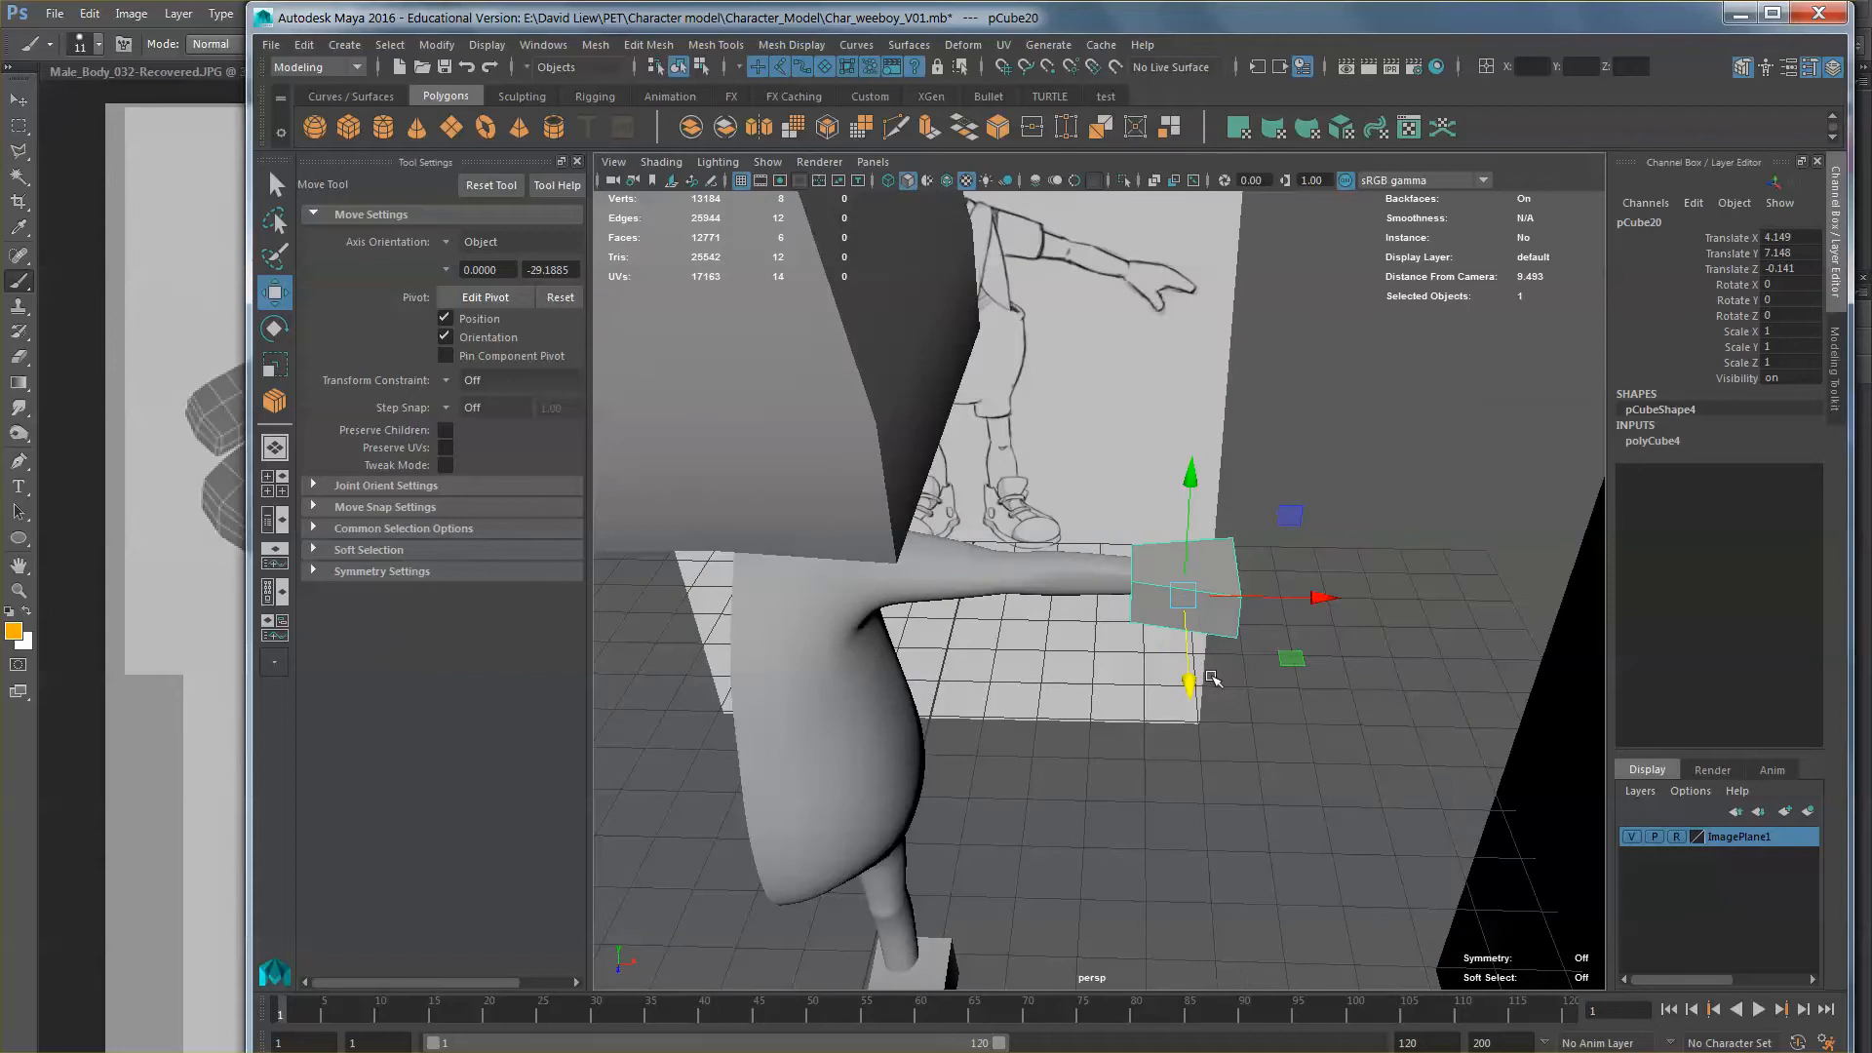
Step: Isolate the selected hand block so it is the only object shown in the perspective view
left_click_drag(1202, 524, 1117, 585, "alt")
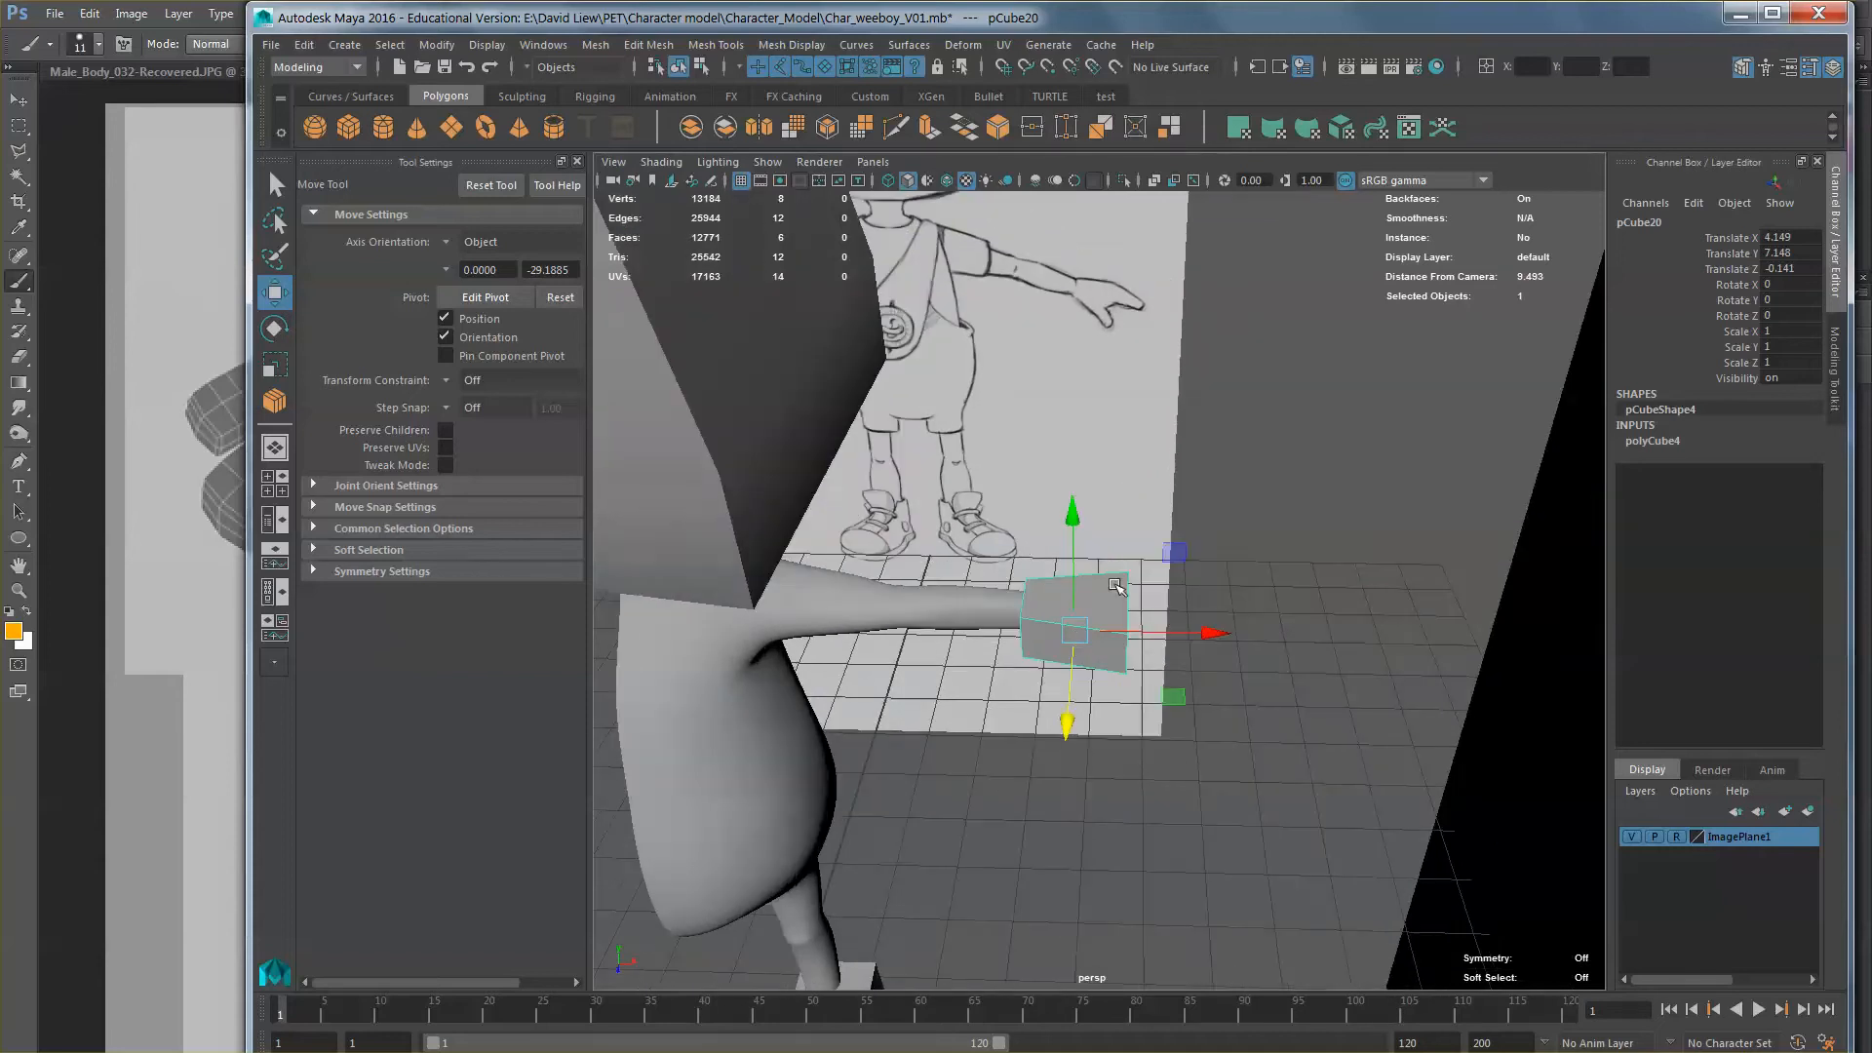
left_click(1124, 181)
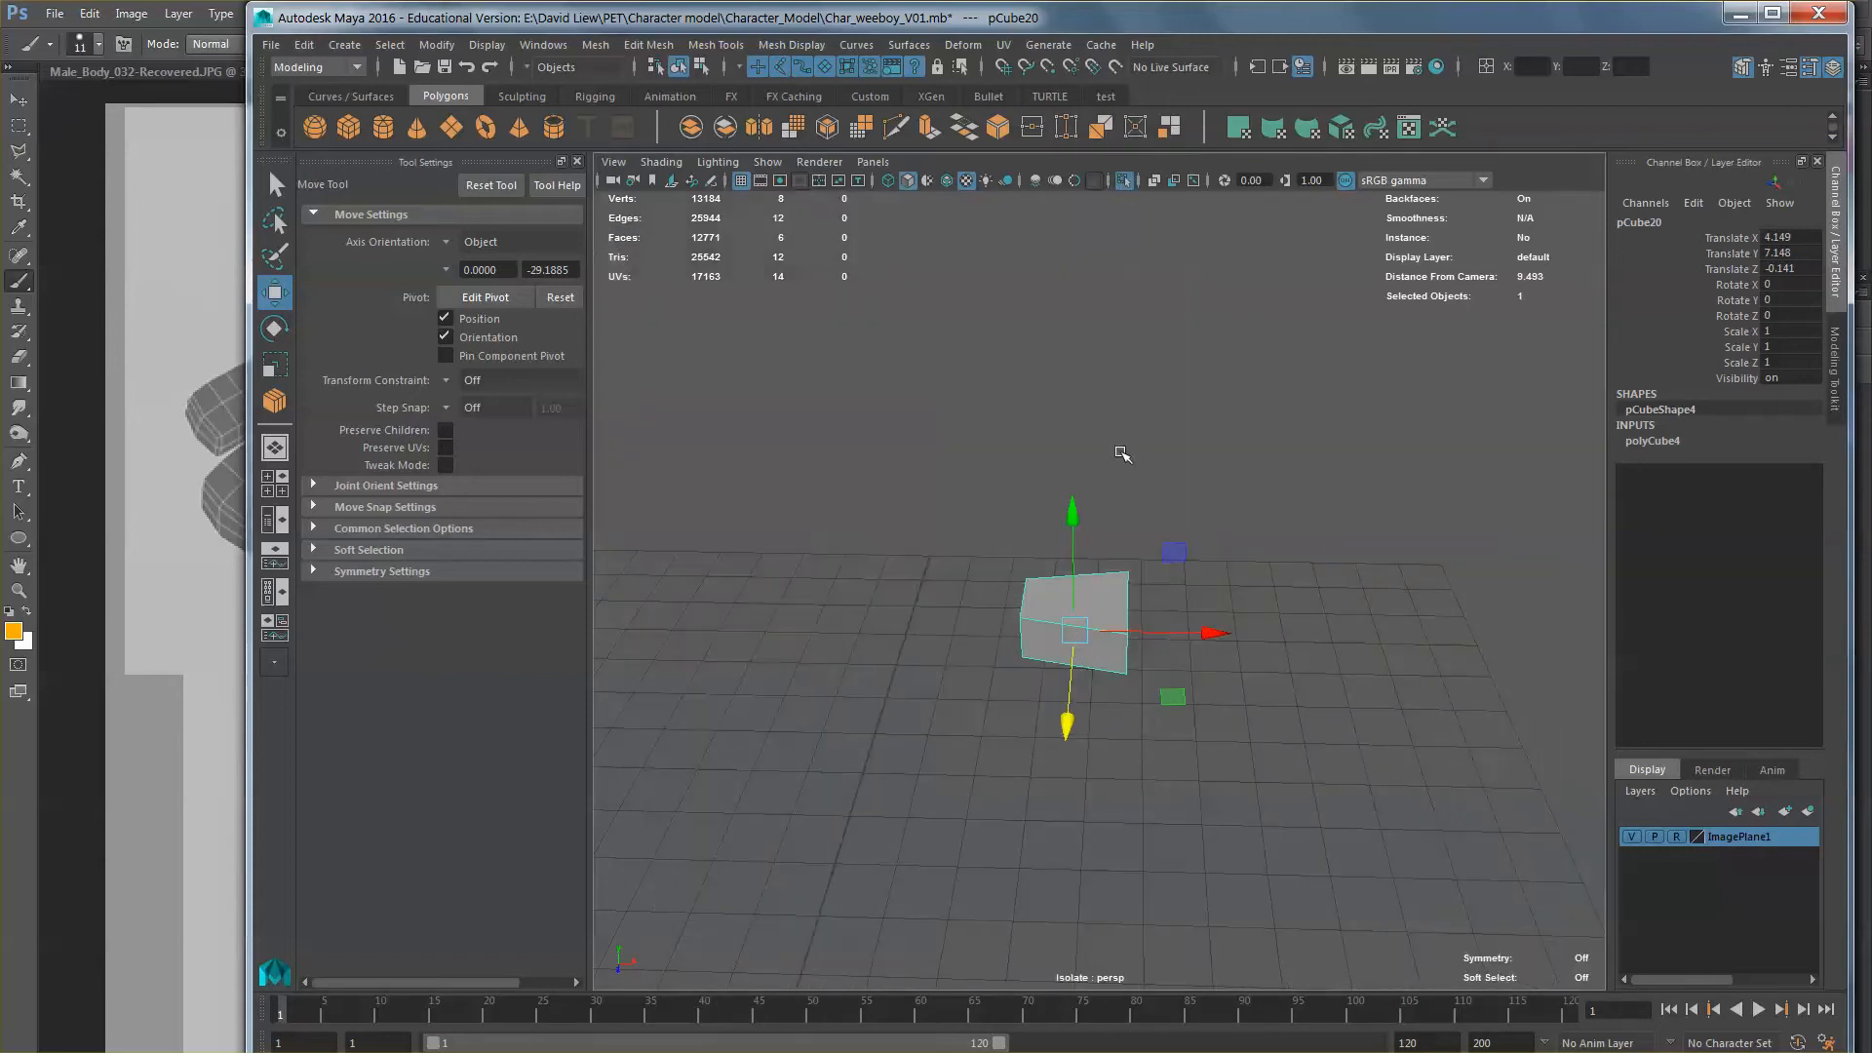
left_click_drag(1124, 451, 1142, 523, "alt")
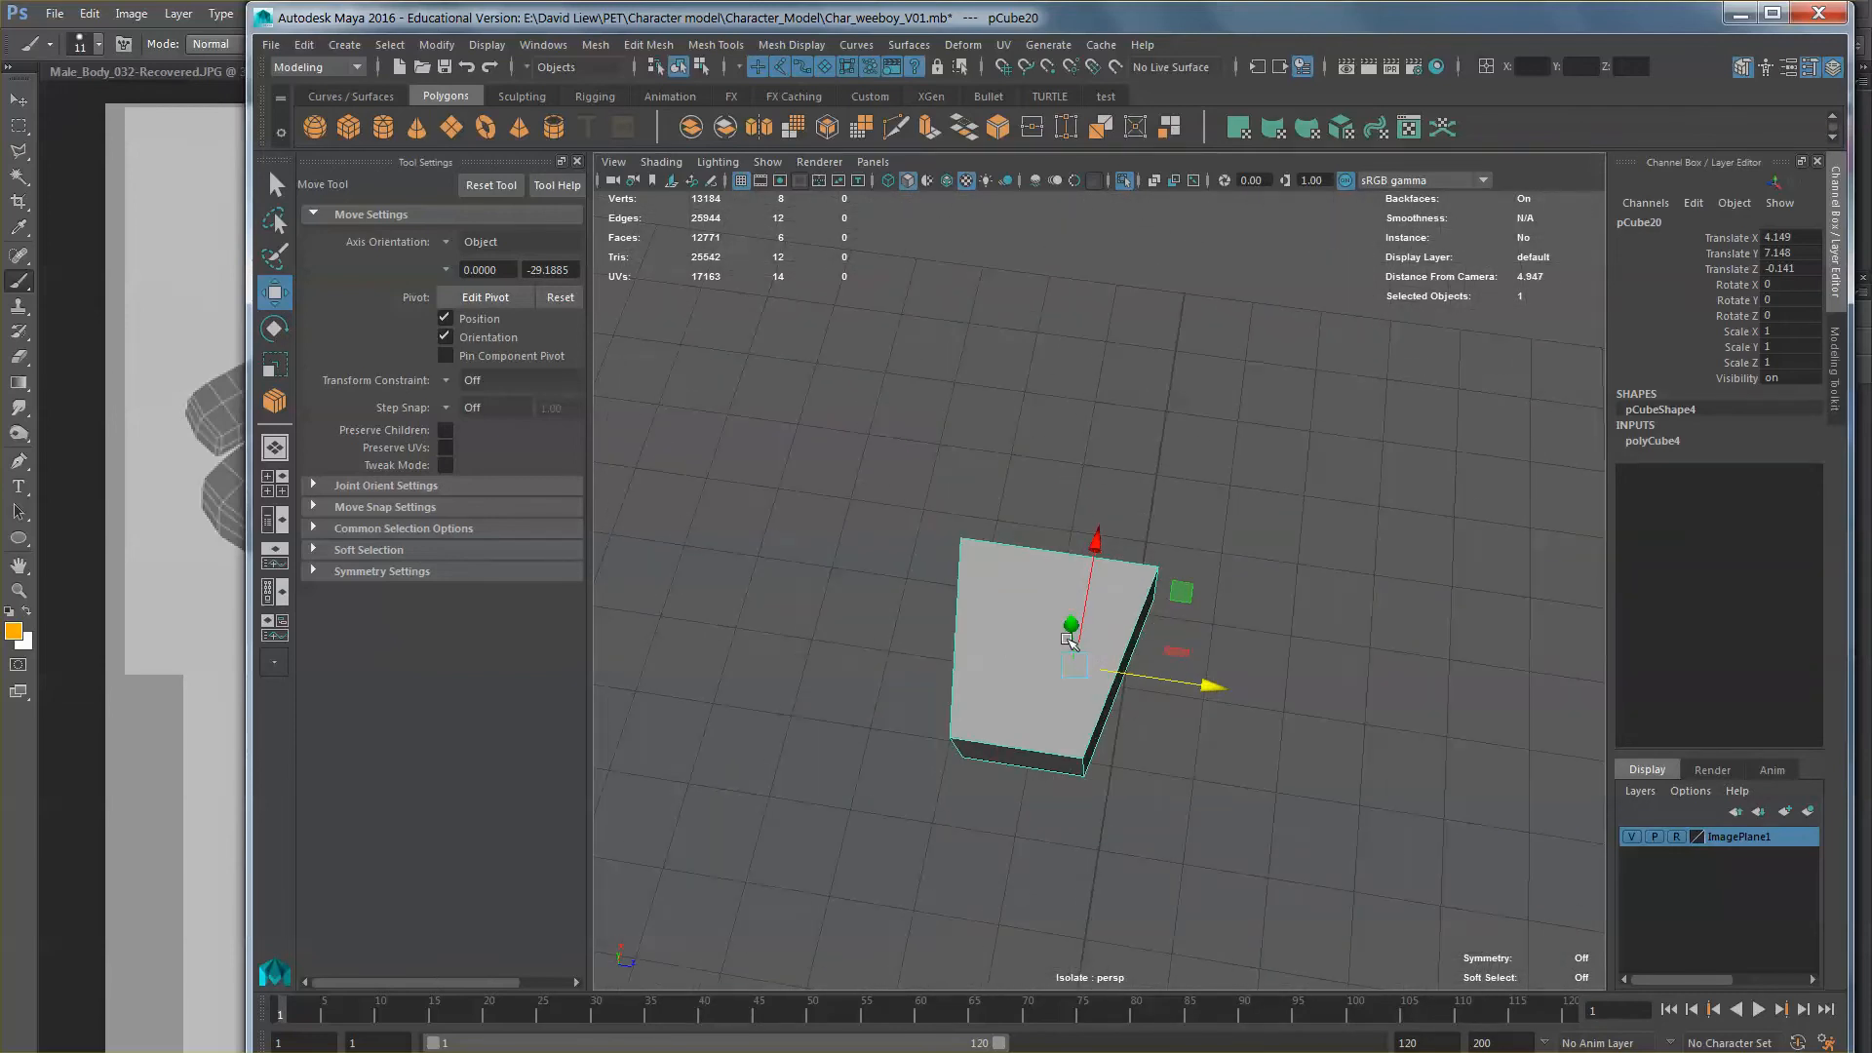
left_click_drag(1187, 644, 990, 577, "alt")
middle_click_drag(982, 605, 1027, 560, "alt")
scroll(1026, 559, "down", 5)
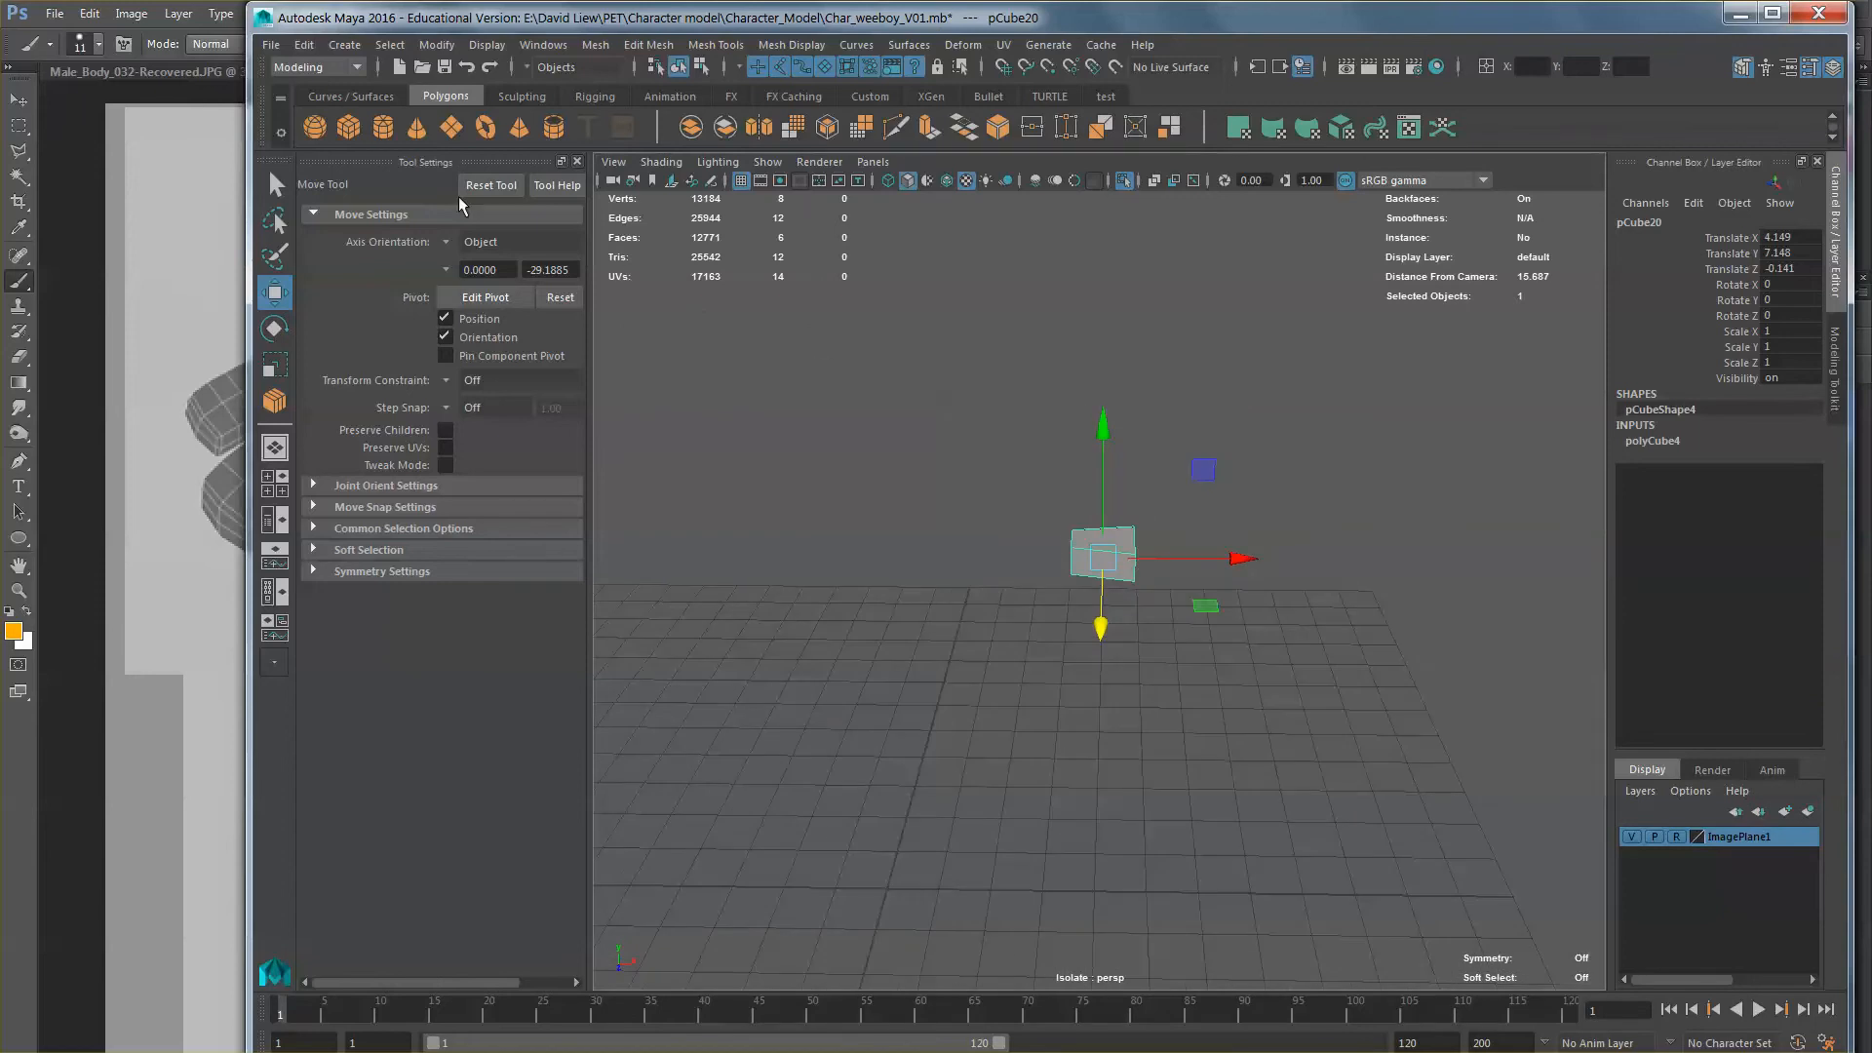
Step: Create a polygon cylinder and set its axis subdivisions to 8
left_click(383, 128)
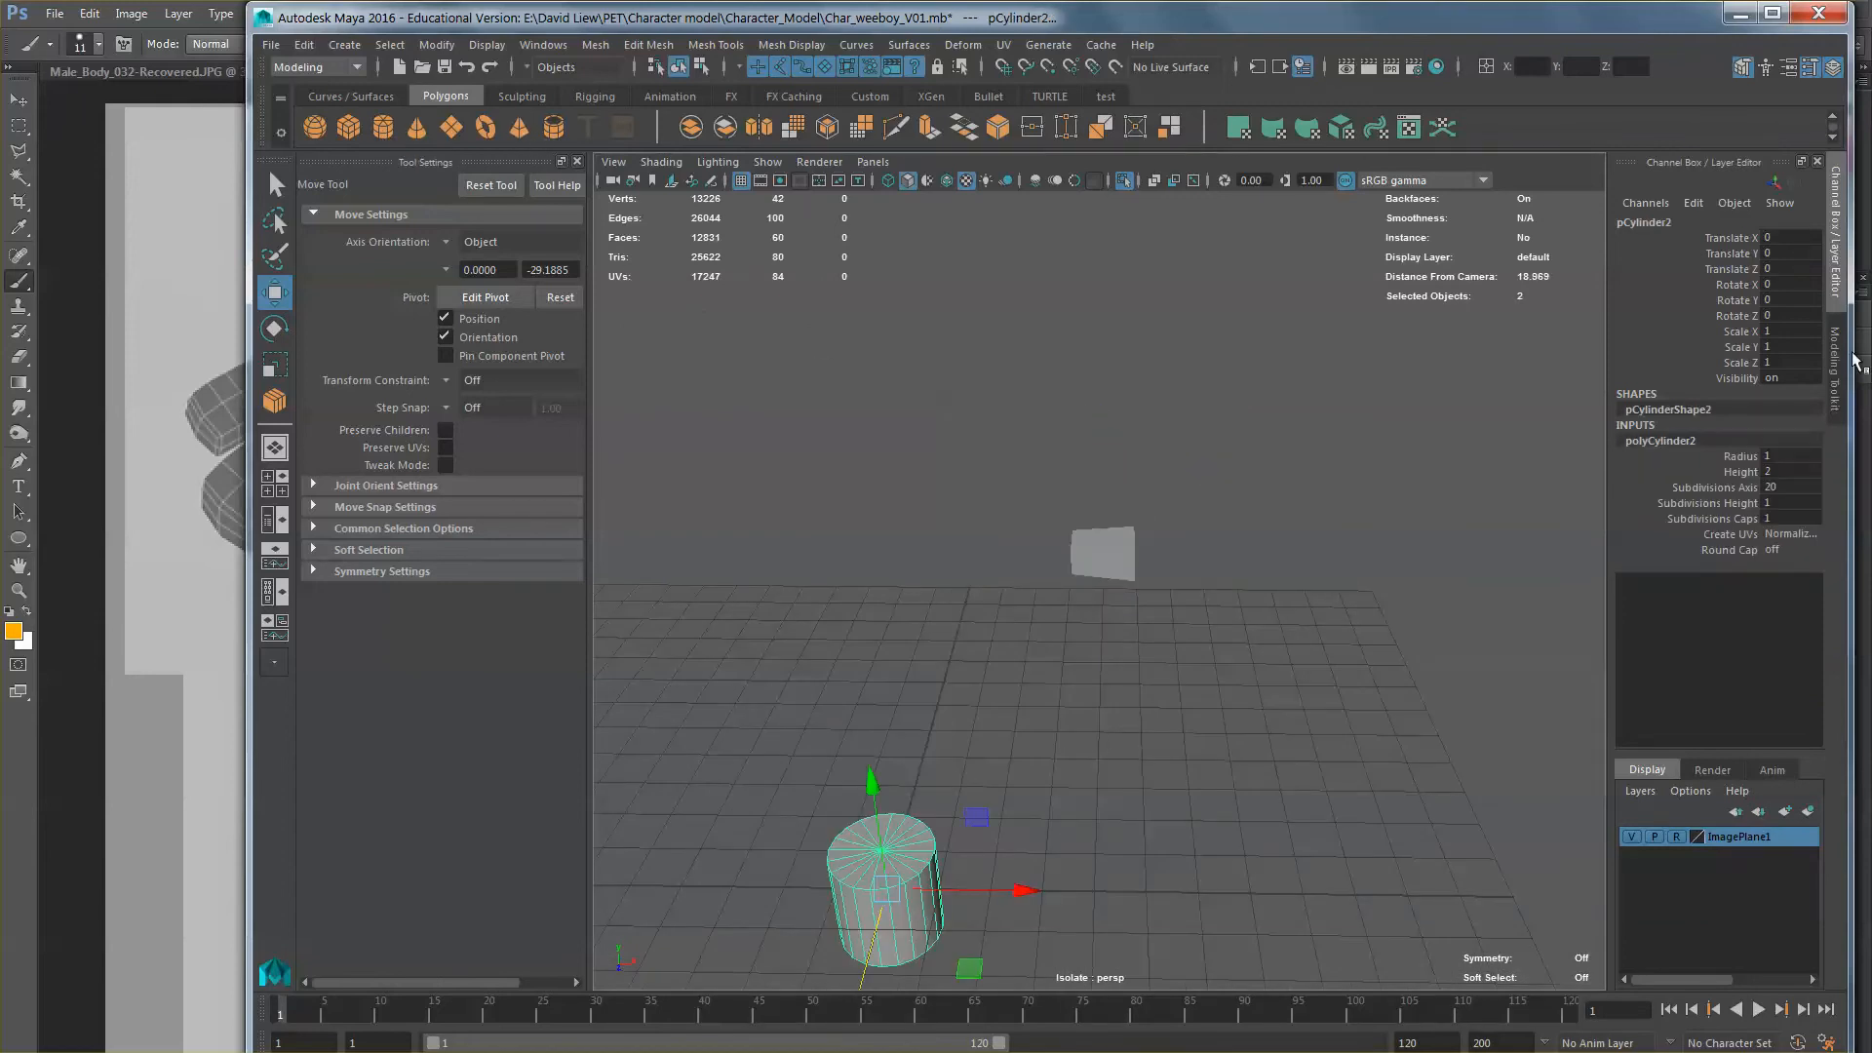
double_click(1786, 485)
type("8")
key("Return")
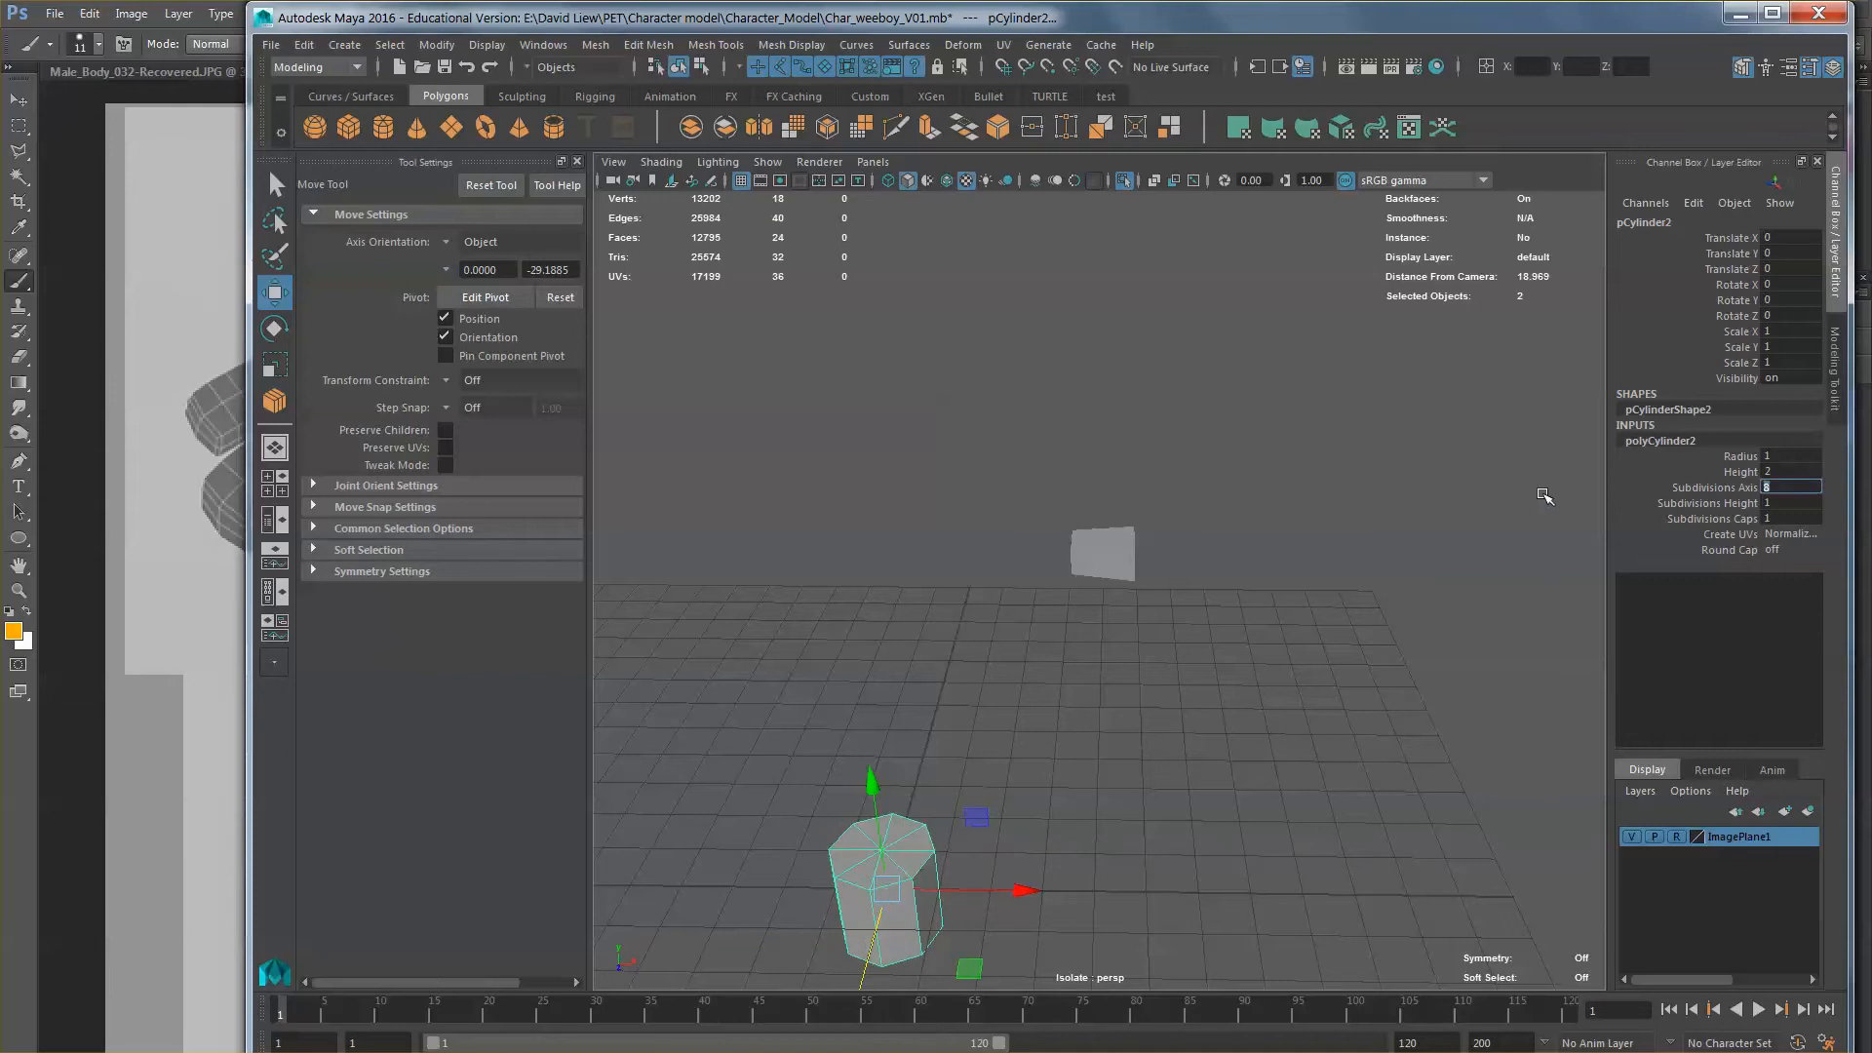
Step: Set the cylinder's Rotate X and Rotate Y to 90 so it lies on its side
double_click(1784, 299)
type("90")
key("shift+Tab")
key("Return")
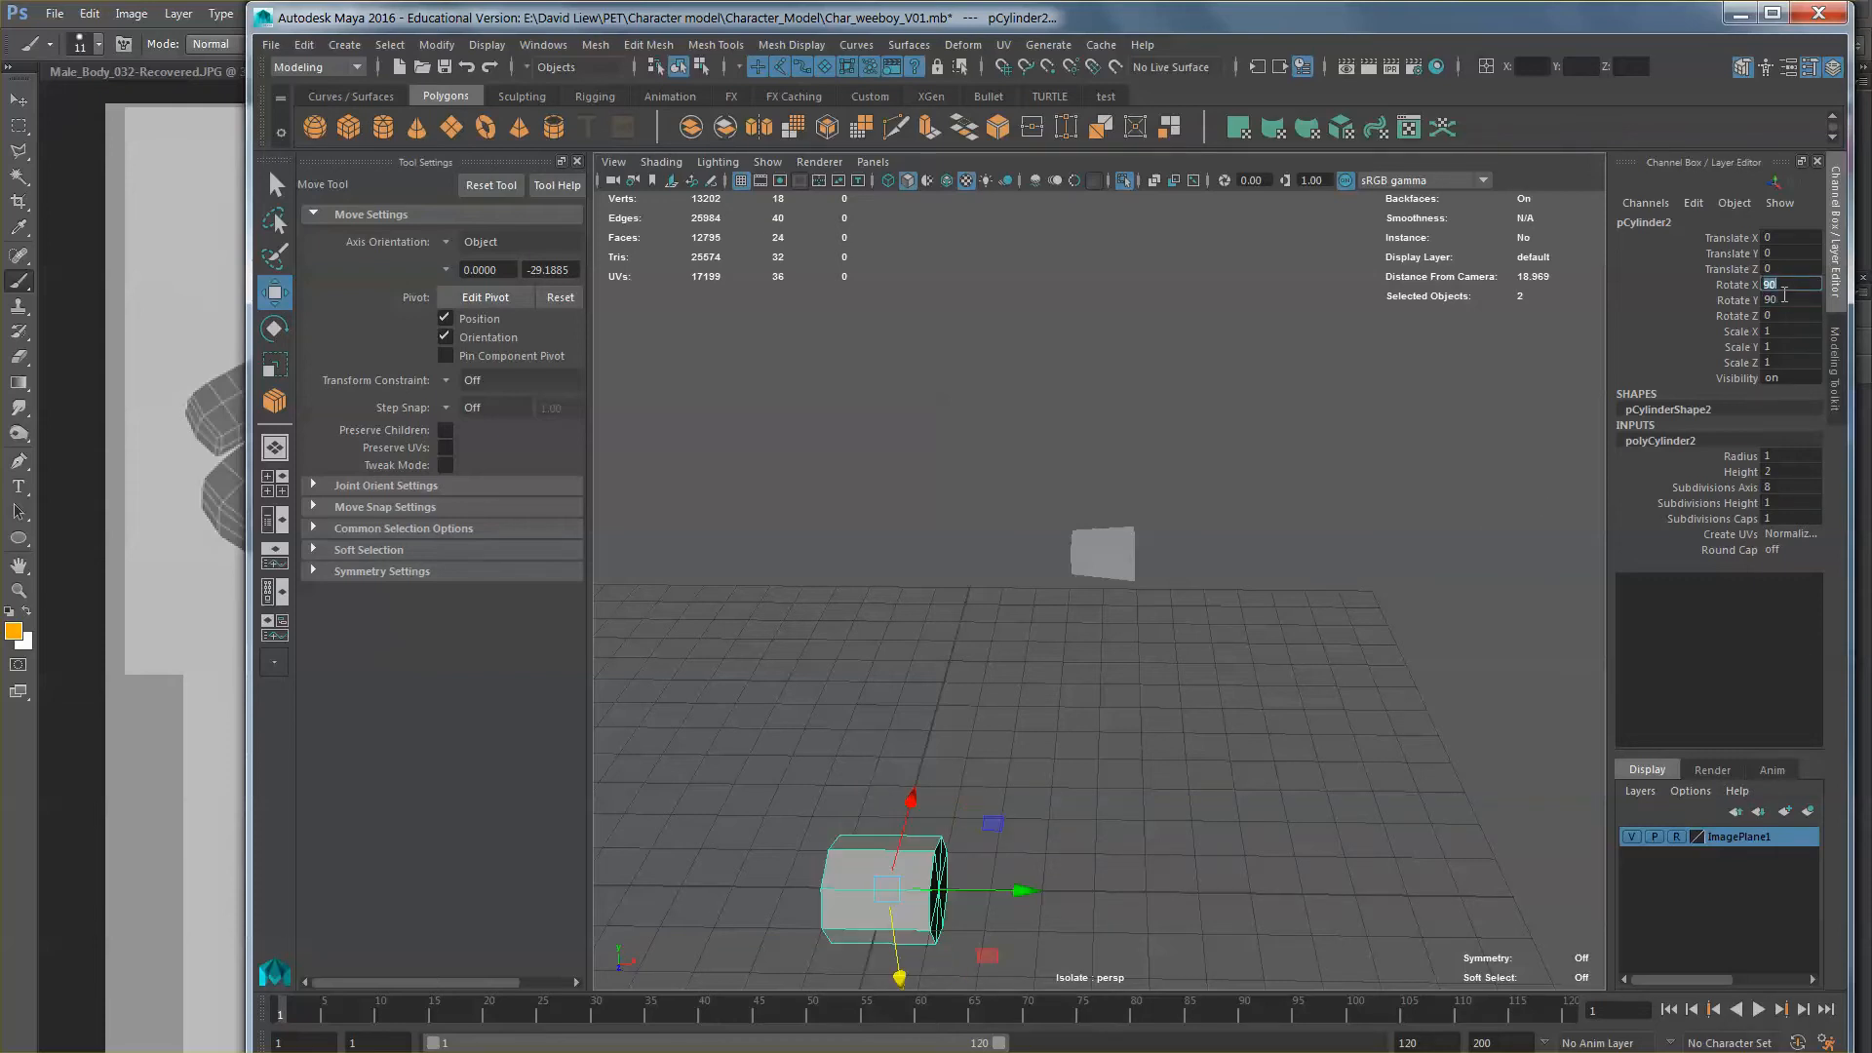
Step: Move the cylinder up beside the hand block, to Translate X 5.661 and Translate Y 7.109
left_click_drag(1308, 692, 1174, 693, "alt")
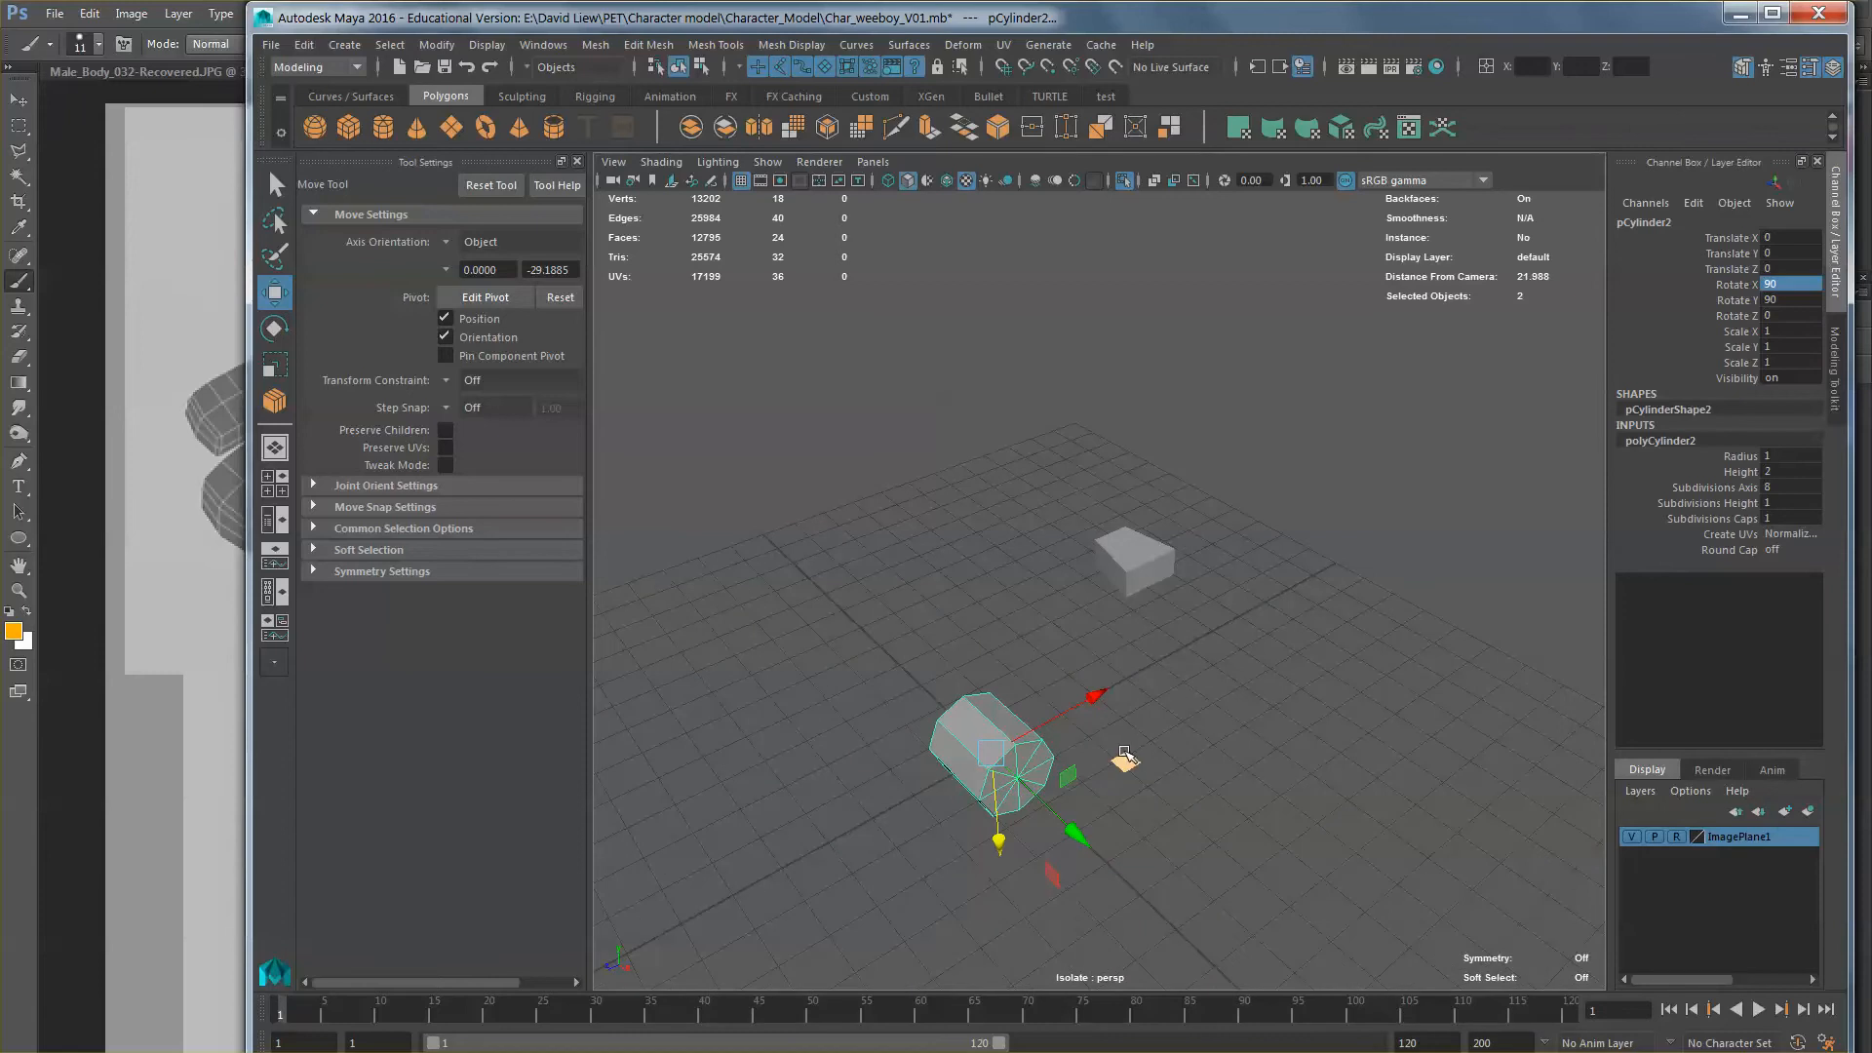
left_click_drag(1125, 757, 1261, 643, "alt")
left_click_drag(1241, 546, 1409, 653, "alt")
scroll(1075, 518, "up", 5)
middle_click_drag(1075, 518, 1075, 671, "alt")
scroll(1075, 671, "up", 5)
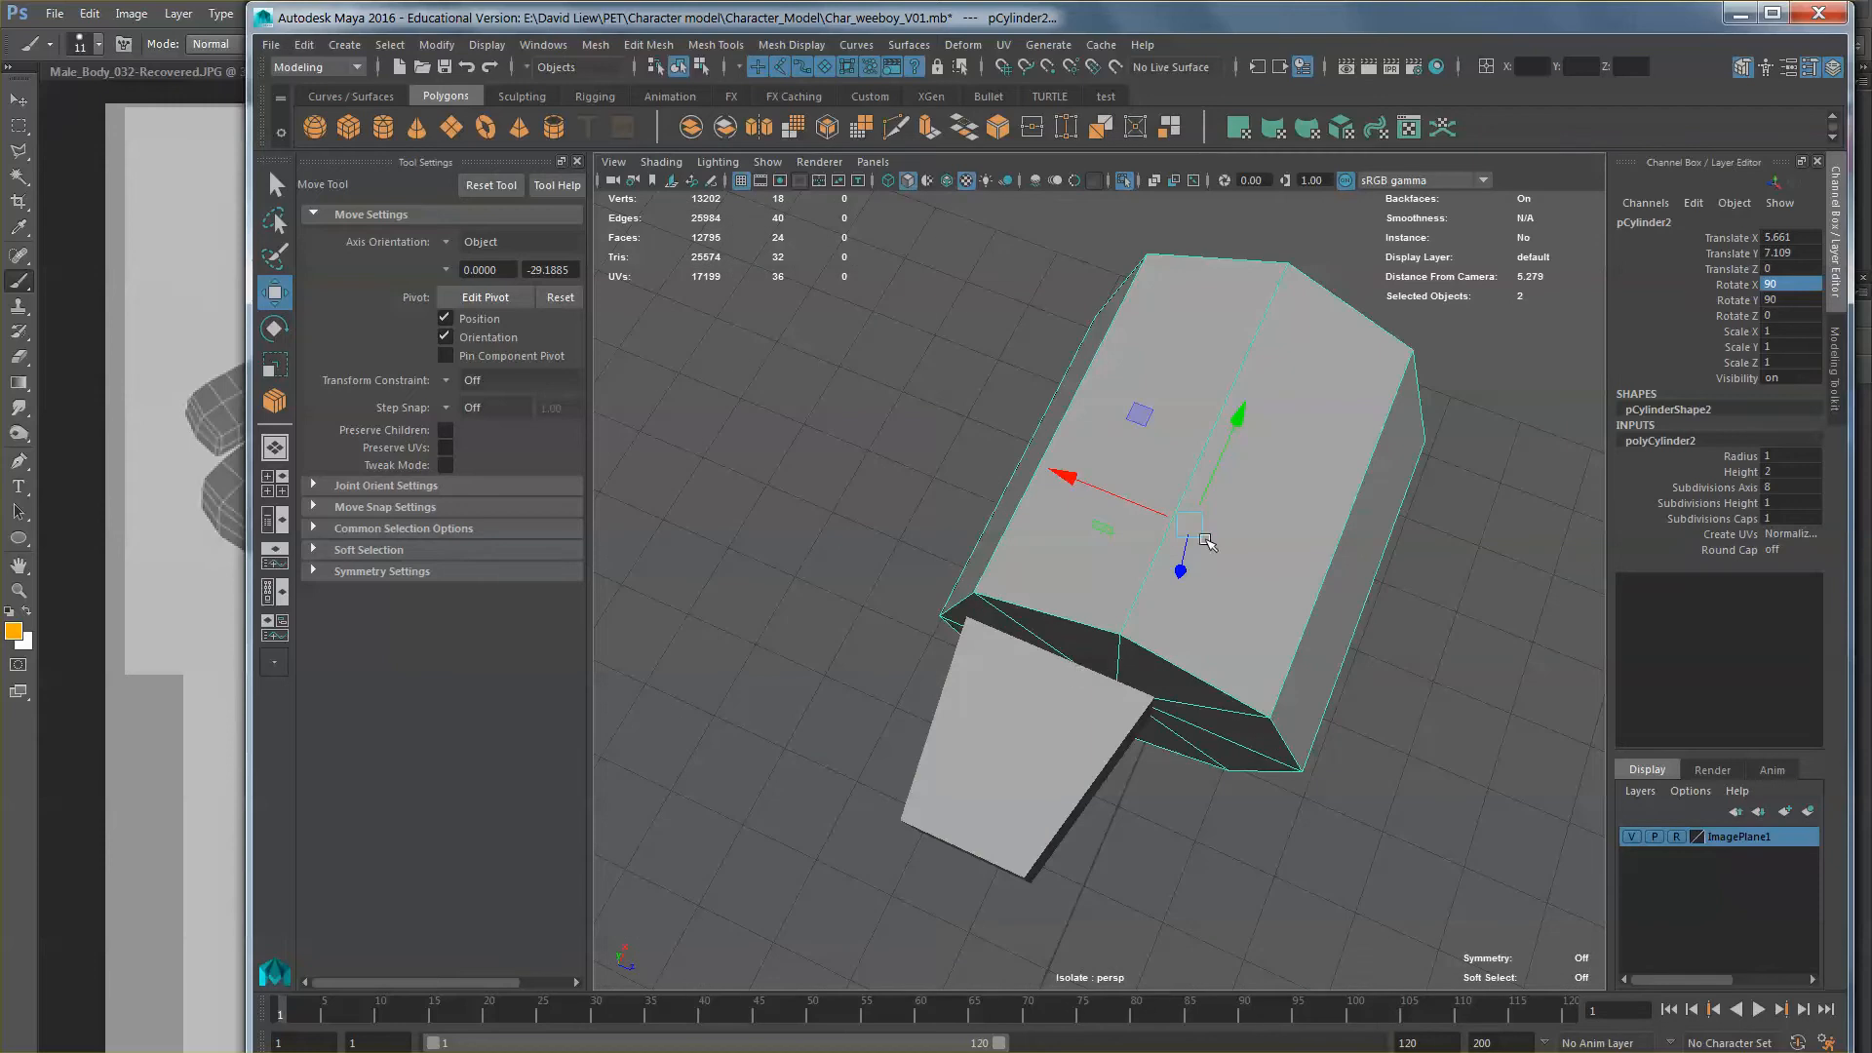
left_click_drag(1207, 543, 1516, 475, "alt")
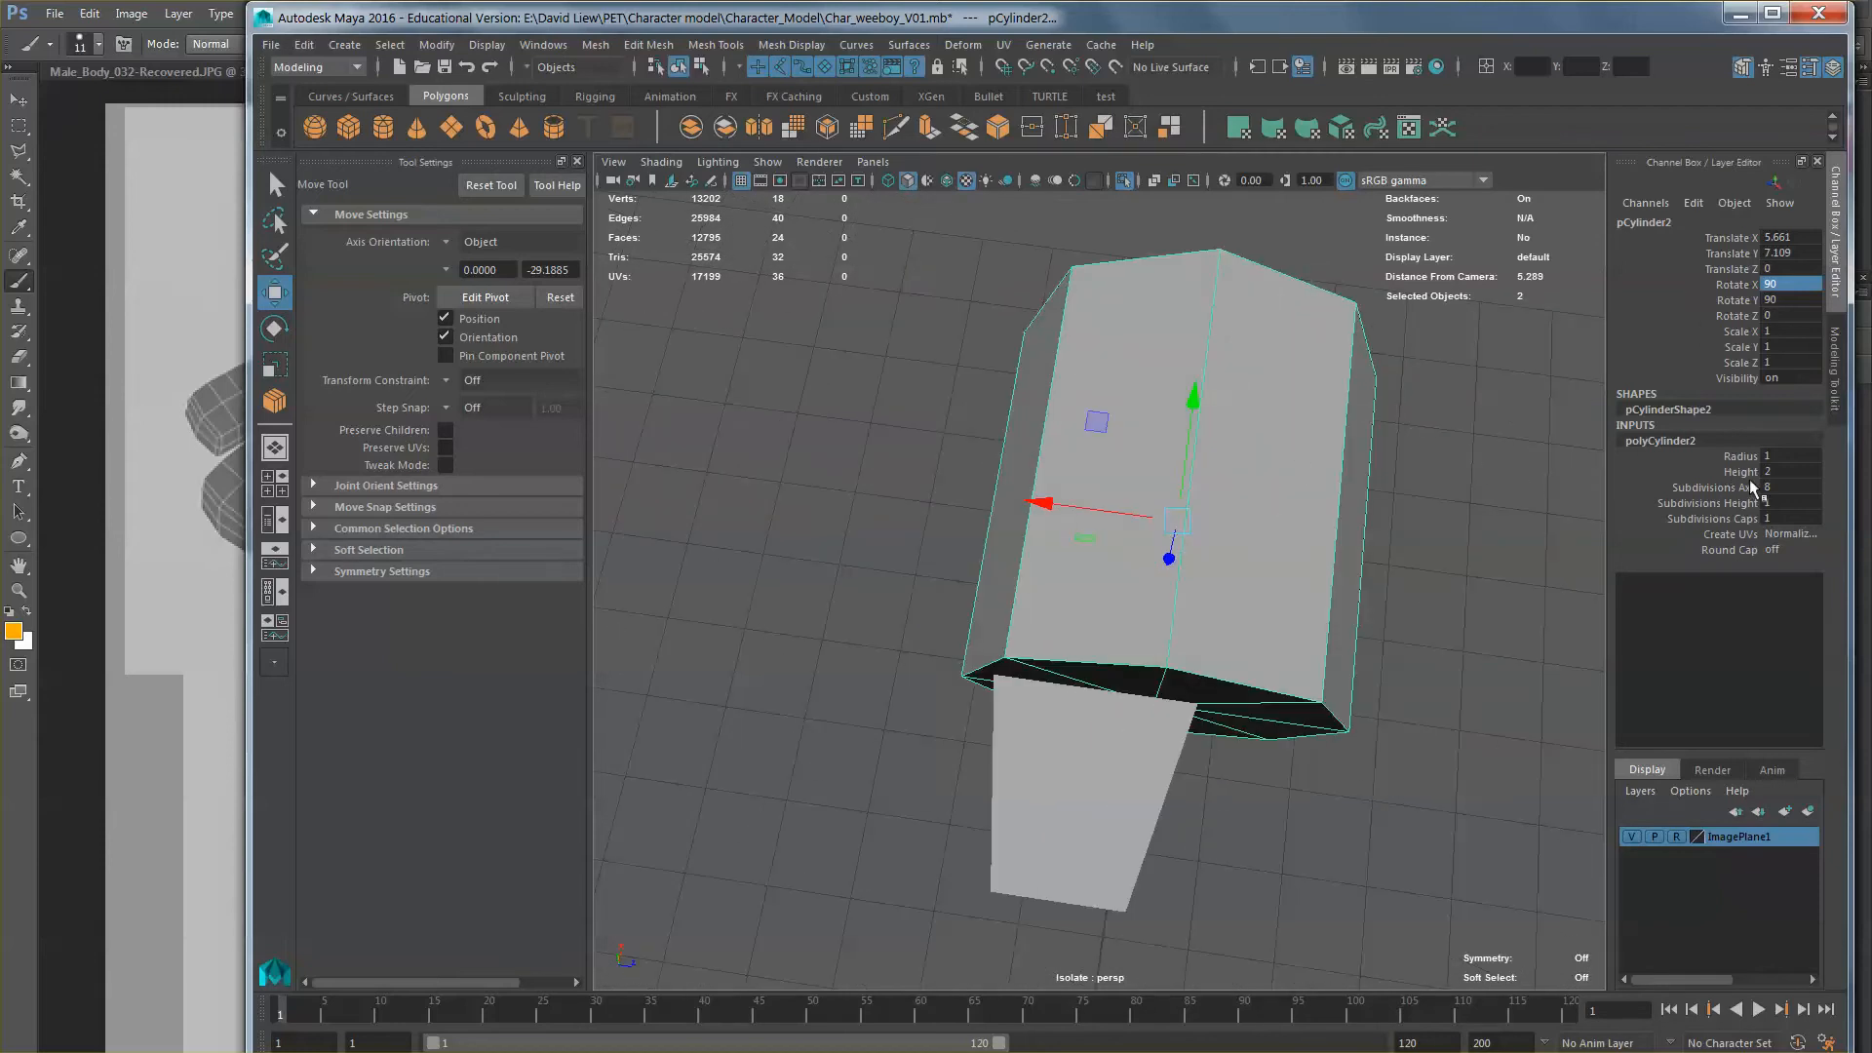
Step: Scale the cylinder down uniformly to 0.192 and move it against the wide end of the hand block, at Translate X 4.815
key("r")
left_click_drag(1179, 520, 906, 585)
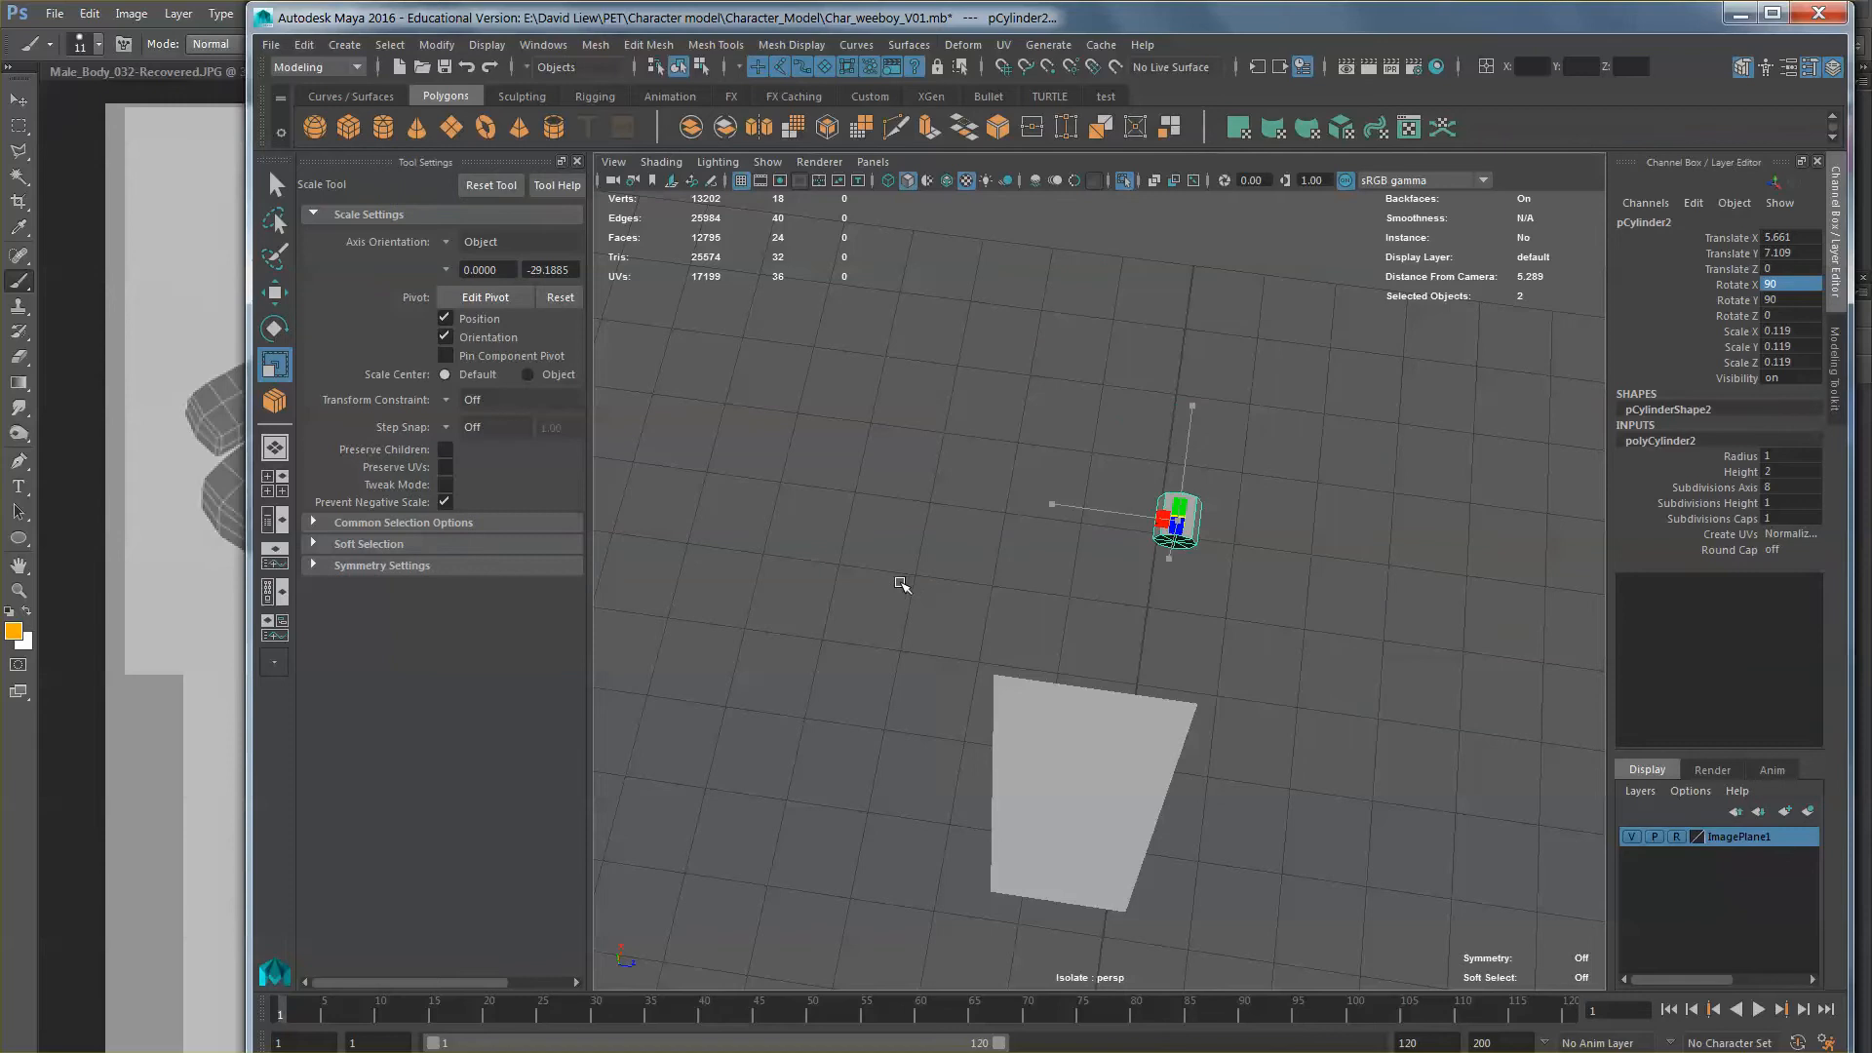
key("w")
left_click_drag(1219, 589, 1183, 555, "alt")
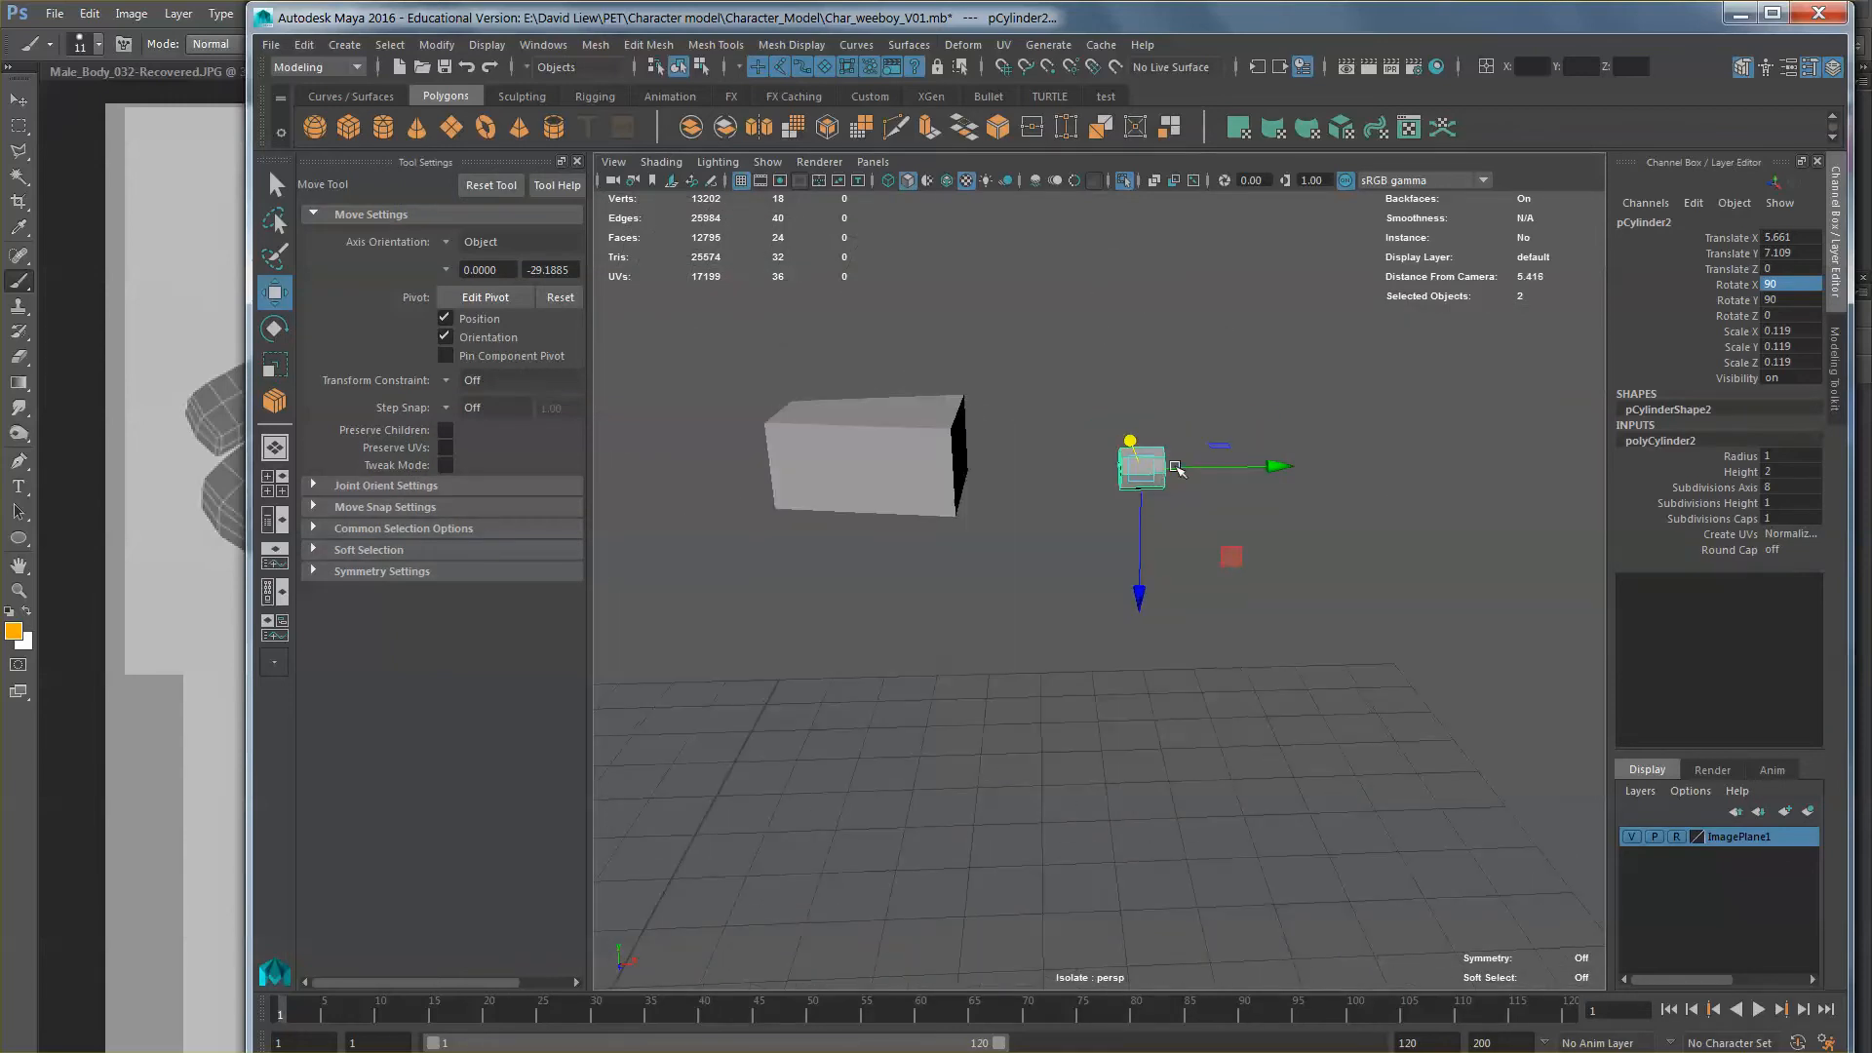
left_click_drag(1222, 472, 975, 459)
key("r")
key("w")
middle_click_drag(1022, 482, 1053, 577, "alt")
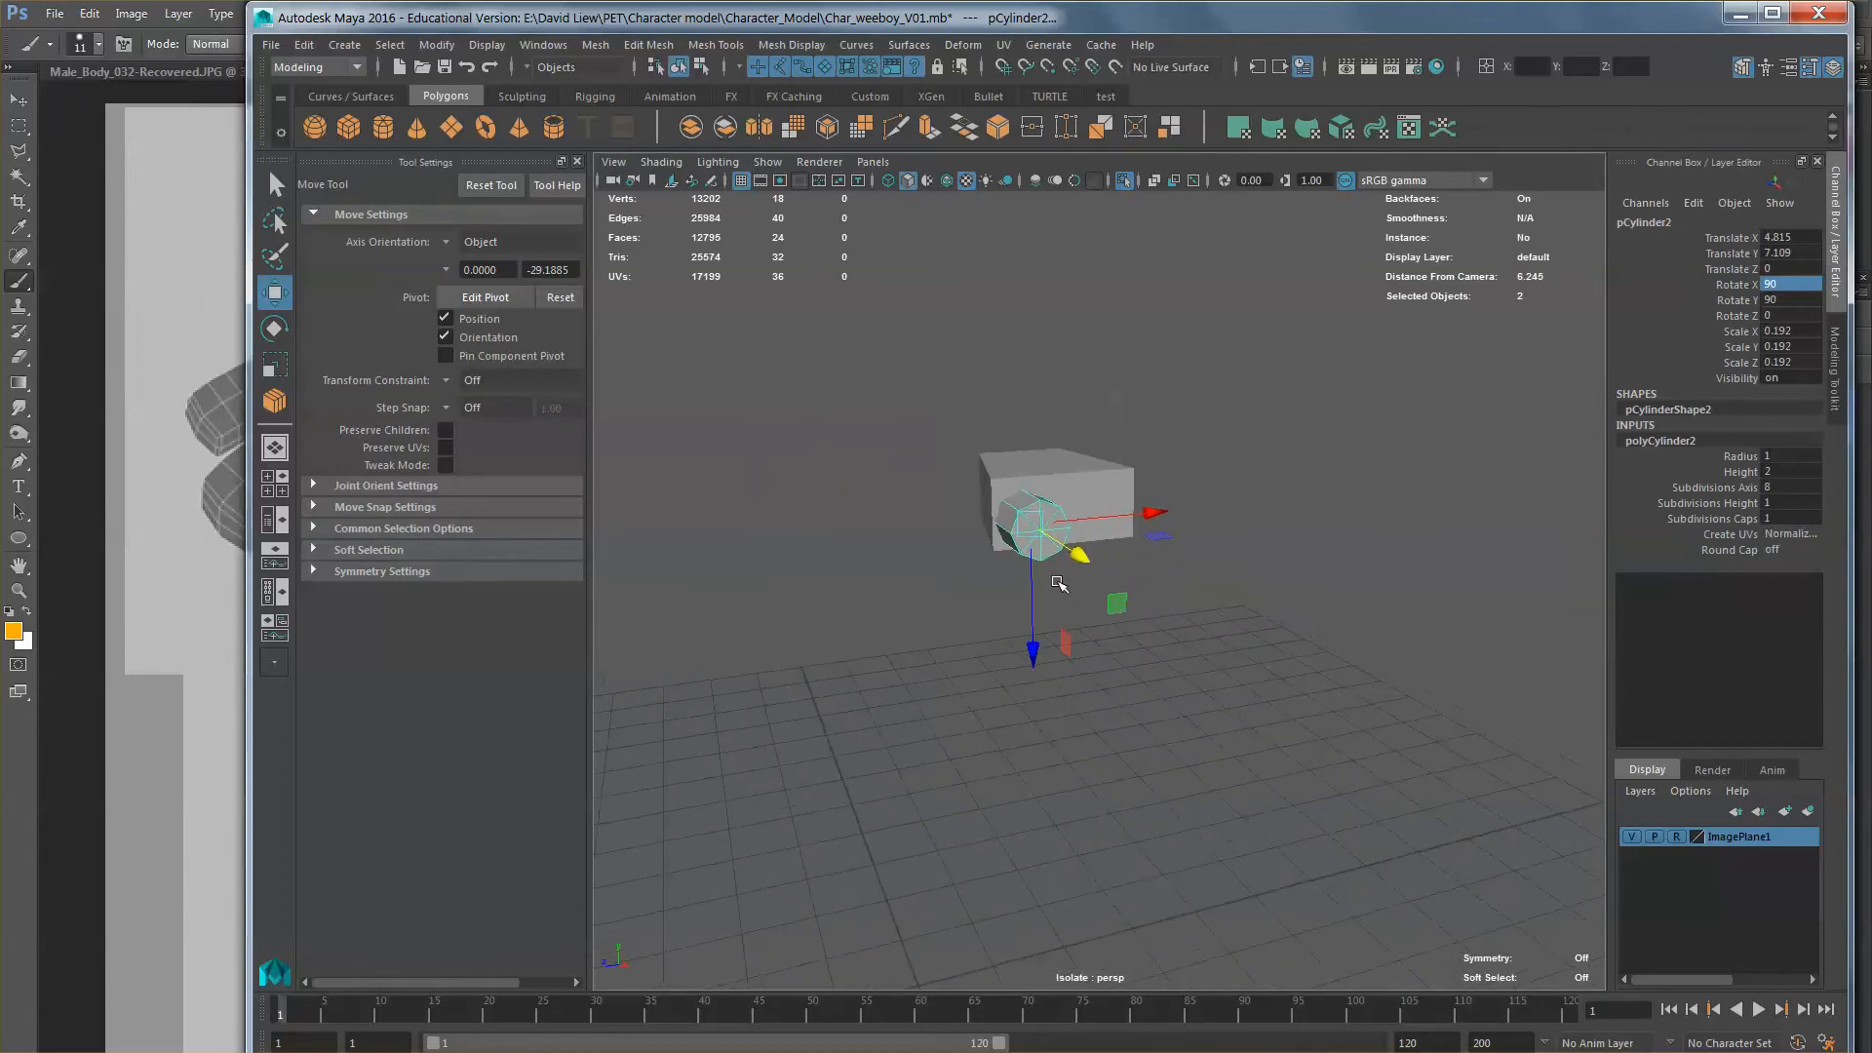
Step: Scale the cylinder uniformly to 0.134 and shift it to the block's outer corner, at Translate Z 0.081
right_click_drag(902, 493, 981, 518, "alt")
left_click_drag(965, 468, 1136, 638, "alt")
right_click_drag(1136, 637, 1107, 623, "alt")
left_click_drag(1108, 623, 862, 698, "alt")
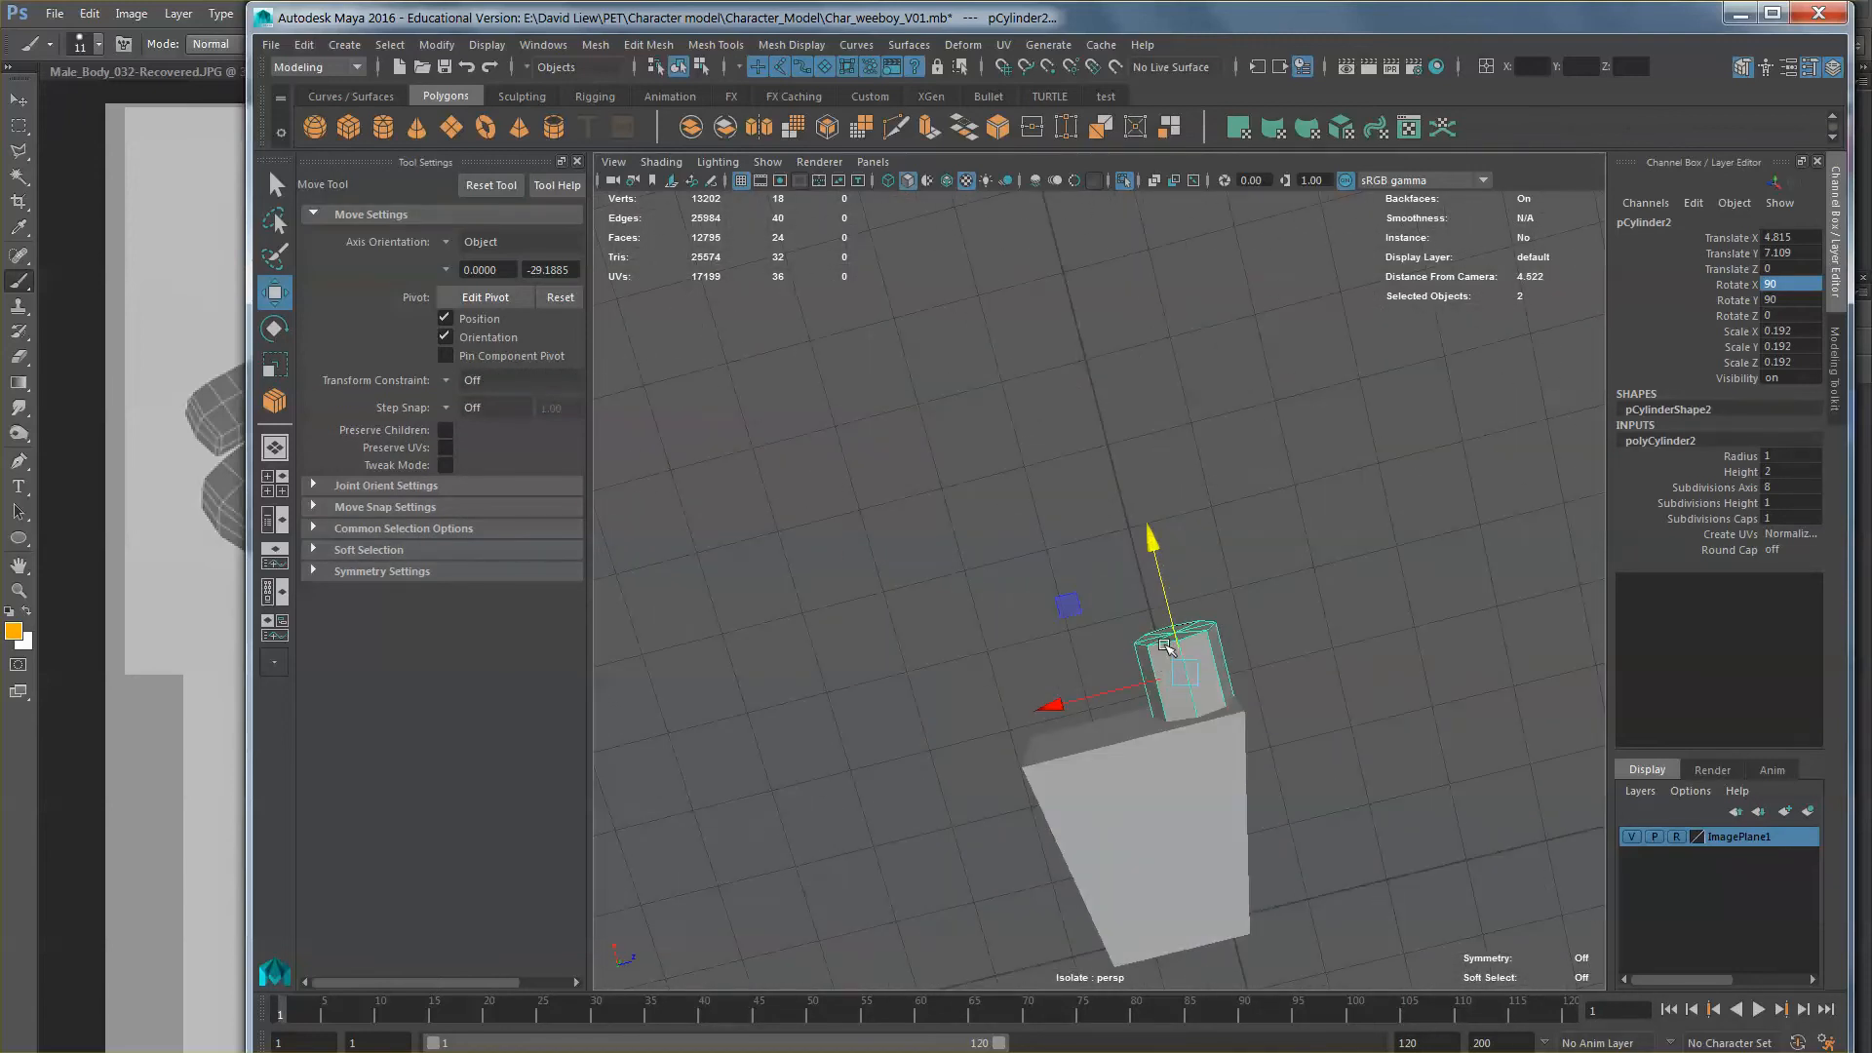
middle_click_drag(1165, 658, 1105, 568, "alt")
right_click_drag(1105, 568, 1112, 562, "alt")
left_click_drag(1112, 561, 1014, 533, "alt")
right_click_drag(1014, 533, 1045, 538, "alt")
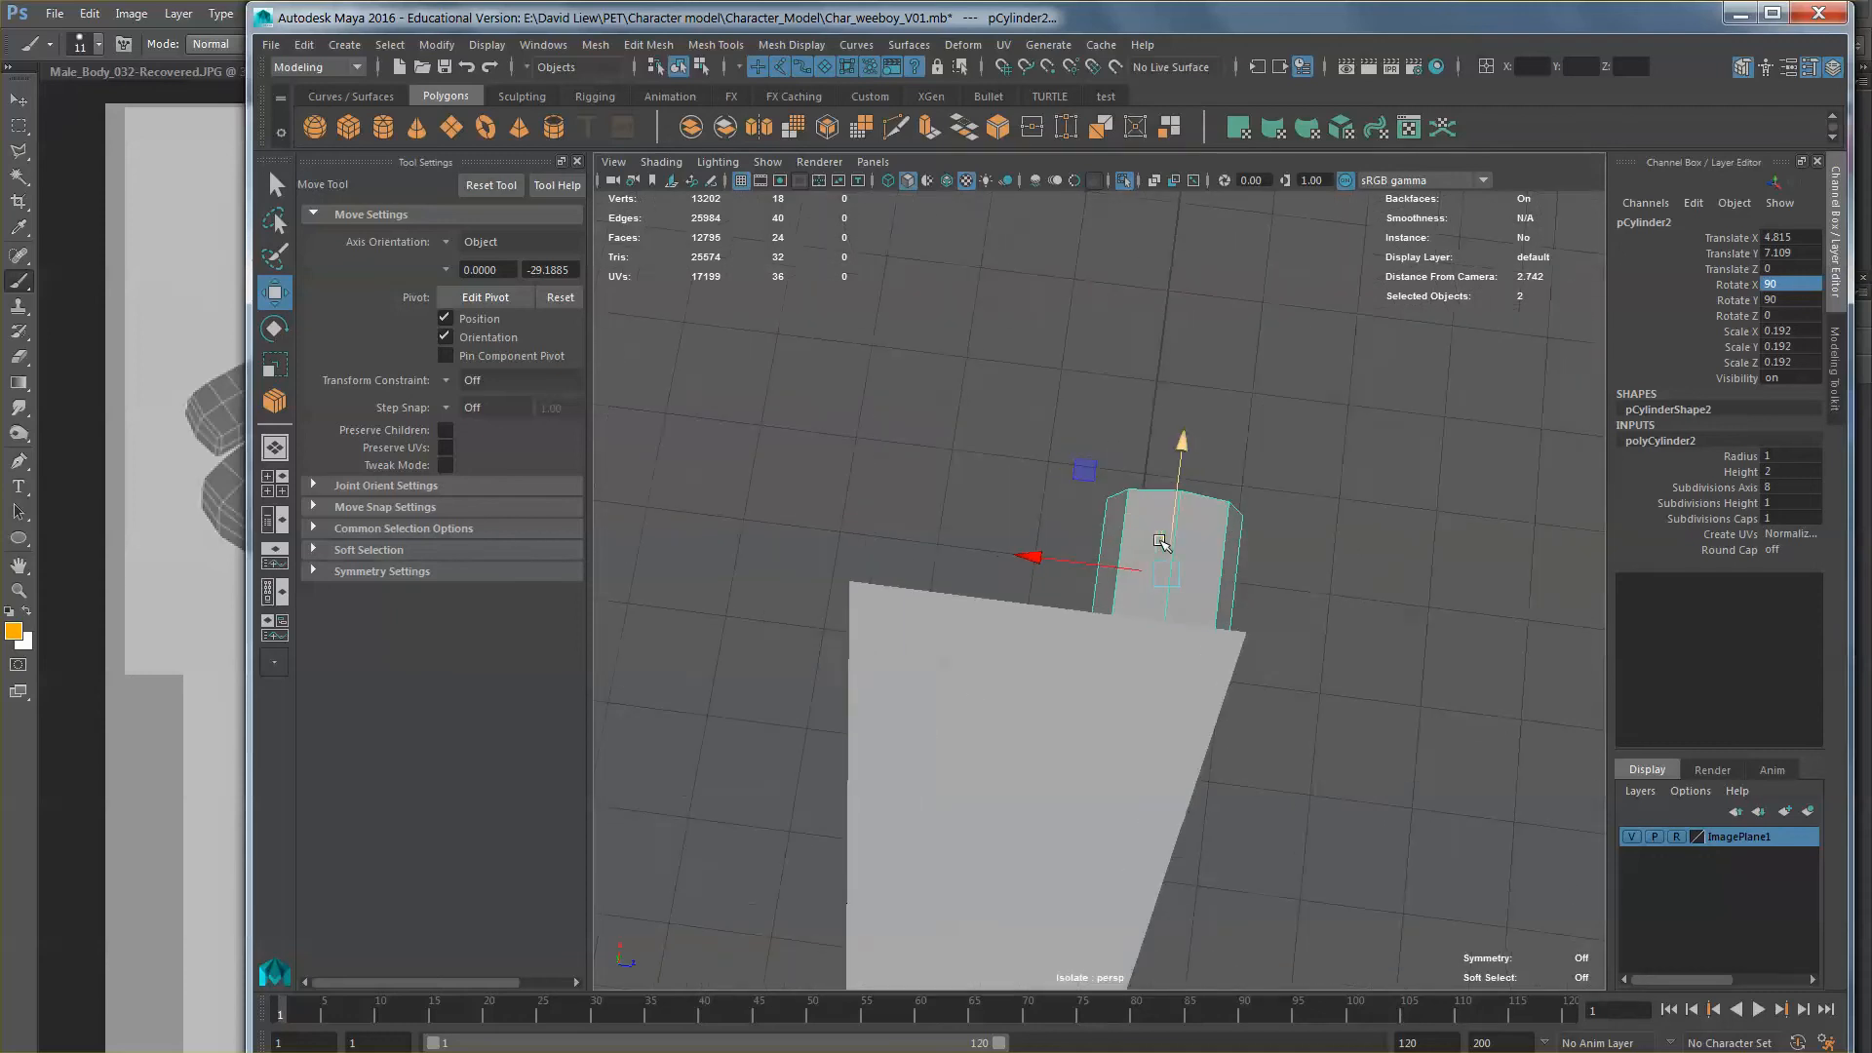
middle_click_drag(1092, 546, 1053, 576, "alt")
key("r")
mouse_move(1131, 602)
left_mouse_down()
mouse_move(1044, 588)
mouse_move(1120, 599)
left_mouse_up()
key("w")
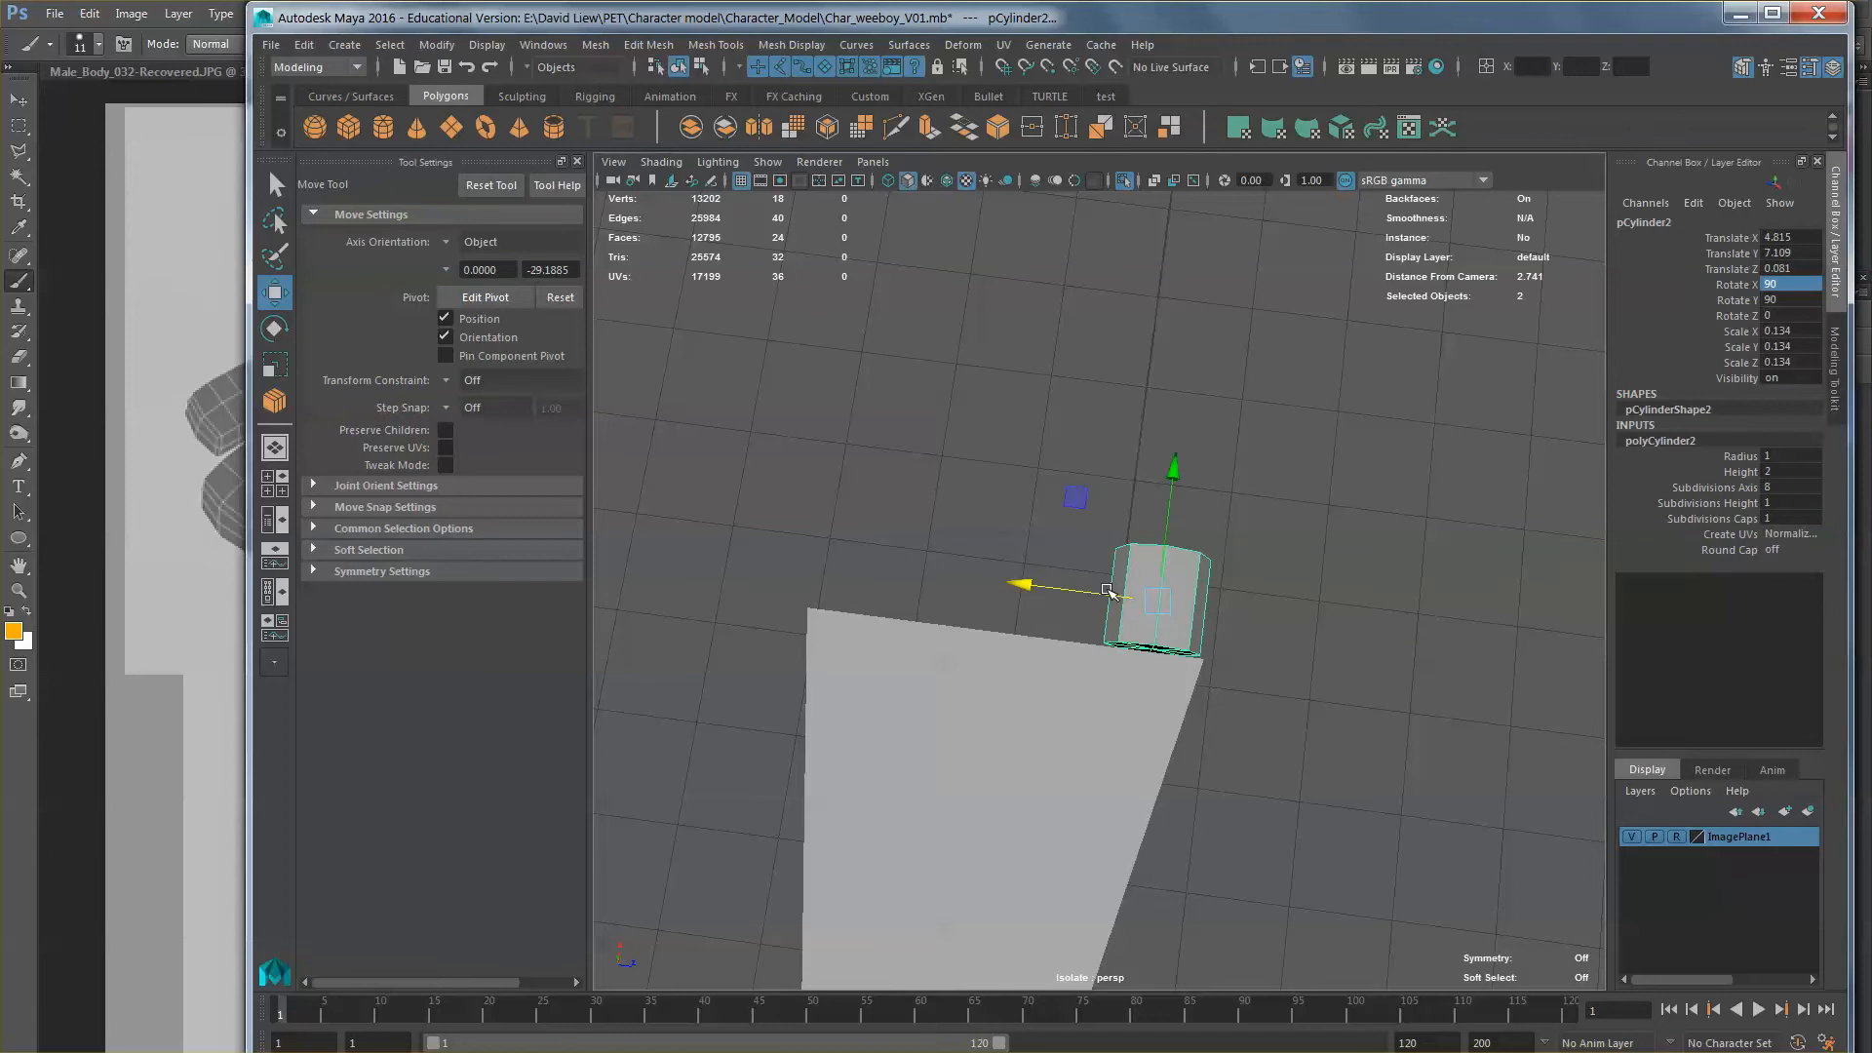
Step: In the top view, duplicate the finger cylinder three times and space the copies along the wide end of the block
key("space")
left_click(1022, 592)
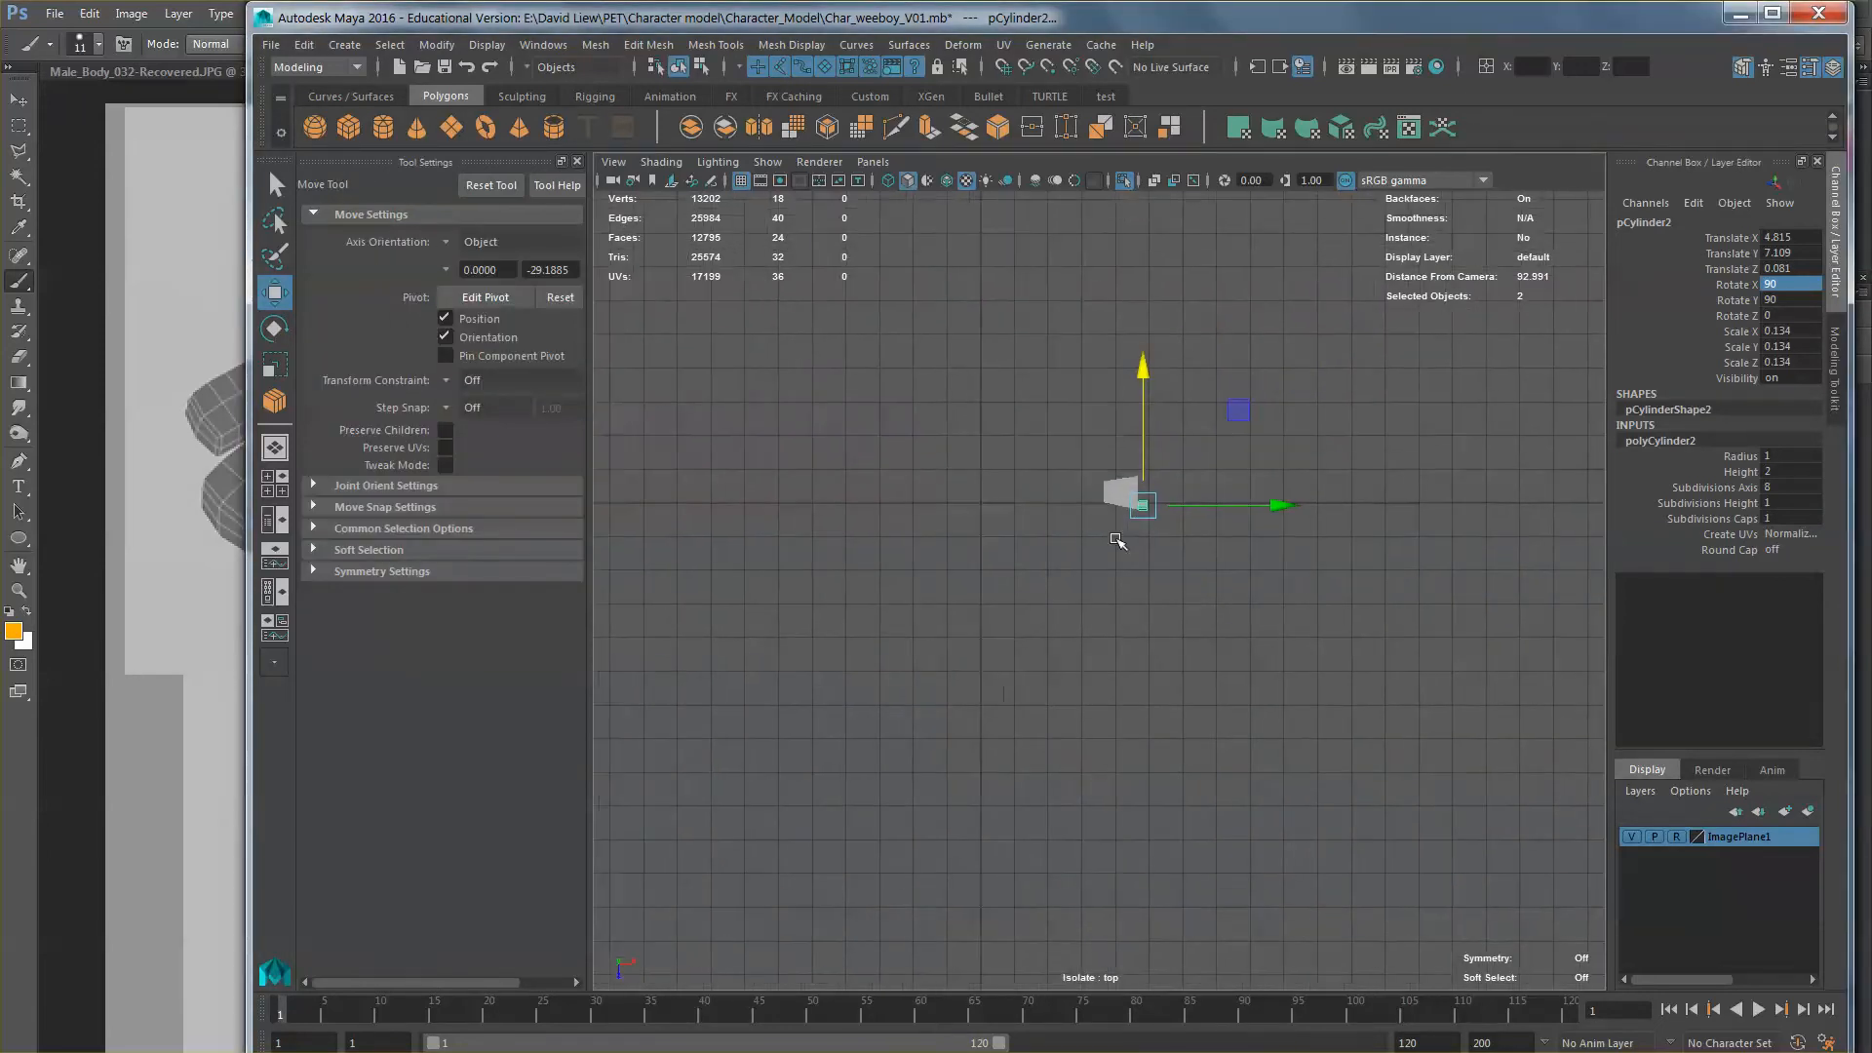
scroll(1123, 563, "up", 6)
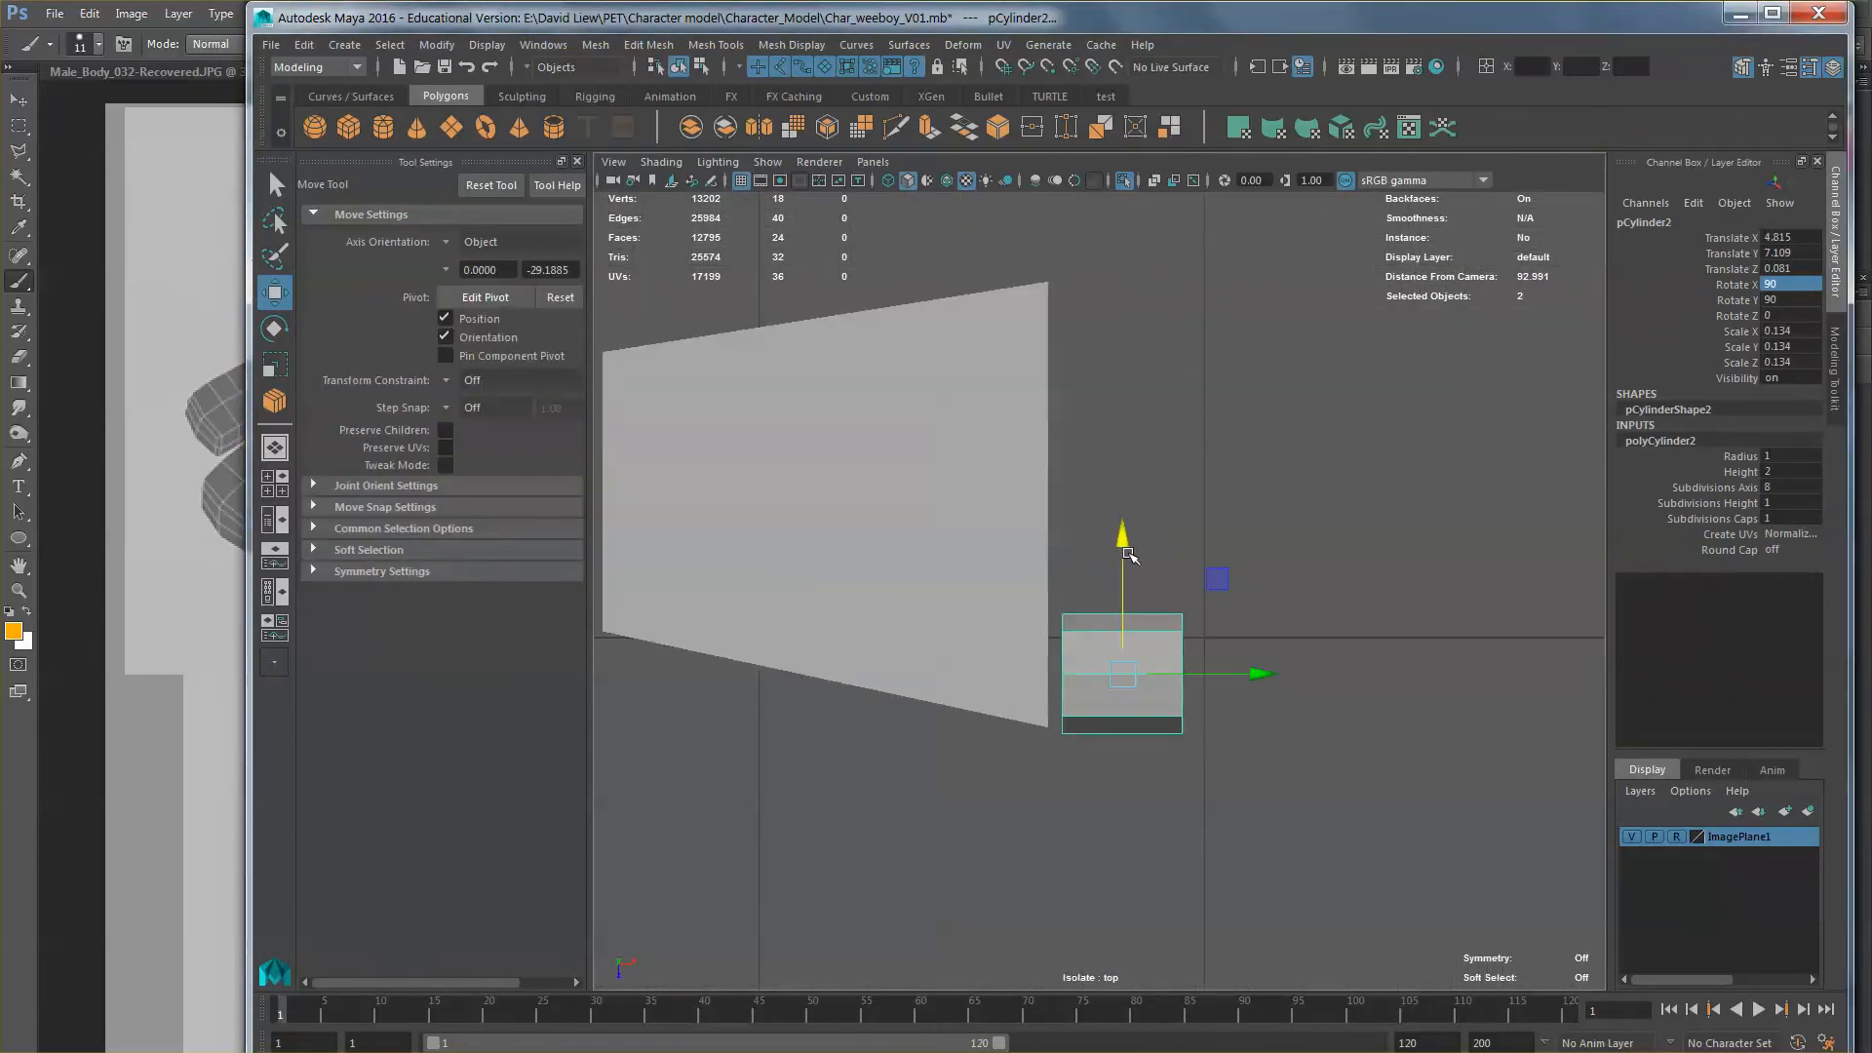
scroll(1129, 551, "down", 6)
scroll(1136, 585, "up", 2)
scroll(1136, 585, "up", 3)
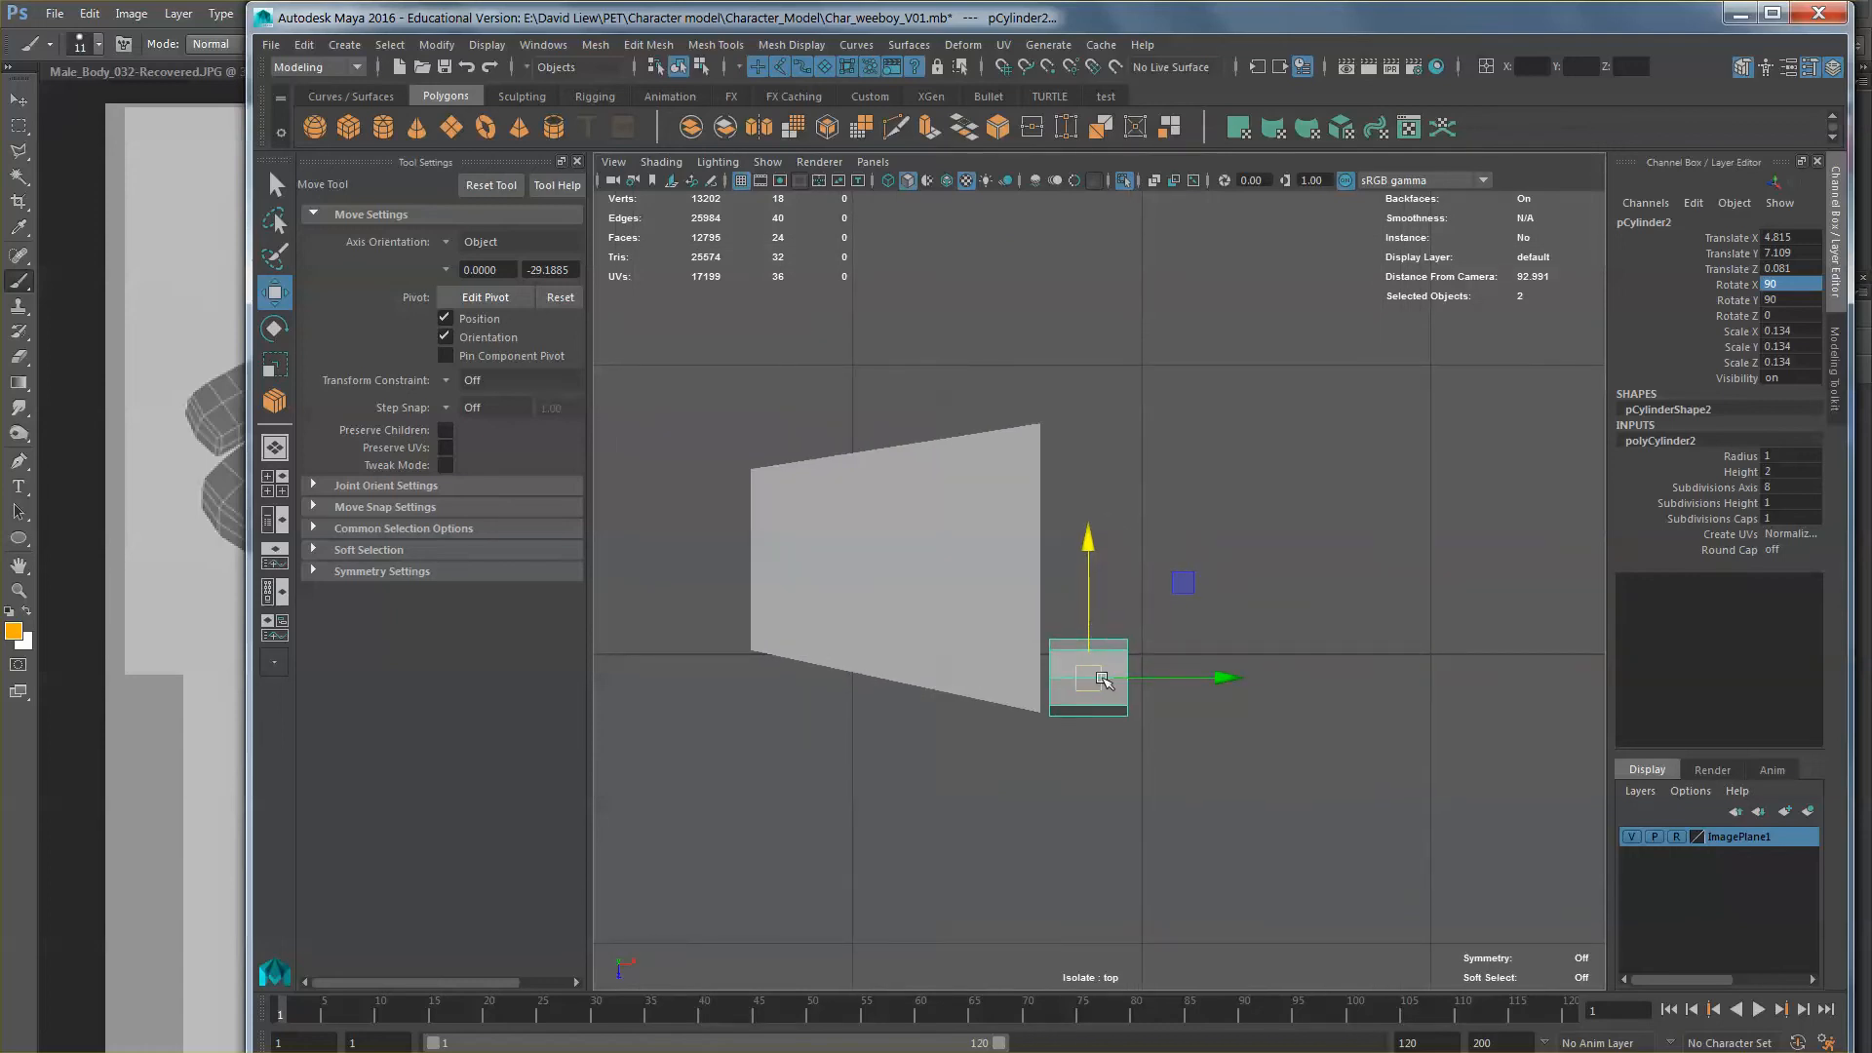
key("ctrl+d")
left_click_drag(1088, 541, 1093, 281)
key("ctrl+d")
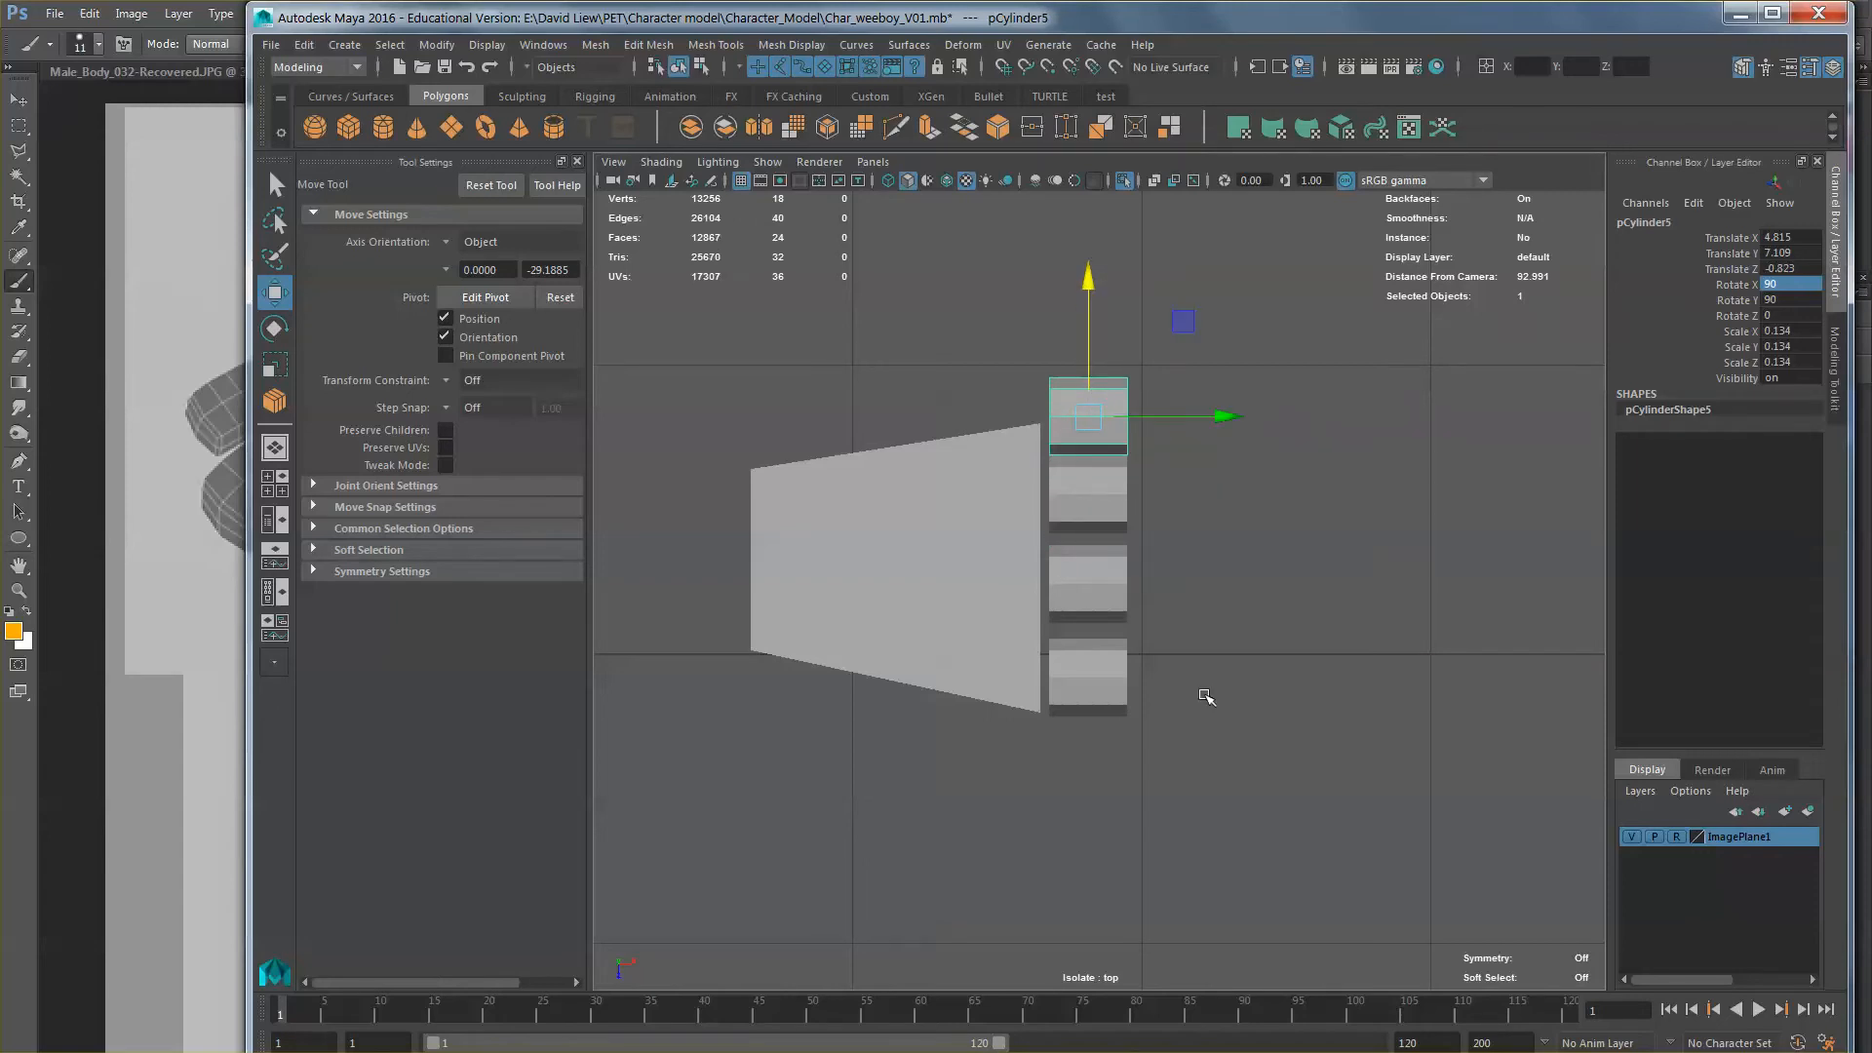
Step: Scale all four finger cylinders to 0.119, delete the three copies and select the original
left_click_drag(1202, 772, 1092, 419)
left_click(1126, 414, "shift")
key("r")
key("w")
left_click_drag(1171, 627, 1055, 382)
key("Delete")
left_click(1112, 673)
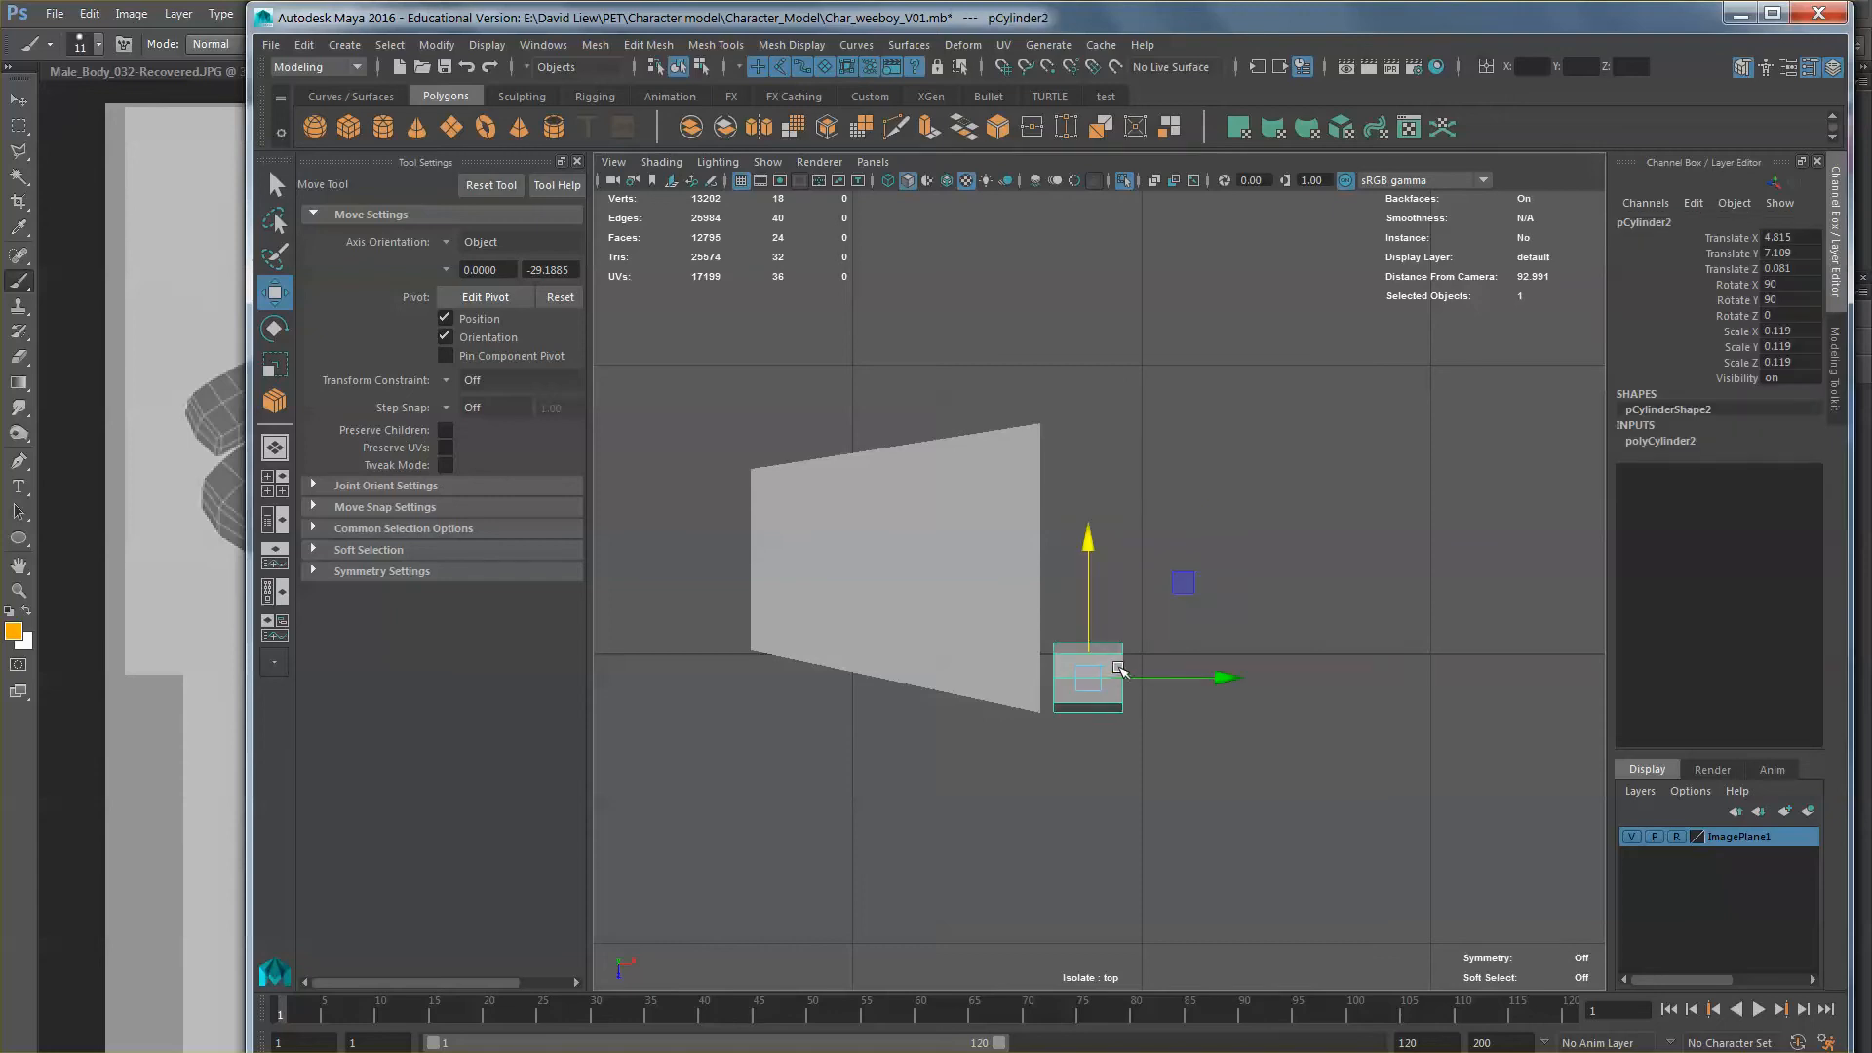
Step: In the perspective view, select only the end cap faces of the finger cylinder
key("space")
left_click_drag(1118, 669, 1087, 577)
scroll(1088, 579, "up", 3)
middle_click_drag(1127, 547, 1107, 627, "alt")
left_click_drag(1108, 626, 1143, 621, "alt")
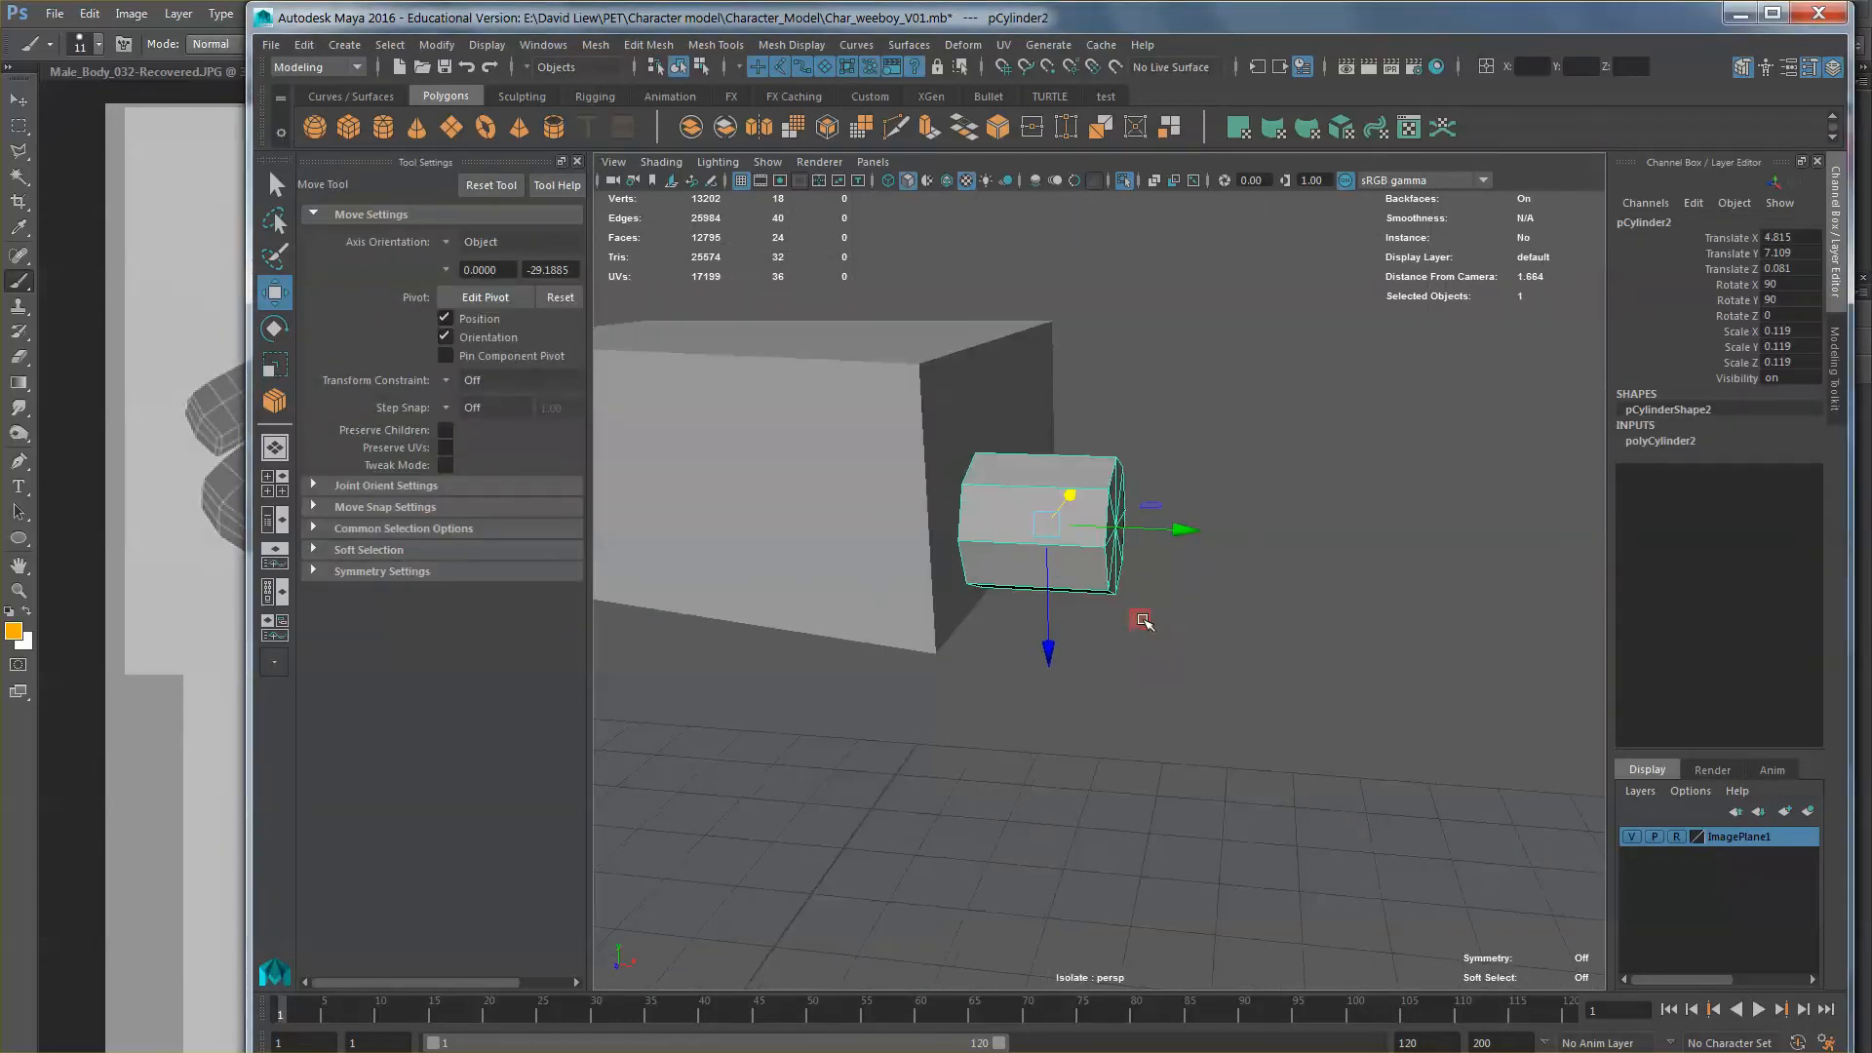
right_click_drag(1075, 458, 1085, 512)
left_click_drag(1085, 513, 1133, 505, "alt")
left_click_drag(1190, 636, 1101, 429)
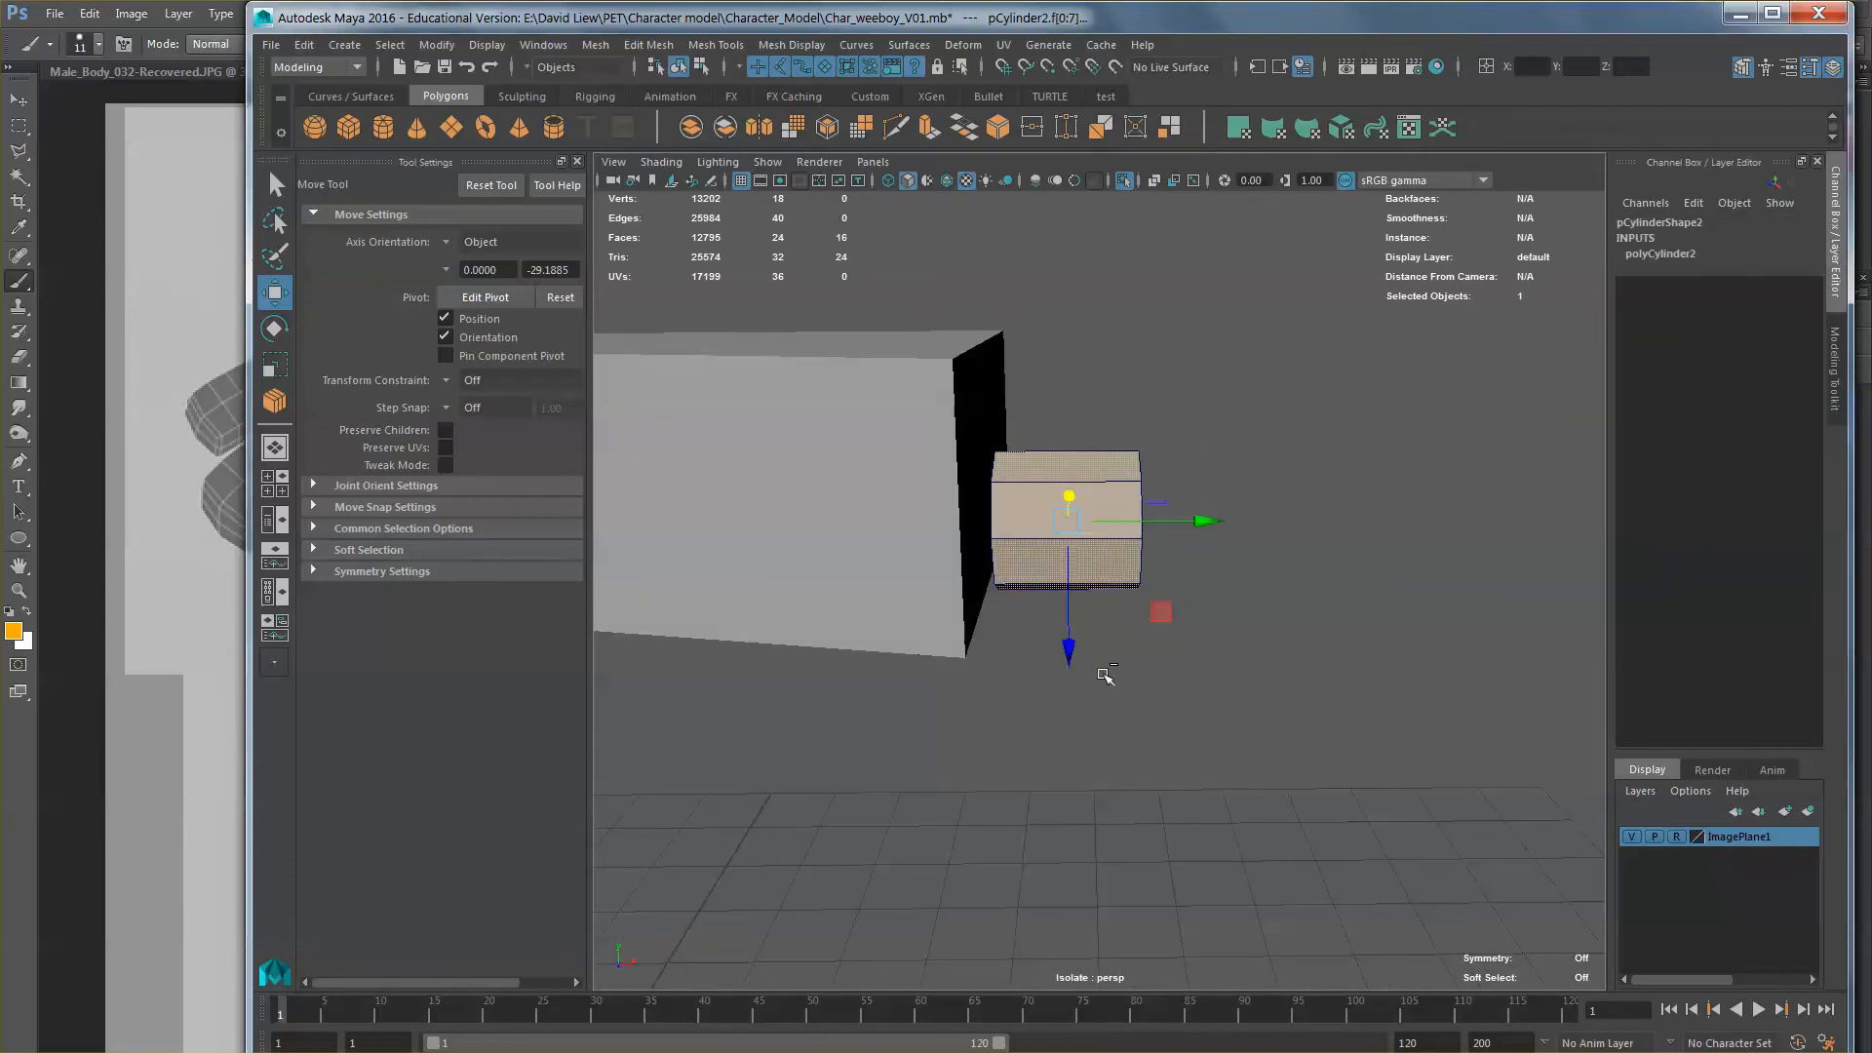
left_click_drag(1103, 669, 917, 368, "ctrl")
left_click_drag(1224, 499, 1153, 532, "alt")
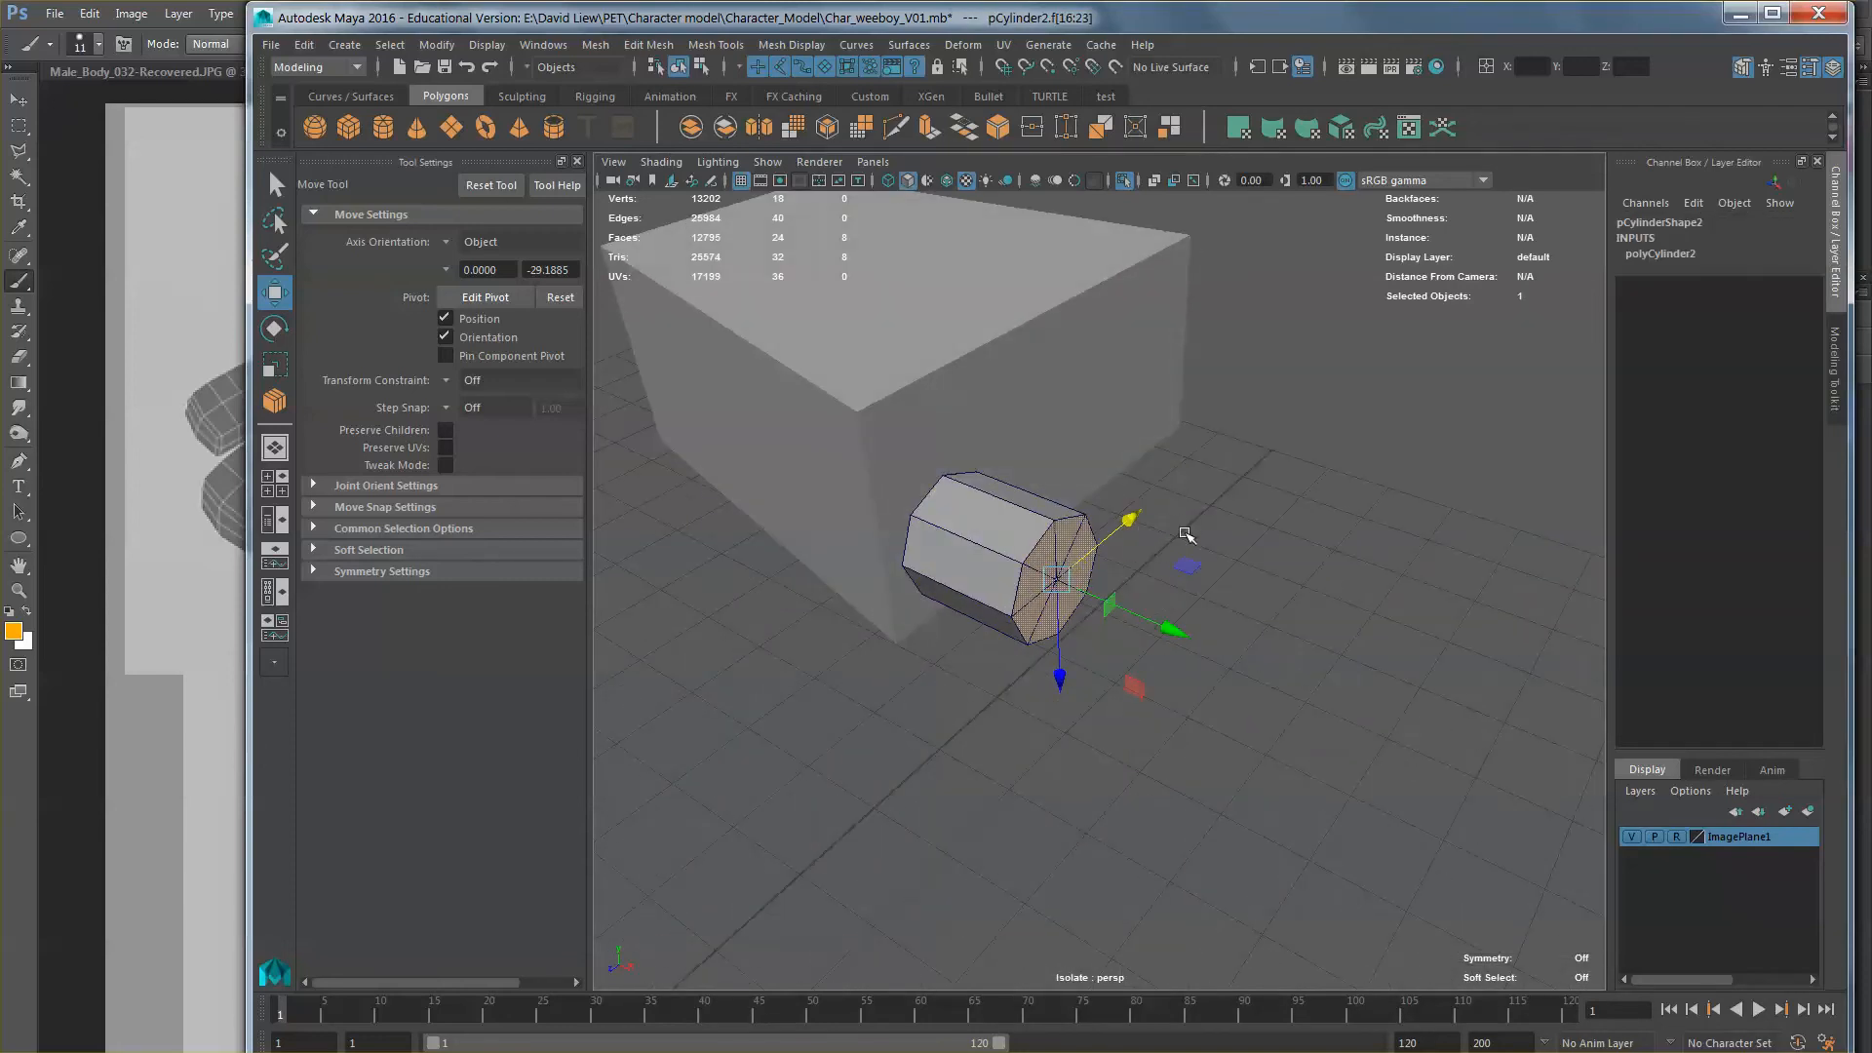
Step: Switch to the Photoshop hand reference and outline the index finger's three segments in green on a new layer
left_click(190, 461)
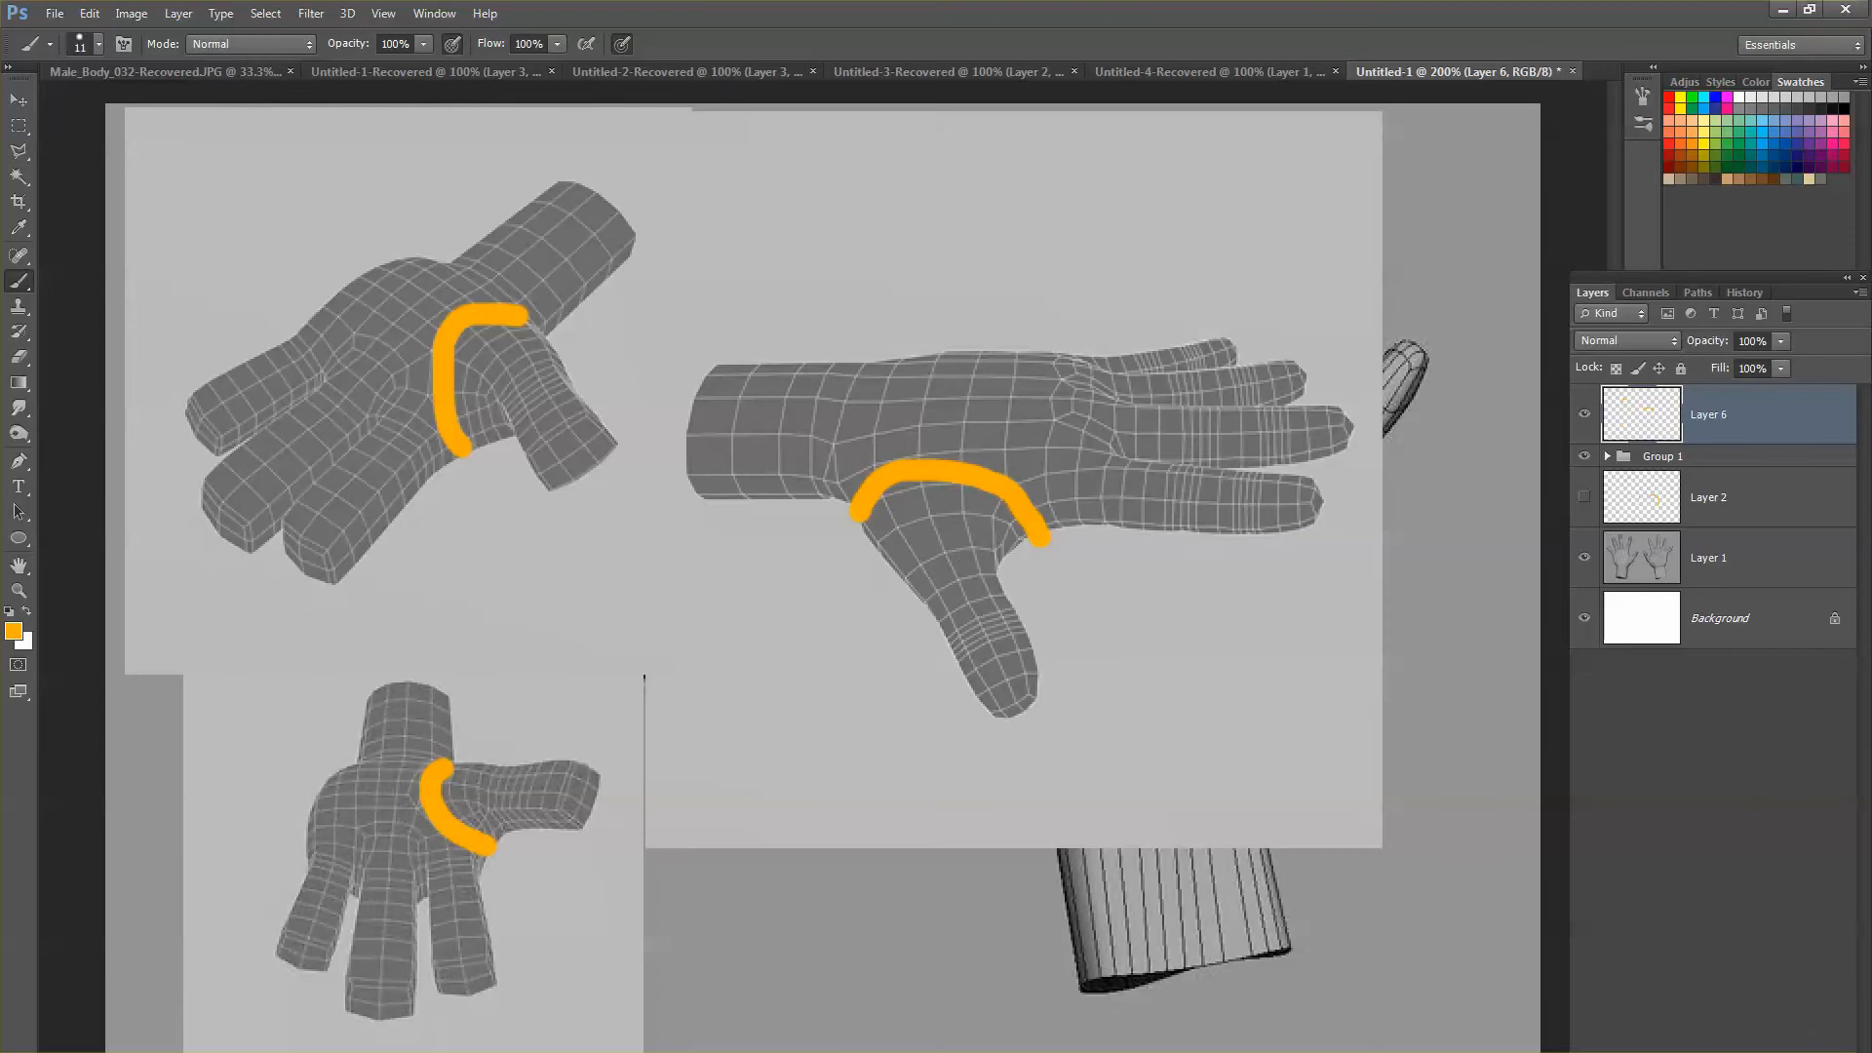
key("ctrl+shift+alt+n")
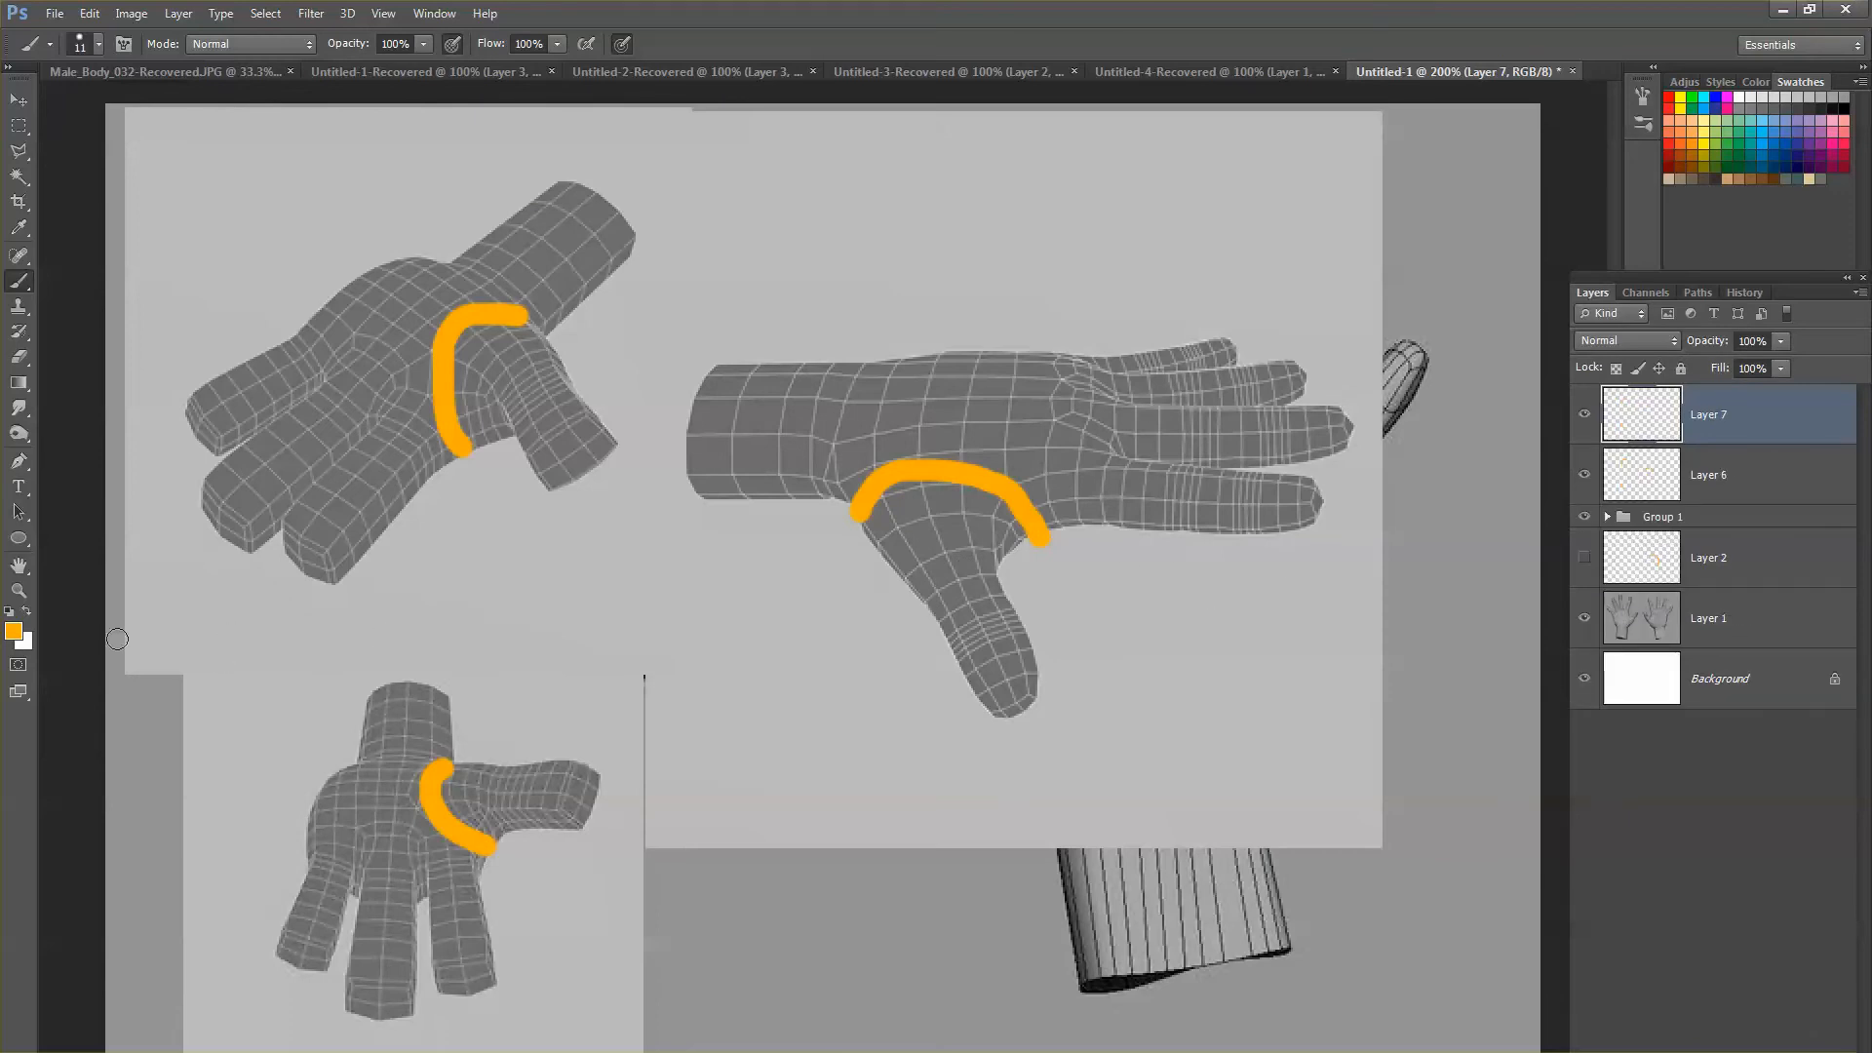
left_click(12, 631)
left_click(390, 275)
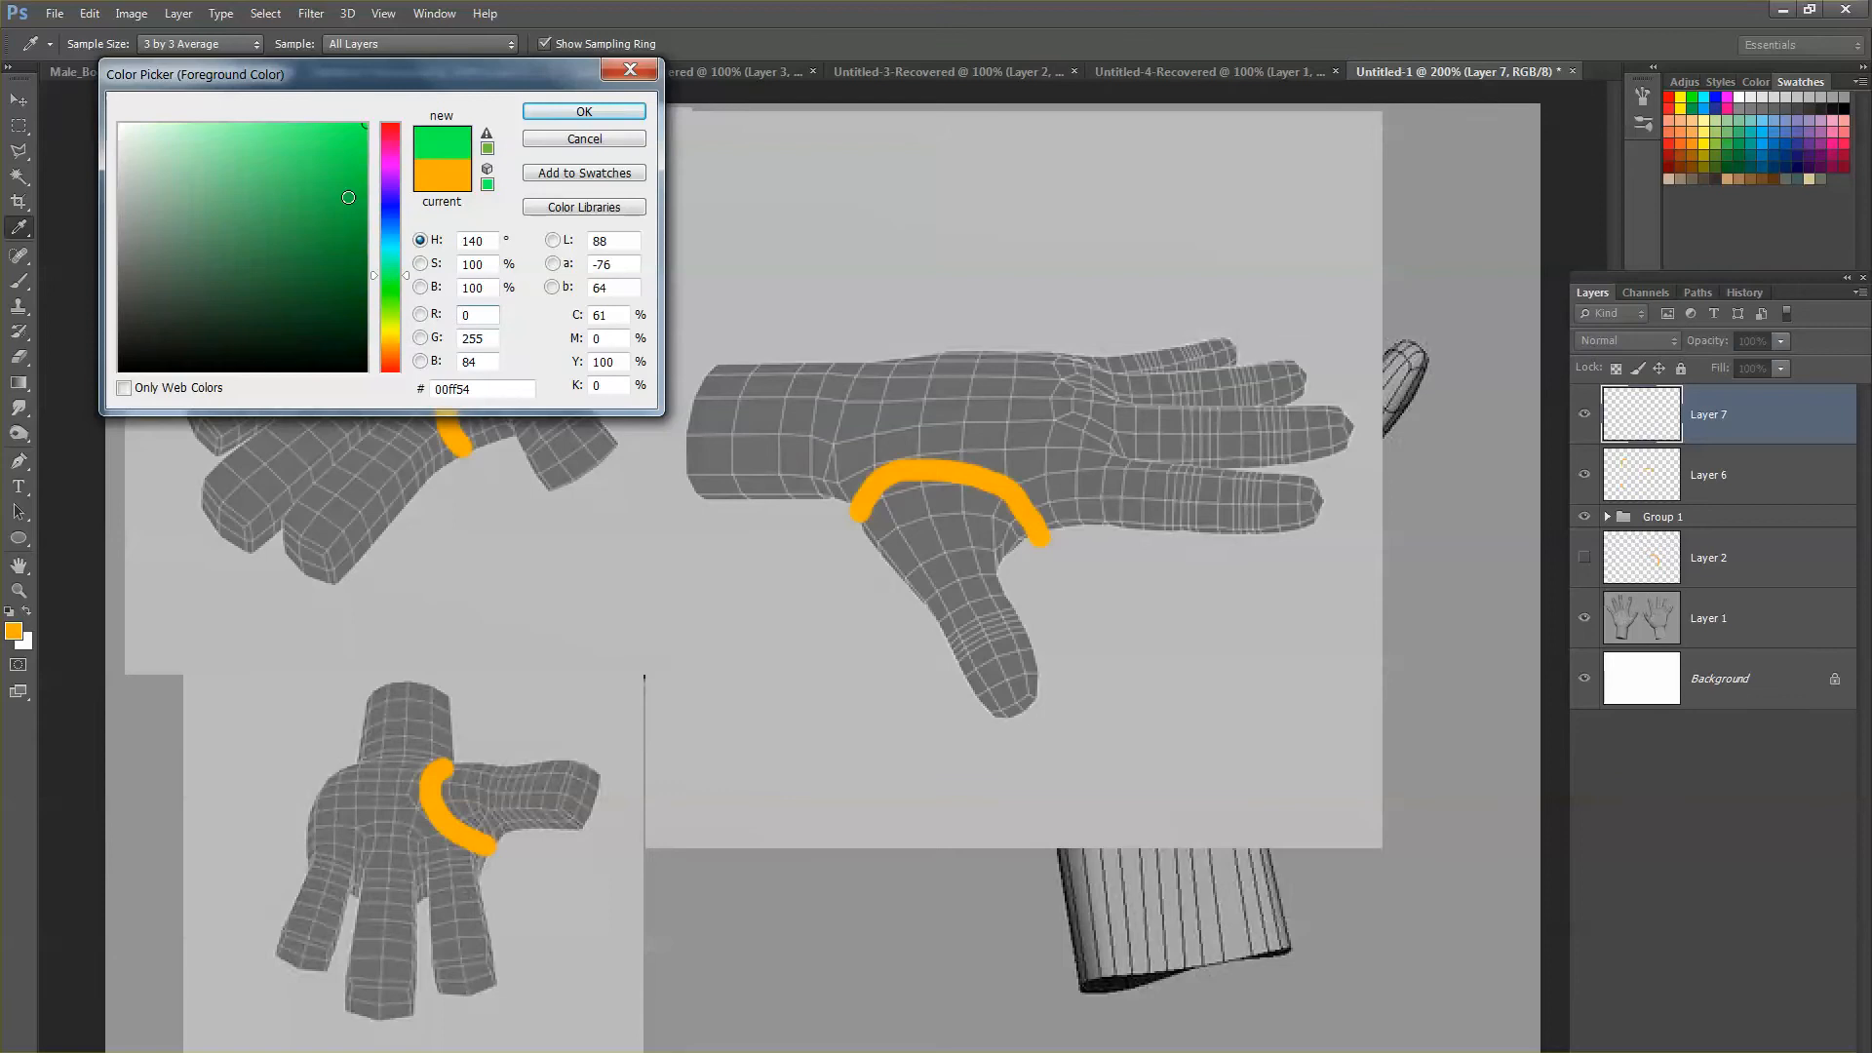
left_click(583, 111)
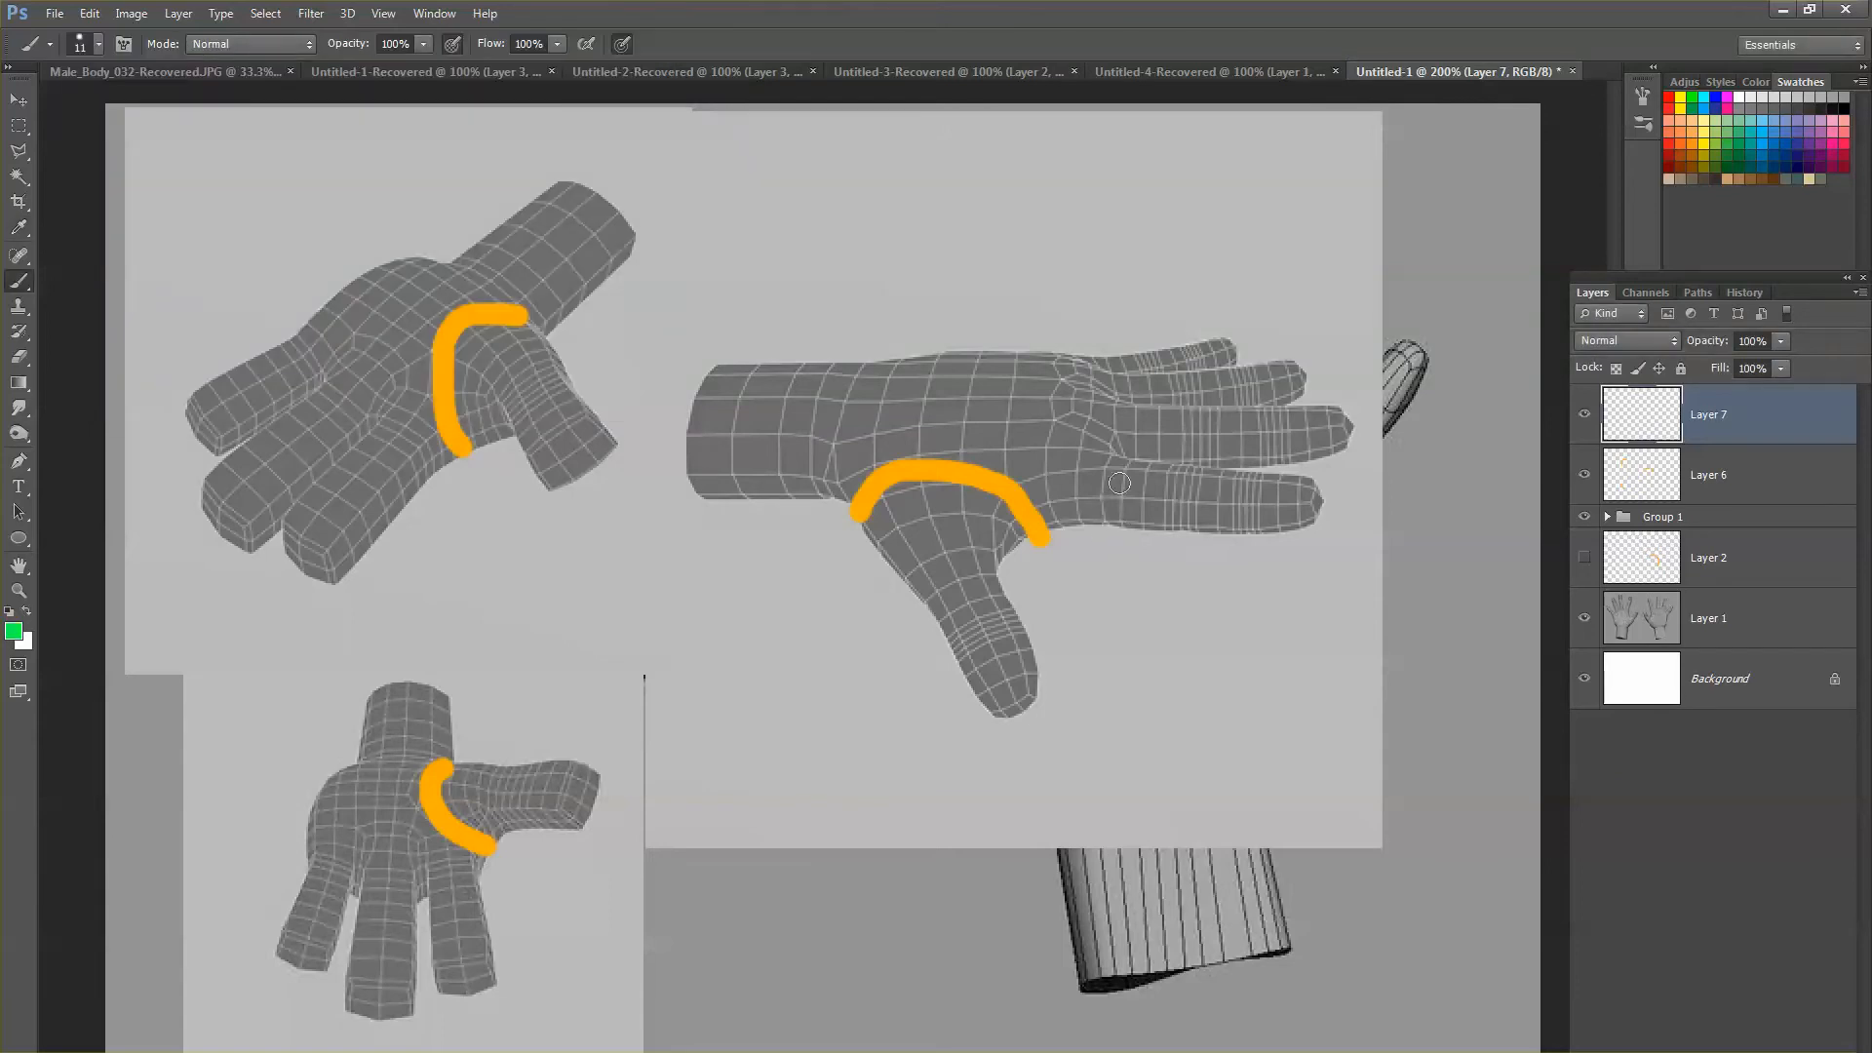
mouse_move(1098, 462)
left_mouse_down()
mouse_move(1178, 470)
mouse_move(1107, 517)
mouse_move(1253, 468)
mouse_move(1225, 512)
mouse_move(1344, 514)
mouse_move(1268, 527)
left_mouse_up()
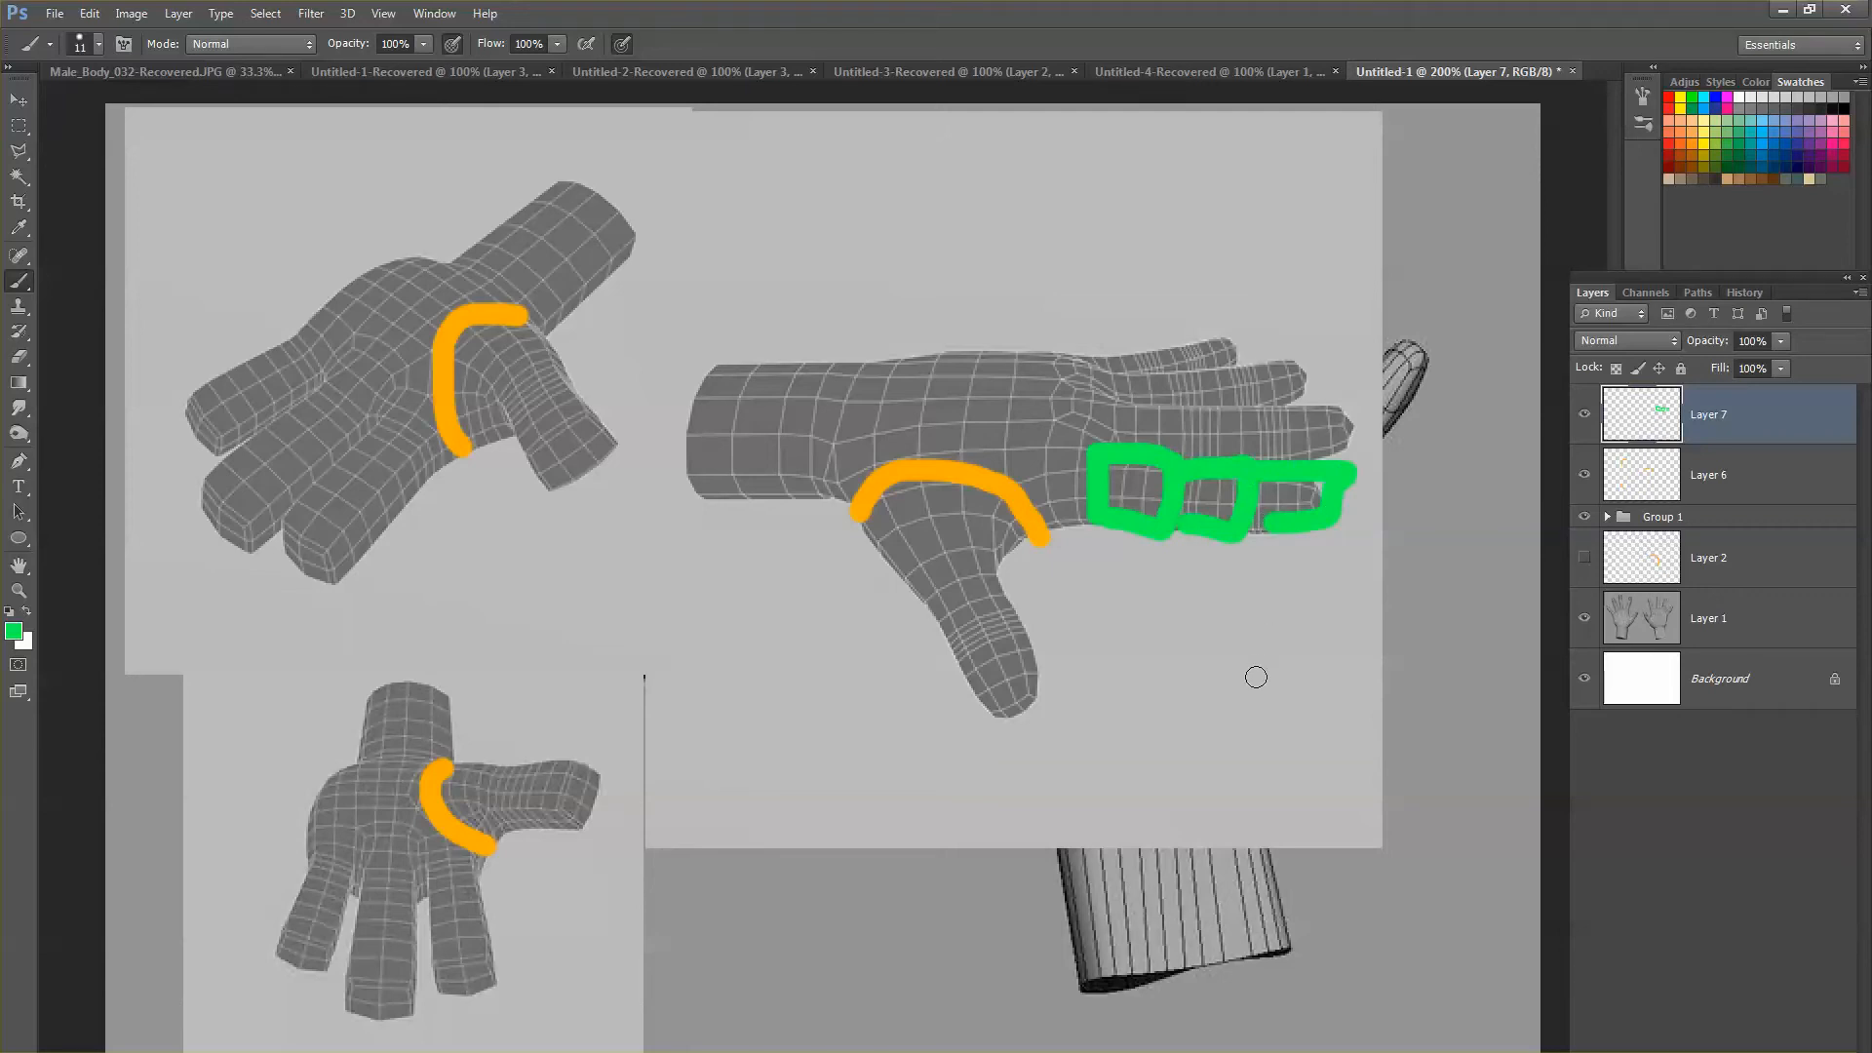
Step: Switch back to Maya and pull the selected cap faces away from the block to lengthen the first finger segment
key("alt+Tab")
mouse_move(1102, 669)
left_mouse_down("alt")
mouse_move(1153, 648)
mouse_move(1082, 644)
left_mouse_up("alt")
left_click_drag(1097, 533, 1150, 531)
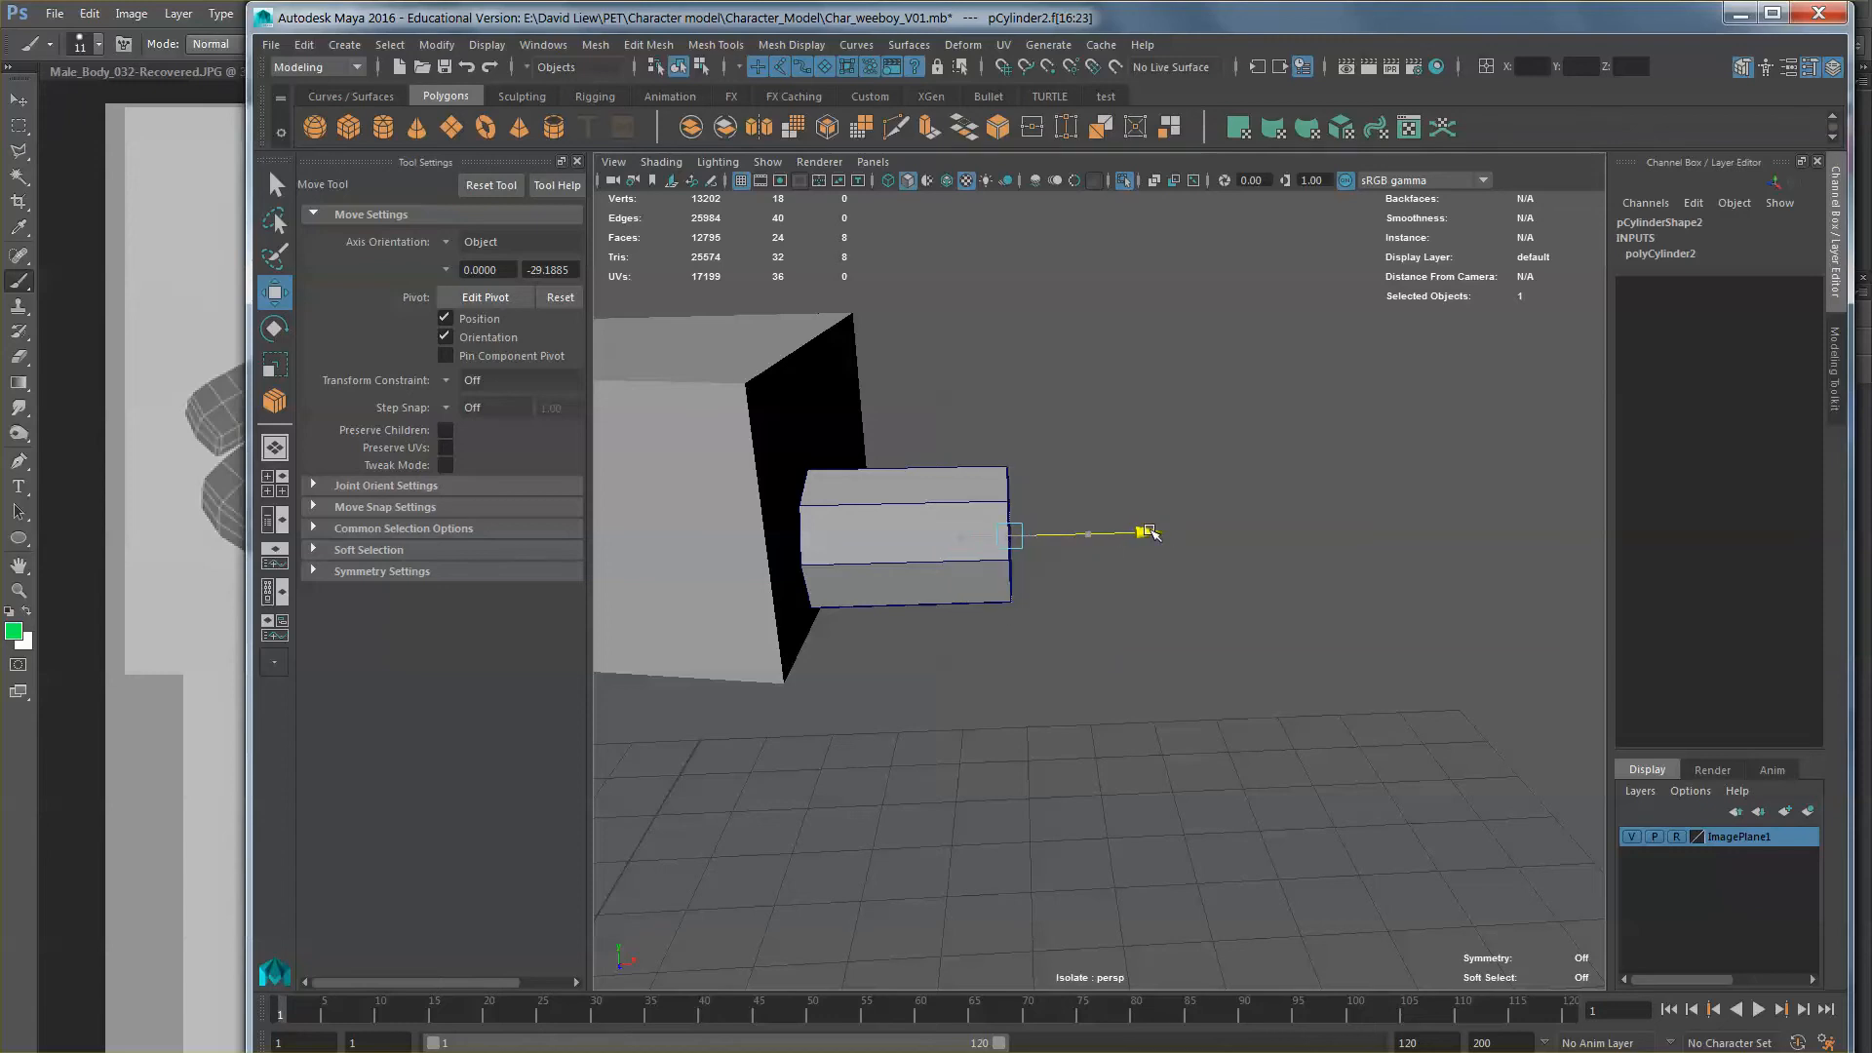
Step: Extrude the cap faces outward twice to form the second and third finger segments, the last with Local Translate Z 0.207
key("ctrl+e")
left_click_drag(1190, 614, 1146, 629, "alt")
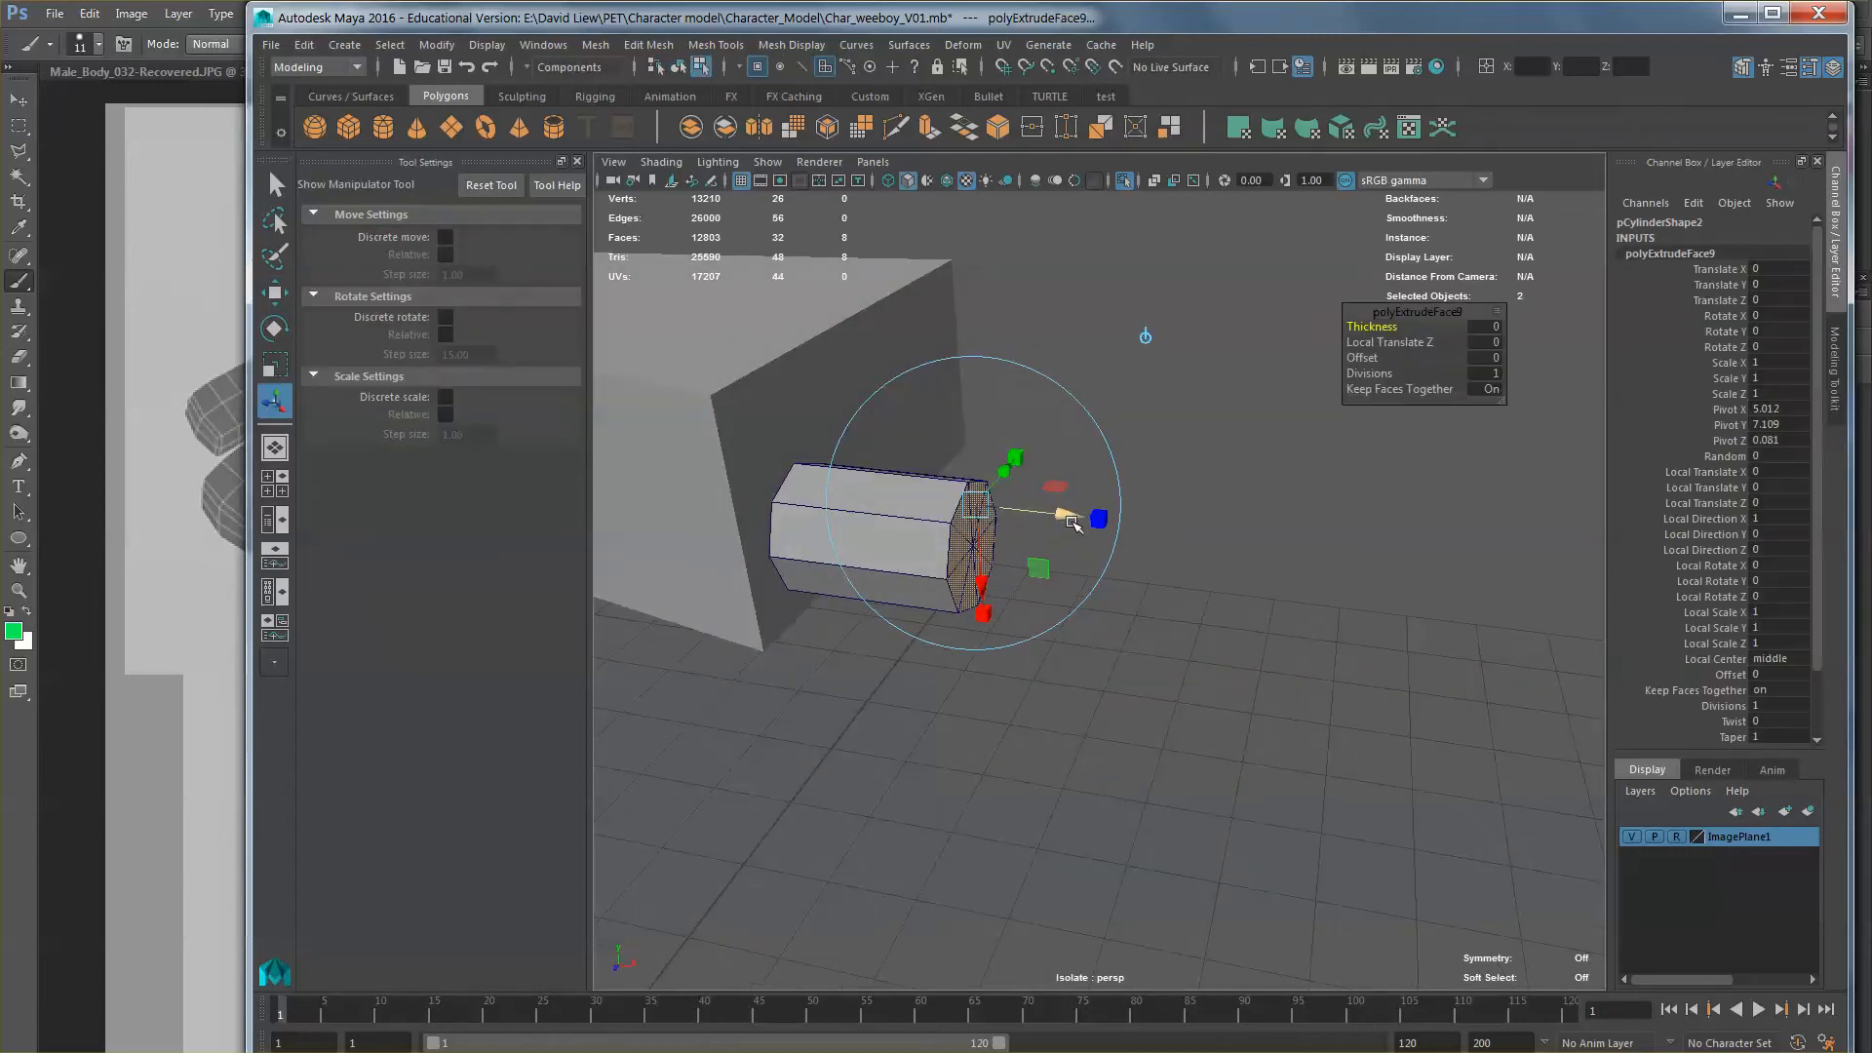
key("w")
left_click_drag(1102, 562, 1265, 597)
key("ctrl+e")
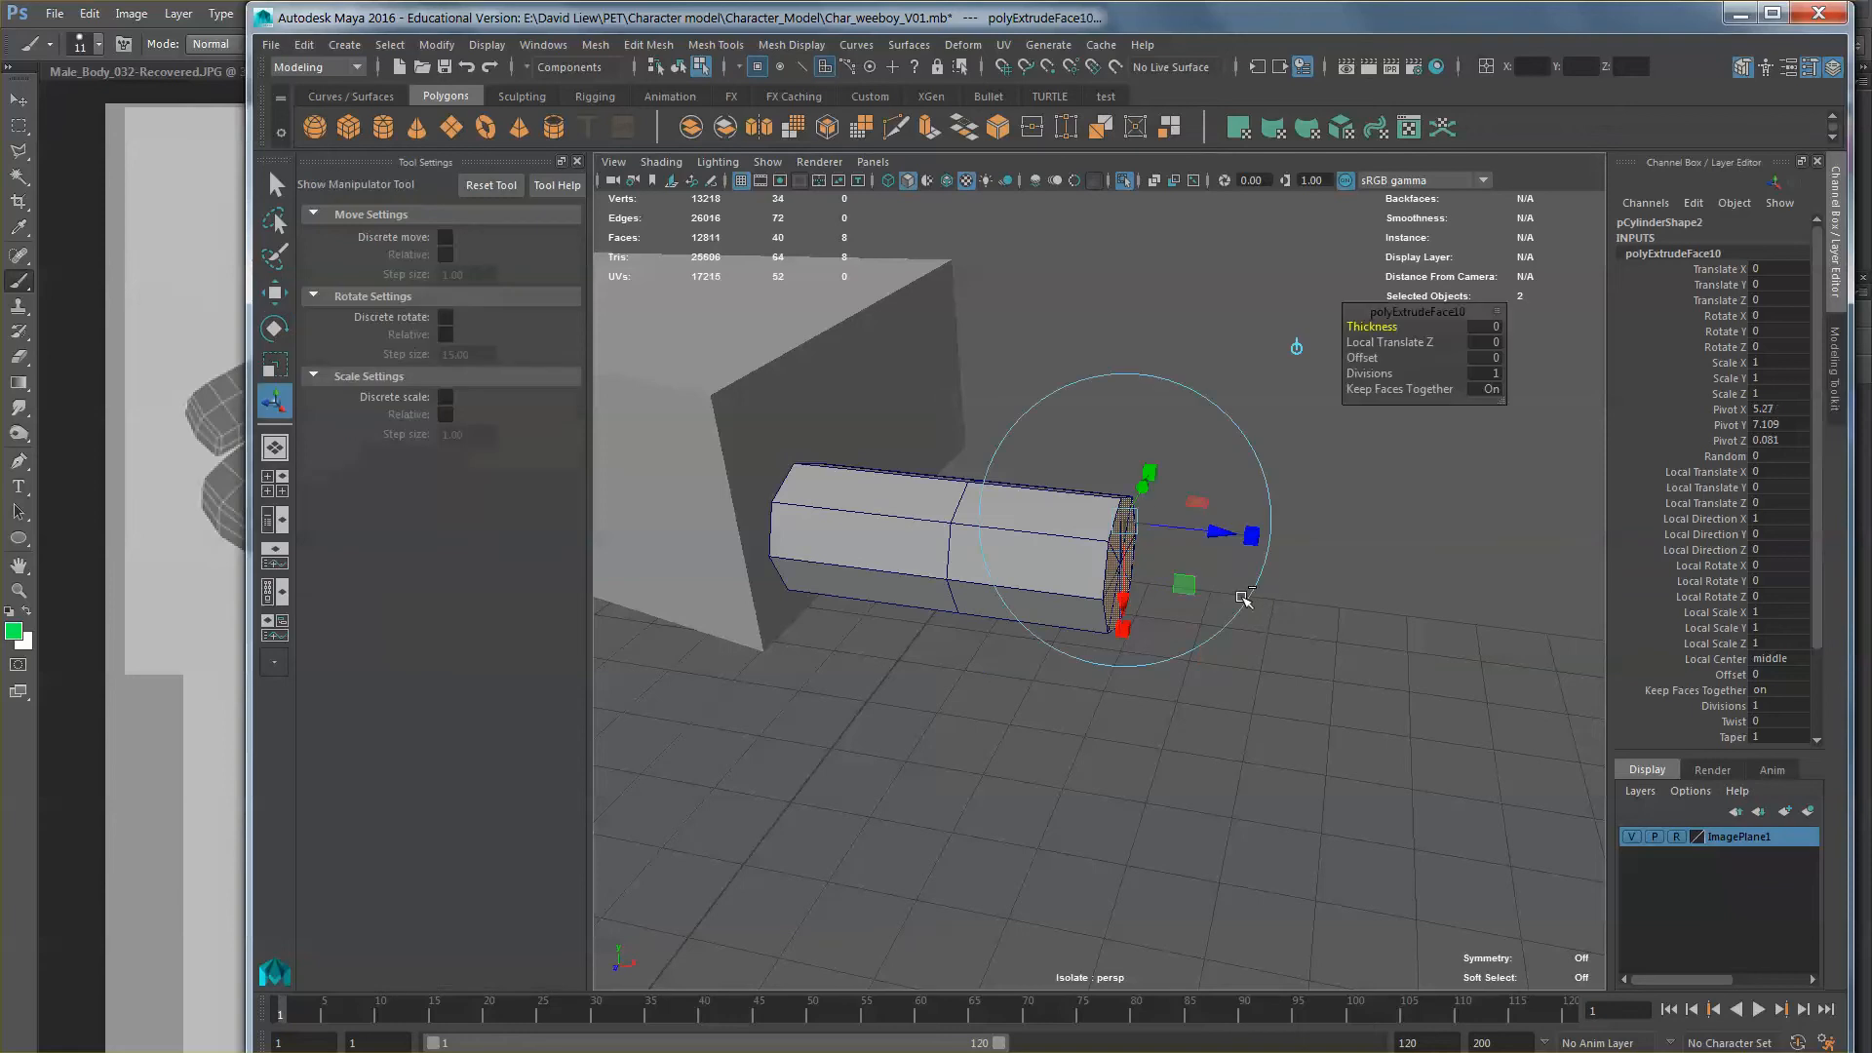
left_click_drag(1227, 535, 1351, 546)
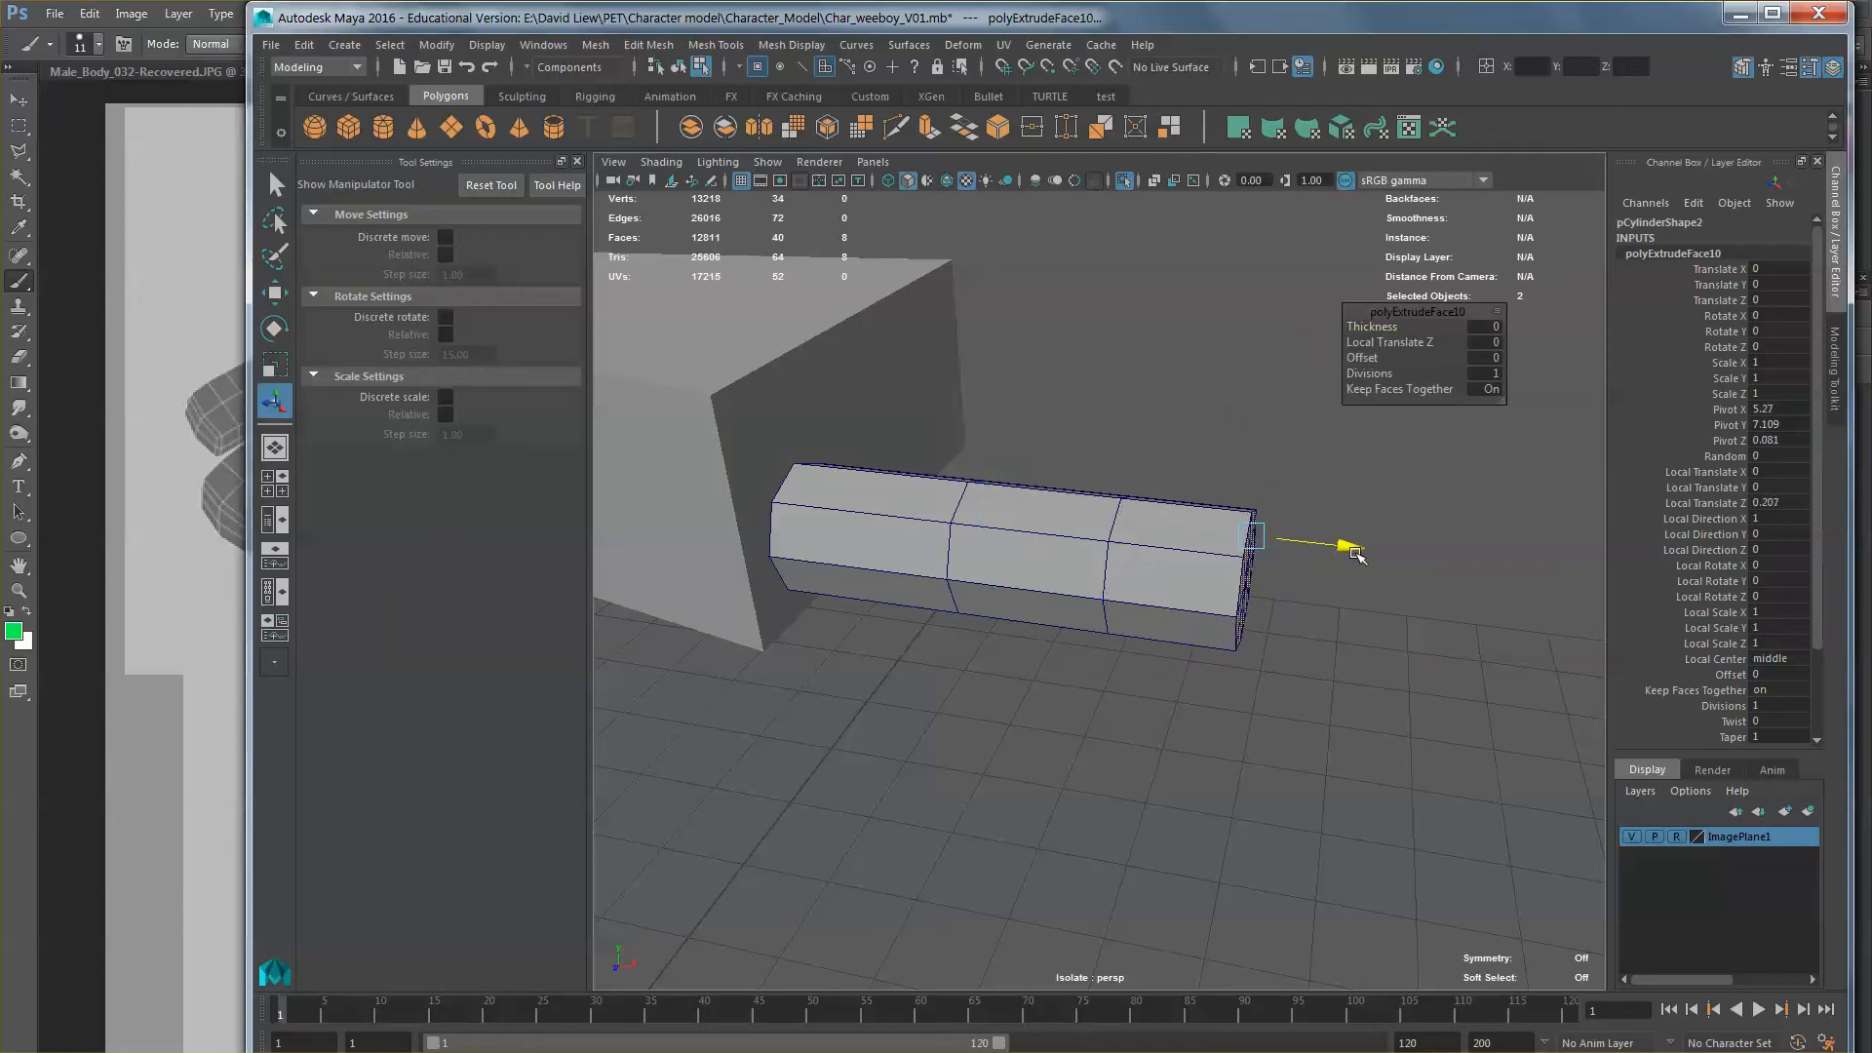
Step: In the front view, select the vertices of the first joint and everything beyond it and move them outward to lengthen the finger's first segment
key("space")
left_click_drag(1191, 595, 1102, 598)
key("f")
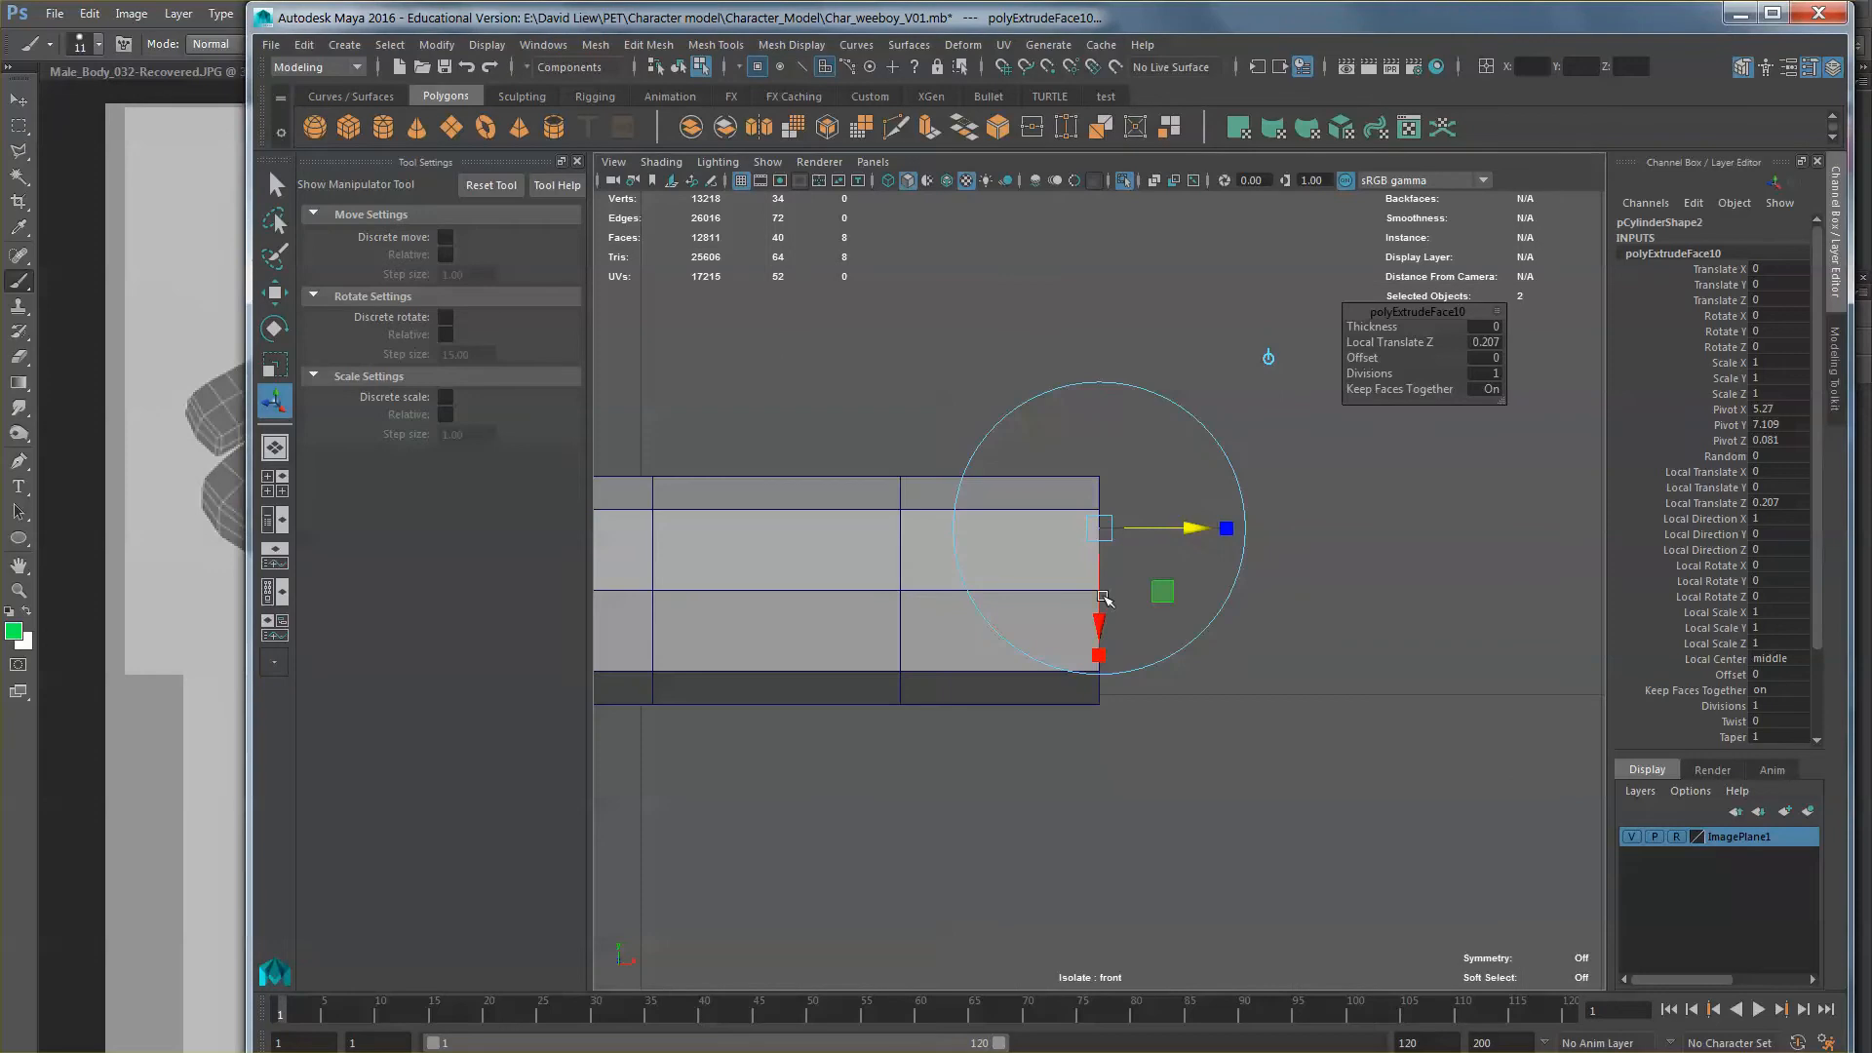
middle_click_drag(1103, 598, 1279, 599, "alt")
scroll(1259, 606, "down", 8)
scroll(1260, 607, "up", 5)
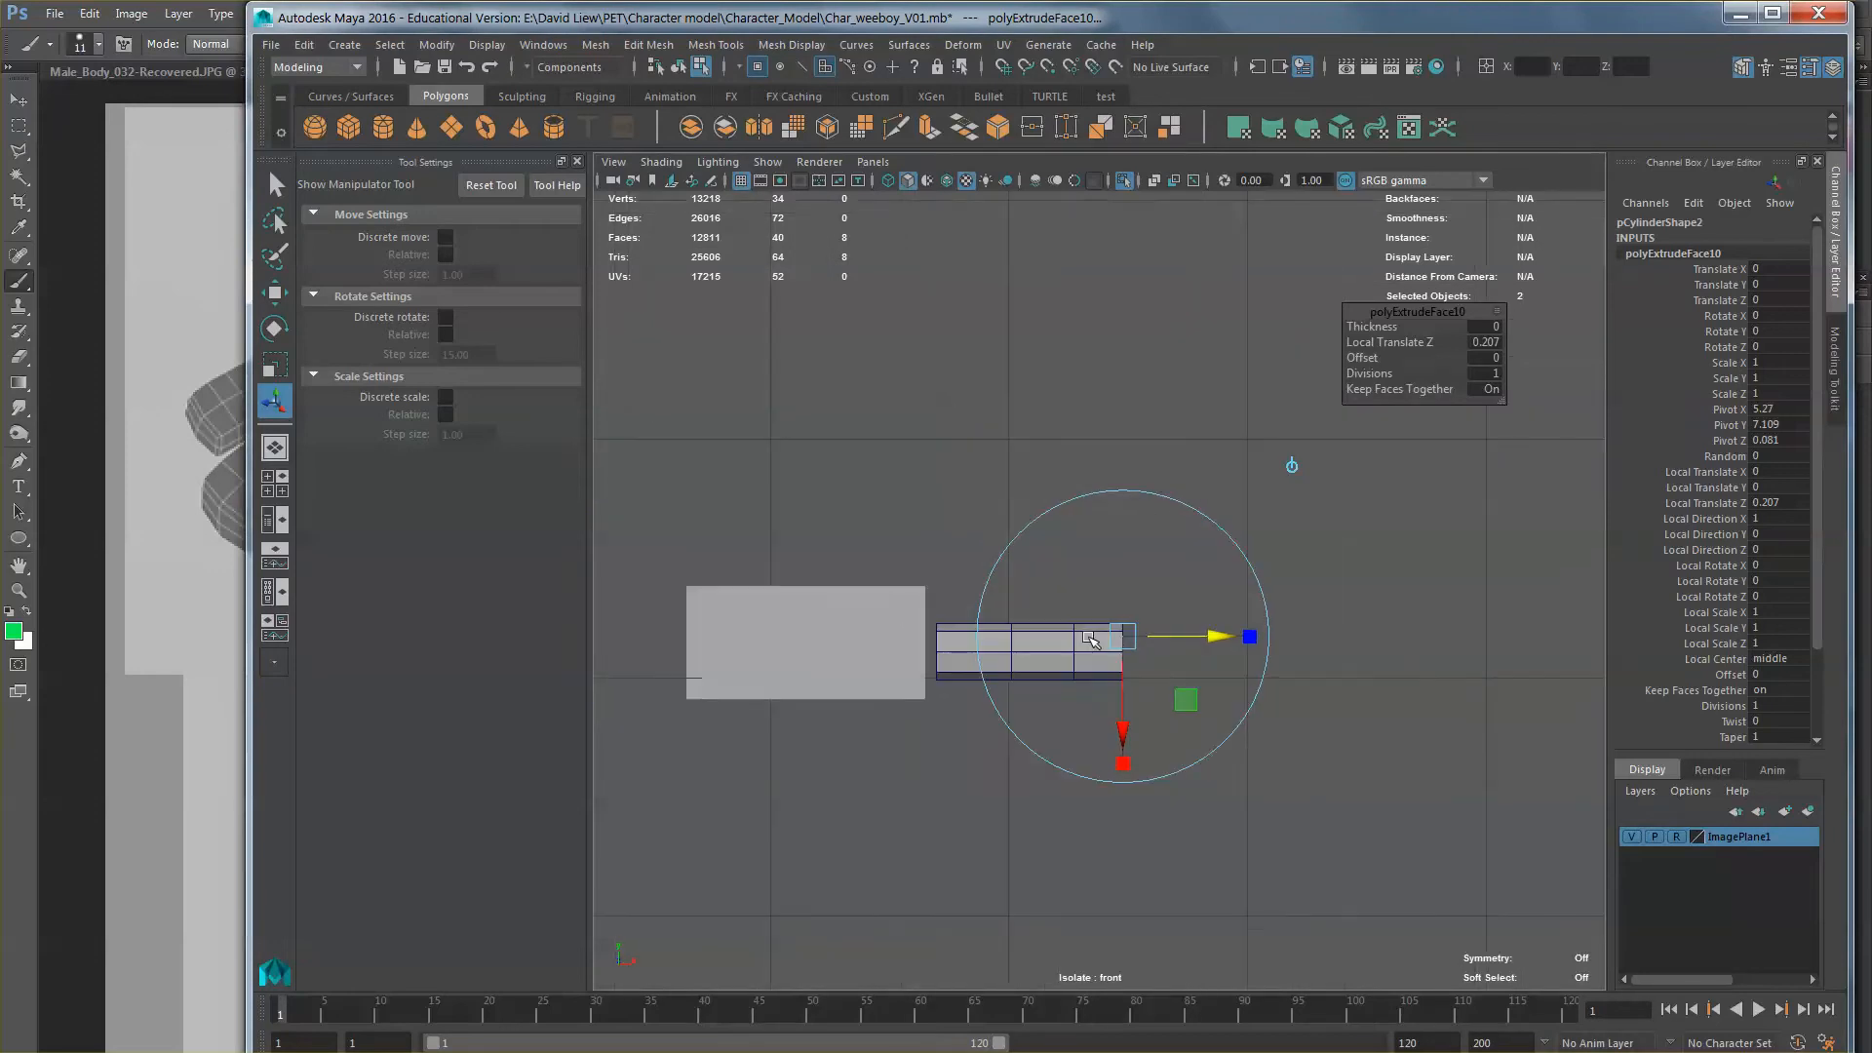
scroll(1092, 636, "up", 1)
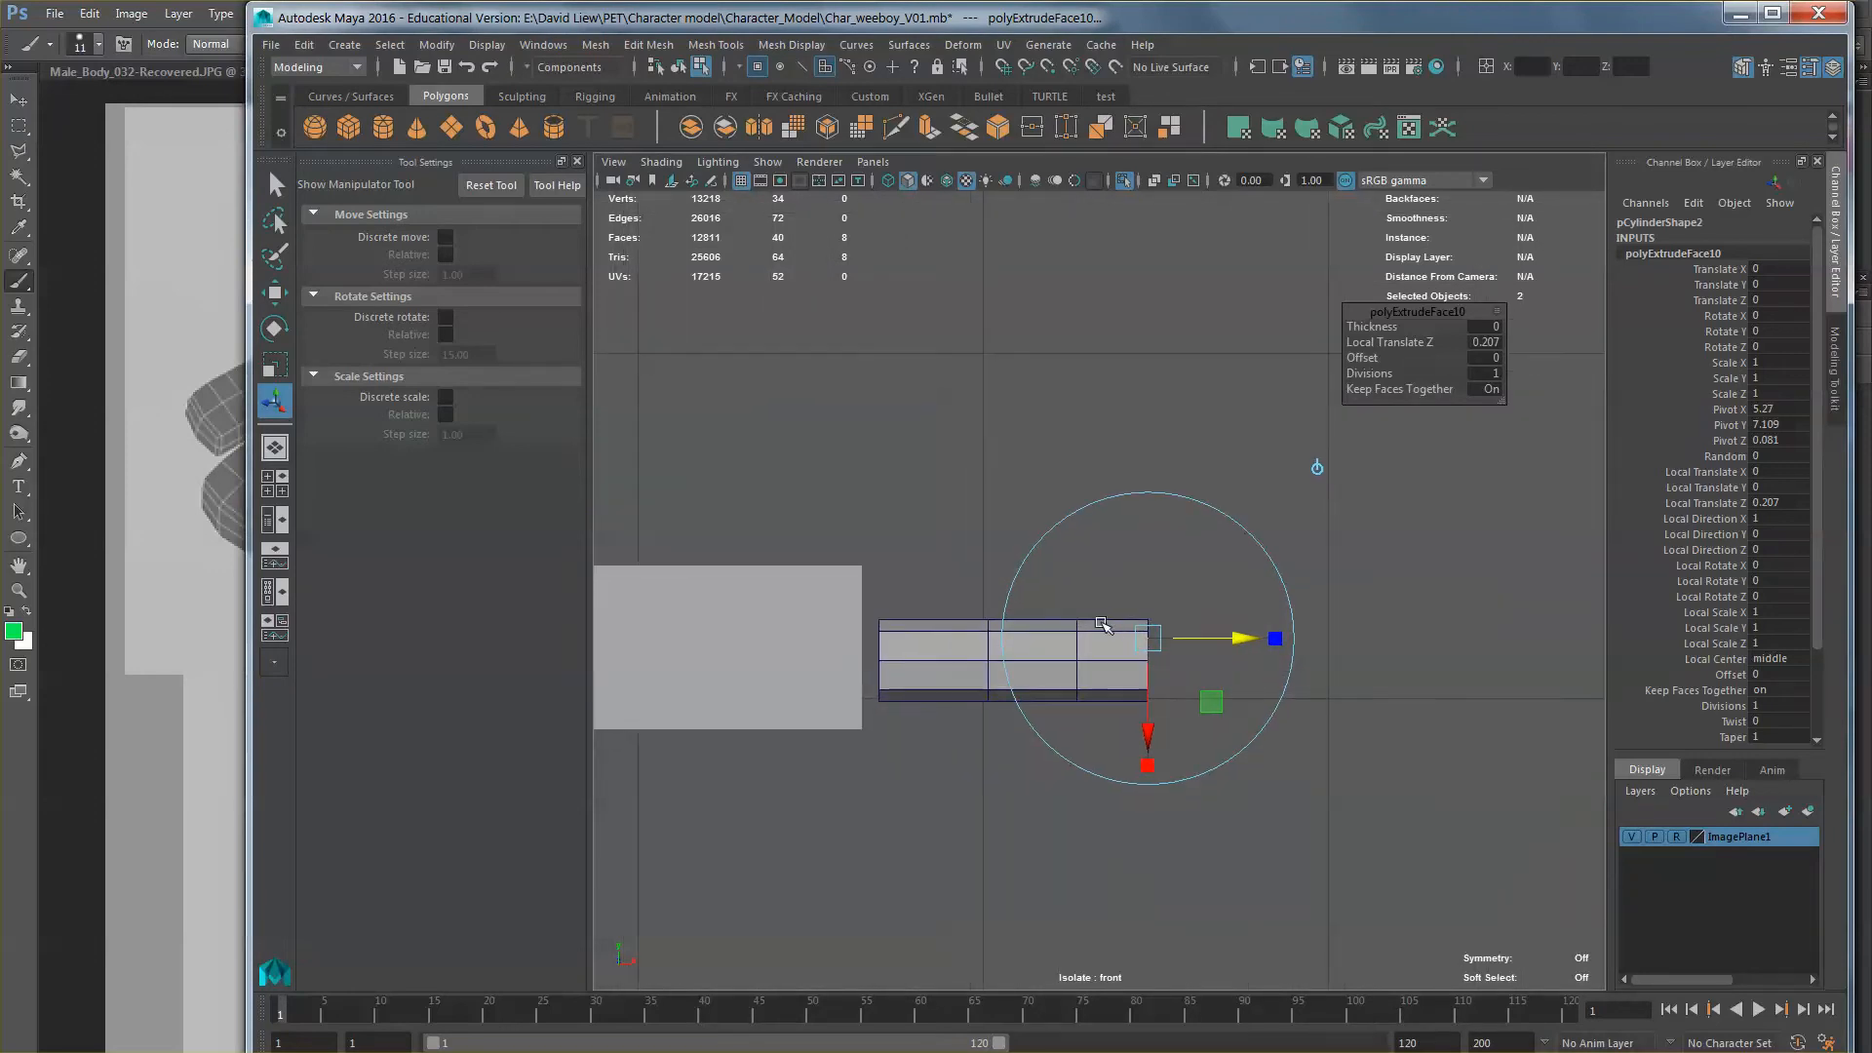
key("w")
right_click(1115, 646)
right_click_drag(1113, 647, 1033, 582)
left_click_drag(952, 562, 1262, 799)
left_click_drag(1198, 671, 1242, 671)
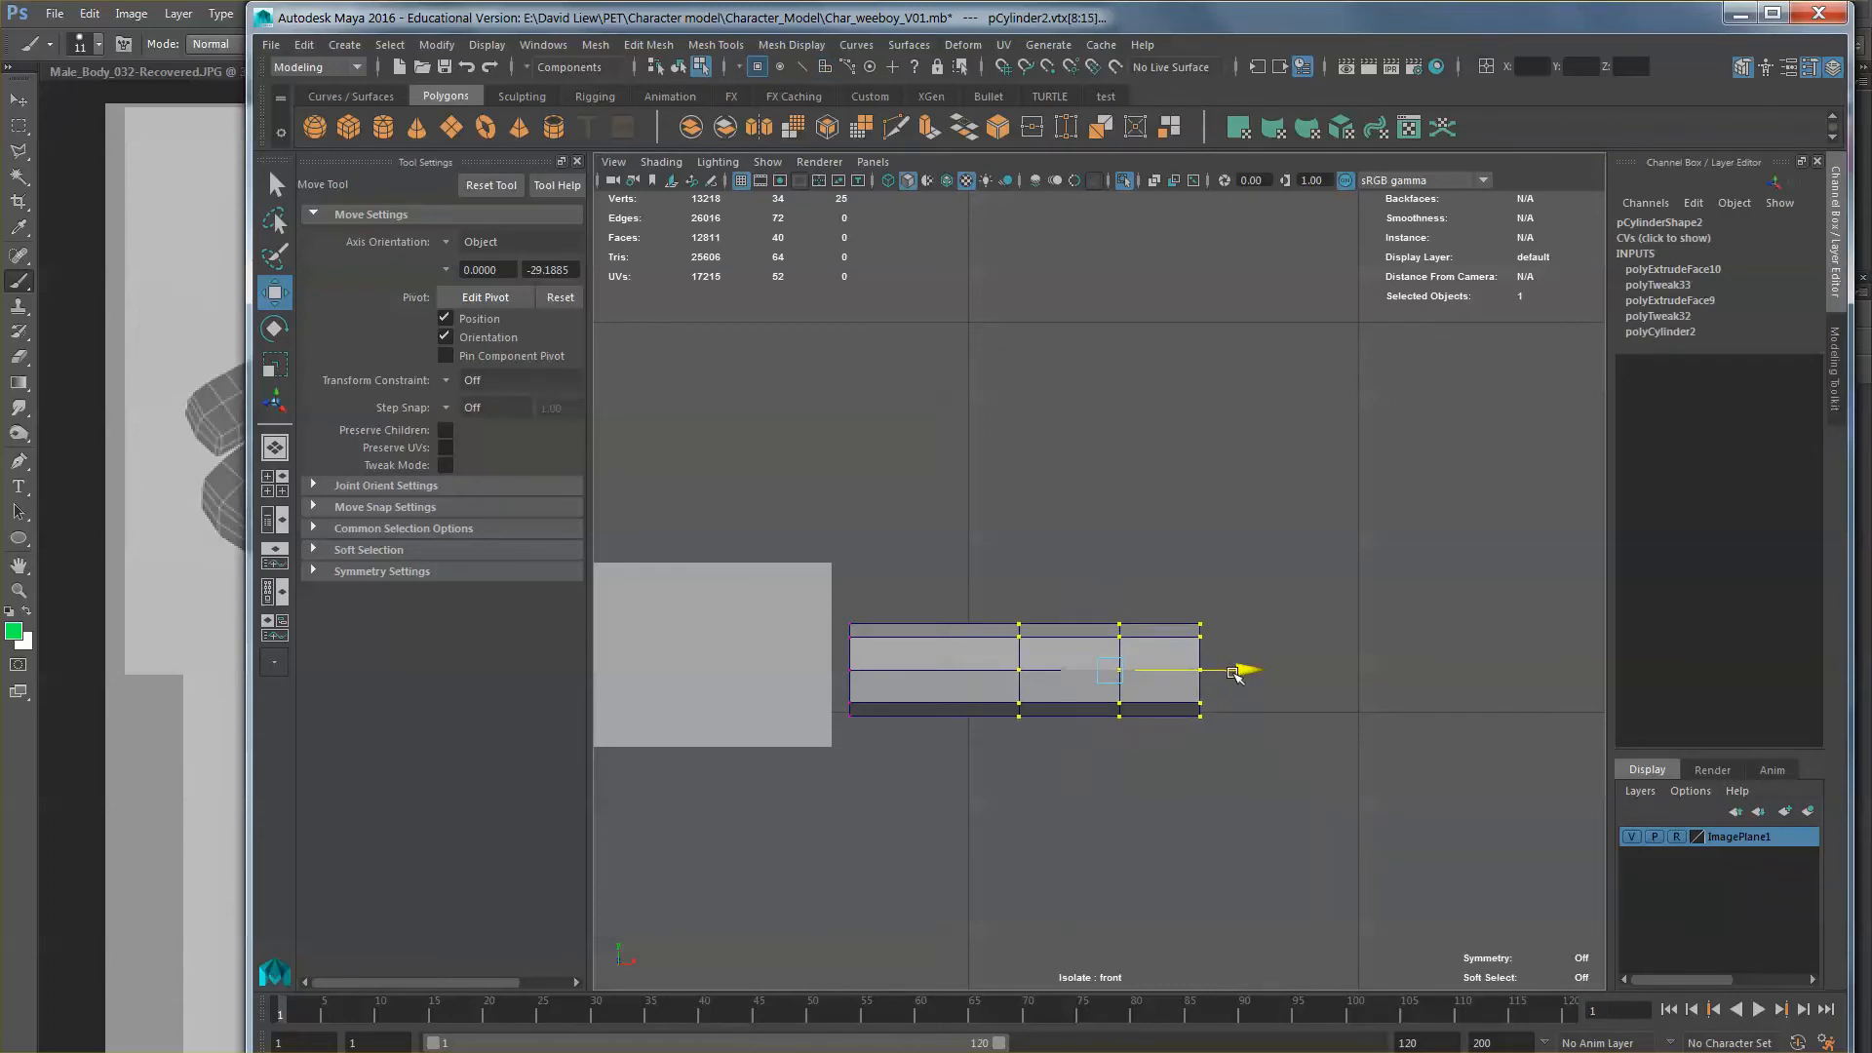
Step: Move the vertices of the second joint and fingertip slightly outward to lengthen the middle segment, leaving nothing selected
left_click_drag(1265, 815, 1093, 594)
left_click_drag(1292, 672, 1304, 671)
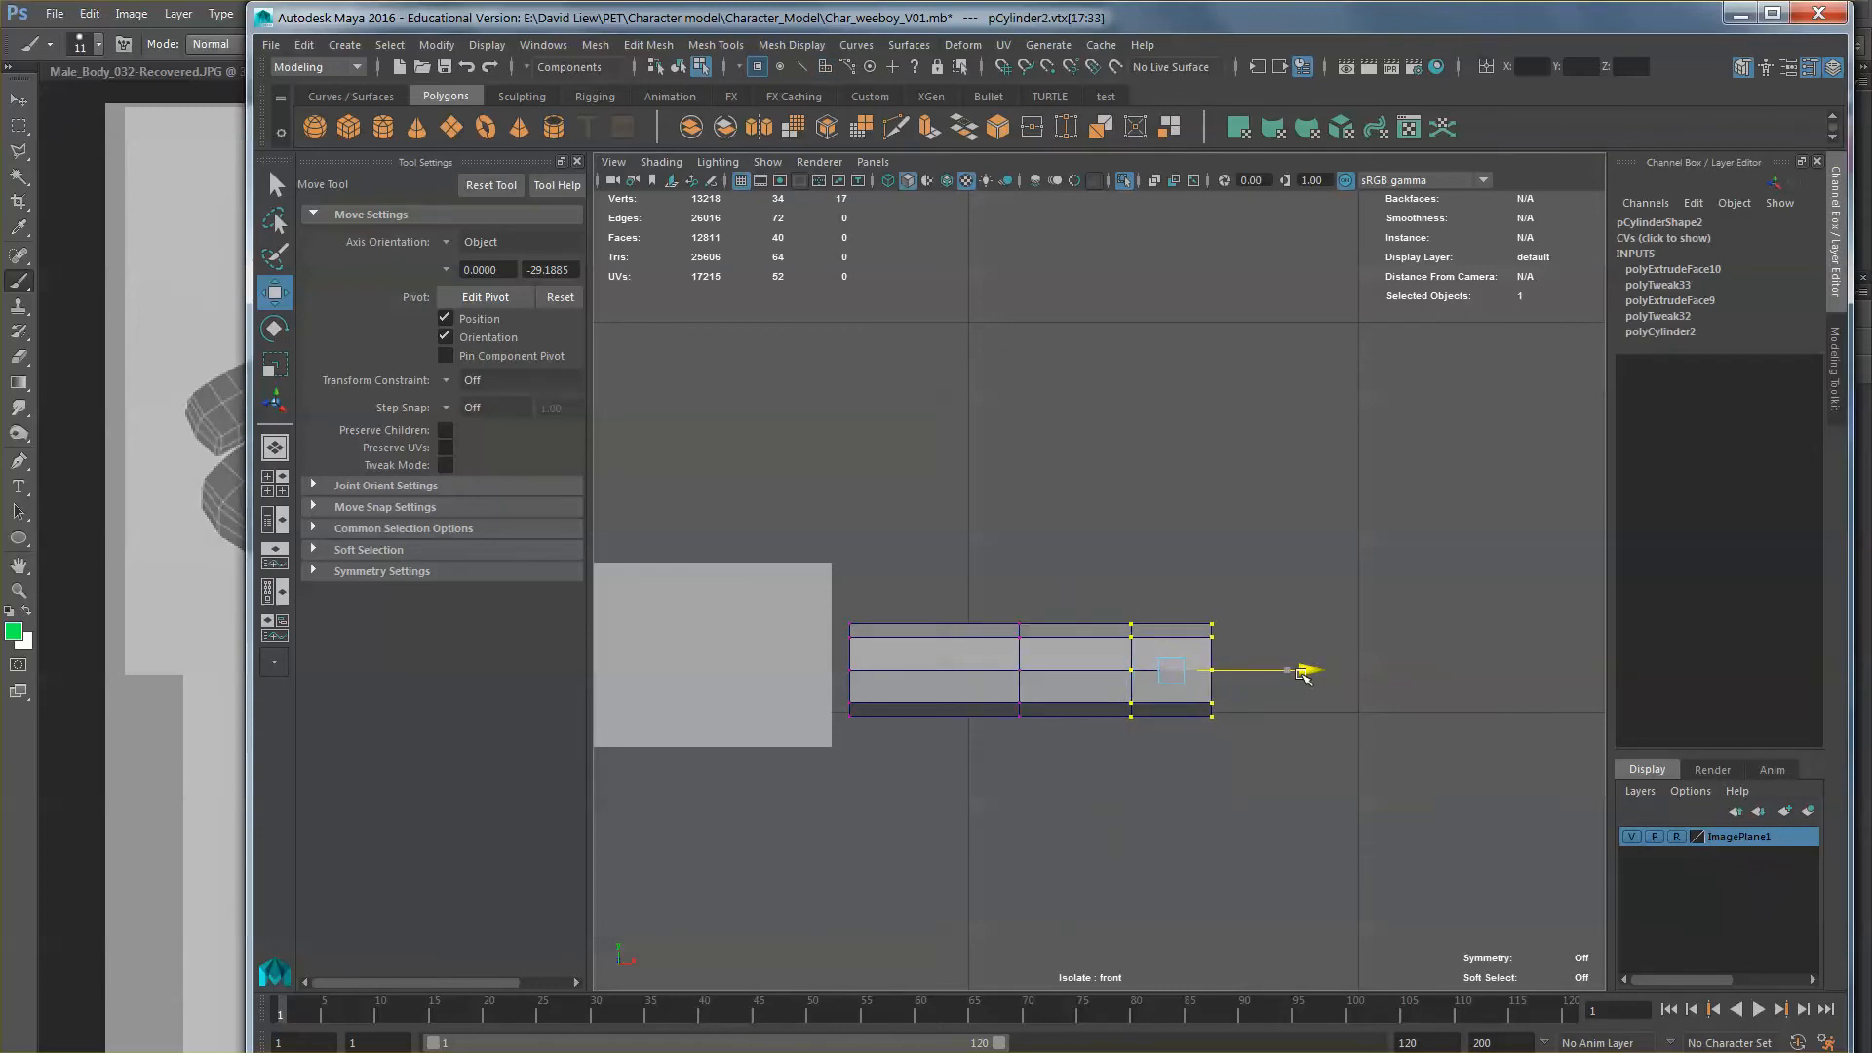
left_click_drag(1279, 766, 1251, 673)
key("ctrl+z")
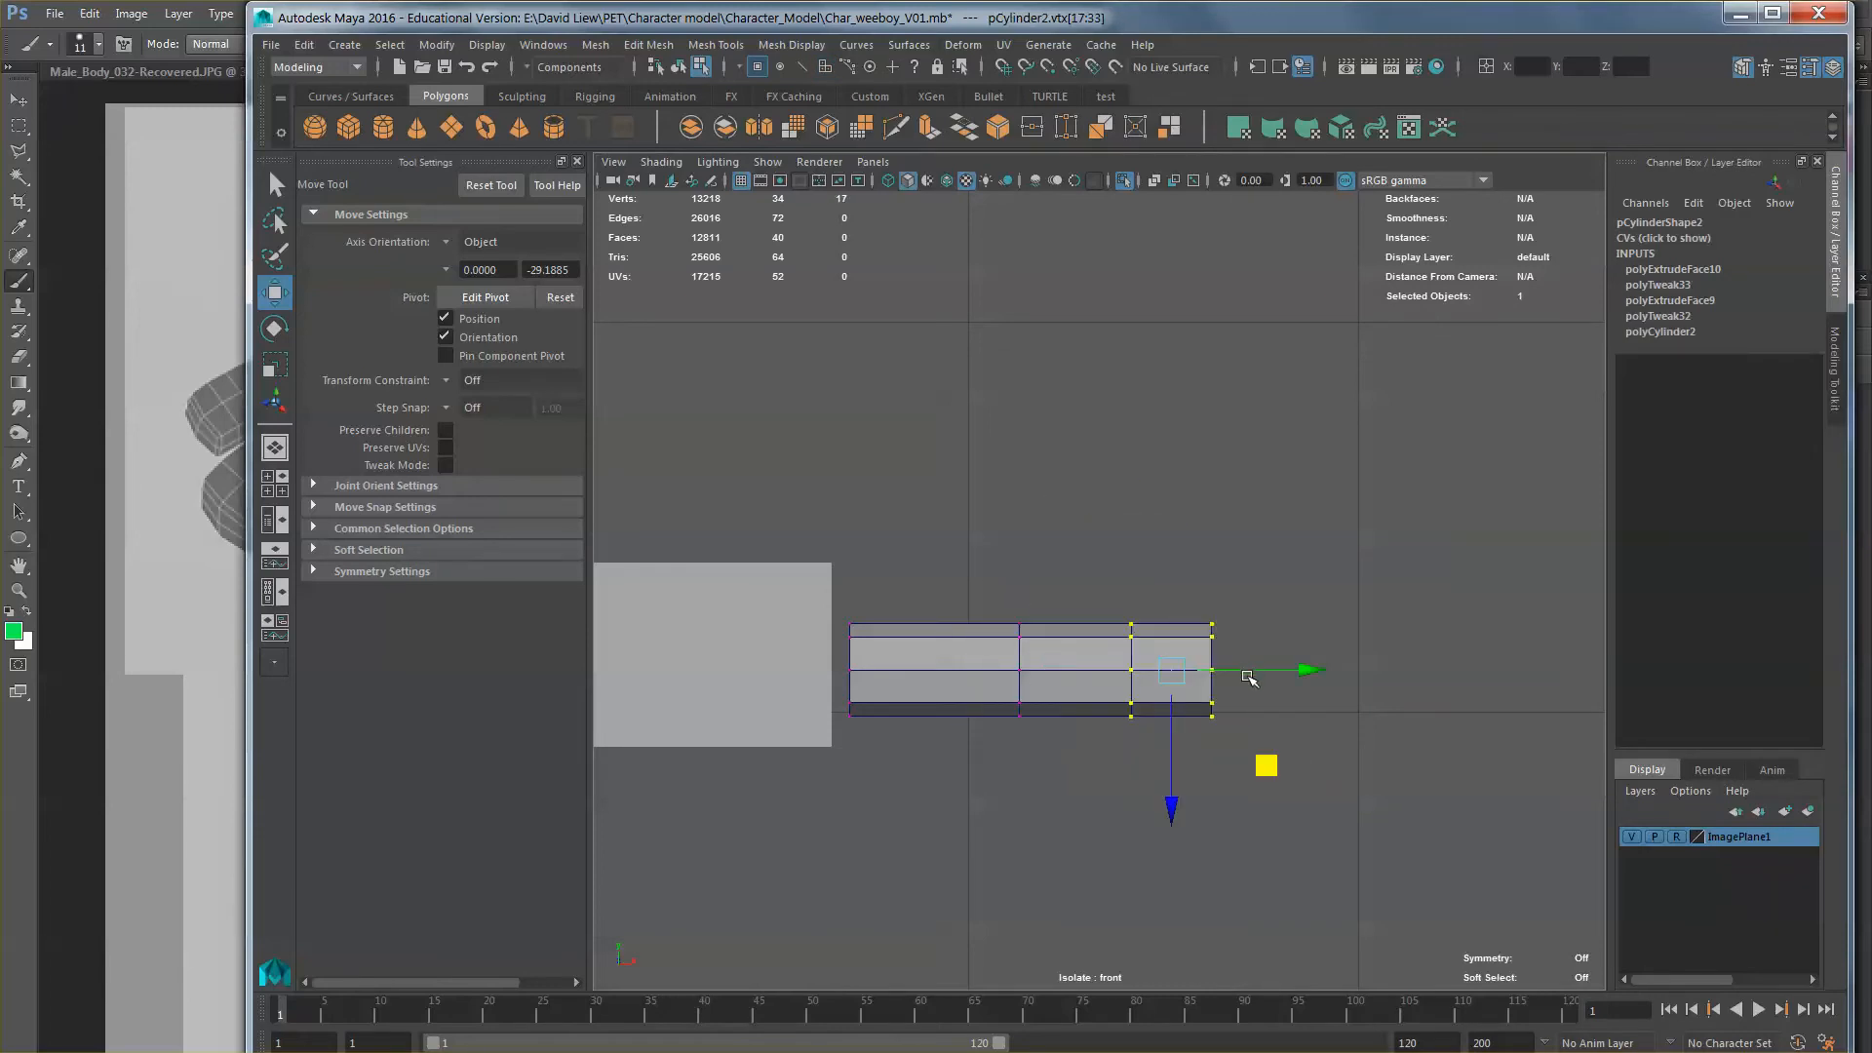
scroll(1236, 651, "up", 3)
middle_click_drag(1244, 673, 1219, 609, "alt")
left_click(1239, 621)
scroll(1238, 608, "up", 1)
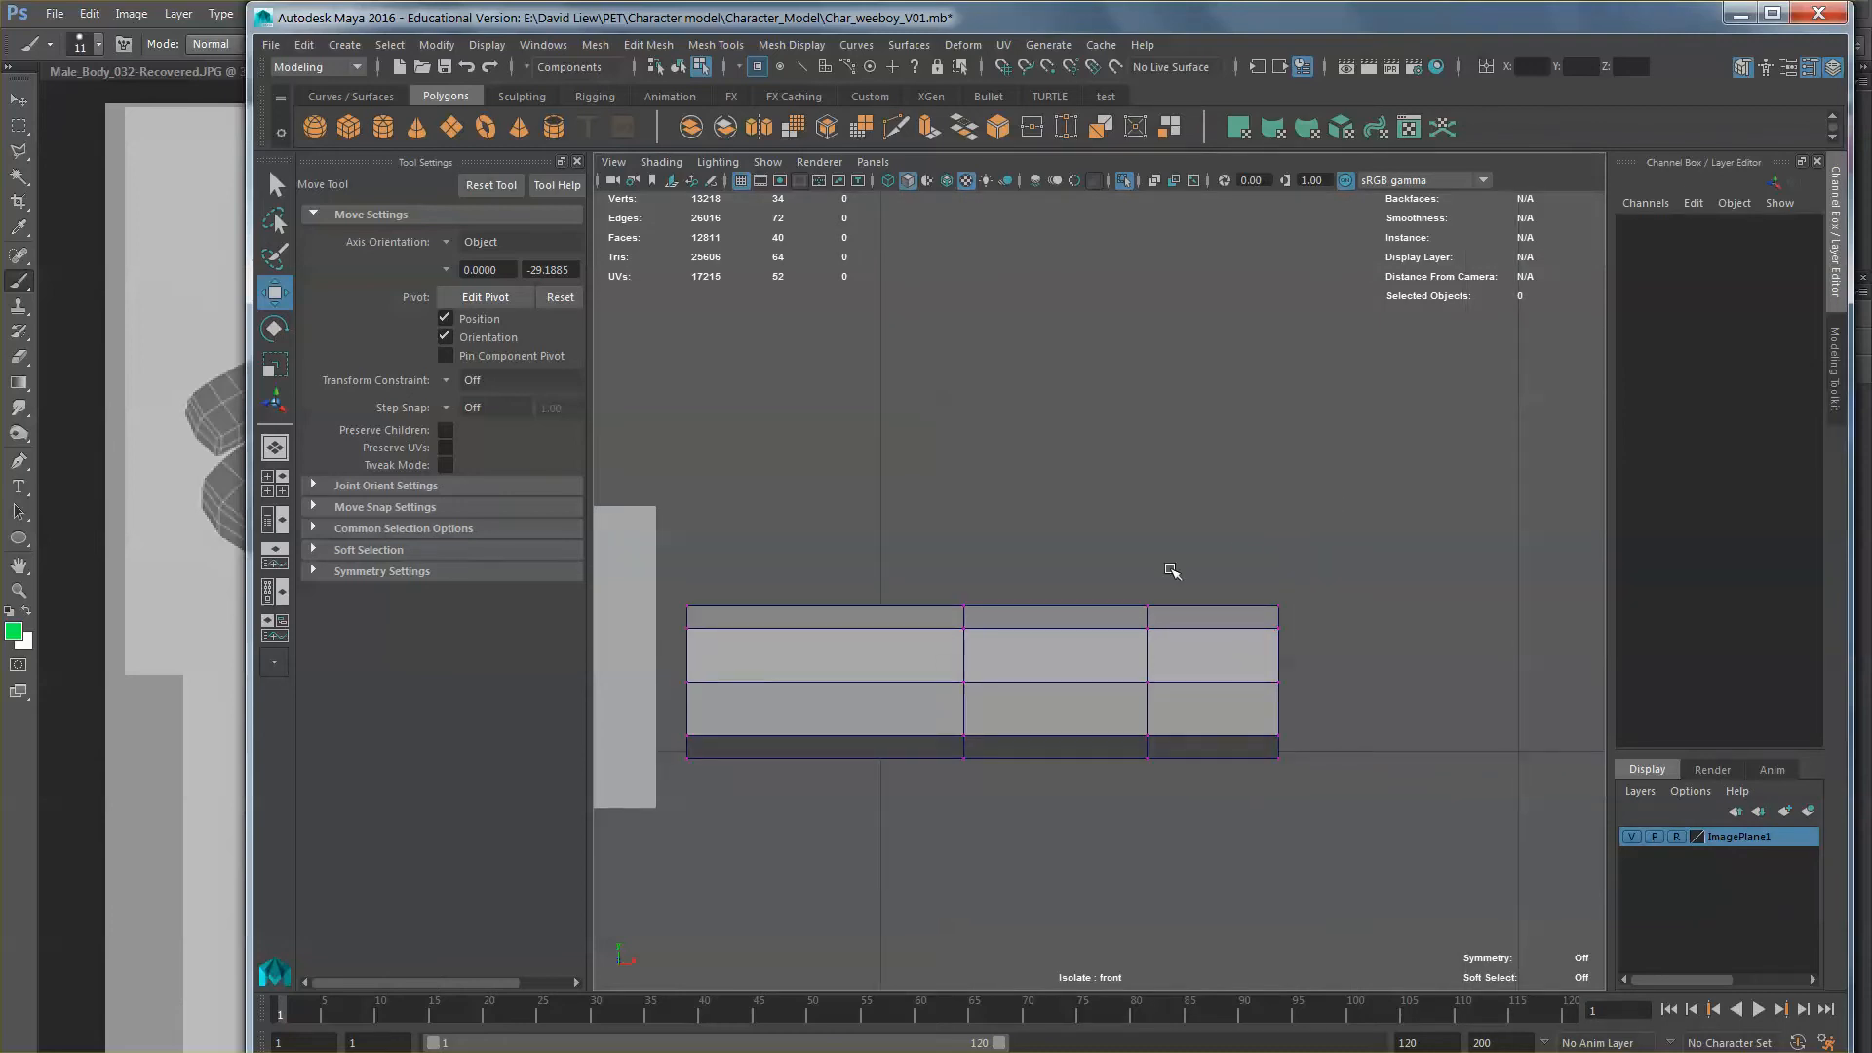
middle_click_drag(1172, 571, 1189, 516, "alt")
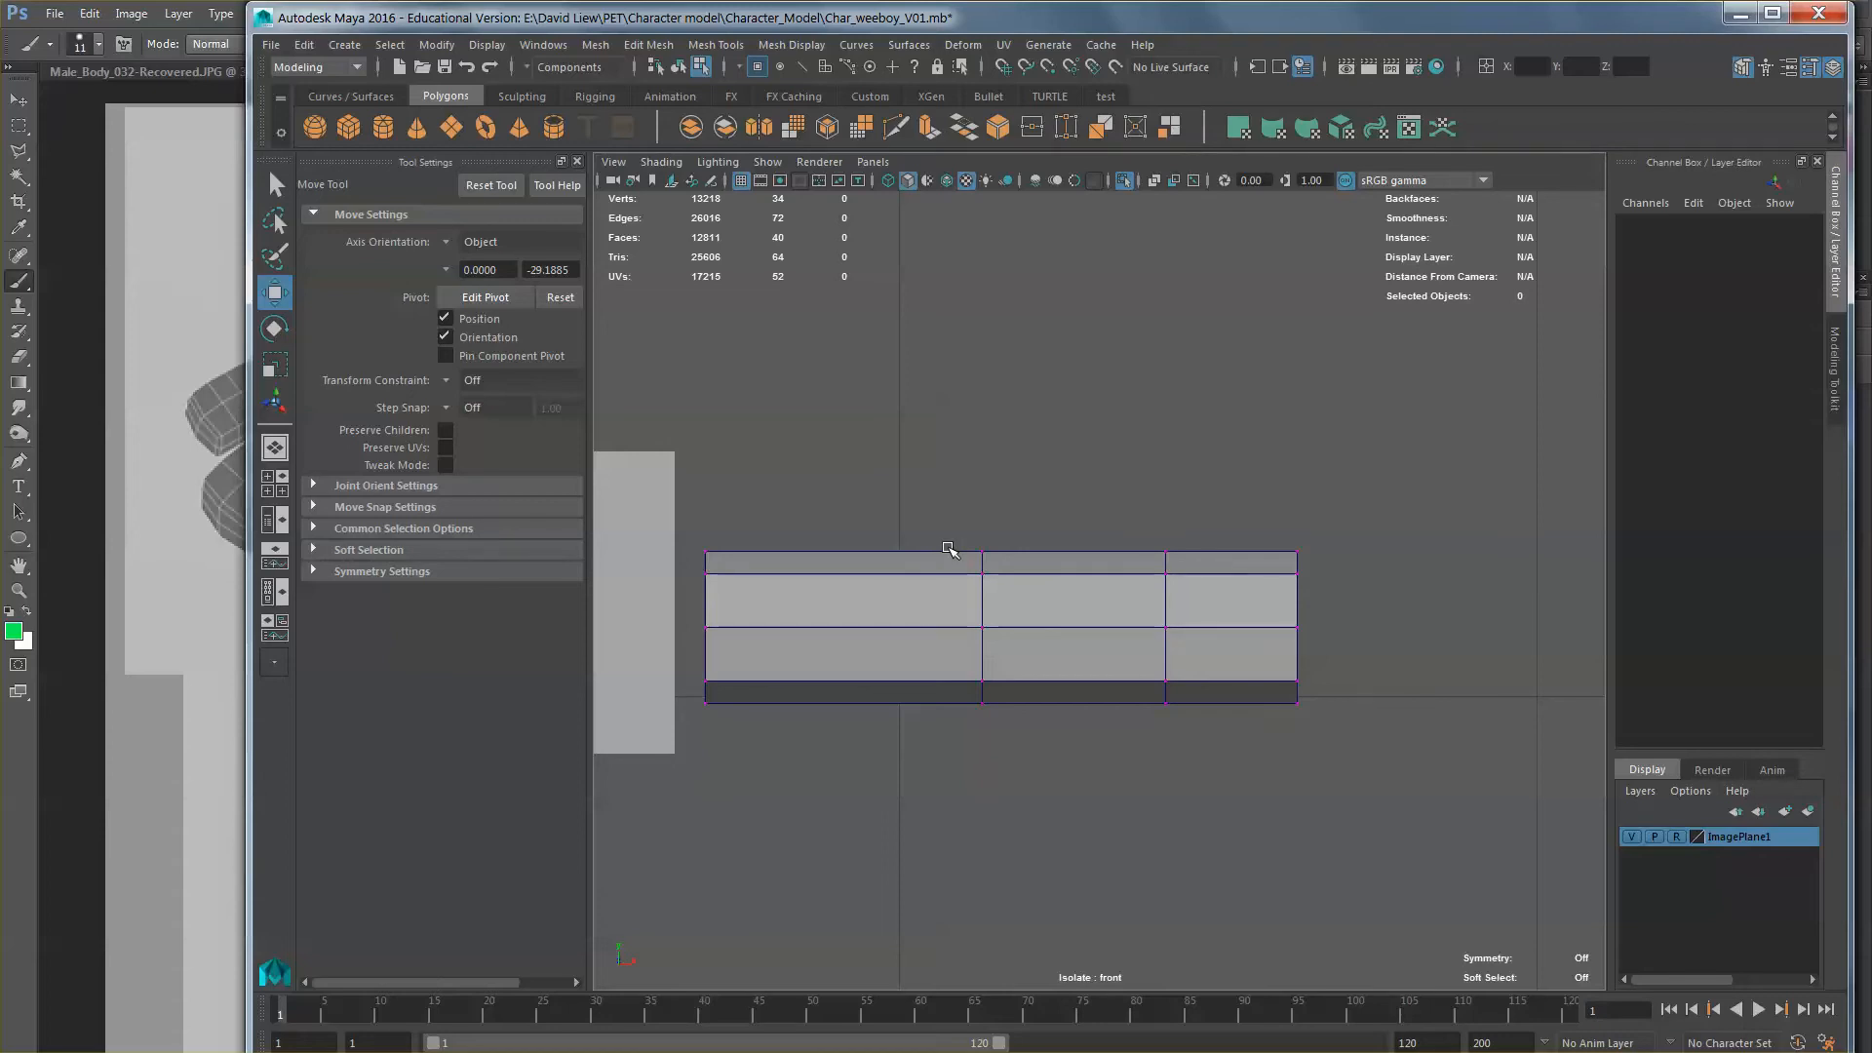
Step: Try stretching the fingertip vertices outward and shifting the first joint's vertices toward the palm block, undoing each move
left_click_drag(1332, 524, 1281, 785)
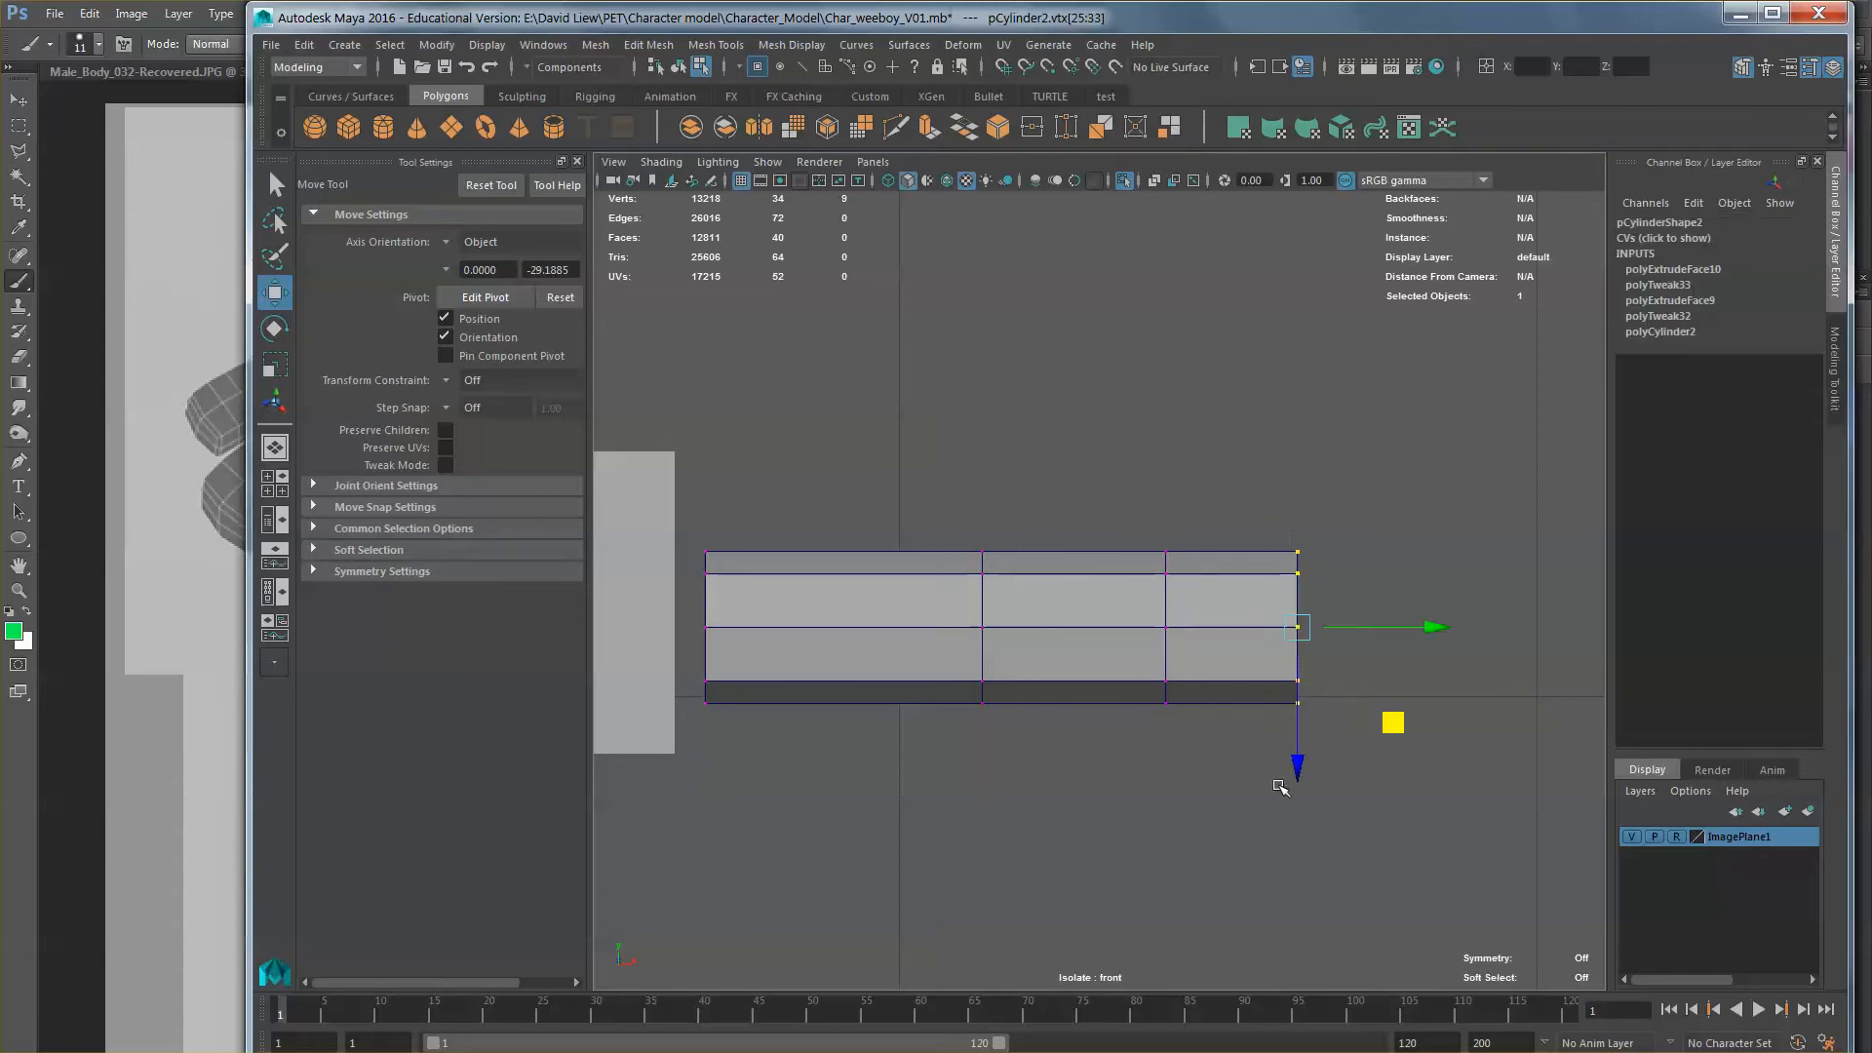
left_click_drag(1422, 631, 1572, 629)
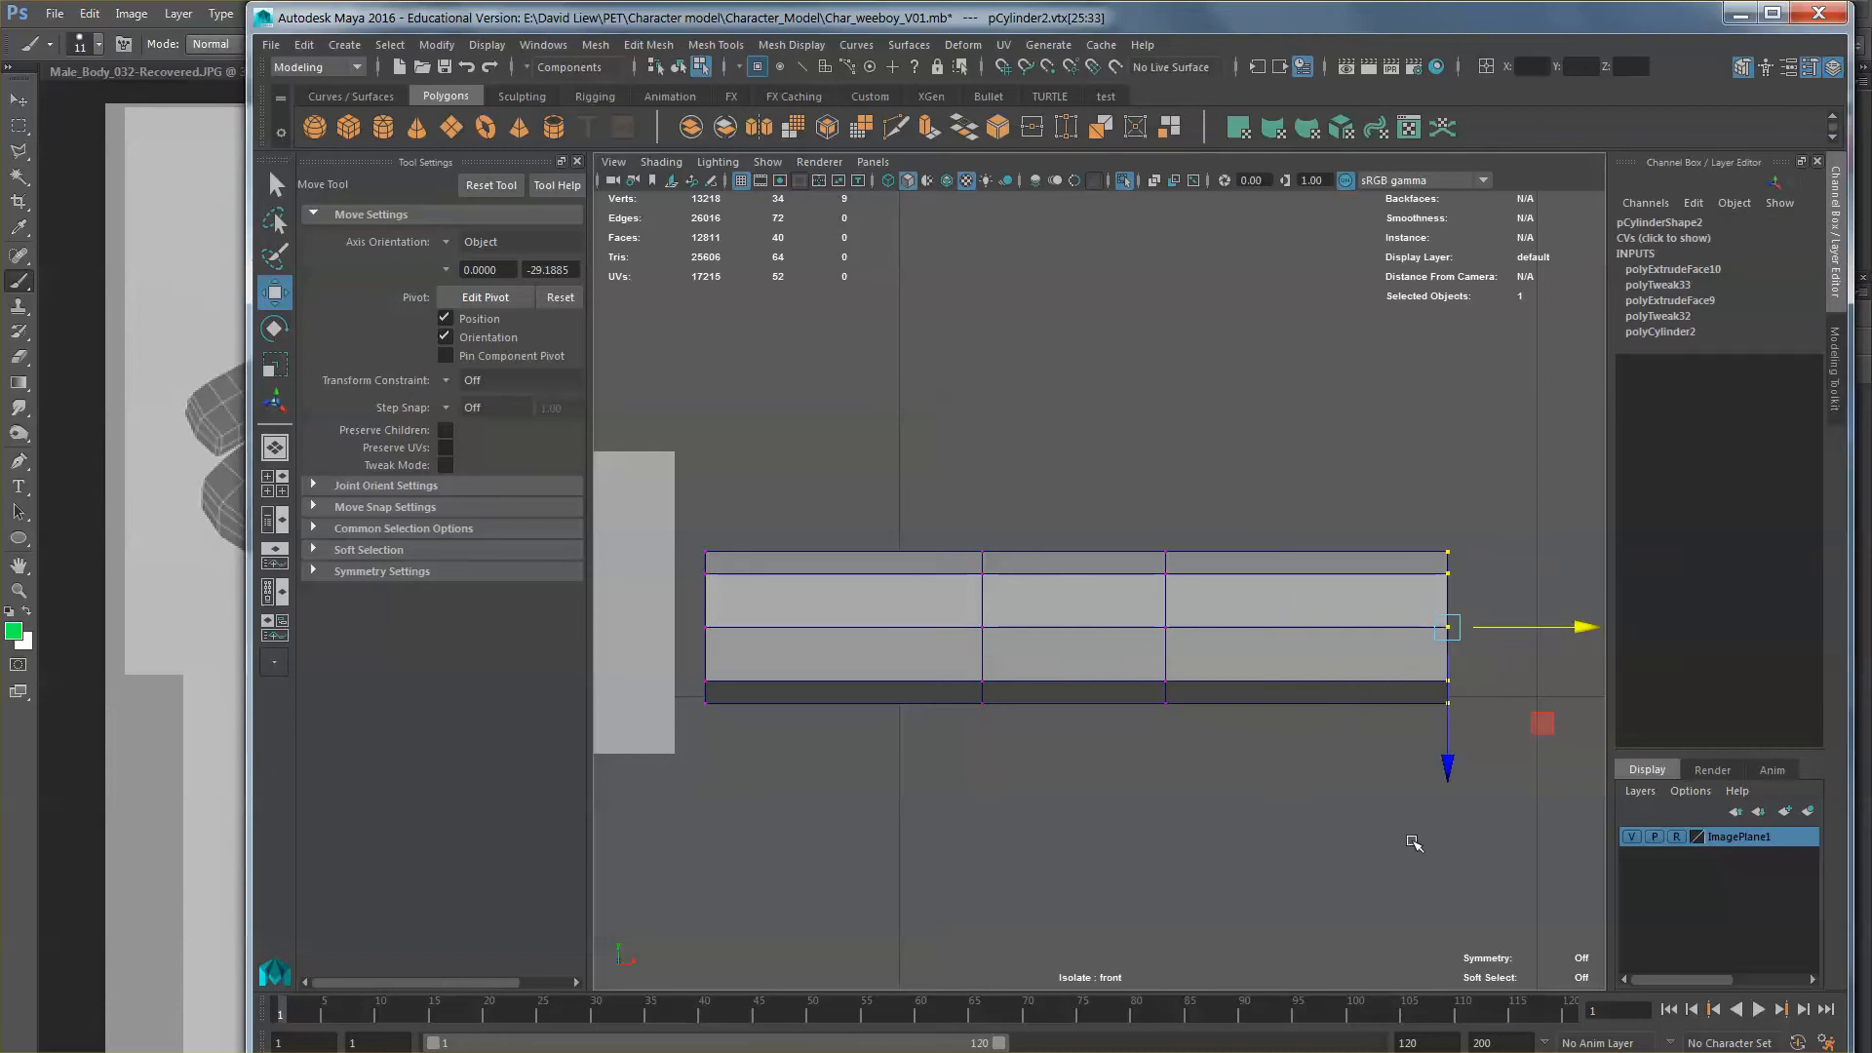
key("ctrl+z")
left_click_drag(1038, 509, 927, 798)
left_click_drag(1119, 629, 942, 632)
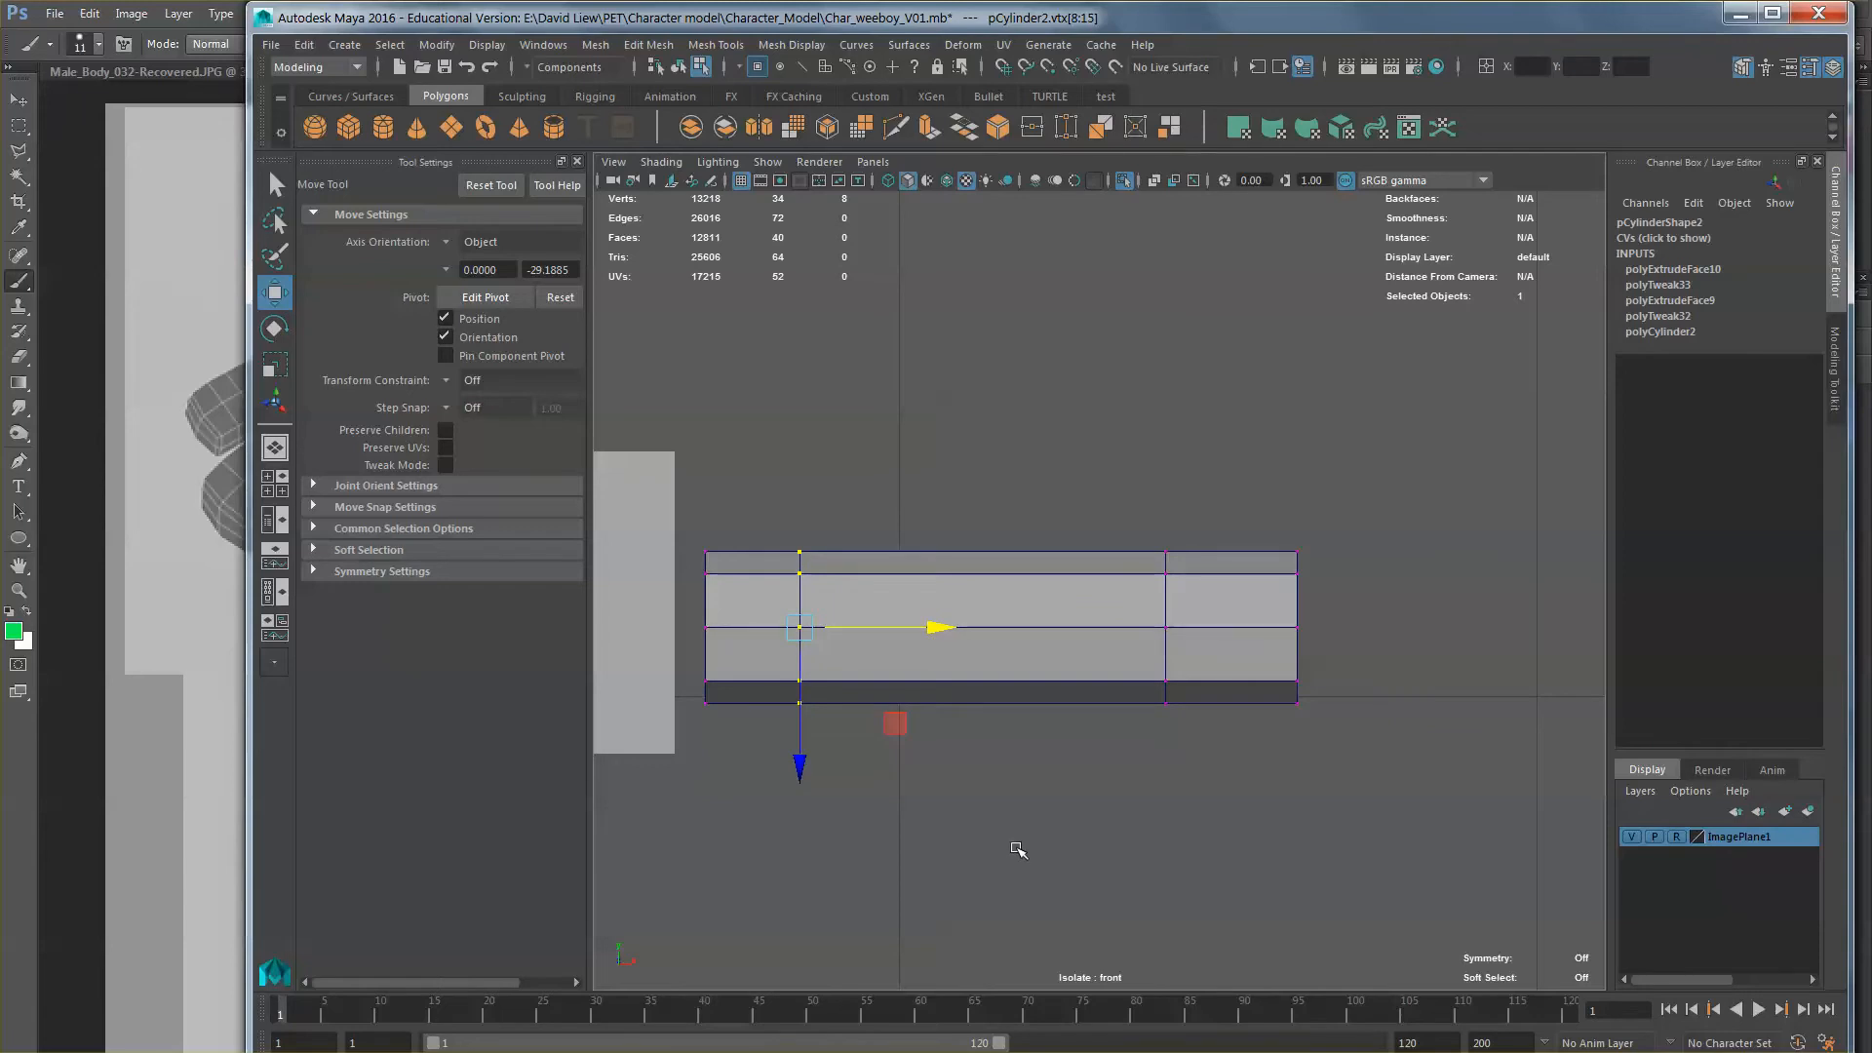
key("ctrl+z")
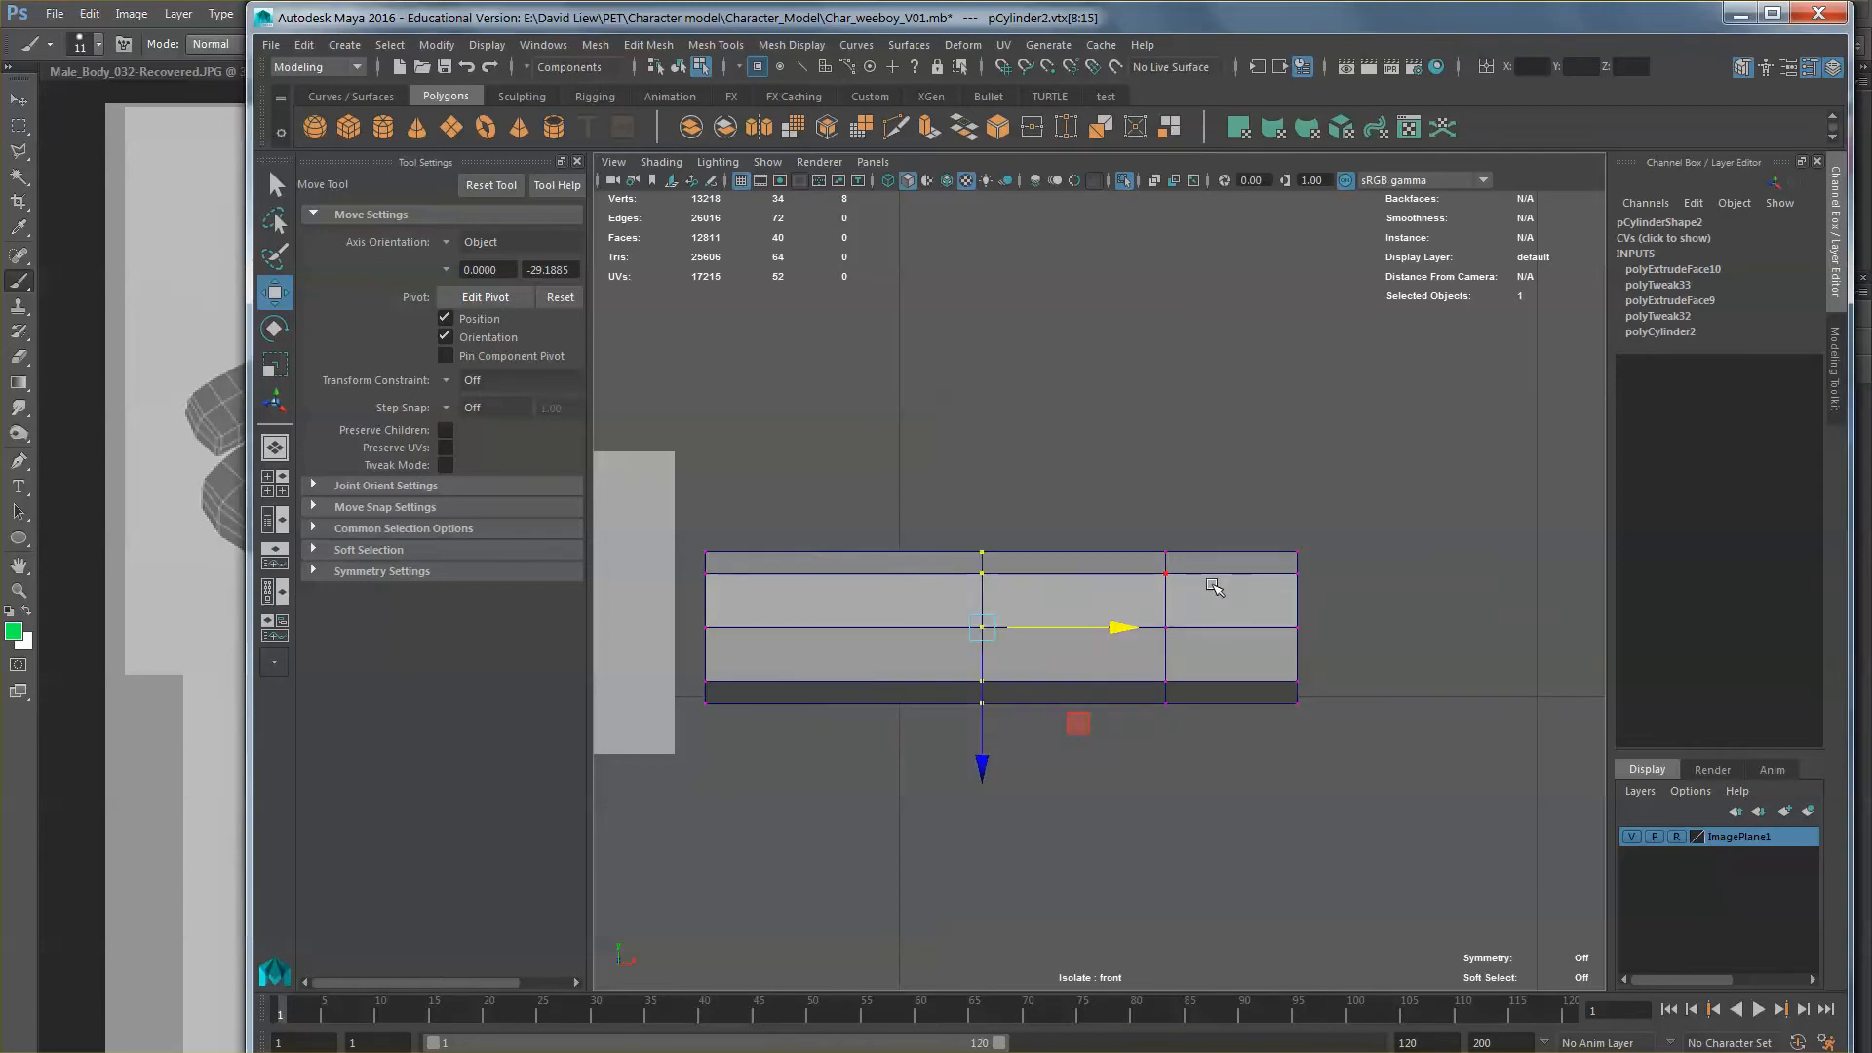
Step: In the perspective view, delete the four diagonal edges of the fingertip cap, keeping its vertical and horizontal edges
key("space")
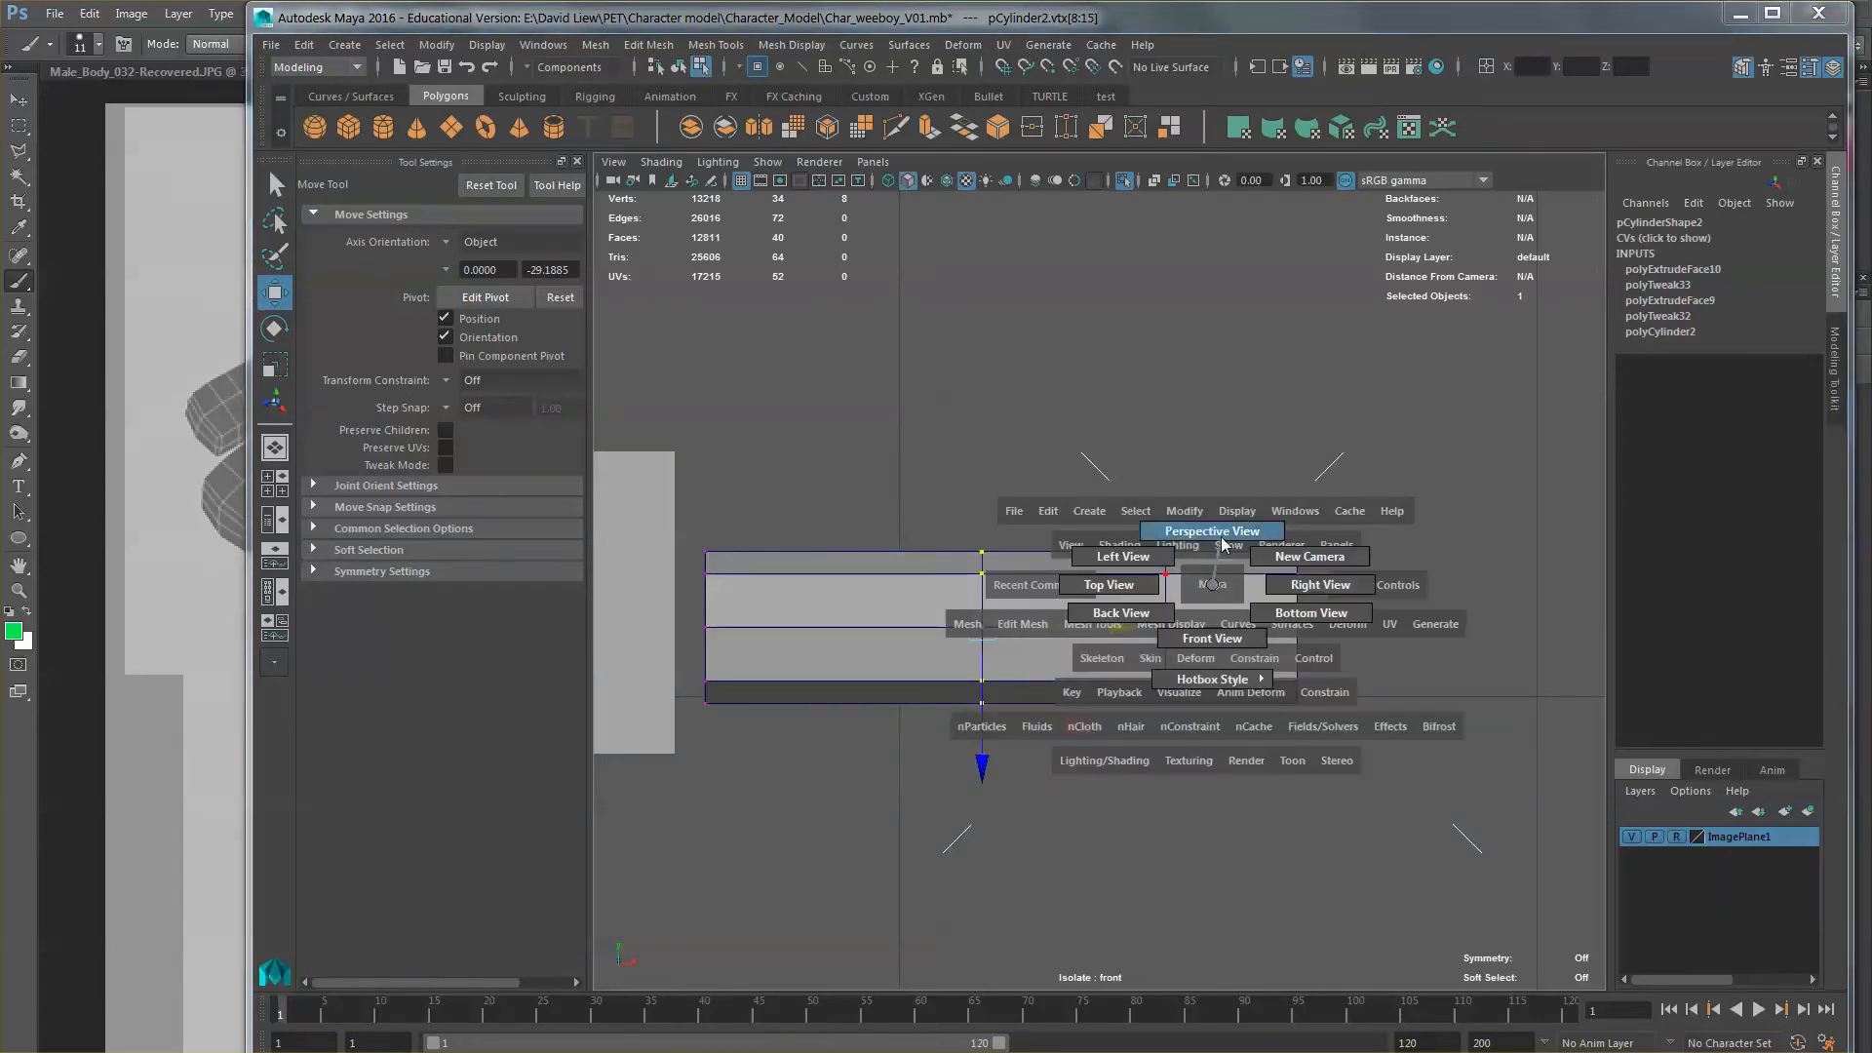
left_click_drag(1214, 585, 1090, 568)
scroll(1067, 588, "up", 2)
right_click_drag(1090, 569, 1095, 507)
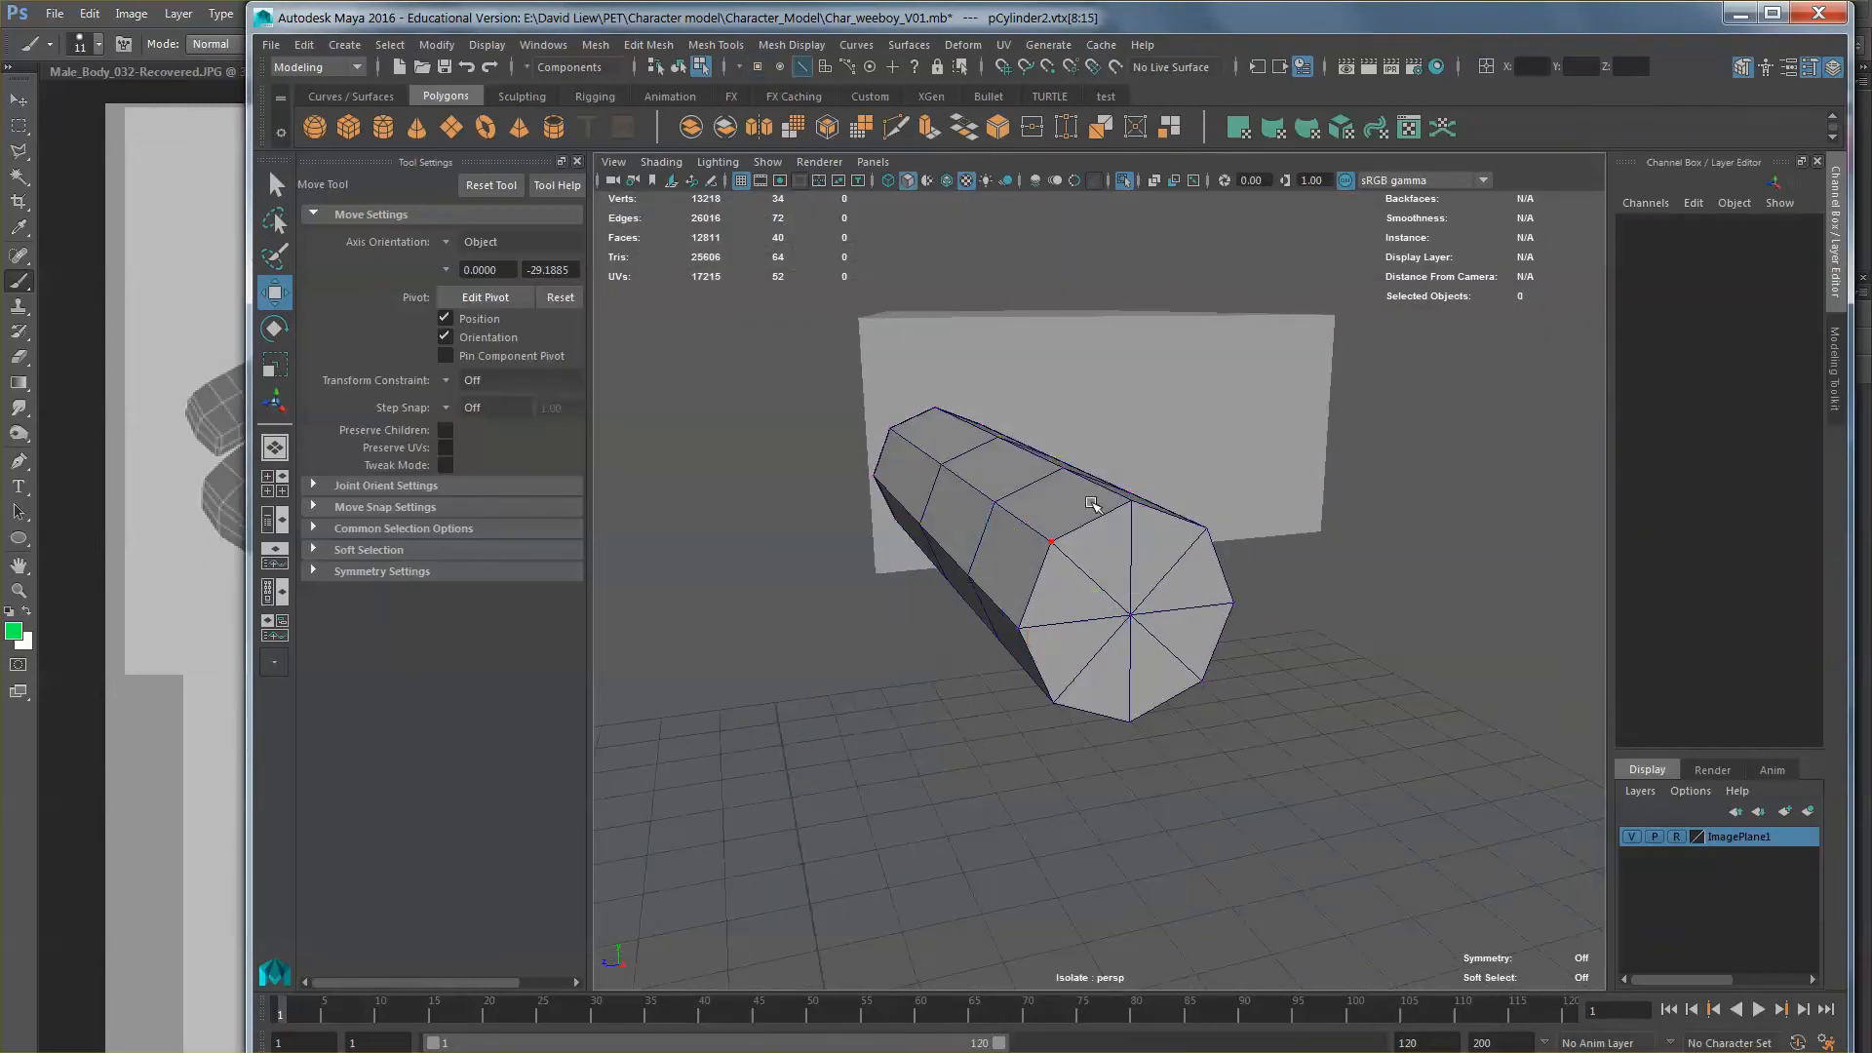
left_click(1100, 585)
left_click(1178, 562, "shift")
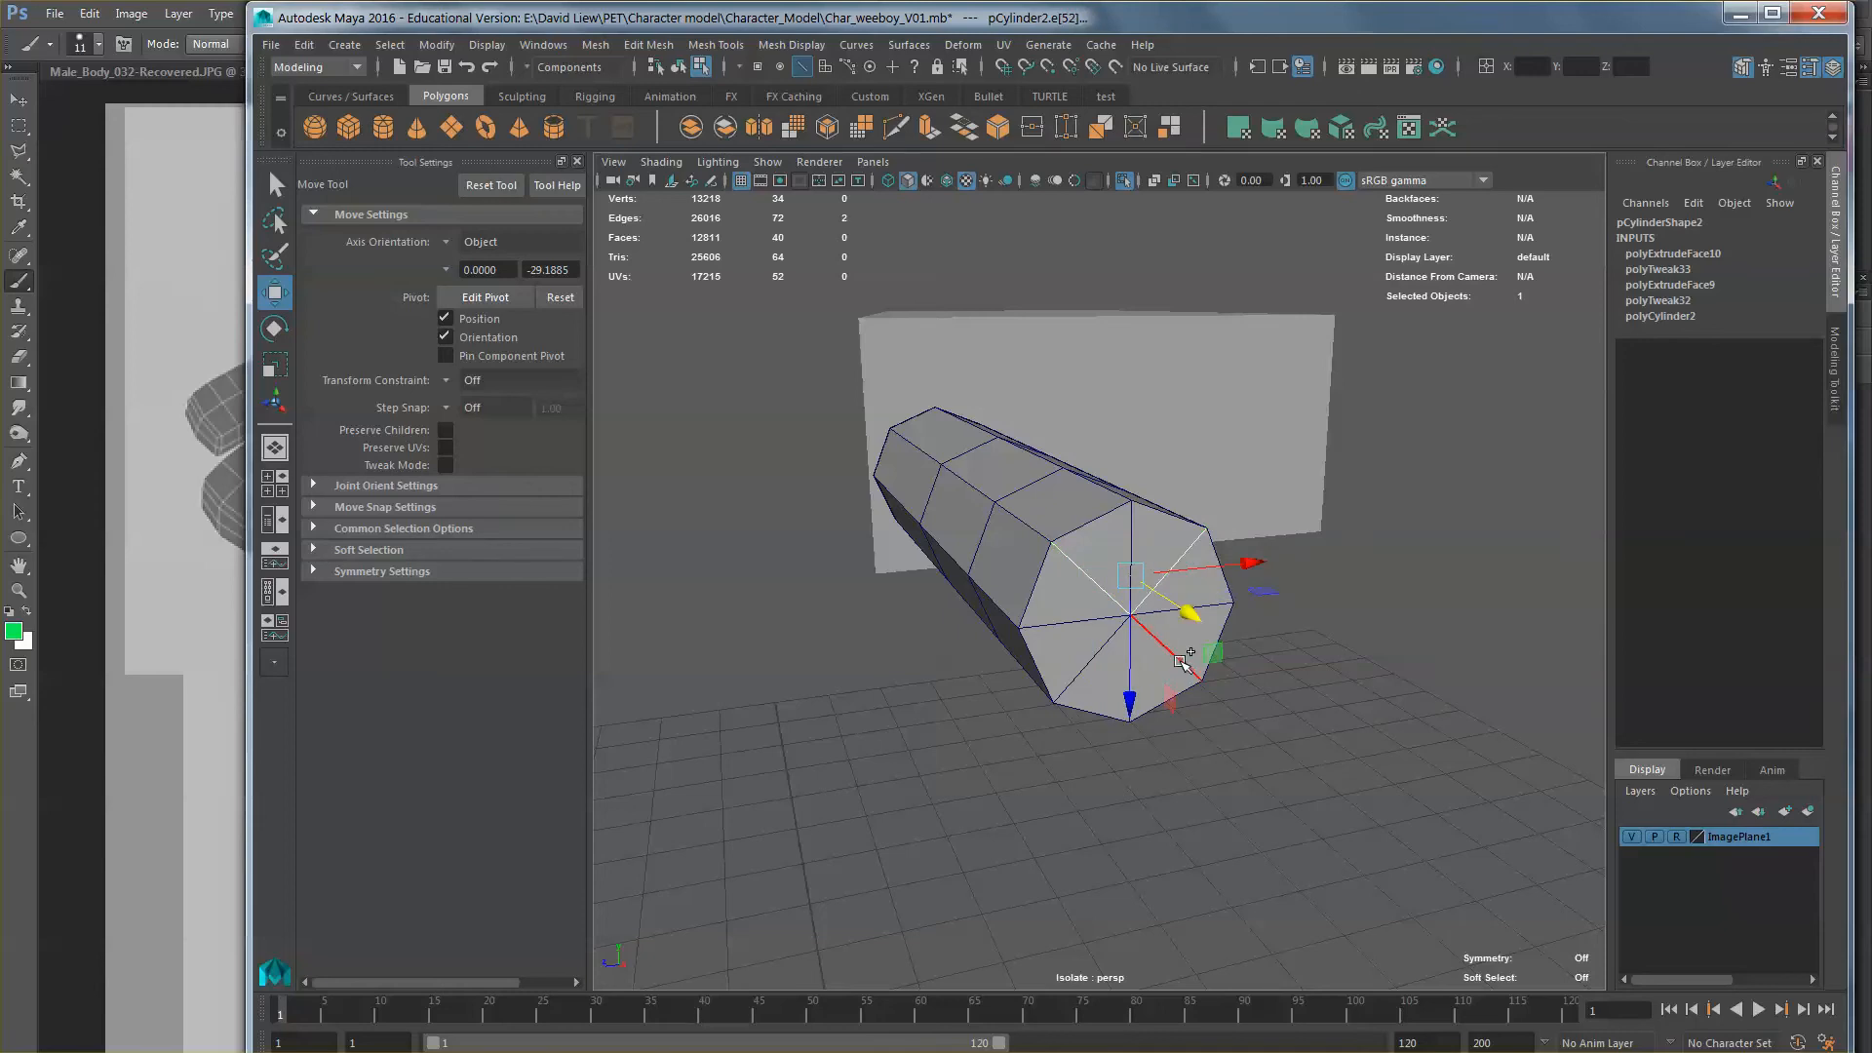
left_click(1181, 657, "shift")
left_click(1100, 651, "shift")
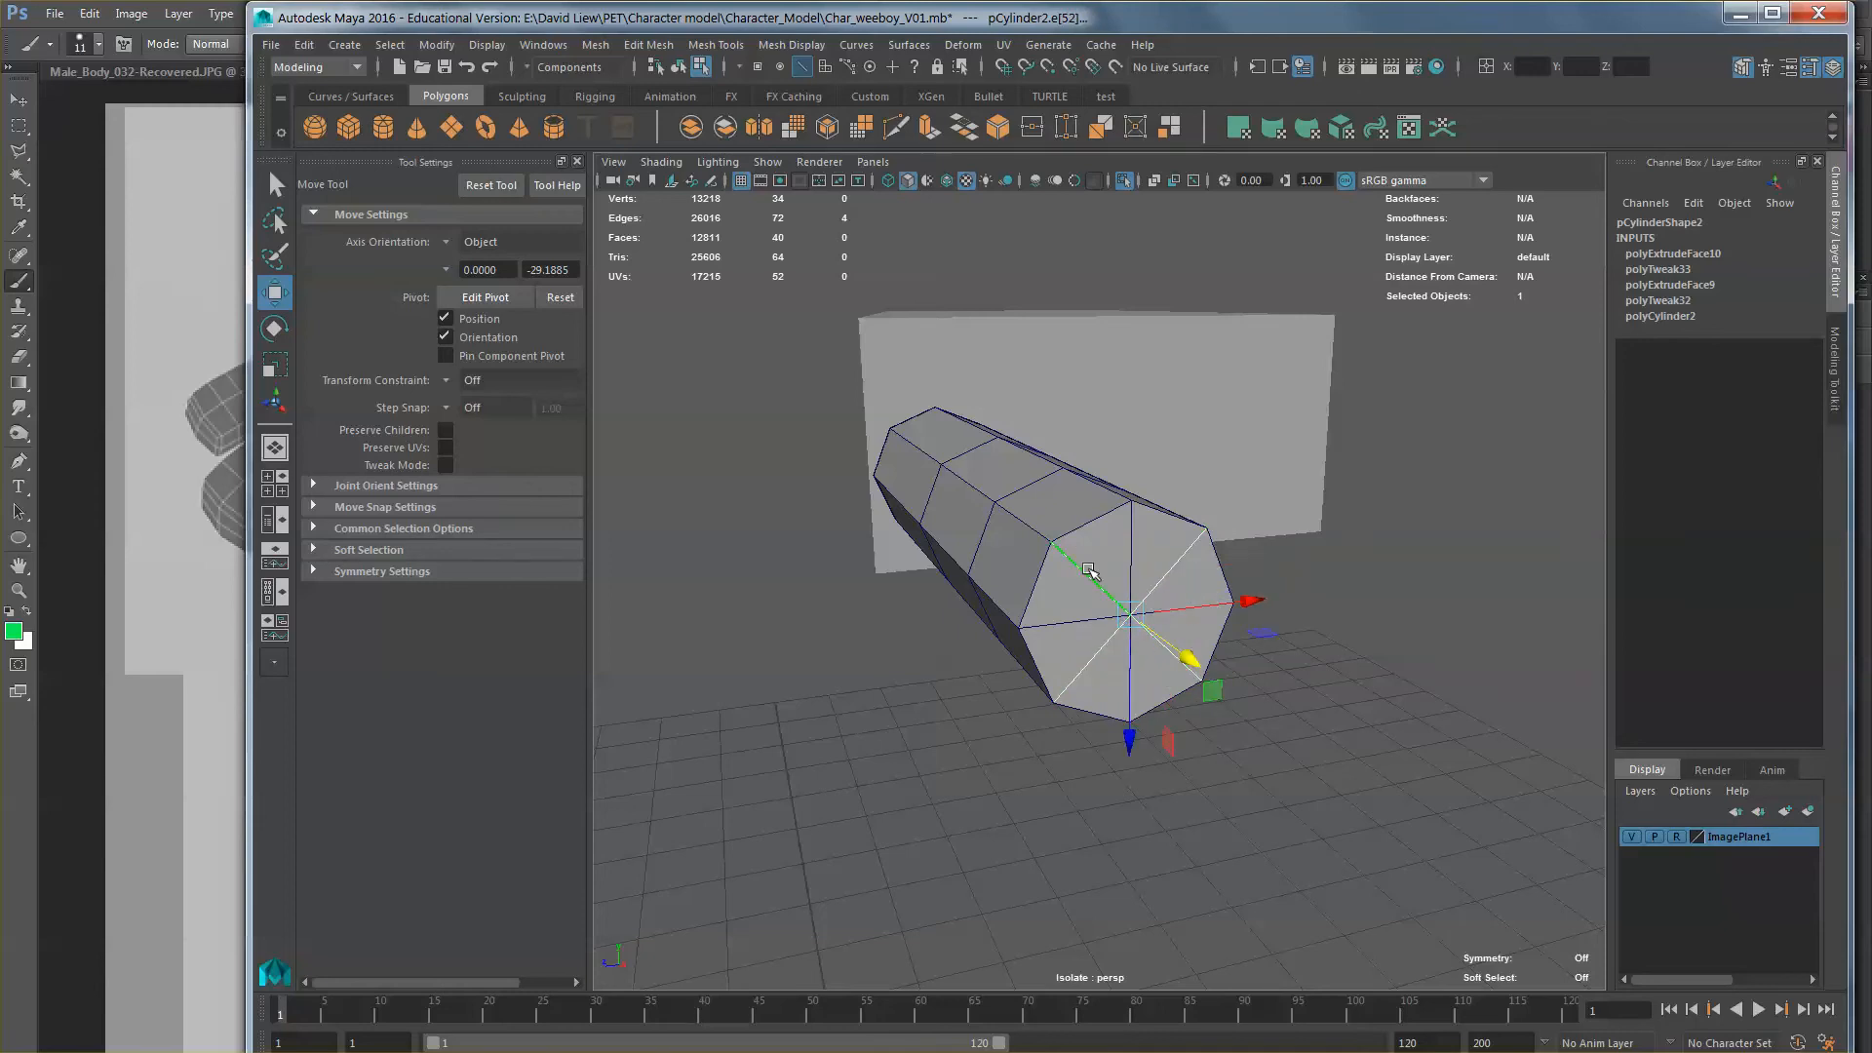
scroll(1091, 569, "up", 1)
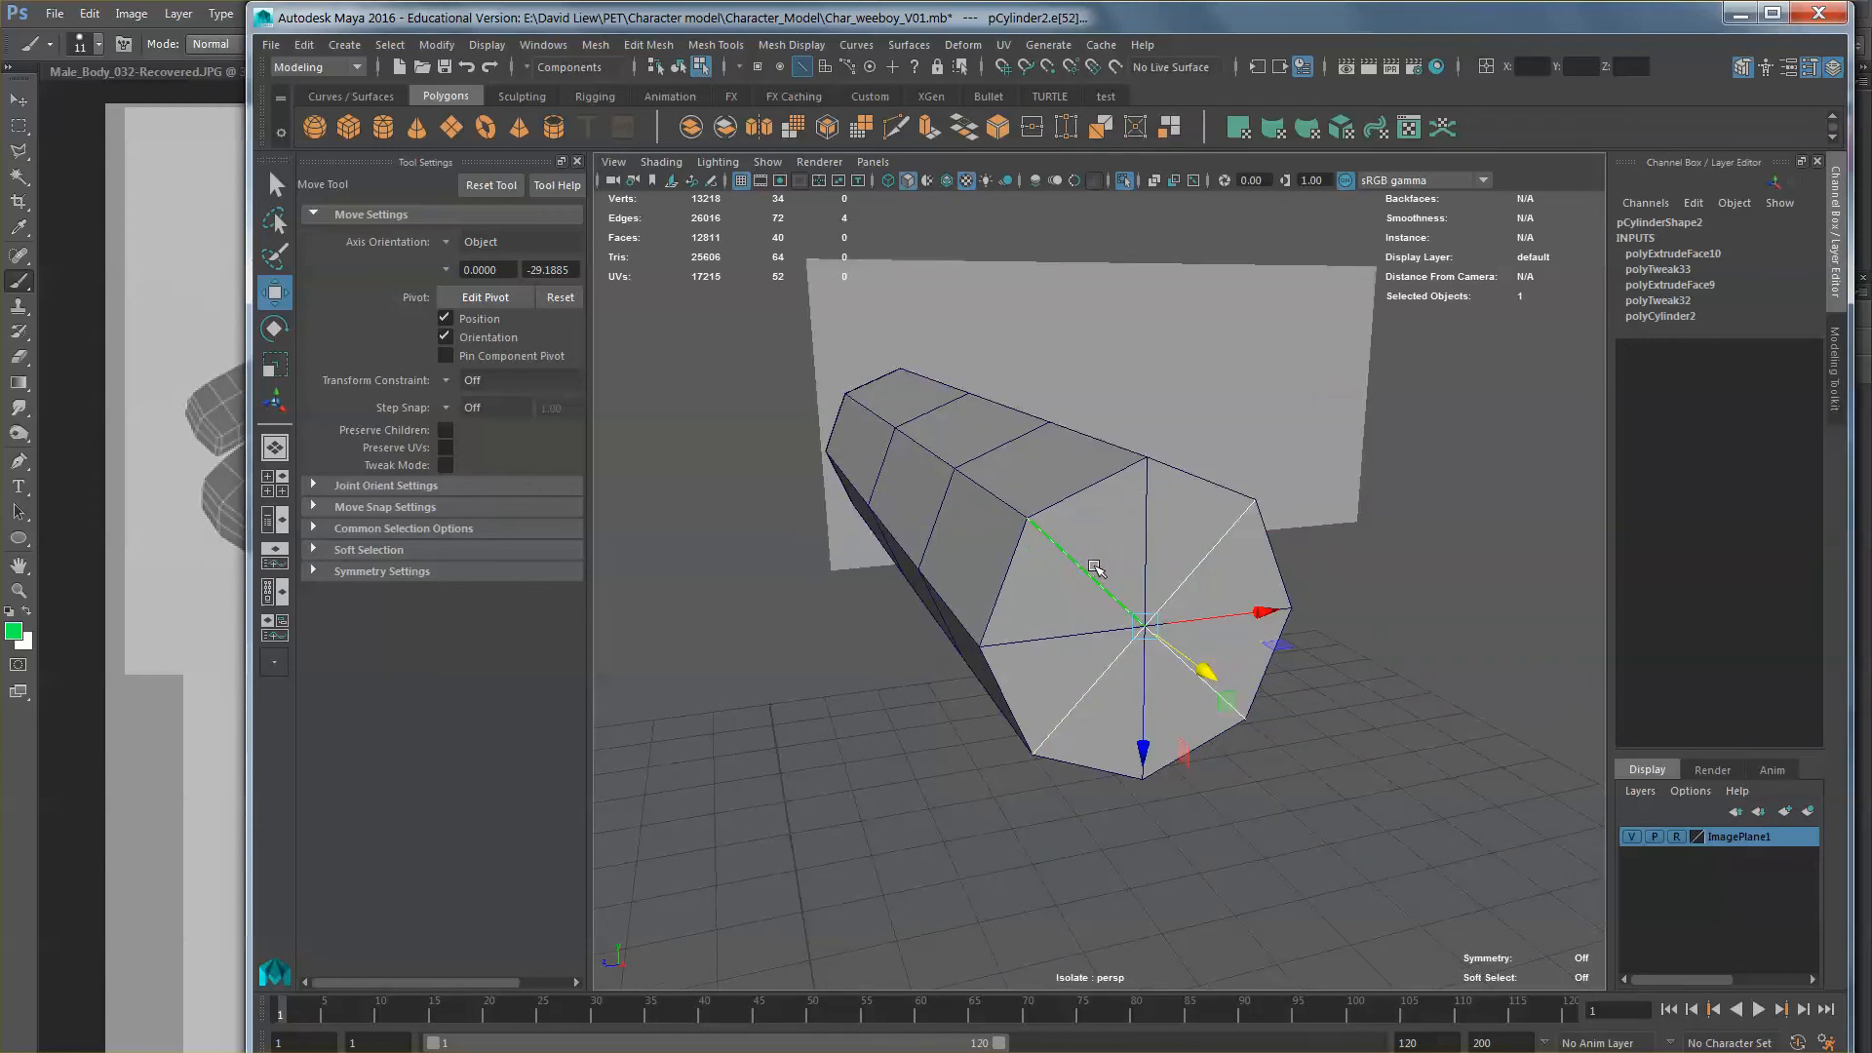
key("Delete")
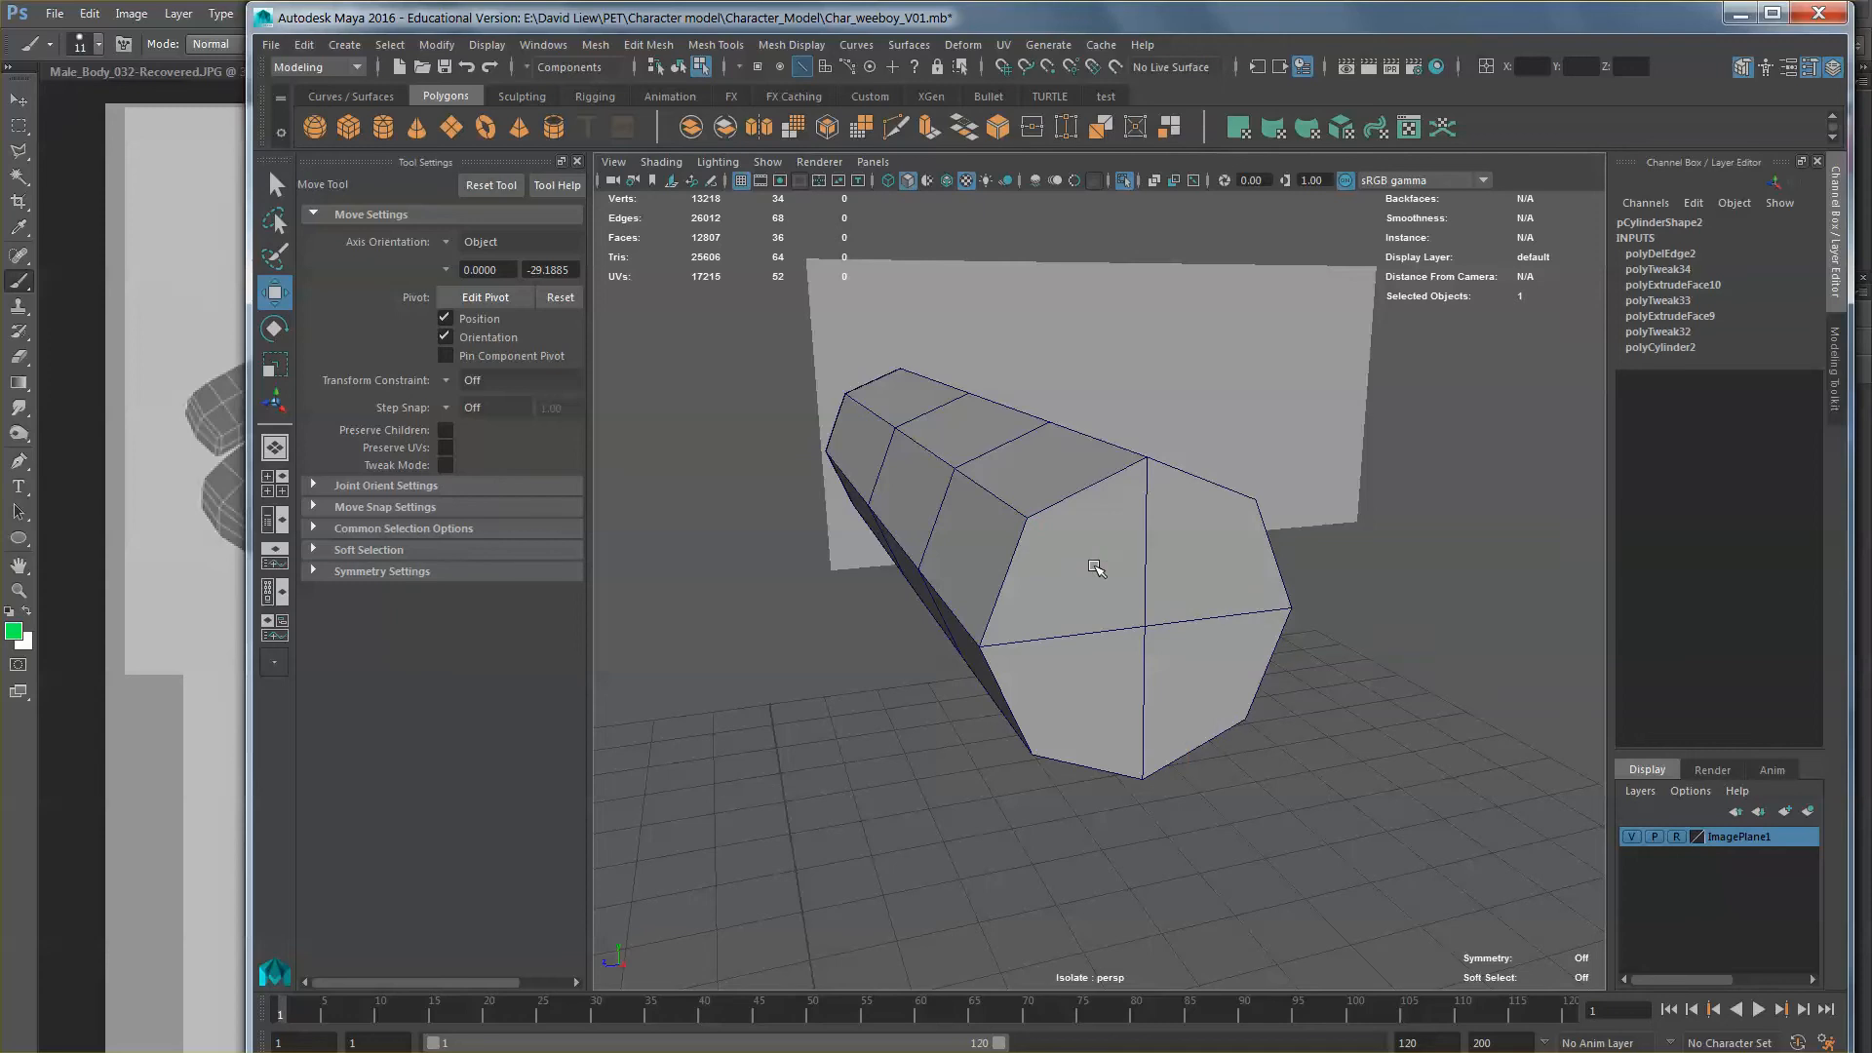
Step: Pull the two horizontal edges across the fingertip cap slightly outward along the finger
left_click(1171, 631)
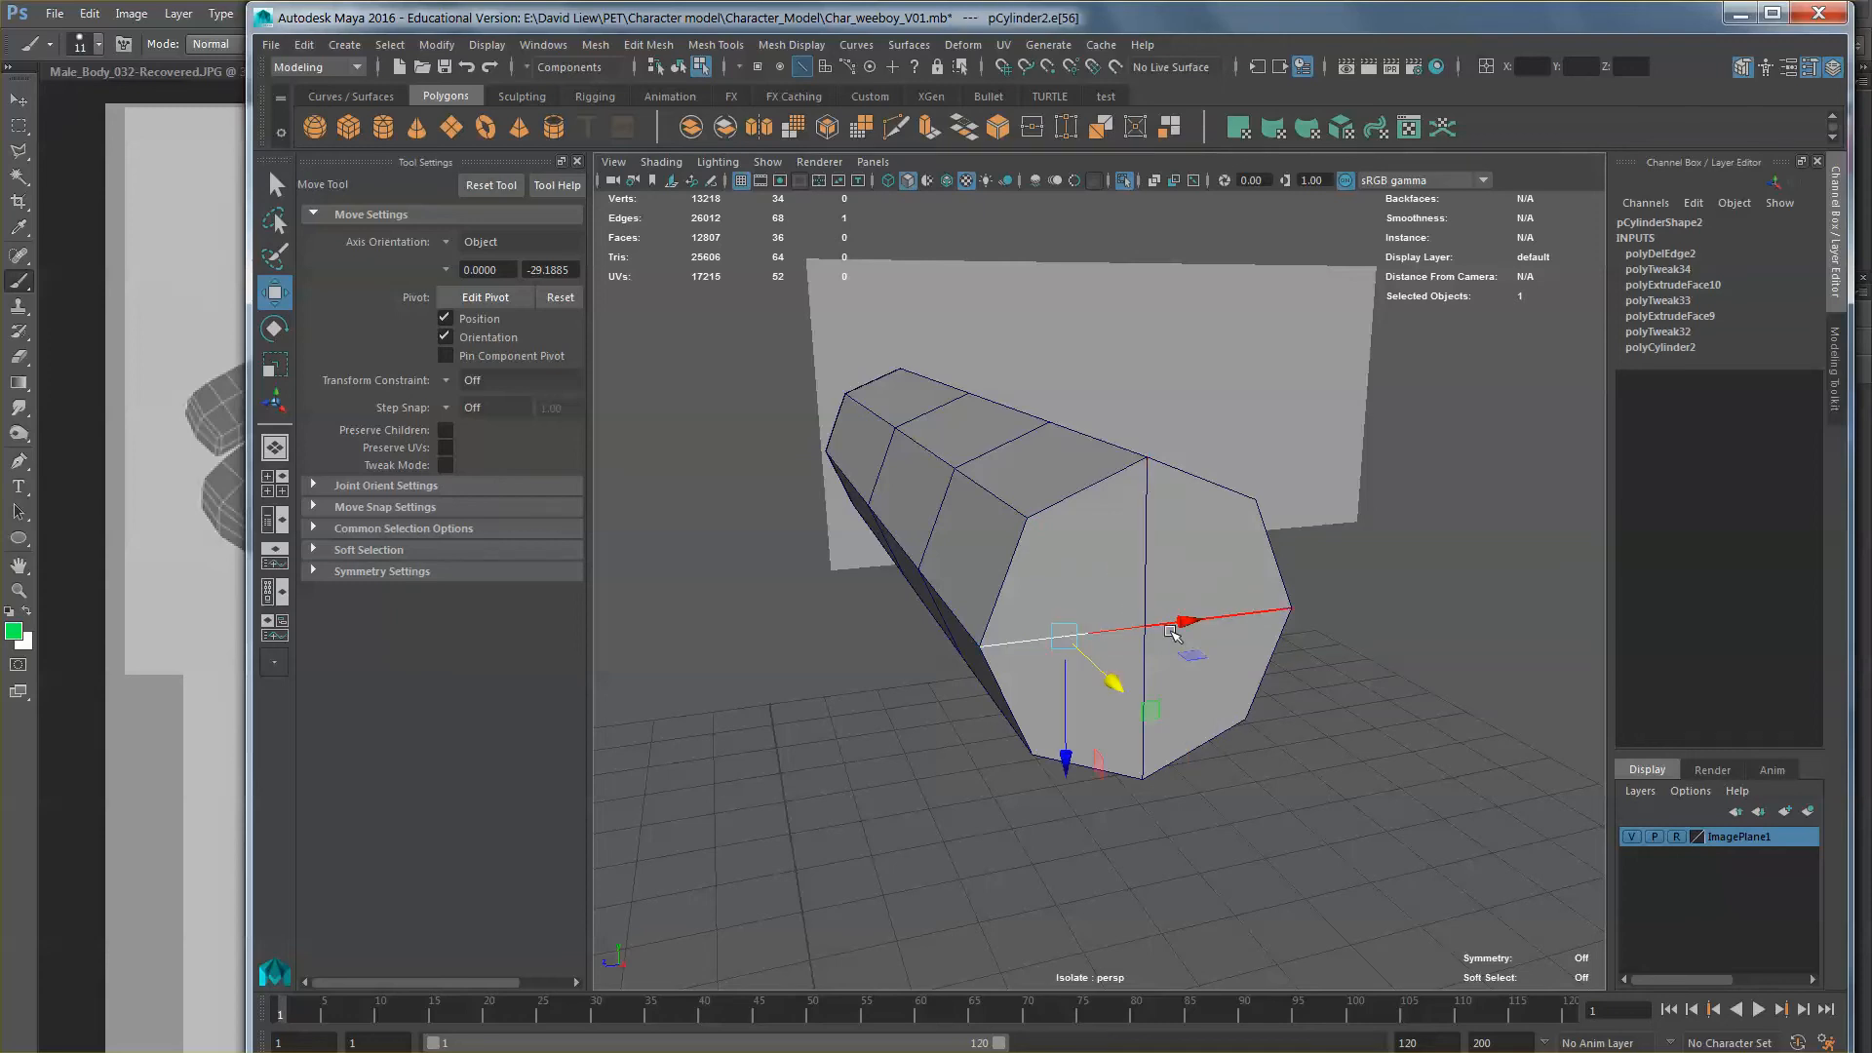
left_click(1269, 618, "shift")
left_click_drag(1149, 571, 1236, 613, "alt")
middle_click_drag(1242, 663, 1174, 623, "alt")
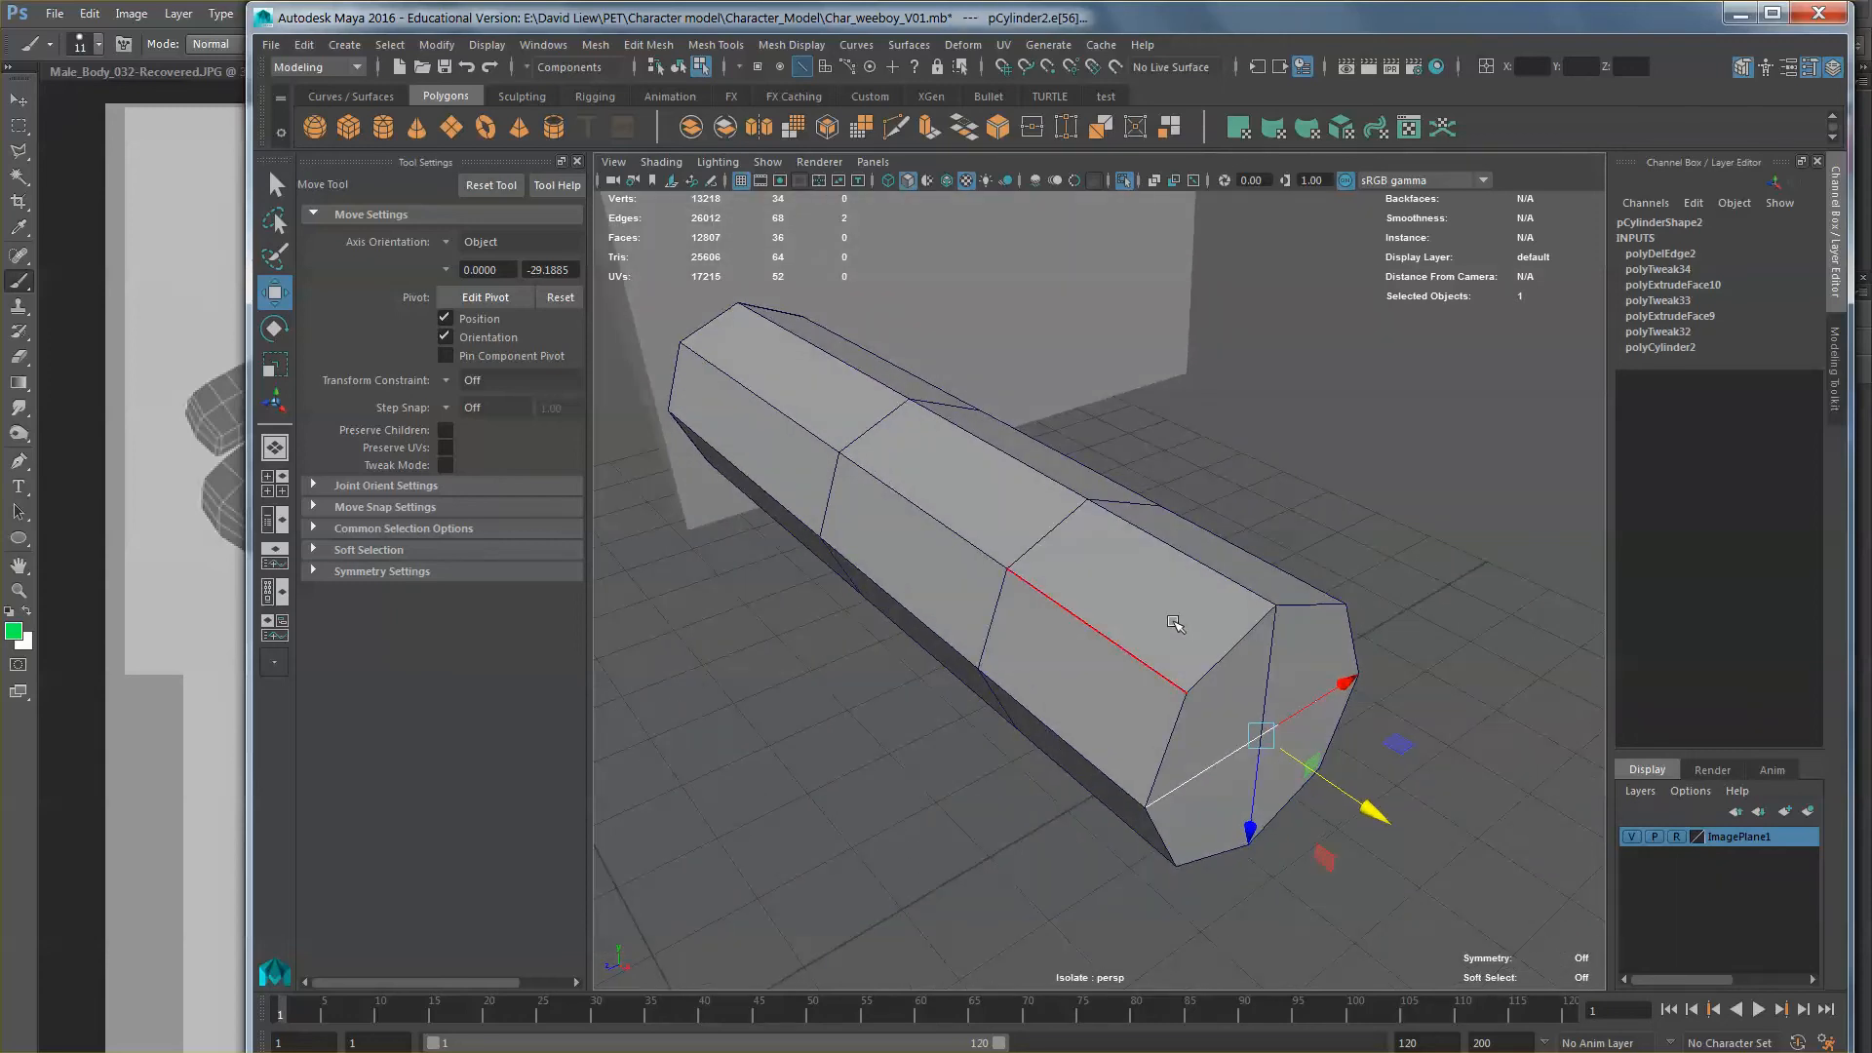
left_click_drag(1174, 623, 1199, 648, "alt")
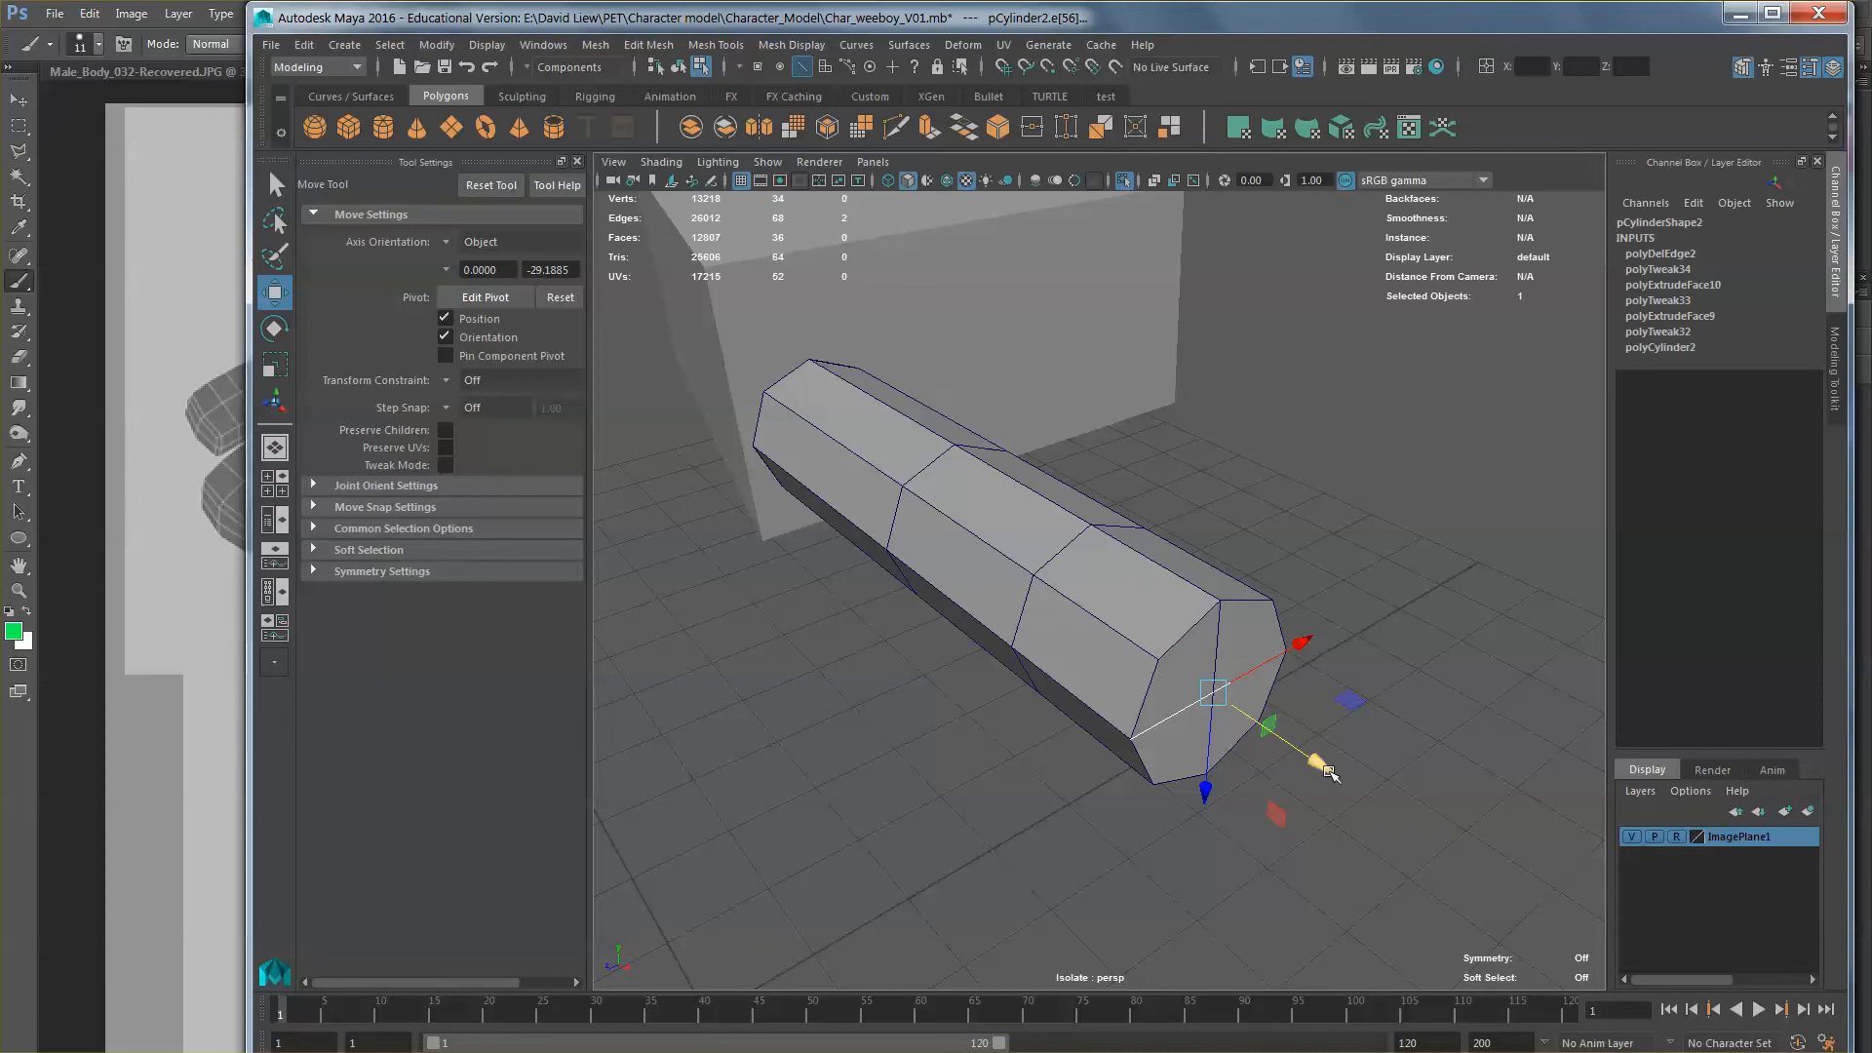
left_click_drag(1330, 773, 1353, 789)
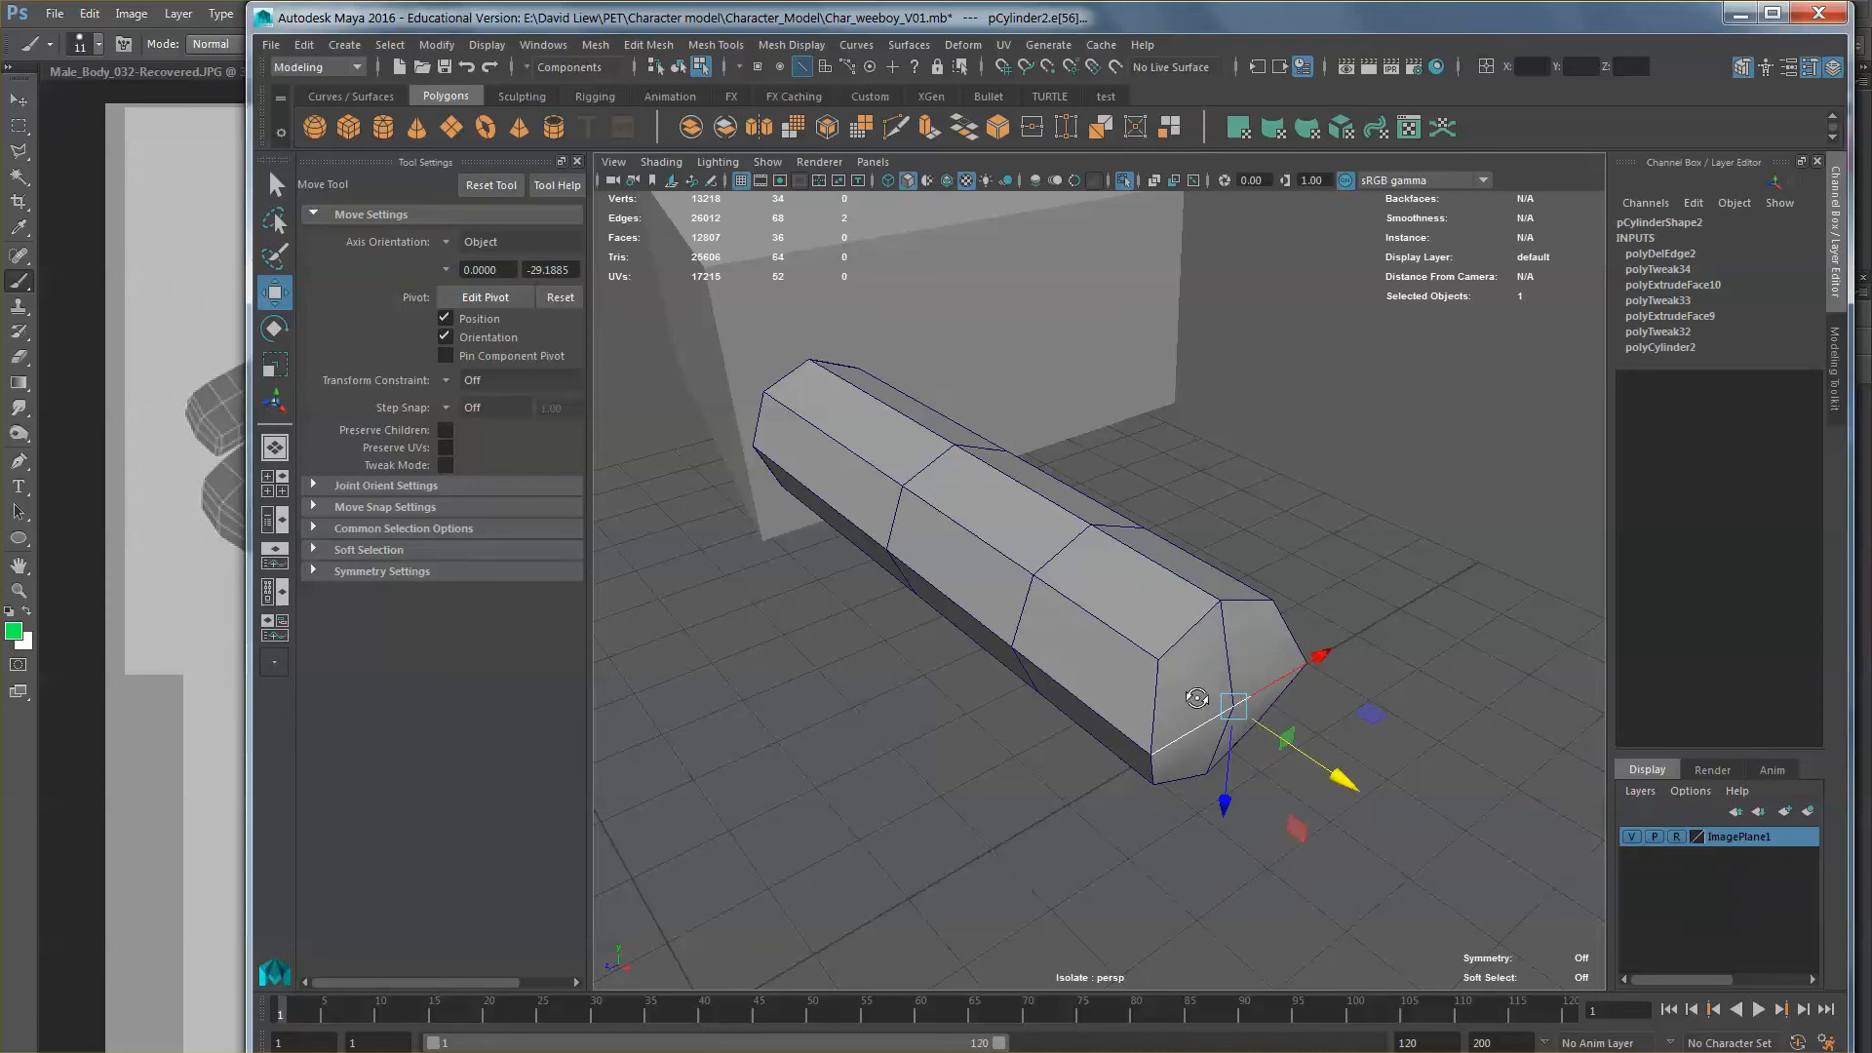
left_click_drag(1197, 698, 1266, 658, "alt")
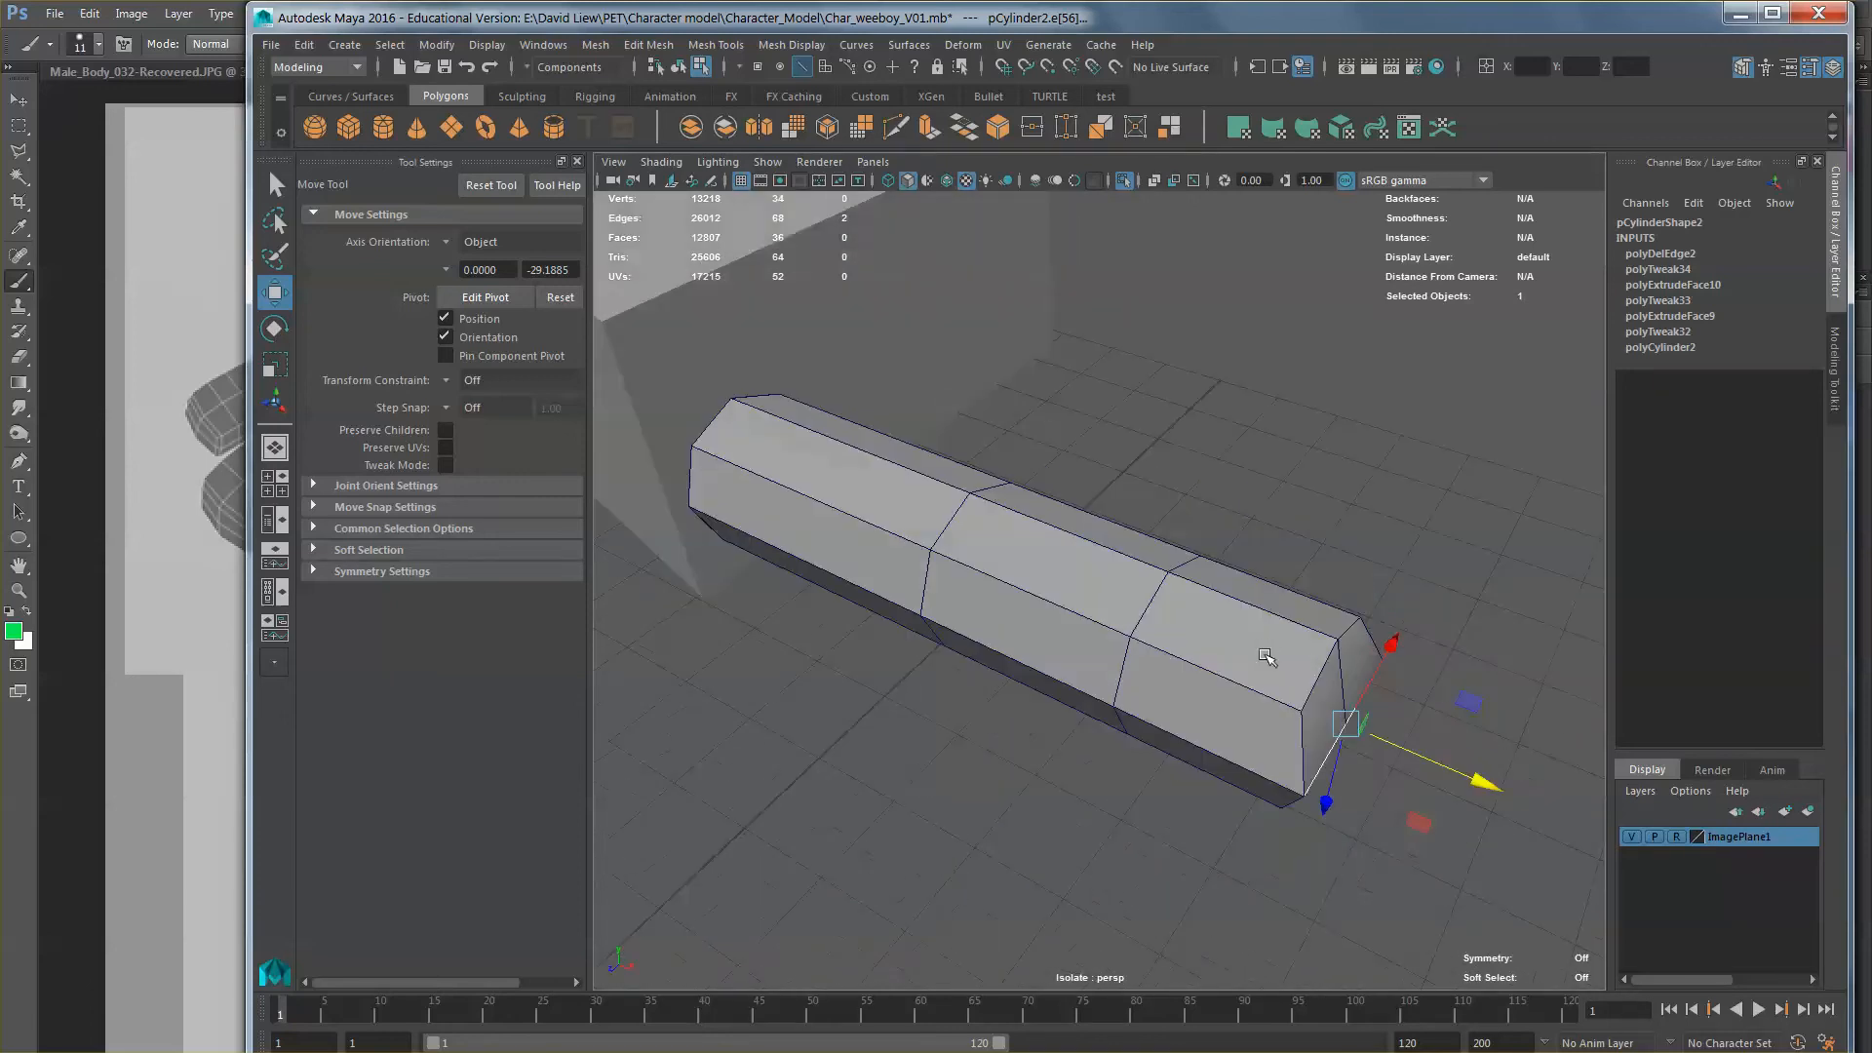
Step: Pull the fingertip cap's two upper rim edges outward along the finger and select its two lower rim edges
left_click(1310, 679)
key("q")
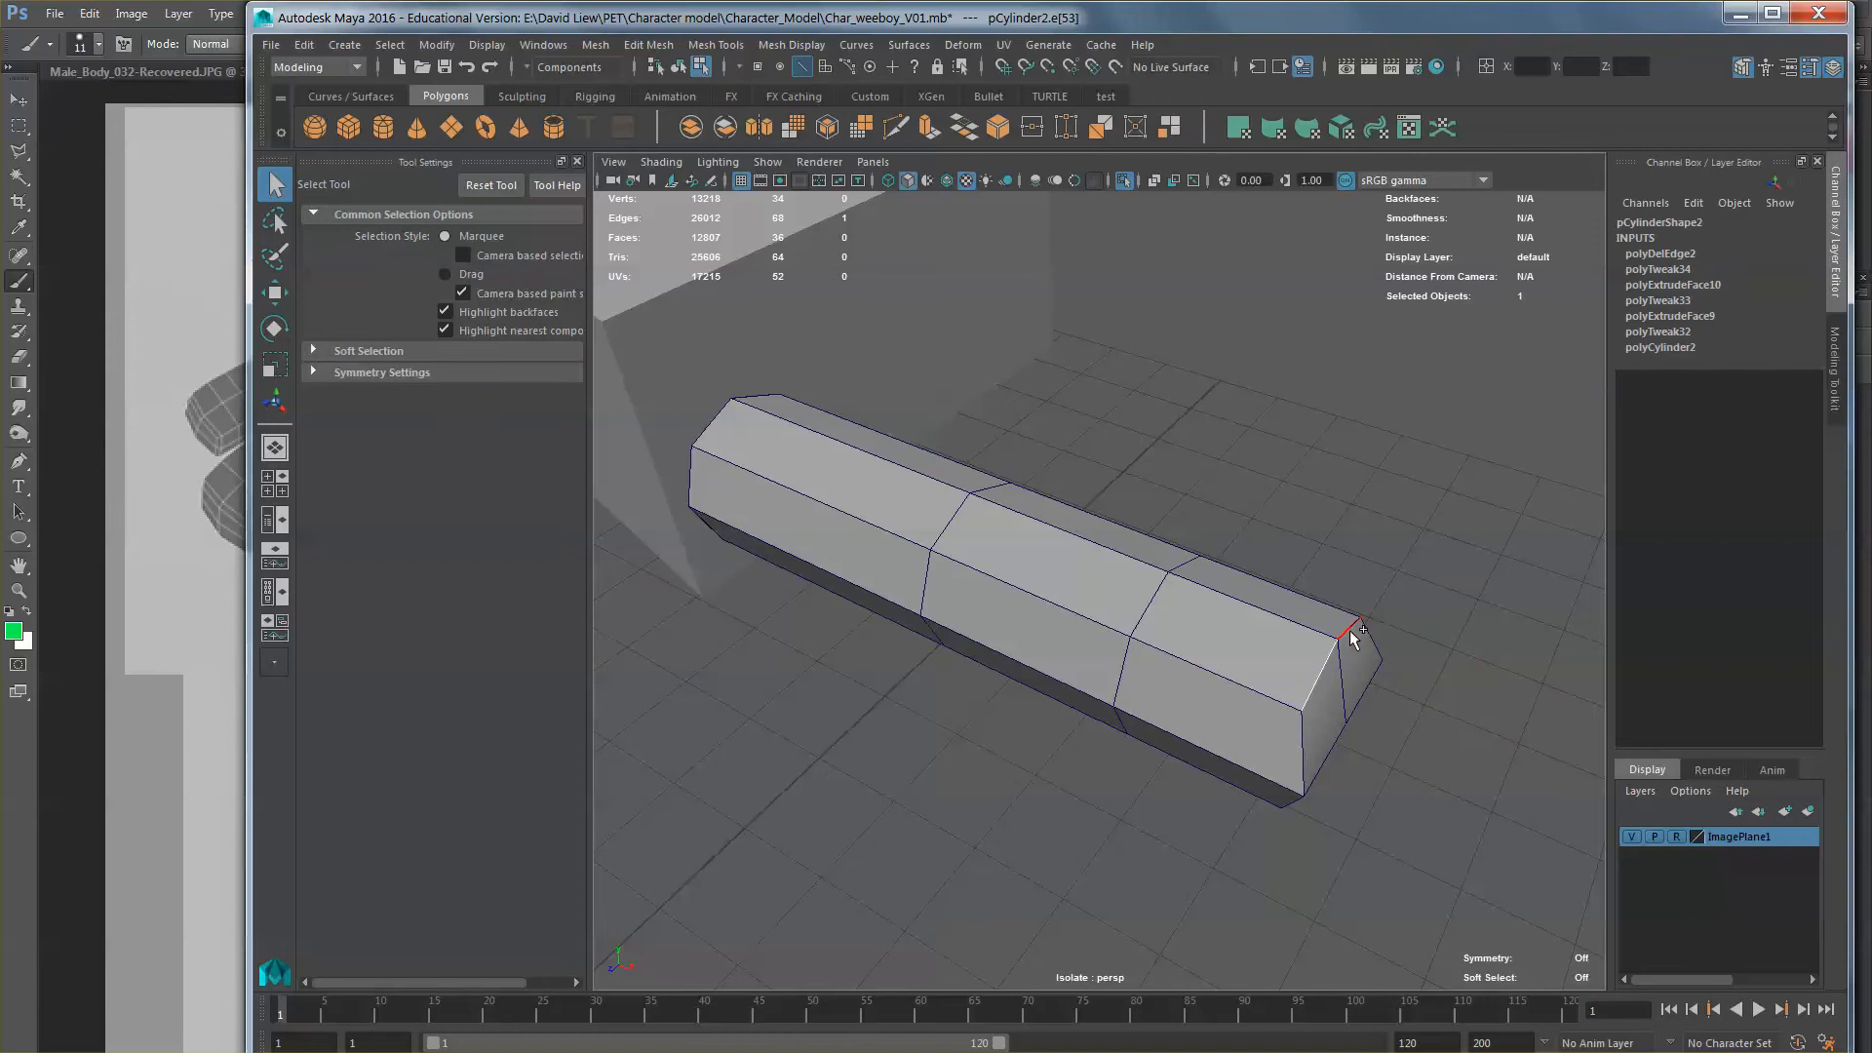
left_click(1355, 624, "shift")
key("w")
left_click_drag(1355, 624, 1346, 640, "alt")
middle_click_drag(1347, 641, 1184, 694, "alt")
left_click_drag(1343, 533, 1295, 561)
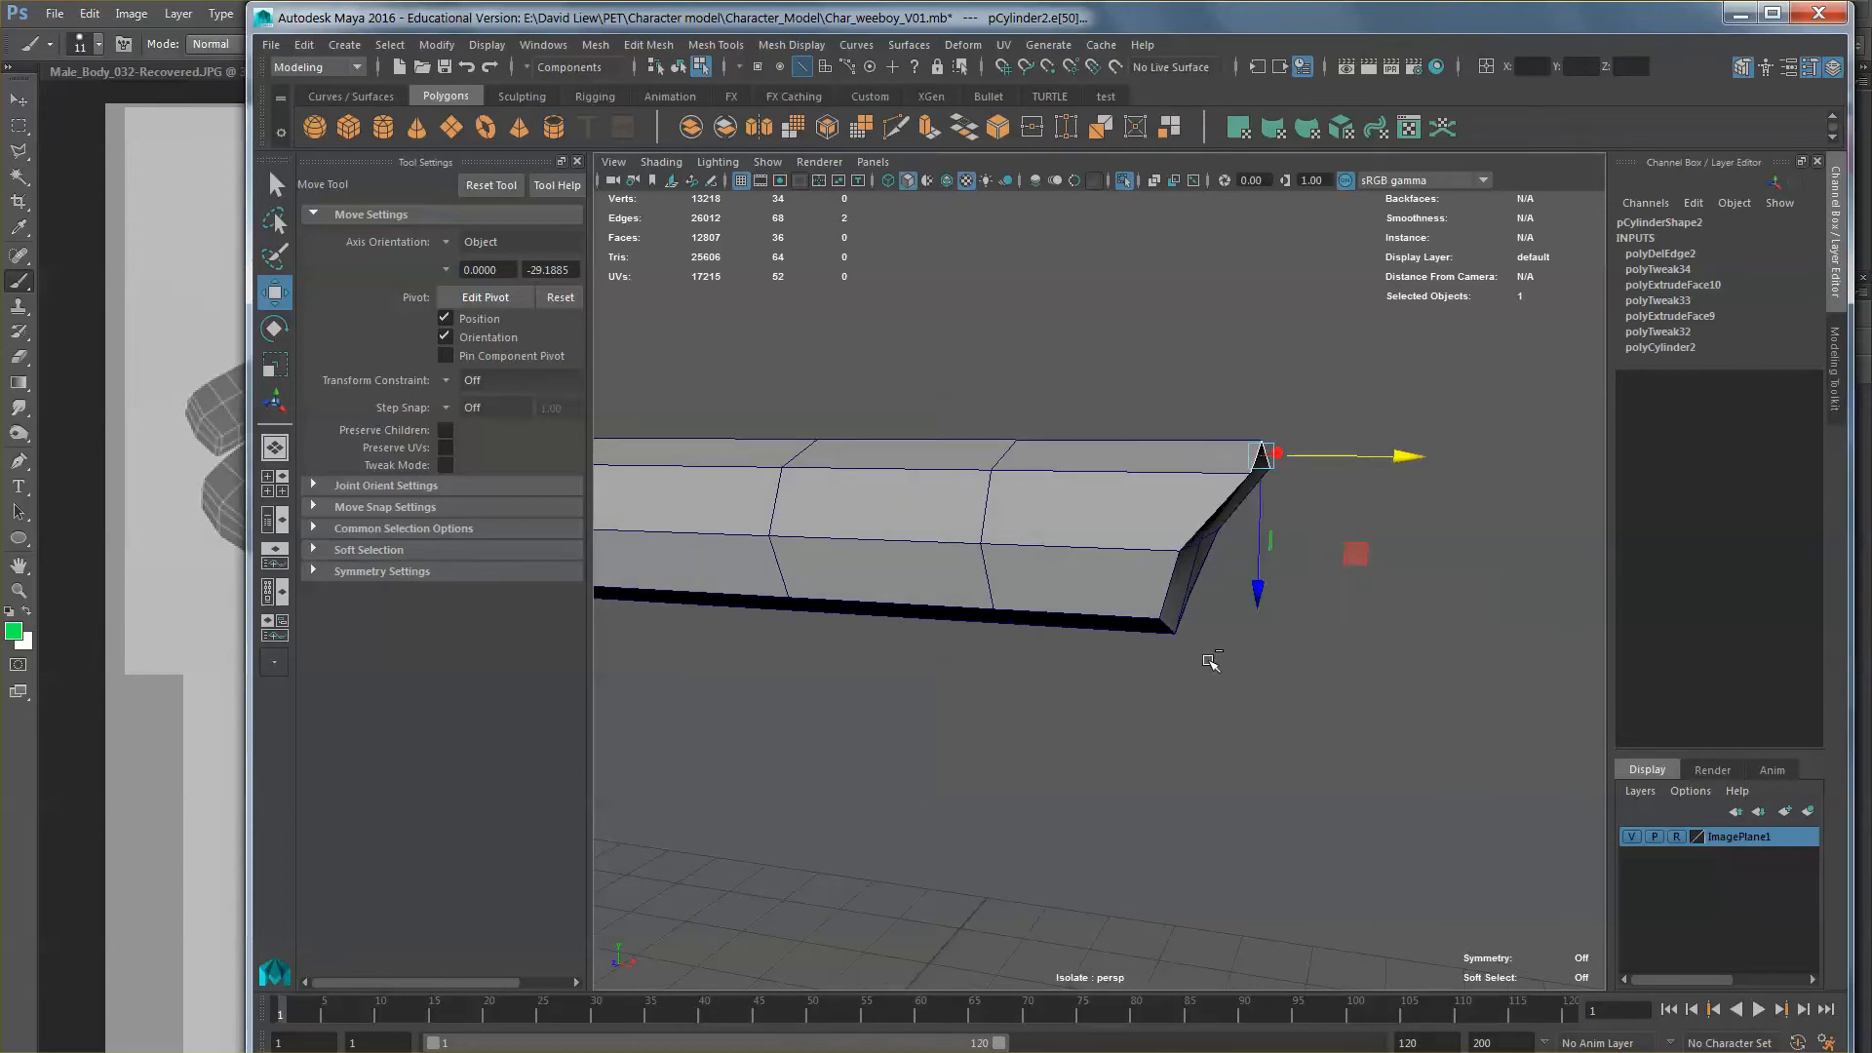
left_click_drag(1187, 646, 1178, 586, "alt")
left_click(1100, 576)
key("q")
left_click(1103, 564, "shift")
key("w")
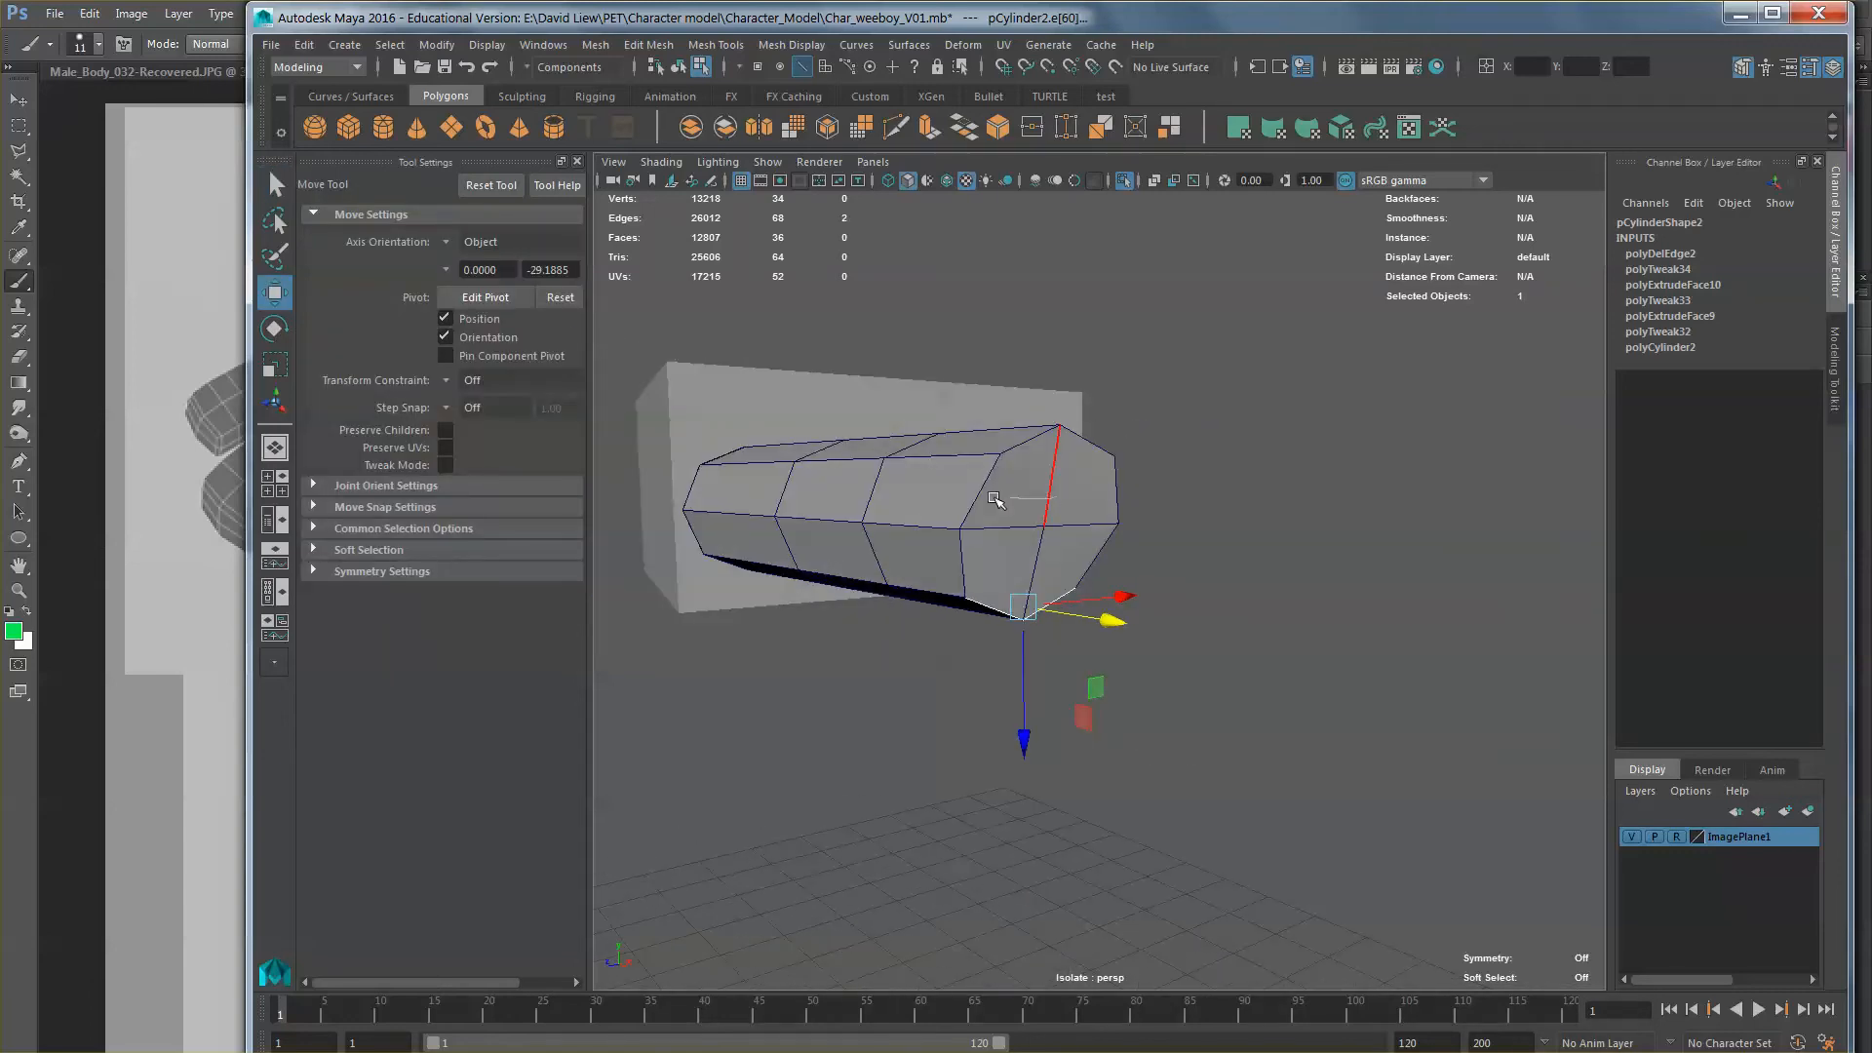
Step: Delete the eight cap faces at the finger's base, on the end facing the palm block
right_click_drag(1057, 499, 995, 500)
mouse_move(994, 502)
left_mouse_down("alt")
mouse_move(1055, 553)
mouse_move(1003, 535)
mouse_move(1120, 627)
mouse_move(978, 637)
mouse_move(1132, 631)
mouse_move(1015, 627)
mouse_move(1073, 631)
left_mouse_up("alt")
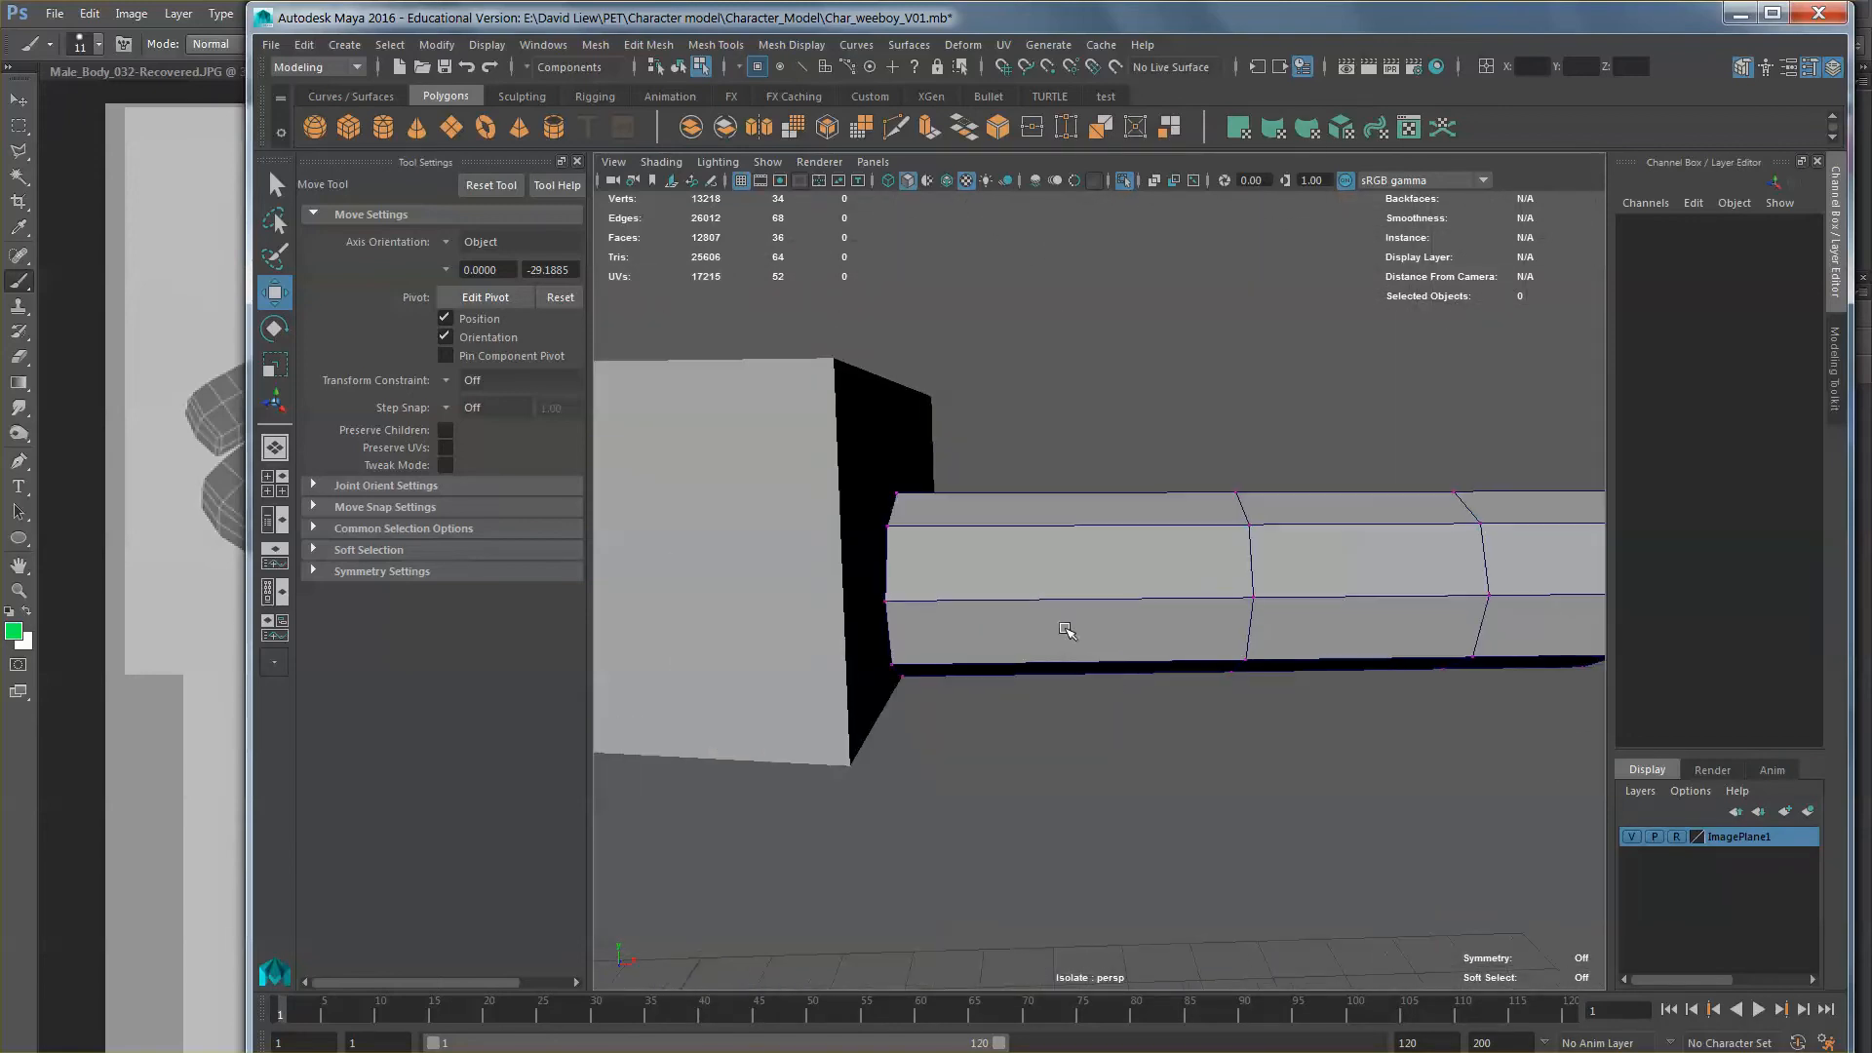
right_click_drag(1047, 585, 1050, 612)
left_click_drag(1065, 618, 1062, 635, "alt")
left_click_drag(1041, 798, 866, 472)
left_click_drag(1099, 355, 1318, 985, "ctrl")
key("Delete")
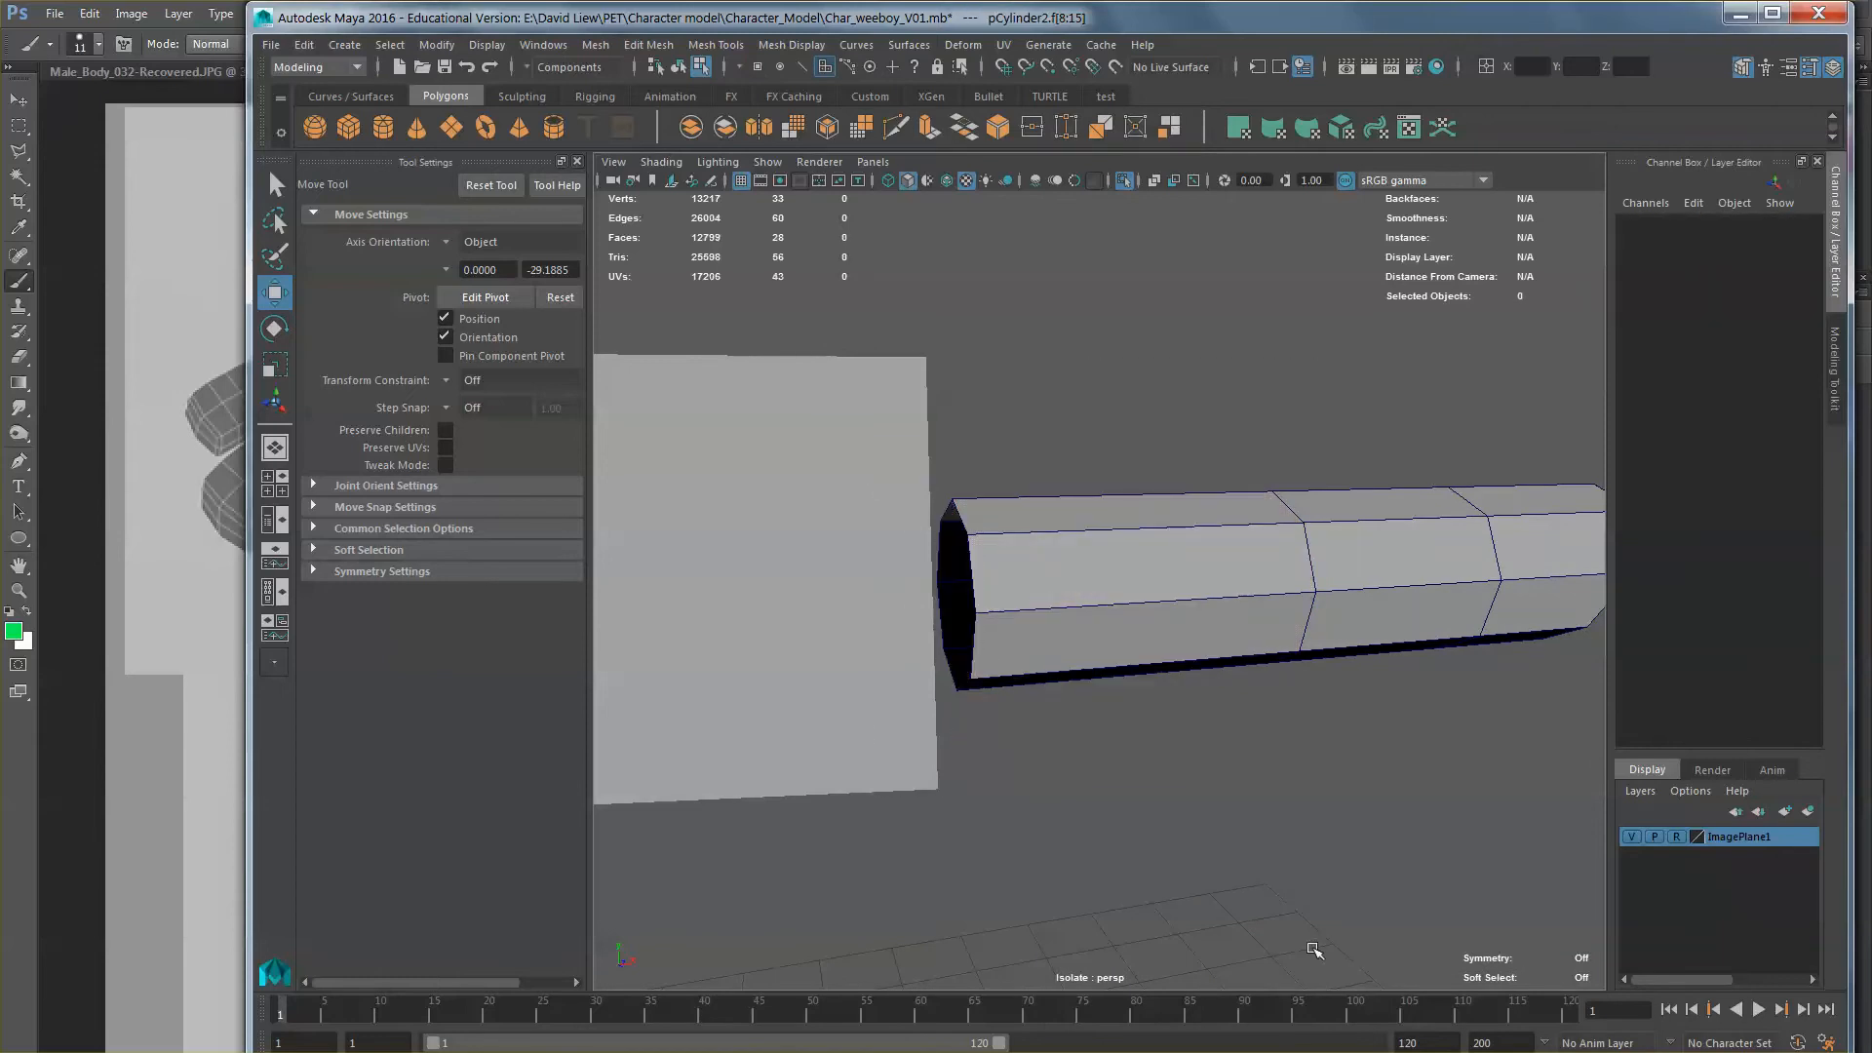
Step: Scale the vertex ring at the finger's open base slightly wider and move it a little toward the palm block
right_click_drag(1032, 534, 940, 531)
left_click_drag(940, 530, 975, 649, "alt")
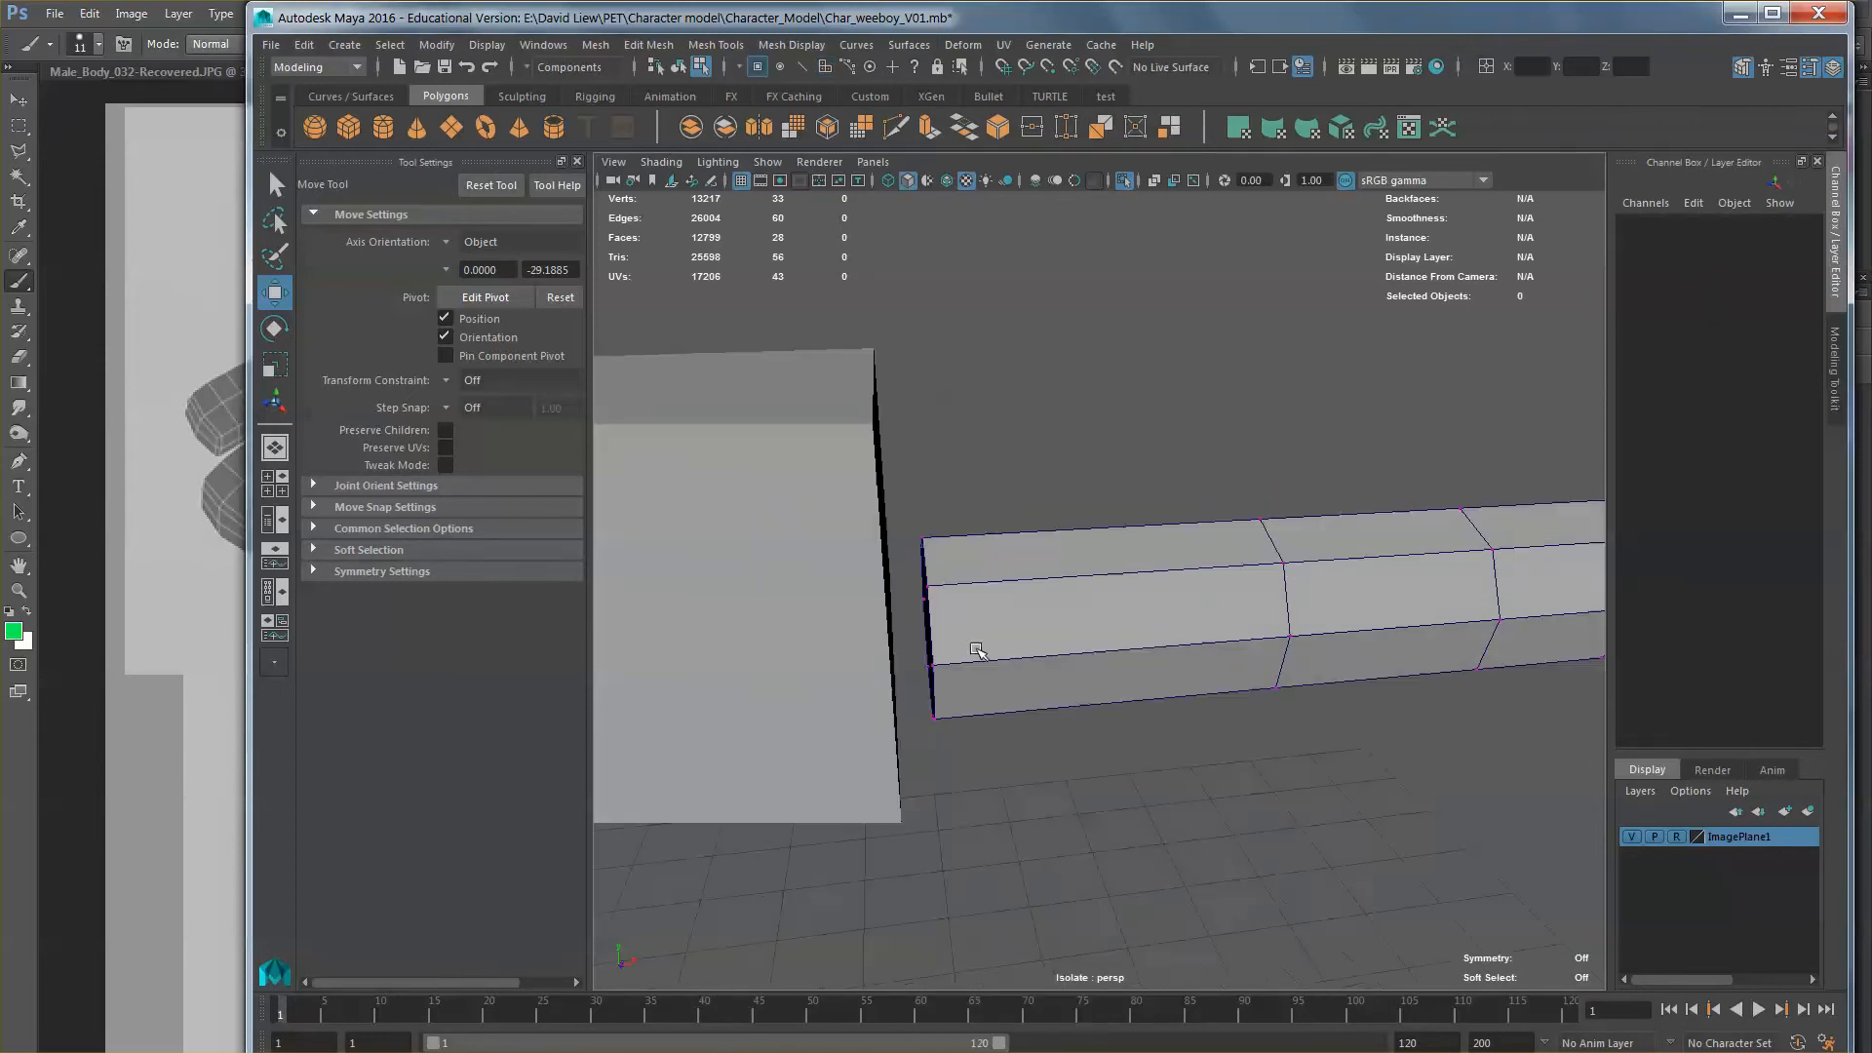
left_click_drag(984, 777, 790, 395)
left_click_drag(790, 400, 1227, 722, "alt")
middle_click_drag(1168, 687, 1078, 698, "alt")
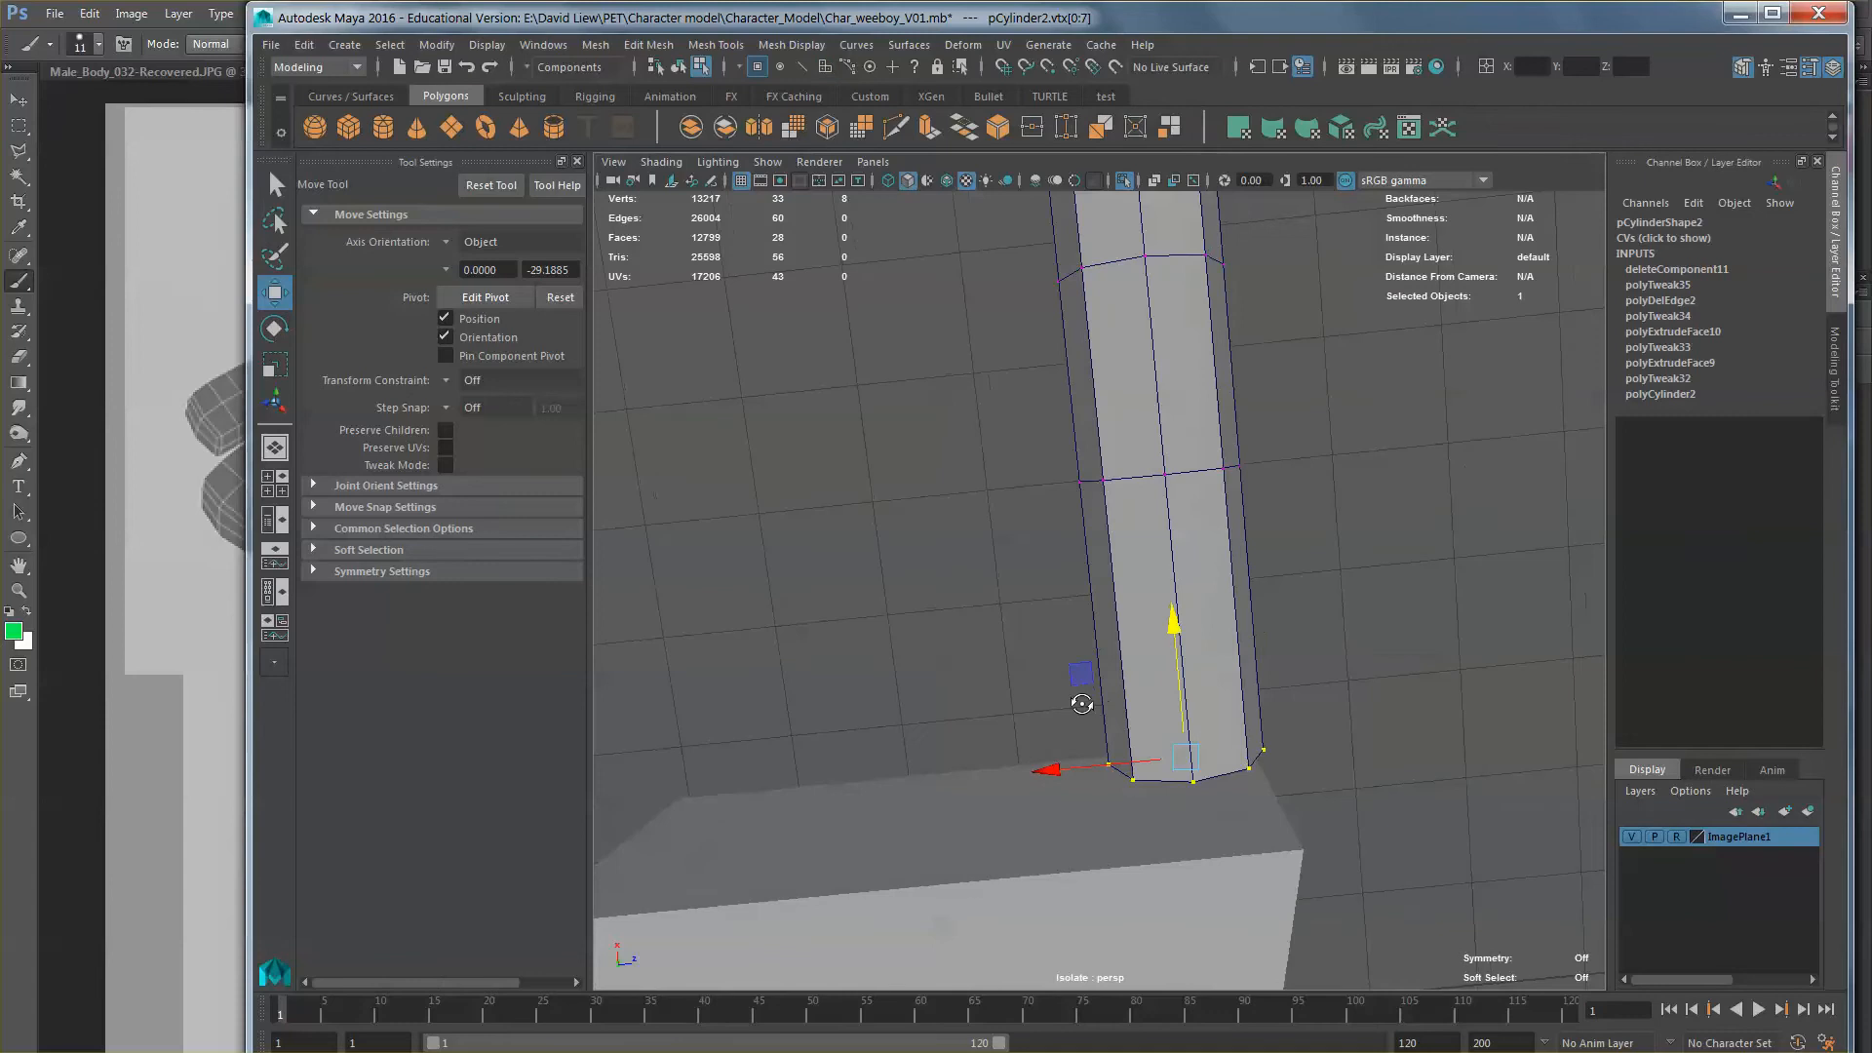
left_click_drag(1078, 698, 1111, 682, "alt")
key("r")
middle_click_drag(1234, 640, 1182, 644, "alt")
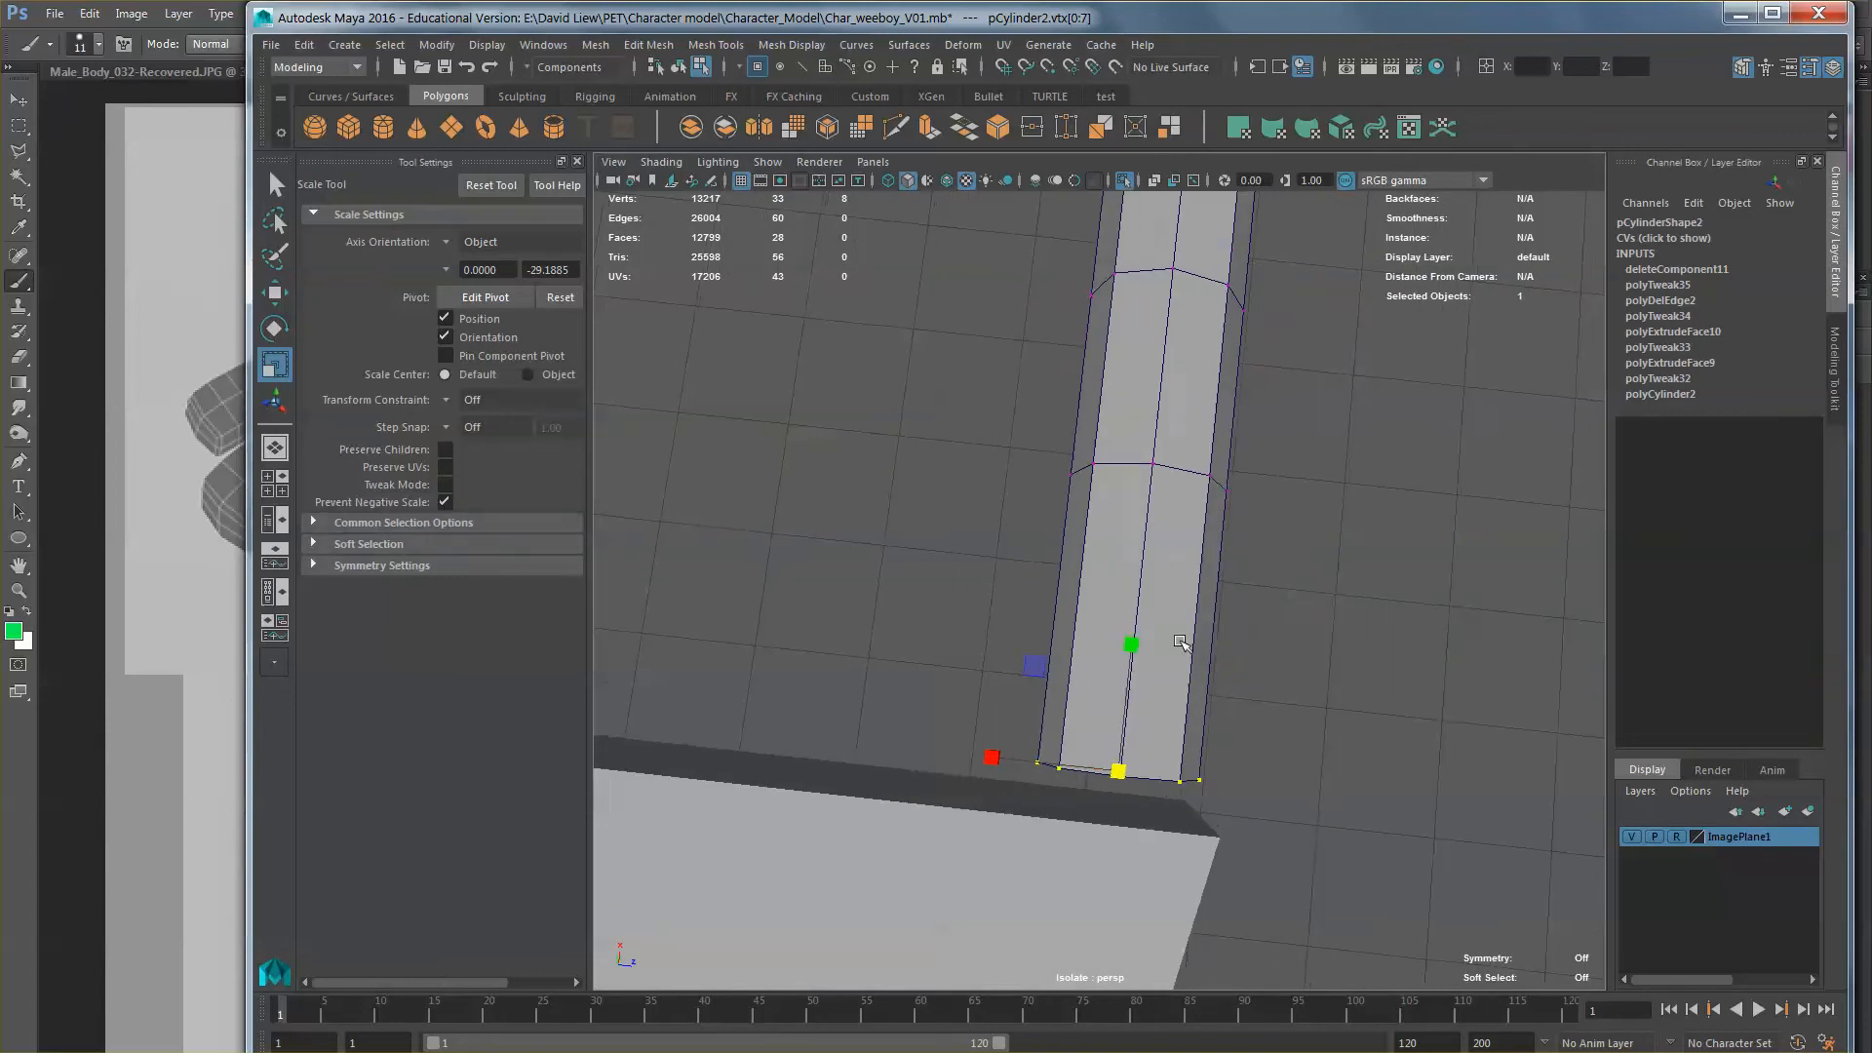
left_click_drag(1183, 643, 1190, 712, "alt")
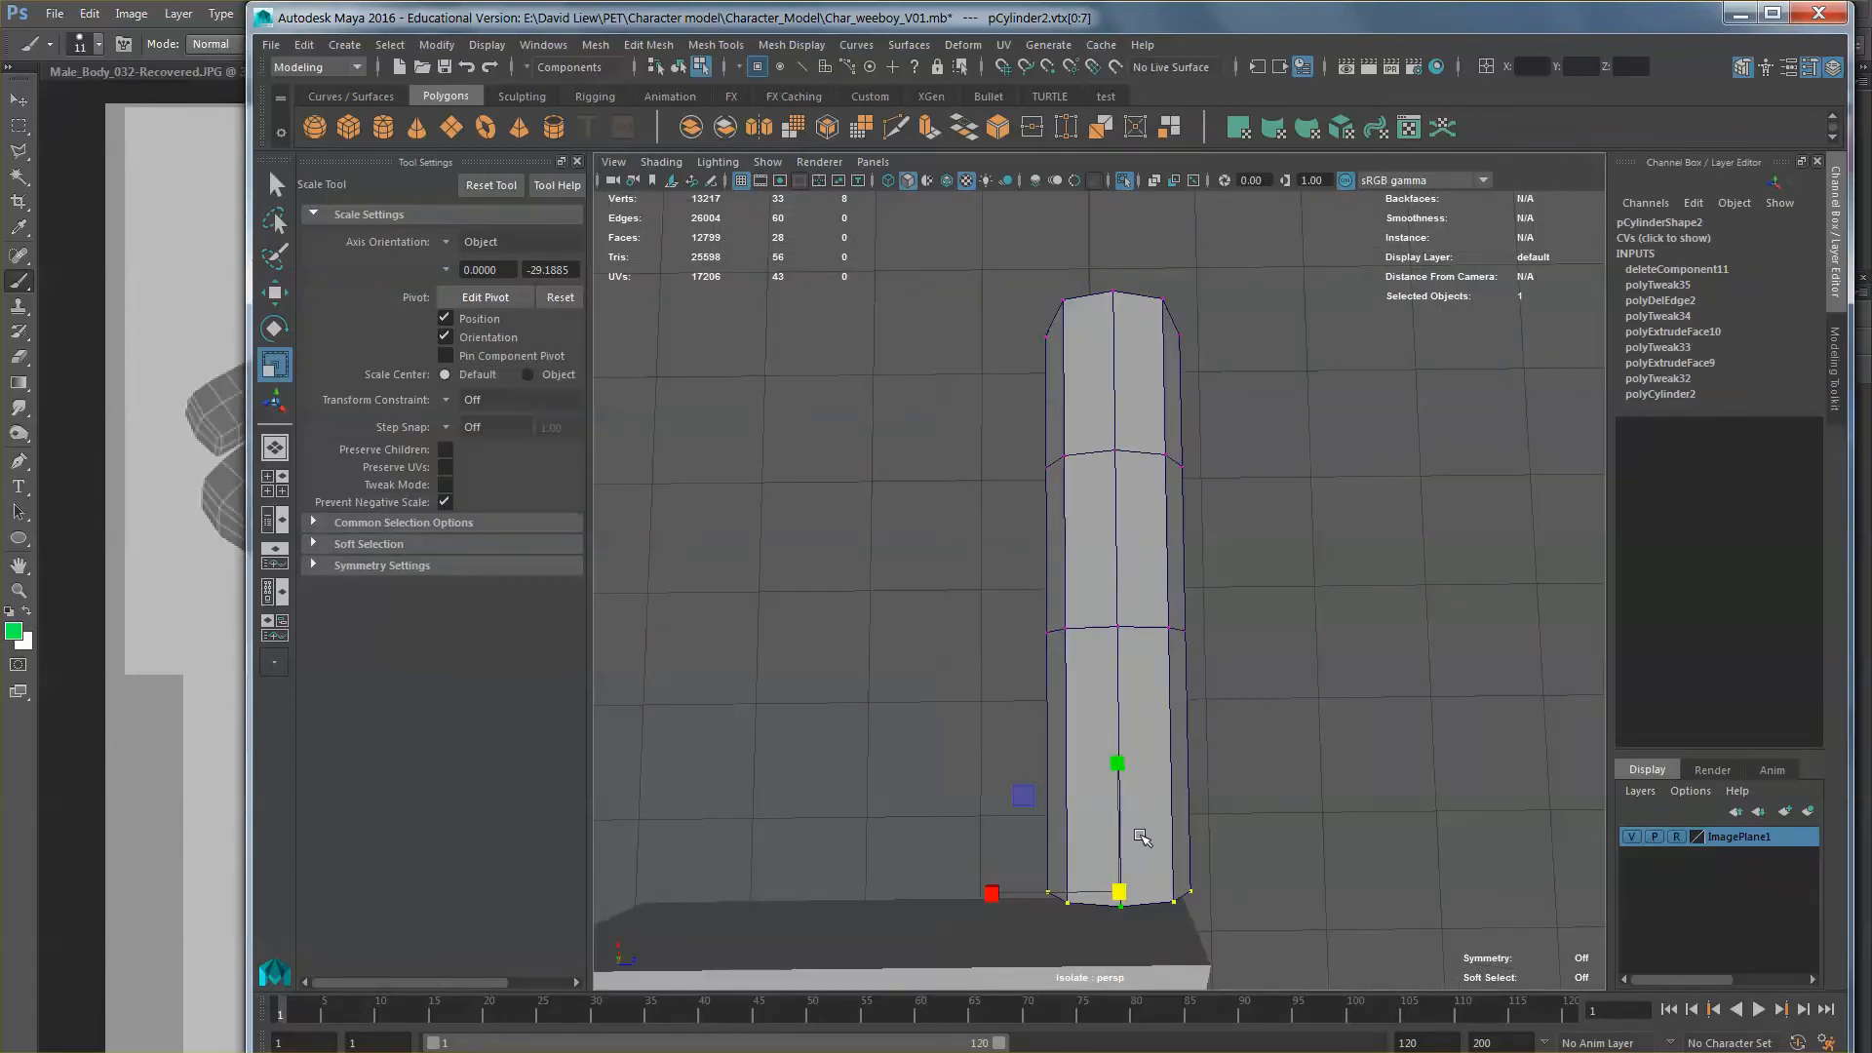
middle_click_drag(1177, 866, 1181, 852, "alt")
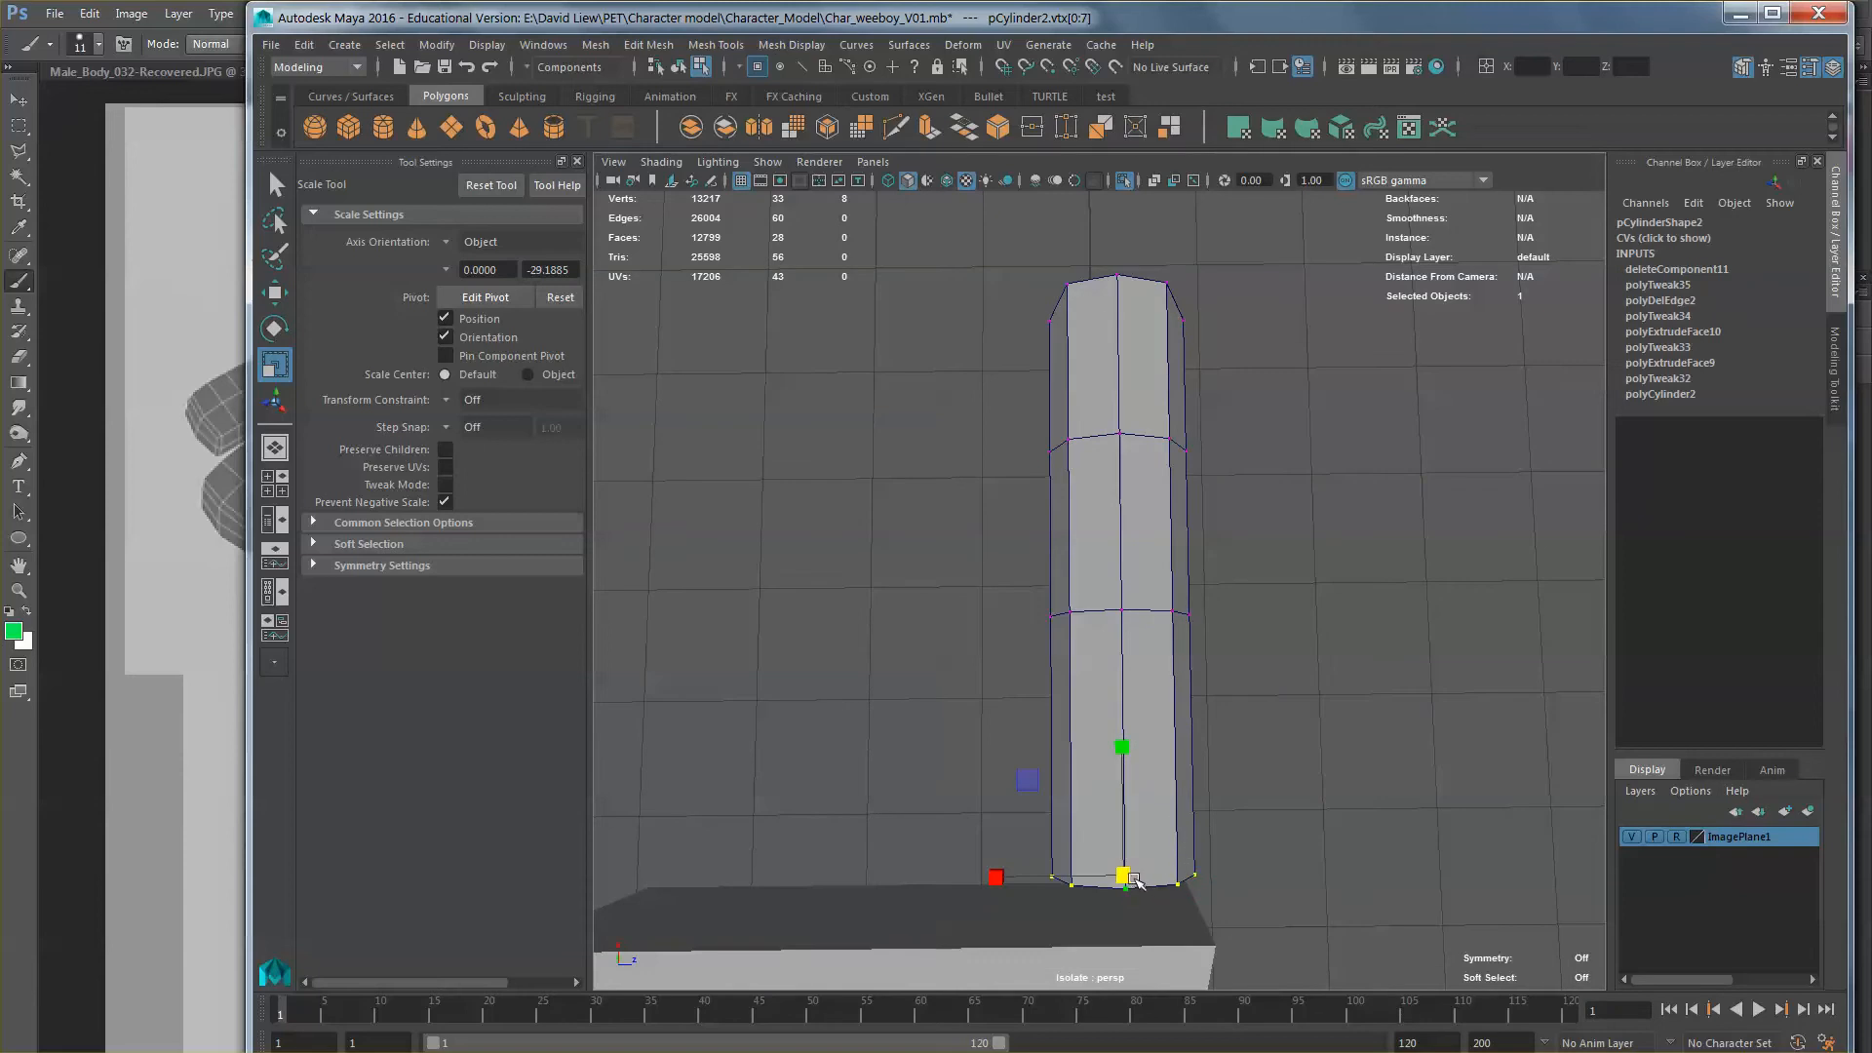
left_click_drag(1125, 876, 1149, 890)
key("w")
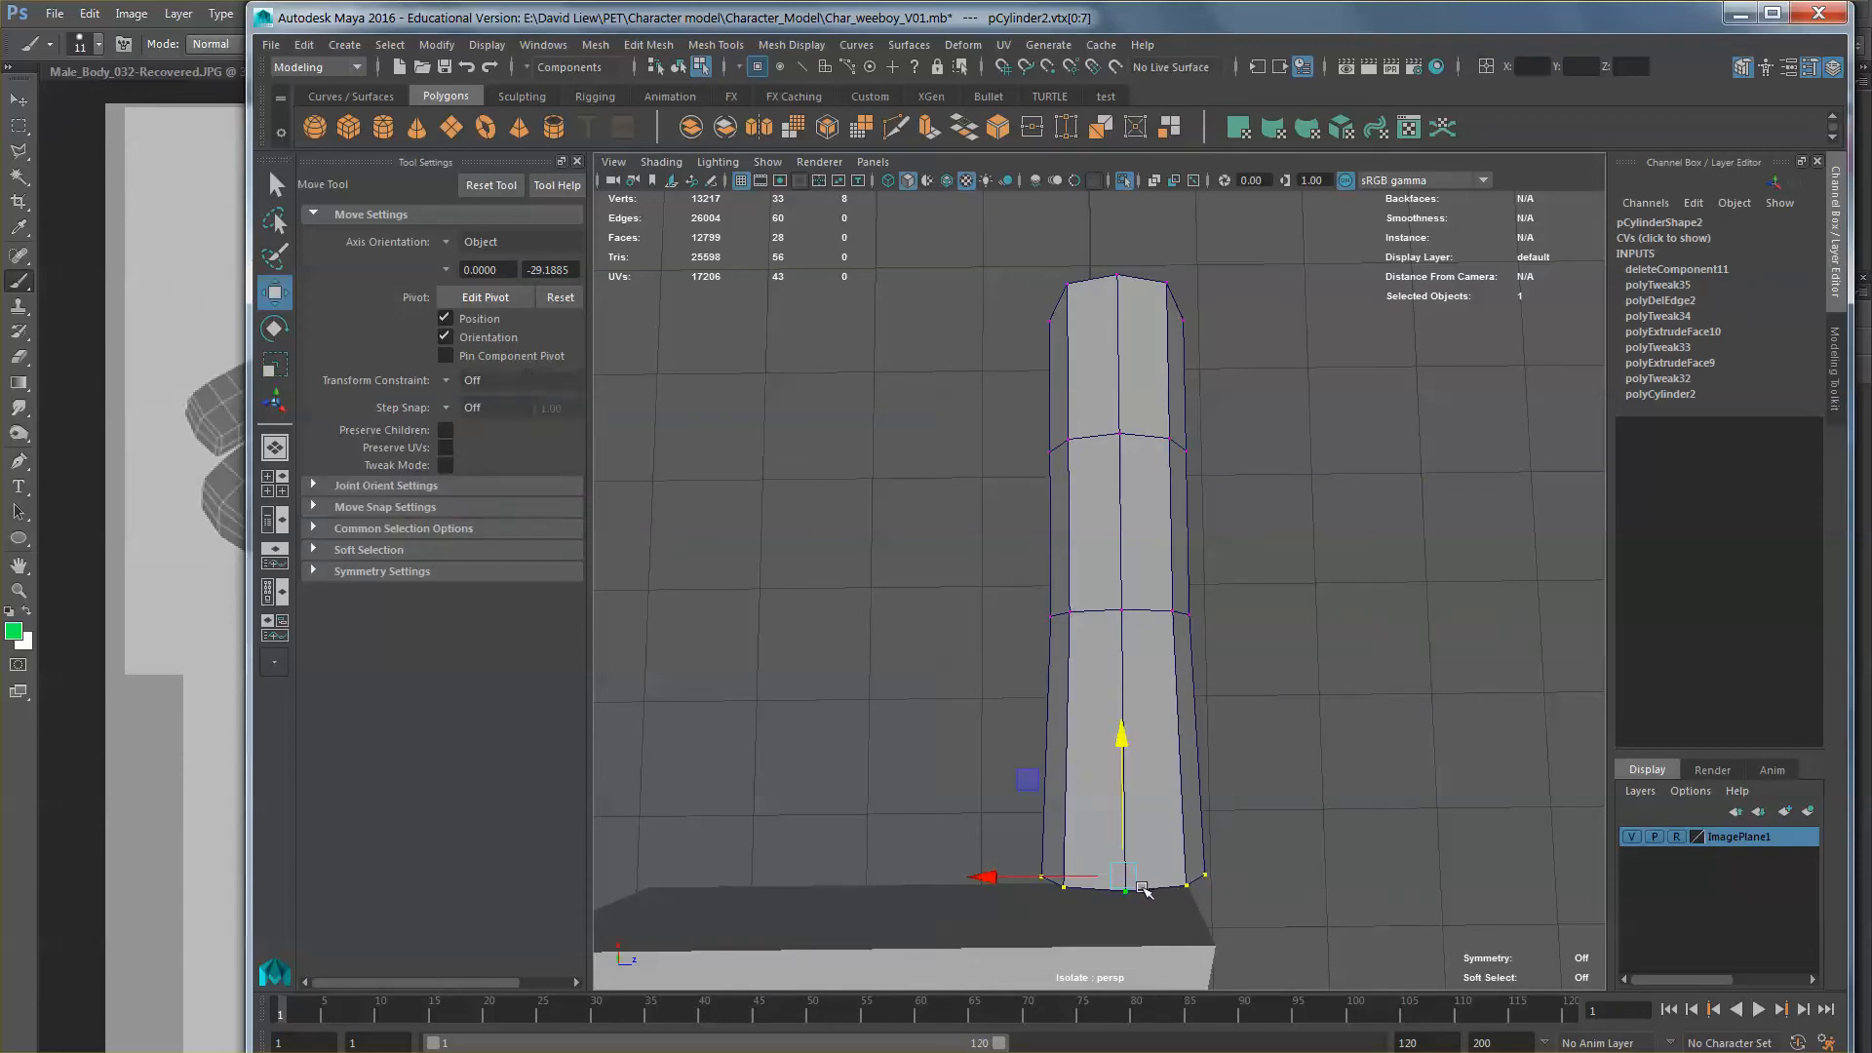
left_click_drag(1127, 772, 1126, 782)
Step: Insert one edge loop across the middle of each of the finger's three segments by connecting their lengthwise edges with 1 segment
right_click_drag(1139, 588, 1139, 536)
left_click_drag(969, 732, 1274, 738)
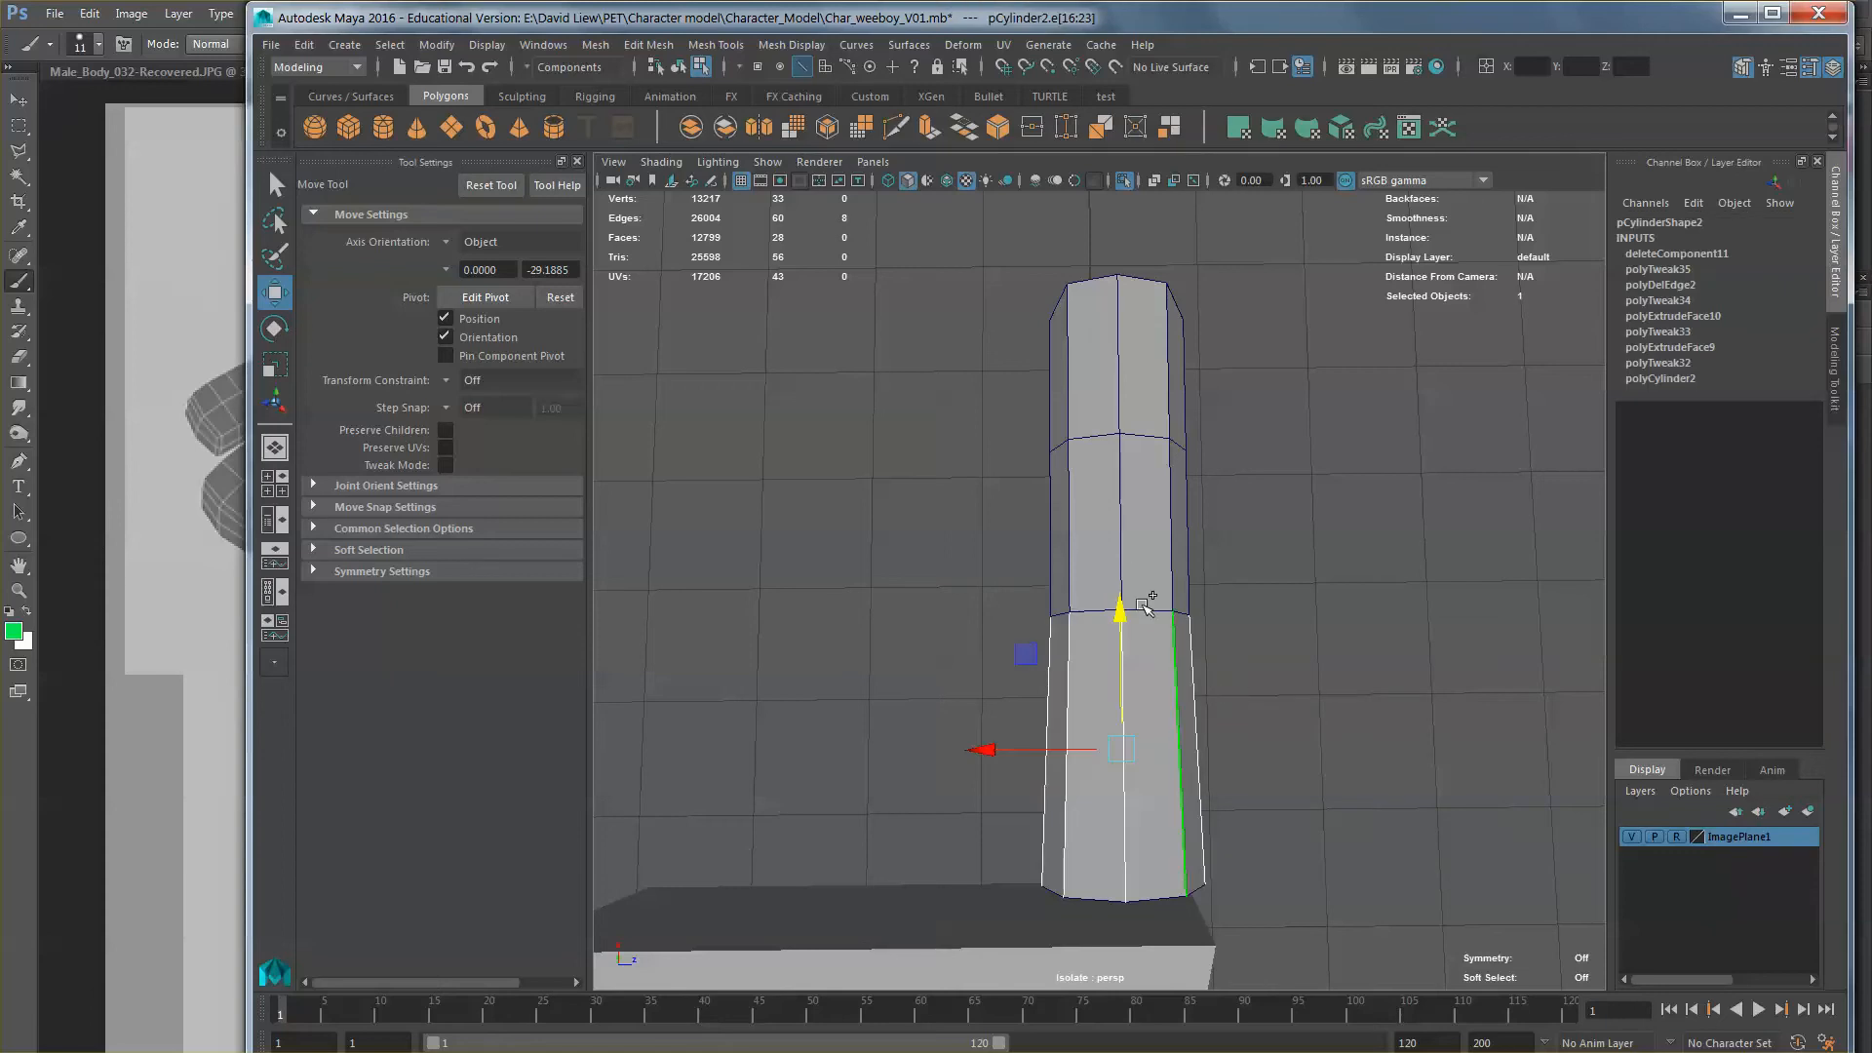
left_click_drag(1002, 514, 1243, 516)
left_click_drag(1017, 384, 1274, 389, "shift")
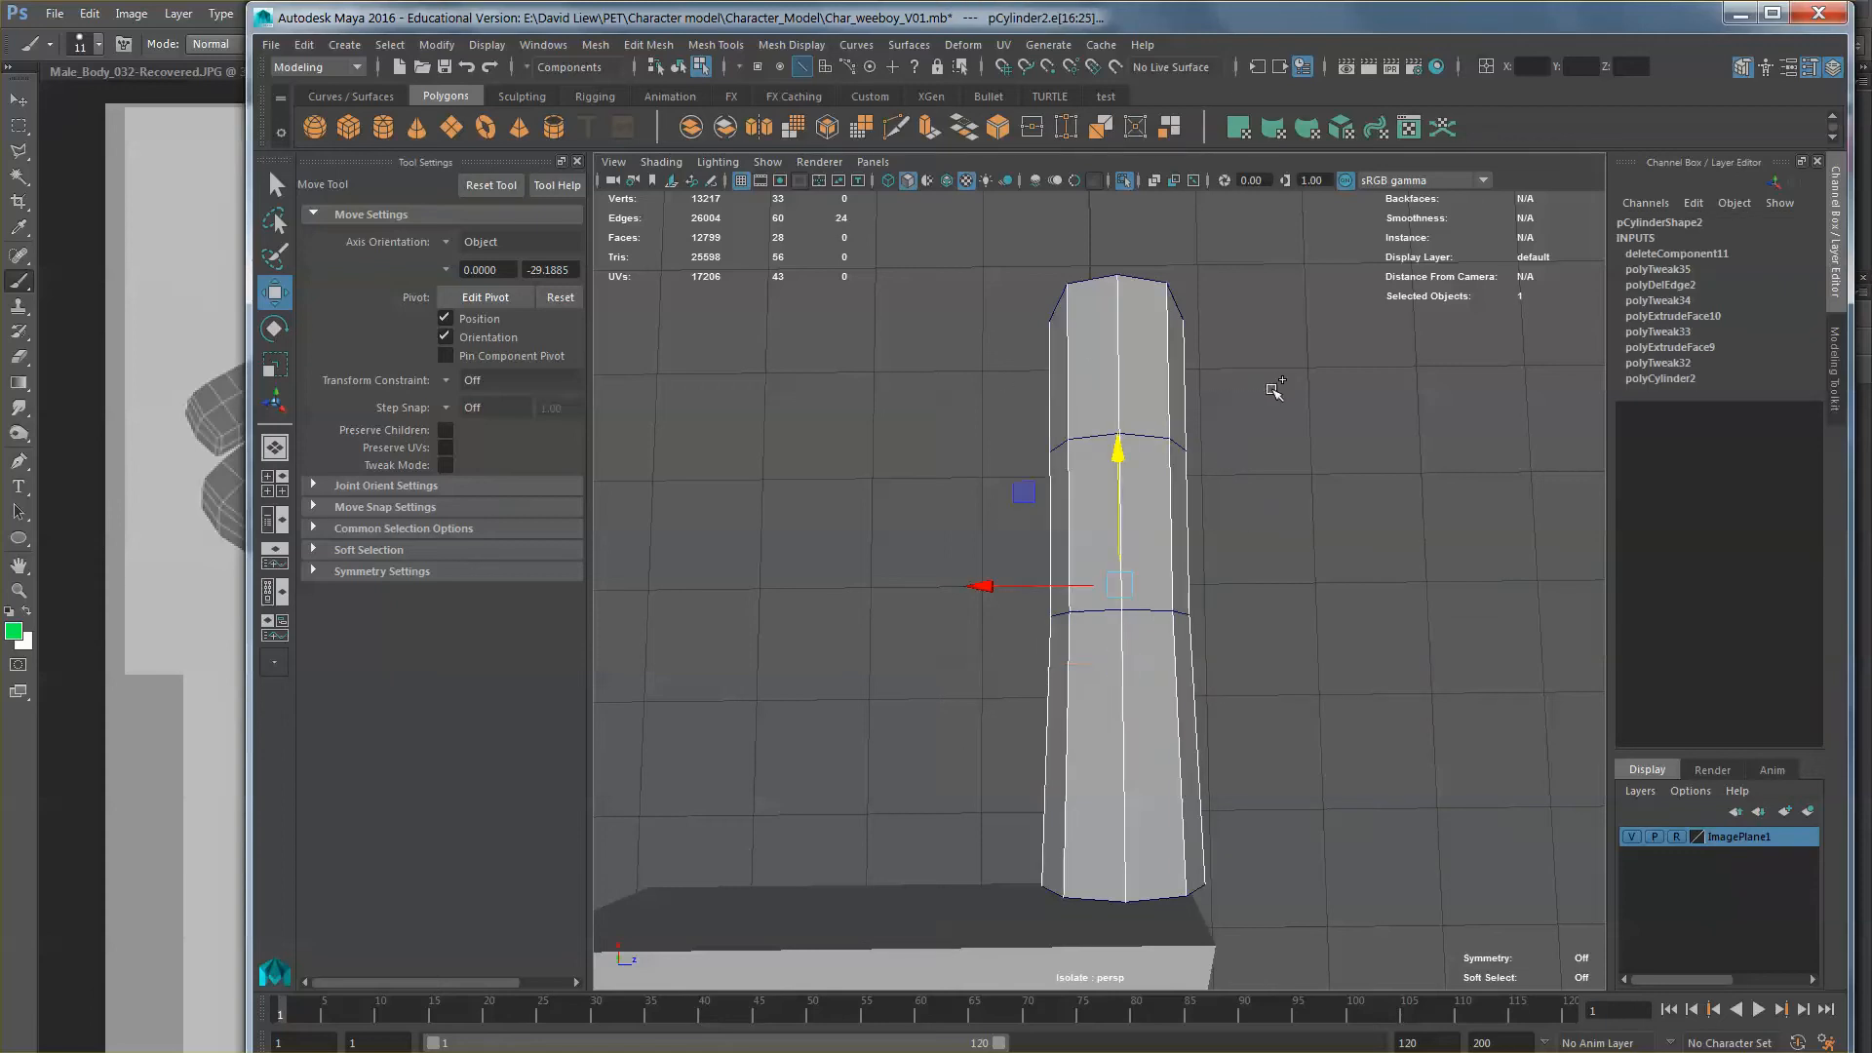
left_click(1836, 341)
left_click(1636, 784)
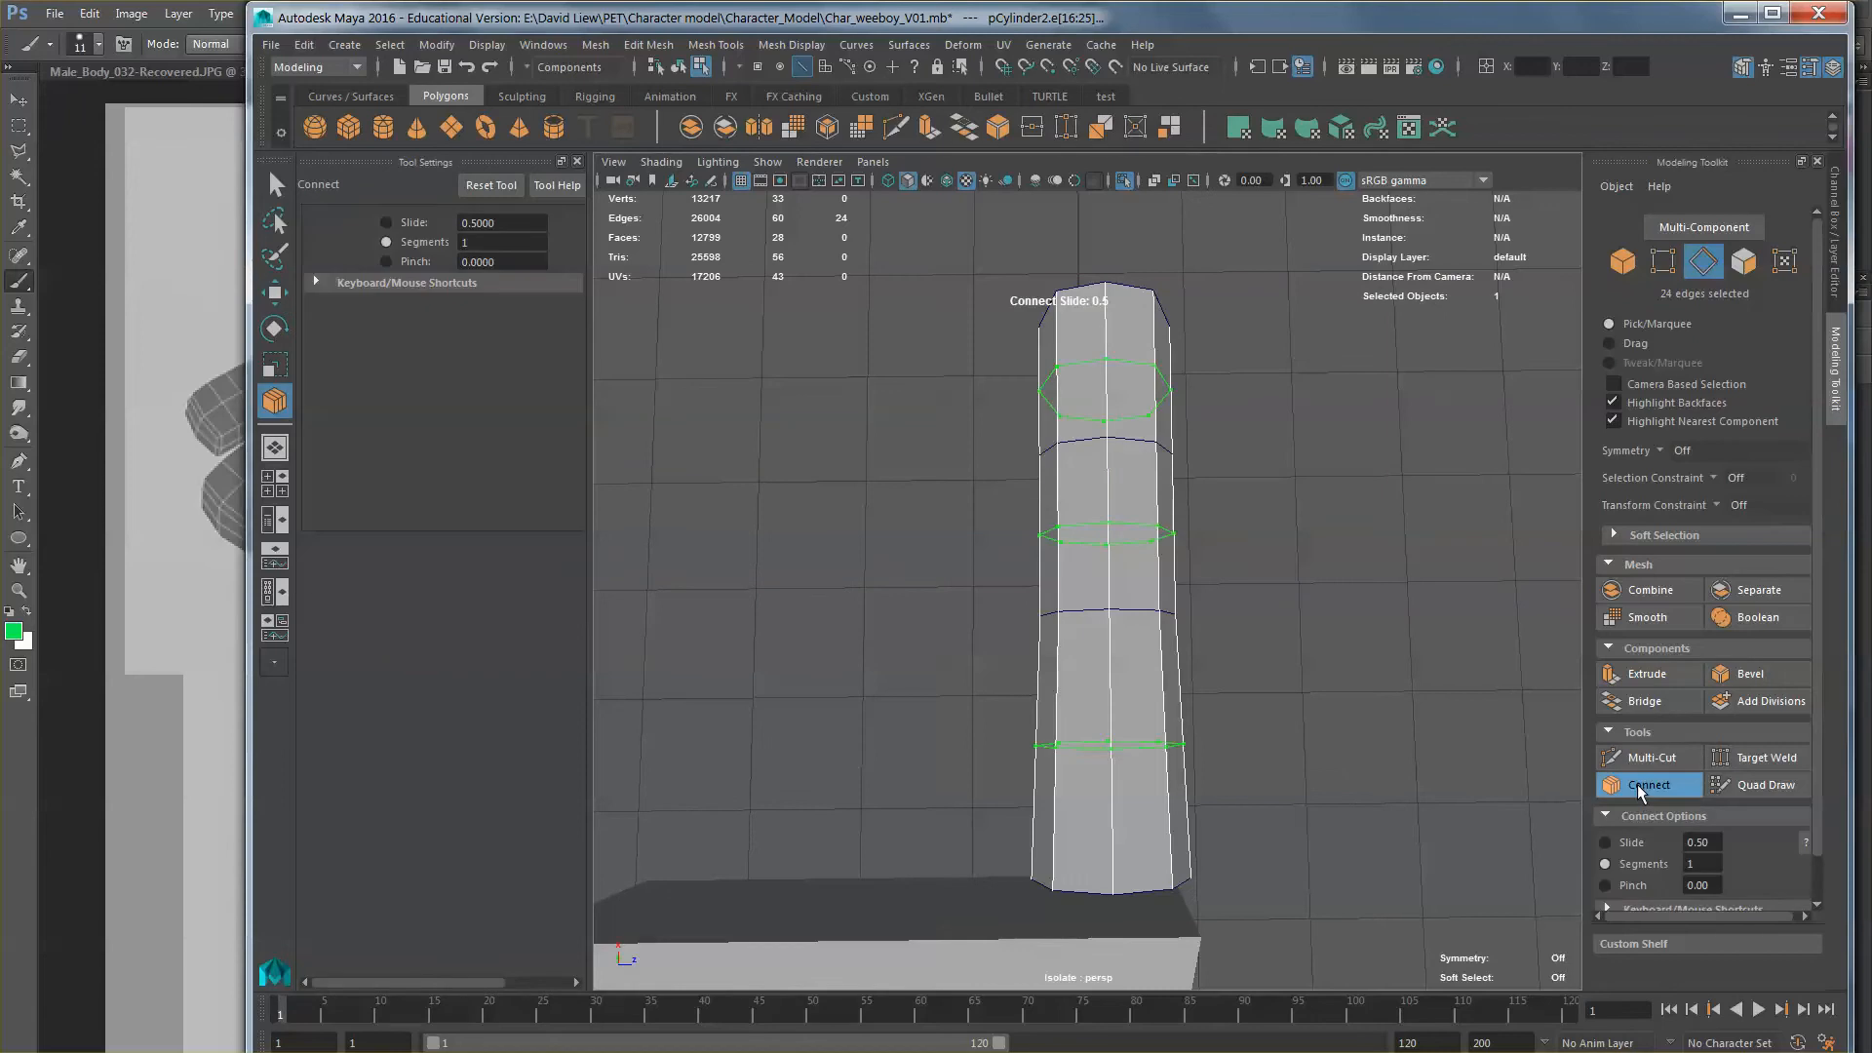
key("w")
Step: Scale the three new mid-segment edge loops slightly thicker in depth and shift them toward the finger's underside
left_click_drag(1358, 618, 1237, 609, "alt")
key("r")
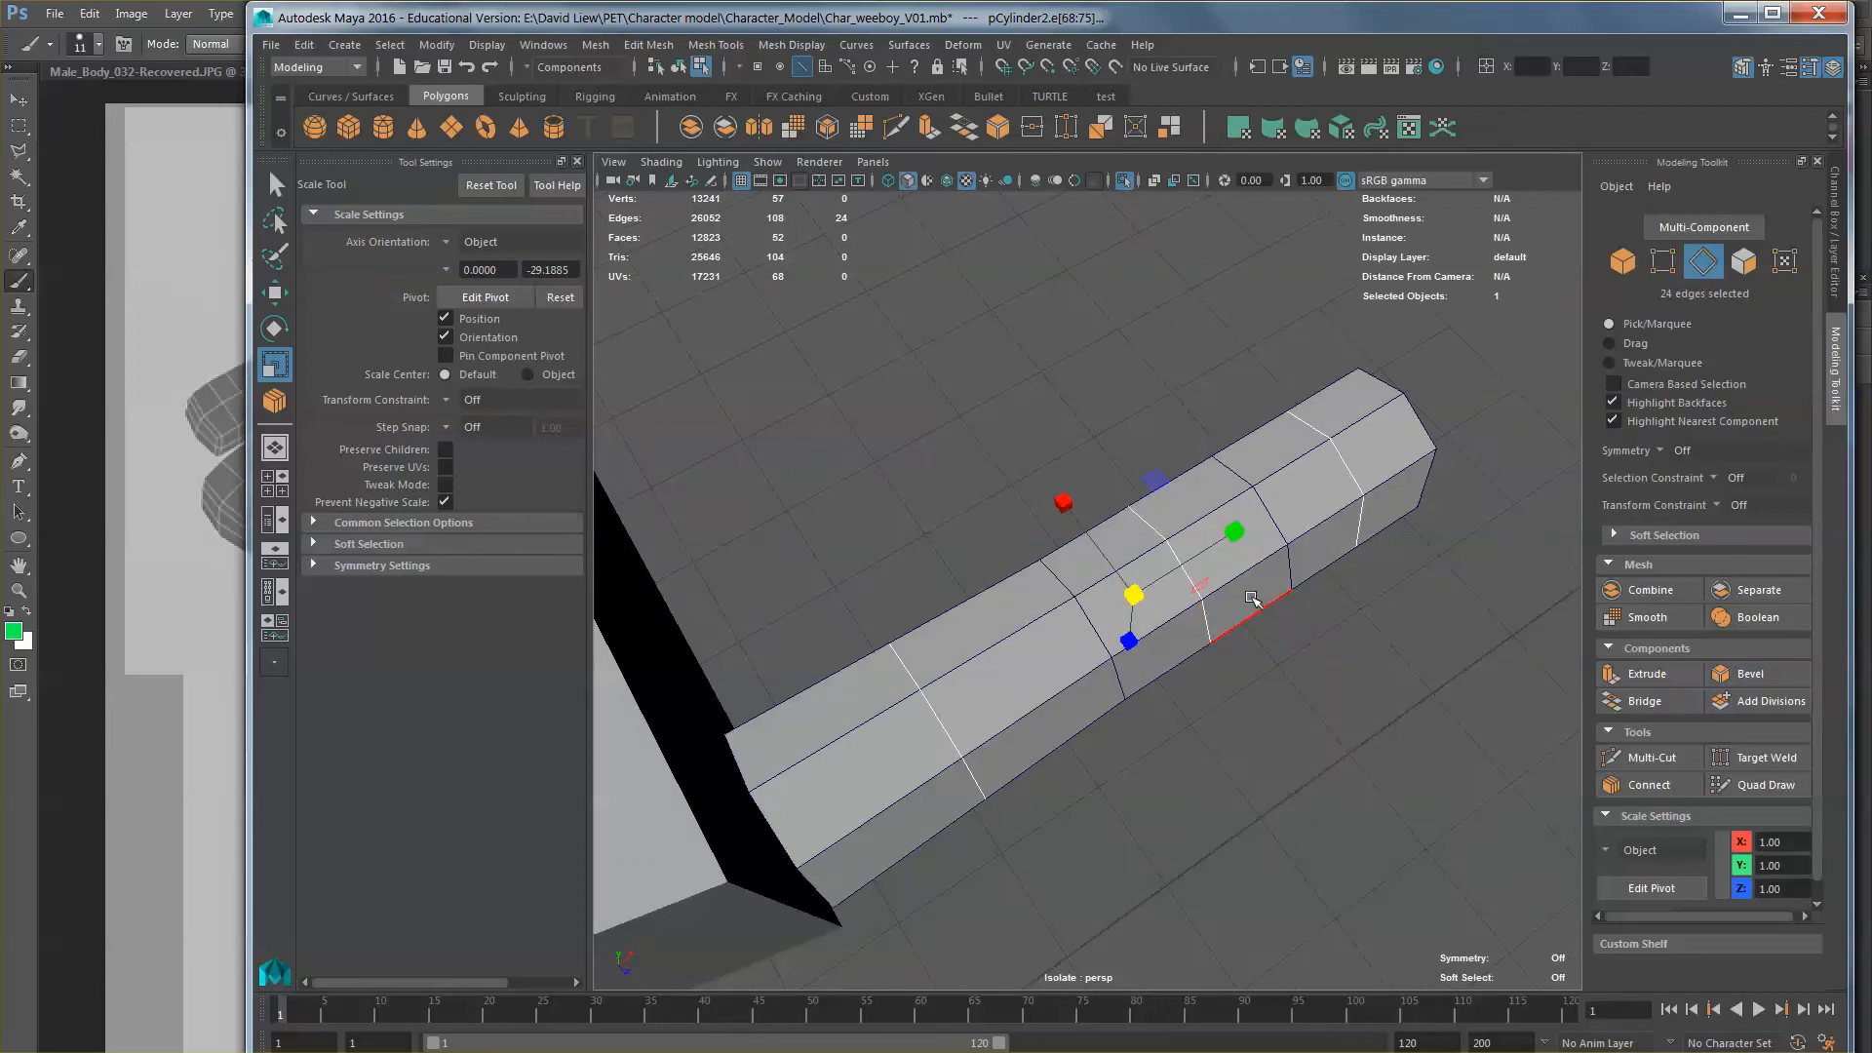
left_click_drag(1175, 667, 1134, 717, "alt")
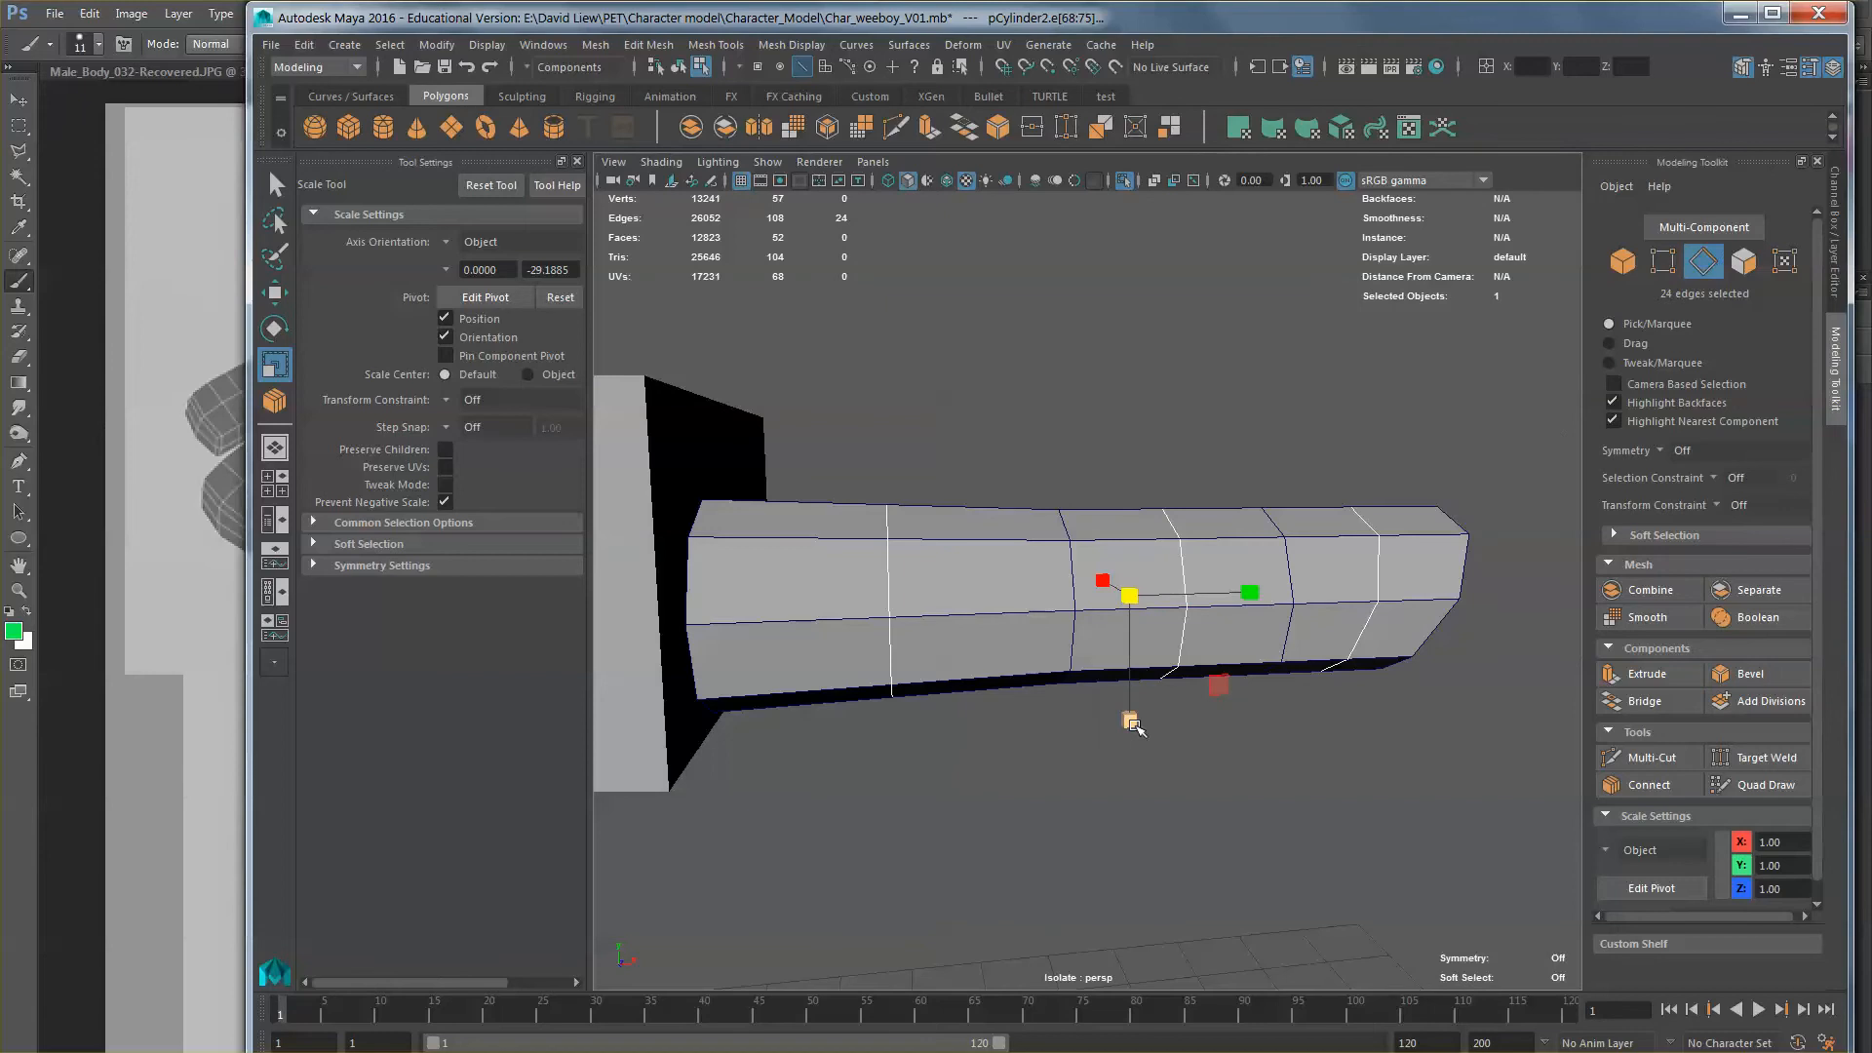
left_click_drag(1135, 721, 1138, 725)
left_click_drag(1172, 642, 1143, 616, "alt")
key("w")
left_click_drag(1131, 719, 1163, 596)
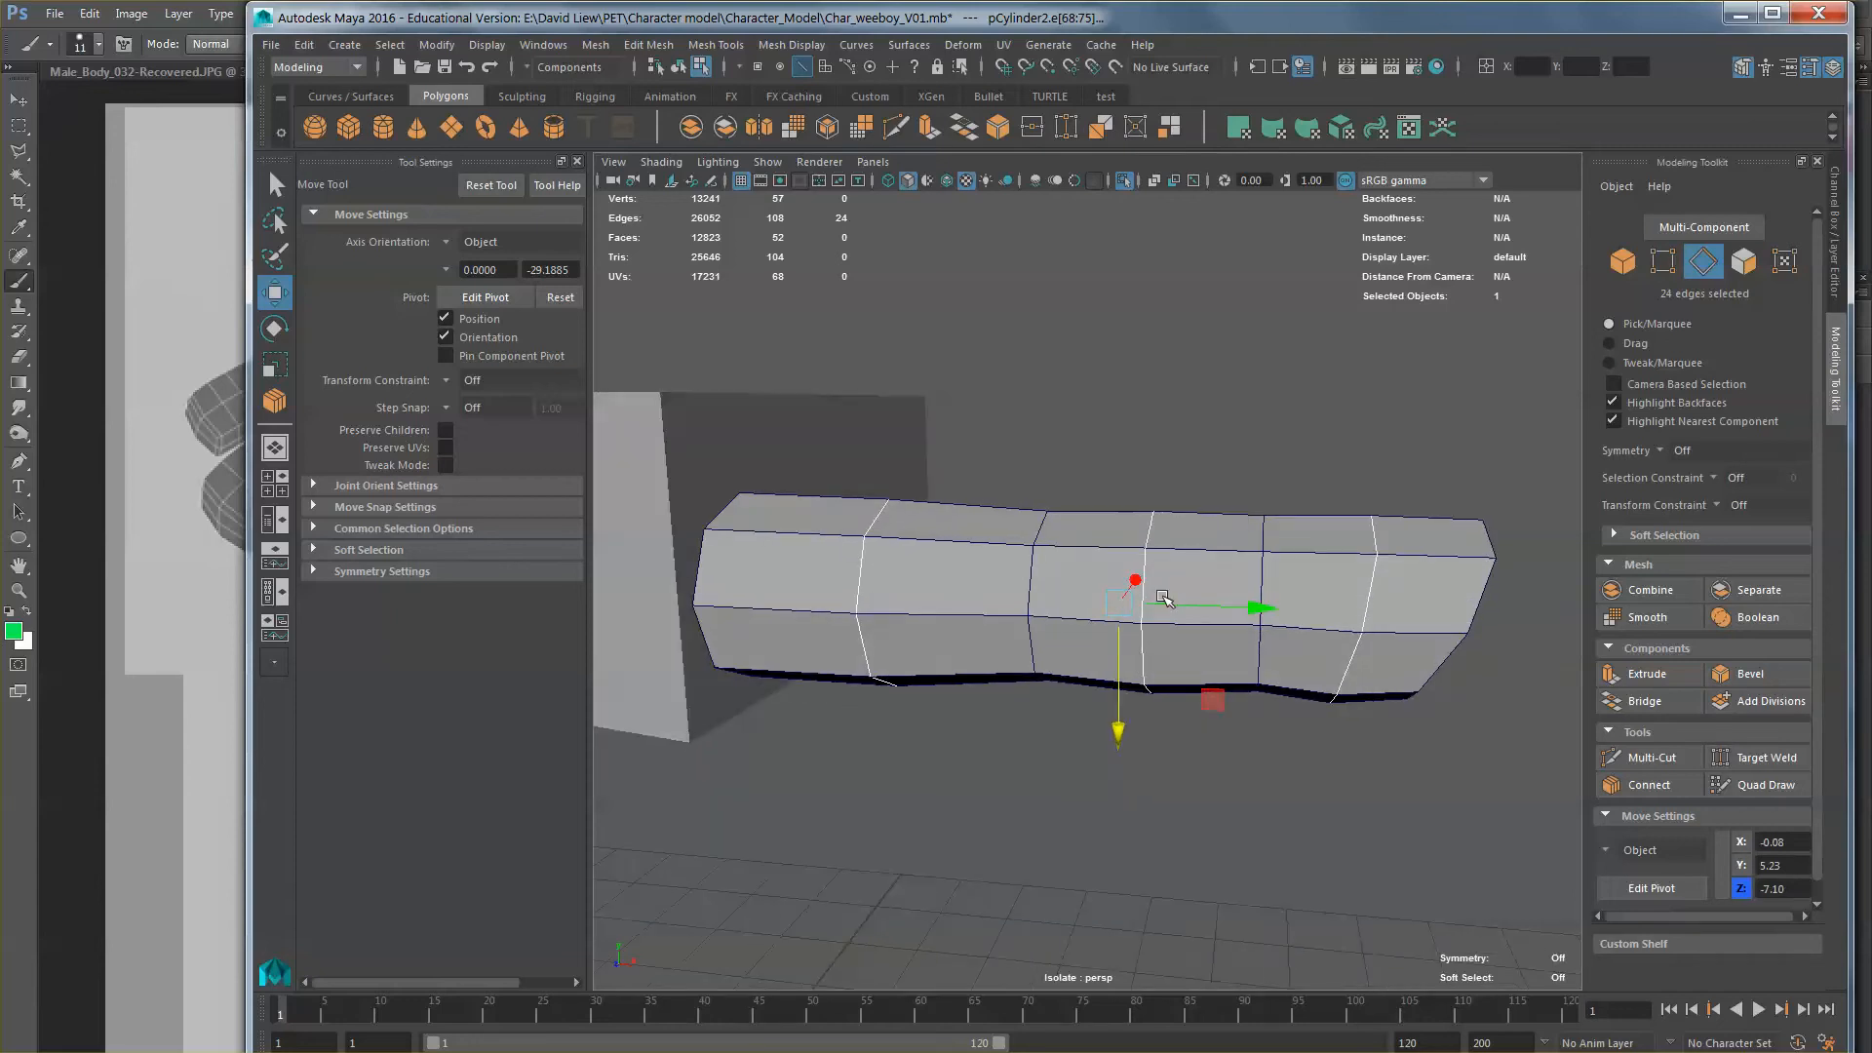
right_click_drag(1195, 564, 1131, 563)
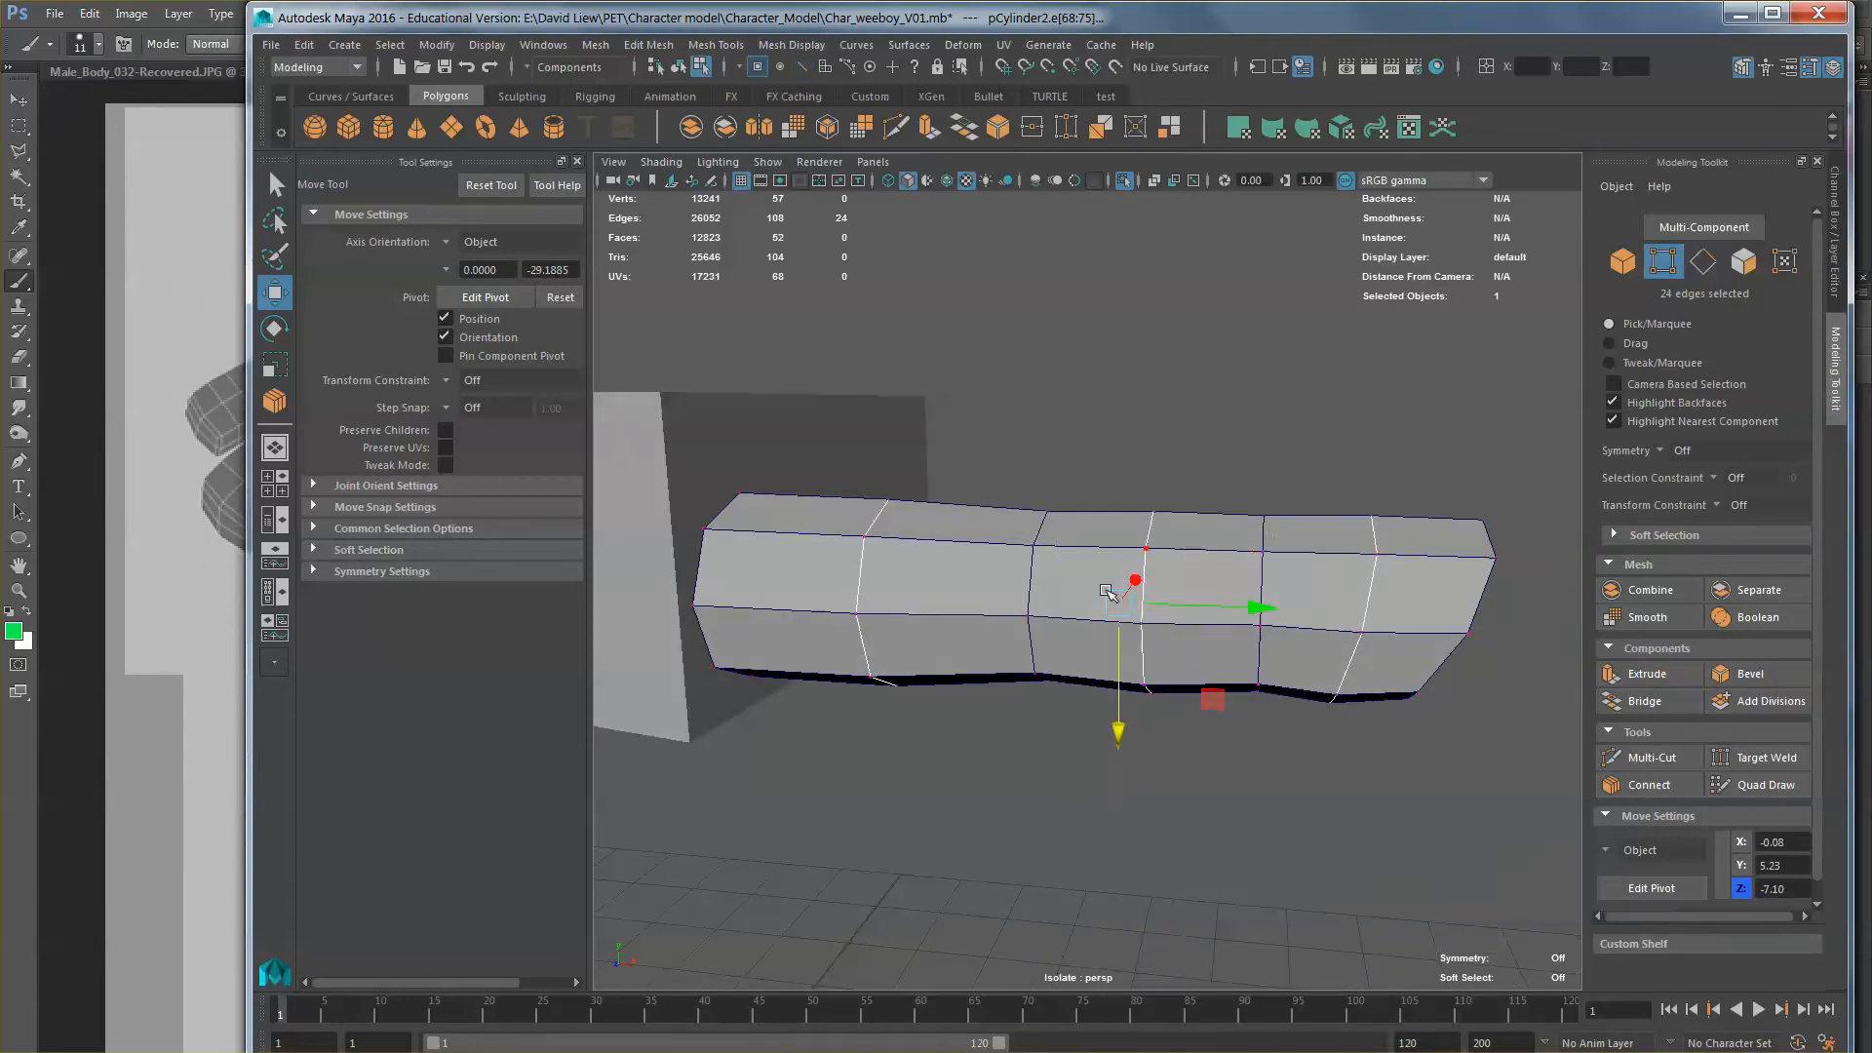
left_click_drag(1131, 564, 999, 680, "alt")
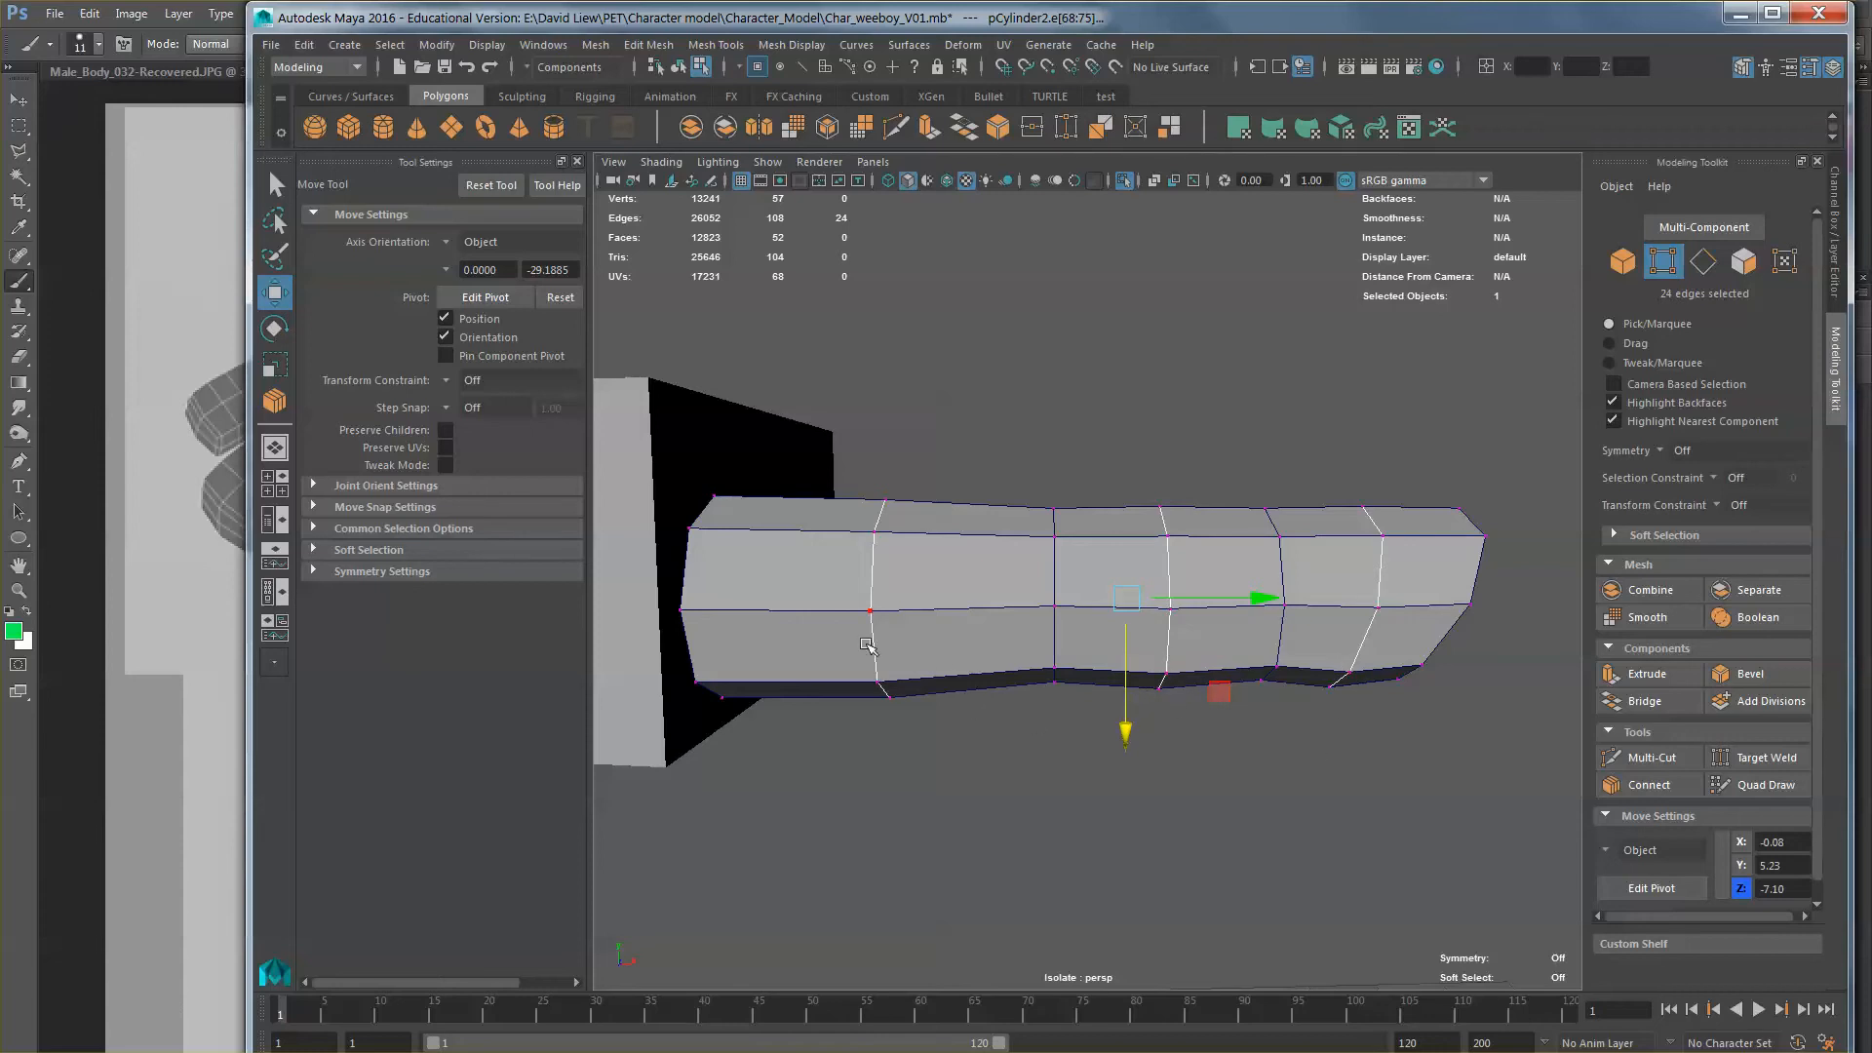
left_click_drag(878, 677, 1053, 589, "alt")
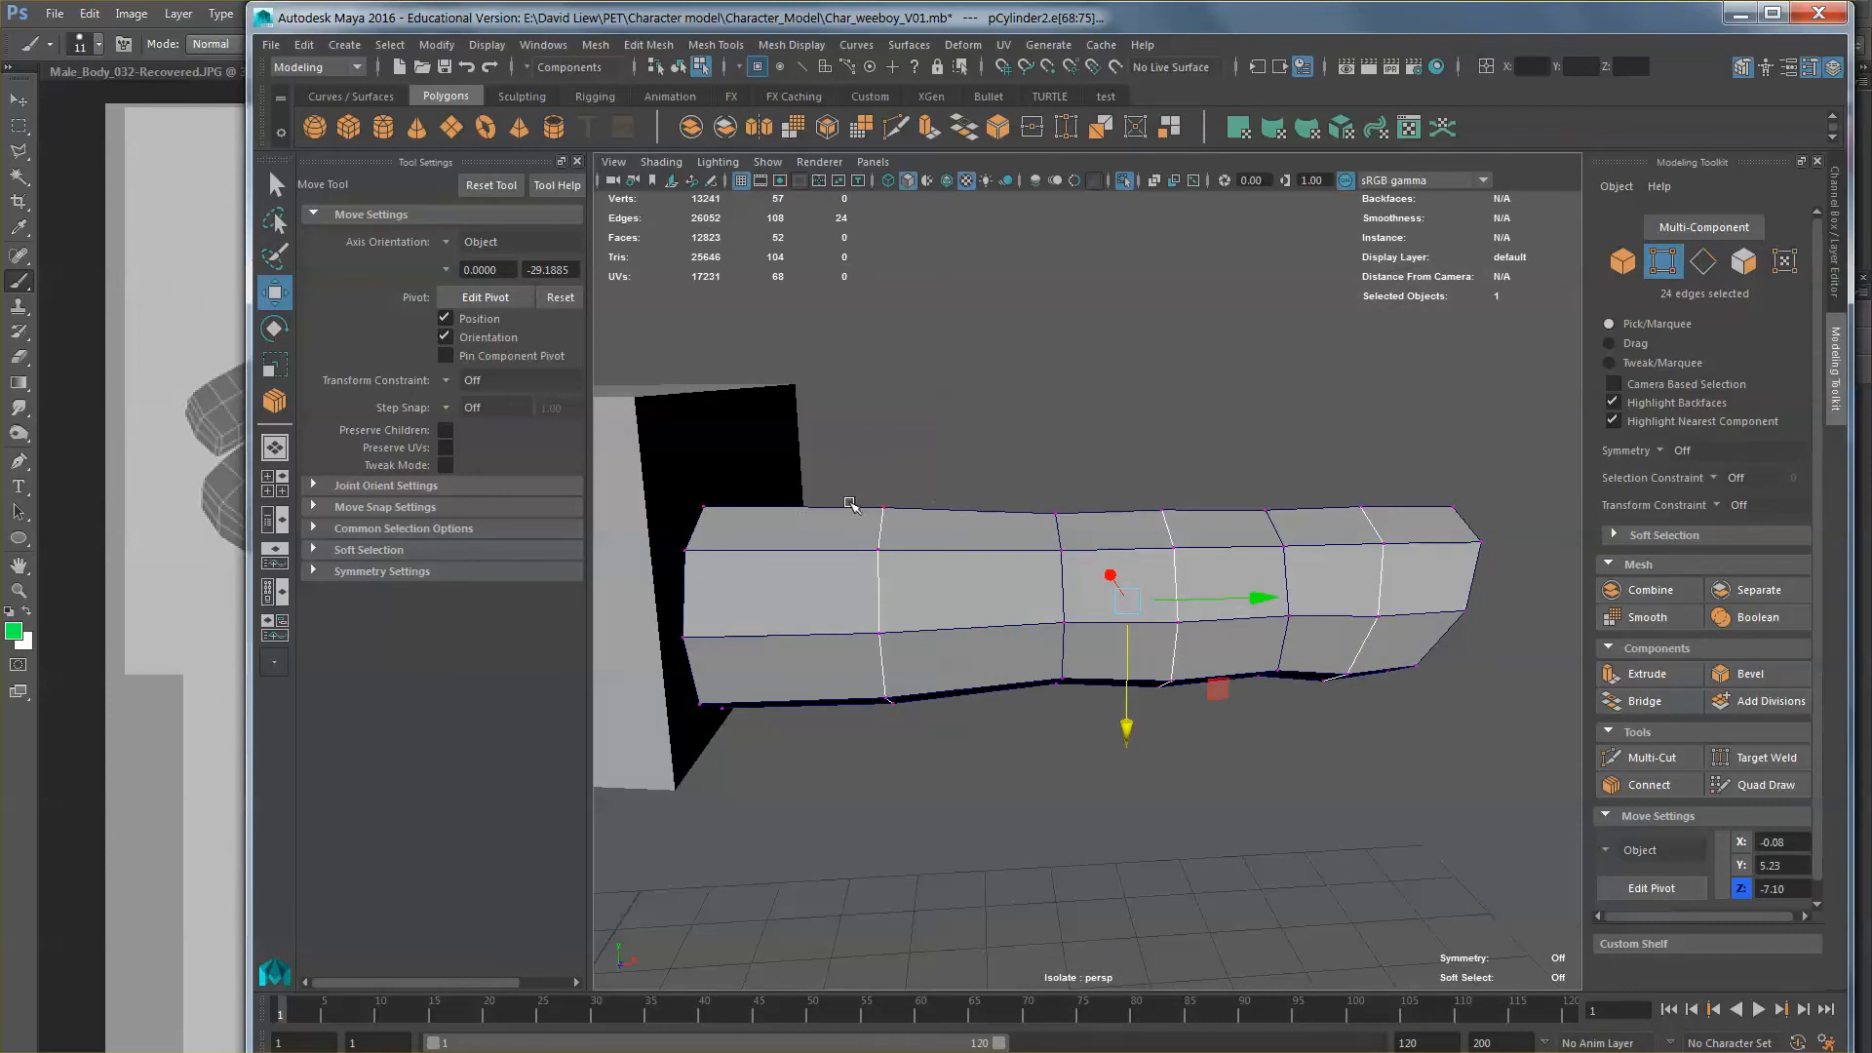
Step: Open handfront.jpg from the Assignment03_character-design folder, study the finger profile across handside.jpg and handtop.jpg, and return to Maya
key("alt+Tab")
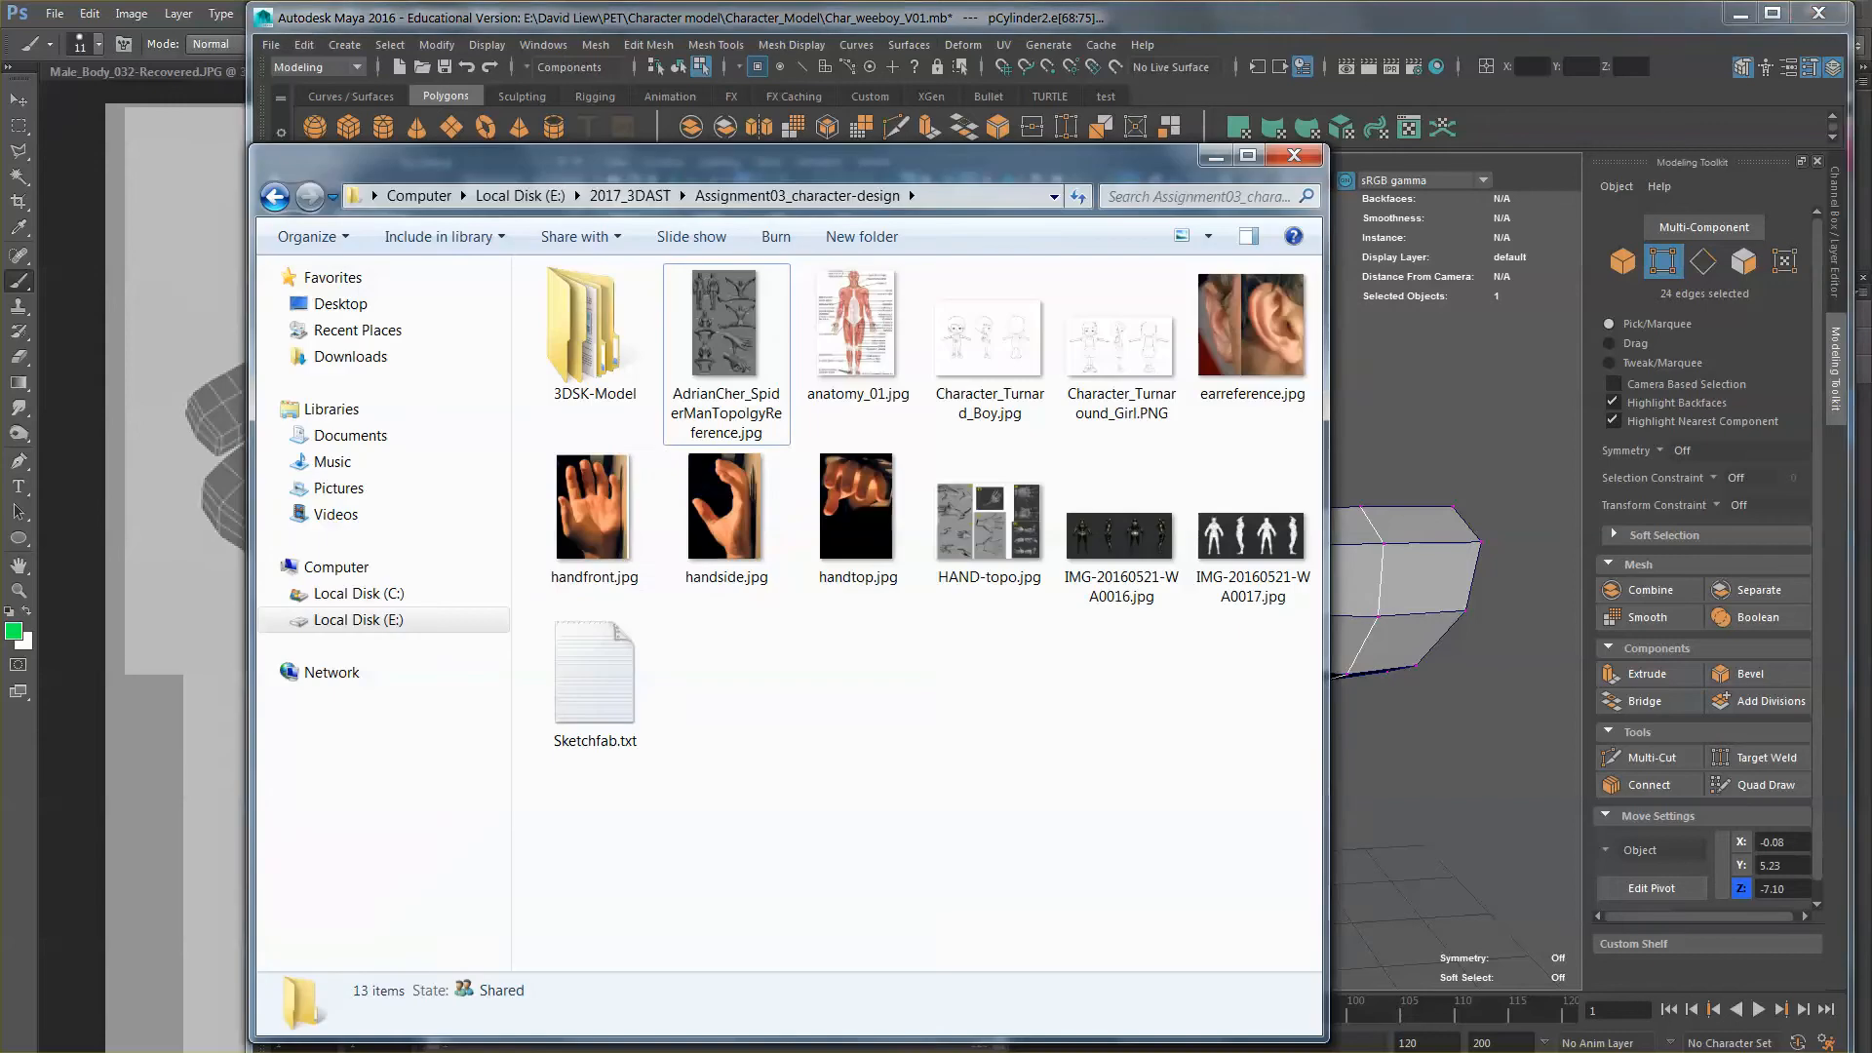
double_click(616, 501)
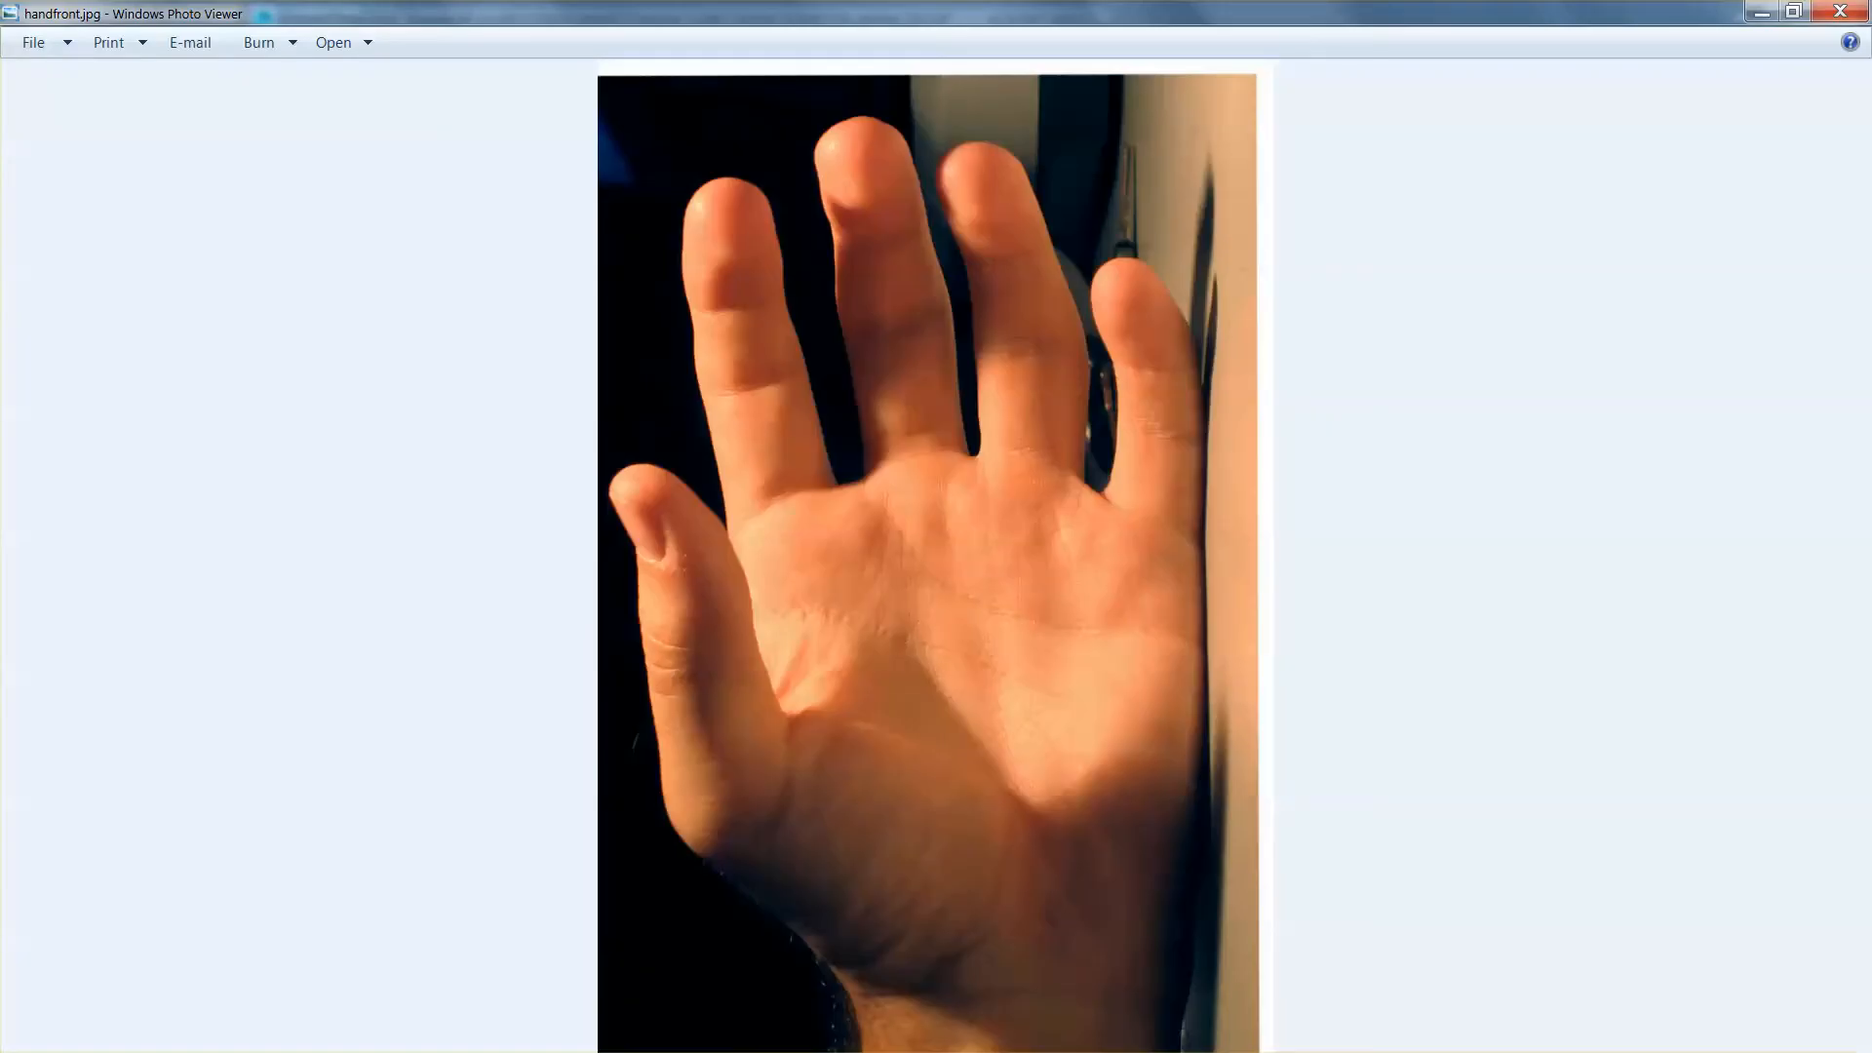
key("Right")
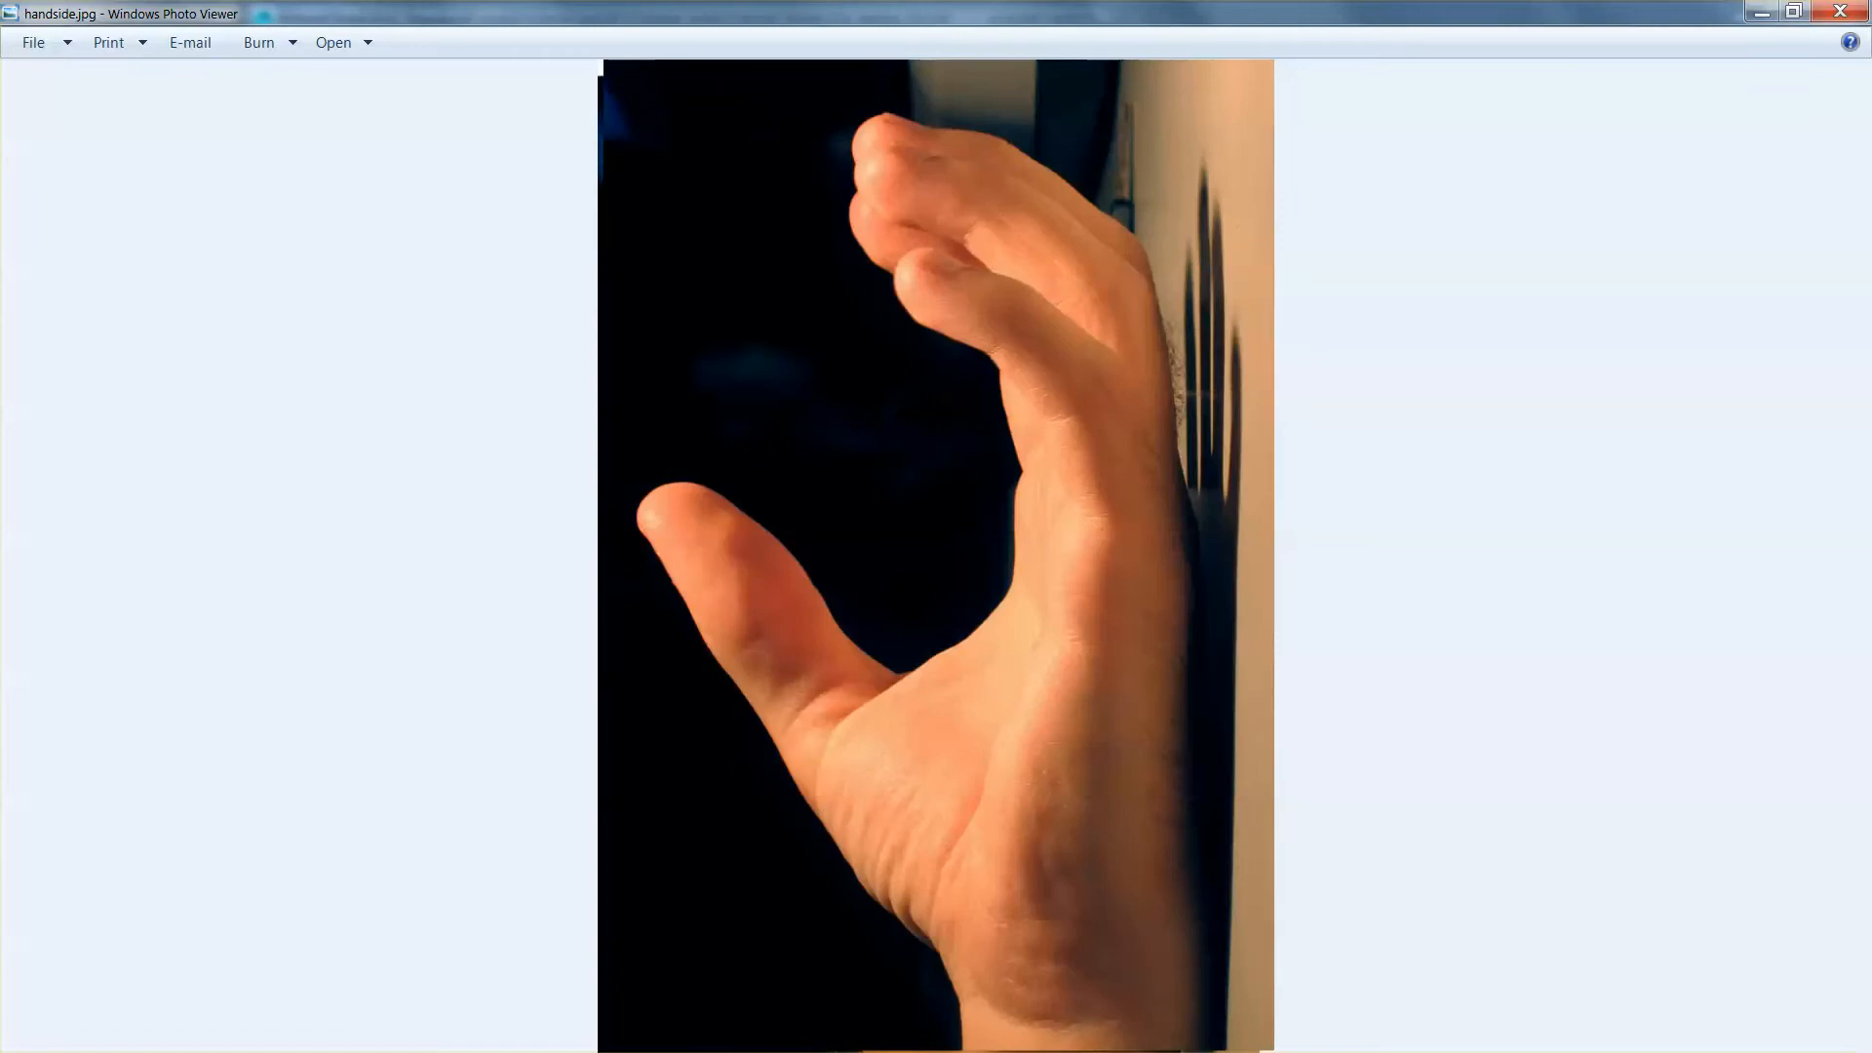
key("Right")
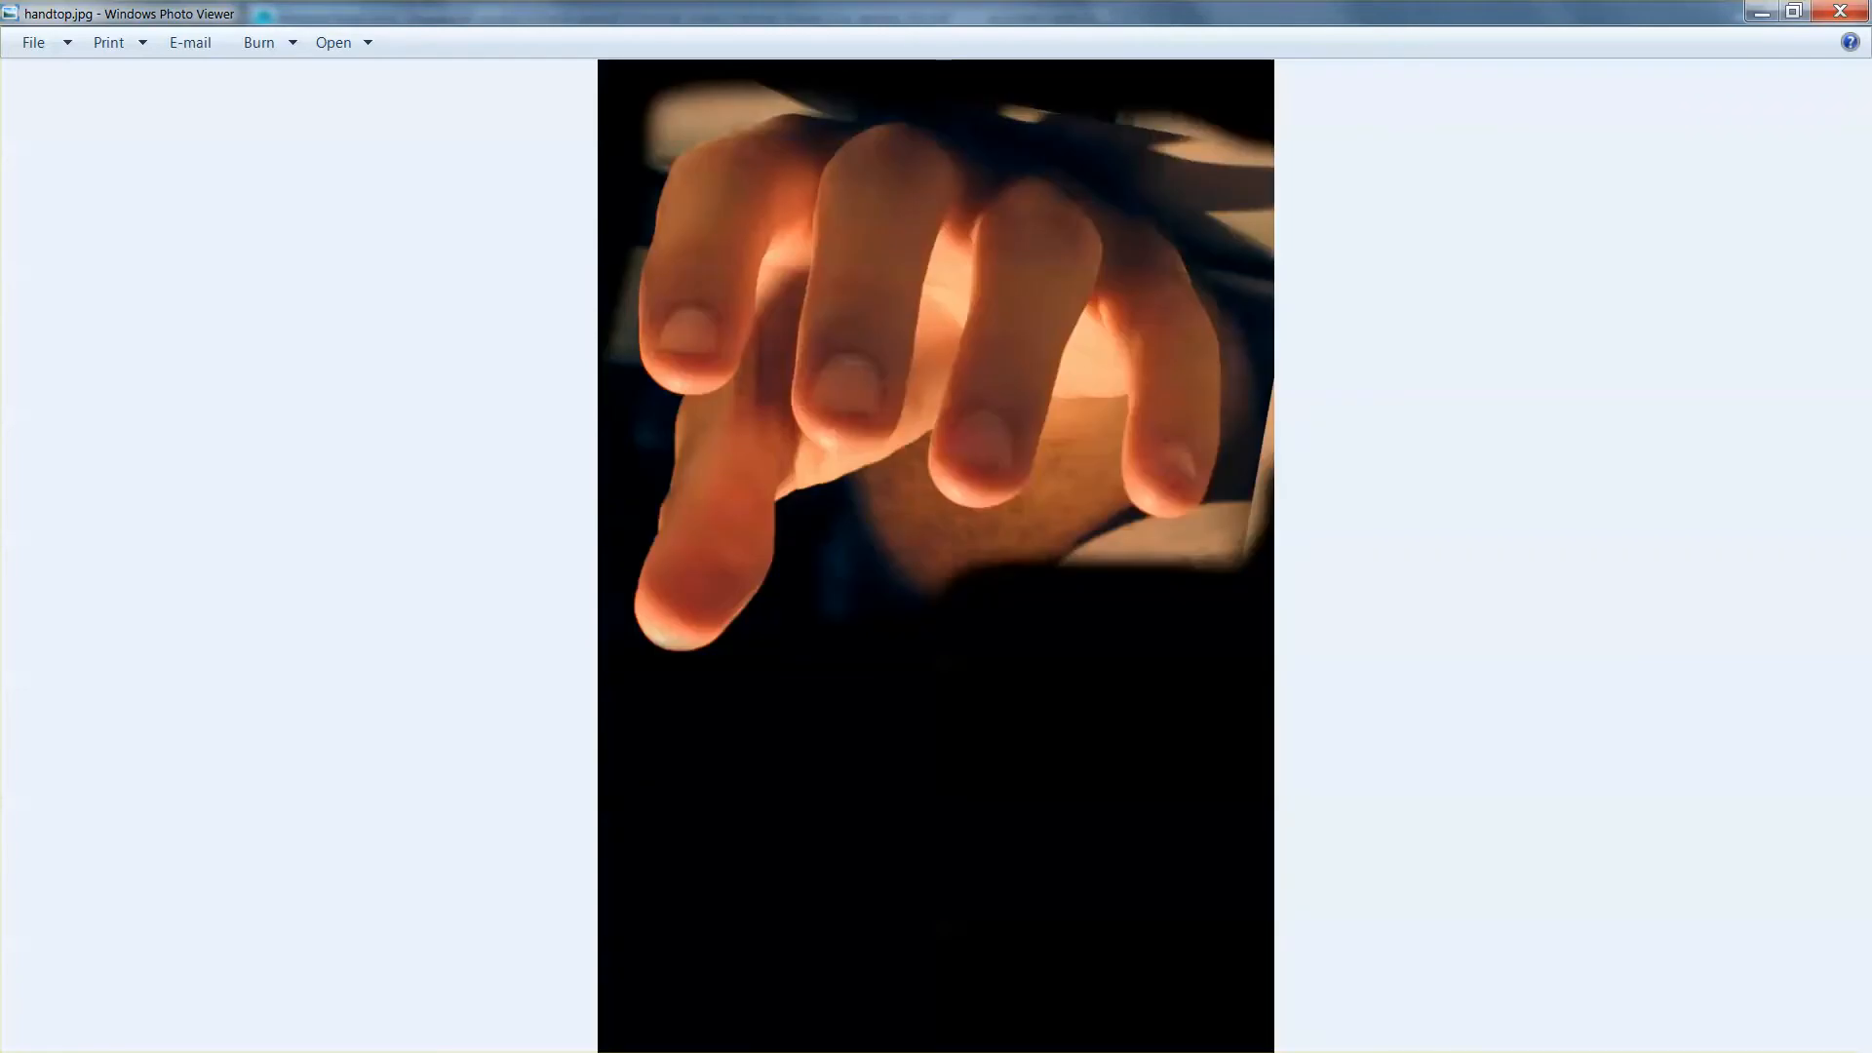
key("Left")
scroll(897, 536, "up", 3)
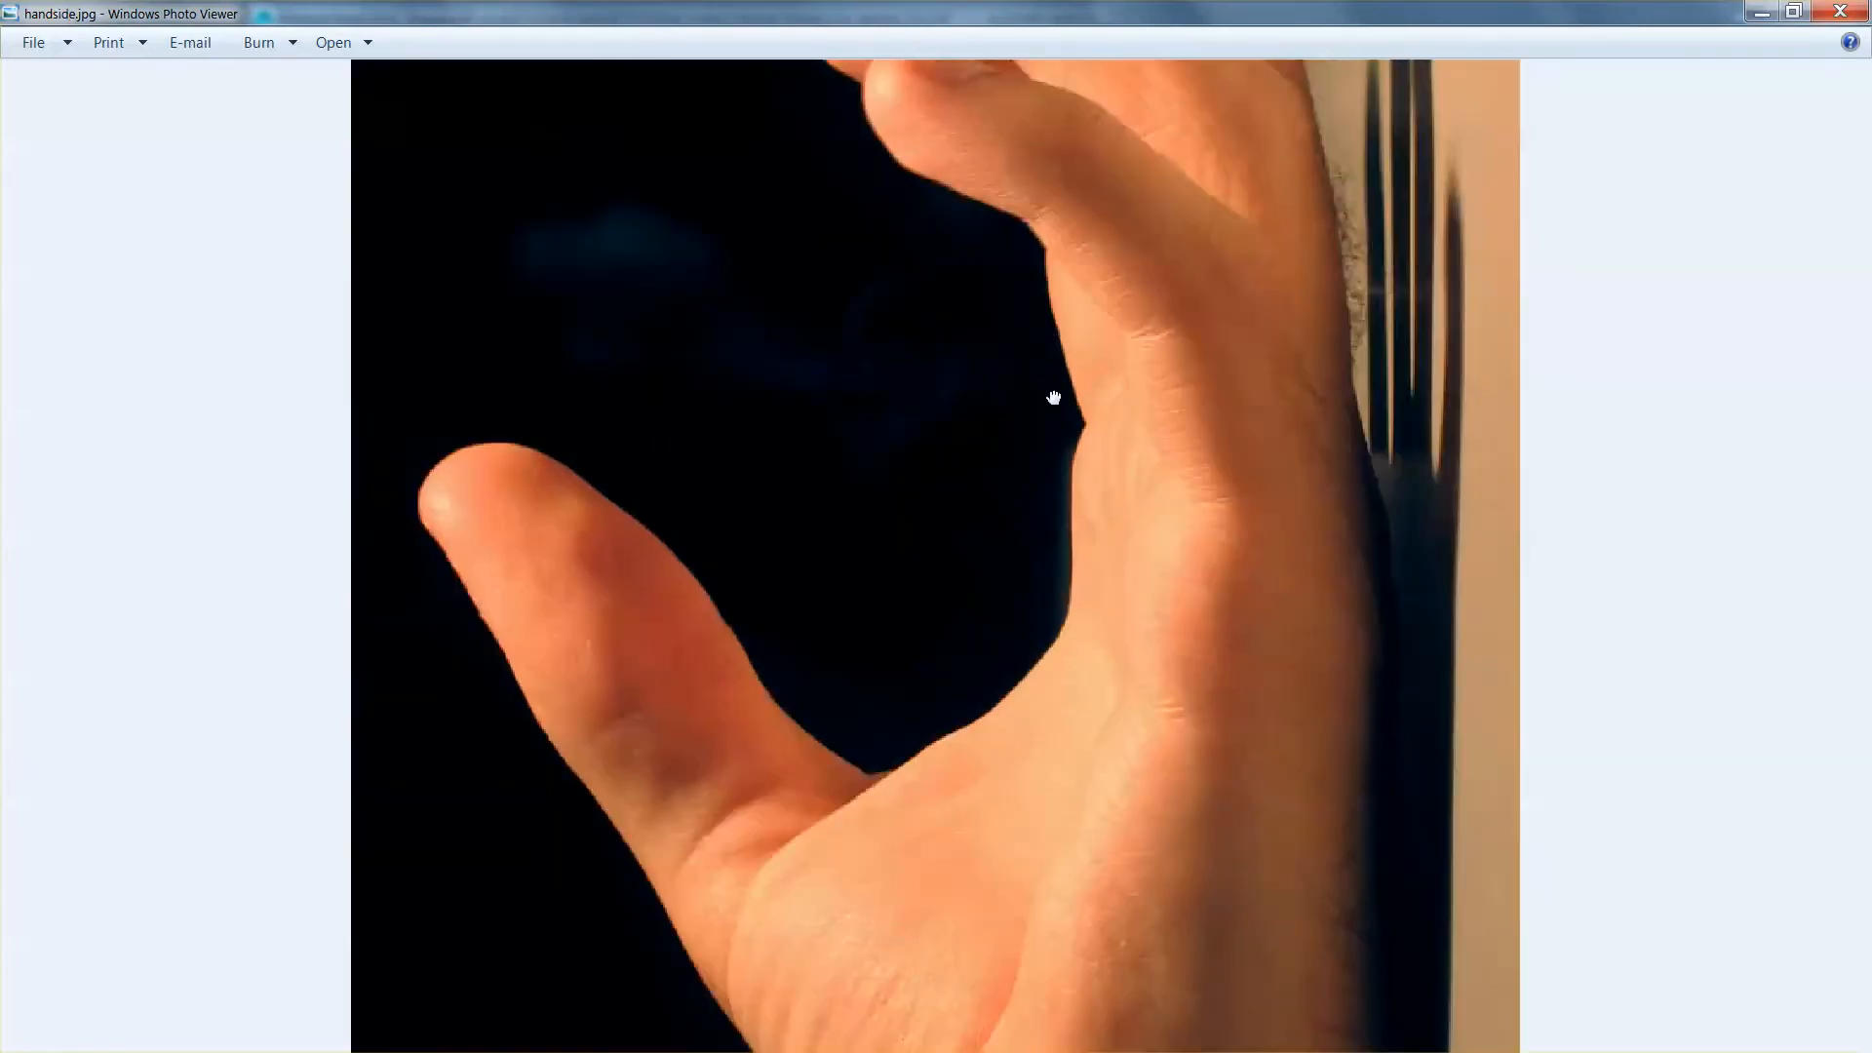
left_click_drag(1053, 396, 854, 748)
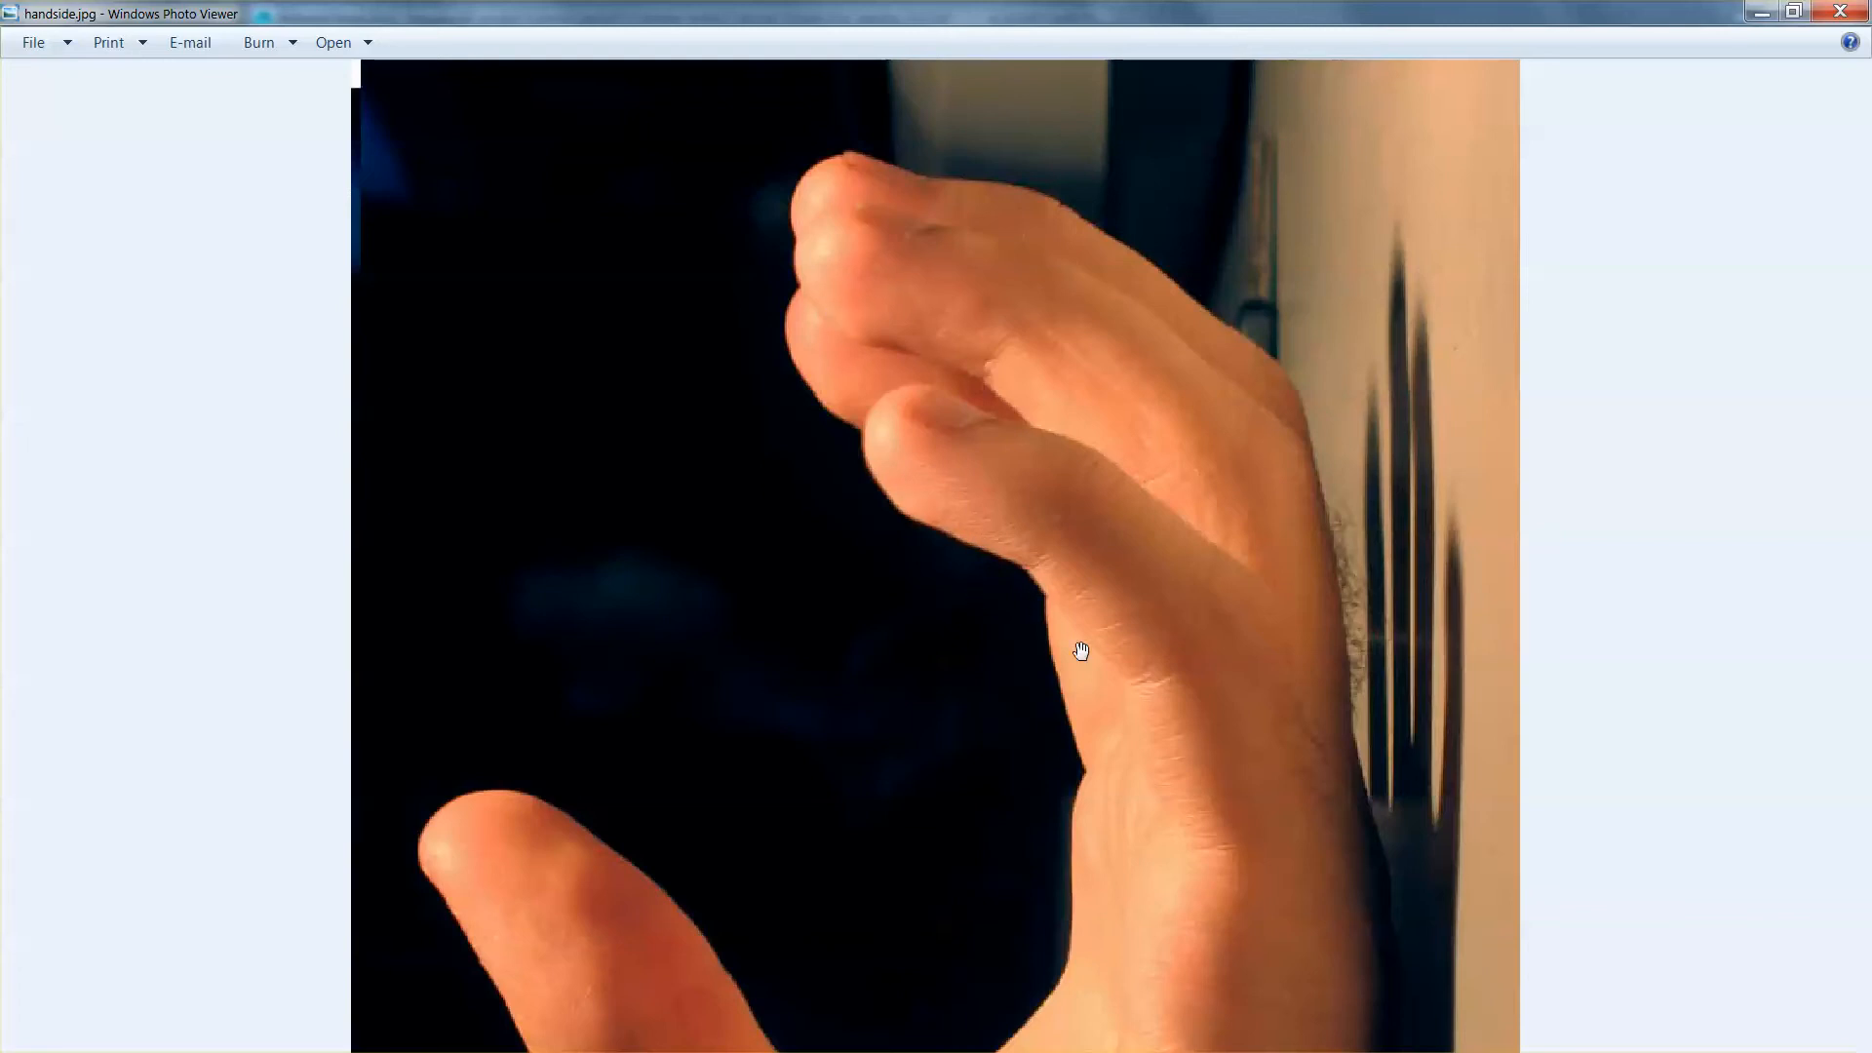
key("alt+Tab")
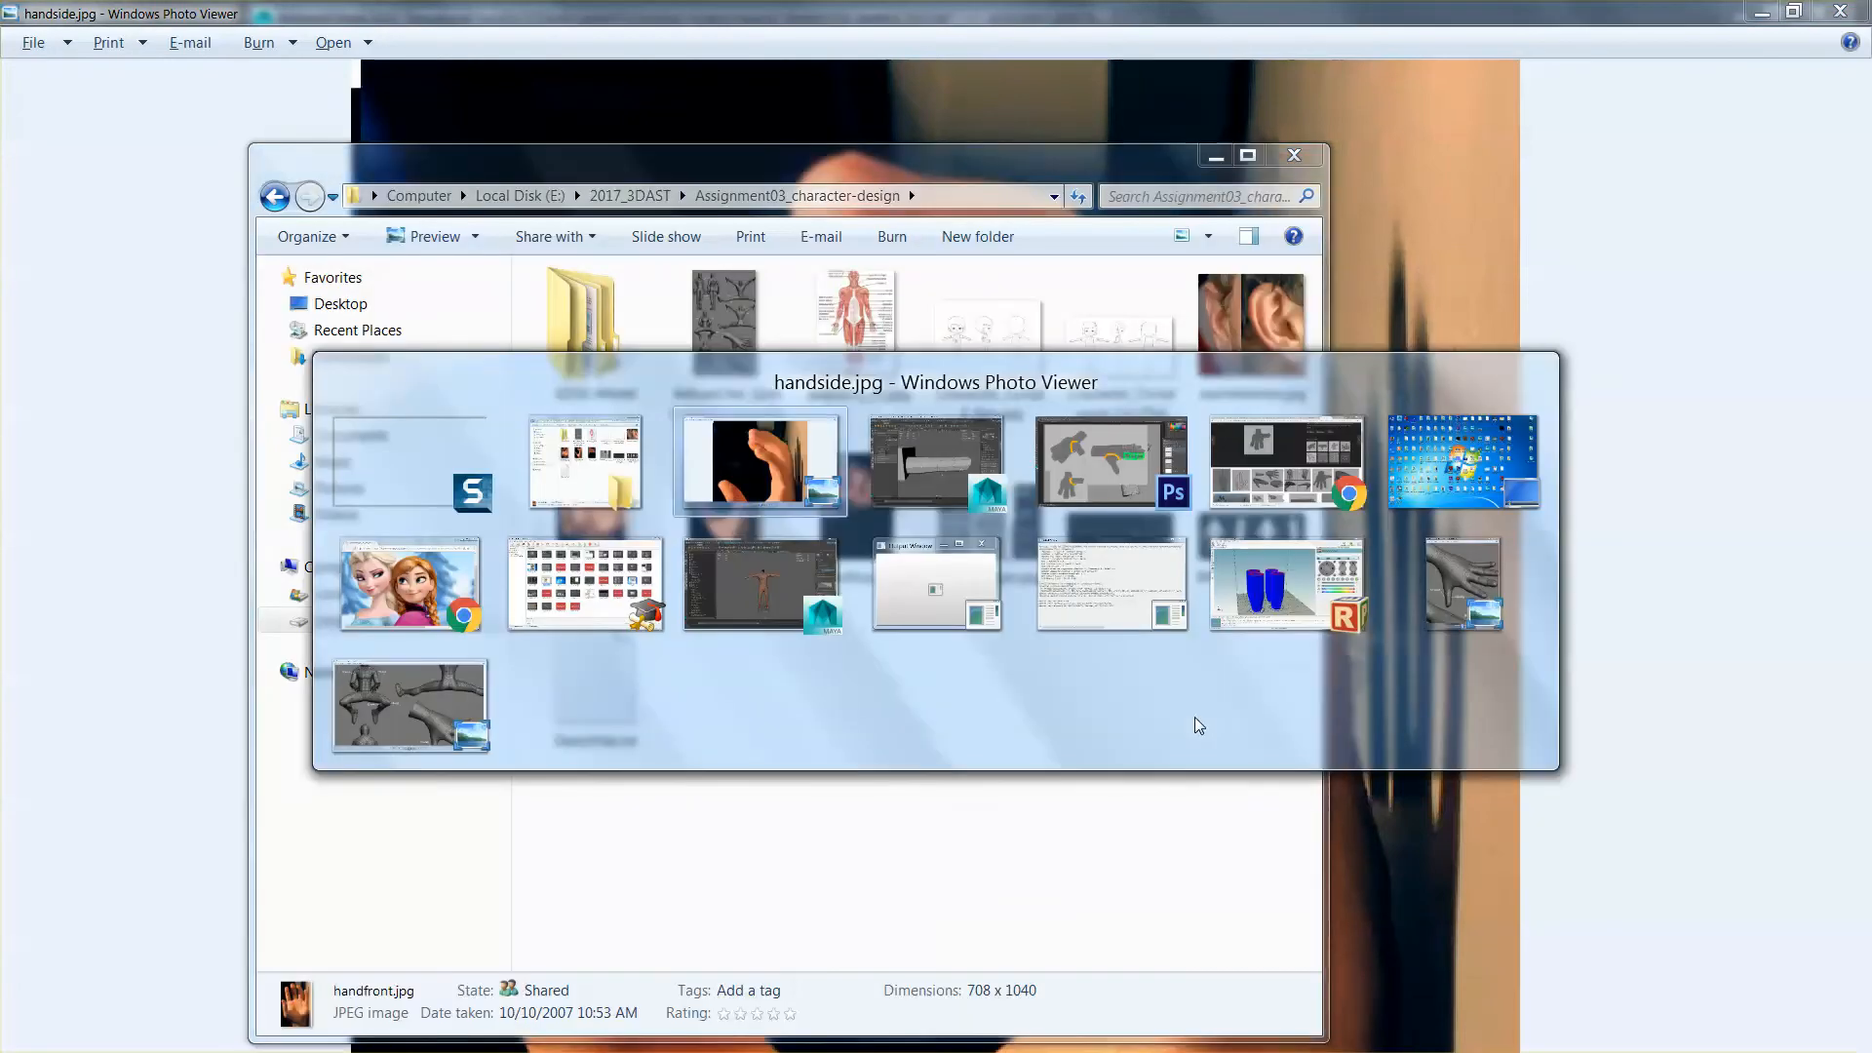
key("alt+Tab")
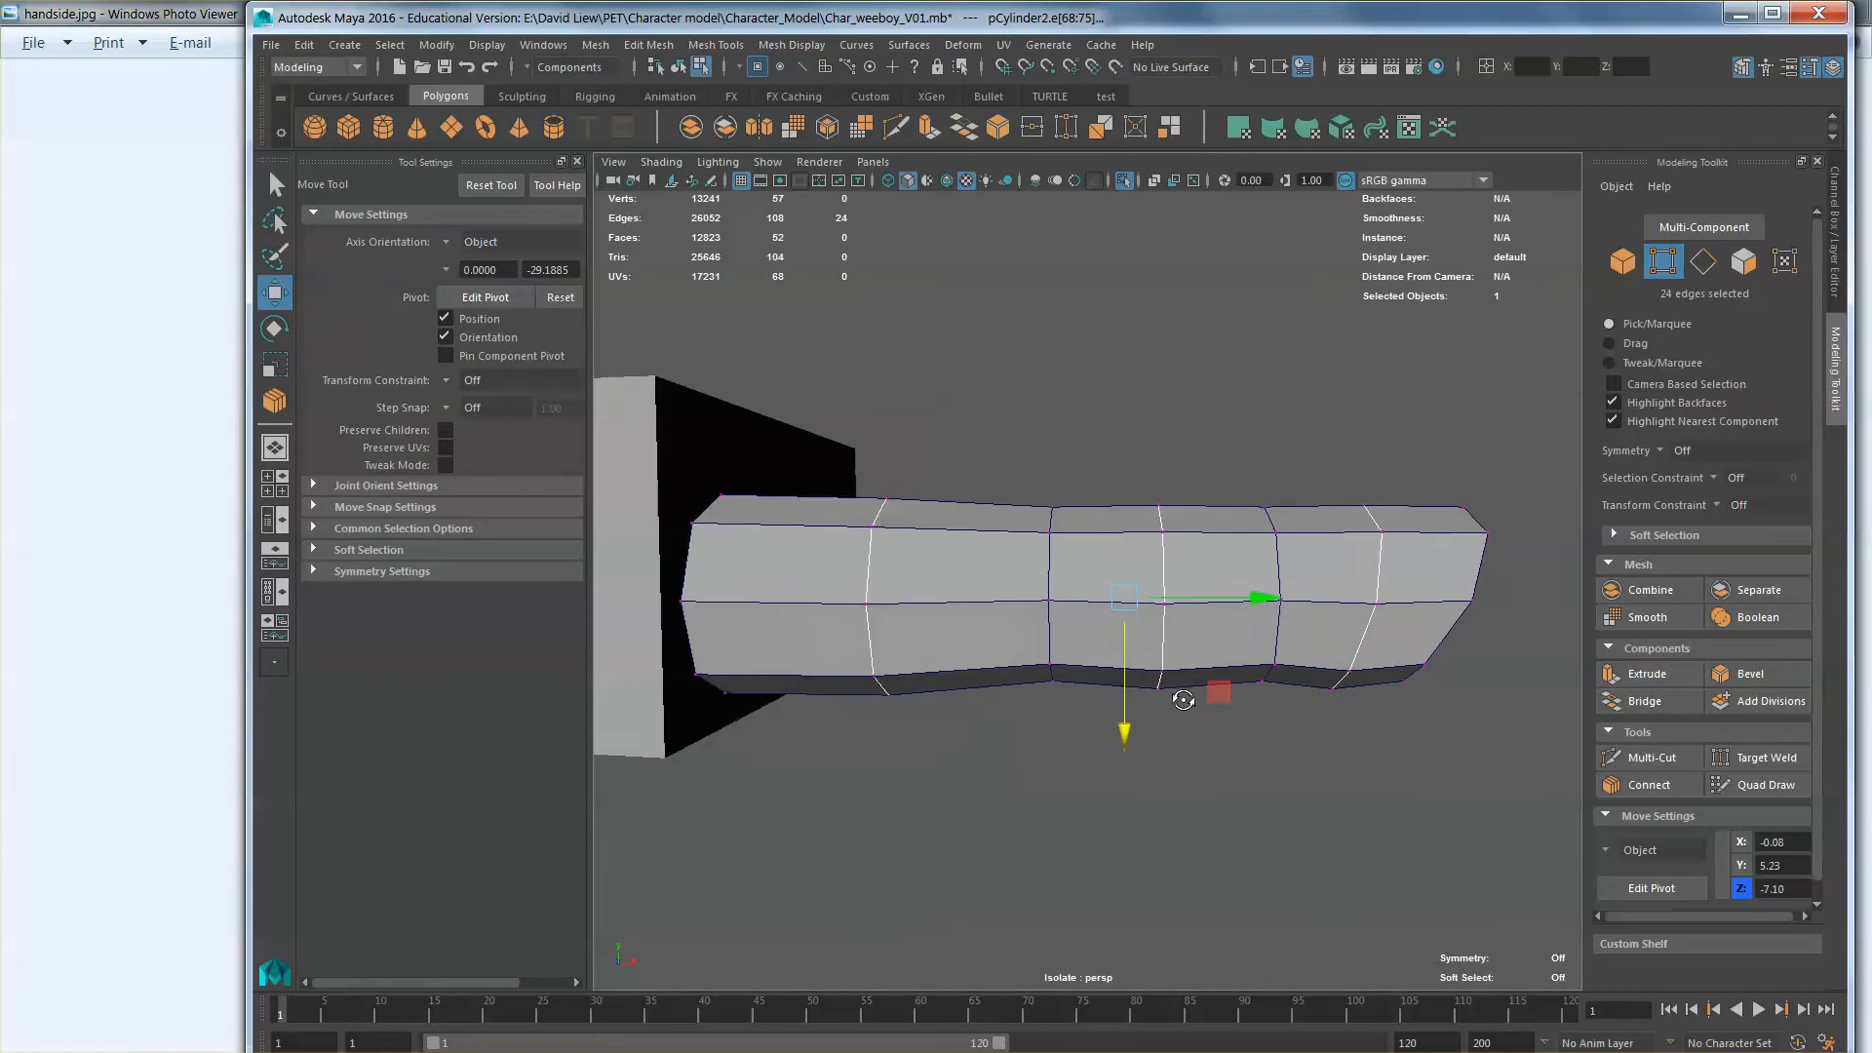
Step: Fine-tune the depth scale and height of the three mid-segment edge loops to match the finger's side profile
left_click_drag(1185, 702, 1137, 683, "alt")
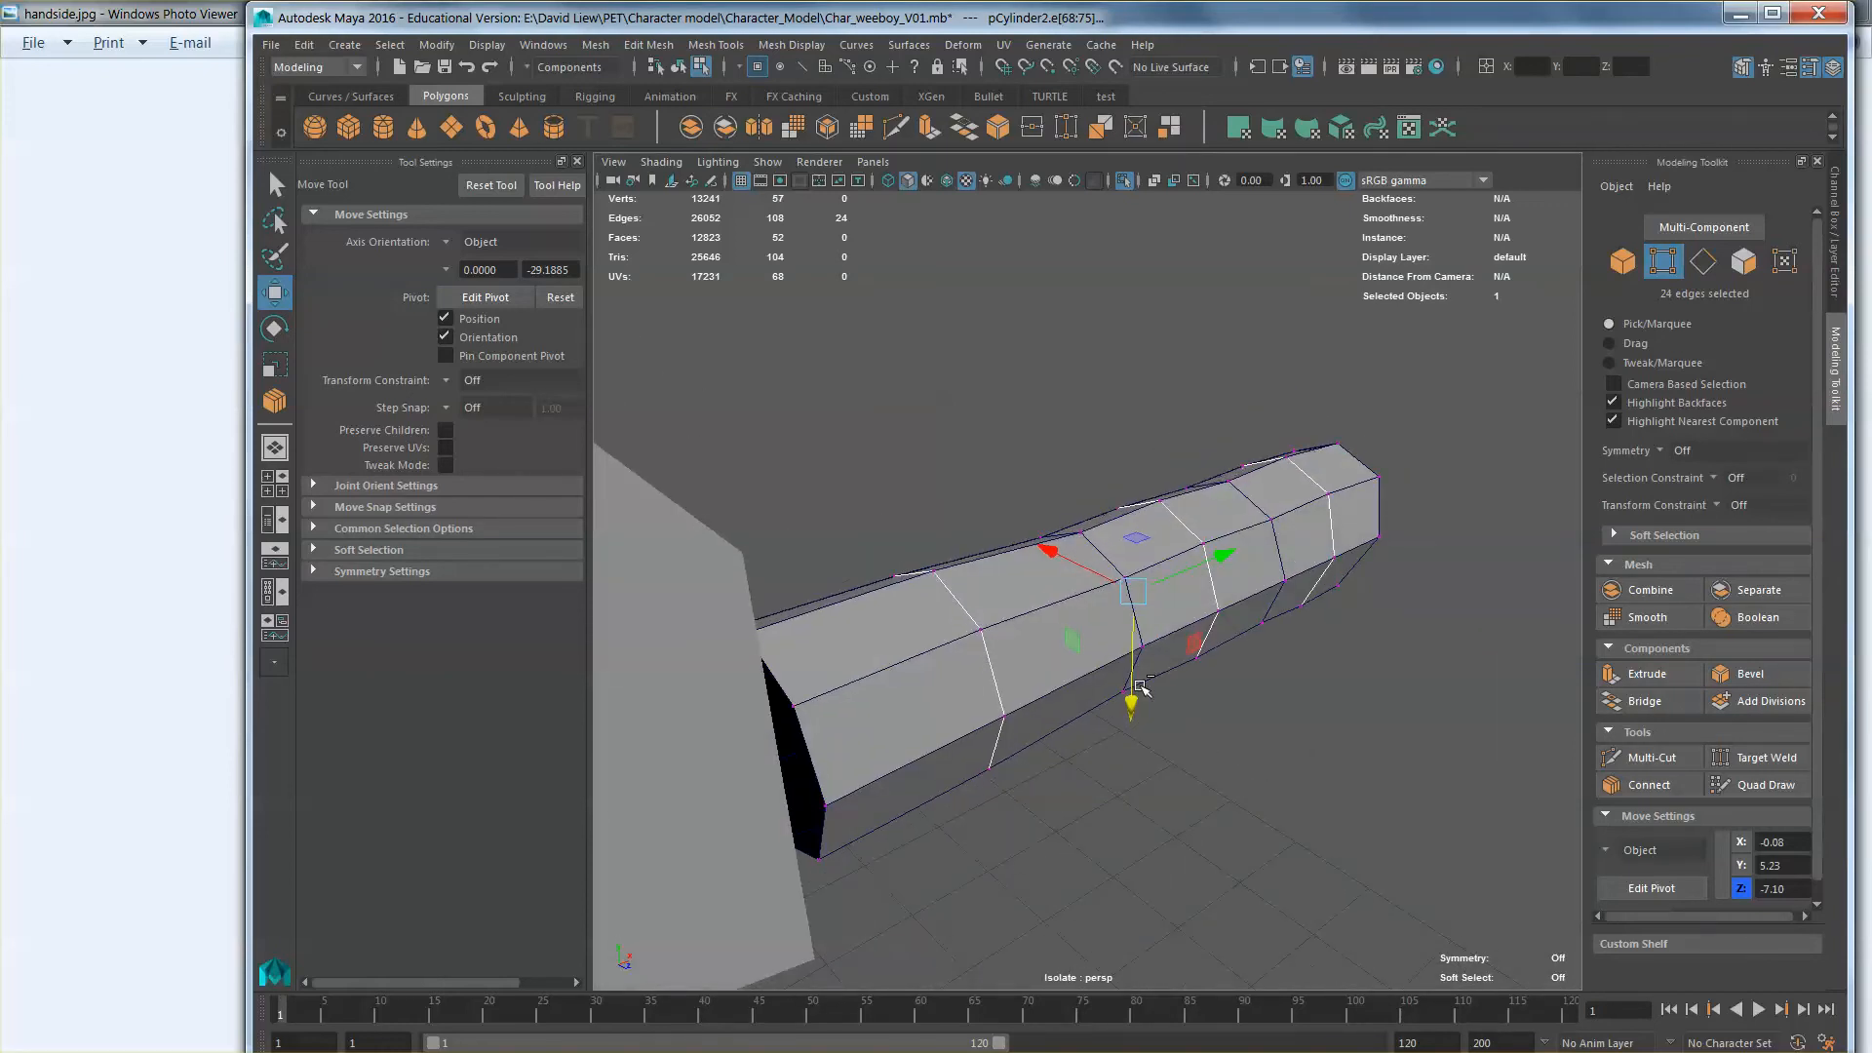
key("r")
left_click_drag(1066, 664, 1124, 728, "alt")
left_click(1131, 694)
key("w")
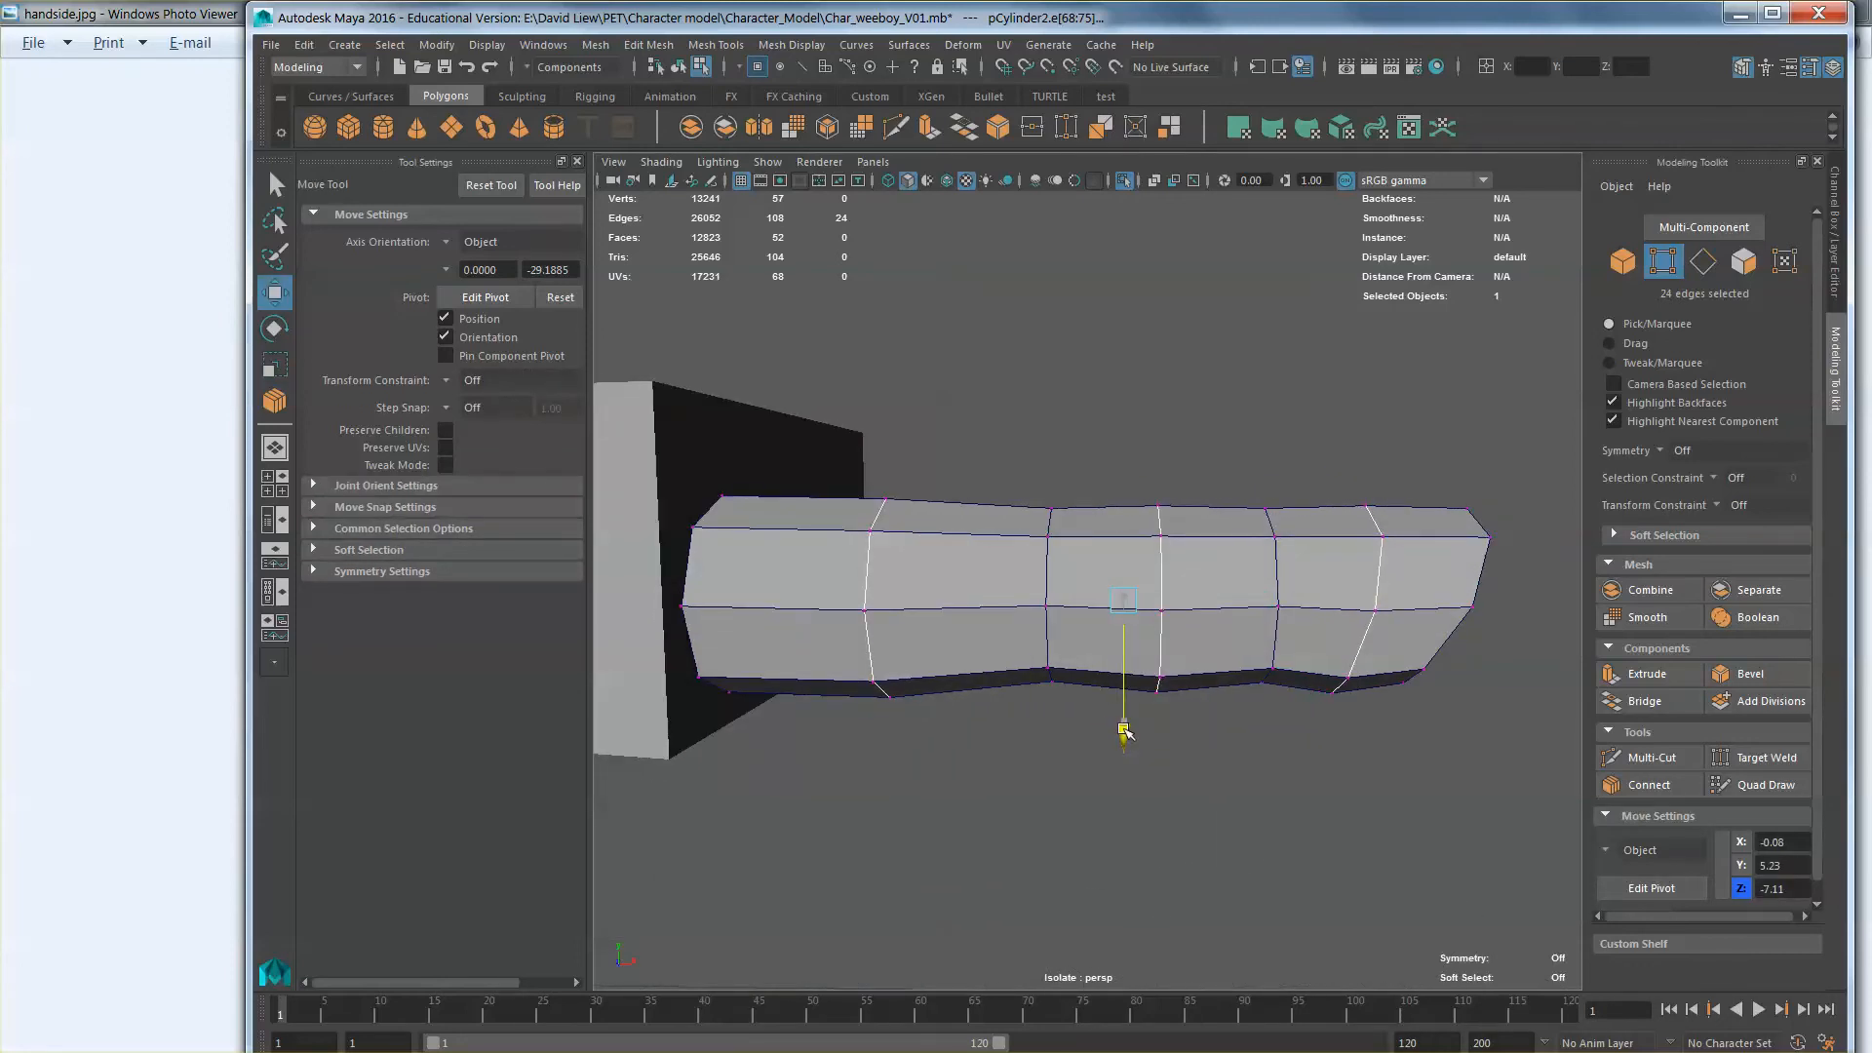
Step: Bevel the edge loops at the finger's two joints with 2 segments
left_click_drag(1074, 577, 1077, 654, "alt")
right_click_drag(1071, 655, 1056, 542)
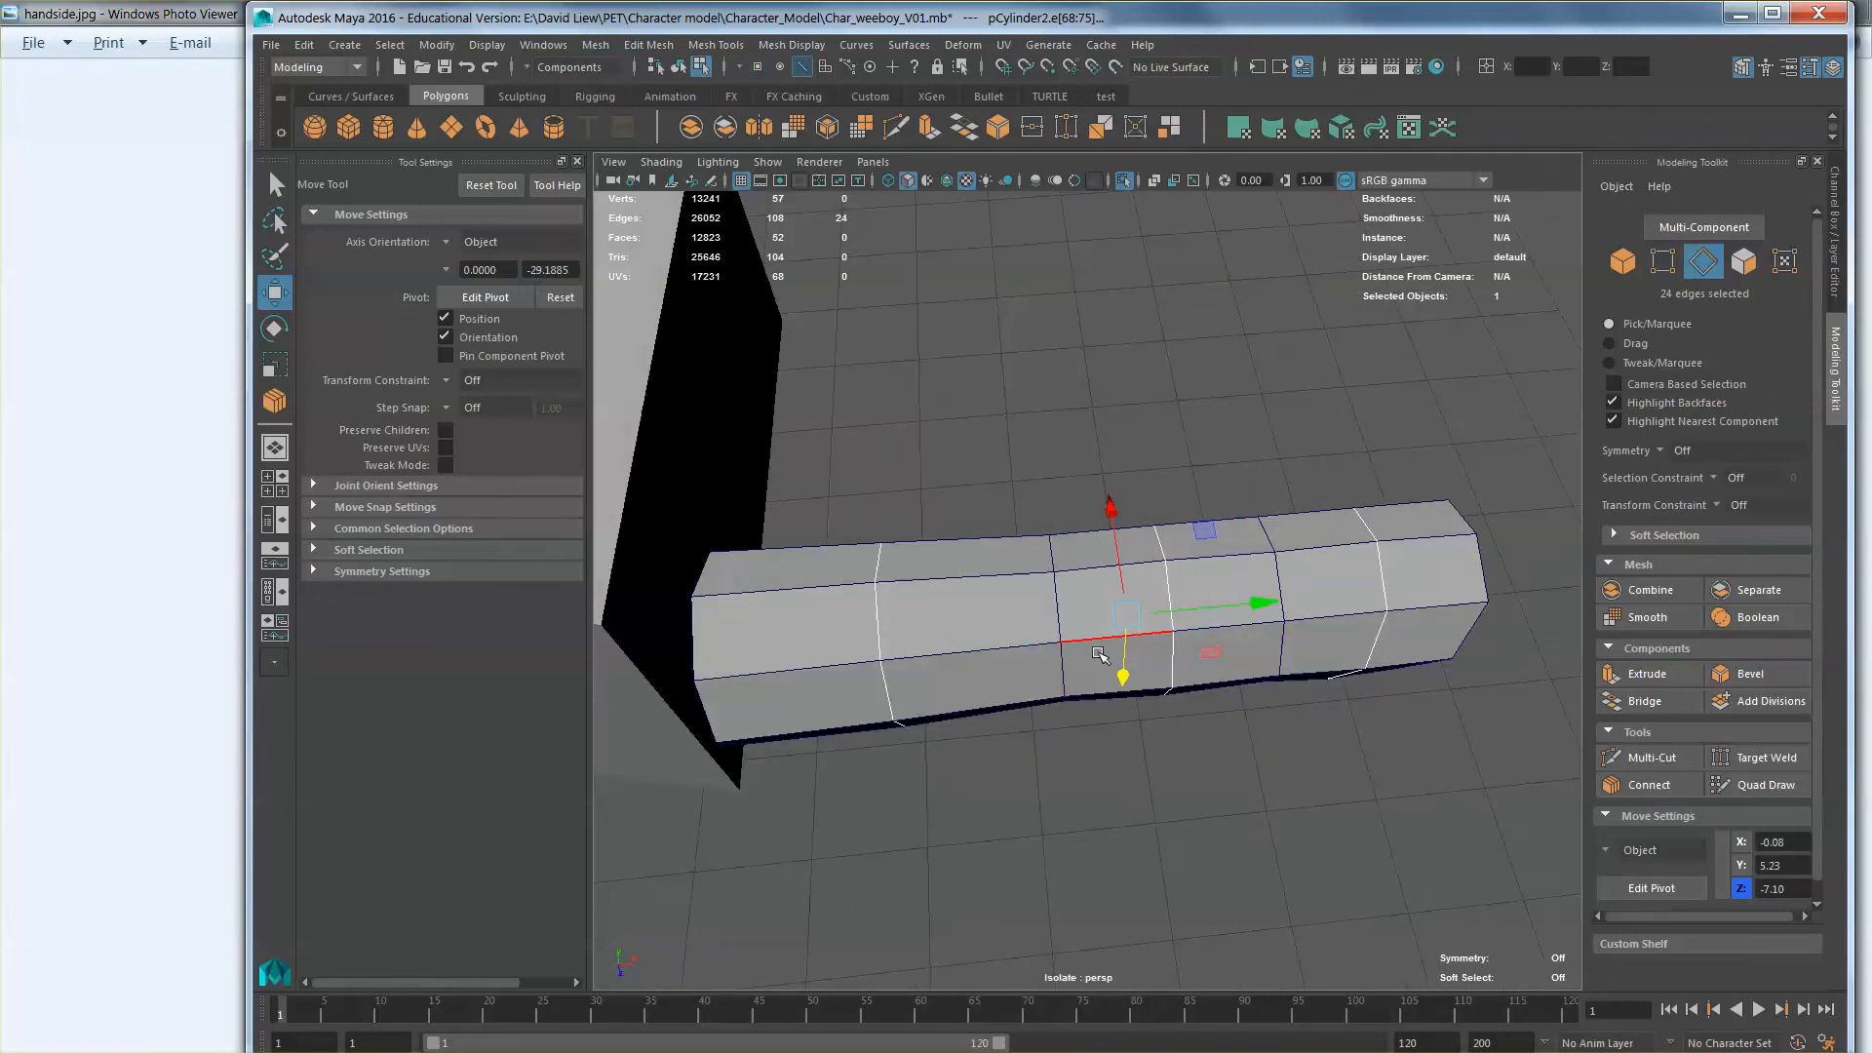
double_click(1065, 661)
left_click_drag(1071, 671, 1084, 638, "alt")
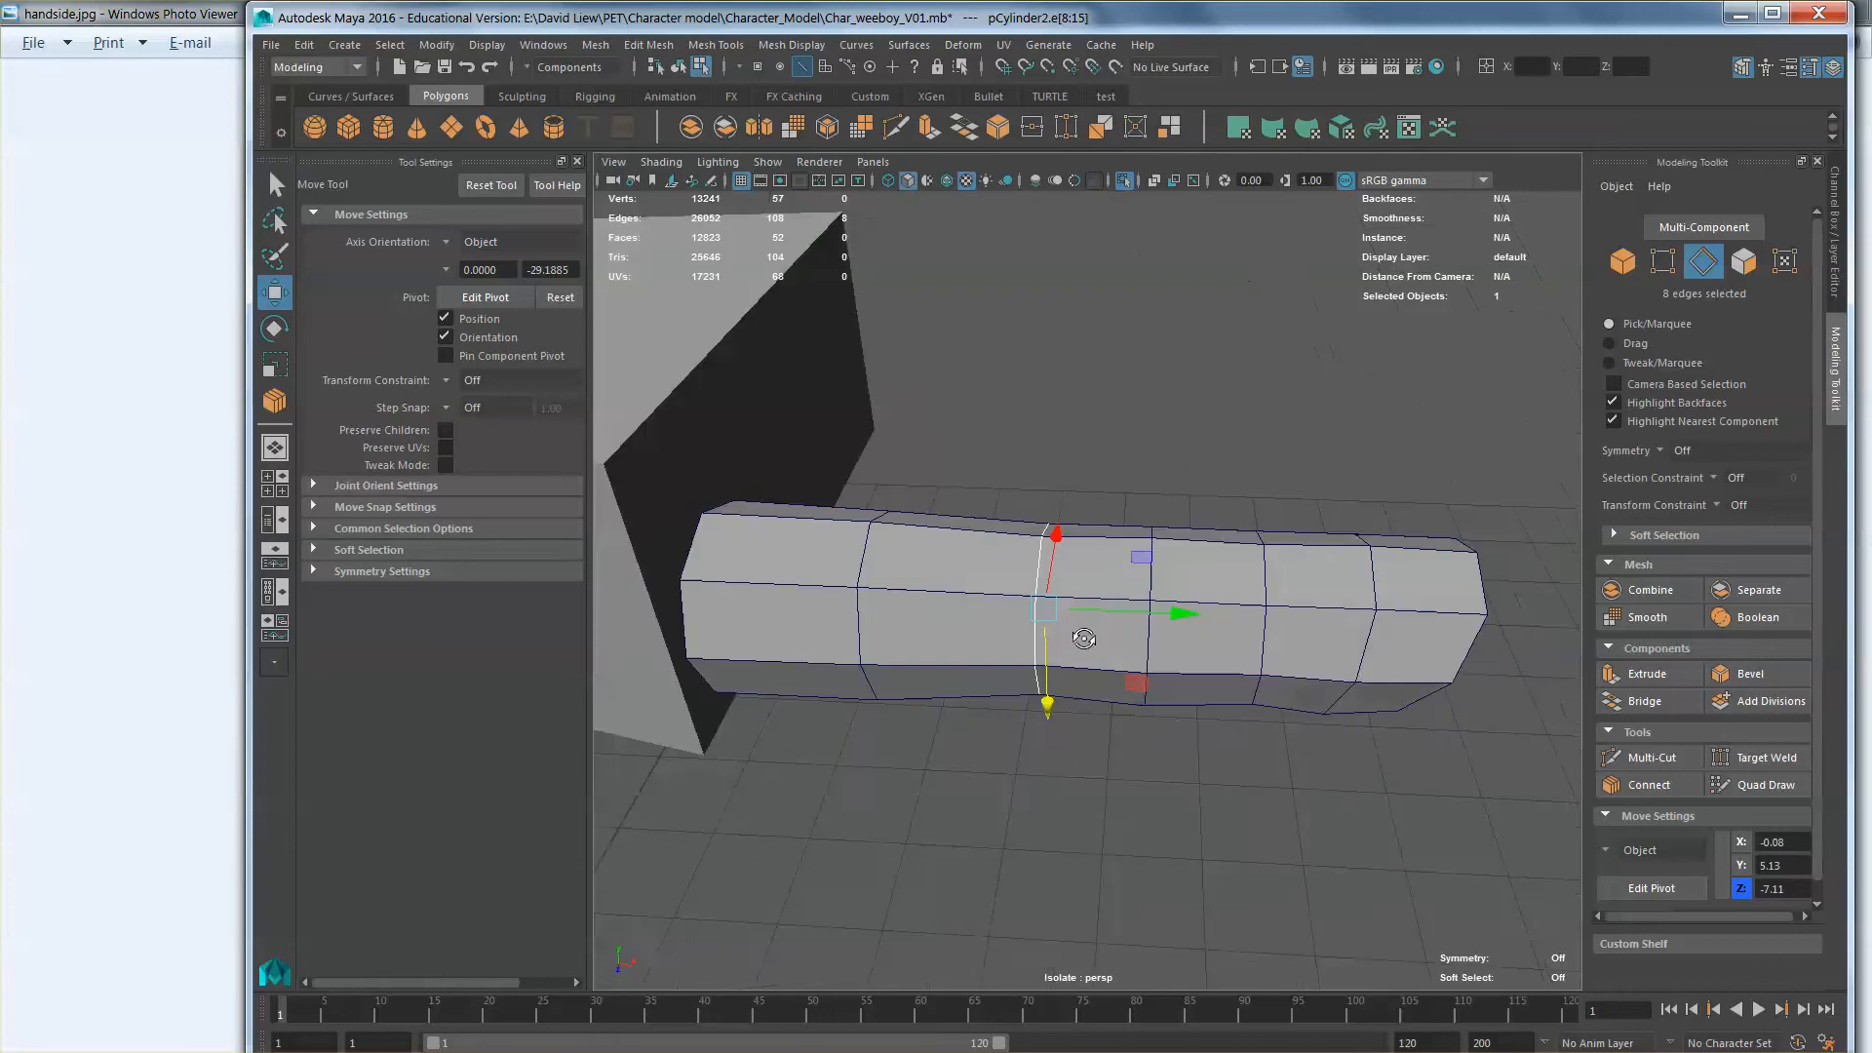
double_click(1258, 639, "shift")
left_click_drag(1257, 639, 1178, 717, "alt")
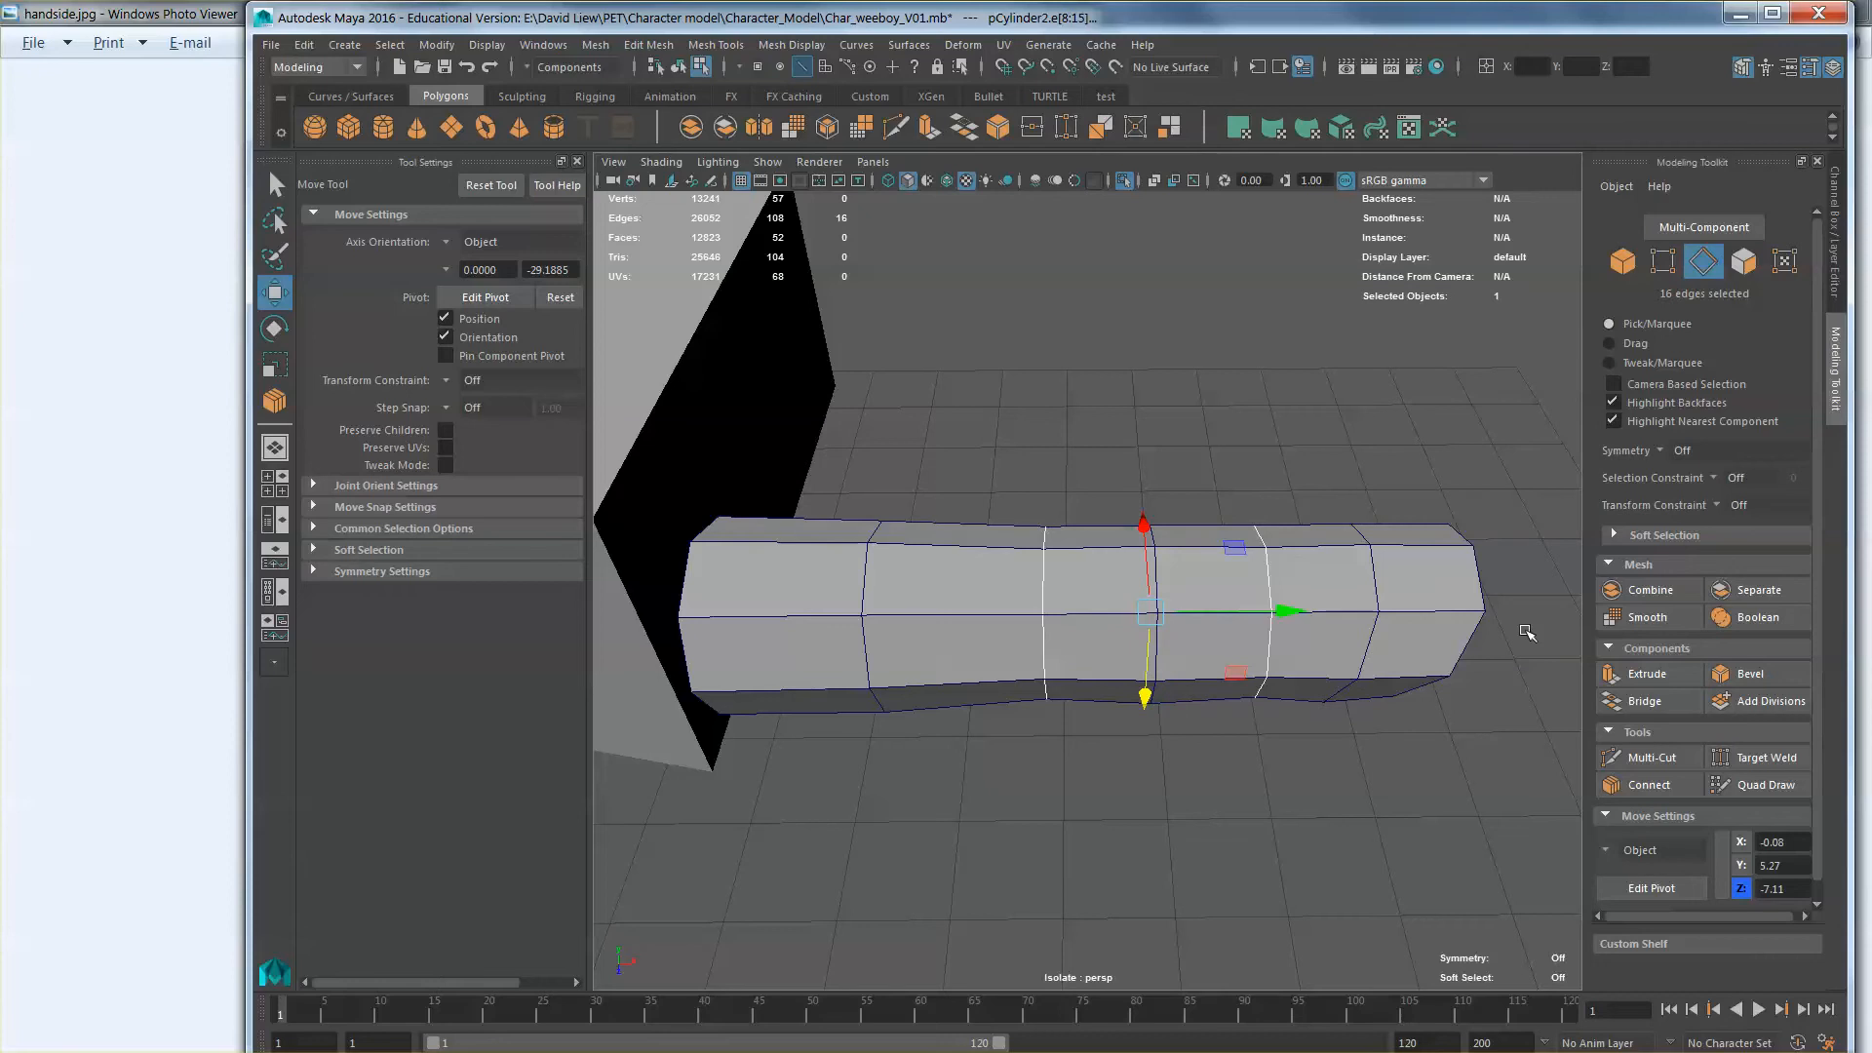
left_click(1750, 675)
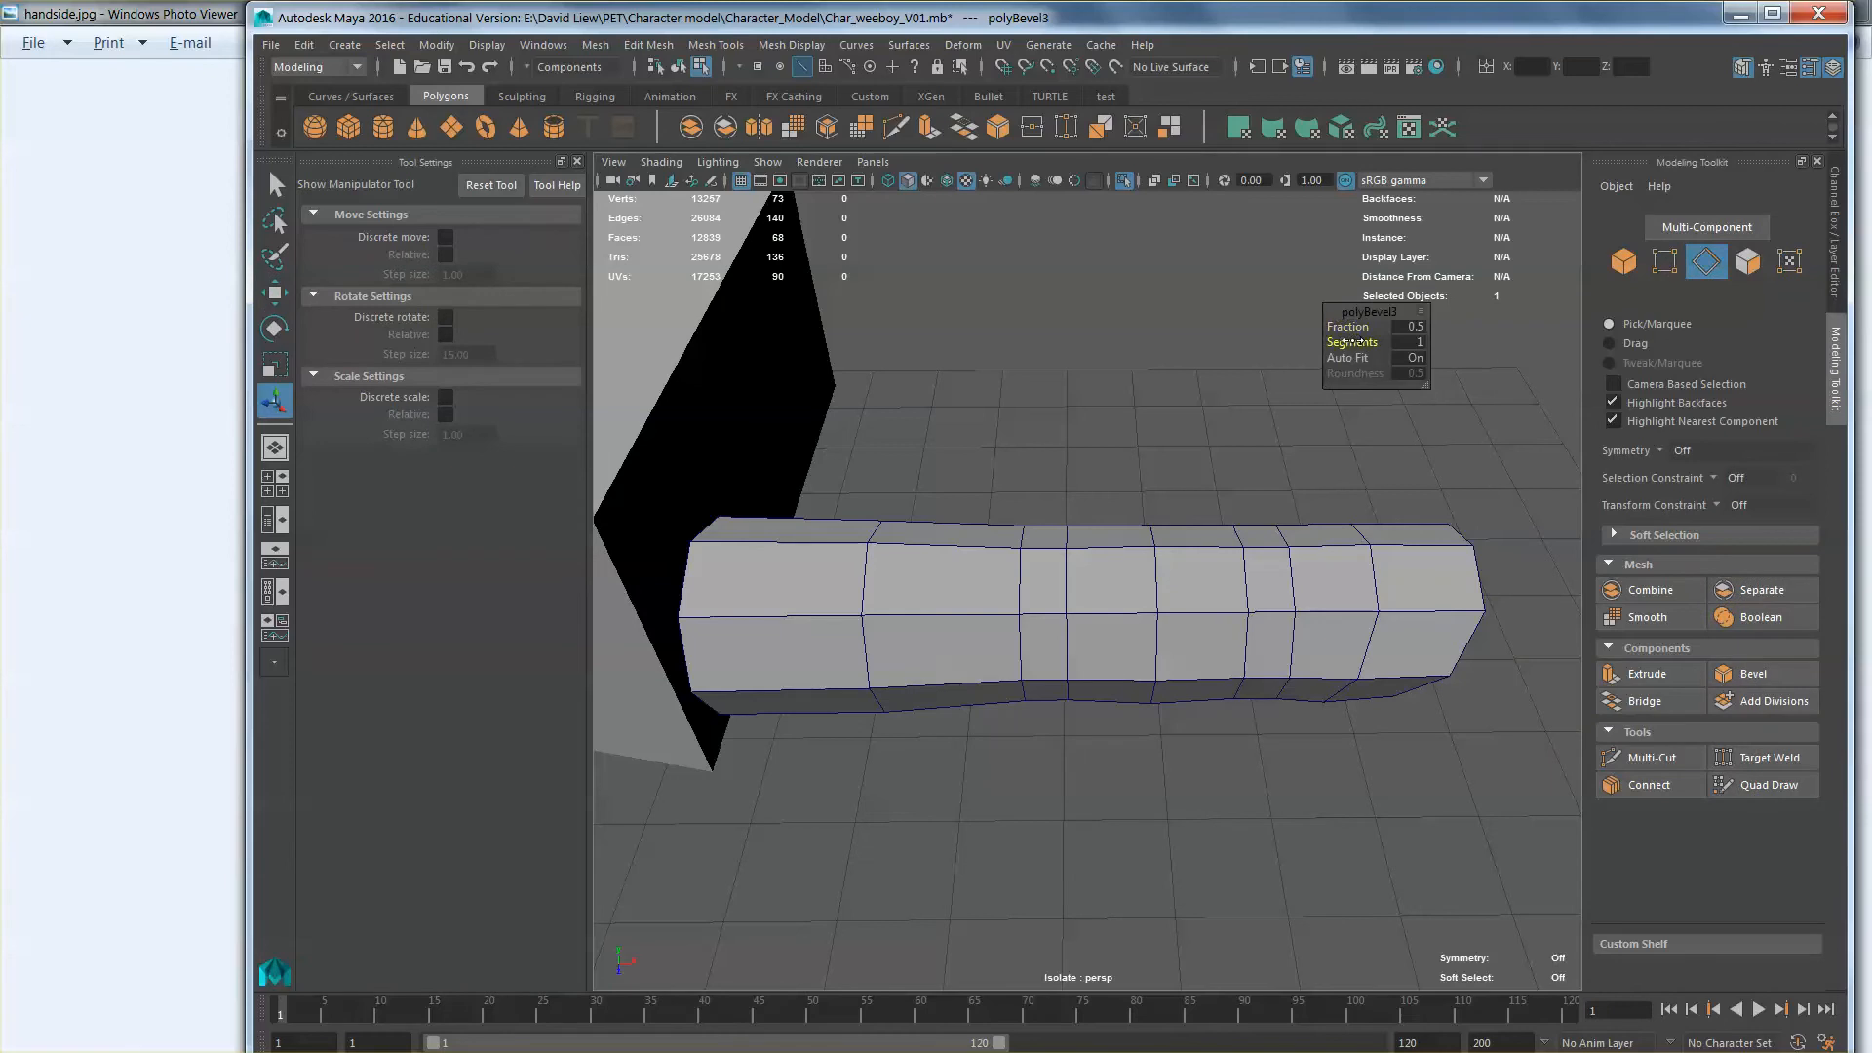
left_click_drag(1354, 341, 1363, 343)
middle_click_drag(1207, 542, 1124, 589, "alt")
right_click_drag(1124, 589, 1168, 608, "alt")
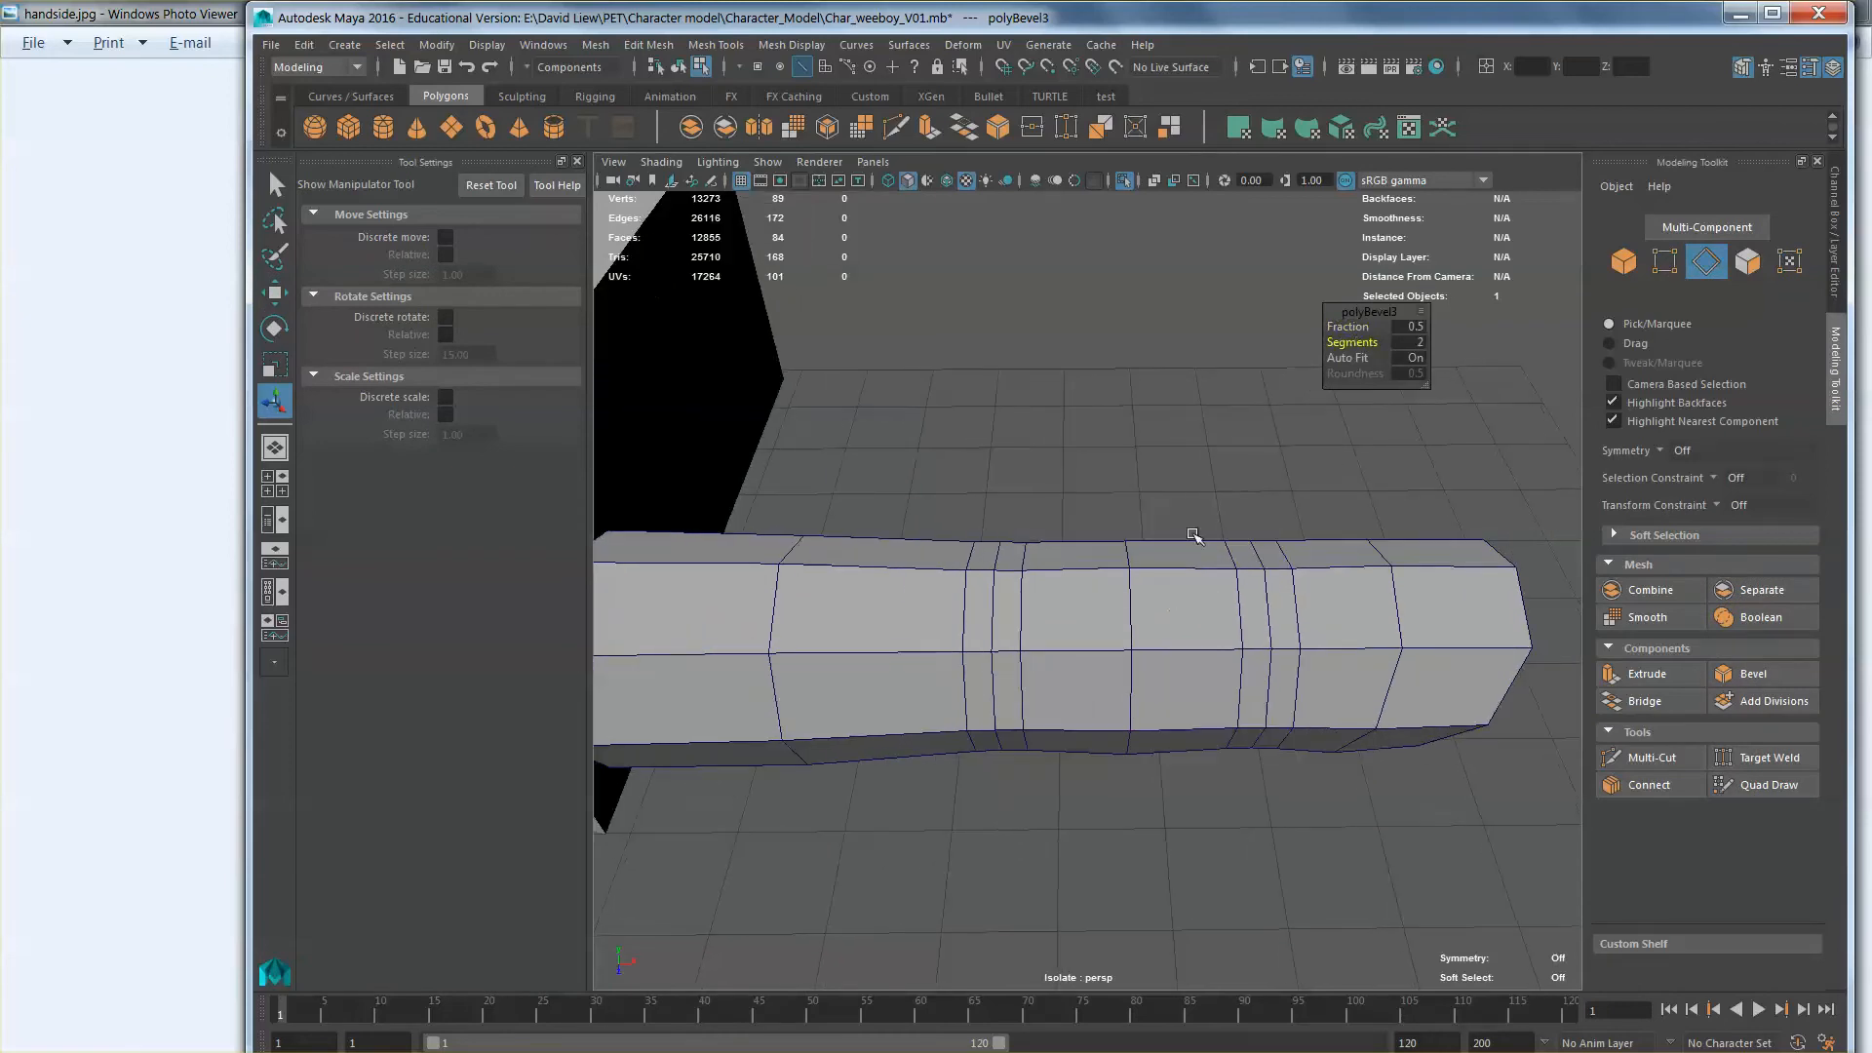
Step: Widen the joint bevels by setting their fraction to 0.8
right_click_drag(1194, 535, 1203, 527, "alt")
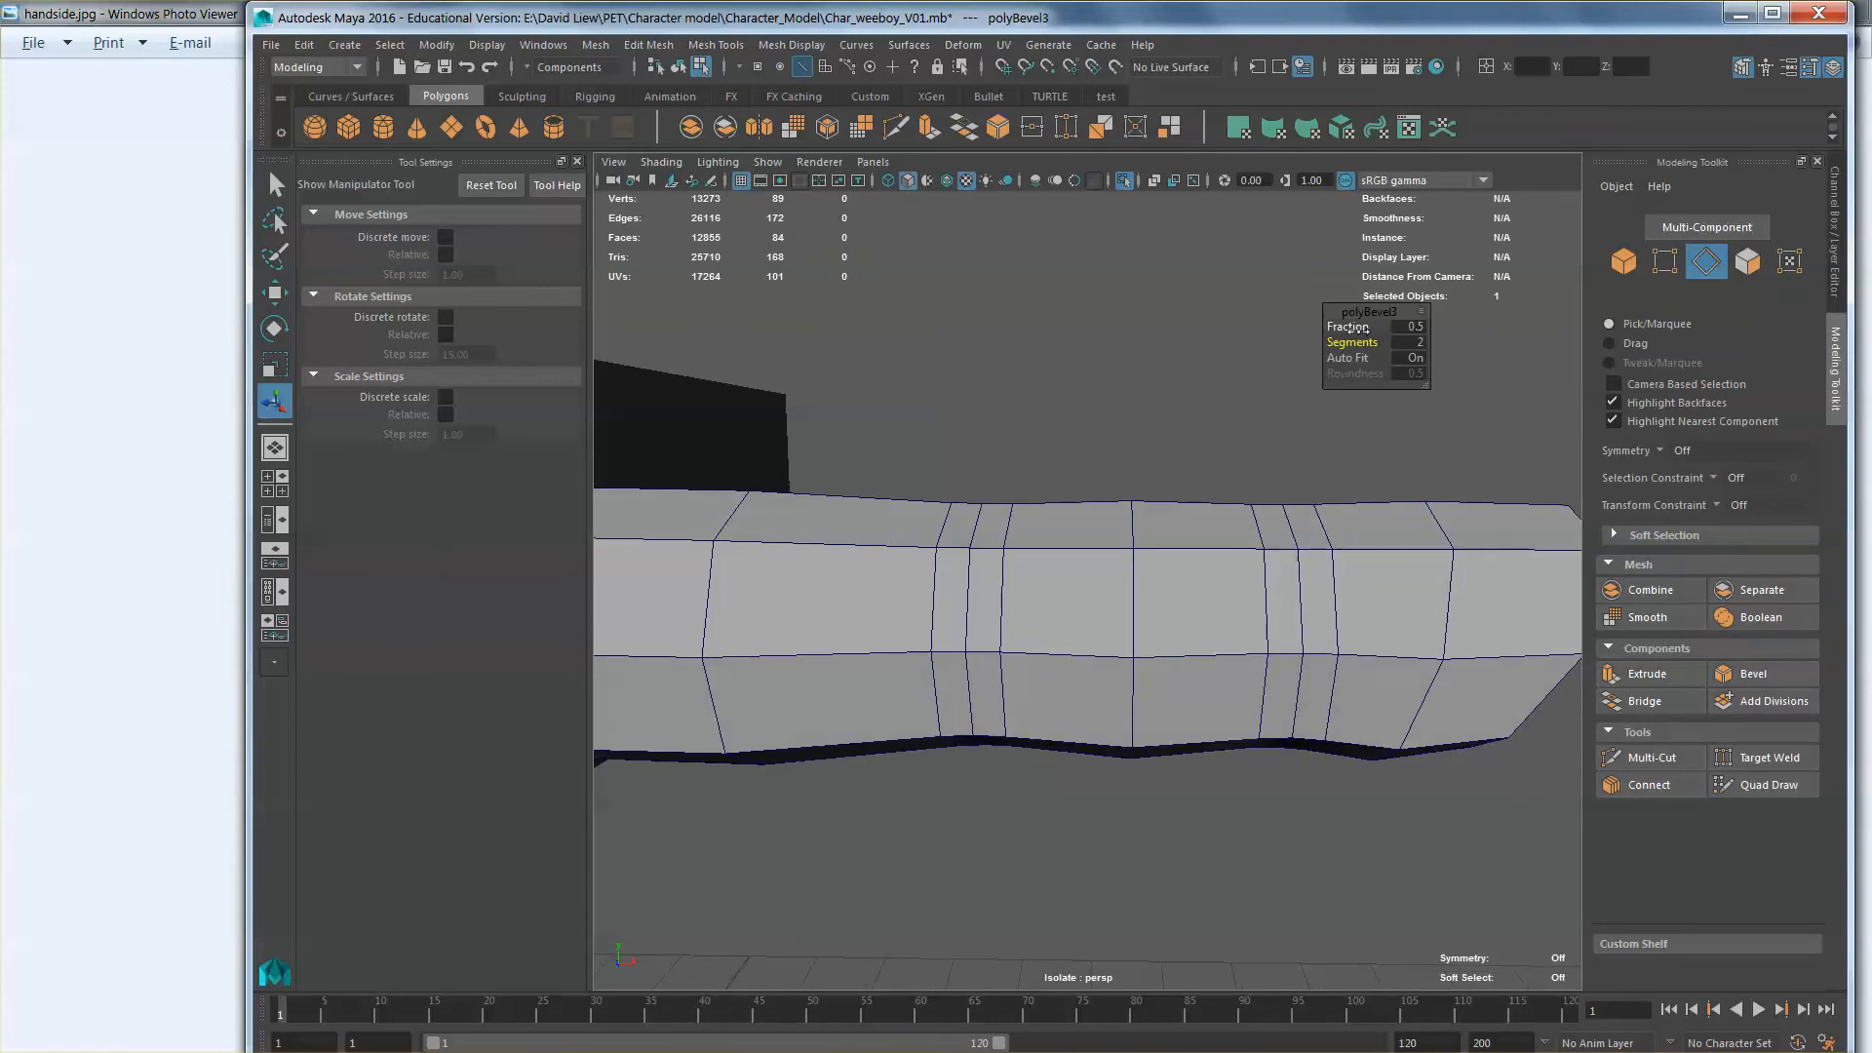
left_click_drag(1362, 325, 1368, 325)
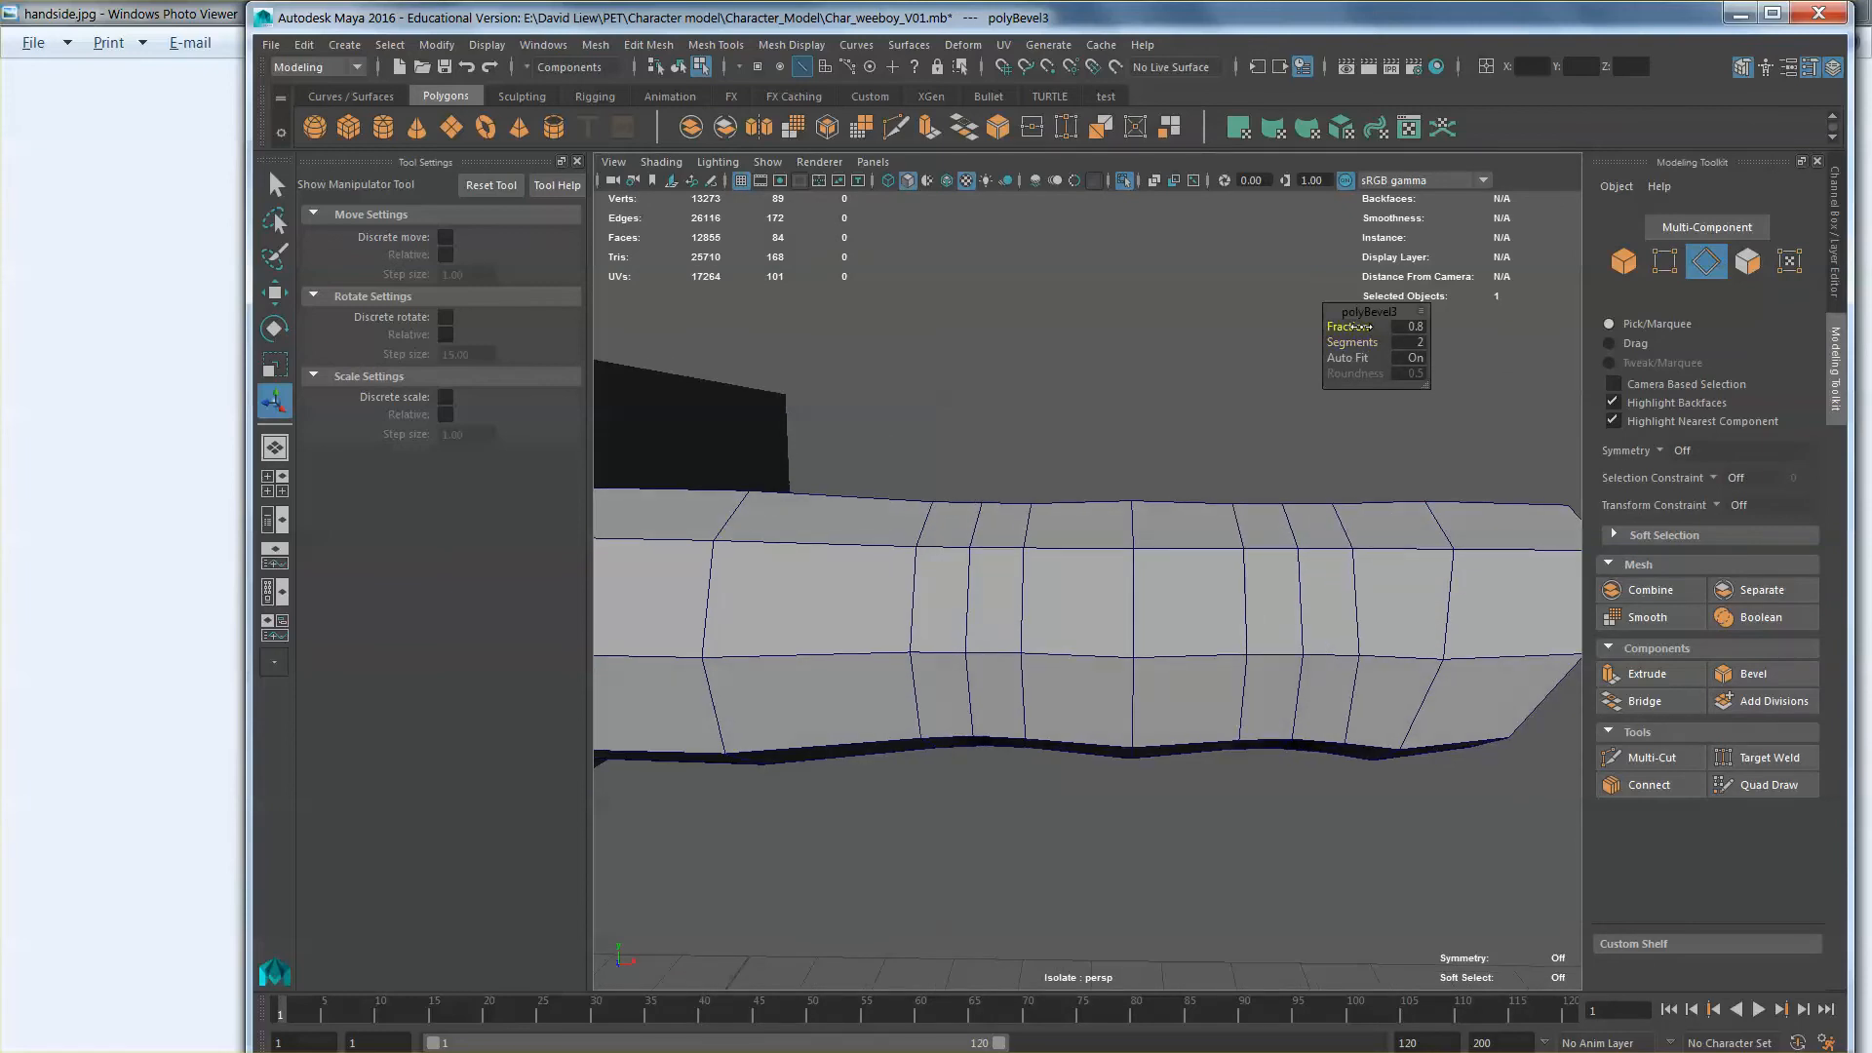
left_click_drag(1249, 546, 1233, 565, "alt")
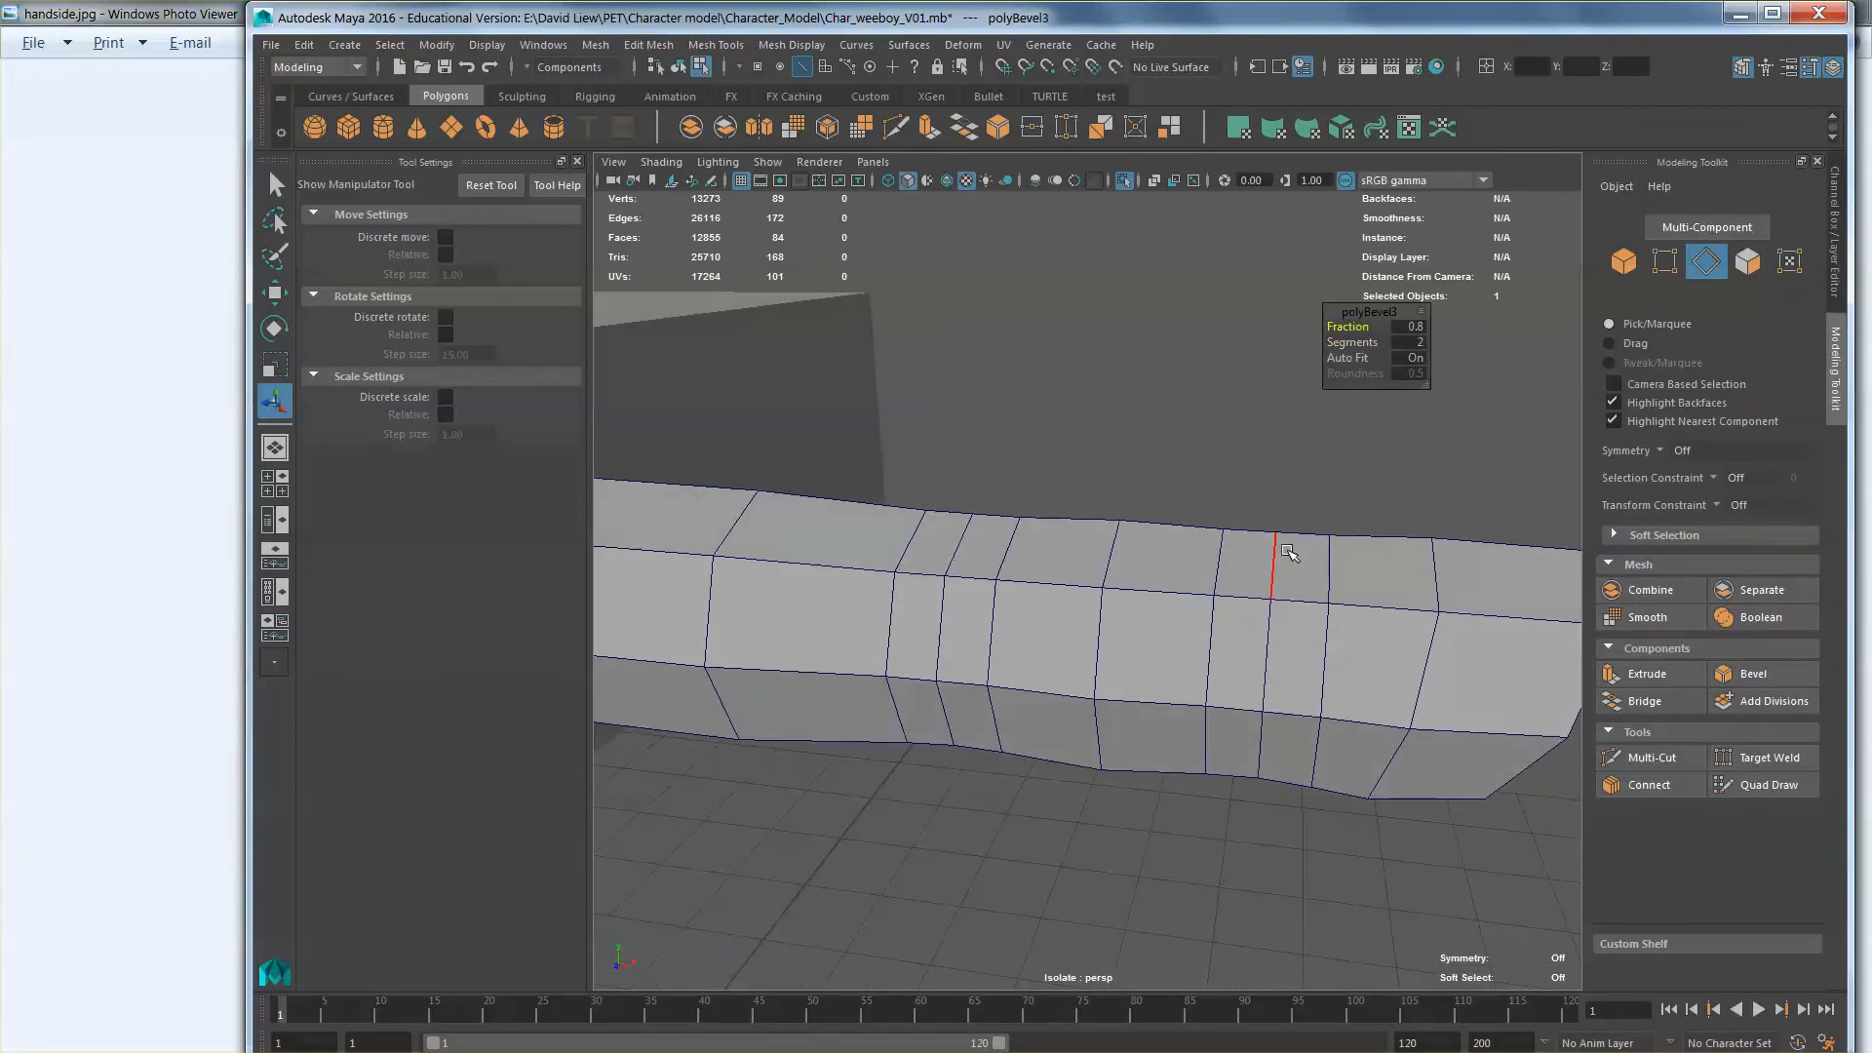
key("w")
Step: Select the centre edge loops of both beveled joints, undo a trial move, and activate the Scale tool
scroll(1252, 498, "down", 3)
left_click_drag(1254, 499, 1312, 546, "alt")
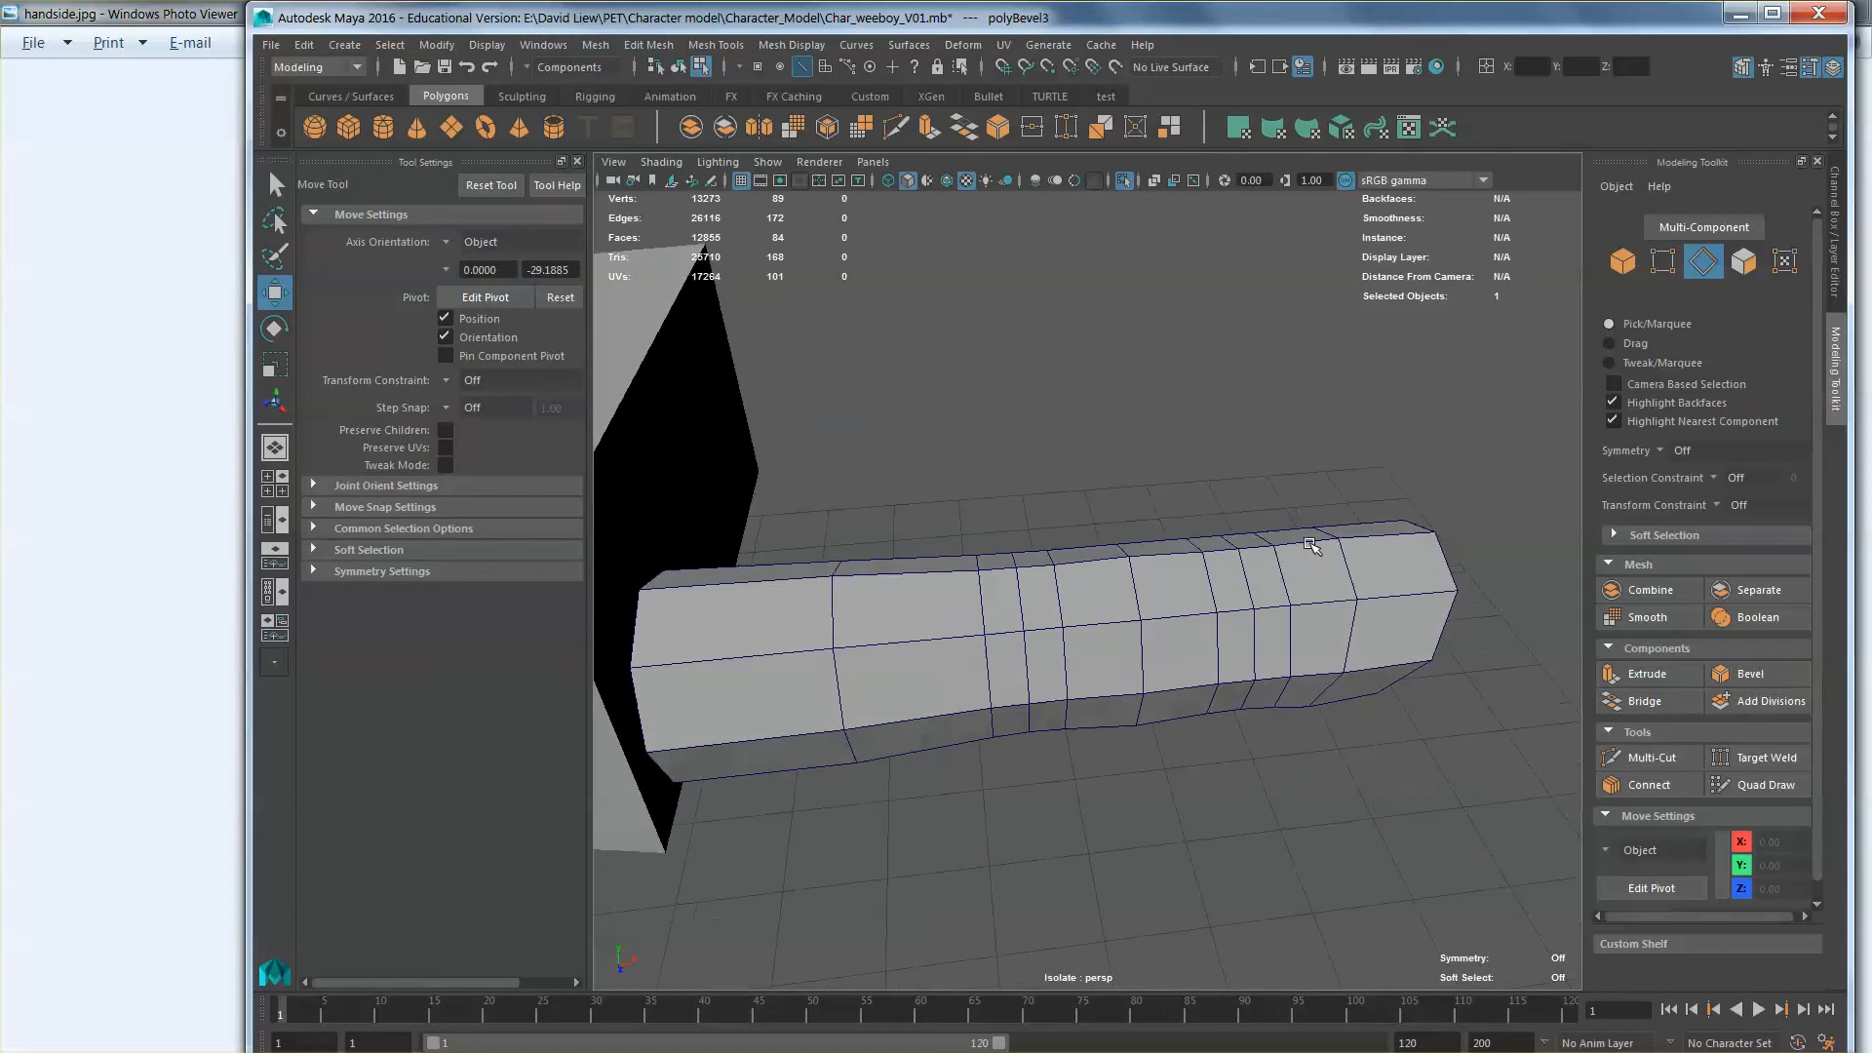
double_click(1247, 584)
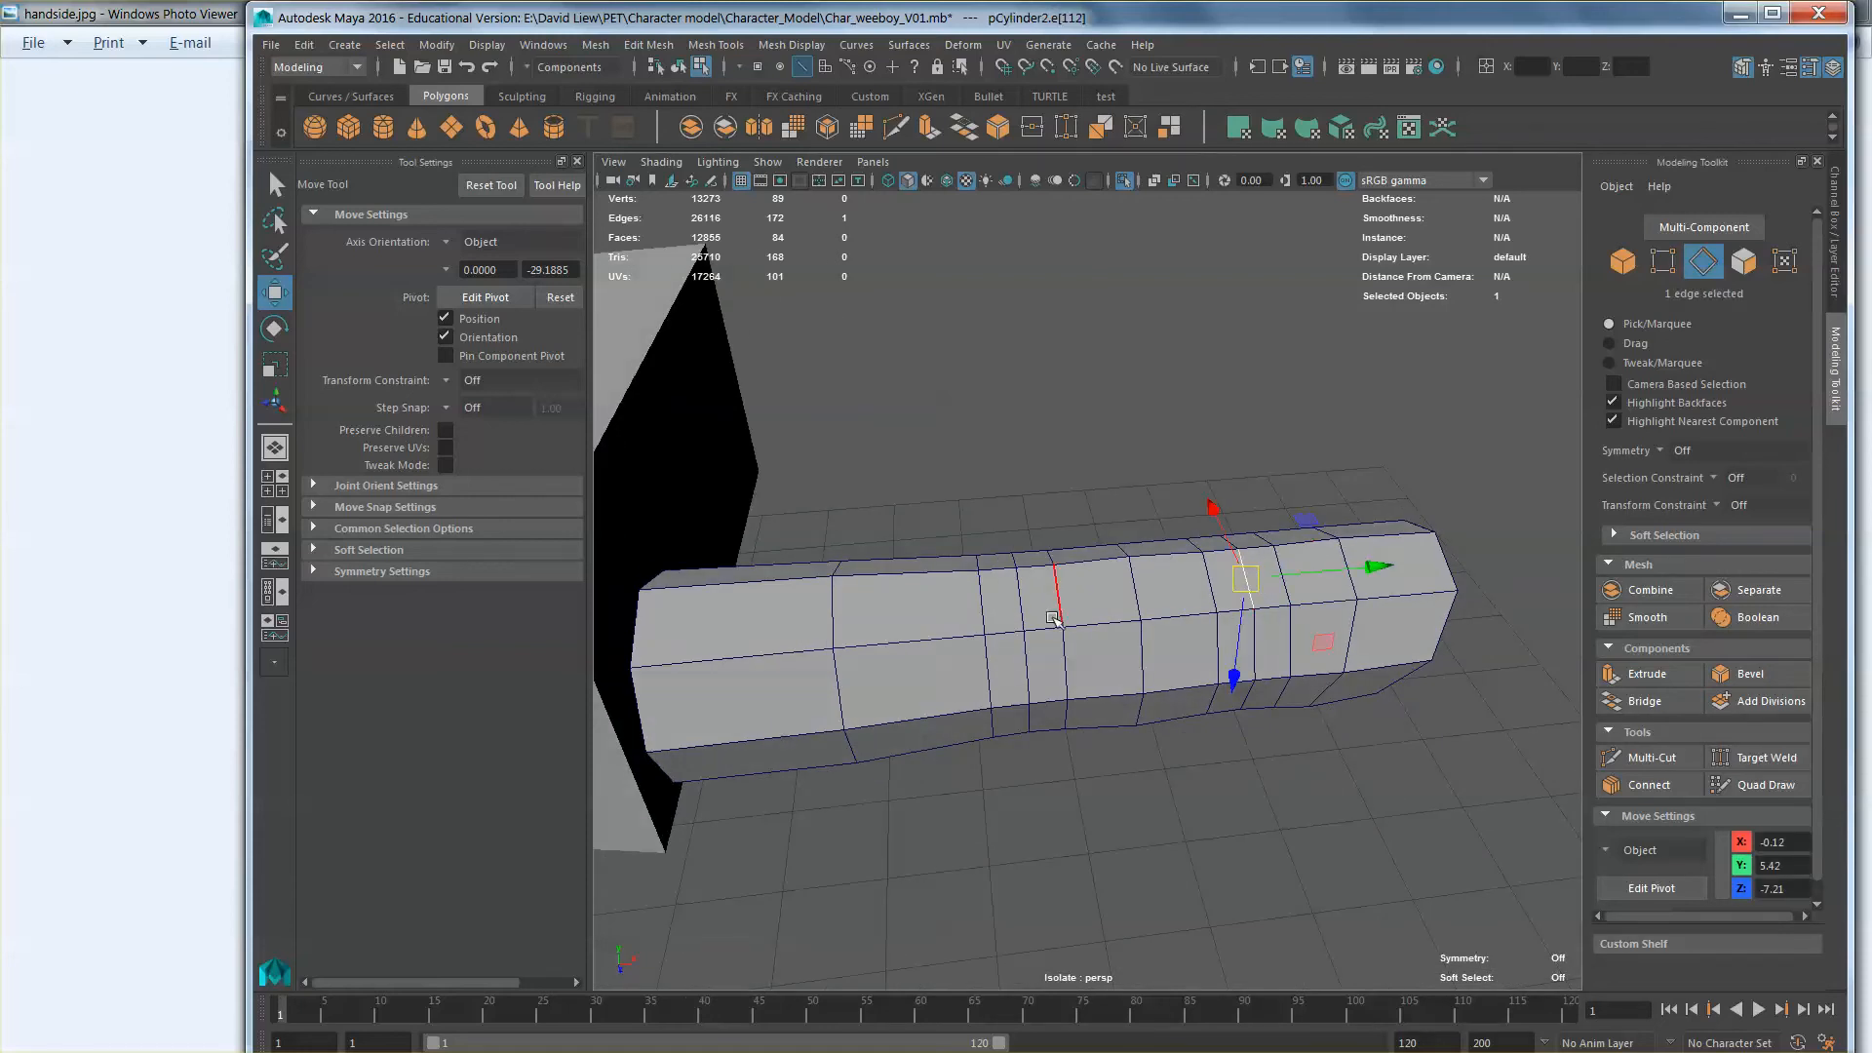
double_click(1238, 588, "shift")
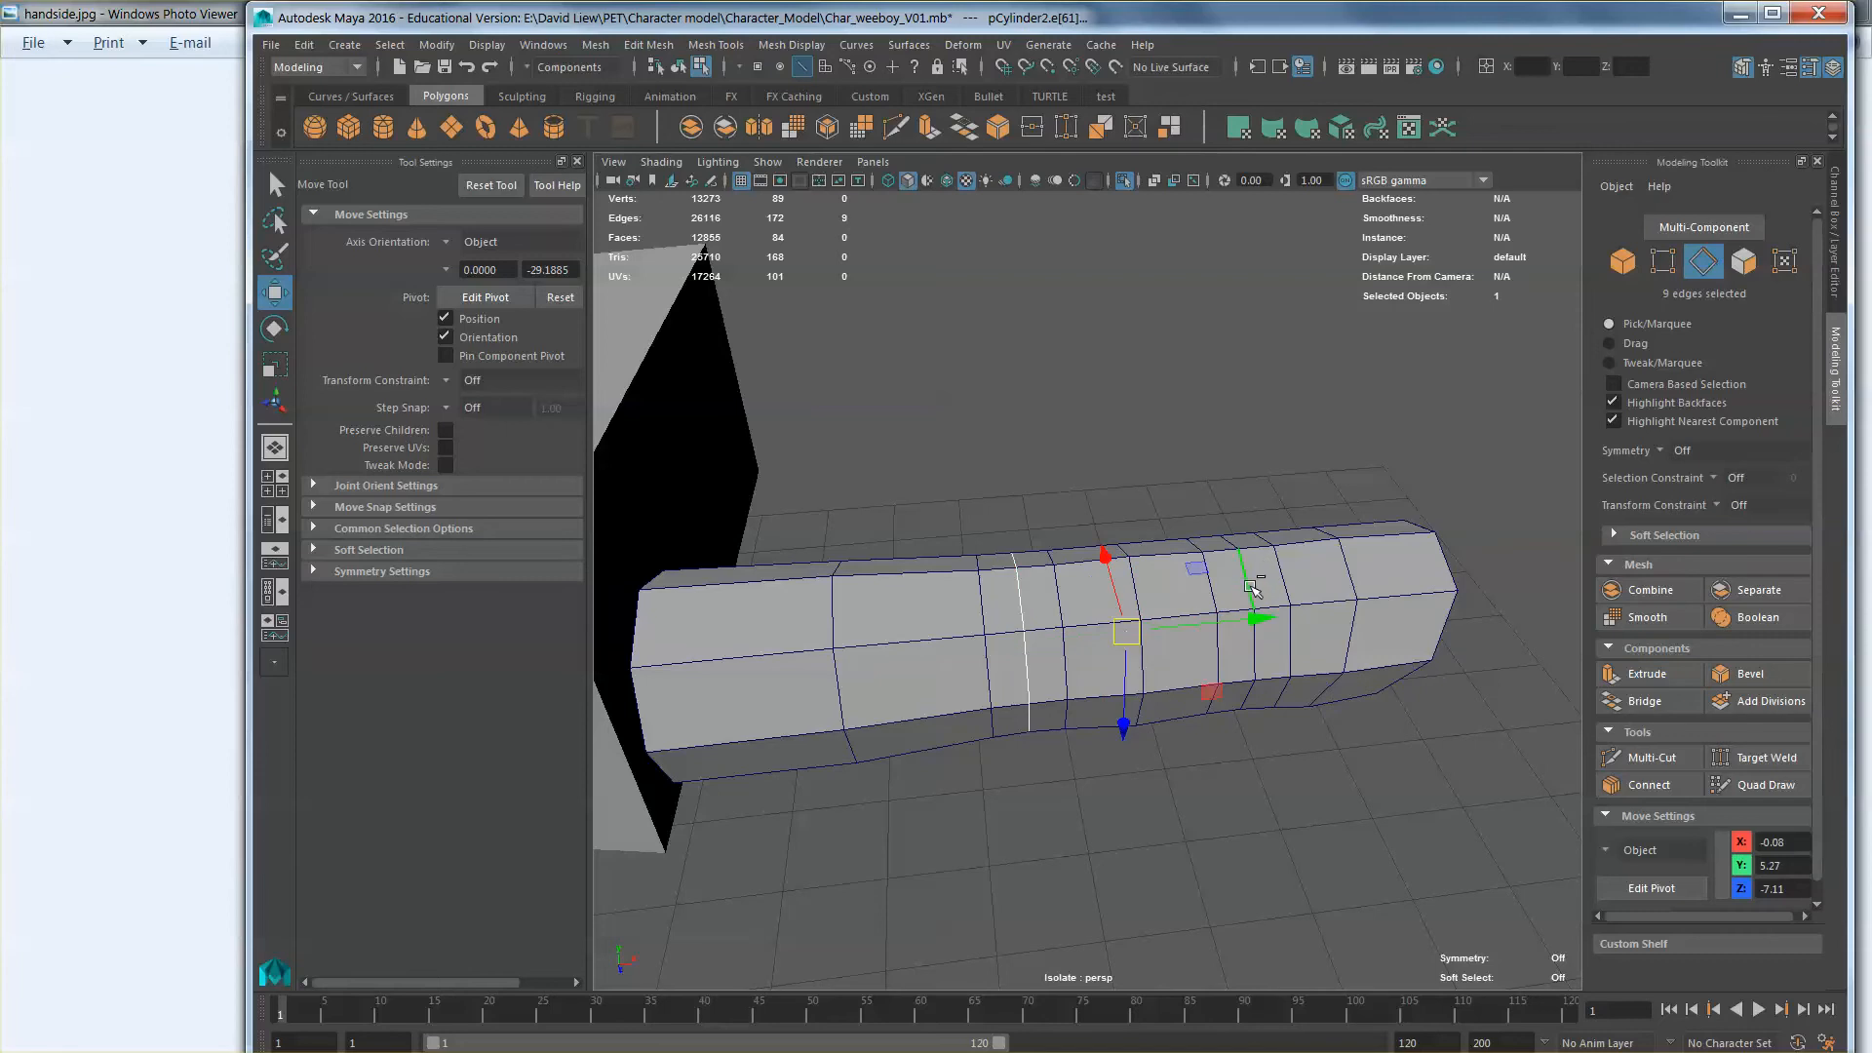
mouse_move(1126, 640)
left_mouse_down()
mouse_move(1115, 661)
mouse_move(1112, 624)
left_mouse_up()
key("ctrl+z")
mouse_move(1076, 539)
left_mouse_down("alt")
mouse_move(1100, 560)
mouse_move(1057, 562)
mouse_move(1068, 573)
left_mouse_up("alt")
key("r")
Step: Switch to the hand photos in Windows Photo Viewer and compare the finger joints in handside.jpg, handfront.jpg and handtop.jpg
key("alt+Tab")
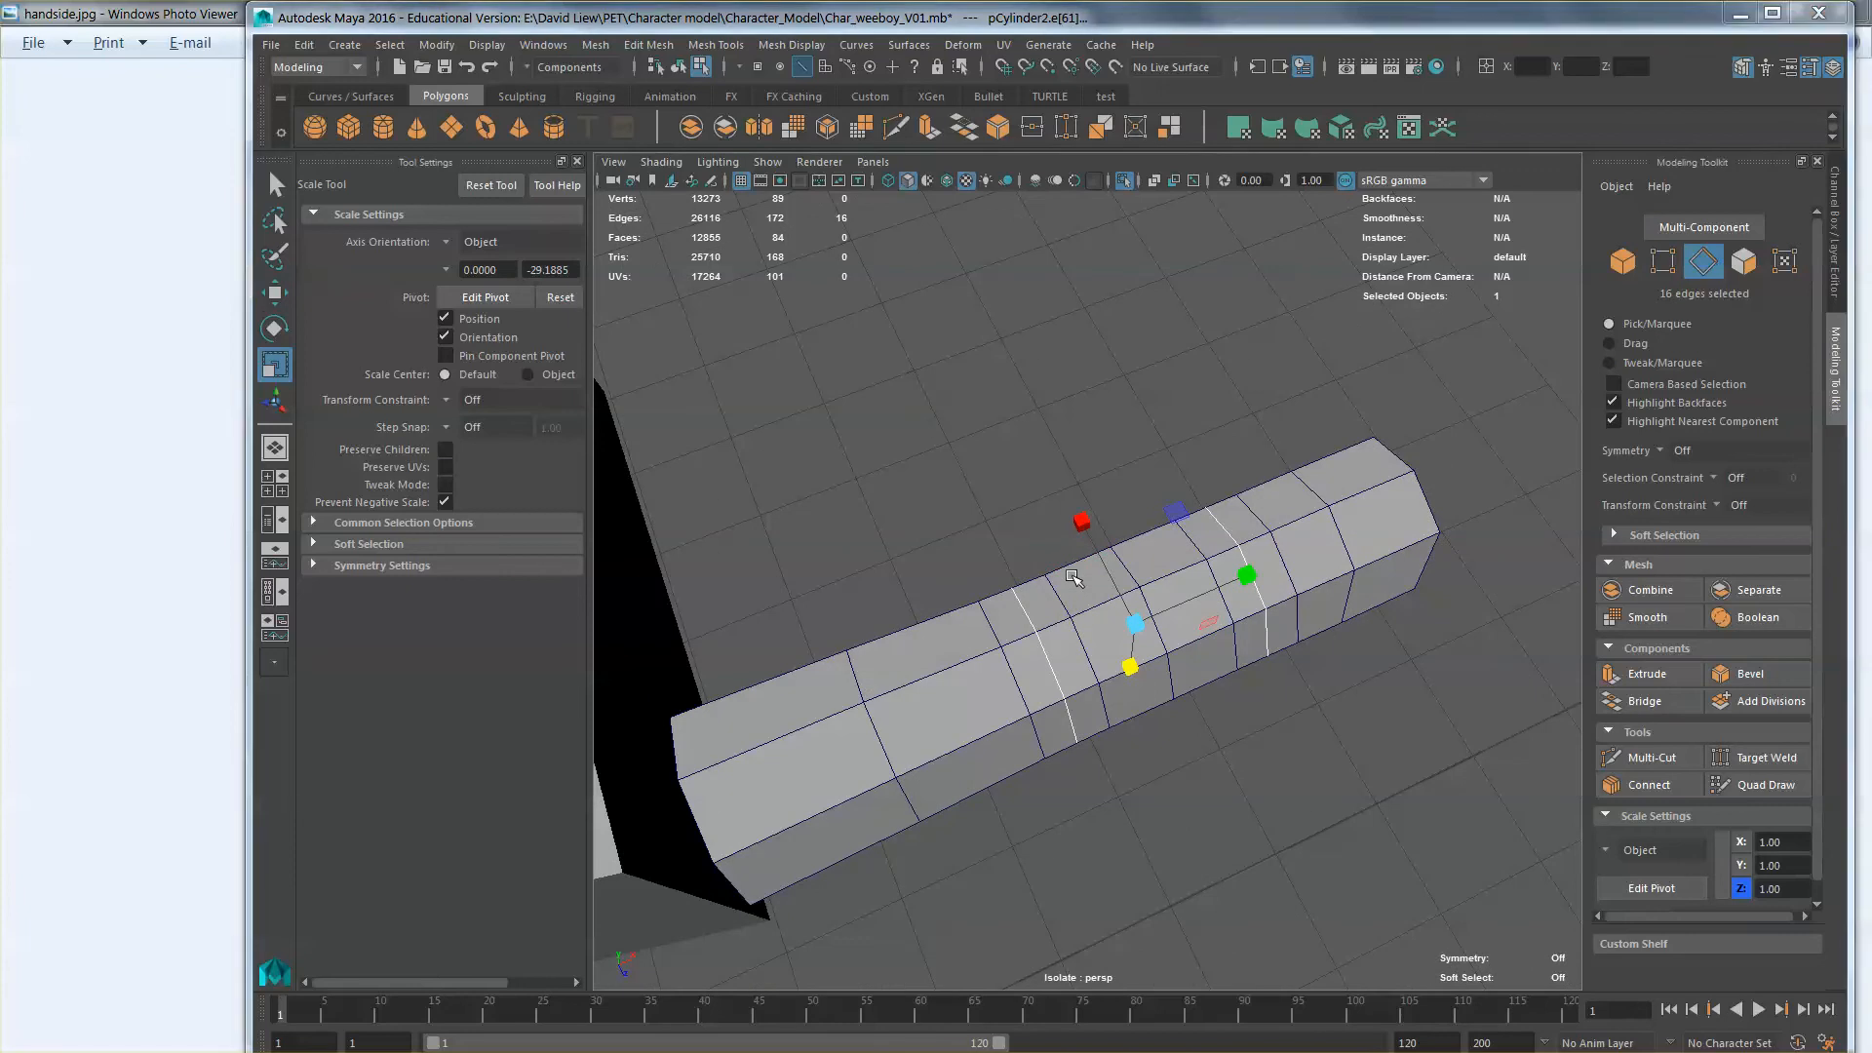
key("alt+Tab")
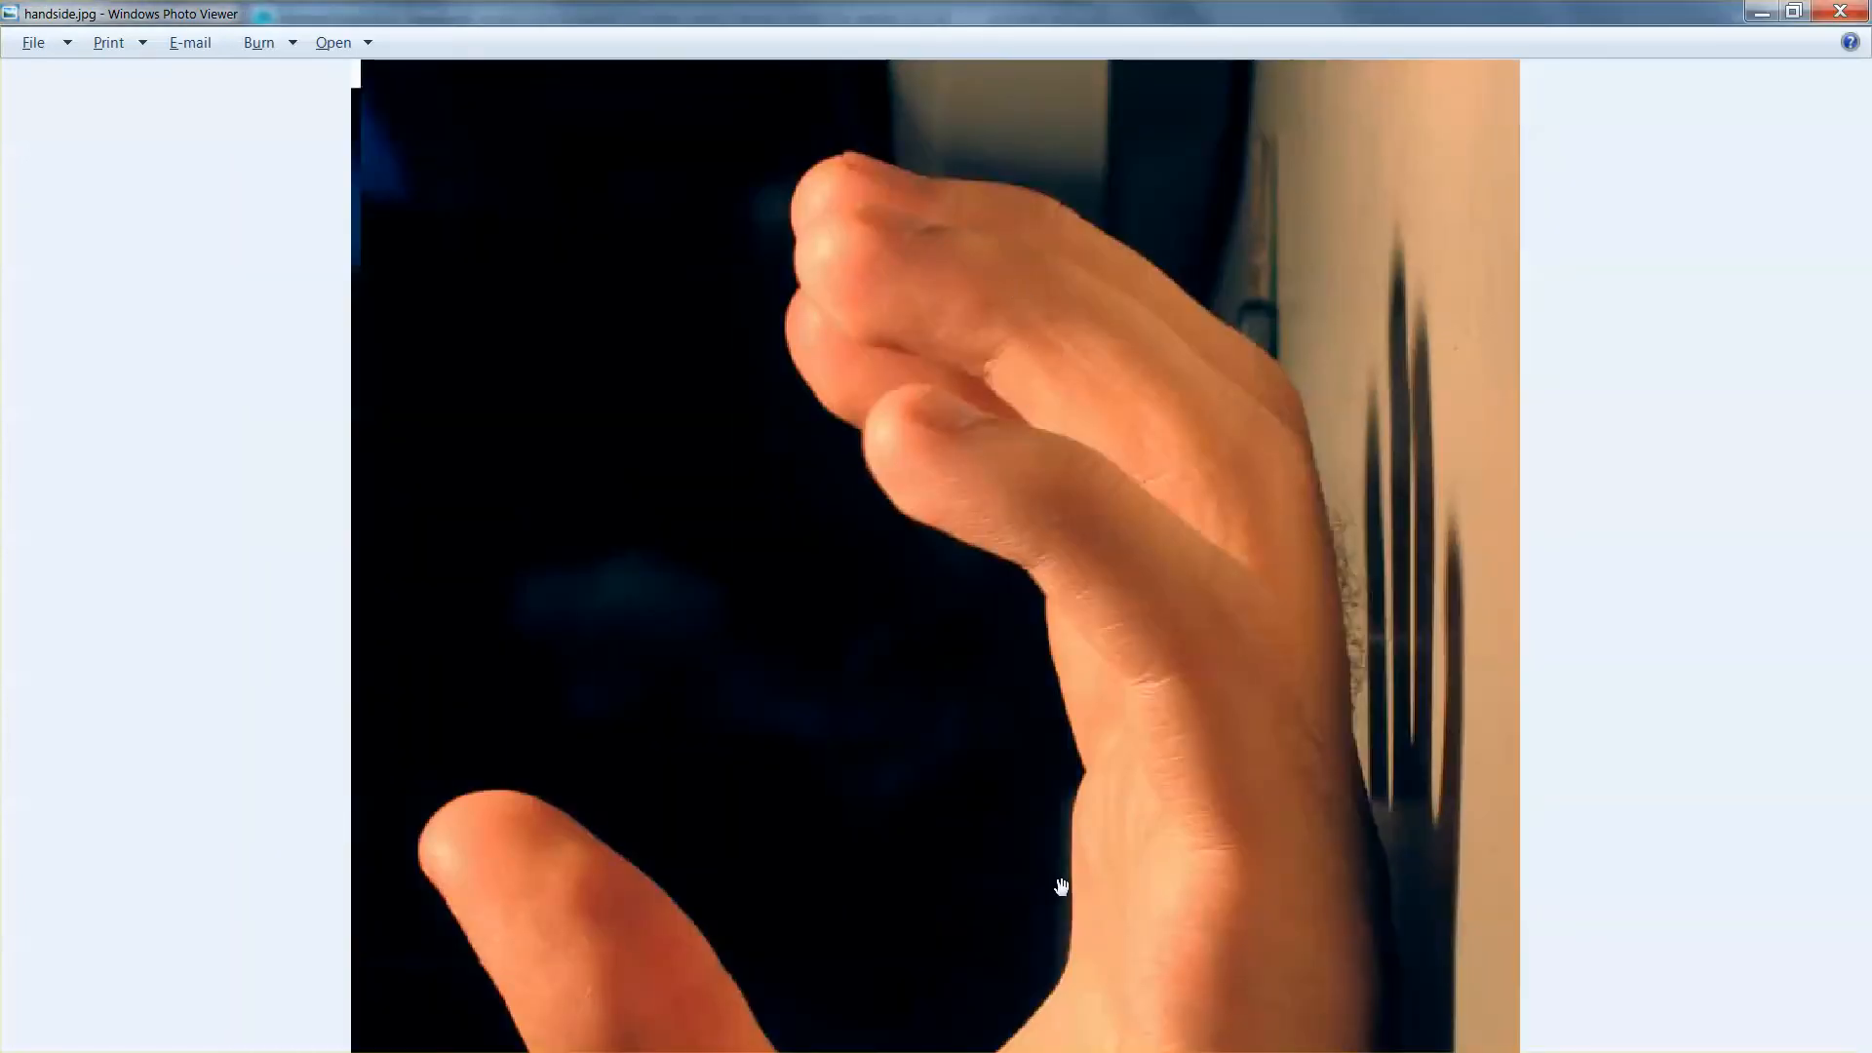
key("Left")
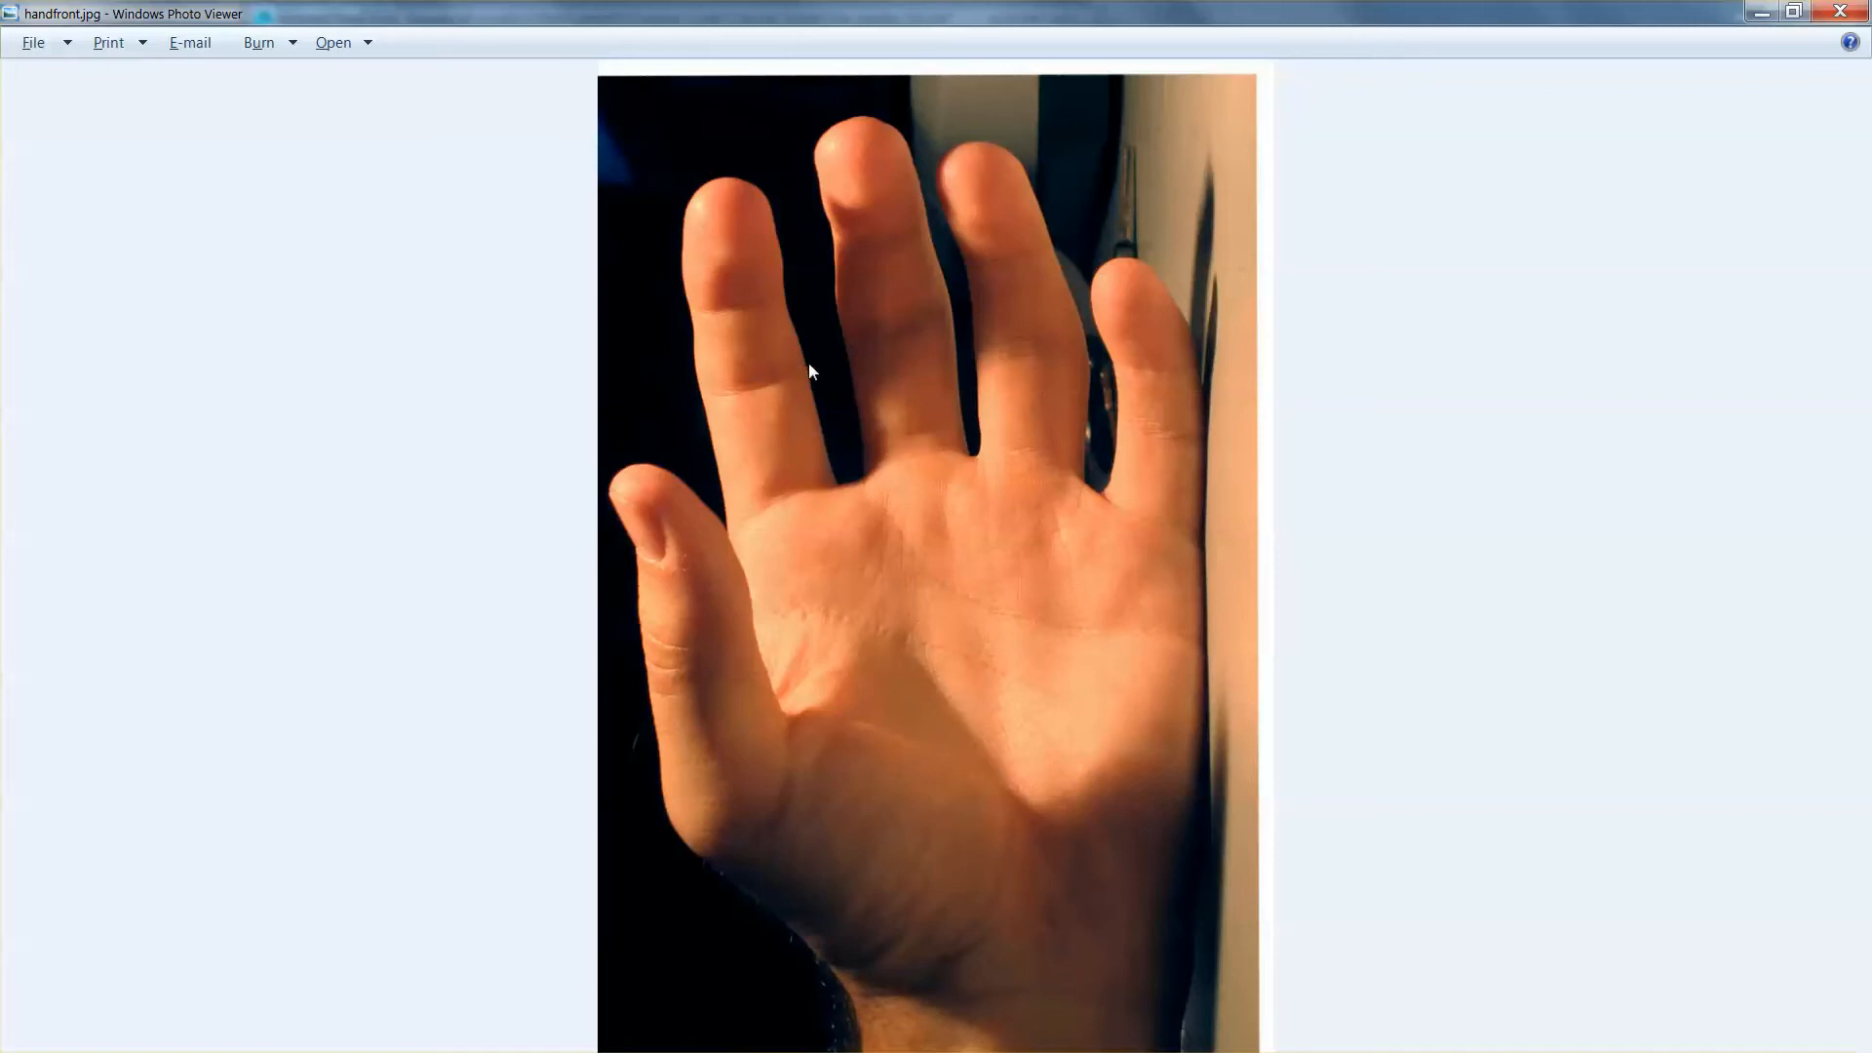
key("Right")
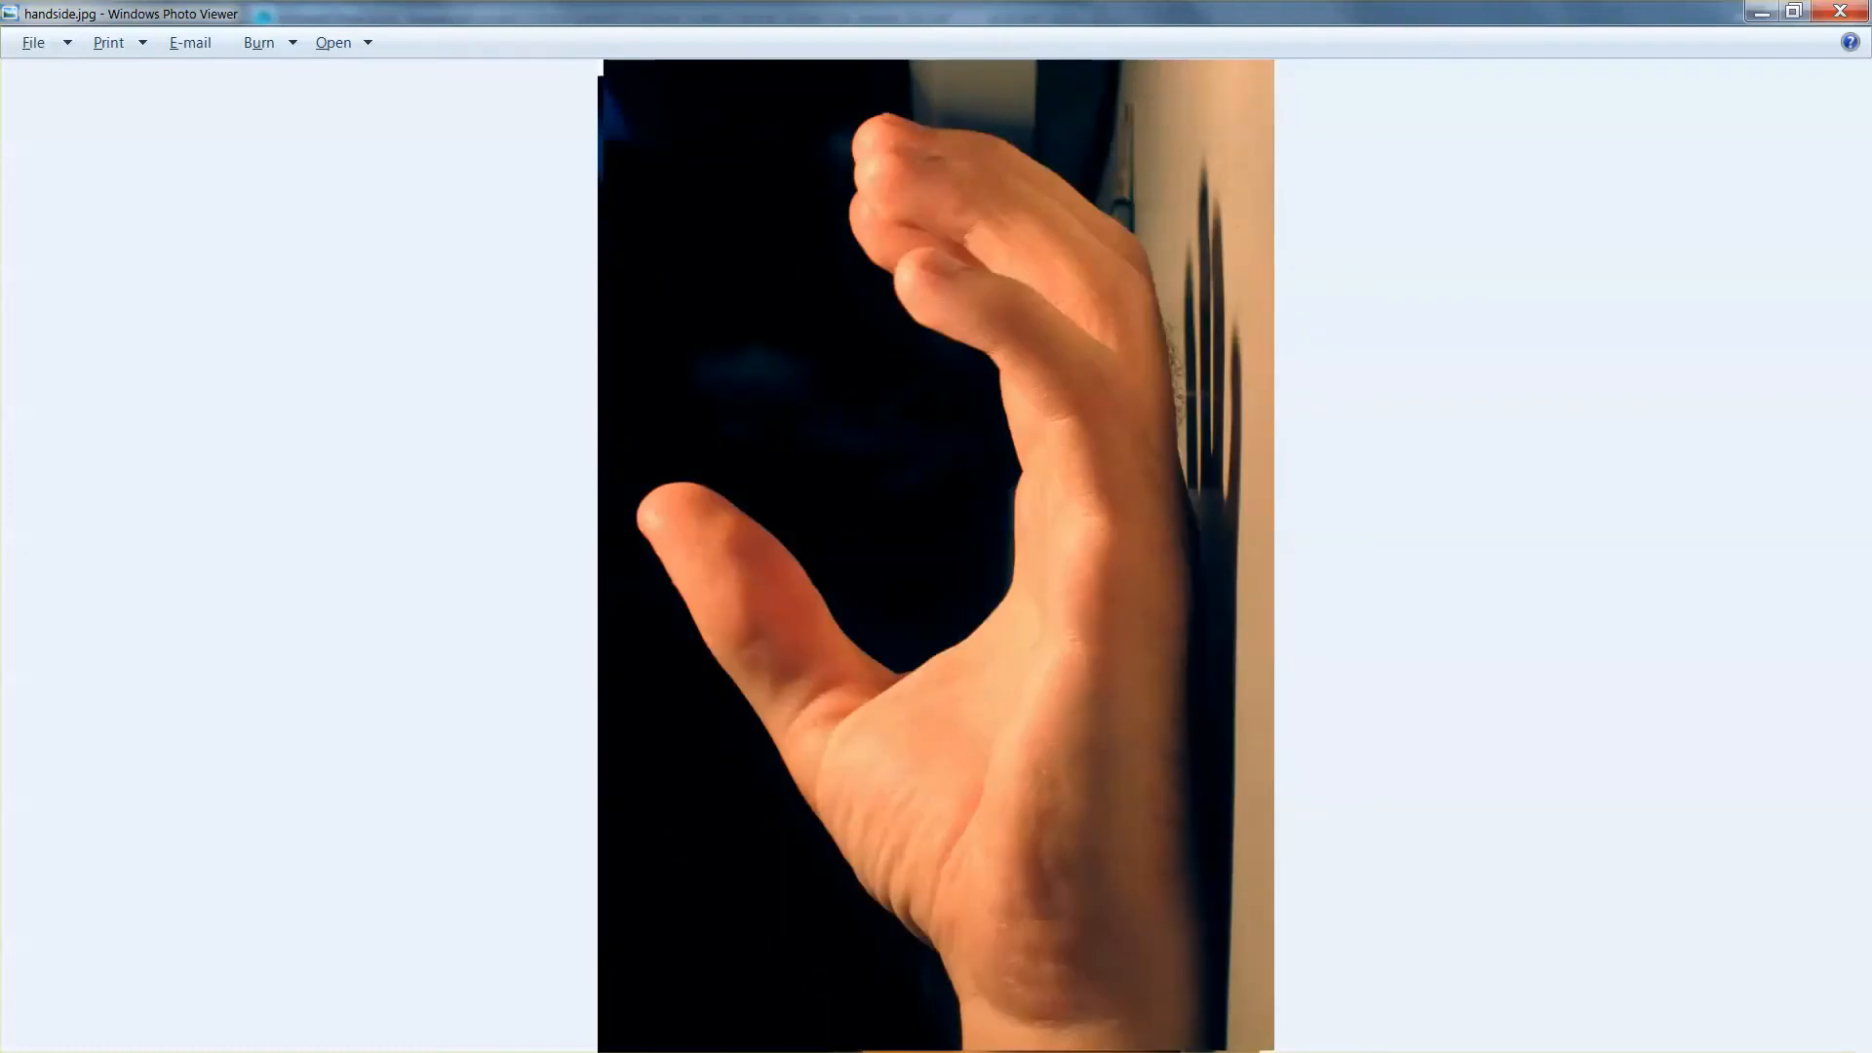
key("Right")
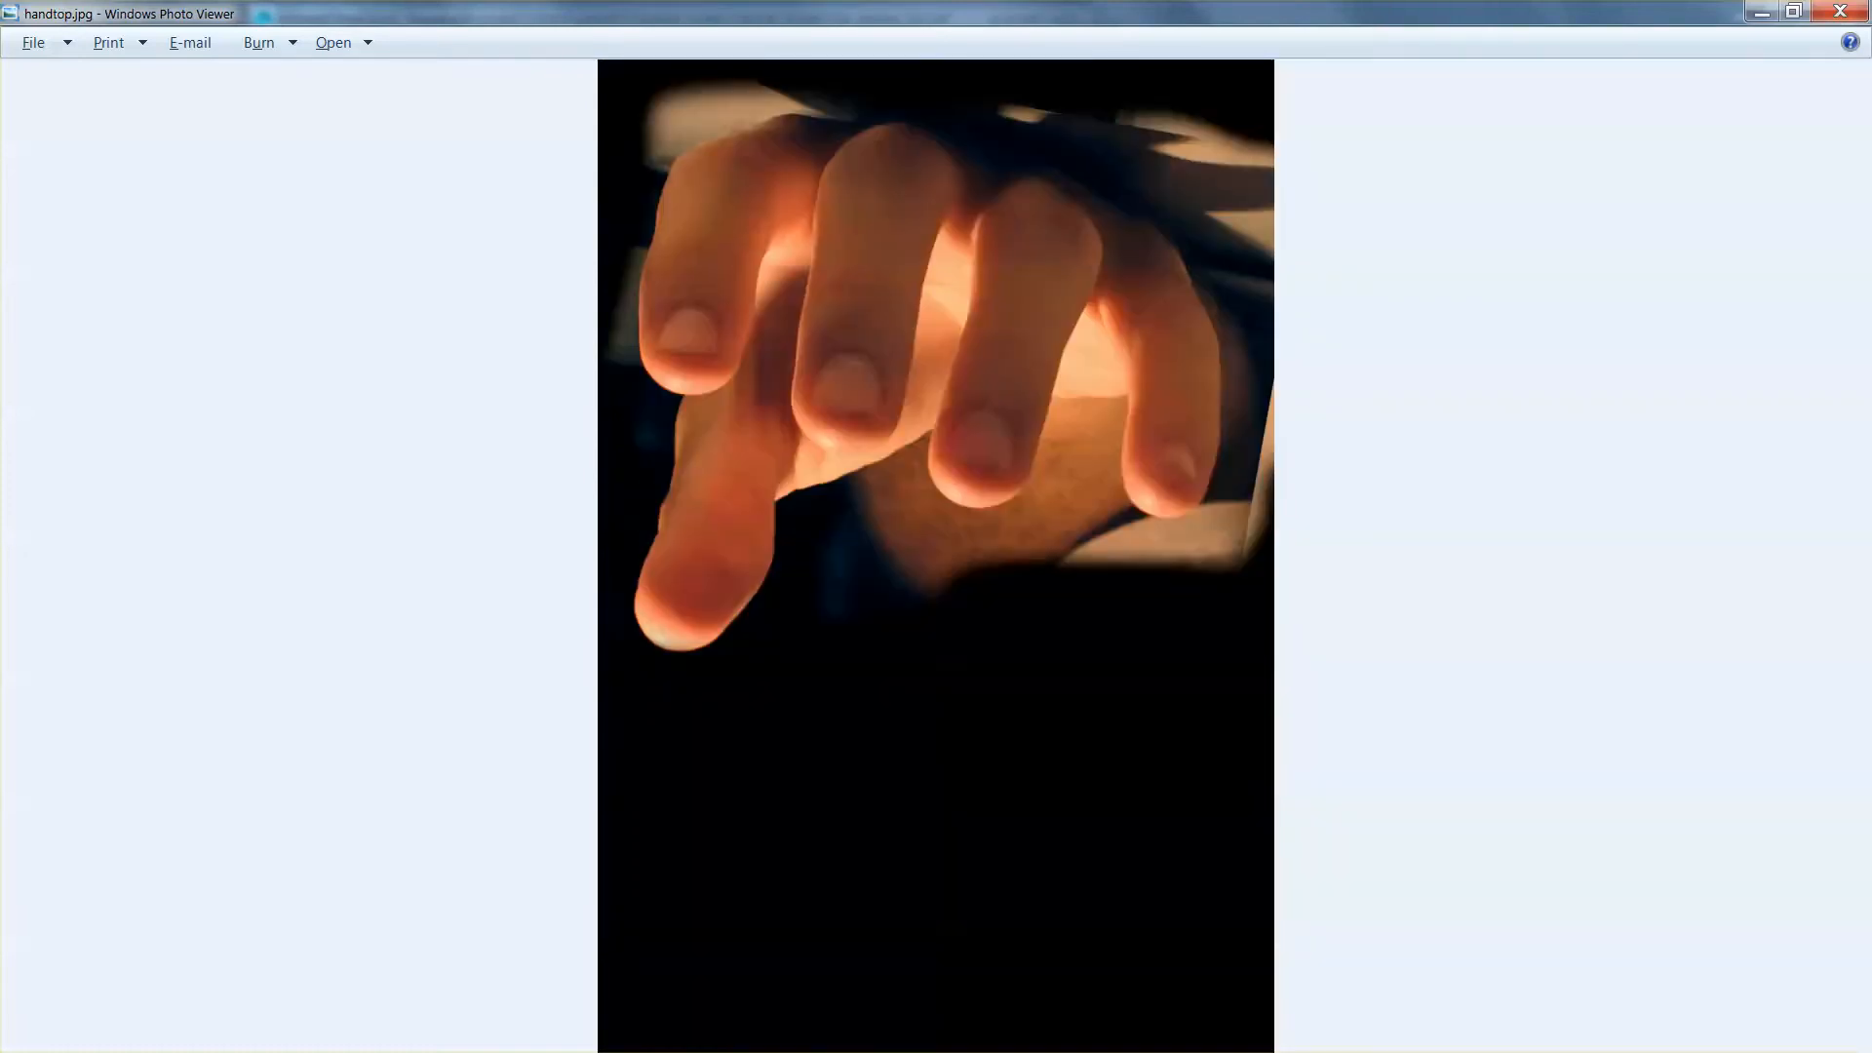
Step: Bring up HAND-topo.jpg and examine the wireframe hands, especially the finger joint and palm loops in example D
key("Right")
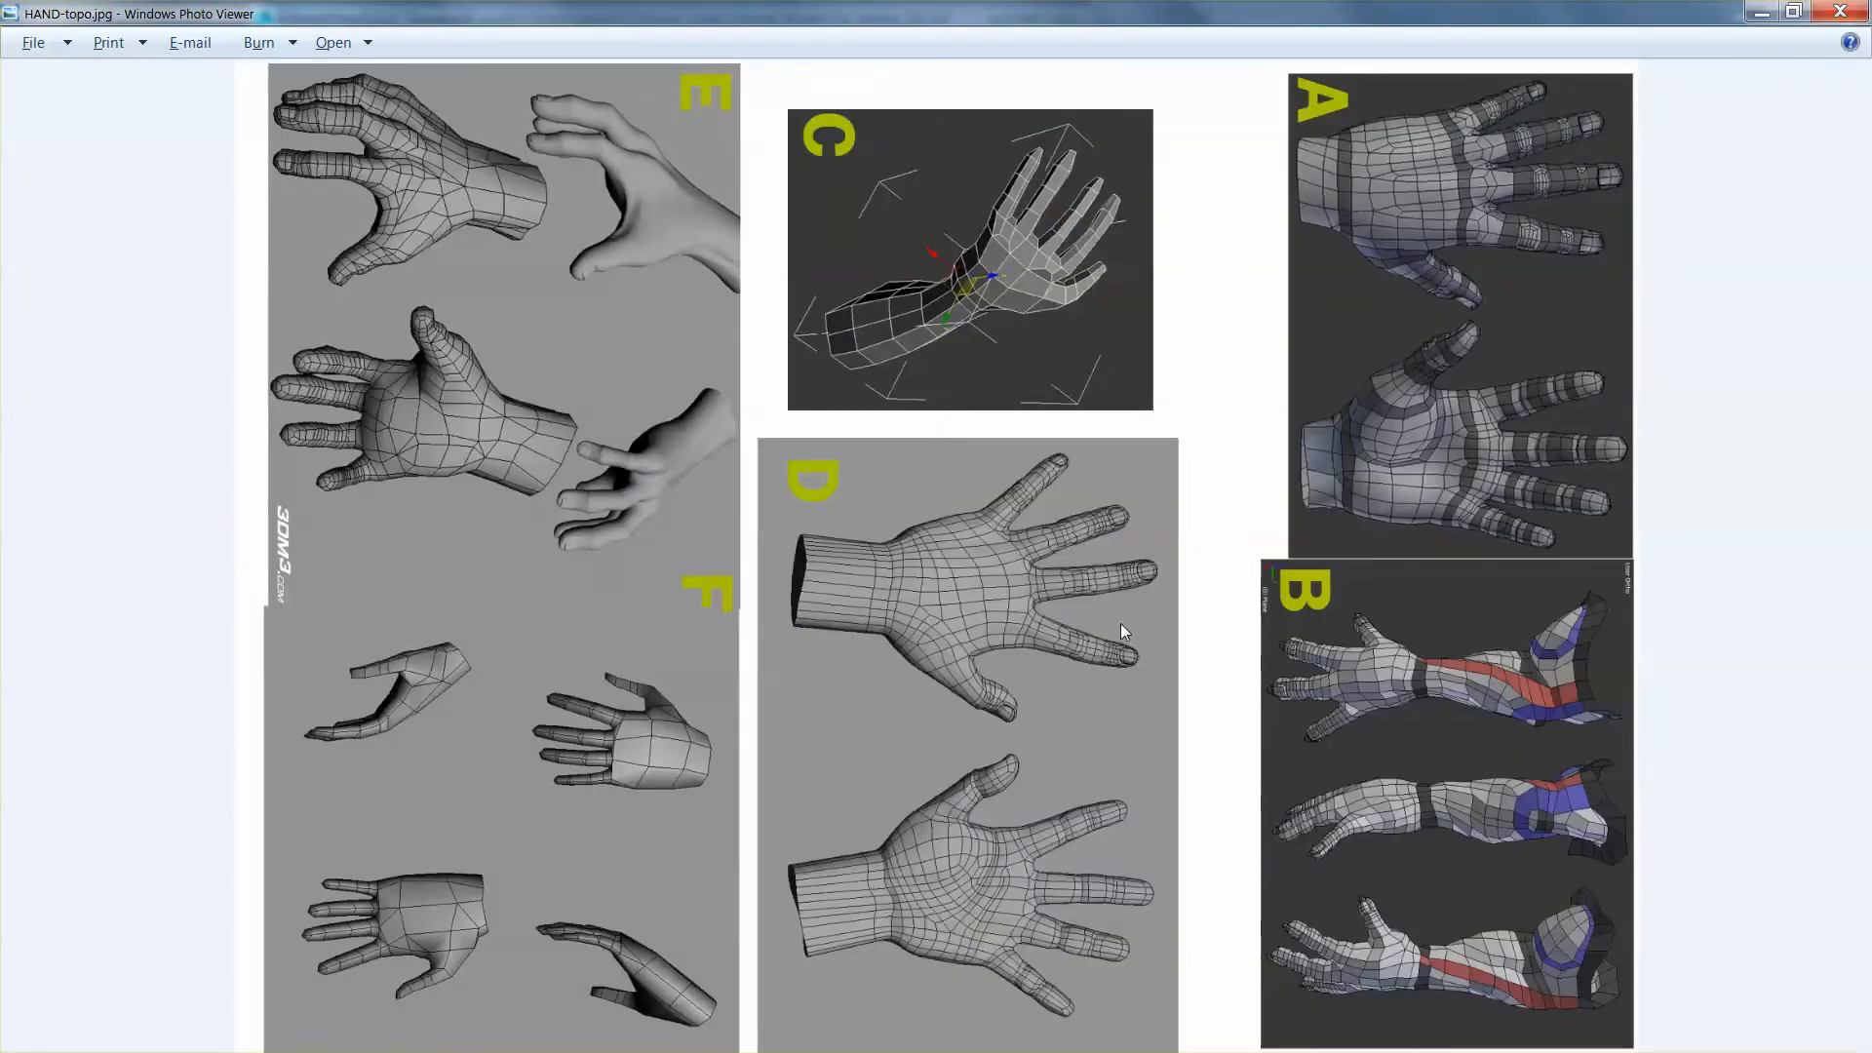
scroll(1120, 625, "up", 3)
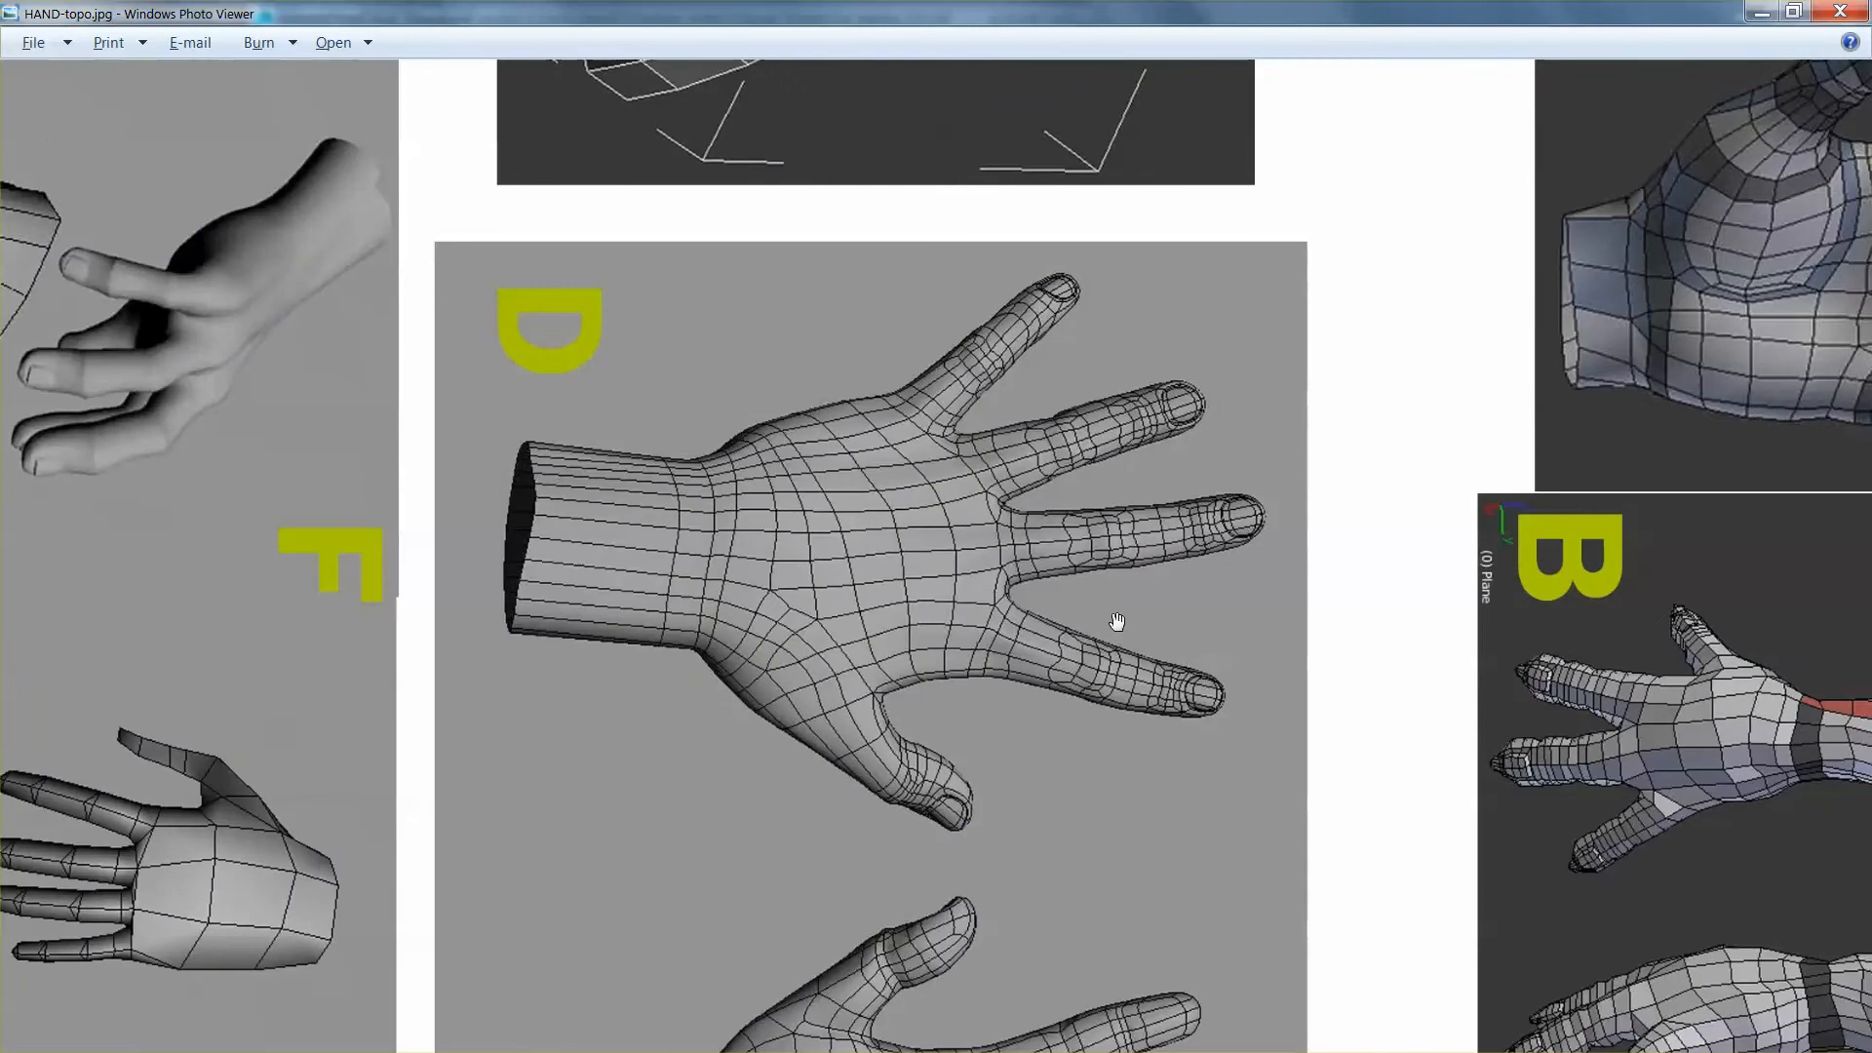
scroll(1118, 623, "up", 1)
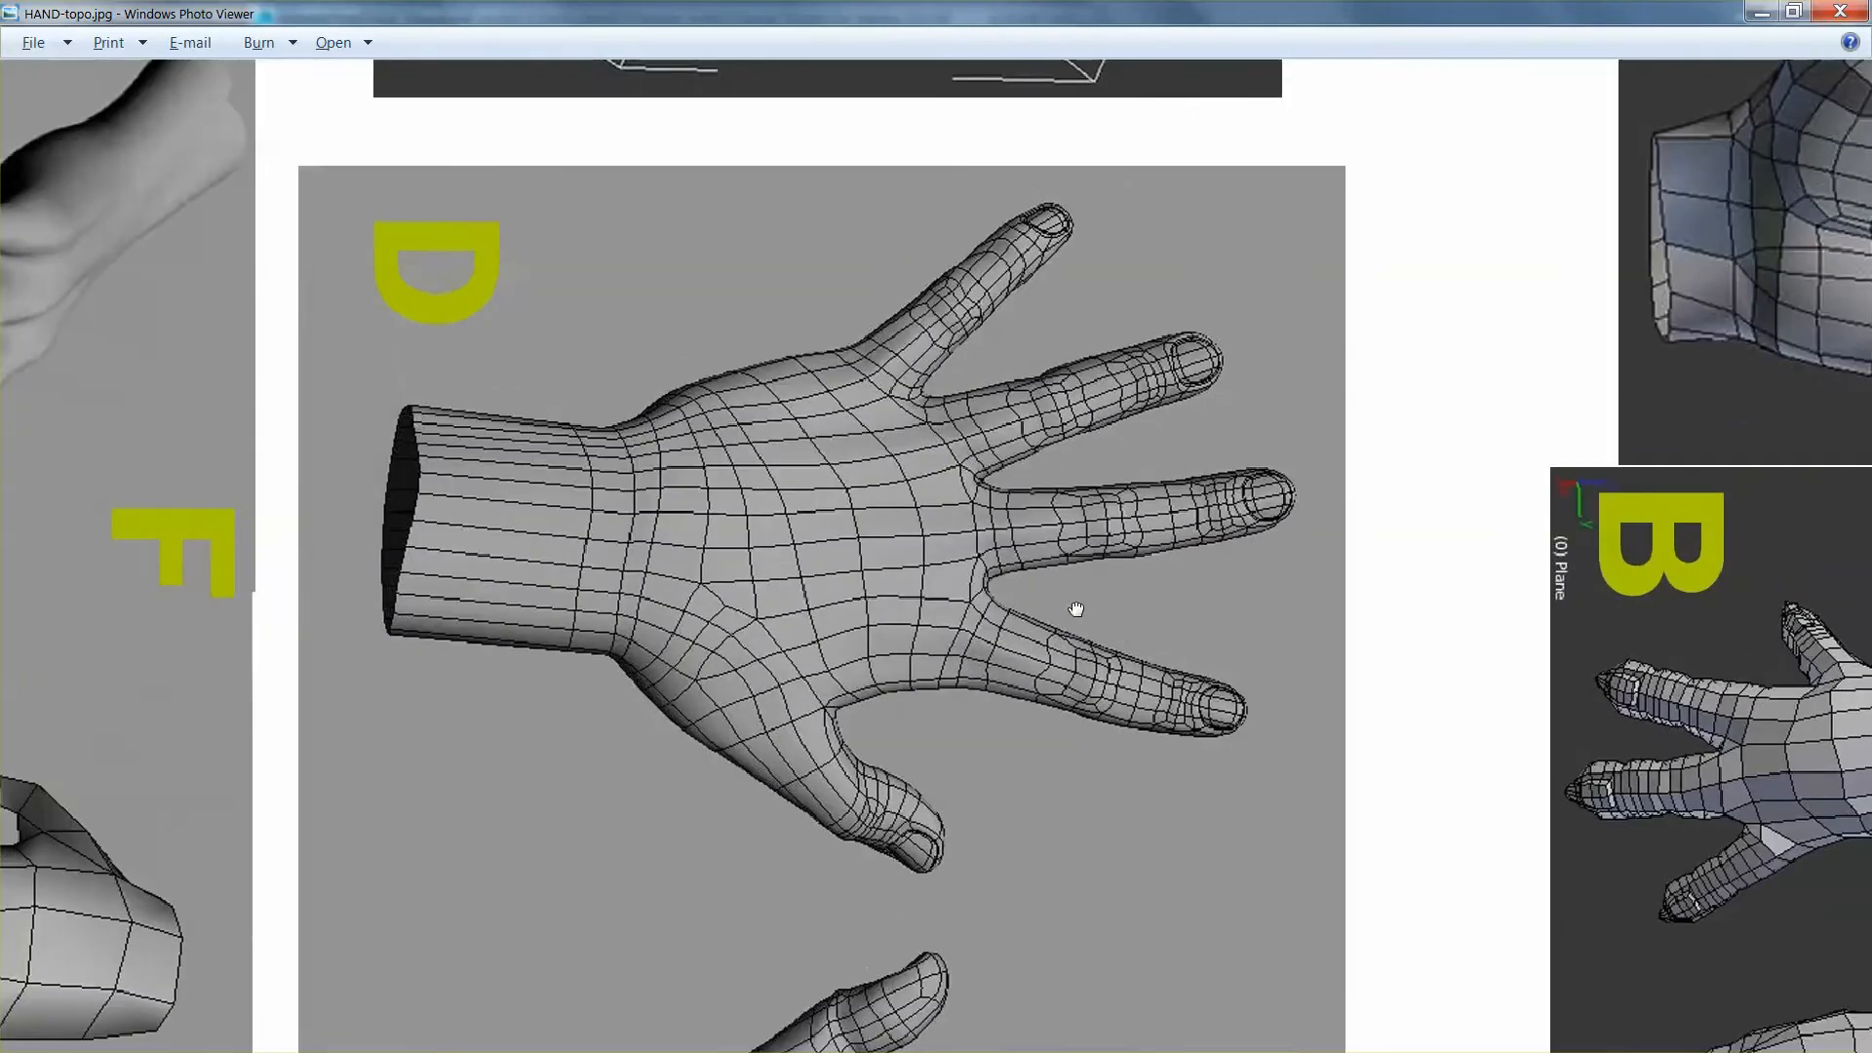
left_click_drag(1152, 489, 1006, 759)
left_click_drag(1007, 369, 1150, 754)
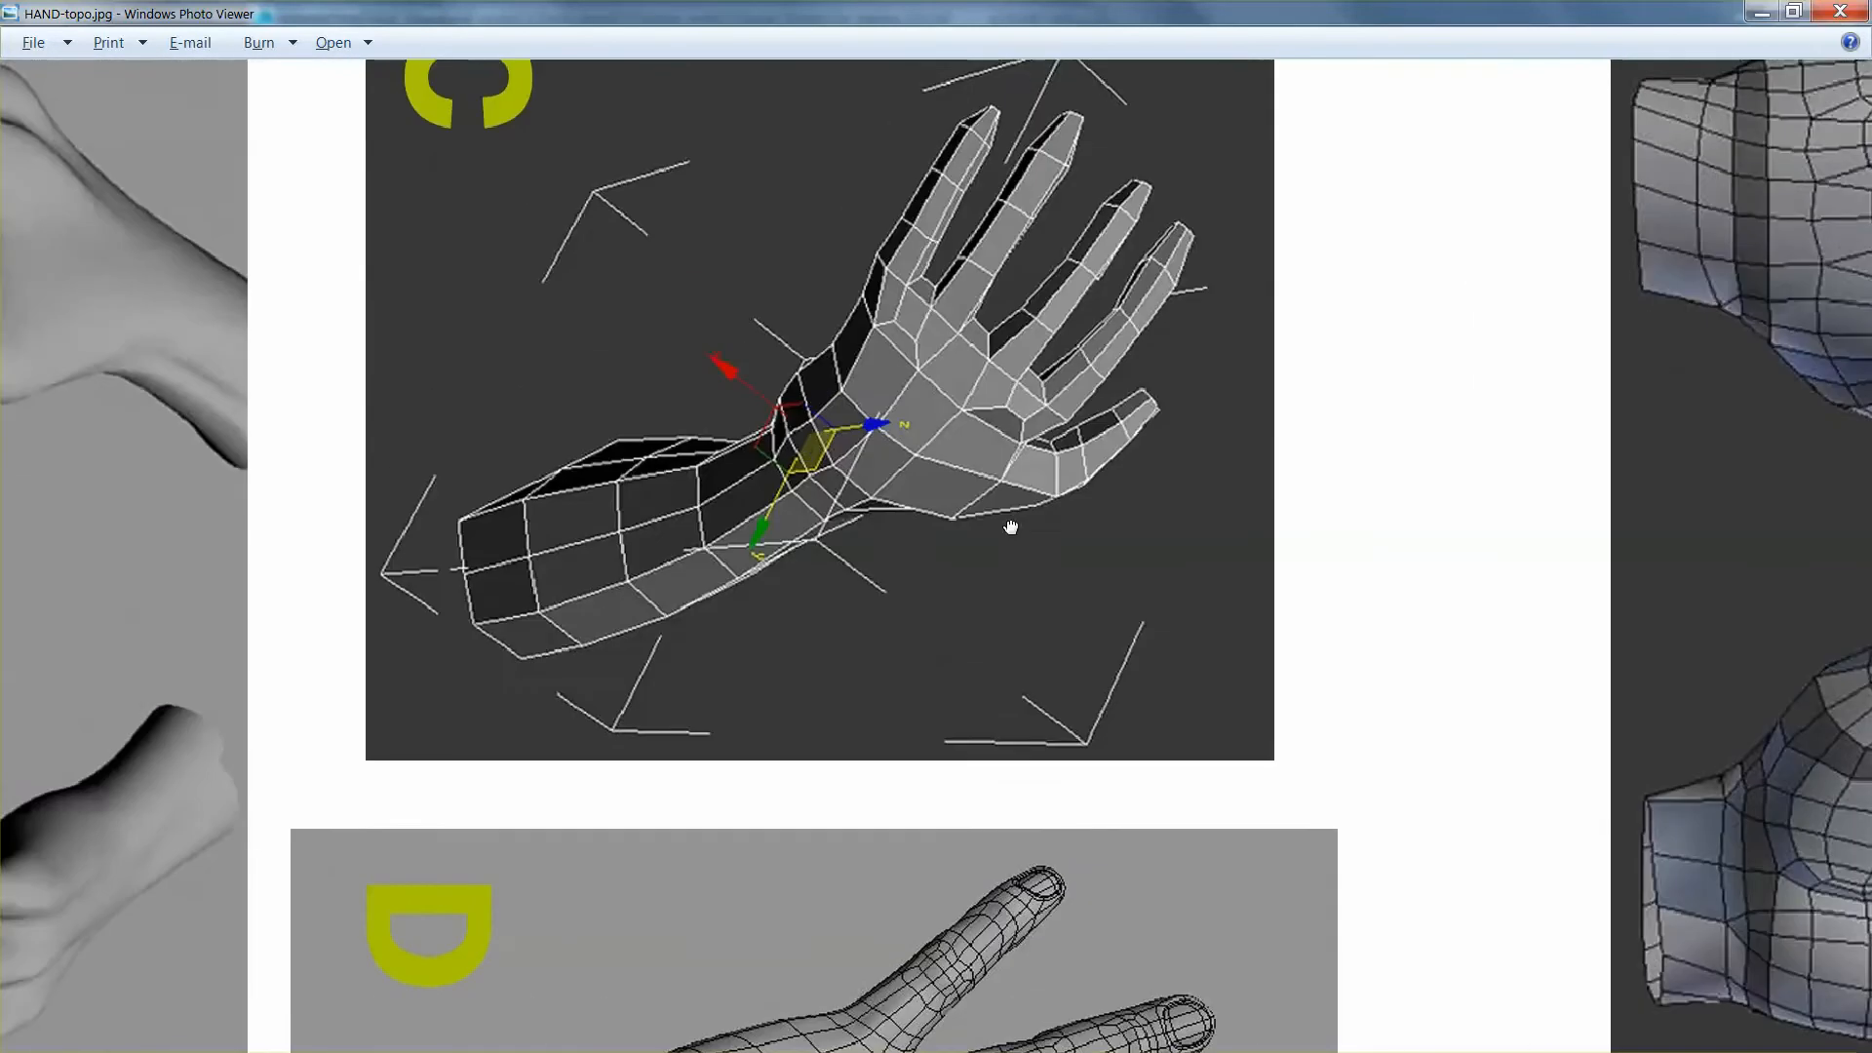
left_click_drag(1007, 527, 1477, 675)
left_click_drag(543, 360, 882, 442)
left_click_drag(677, 657, 697, 283)
mouse_move(764, 715)
left_mouse_down()
mouse_move(721, 342)
mouse_move(664, 153)
left_mouse_up()
mouse_move(880, 679)
left_mouse_down()
mouse_move(903, 442)
mouse_move(874, 318)
left_mouse_up()
left_click_drag(939, 547, 509, 250)
left_click_drag(1101, 598, 702, 530)
scroll(1433, 635, "up", 3)
left_click_drag(1083, 539, 1128, 534)
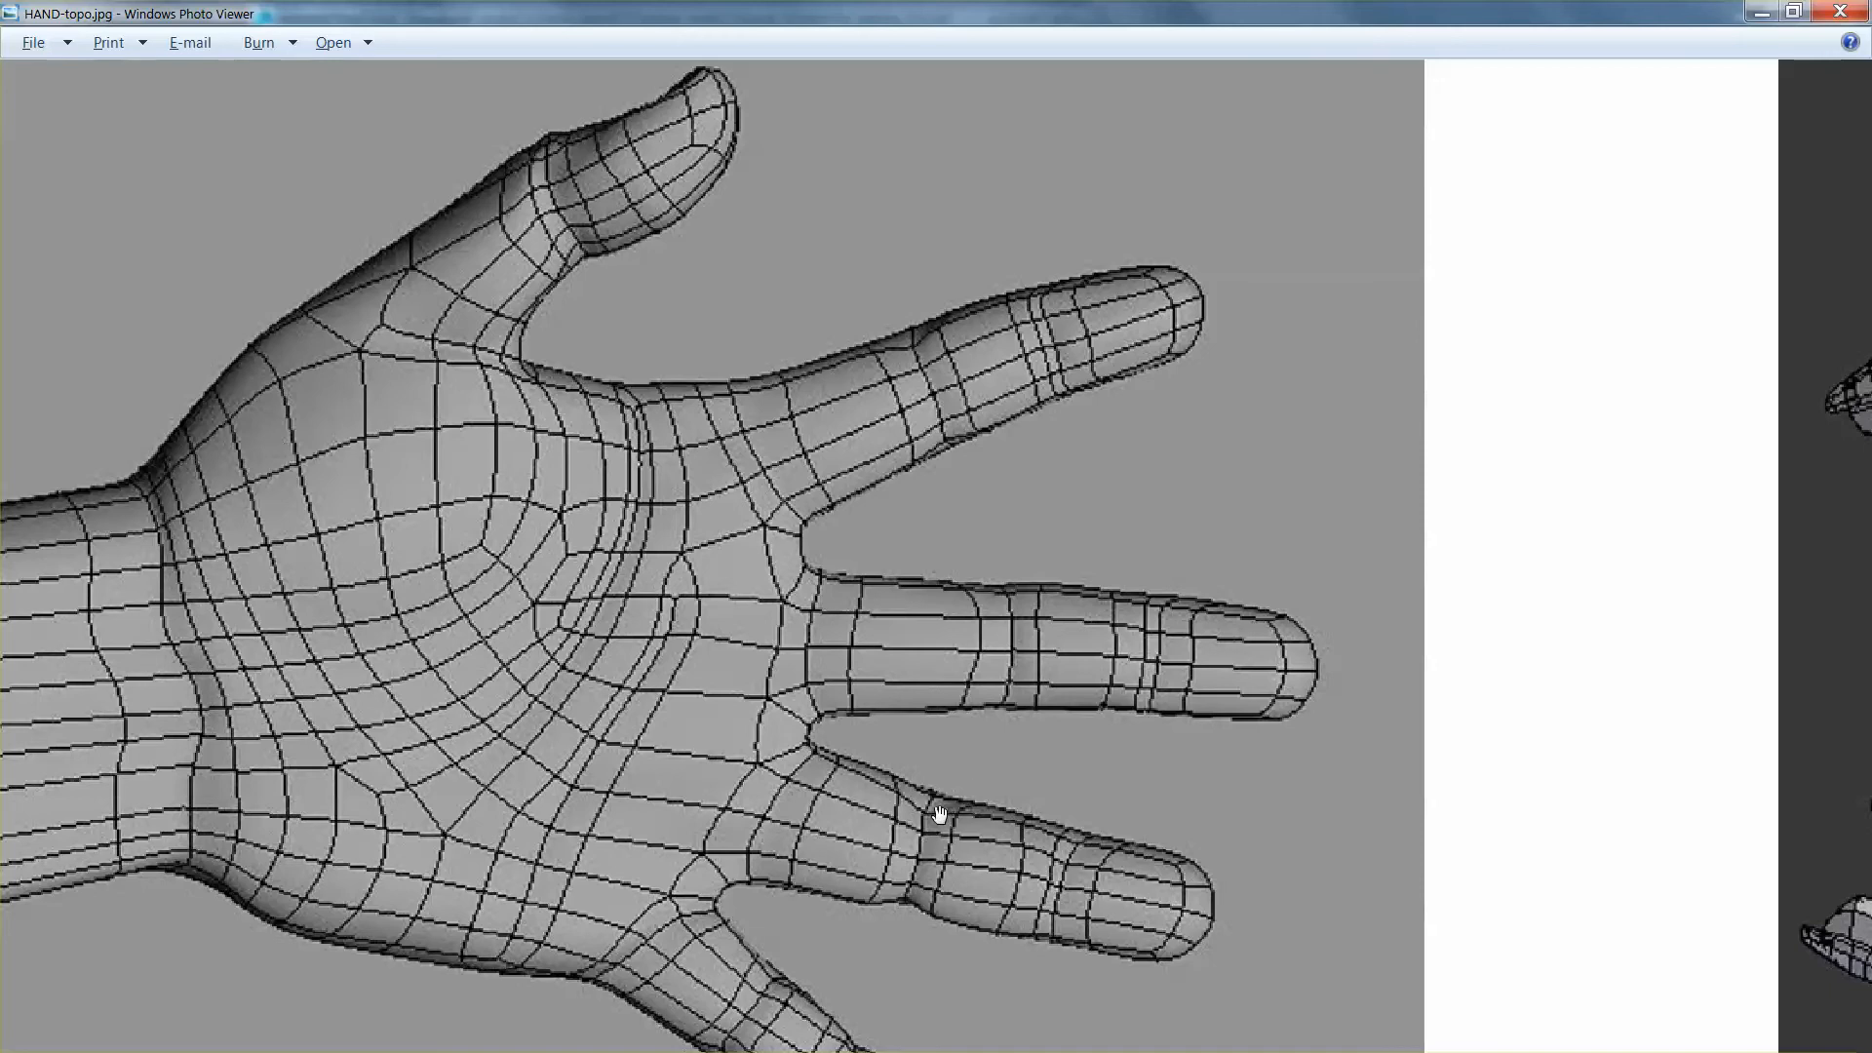
left_click_drag(934, 779, 1020, 517)
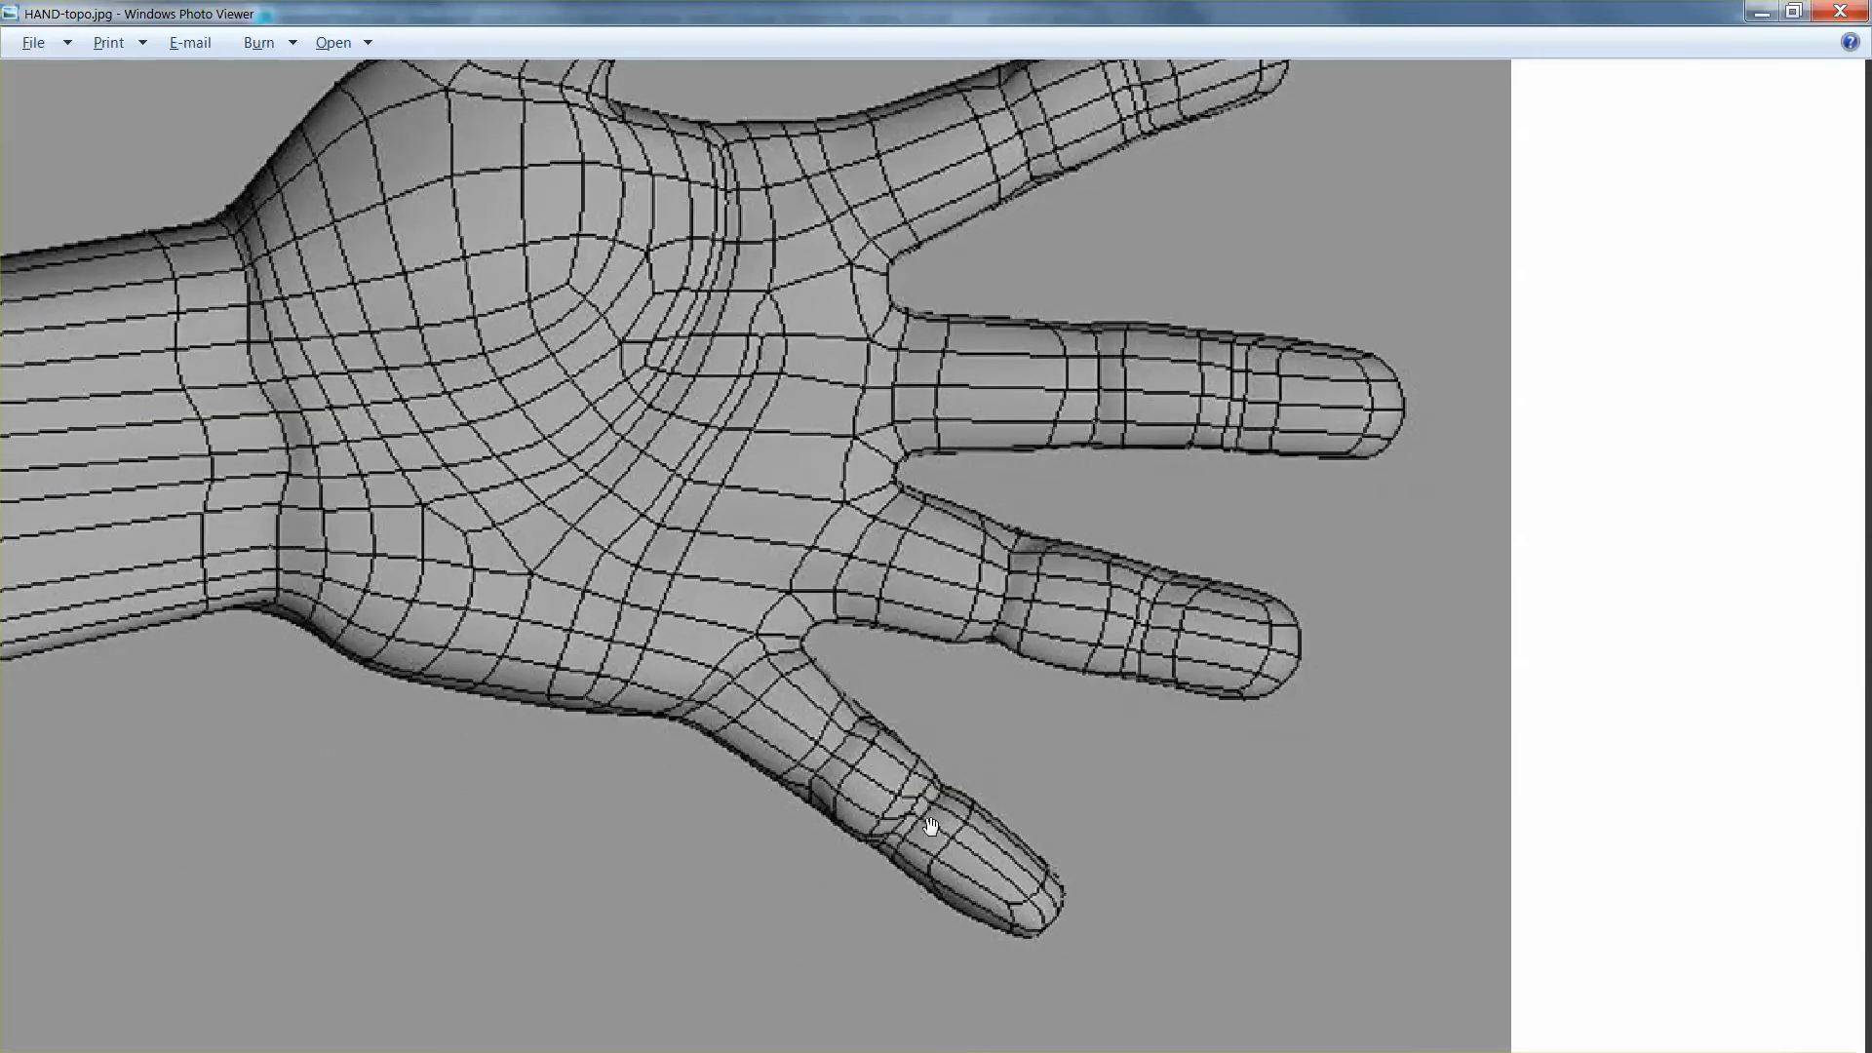
Step: Switch back to Maya, keep only the underside edges of both joint centre loops selected, and scale them slightly inward
key("alt+Tab")
key("alt+Tab")
key("alt+Tab")
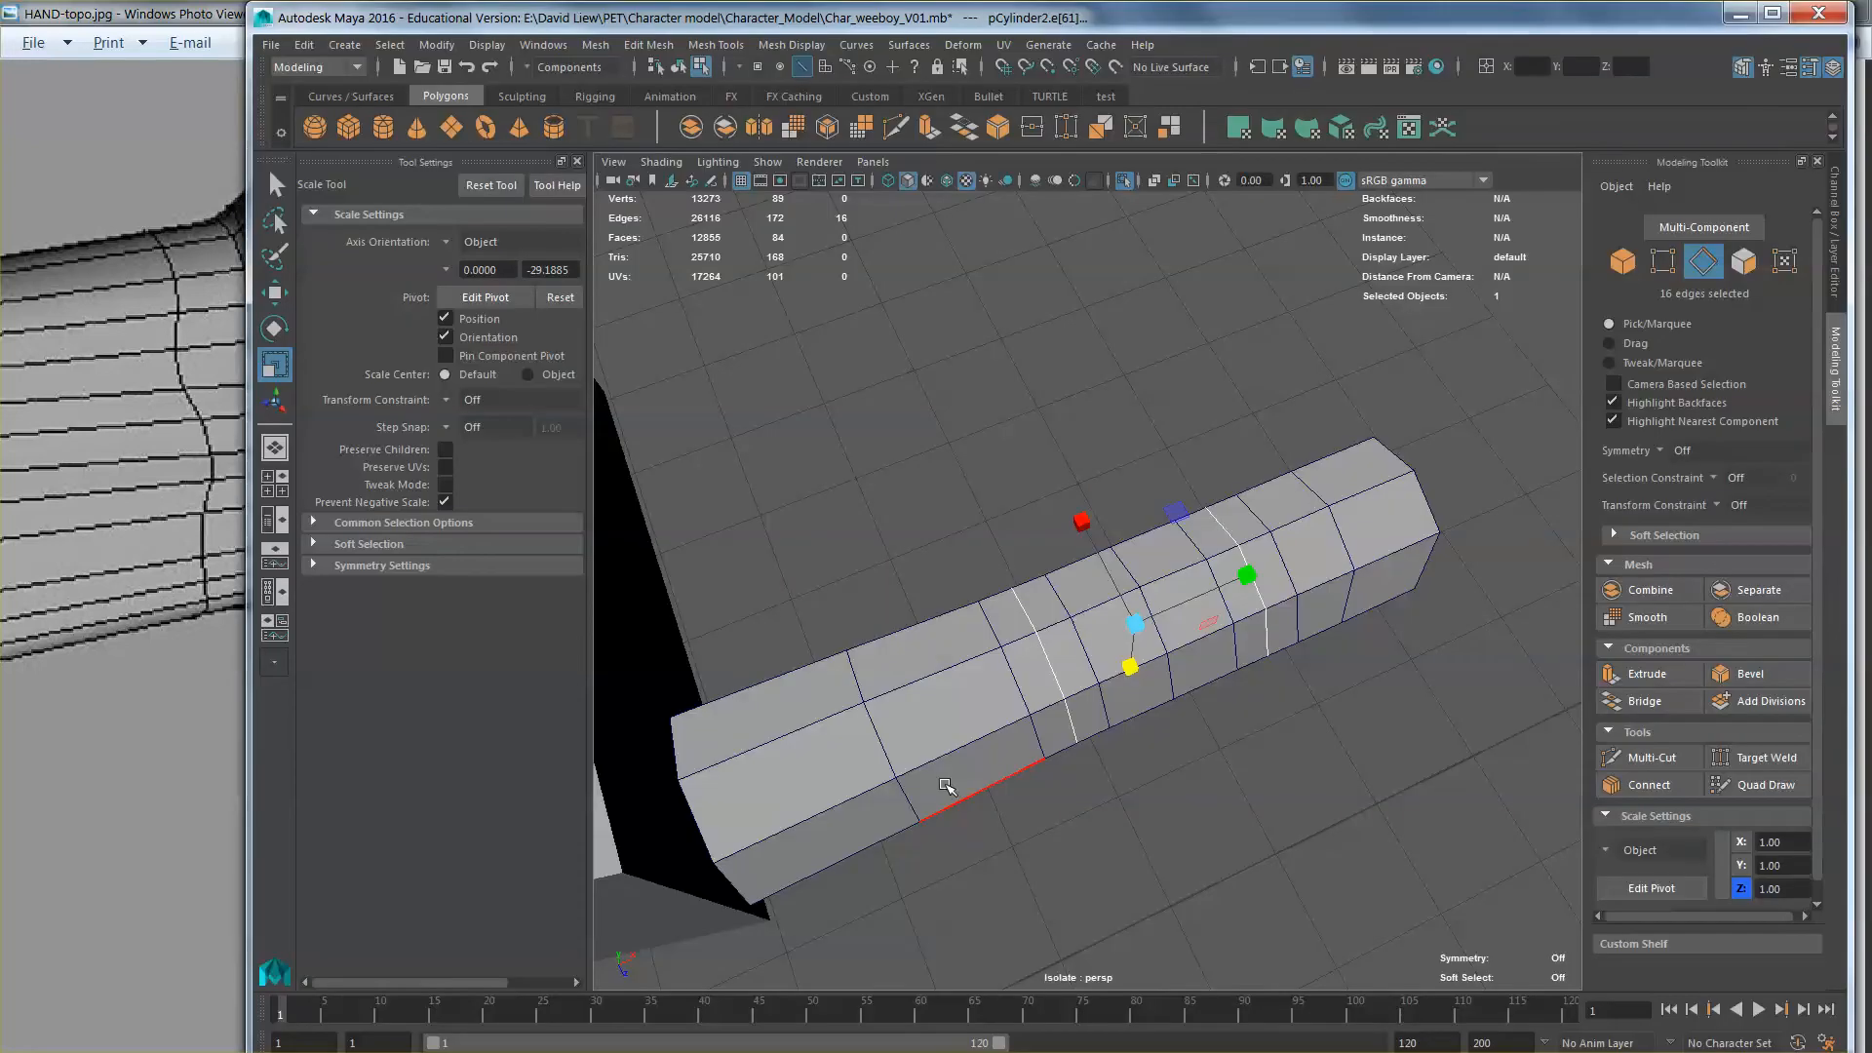
mouse_move(1173, 675)
left_mouse_down("alt")
mouse_move(1015, 452)
mouse_move(1028, 551)
mouse_move(1139, 669)
left_mouse_up("alt")
left_click_drag(925, 461, 1290, 559, "ctrl")
left_click_drag(1292, 563, 1157, 614, "alt")
middle_click_drag(1157, 614, 1187, 613, "alt")
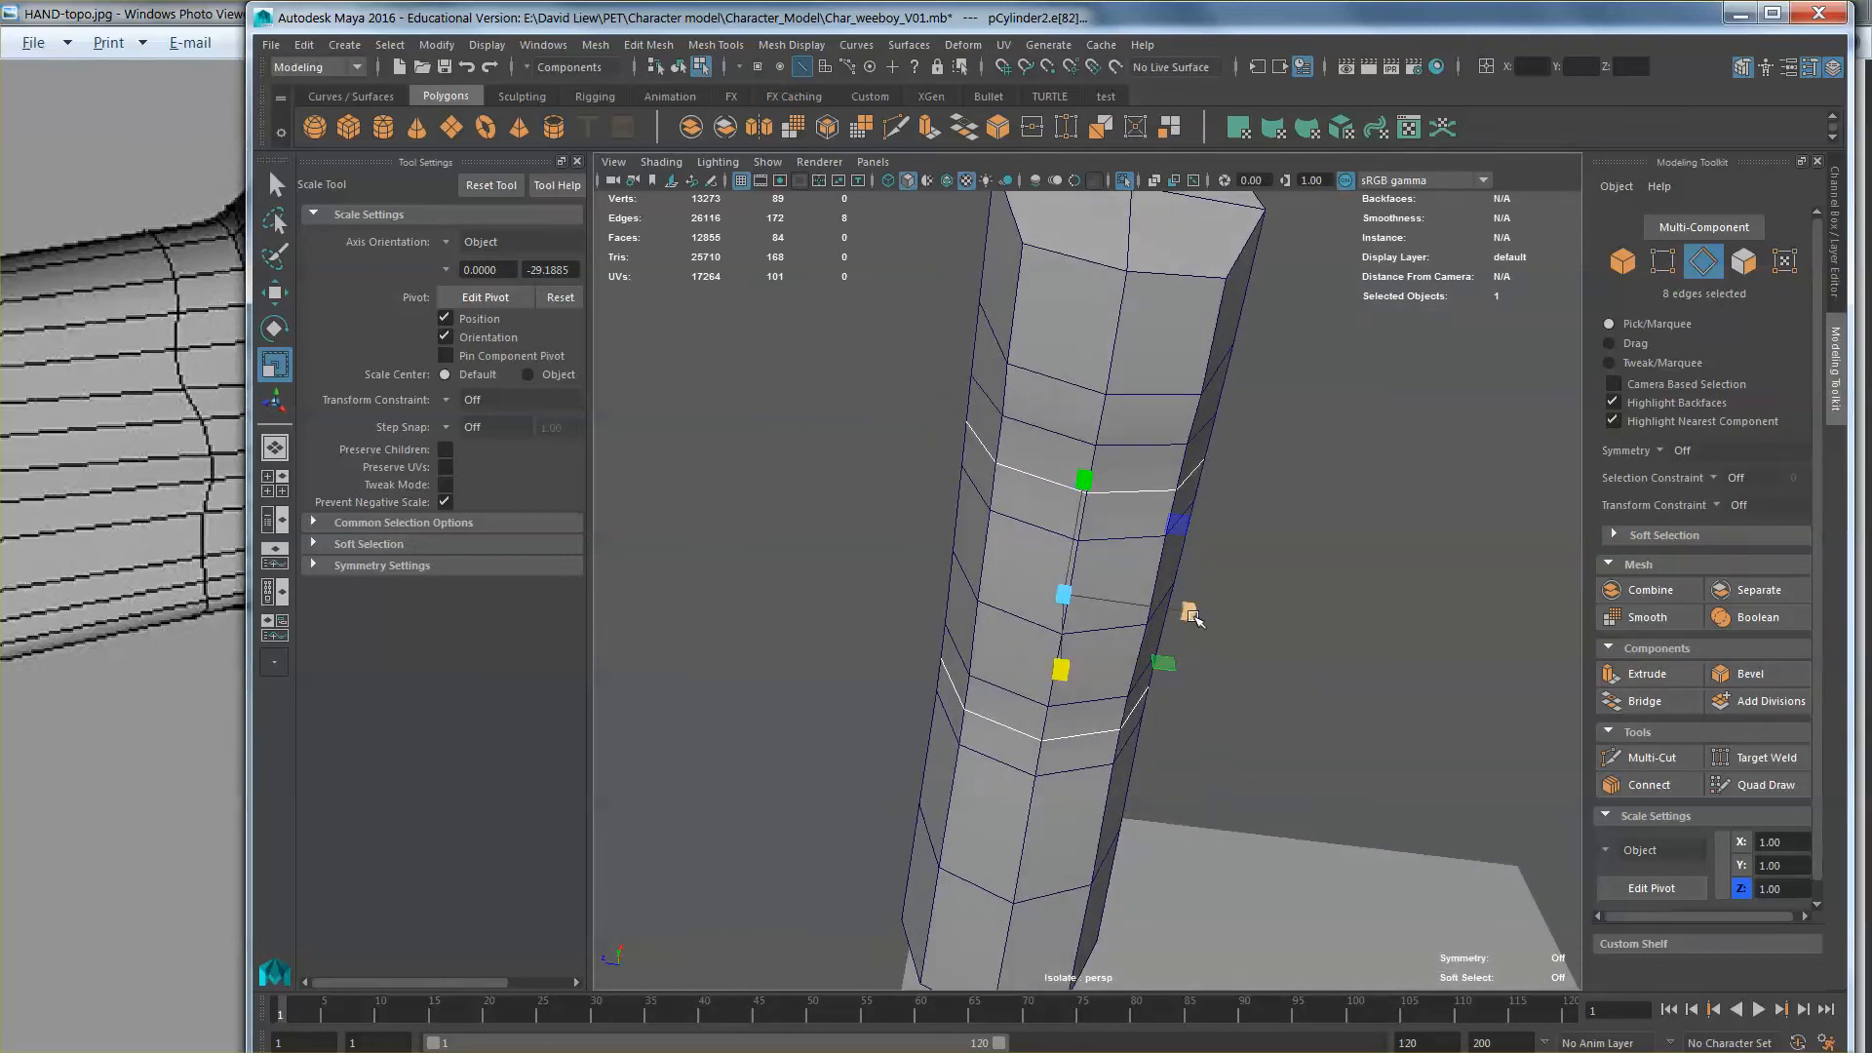
left_click_drag(1190, 615, 1180, 613)
left_click_drag(1179, 613, 1241, 756, "alt")
scroll(1146, 610, "down", 2)
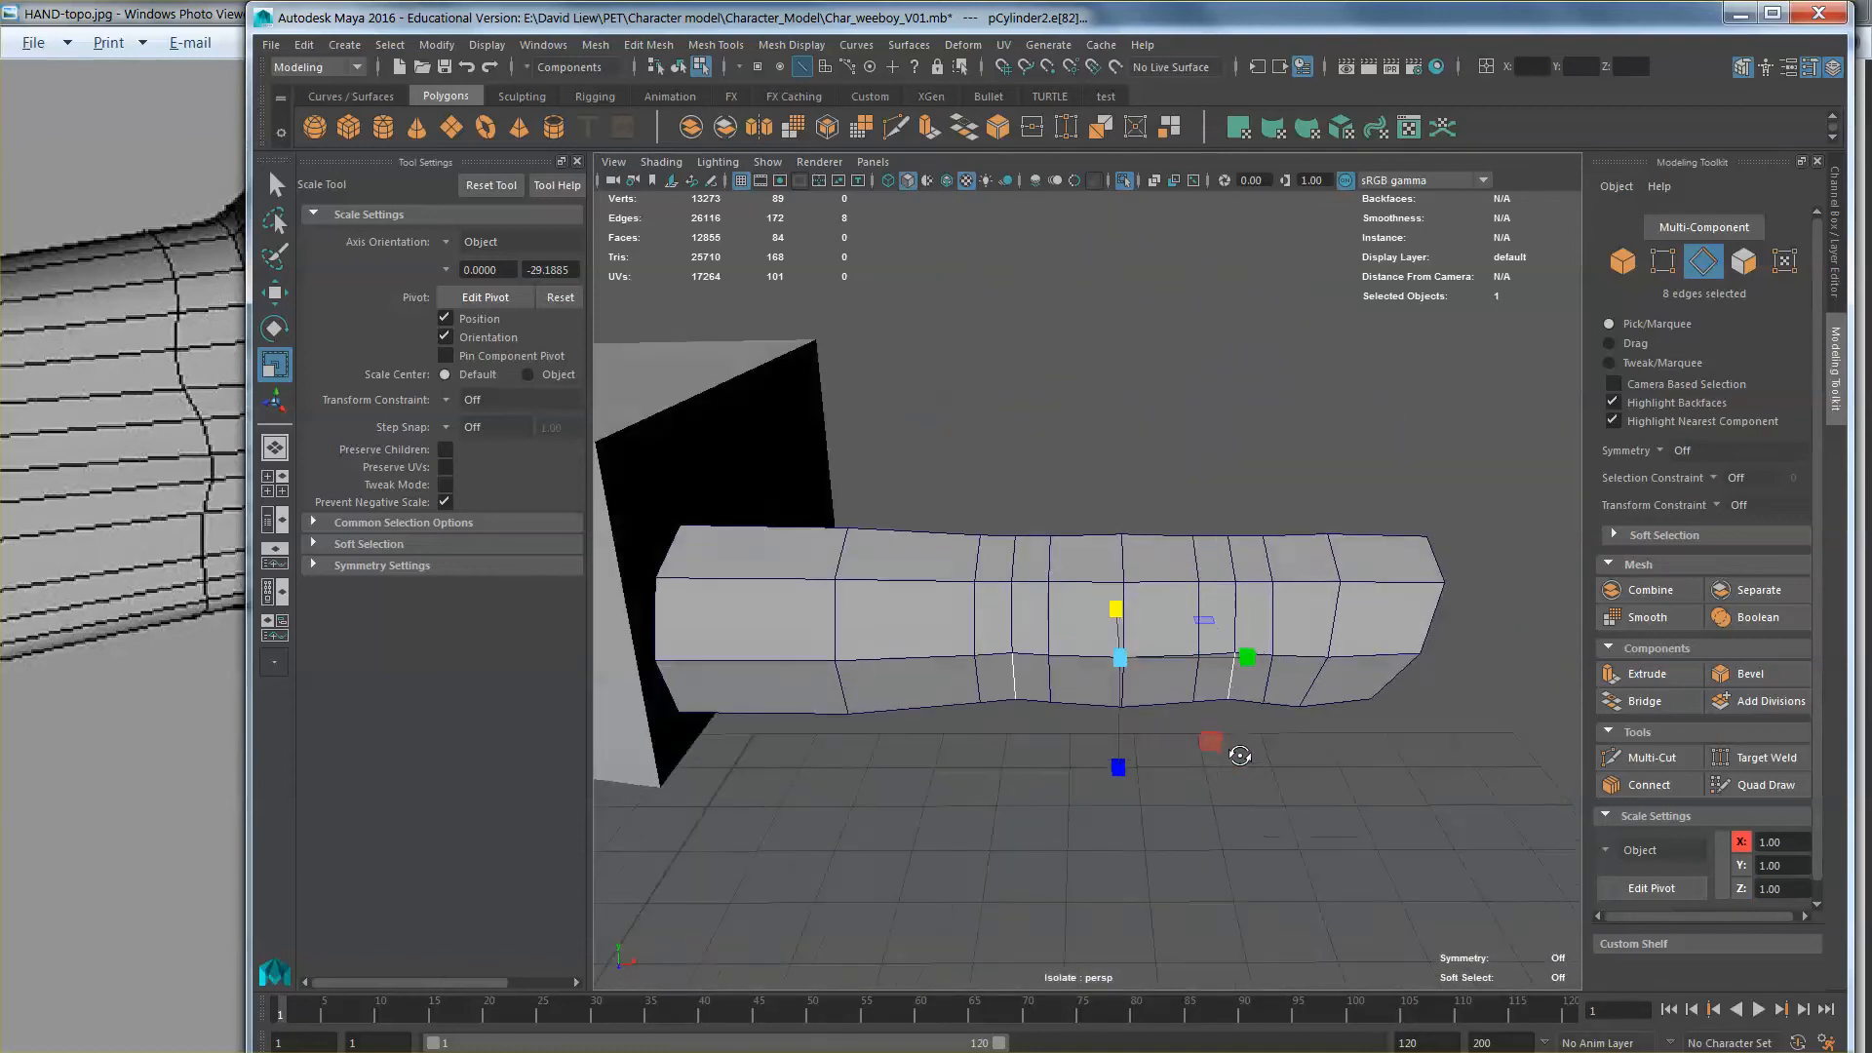
Step: Select the centre vertices on top of both finger joints and raise them slightly to form knuckles
left_click_drag(1036, 552, 1082, 590, "alt")
left_click(1029, 601)
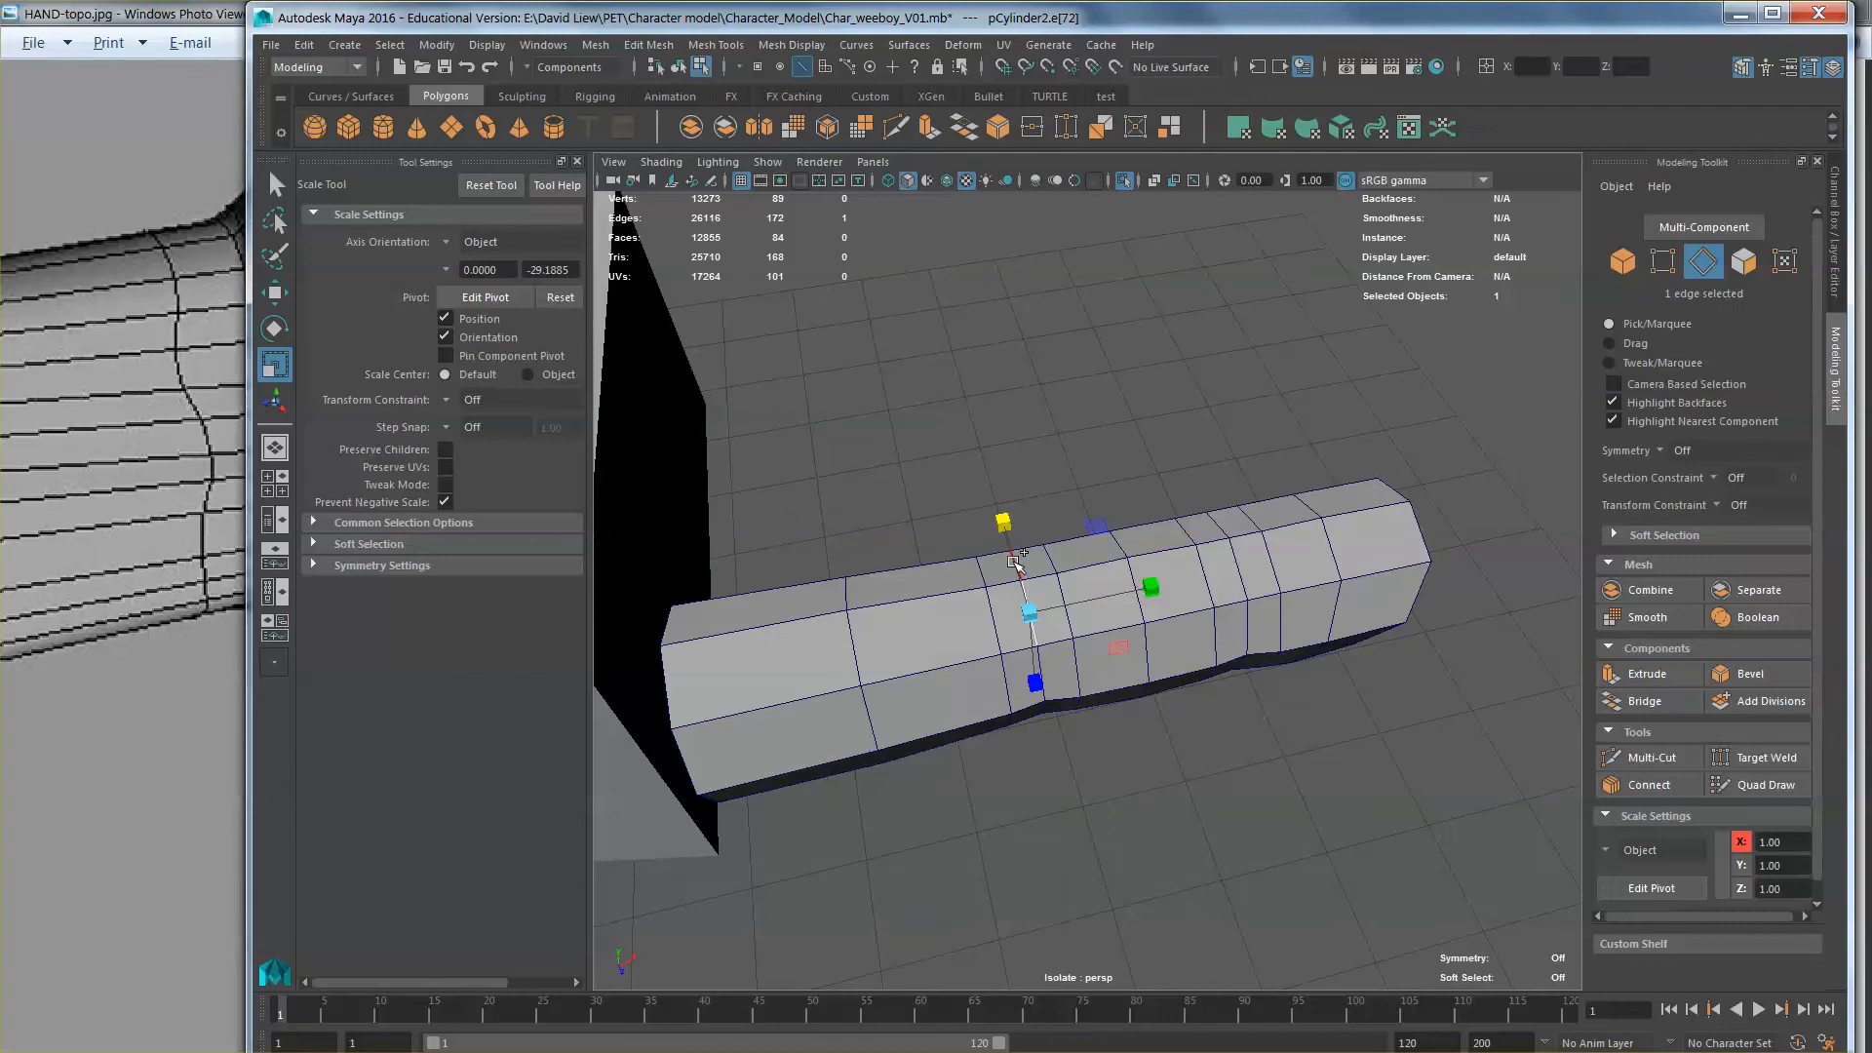
left_click(1663, 261)
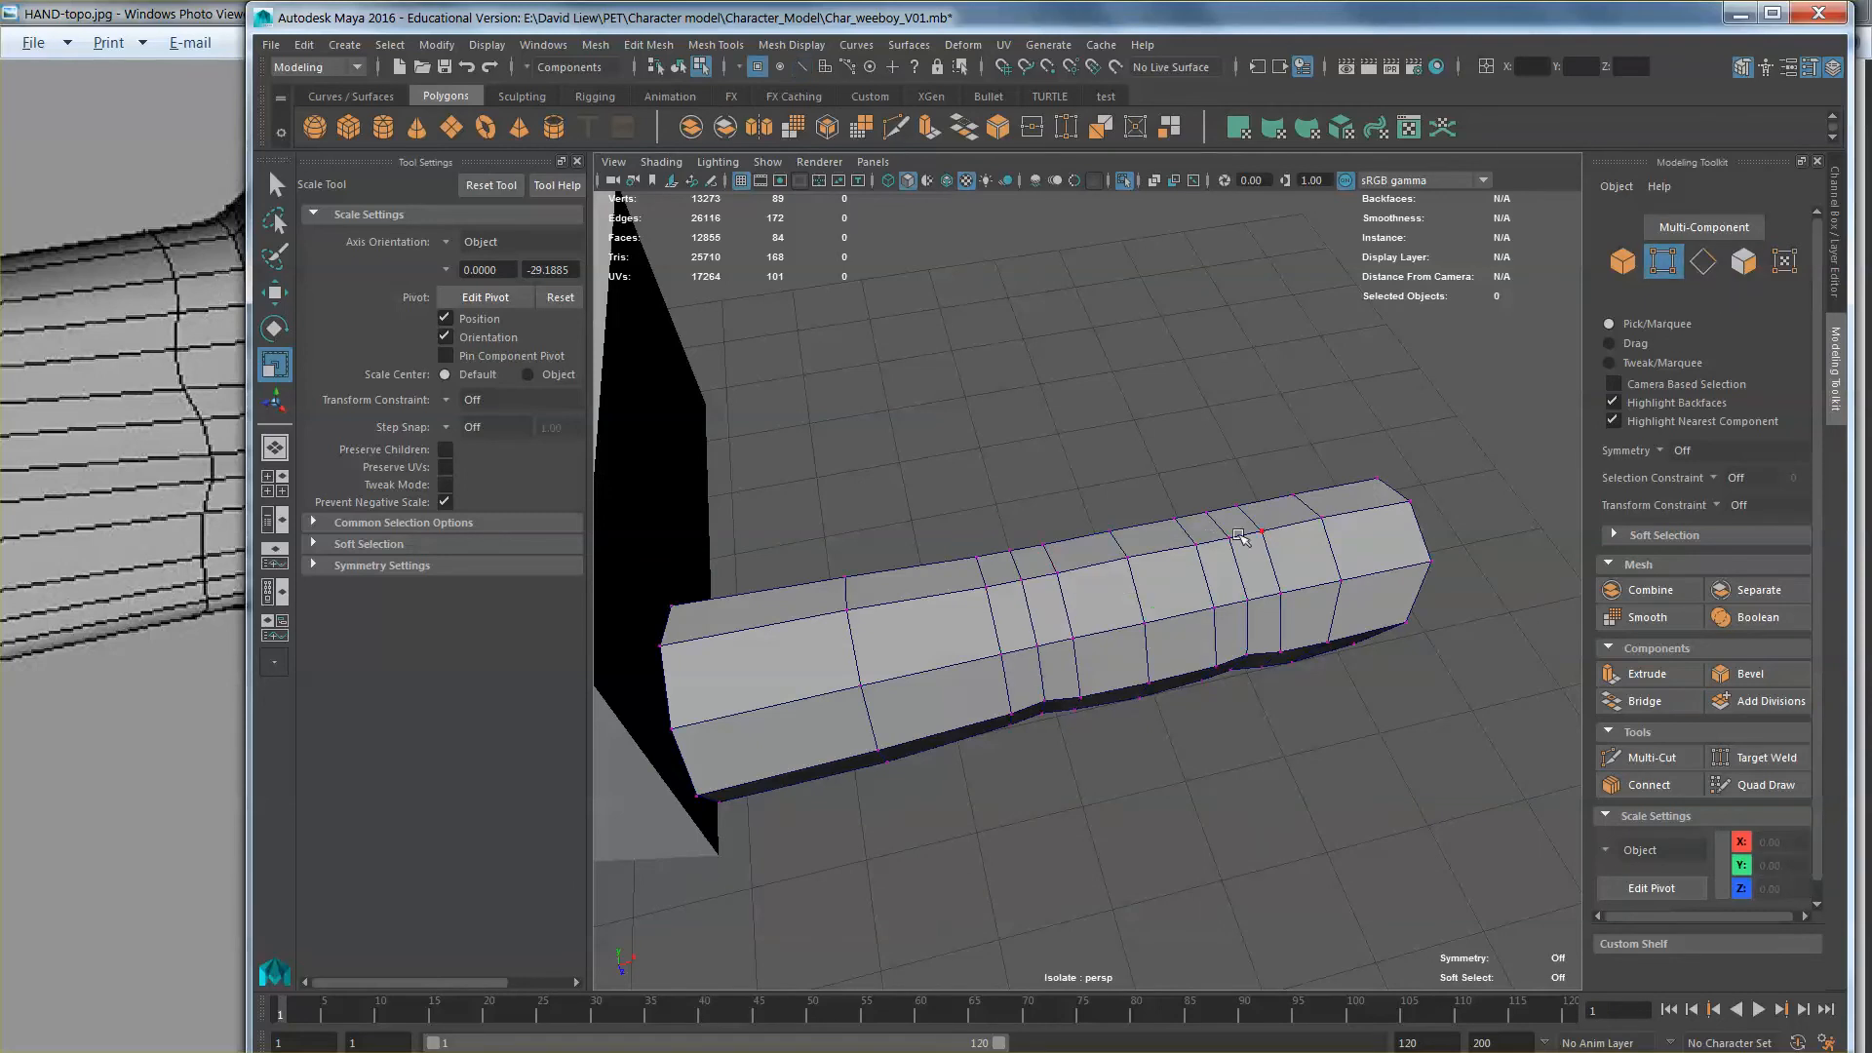
left_click(1231, 538)
left_click(1026, 578, "shift")
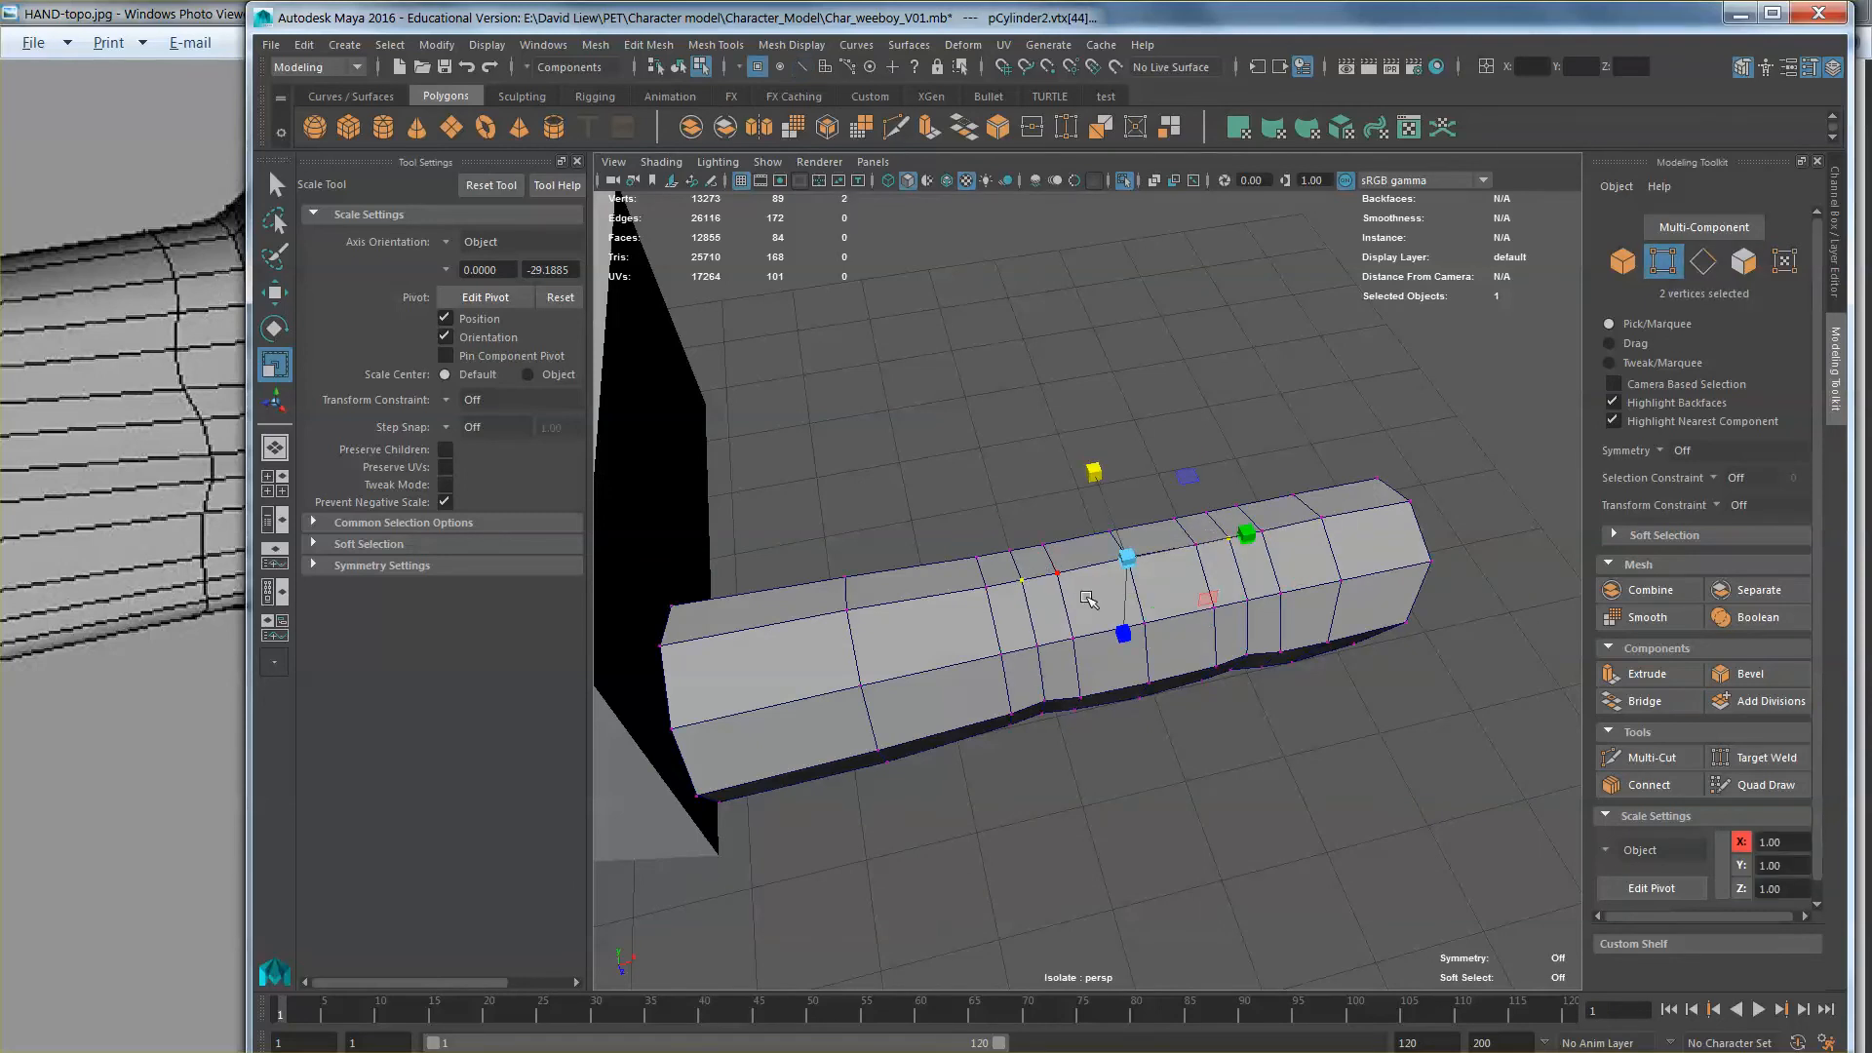
key("w")
left_click_drag(1097, 615, 1086, 657, "alt")
Step: Pull the fingertip's end vertex outward along the finger to Y 5.73 and display the finger in smooth preview
left_click(1287, 654)
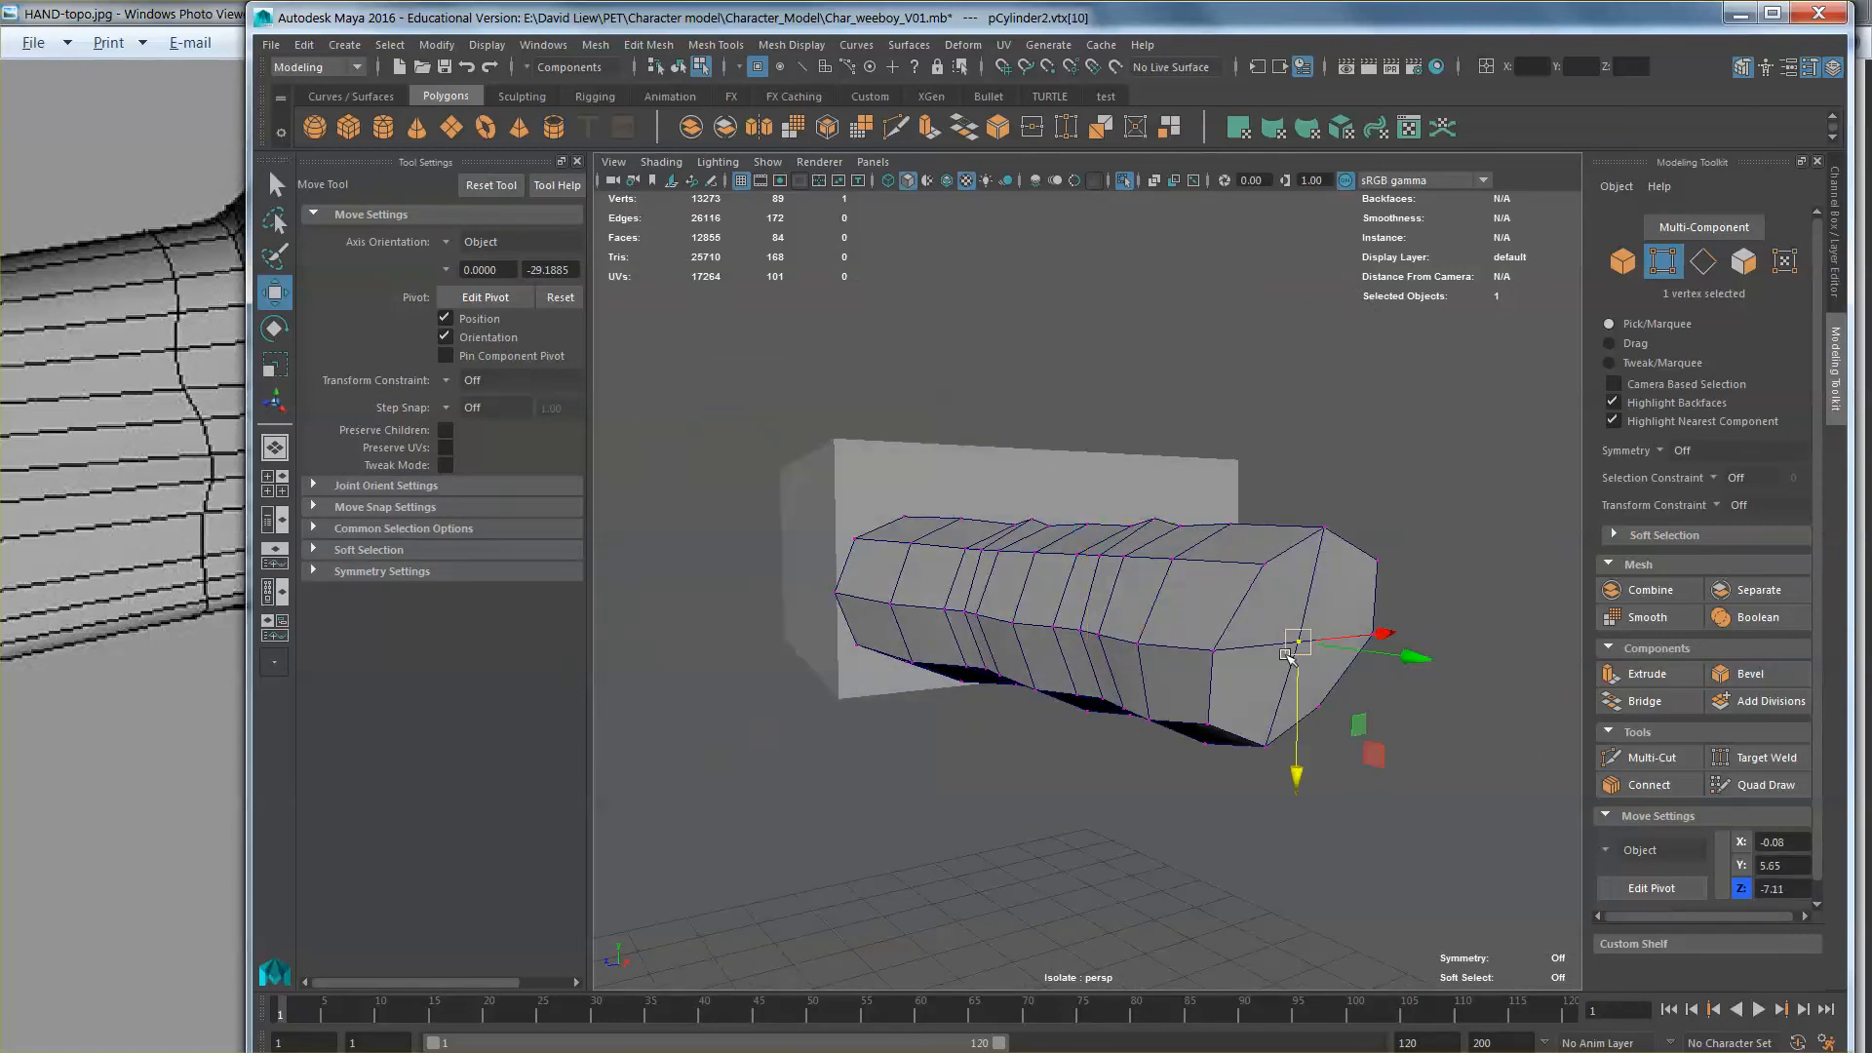
left_click_drag(1287, 656, 1447, 613, "alt")
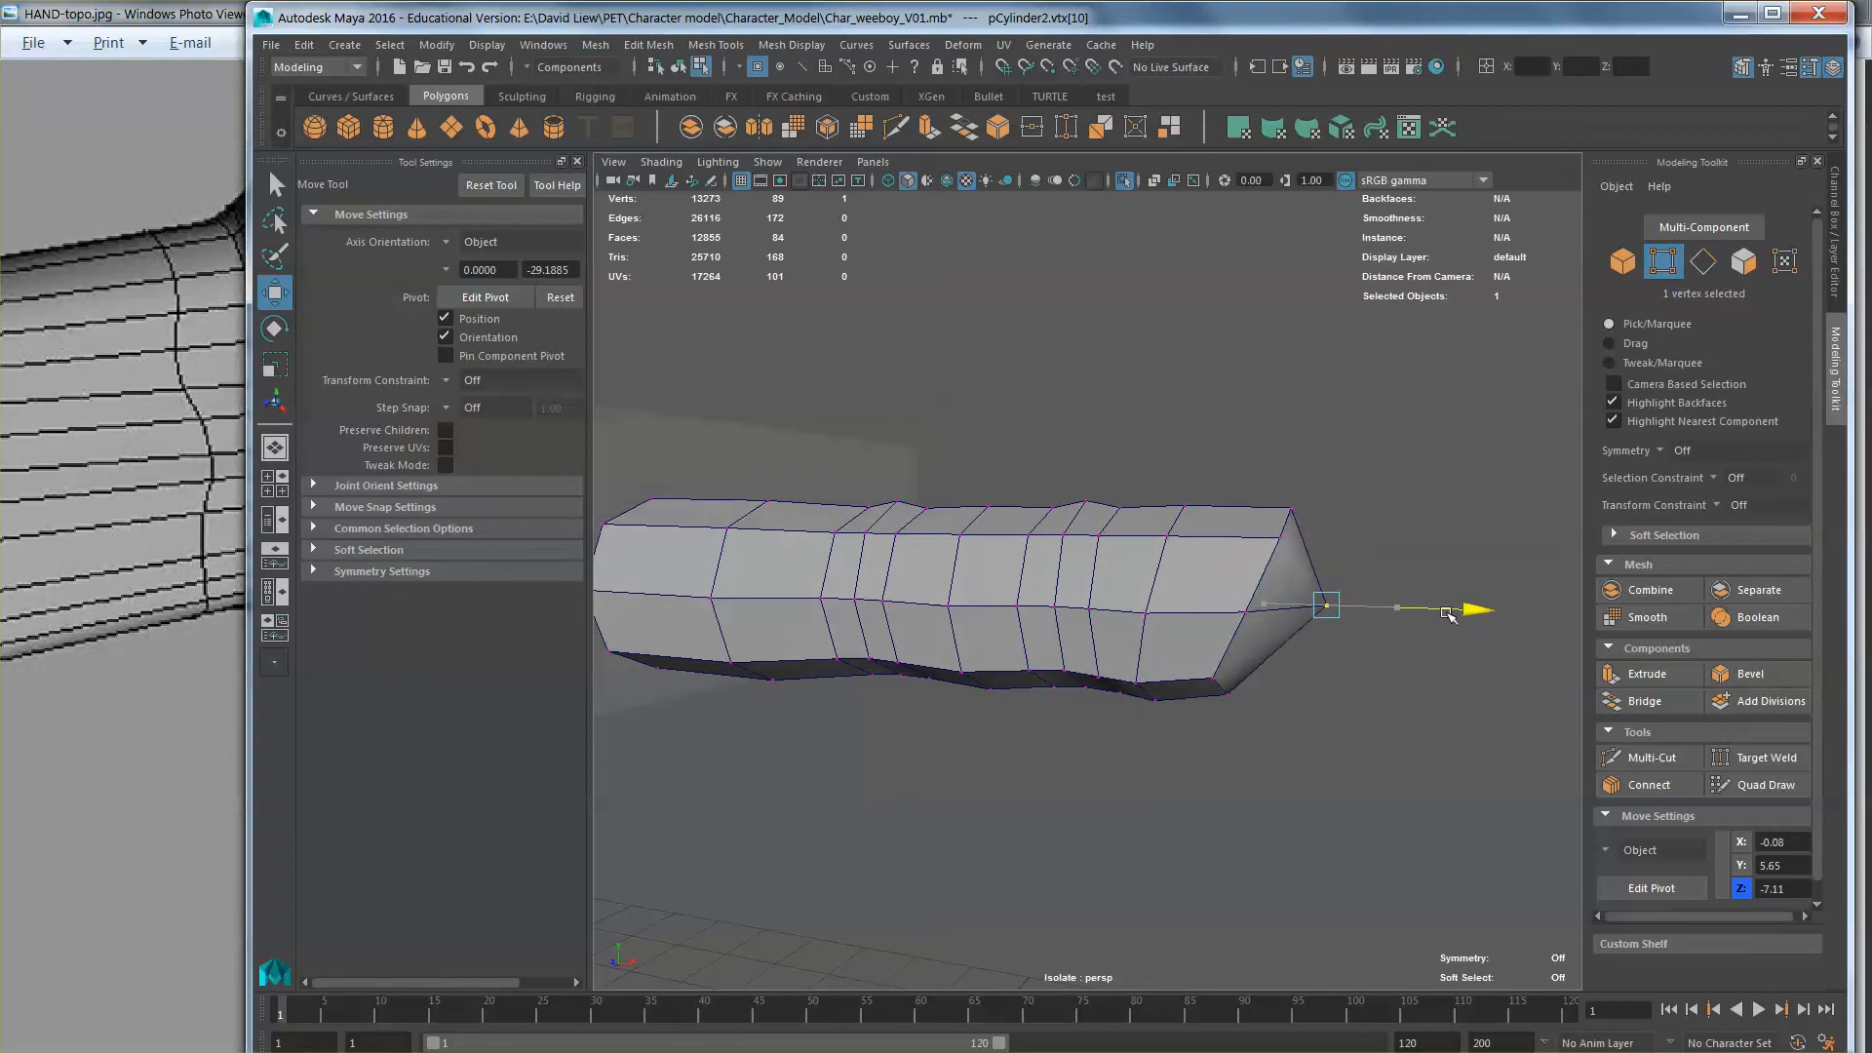
key("3")
left_click_drag(1329, 547, 1195, 524, "alt")
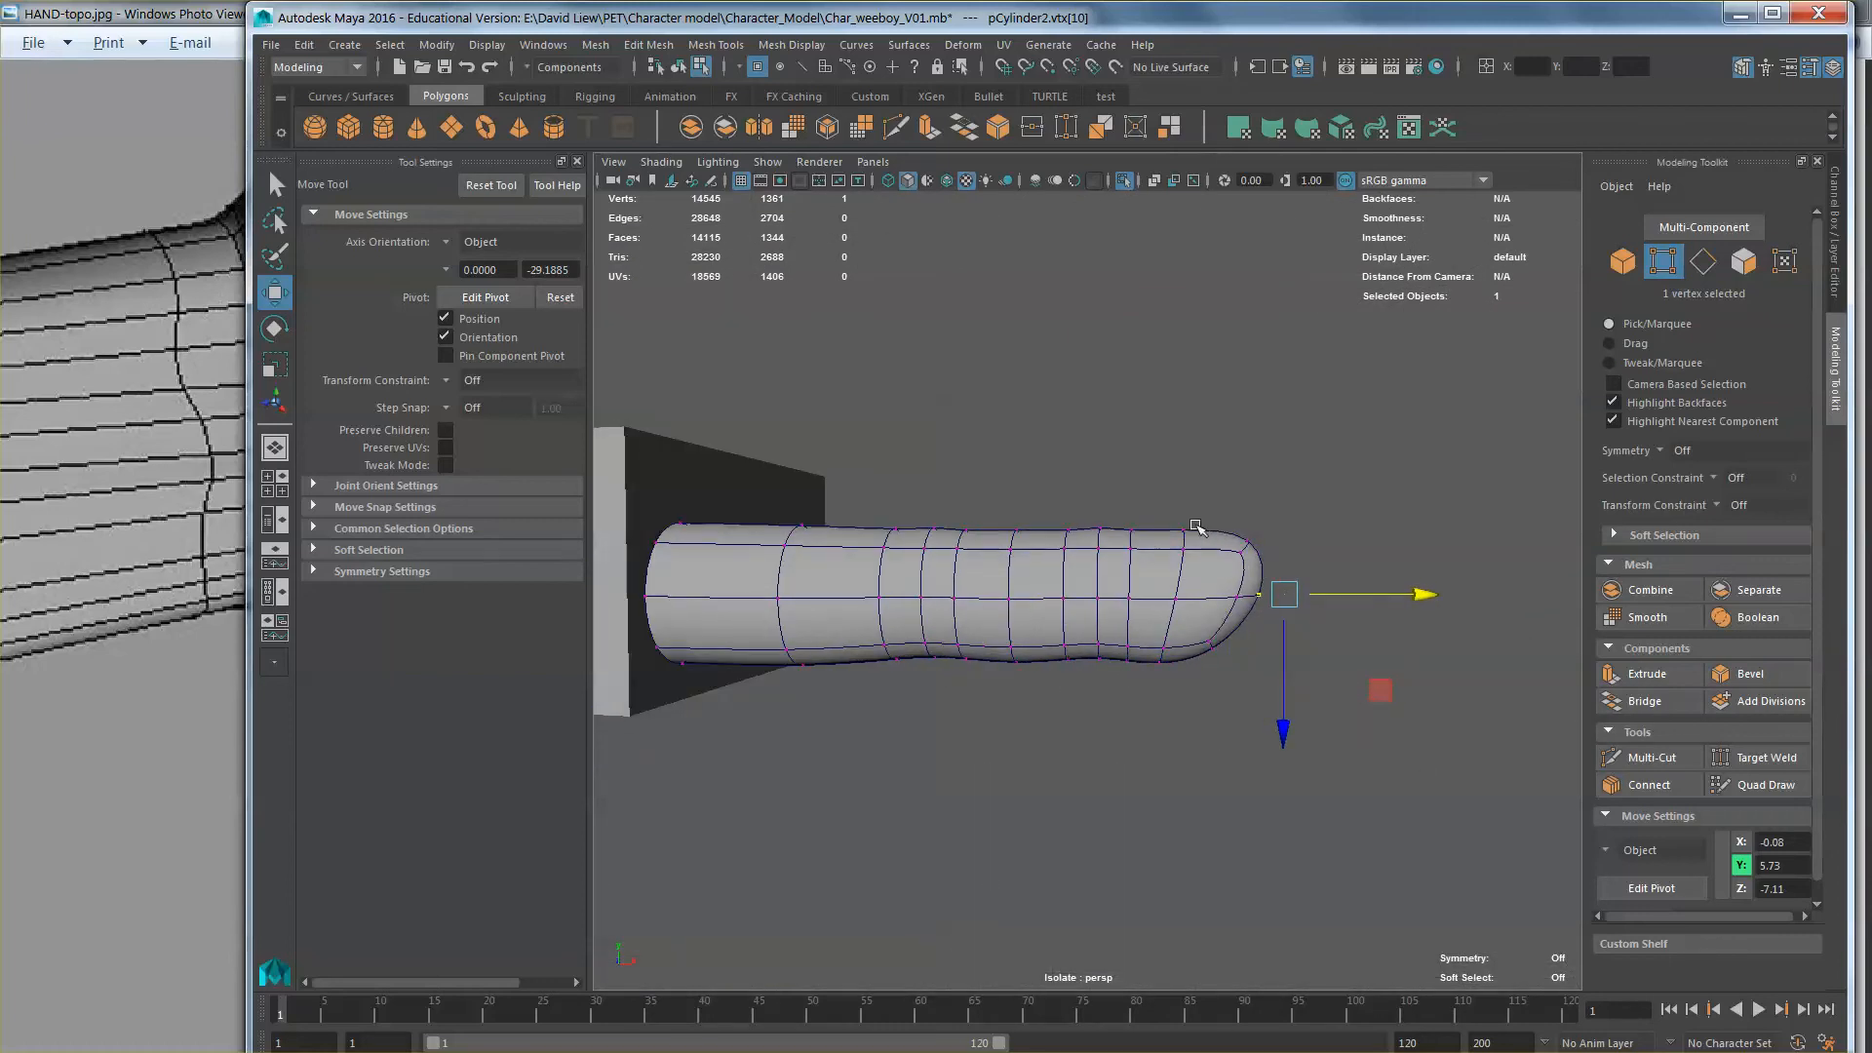
left_click_drag(1198, 670, 1205, 673, "alt")
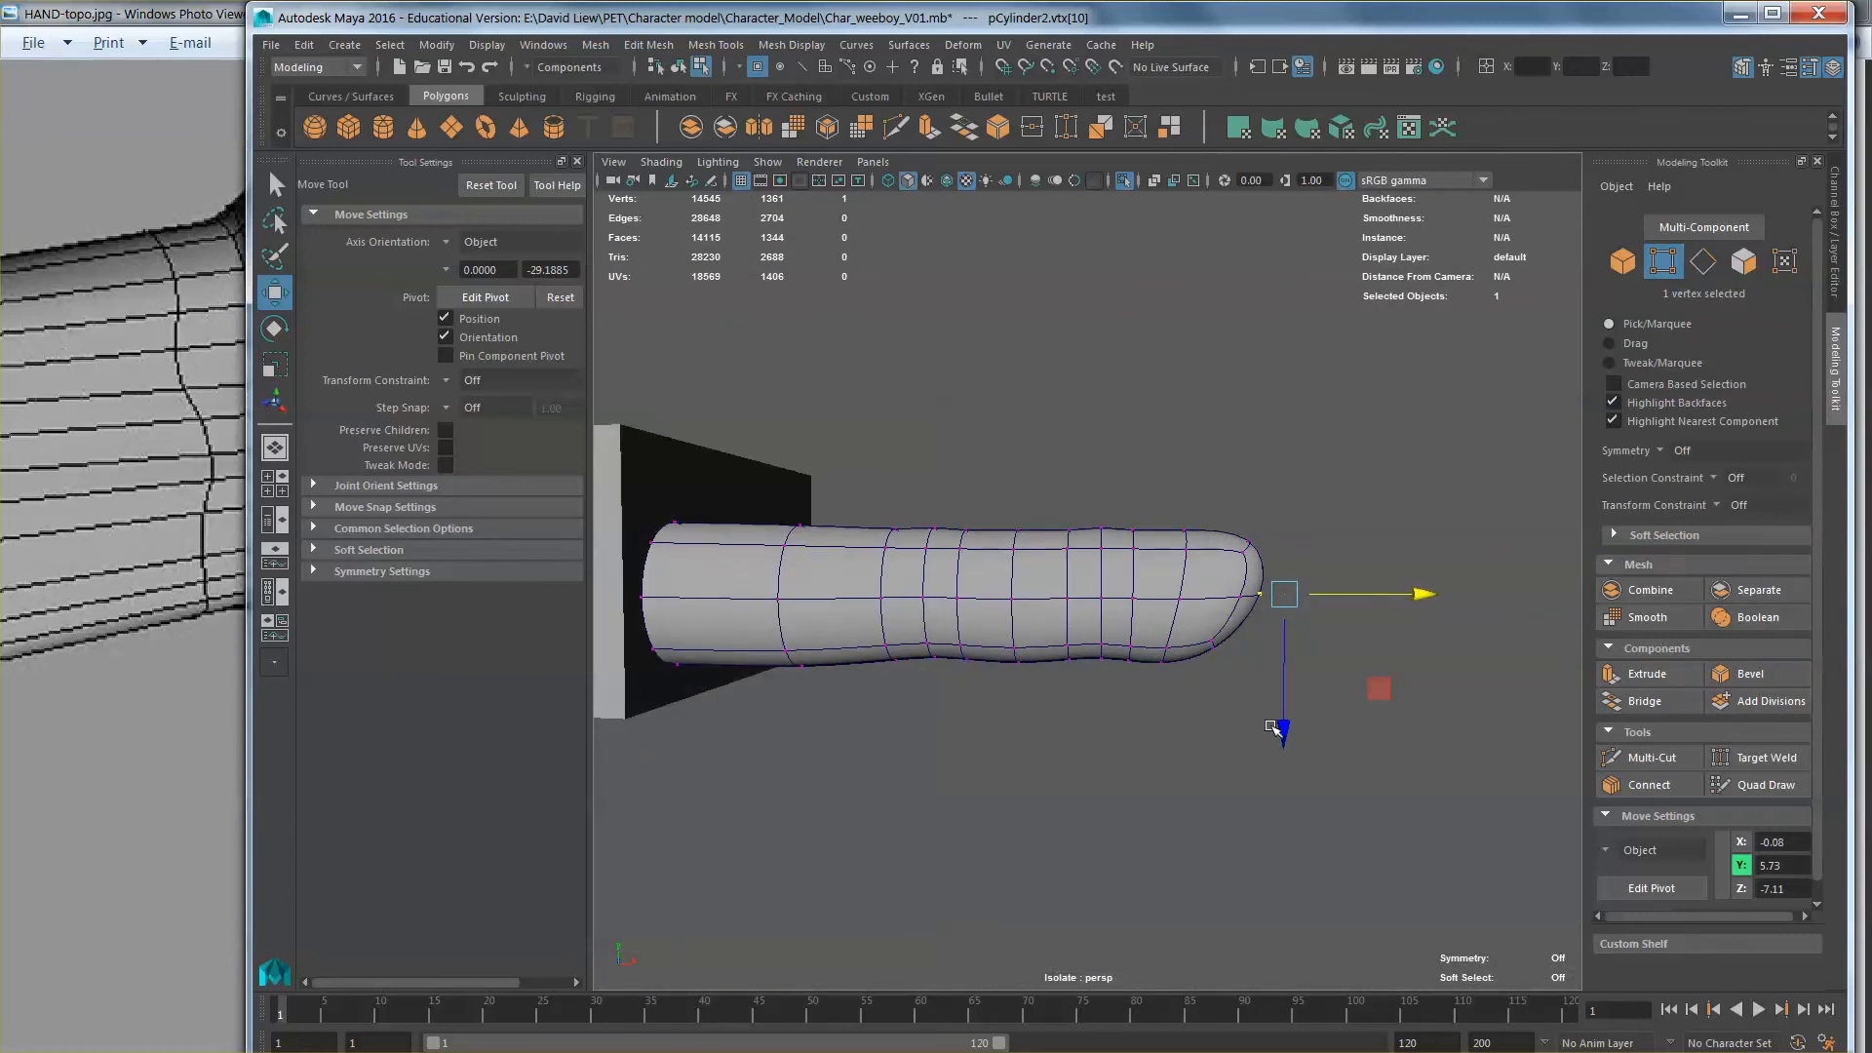
Step: Select the upper vertices of the fingertip and raise them slightly to round the tip
left_click_drag(1336, 819, 1155, 624)
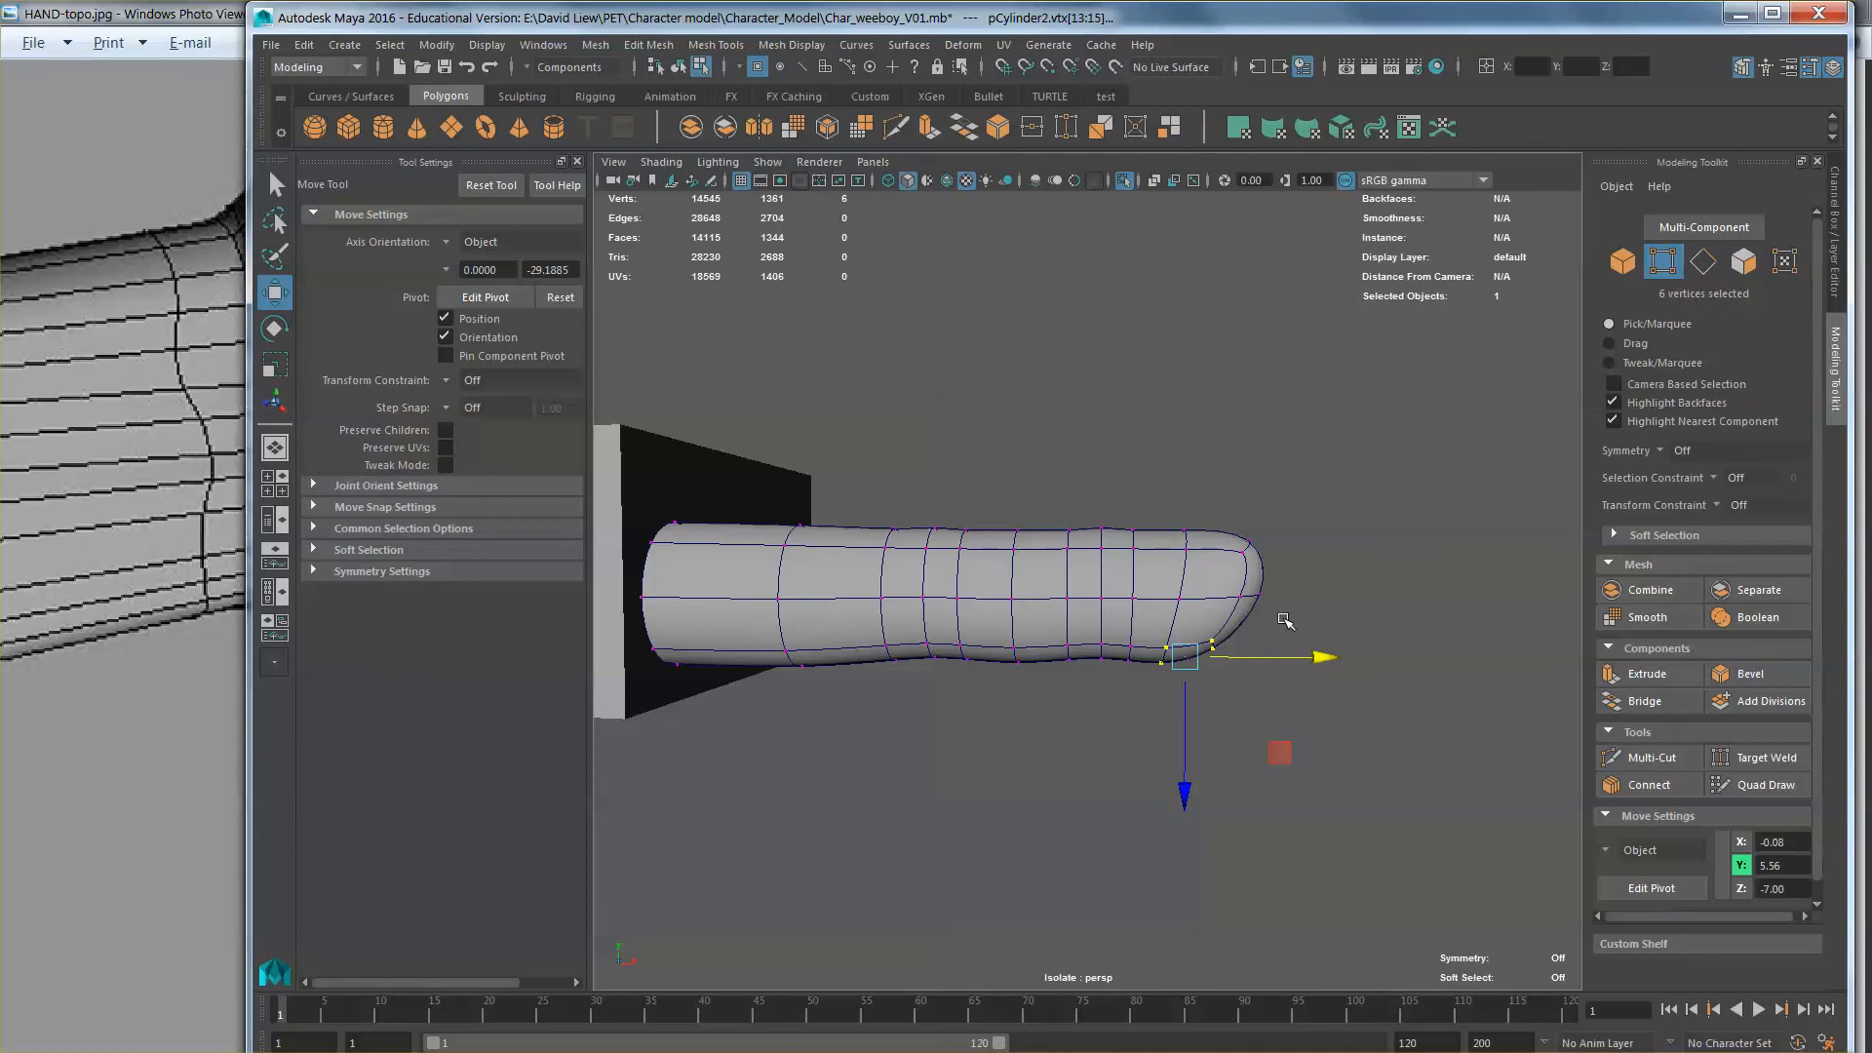
left_click_drag(1289, 485, 1318, 561)
left_click_drag(1223, 672, 1221, 659)
key("e")
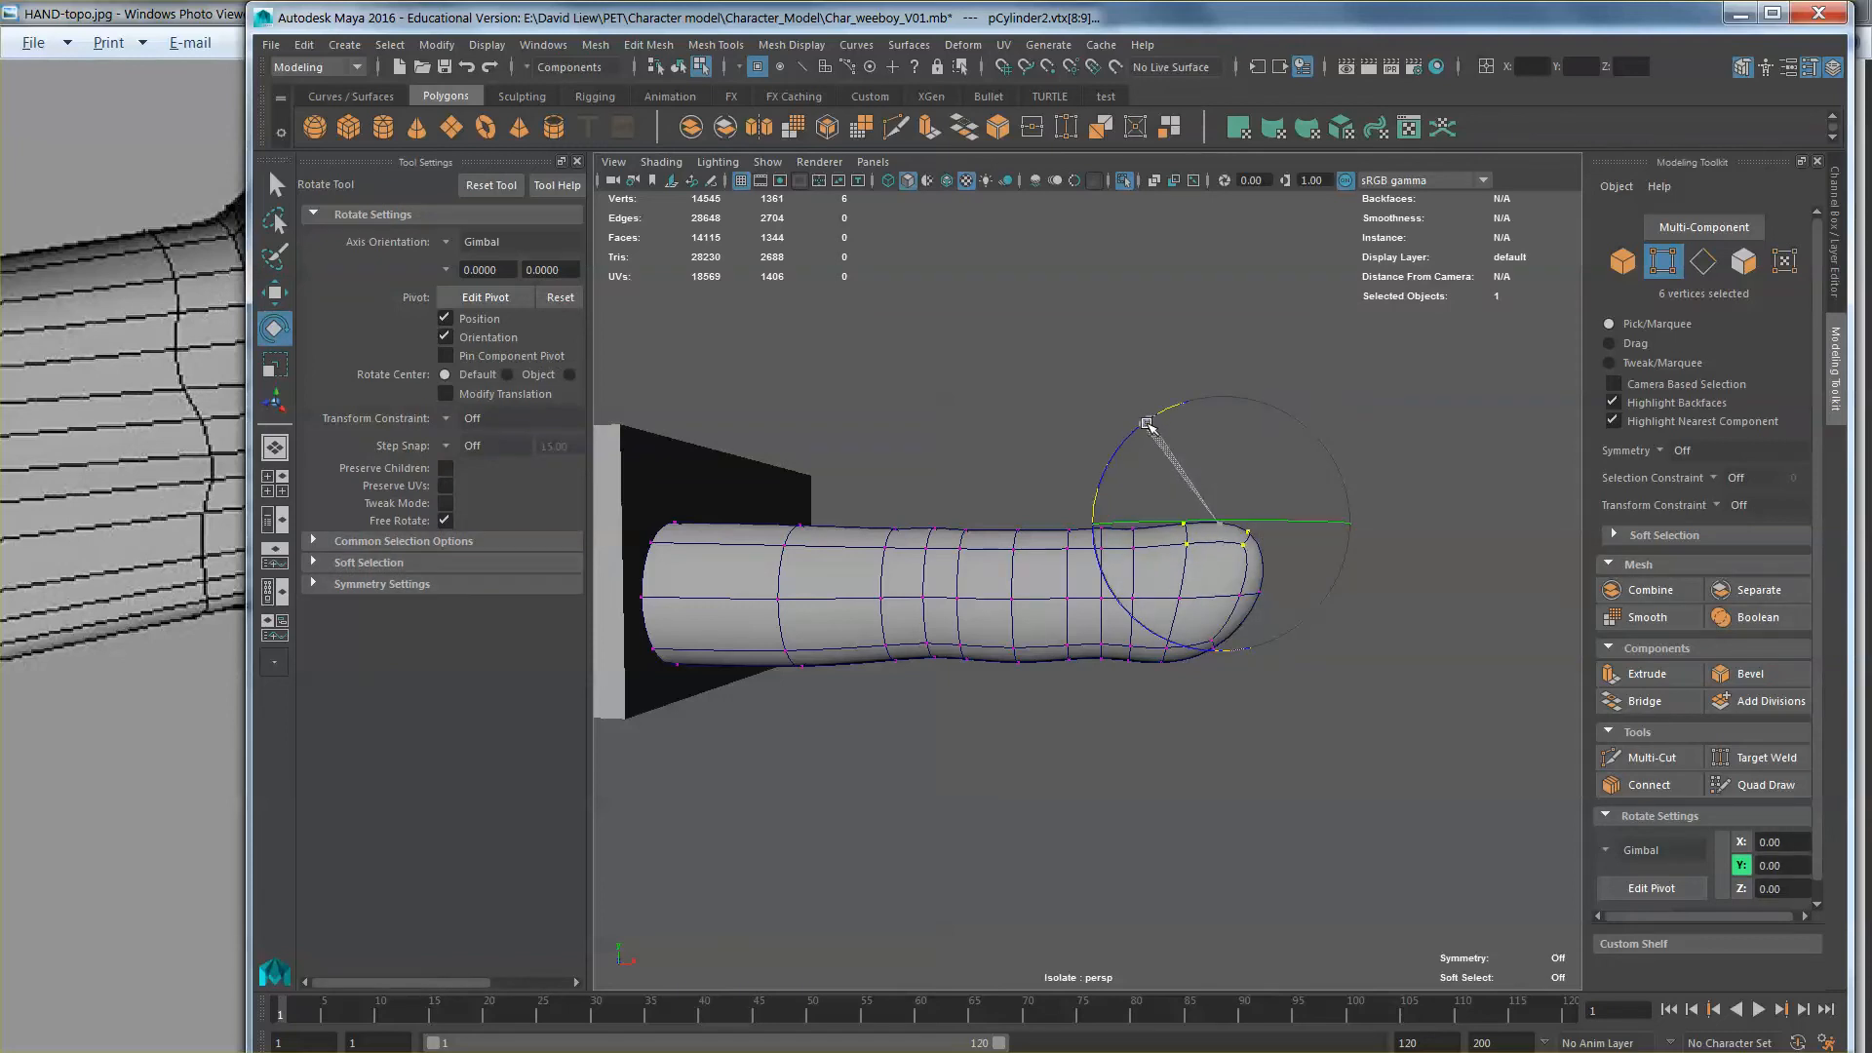
Step: Raise the four upper vertices of the loop midway between the two finger joints slightly
key("w")
left_click_drag(1060, 535, 1098, 640, "alt")
left_click_drag(1097, 644, 1073, 624, "alt")
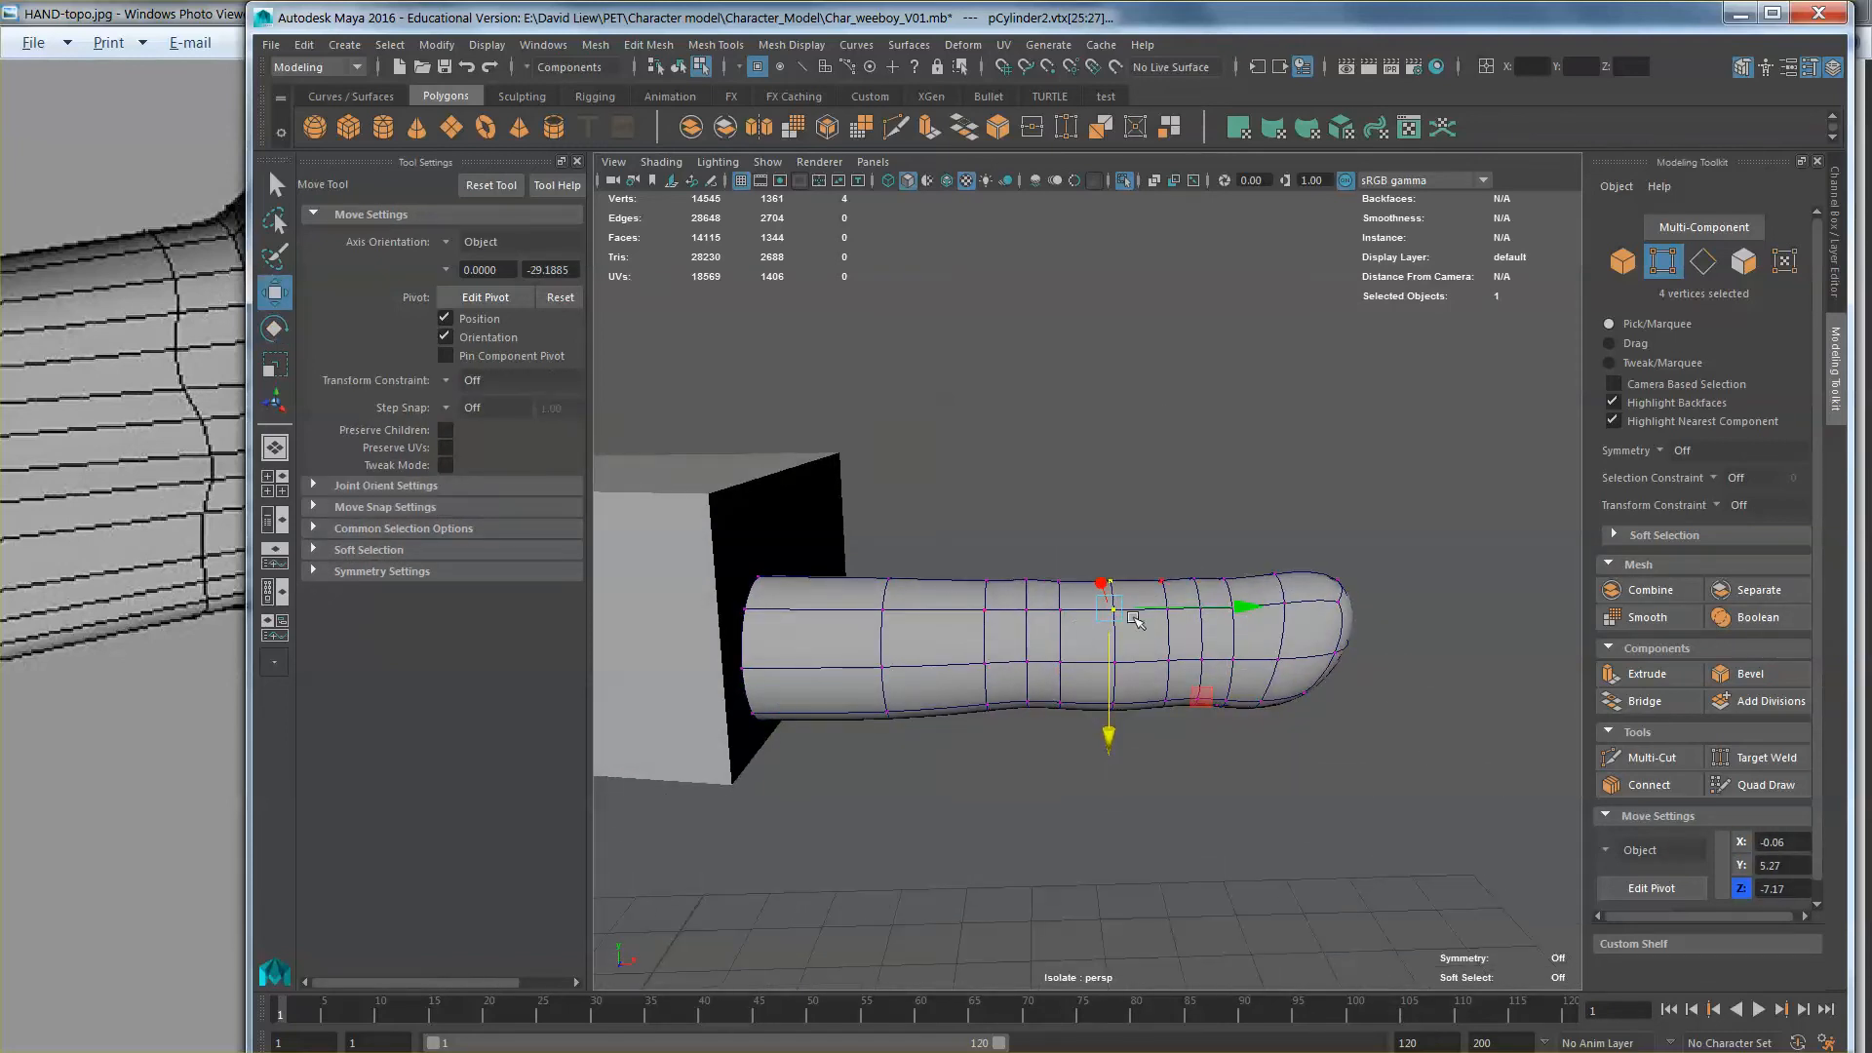
left_click_drag(1111, 741, 1113, 733)
left_click_drag(1112, 733, 1190, 617, "alt")
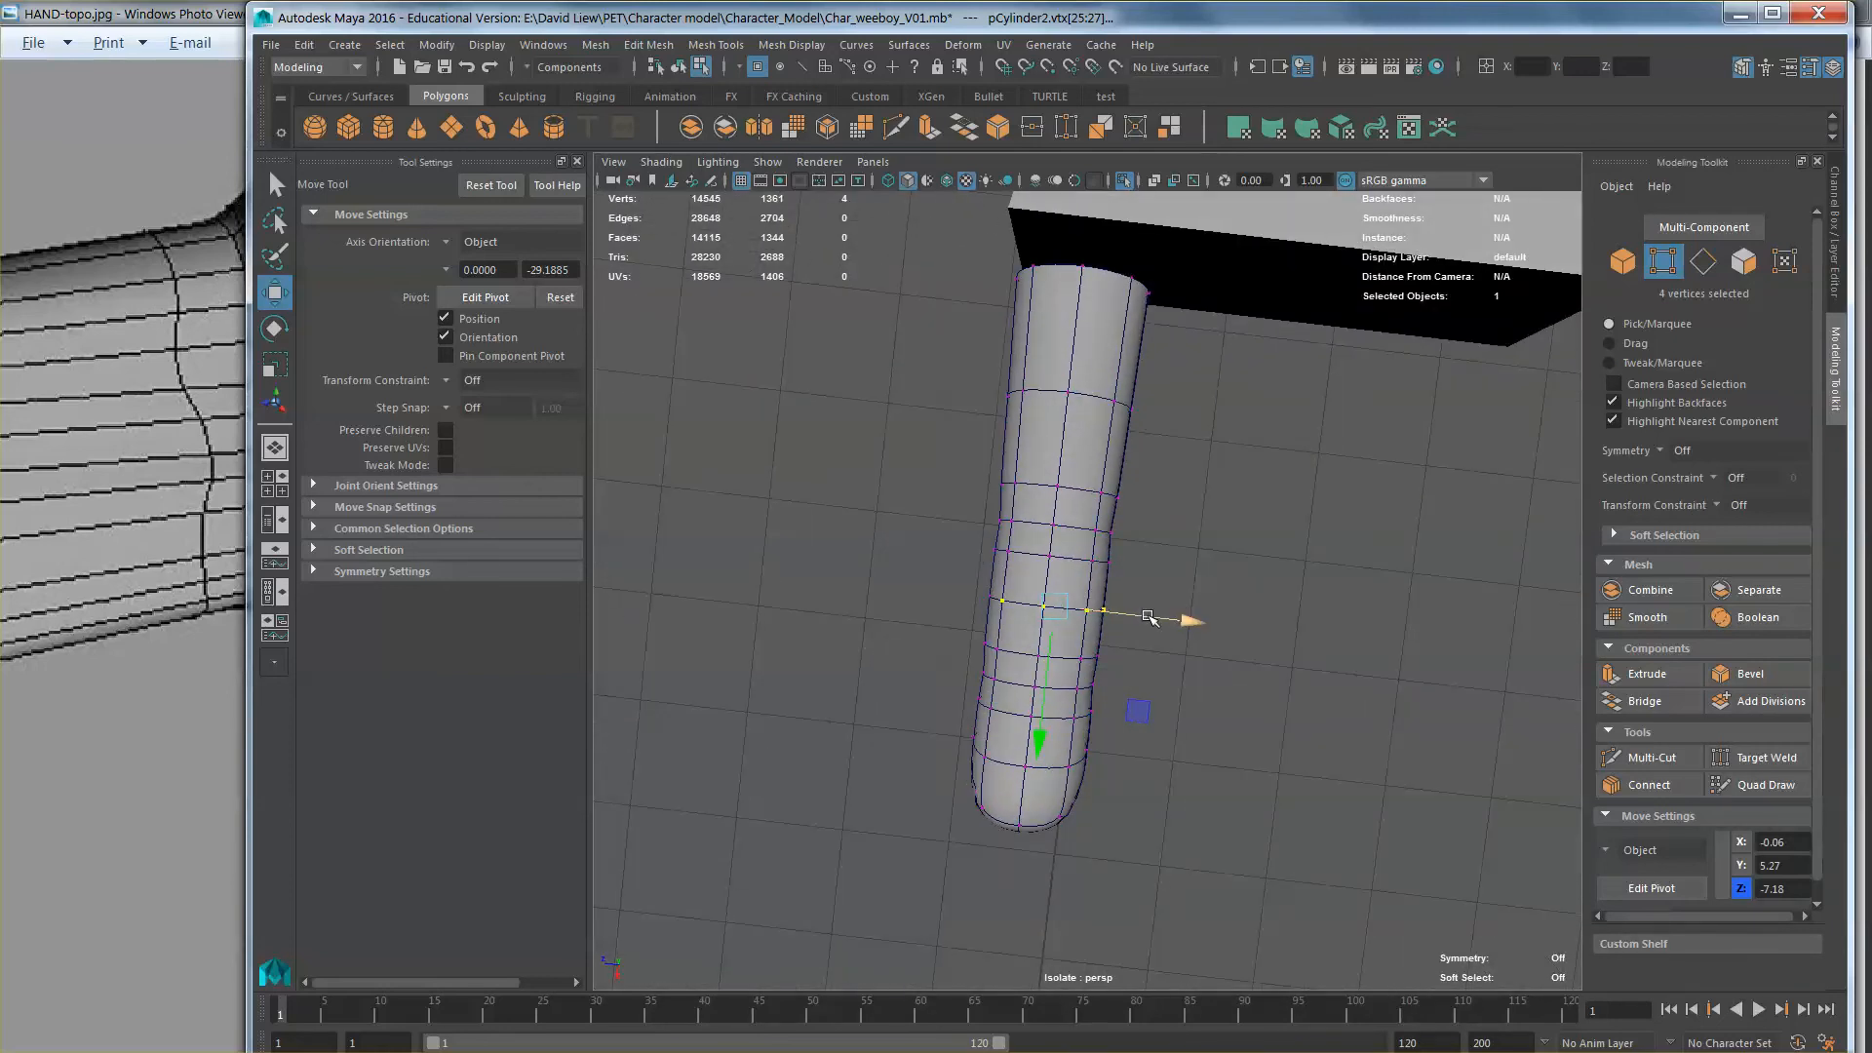
mouse_move(1154, 617)
left_mouse_down("alt")
mouse_move(1160, 646)
mouse_move(1144, 639)
left_mouse_up("alt")
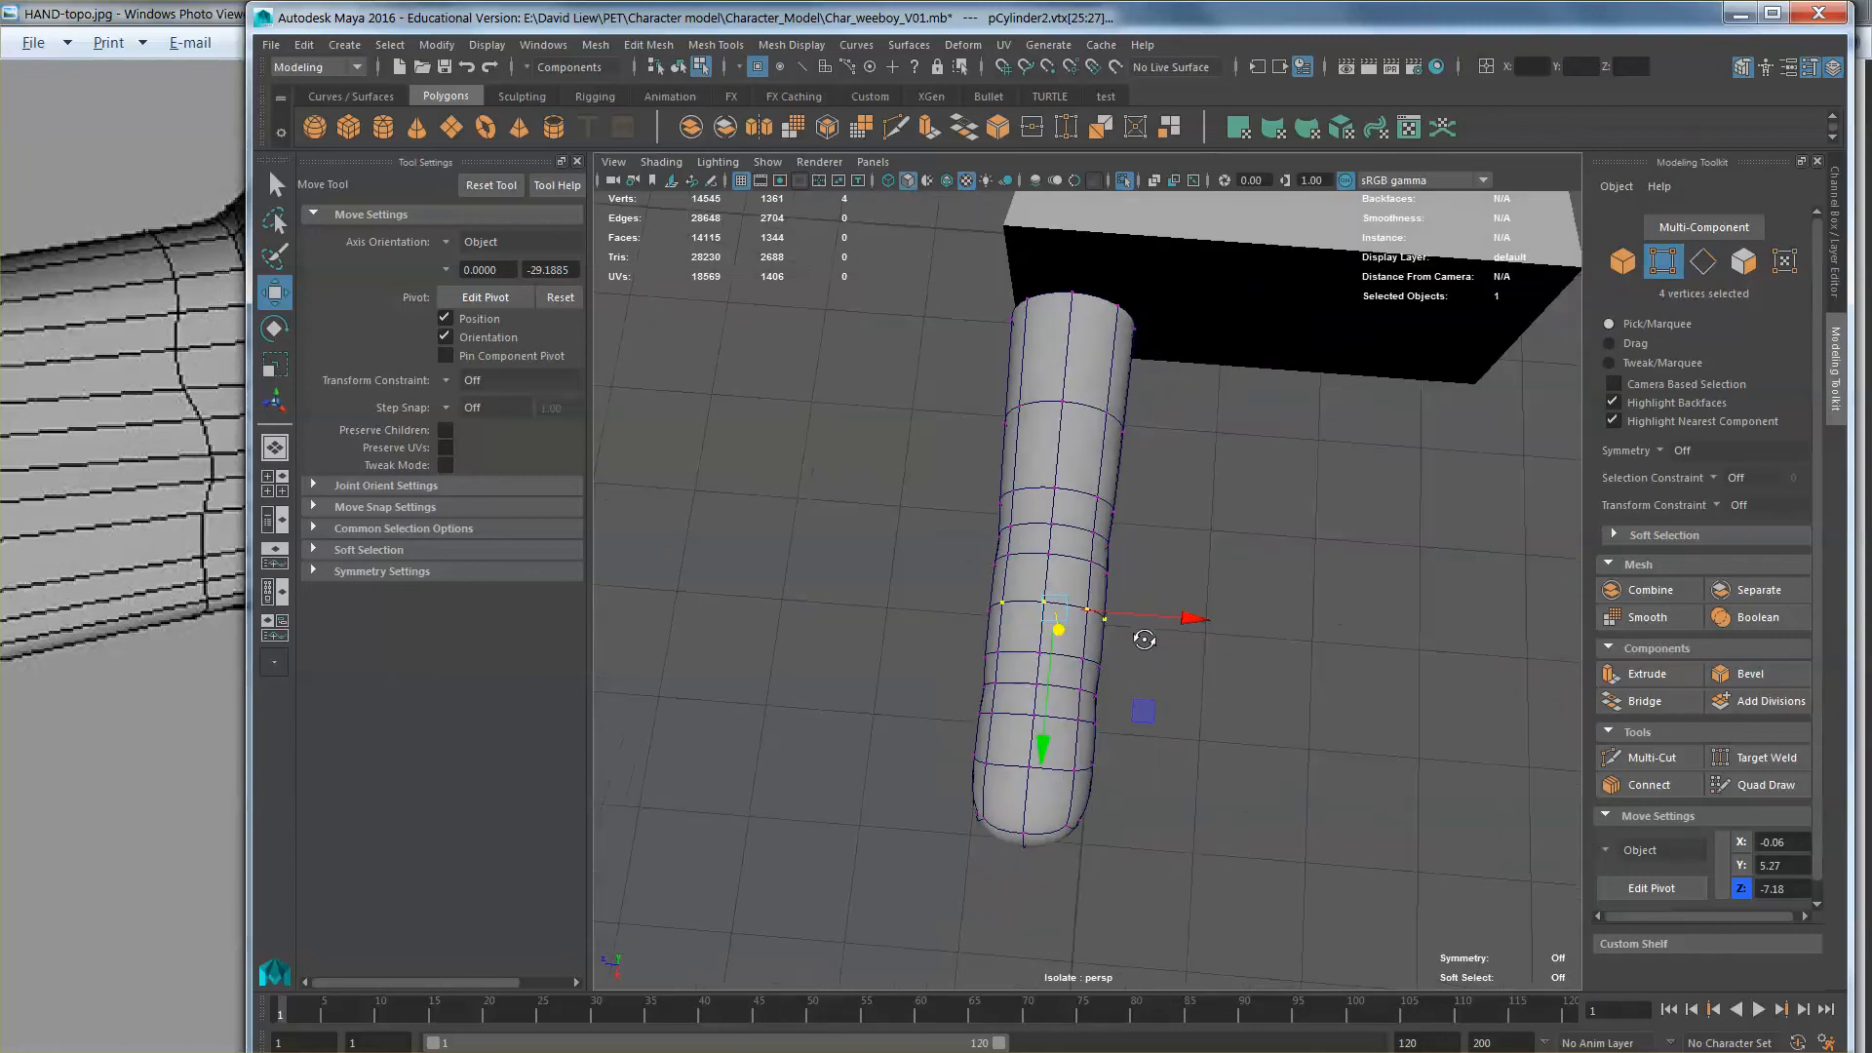
Step: Select all vertices from the outer joint to the fingertip and scale the end section slightly smaller
left_click_drag(929, 672, 1083, 887)
left_click_drag(1121, 741, 1199, 687, "alt")
key("r")
key("w")
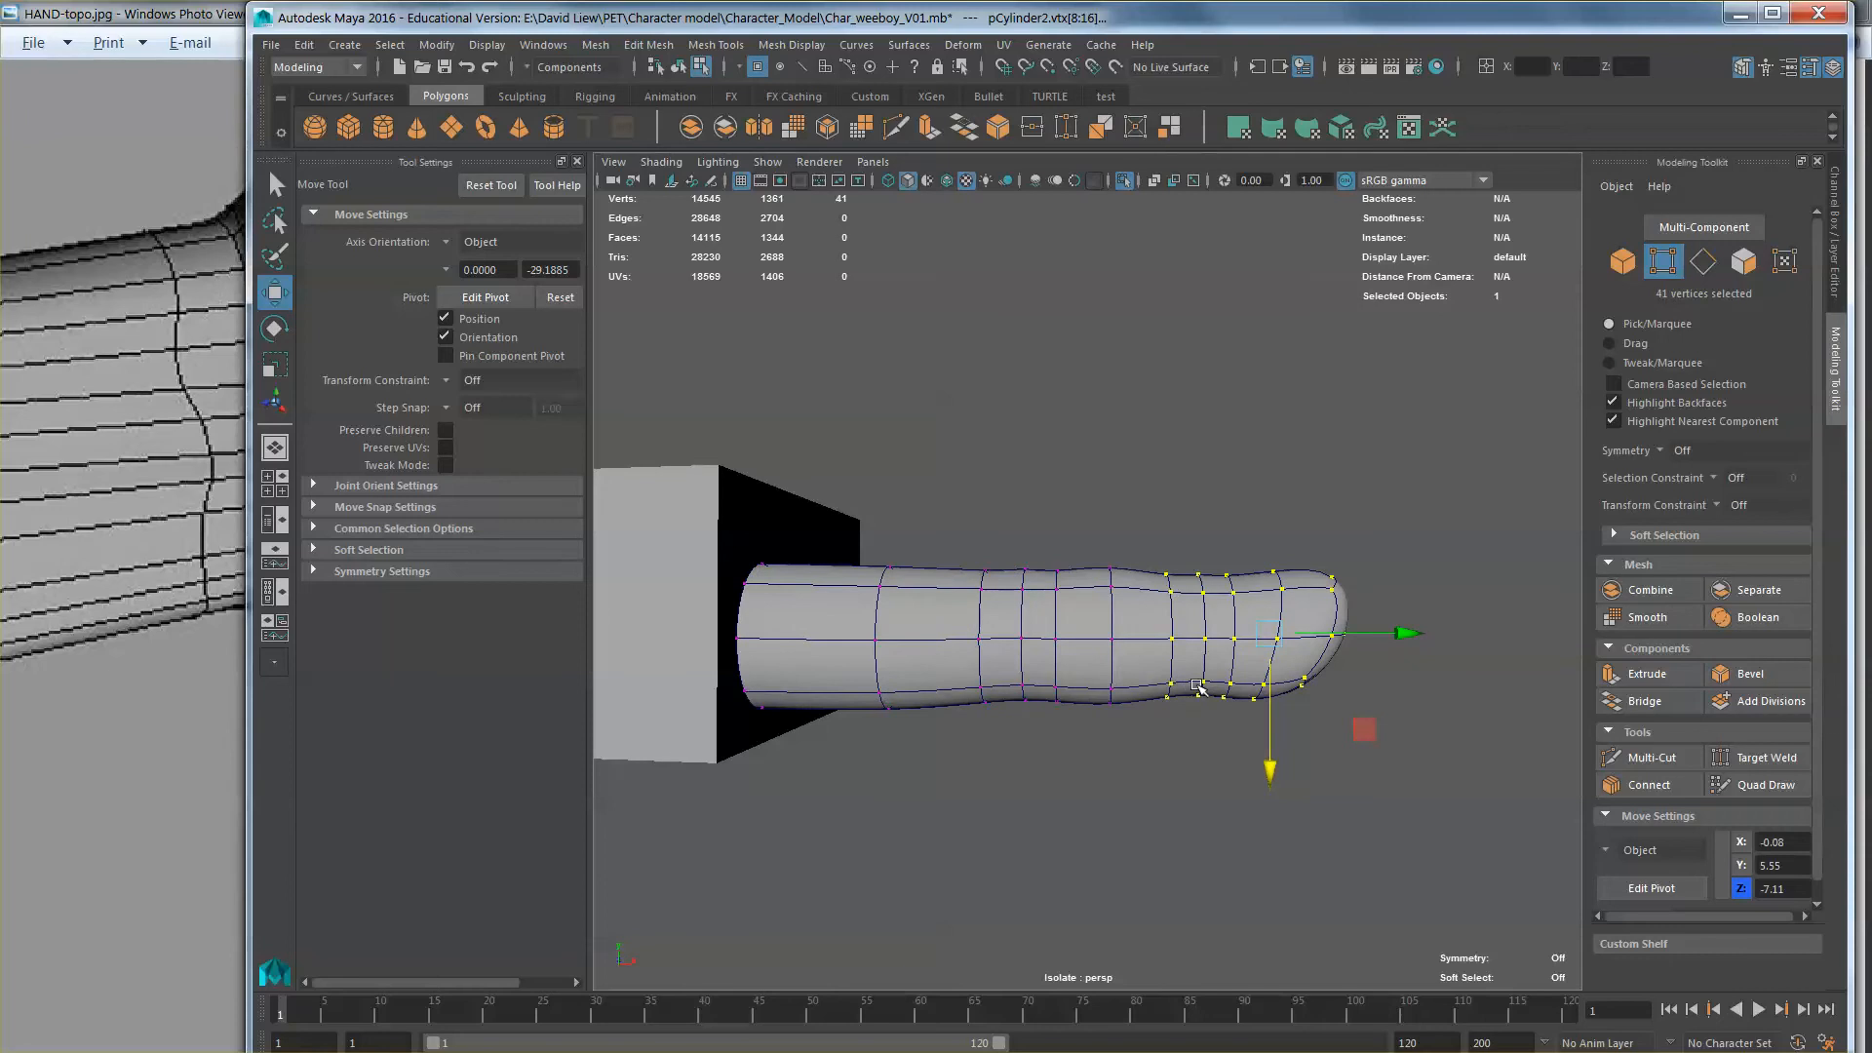
Step: Raise the finger's underside vertices beyond the base, lifting those of the end section further to taper the finger
left_click_drag(1441, 829, 856, 675)
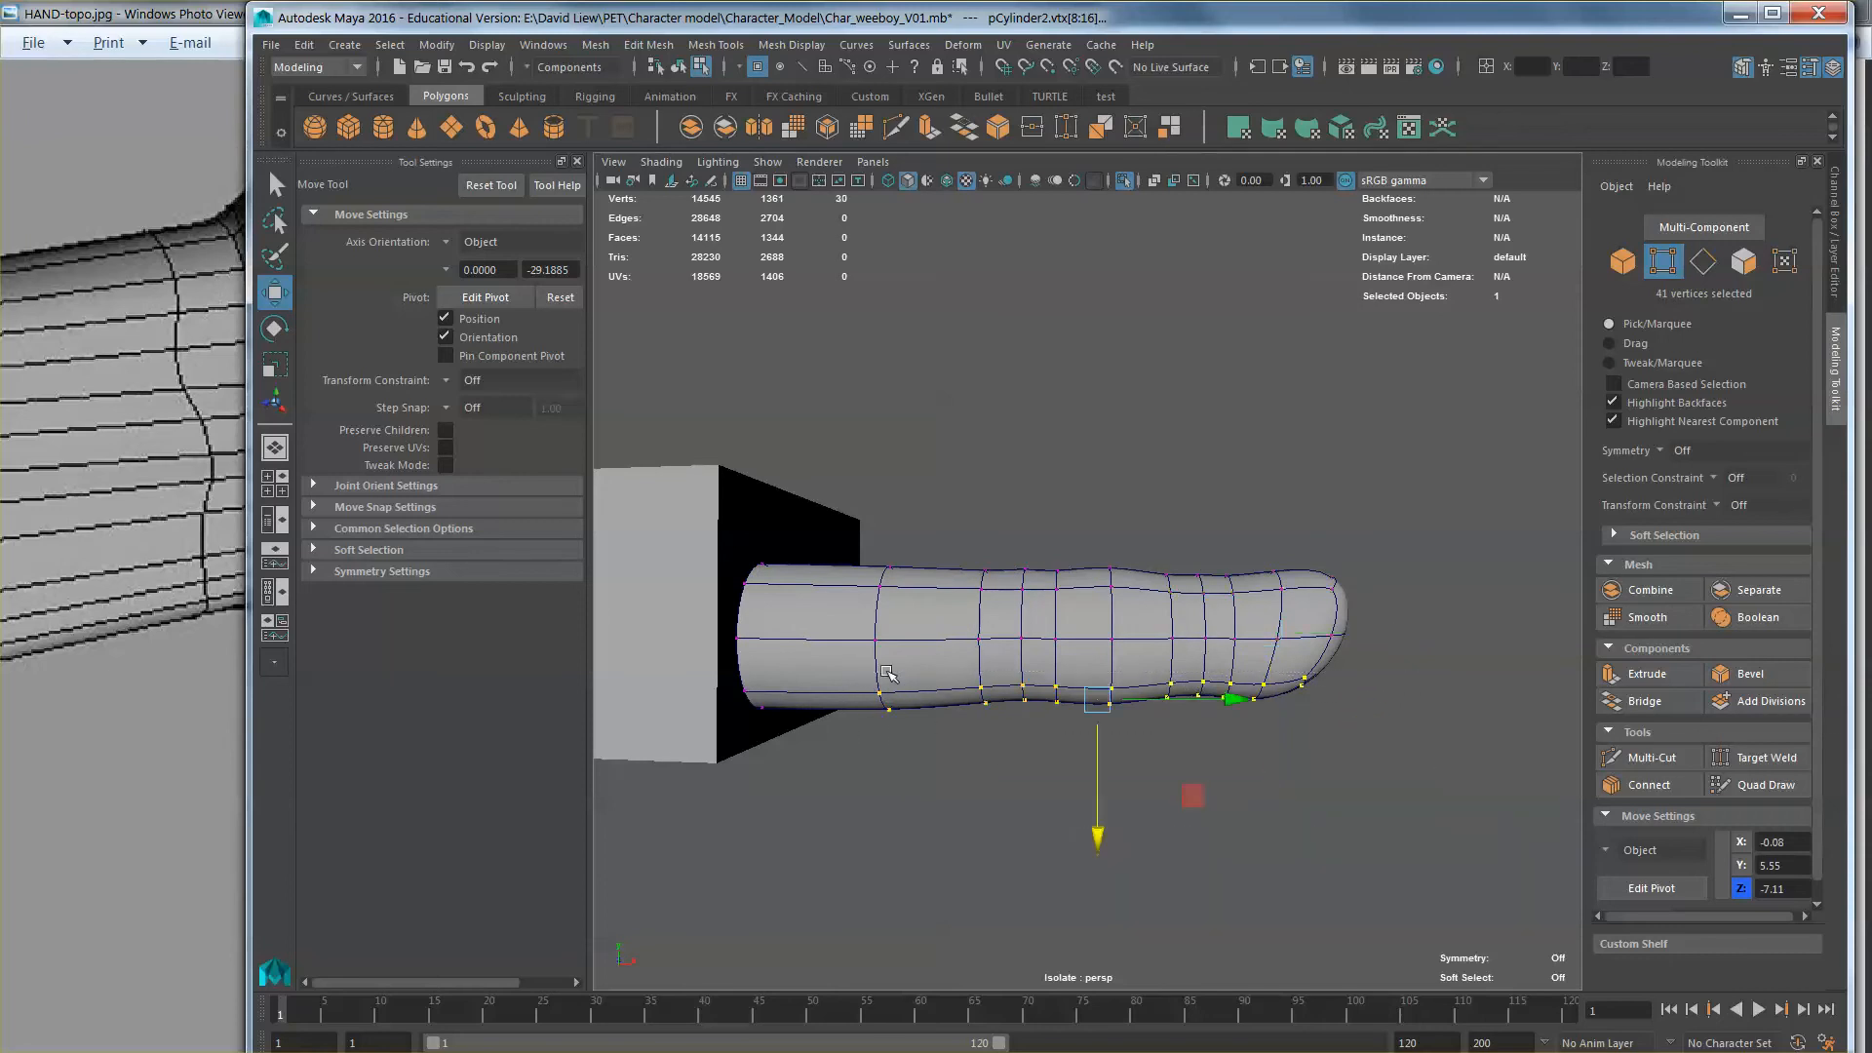
left_click_drag(1102, 831, 1112, 821)
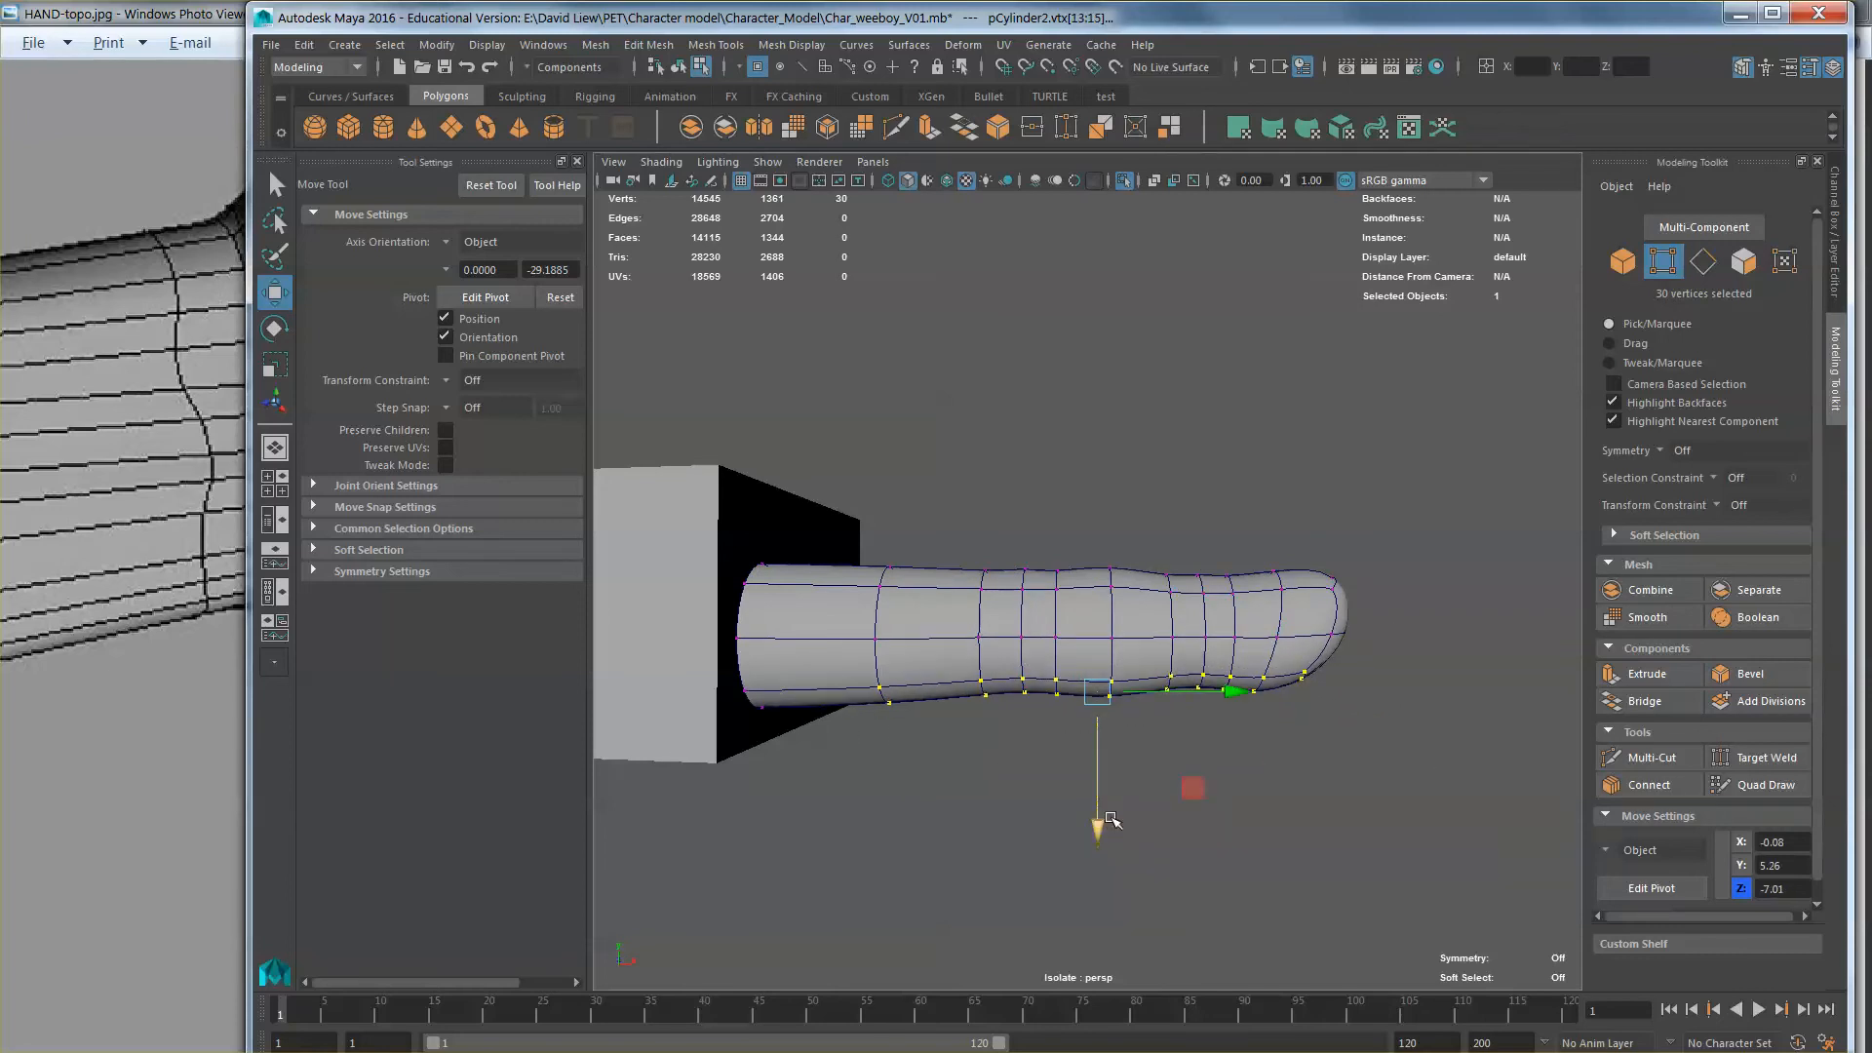
left_click_drag(778, 576, 922, 739, "ctrl")
left_click_drag(1153, 828, 833, 669)
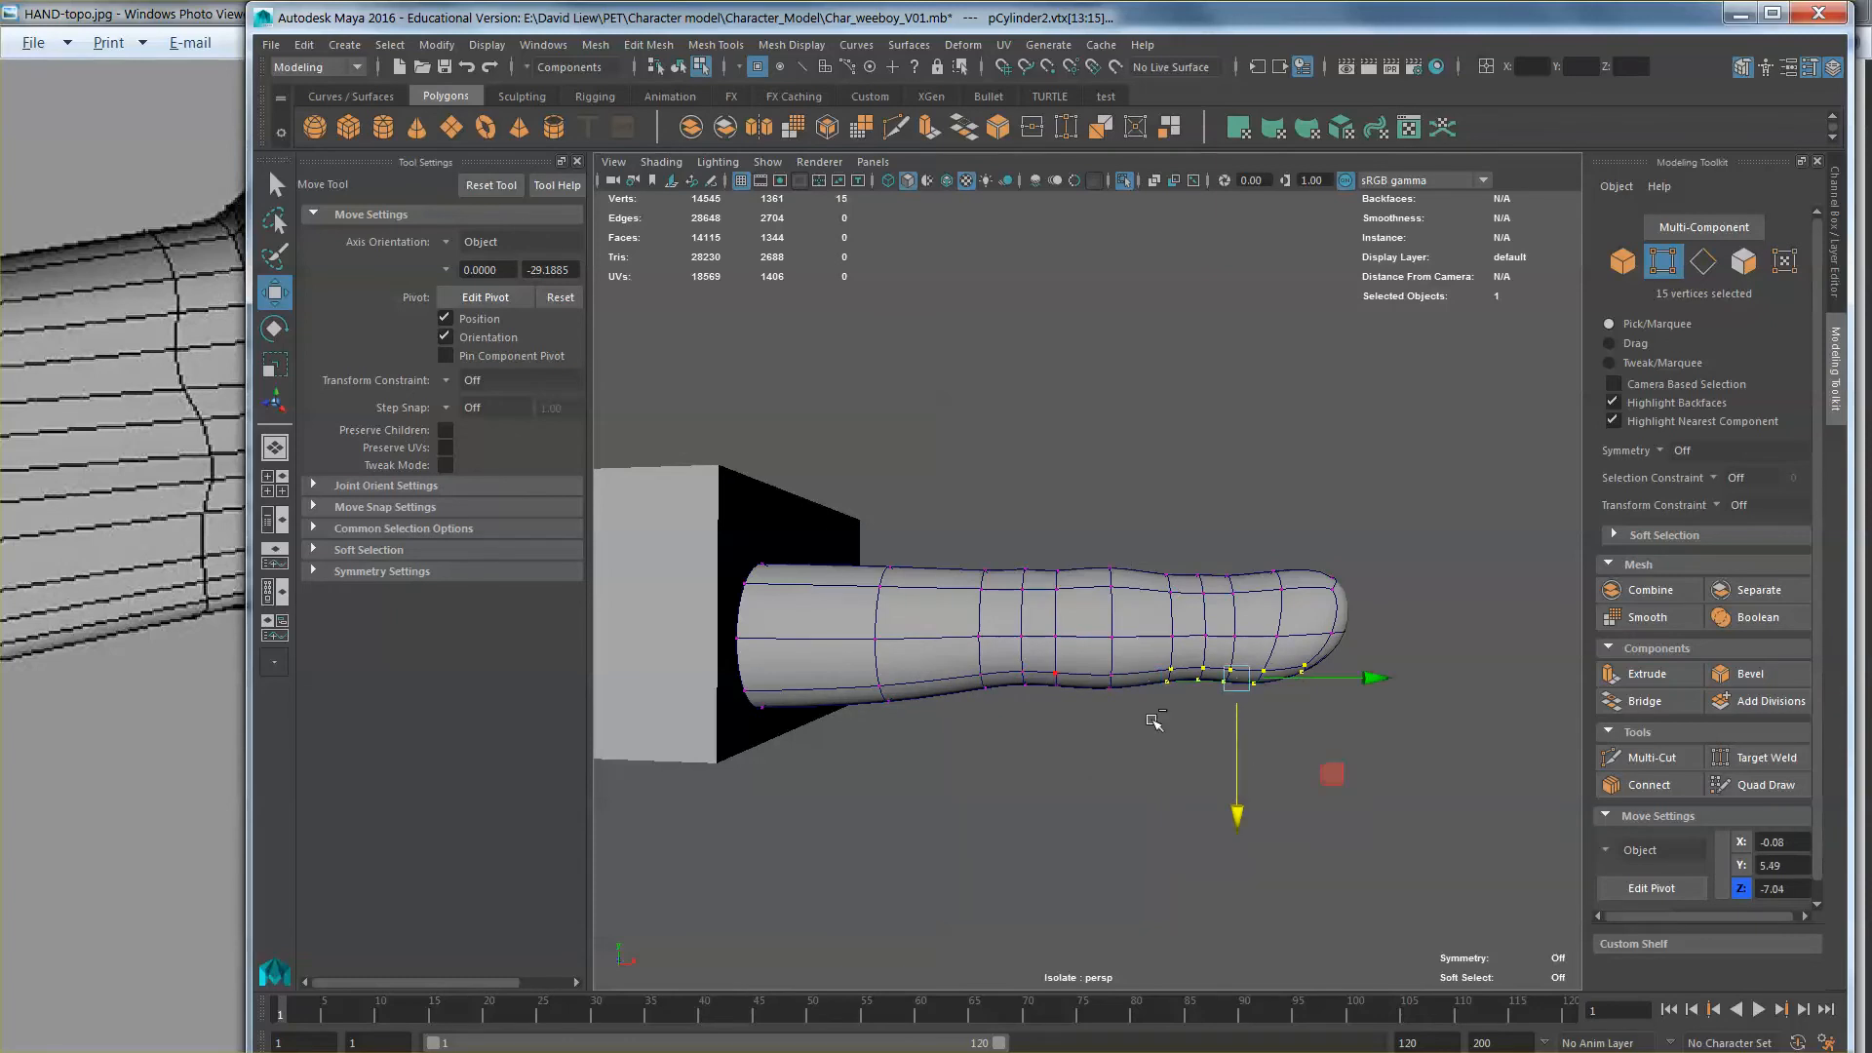
left_click_drag(1240, 805, 1266, 789)
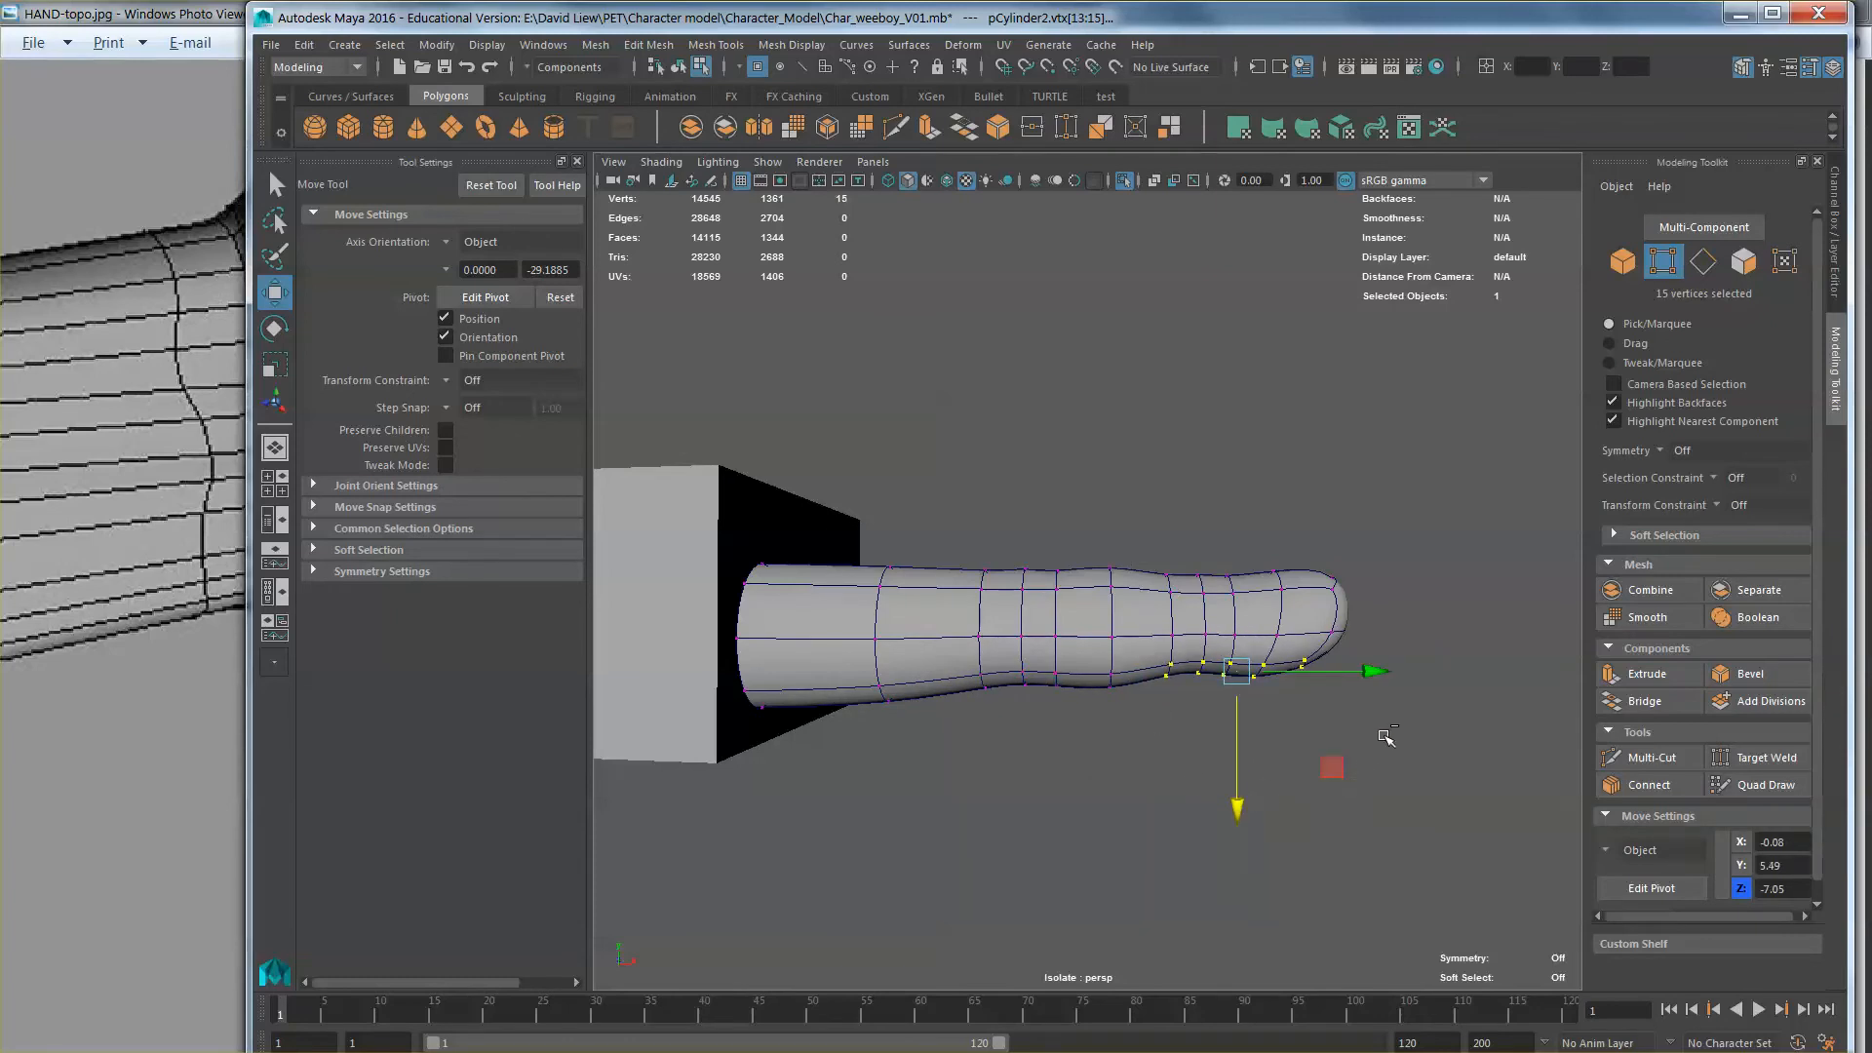
Step: Adjust the height of the end section's side and underside vertices, raising the side row slightly to even out the tip
left_click_drag(1385, 736, 1160, 624, "shift")
left_click_drag(1267, 783, 1276, 792)
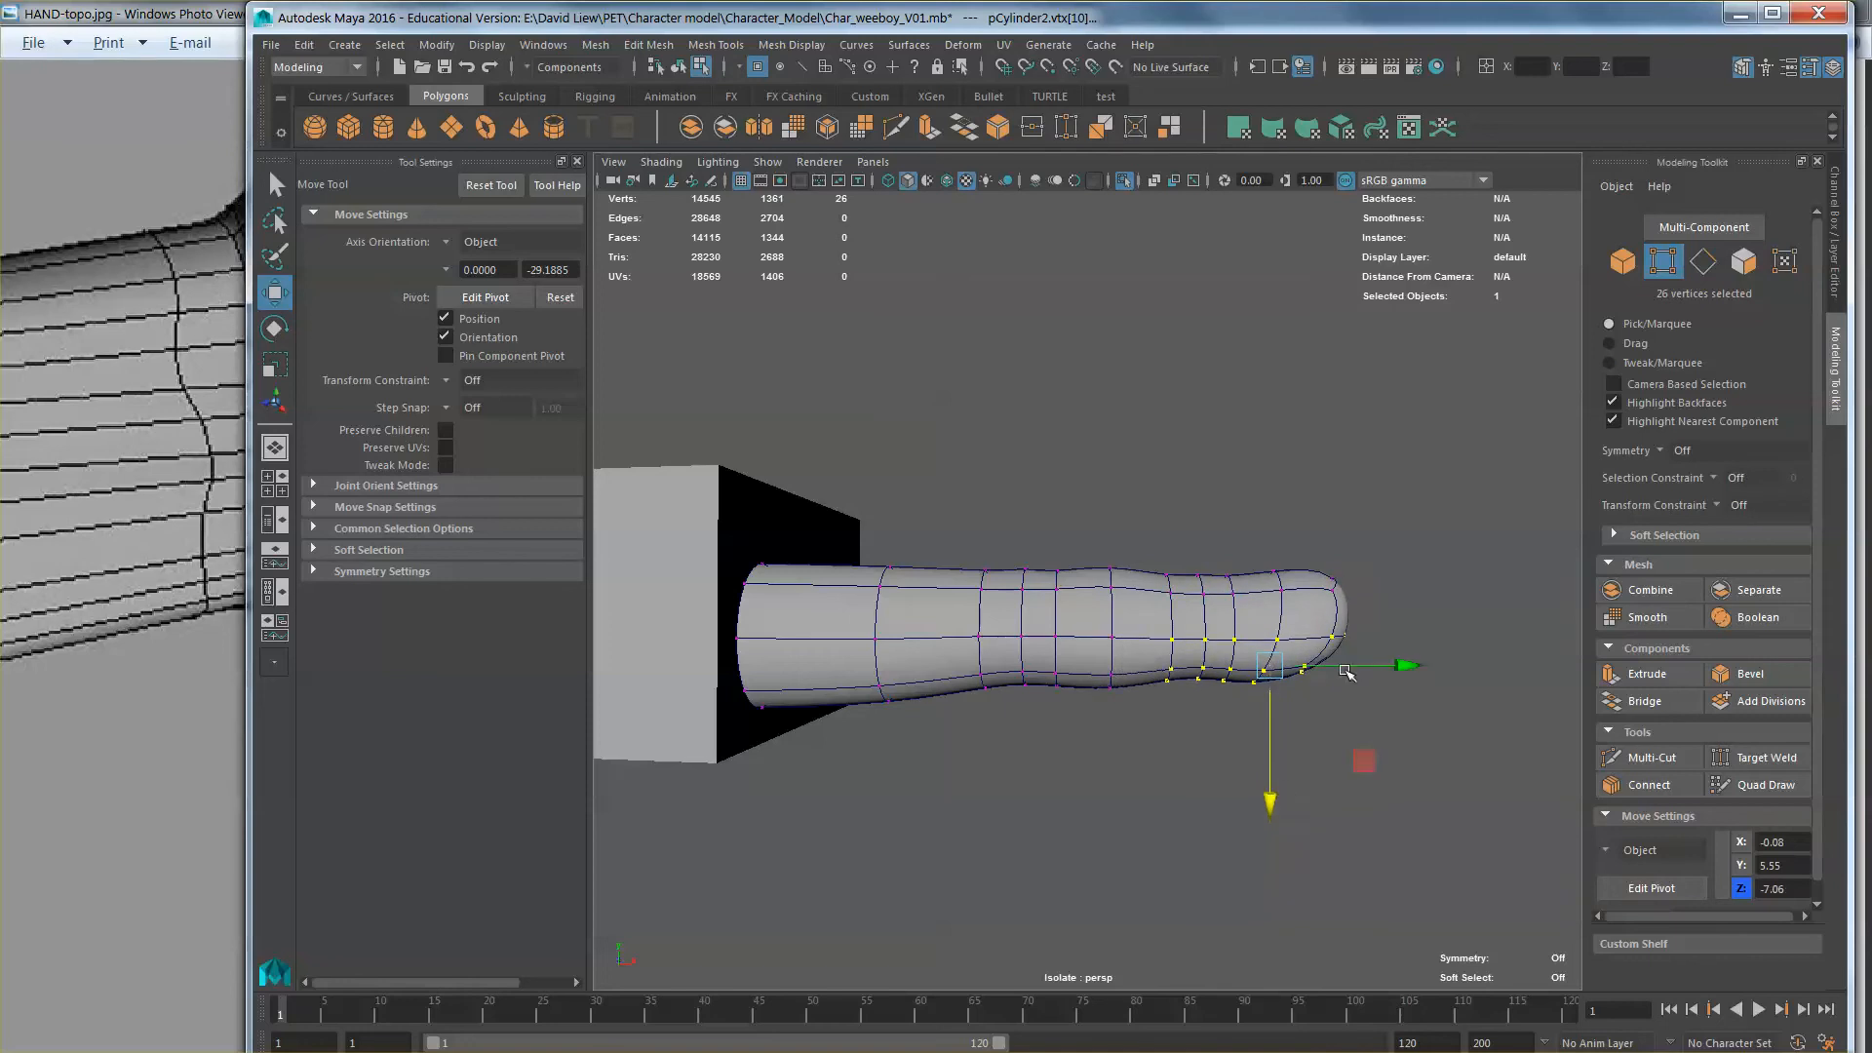
left_click_drag(1358, 621, 1157, 654)
left_click_drag(1269, 752, 1270, 742)
left_click_drag(1270, 618, 1244, 695, "alt")
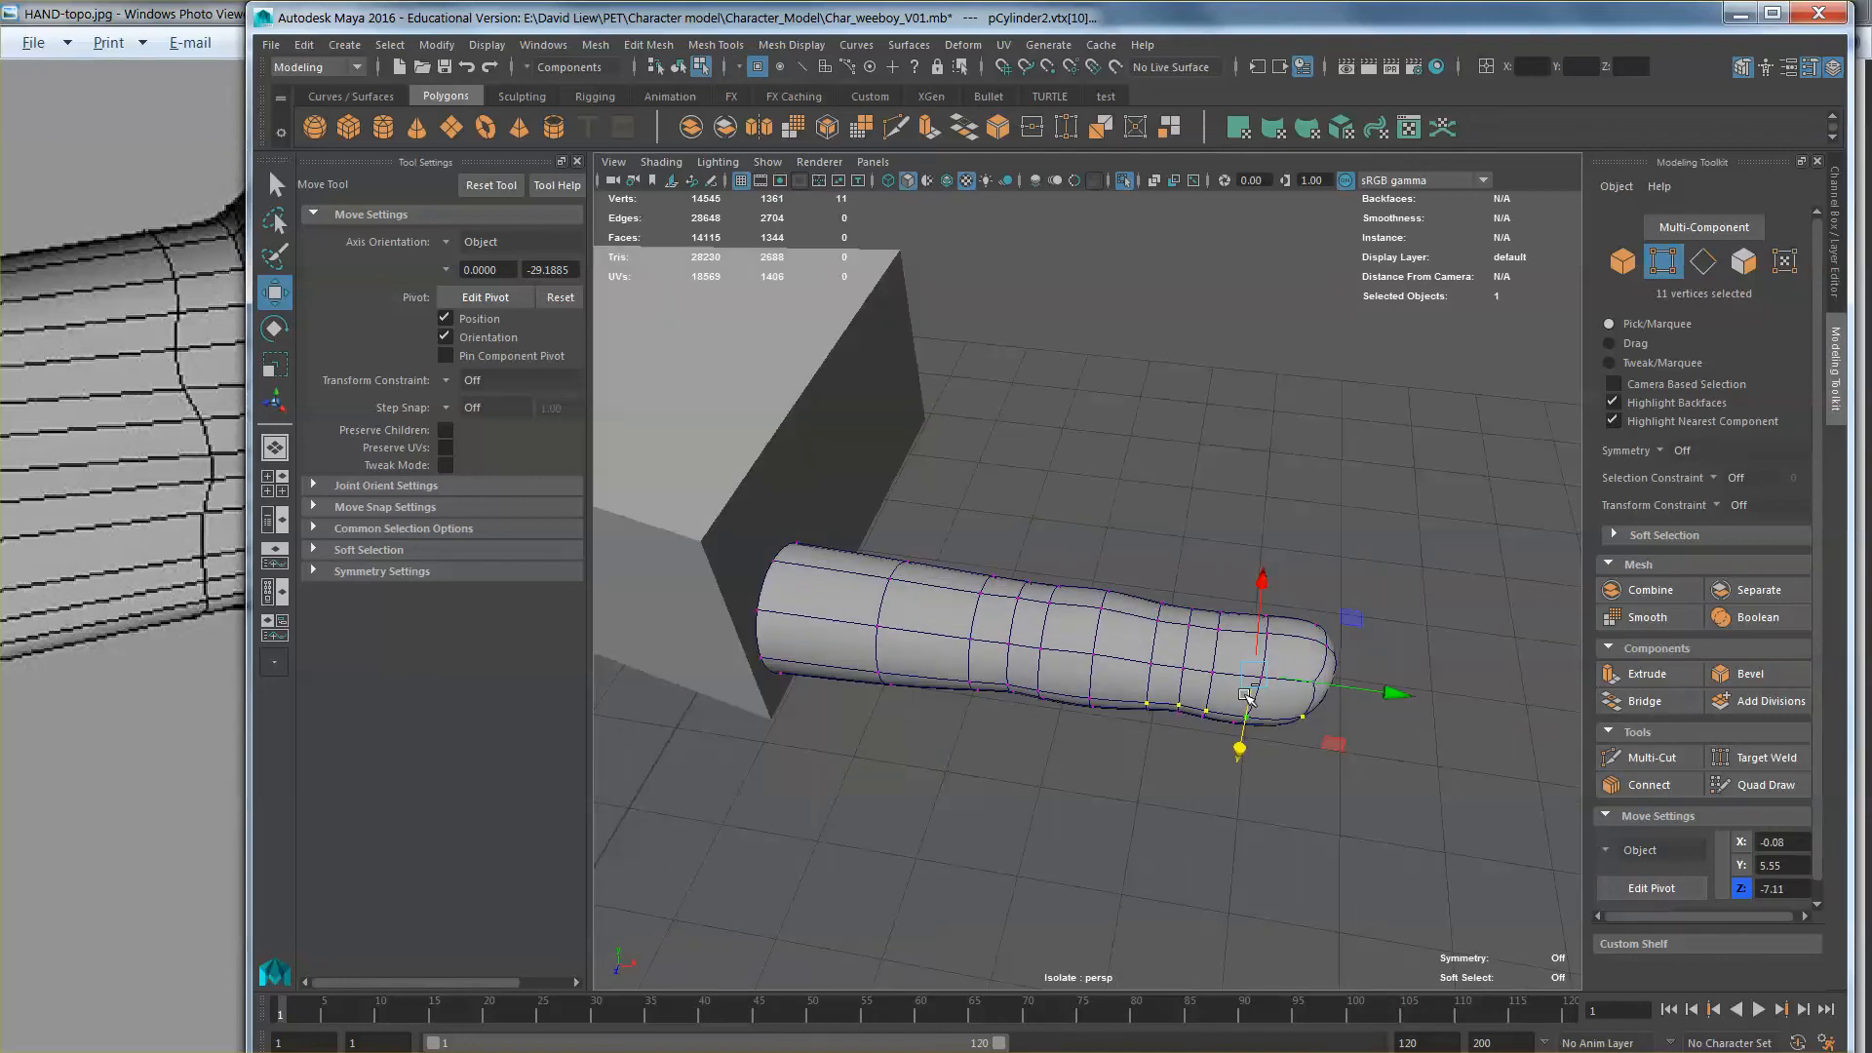
middle_click_drag(1328, 700, 1297, 691, "alt")
right_click_drag(1162, 671, 1297, 667, "alt")
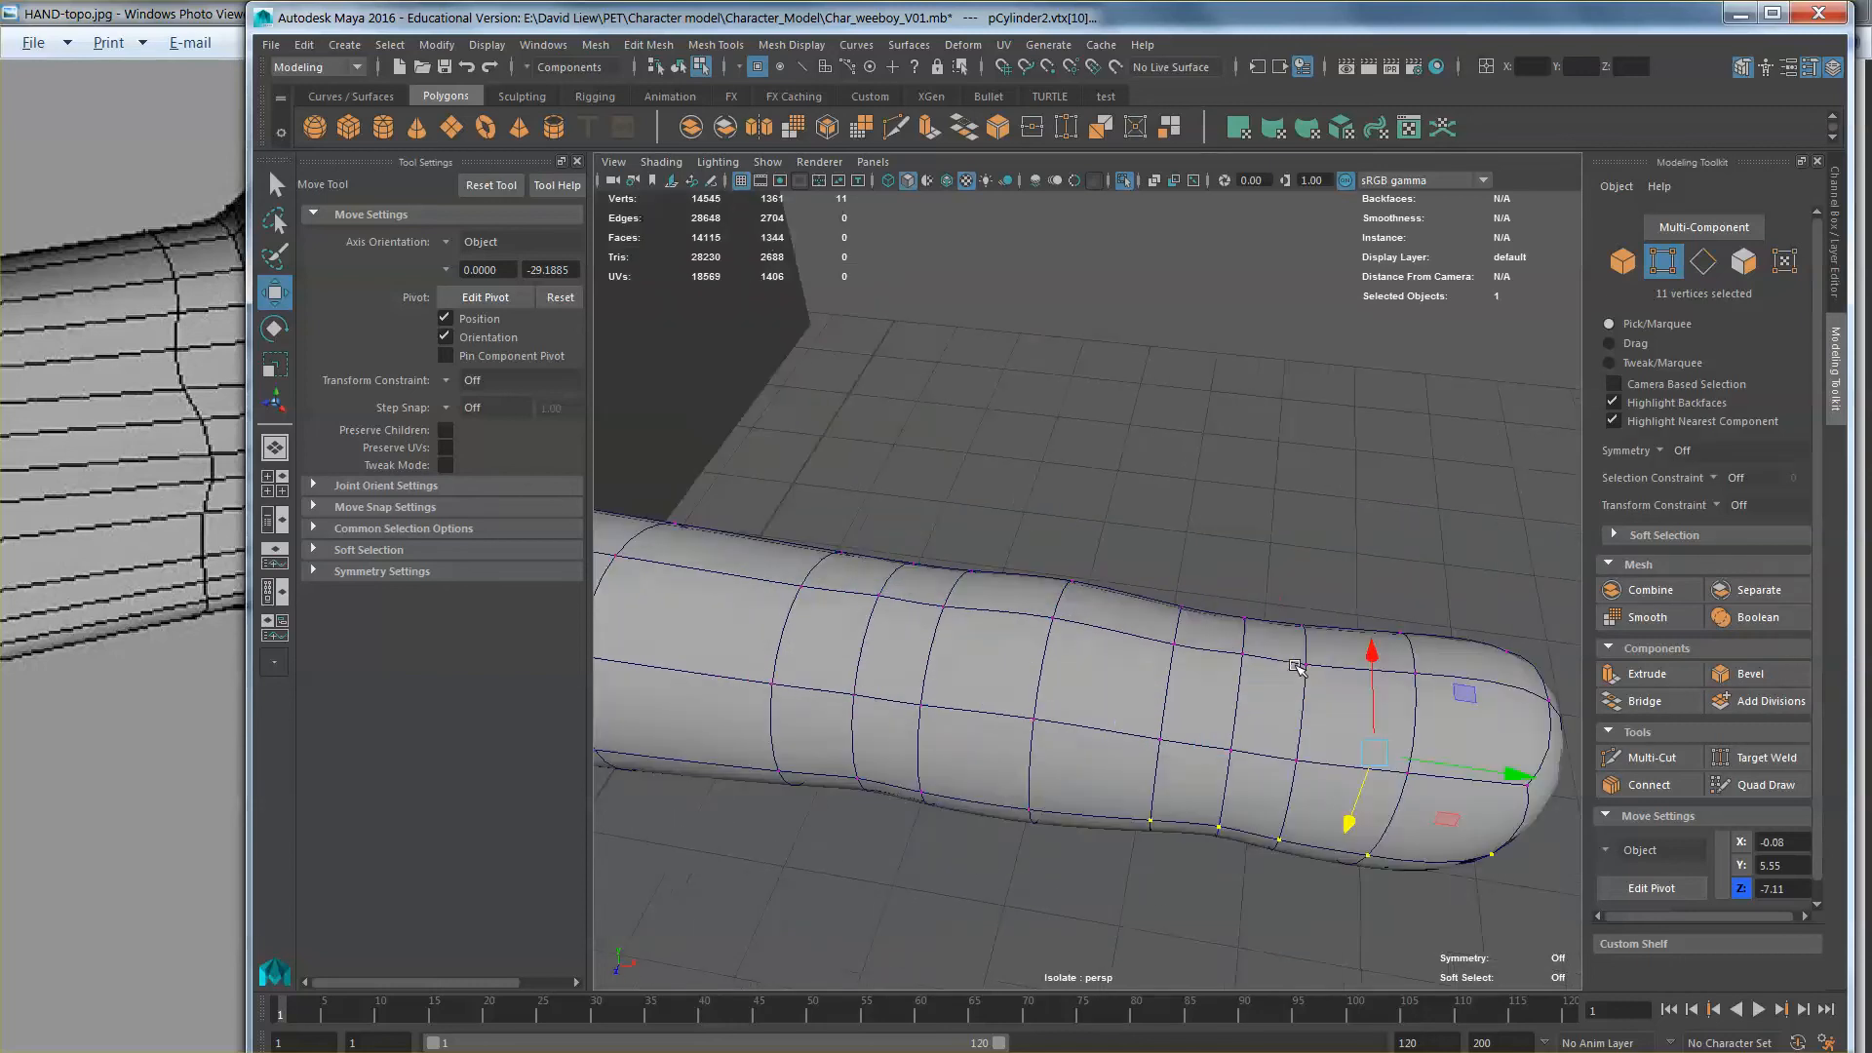
middle_click_drag(1297, 667, 995, 632, "alt")
right_click_drag(1273, 665, 1141, 659, "alt")
Step: Return to object mode, duplicate the finger, and move the copy sideways to X -0.48 beside the original
right_click_drag(991, 590, 1035, 567)
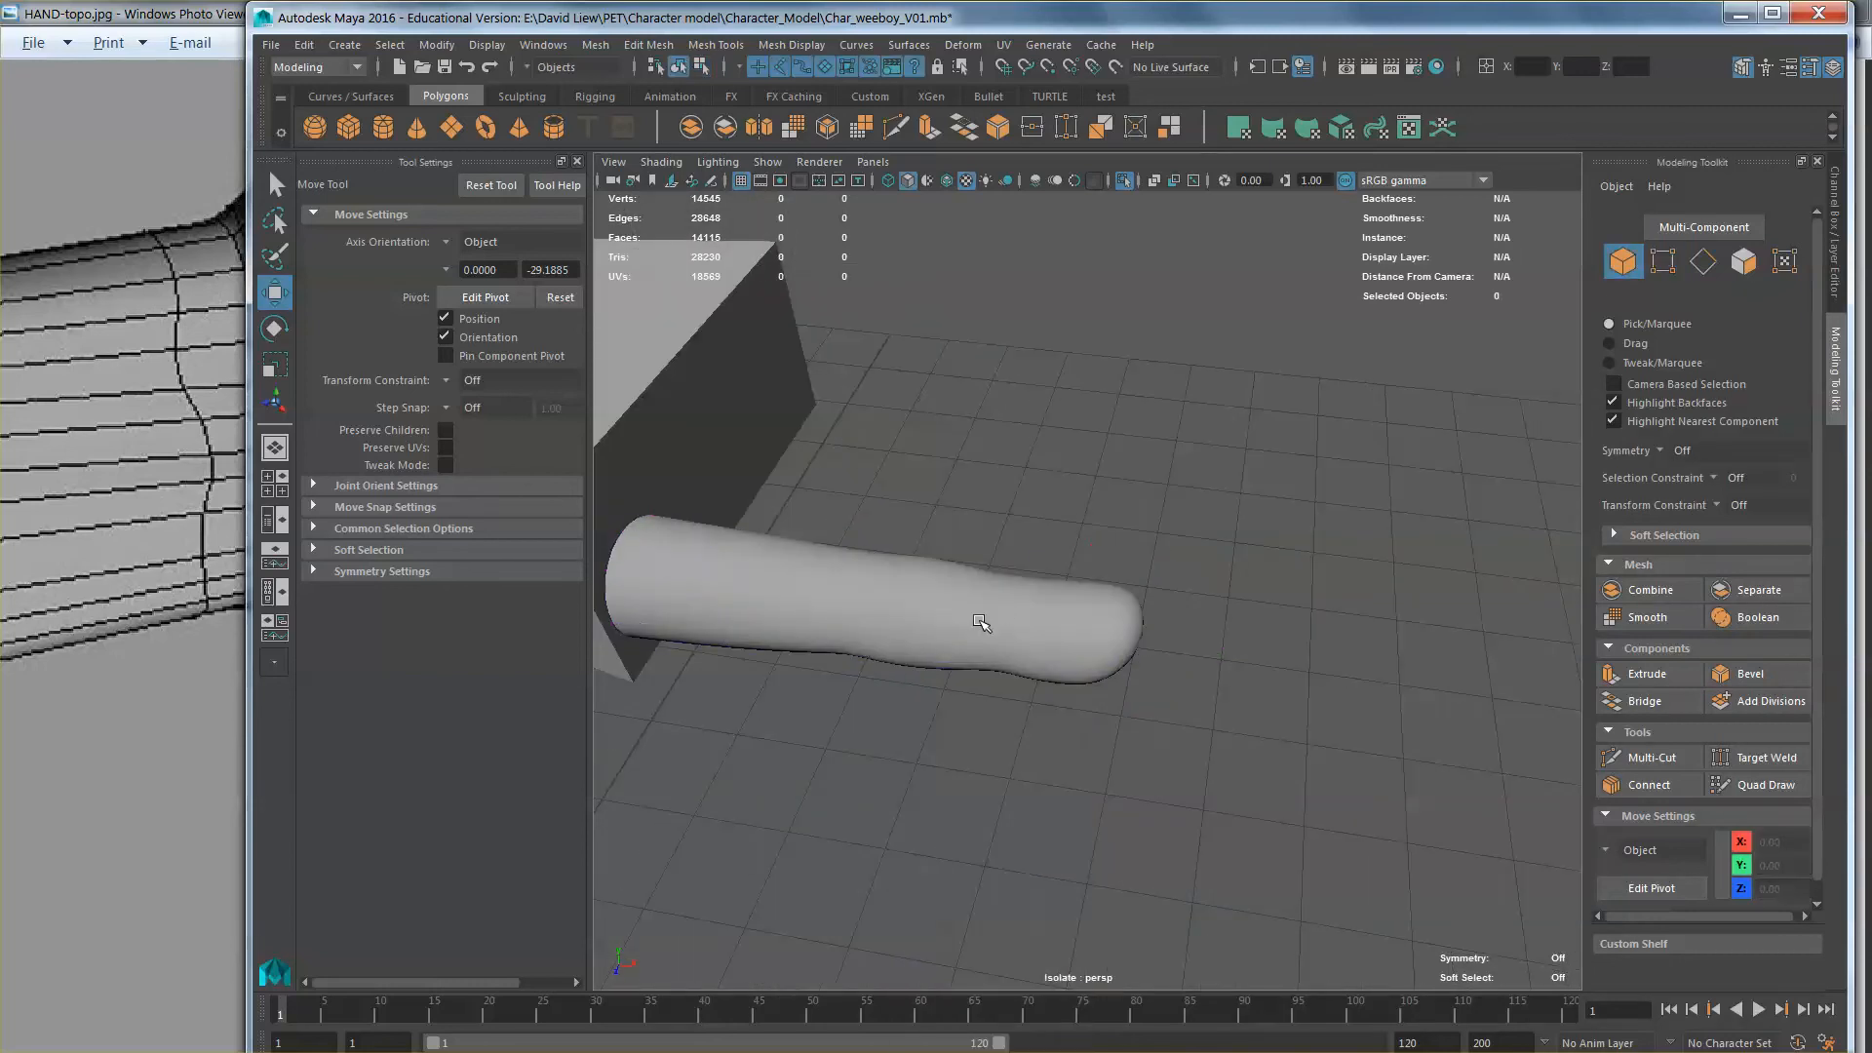
left_click(982, 623)
left_click_drag(982, 623, 960, 663, "alt")
key("ctrl+d")
key("f")
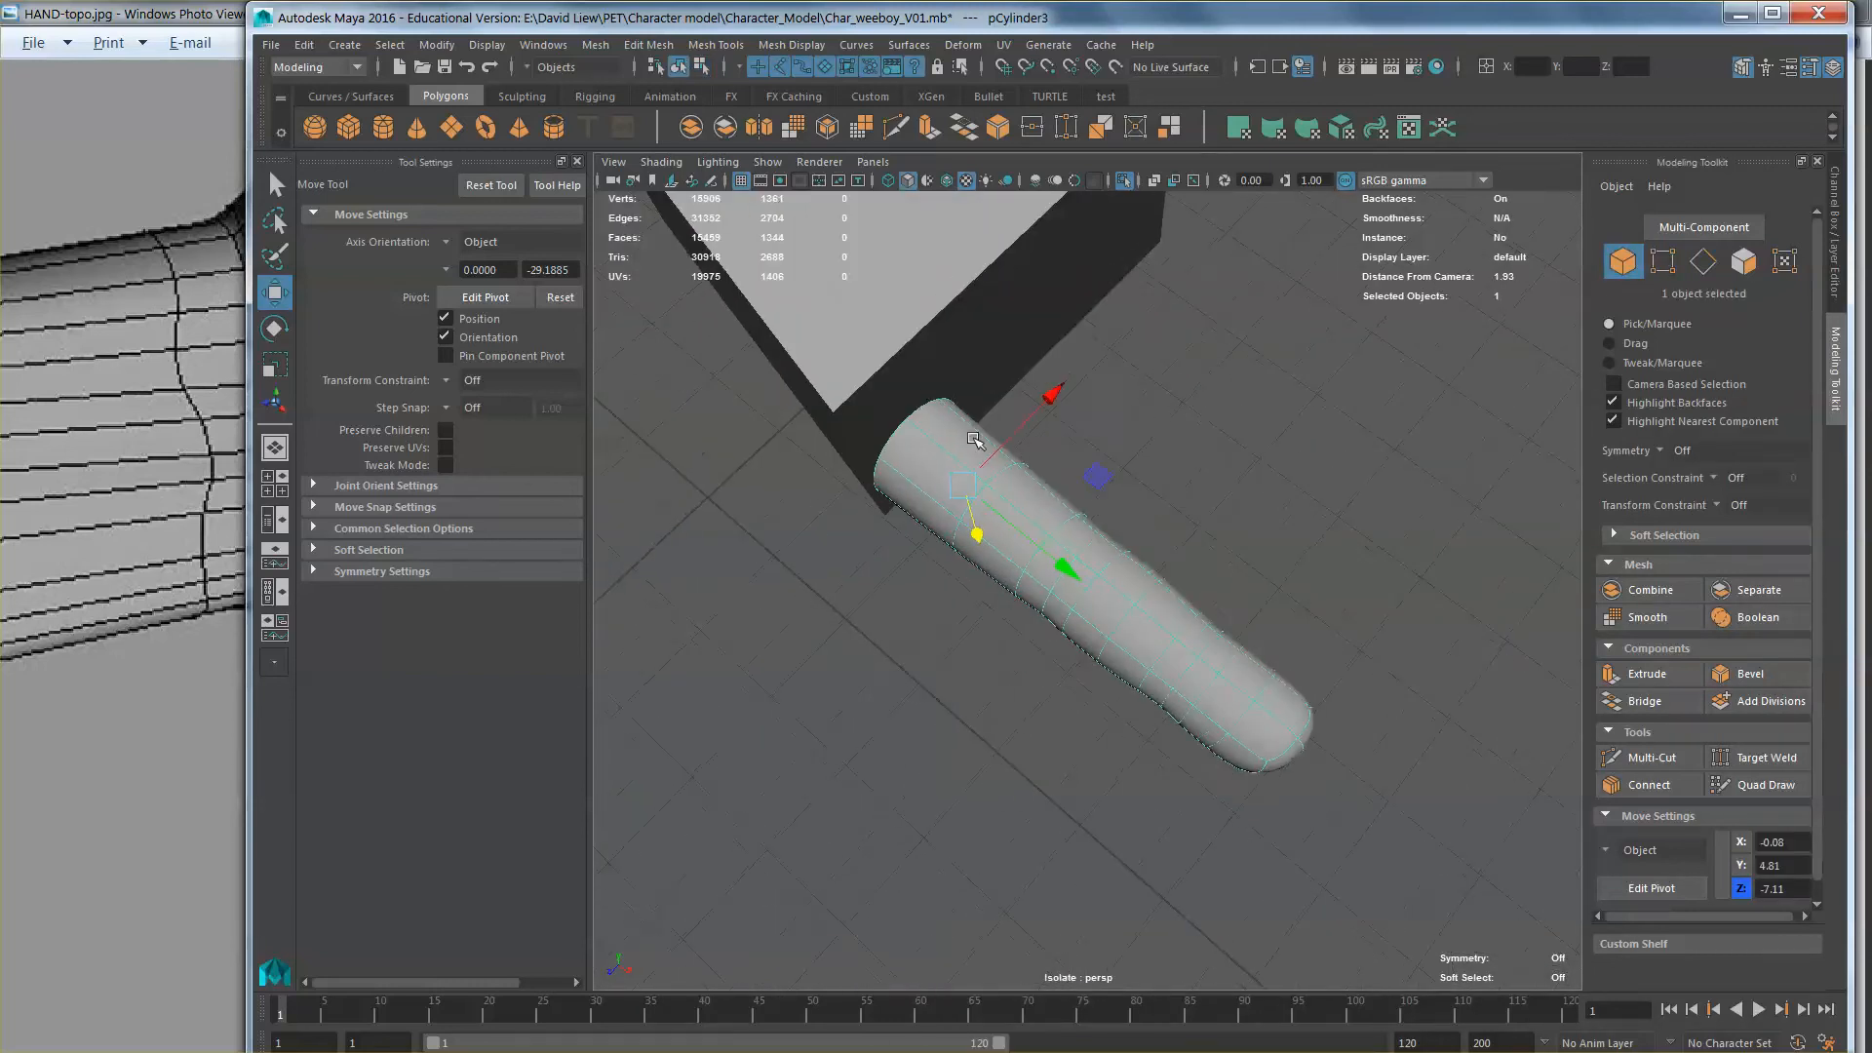
left_click_drag(1051, 397, 916, 532)
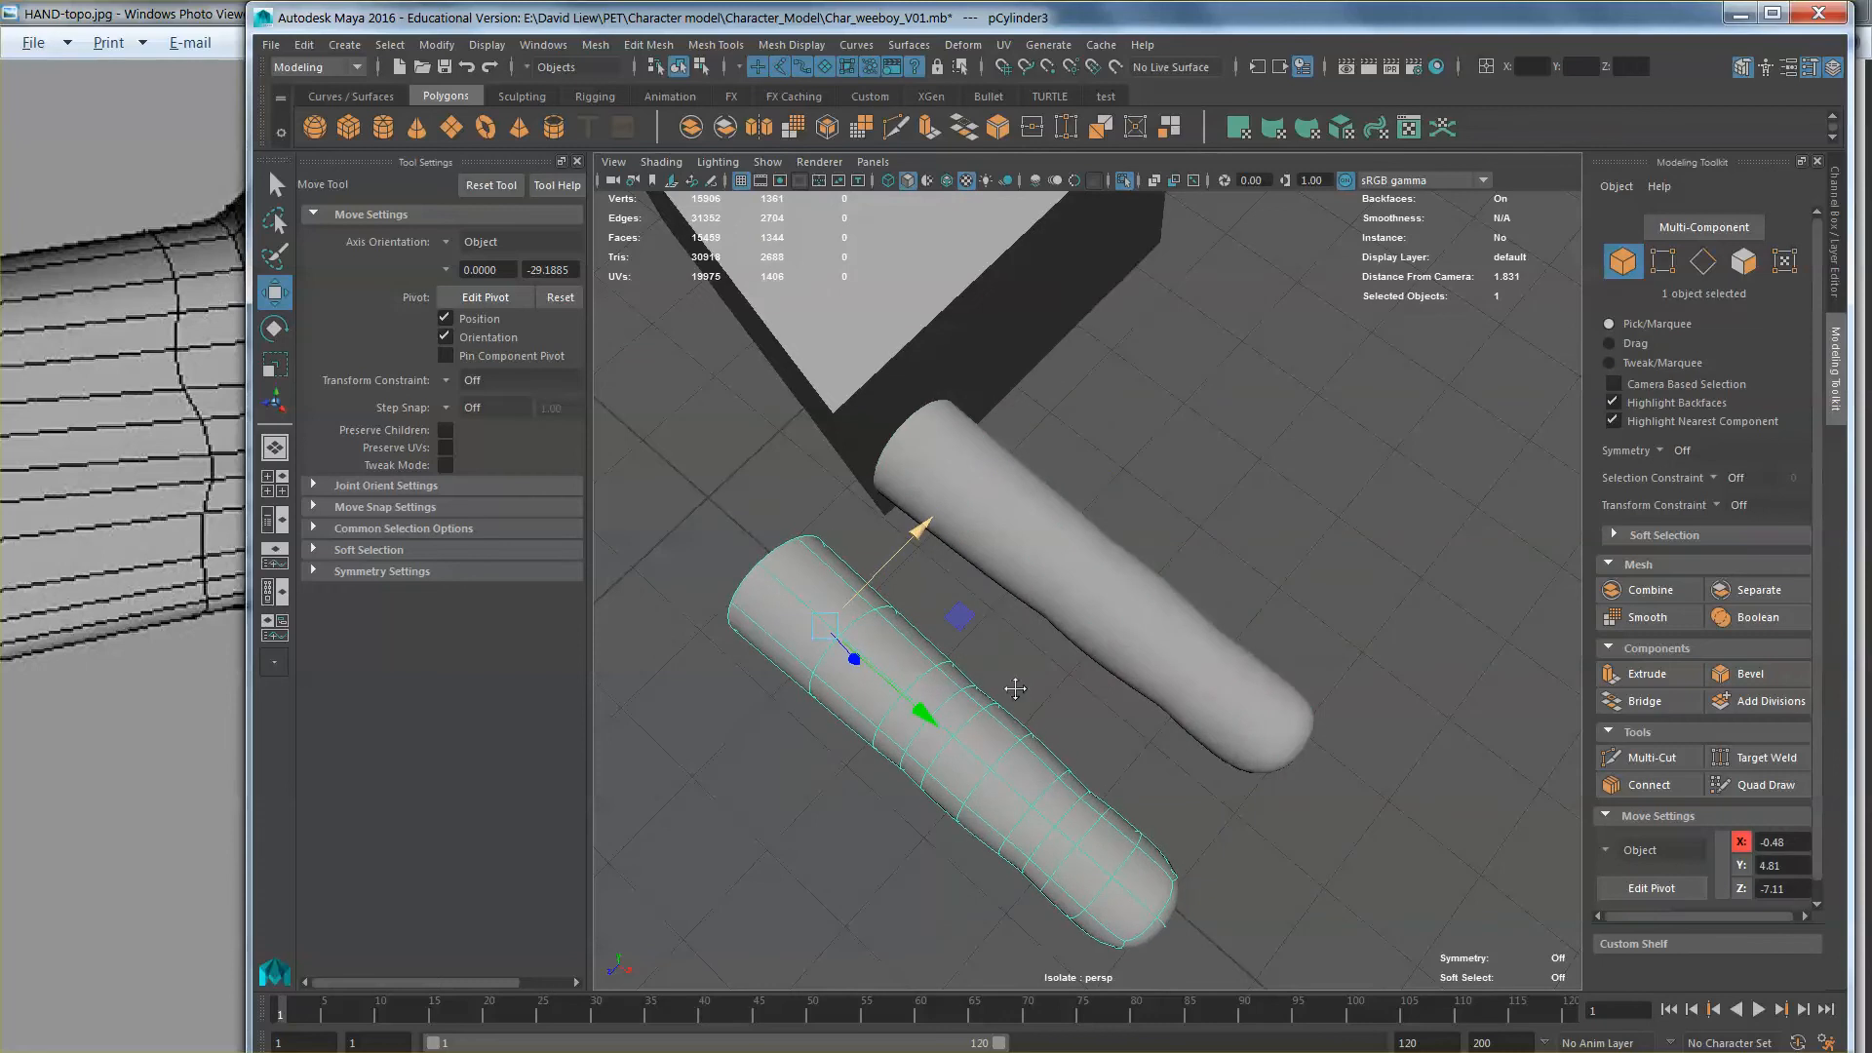
Step: Compare the original and duplicated fingers from several angles, leaving the duplicate selected
middle_click_drag(1009, 679, 938, 493, "alt")
scroll(1051, 616, "up", 3)
scroll(1017, 716, "down", 1)
left_click(1177, 453)
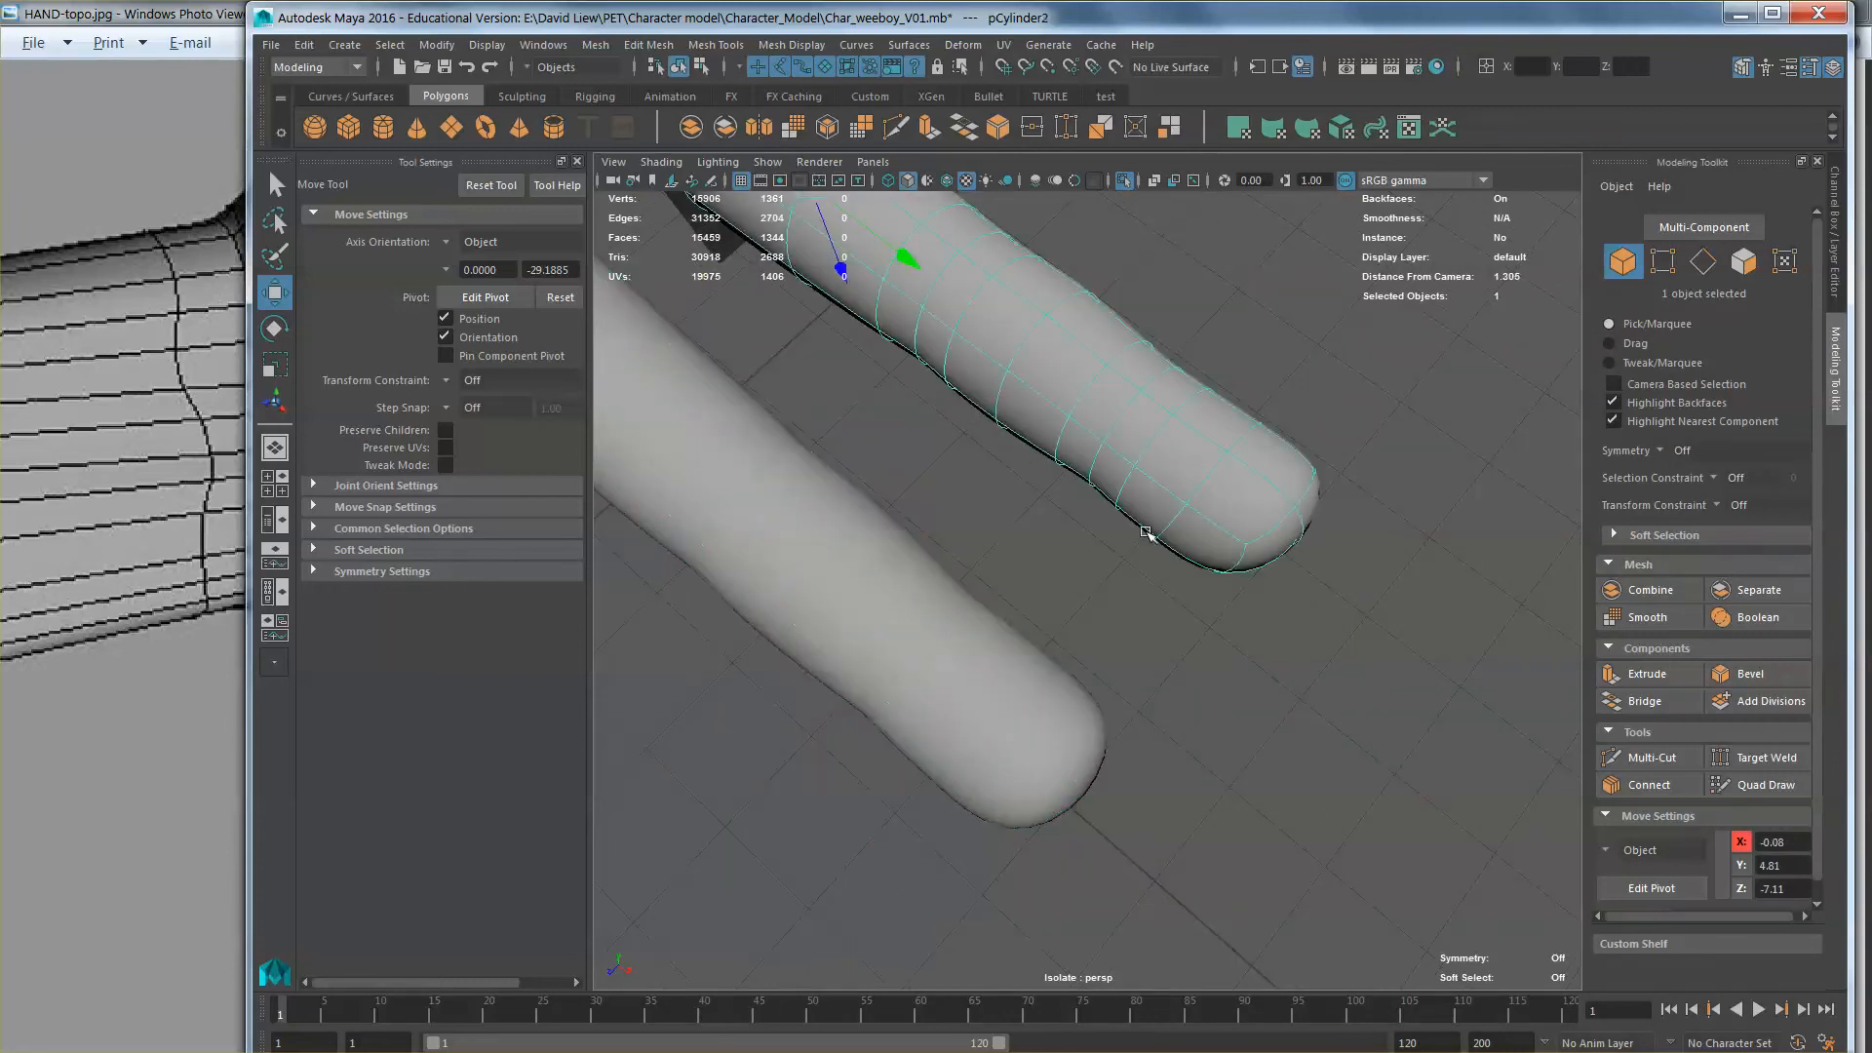
middle_click_drag(1095, 596, 1145, 526, "alt")
left_click(1064, 642)
left_click_drag(1063, 643, 994, 564, "alt")
middle_click_drag(1171, 516, 1166, 529, "alt")
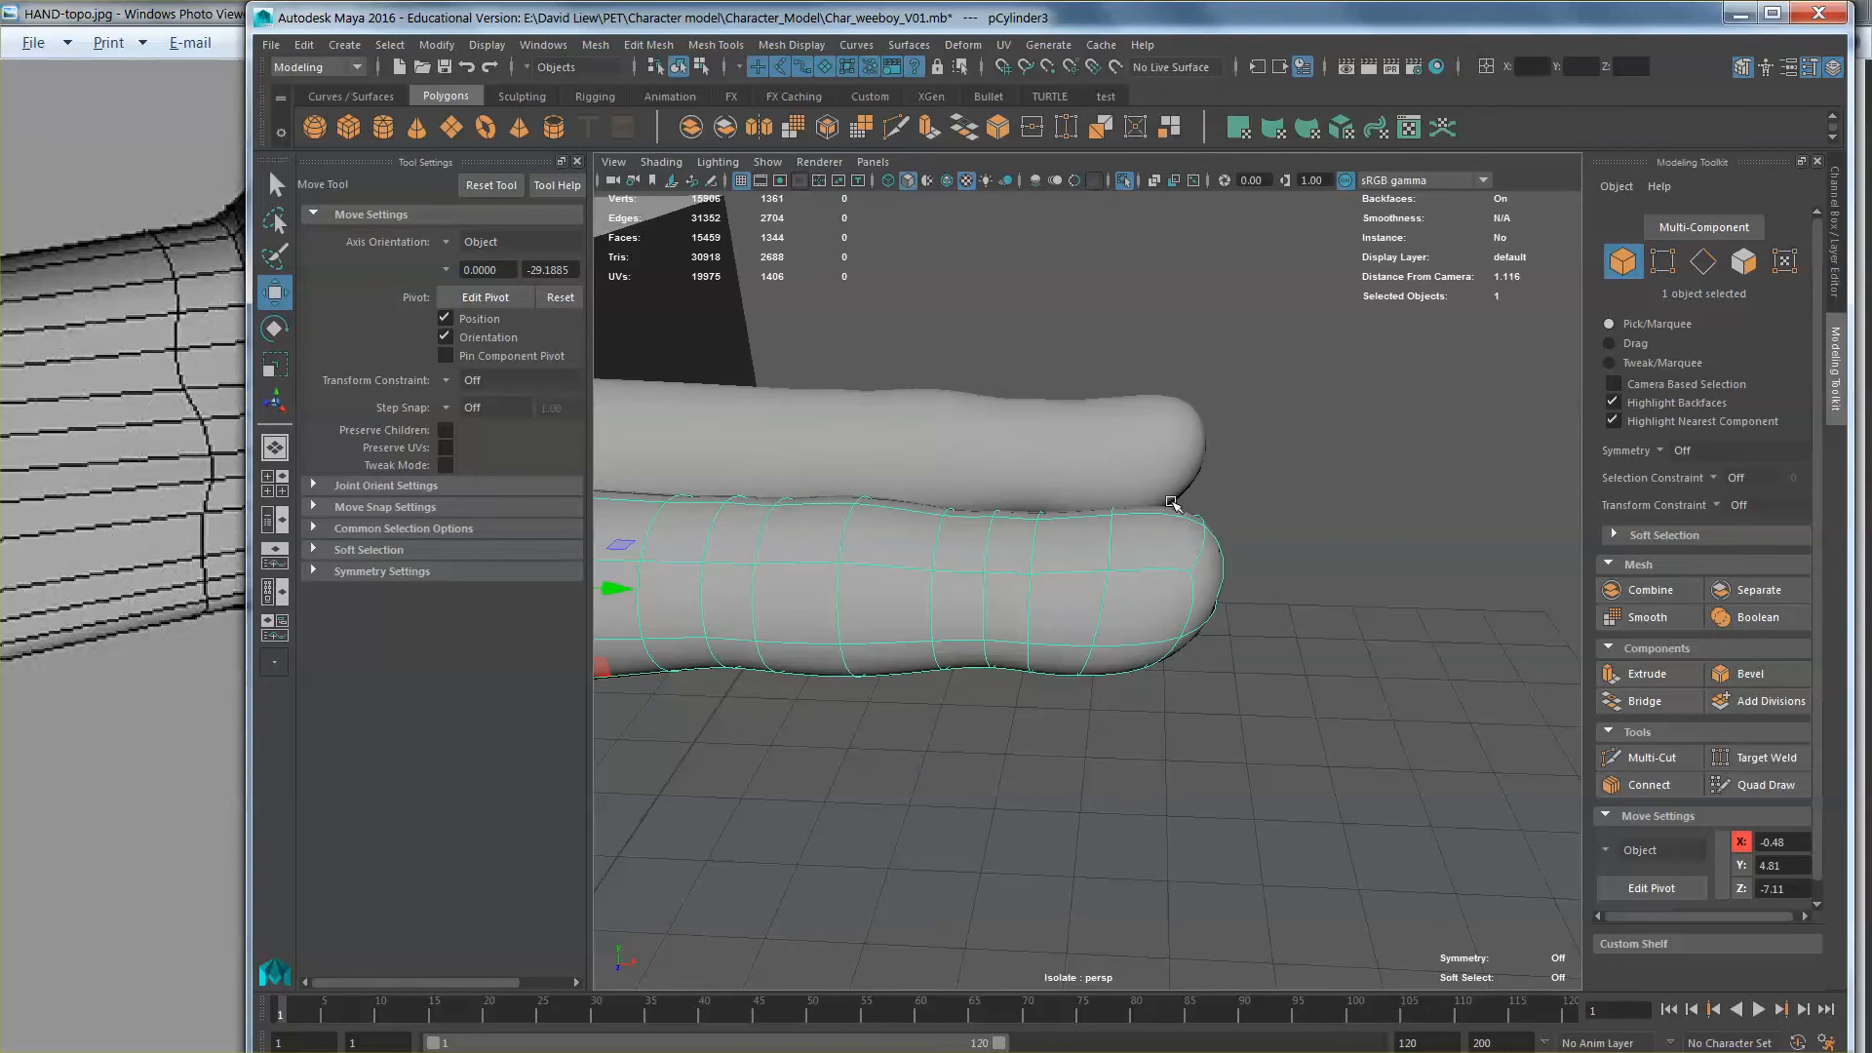
right_click_drag(1173, 504, 1174, 542)
left_click_drag(1176, 531, 1155, 645, "alt")
right_click_drag(1155, 644, 1169, 621)
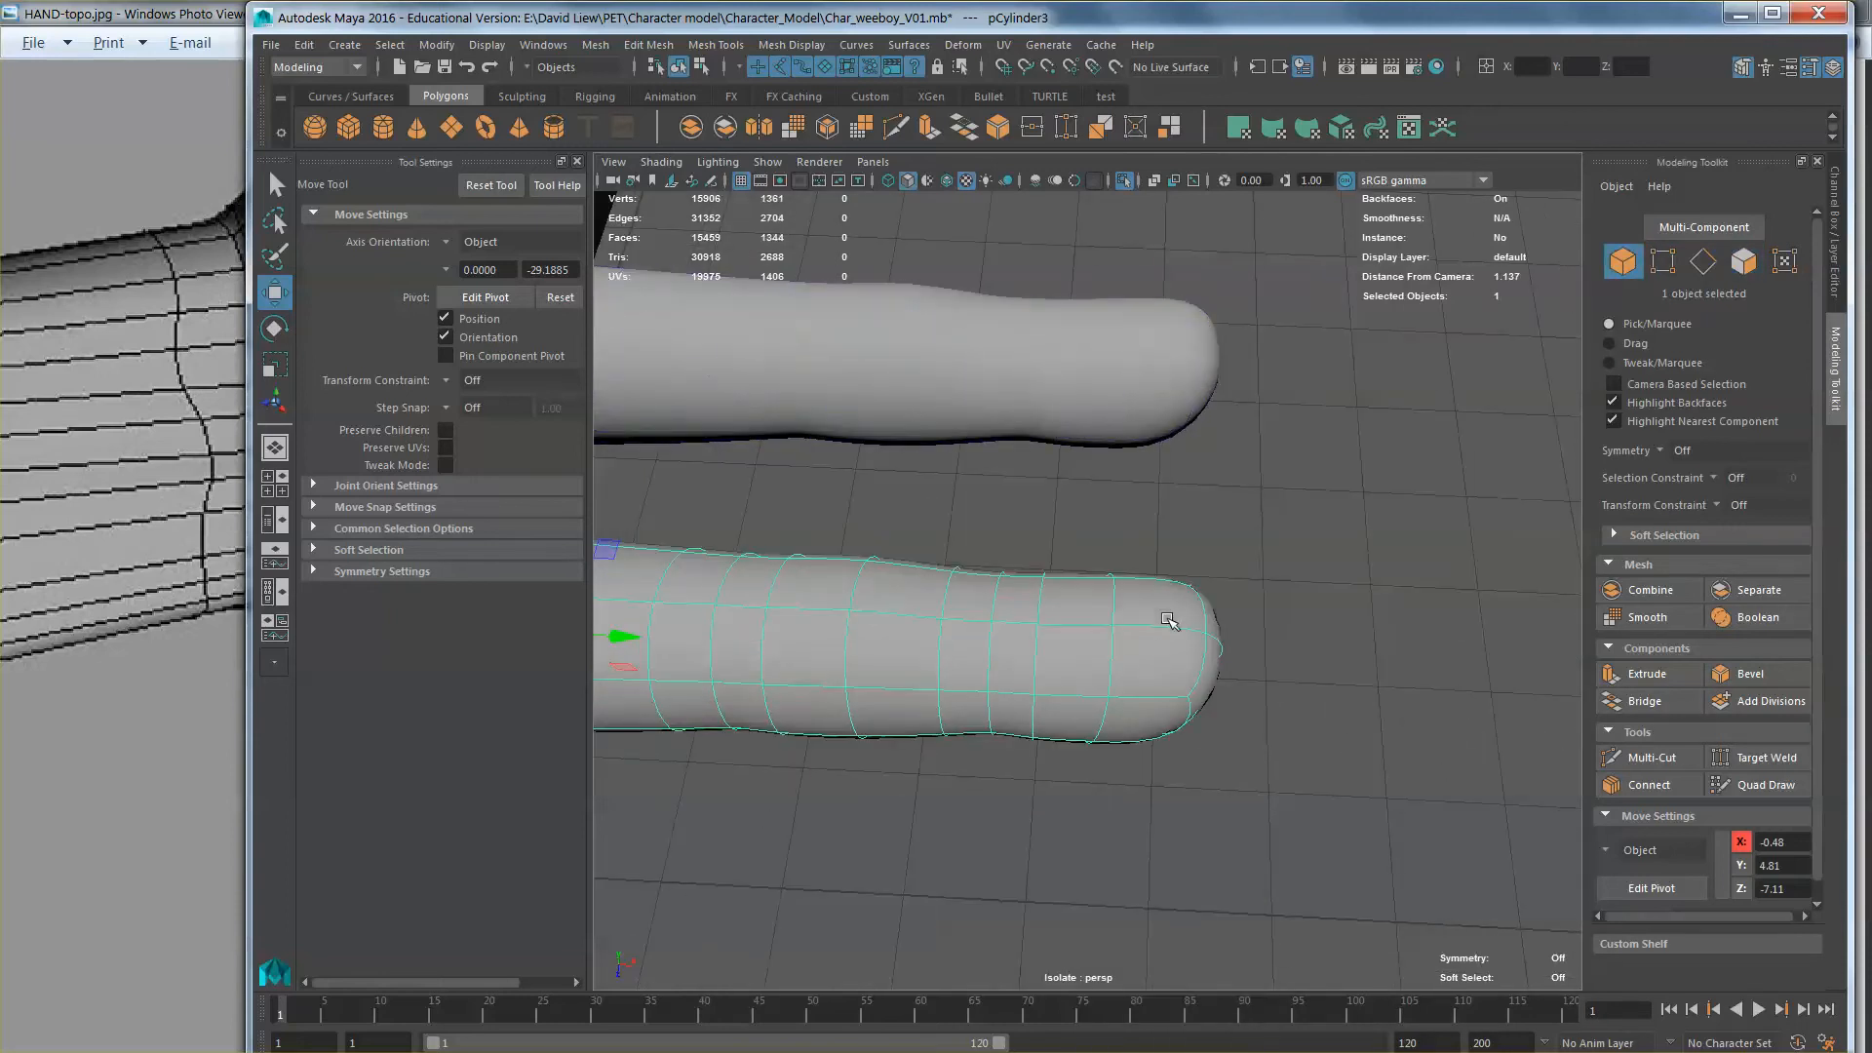
Step: Select the two top faces at the duplicated finger's tip and examine the nail area from above
left_click(1743, 260)
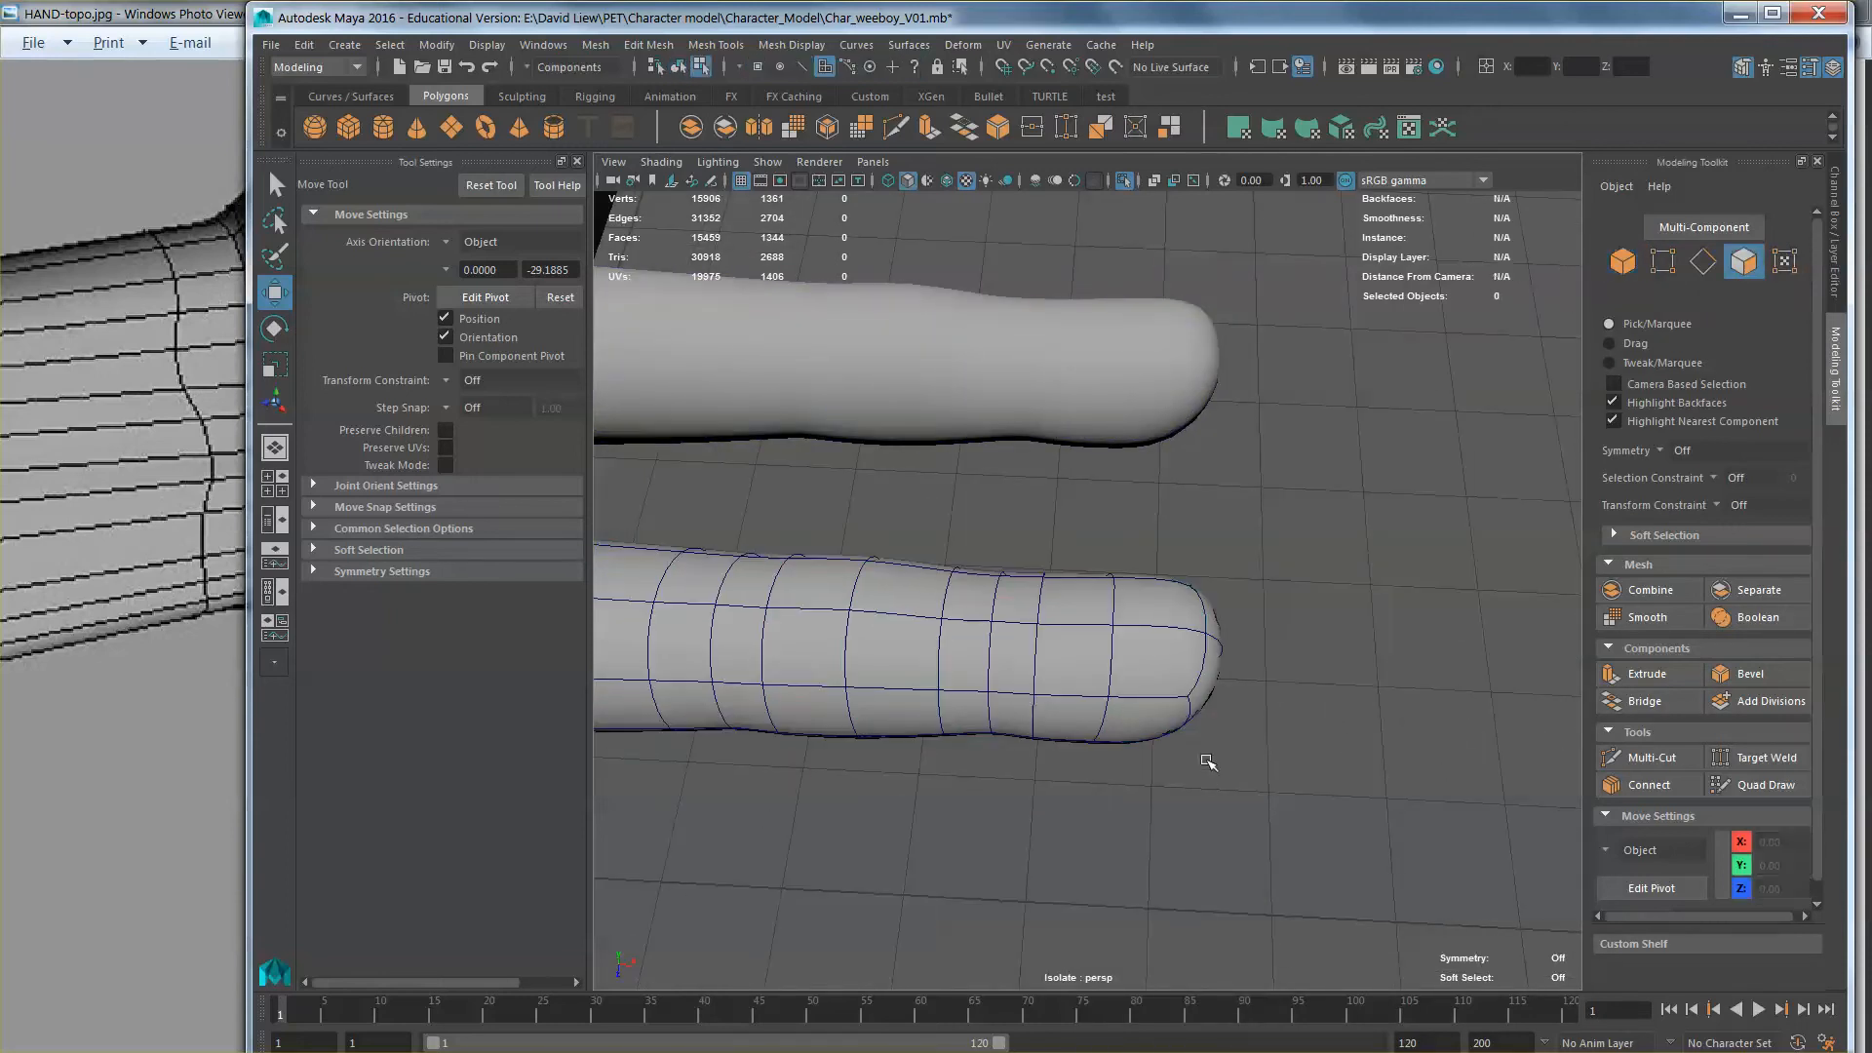
left_click(1160, 663)
left_click(1191, 610, "shift")
left_click_drag(1192, 610, 1384, 686, "alt")
scroll(1381, 684, "down", 5)
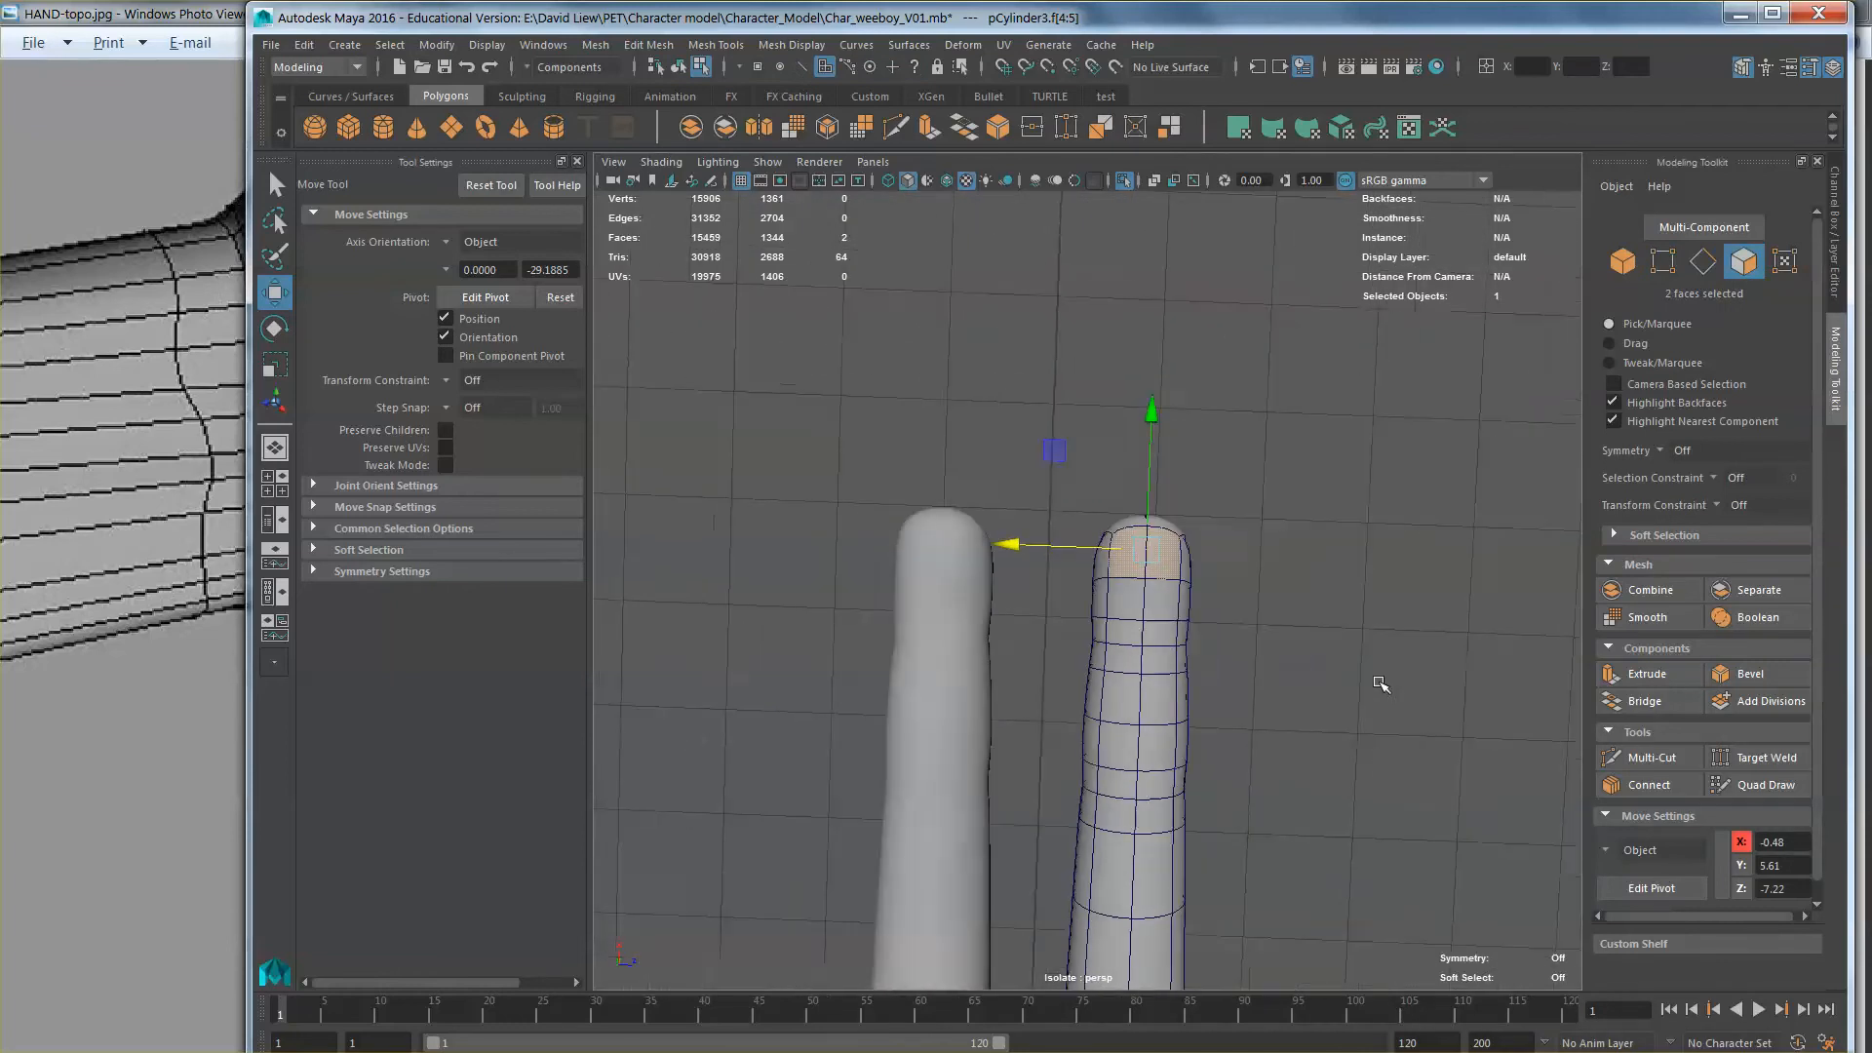
middle_click_drag(1319, 635, 1307, 504, "alt")
middle_click_drag(1229, 598, 1227, 635, "alt")
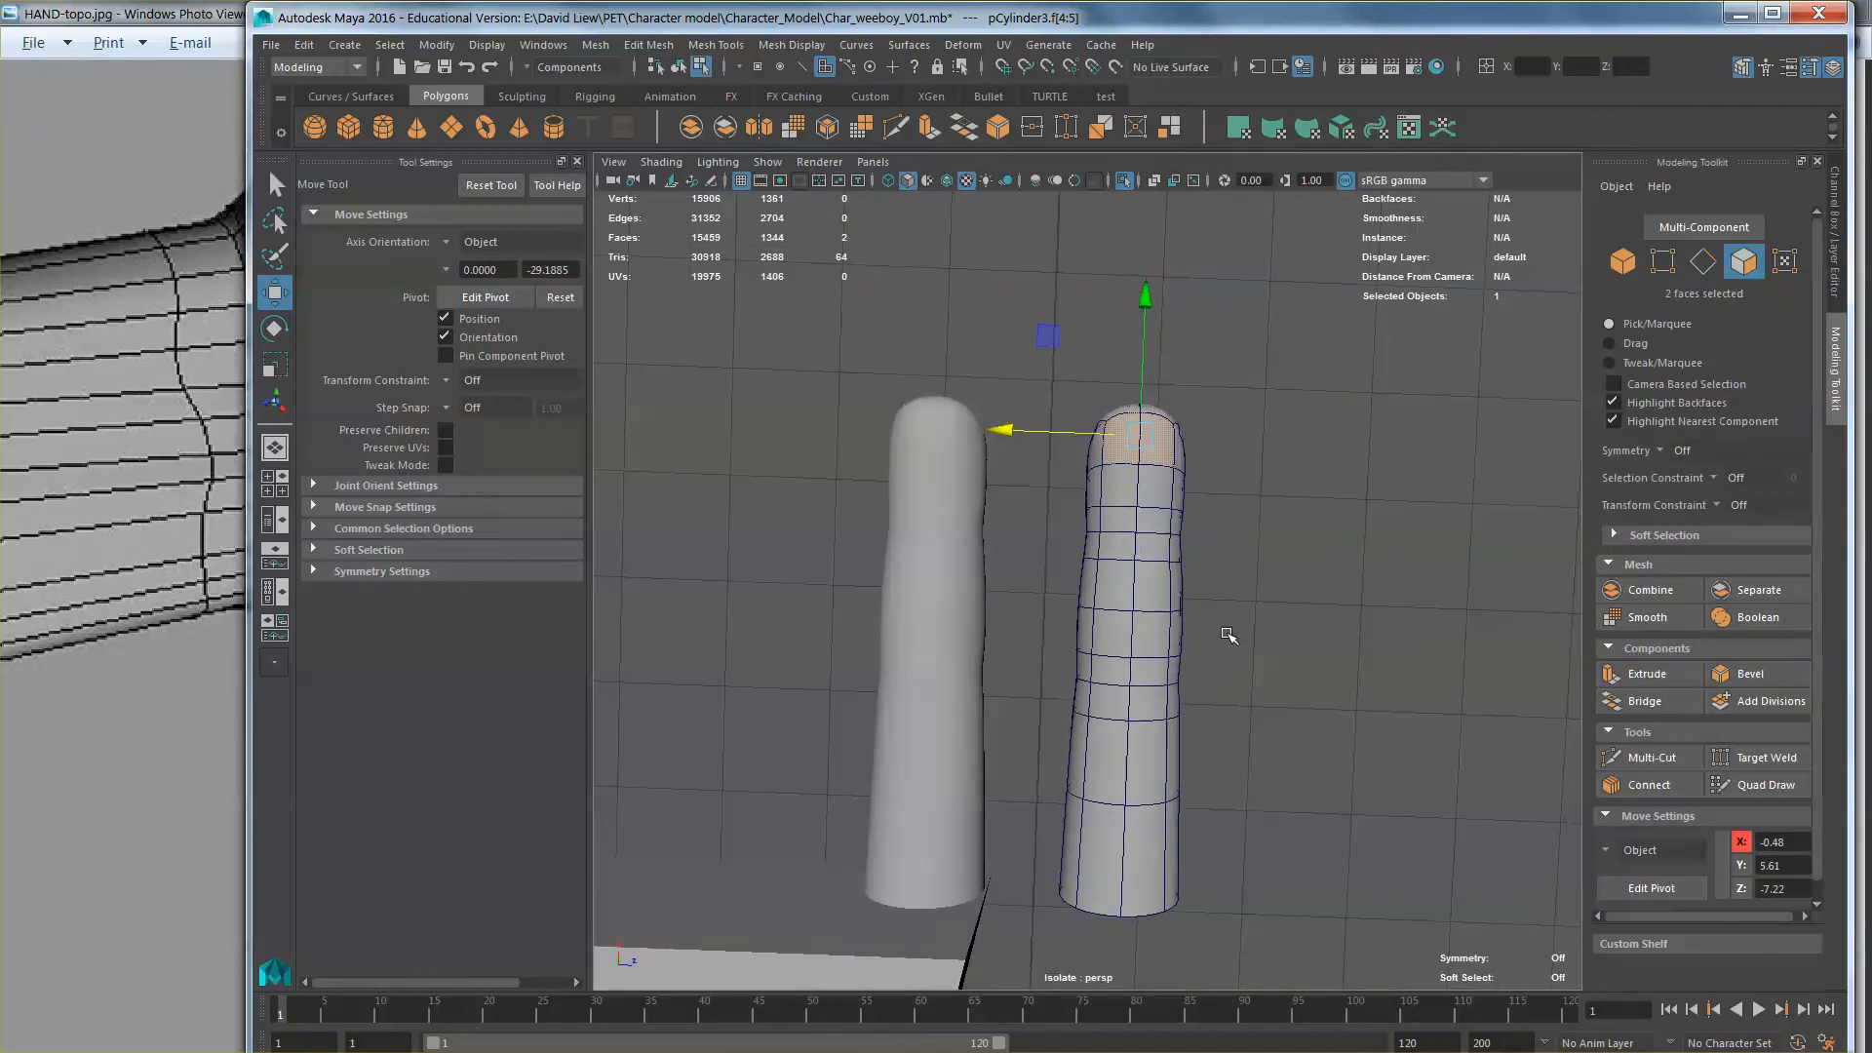
scroll(1149, 489, "up", 5)
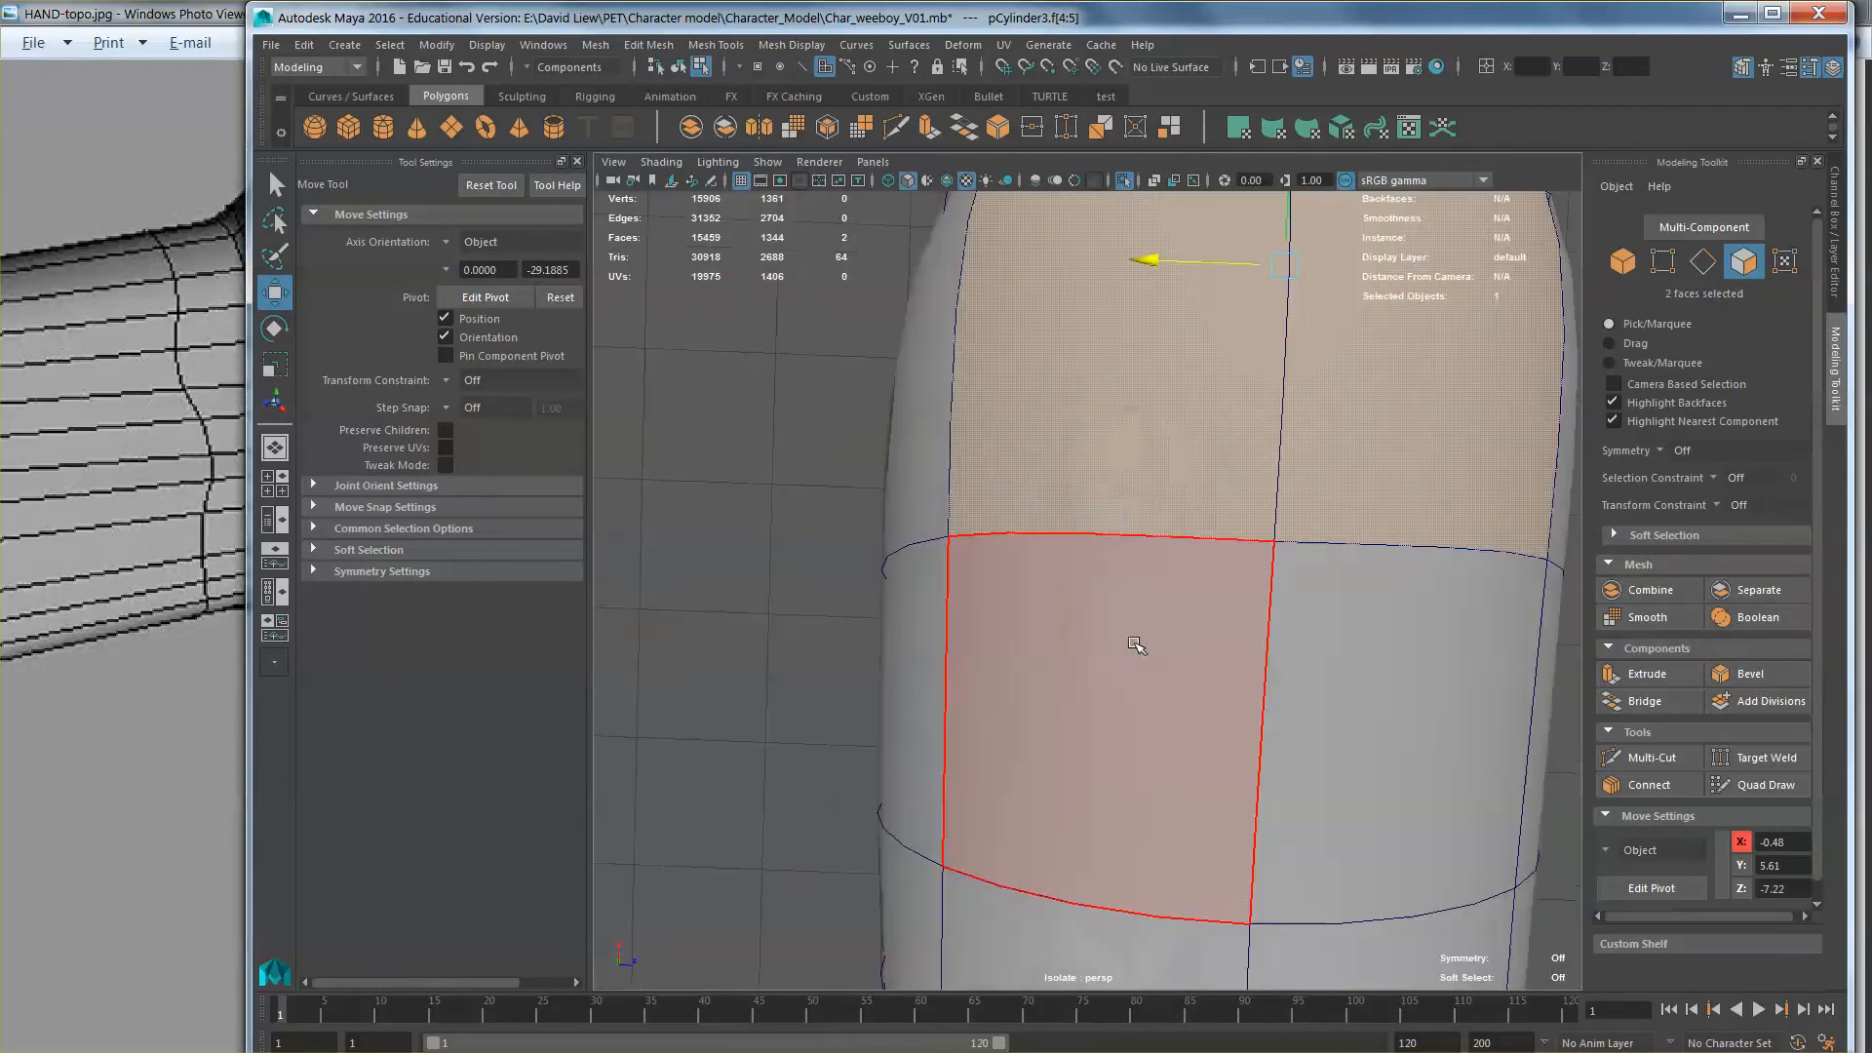
scroll(1137, 647, "down", 2)
Step: Move the three top vertices at the rear of the fingertip back along the finger to Y 5.50
left_click(1662, 260)
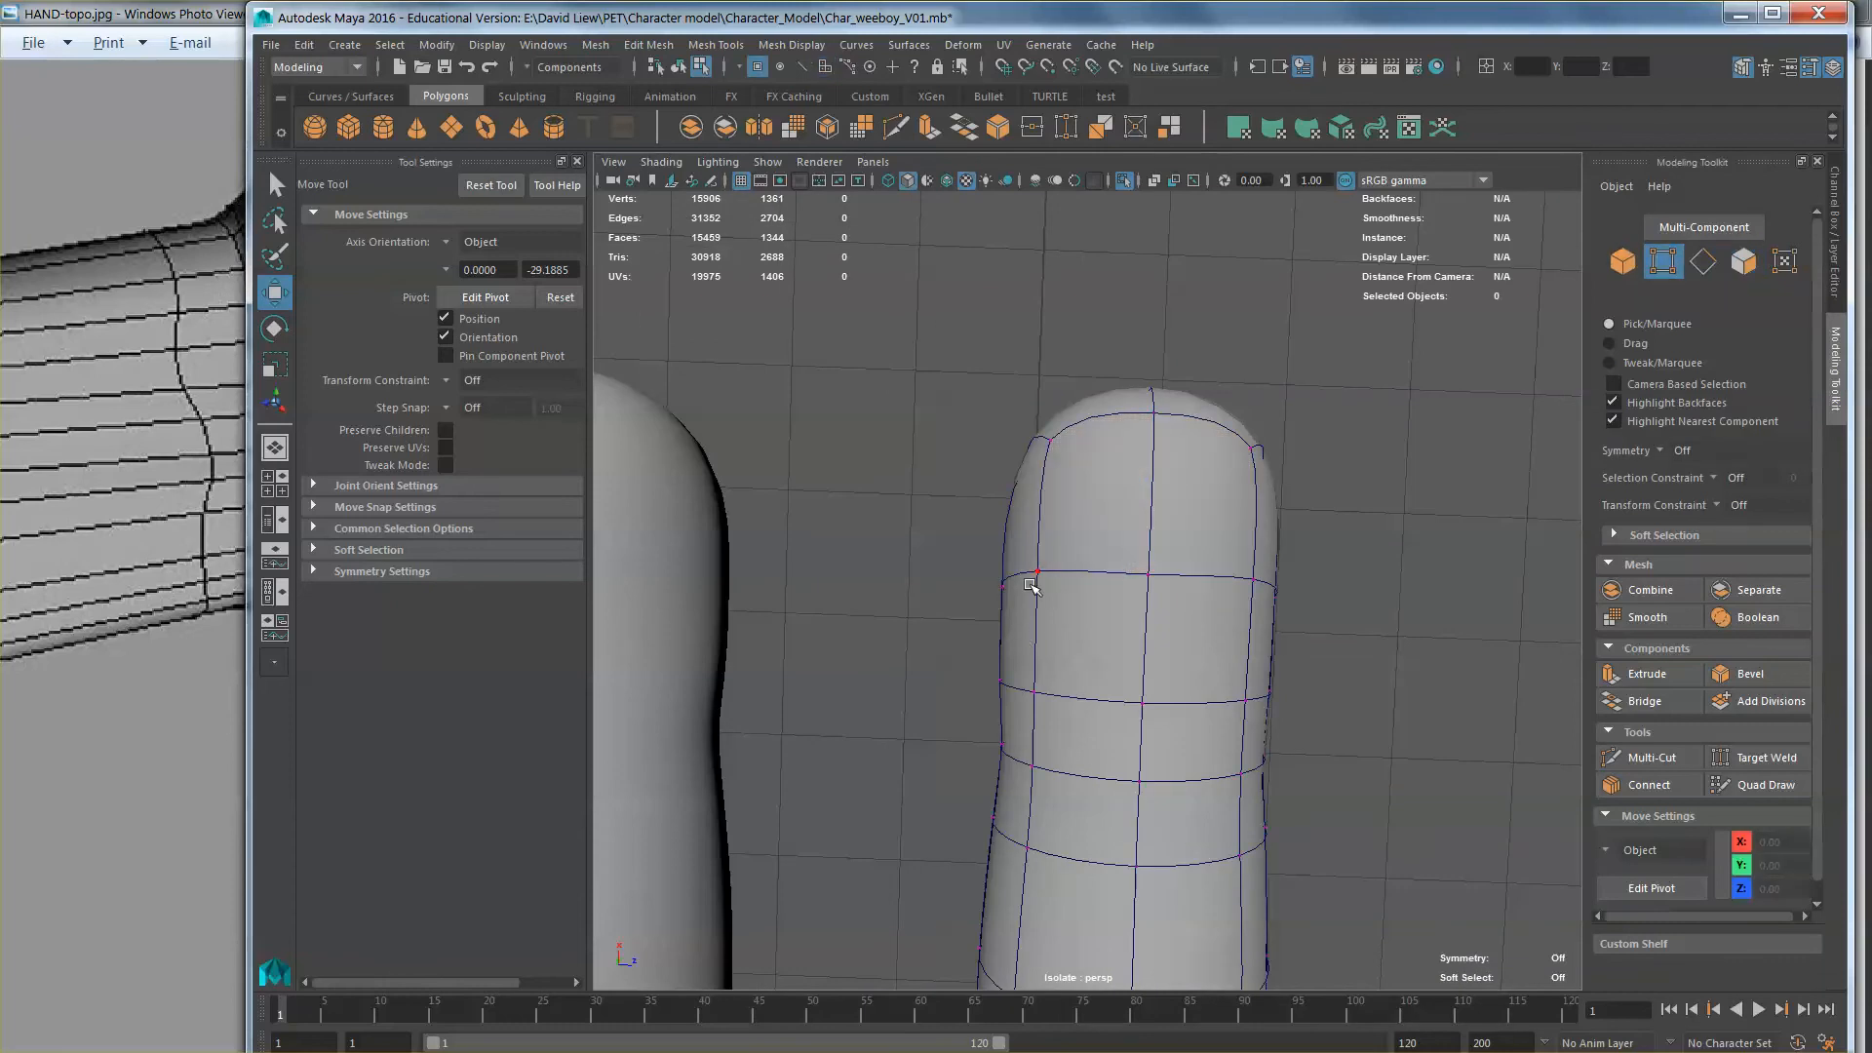
left_click(1036, 574)
left_click(1148, 575, "shift")
left_click(1253, 580, "shift")
left_click_drag(1153, 542, 1209, 667)
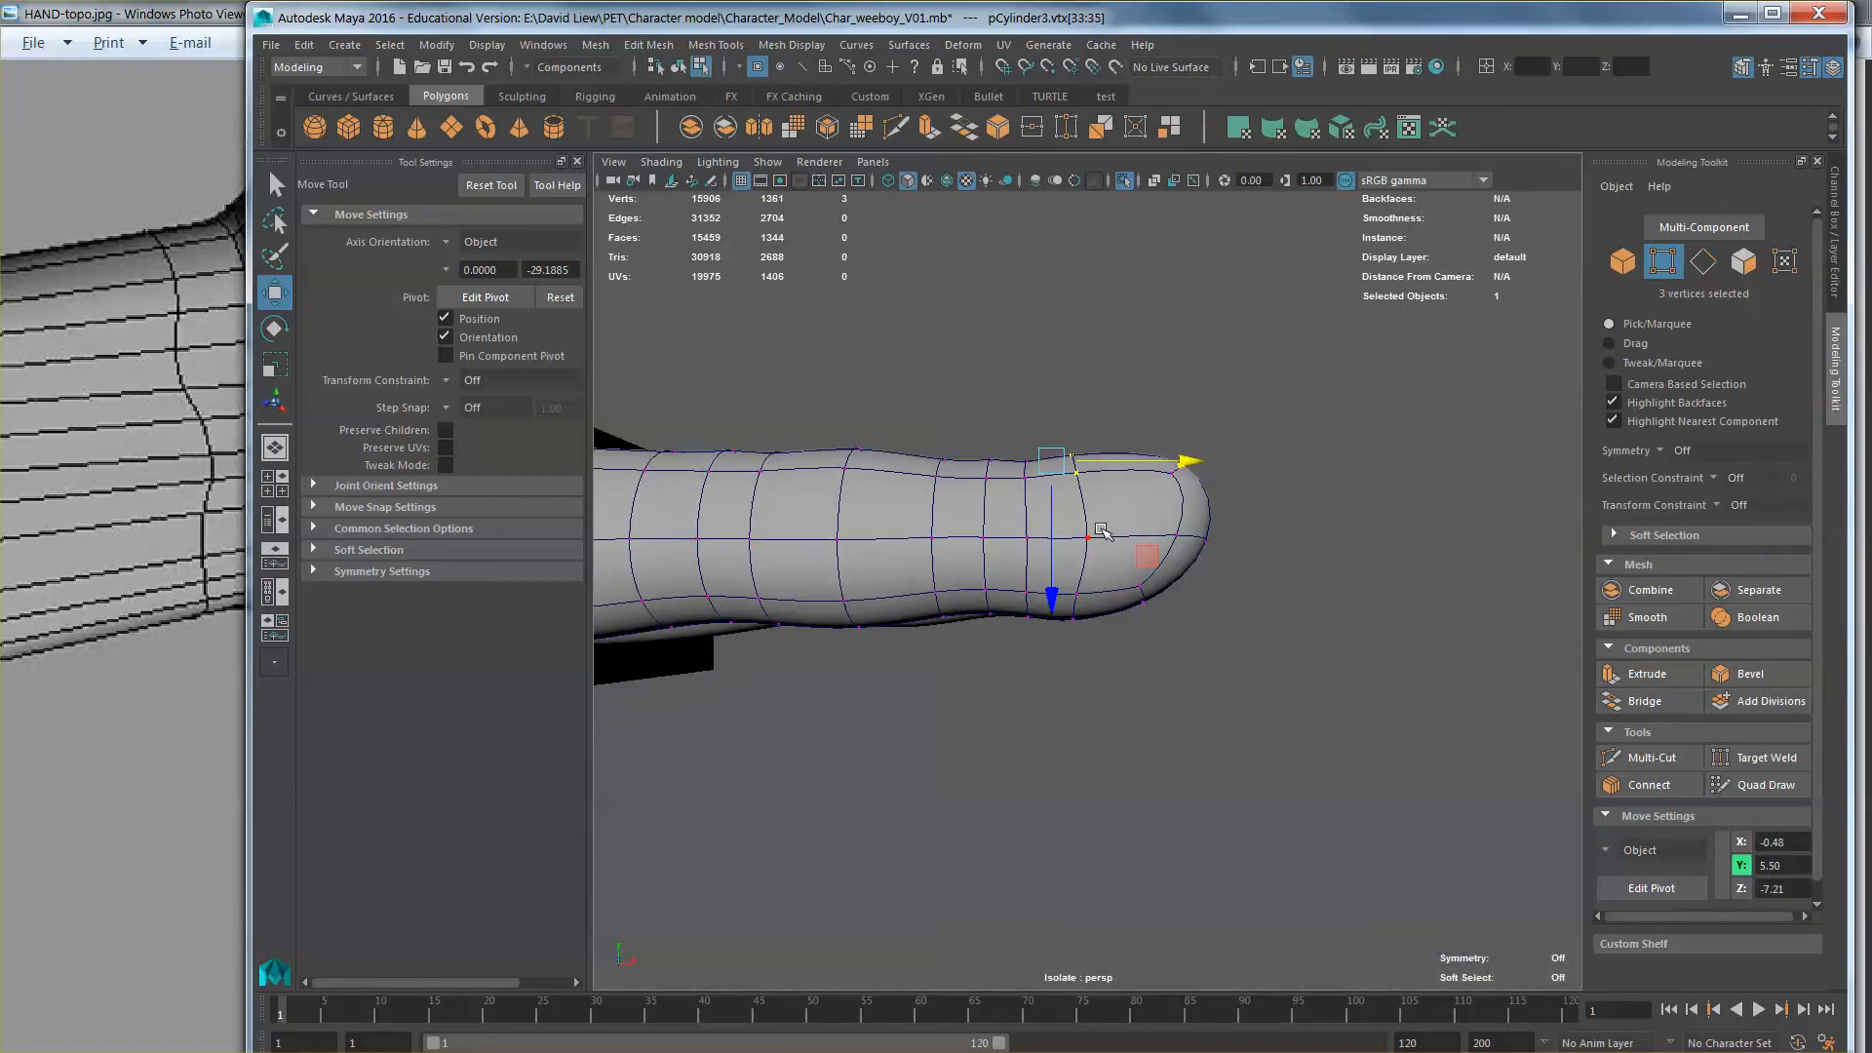
Step: Reposition the side vertices of the same fingertip row along the finger's length
left_click(1102, 529)
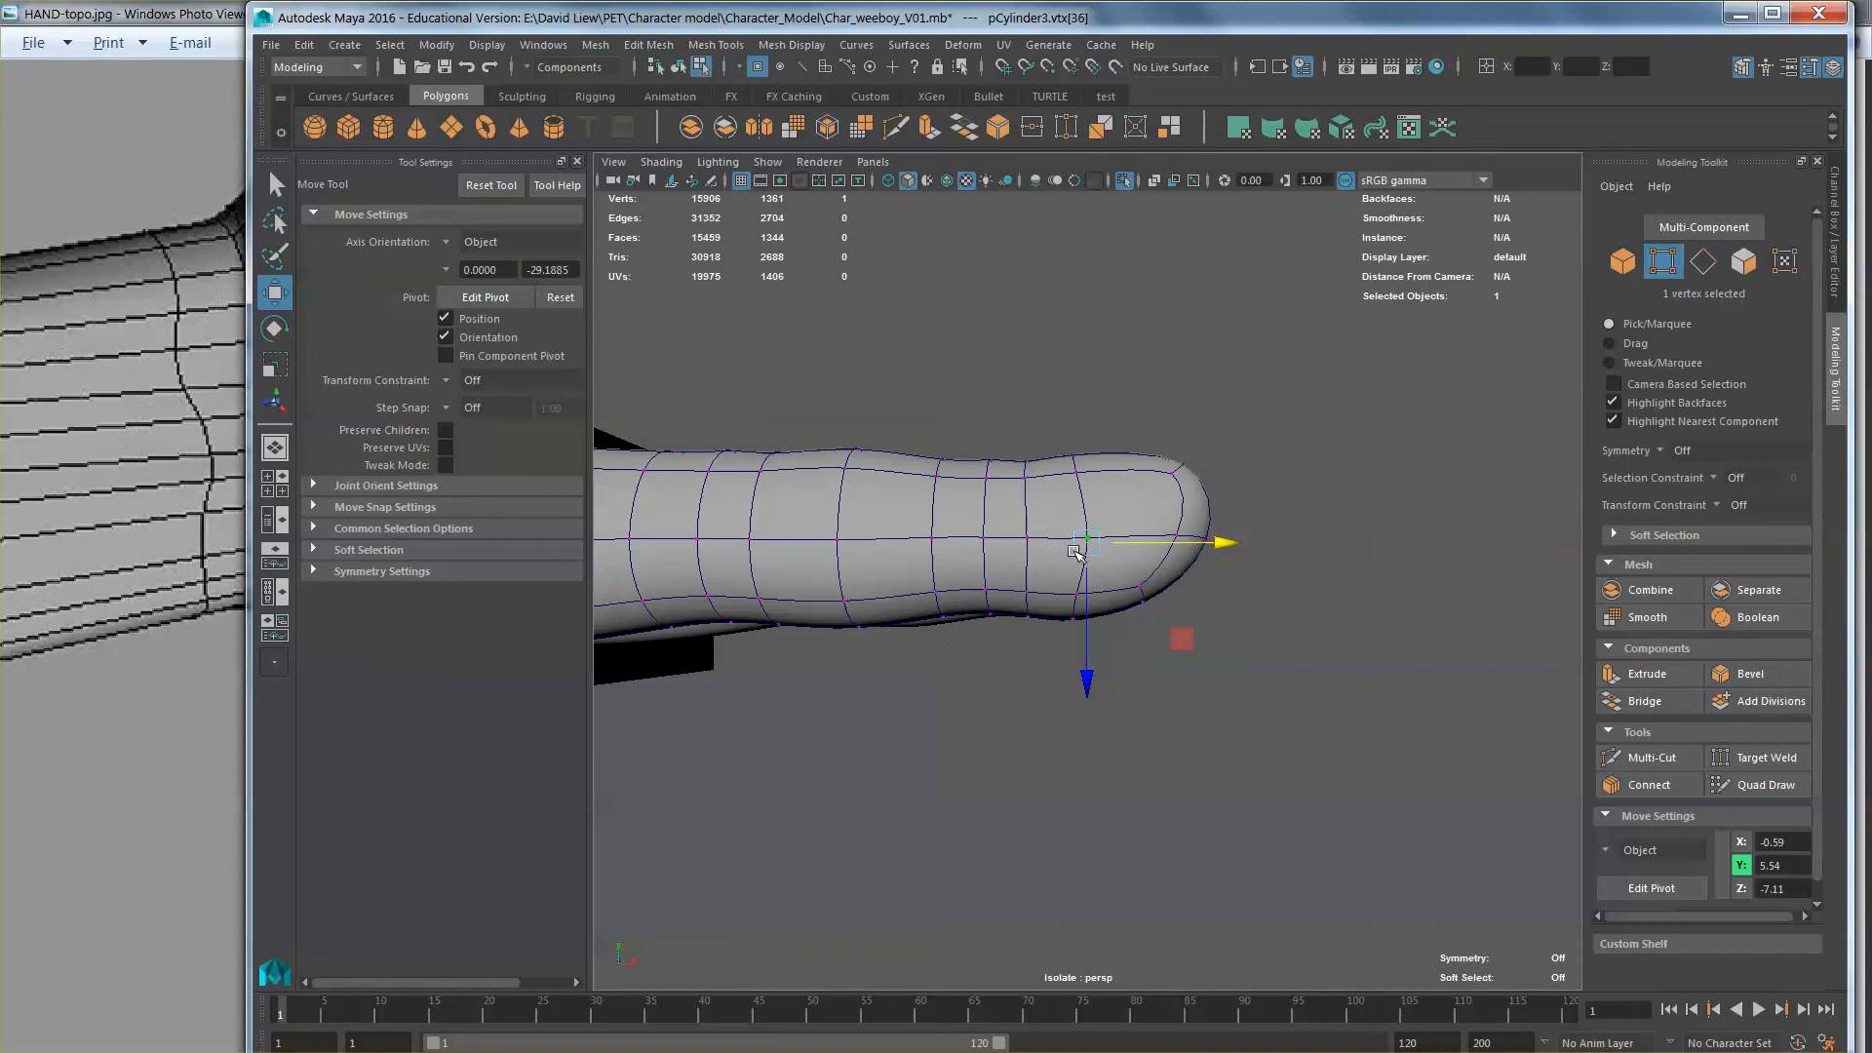
left_click_drag(1191, 543, 961, 611)
left_click(1139, 583, "shift")
left_click_drag(1139, 585, 1302, 613, "alt")
left_click_drag(1196, 573, 1442, 514)
Step: Bevel the two top fingertip faces with a fraction of 0.5 and one segment to outline the nail
left_click(1743, 262)
left_click_drag(1294, 554, 1113, 480, "alt")
right_click_drag(1112, 479, 1267, 633, "alt")
left_click(1726, 677)
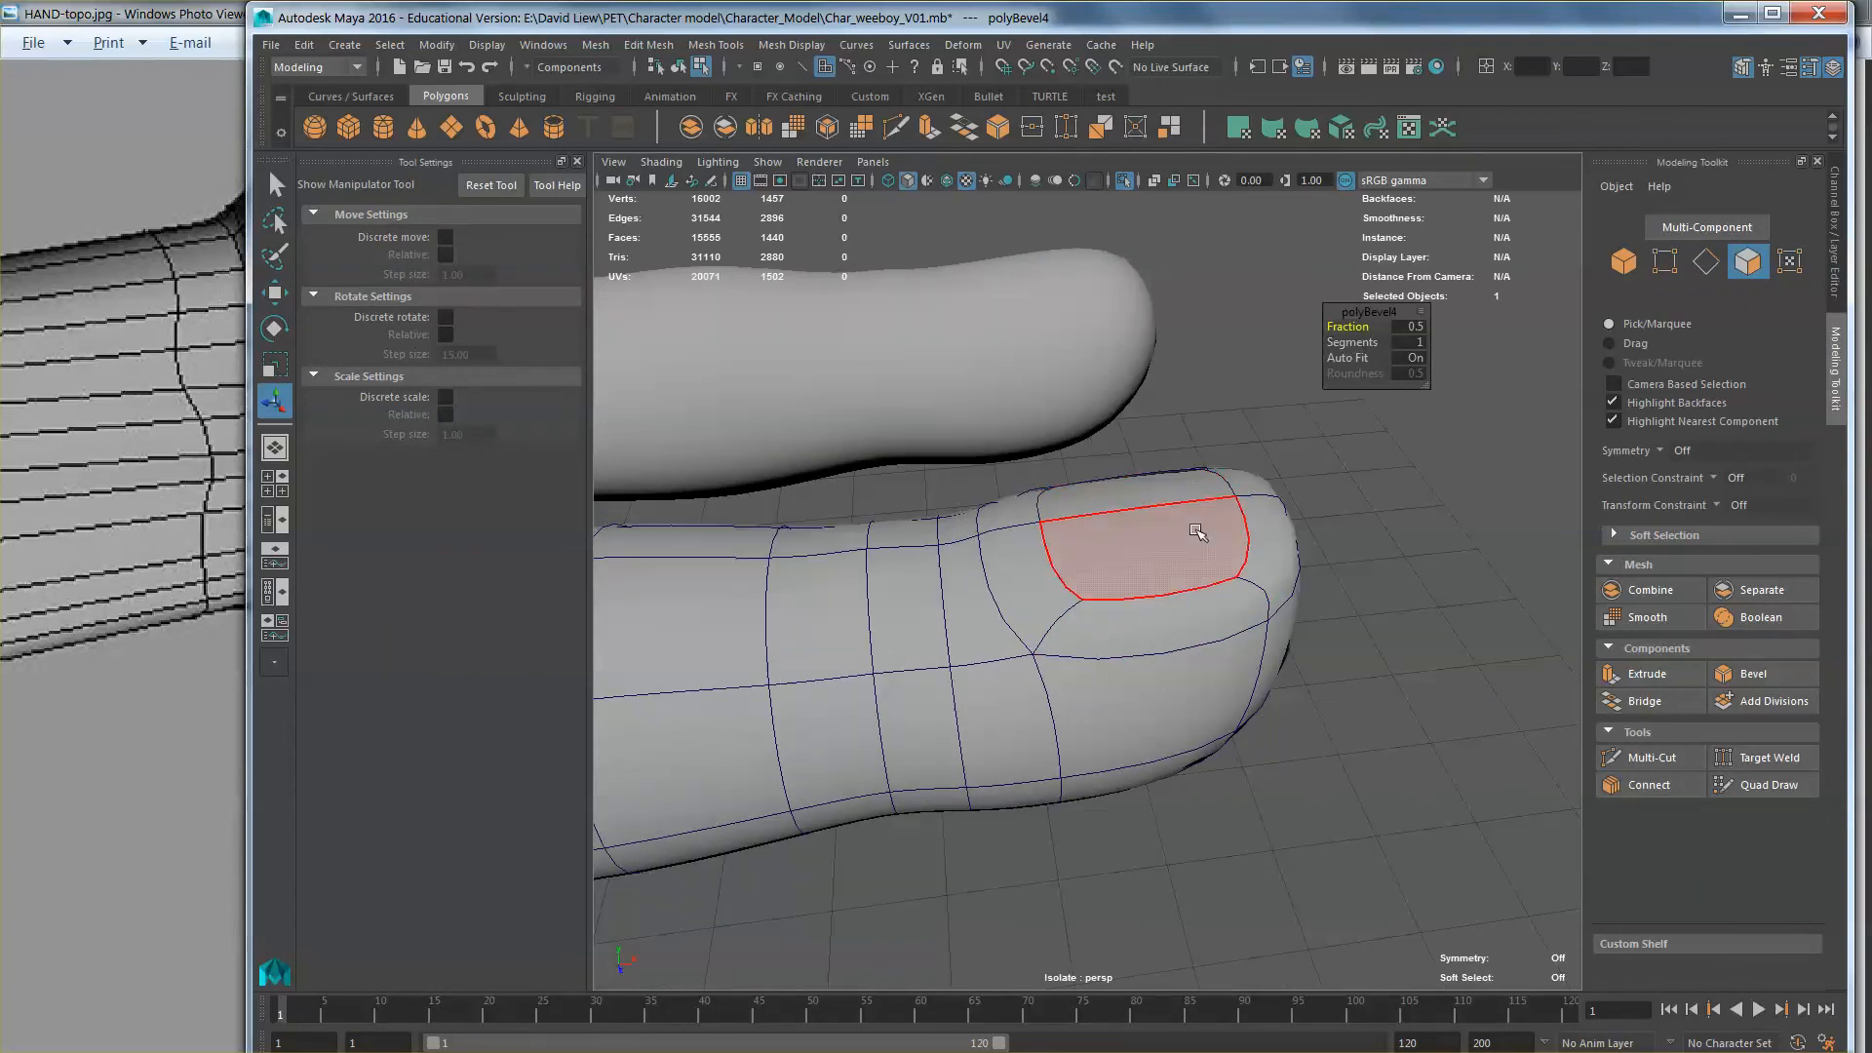
Step: Select the four nail-area faces and compare the unsmoothed cage with the smoothed preview
key("w")
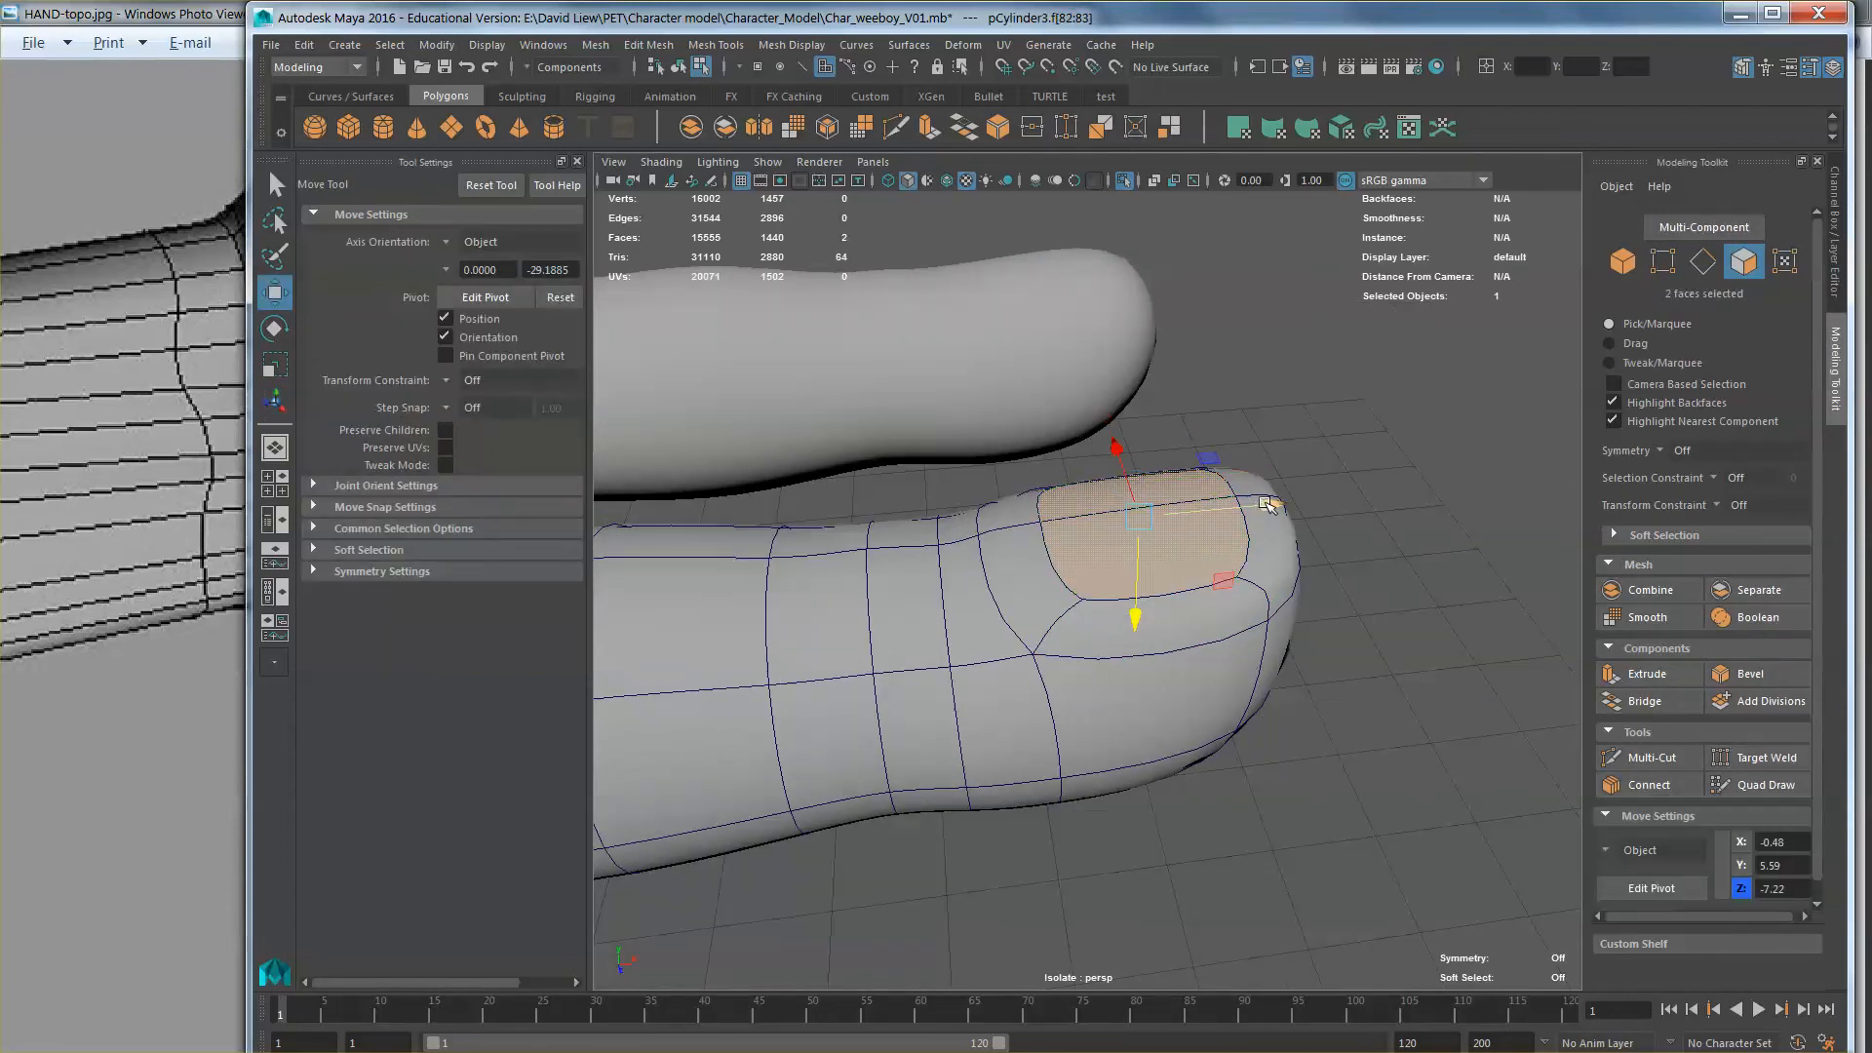
left_click(1269, 503, "shift")
key("1")
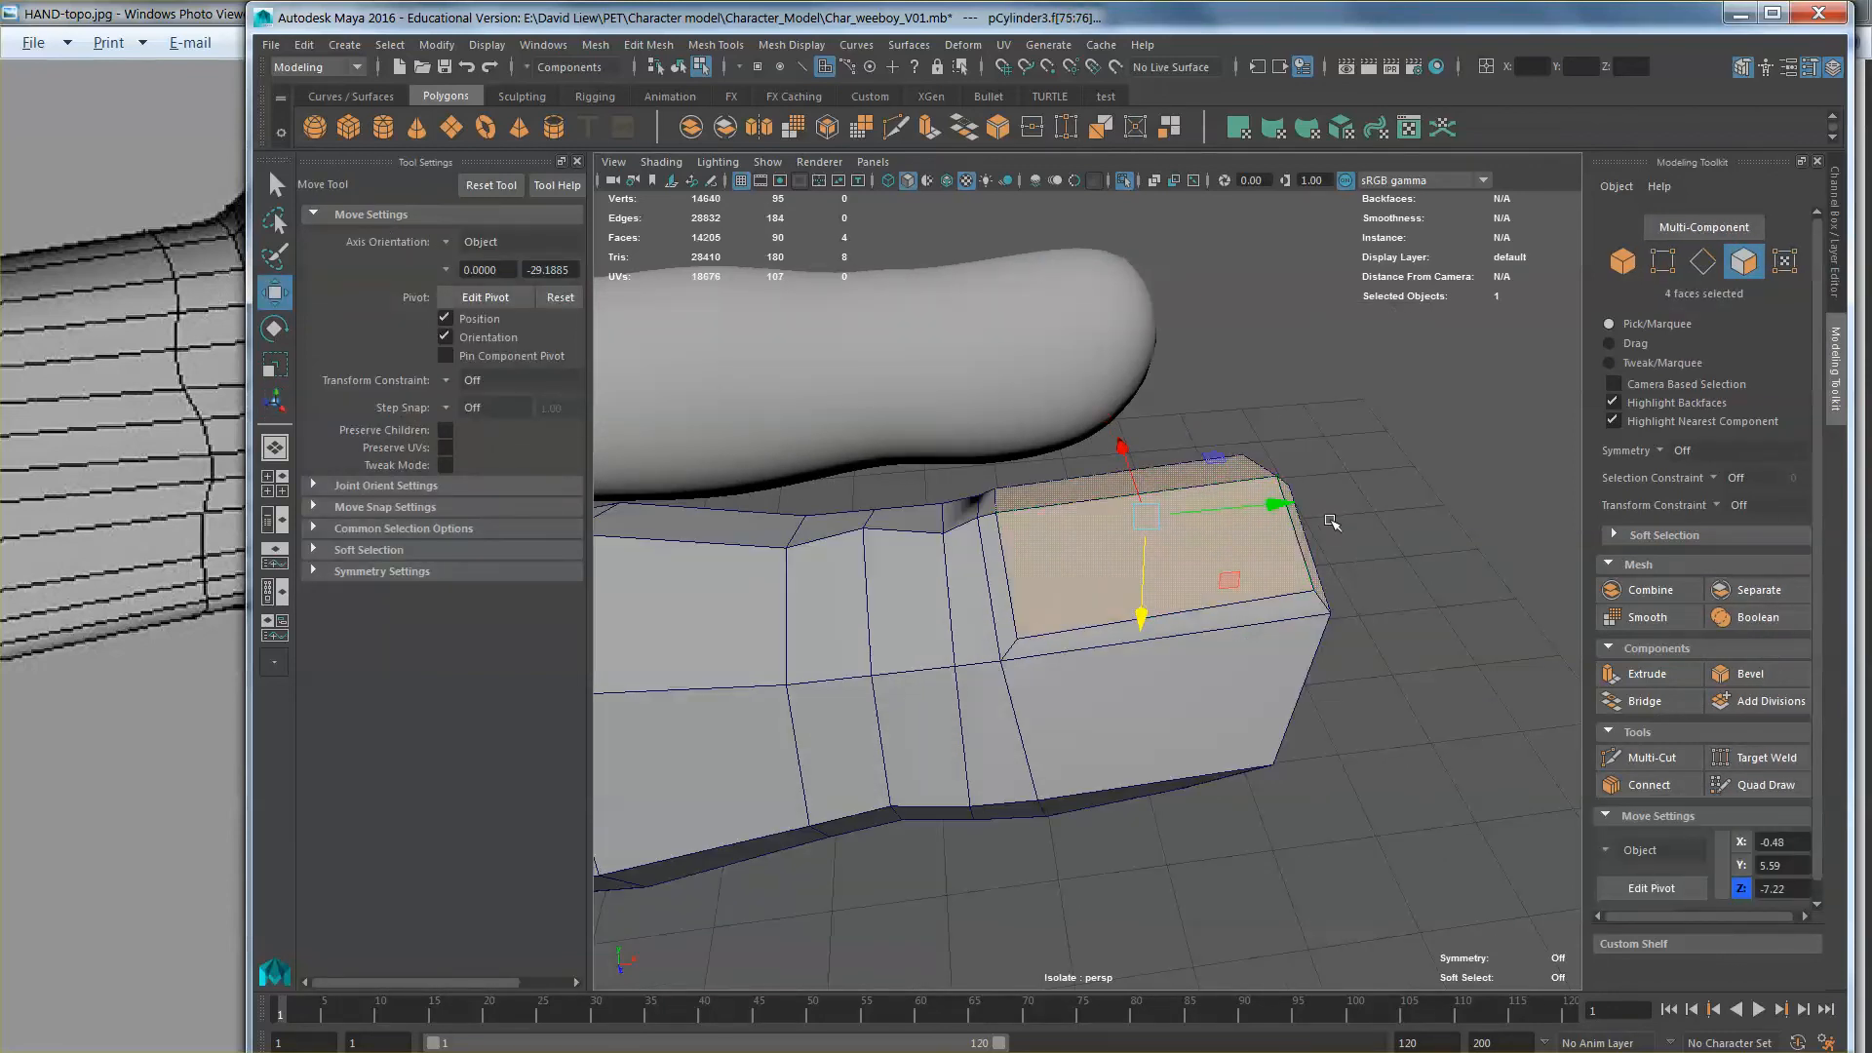
key("3")
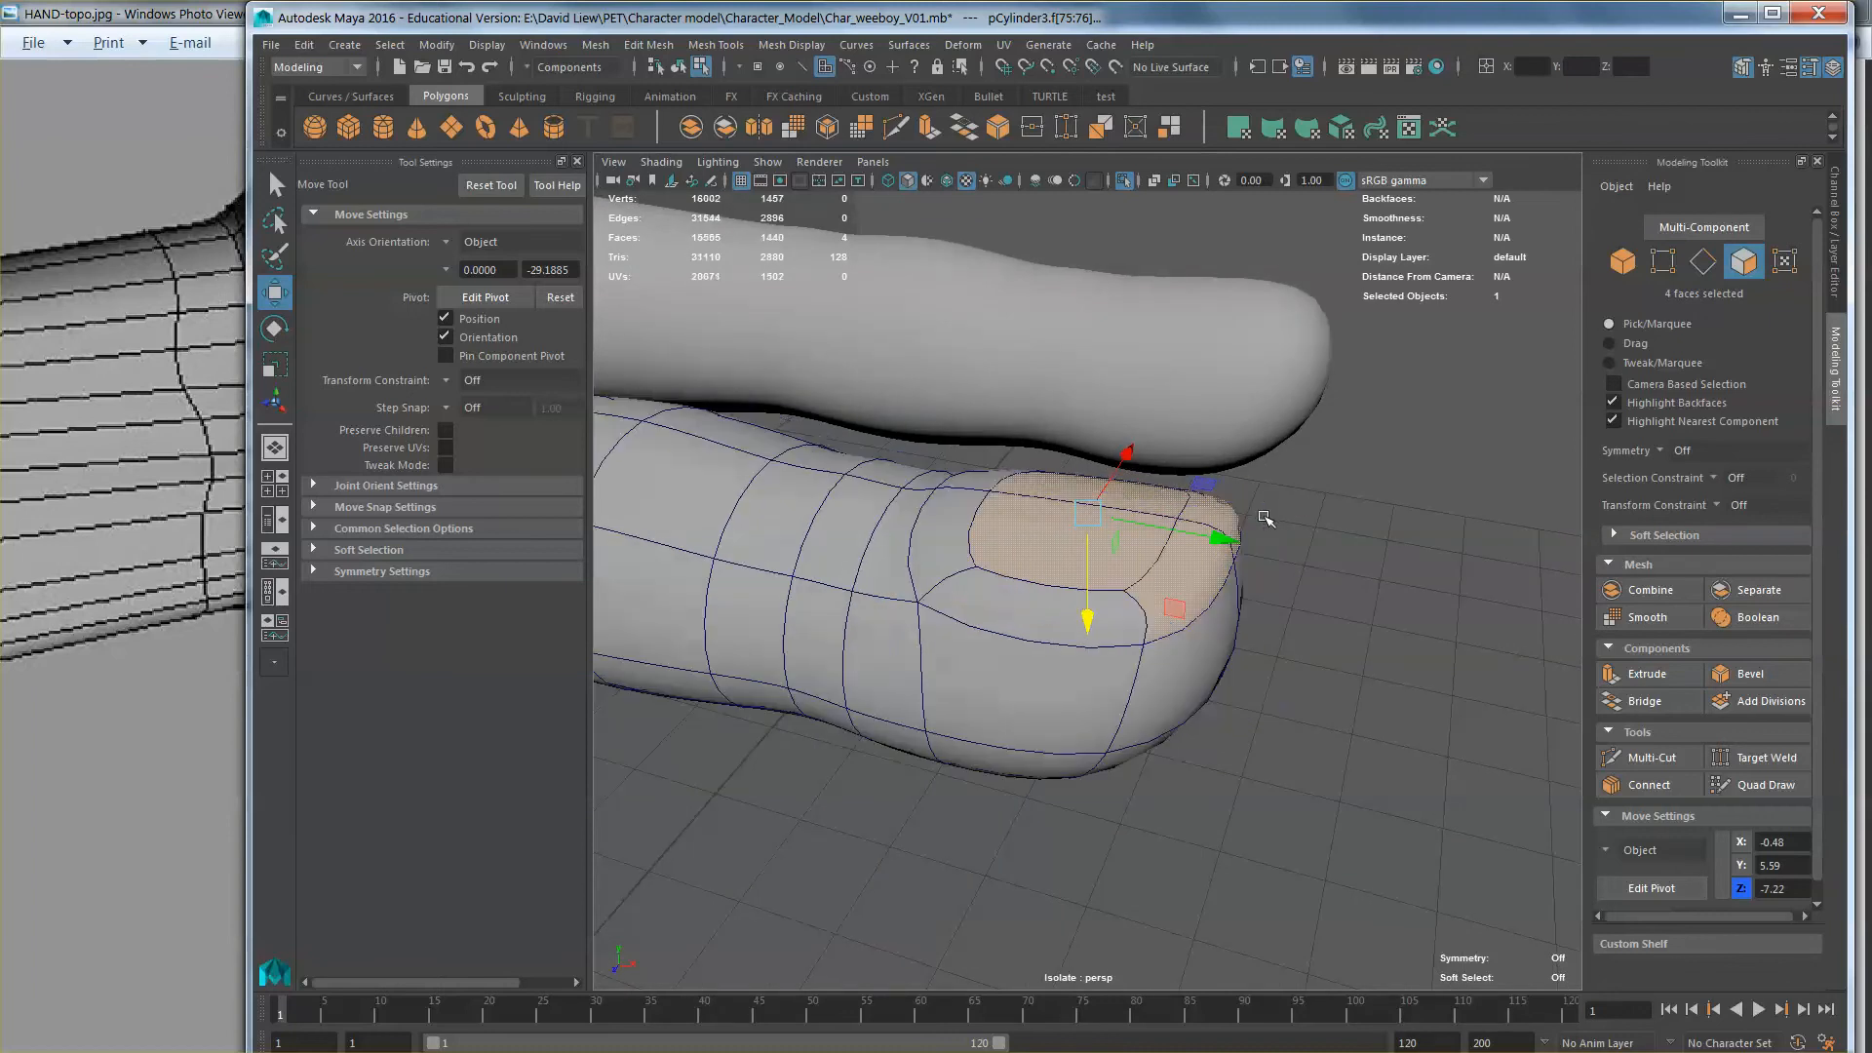
left_click_drag(1265, 517, 1237, 547, "alt")
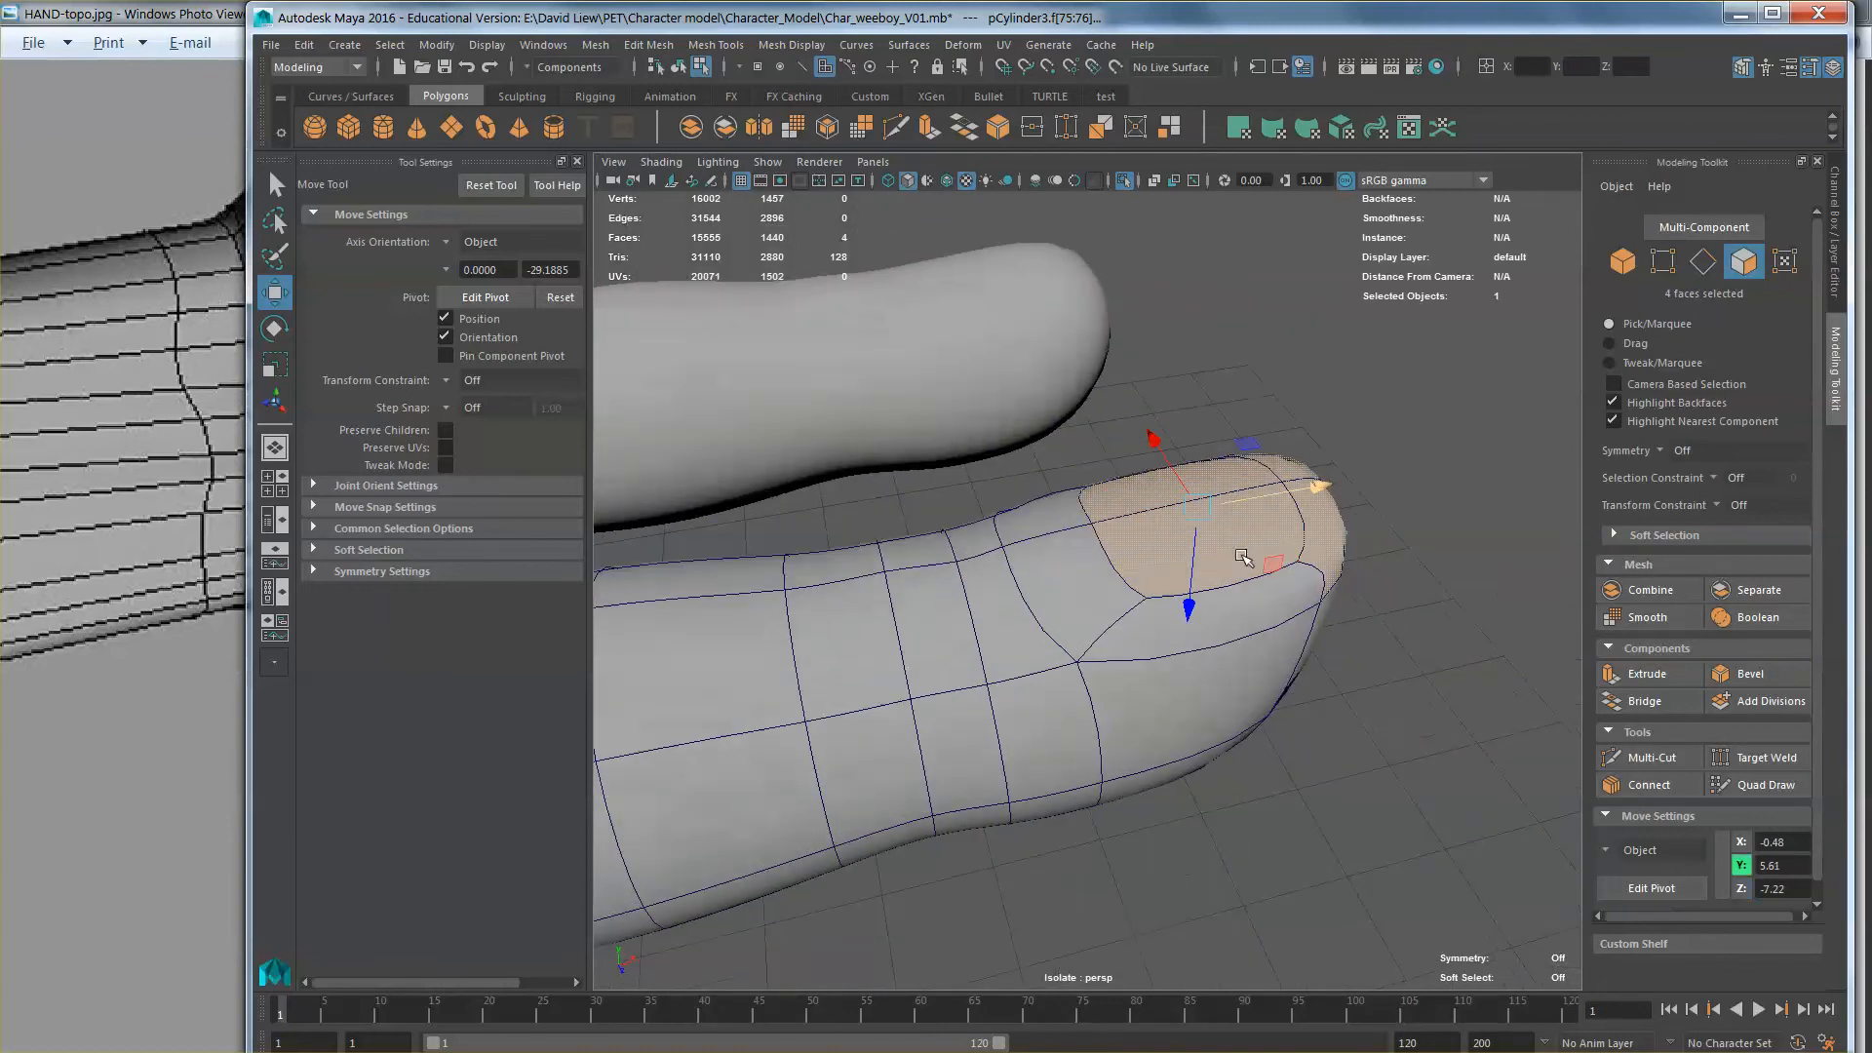
Step: Select the six short edges radiating outward from the nail outline on the duplicated fingertip
left_click(1322, 589)
right_click_drag(1147, 622, 1112, 662)
left_click(1317, 577)
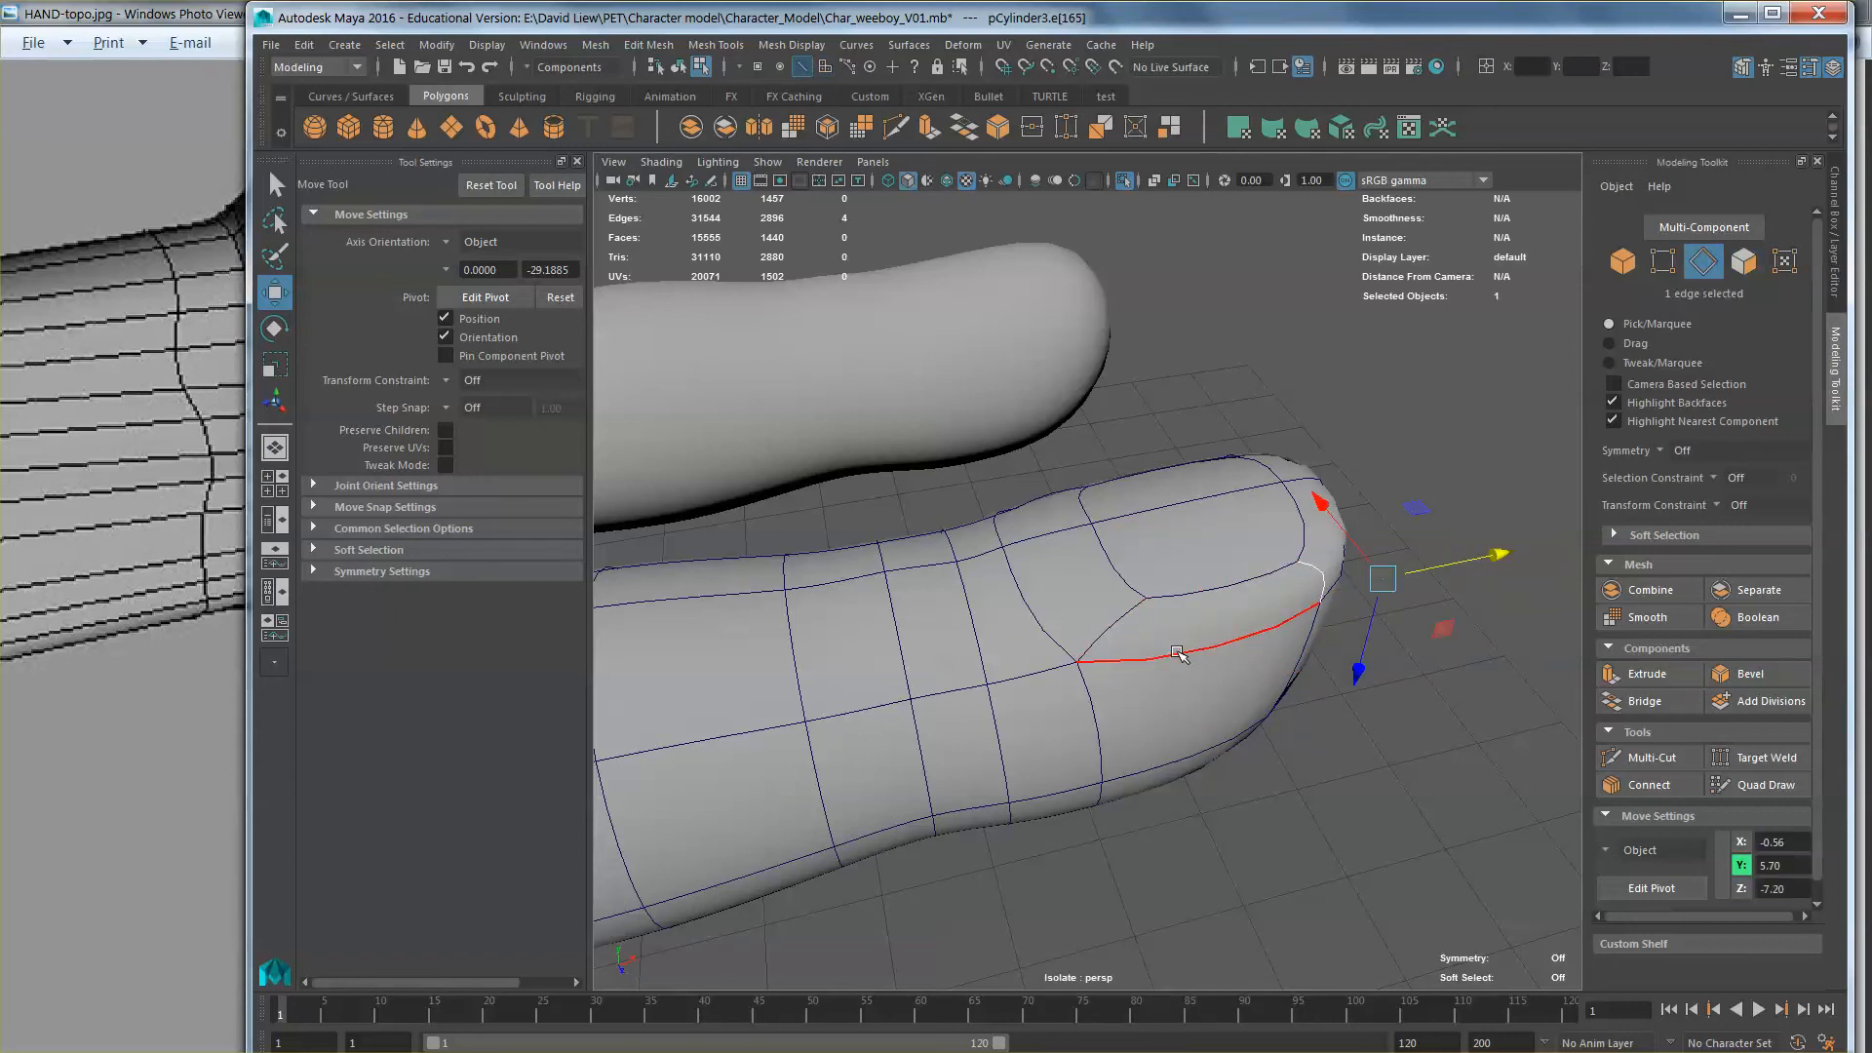
left_click(1123, 625, "shift")
double_click(1056, 538, "shift")
left_click_drag(1322, 575, 1266, 616, "alt")
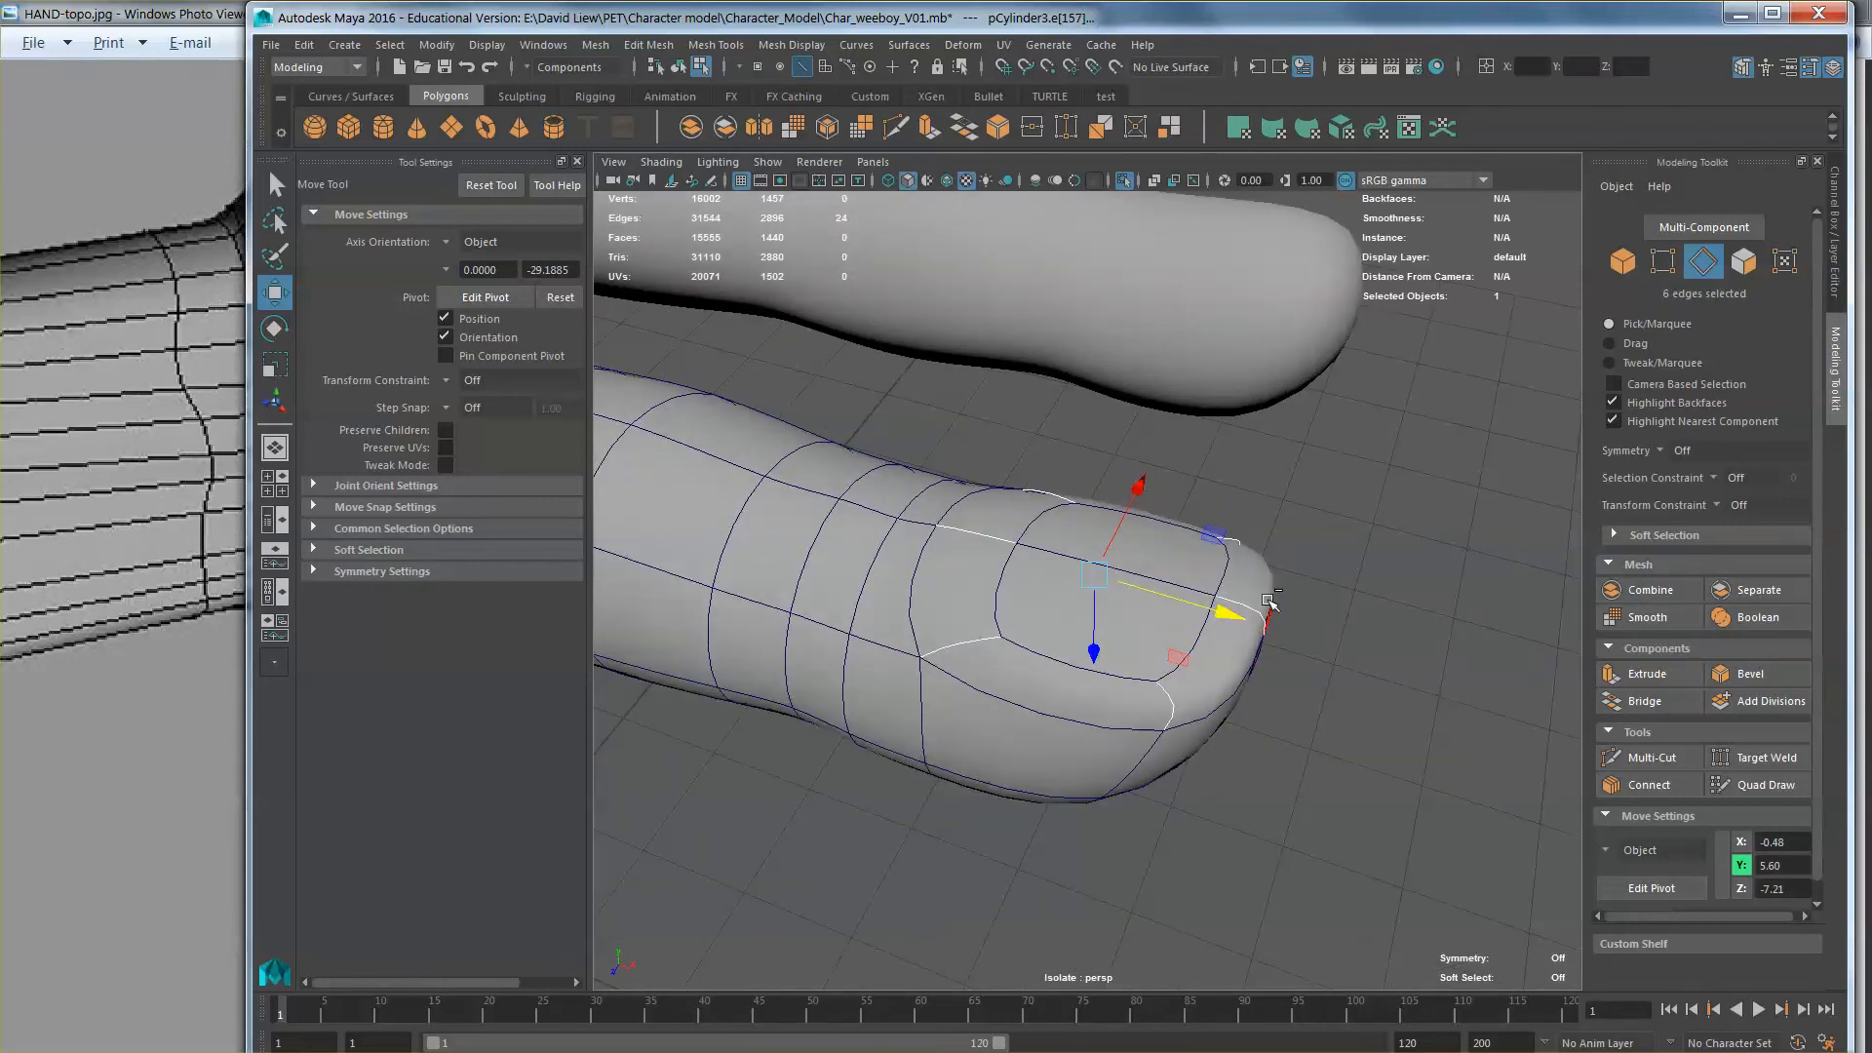
left_click(1254, 648, "ctrl")
left_click_drag(1245, 717, 1277, 645, "alt")
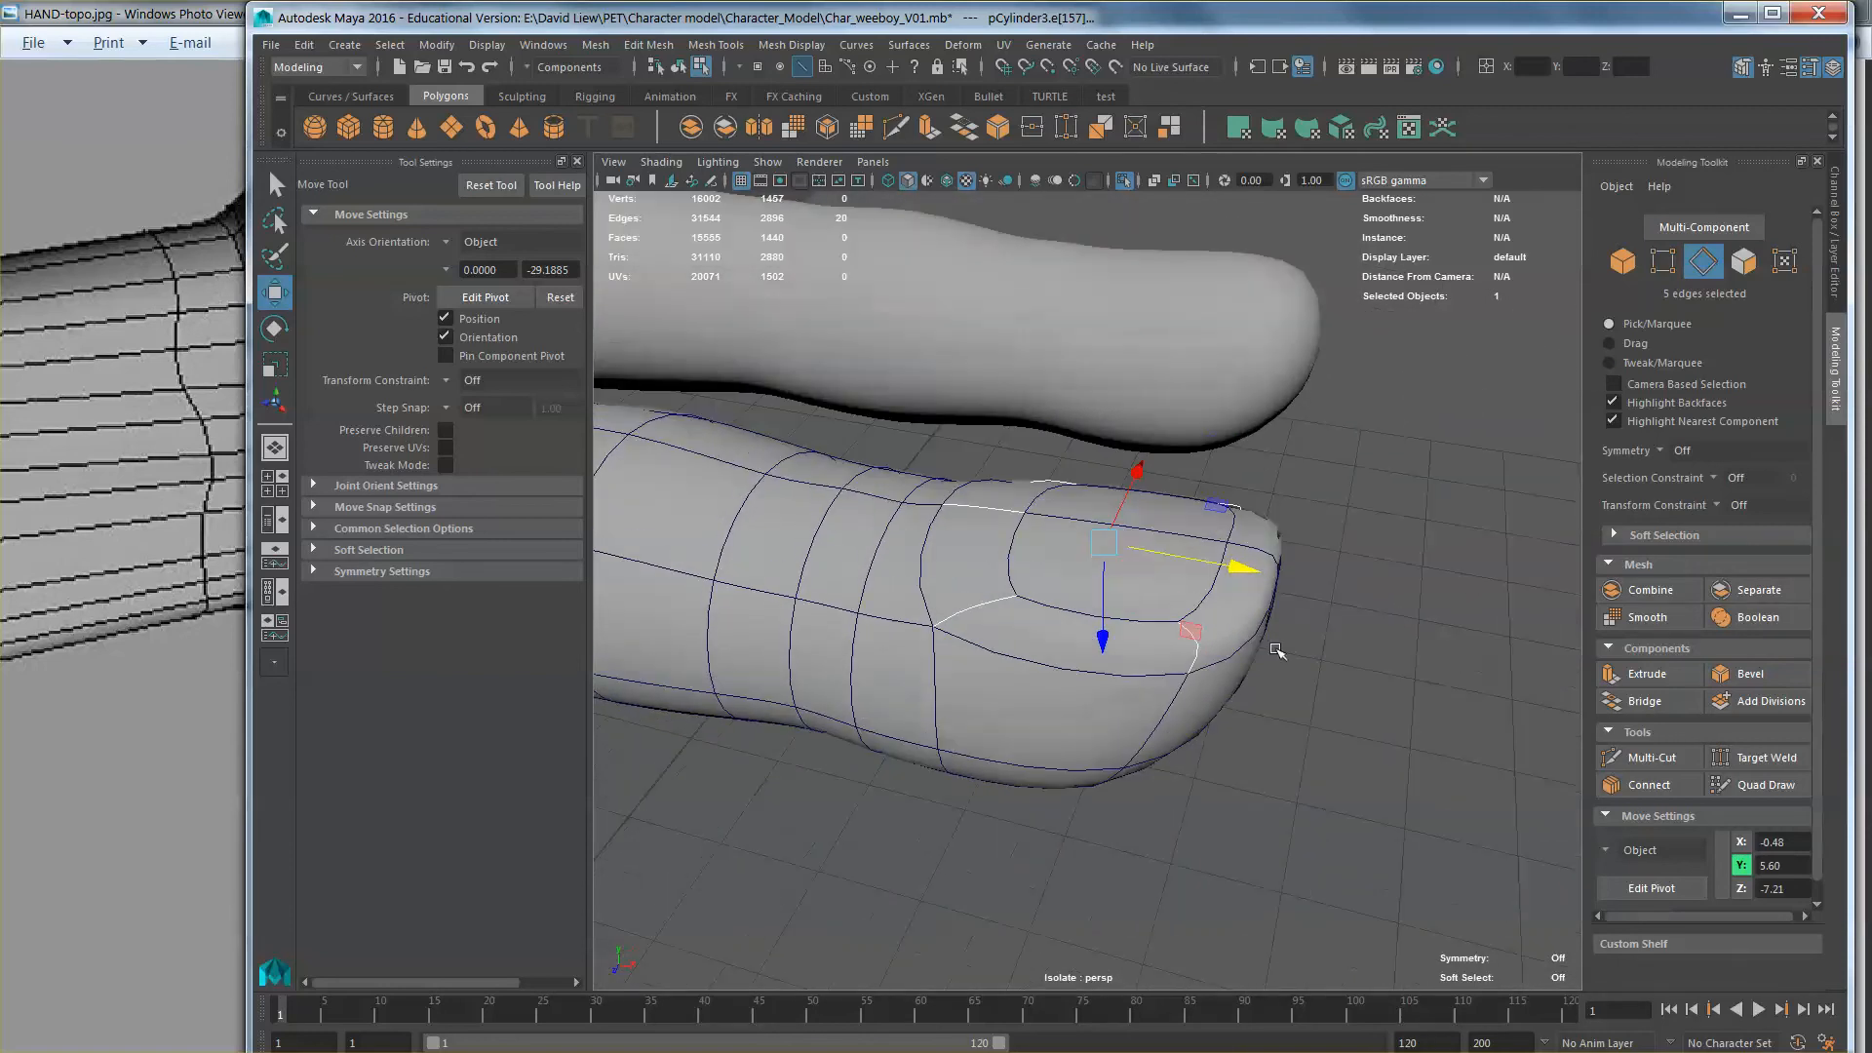
left_click(1654, 785)
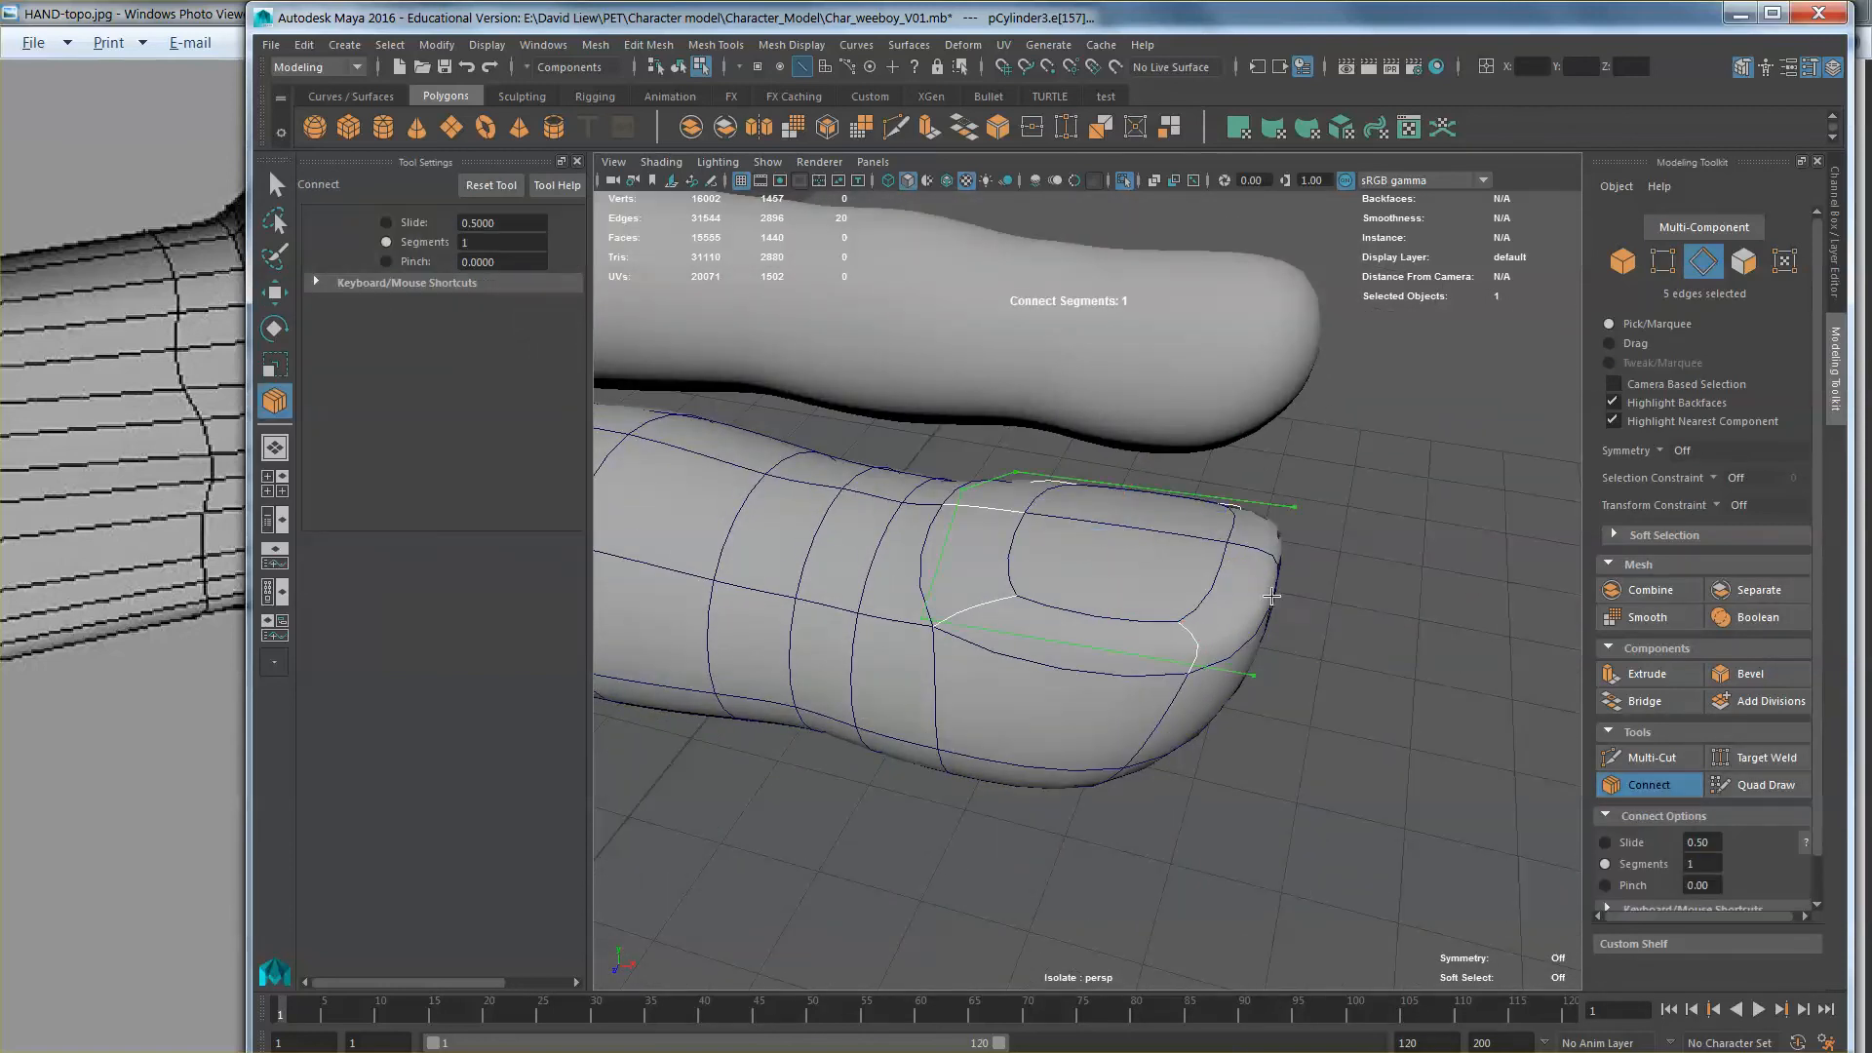
key("w")
left_click_drag(1238, 588, 1041, 597, "alt")
key("ctrl+Delete")
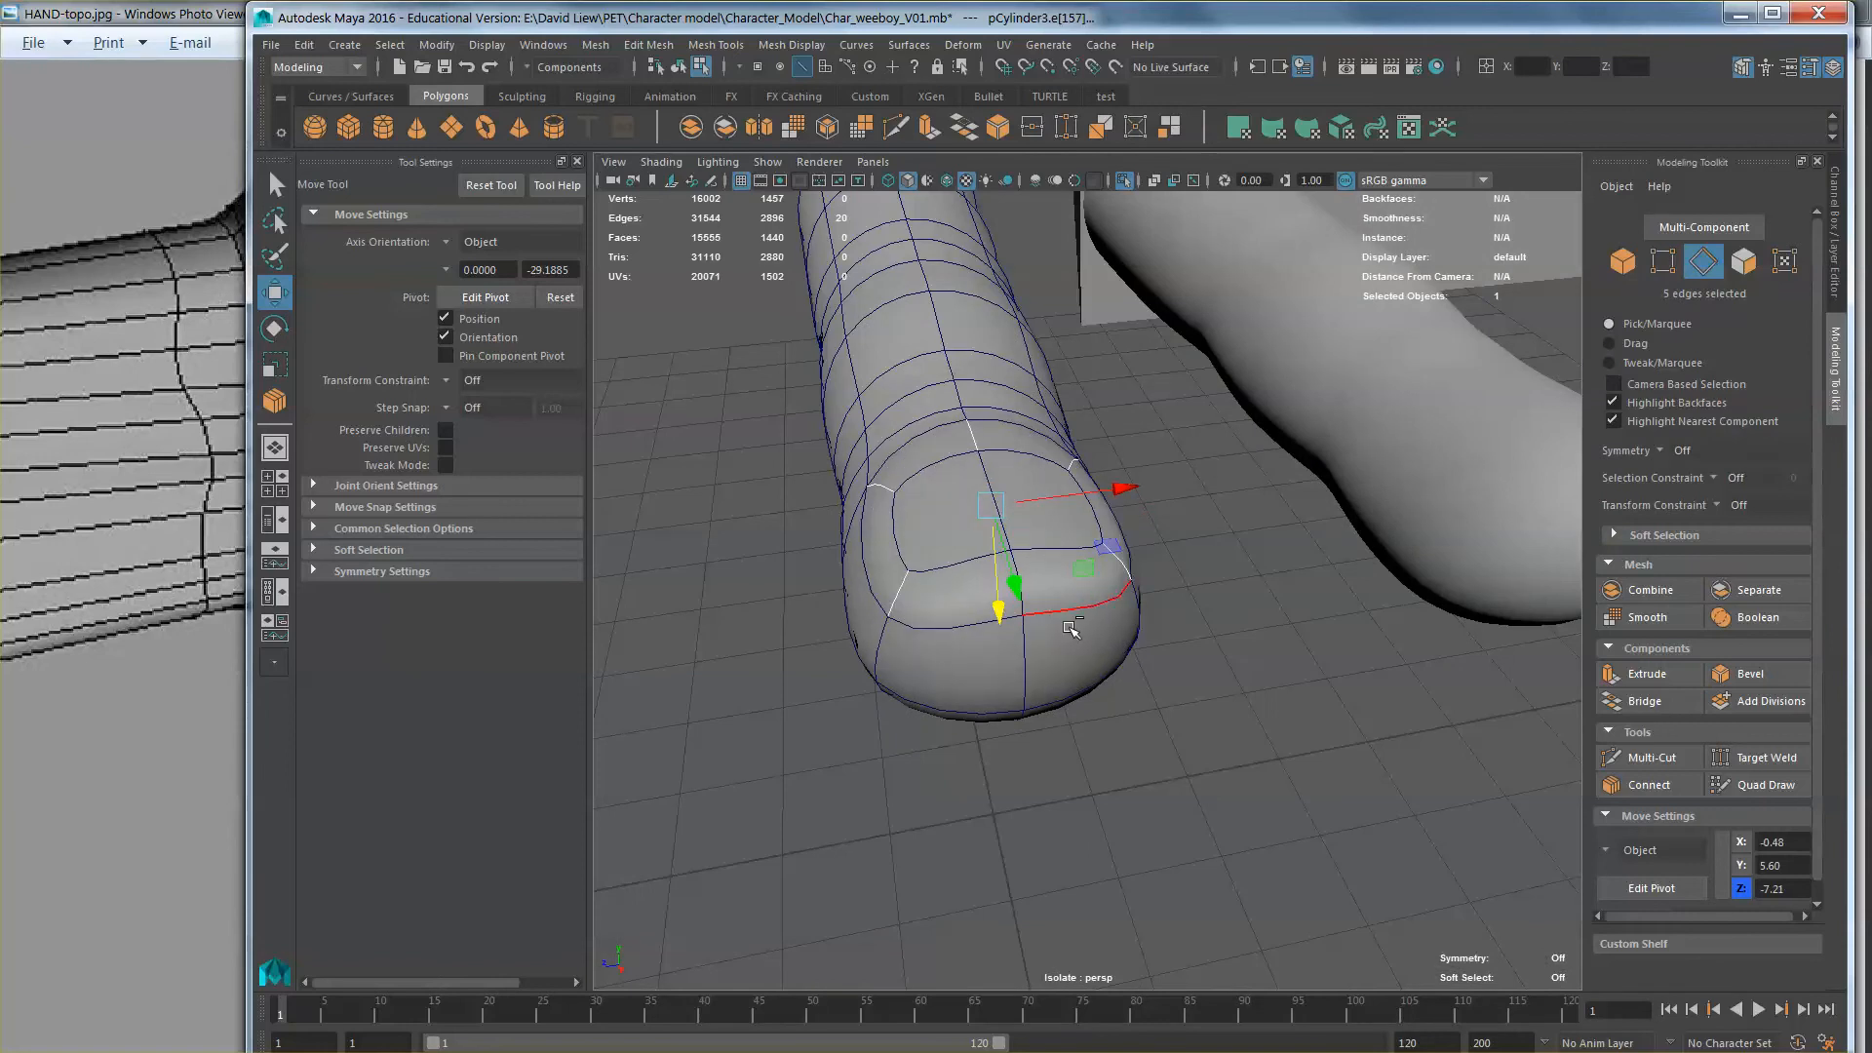
Step: Connect the six edges radiating from the nail outline, including the front centre one, and sink the new loop to Z -7.19
left_click(1067, 639, "shift")
left_click_drag(1063, 663, 1224, 620, "alt")
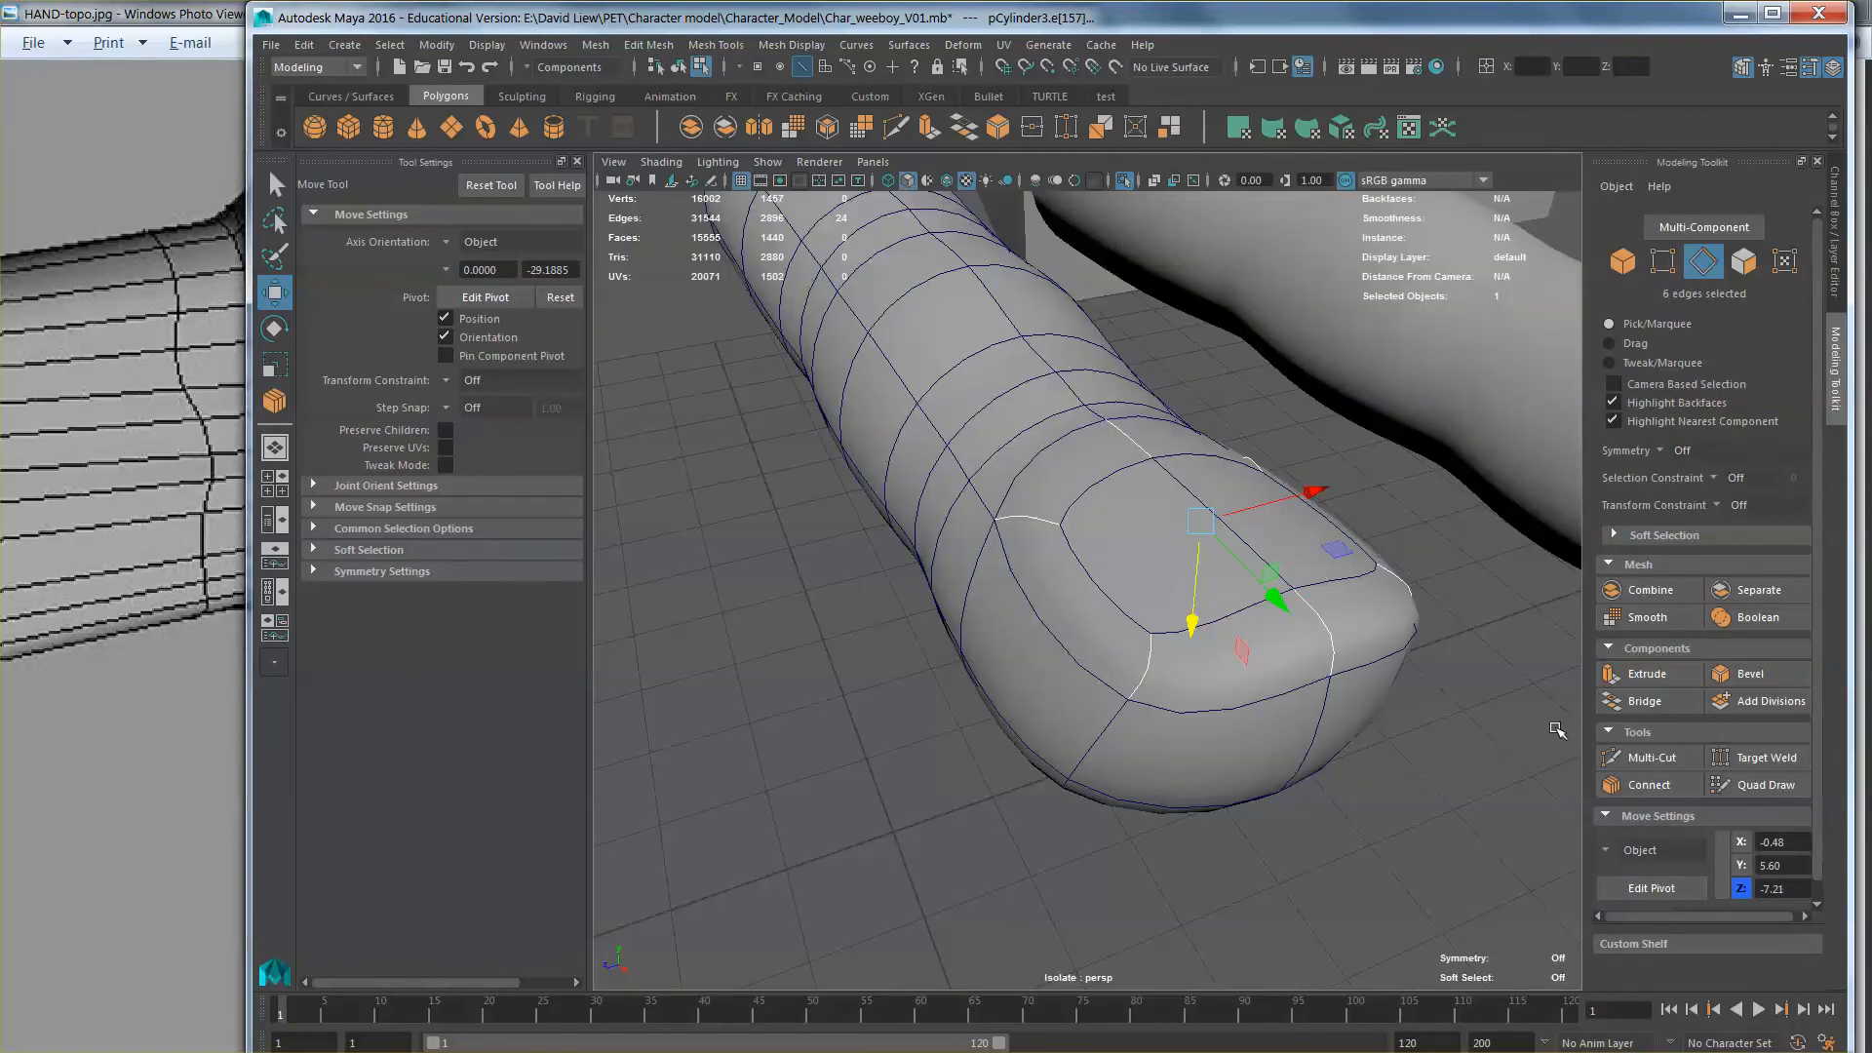
left_click(1648, 785)
key("w")
left_click_drag(1203, 658, 1290, 483, "alt")
left_click_drag(1233, 599, 1231, 638)
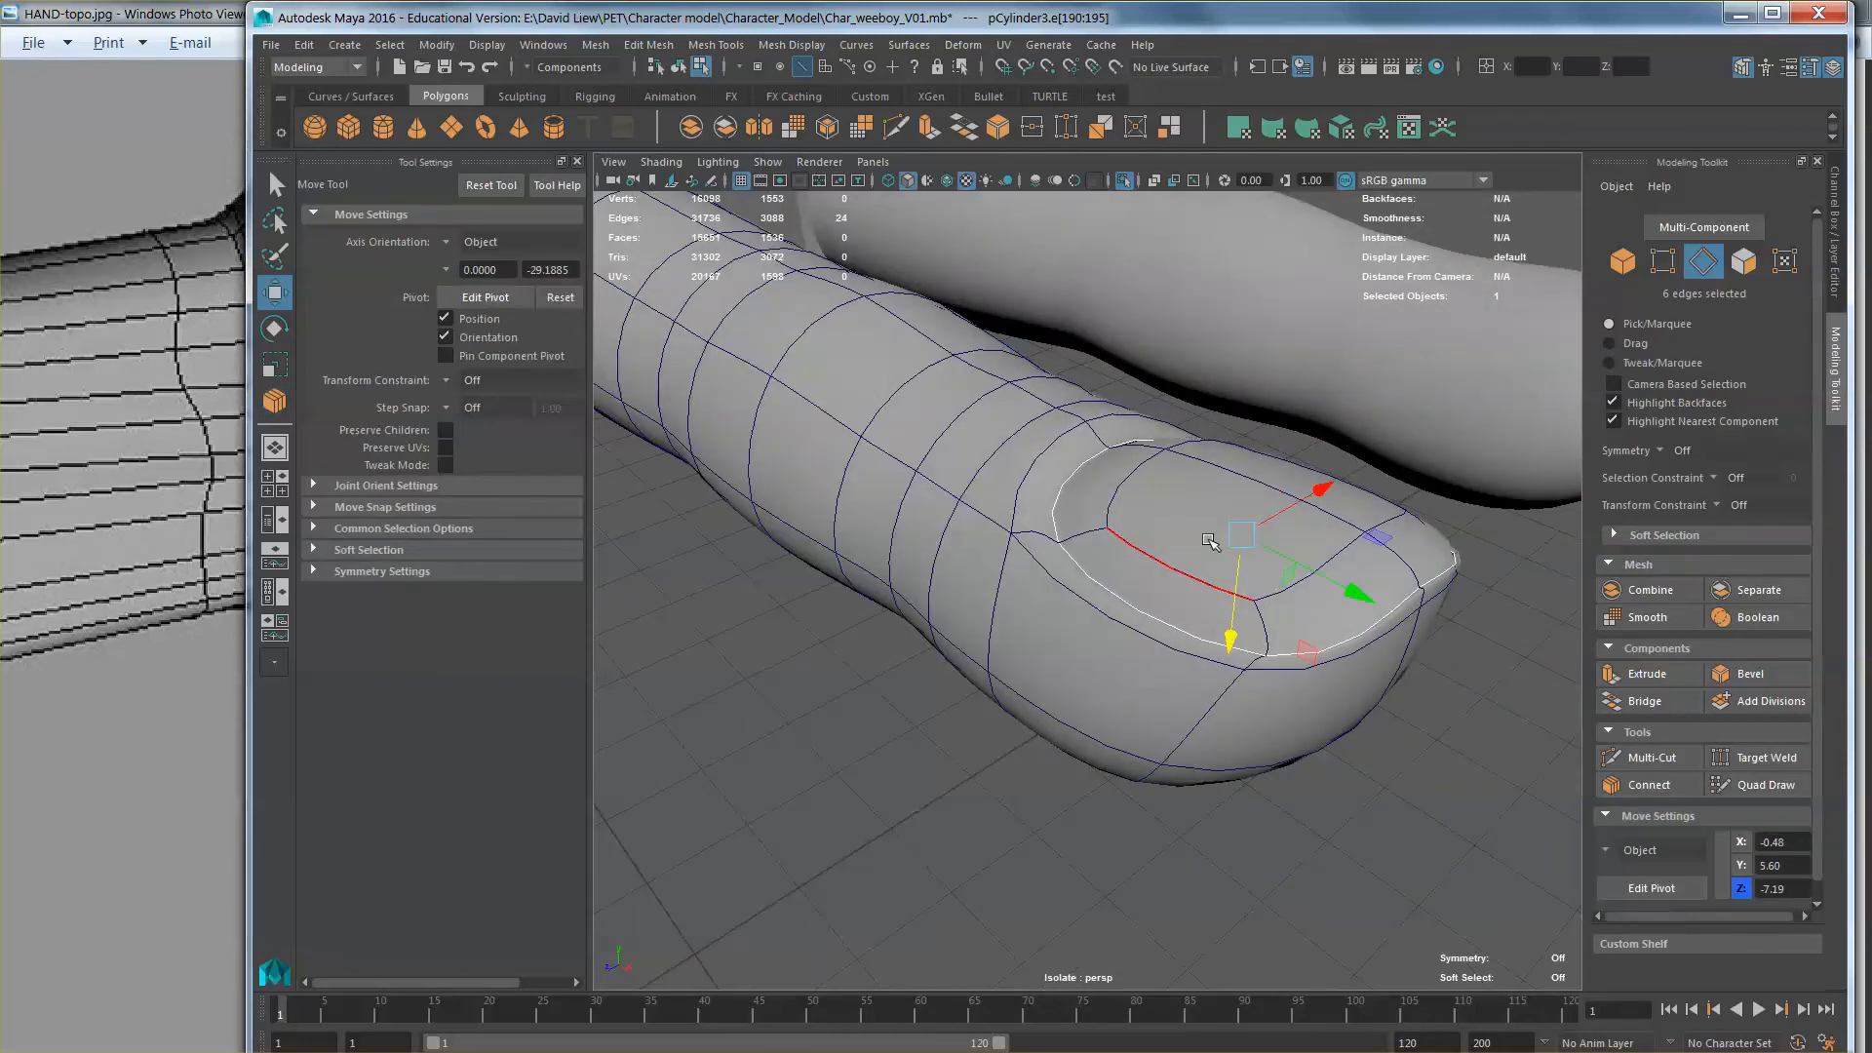
Step: Return to object mode and inspect the groove around the nail
right_click_drag(1209, 541, 1297, 510)
left_click(1405, 744)
left_click_drag(1171, 671, 1192, 704, "alt")
mouse_move(1310, 555)
left_mouse_down("alt")
mouse_move(1225, 576)
mouse_move(1294, 587)
left_mouse_up("alt")
Step: Select the two front edges of the loop around the nail and pull them back to Y 5.69
left_click(1245, 543)
left_click(1703, 263)
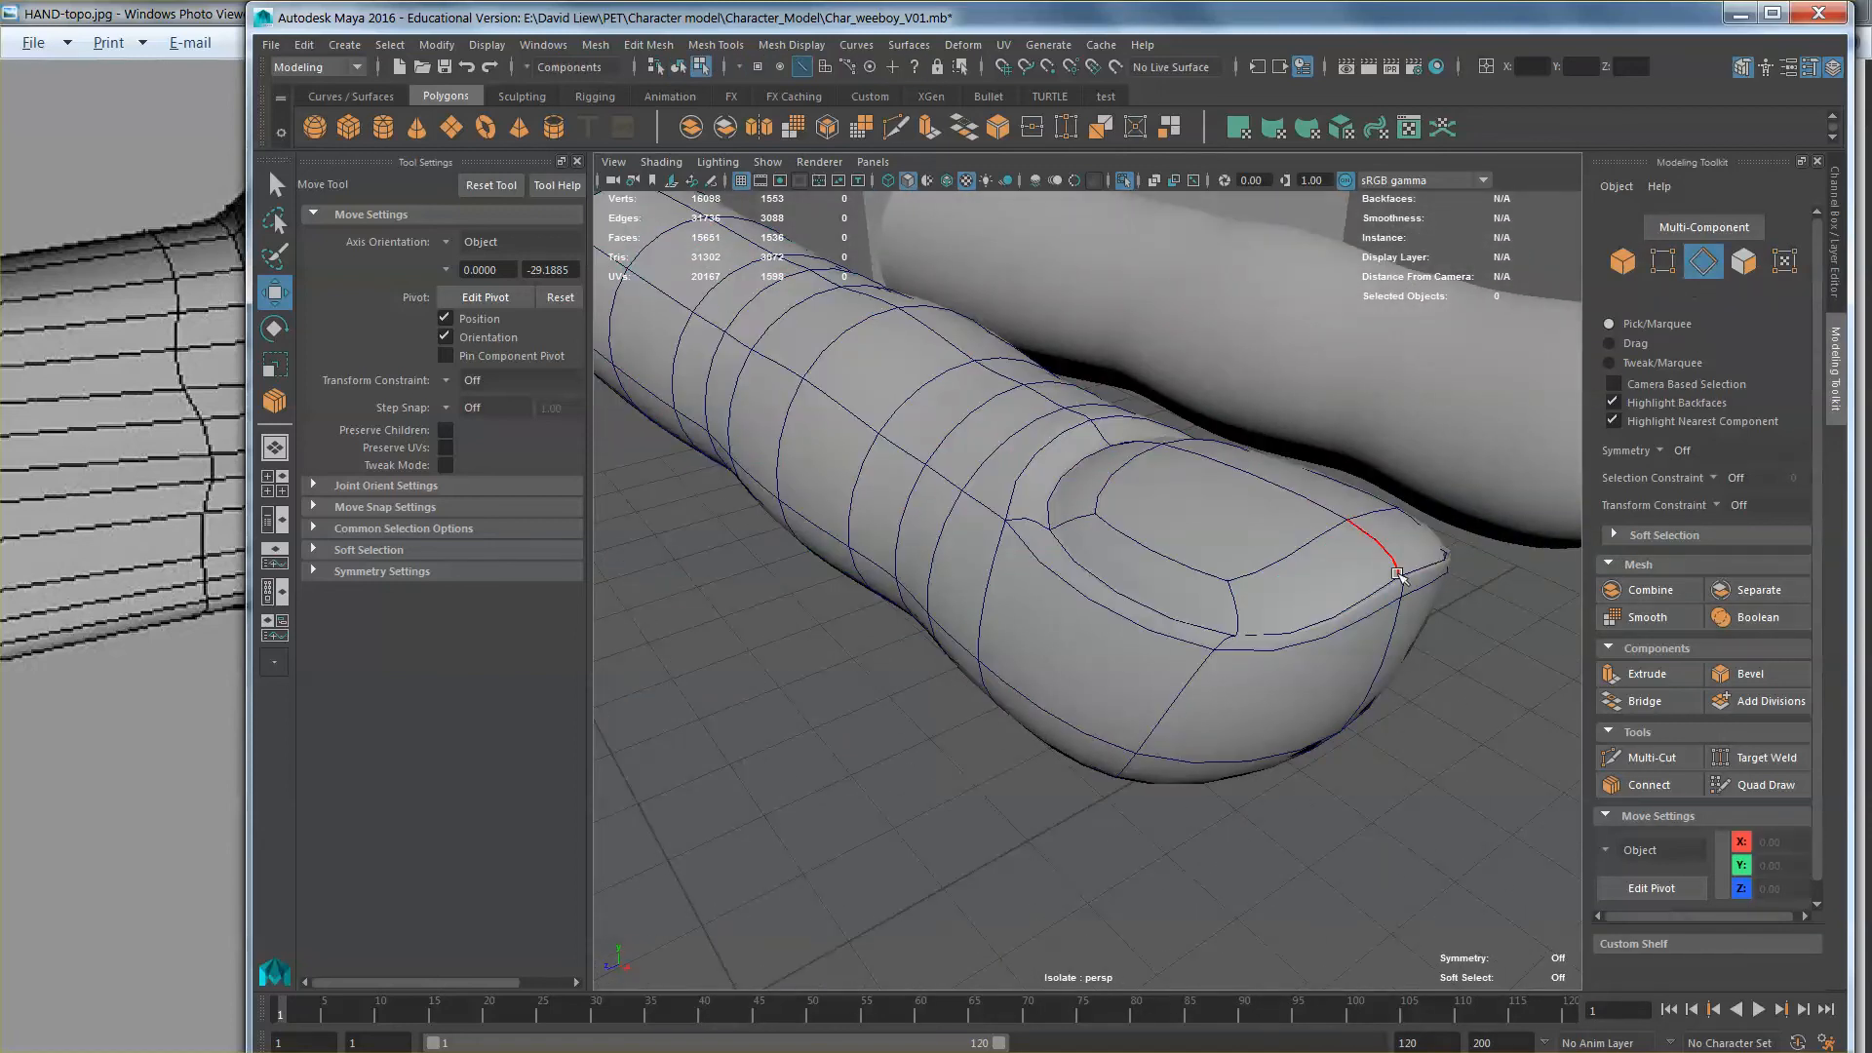
left_click(1302, 627)
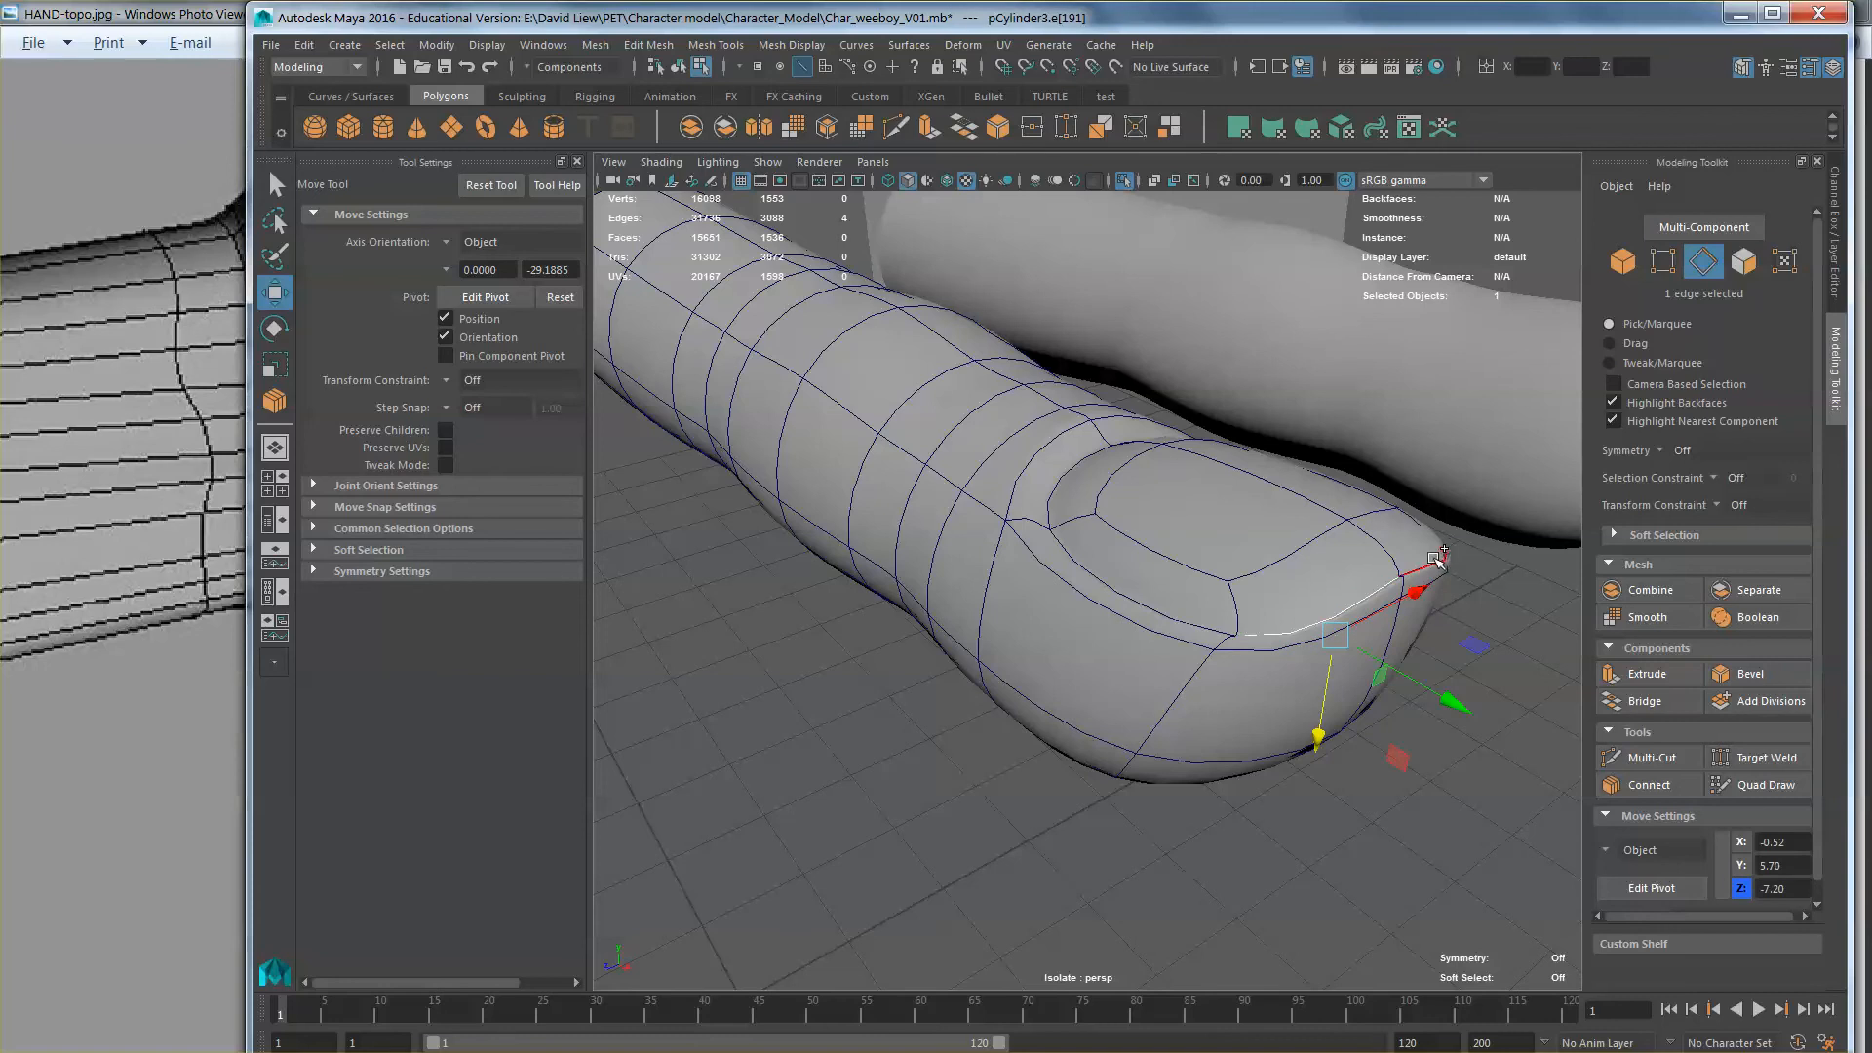
mouse_move(1301, 627)
left_mouse_down("alt")
mouse_move(1256, 635)
mouse_move(1309, 651)
left_mouse_up("alt")
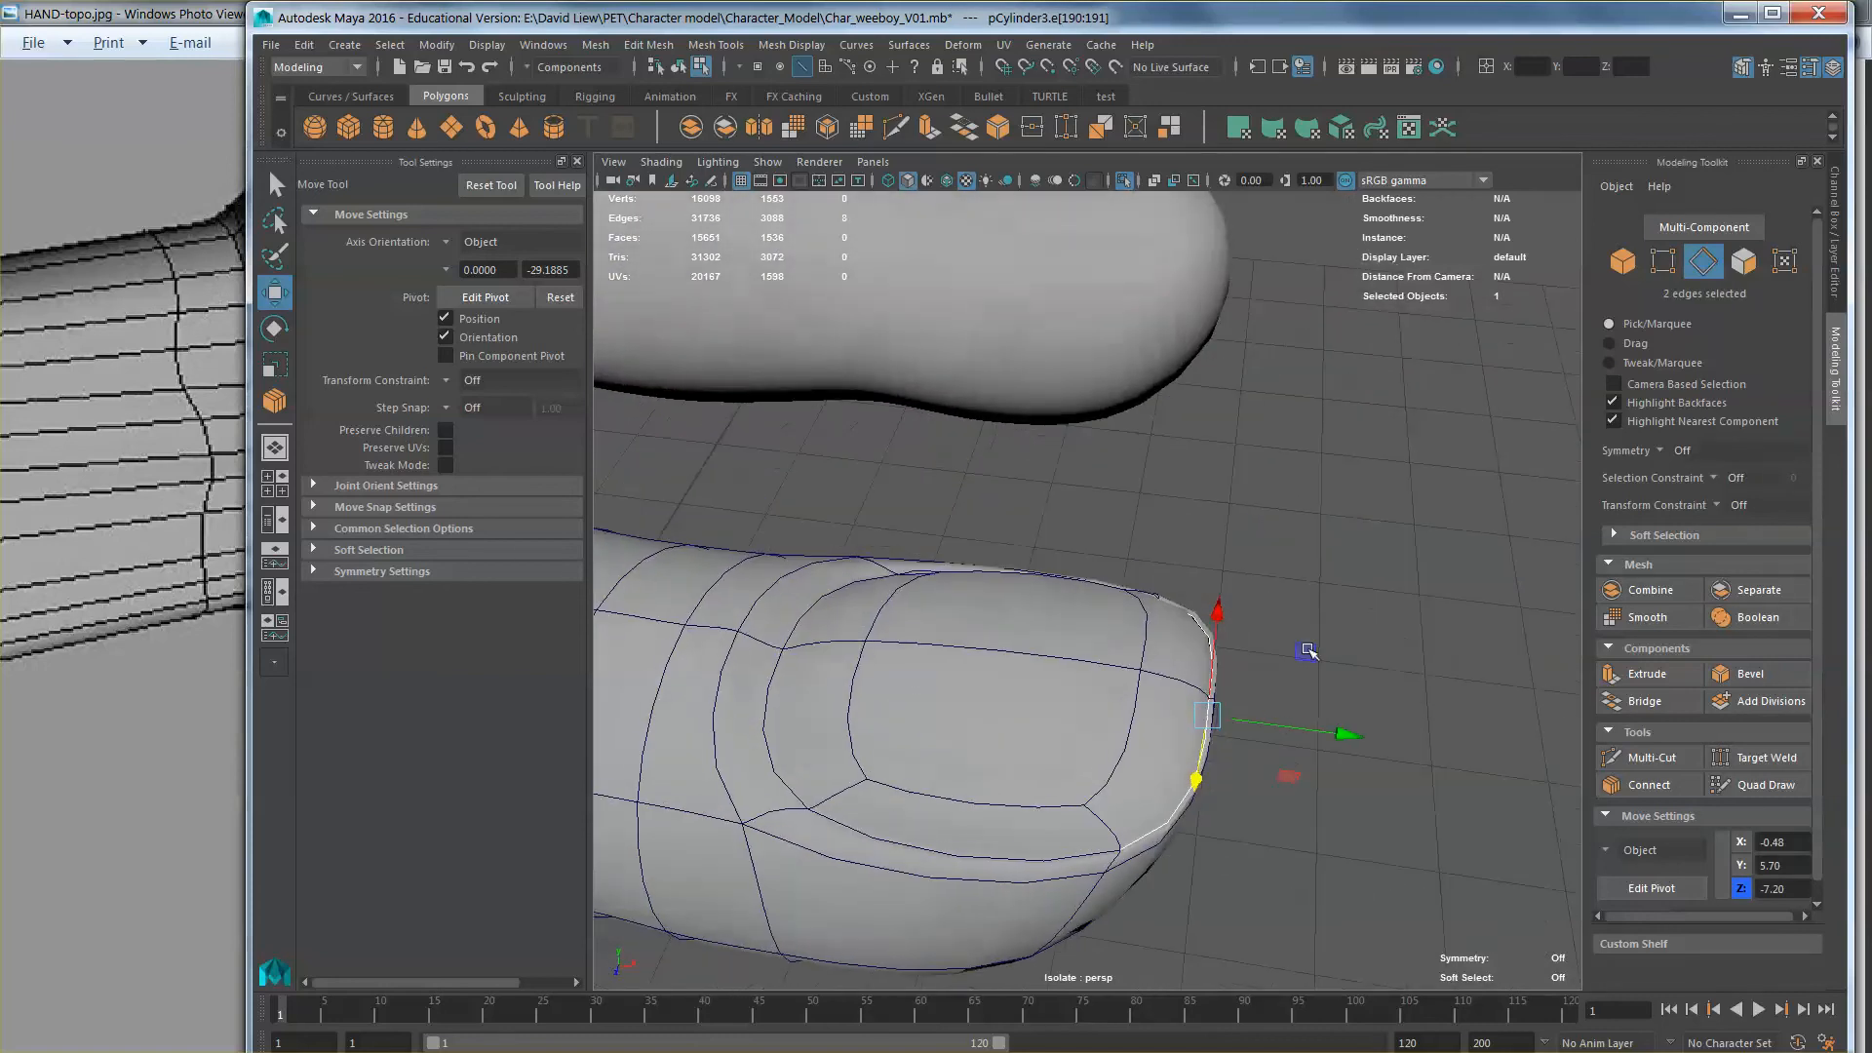
left_click_drag(1306, 729, 1274, 730)
Step: Extrude the two narrow faces at the nail's front outward past the fingertip to form an overhanging nail tip
right_click(1150, 733)
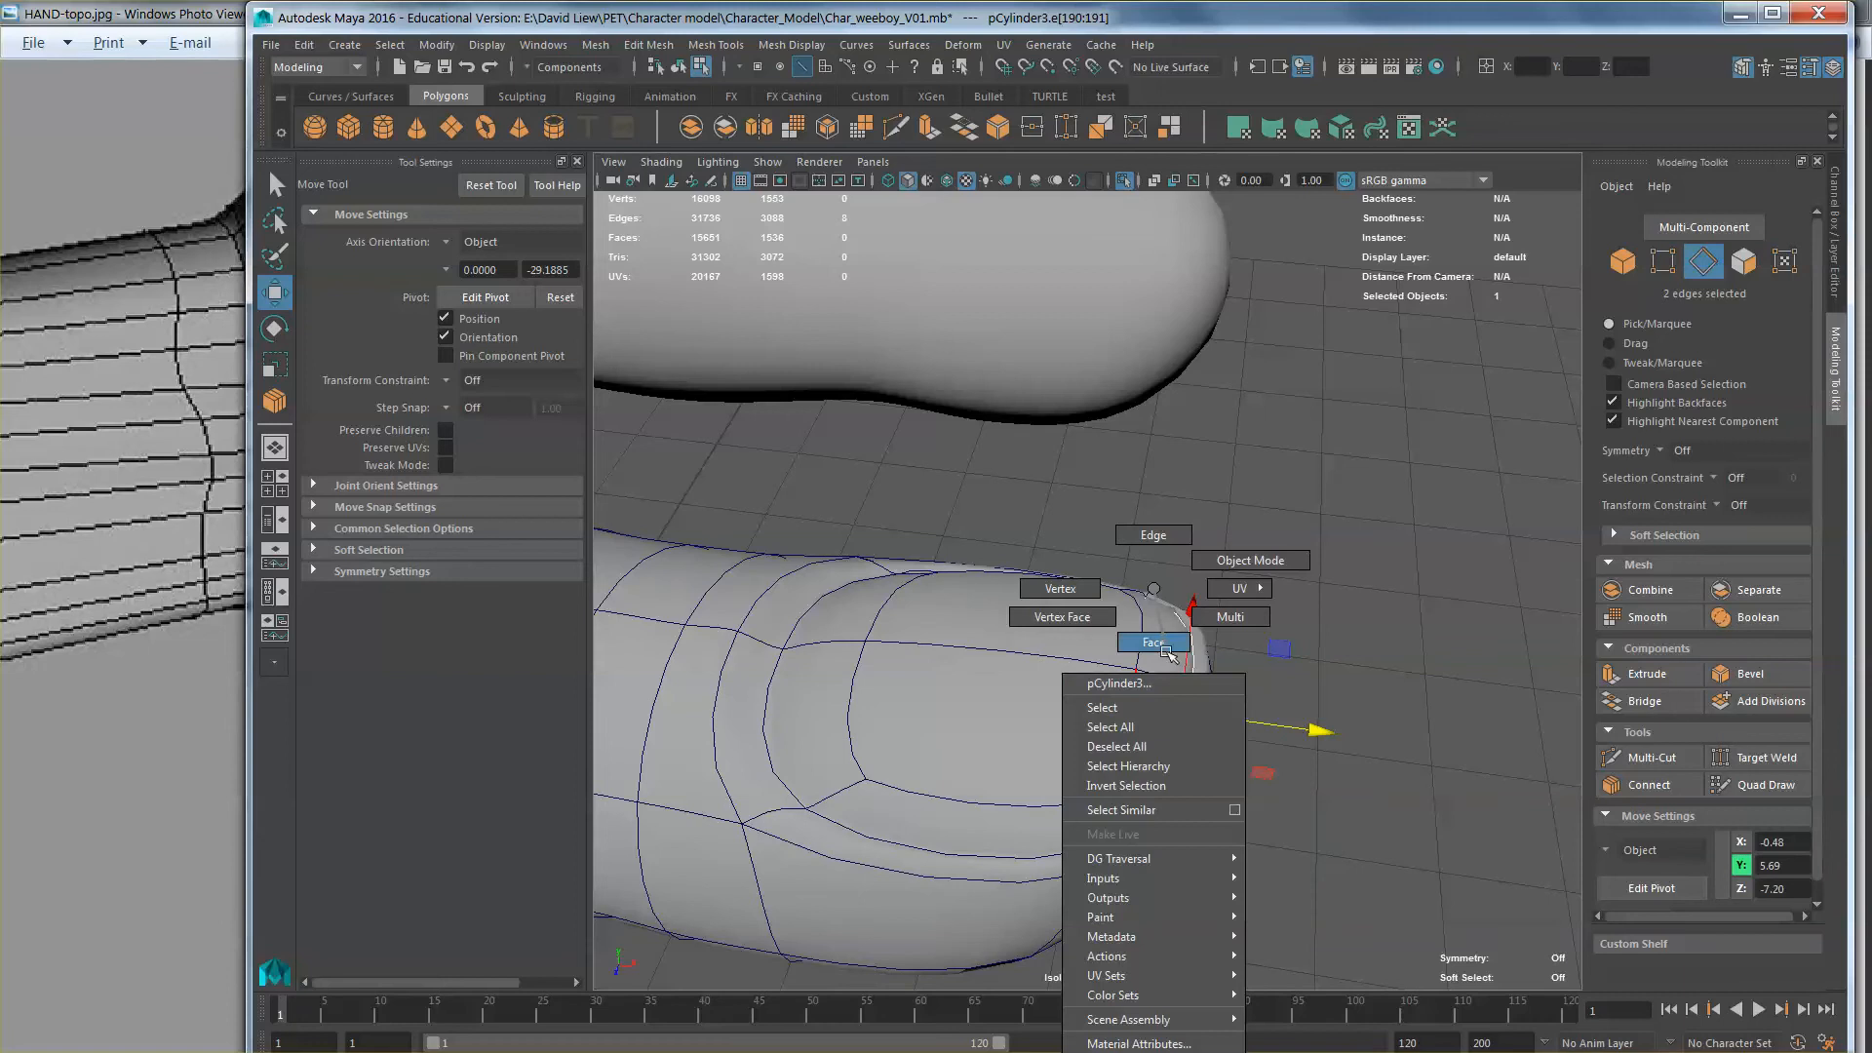
right_click_drag(1167, 653, 1216, 694)
left_click(1160, 730)
left_click(1173, 647, "shift")
left_click_drag(1216, 694, 1106, 604, "alt")
right_click_drag(1024, 588, 1085, 579, "alt")
left_click_drag(1085, 579, 1404, 620, "alt")
key("ctrl+z")
key("ctrl+e")
key("w")
left_click(1272, 610)
Step: Return to object mode and examine the extruded fingernail beside the original finger from several angles
left_click_drag(1272, 610, 1207, 662, "alt")
right_click(1059, 592)
right_click_drag(1059, 592, 1139, 564)
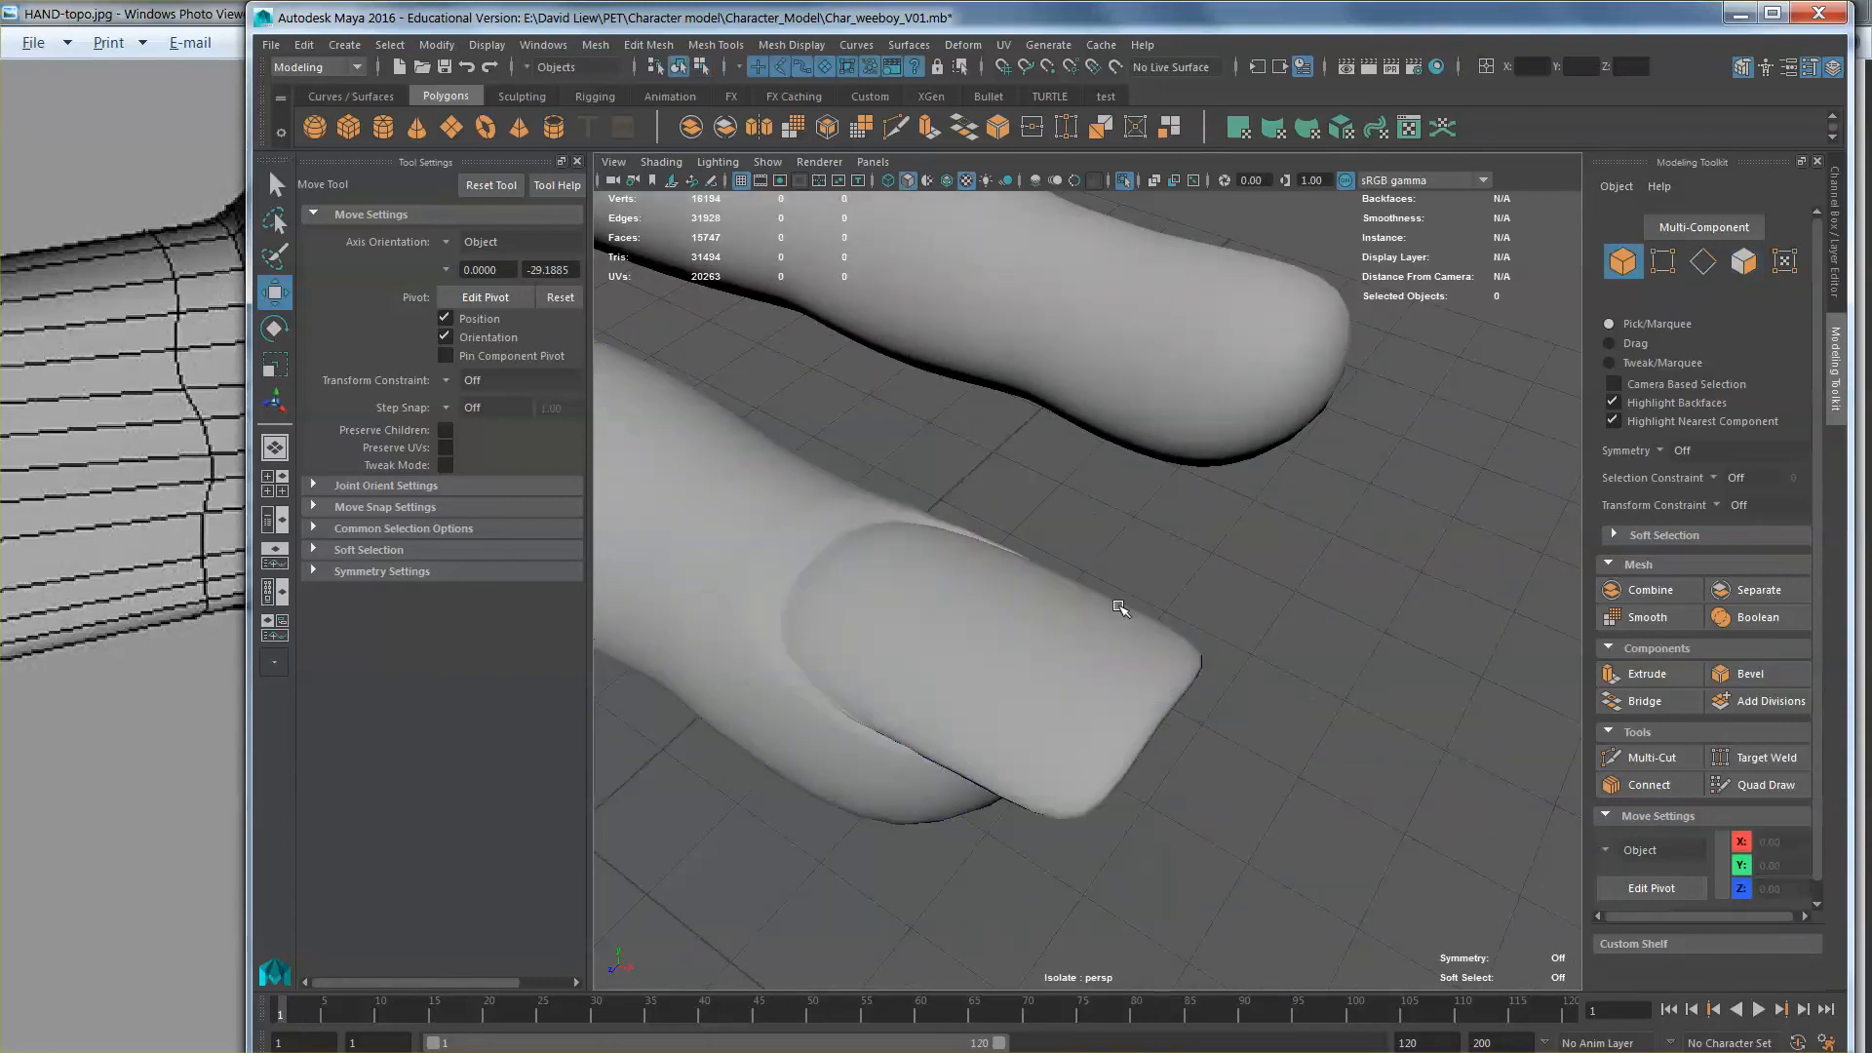
scroll(1119, 610, "down", 5)
left_click_drag(1103, 643, 1061, 656, "alt")
left_click(1061, 656)
middle_click_drag(1061, 656, 1162, 667, "alt")
left_click_drag(1165, 668, 1246, 624, "alt")
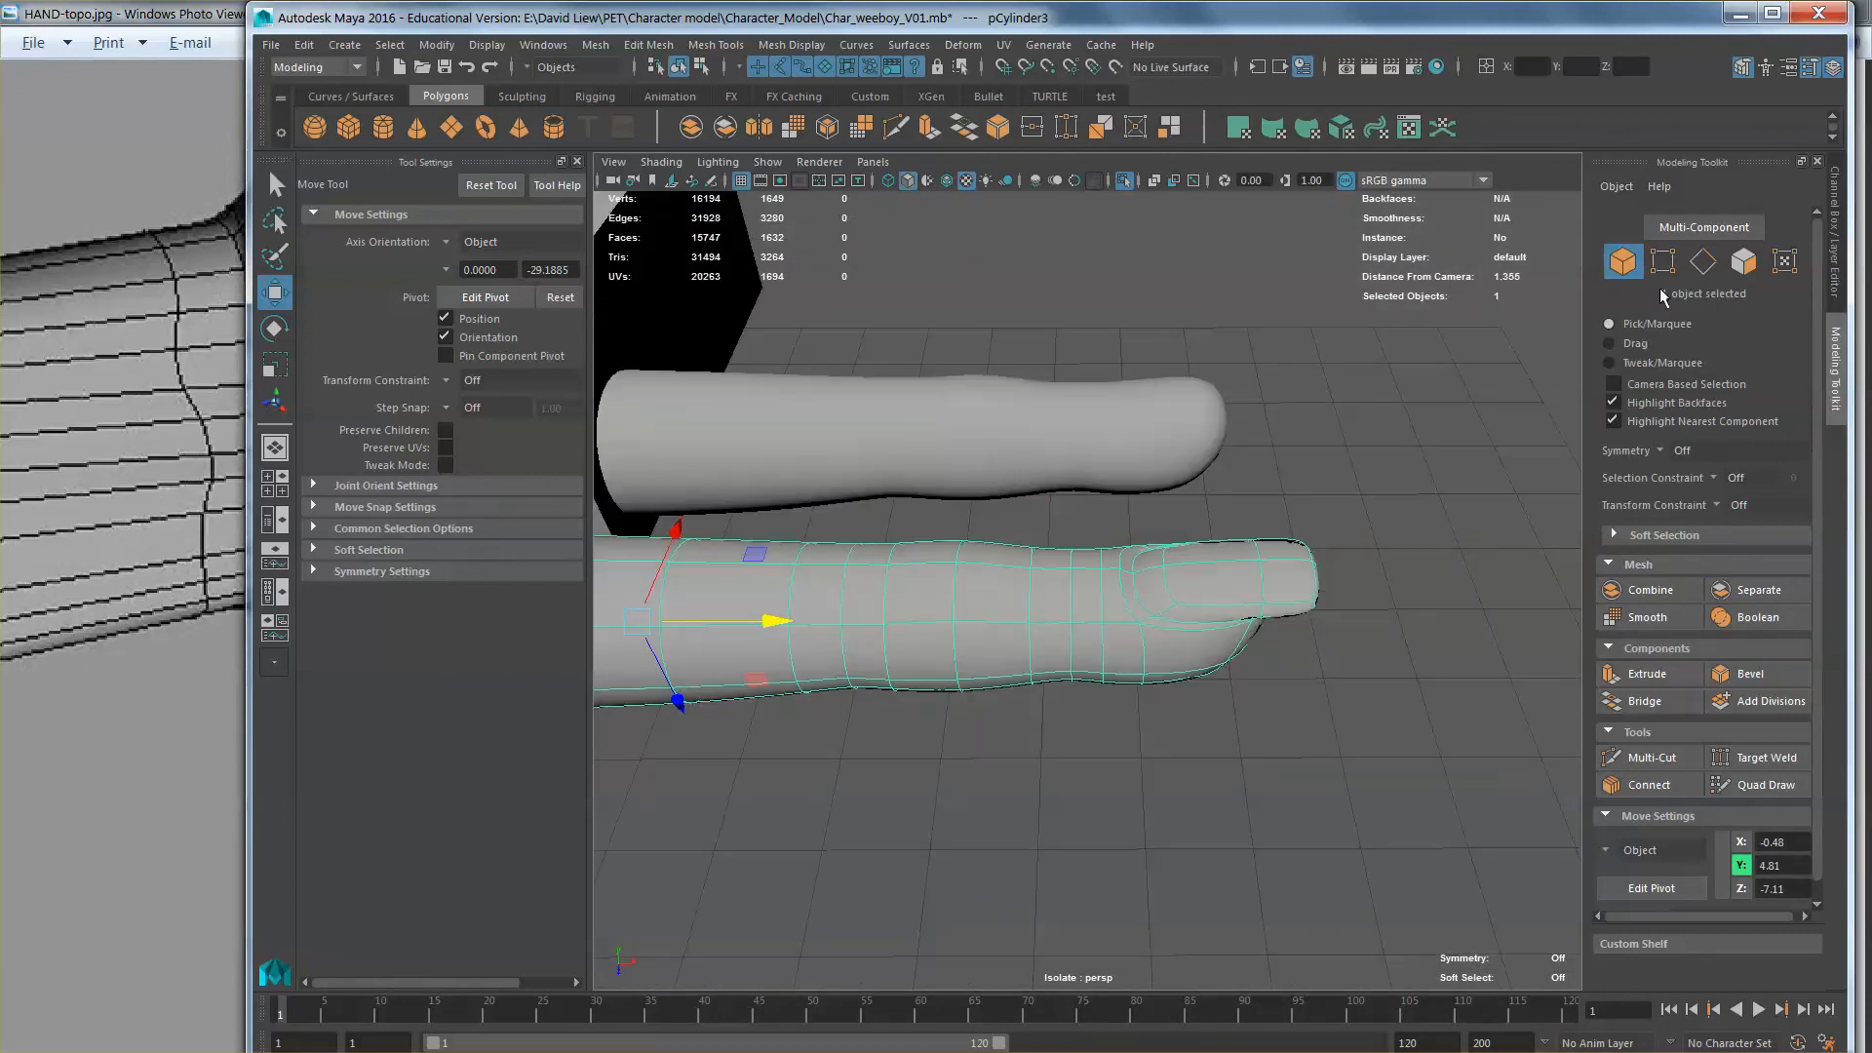
Step: Select the six end vertices of the nail tip and pull them back to shorten the overhang
left_click(1664, 263)
scroll(1316, 548, "up", 2)
left_click_drag(1373, 493, 1316, 671)
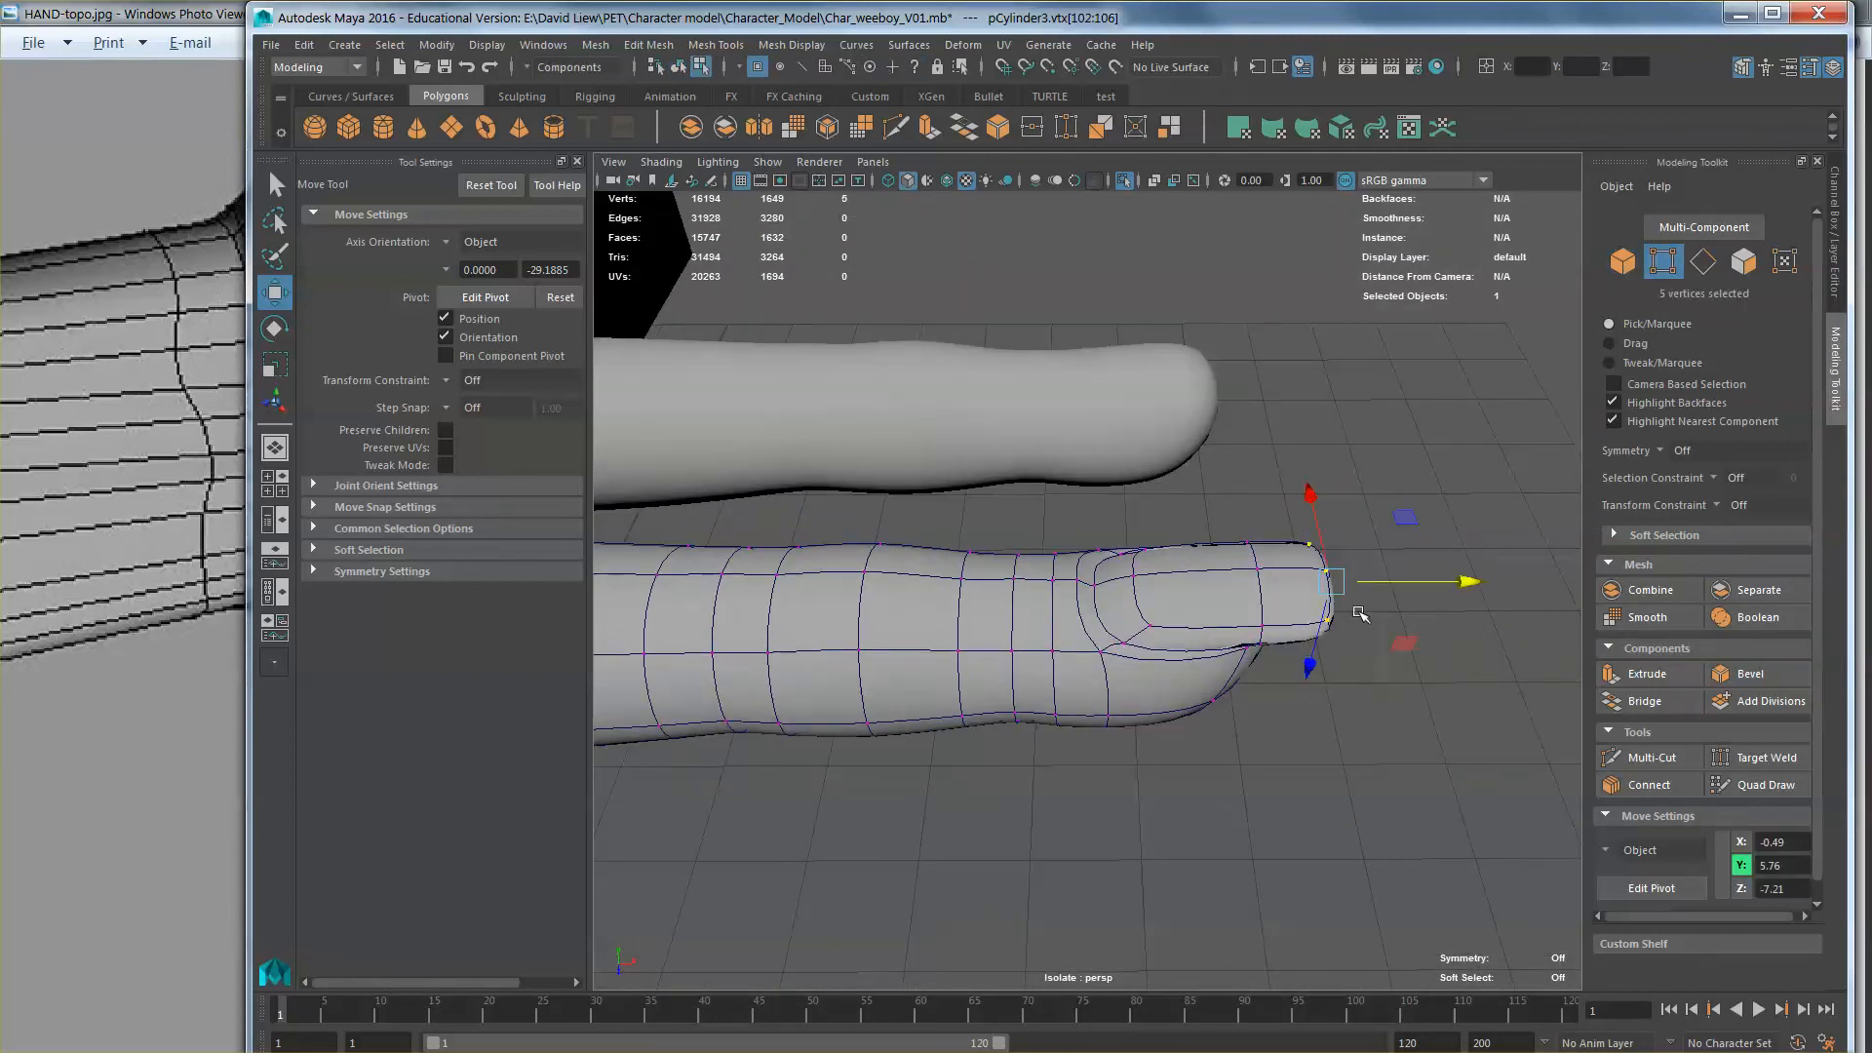
left_click_drag(1412, 583, 1364, 582)
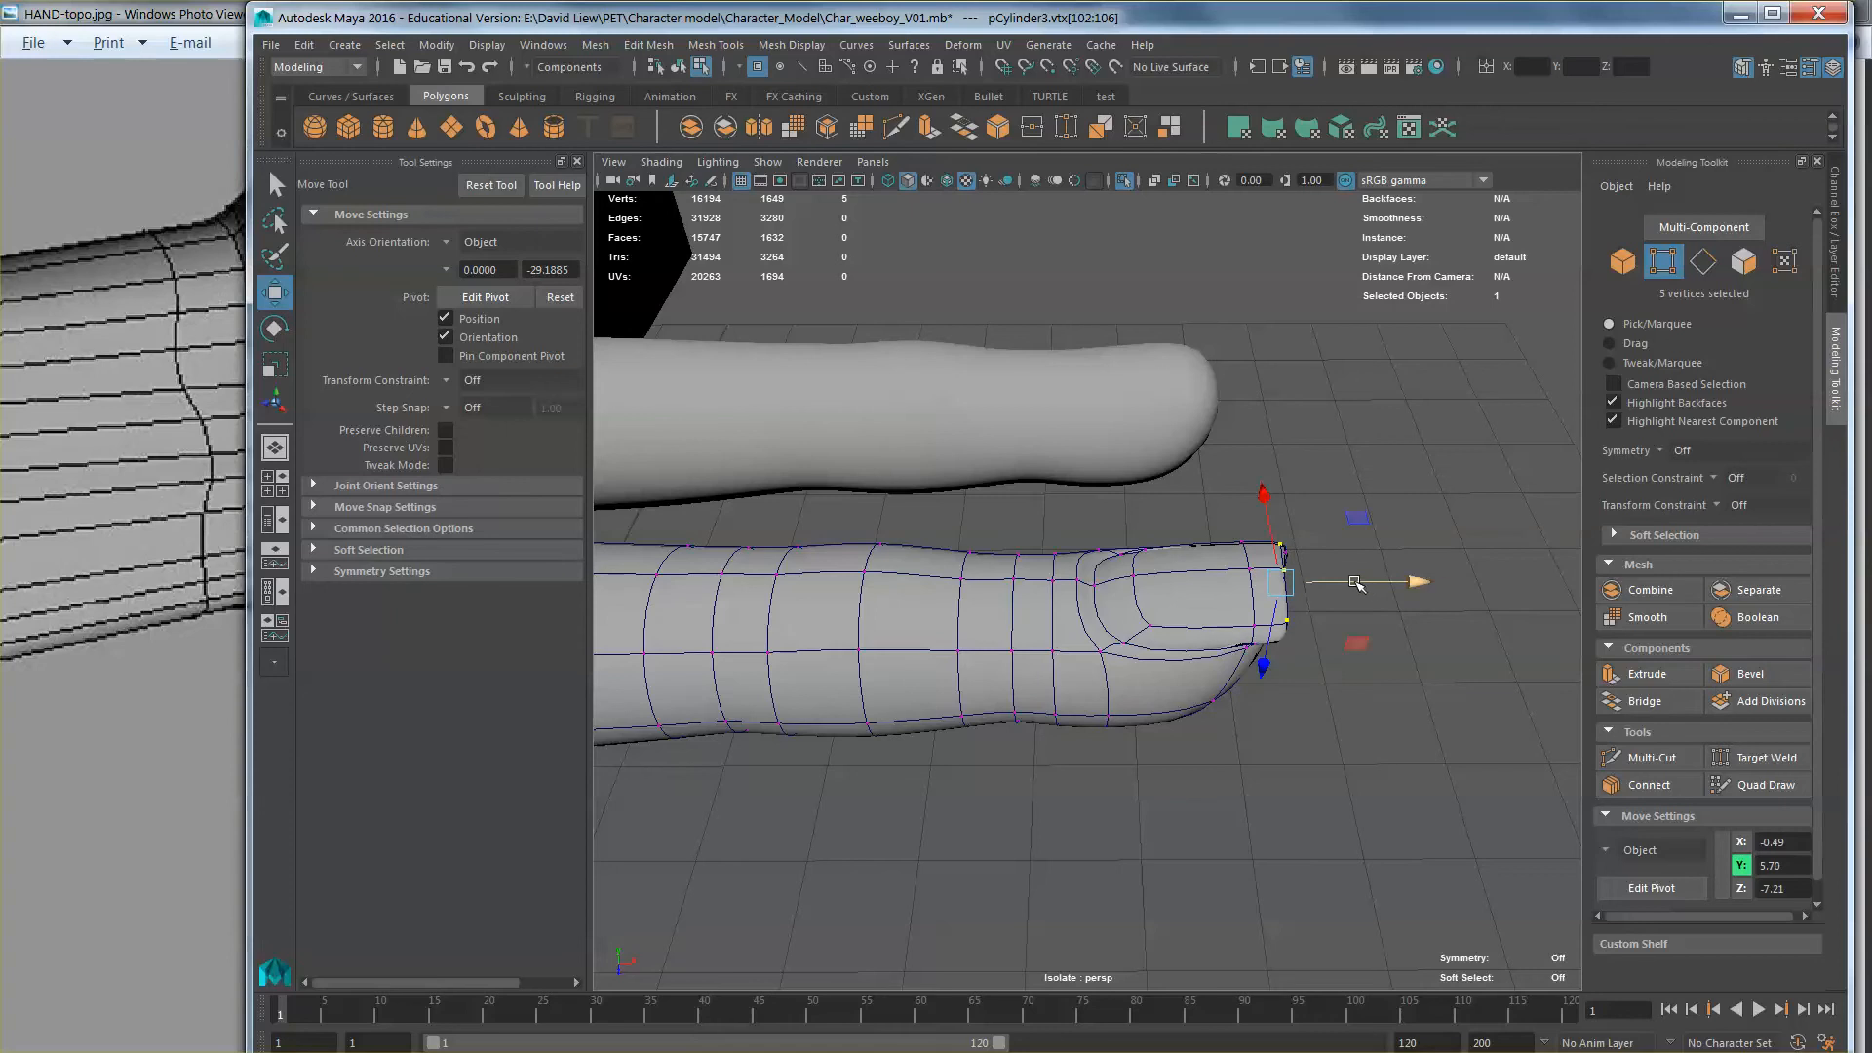
key("ctrl+z")
left_click_drag(1359, 671, 1345, 594)
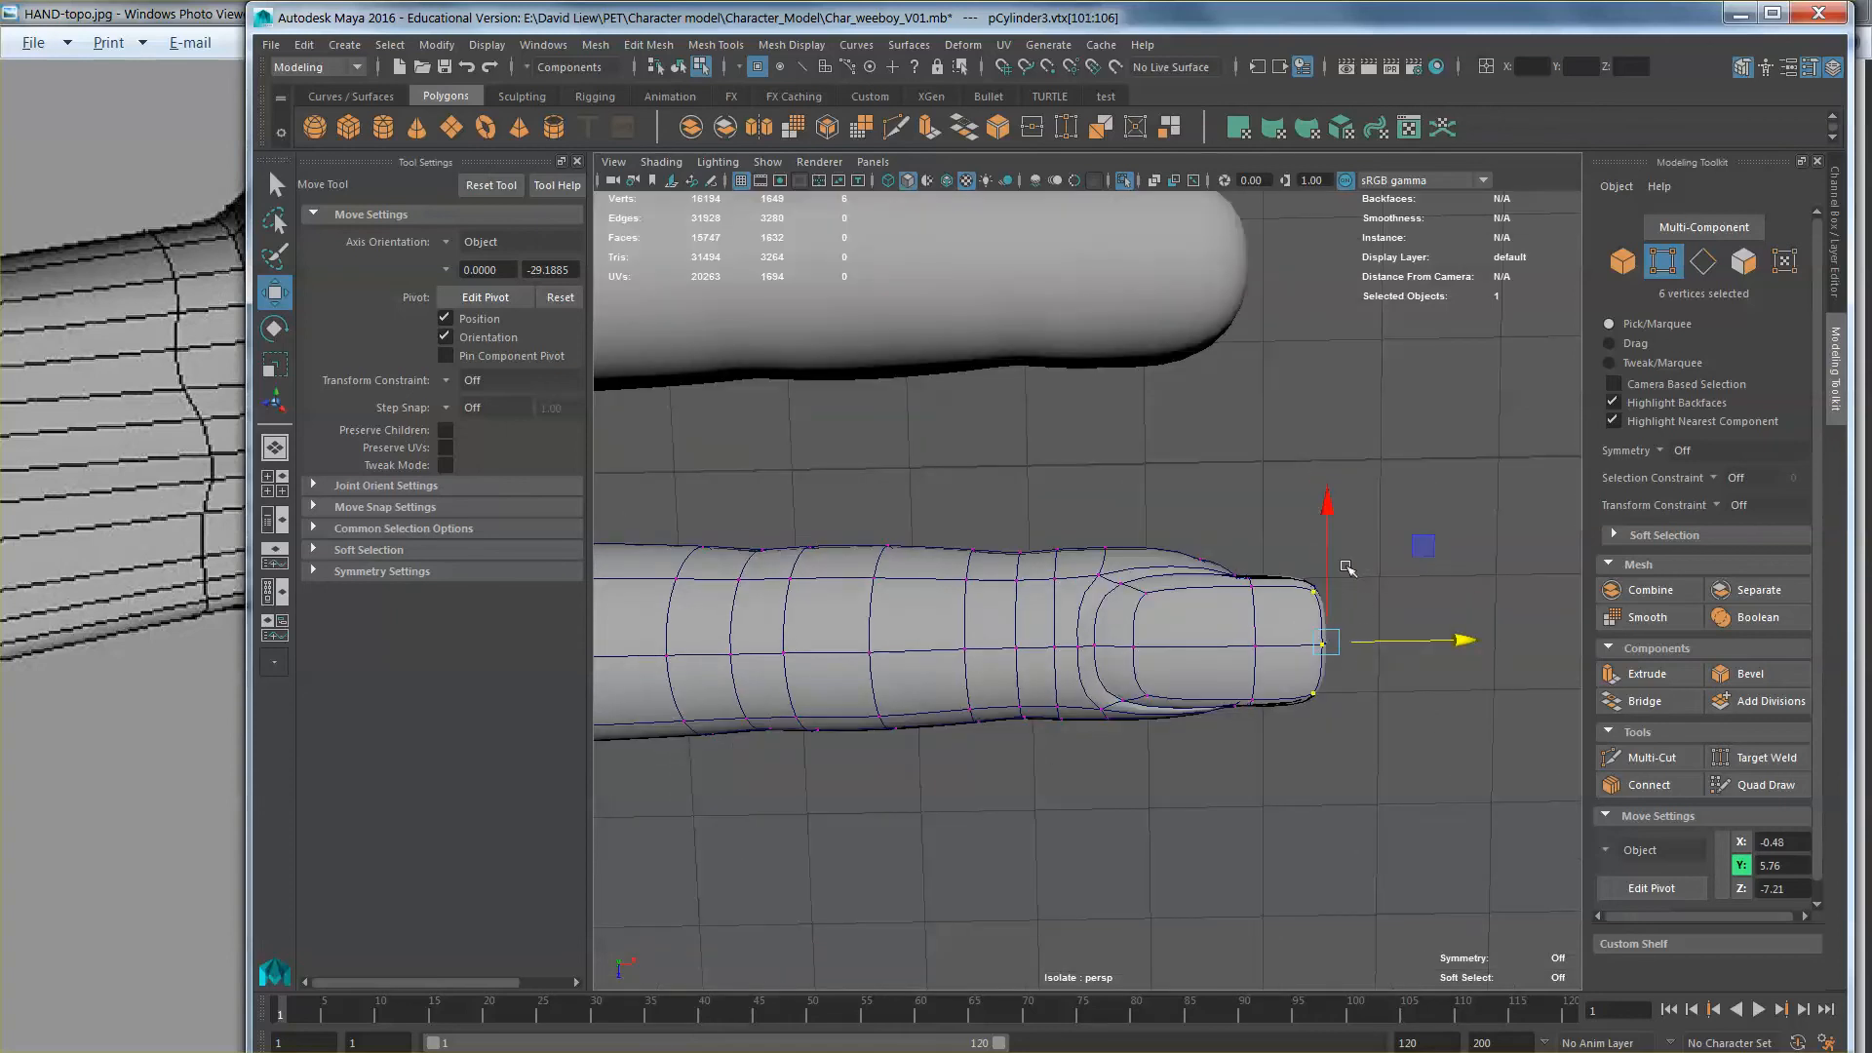
left_click_drag(1412, 650, 1591, 299)
Step: Move the two edges at the nail's rear back toward the cuticle groove
left_click(1705, 260)
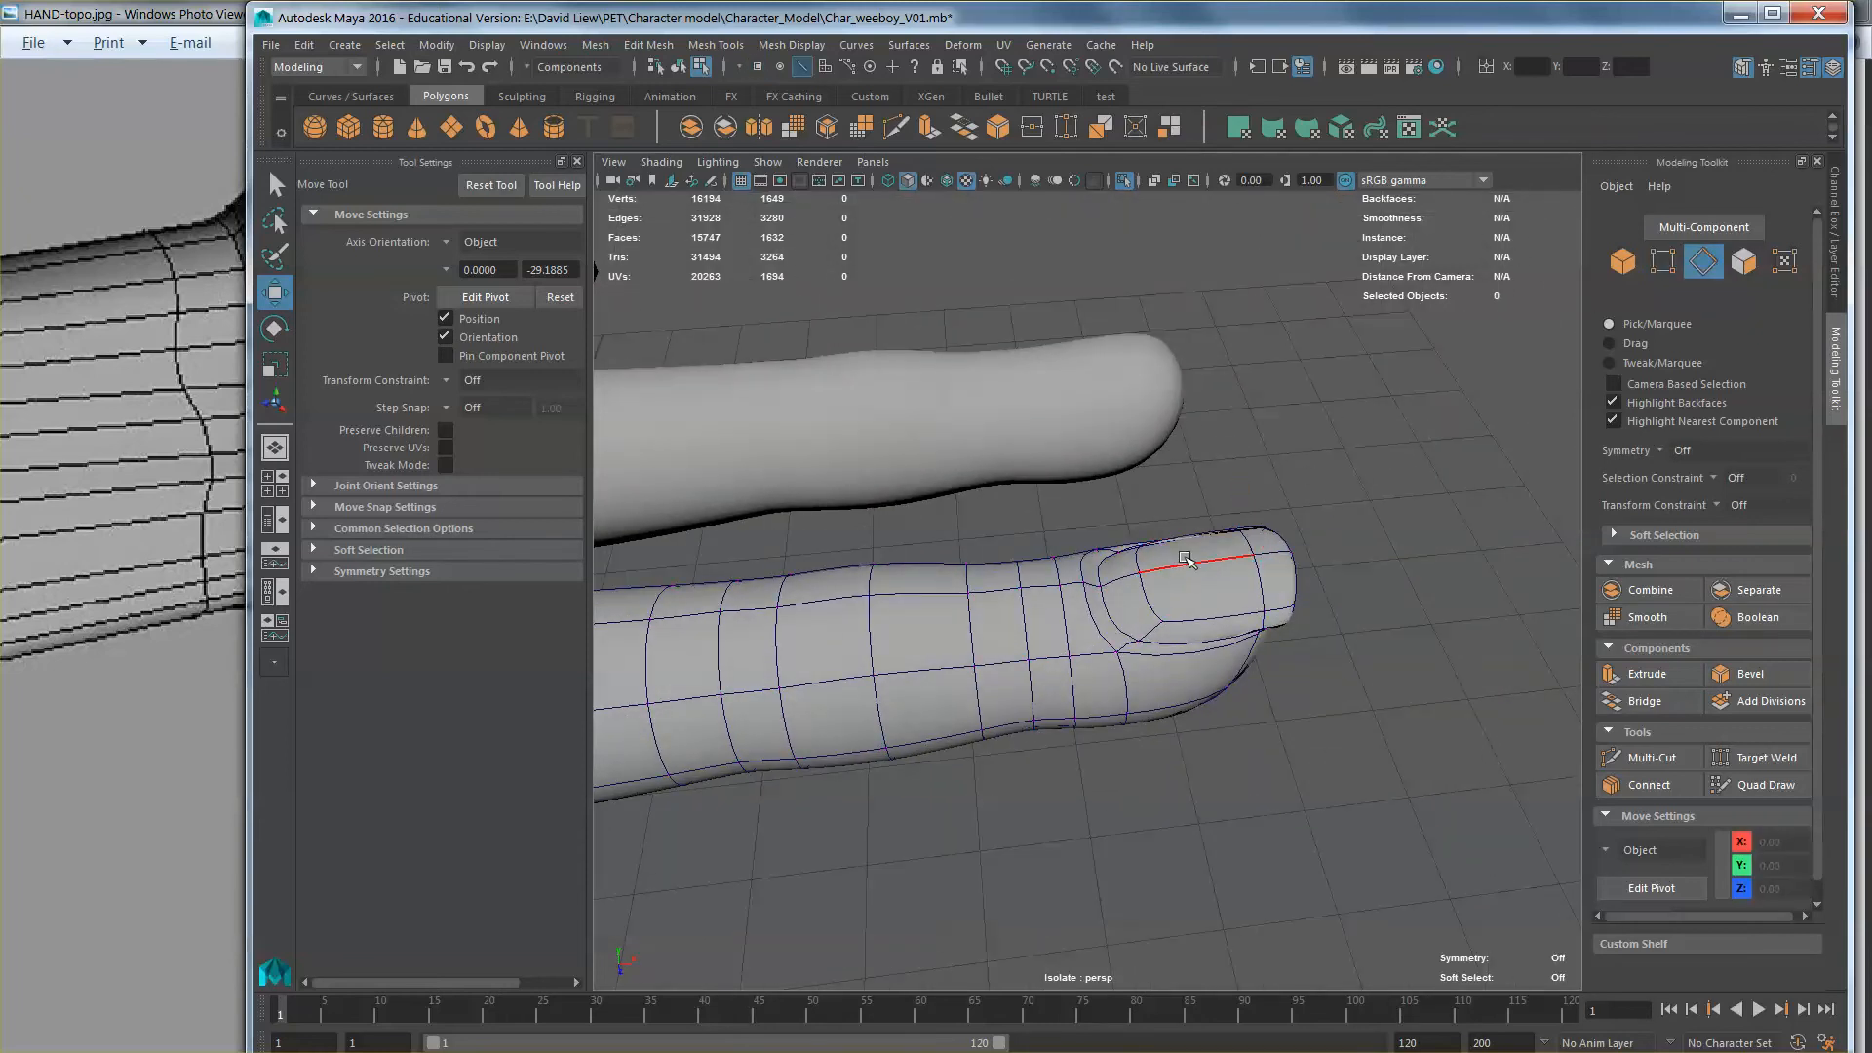
left_click(1143, 560)
left_click(1192, 582, "shift")
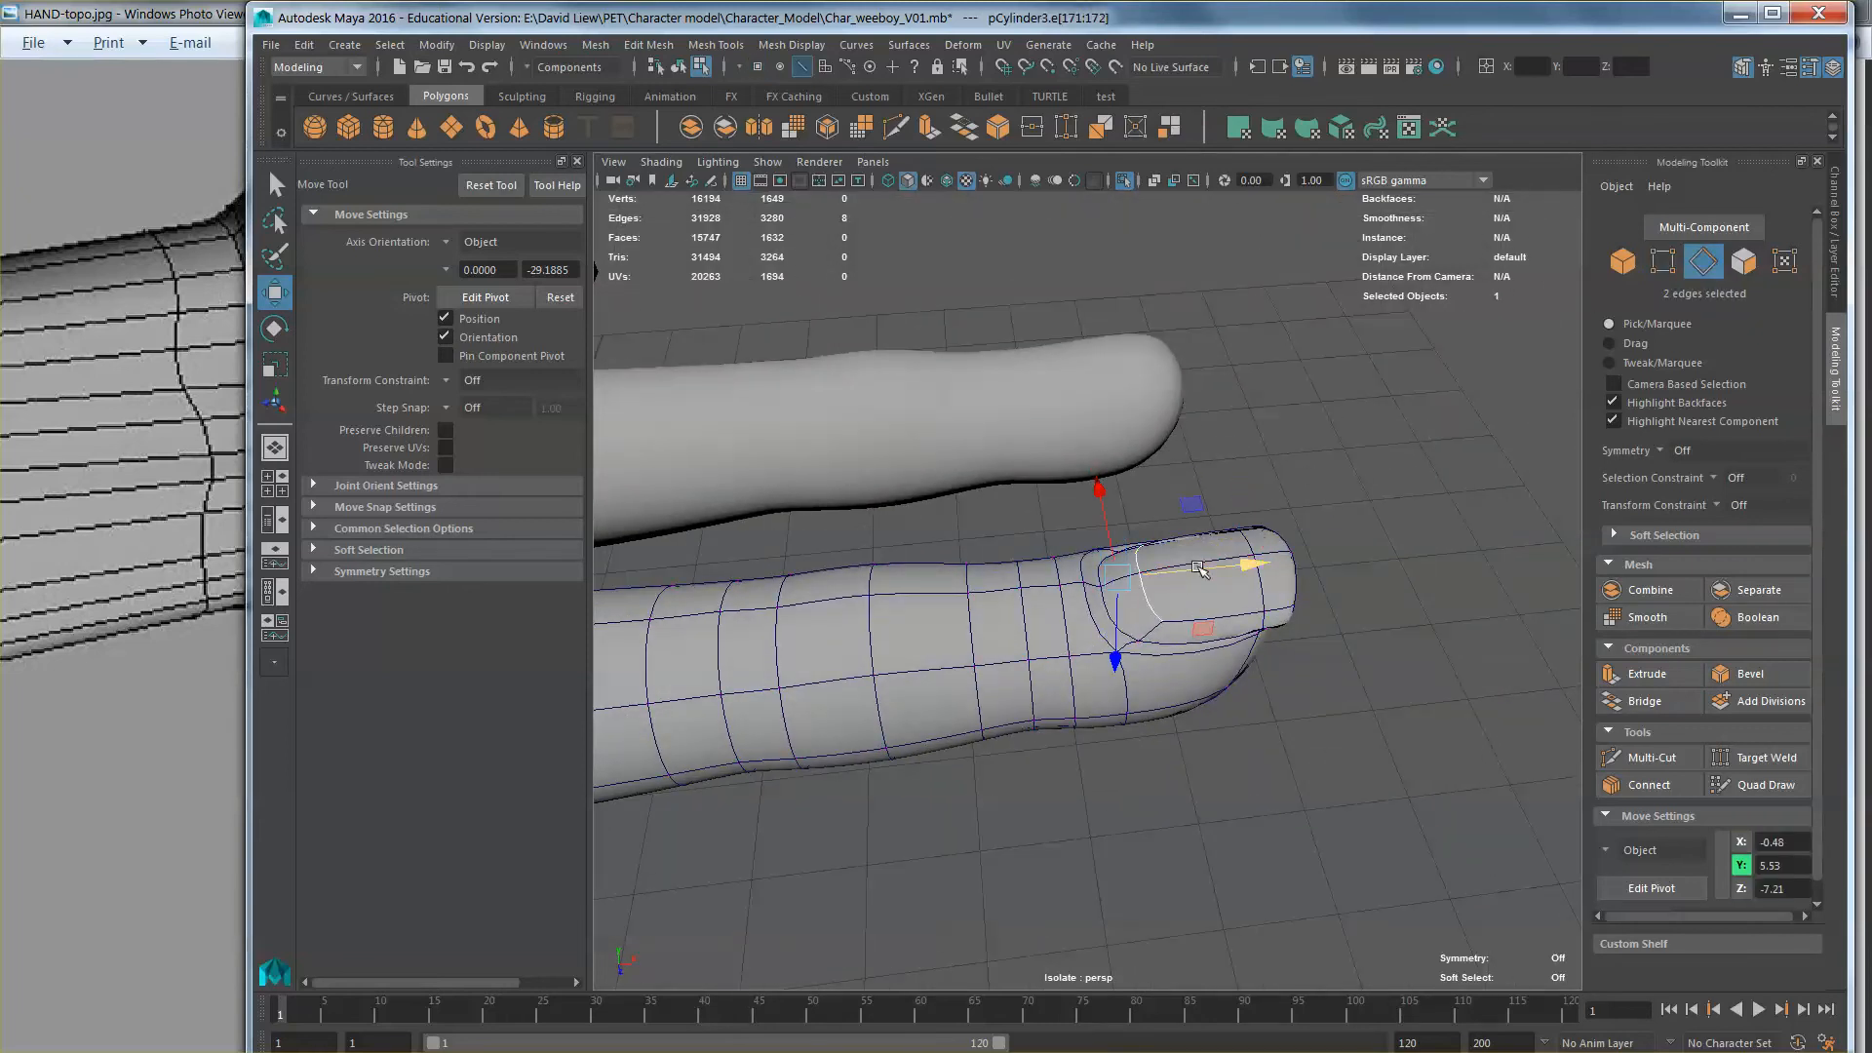
left_click_drag(1198, 568, 1141, 598)
Step: Select the three groove vertices behind the nail, return to object mode and examine the fingernail from other angles
left_click(1663, 260)
scroll(1085, 632, "up", 3)
right_click_drag(1145, 603, 1231, 573)
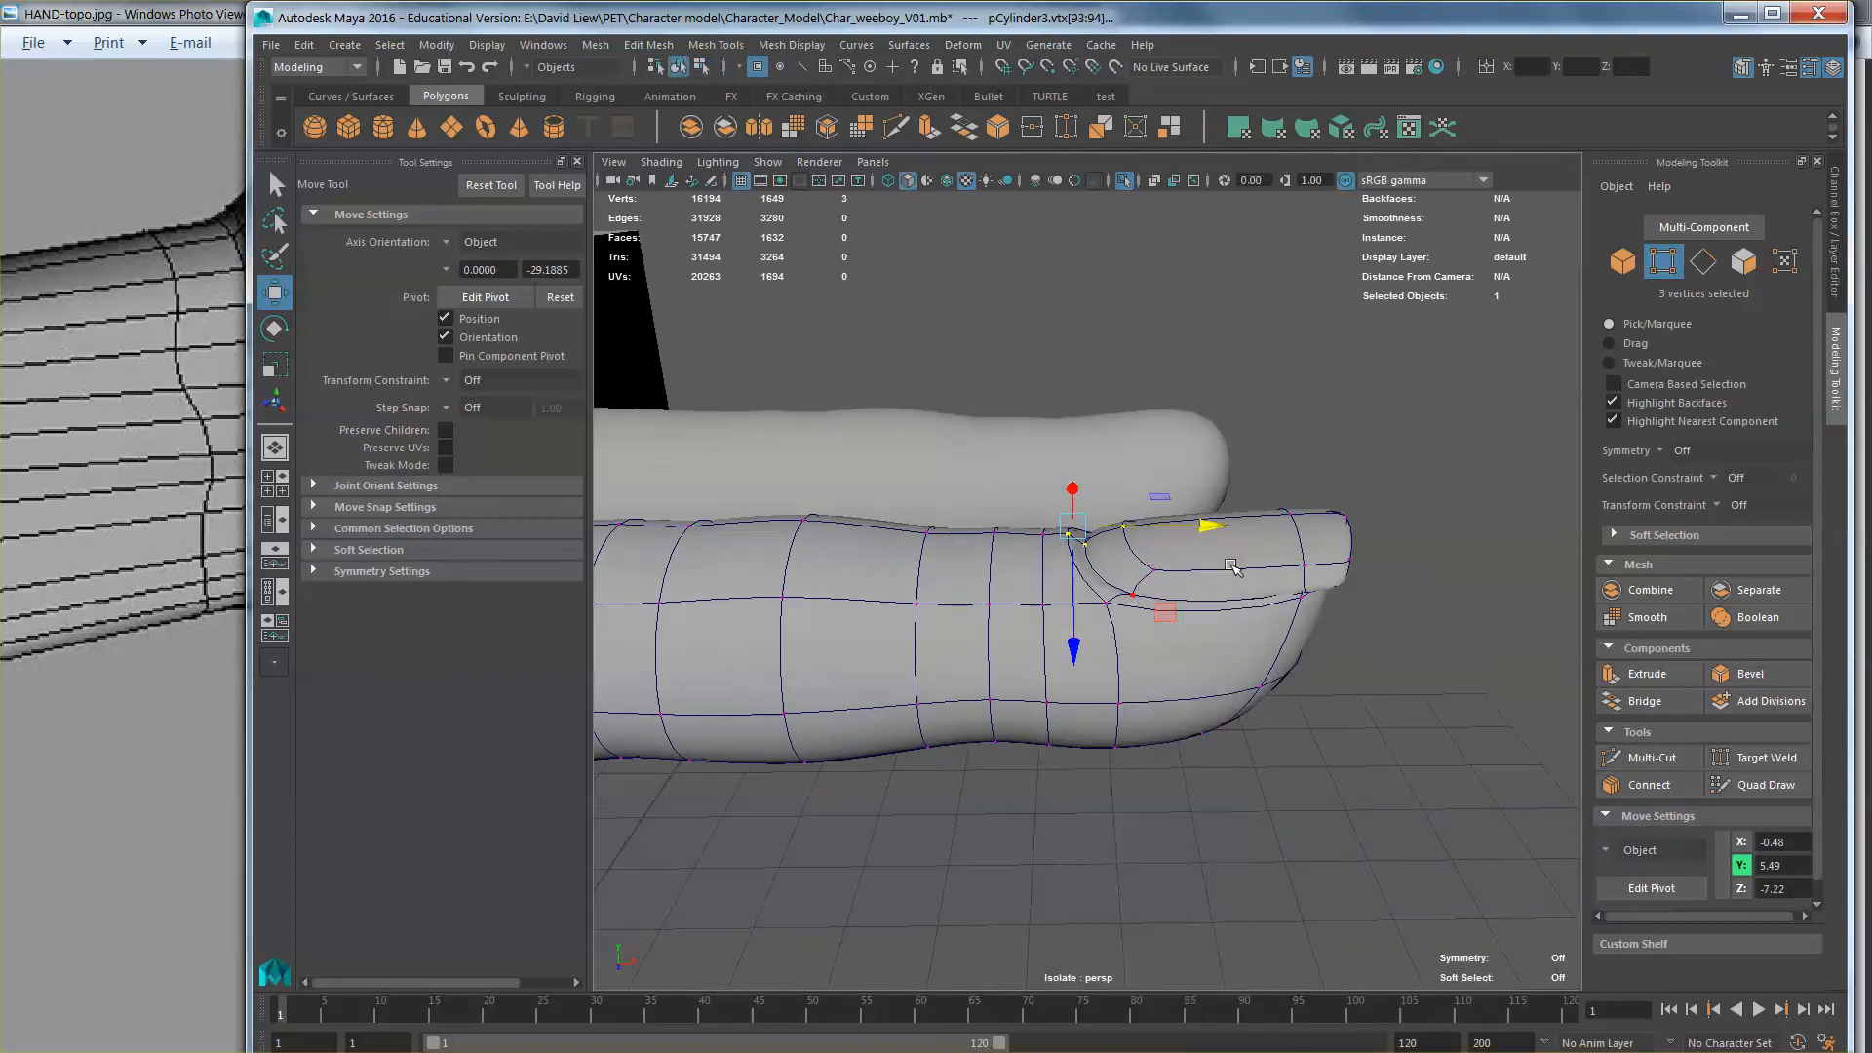
left_click(1346, 624)
scroll(1295, 622, "down", 5)
left_click_drag(1295, 622, 1084, 715, "alt")
scroll(1112, 680, "up", 3)
Step: Select the ten vertices at the fingernail's tip, adjust the tip's shape, and return to object mode with nothing selected
left_click(1125, 646)
scroll(1082, 710, "up", 5)
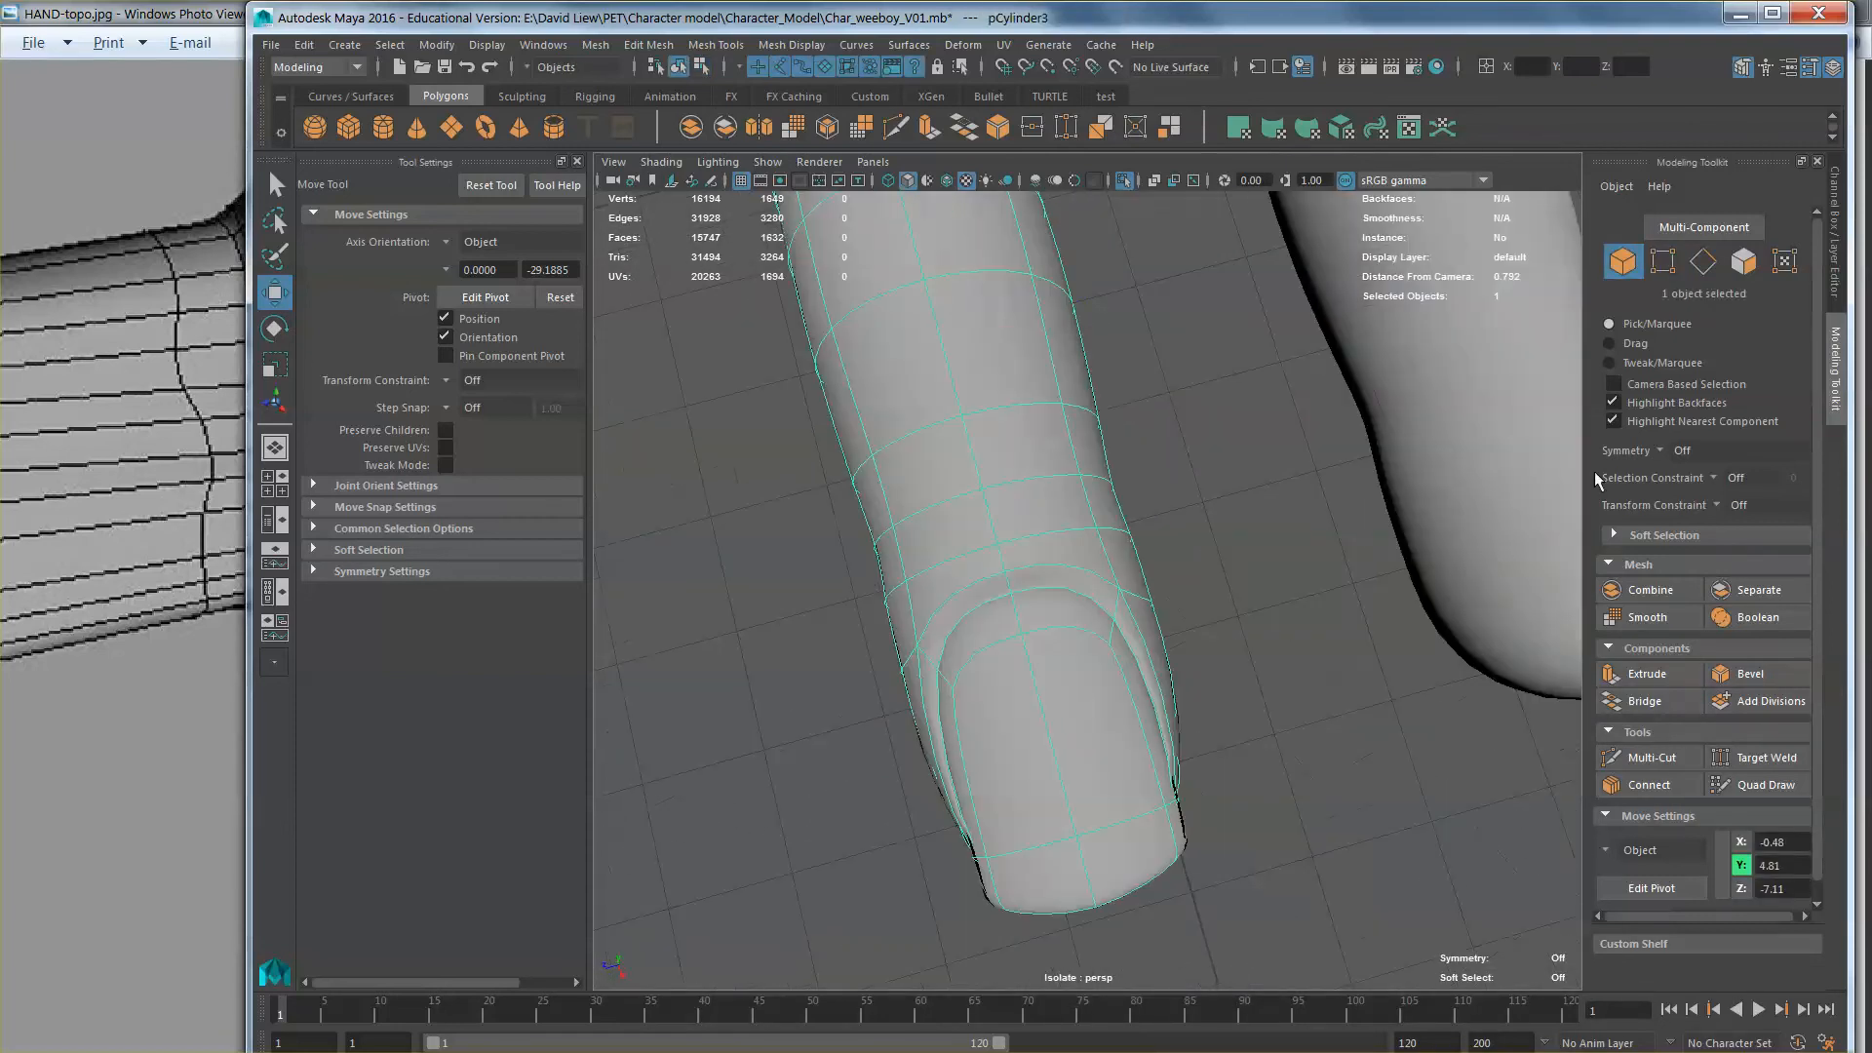
left_click(1673, 275)
middle_click_drag(1137, 743, 1196, 641, "alt")
left_click(1222, 704)
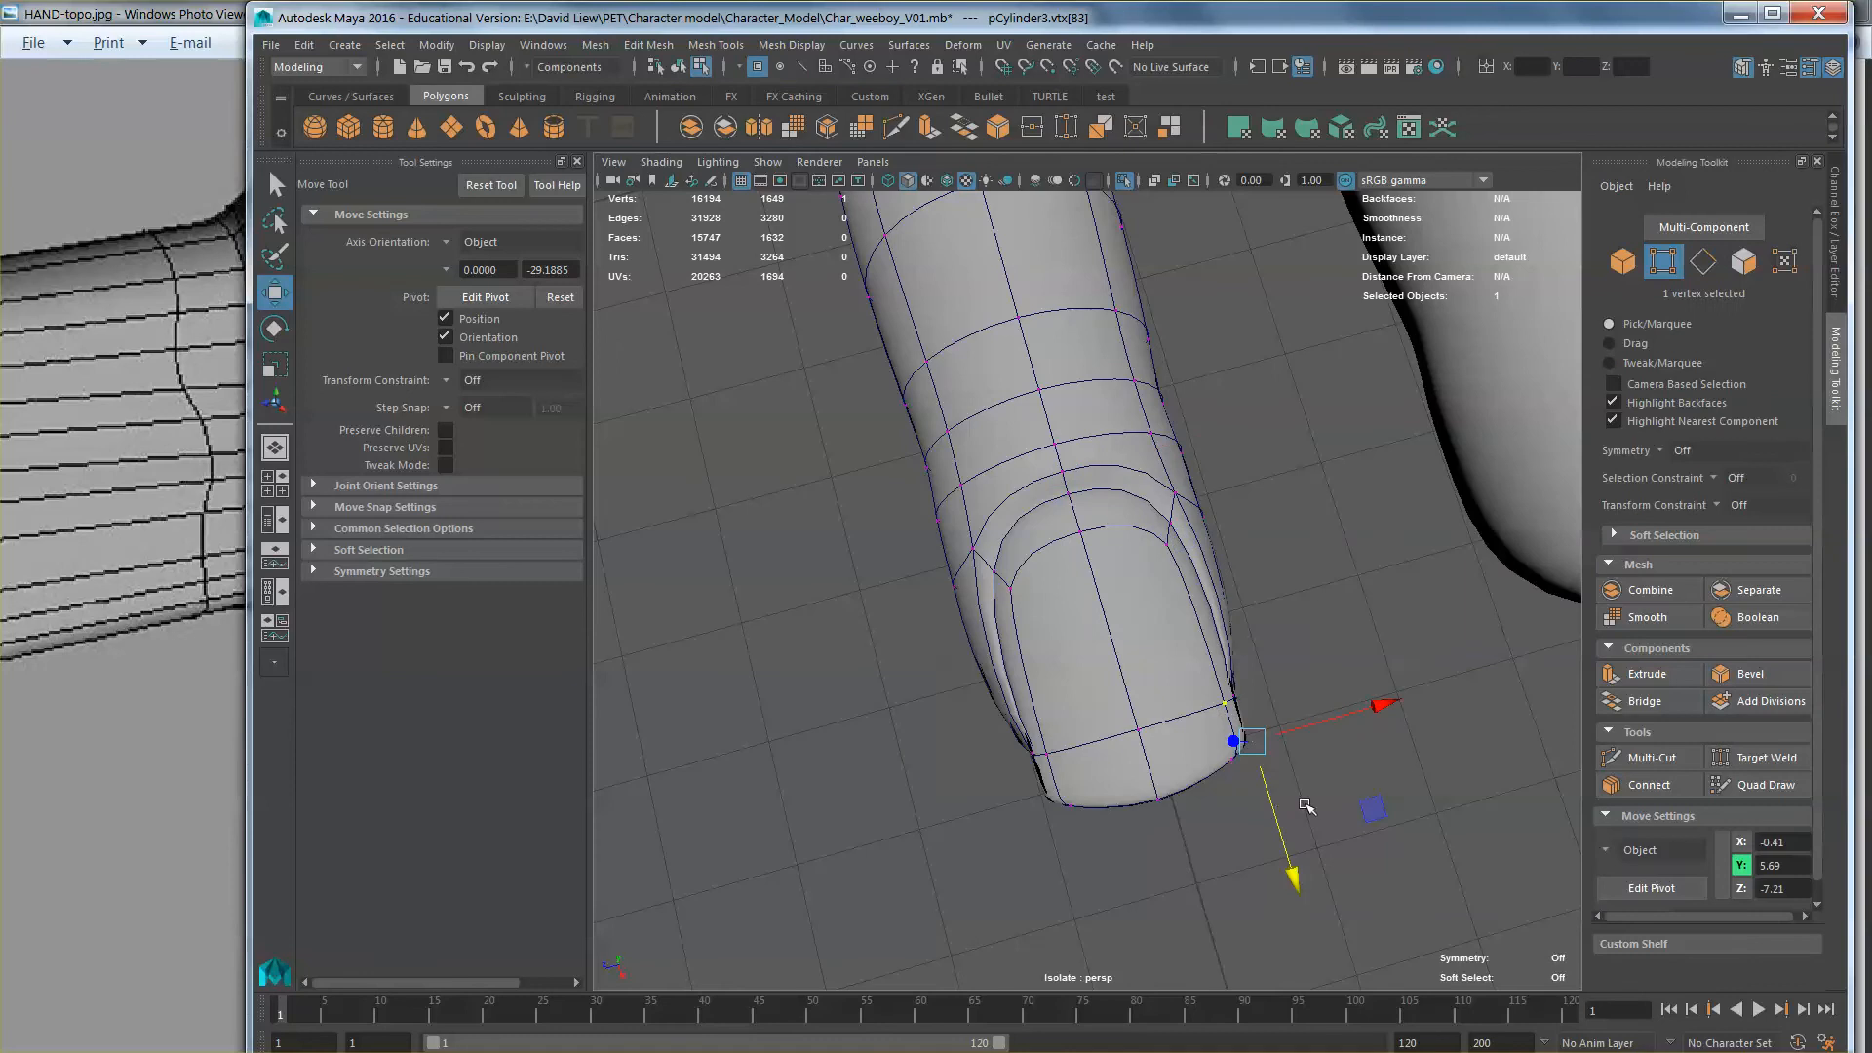
left_click_drag(1306, 809, 1210, 689)
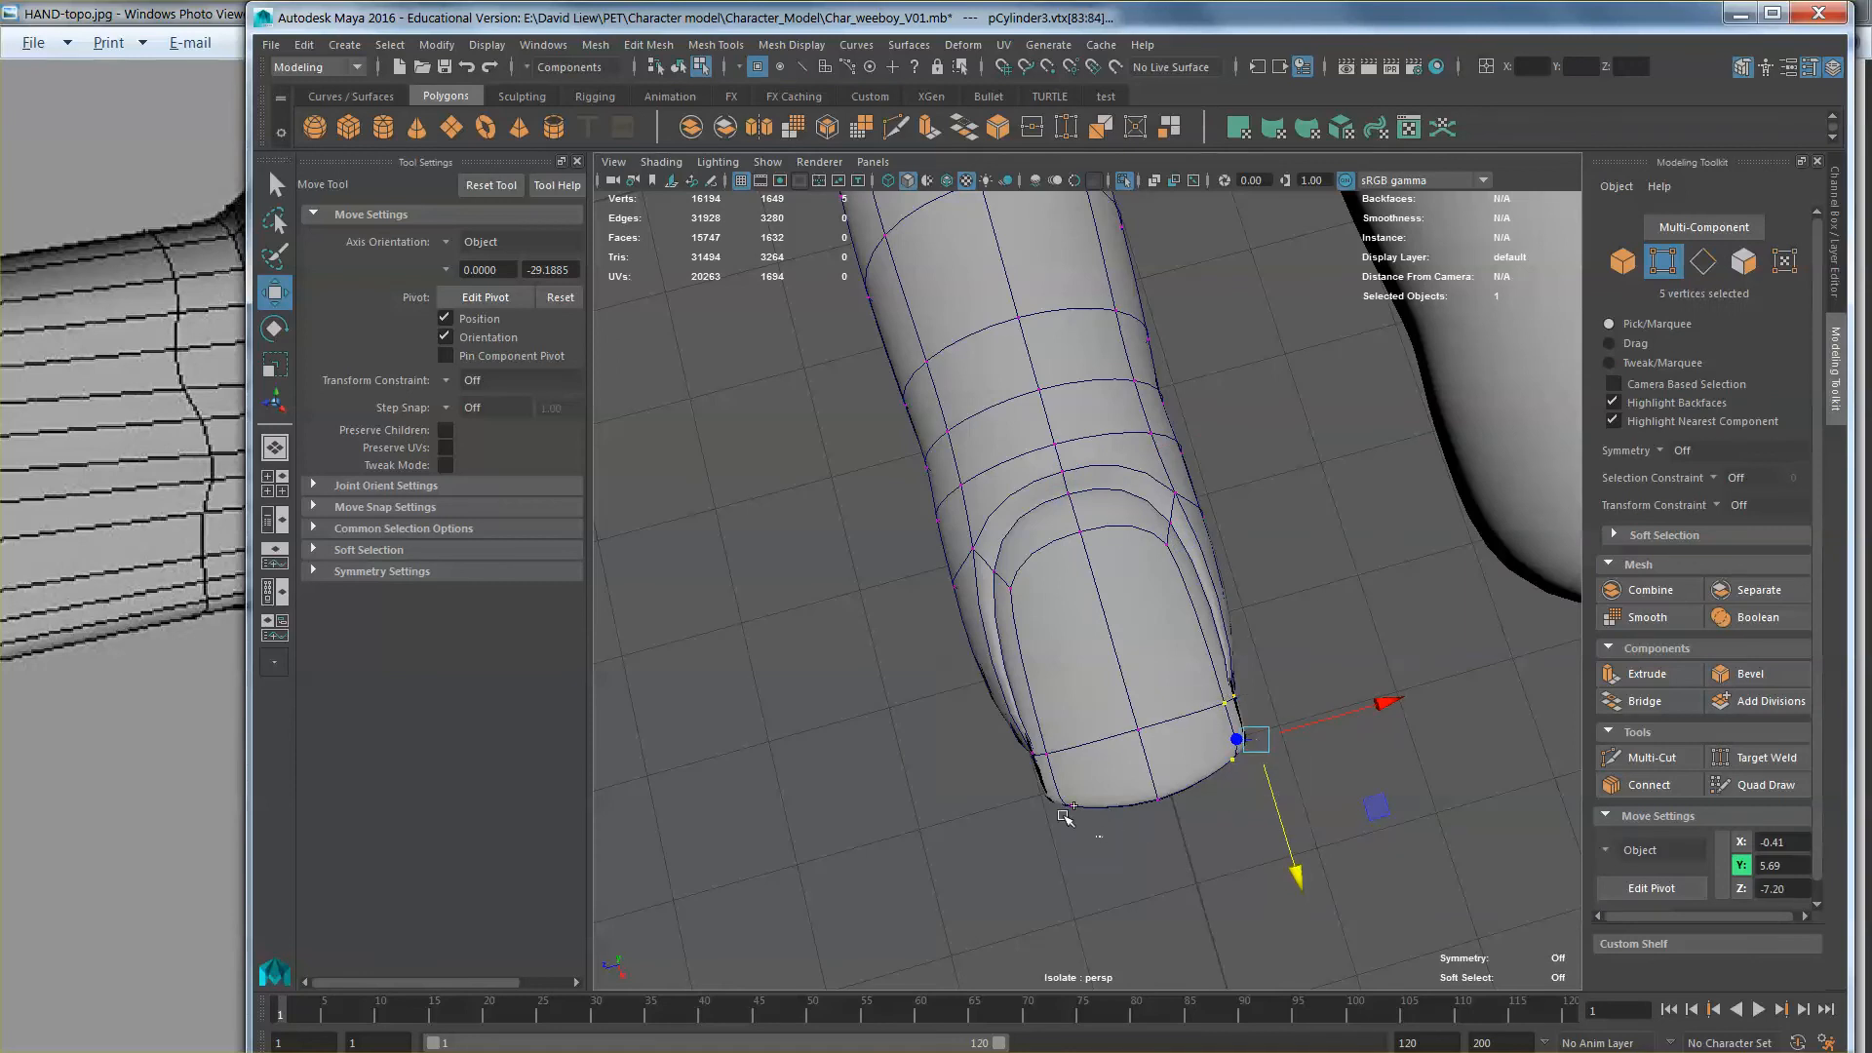
left_click_drag(1101, 837, 1096, 468, "shift")
middle_click_drag(1097, 468, 1173, 807, "alt")
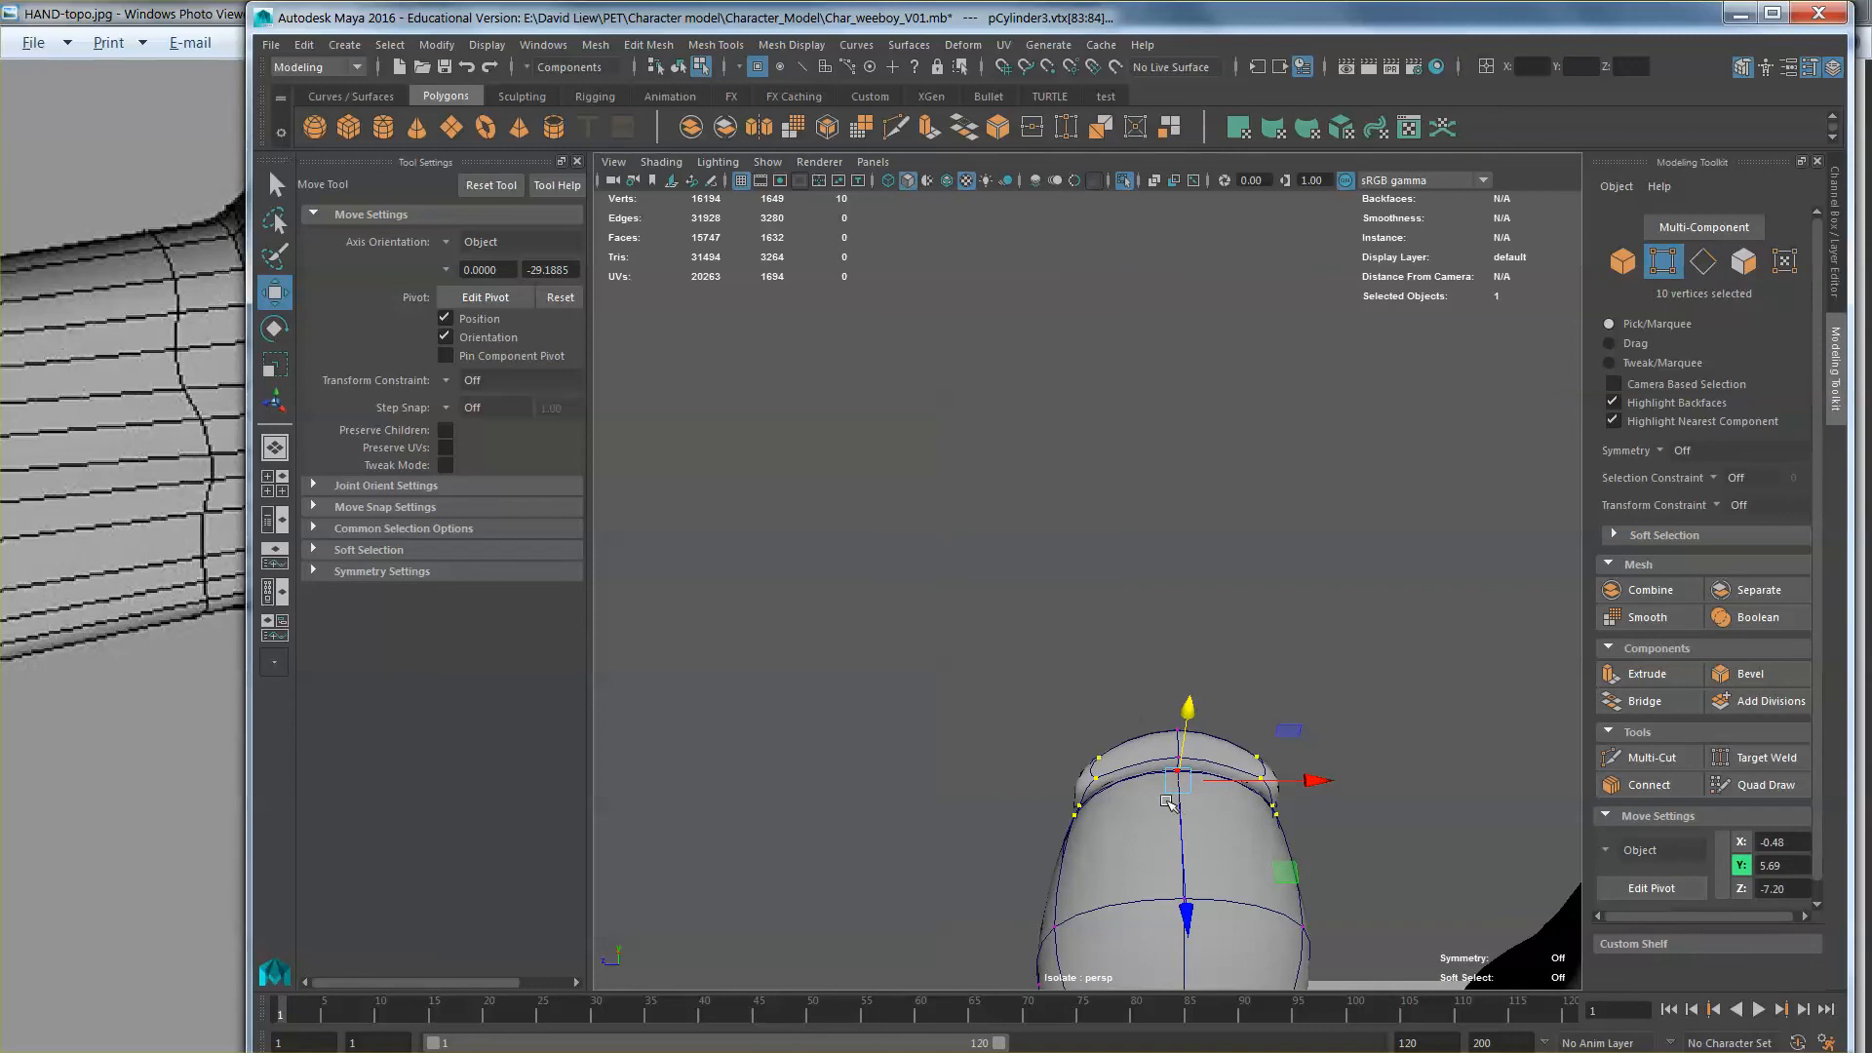
left_click_drag(1167, 801, 1116, 733, "alt")
left_click_drag(1198, 594, 1312, 773)
left_click_drag(1244, 707, 1301, 829, "alt")
right_click_drag(1157, 590, 1248, 563)
left_click(1324, 730)
scroll(1326, 731, "down", 3)
left_click_drag(1326, 732, 1187, 714, "alt")
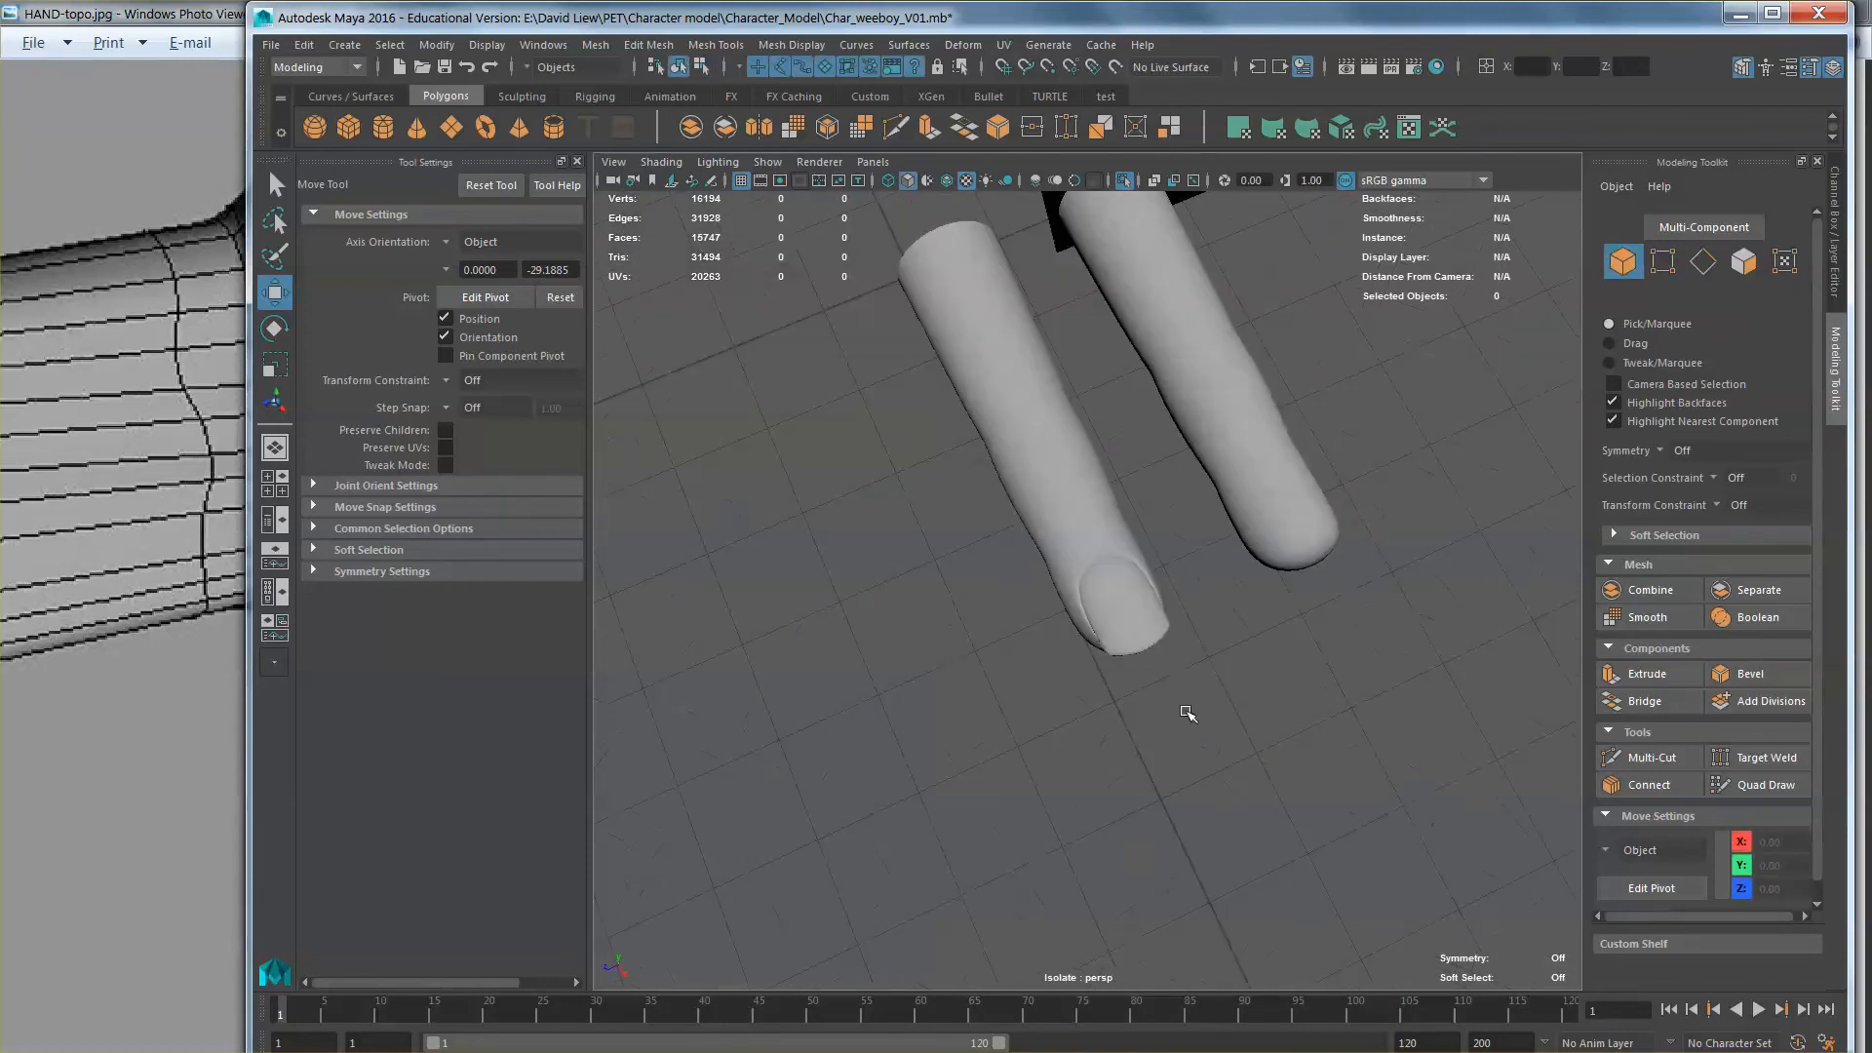
Step: Examine both fingers and the palm block together to compare their sizes and placement
left_click(1273, 566)
left_click(1103, 526)
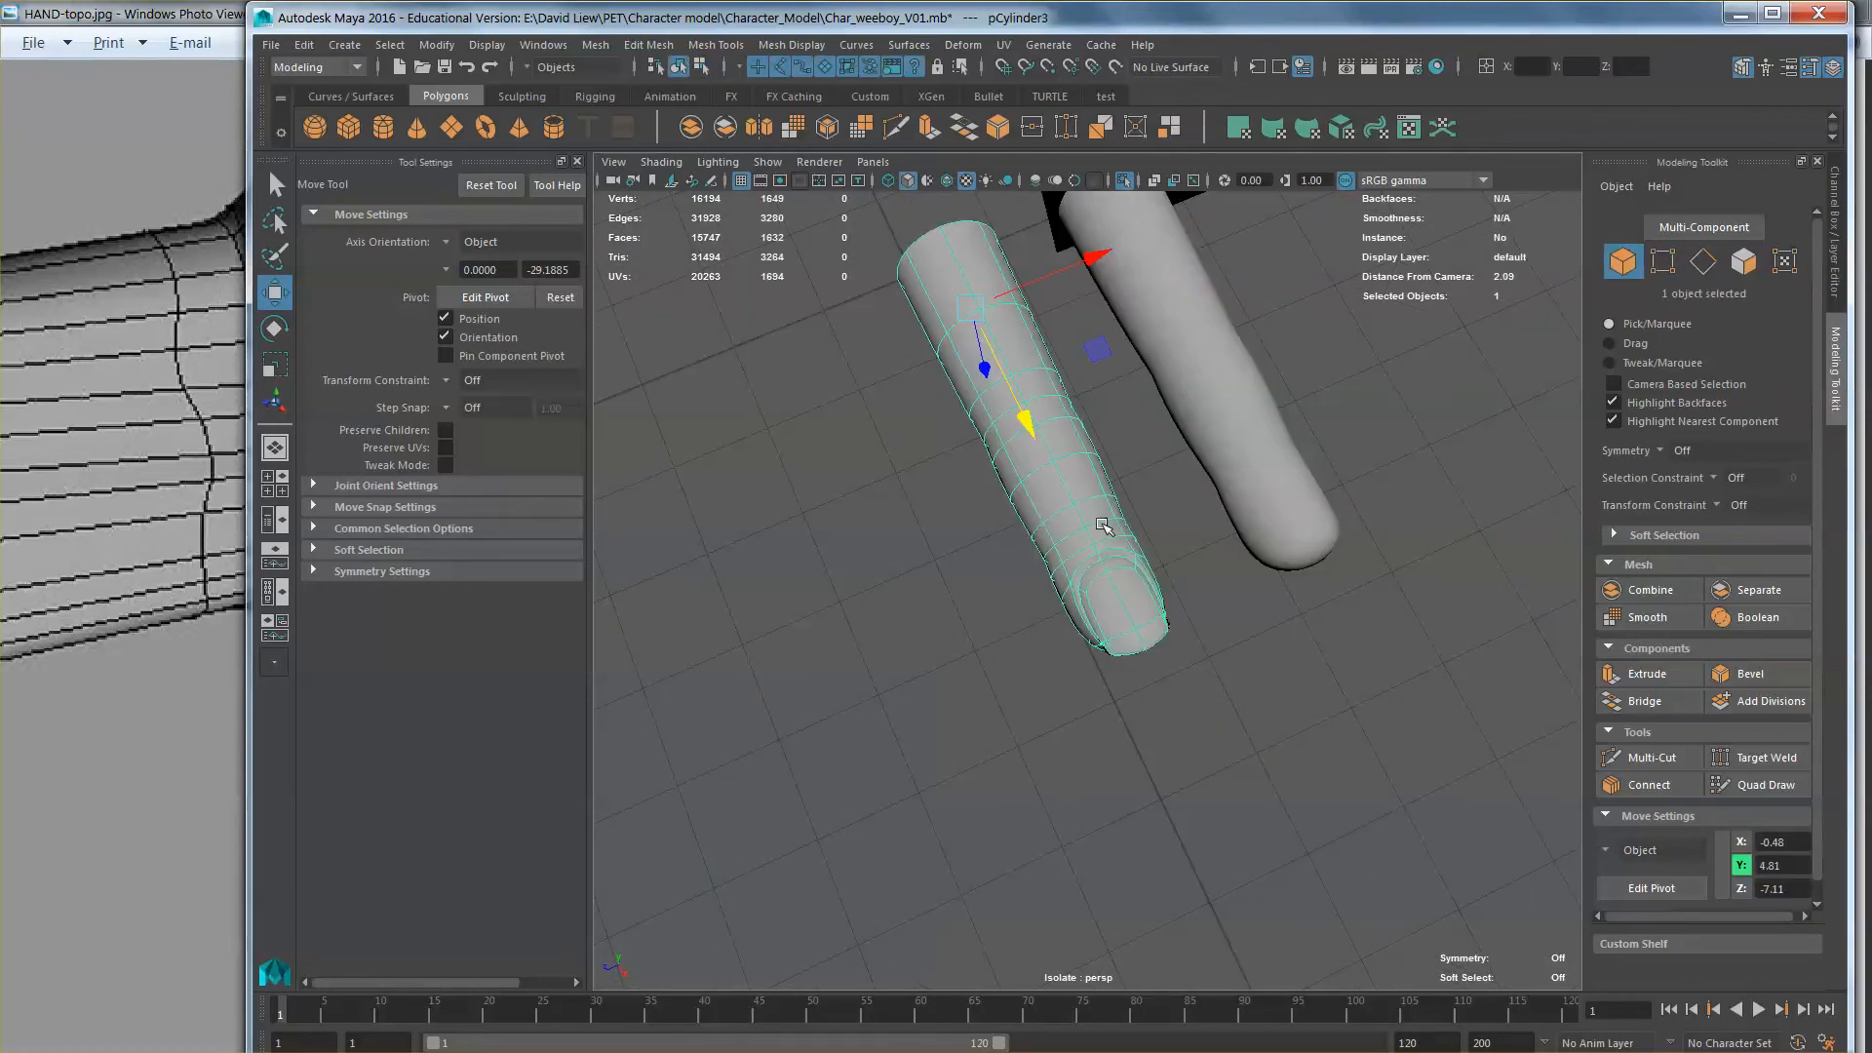
left_click(1240, 507)
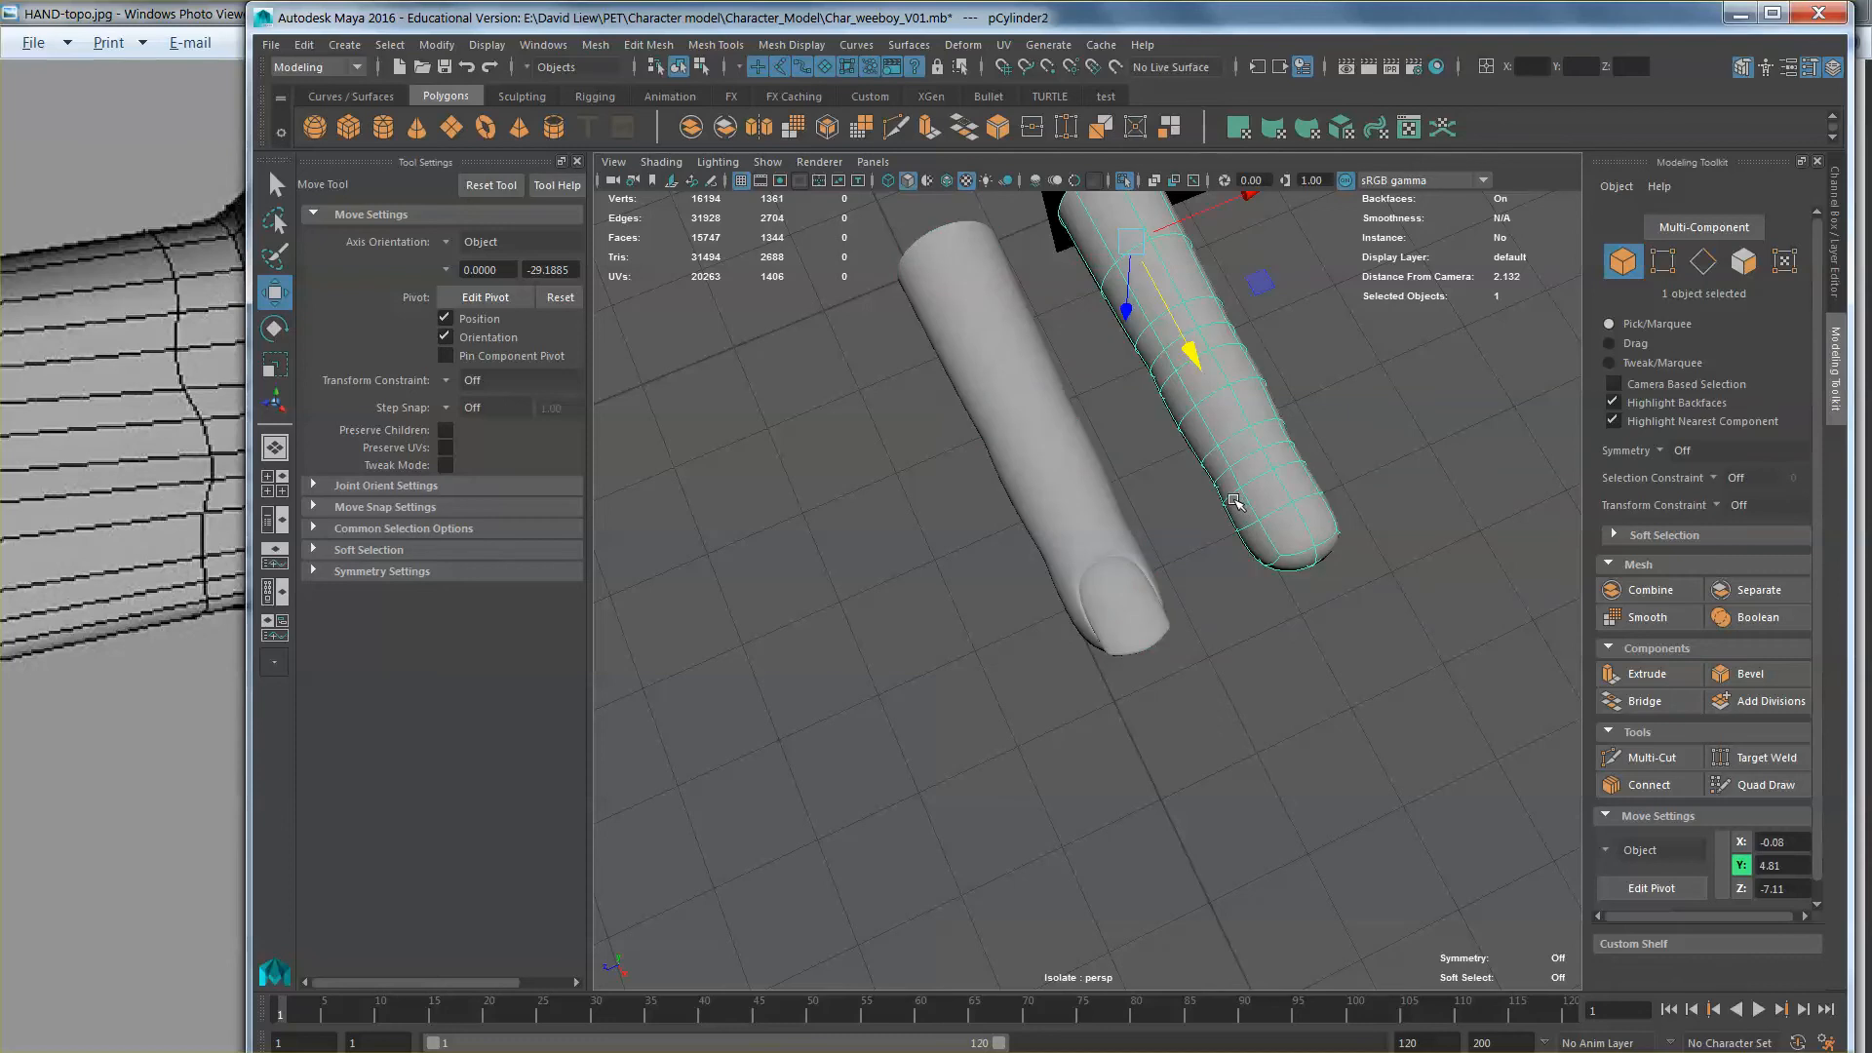
left_click_drag(1201, 544, 1244, 576, "alt")
middle_click_drag(1245, 575, 1142, 625, "alt")
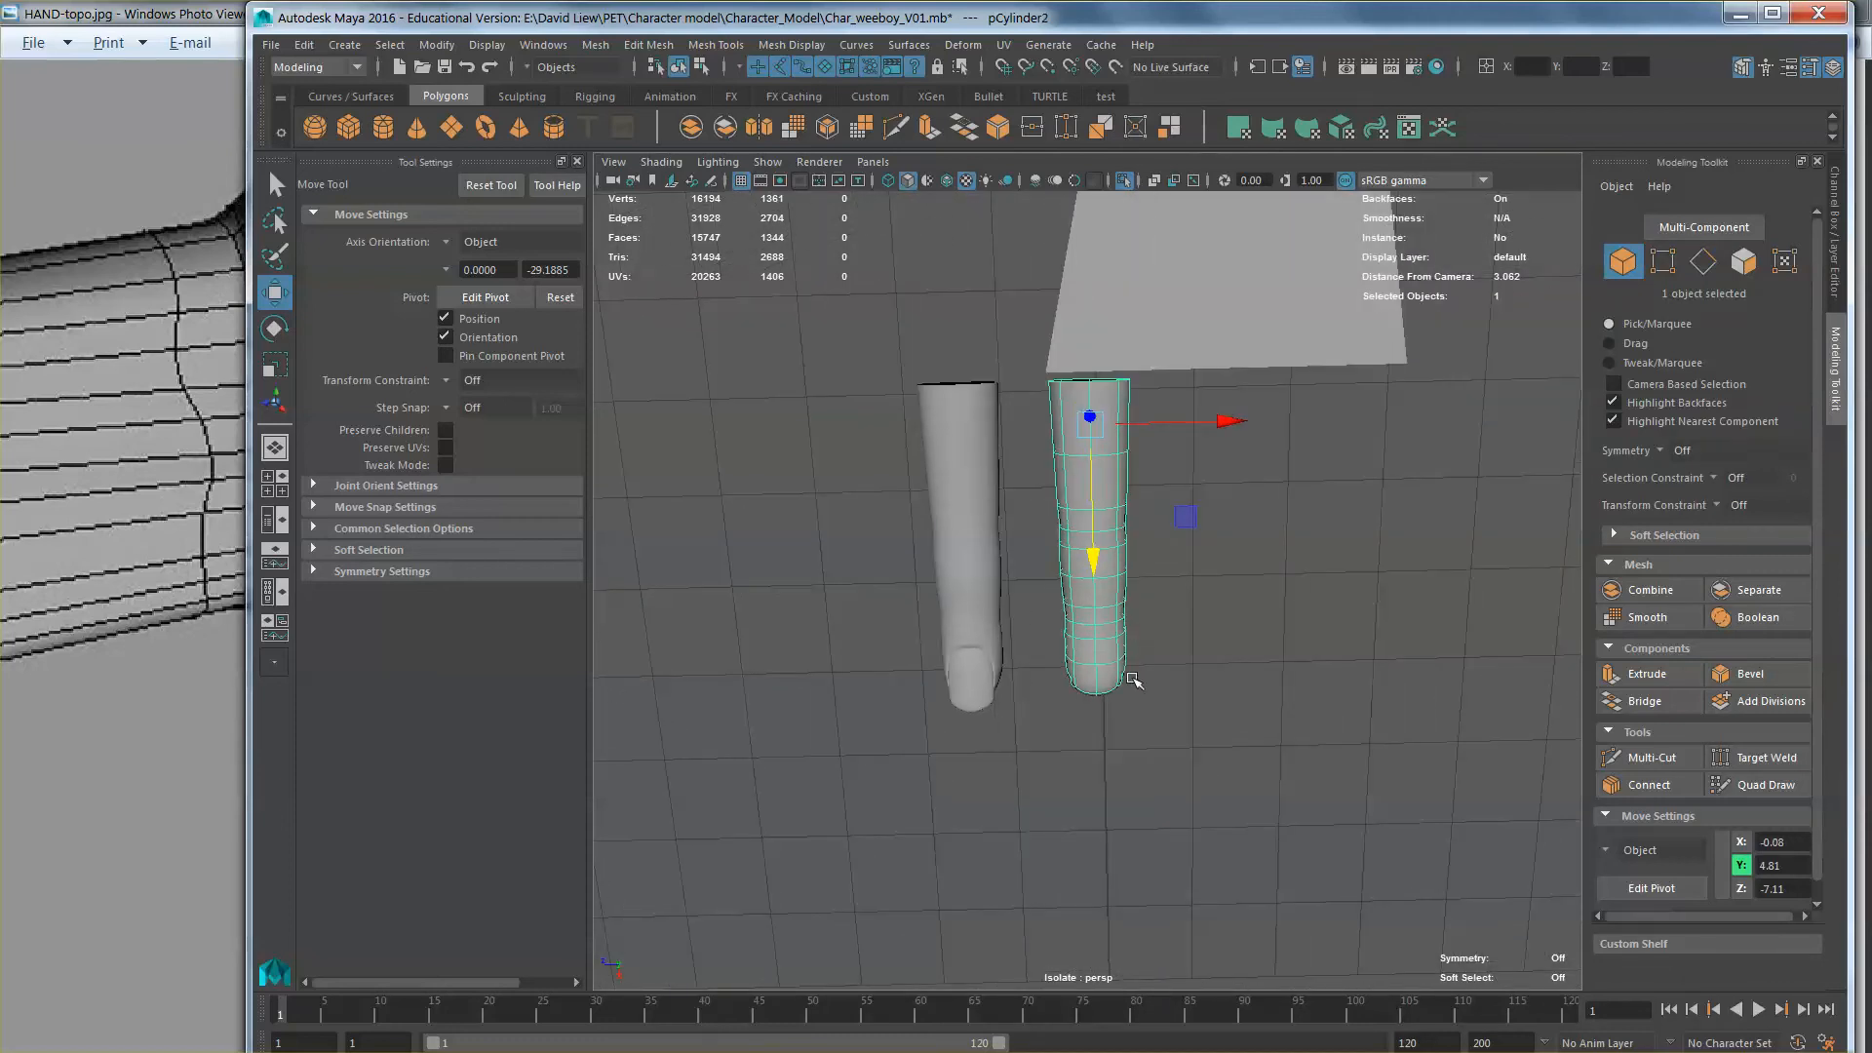
left_click_drag(1213, 459, 1085, 533, "alt")
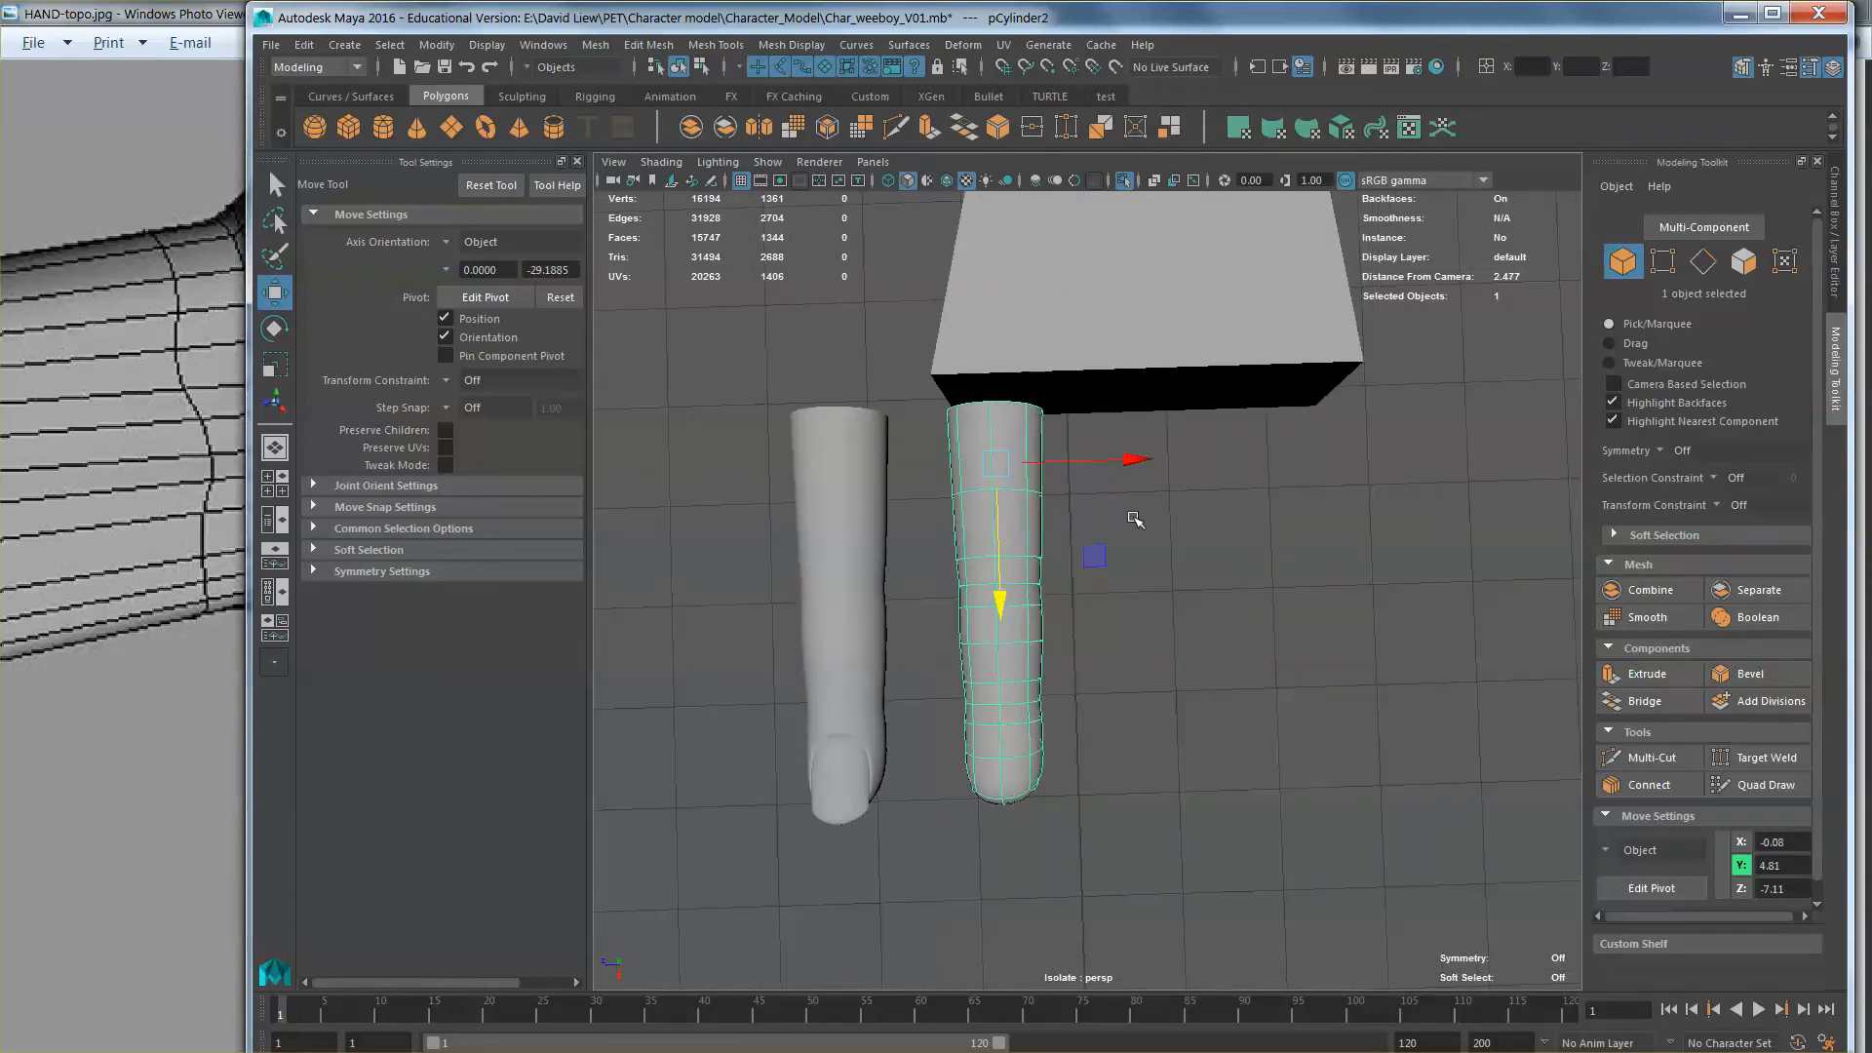
middle_click_drag(1207, 542, 1173, 655, "alt")
left_click(1122, 365)
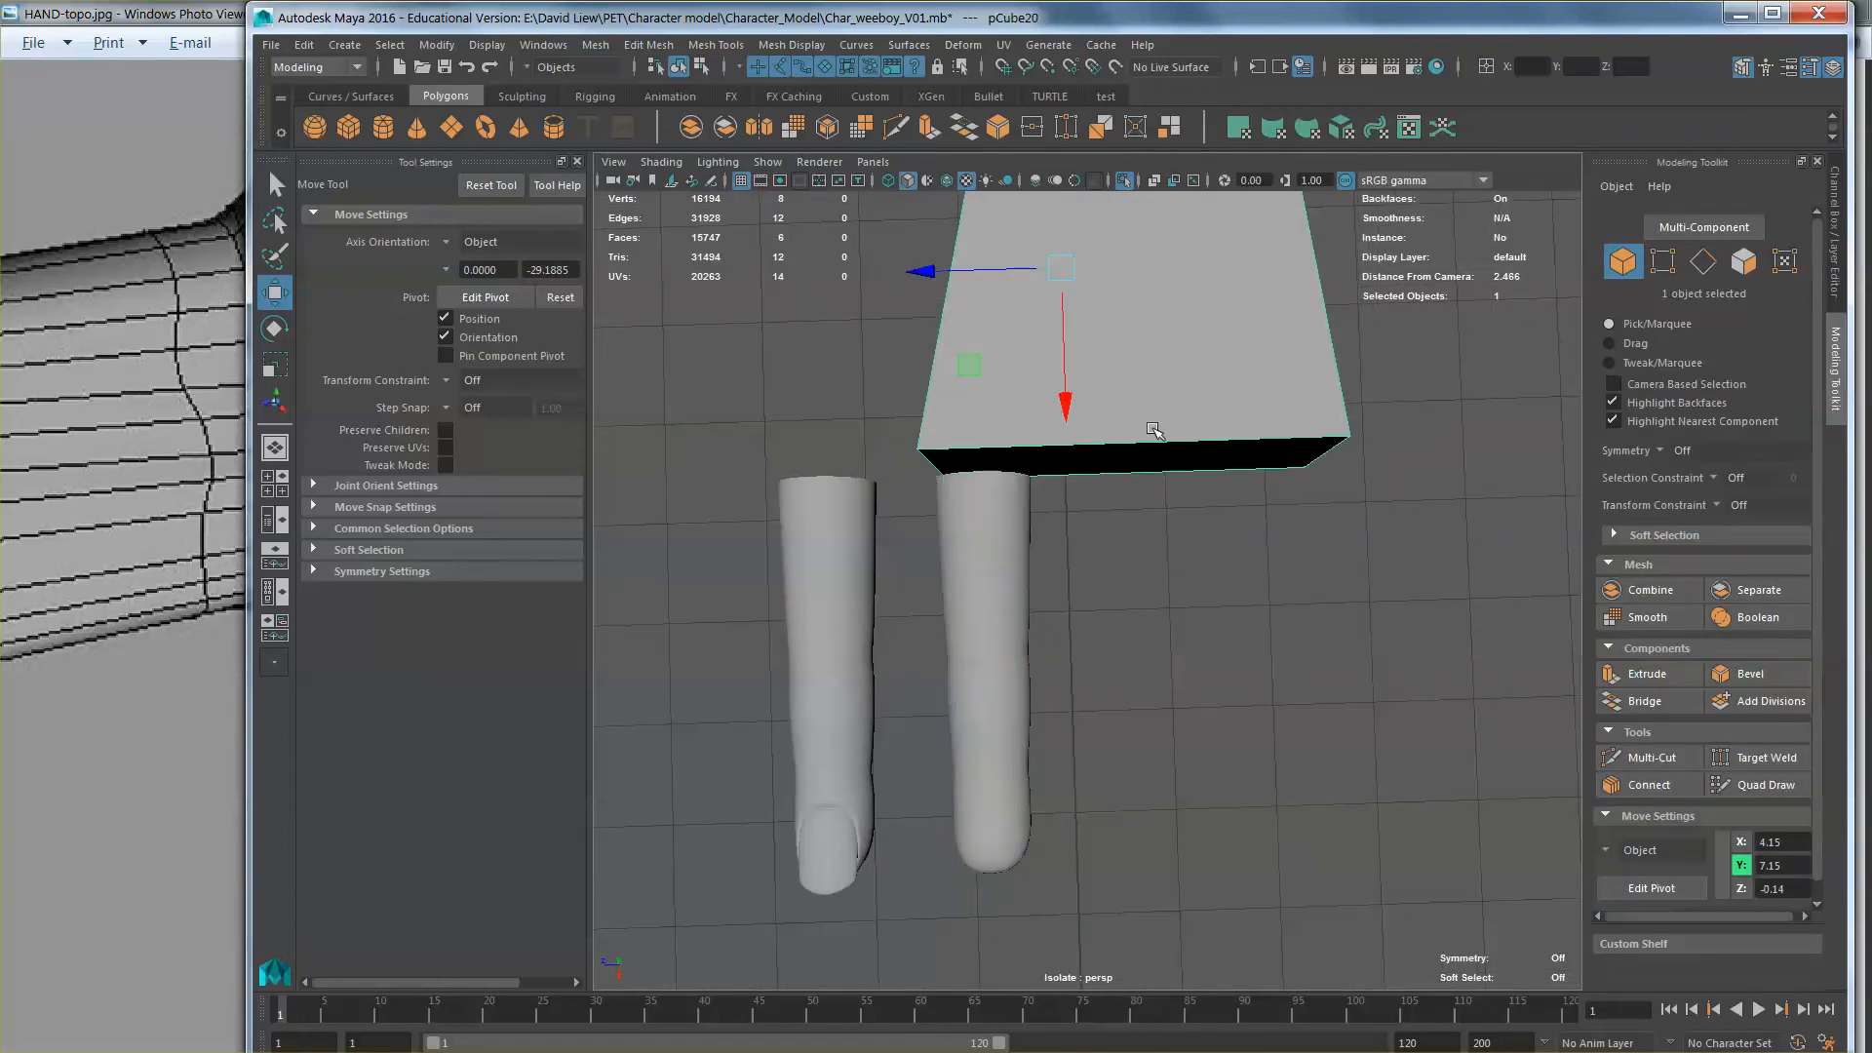
scroll(1157, 431, "down", 3)
middle_click_drag(1164, 439, 1168, 472, "alt")
Step: Duplicate the finger without a nail and move the copy alongside it to X 0.23
left_click(1045, 578)
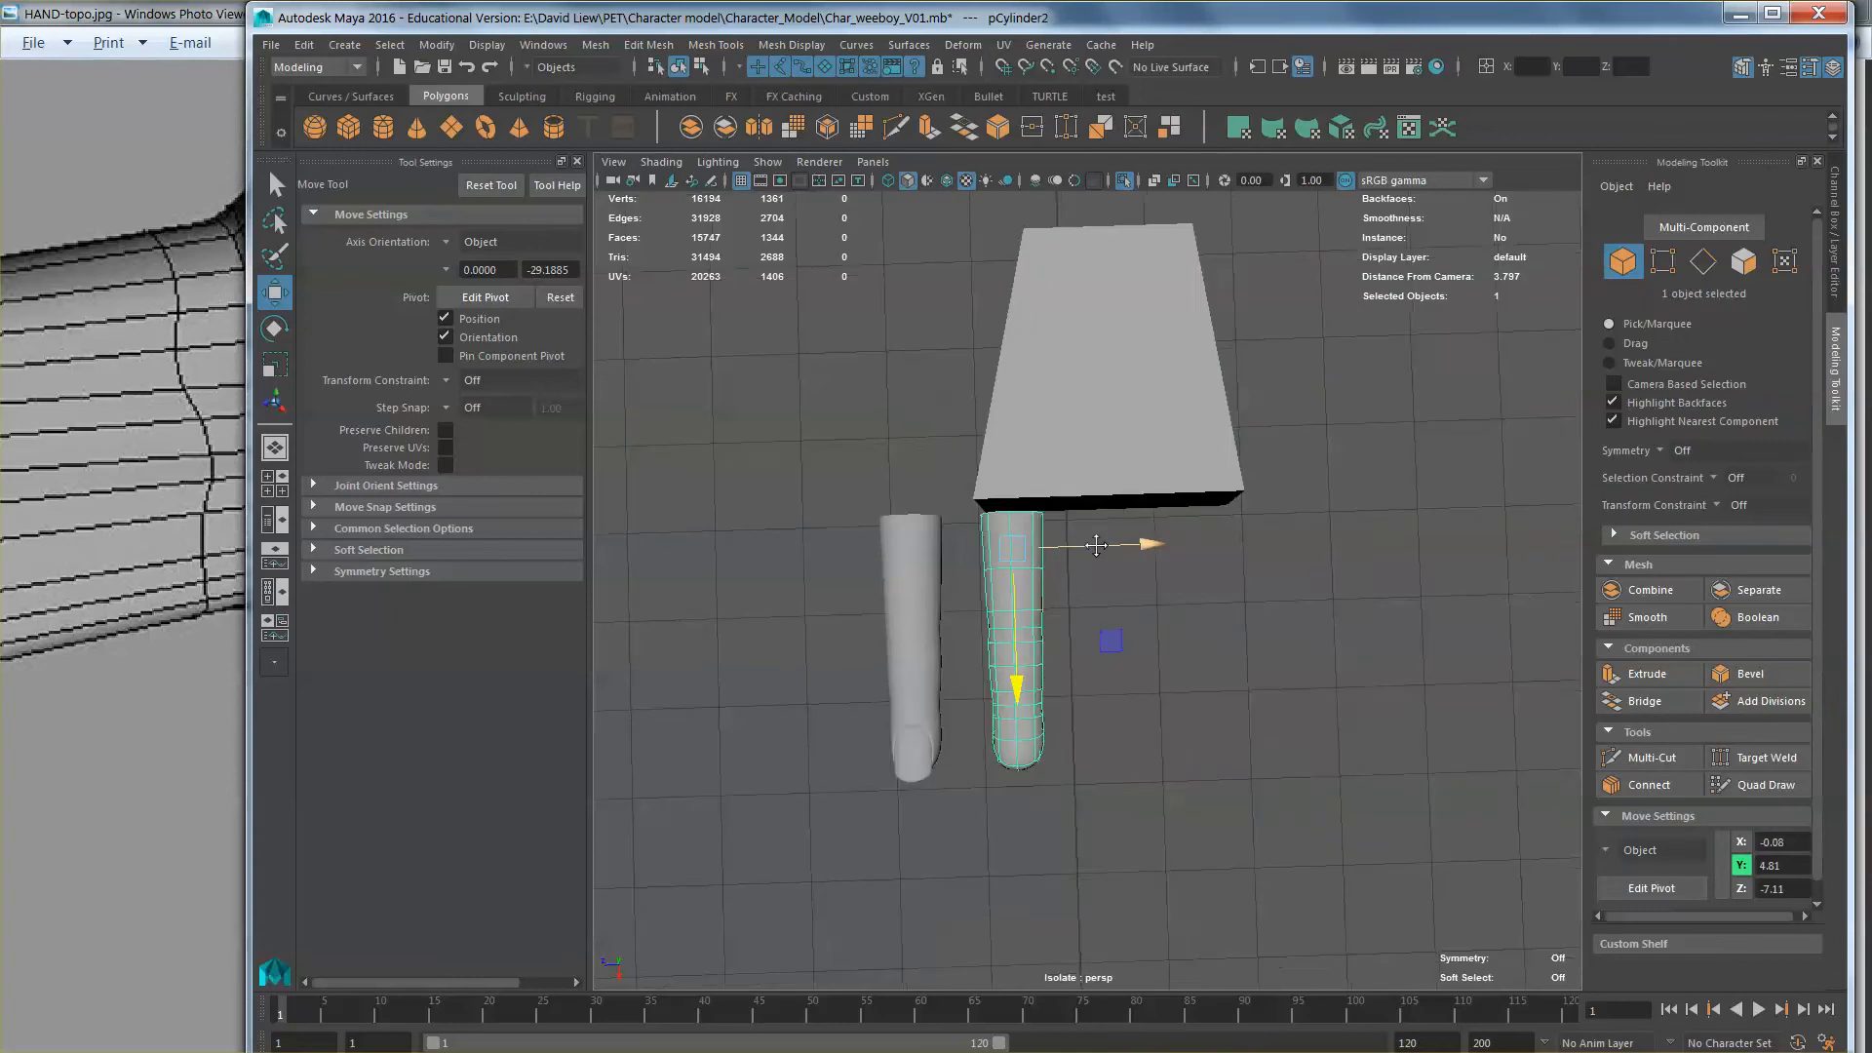
scroll(1104, 534, "up", 3)
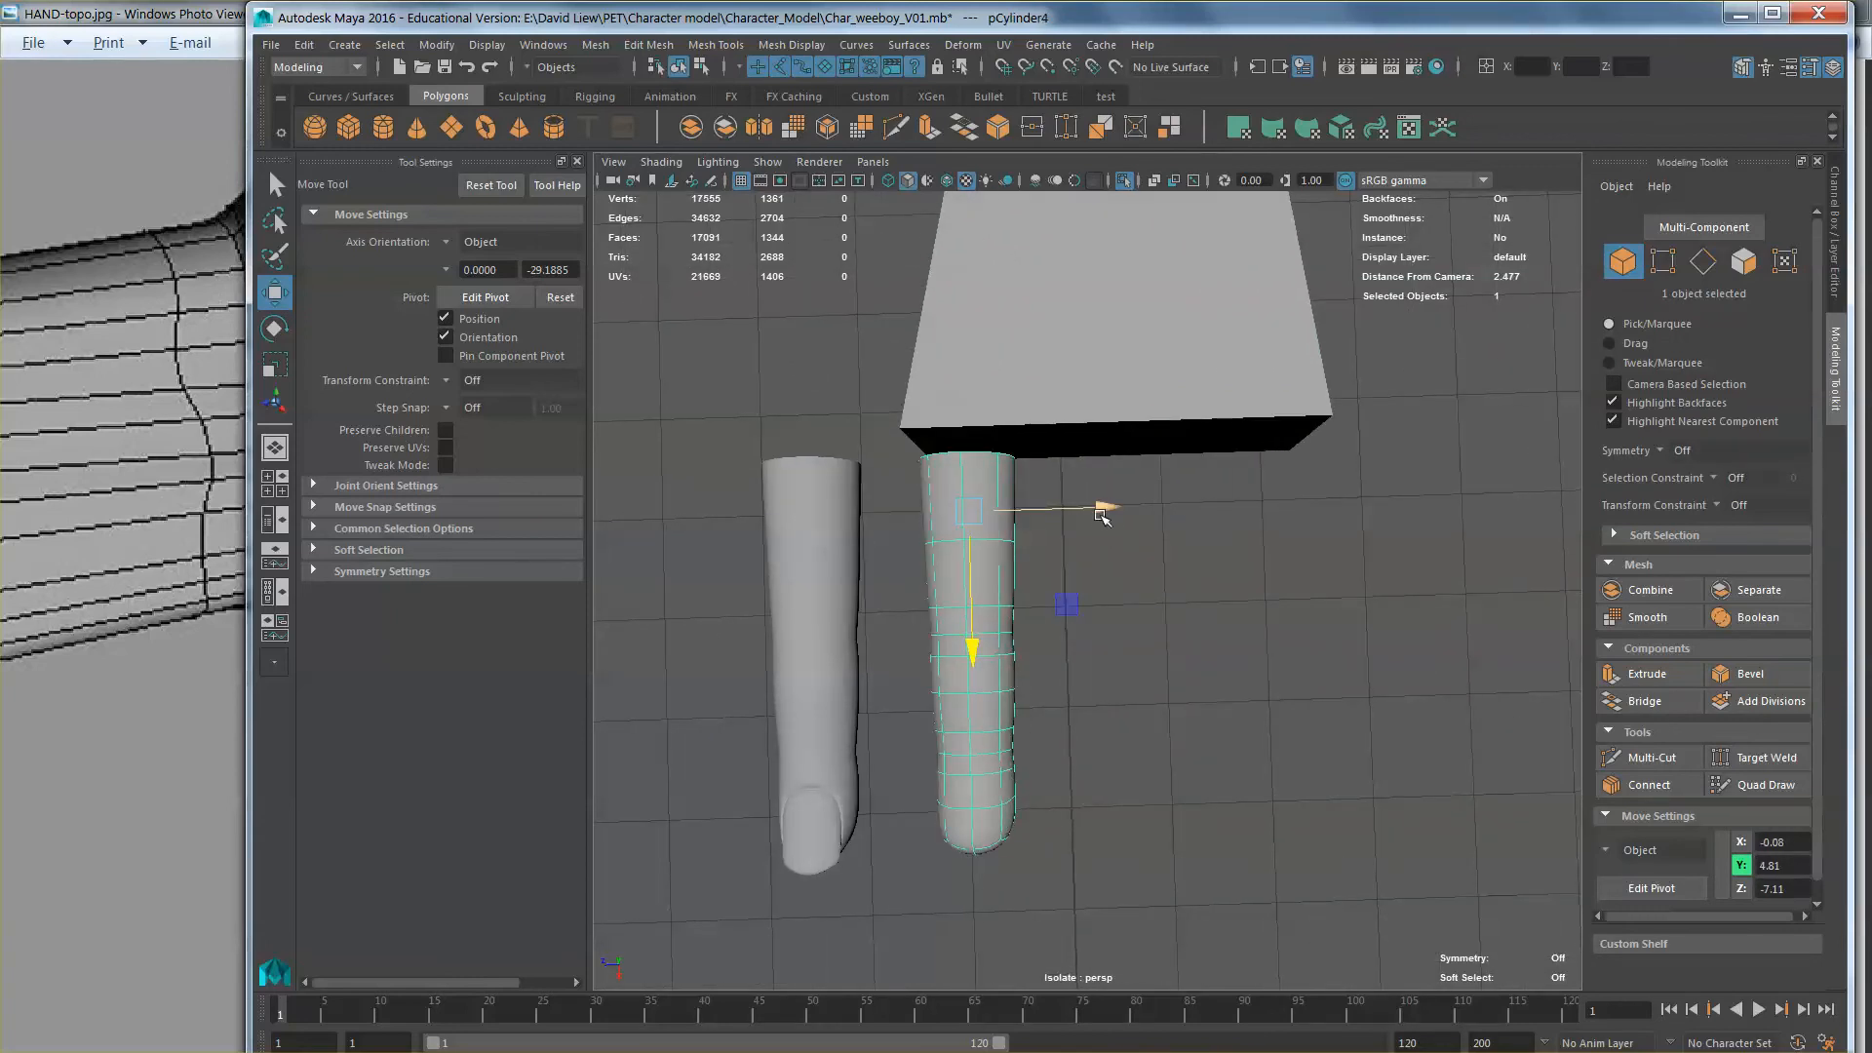
left_click_drag(1102, 517, 1226, 507)
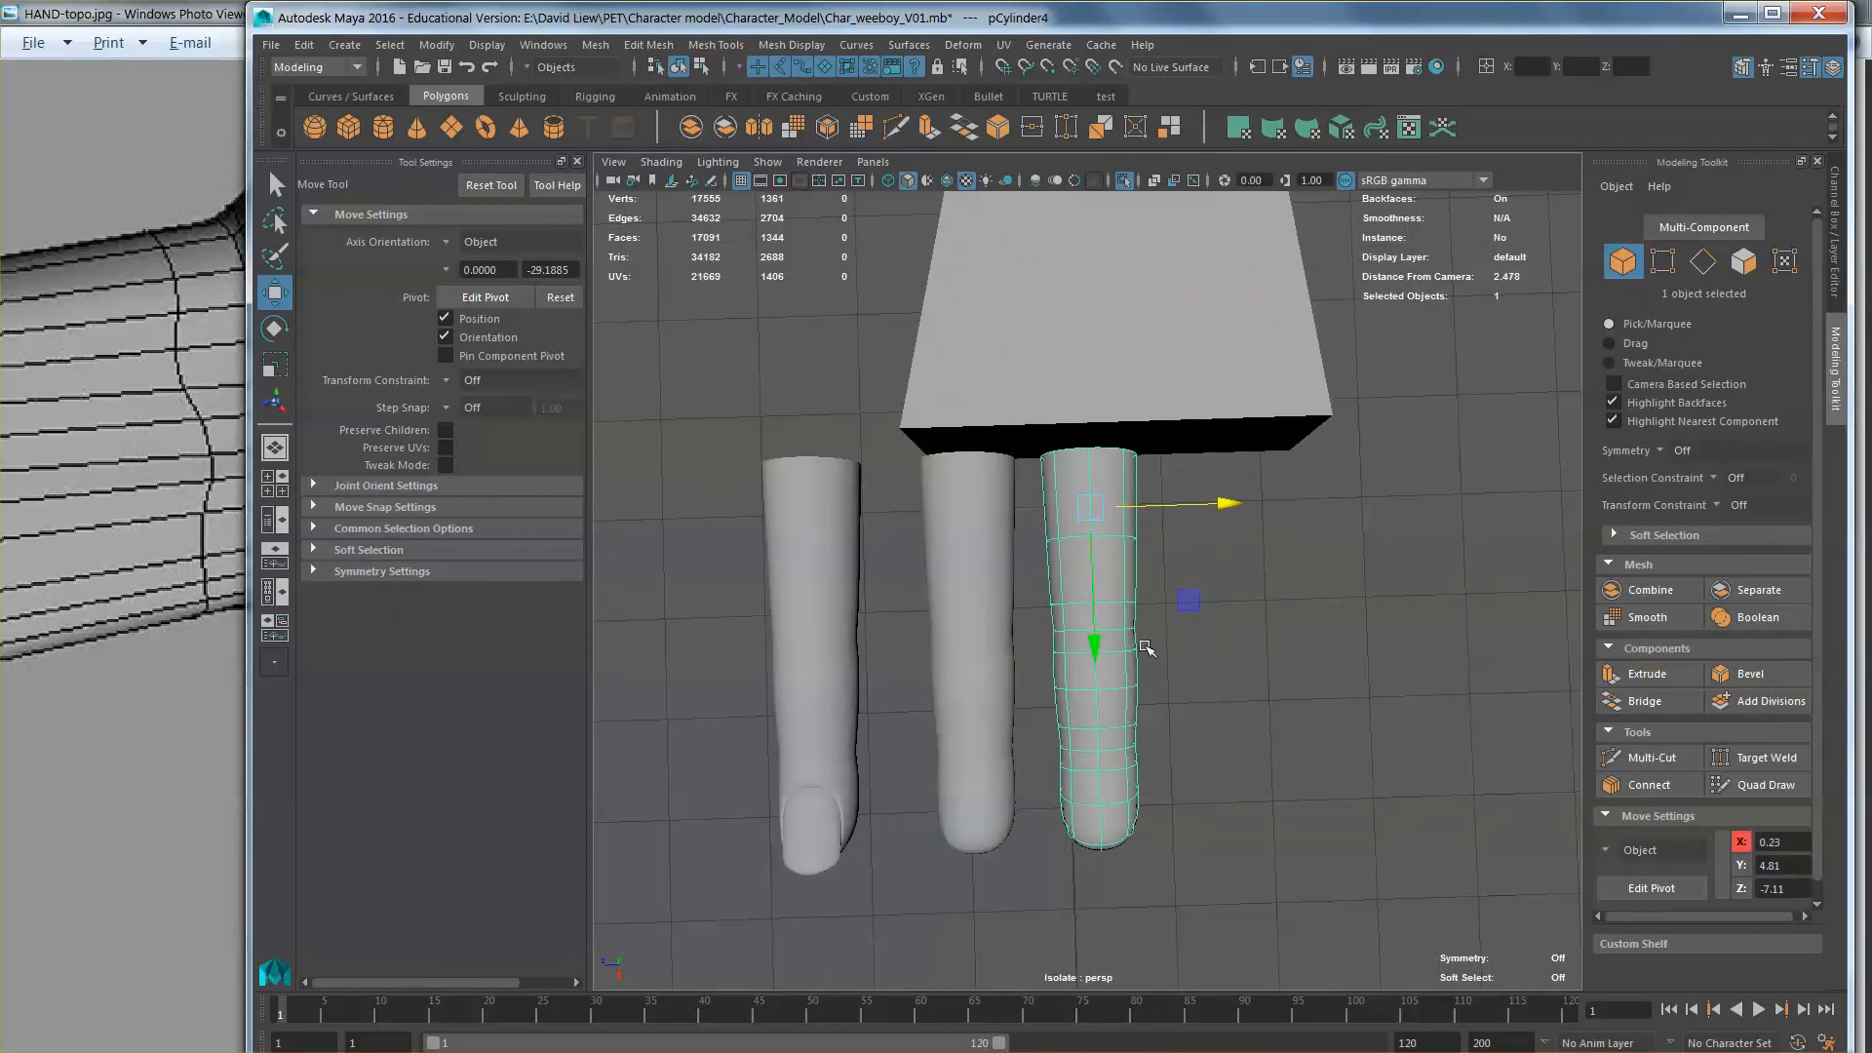
Step: Scale the copied finger up slightly as the middle finger and shift it lengthwise to Y 4.85
key("r")
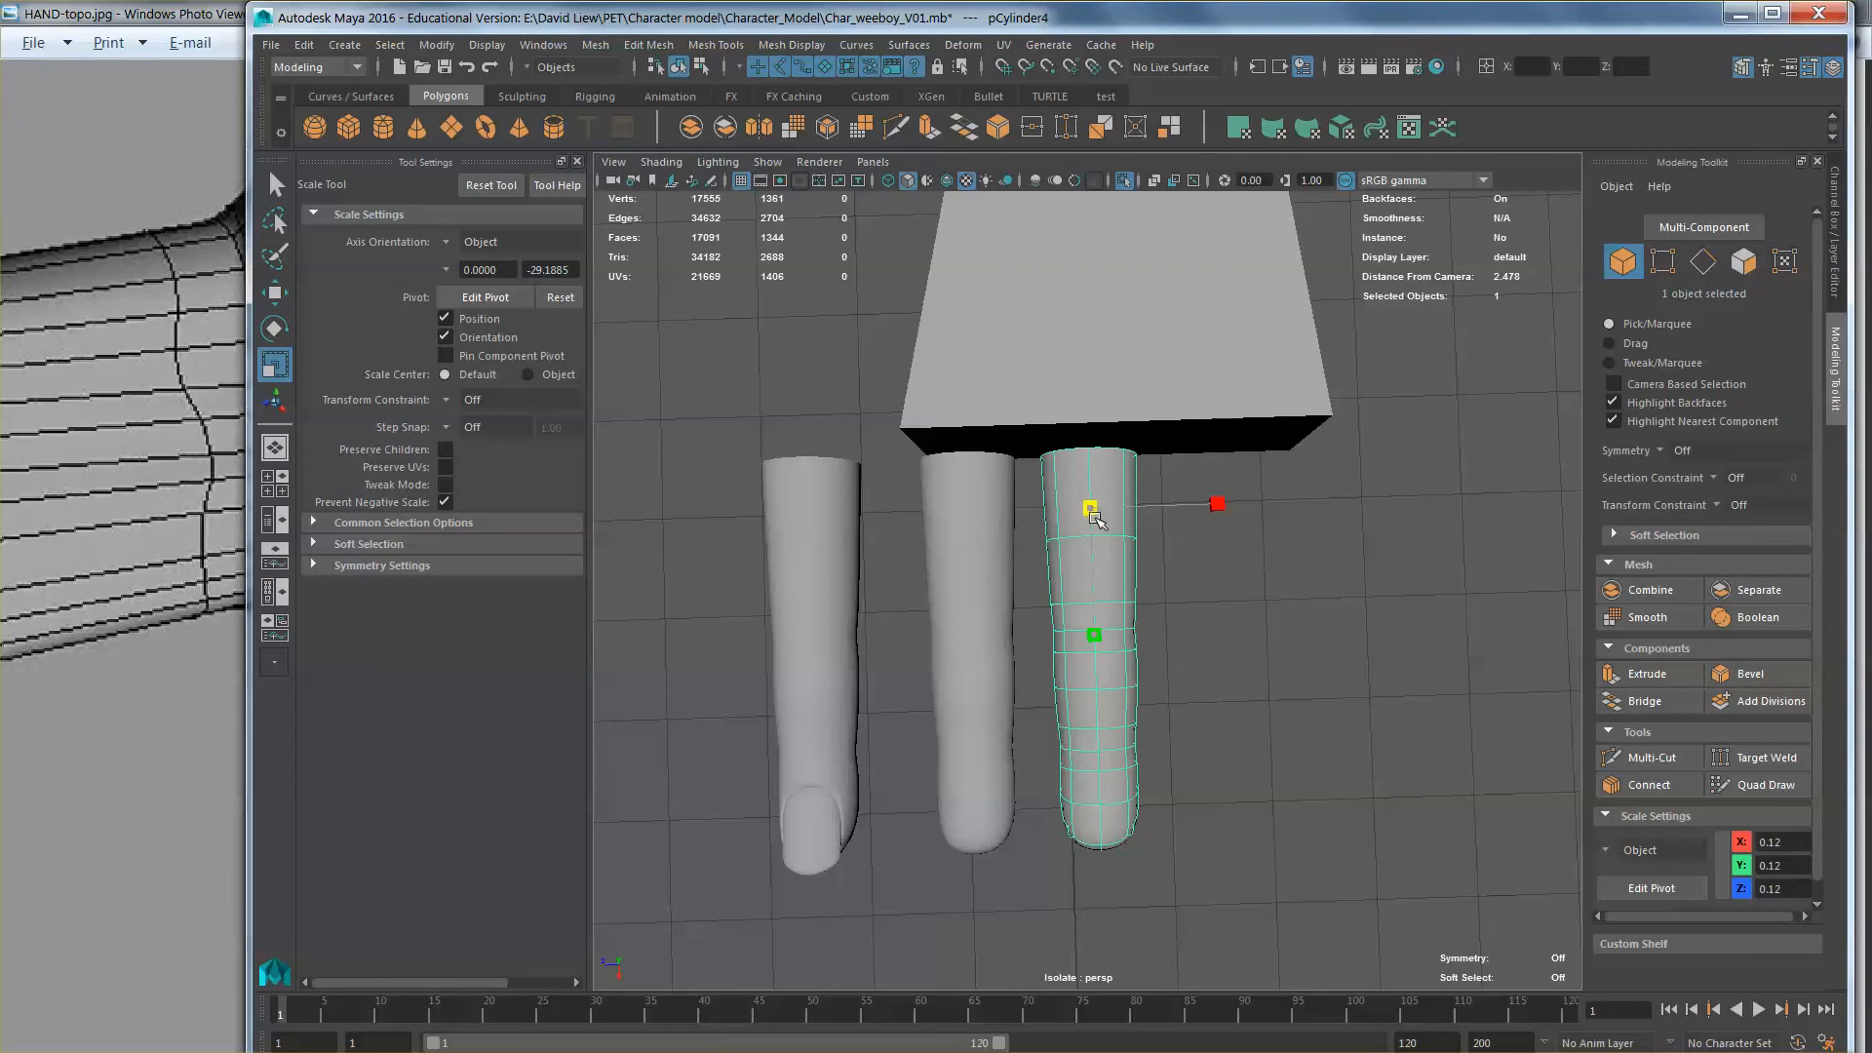
left_click_drag(1097, 520, 1105, 531)
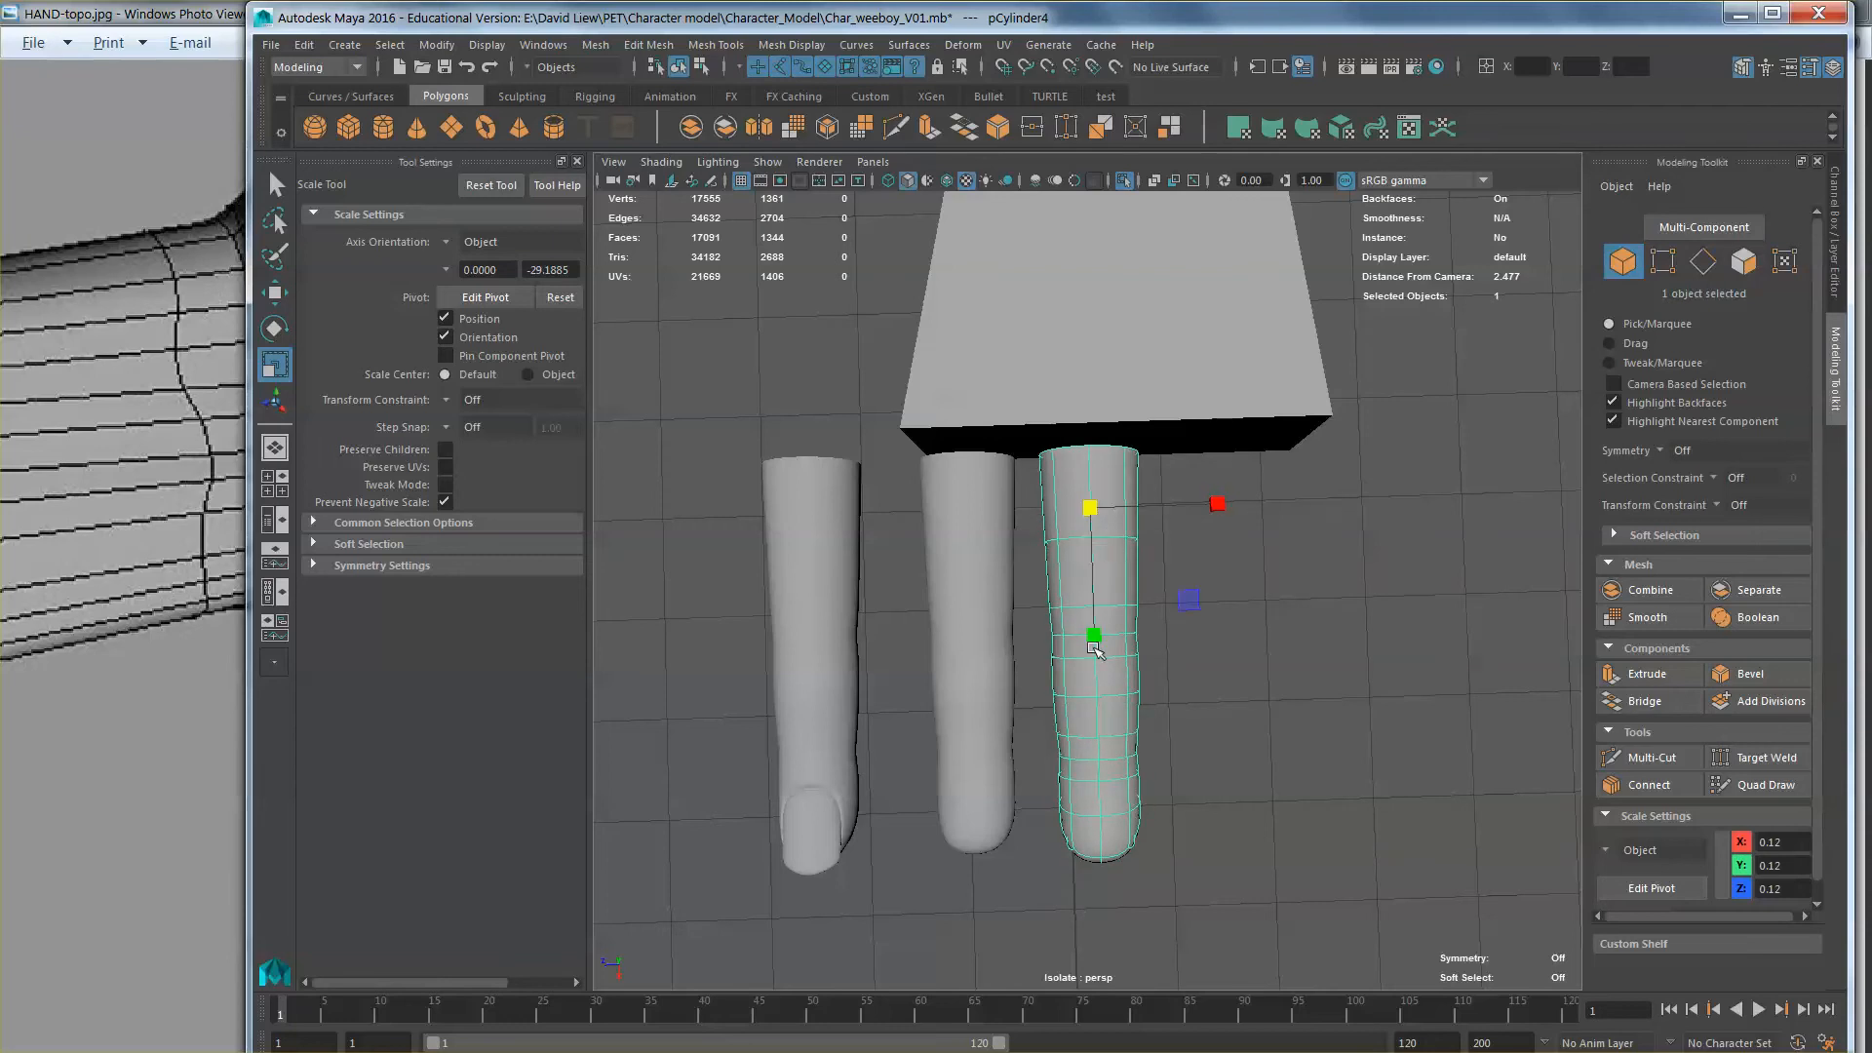
key("w")
left_click_drag(1095, 616, 1319, 574)
middle_click_drag(1165, 720, 1215, 688, "alt")
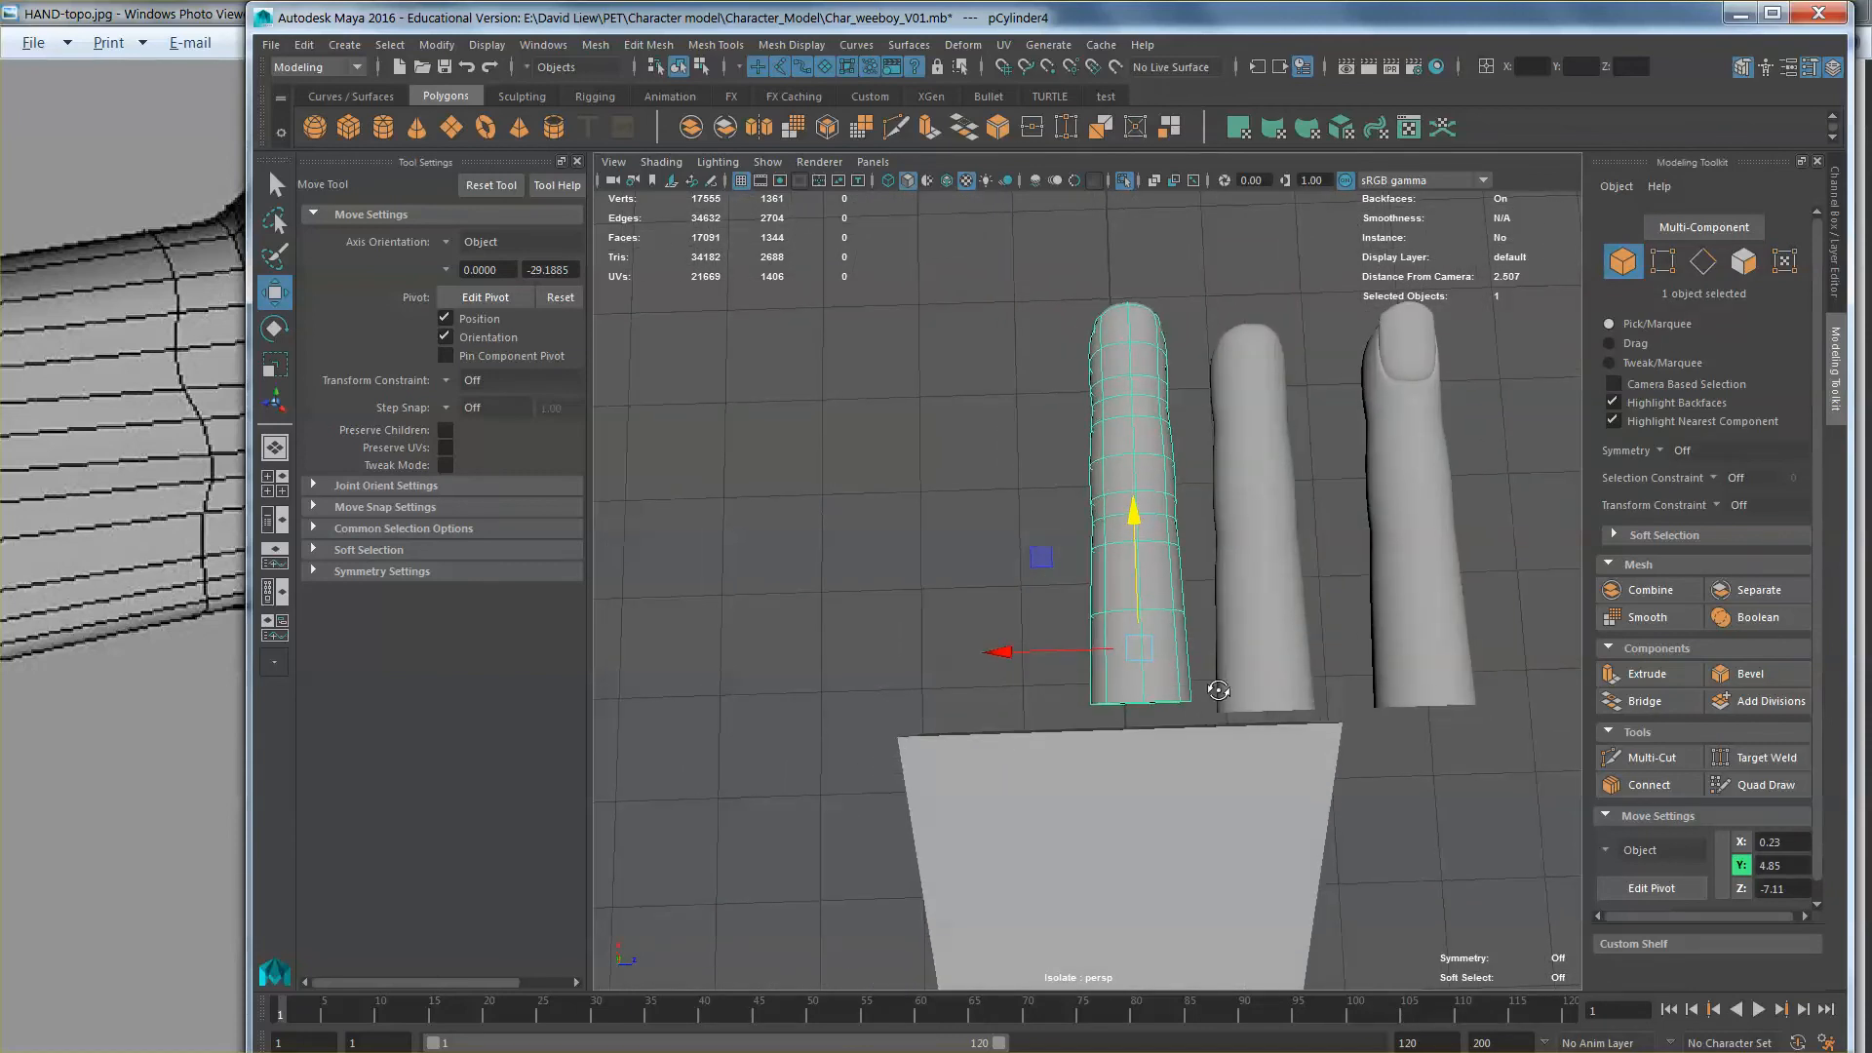
left_click_drag(1216, 688, 1223, 692, "alt")
Step: Duplicate the original nail-less finger and place the copy on the far side of the middle finger at X 0.52
left_click(1156, 757)
scroll(1183, 742, "down", 2)
middle_click_drag(1174, 750, 1153, 711, "alt")
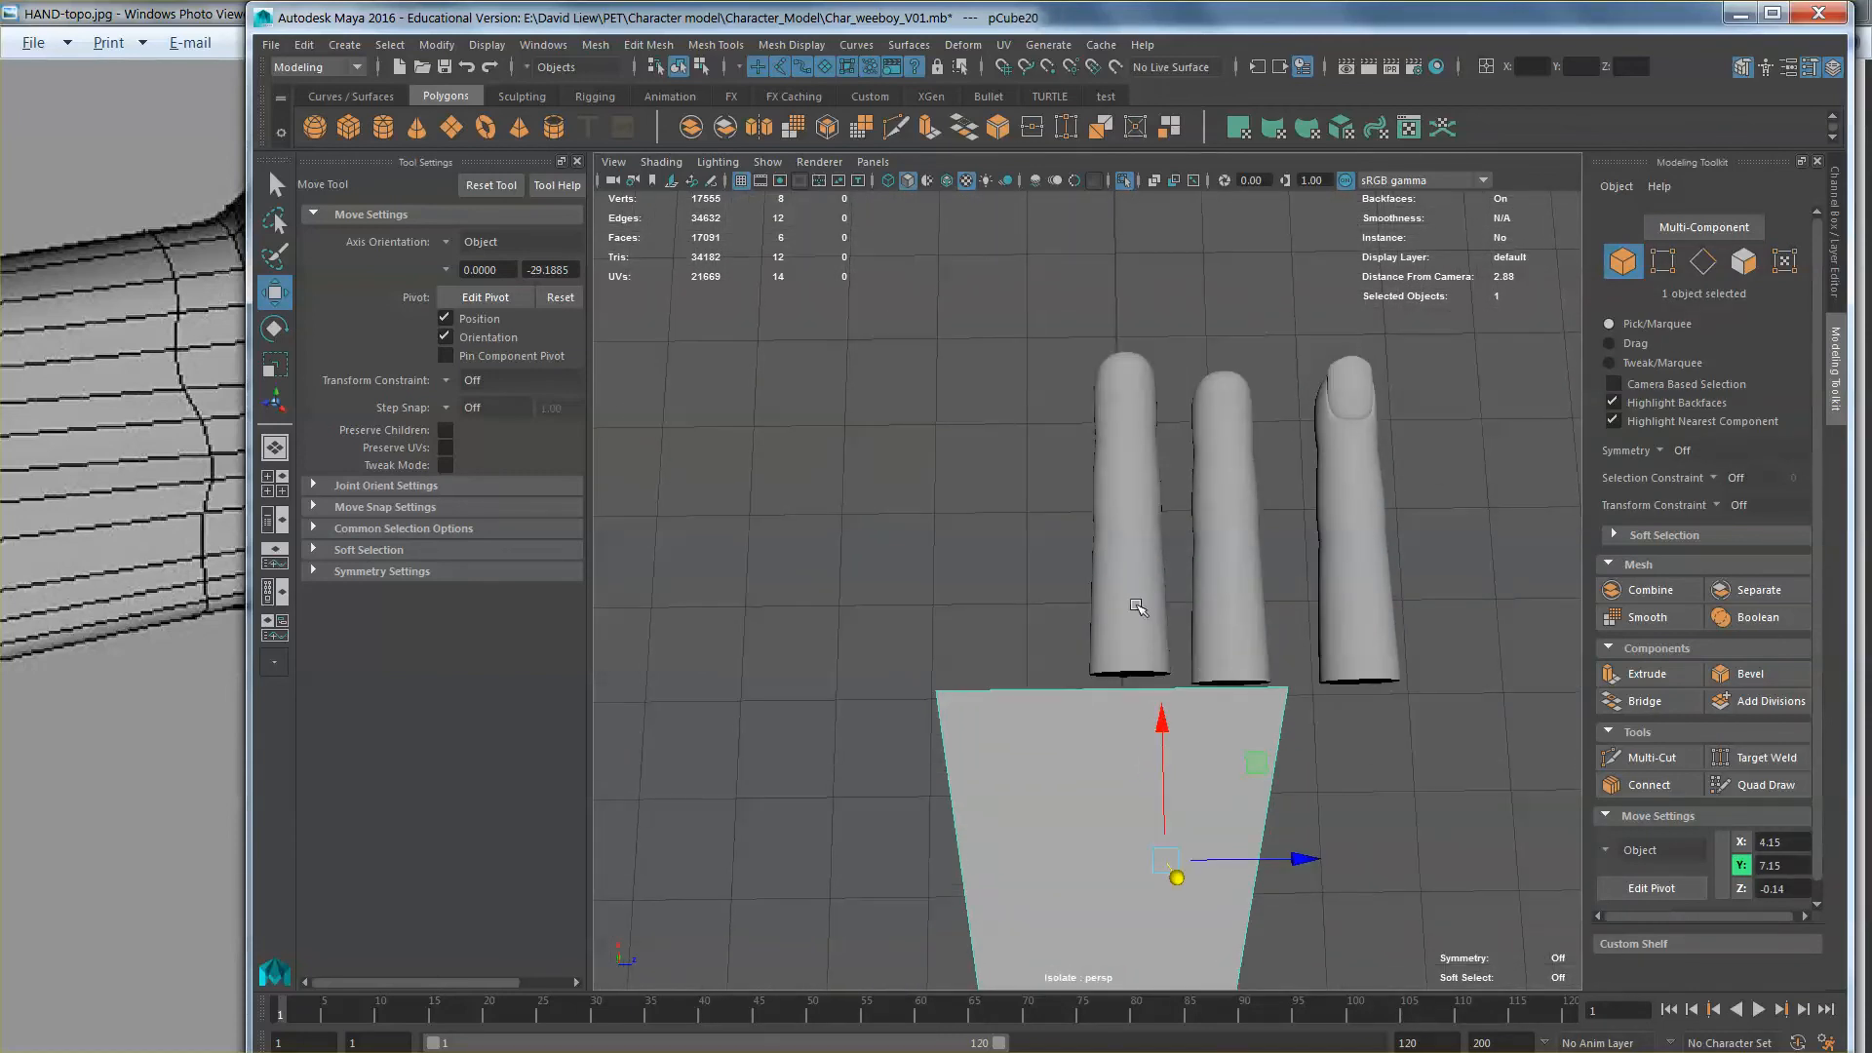
middle_click_drag(1136, 605, 1203, 635, "alt")
left_click(1178, 585)
left_click(1285, 626)
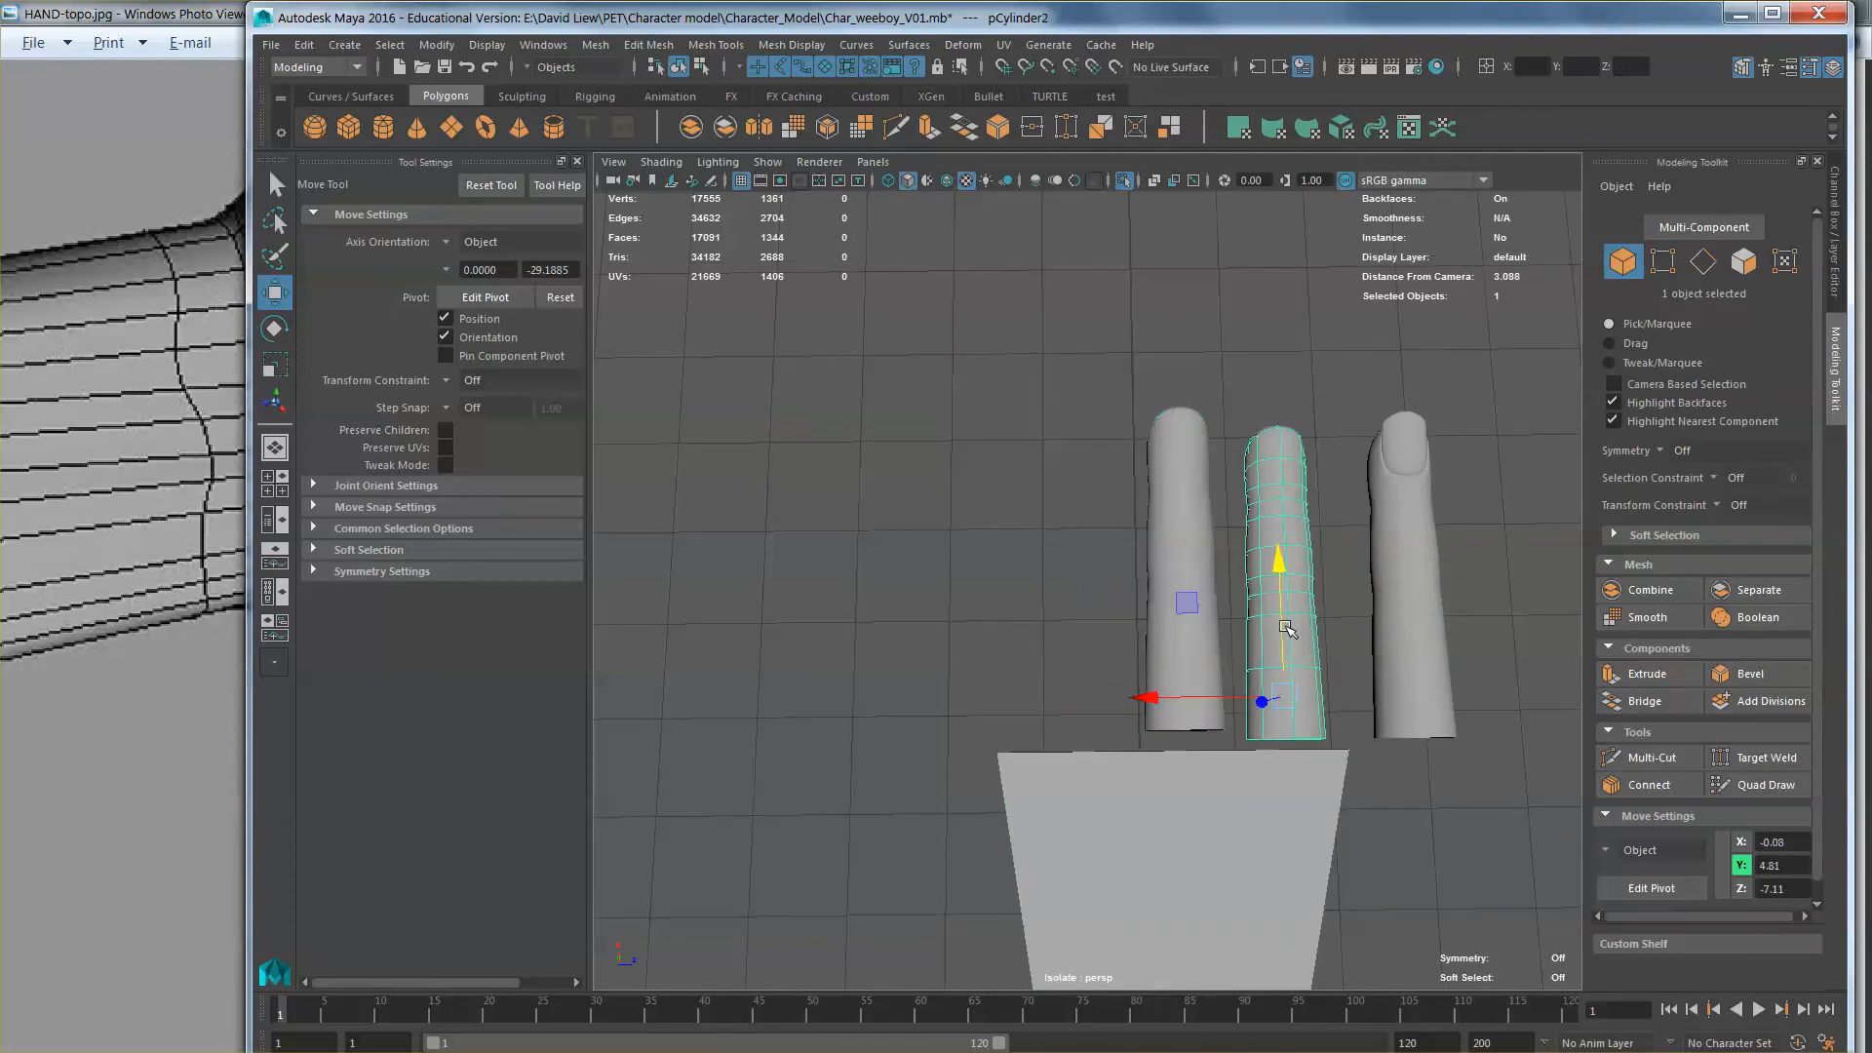
scroll(1285, 627, "up", 2)
scroll(1289, 629, "down", 1)
key("ctrl+d")
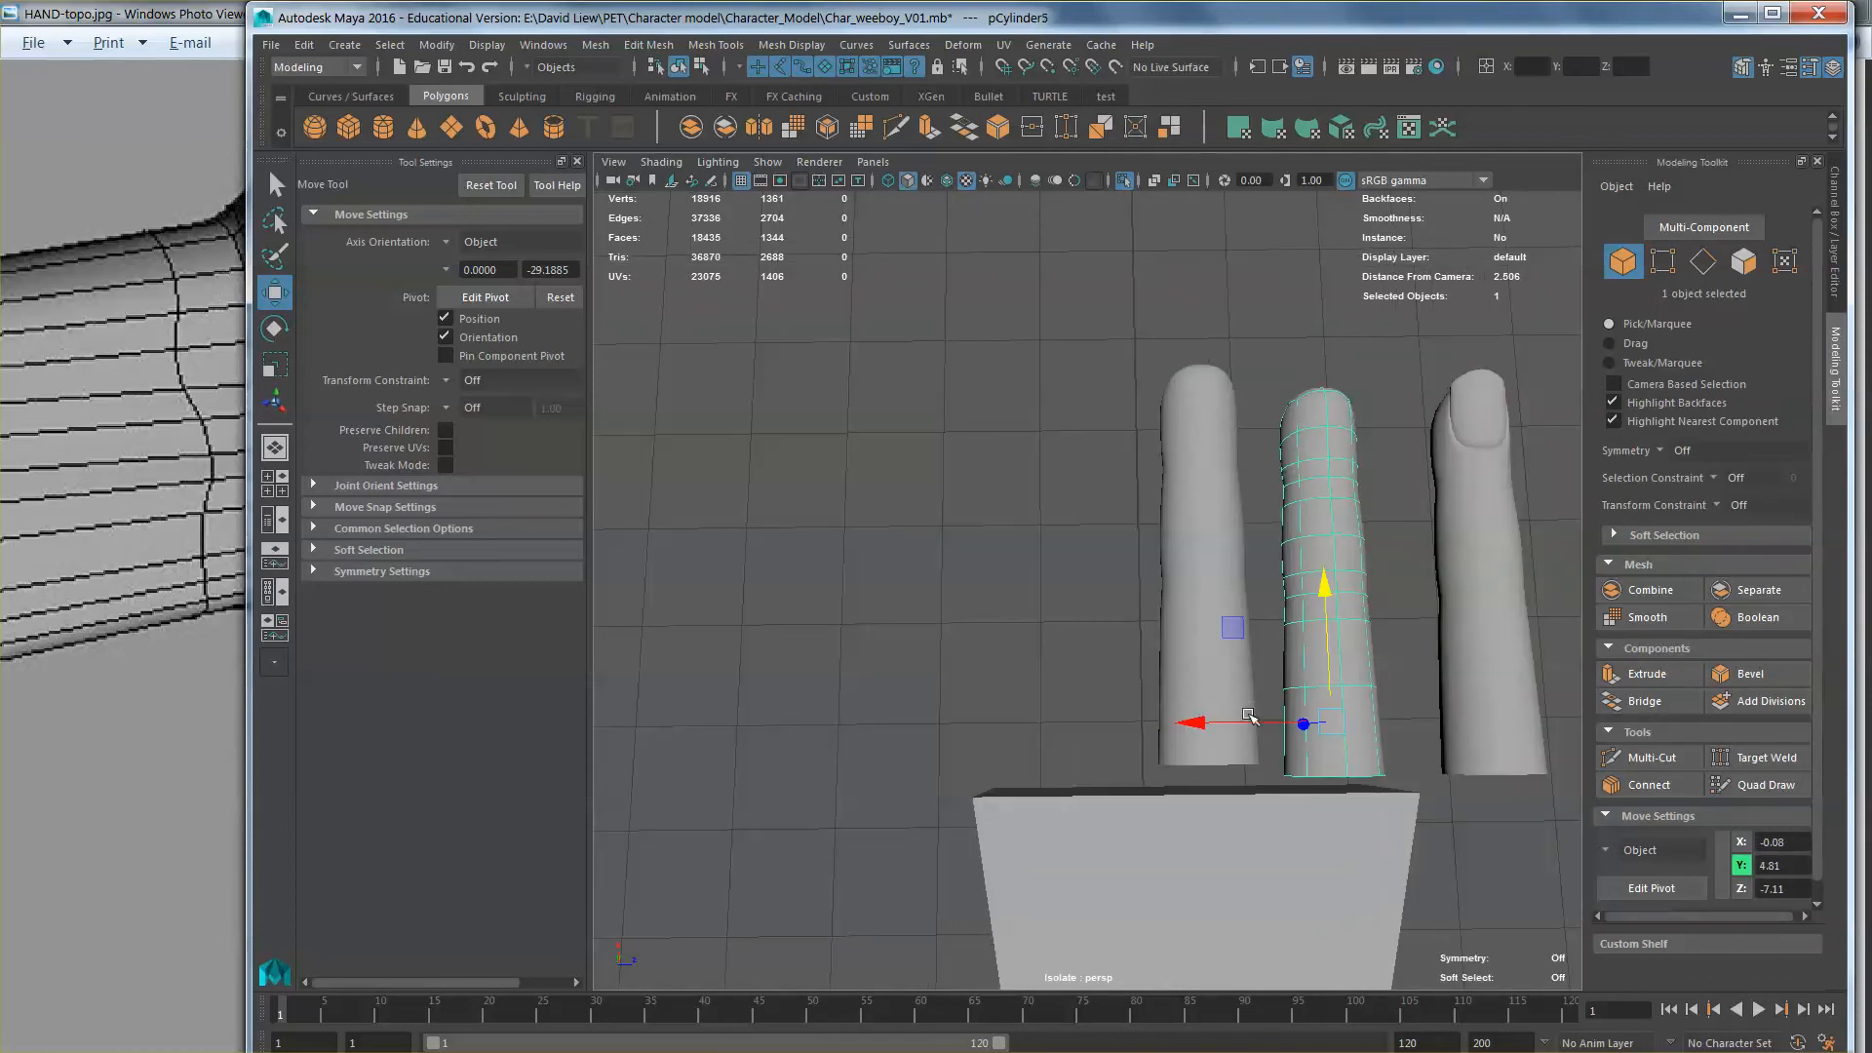
left_click_drag(1249, 717, 1014, 734)
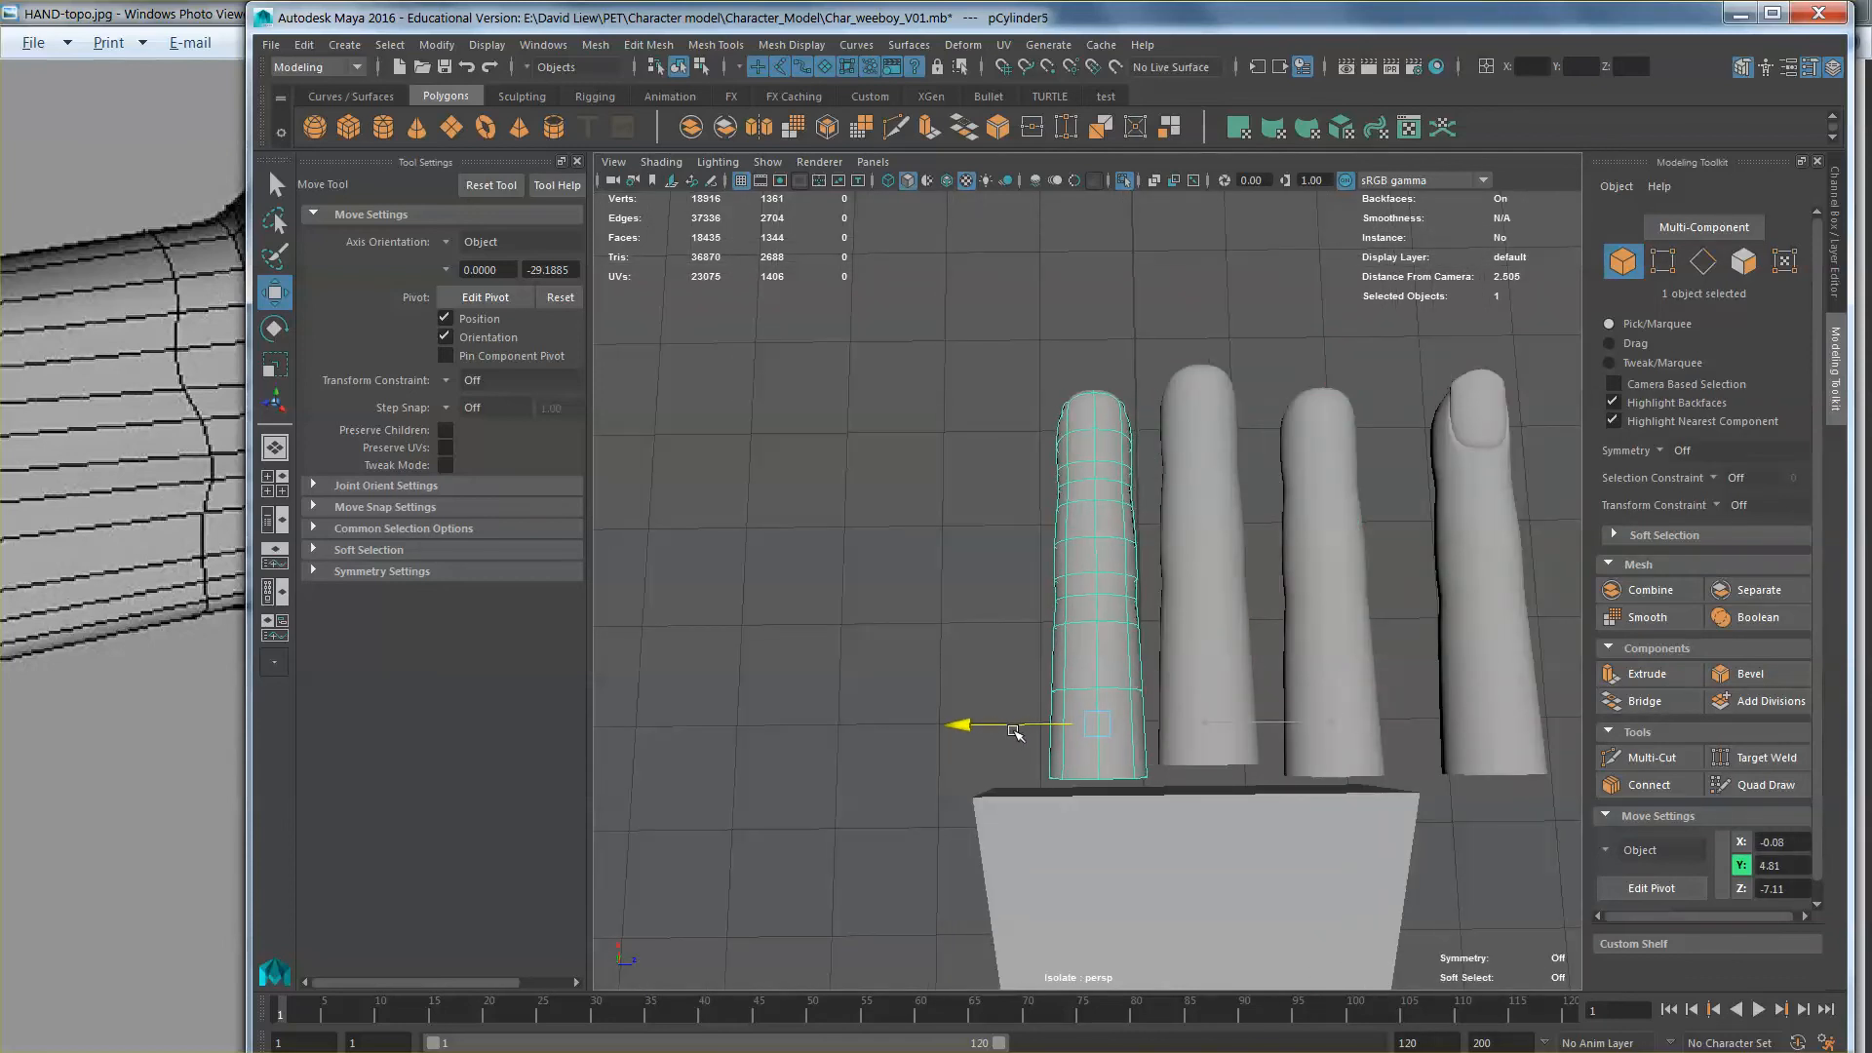
Step: Duplicate the ring finger, scale the copy down as a little finger, and place it at X 0.80, Y 4.77
key("ctrl+d")
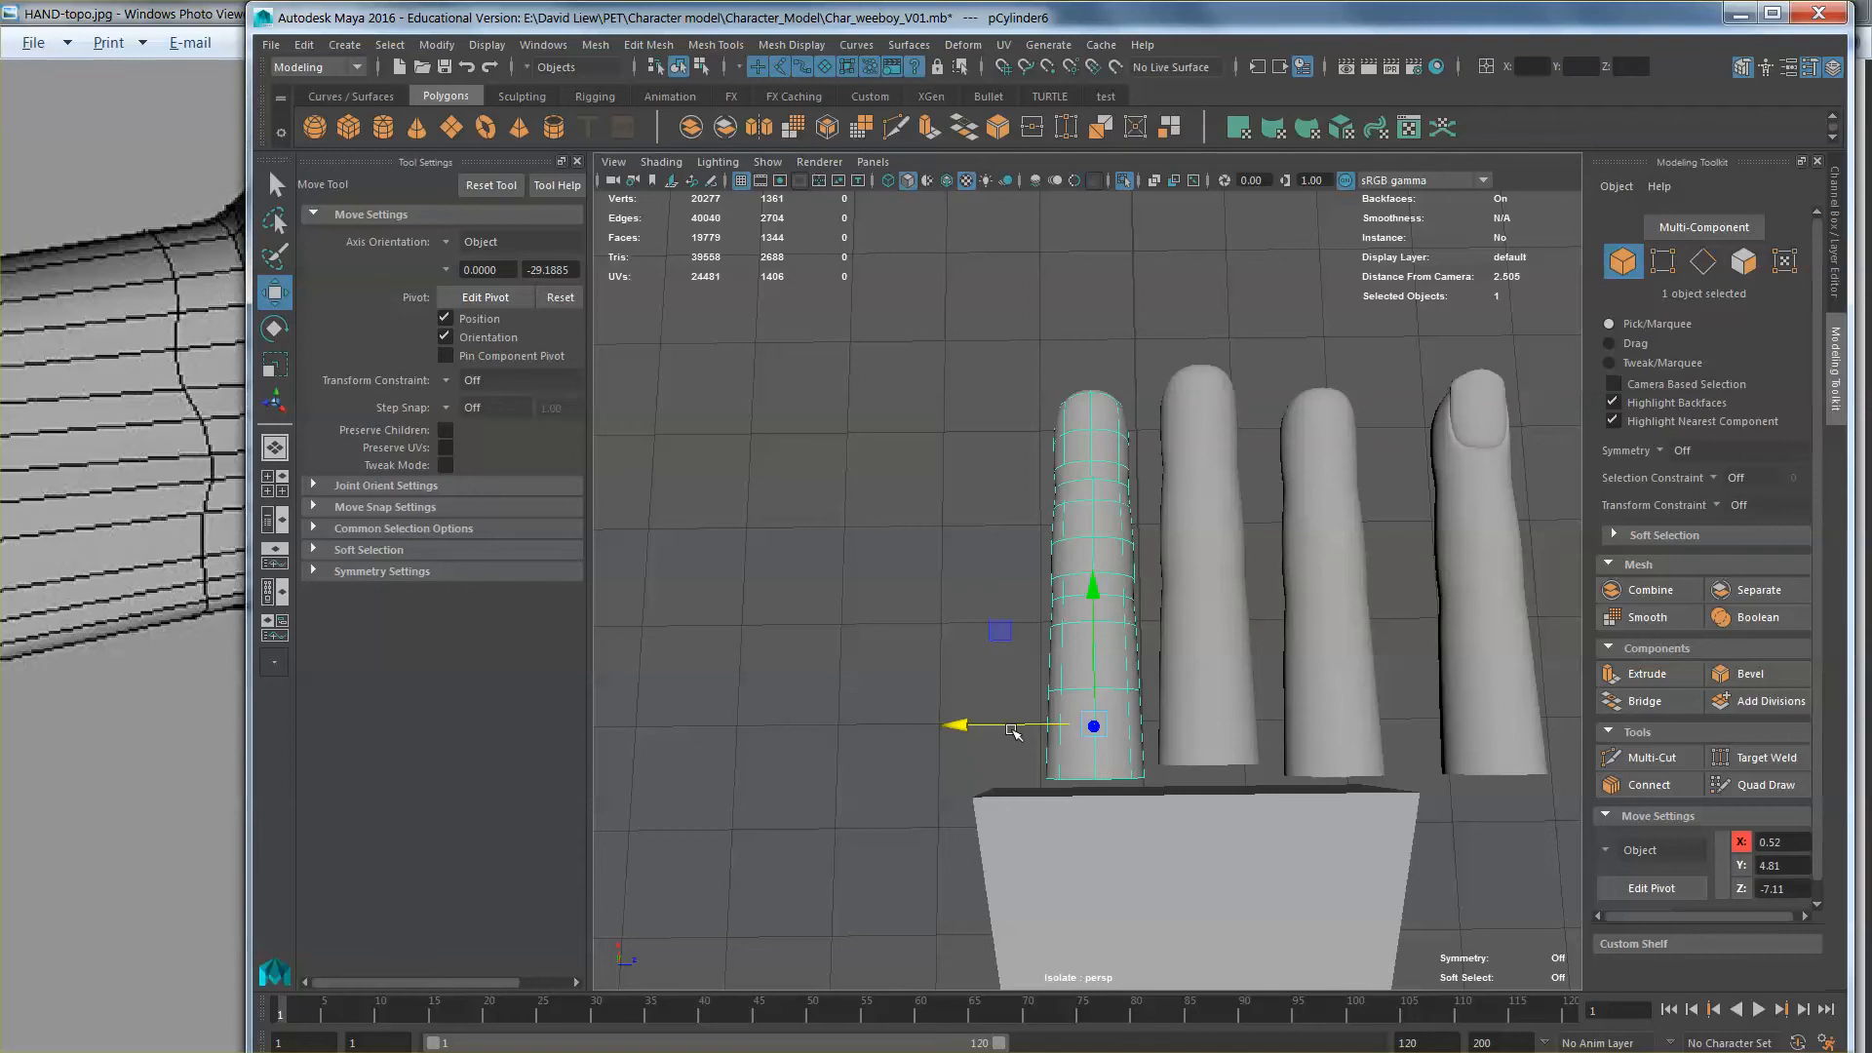
left_click_drag(1014, 727, 972, 727)
key("r")
key("w")
left_click_drag(980, 653, 985, 655)
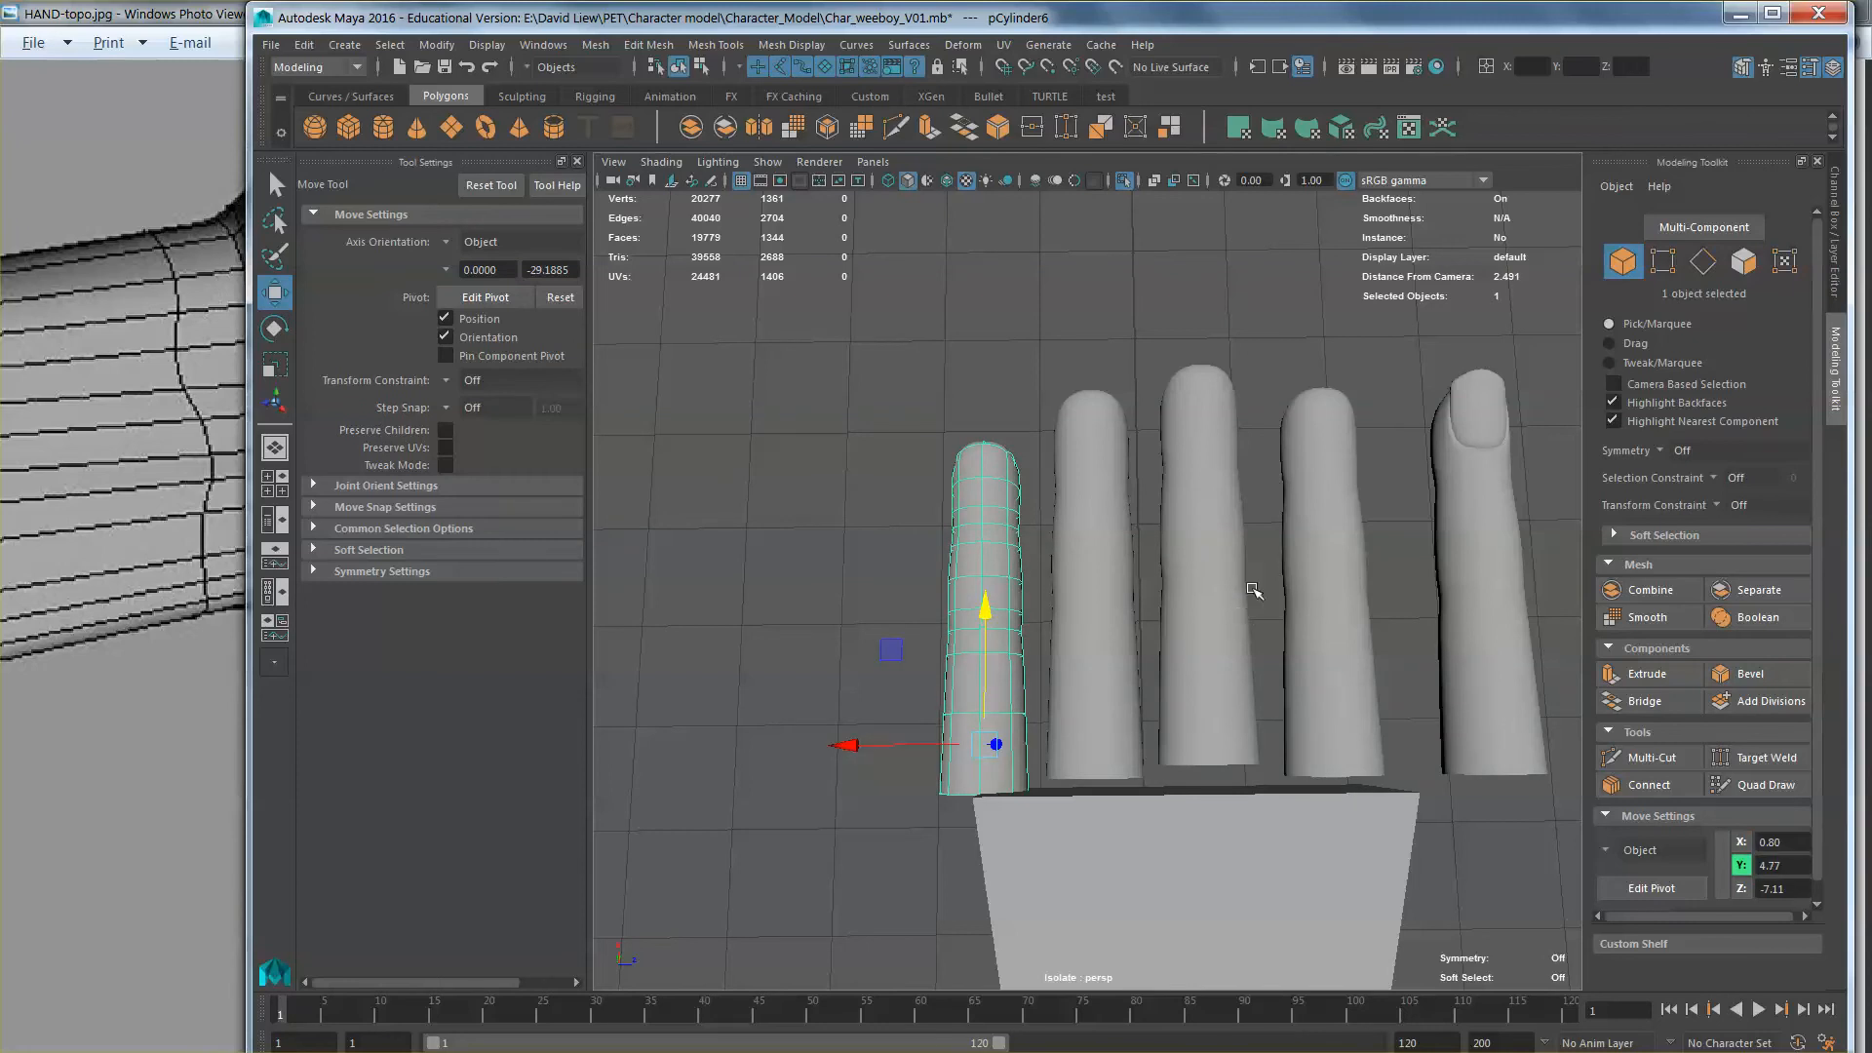
Step: Rotate the little finger so that it fans outward from the ring finger
left_click_drag(1253, 590, 1202, 637, "alt")
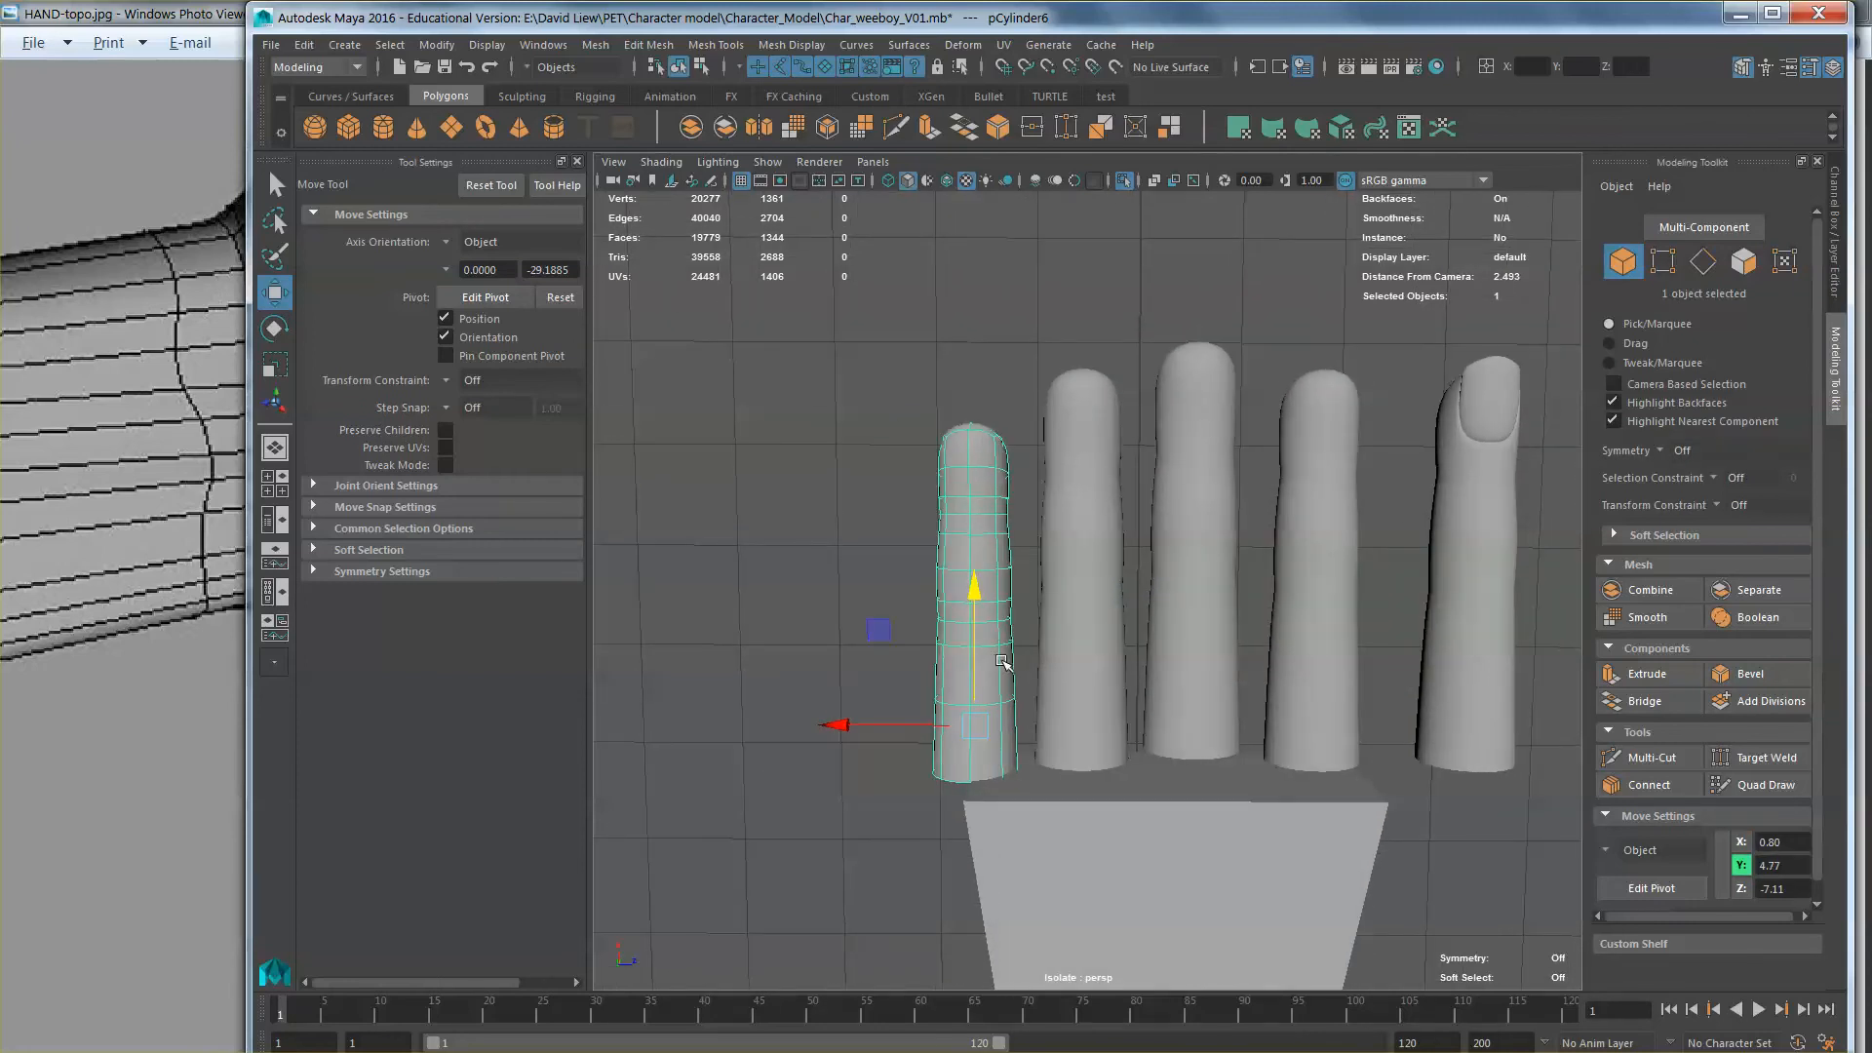
key("e")
left_click_drag(1053, 629, 1064, 612)
Step: Rotate the index finger outward, away from the middle finger, and shift its base sideways to X 0.51
left_click(1289, 598)
middle_click_drag(1291, 599, 1195, 601, "alt")
left_click_drag(1298, 606, 1314, 615)
key("w")
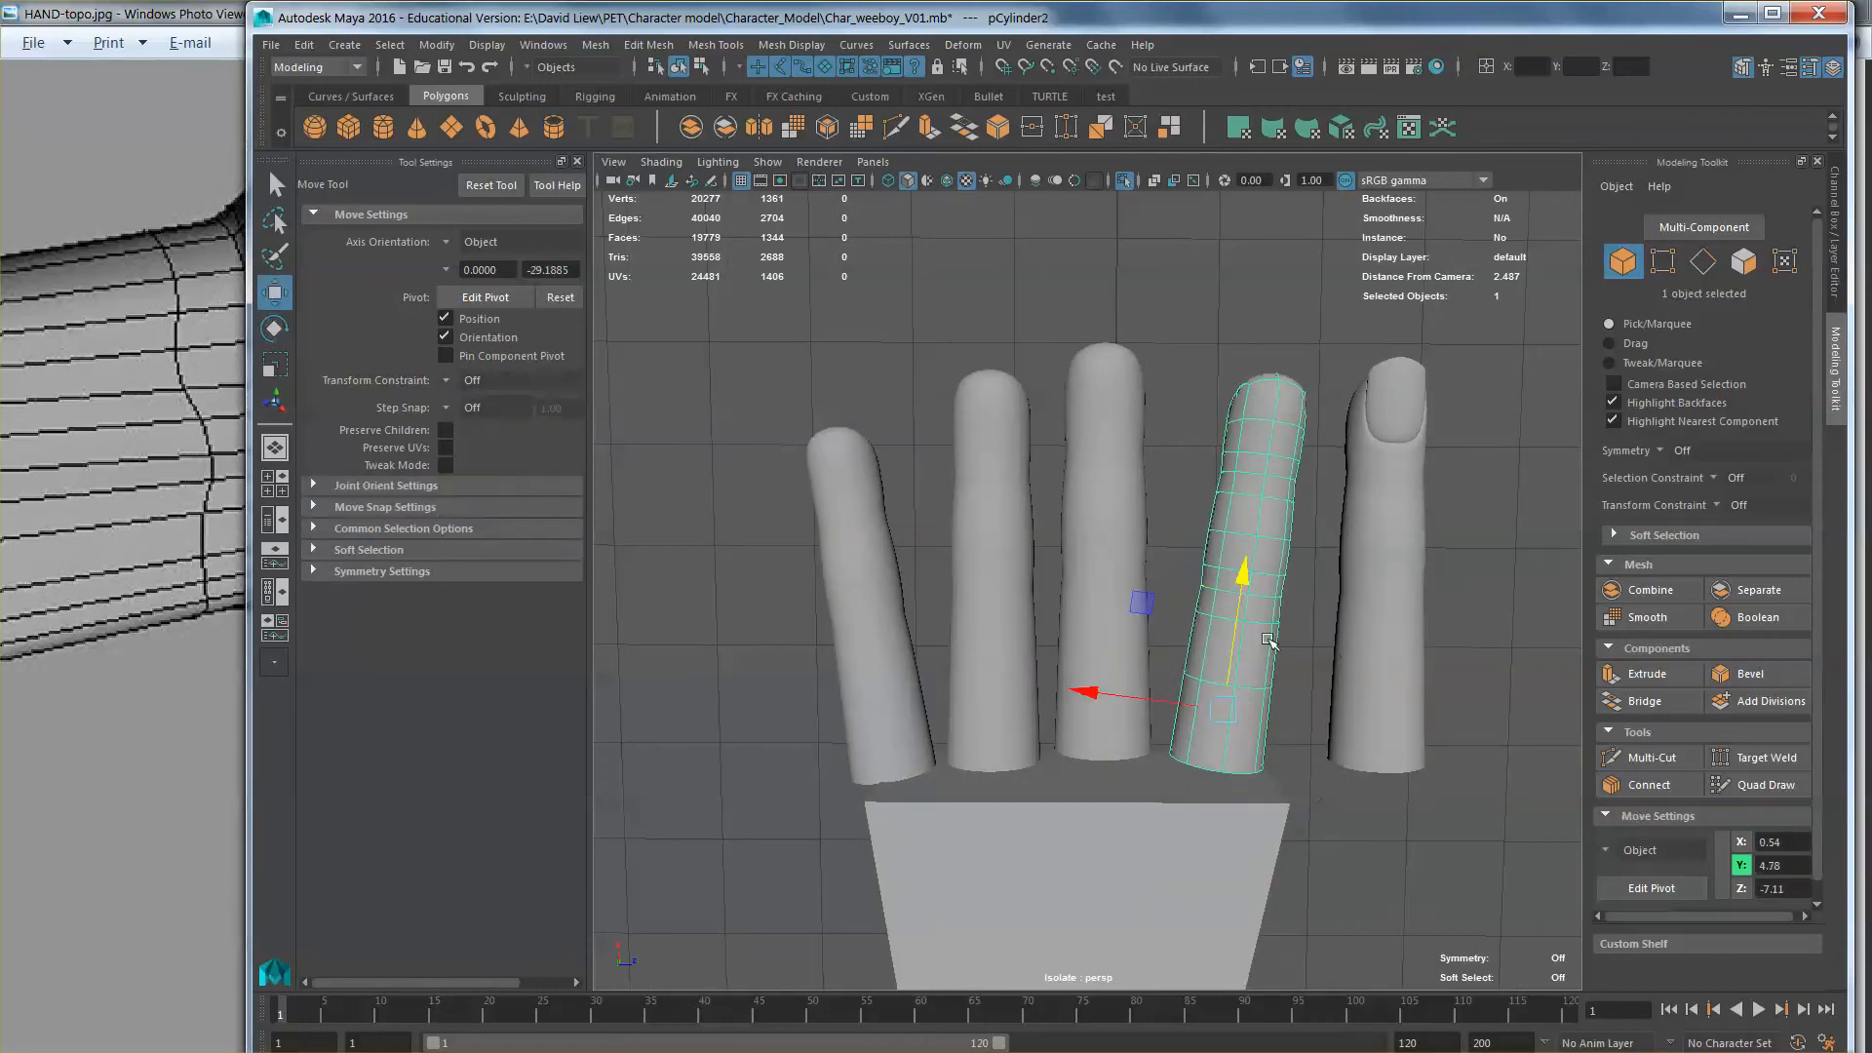
left_click_drag(1196, 690, 1198, 706)
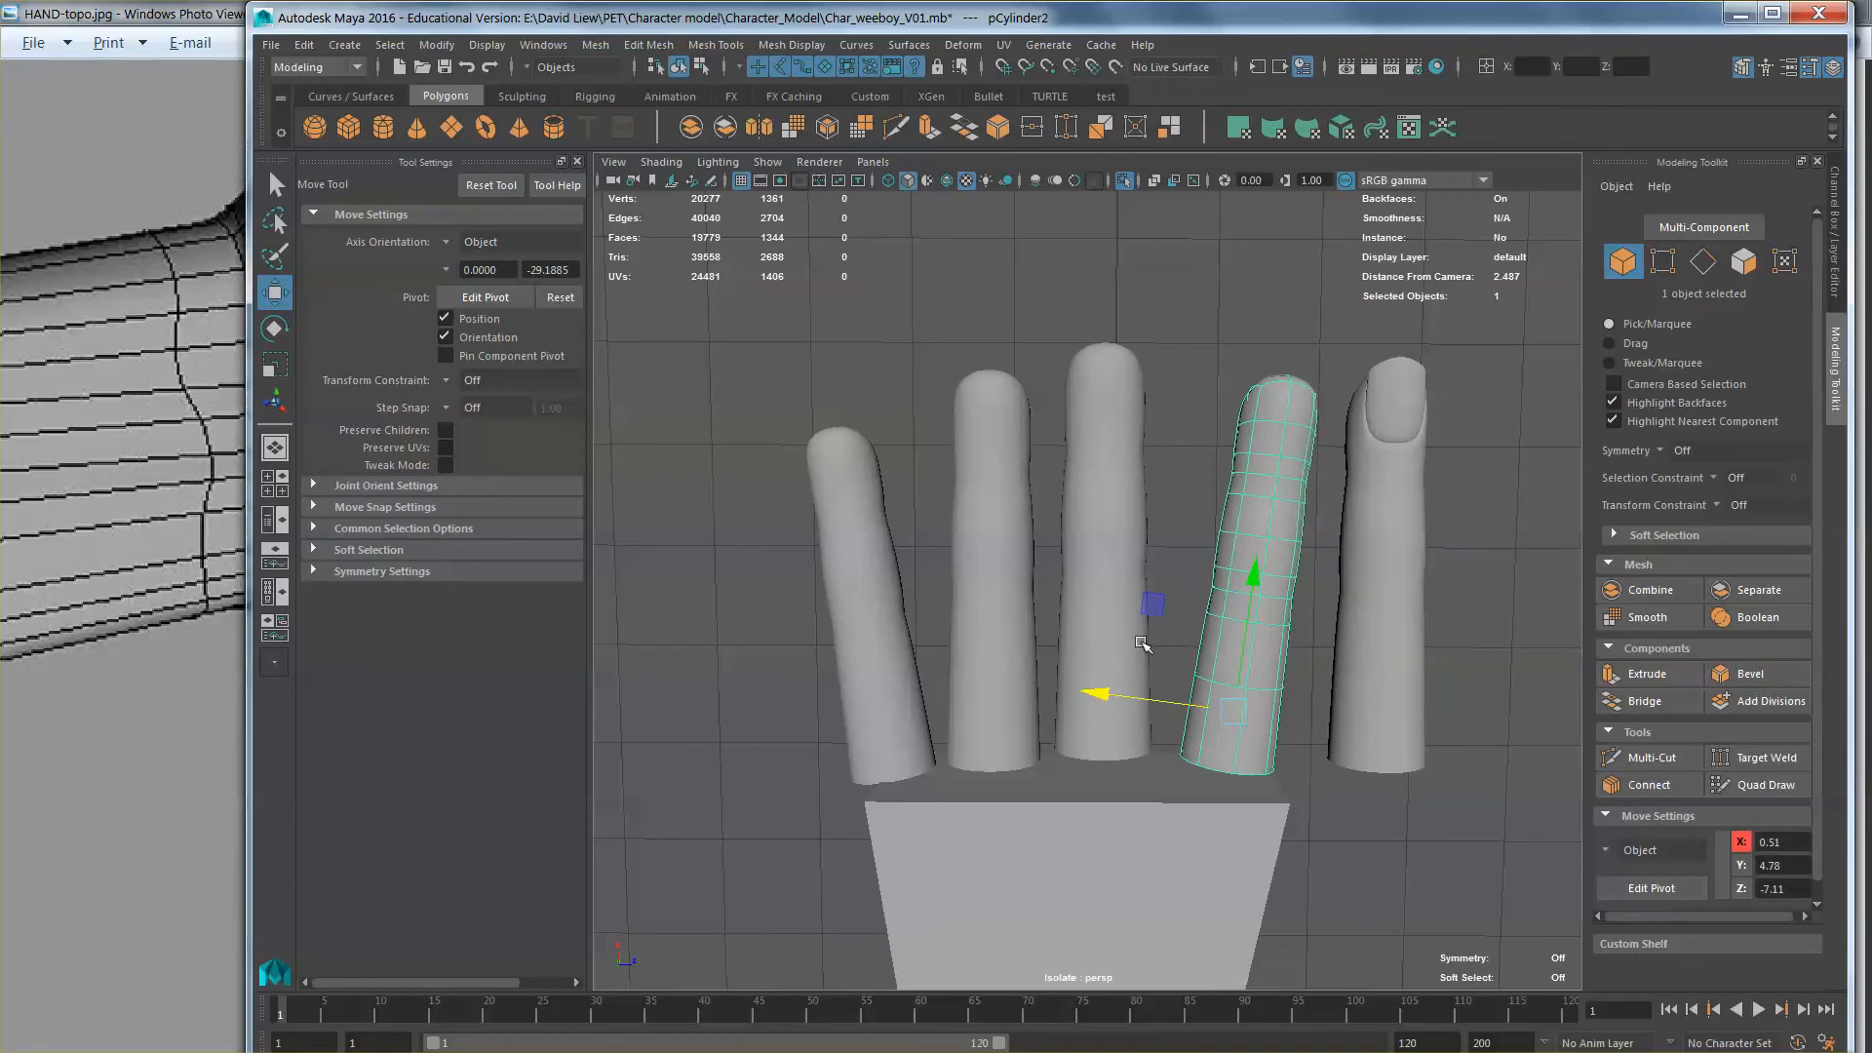
Step: Tilt the ring finger slightly toward the little finger, and tilt and reposition the middle finger toward the index finger
left_click(1141, 643)
left_click(992, 682)
key("e")
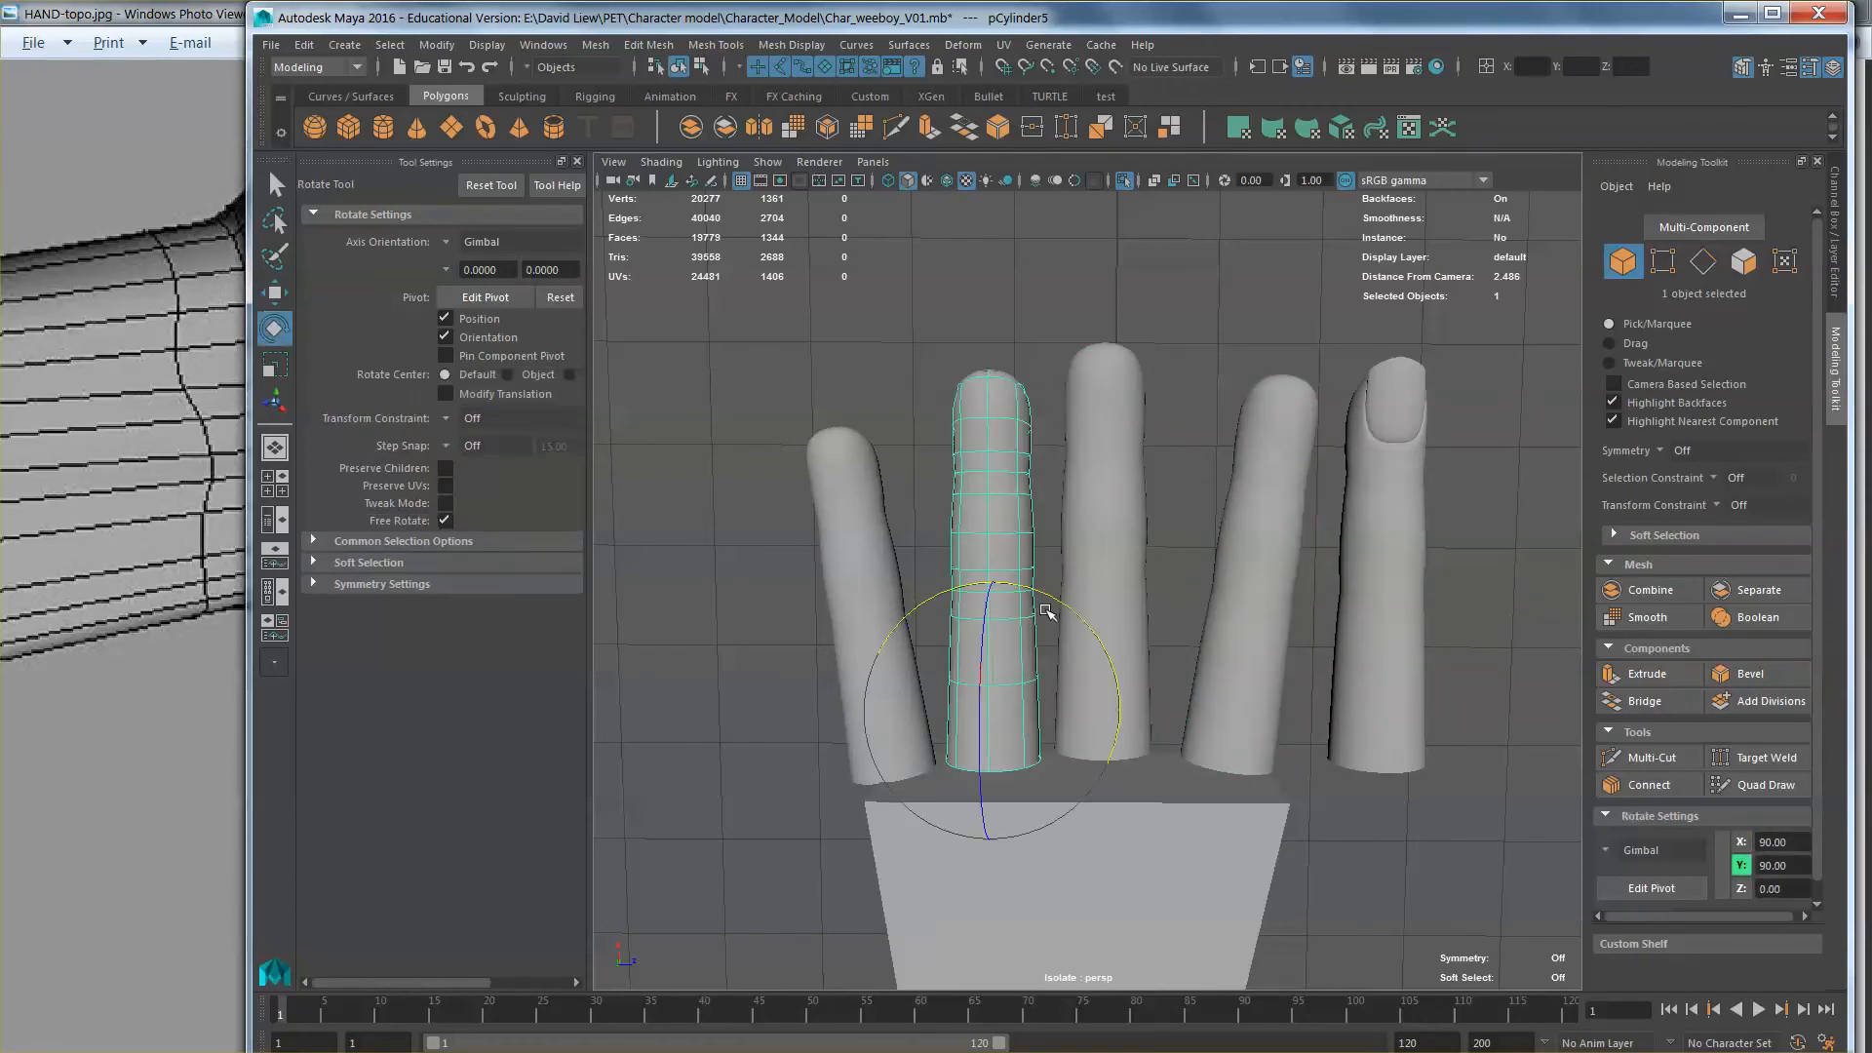
left_click(1122, 586)
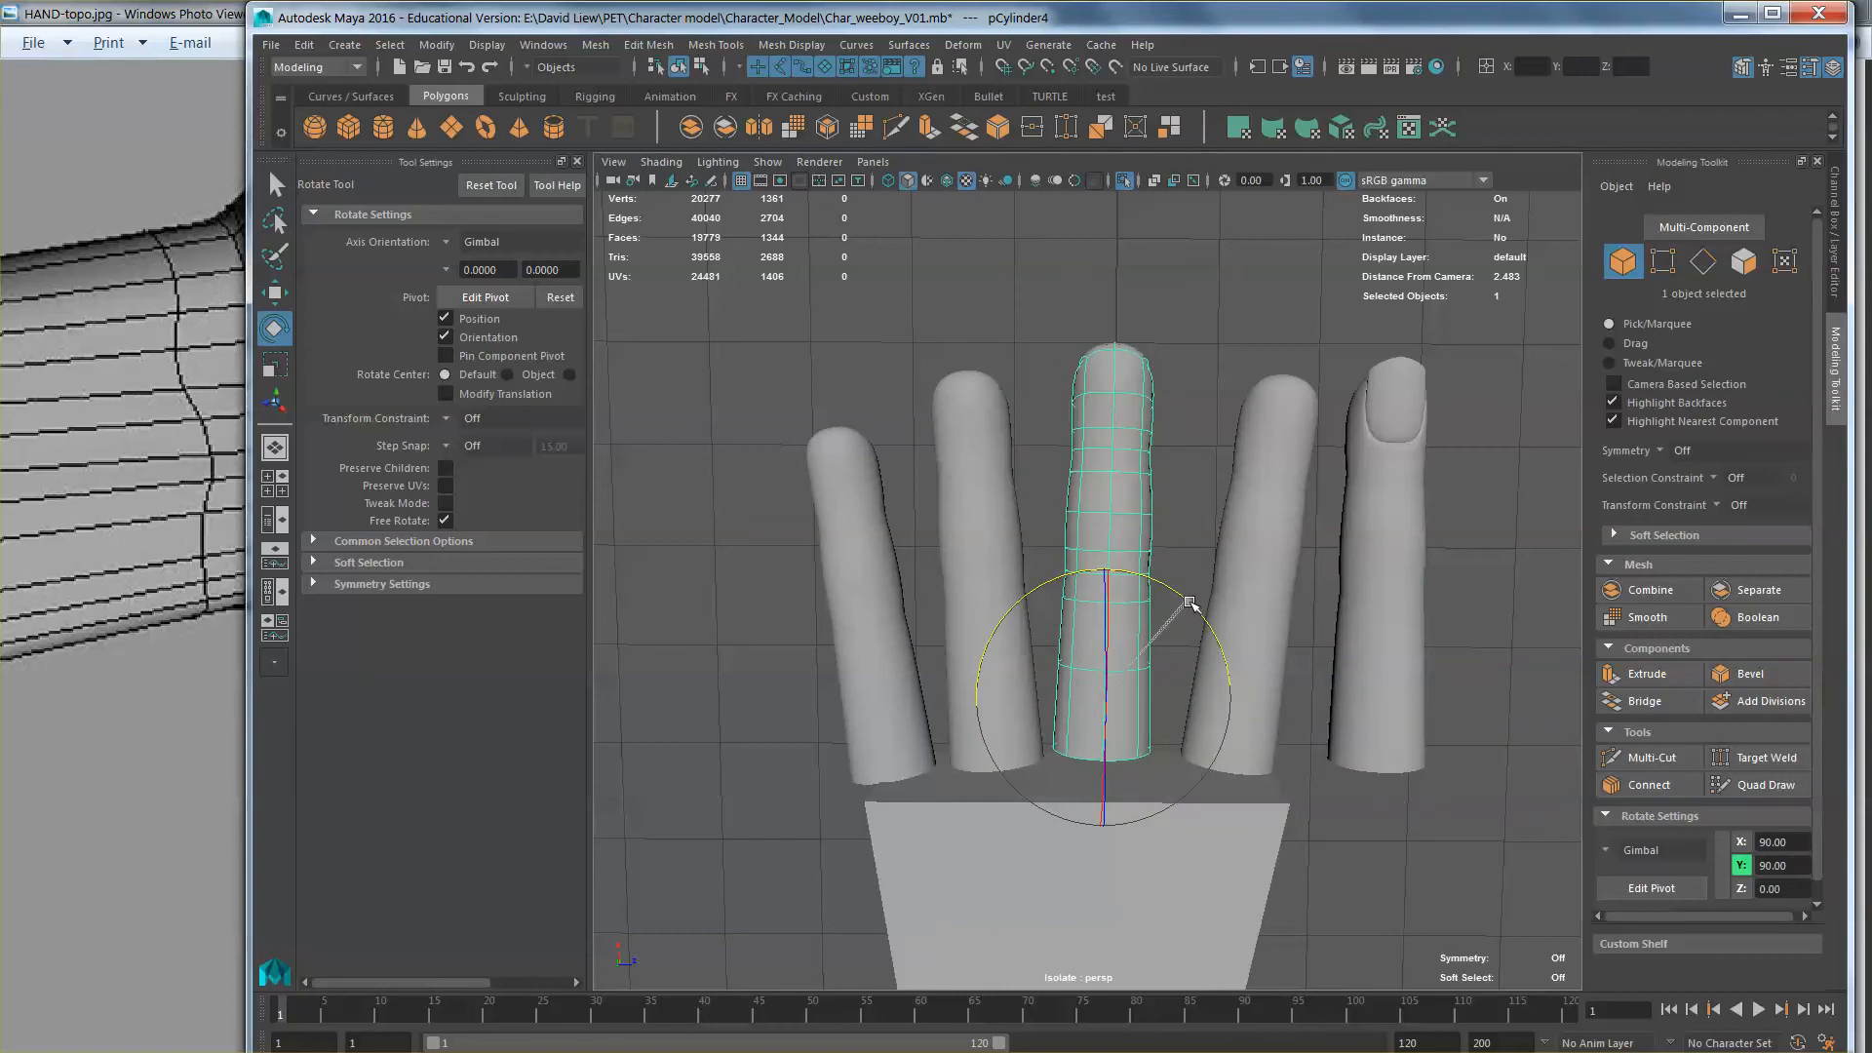
key("w")
left_click_drag(1025, 692, 1121, 749)
Step: Move the palm block up against the finger bases and check the fit from above
left_click(906, 690)
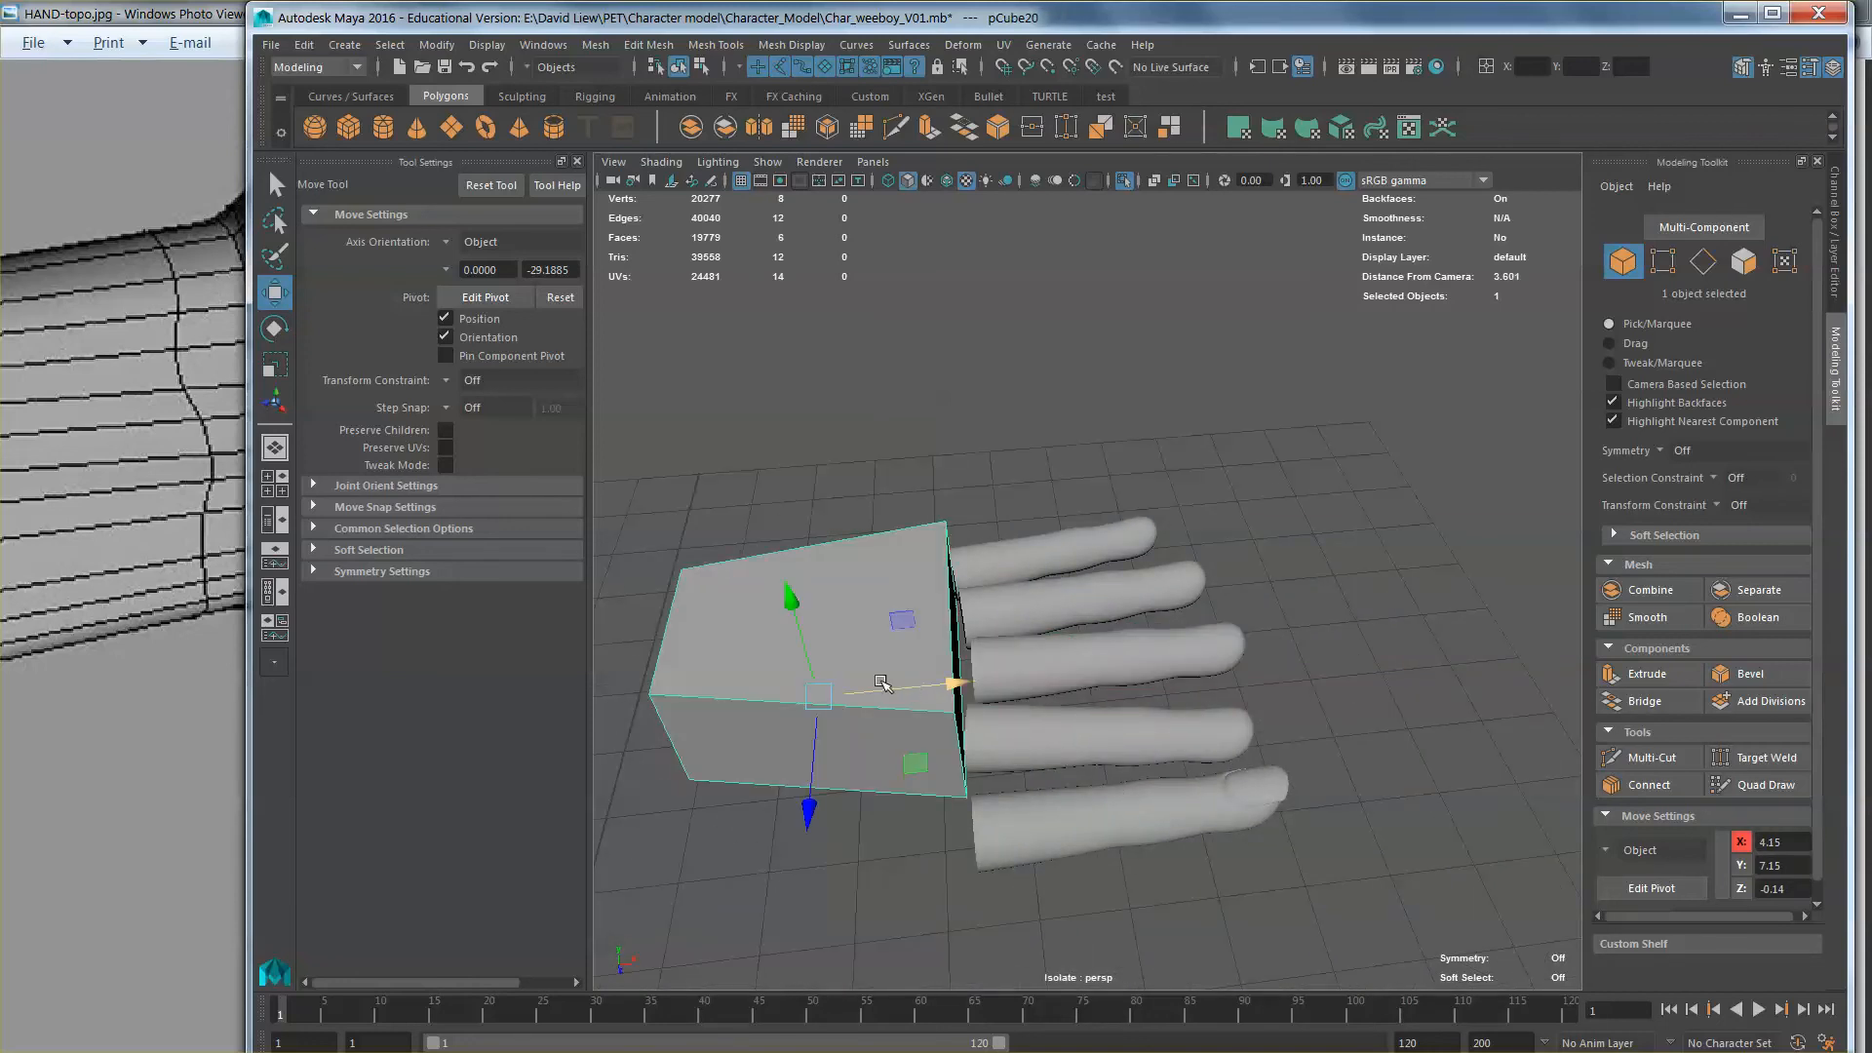
left_click_drag(906, 690, 1139, 647, "alt")
left_click(1134, 516)
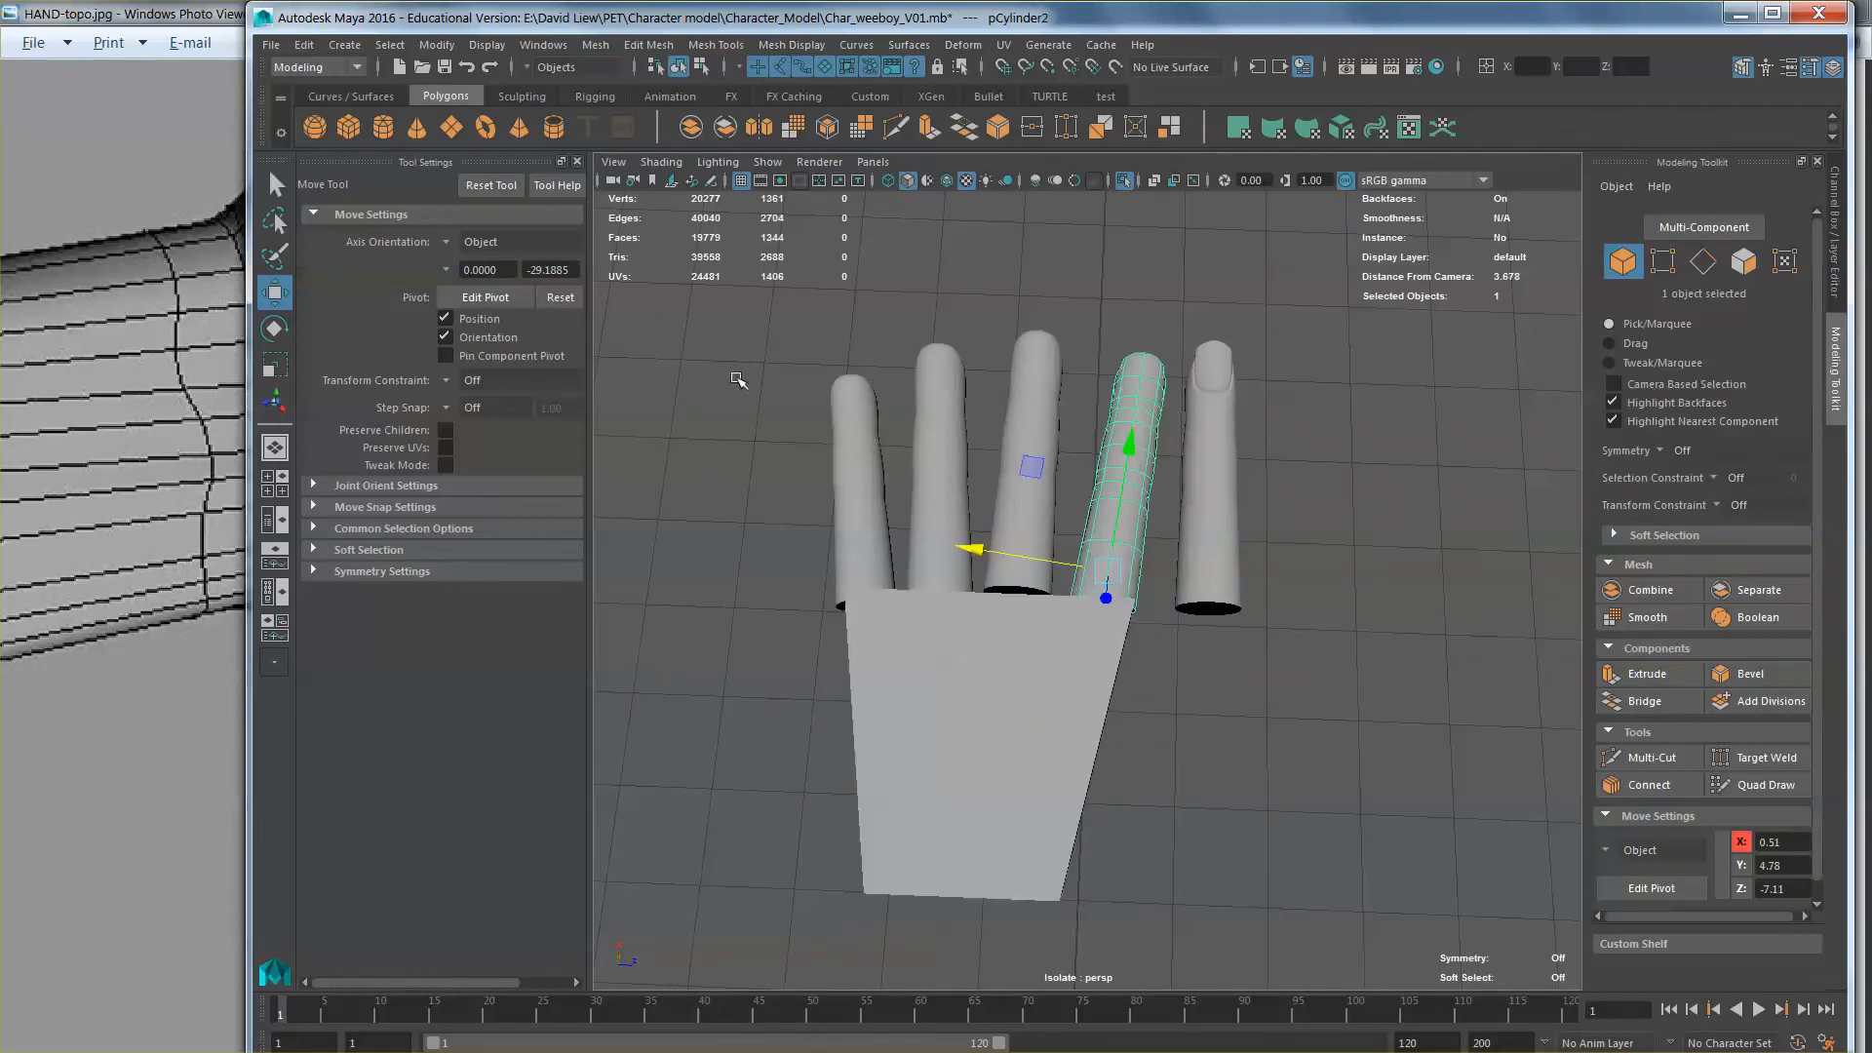
Step: Create a polygon cylinder at the origin and set its Subdivisions Axis to 8
left_click(383, 128)
scroll(1120, 707, "down", 8)
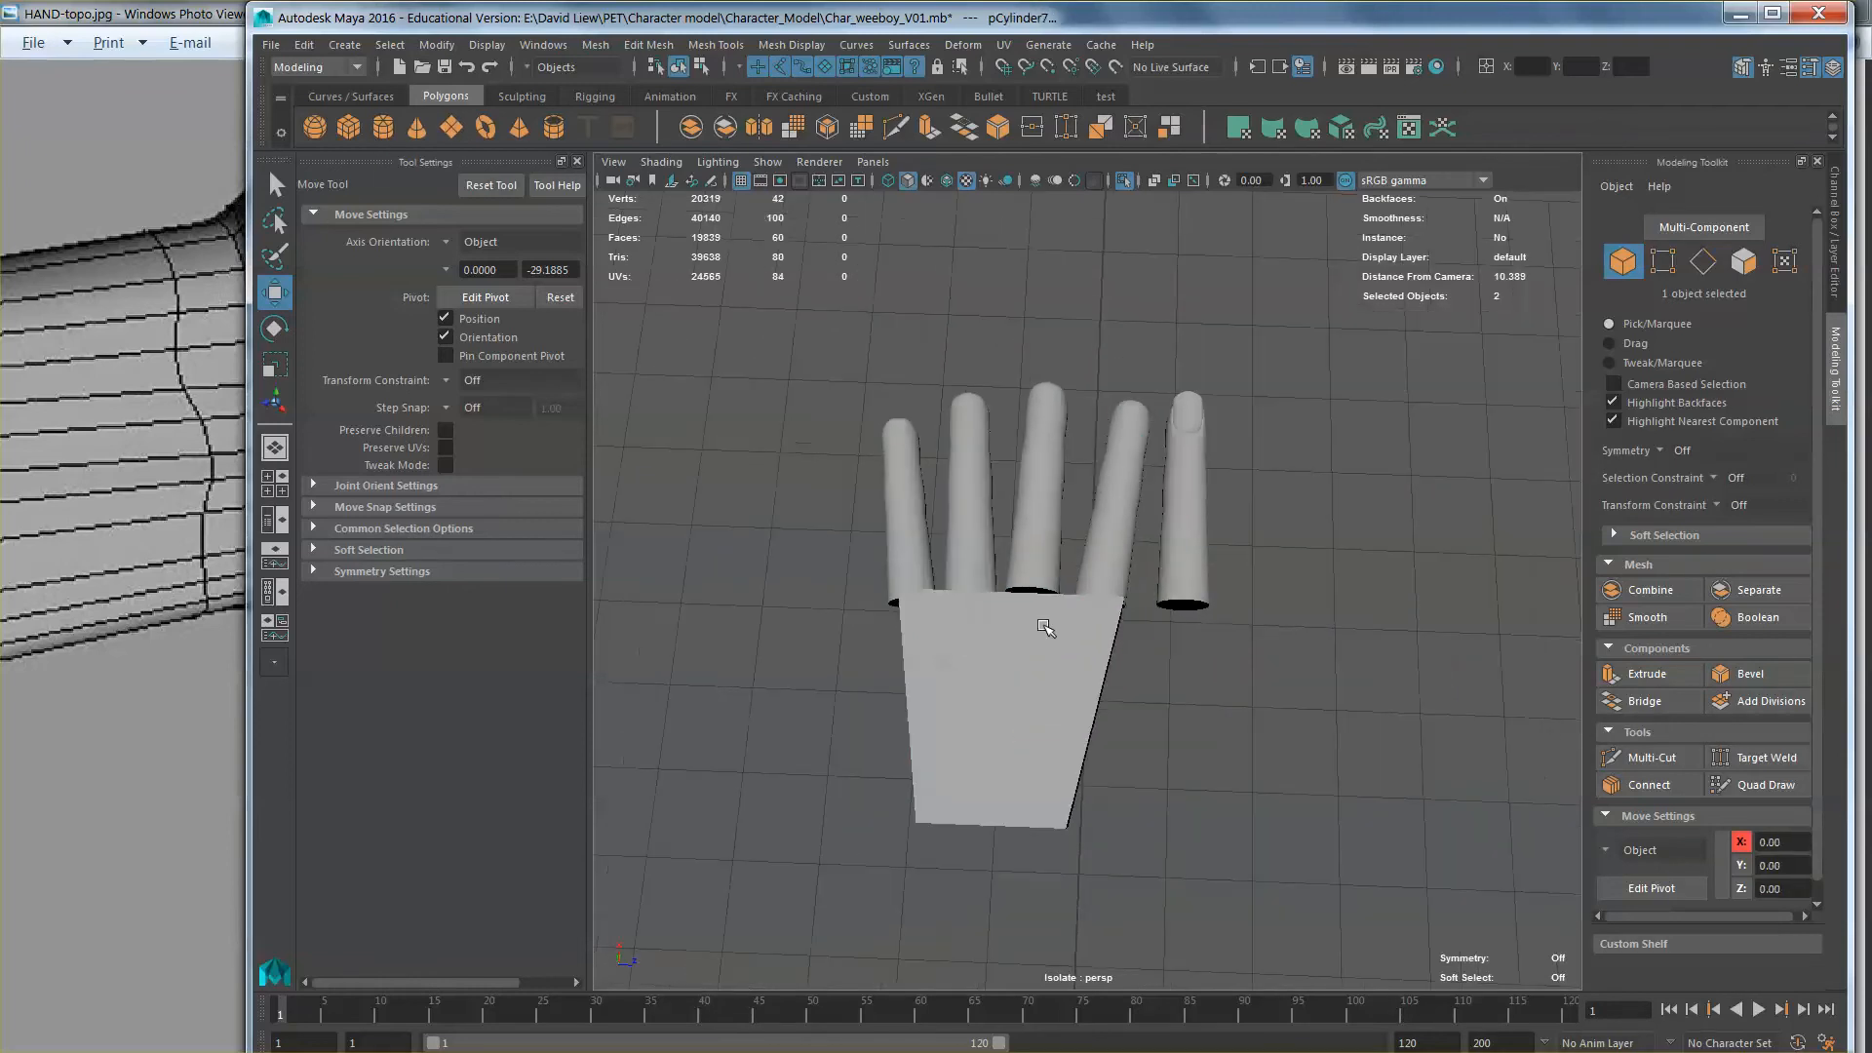
left_click_drag(1119, 708, 979, 696, "alt")
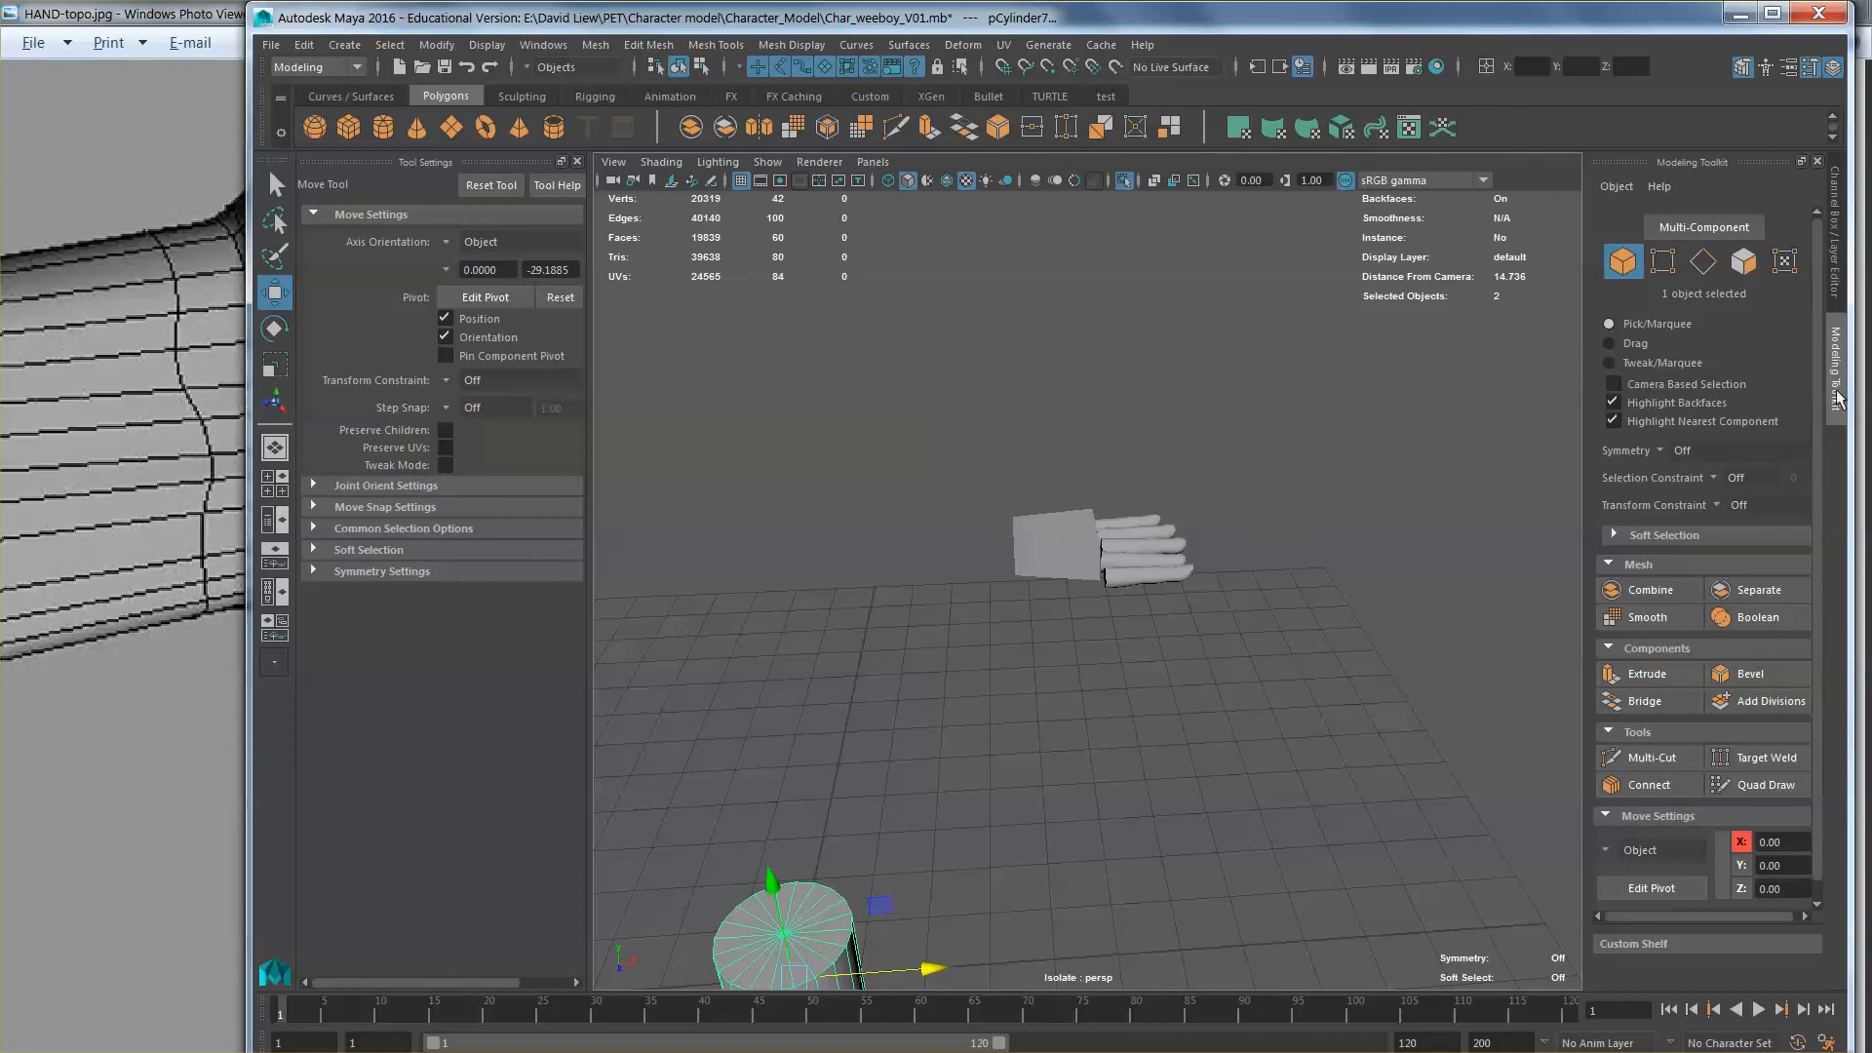
left_click(1840, 292)
left_click(1787, 488)
left_click(1789, 487)
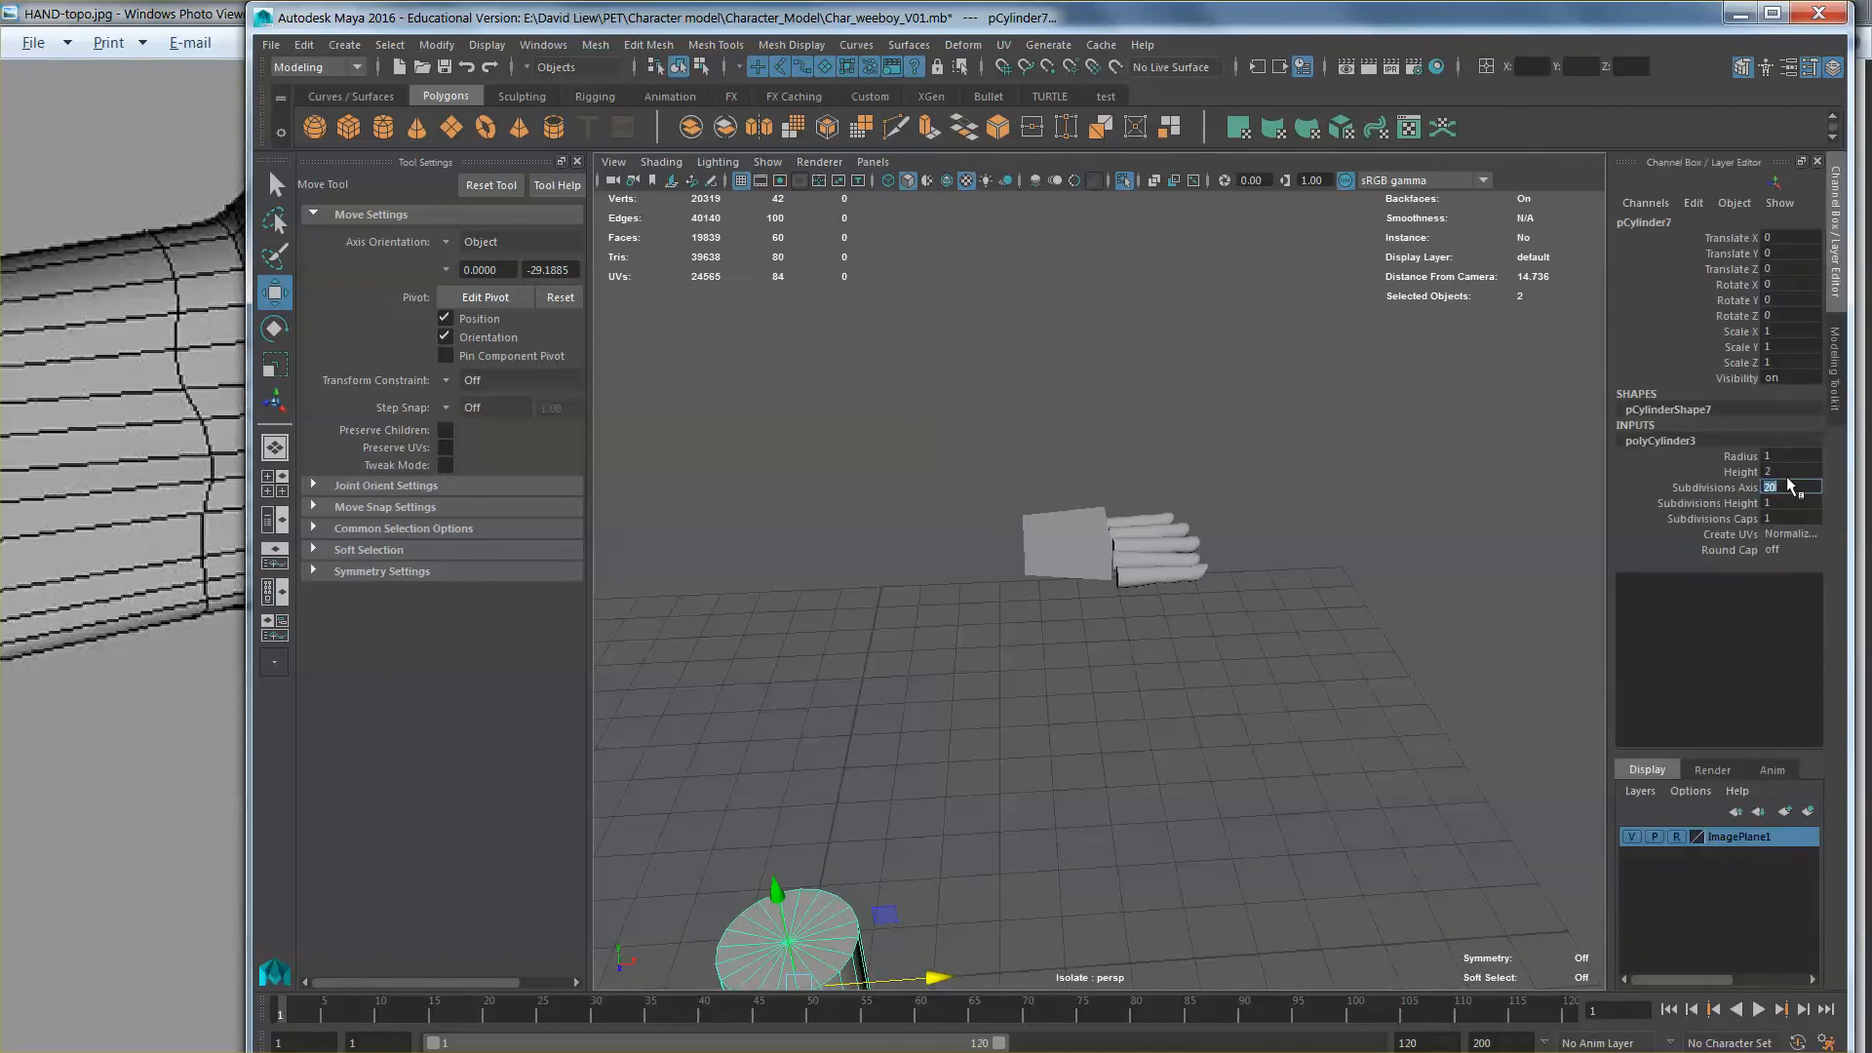
type("8")
key("Return")
Step: Set the new cylinder's Rotate X to 90, leaving its height as it is
left_click(1798, 470)
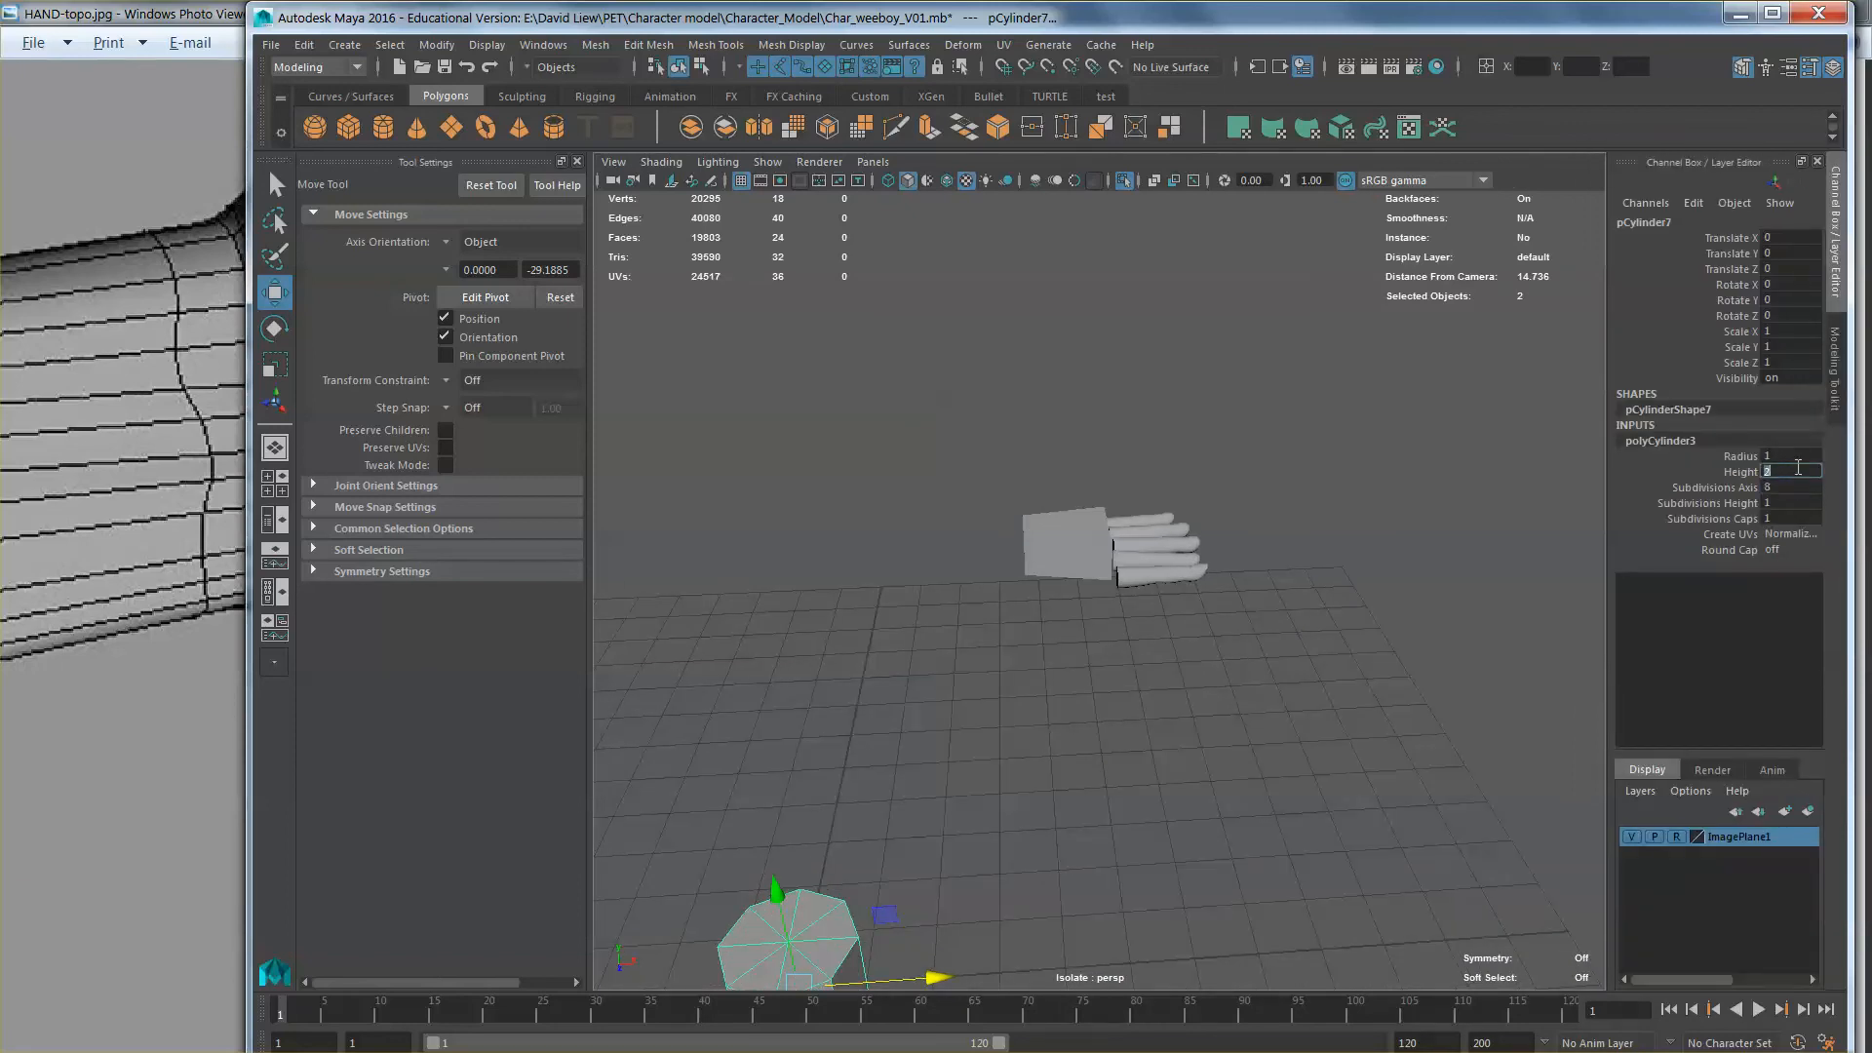
scroll(1209, 595, "down", 5)
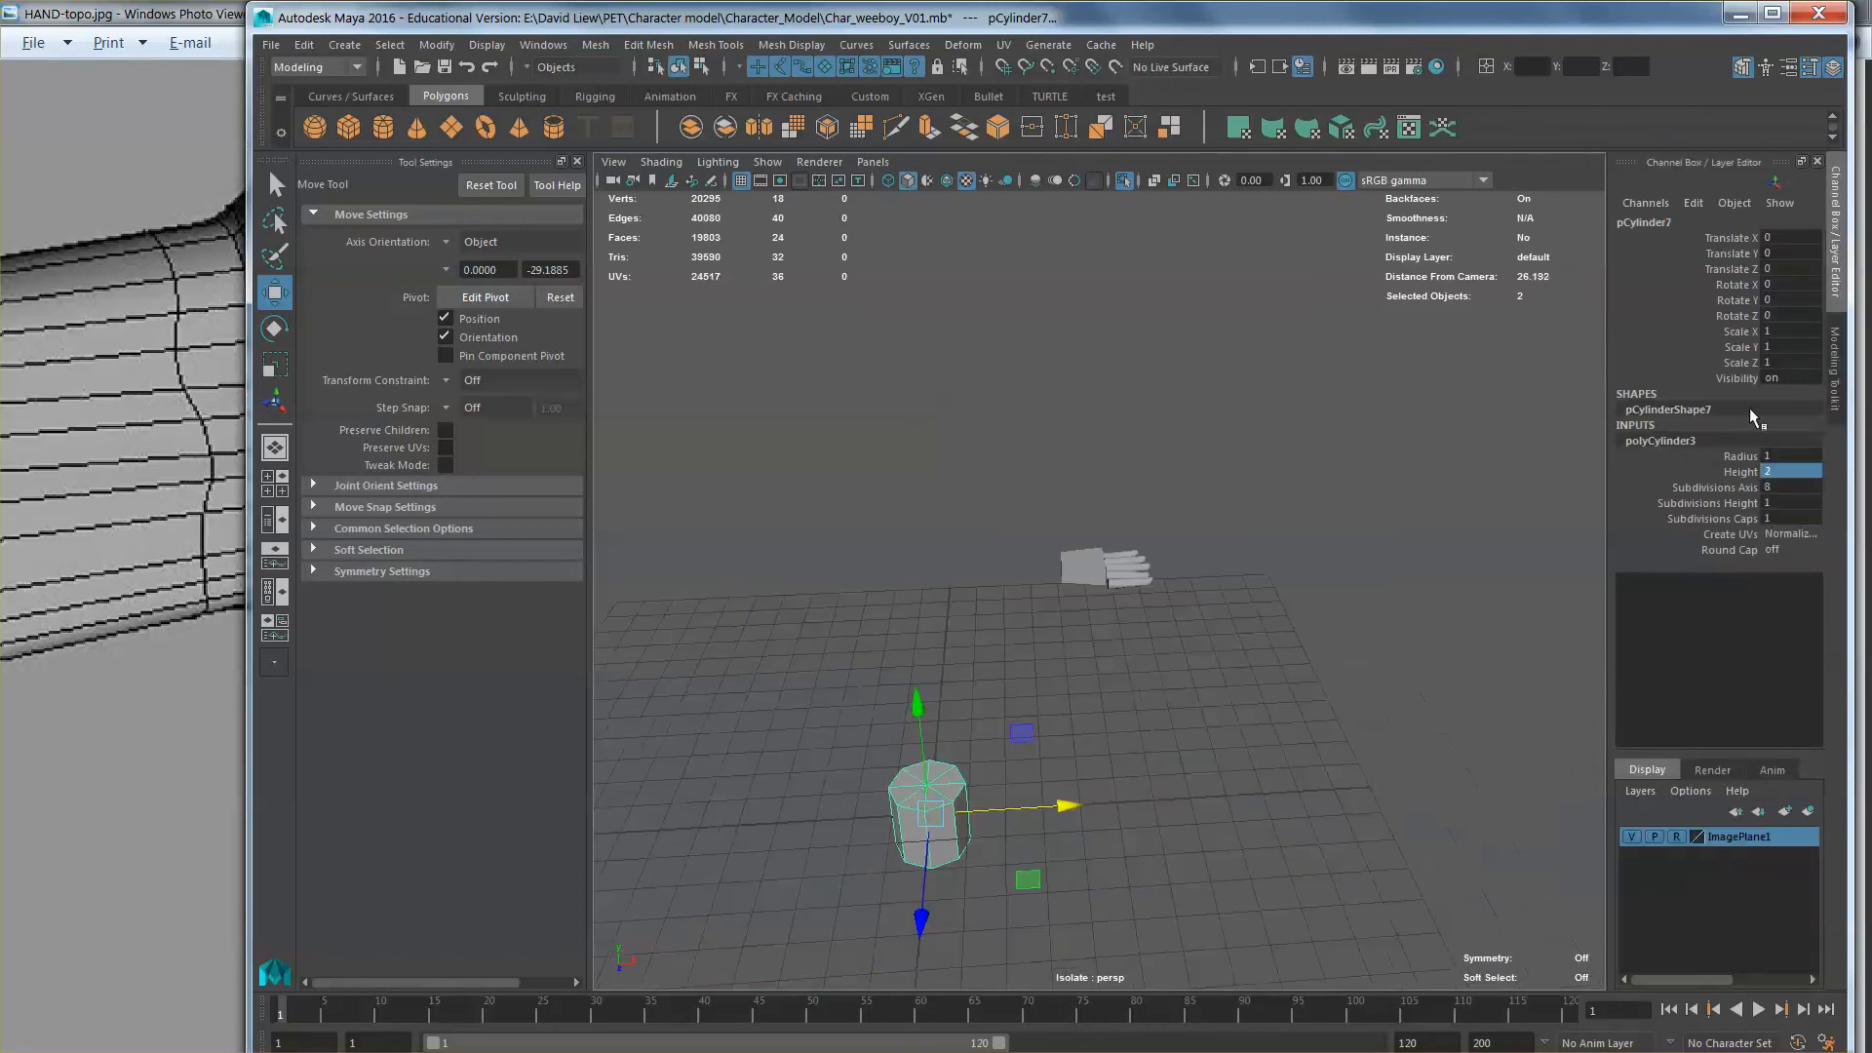
left_click(1796, 283)
key("Return")
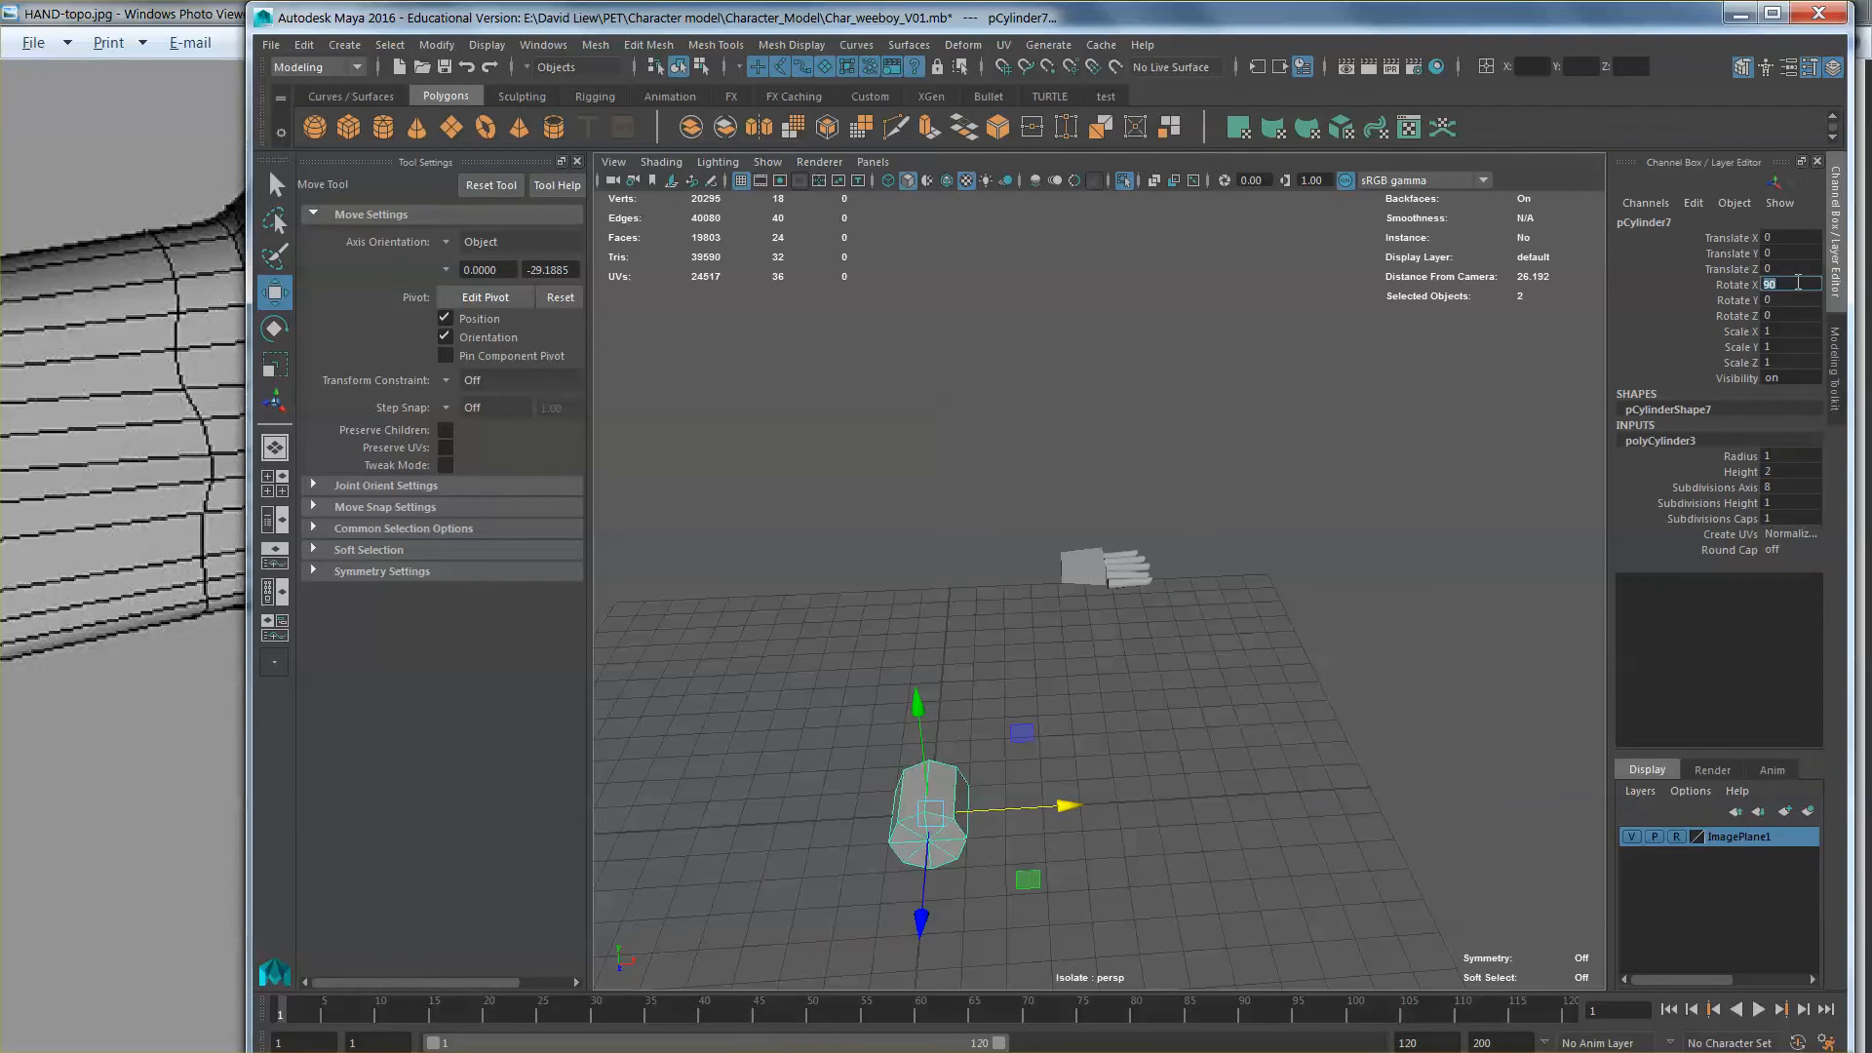
Step: Set the cylinder's Rotate Y to 90 and move it up to the hand model
left_click(1791, 297)
type("90")
key("Return")
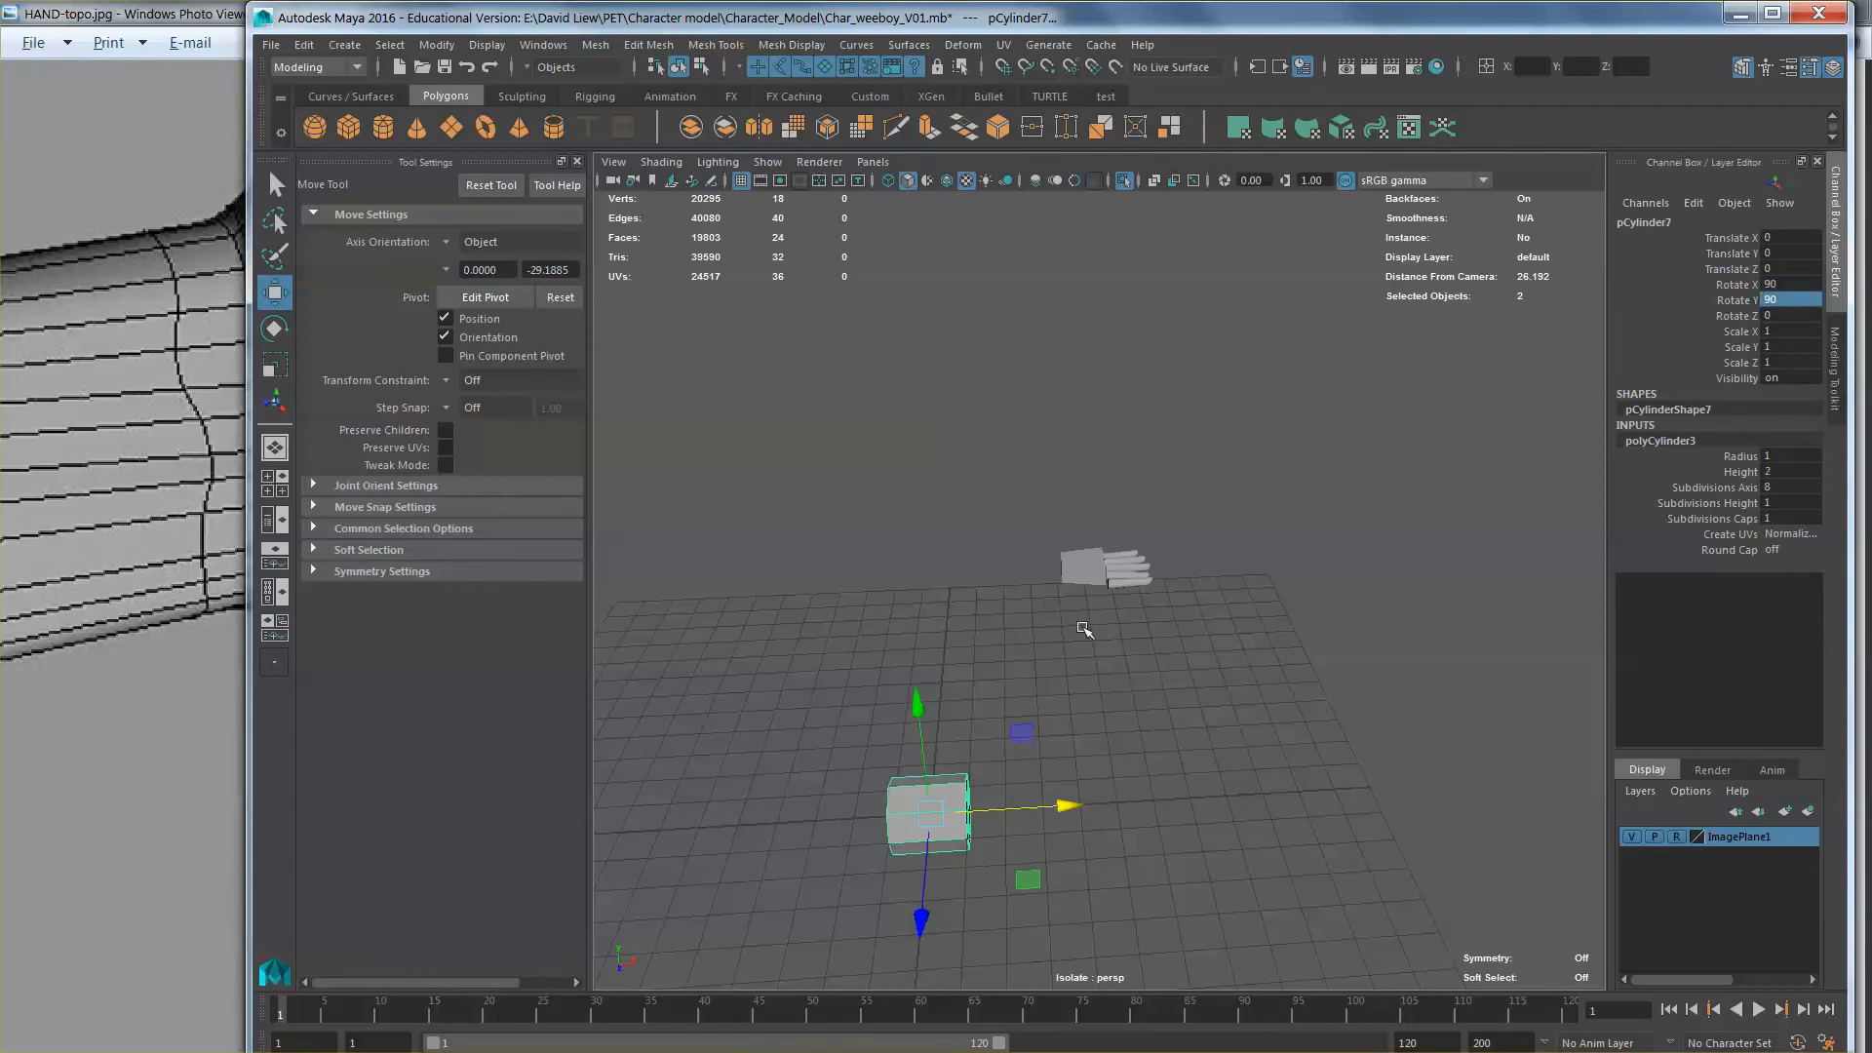
scroll(1076, 671, "down", 4)
left_click_drag(1098, 771, 1178, 656)
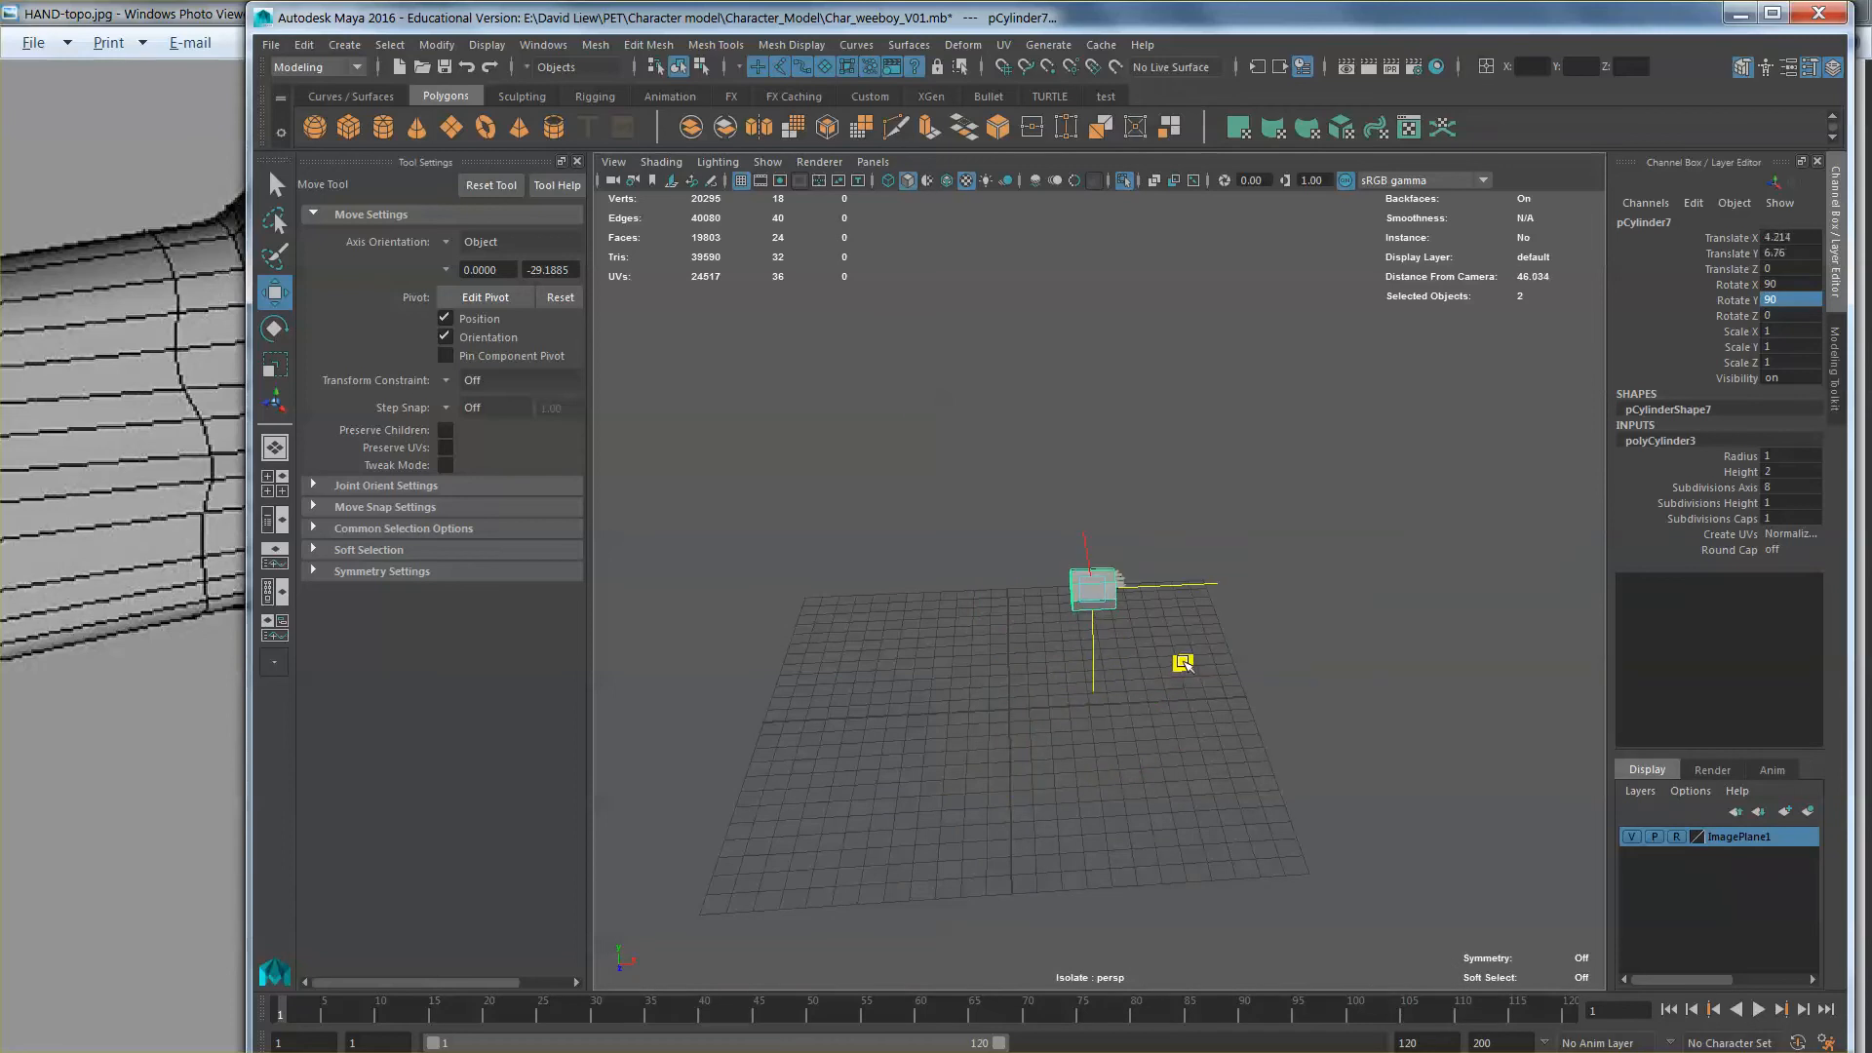
left_click_drag(1102, 609, 1229, 611, "alt")
key("f")
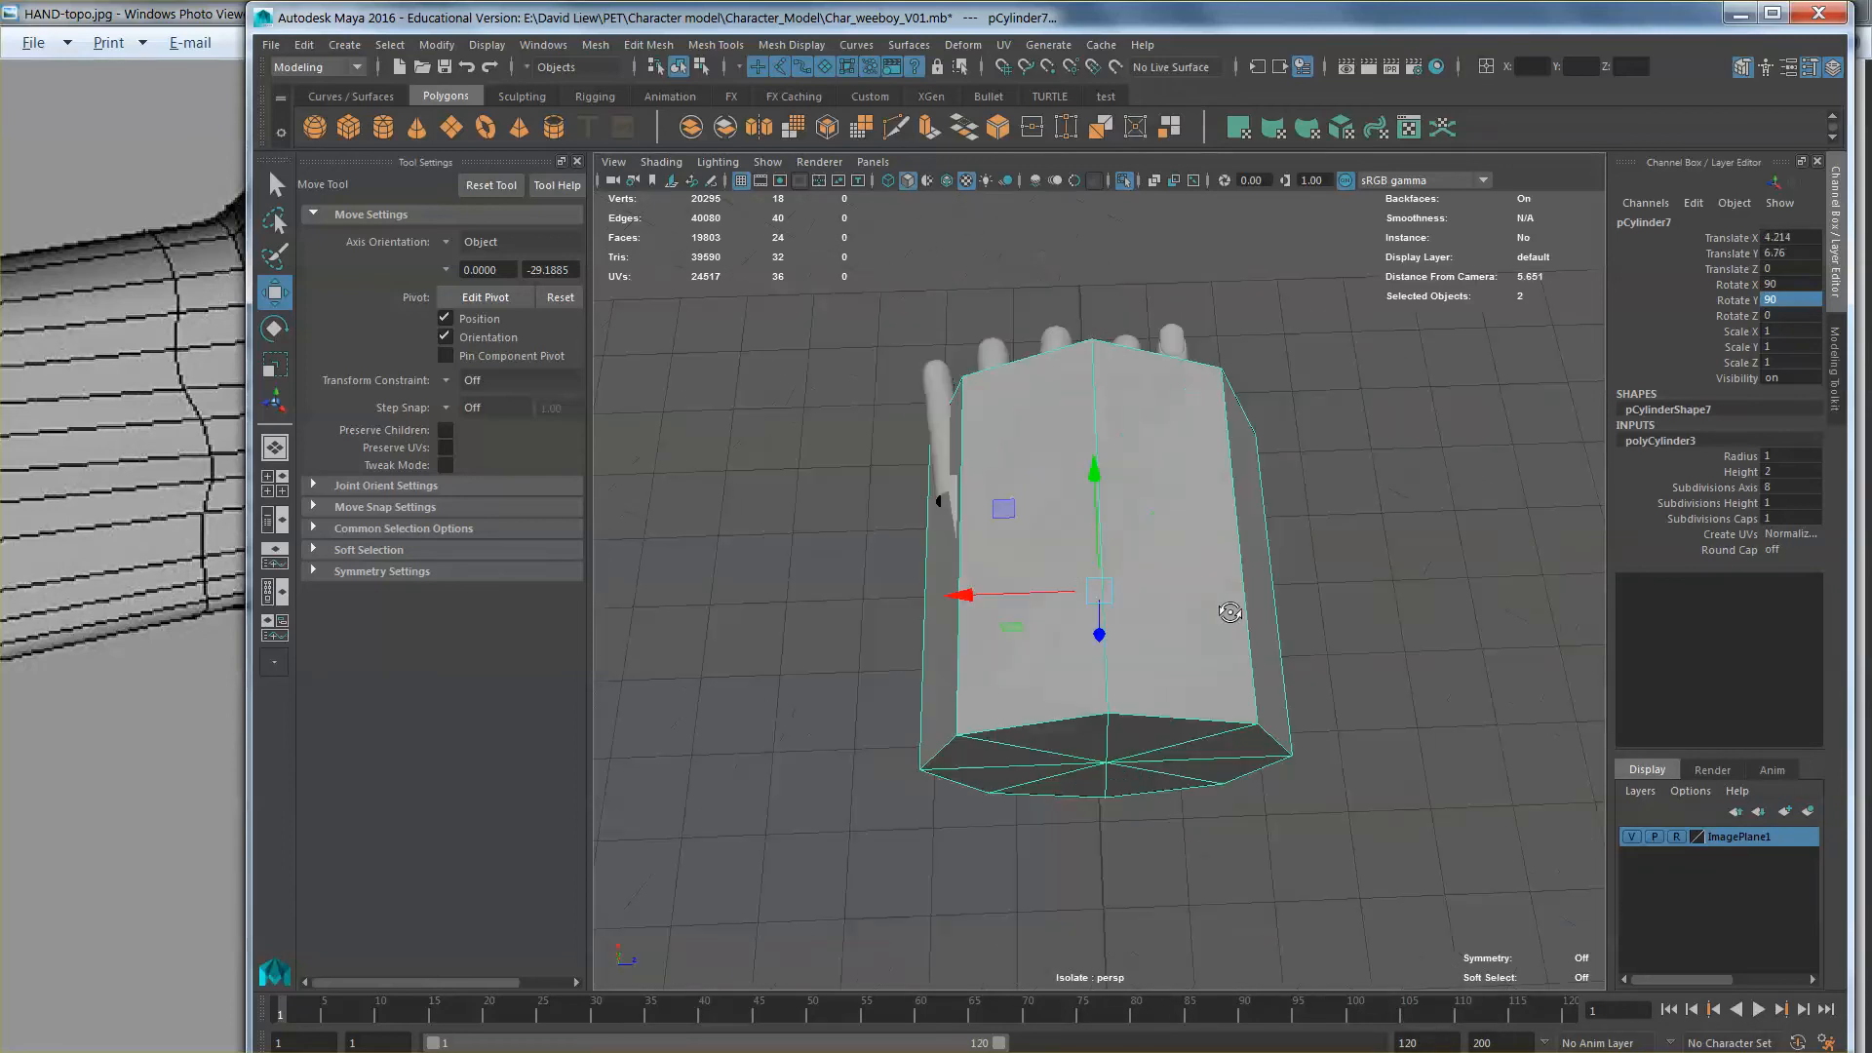
Step: Scale the cylinder down uniformly to about 0.34 of its size
key("r")
left_click_drag(1099, 591, 906, 647)
key("w")
key("f")
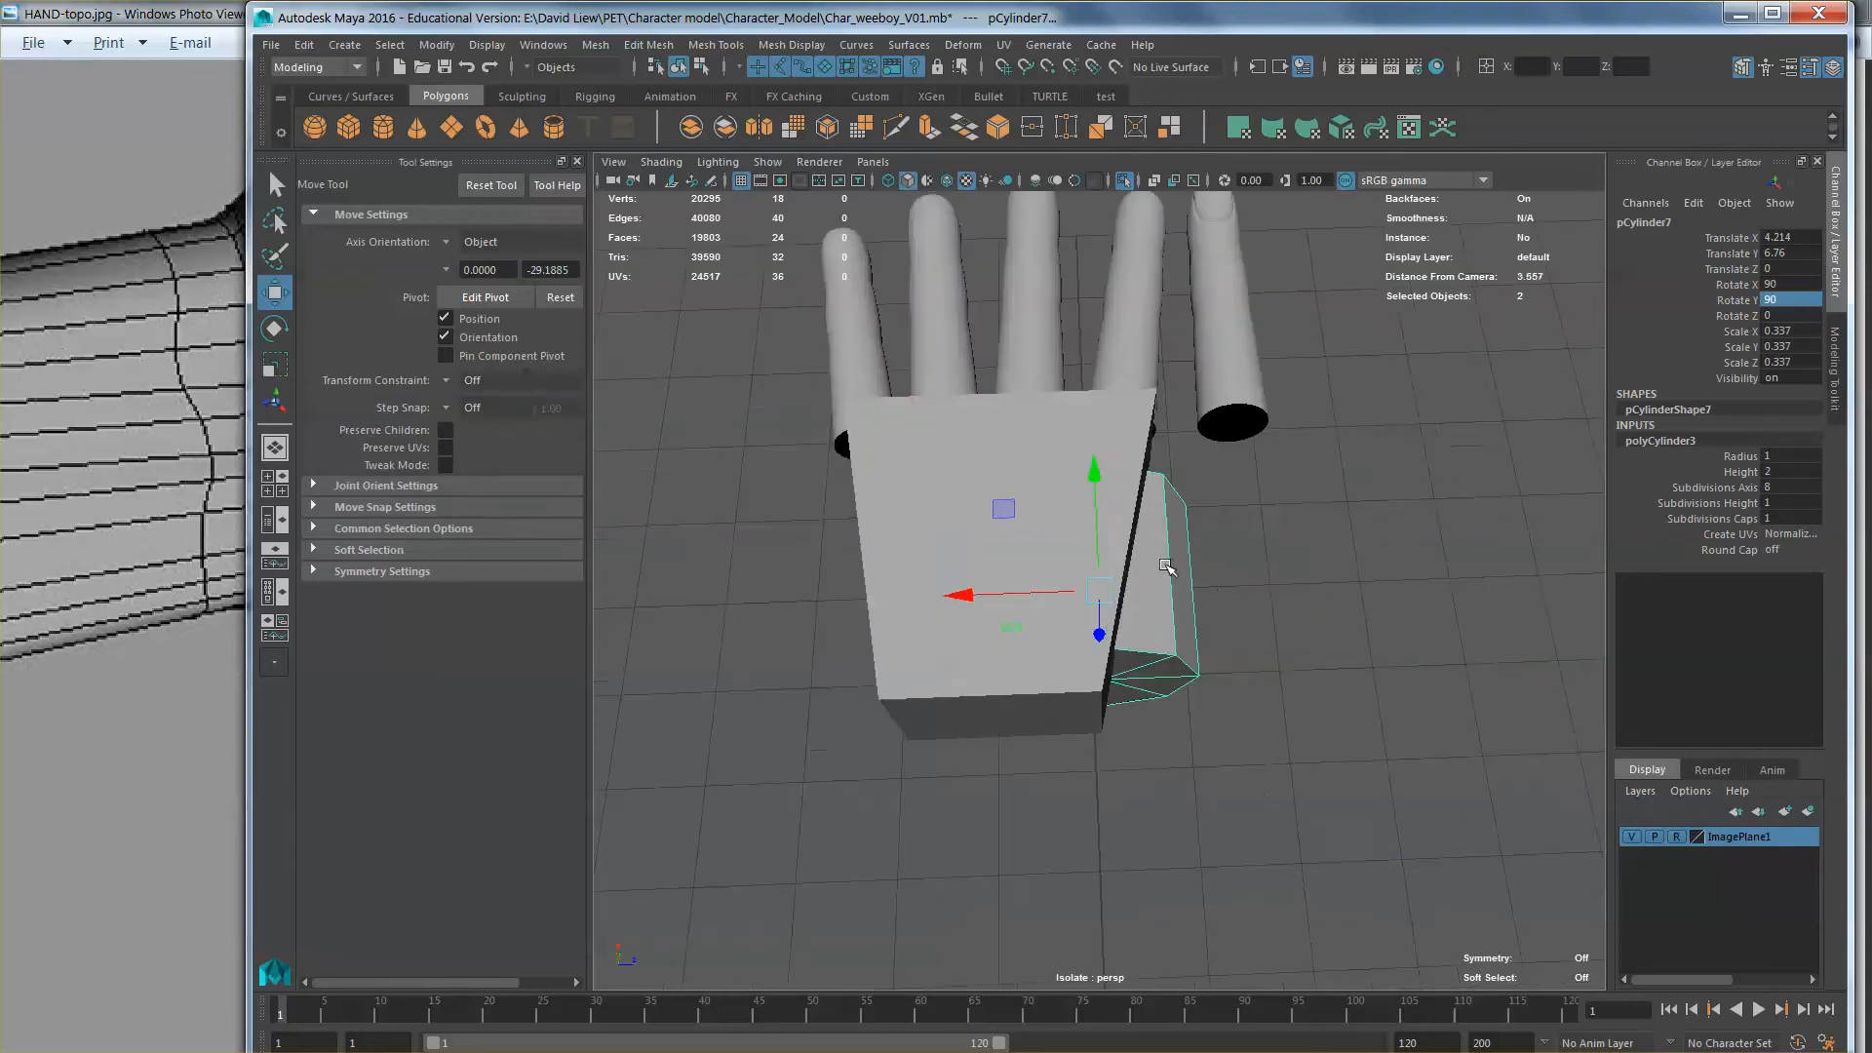
key("e")
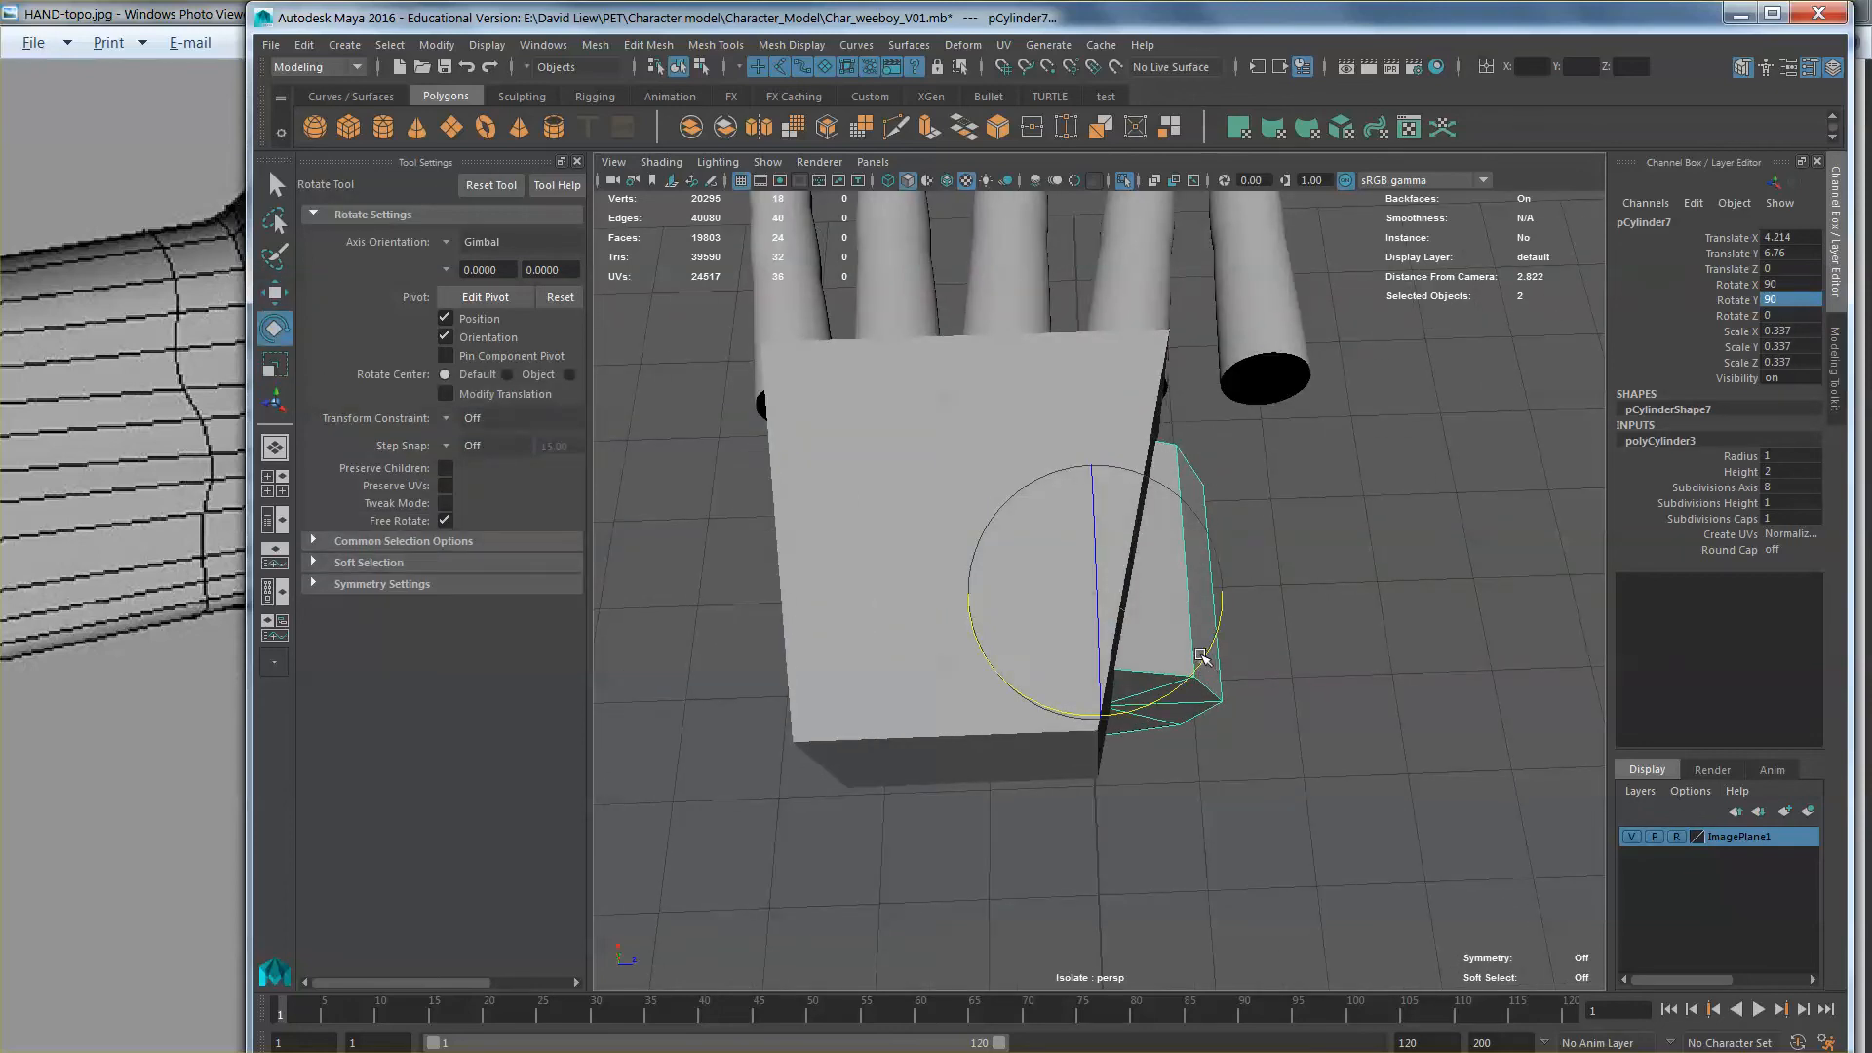
left_click_drag(1202, 658, 1112, 709)
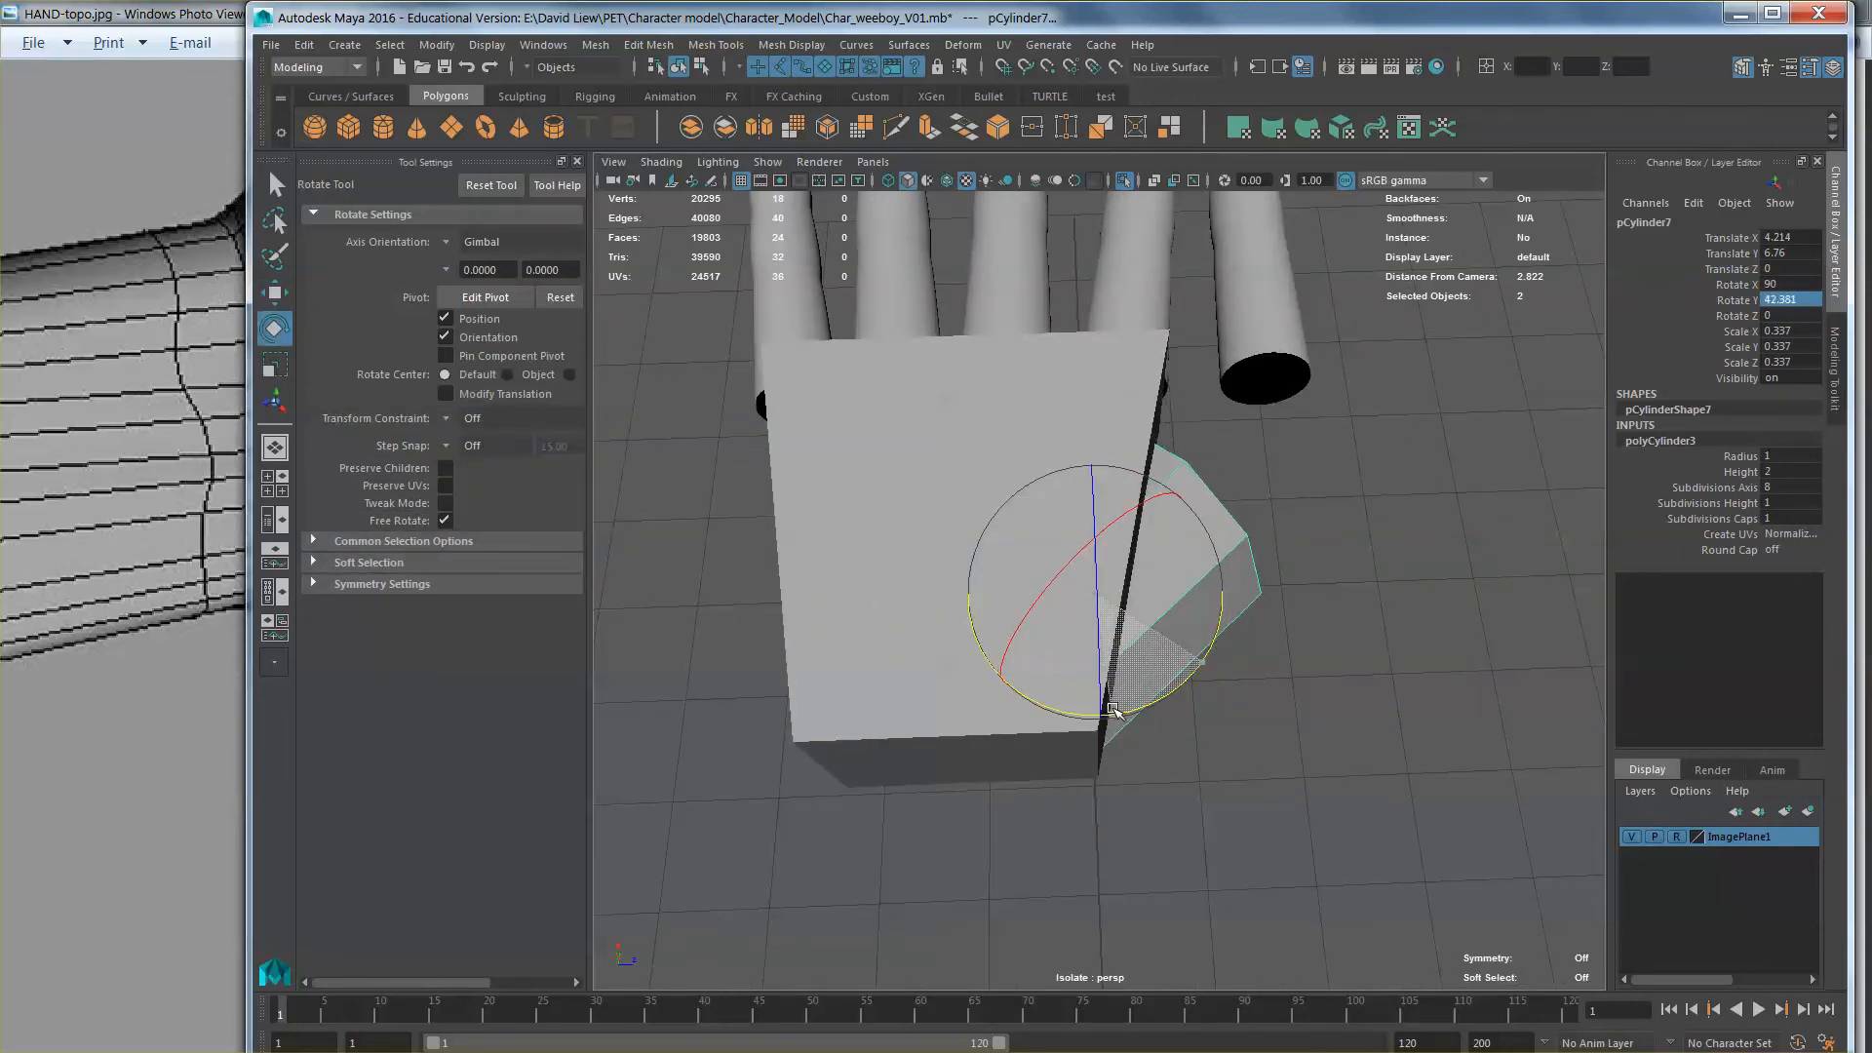
key("w")
left_click_drag(1121, 612, 1300, 638)
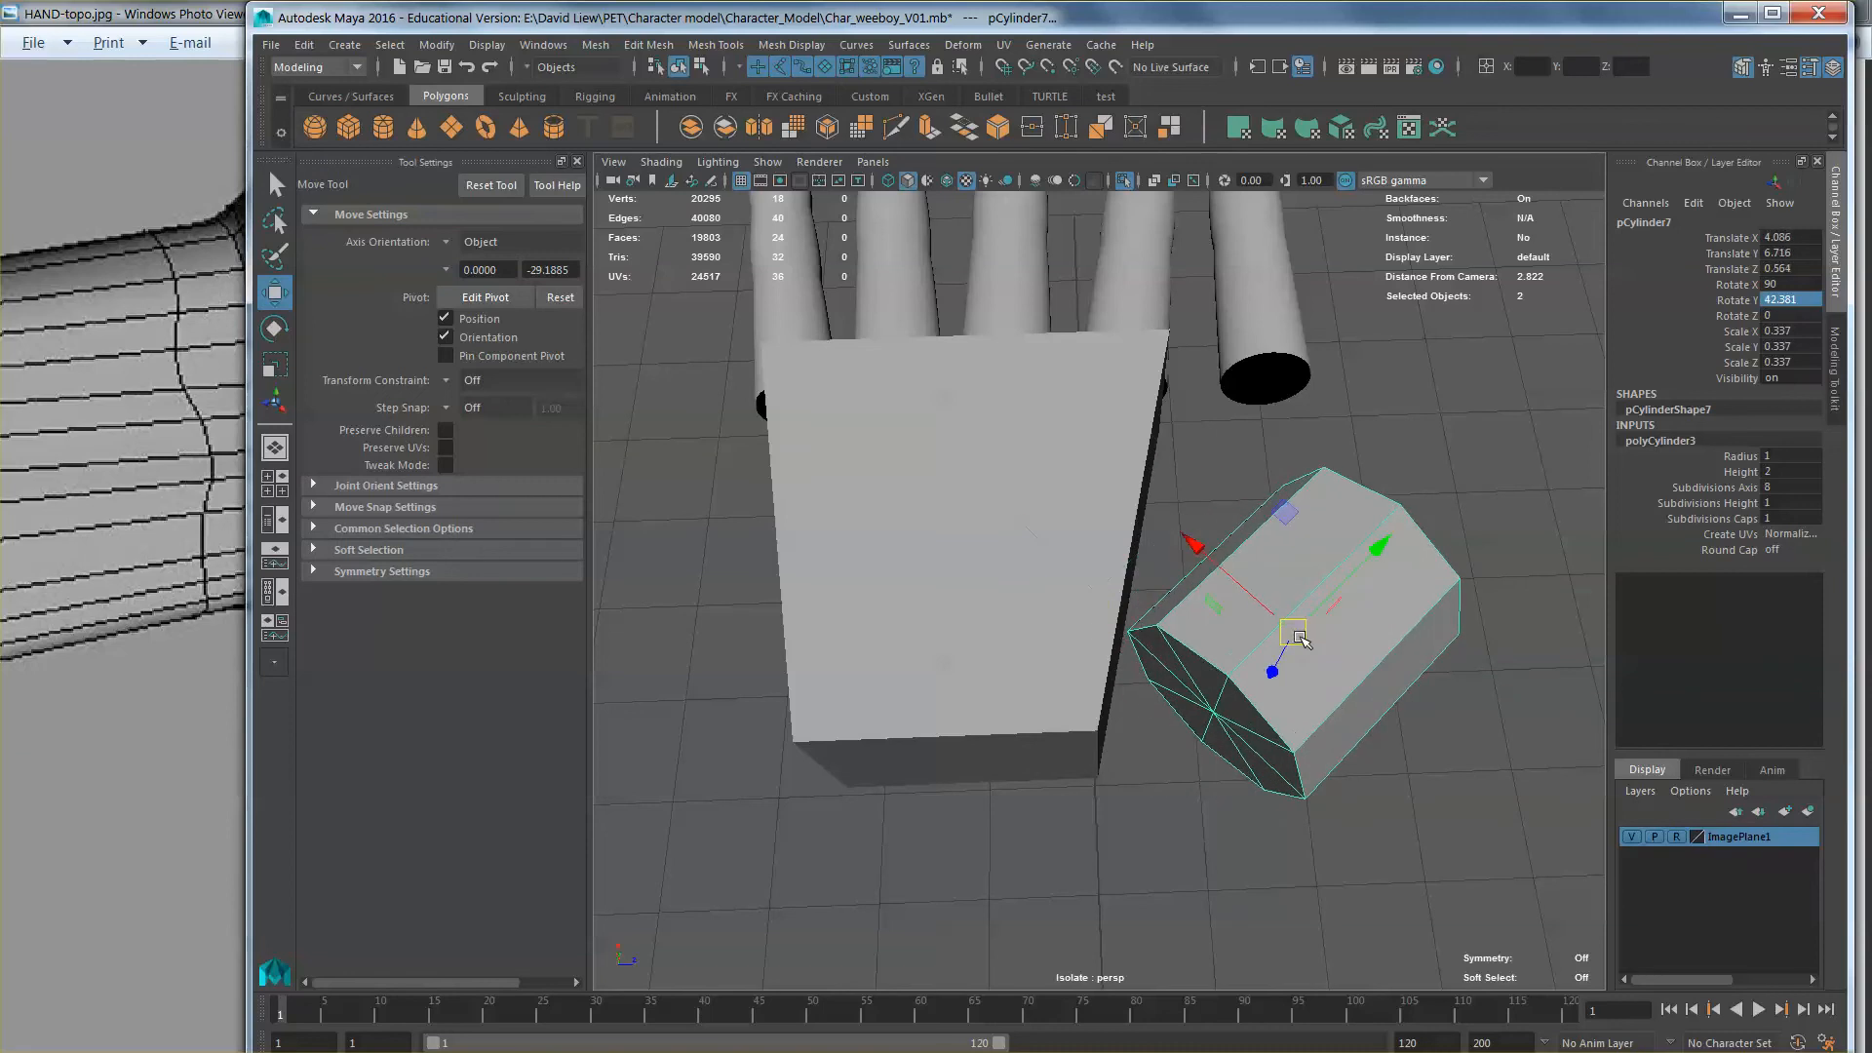
key("ctrl+z")
key("ctrl+z")
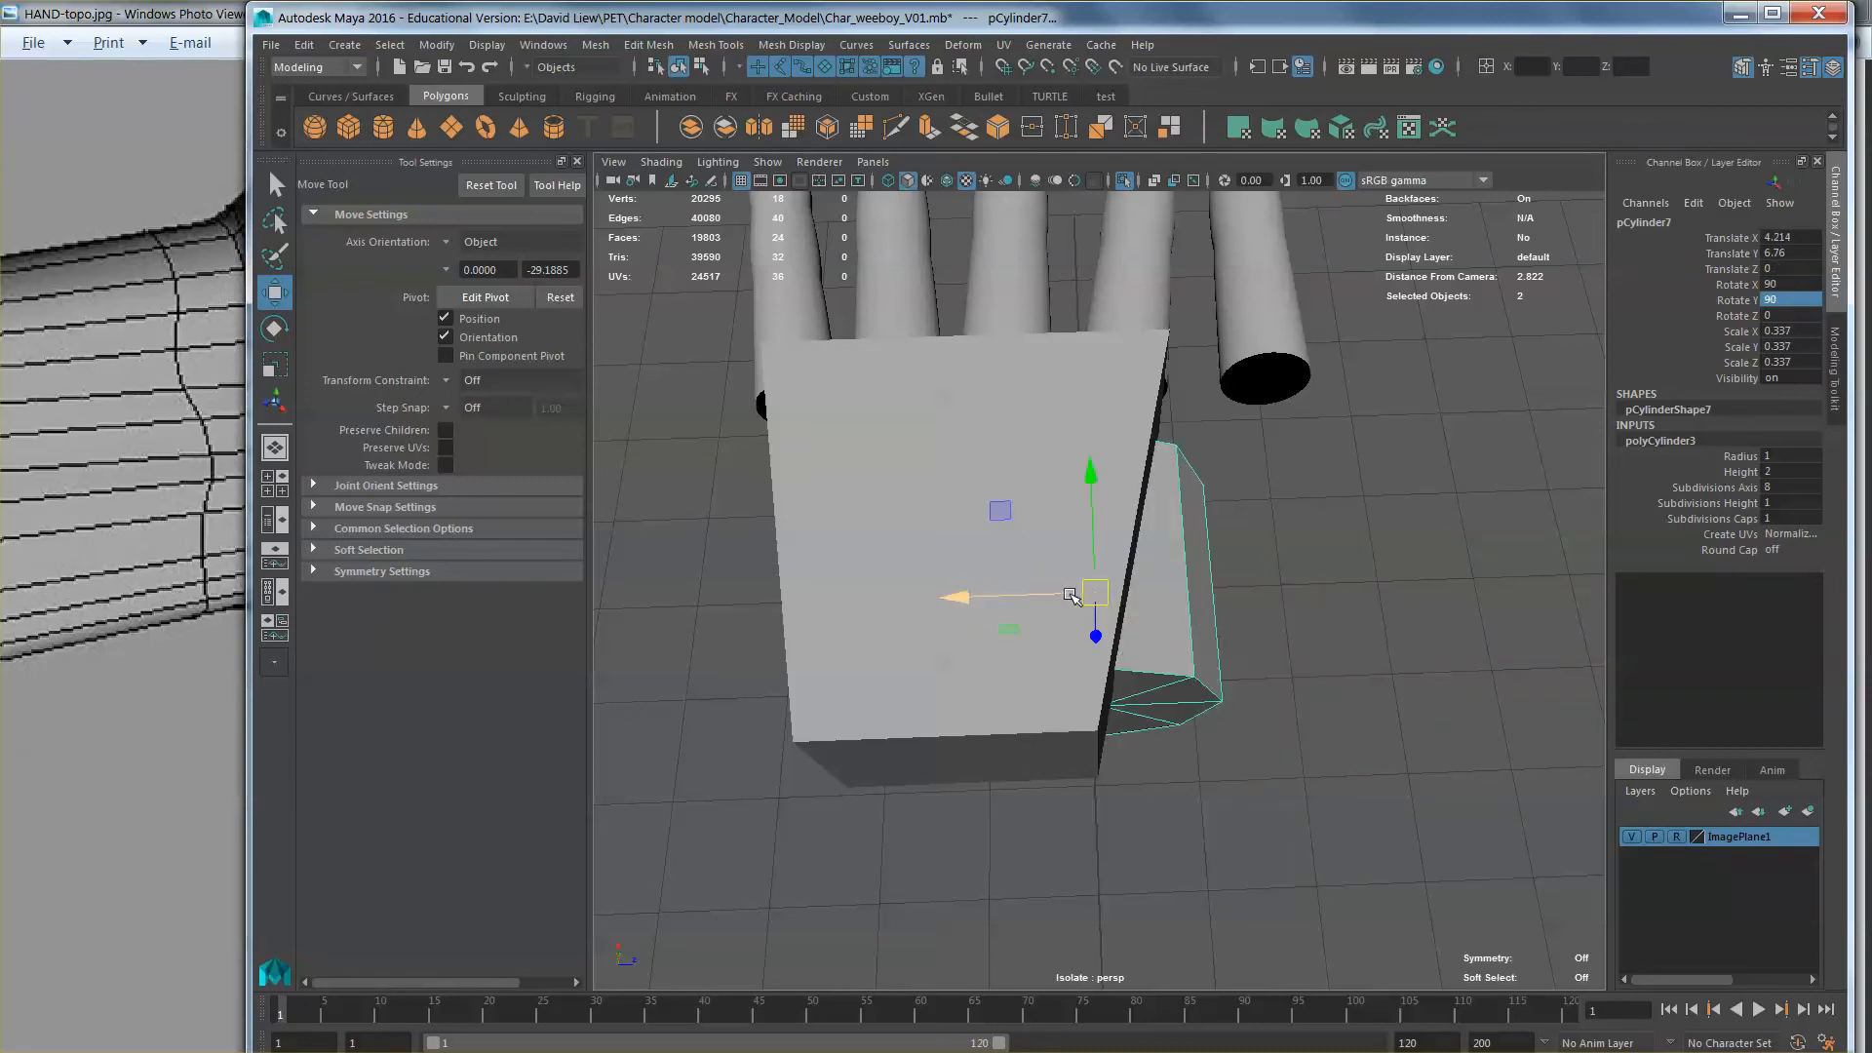
Step: Place the cylinder beside the palm at hand height and scale it down uniformly to about 0.21
left_click_drag(1048, 597, 1302, 613)
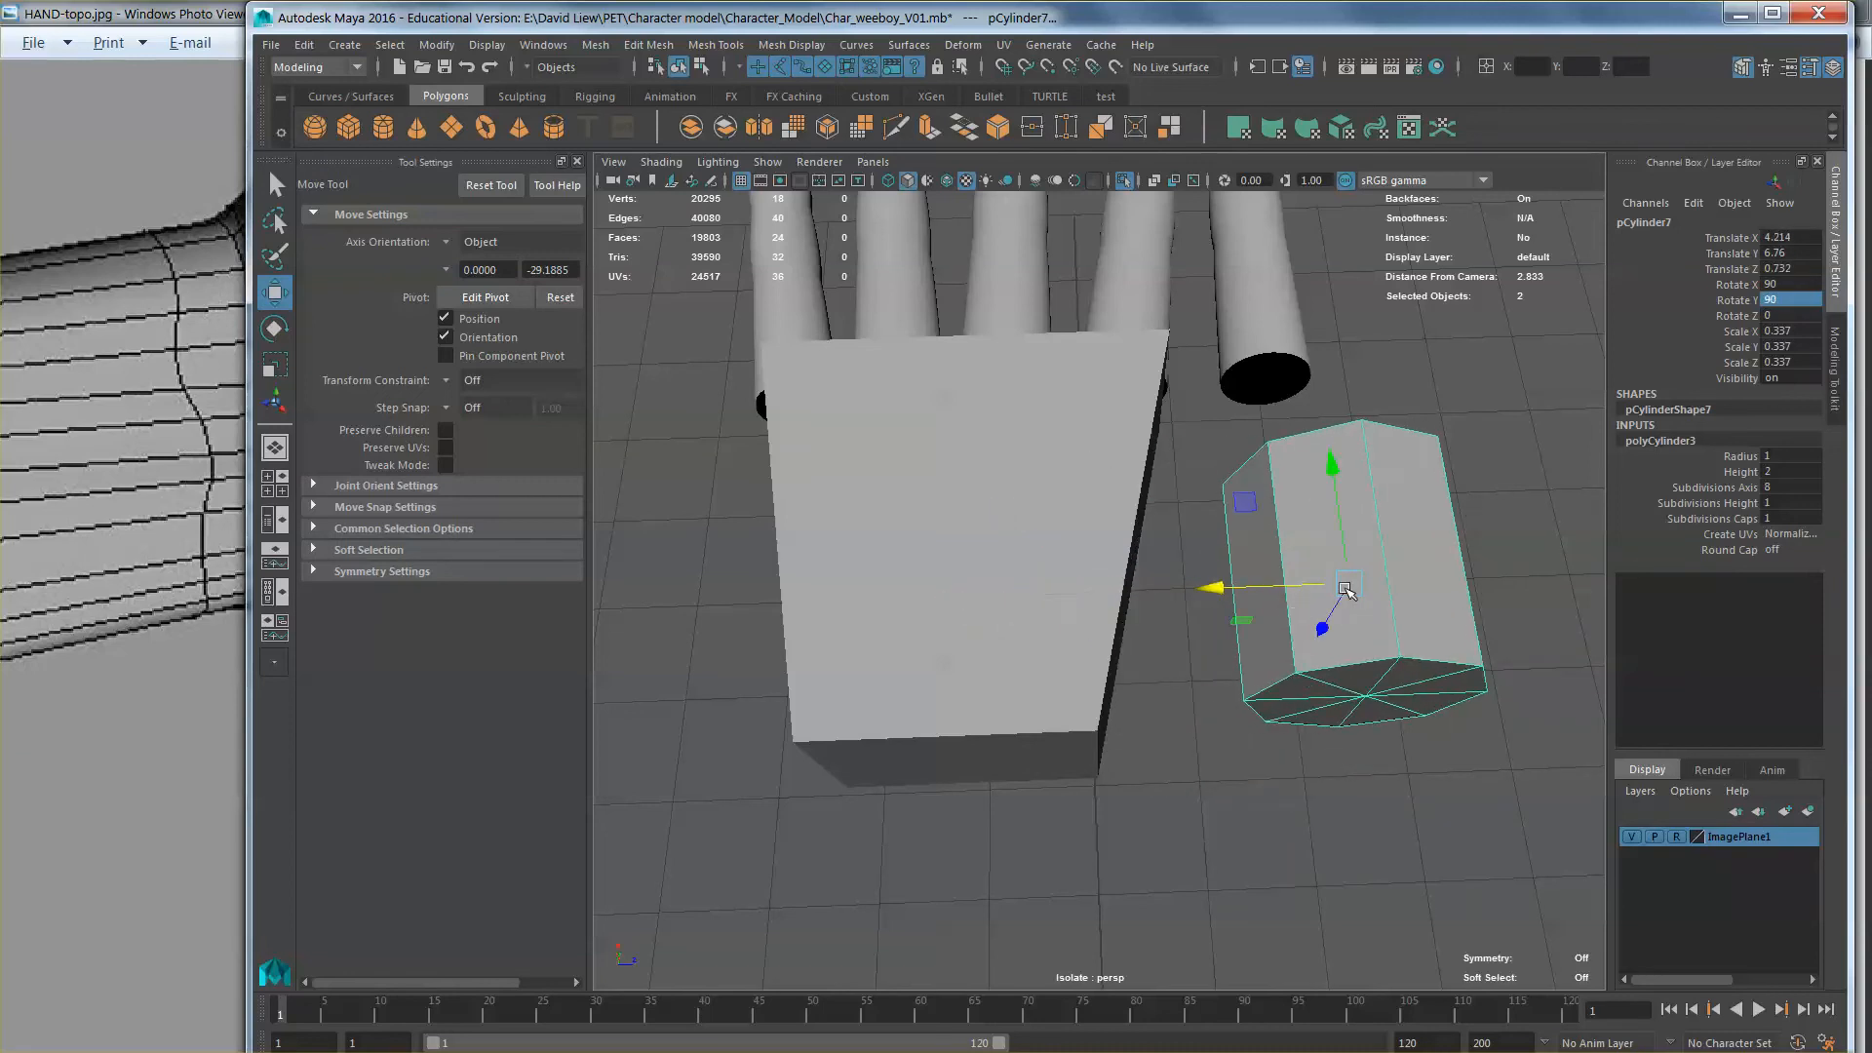
middle_click_drag(1393, 623, 1361, 633, "alt")
key("r")
left_click_drag(1325, 602, 1108, 534)
key("w")
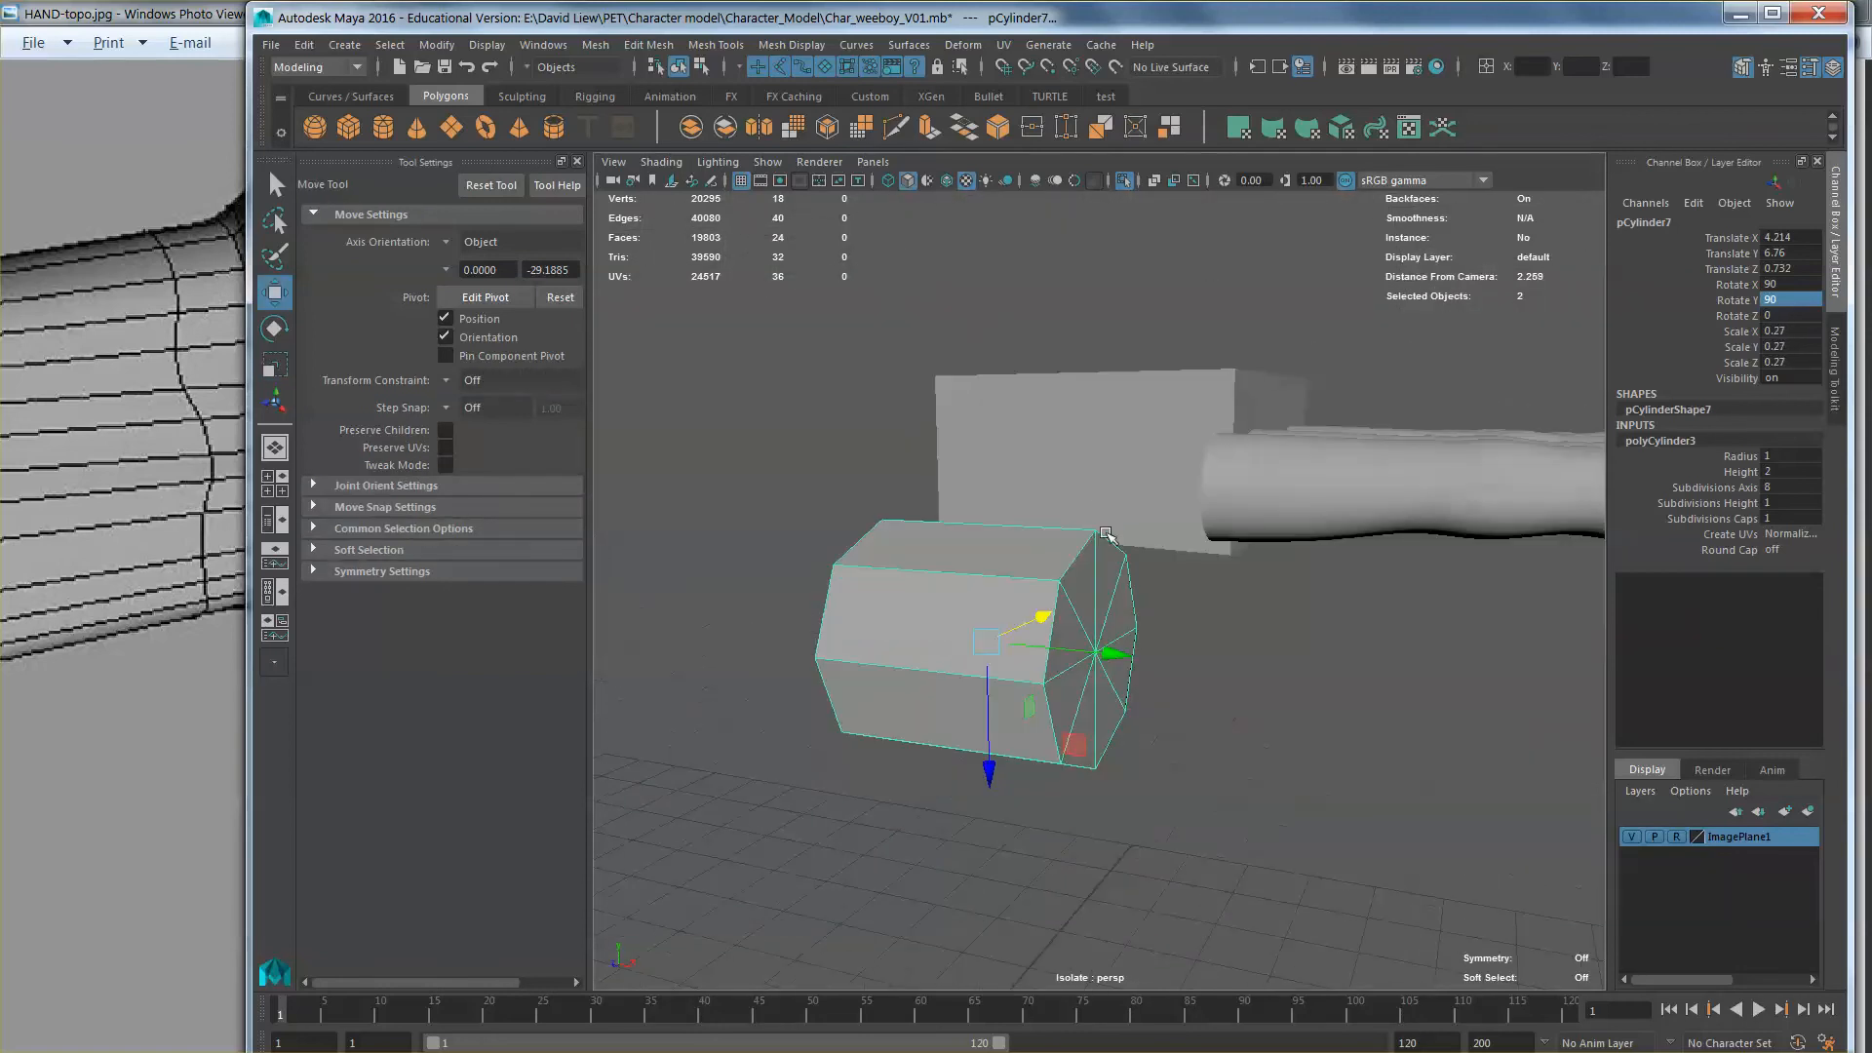
left_click_drag(1033, 720, 1162, 577)
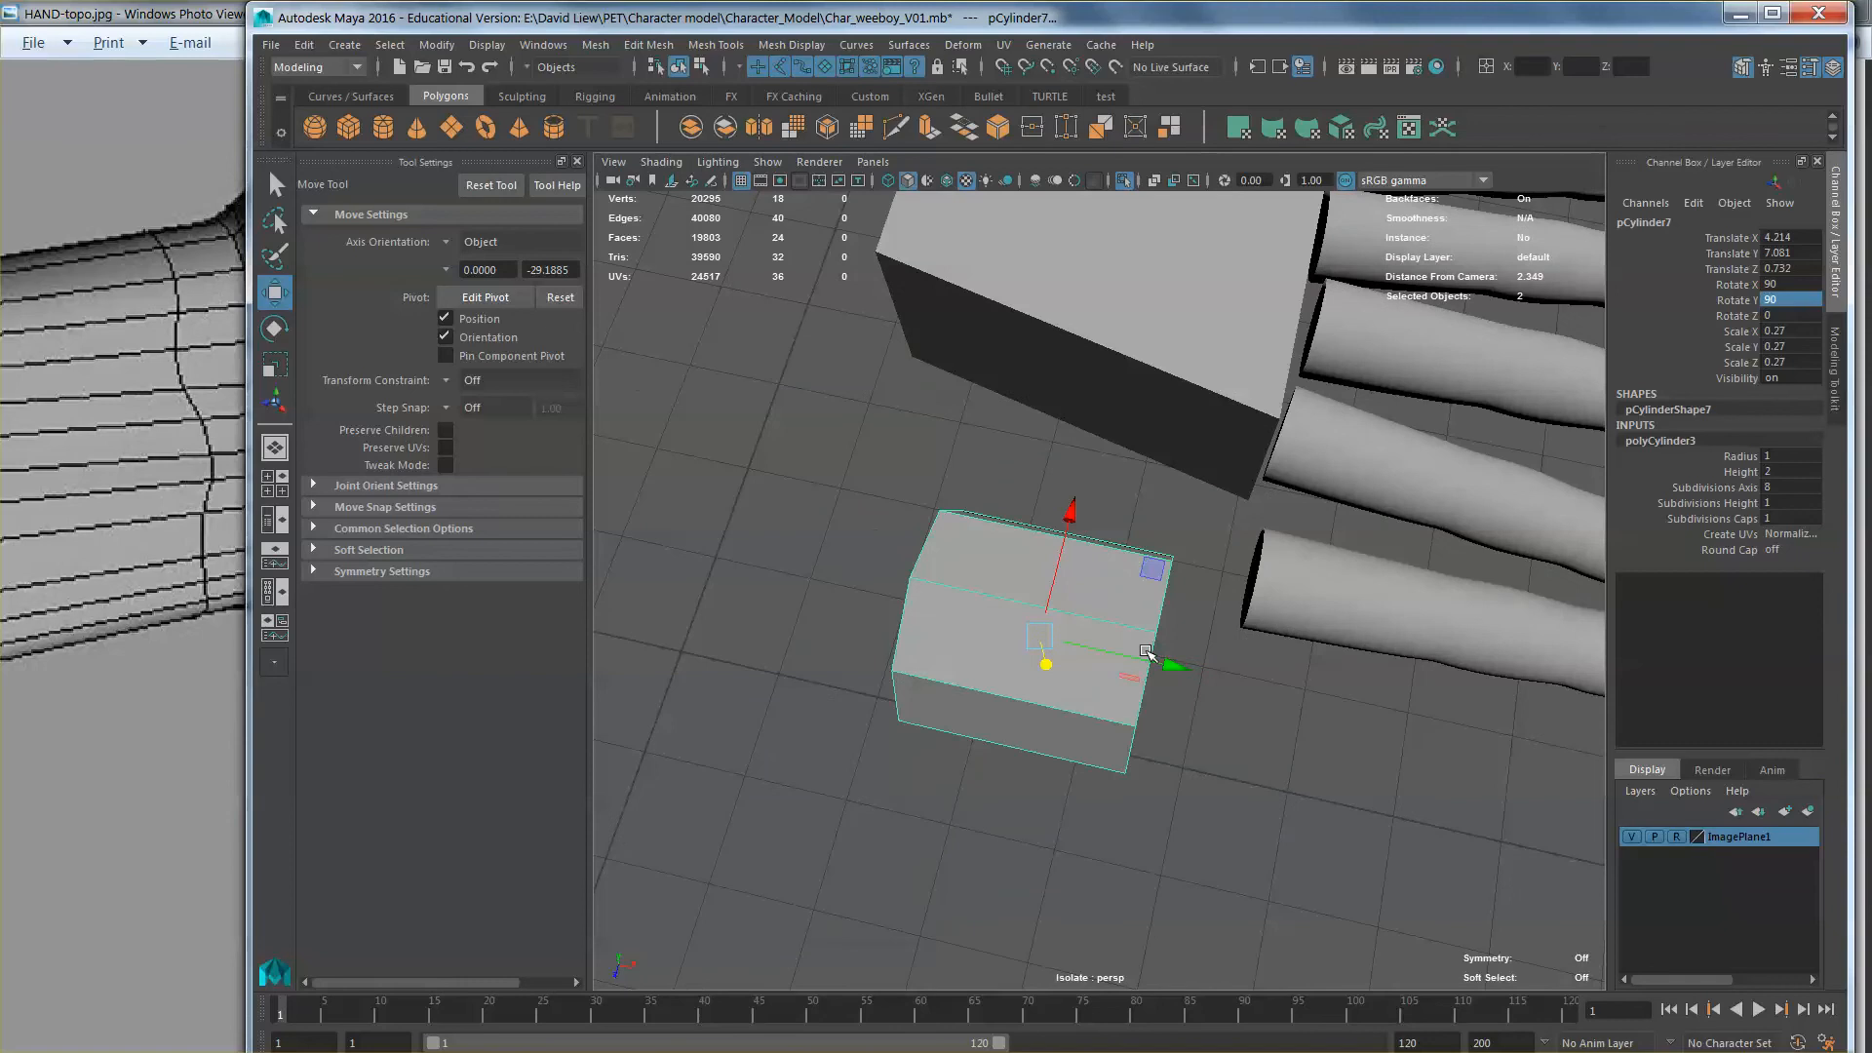
right_click_drag(1121, 663, 1185, 570)
key("r")
left_click_drag(1039, 634, 1105, 541)
key("w")
Step: Delete the cylinder's cap faces at the wrist end, leaving that end open
right_click(1105, 543)
right_click_drag(1104, 545, 1103, 581)
left_click_drag(1191, 589, 1281, 560, "alt")
left_click_drag(1132, 657, 885, 363, "alt")
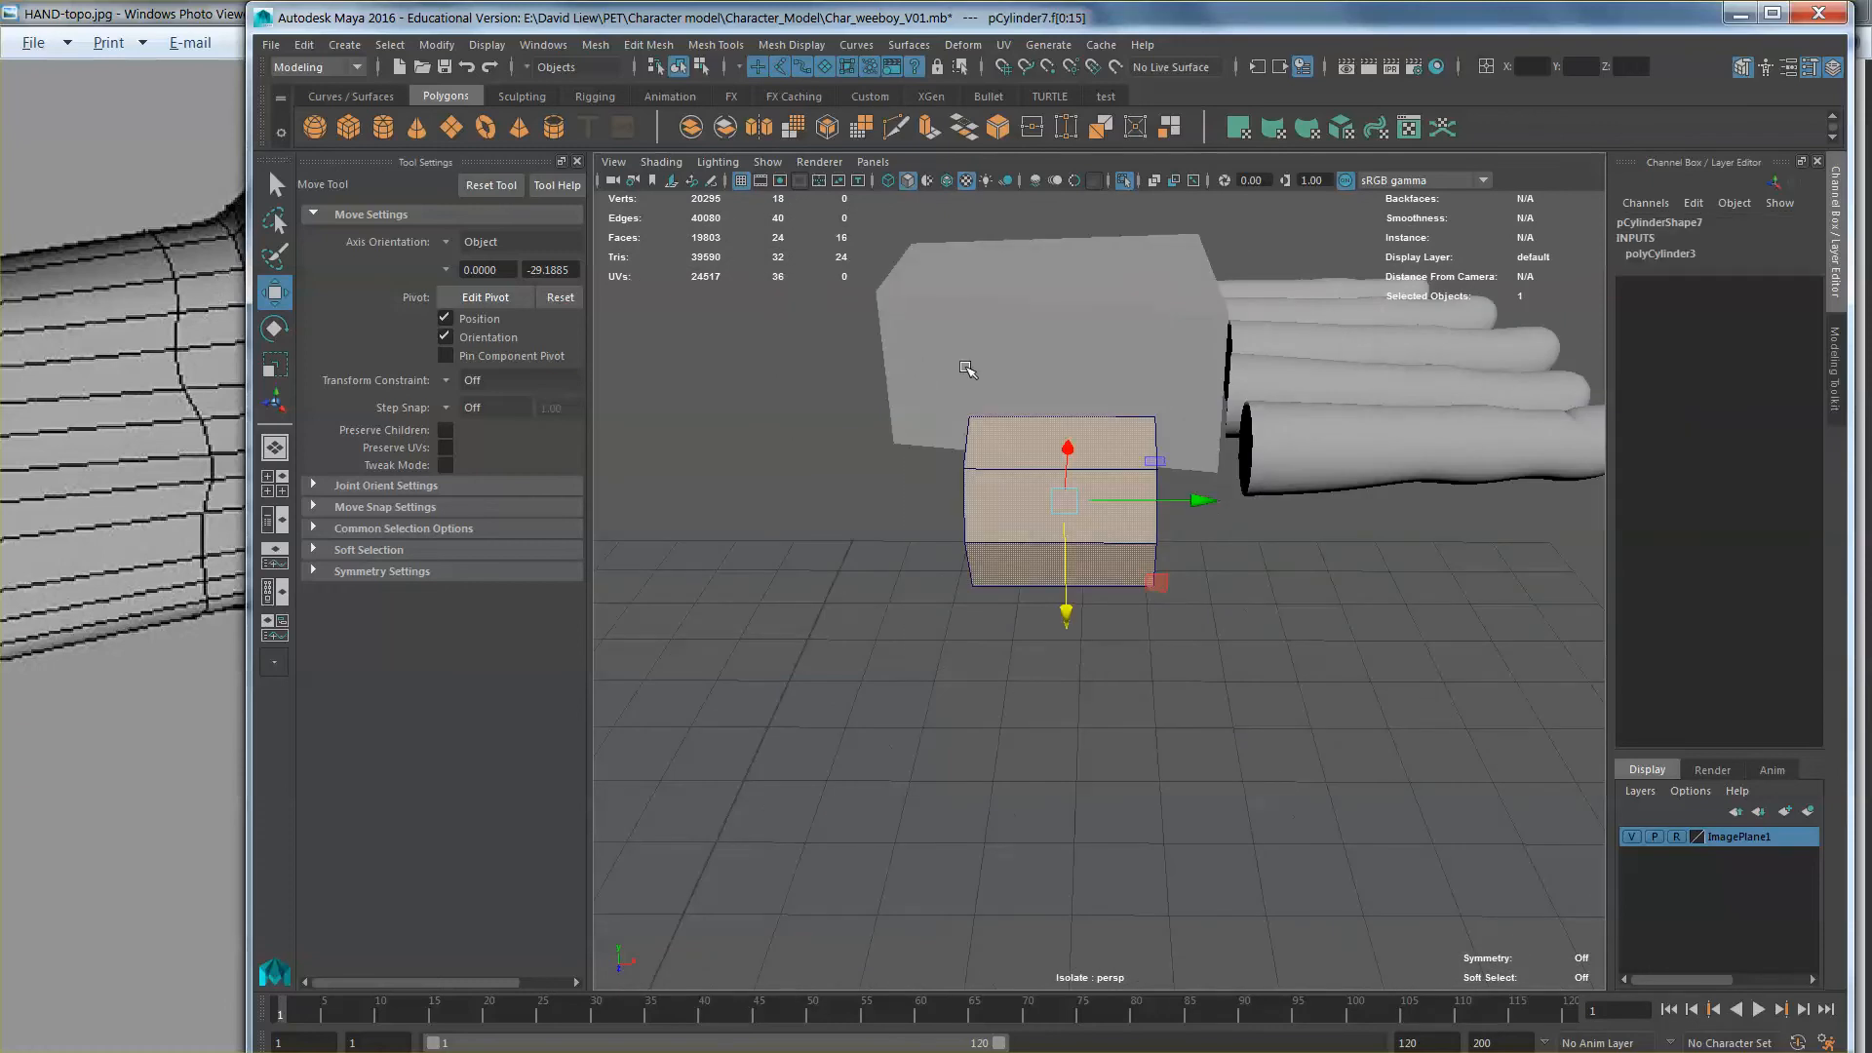
left_click_drag(1051, 370, 1160, 659, "alt")
left_click(1251, 509)
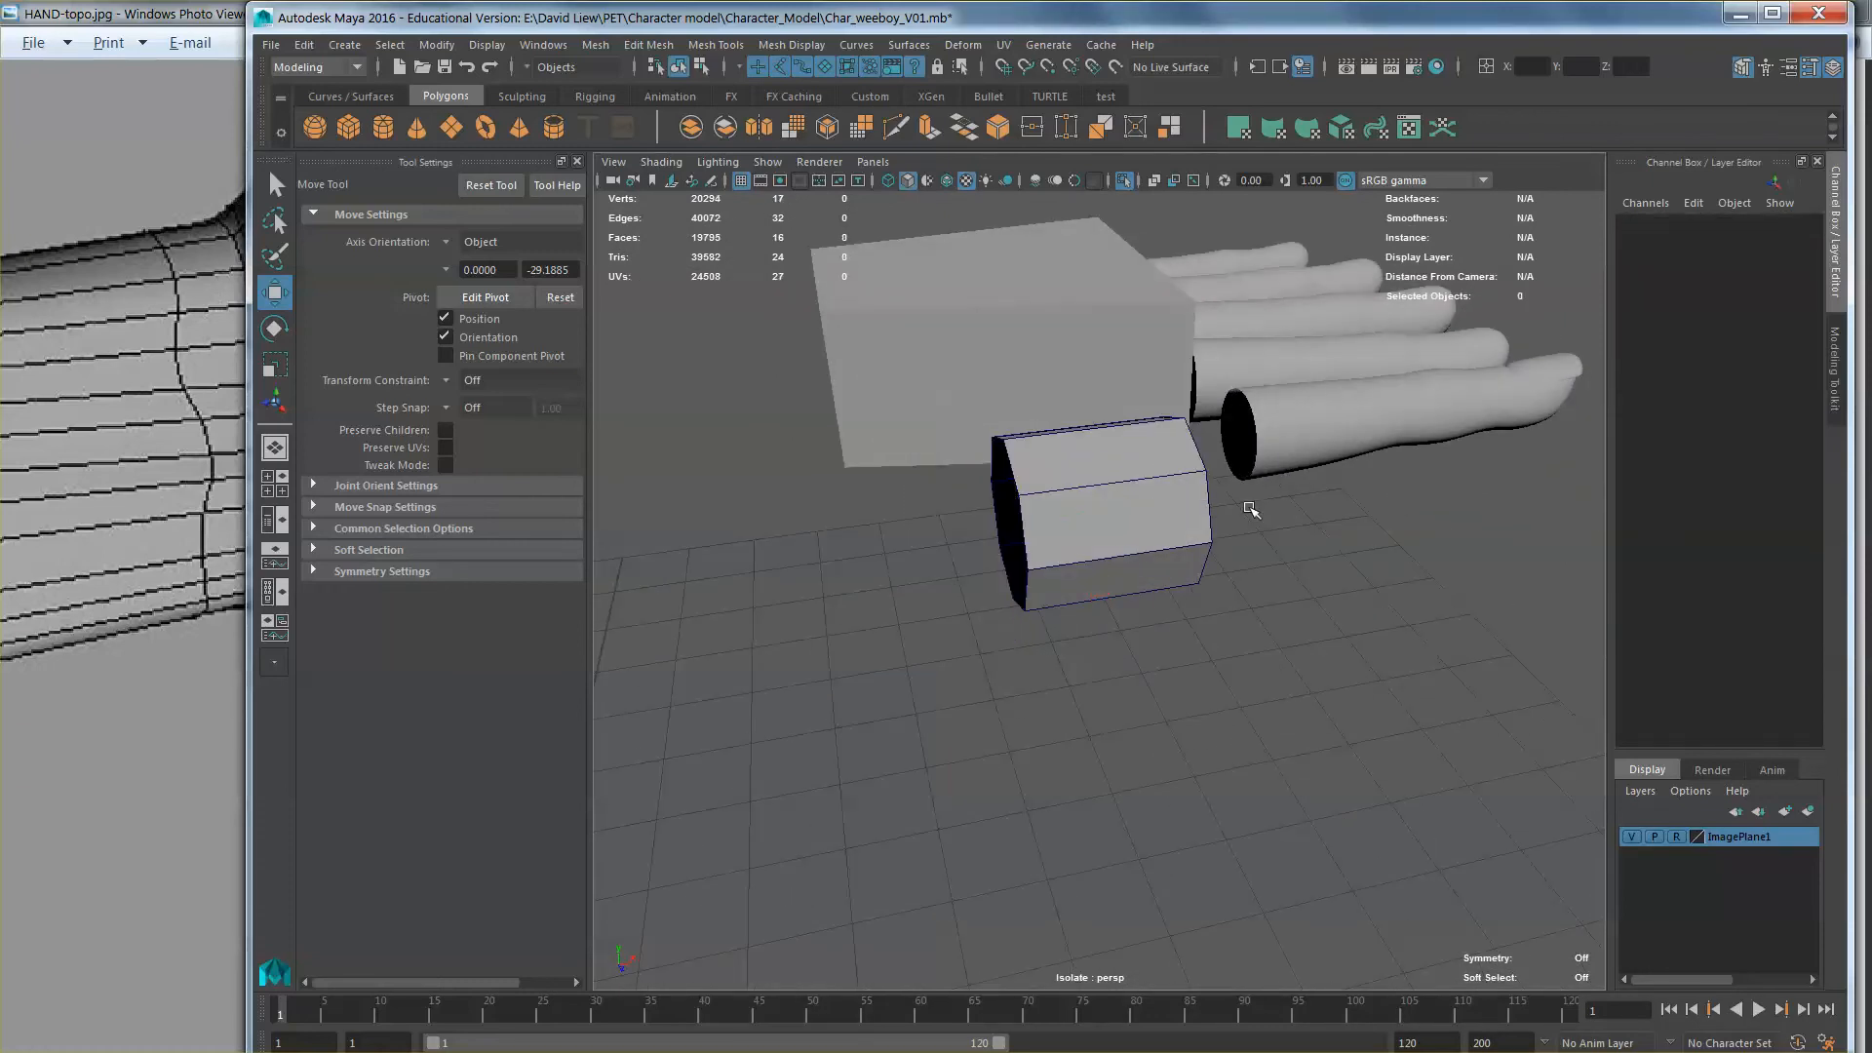
Step: Select only the eight triangular cap faces at the cylinder's finger end
left_click_drag(1251, 509, 1174, 557, "alt")
left_click_drag(1194, 767, 1056, 489)
left_click_drag(1049, 733, 890, 471, "ctrl")
middle_click_drag(1116, 558, 1002, 559, "alt")
scroll(1003, 559, "up", 2)
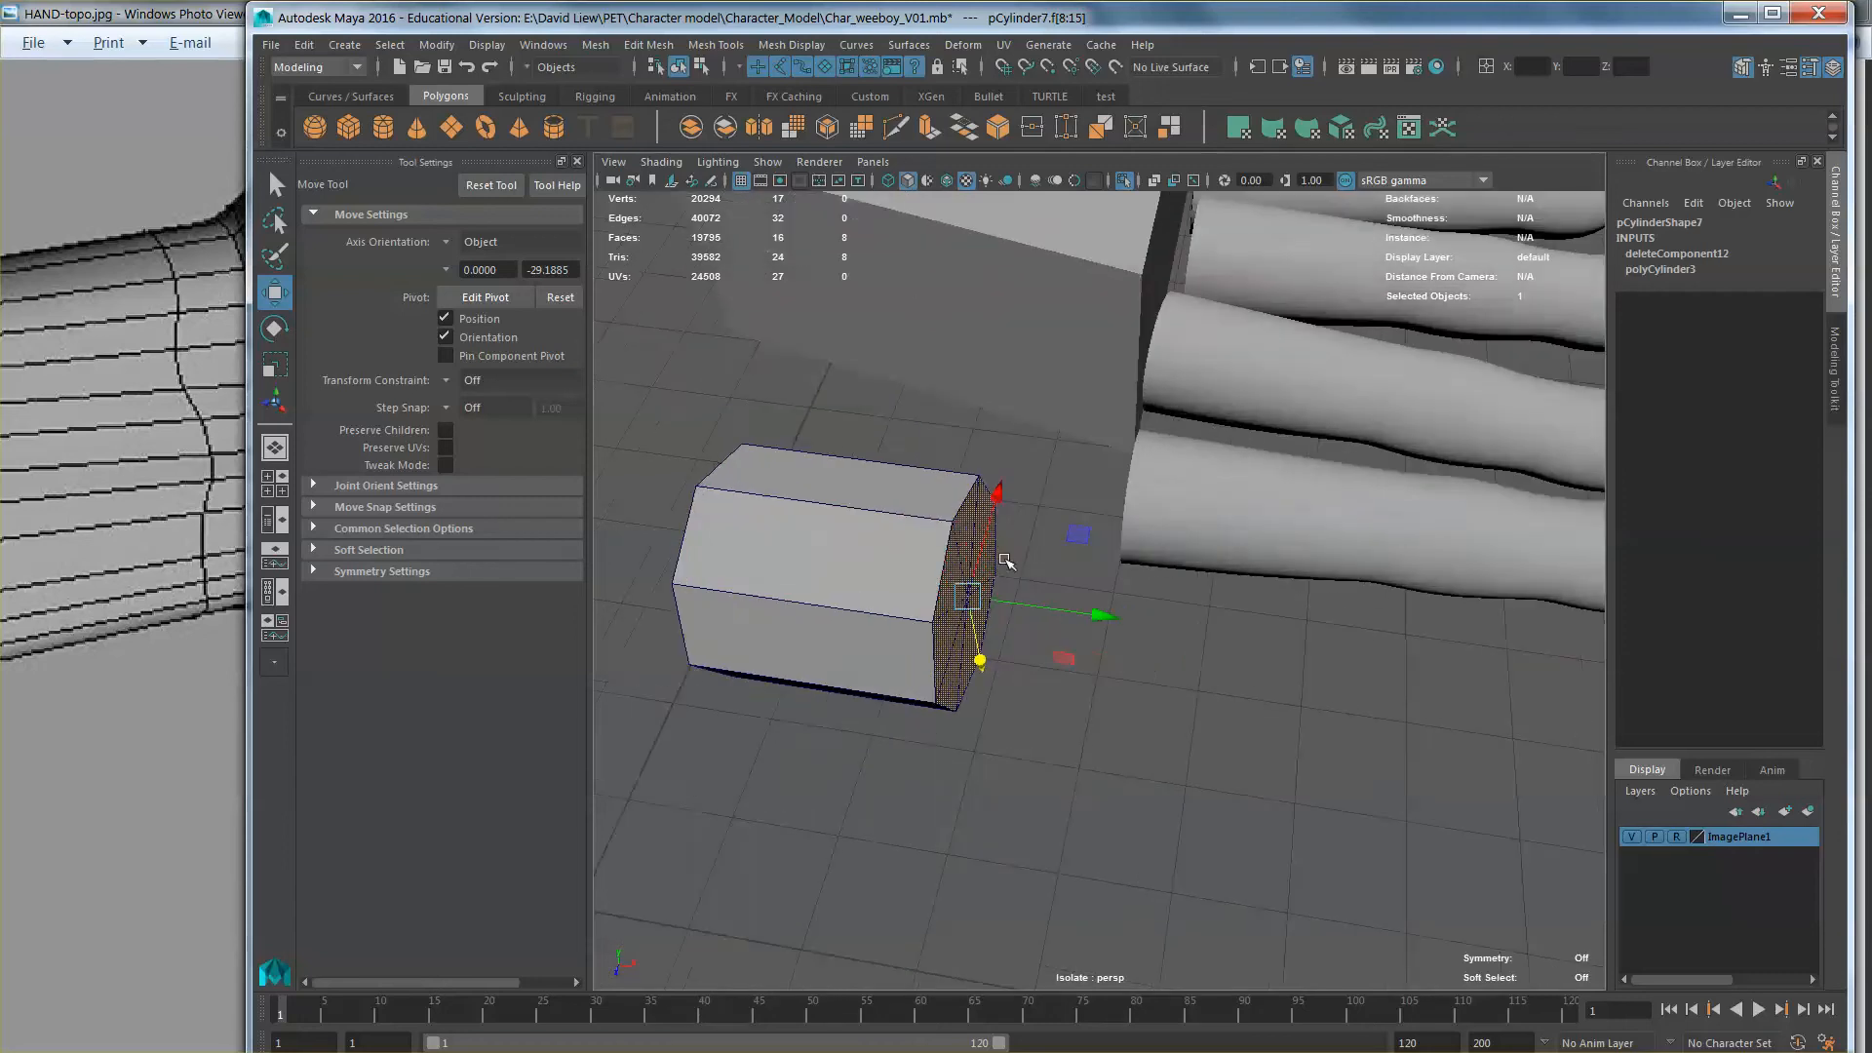
left_click_drag(1002, 559, 1030, 555, "alt")
middle_click_drag(1046, 543, 1058, 553, "alt")
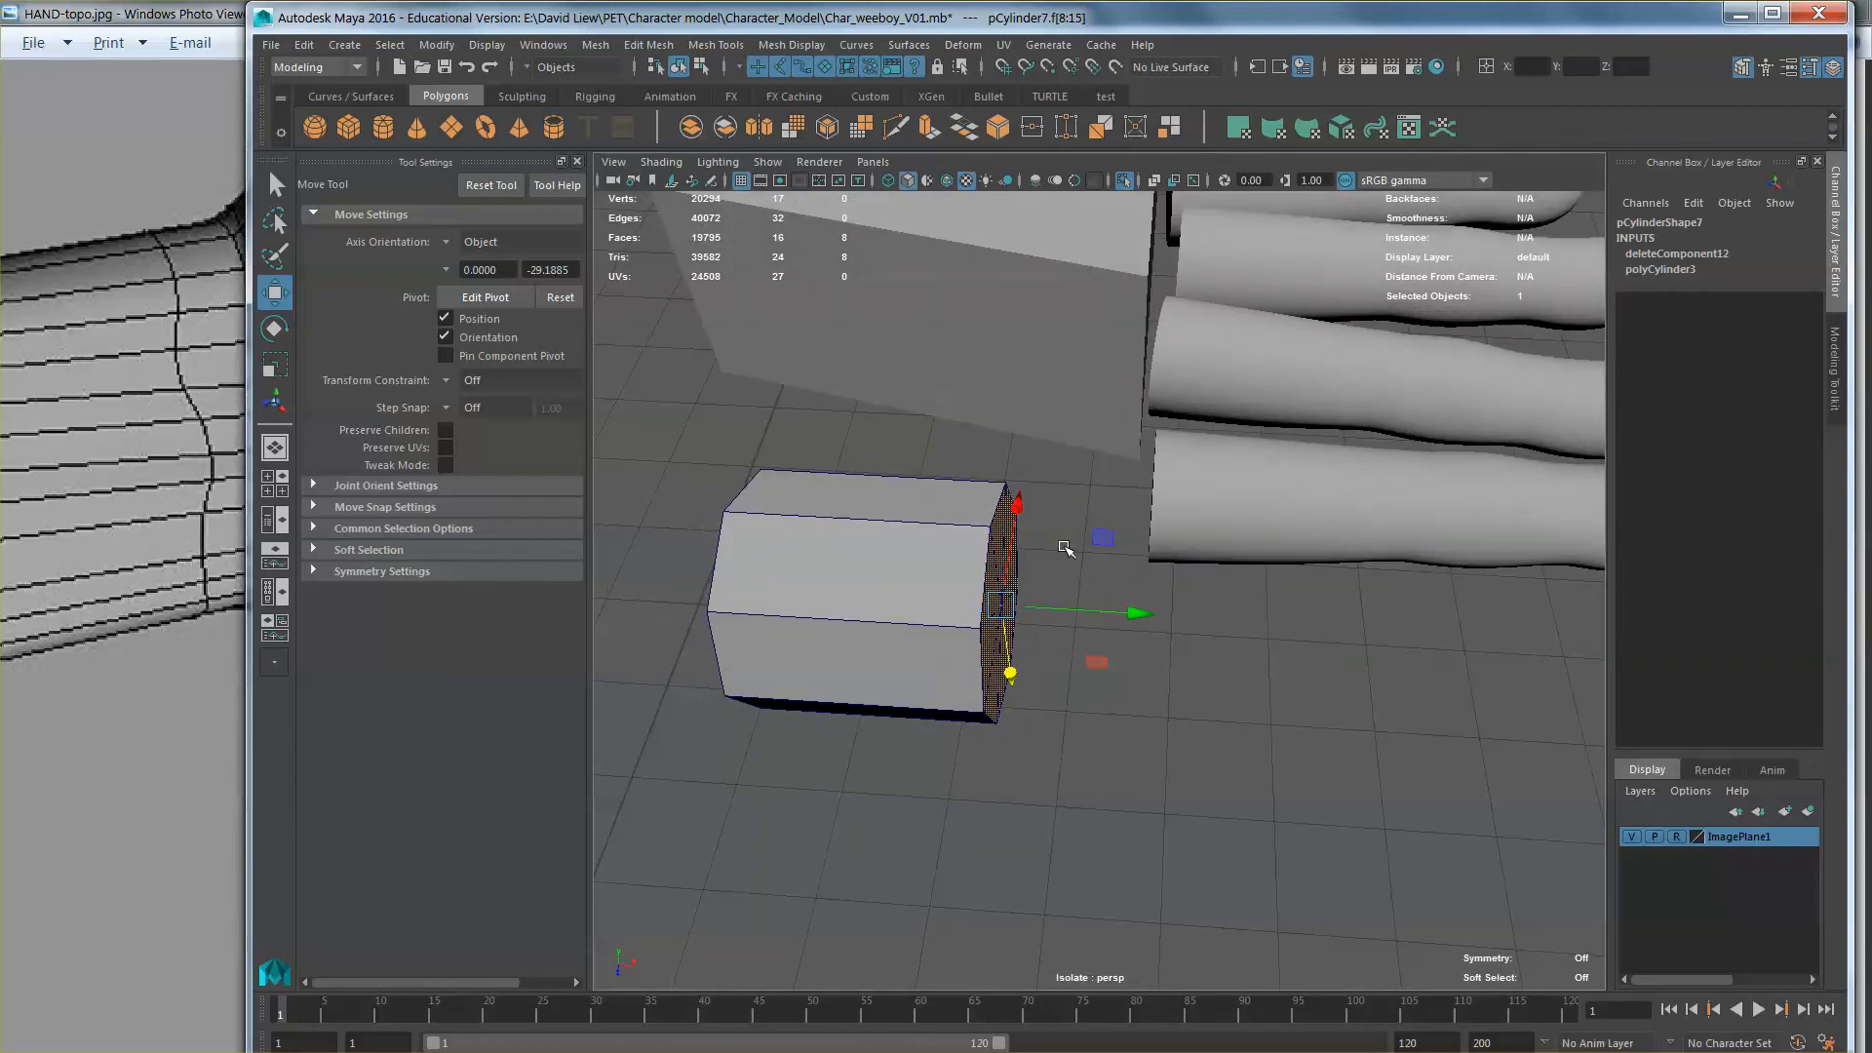
Step: Open the handfront.jpg reference photo, examine the shape of the palm and thumb base, and return to Maya
key("alt+Tab")
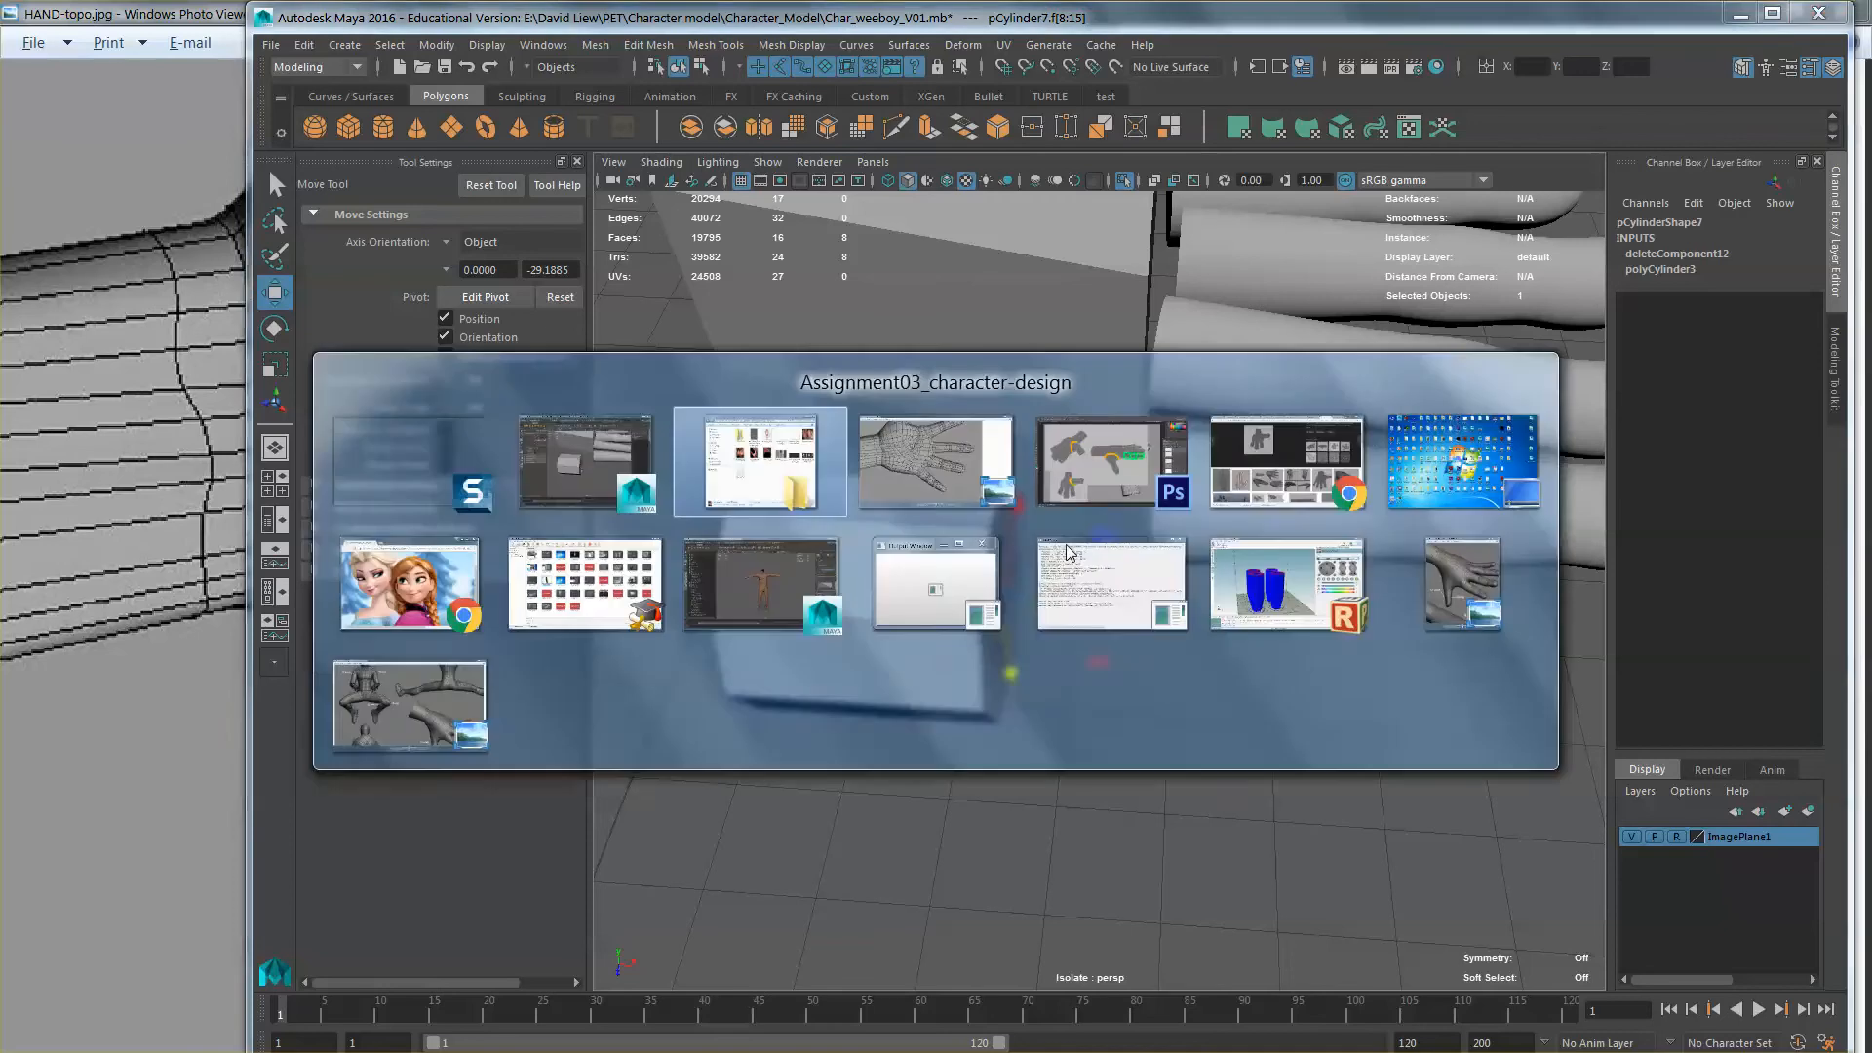
double_click(647, 505)
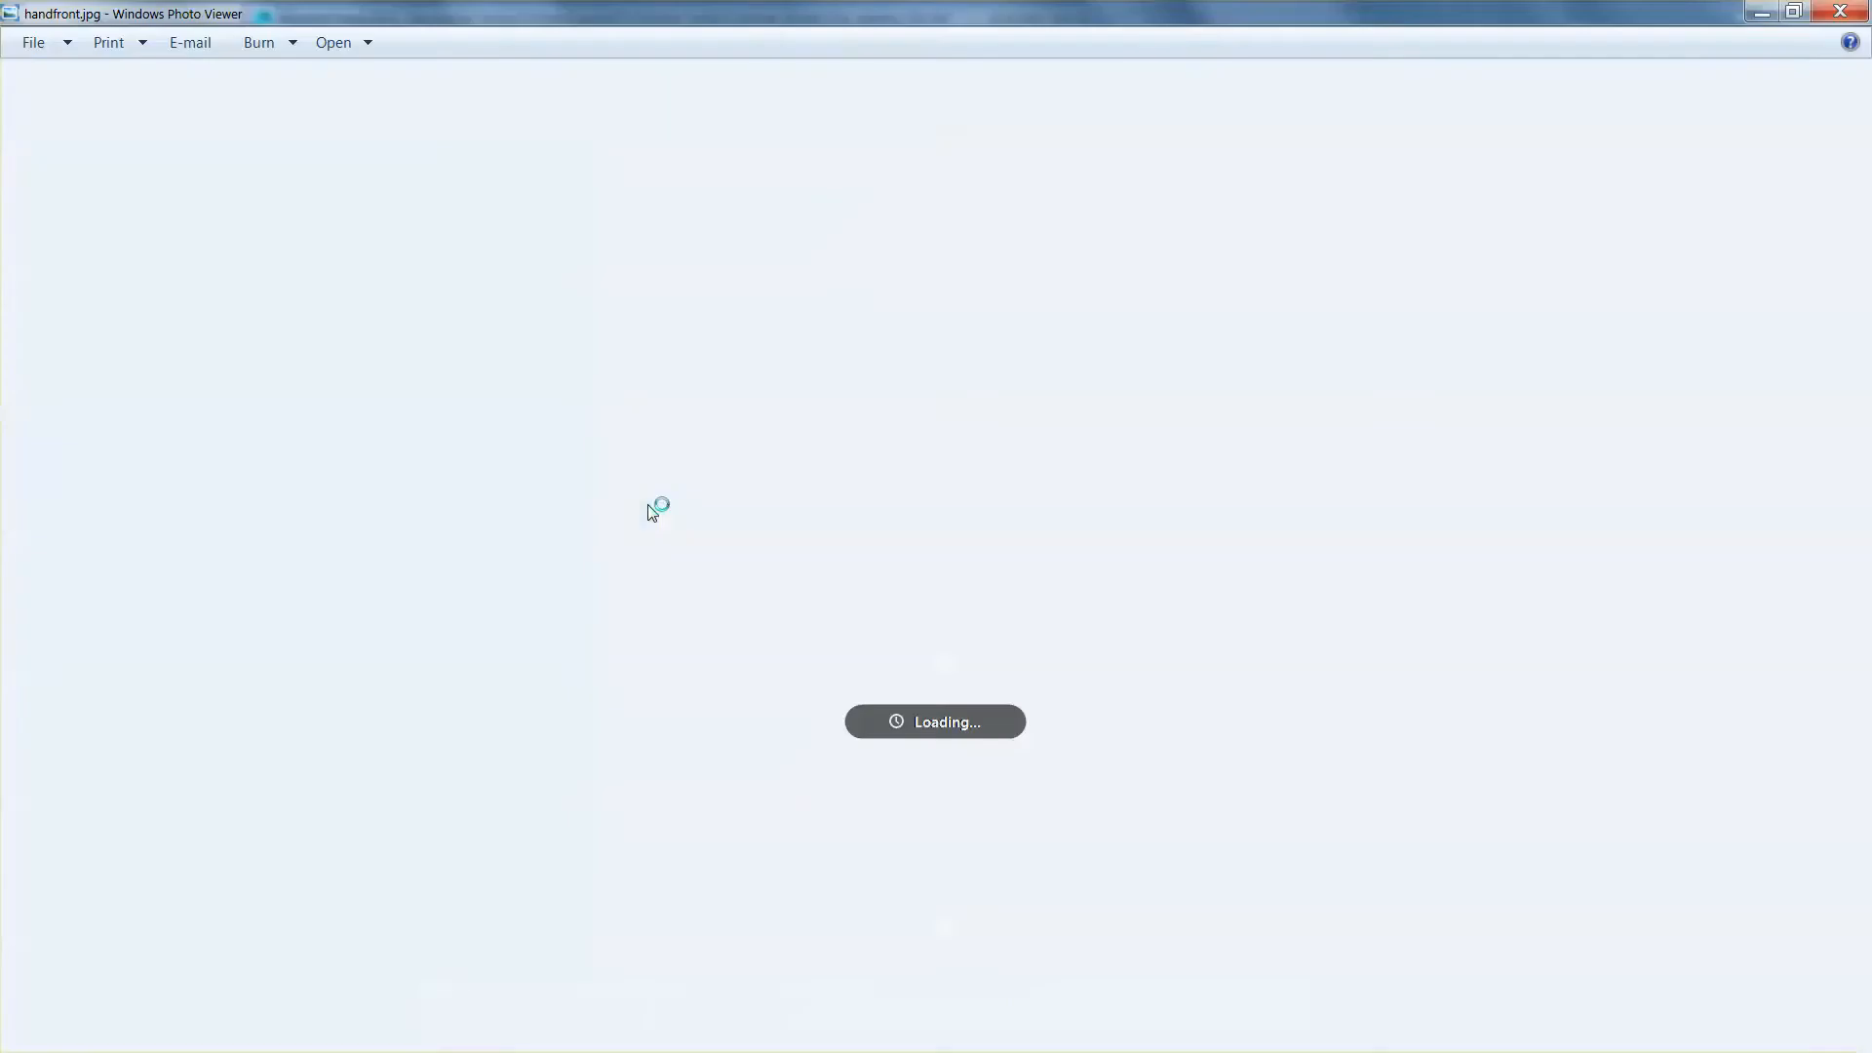
scroll(764, 532, "up", 1)
left_click_drag(843, 496, 839, 429)
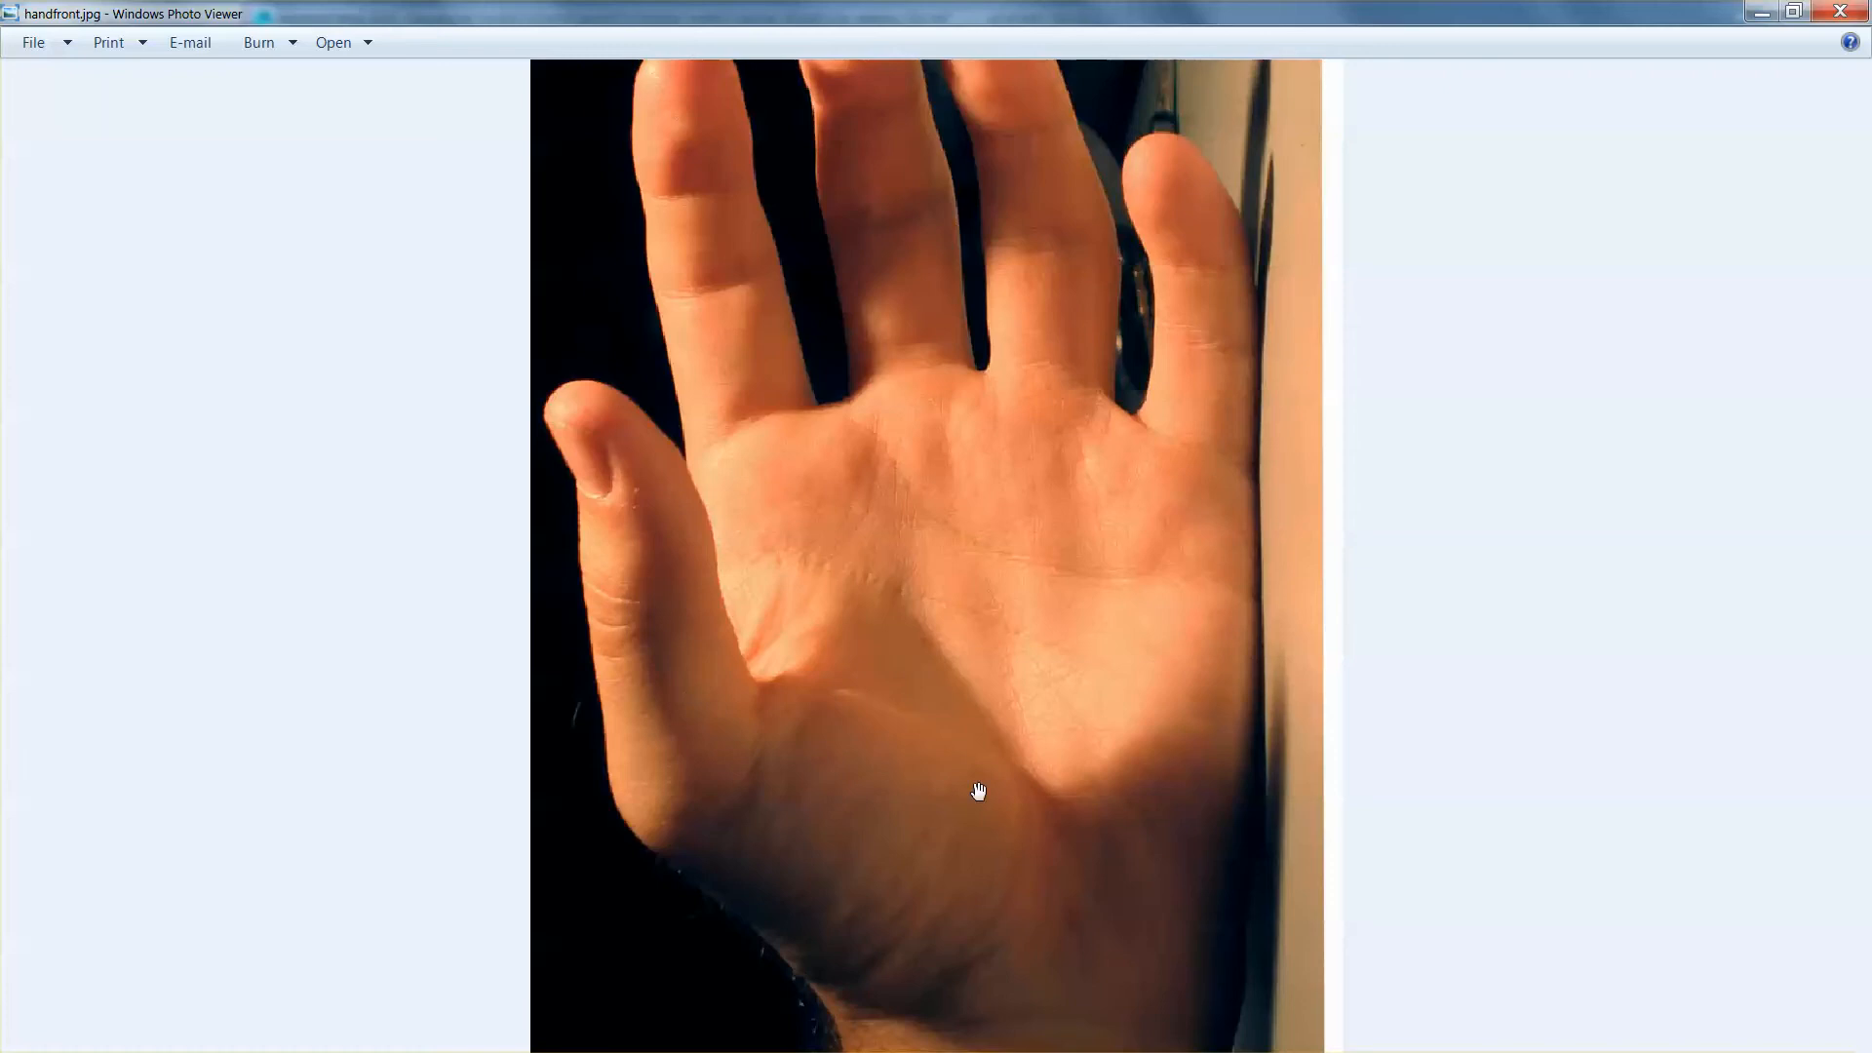
key("alt+Tab")
key("alt+Tab")
key("alt+Tab")
key("alt+Tab")
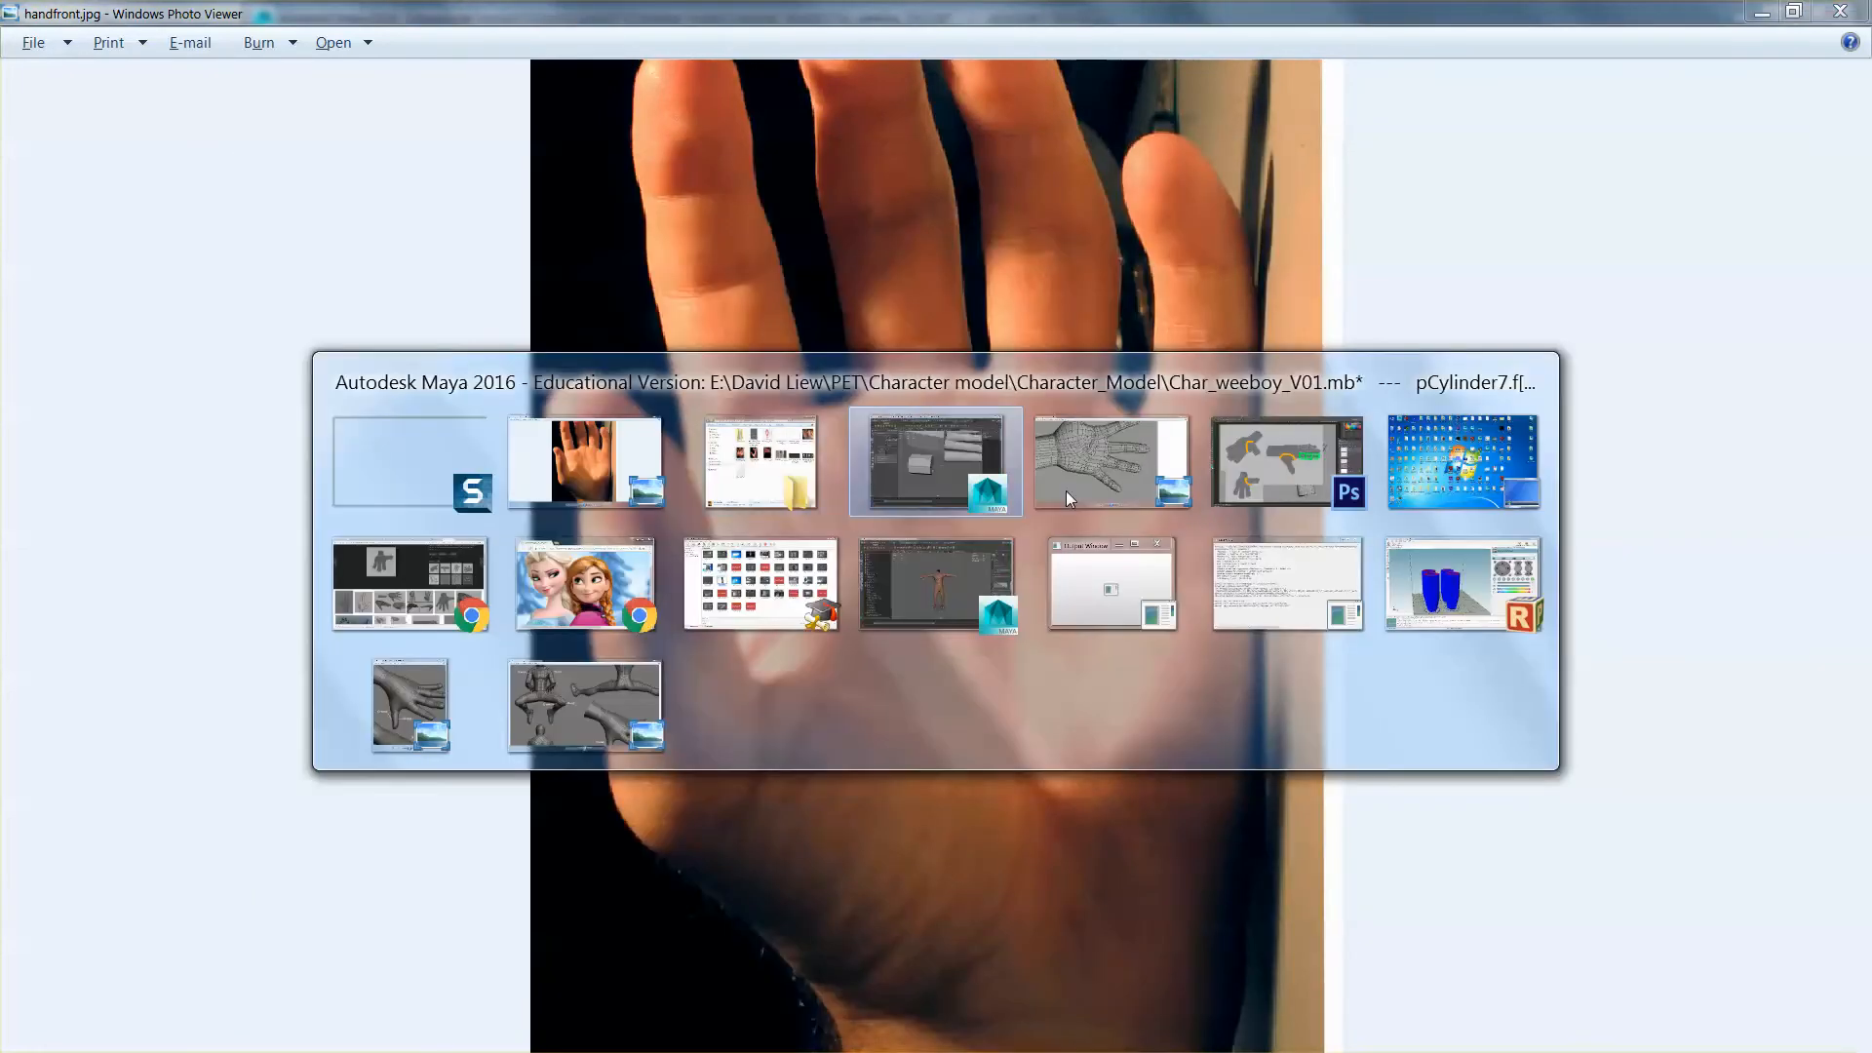
key("alt+Tab")
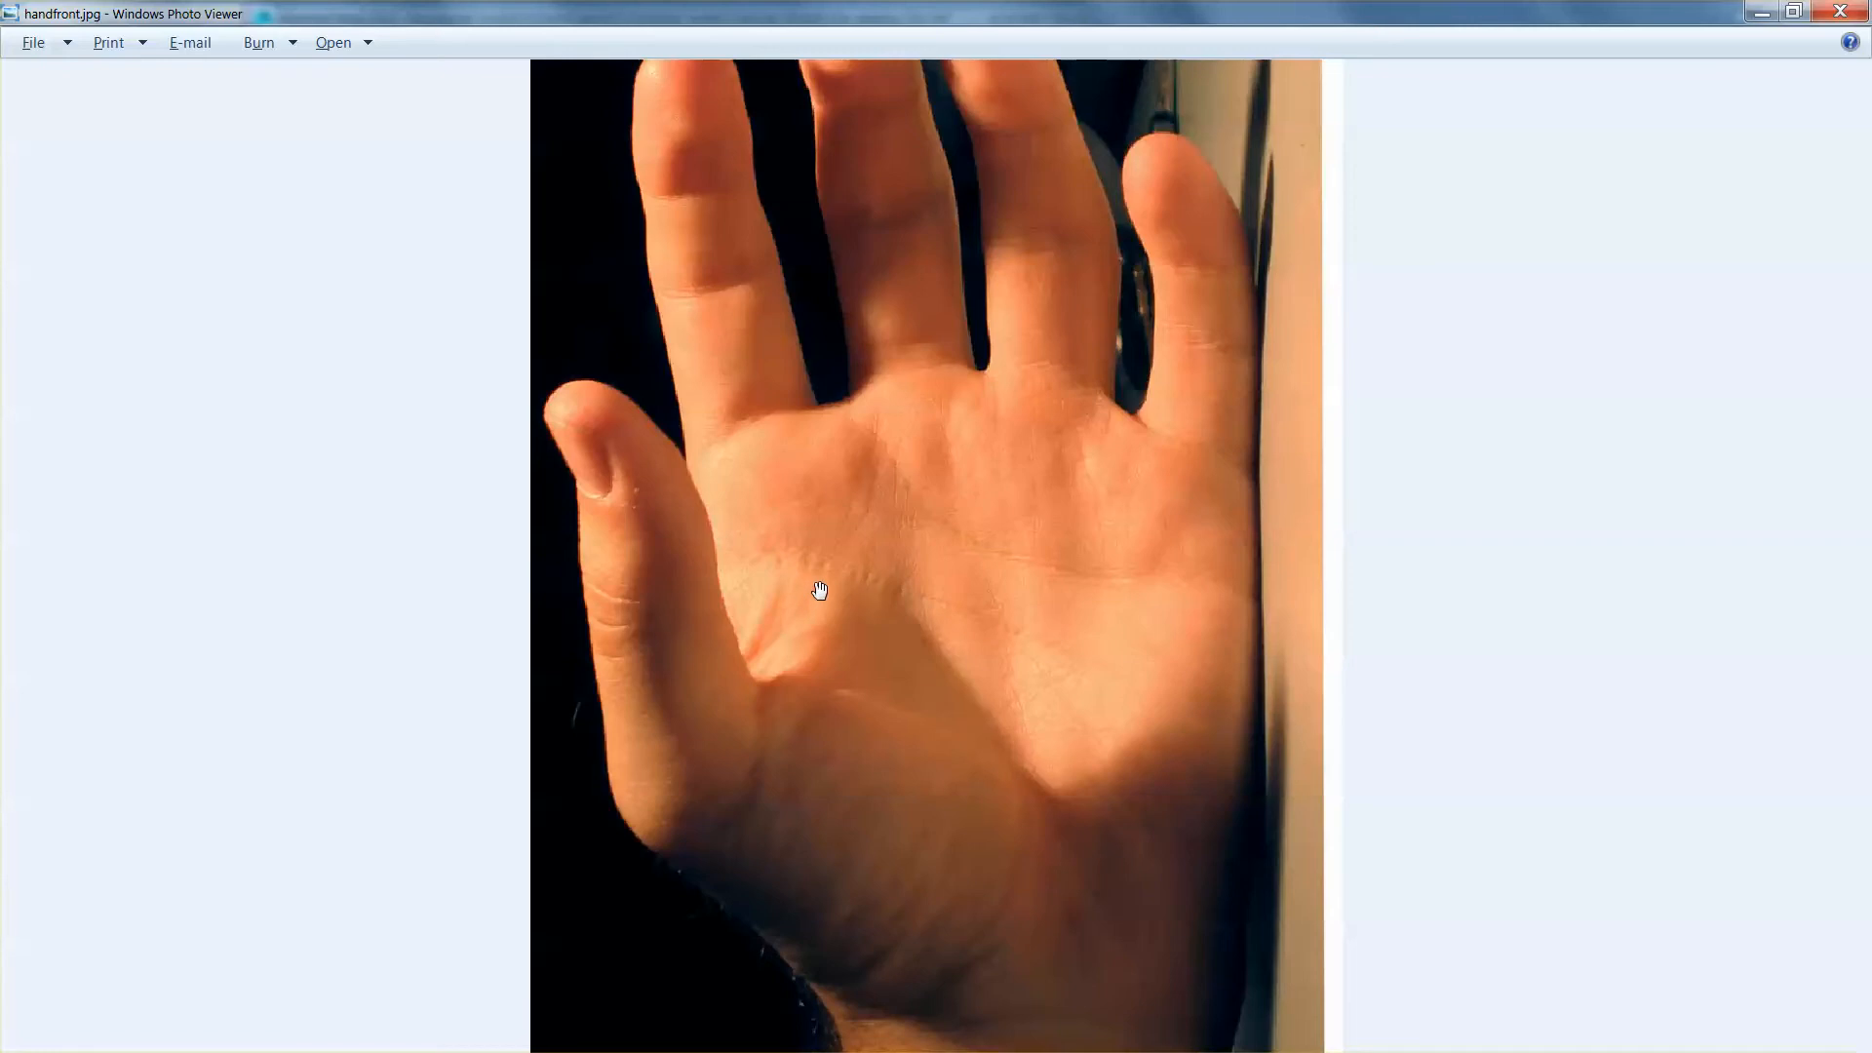
key("alt+Tab")
Step: Extrude the selected cap faces forward in the finger direction to add a second cylinder segment
left_click_drag(1099, 606, 1058, 611, "alt")
key("ctrl+e")
key("w")
left_click_drag(1085, 691, 1224, 759)
left_click_drag(1003, 660, 1193, 648, "alt")
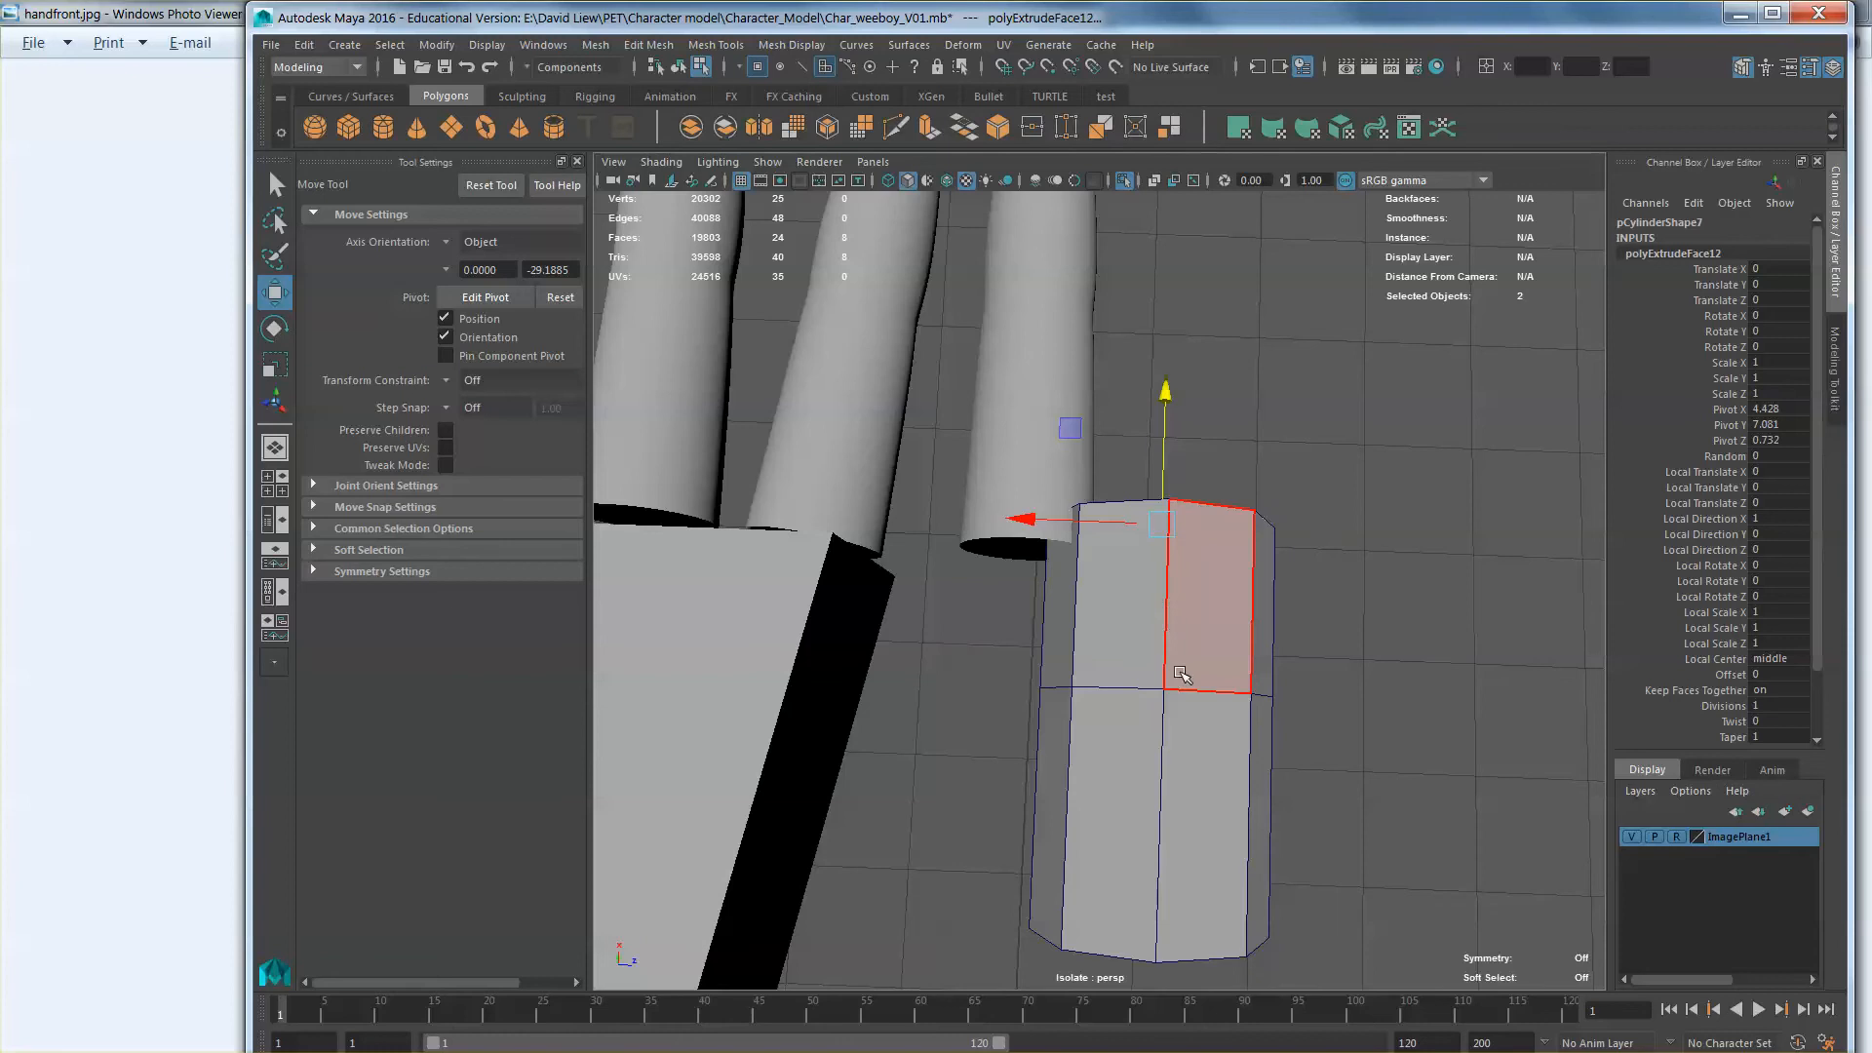
Step: Select the open border edge loop at the cylinder's wrist end and scale it up slightly
middle_click_drag(1180, 674, 1166, 588, "alt")
right_click_drag(1167, 587, 1177, 638)
left_click_drag(1178, 700, 1162, 644, "alt")
right_click_drag(1209, 520, 1209, 468)
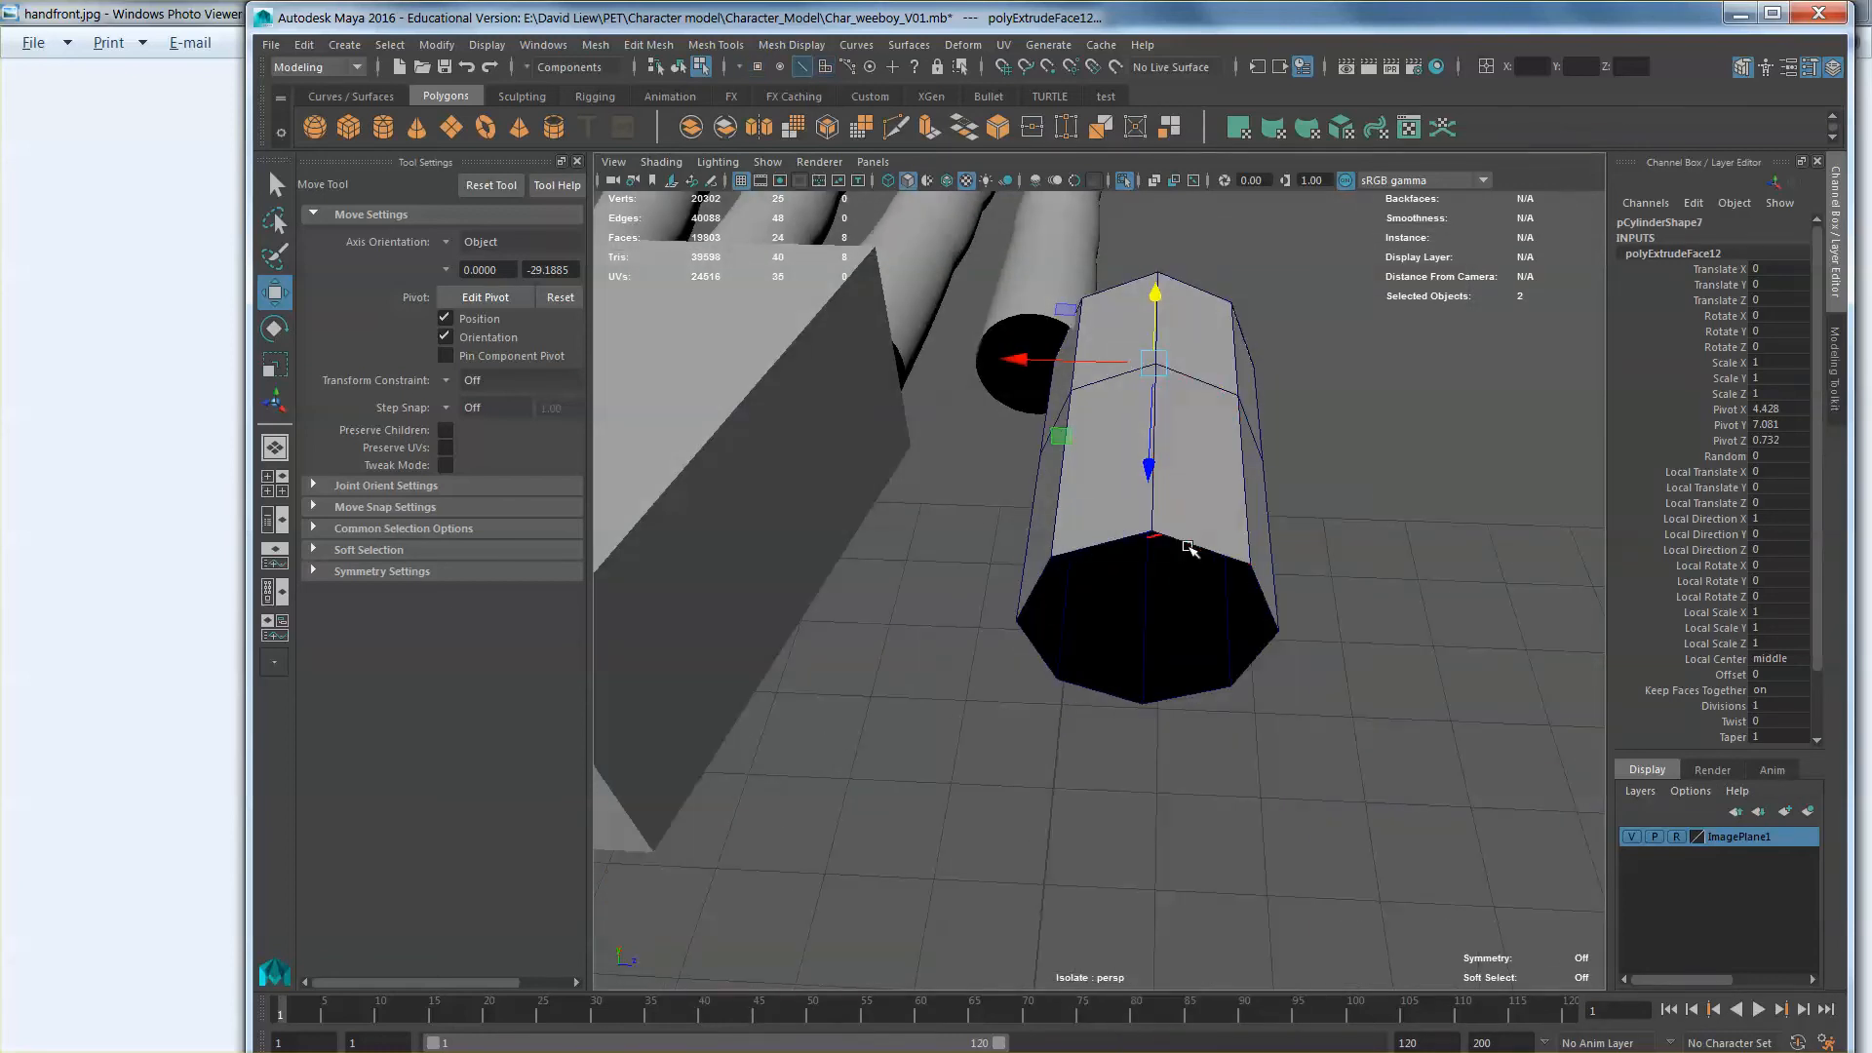
double_click(1189, 549)
key("r")
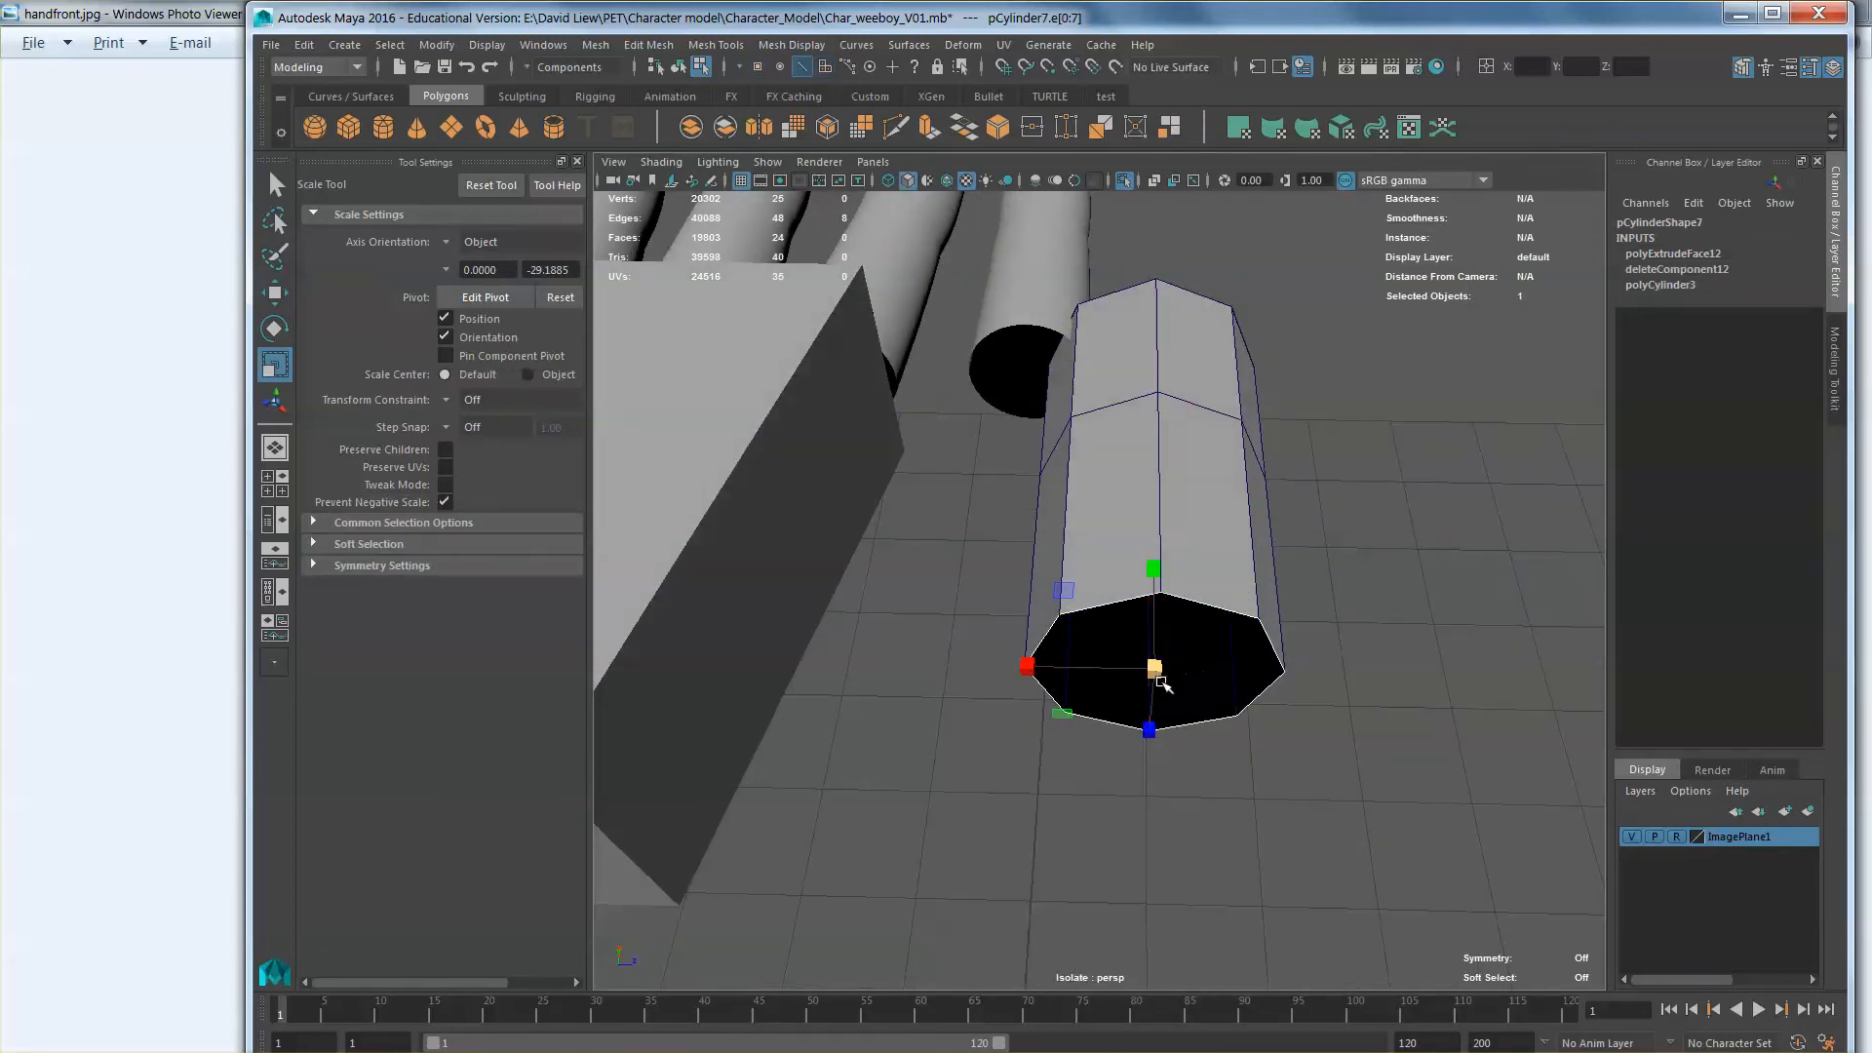
left_click_drag(1162, 684, 1143, 461)
Step: Delete every second spoke edge of the cylinder's end cap so that it consists of four quads
key("w")
left_click(1179, 411)
left_click(1226, 366, "shift")
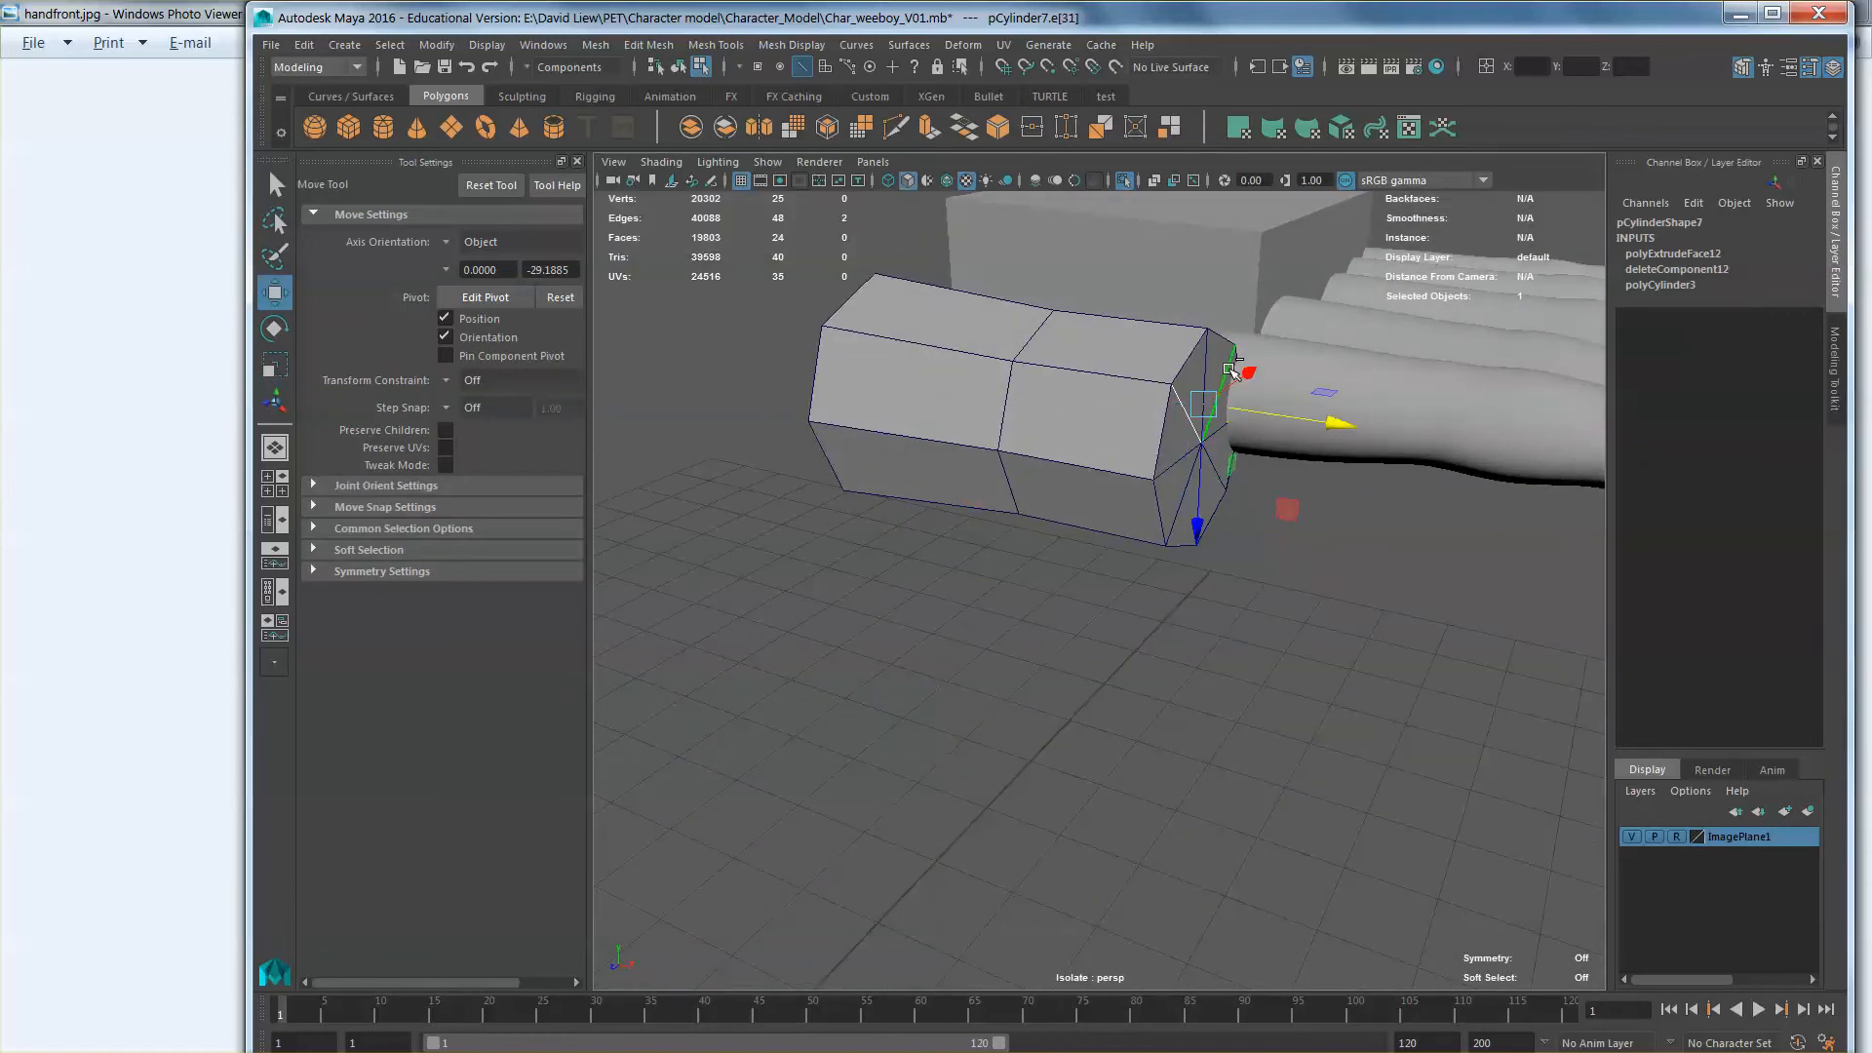
left_click(1216, 467, "shift")
left_click(1189, 479, "shift")
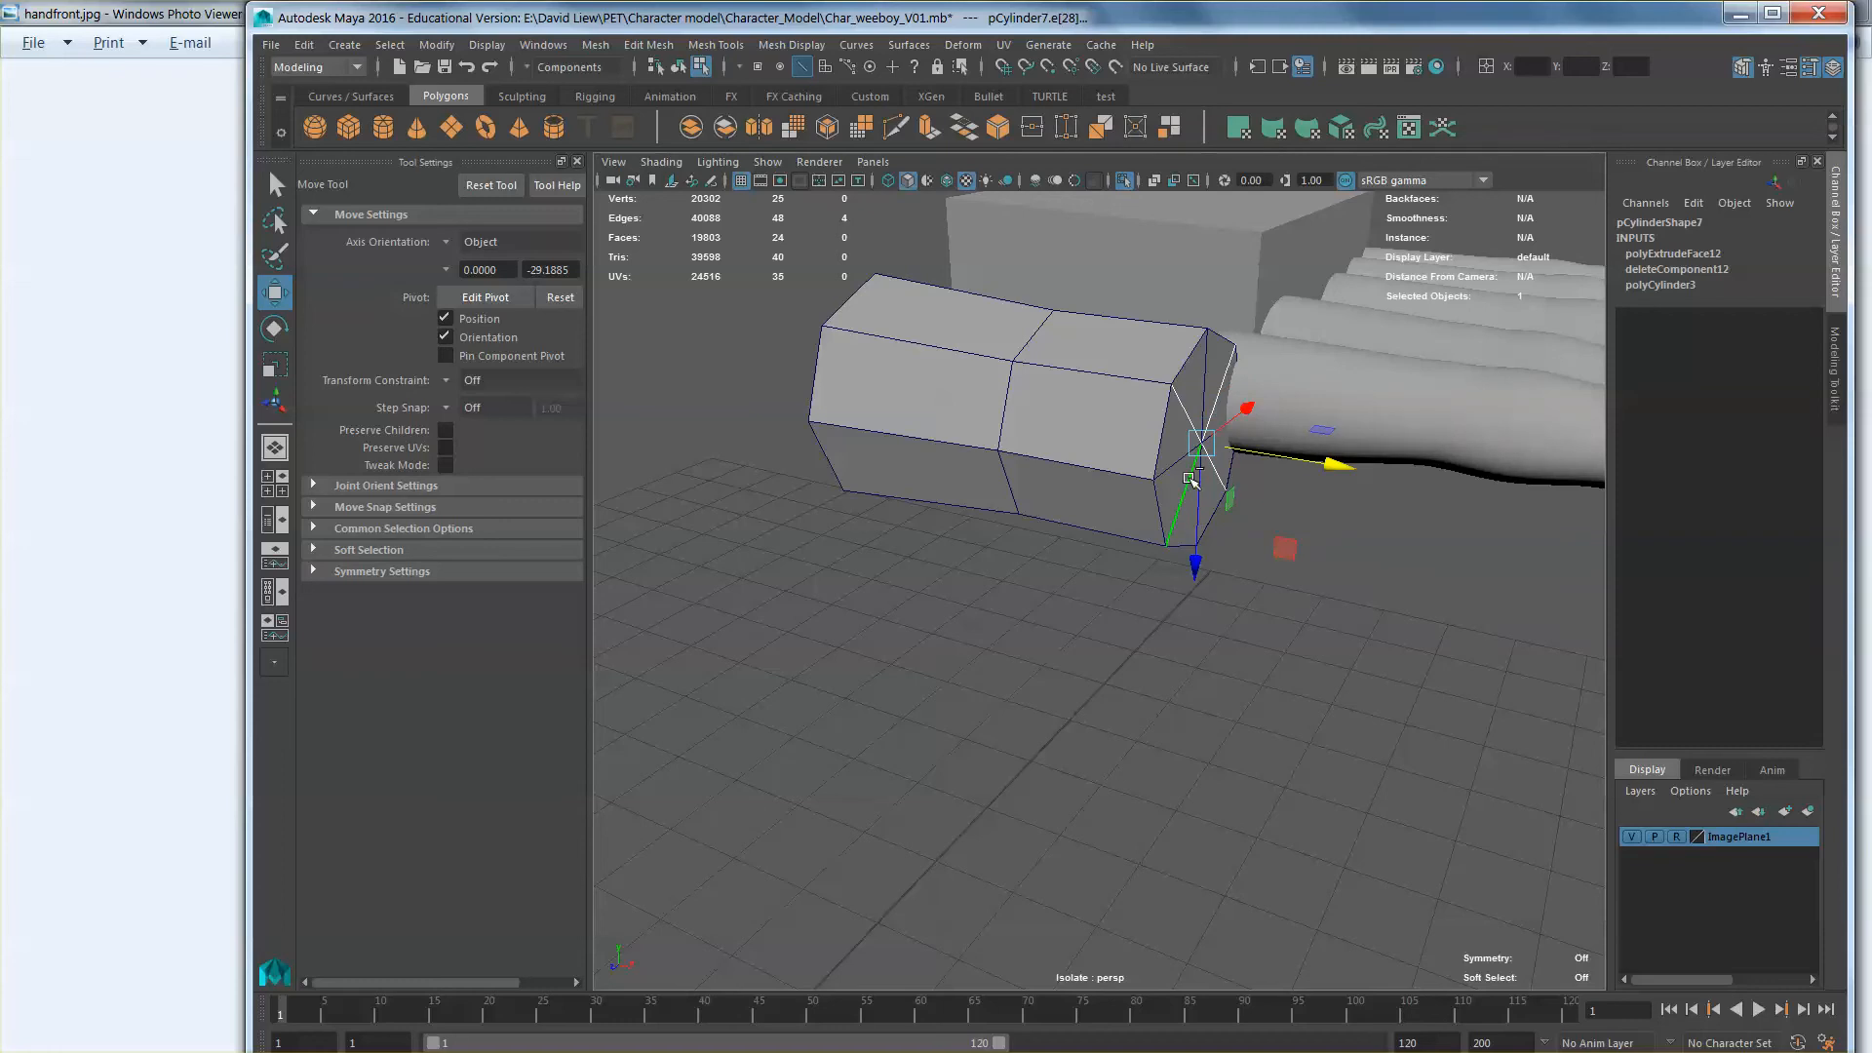
key("Delete")
Step: Move the upper edges of the end cap forward to begin slanting the cap
middle_click_drag(1210, 473, 1112, 639, "alt")
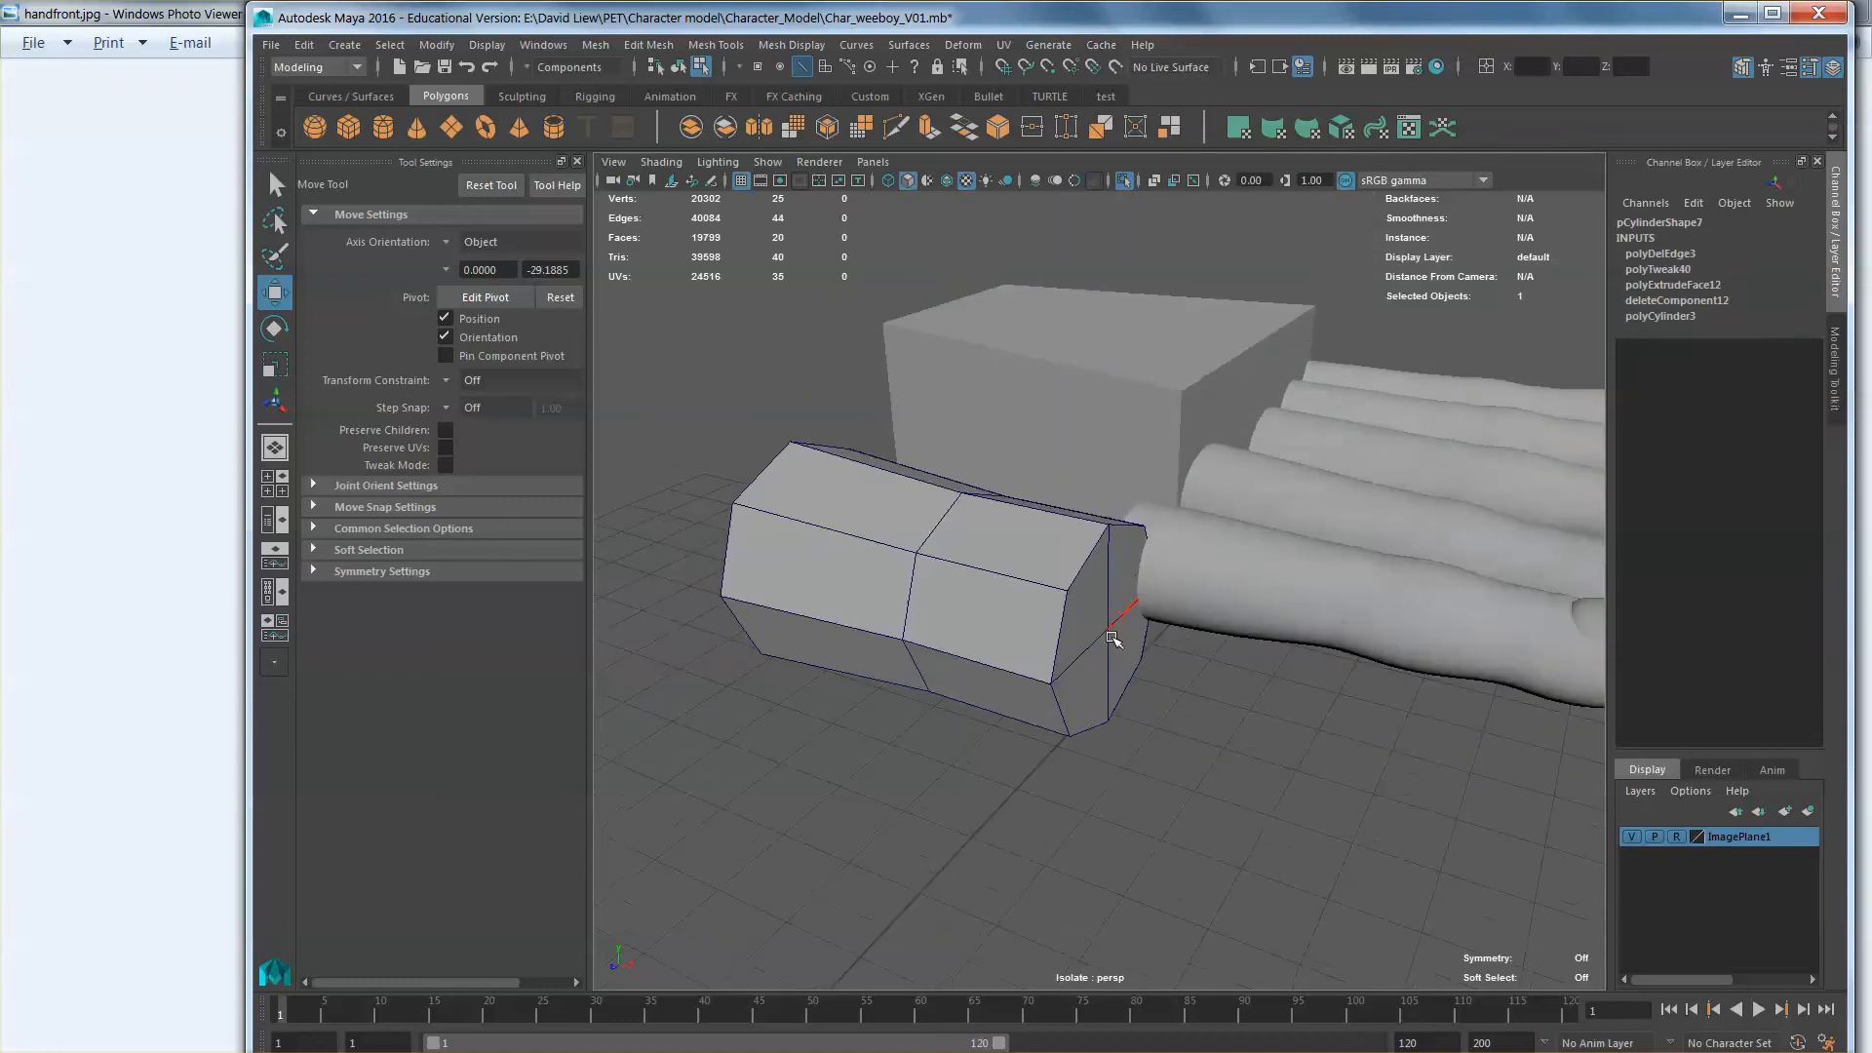
left_click(1086, 573)
key("q")
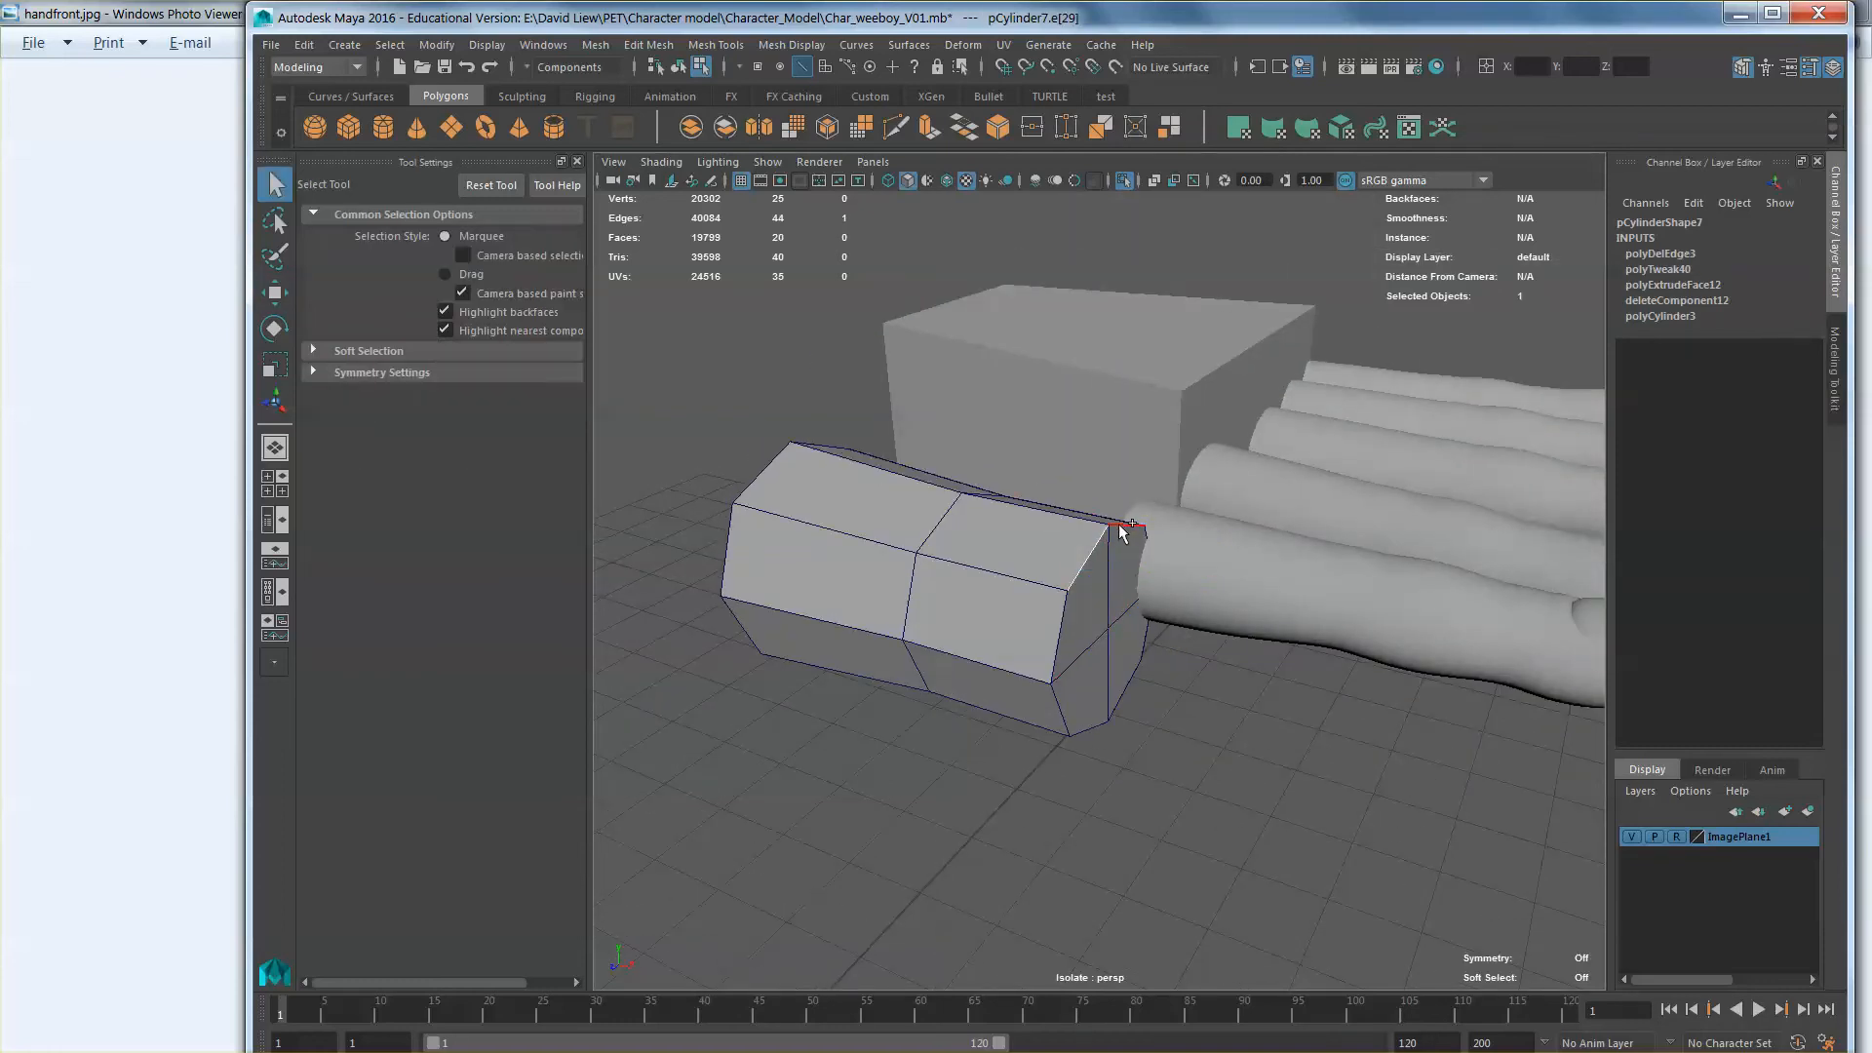
left_click(1126, 527, "shift")
left_click_drag(1112, 663, 1155, 625, "alt")
key("w")
left_click_drag(1252, 518, 1285, 520)
Step: Move the bottom edges of the end cap back toward the wrist to increase its slant
left_click_drag(1122, 710, 1234, 680, "alt")
left_click(965, 614)
key("q")
left_click(1048, 616, "shift")
key("w")
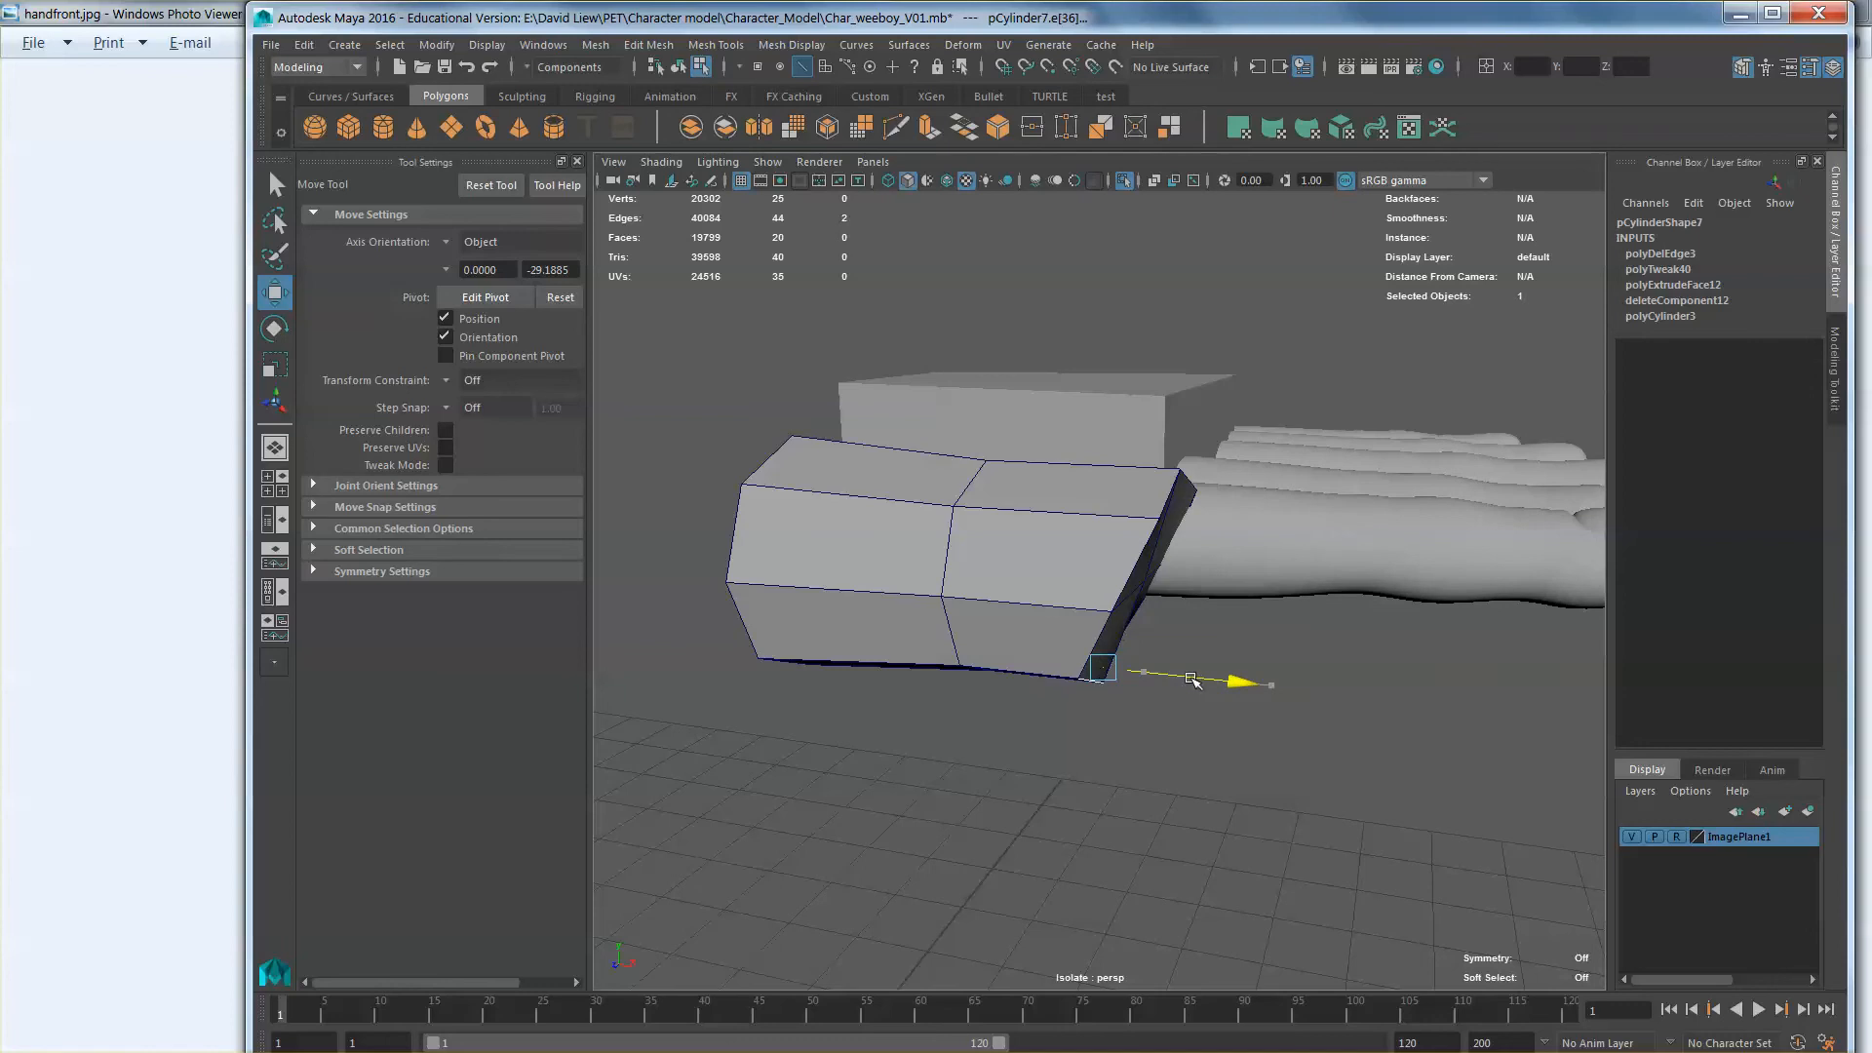
Step: Move the whole cylinder sideways away from the palm to a Translate Z of about 1.21
right_click_drag(1072, 568, 1139, 546)
left_click(1036, 585)
left_click_drag(1034, 589, 1016, 665, "alt")
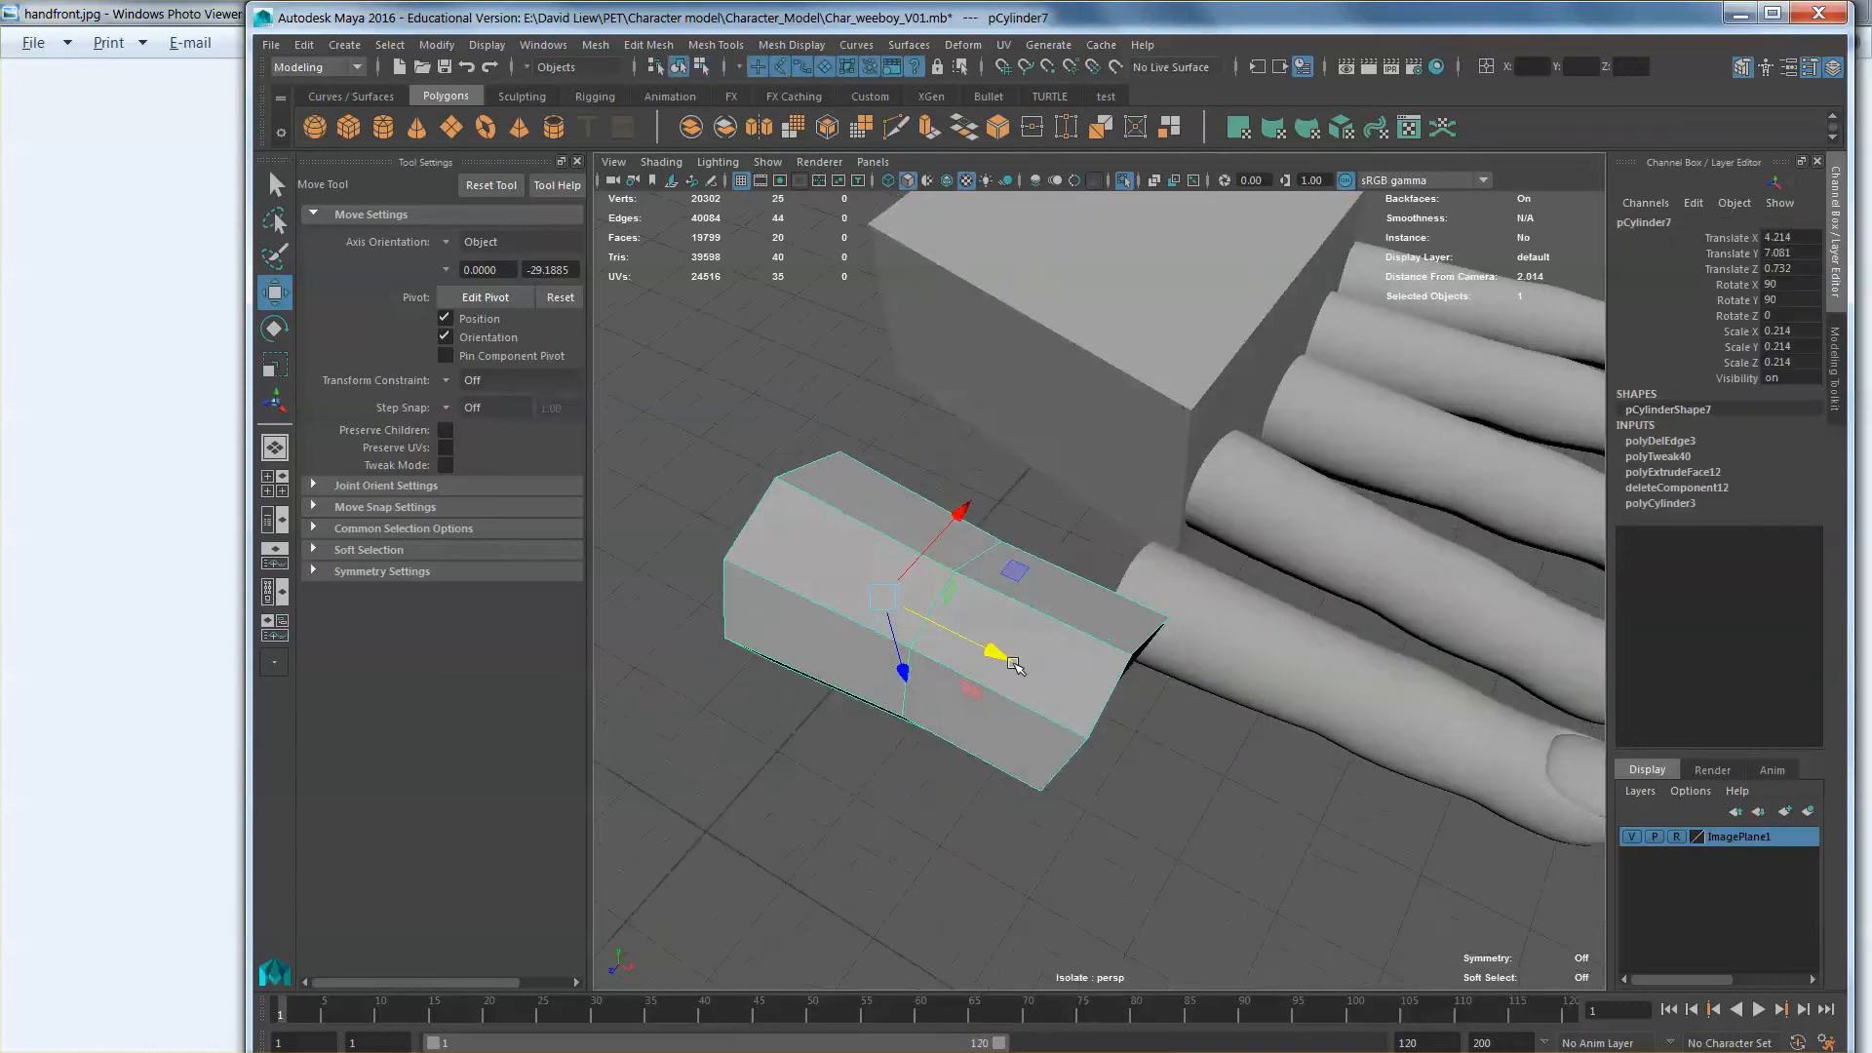
left_click_drag(960, 516, 816, 644)
middle_click_drag(1002, 634, 1036, 570, "alt")
Step: Delete the spare finger with the fingernail lying outside the palm
scroll(1020, 638, "down", 2)
mouse_move(1018, 647)
left_mouse_down("alt")
mouse_move(1032, 595)
mouse_move(1003, 618)
left_mouse_up("alt")
left_click(1216, 534)
key("Delete")
Step: Move the centre vertex of the cylinder's slanted end cap slightly forward
left_click(1040, 612)
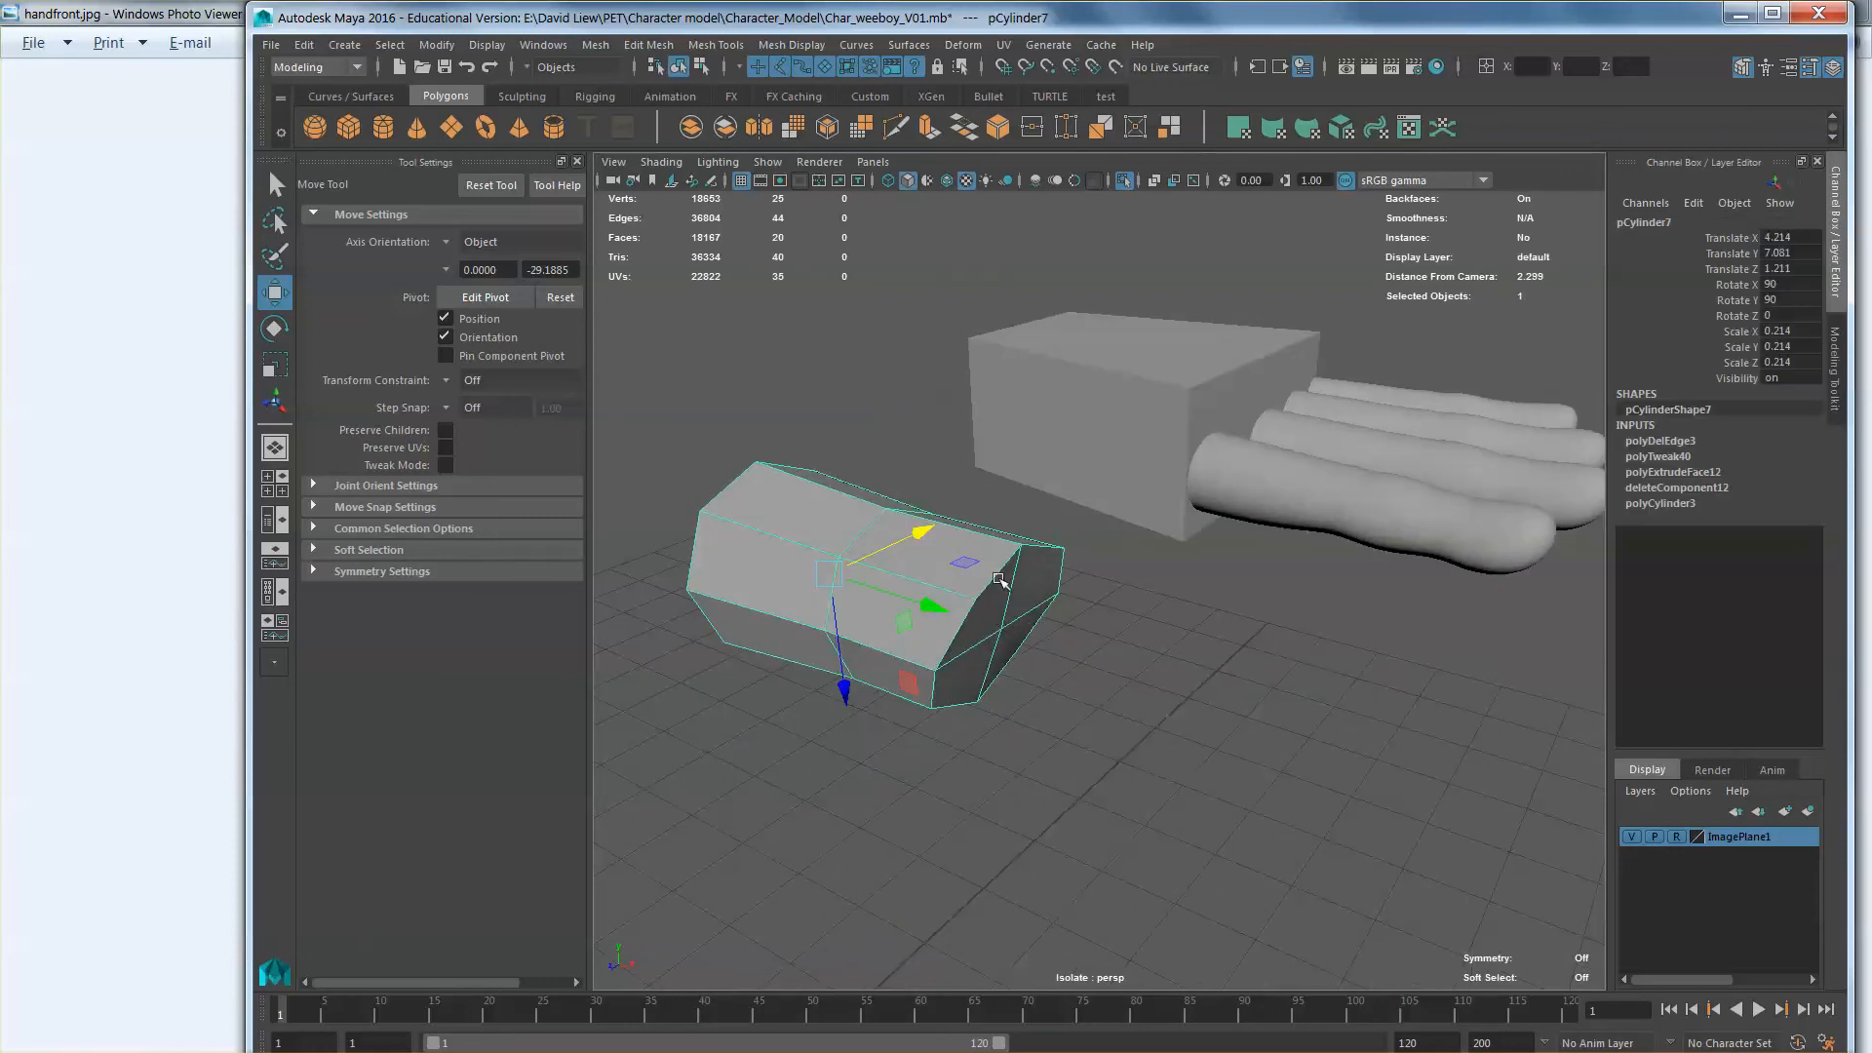
right_click_drag(1000, 582, 953, 585)
left_click(1003, 630)
left_click_drag(1002, 630, 1121, 585, "alt")
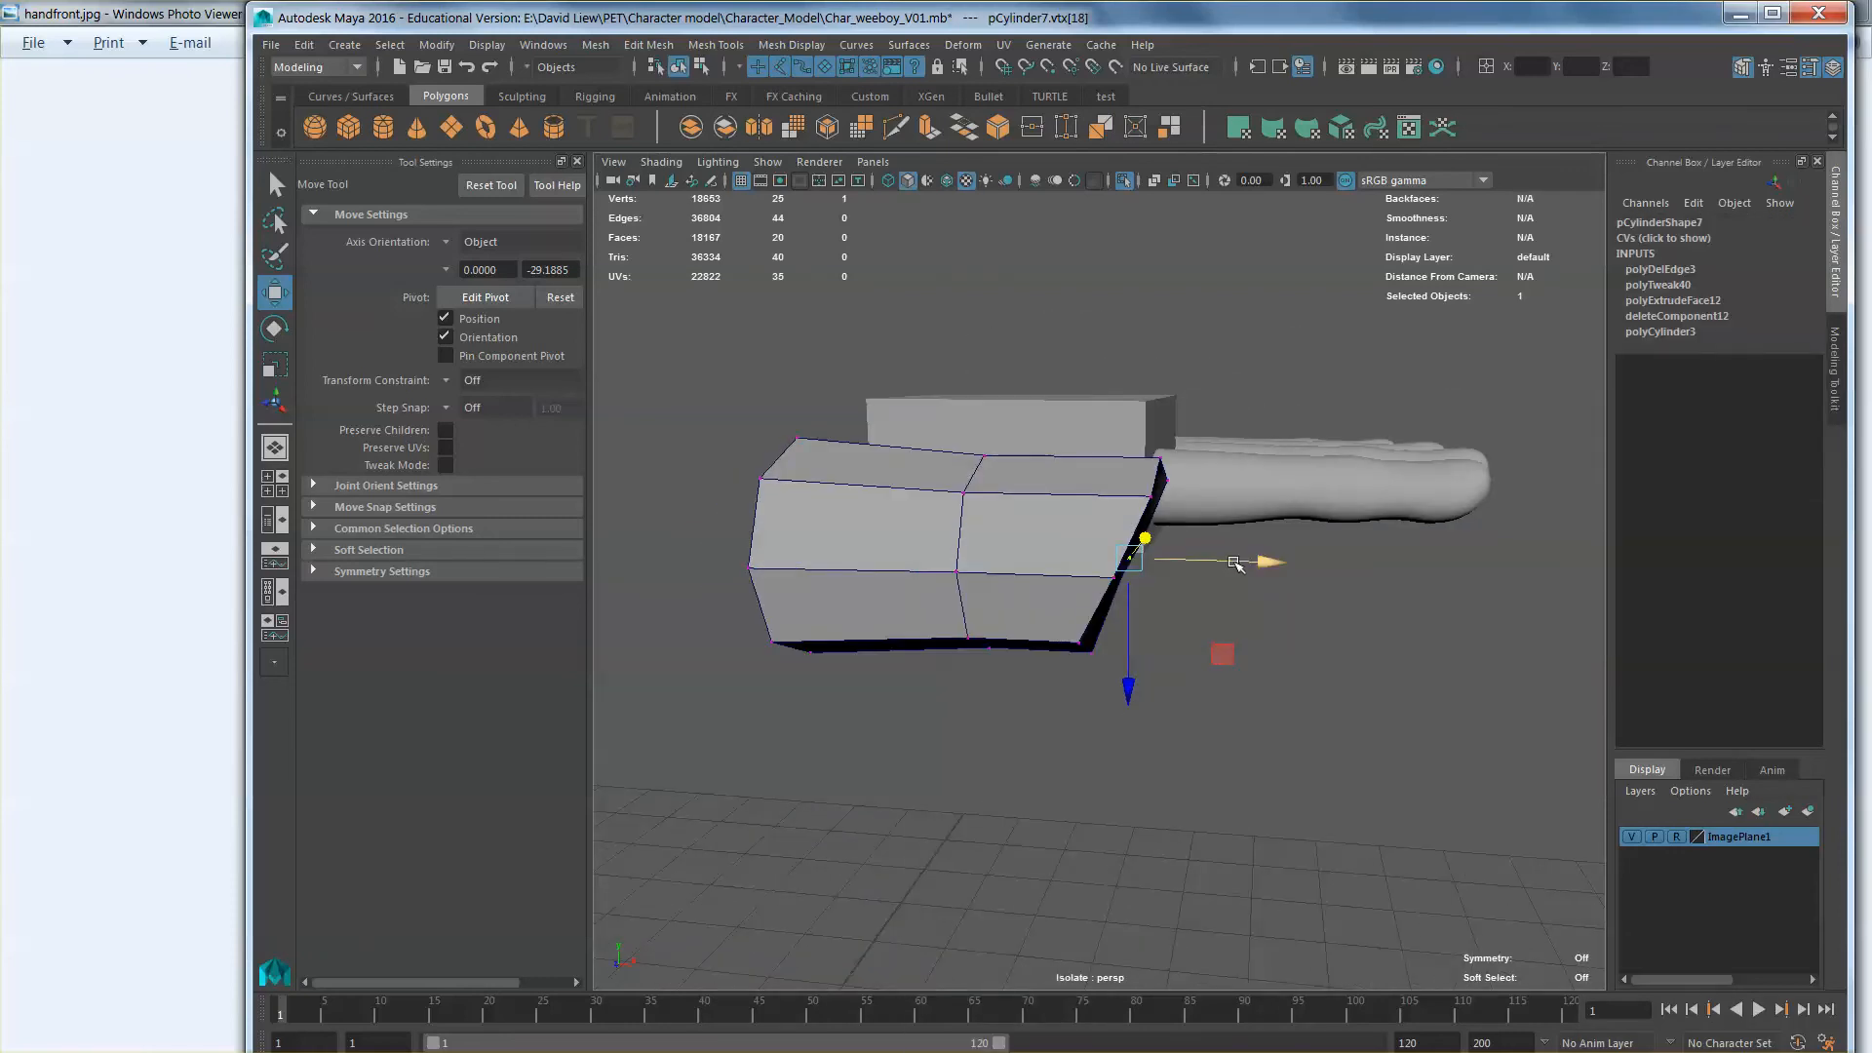
left_click_drag(1257, 563, 1109, 583, "alt")
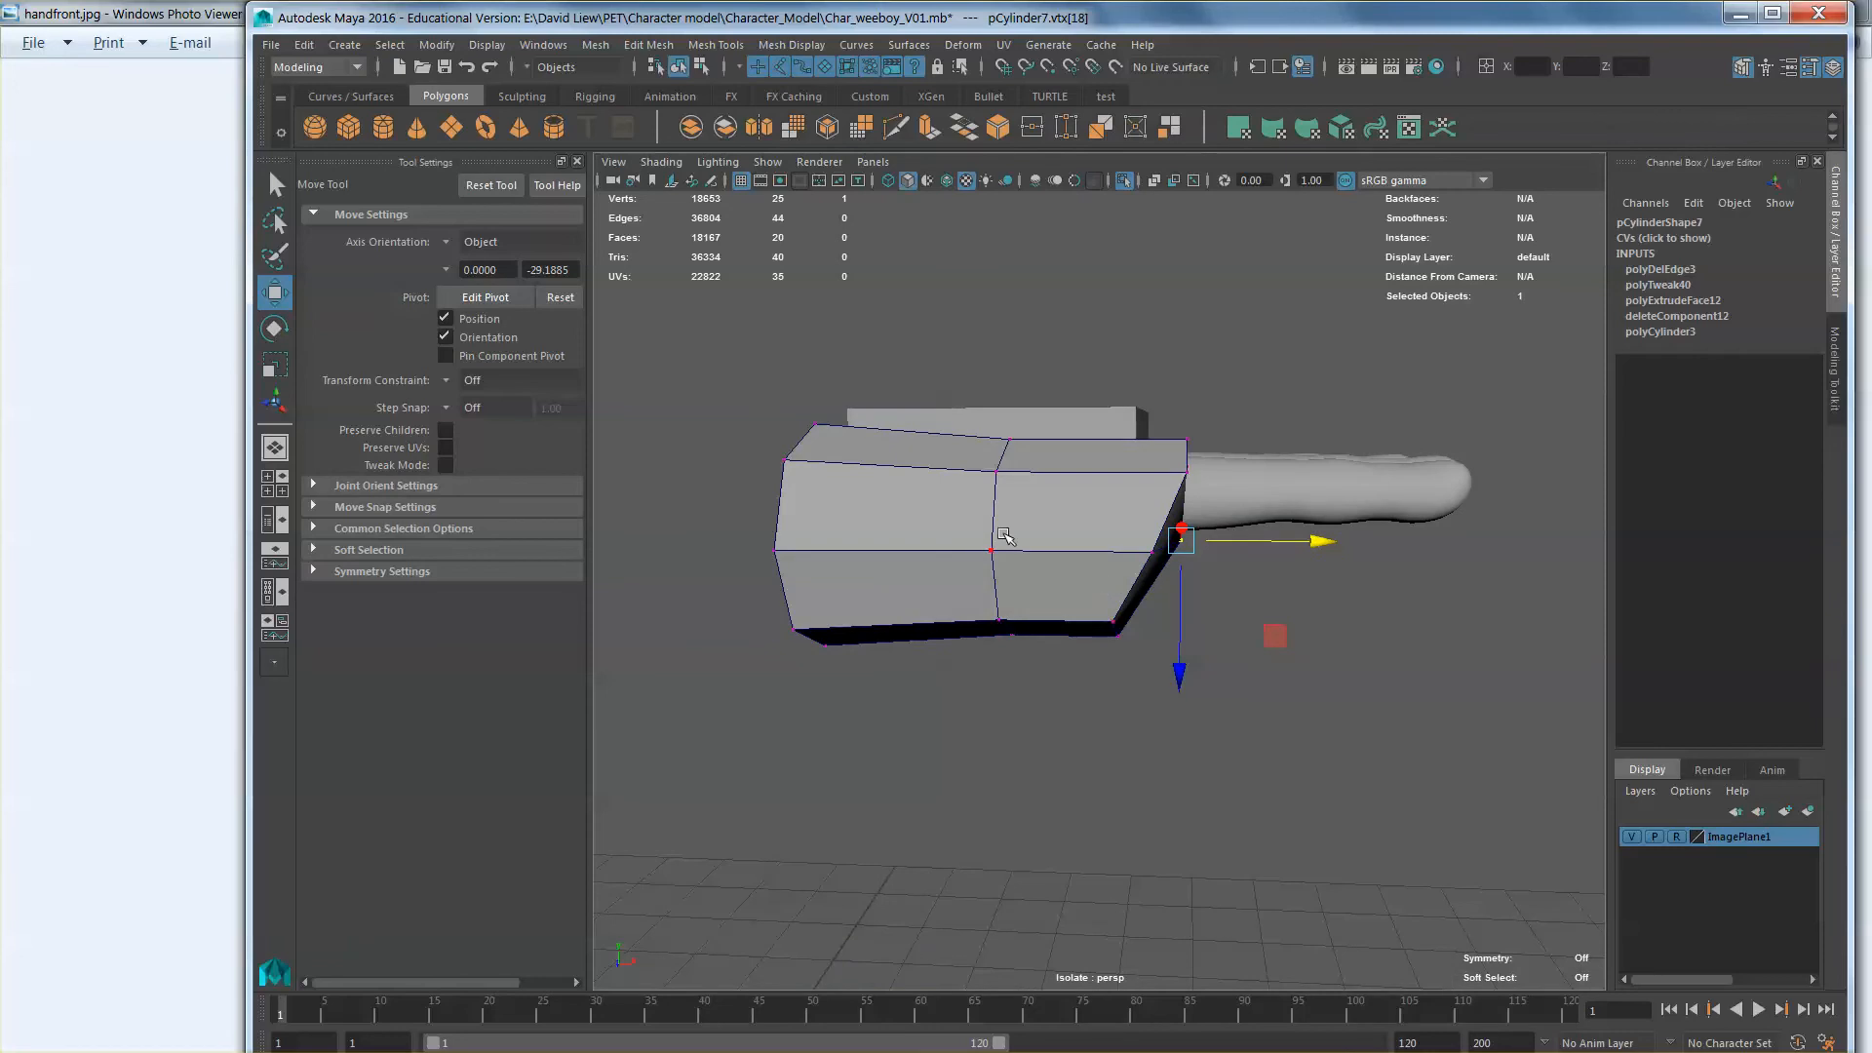
Step: Raise the upper vertices of the cylinder's middle edge loop to form a slight bump on top
mouse_move(1004, 535)
left_mouse_down("alt")
mouse_move(1008, 552)
mouse_move(983, 434)
mouse_move(1024, 553)
mouse_move(1030, 515)
left_mouse_up("alt")
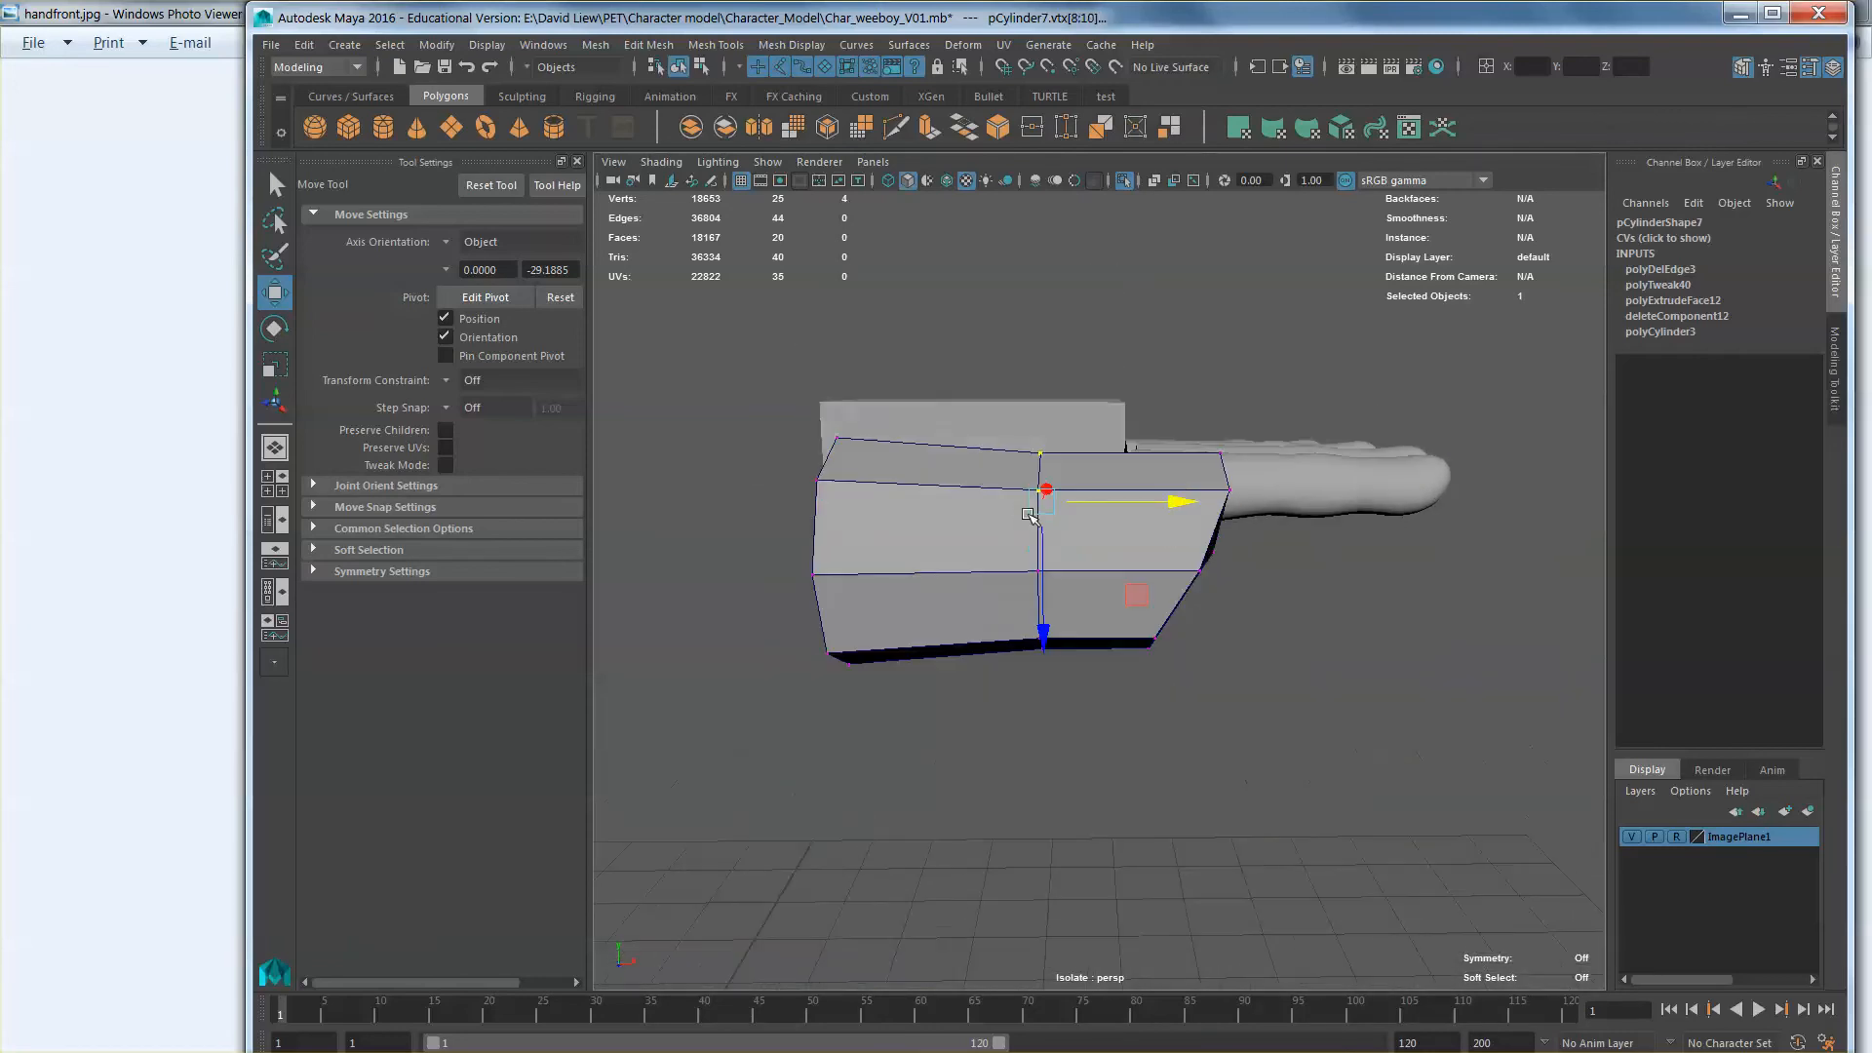
left_click_drag(1041, 624, 1049, 591)
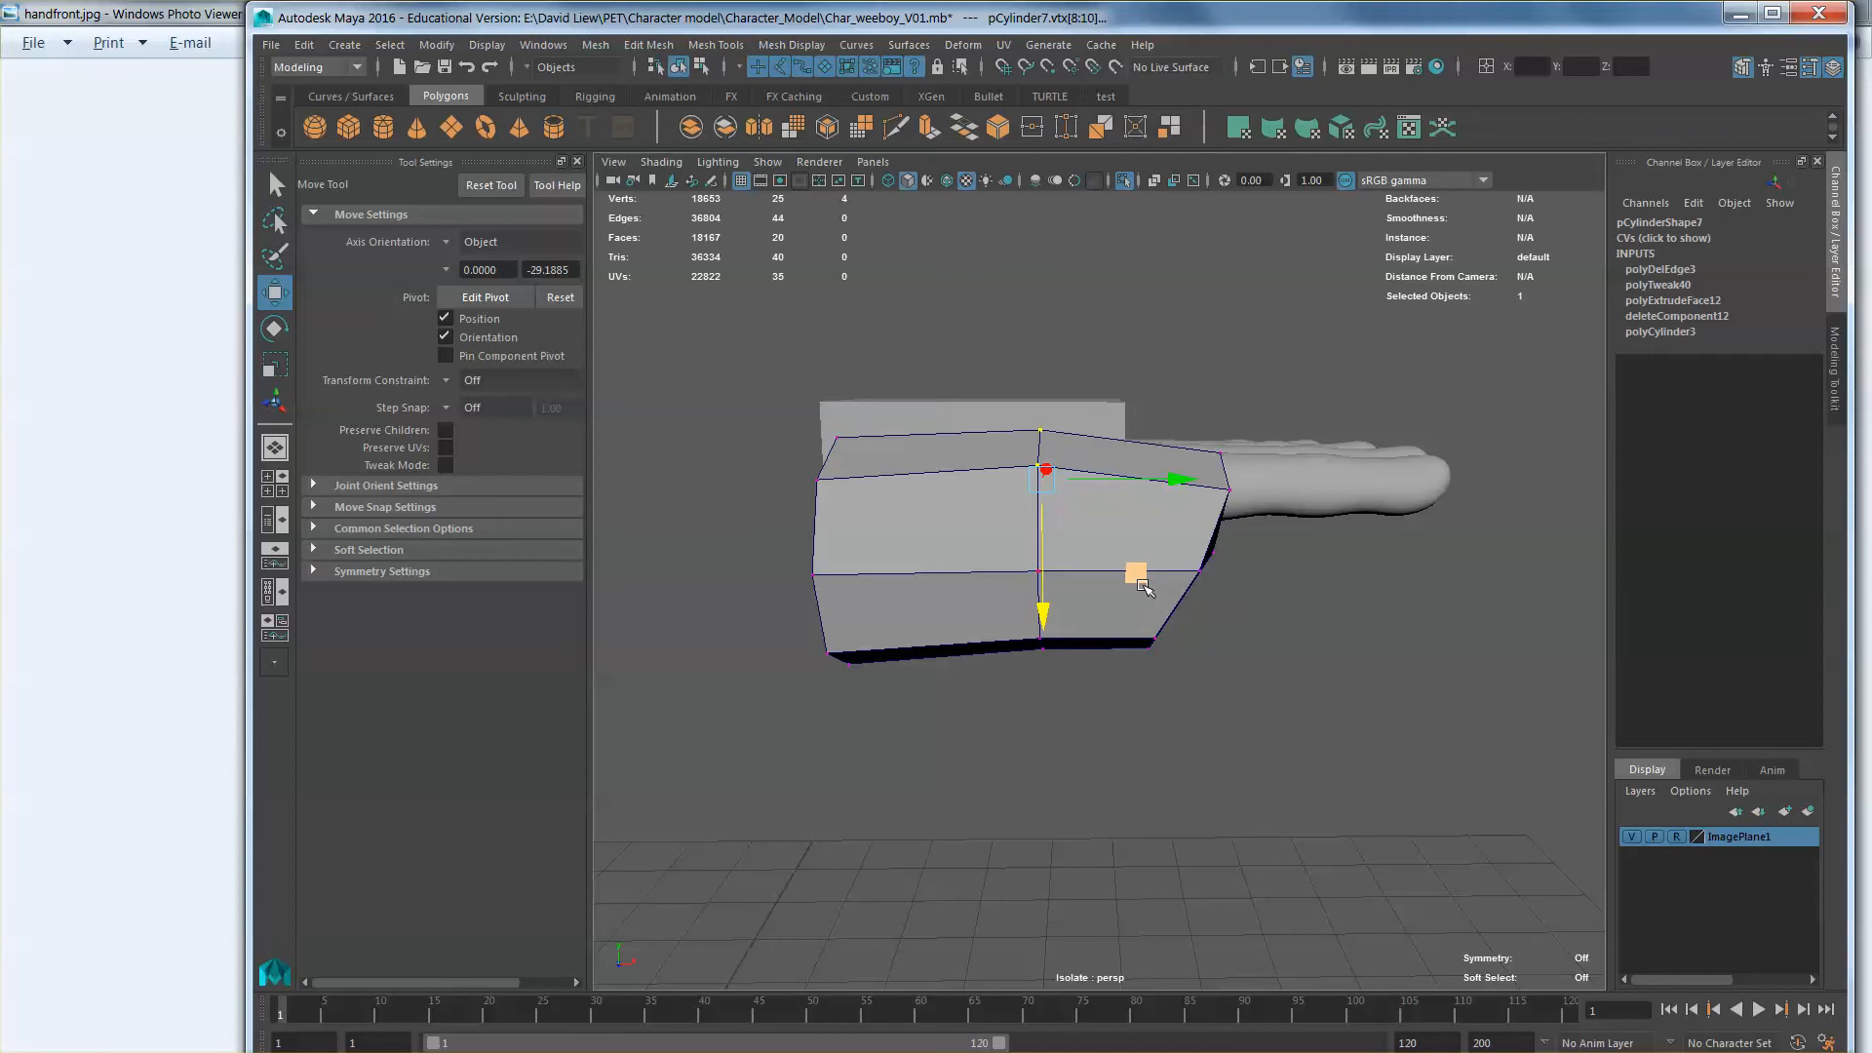
Step: Connect the lengthwise edges in both halves of the cylinder to add one edge loop in each half
right_click_drag(1143, 586, 1139, 478)
left_click(1129, 449)
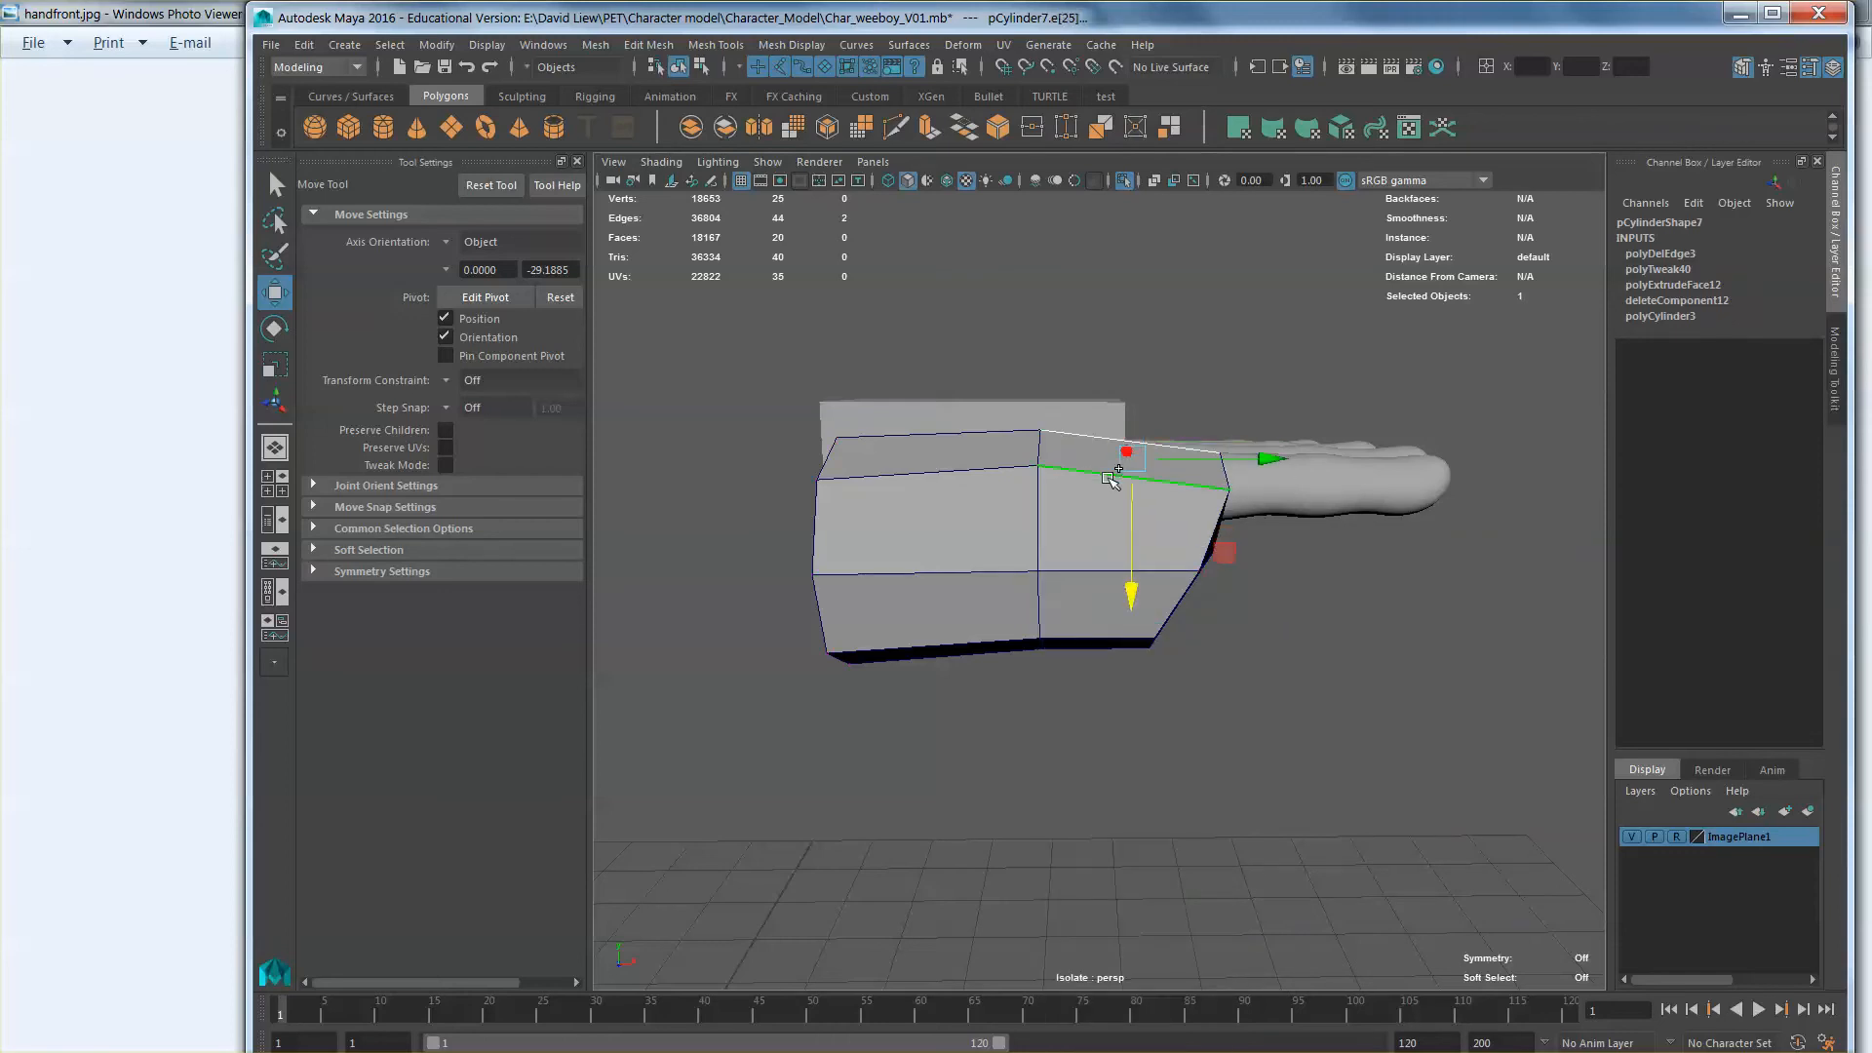
double_click(1111, 477)
left_click(1835, 371)
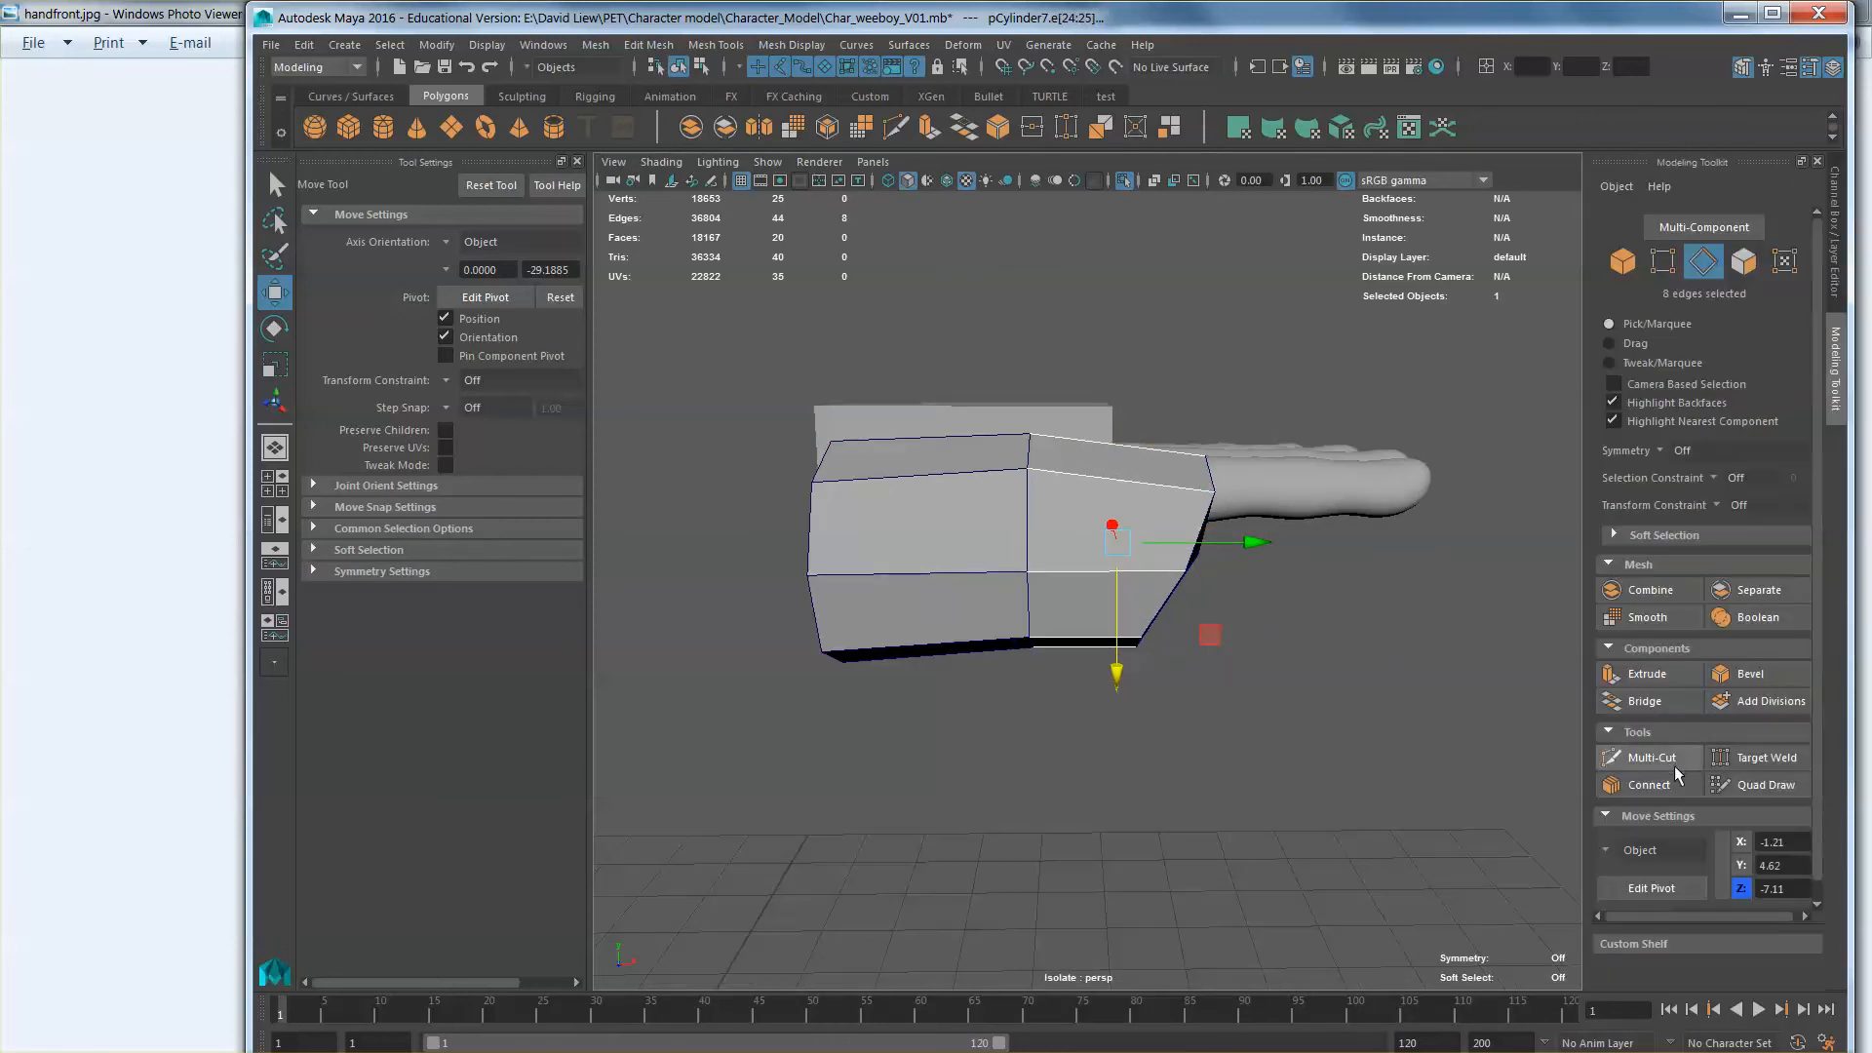
double_click(931, 468, "shift")
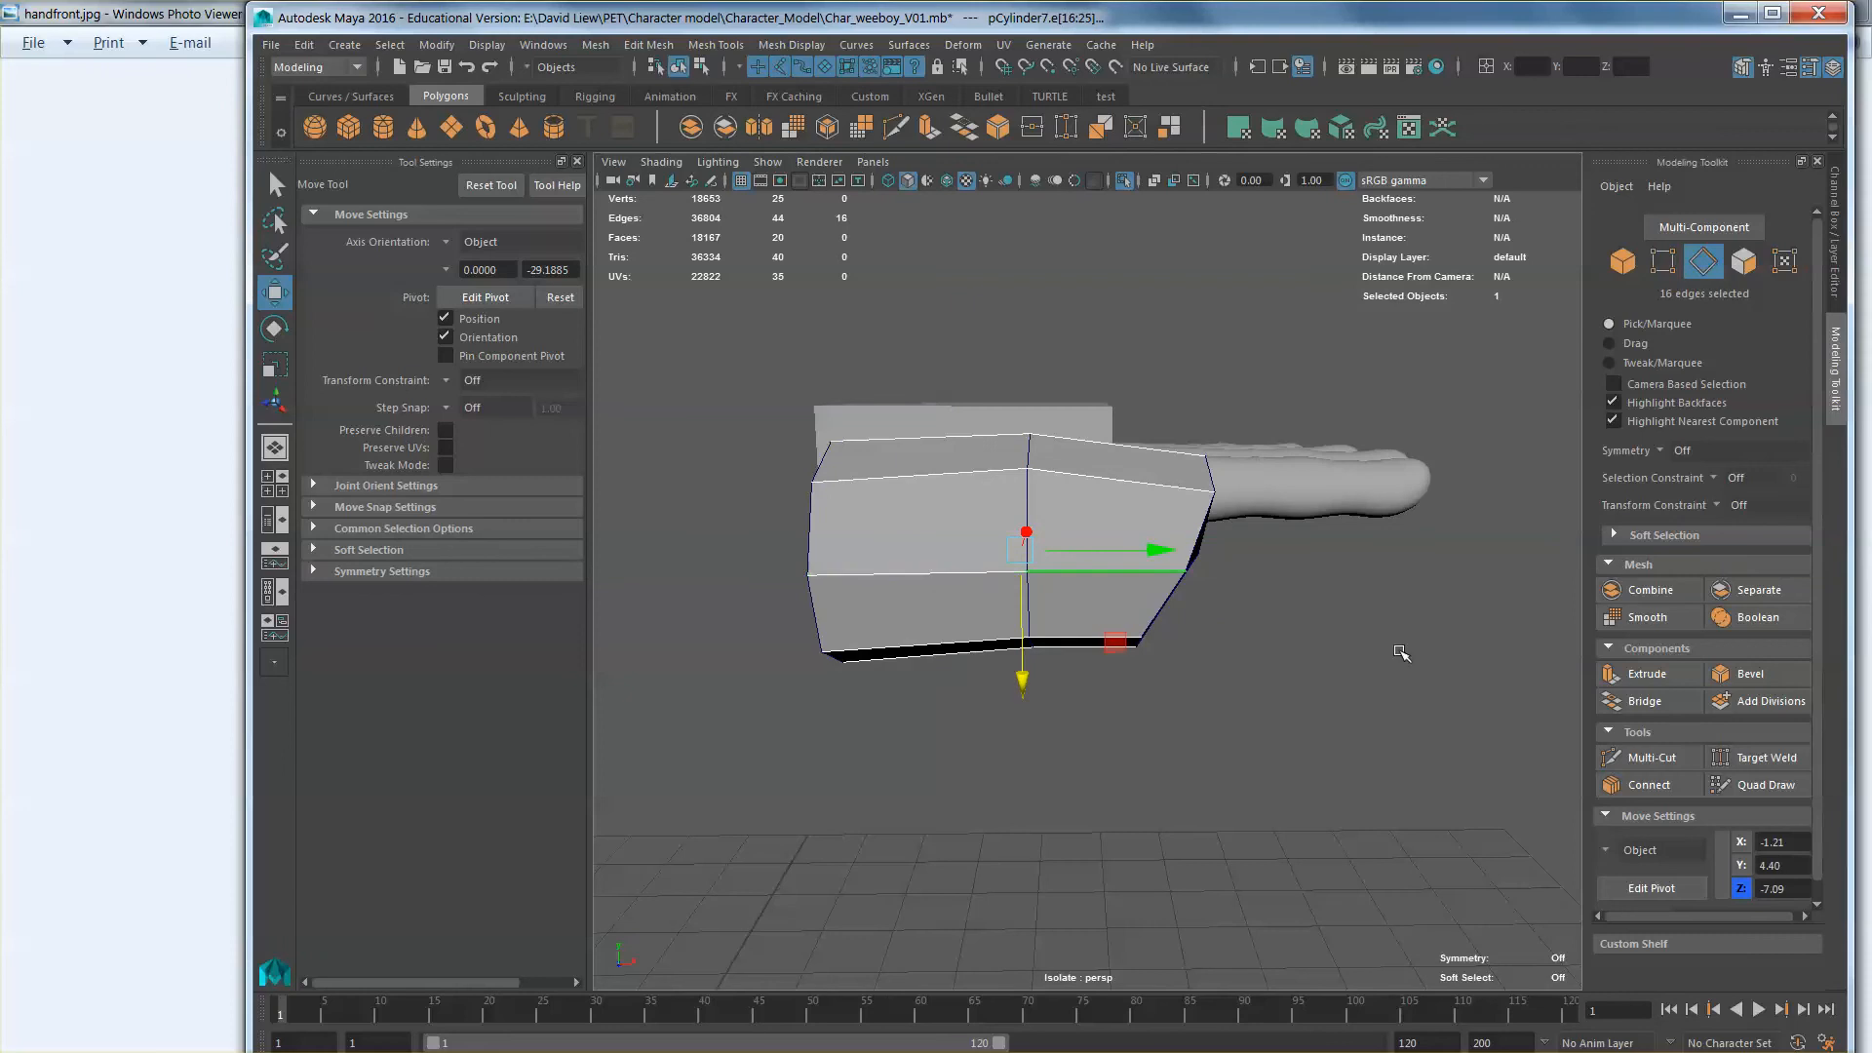
left_click(1648, 782)
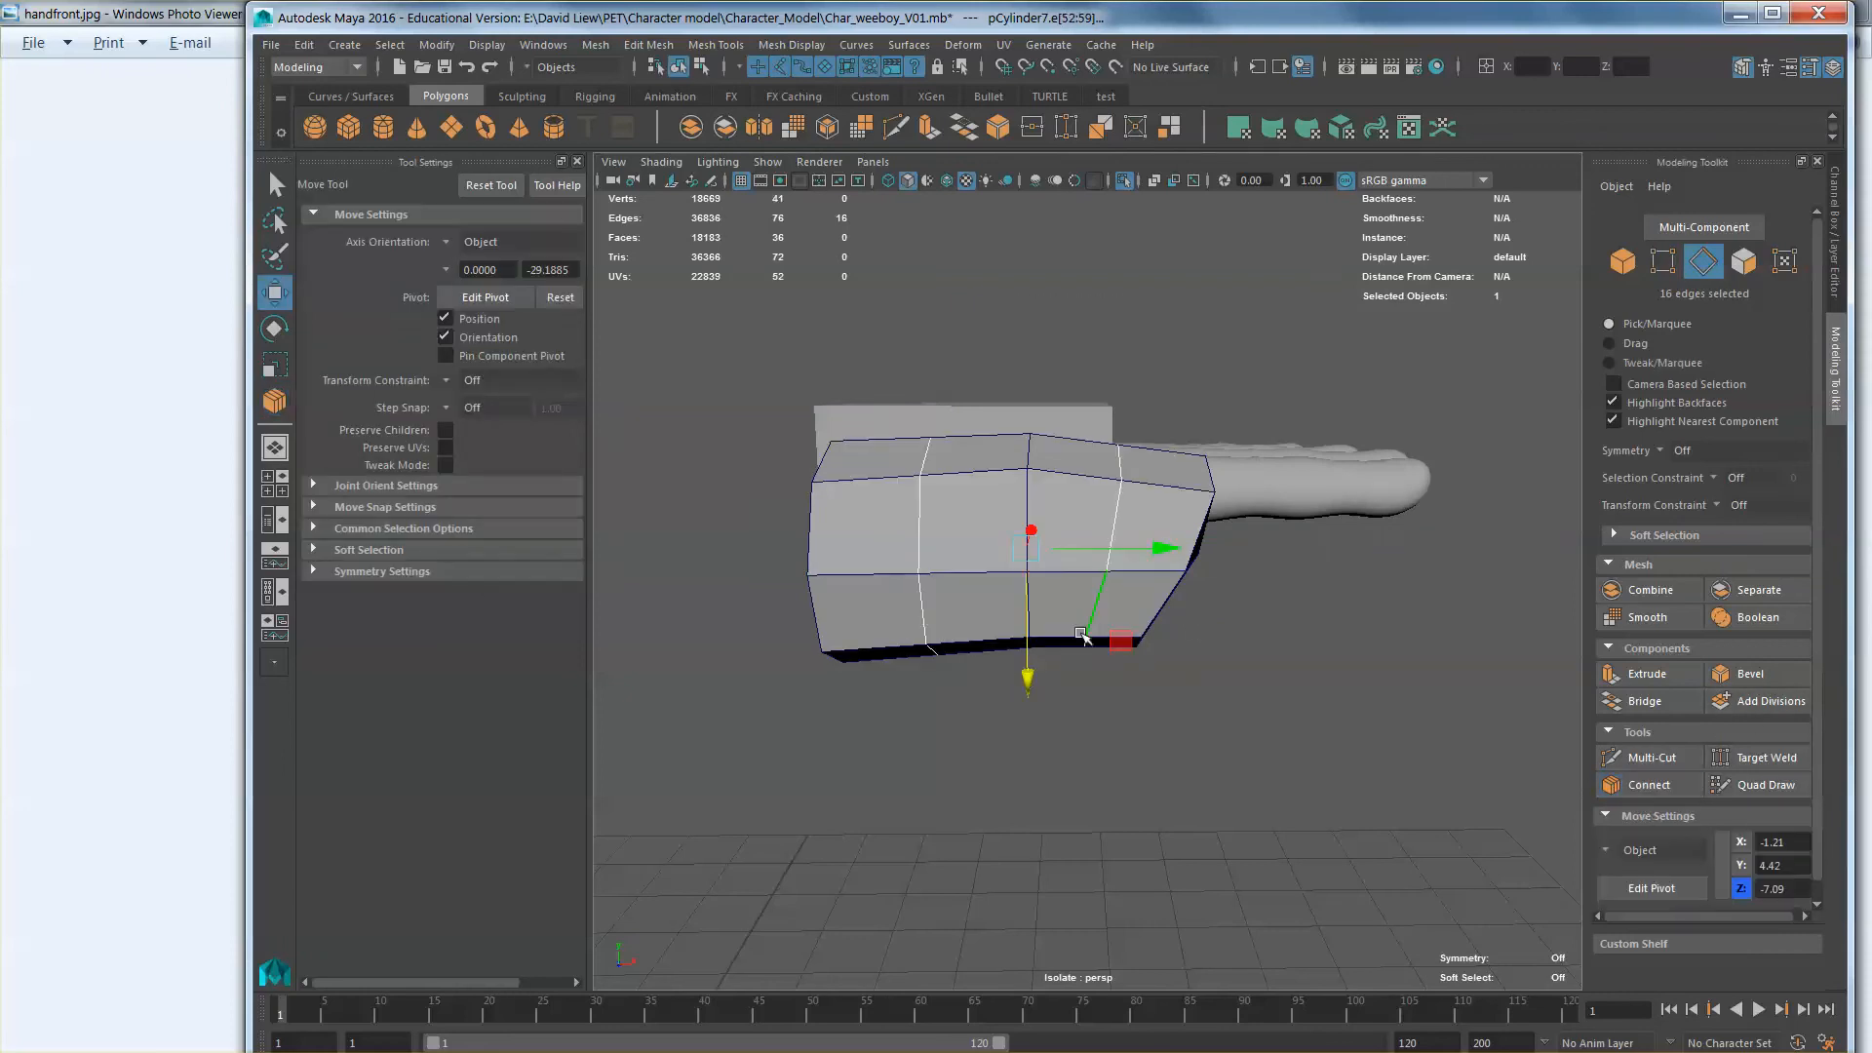
Step: Scale the two new edge loops taller and lower them slightly so the underside bulges on both sides of the middle
key("r")
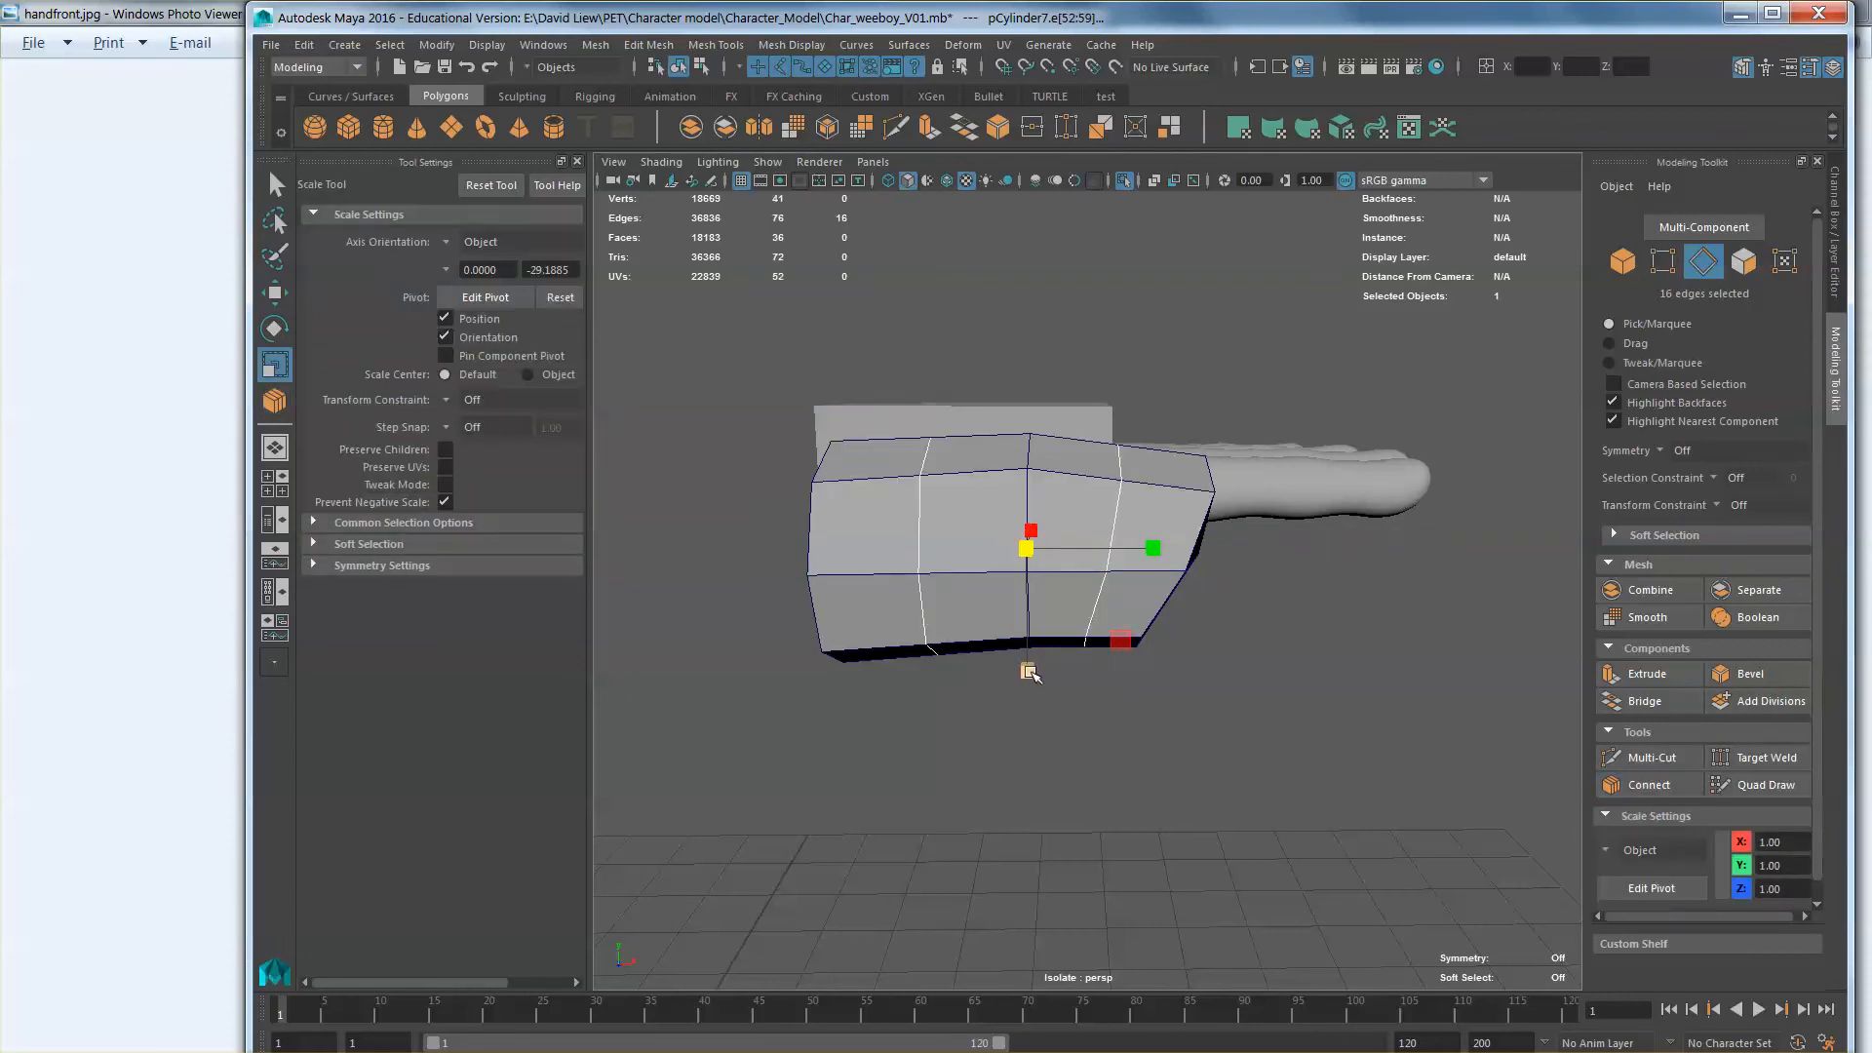
middle_click_drag(1029, 672, 1028, 686)
key("w")
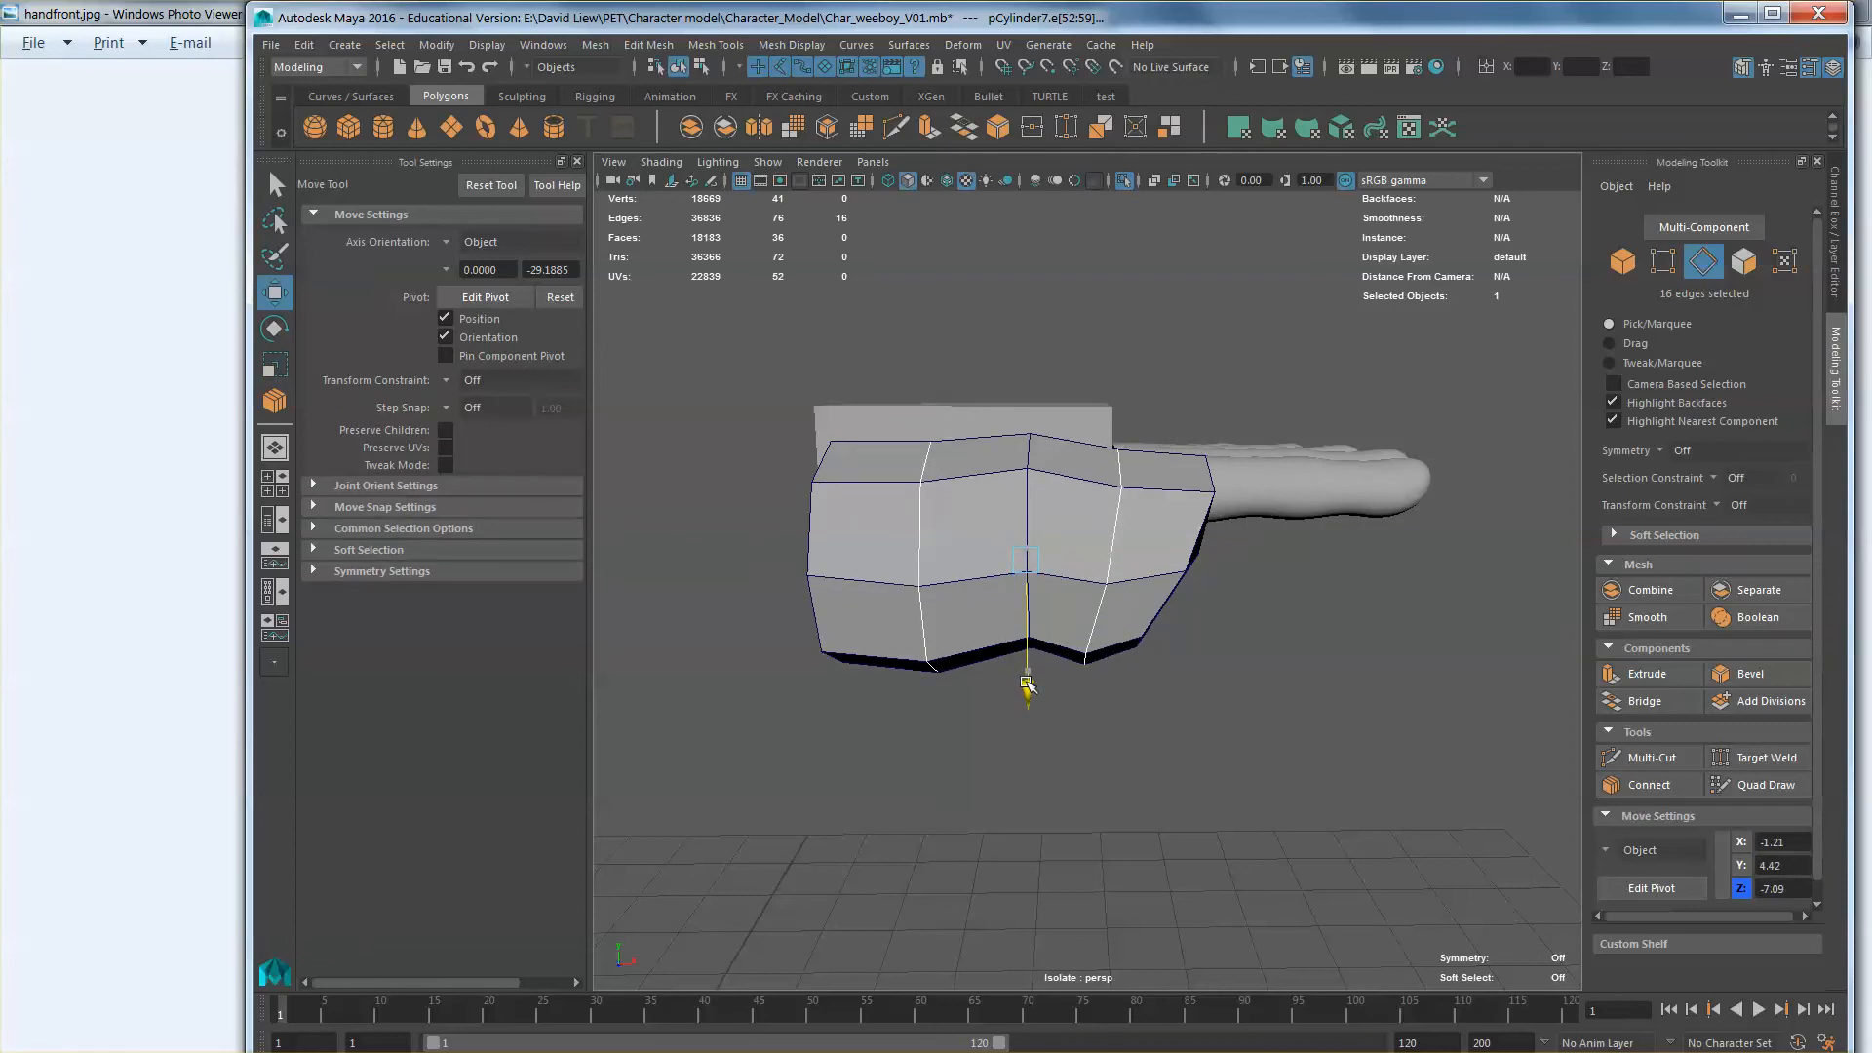
Step: Pull the two centre vertices at the cylinder's tip forward to give the end a pointed outline
left_click_drag(1027, 685, 1205, 635, "alt")
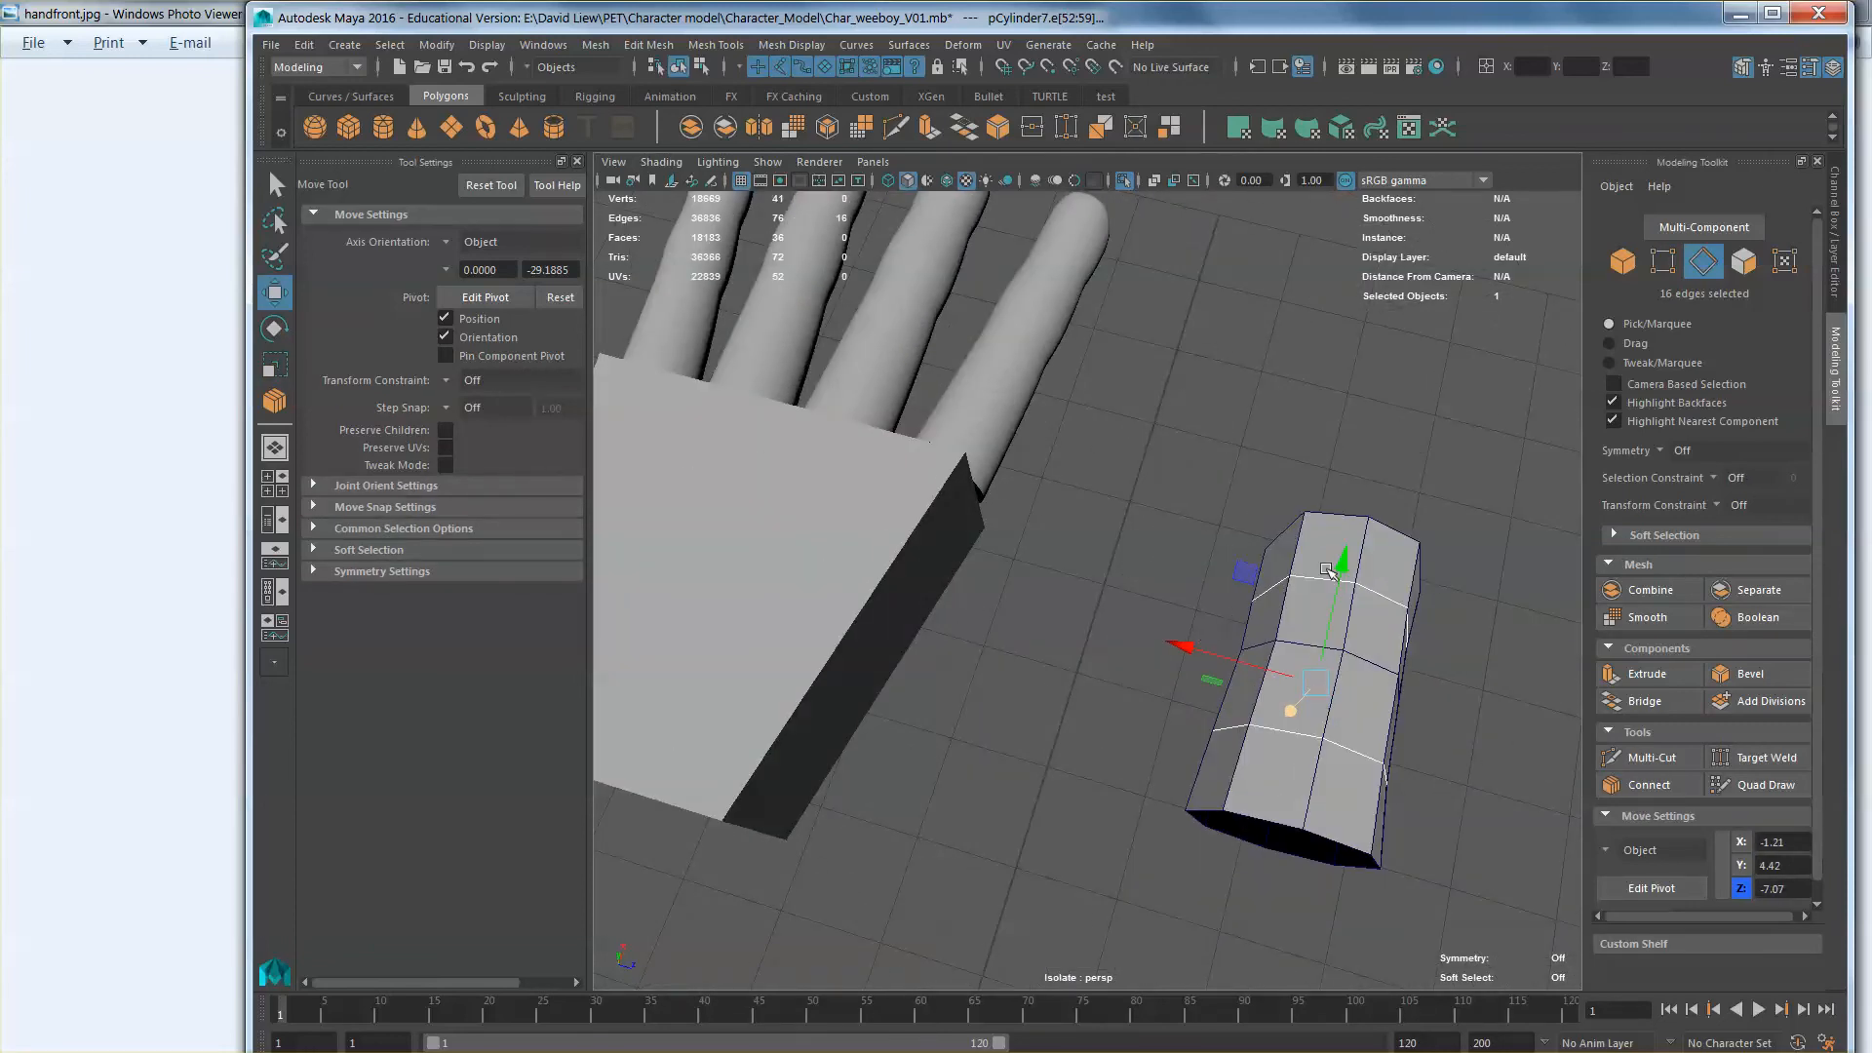
left_click_drag(1328, 571, 1269, 589, "alt")
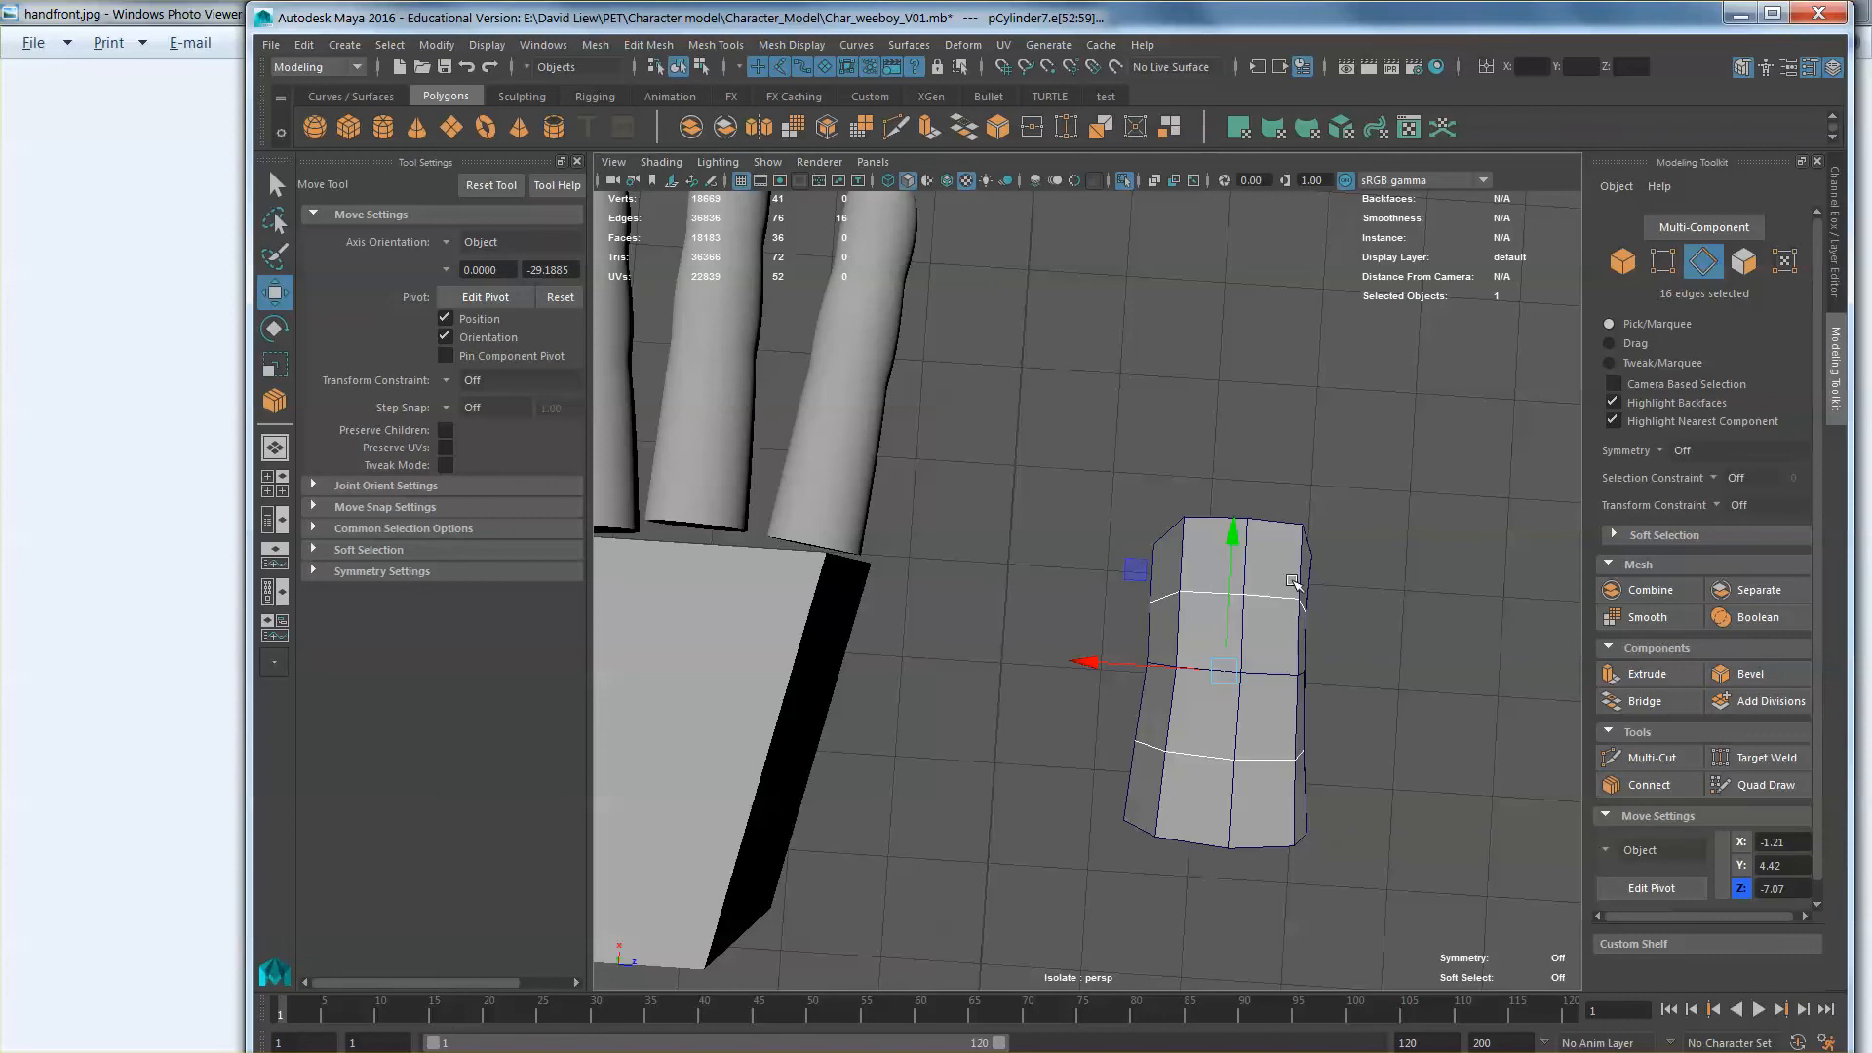
middle_click_drag(1291, 581, 1148, 544, "alt")
scroll(1157, 550, "up", 2)
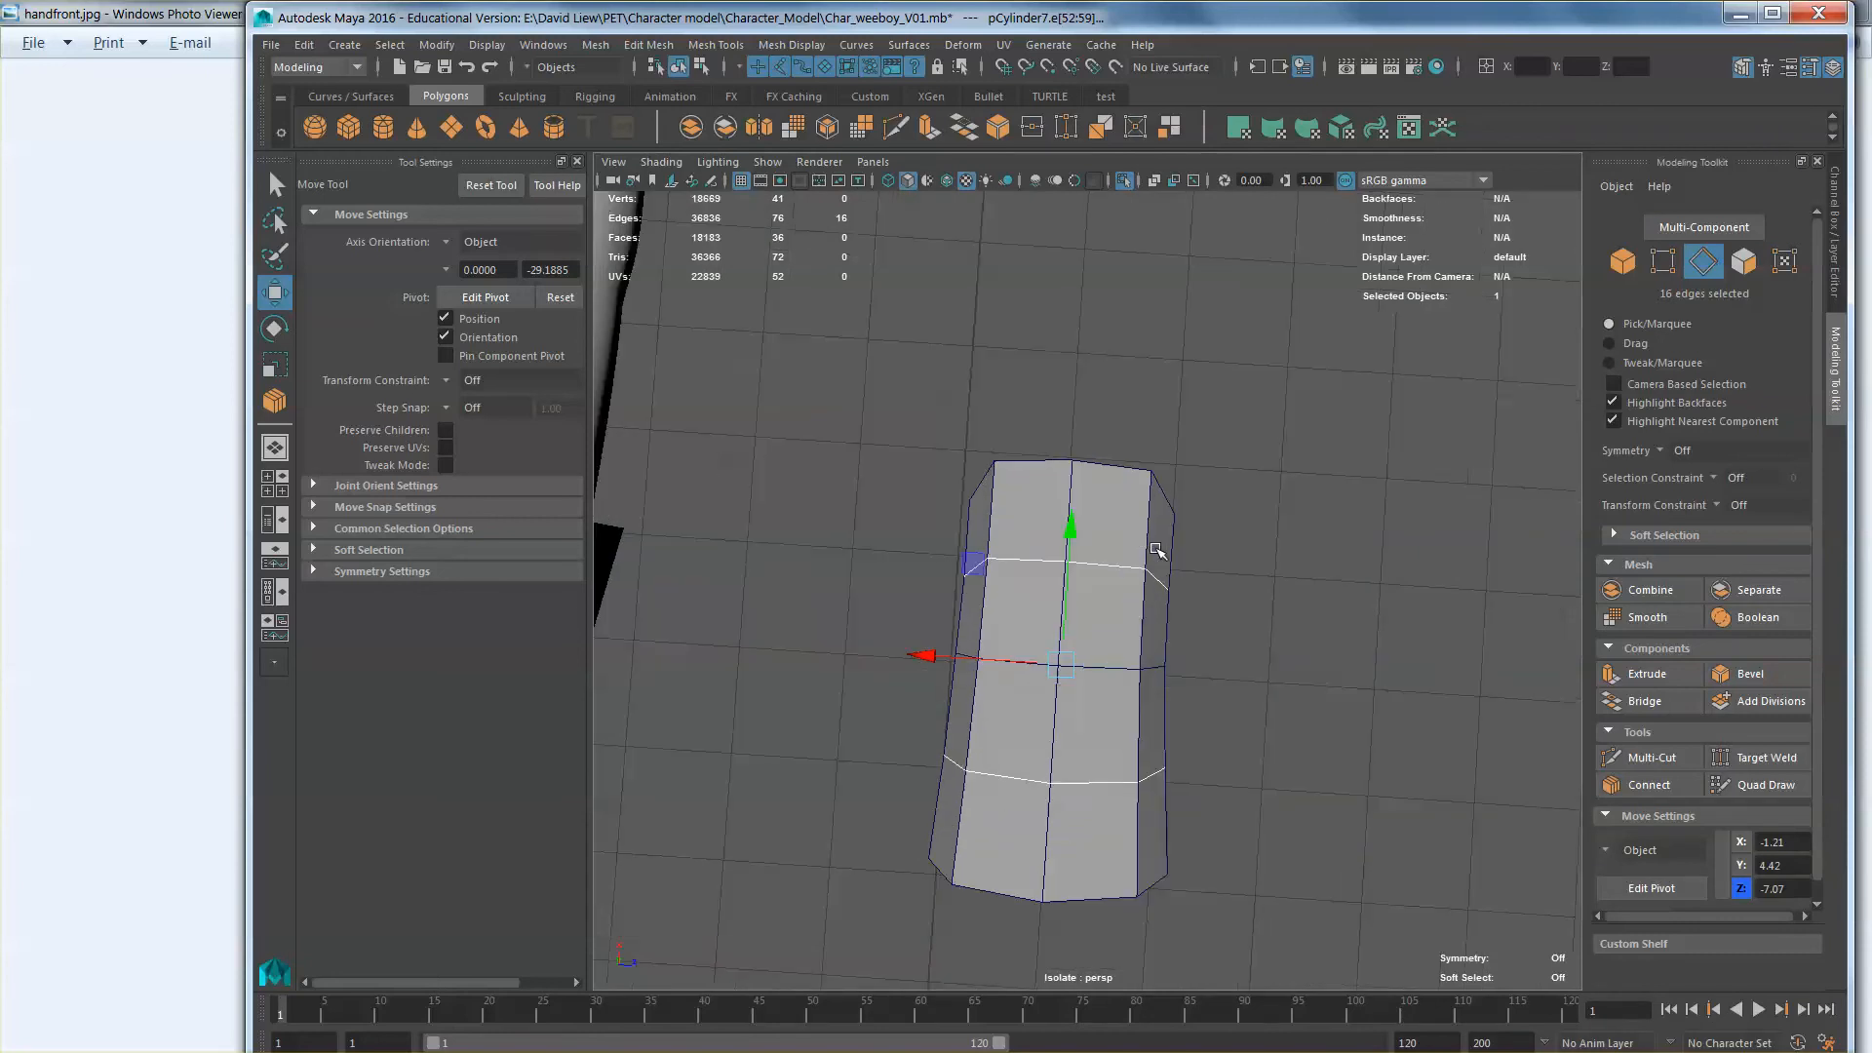
left_click(1662, 261)
left_click_drag(1042, 394, 1121, 516)
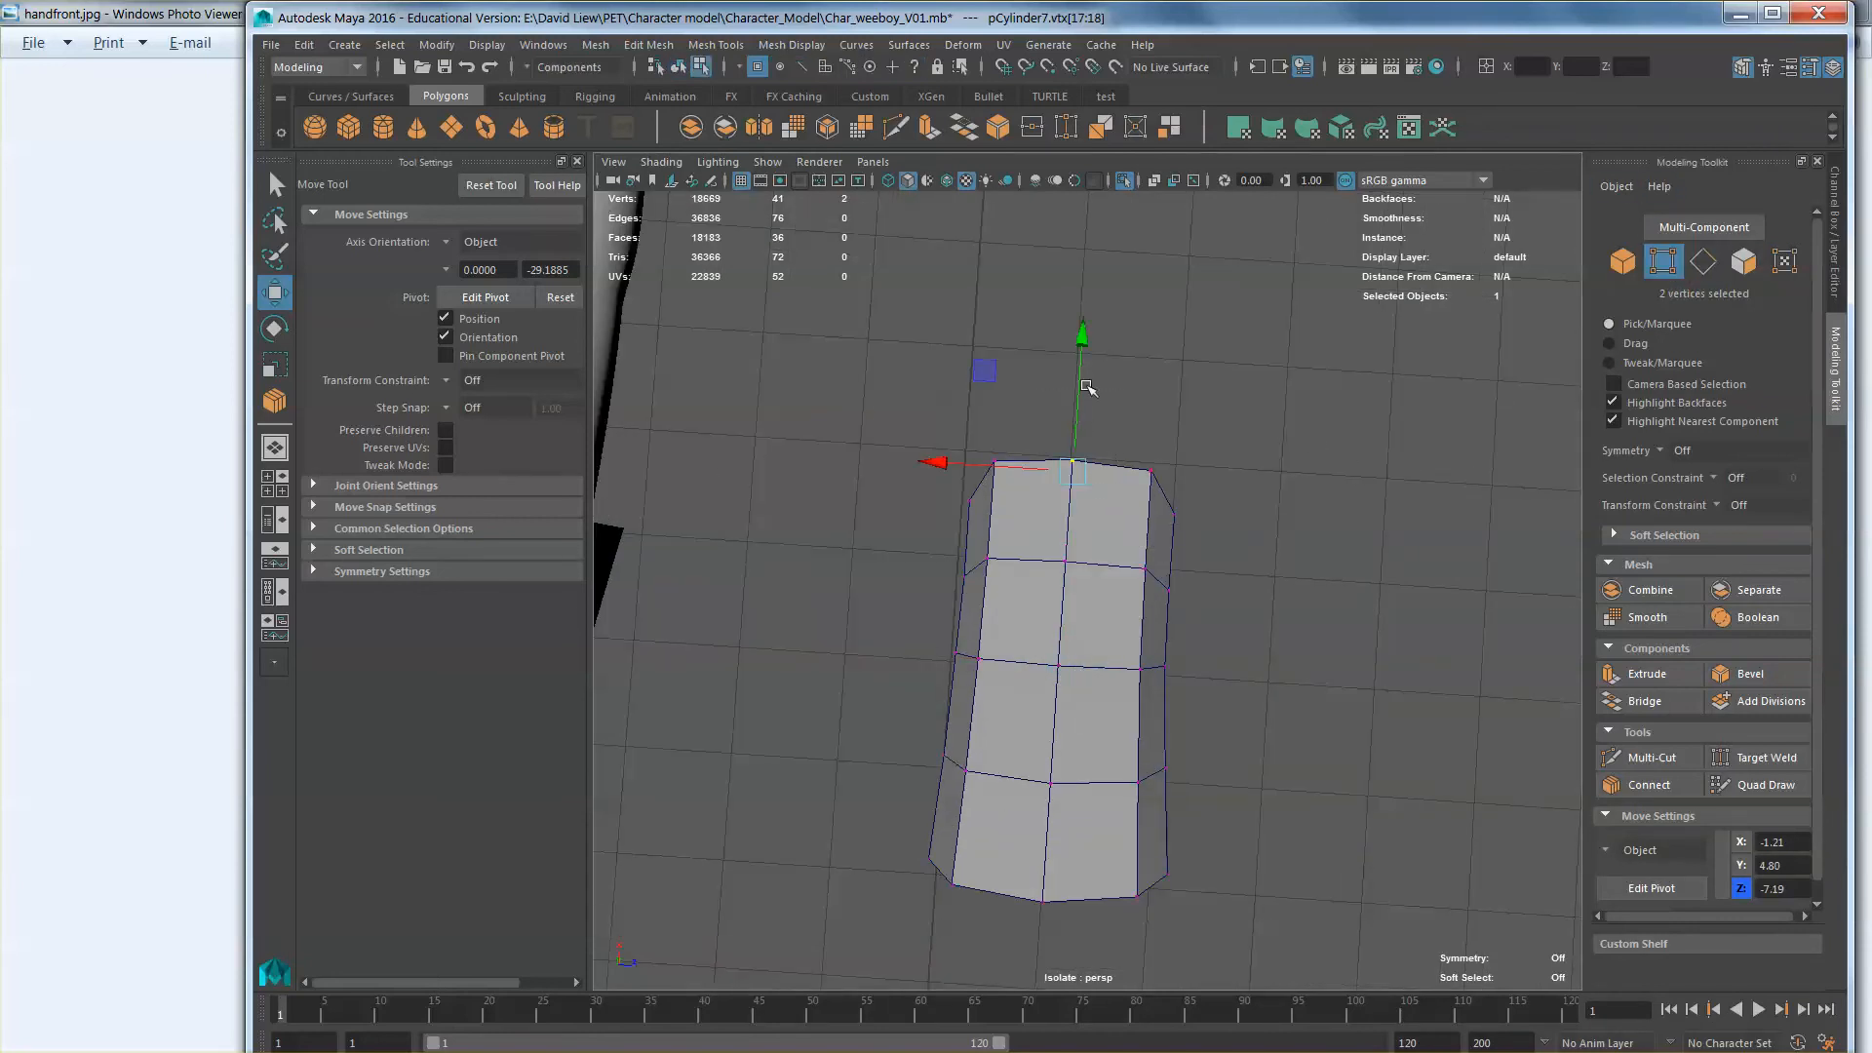
left_click_drag(1121, 398, 1067, 364, "alt")
Step: Bevel the cylinder's middle edge loop with 2 segments and a fraction of 1
left_click_drag(1141, 531, 1004, 510, "alt")
right_click_drag(1025, 492, 1026, 454)
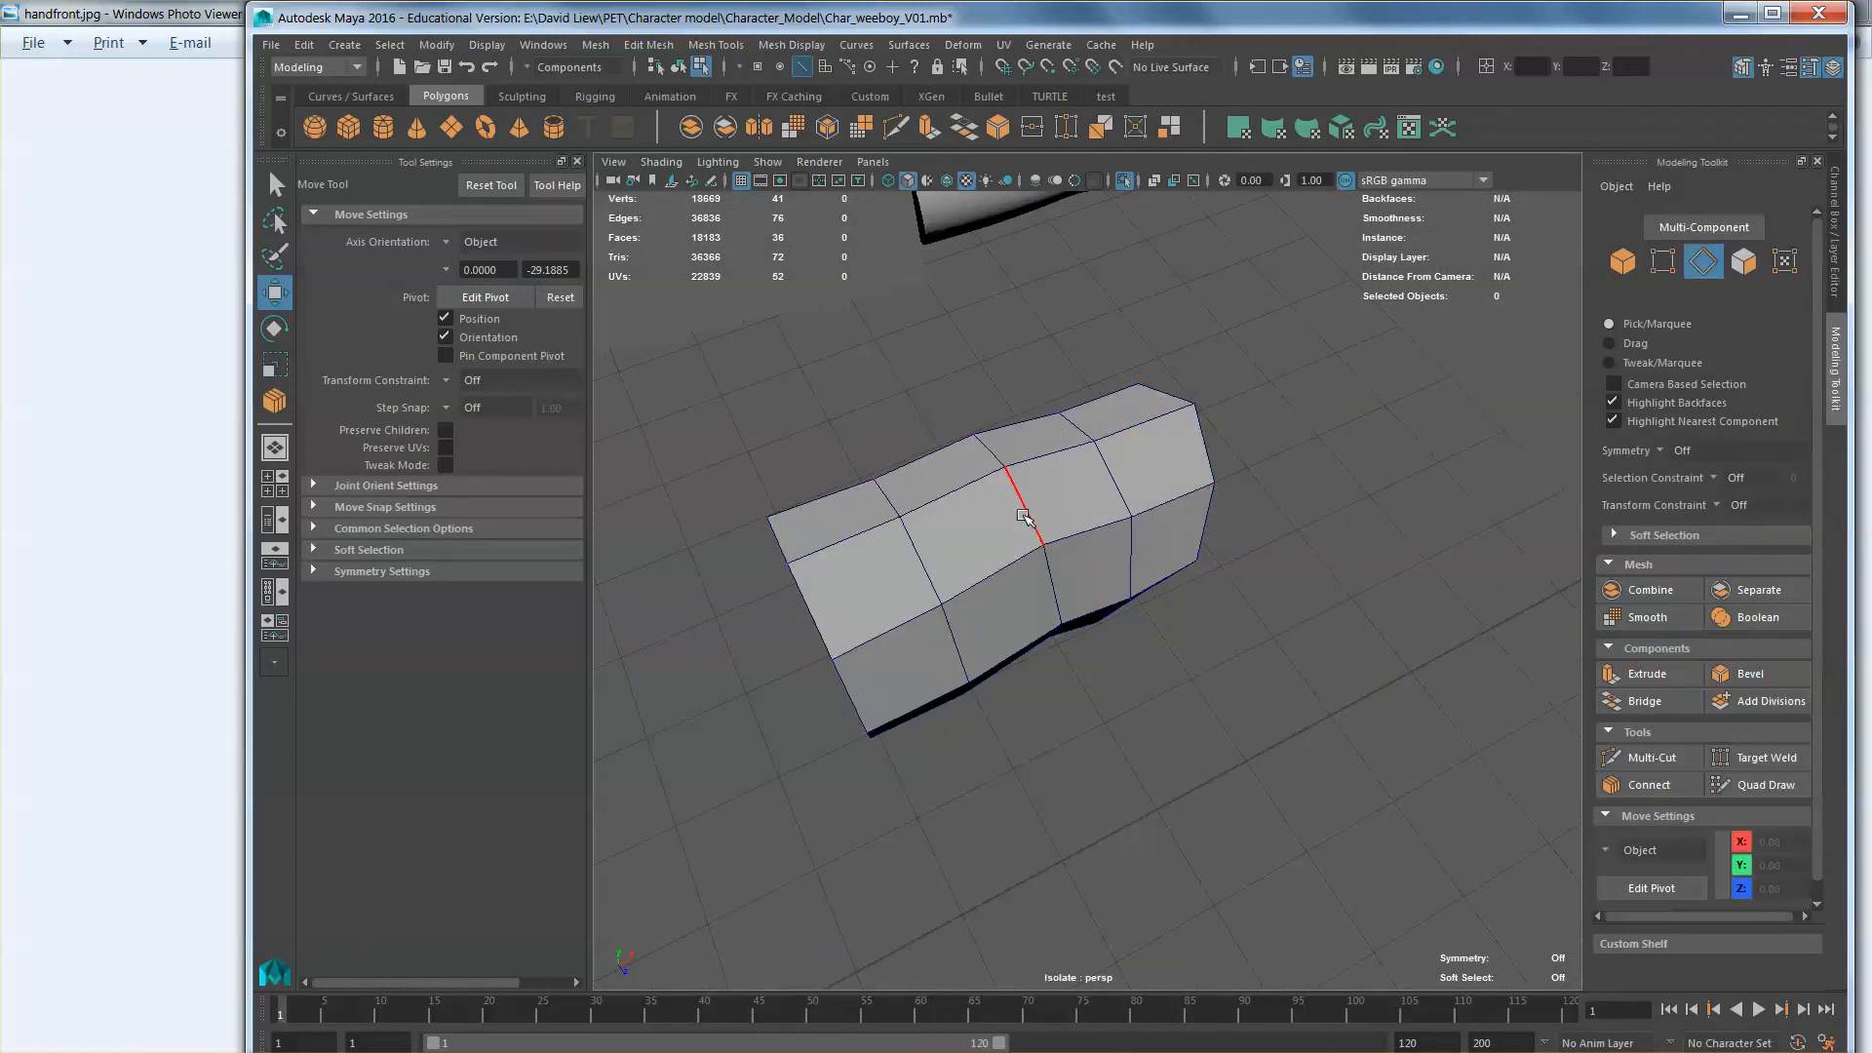
double_click(1017, 521)
left_click_drag(1017, 522, 1197, 620, "alt")
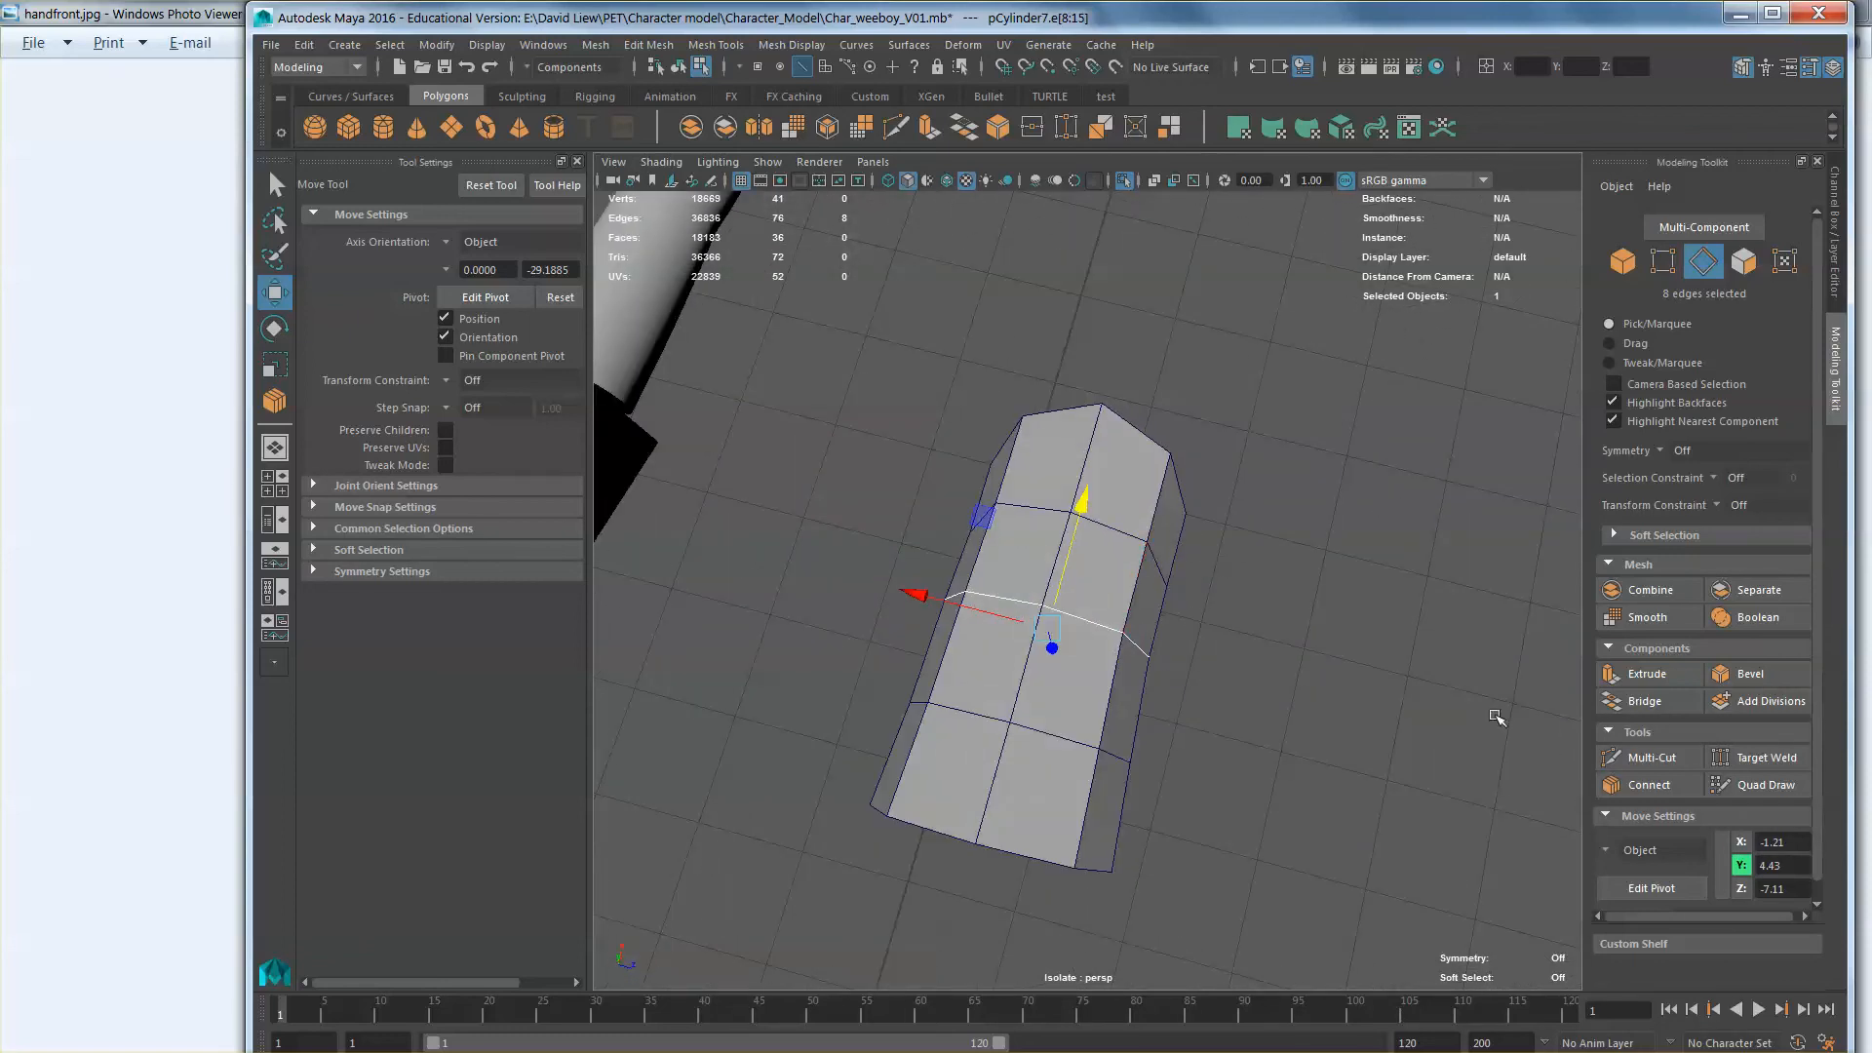
left_click(1648, 786)
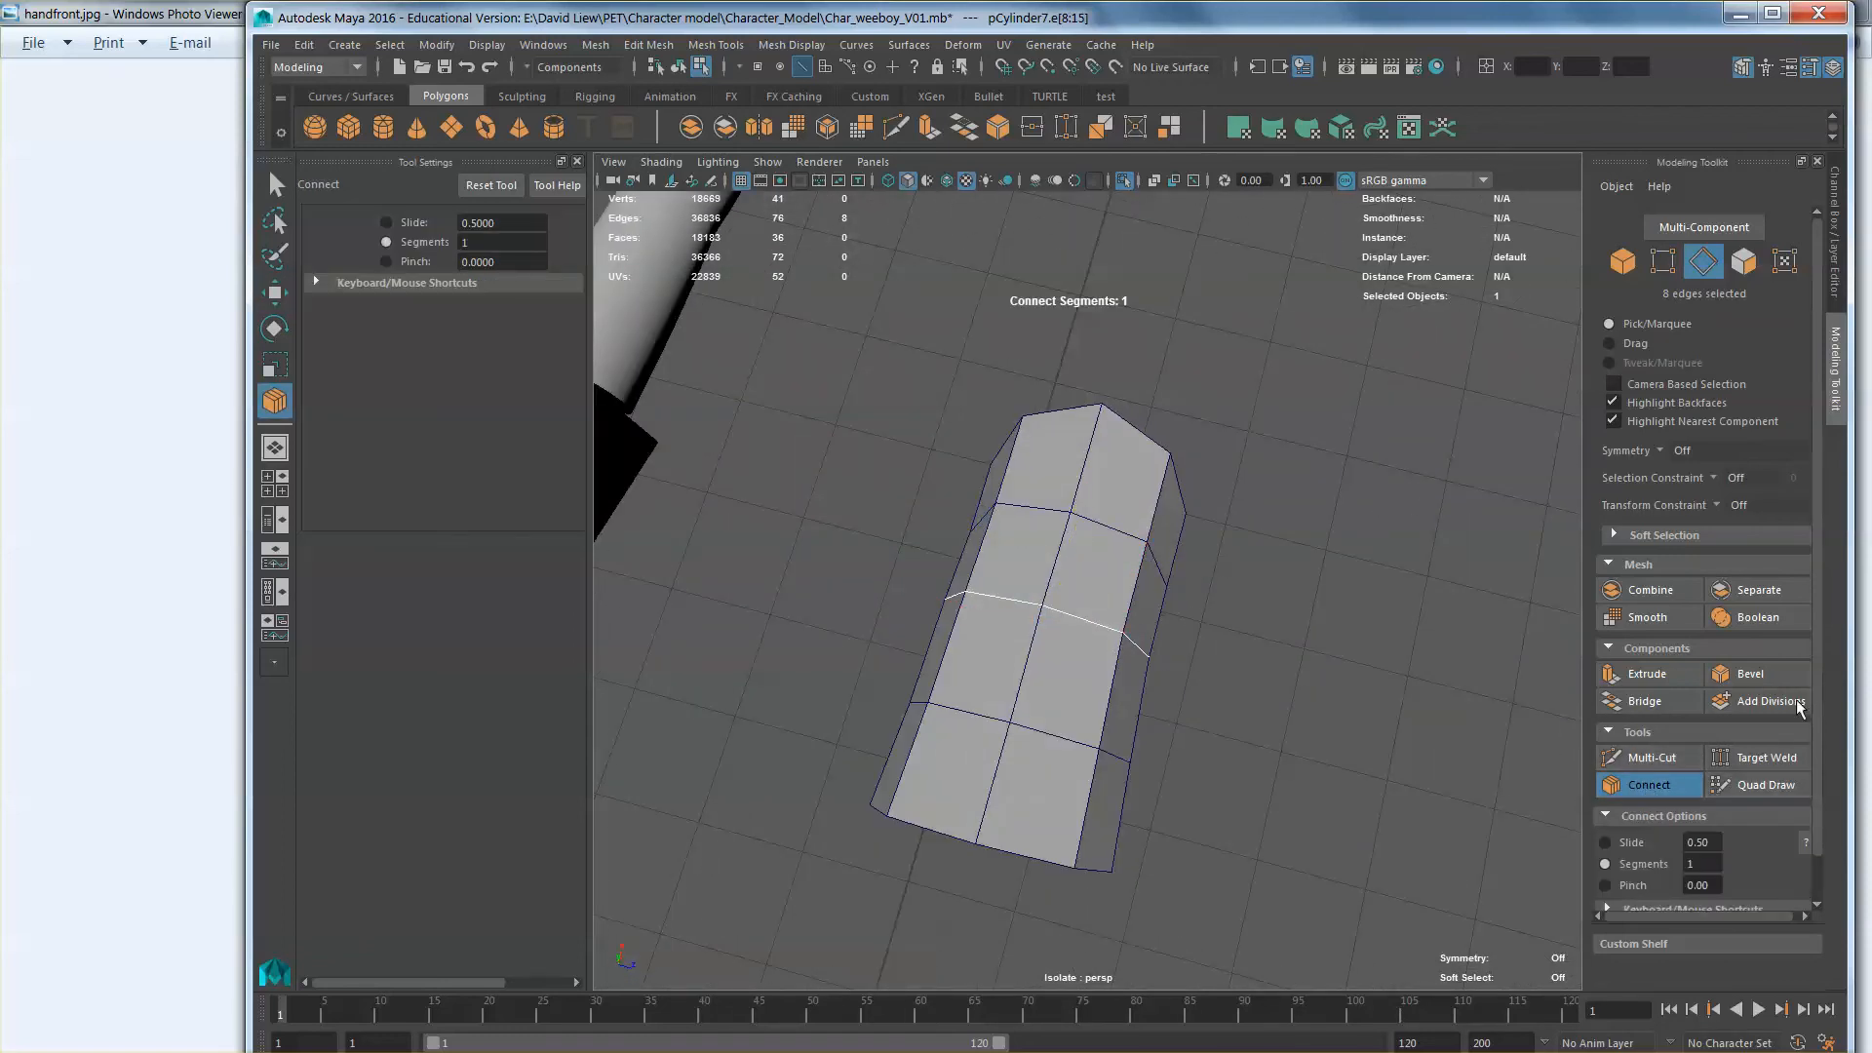
left_click(1799, 669)
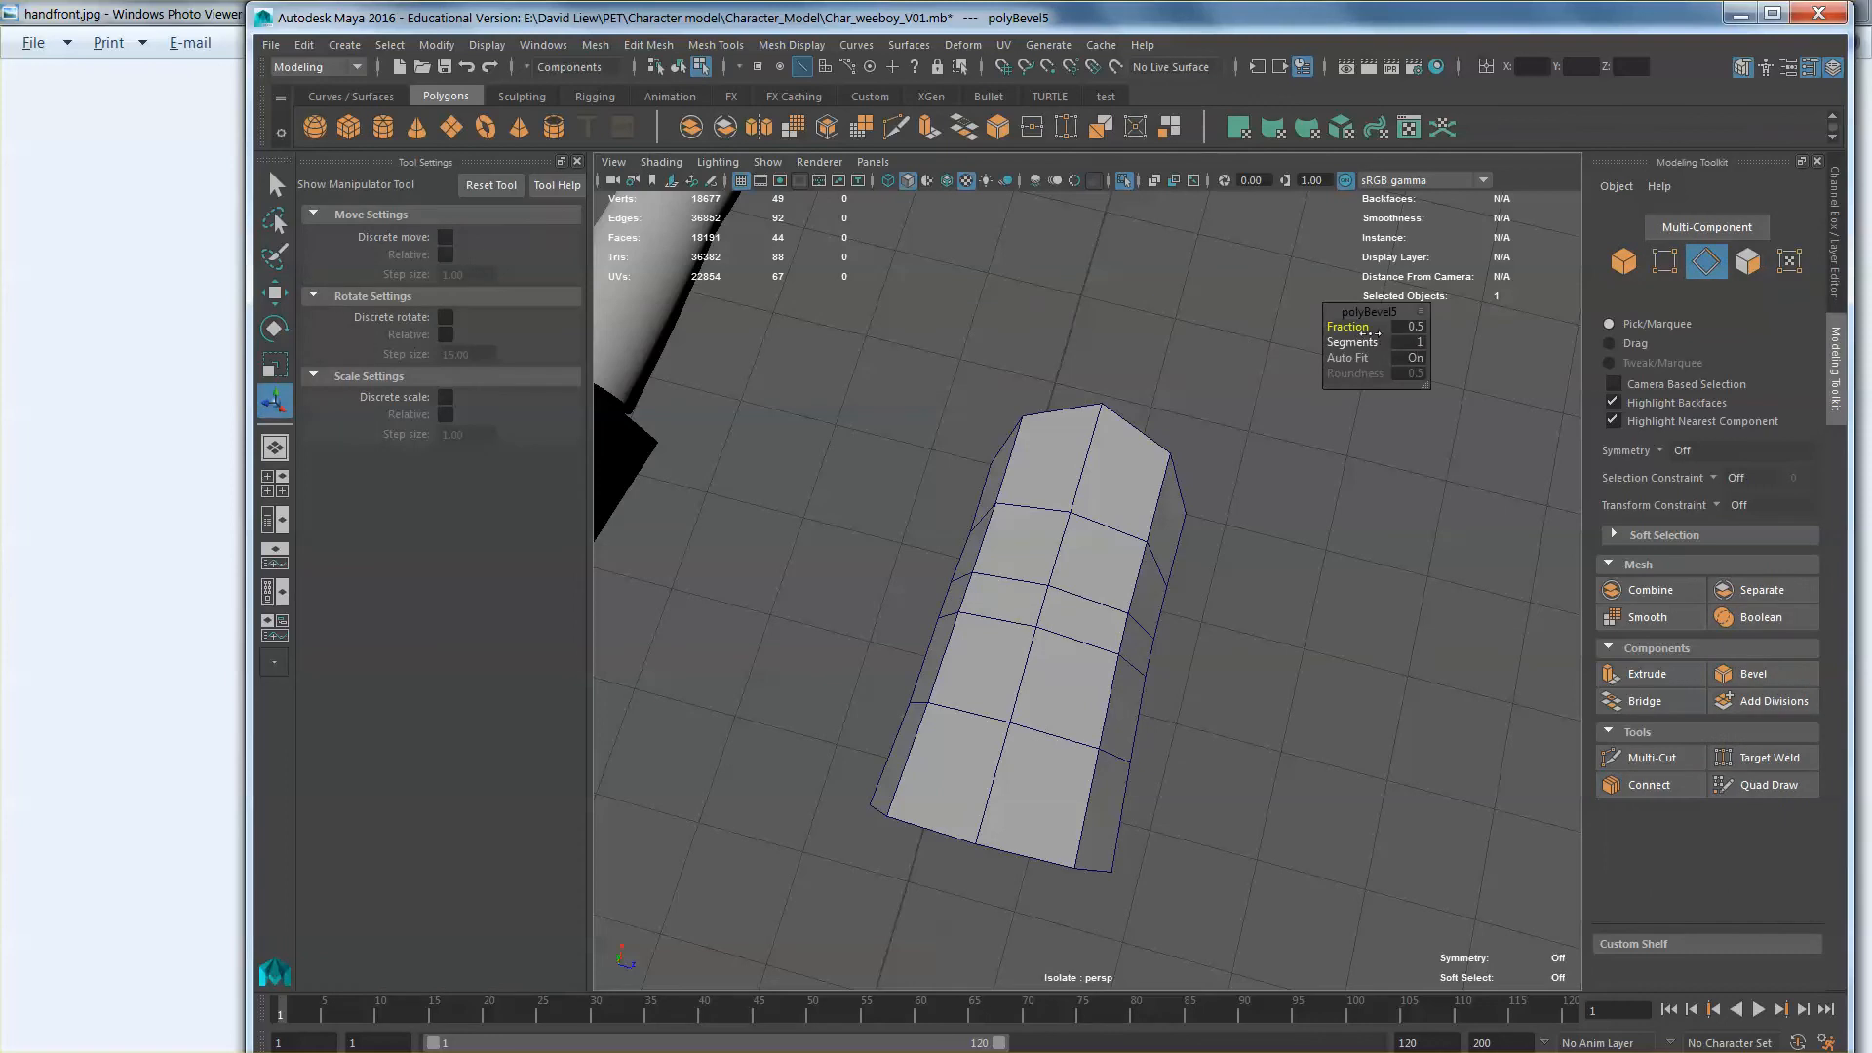
left_click_drag(1365, 343, 1376, 342)
left_click_drag(1173, 631, 1026, 527, "alt")
left_click_drag(1348, 324, 1366, 324)
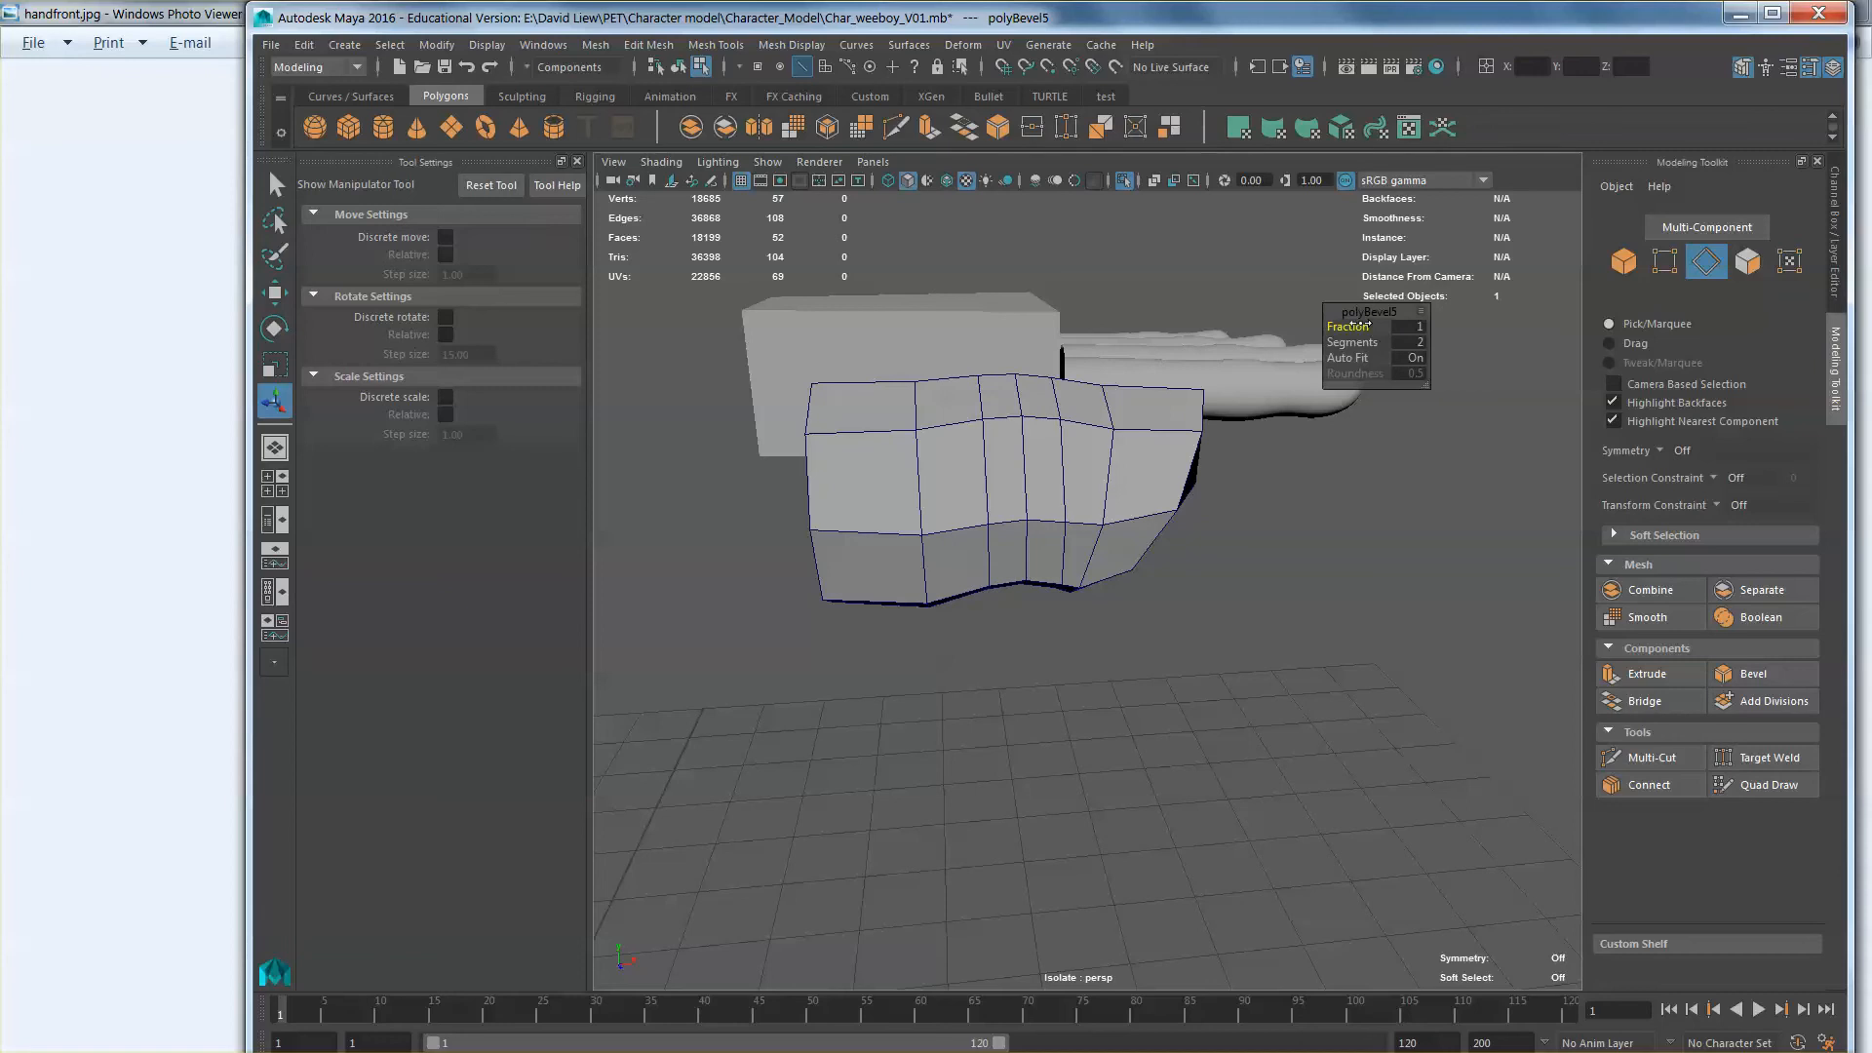
key("w")
Step: Push the two underside edges of the central edge loop inward to crease the bend of the joint
left_click_drag(1107, 509, 1118, 549, "alt")
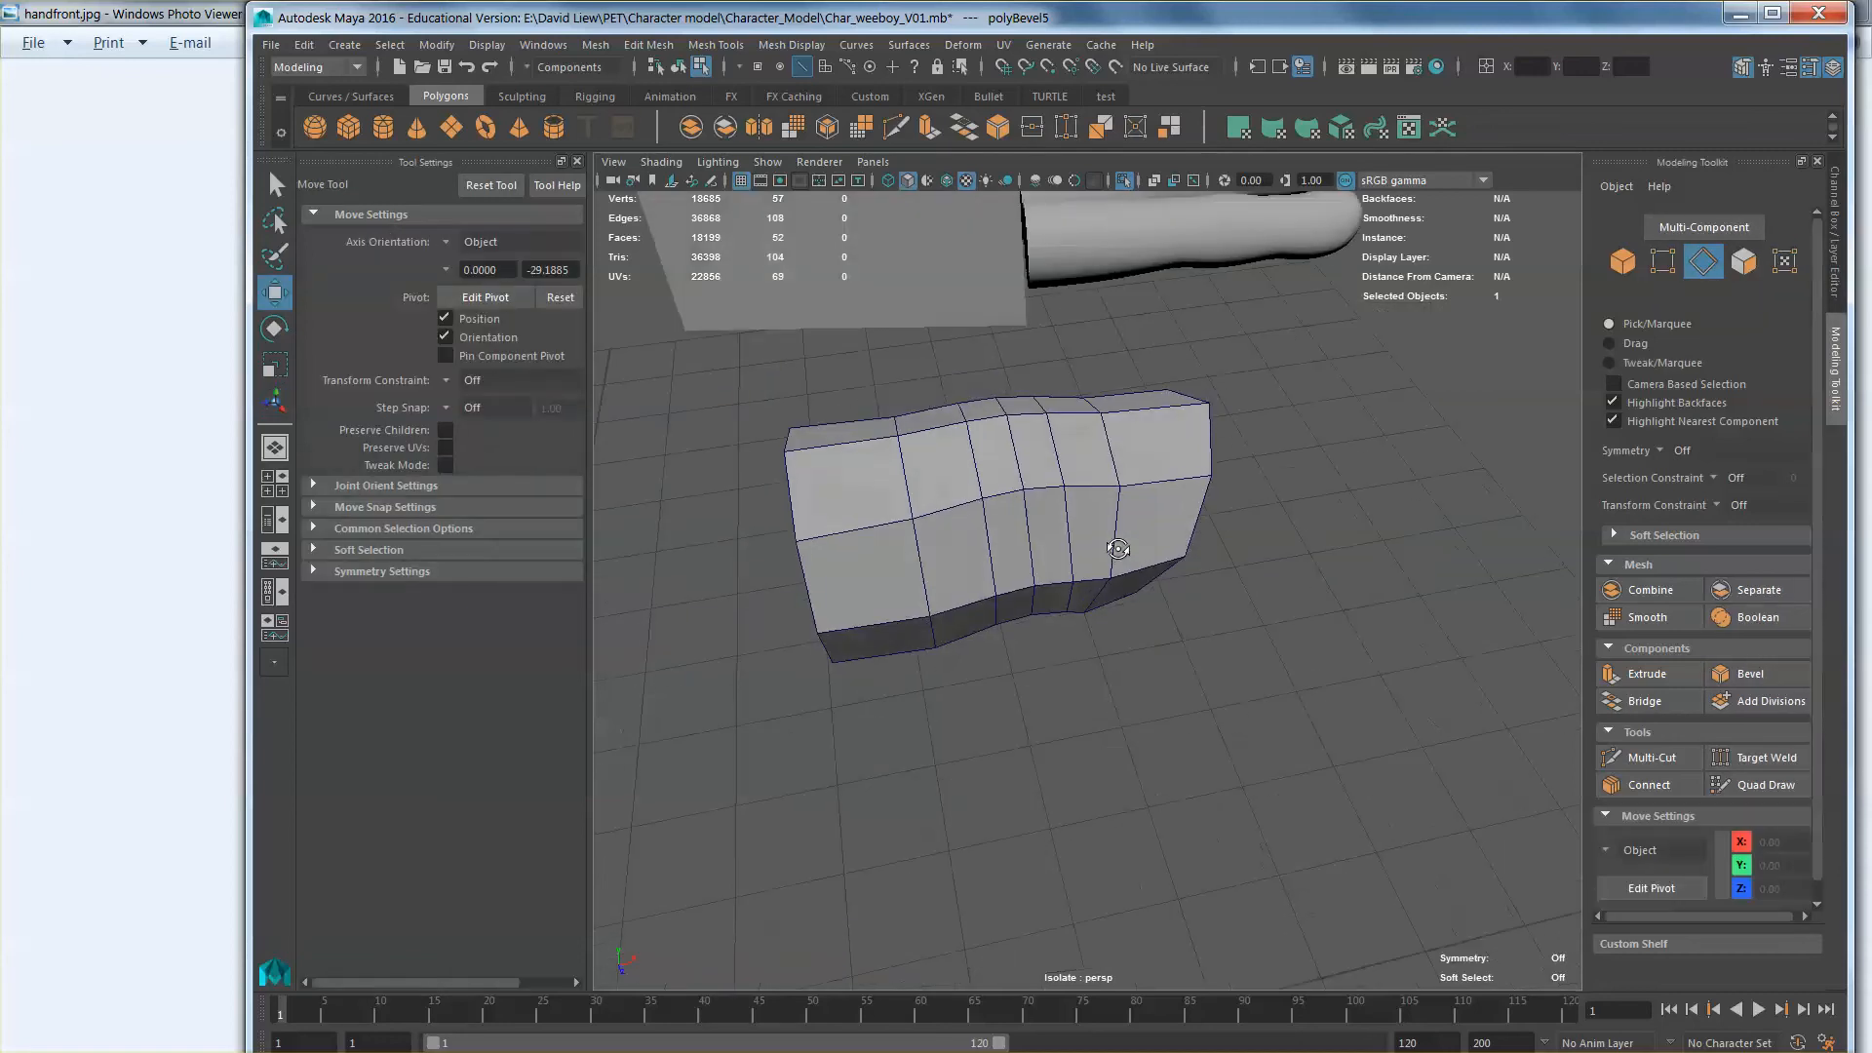
left_click_drag(1041, 595, 1009, 447, "alt")
left_click(1024, 520)
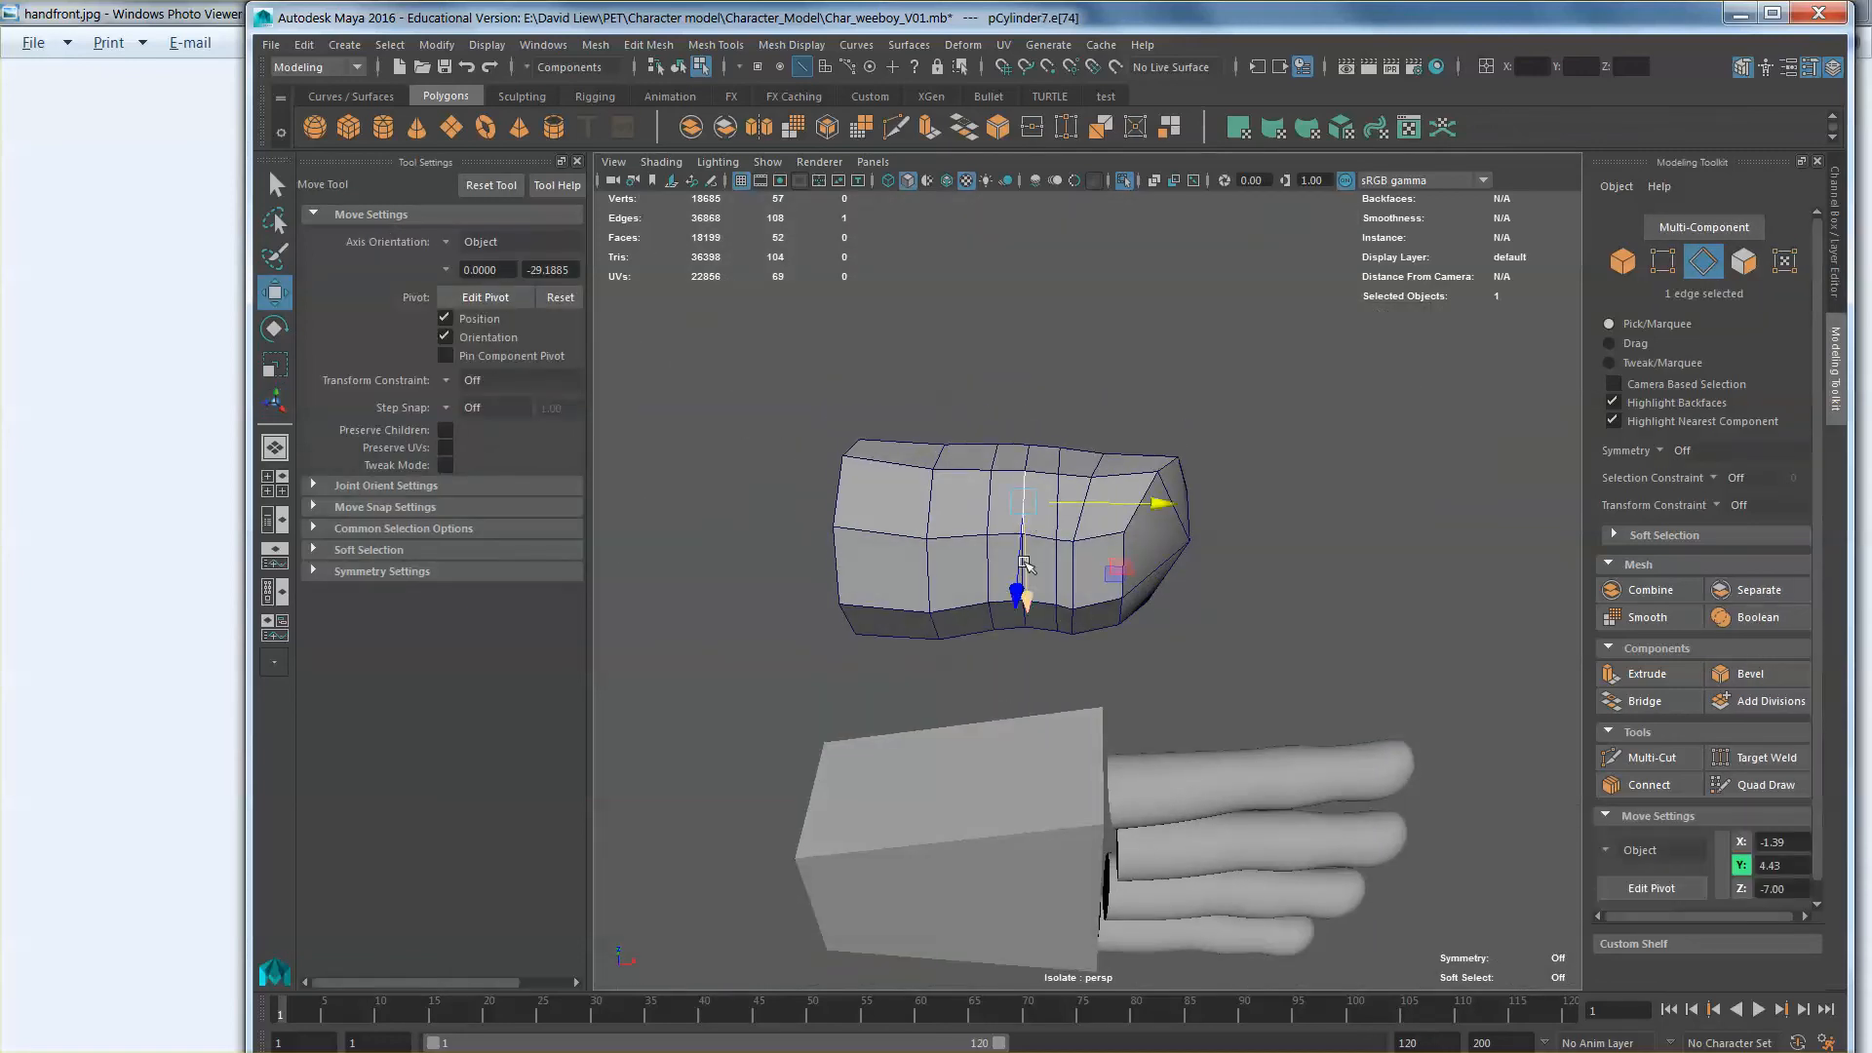
left_click(1027, 600)
left_click_drag(1050, 662, 1075, 626, "alt")
key("q")
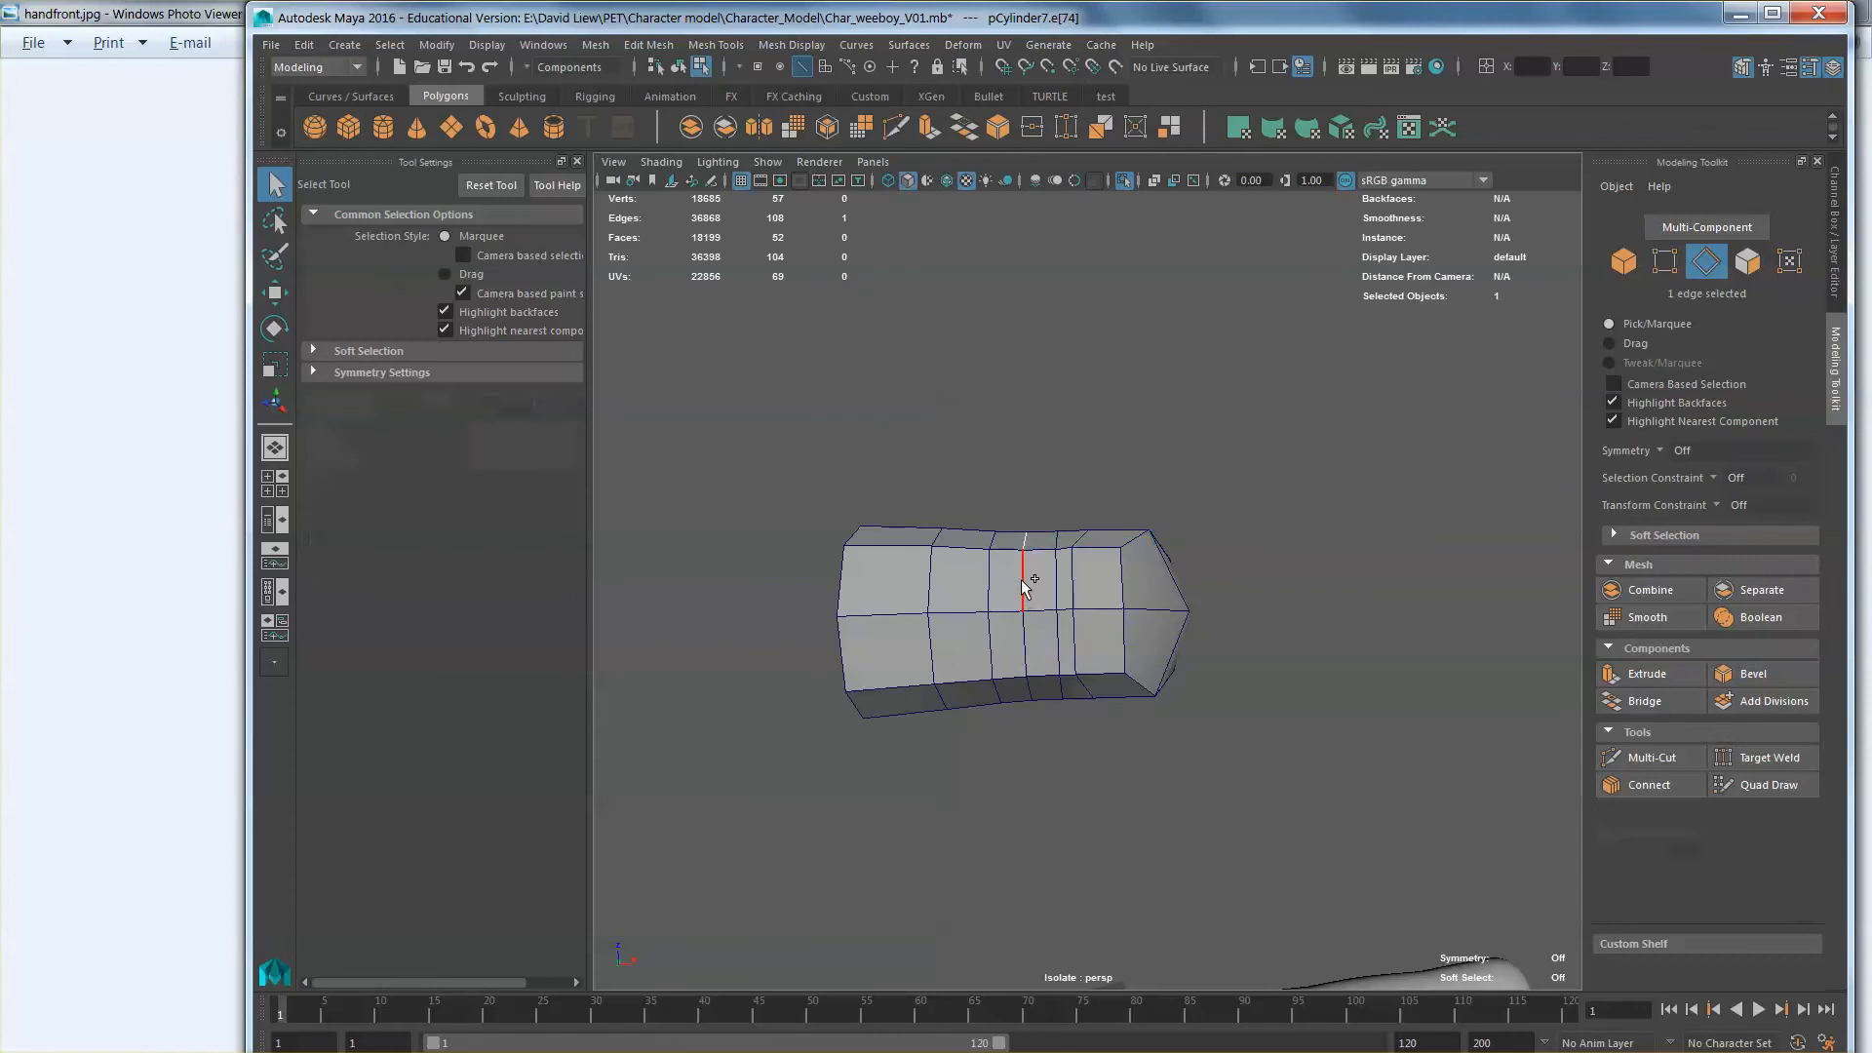
left_click(1031, 641, "shift")
key("r")
scroll(1017, 726, "up", 2)
left_click_drag(997, 756, 1018, 557)
Step: Raise the two top edges of the central edge loop to form the knuckle
key("w")
left_click(985, 470)
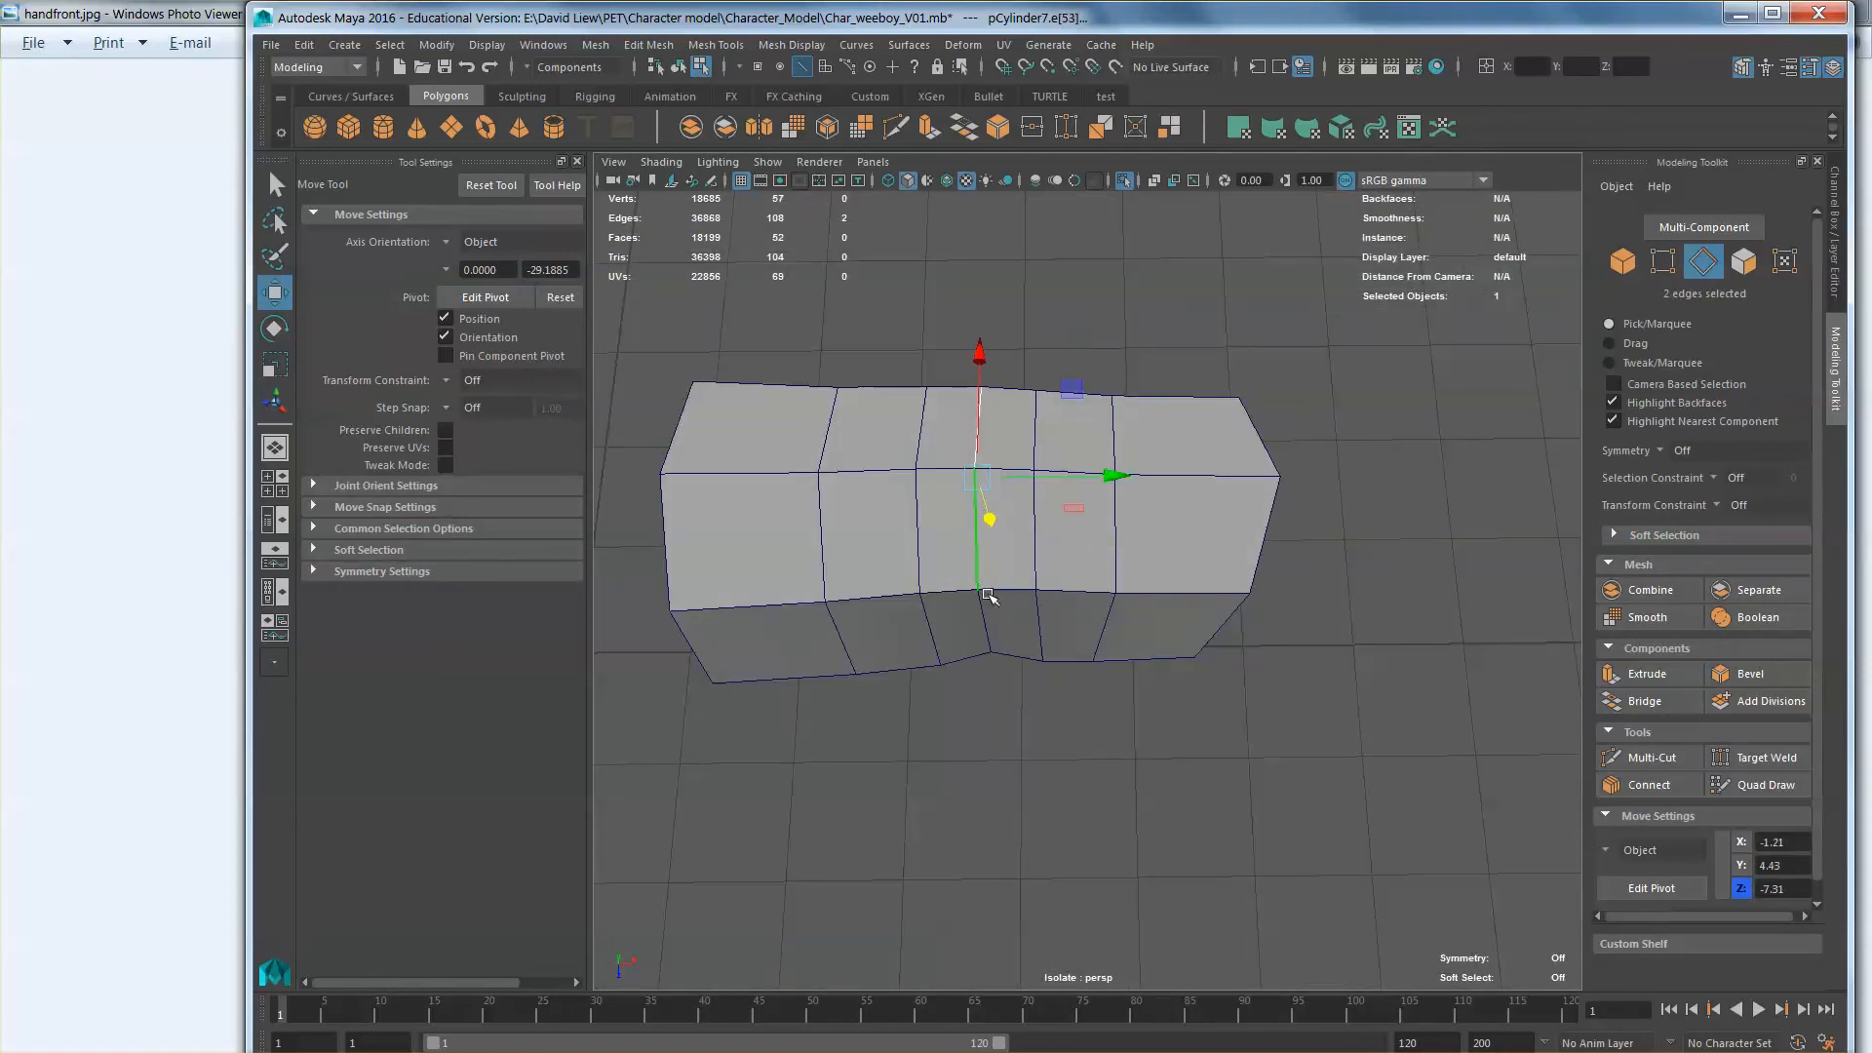
left_click_drag(985, 470, 1025, 459, "alt")
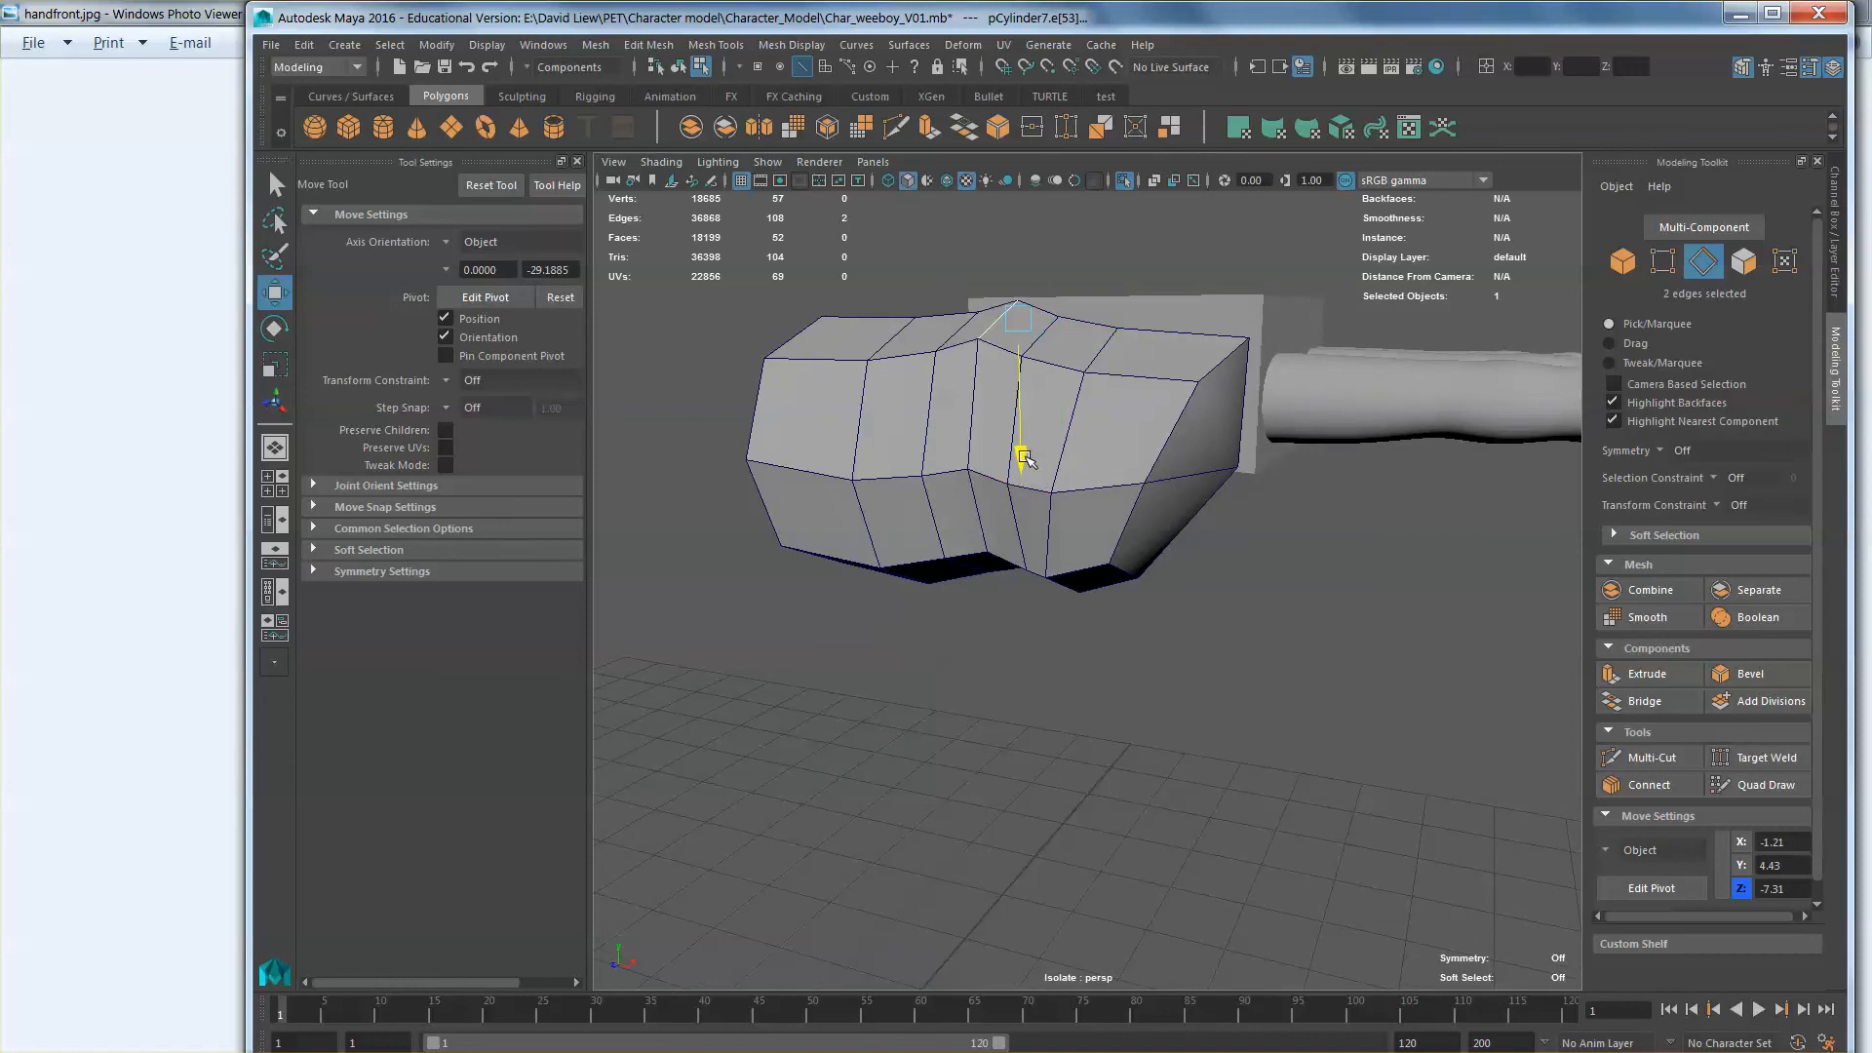
left_click_drag(990, 398, 1031, 463, "alt")
Step: Scale the top edges of the loops on both sides of the knuckle slightly apart along the cylinder
left_click(927, 421)
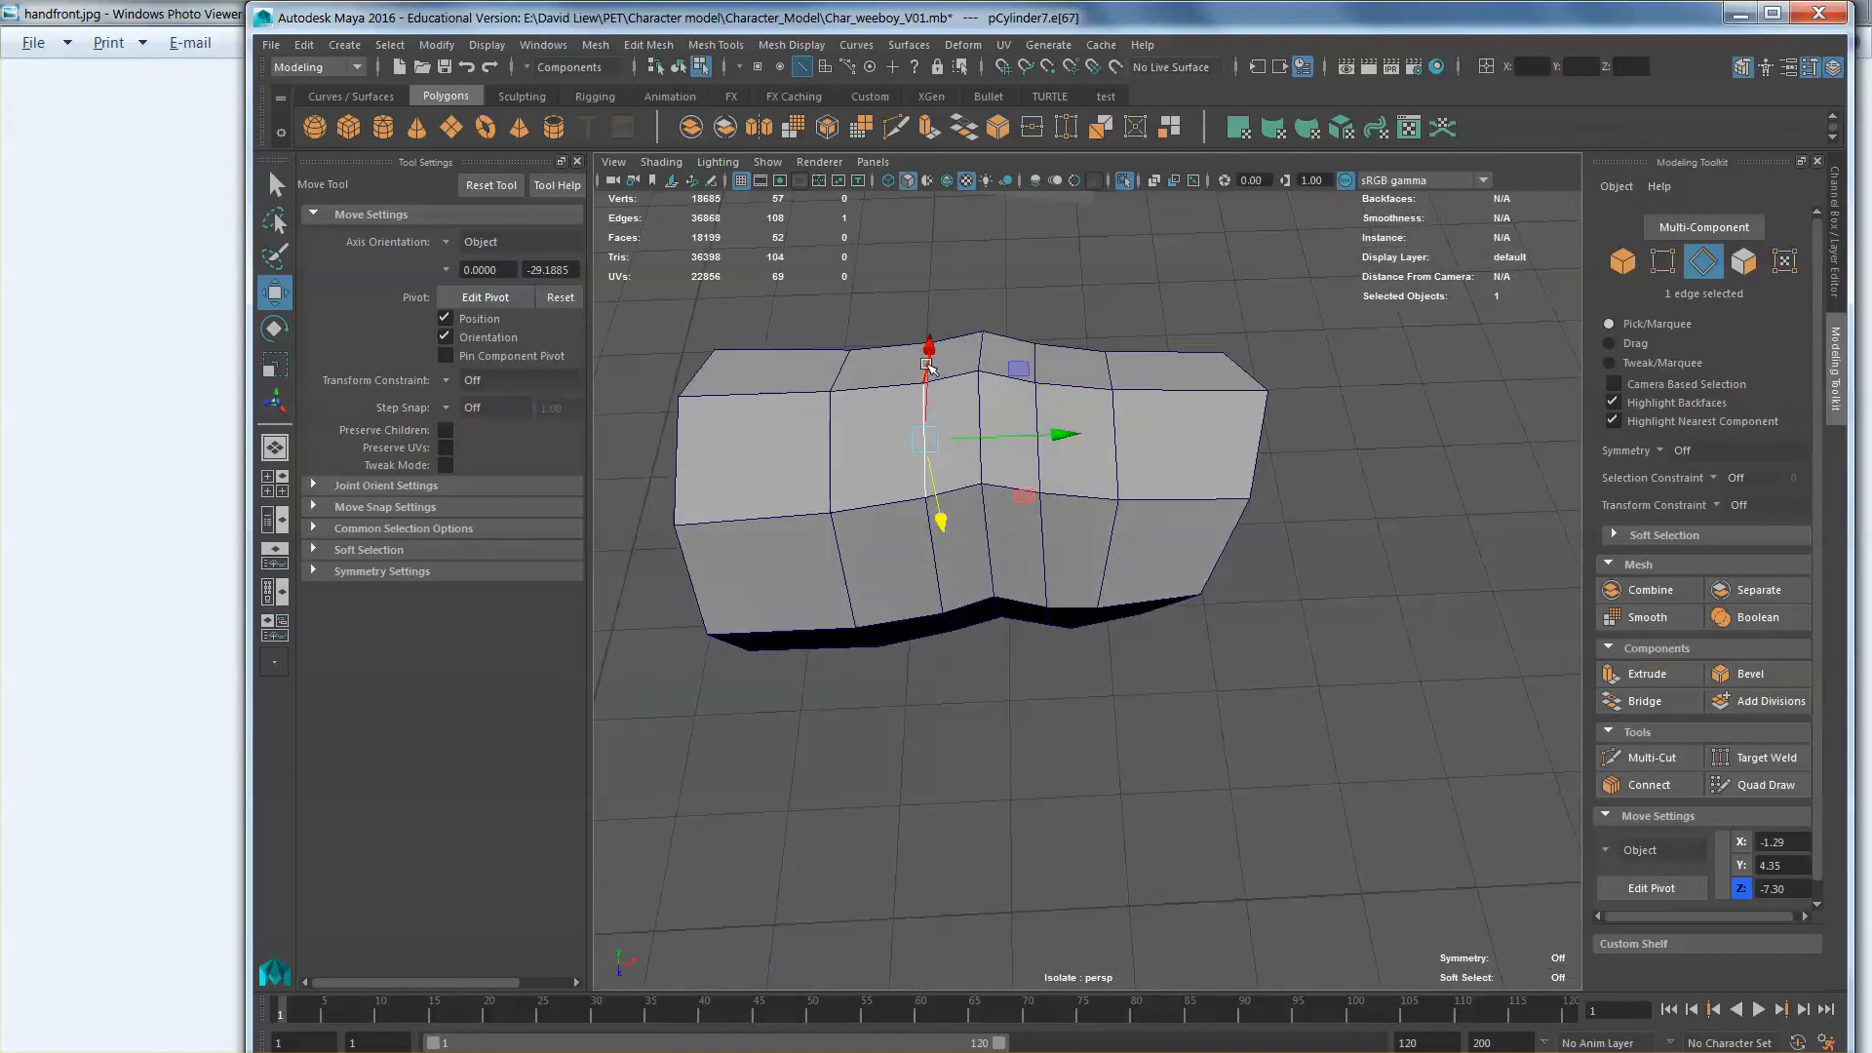
key("q")
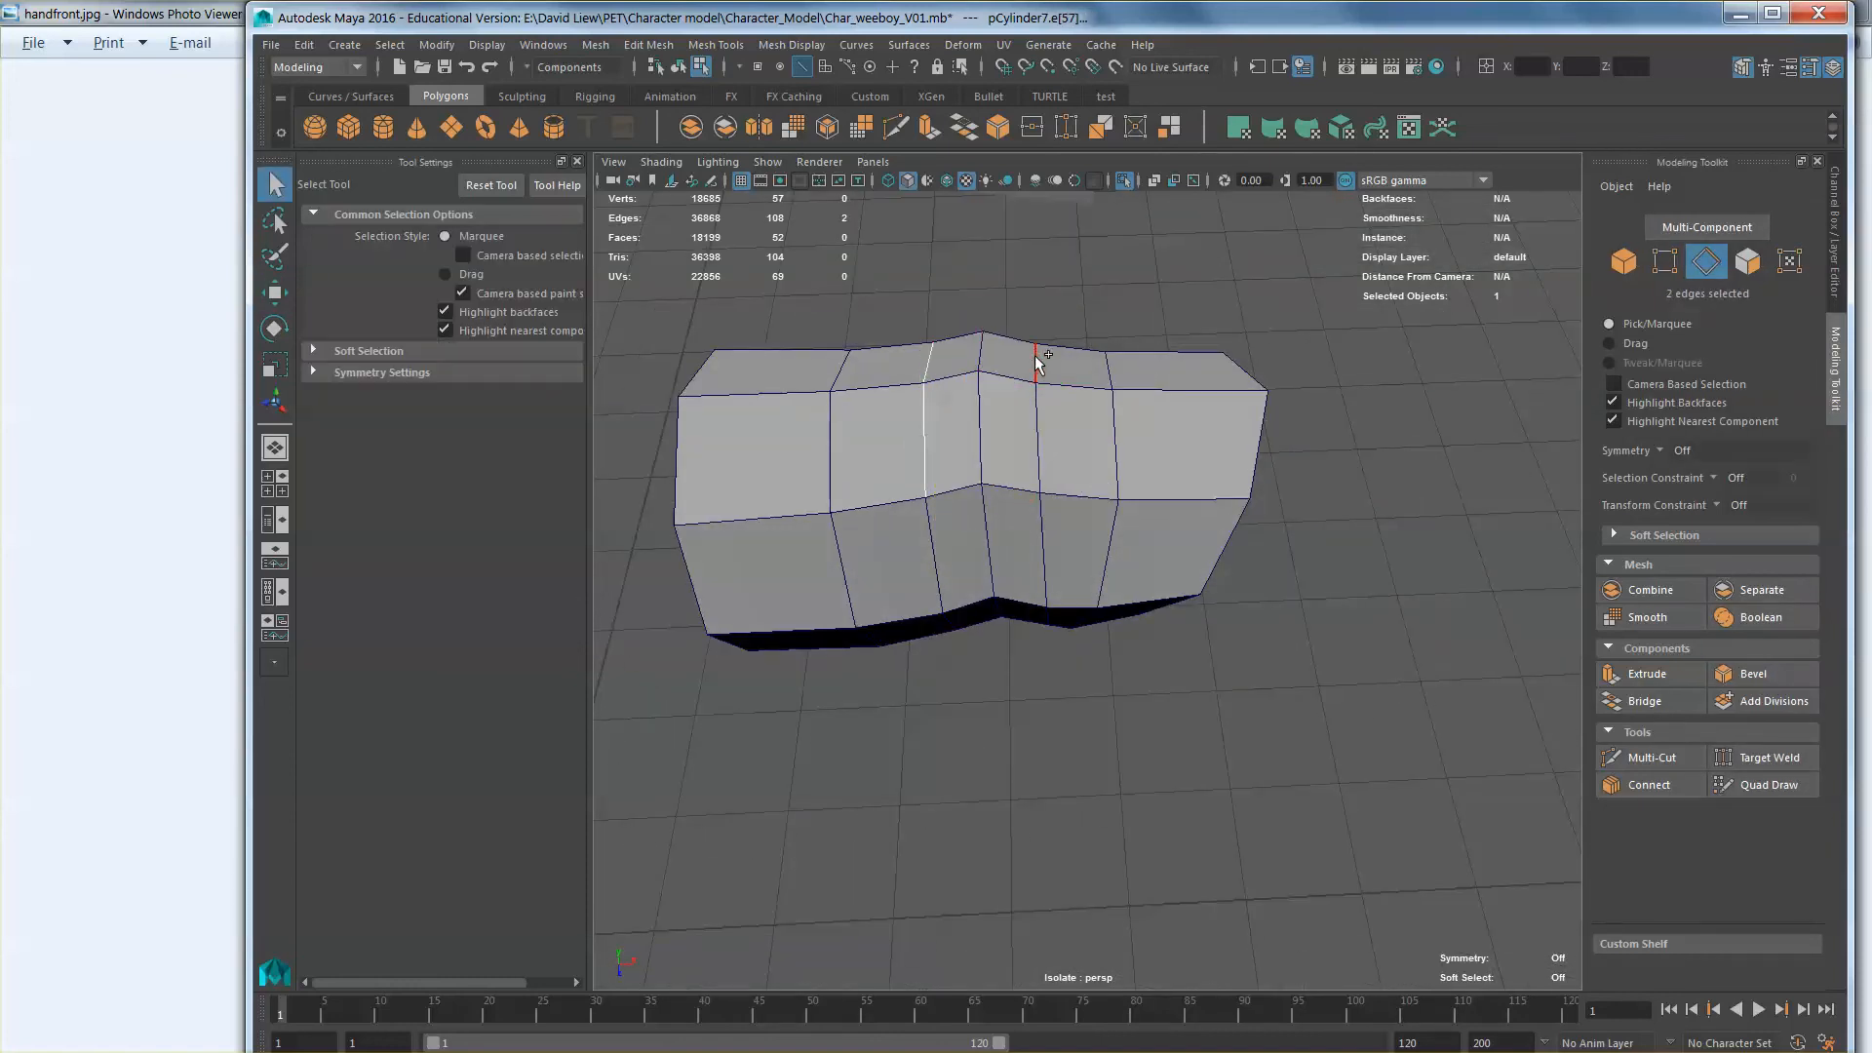
middle_click_drag(1004, 440, 1054, 529, "alt")
left_click_drag(1054, 529, 1040, 495, "alt")
key("r")
left_click_drag(1188, 471, 1202, 470)
left_click_drag(1181, 479, 1094, 449, "alt")
Step: Scale the underside edges of the two loops flanking the central crease
left_click(986, 565)
left_click_drag(987, 565, 1000, 507, "alt")
key("q")
left_click(1081, 514, "shift")
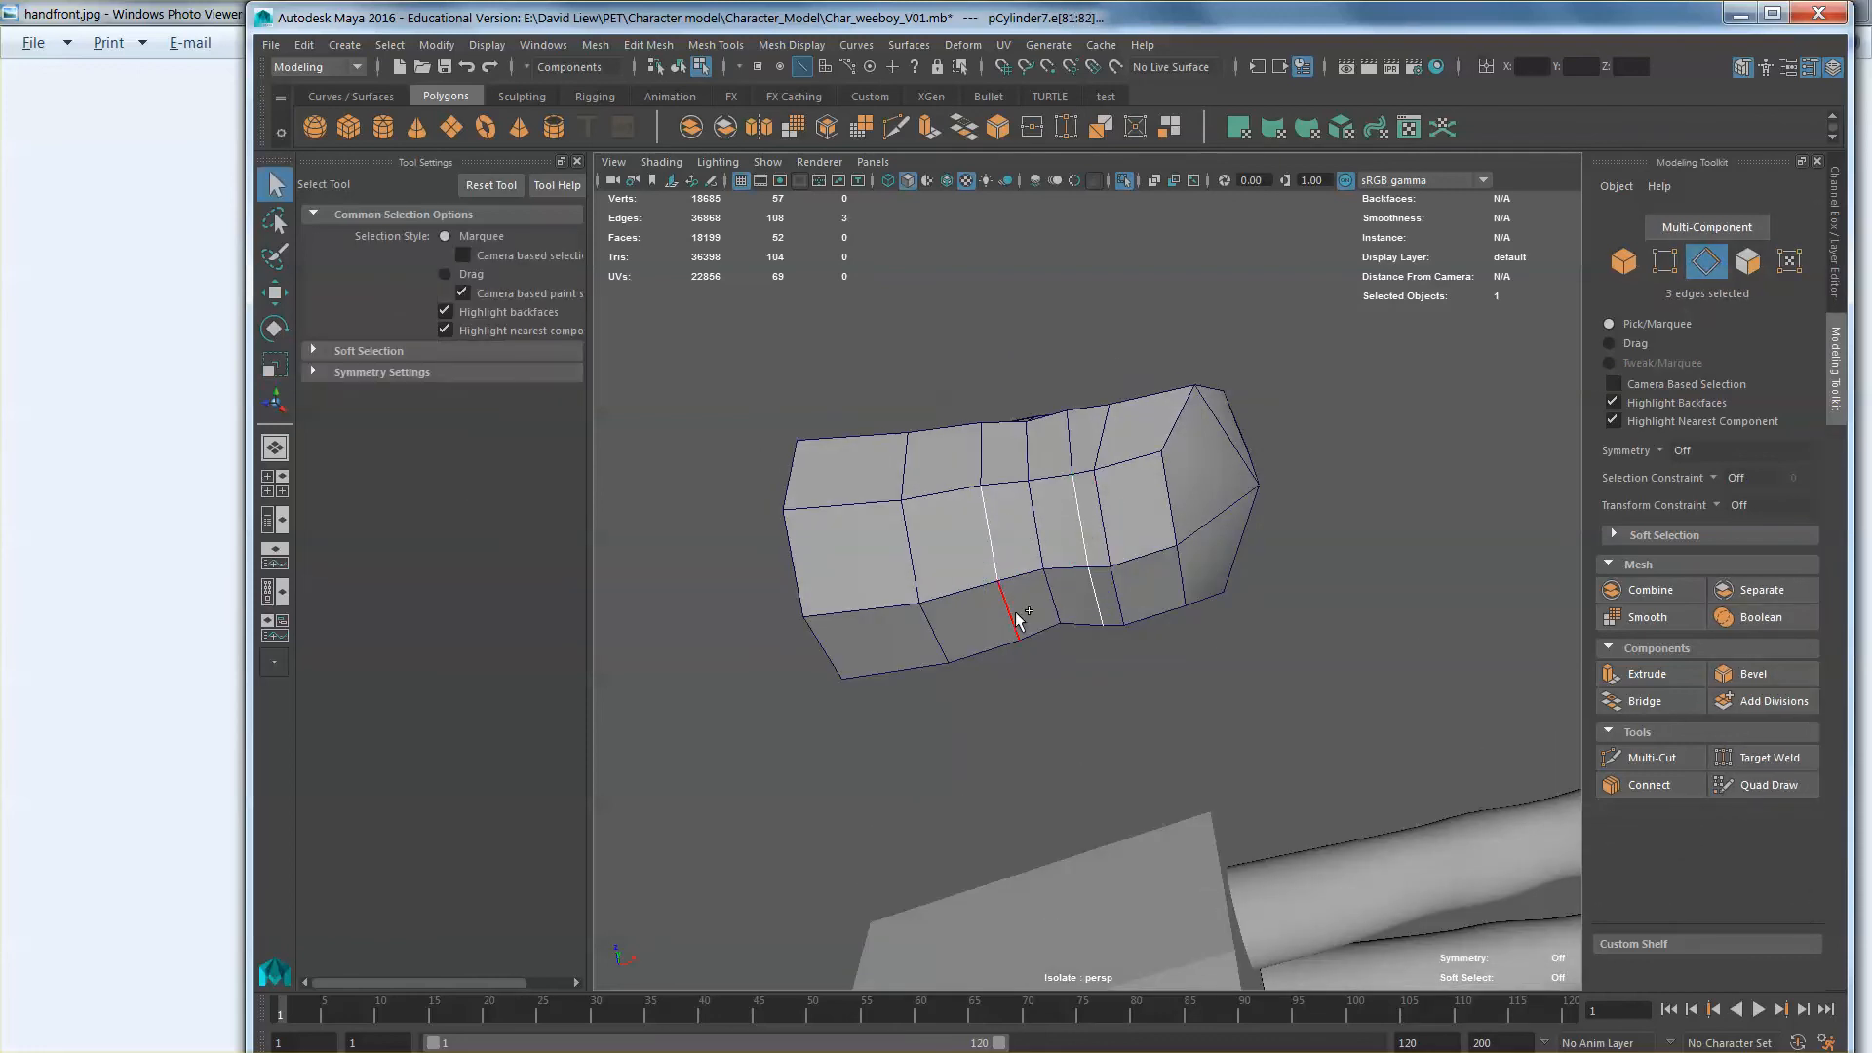
key("r")
left_click_drag(1161, 542, 1147, 635)
Step: Return the cylinder to object selection and display it in smooth mesh preview to check its shape from above
right_click_drag(1171, 504, 1273, 491)
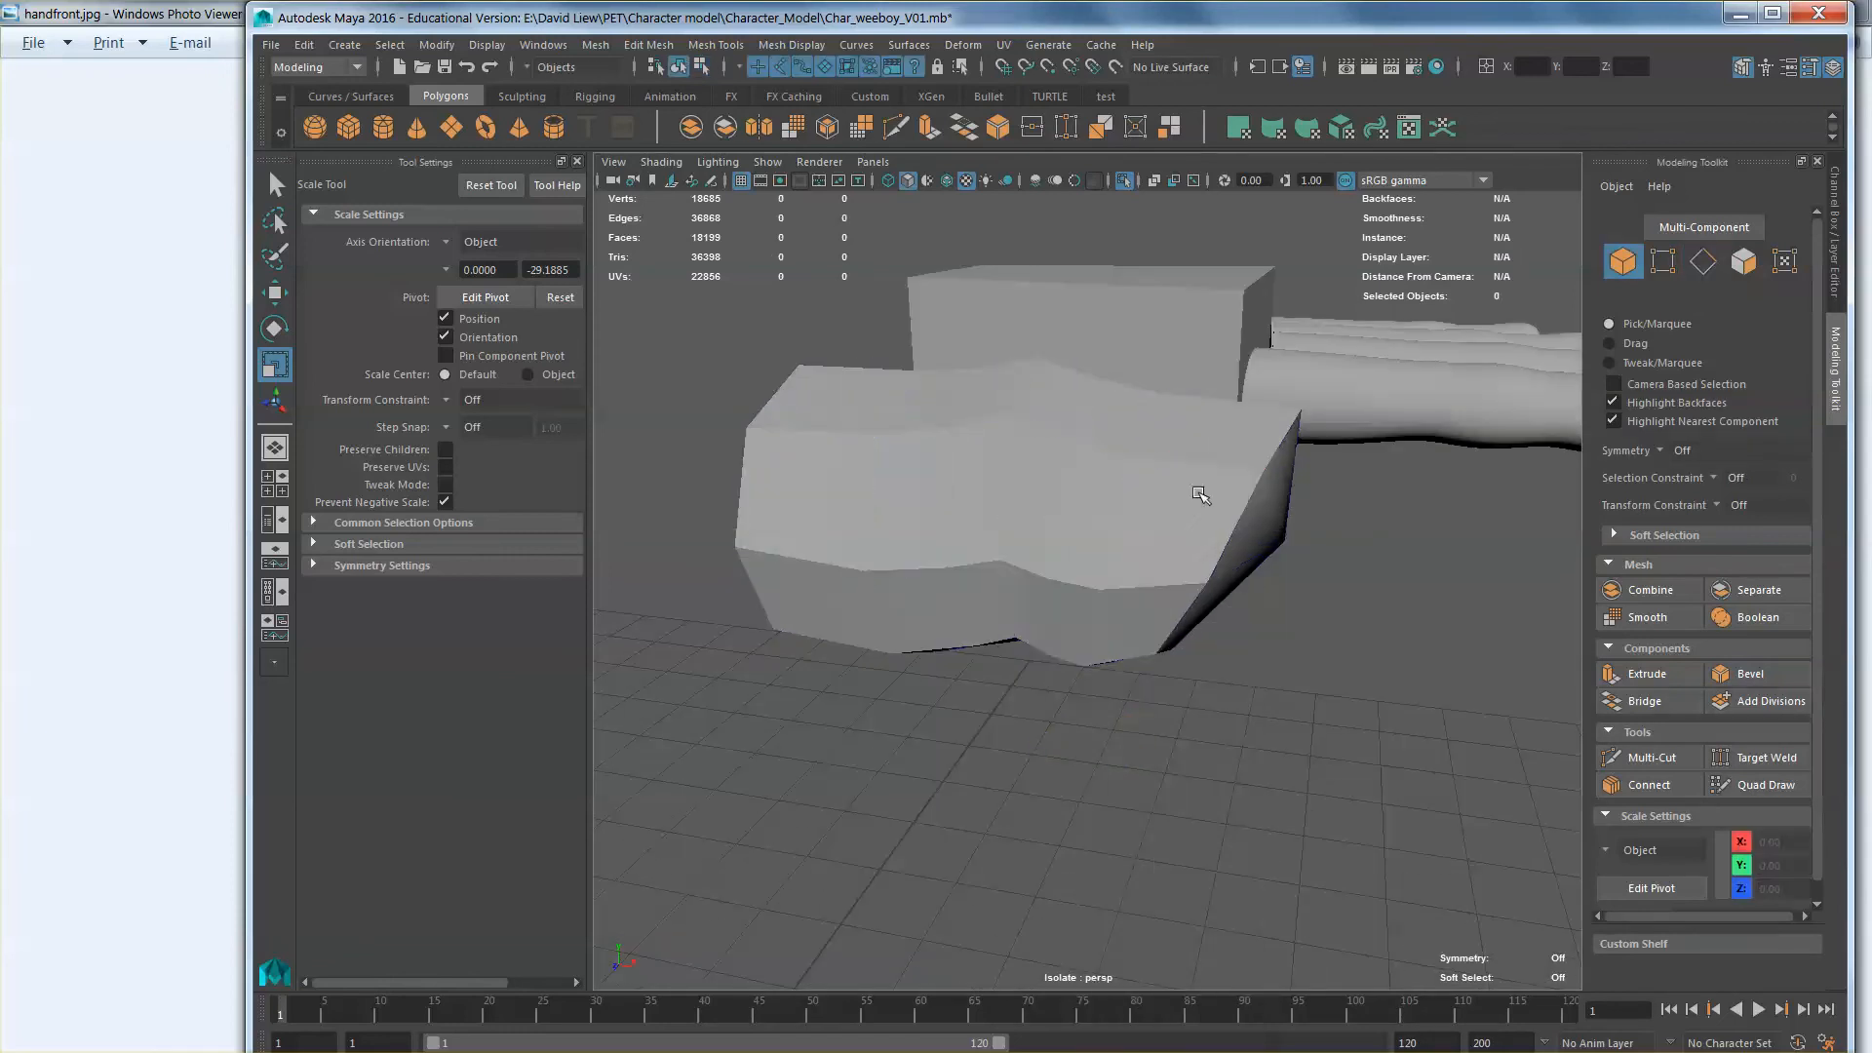
scroll(1170, 512, "down", 3)
left_click(1171, 513)
key("3")
left_click_drag(1171, 513, 1362, 629, "alt")
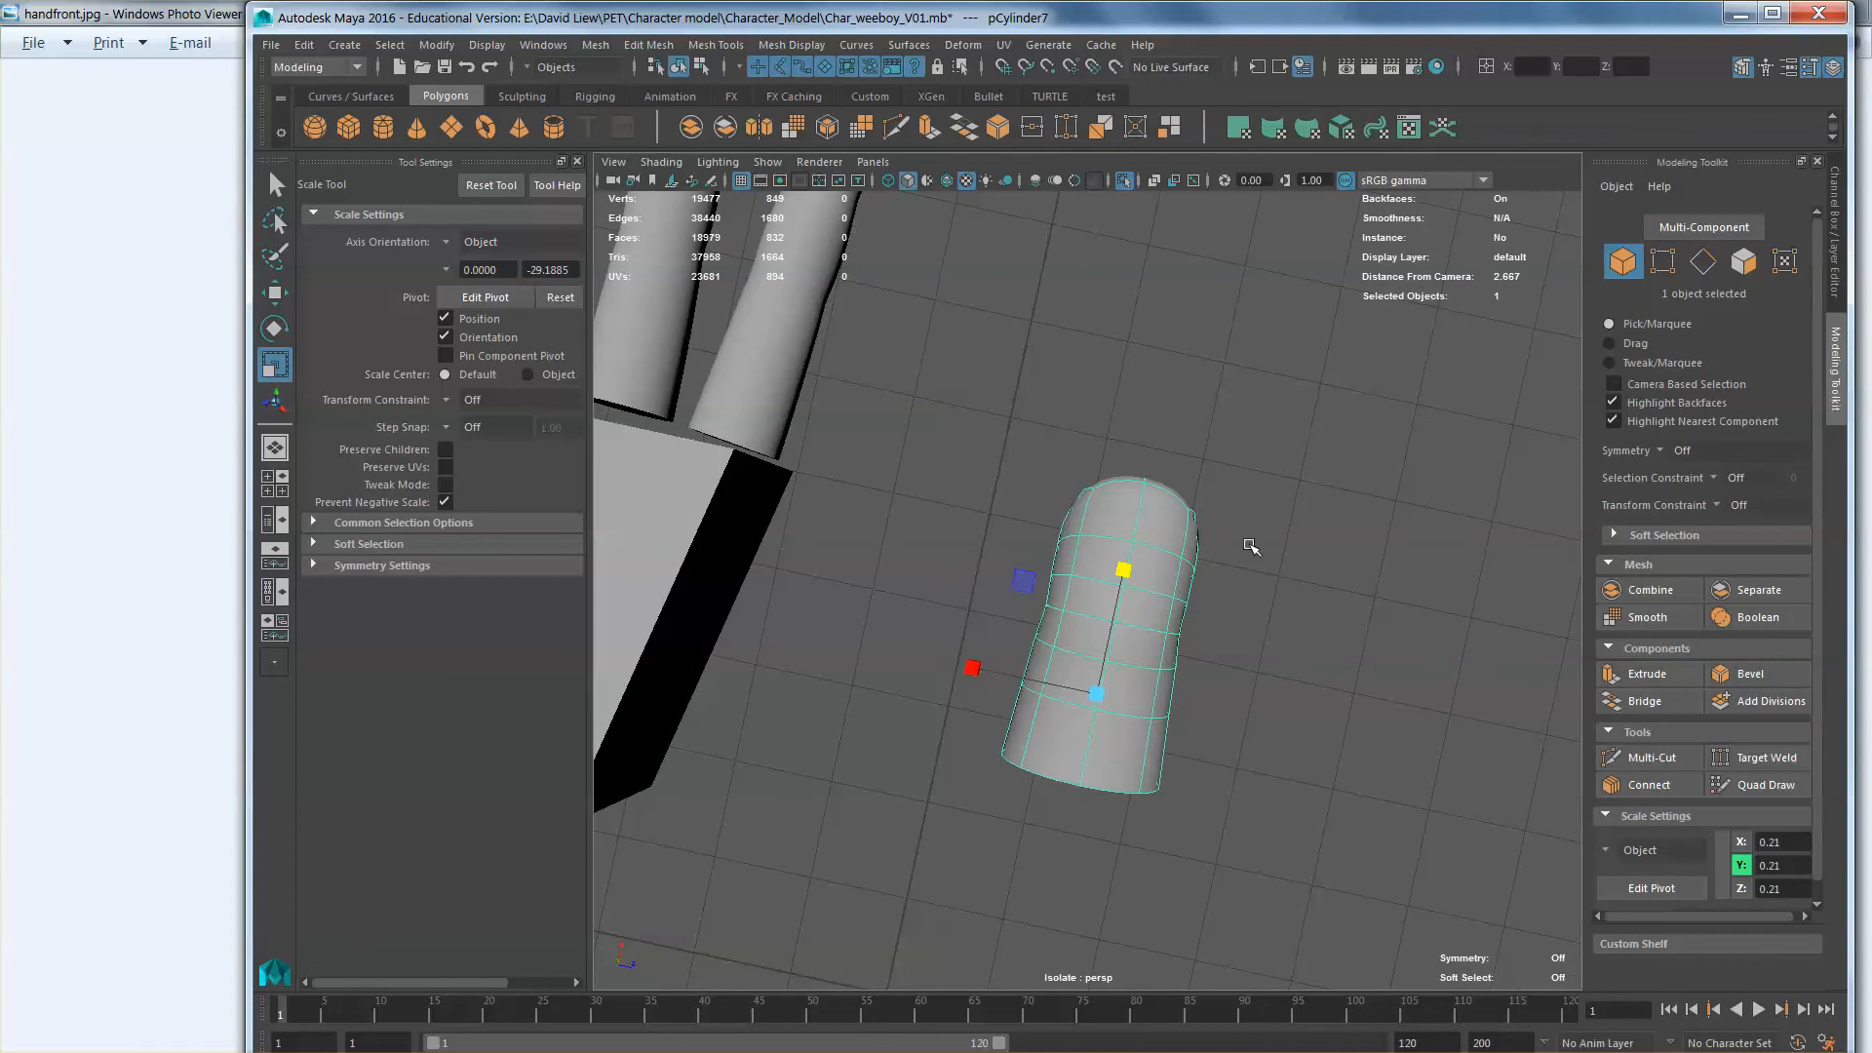
scroll(1251, 547, "up", 3)
middle_click_drag(1251, 547, 1238, 579, "alt")
left_click_drag(1161, 587, 1137, 560, "alt")
right_click_drag(1131, 559, 1043, 560)
left_click_drag(1107, 550, 860, 476, "alt")
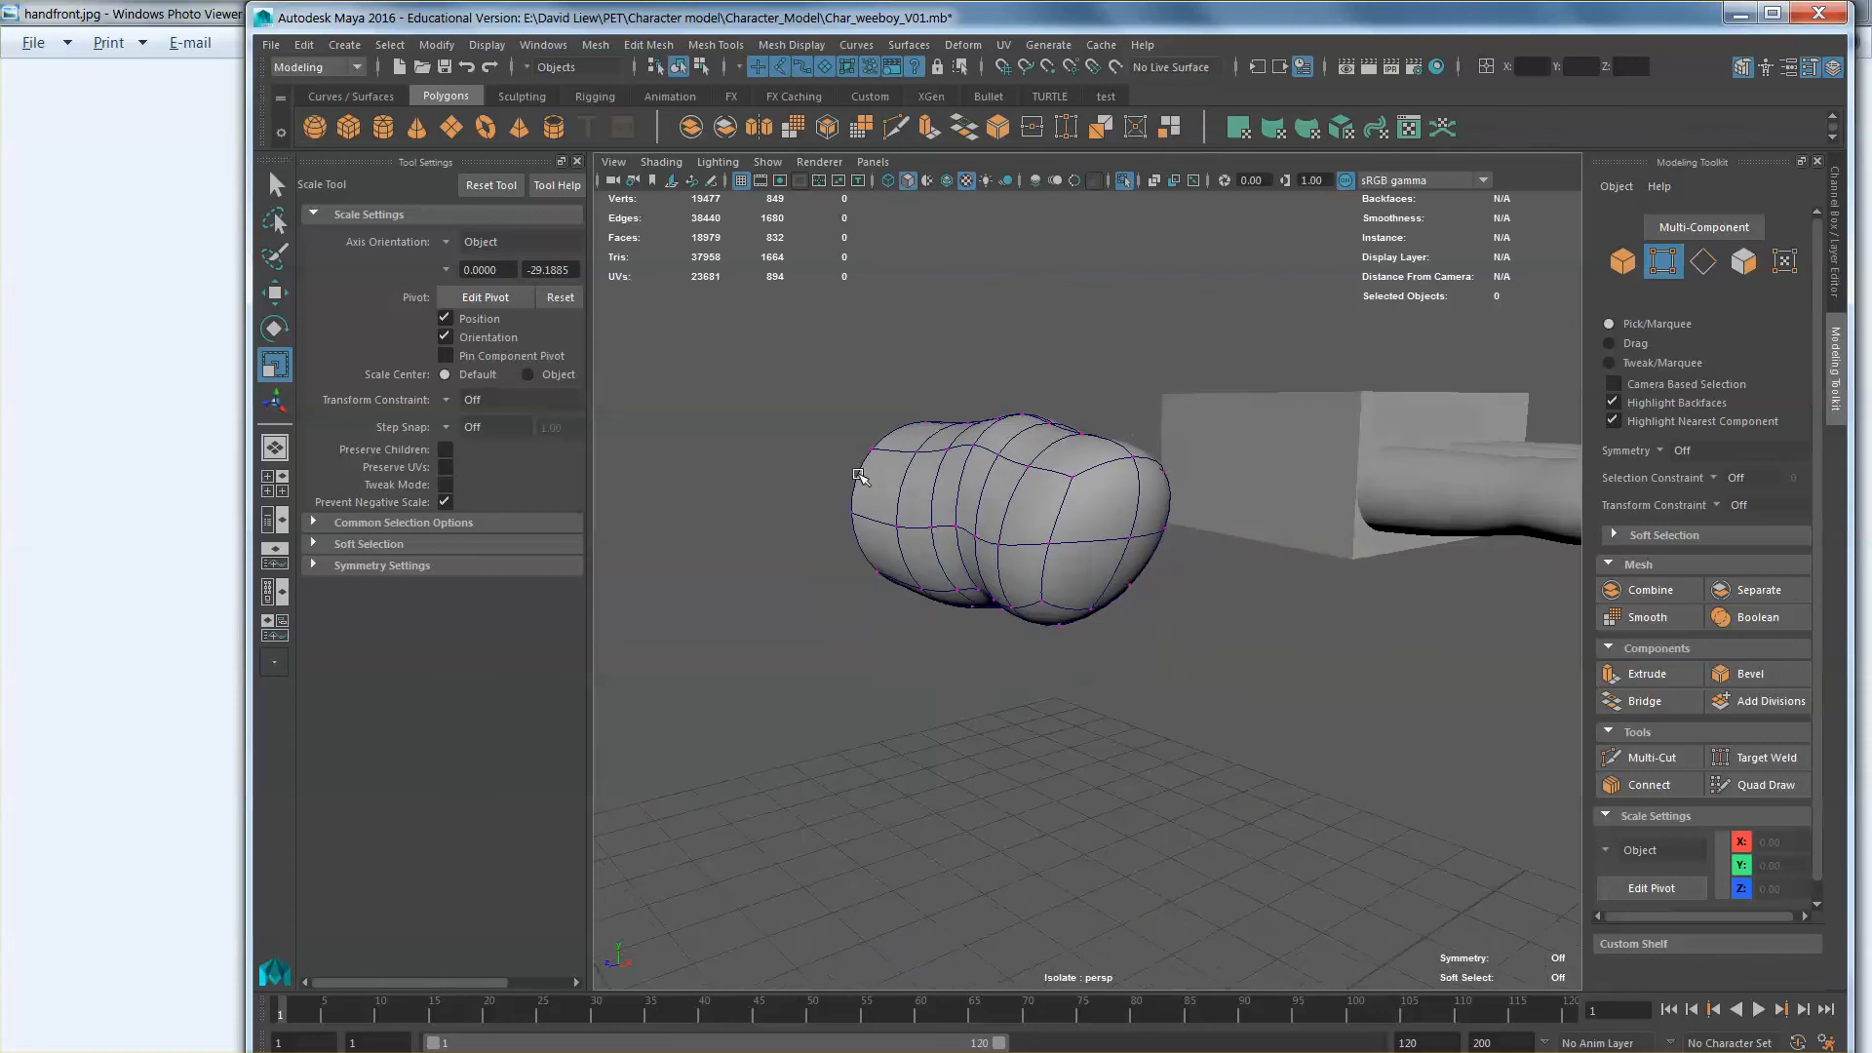
right_click_drag(1099, 505, 1101, 546)
left_click(1106, 514)
left_click(1153, 511, "shift")
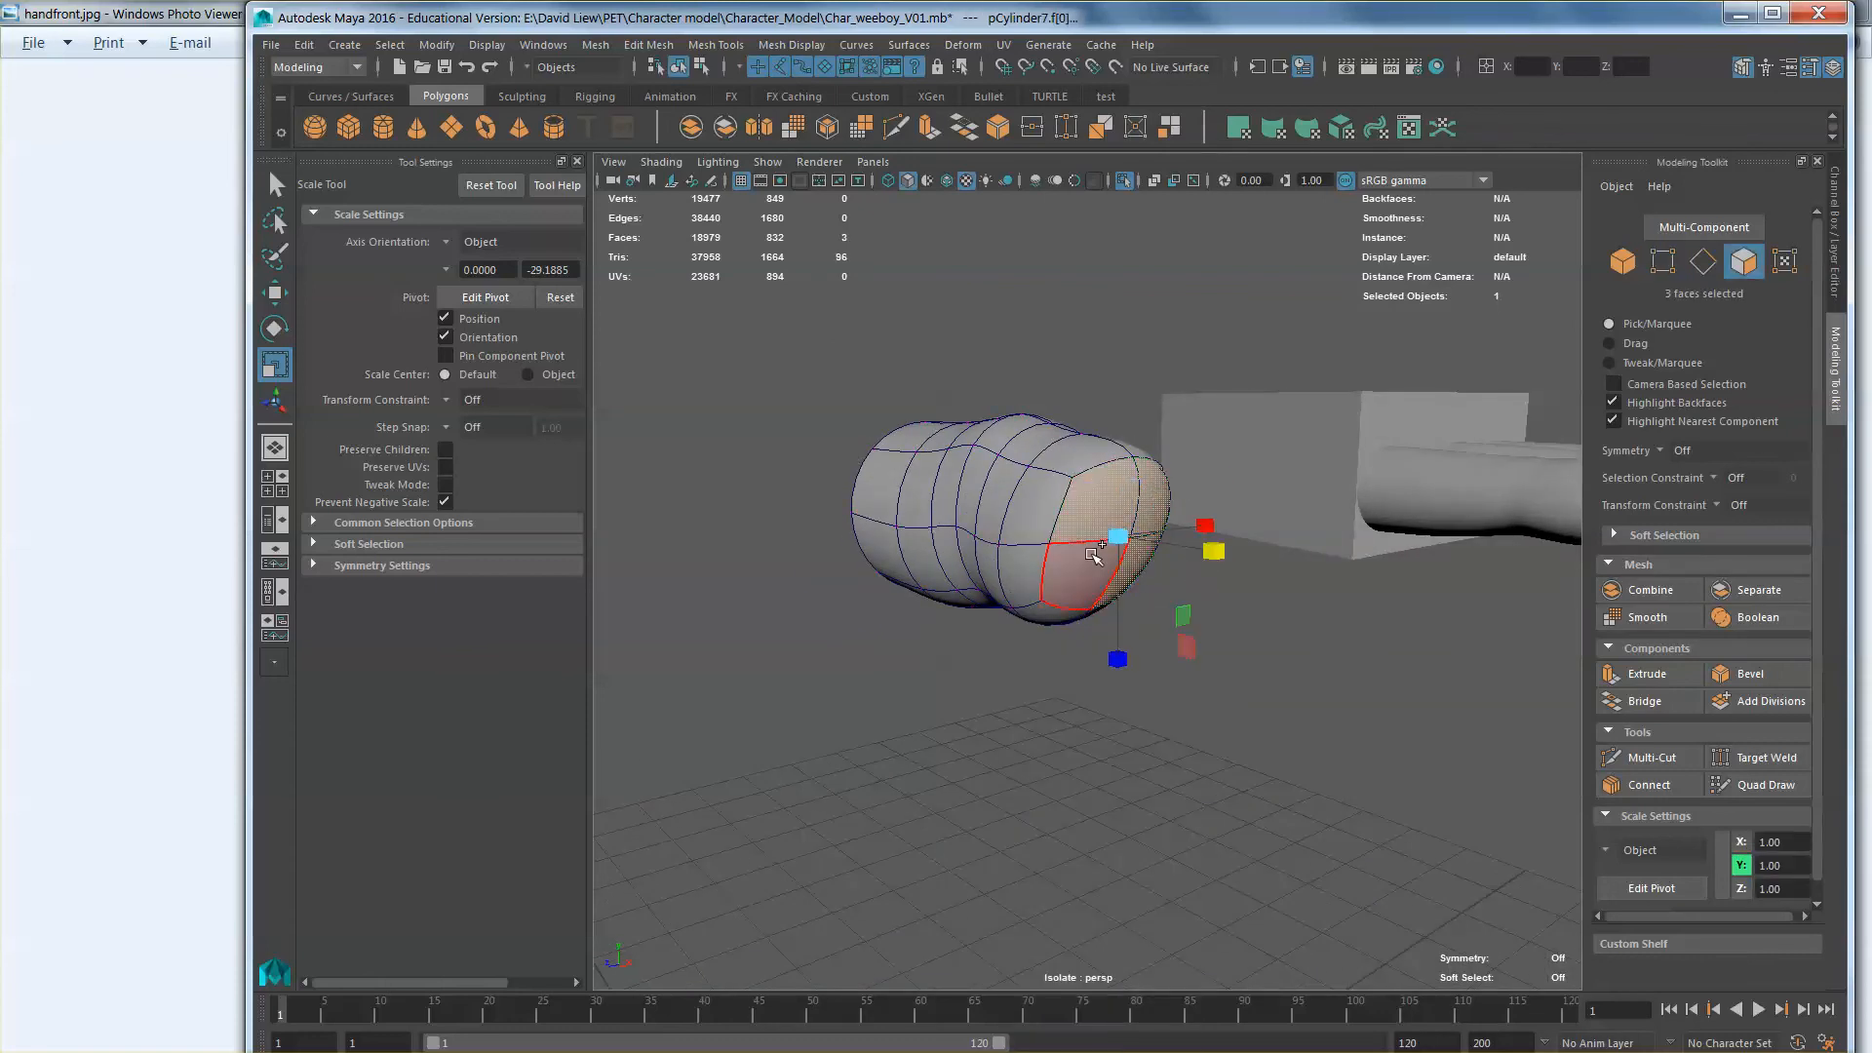
left_click_drag(1027, 531, 1114, 558, "alt")
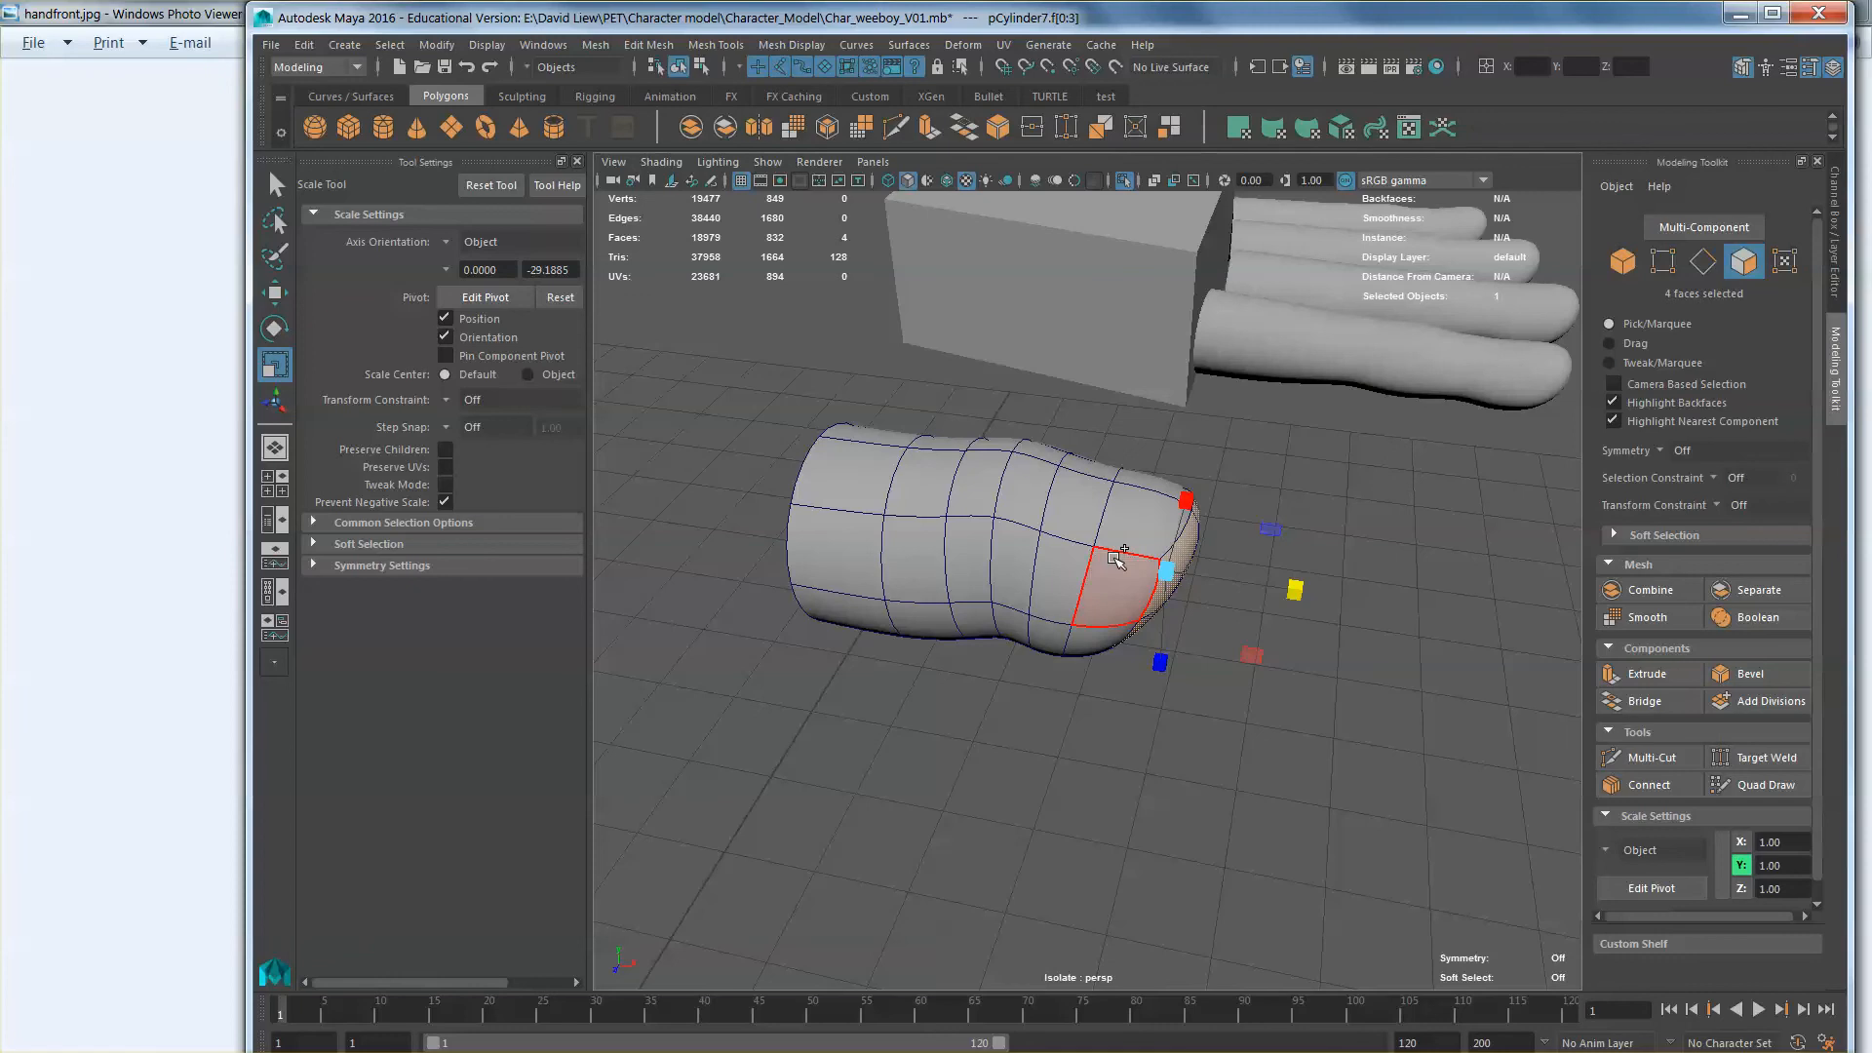
key("shift+period")
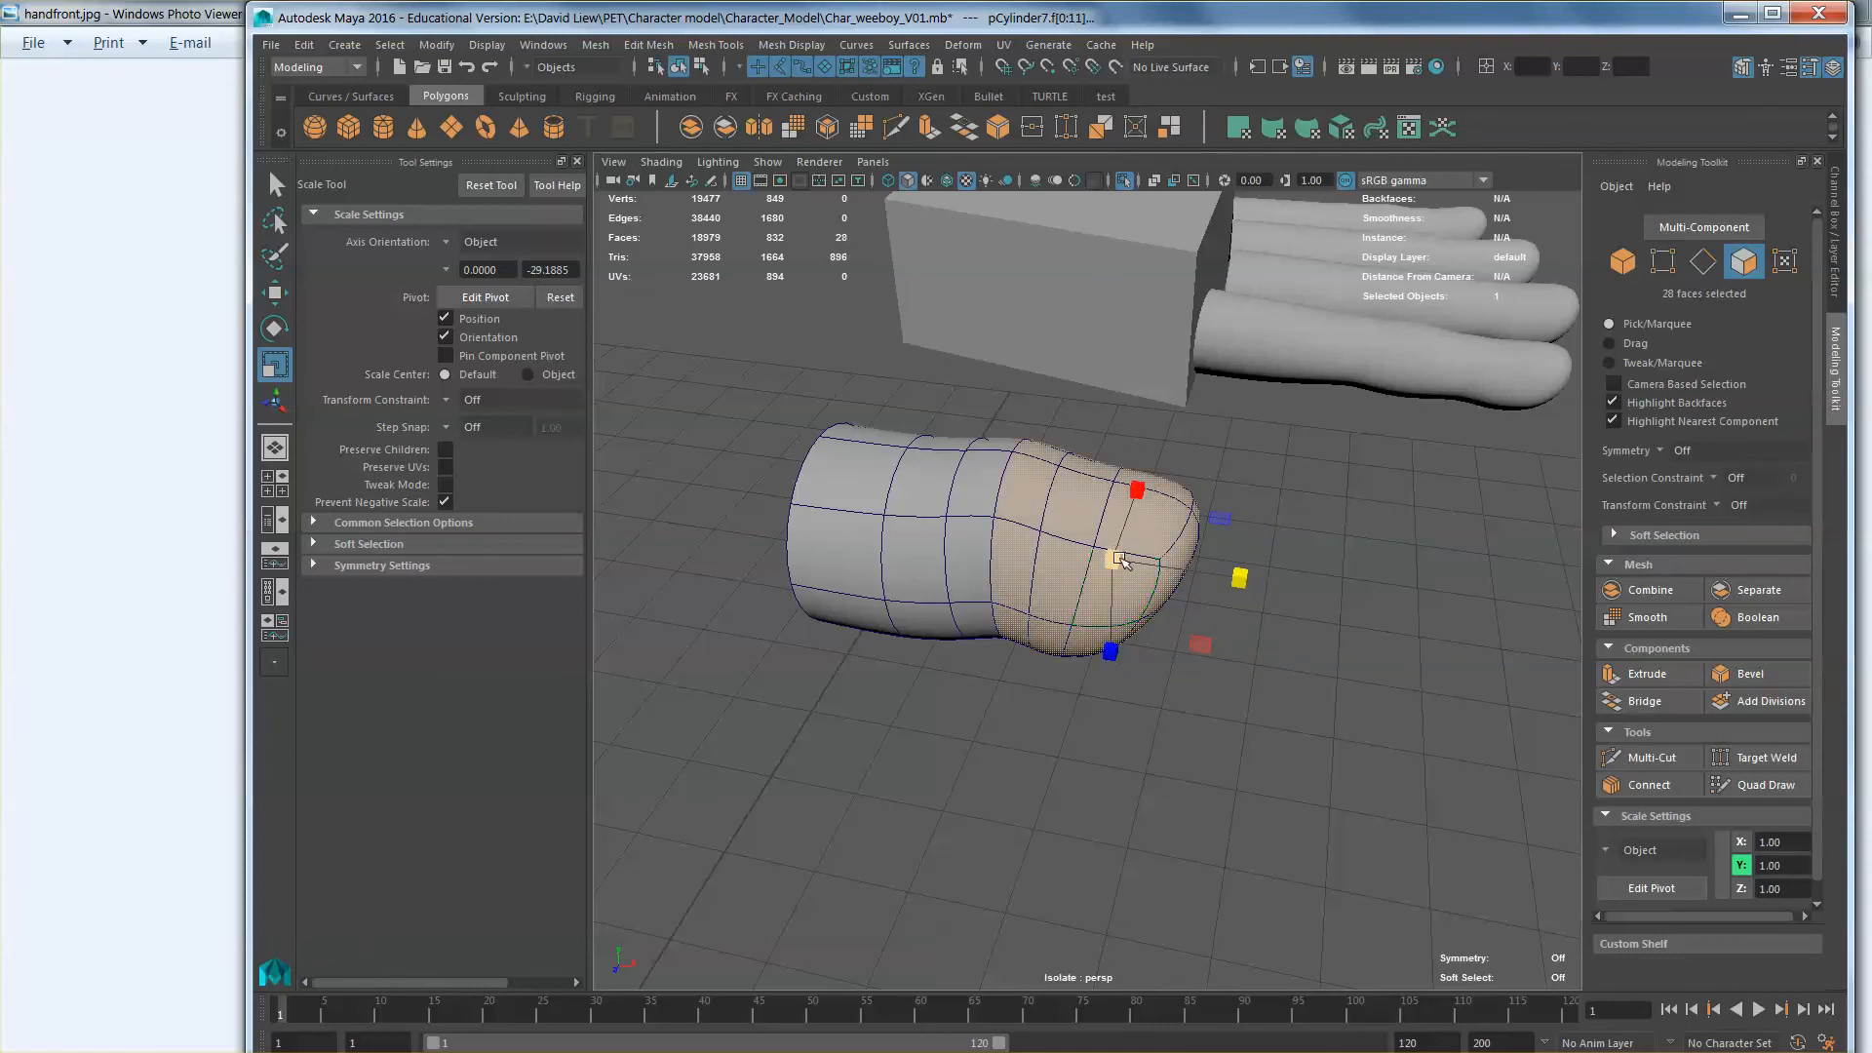
right_click_drag(1060, 530, 1102, 492)
Step: Try to stretch the smoothed cylinder lengthwise to a Y scale of about 0.28, and undo the scaling
left_click(1030, 529)
left_click_drag(1032, 532, 1051, 627, "alt")
scroll(1050, 627, "down", 4)
left_click_drag(1086, 560, 1114, 498, "alt")
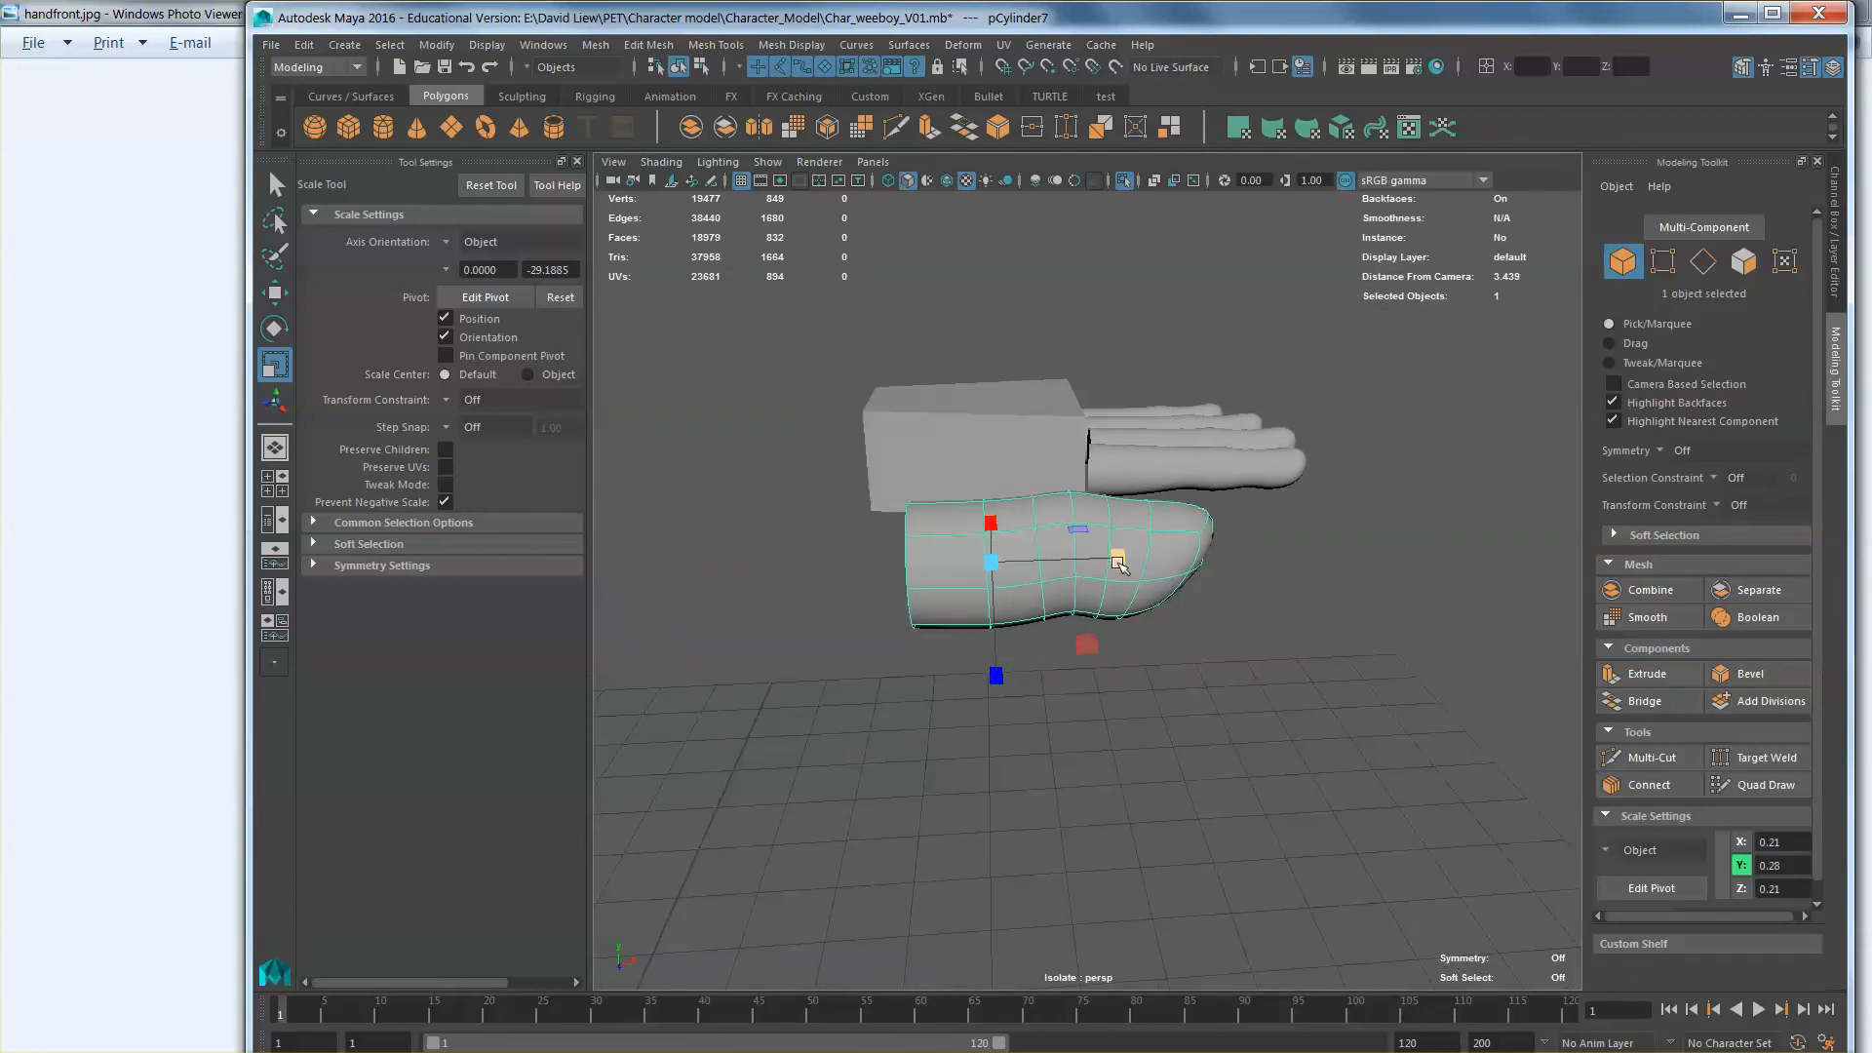
left_click_drag(1102, 570, 1104, 556, "alt")
left_click_drag(1117, 554, 1071, 613)
key("ctrl+z")
key("ctrl+z")
Step: Select the six underside vertices near the cylinder's tip and activate the Move tool on them
scroll(1092, 573, "up", 4)
left_click(1083, 562)
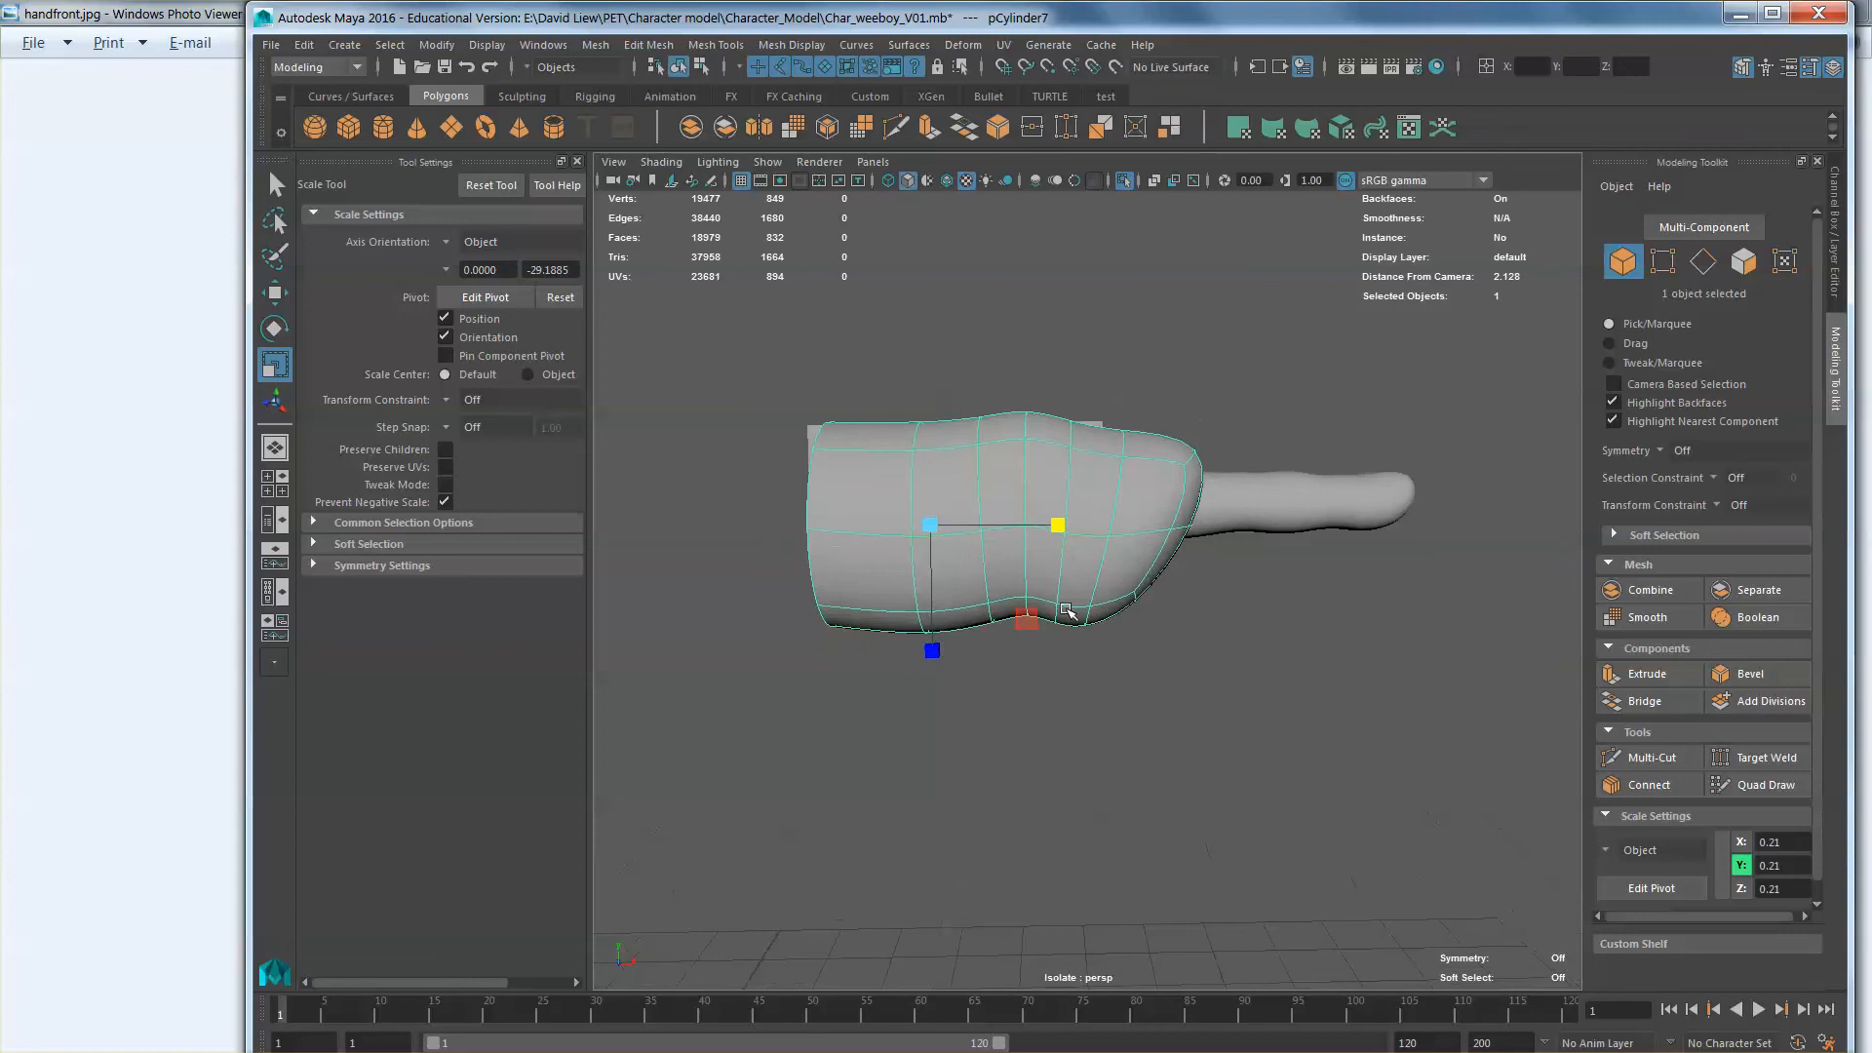
left_click_drag(1019, 485, 1100, 530, "alt")
right_click_drag(1140, 565, 1063, 548)
left_click_drag(1206, 643, 1116, 565)
left_click_drag(1116, 576, 1137, 605, "alt")
key("w")
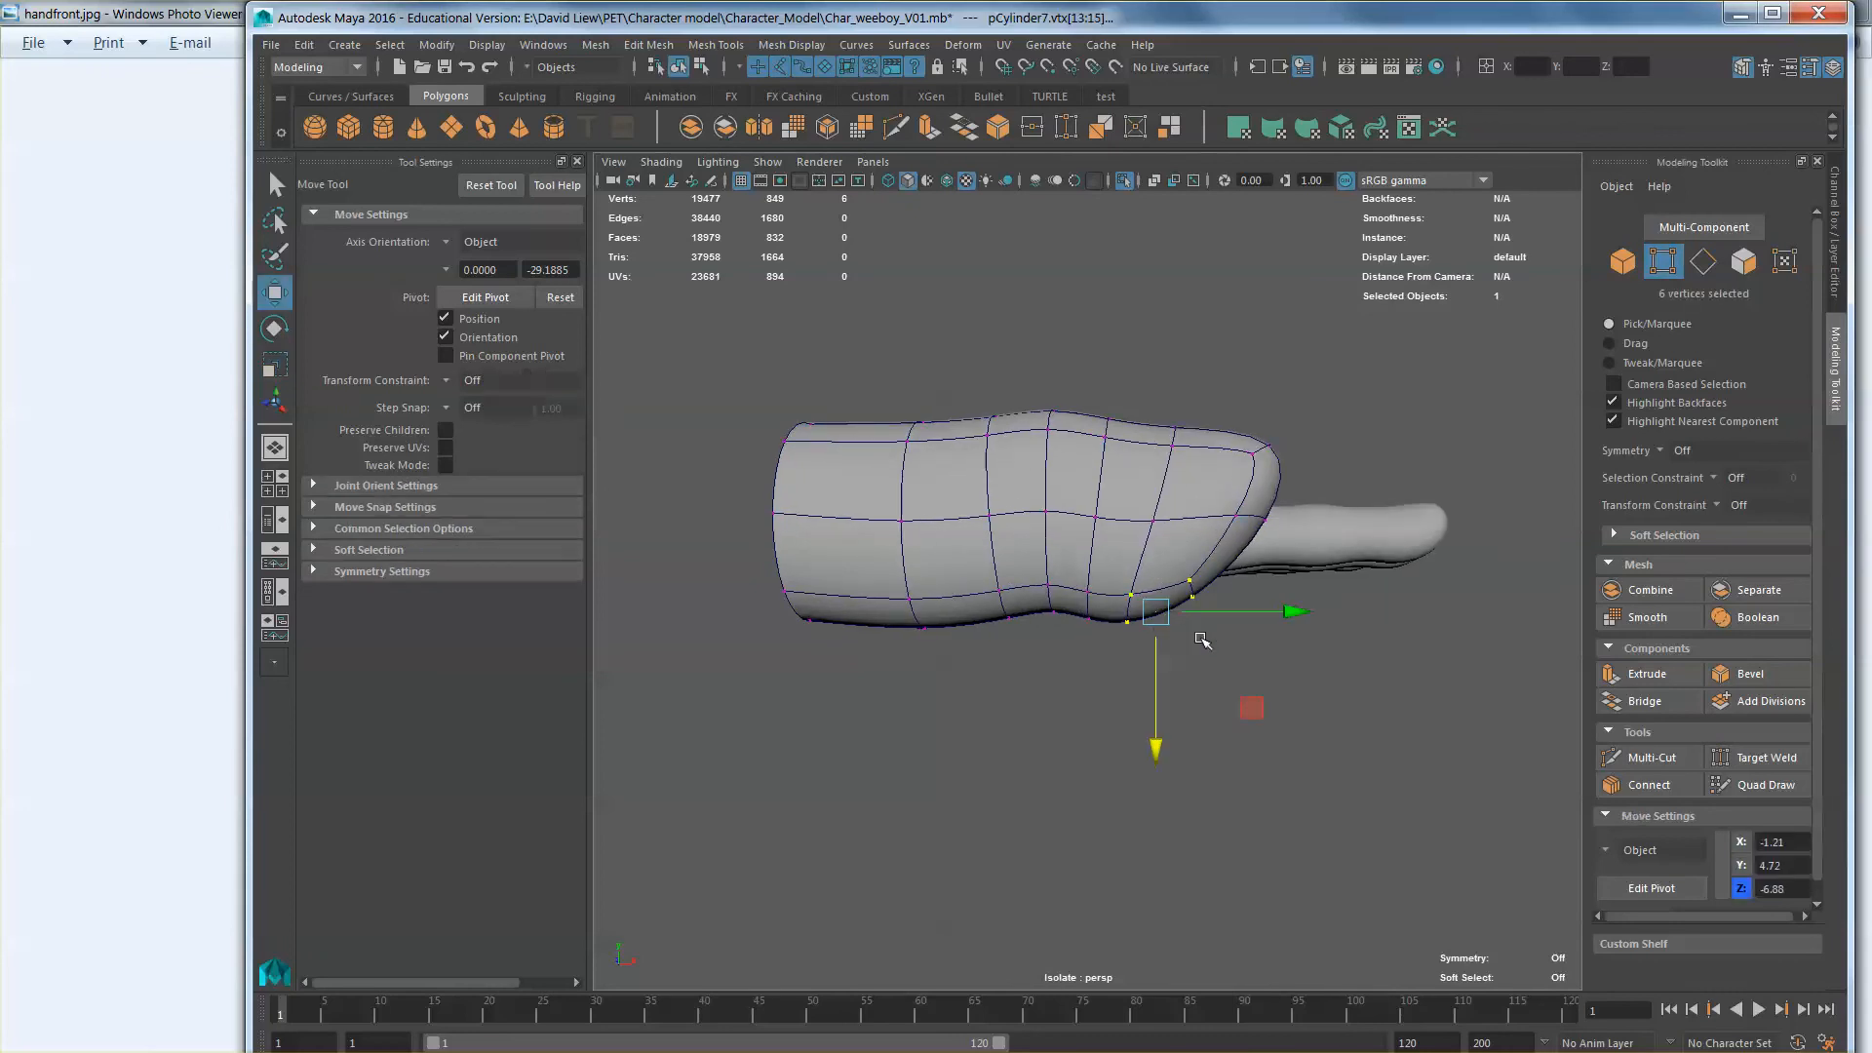
Step: Reshape the thumb's tip by moving the selected vertices on its underside
left_click_drag(1252, 709, 1278, 716)
left_click_drag(1142, 498, 1321, 540)
left_click_drag(1326, 625, 1182, 644)
Step: Select the two adjacent faces on top of the thumb's tip
right_click_drag(1180, 589, 1184, 649)
left_click(1187, 651)
left_click(1138, 700, "shift")
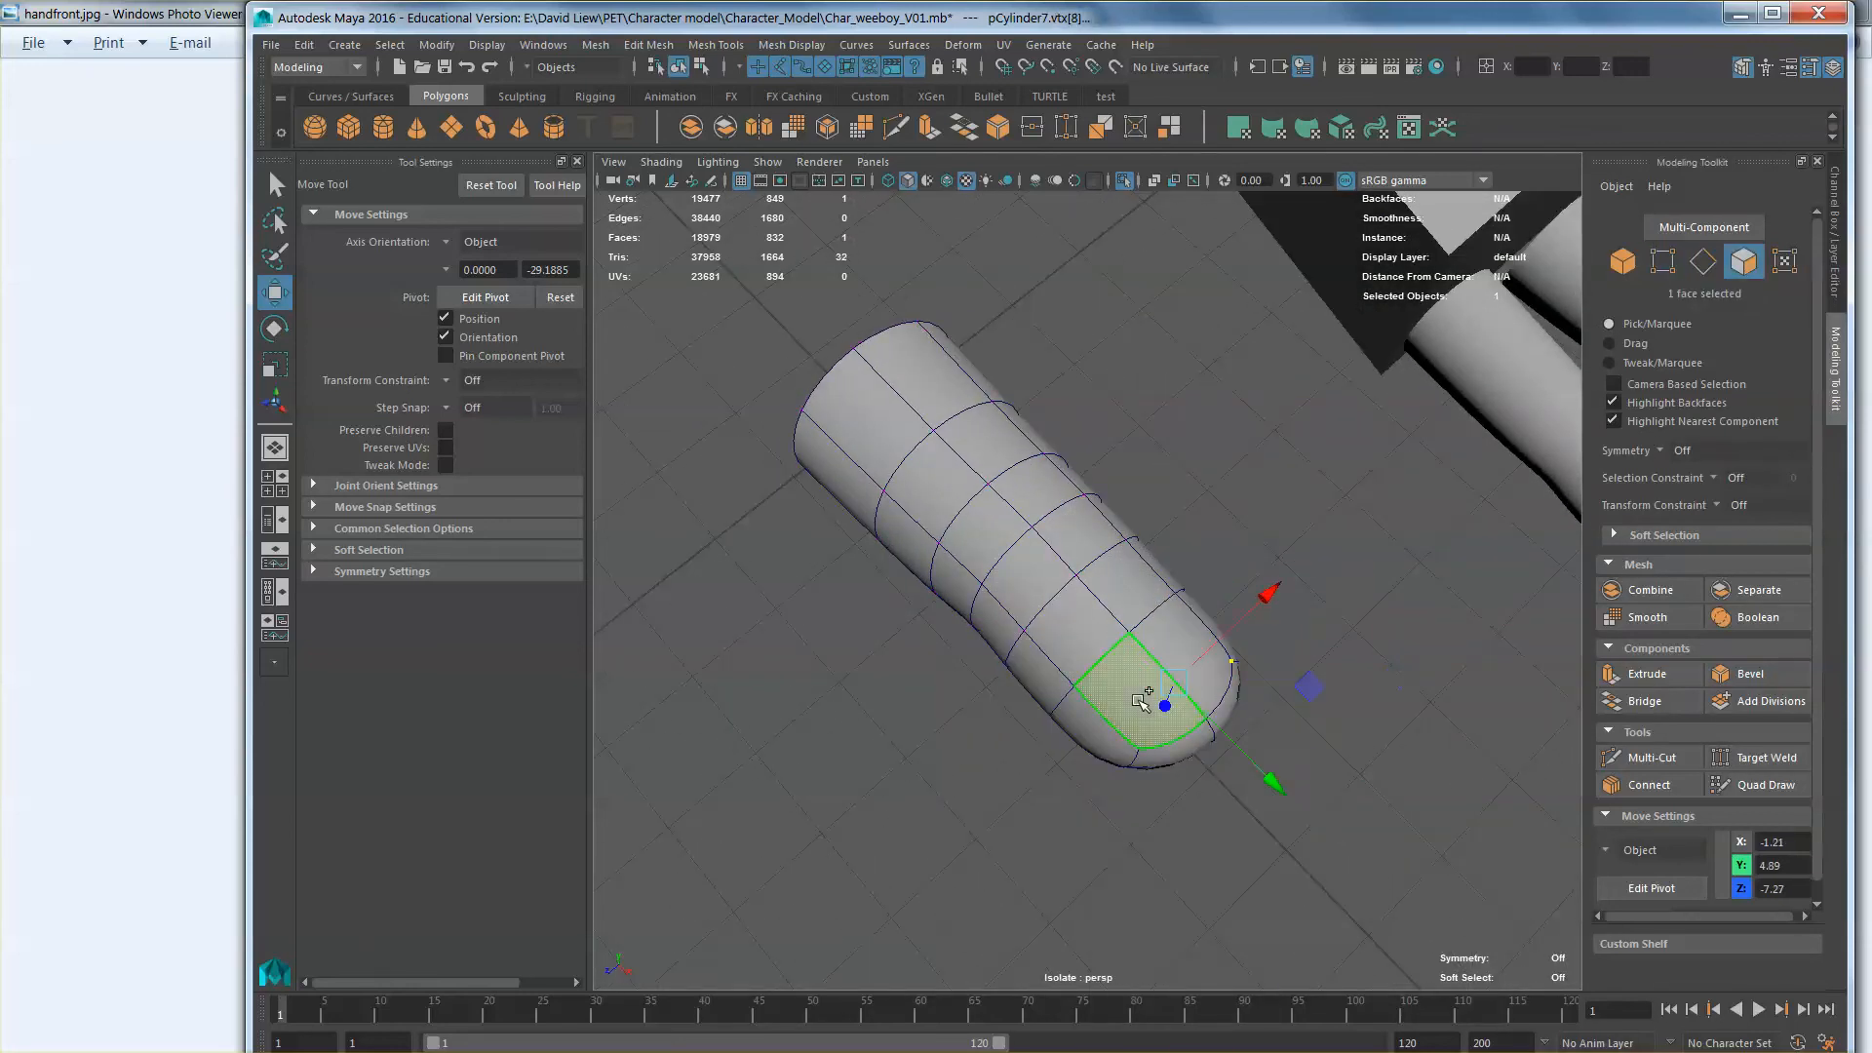
left_click(1182, 645)
left_click(1139, 701, "shift")
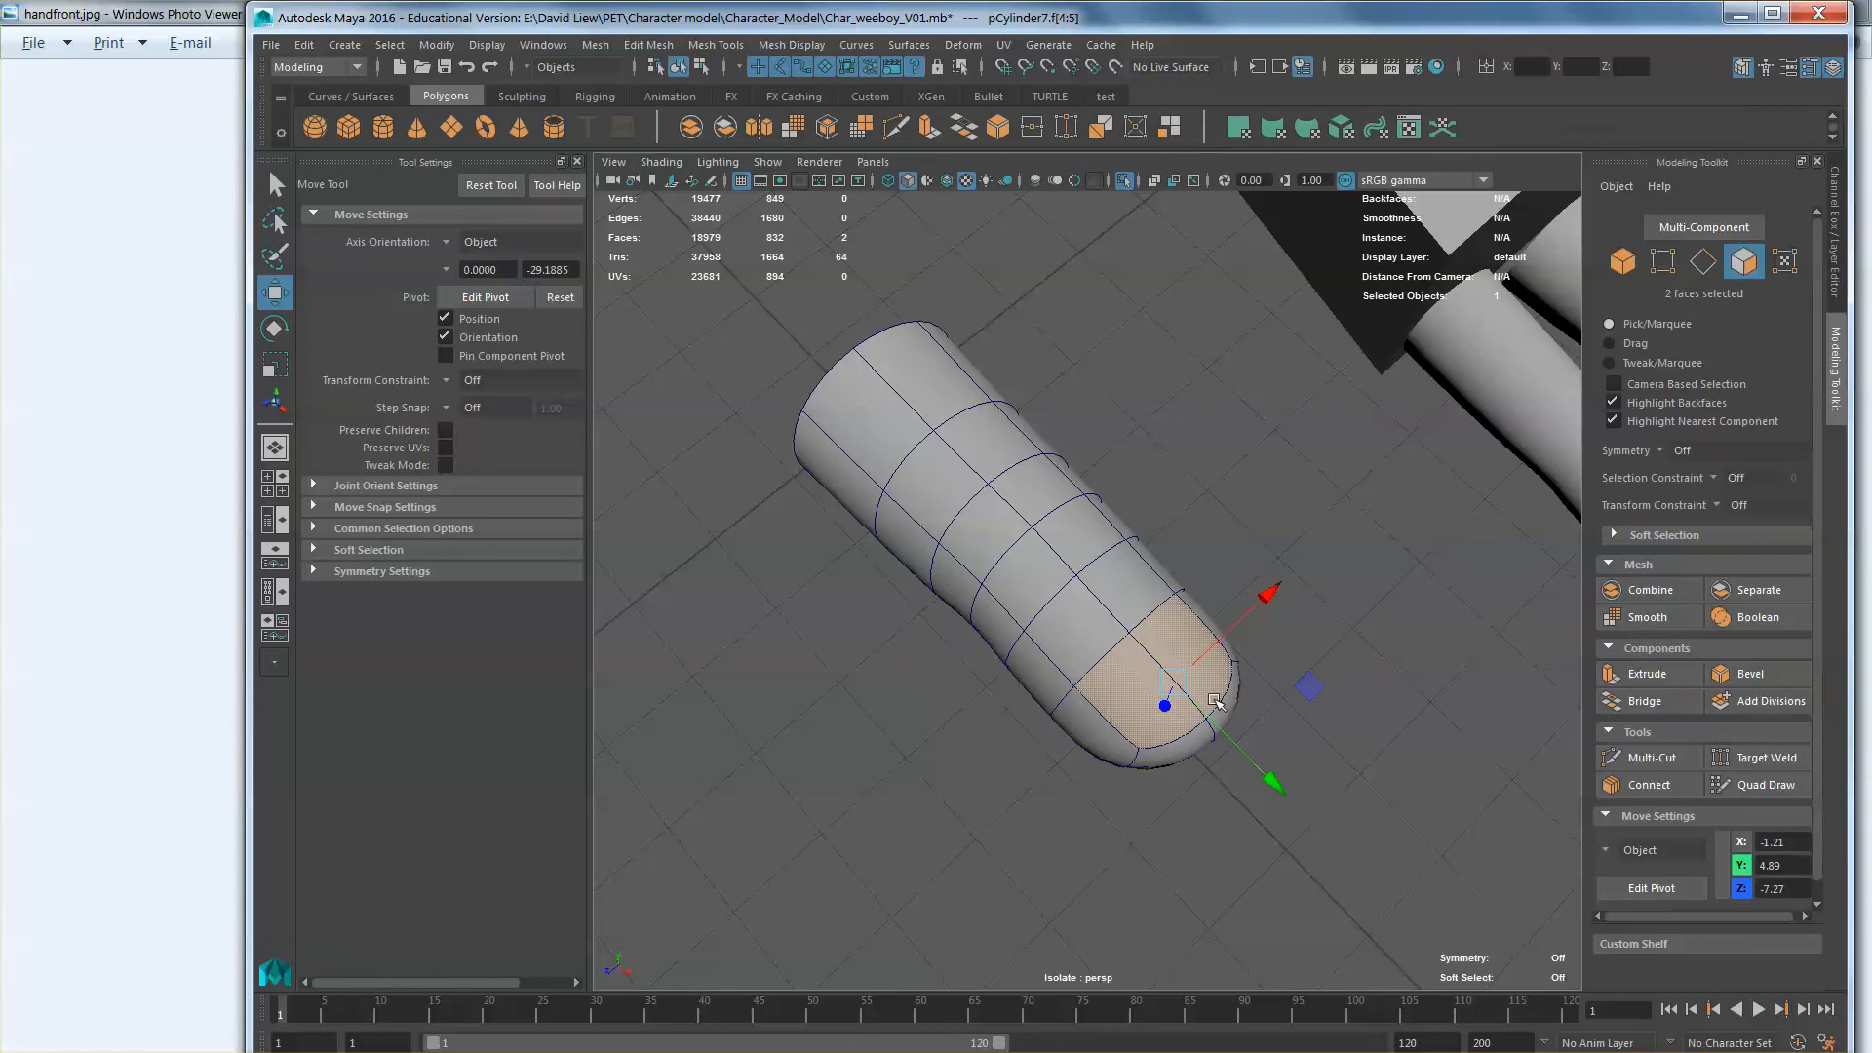
left_click_drag(1136, 683, 908, 543, "alt")
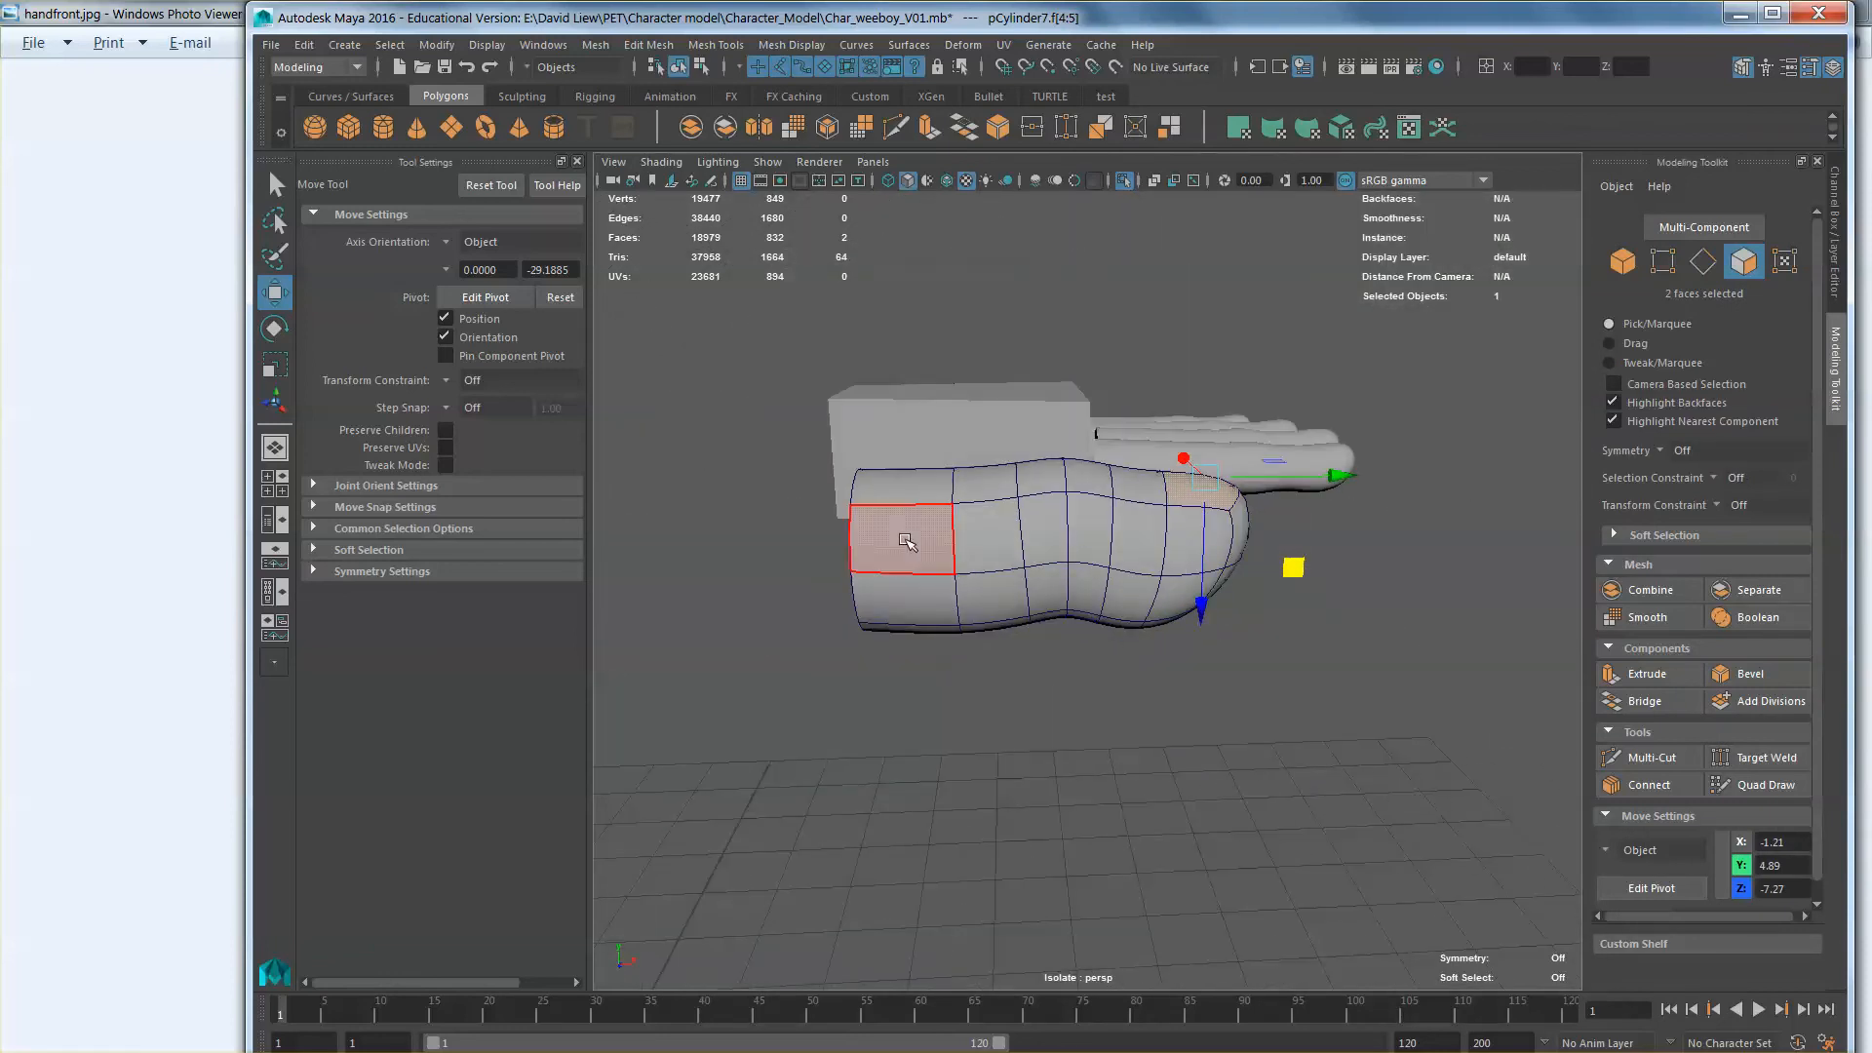
Step: Select the edge loop around the thumb's open base and scale it to adjust the base shape
right_click_drag(907, 528, 905, 474)
double_click(855, 492)
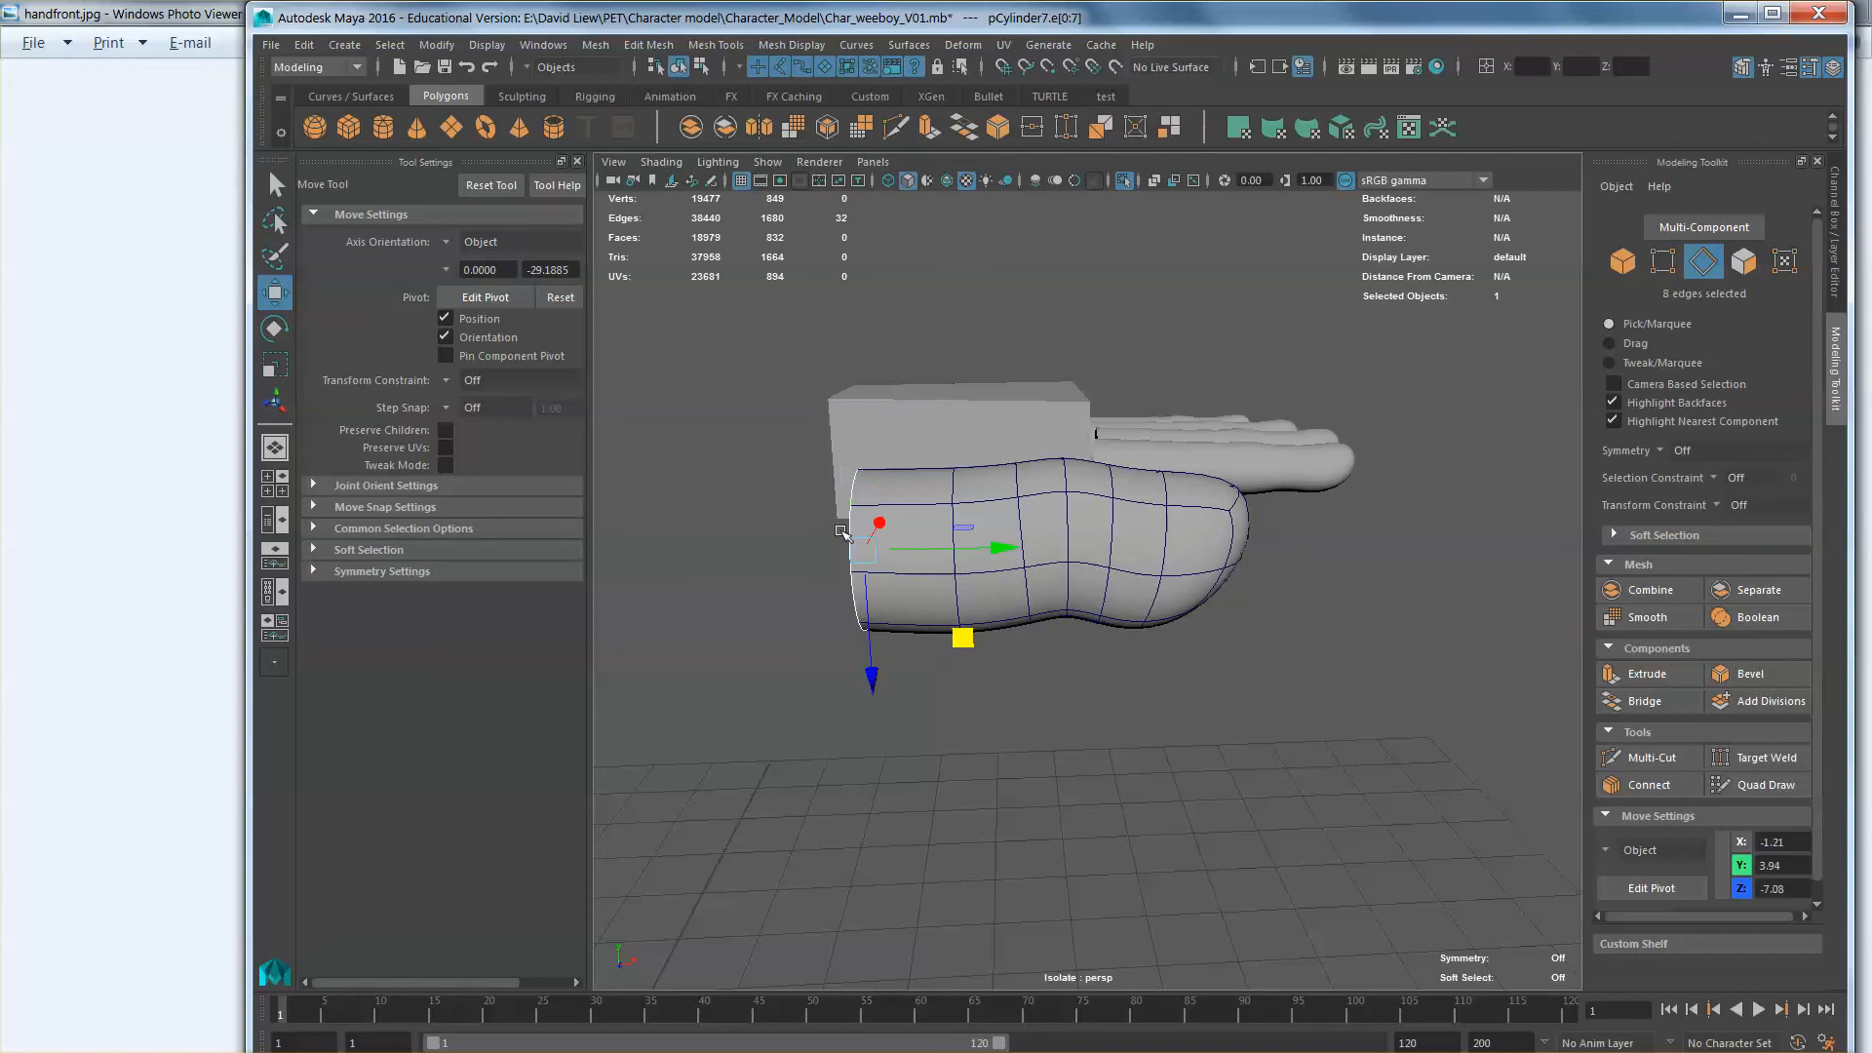
left_click_drag(845, 529, 850, 504, "alt")
key("r")
left_click_drag(869, 656, 873, 673)
left_click_drag(892, 550, 1014, 640, "alt")
Step: Duplicate the whole thumb mesh and place the copy beside the palm
right_click_drag(1076, 528, 1121, 513)
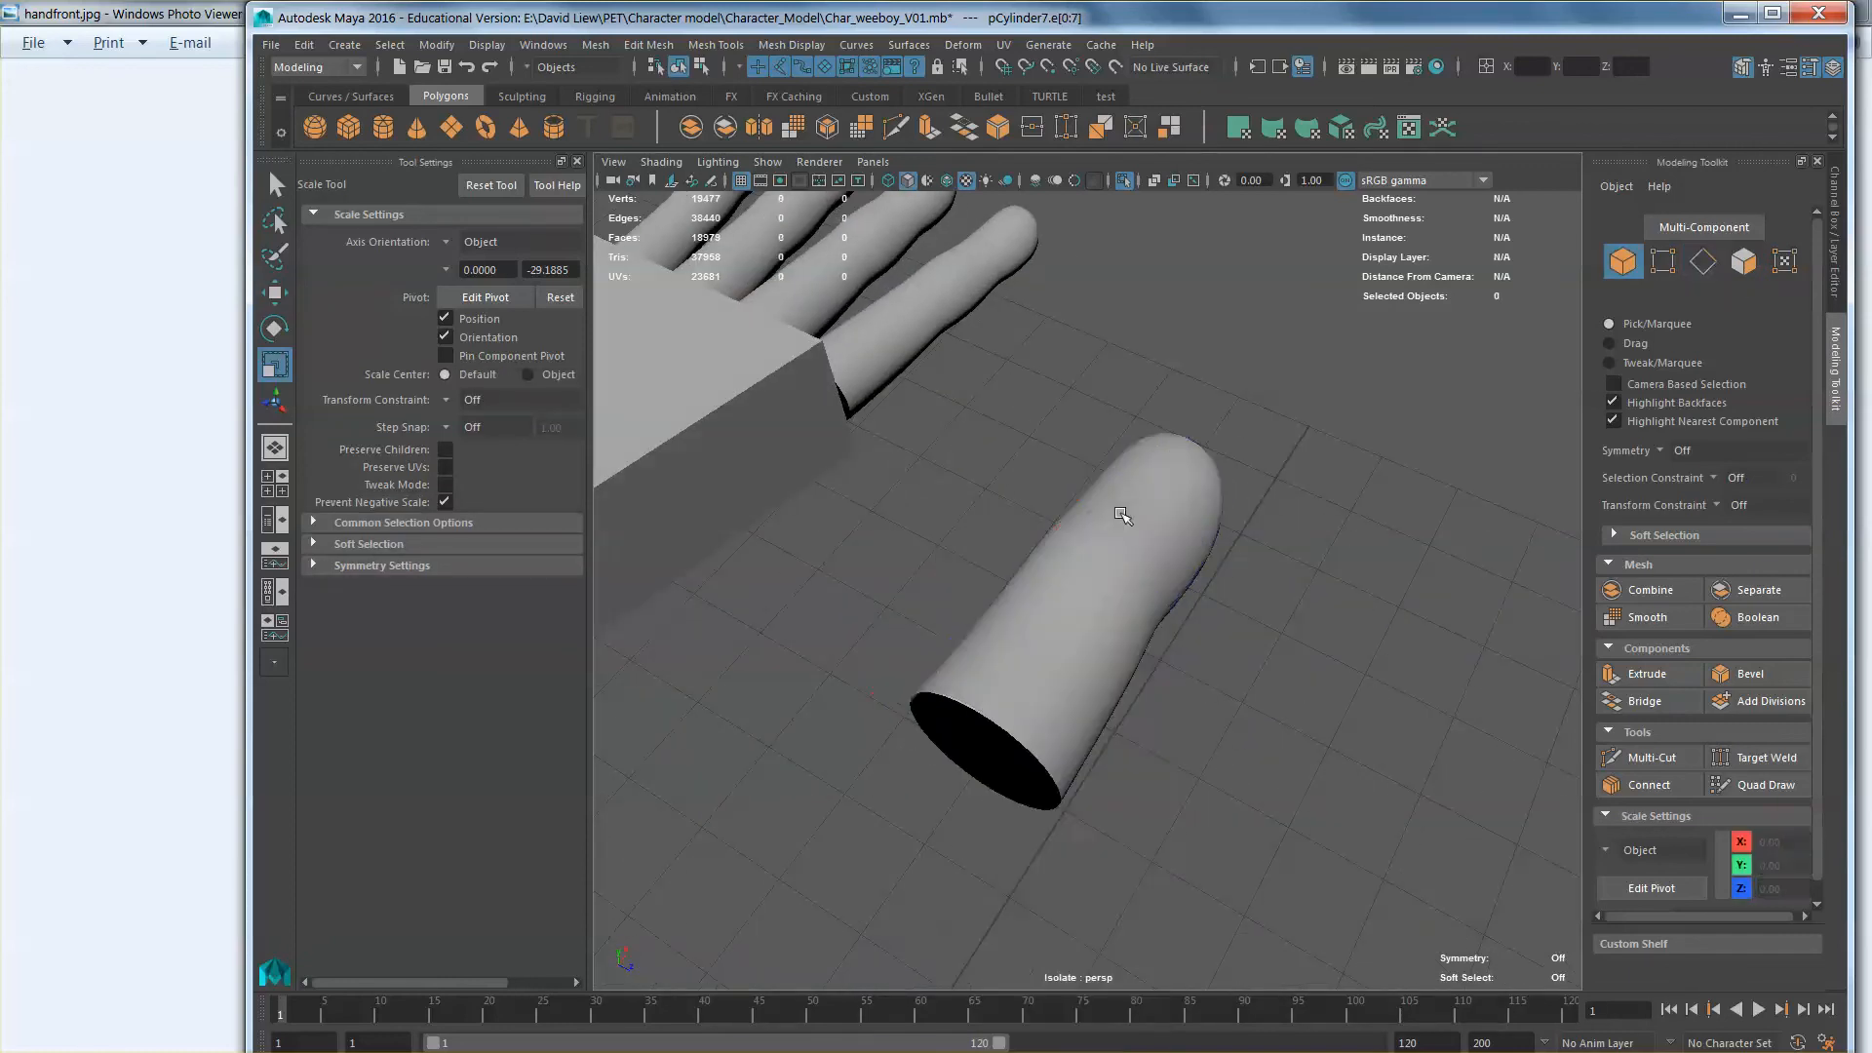
left_click(1113, 531)
scroll(1111, 532, "down", 5)
left_click_drag(1092, 552, 1137, 560, "alt")
key("w")
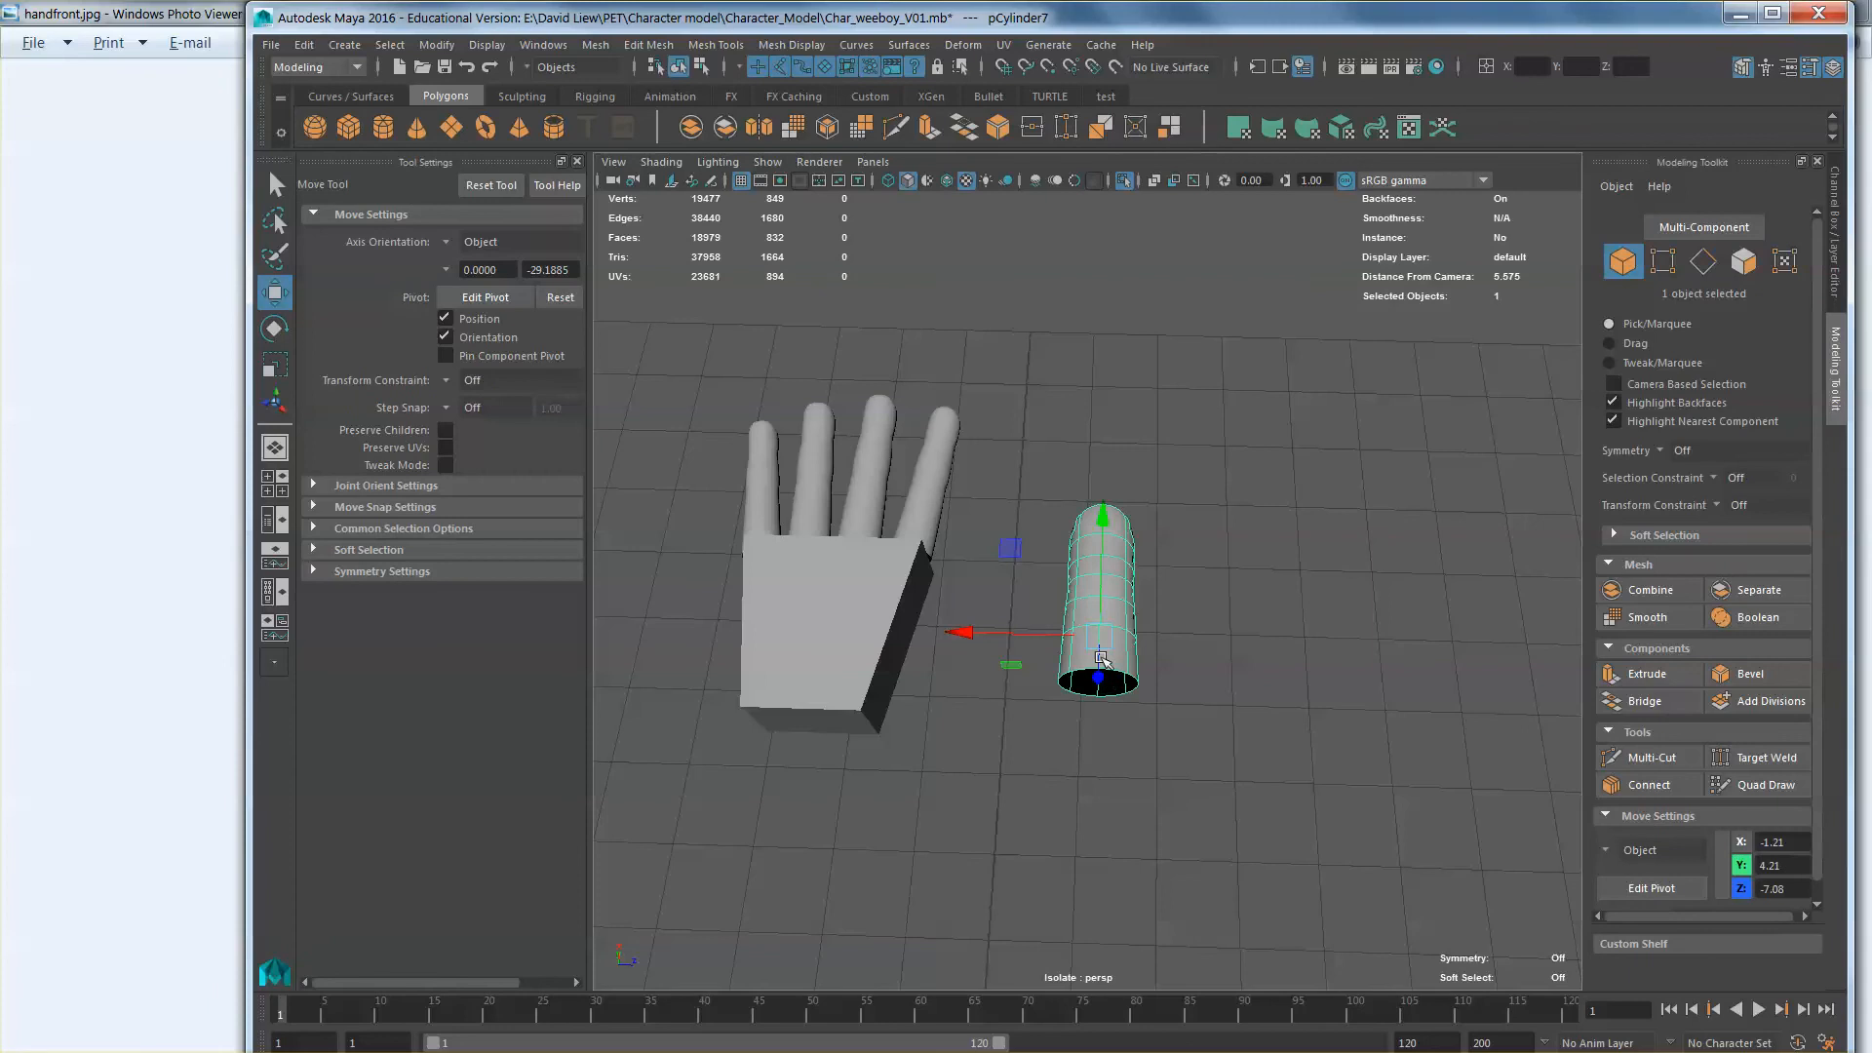
left_click_drag(1099, 656, 1004, 478, "alt")
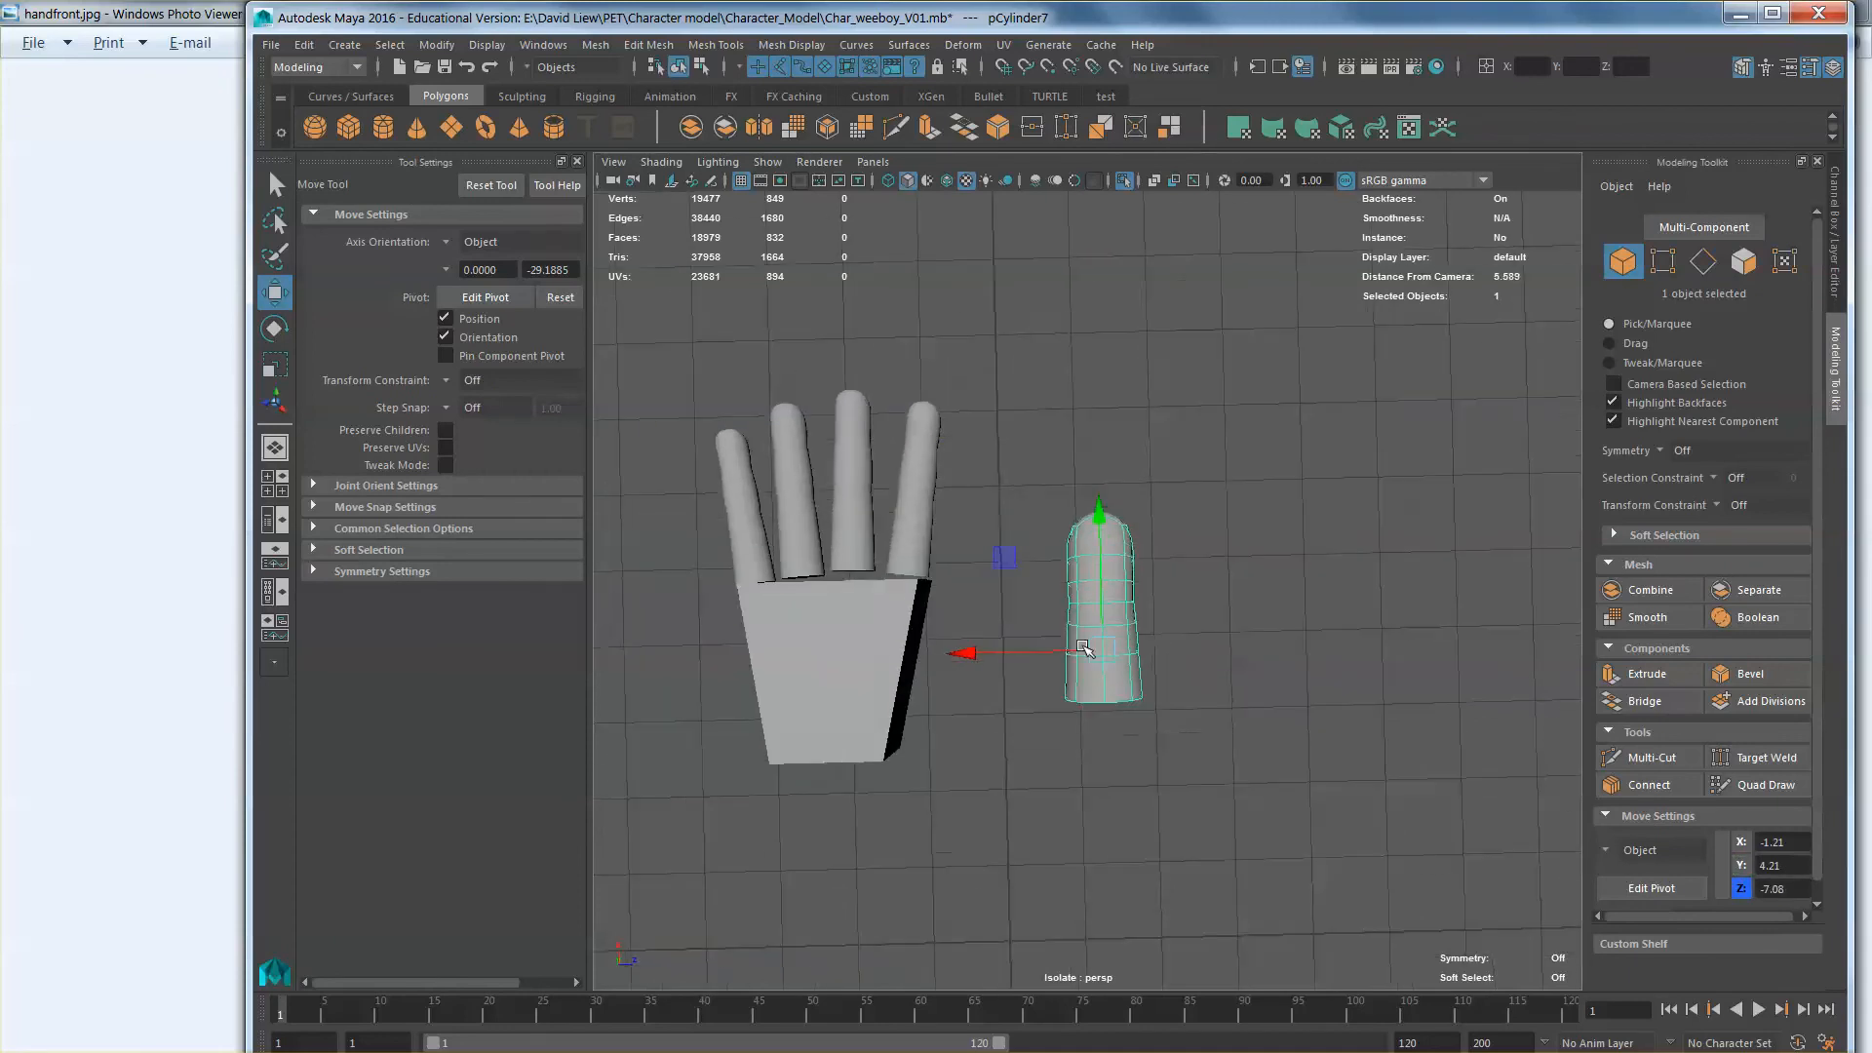
mouse_move(1001, 475)
middle_mouse_down()
mouse_move(957, 359)
mouse_move(972, 316)
mouse_move(876, 656)
mouse_move(895, 652)
middle_mouse_up()
middle_click_drag(994, 599, 1118, 551, "alt")
scroll(1062, 596, "up", 5)
Step: Scale the duplicated thumb down uniformly to about 0.15, 0.20, 0.15 to suit the hand
key("r")
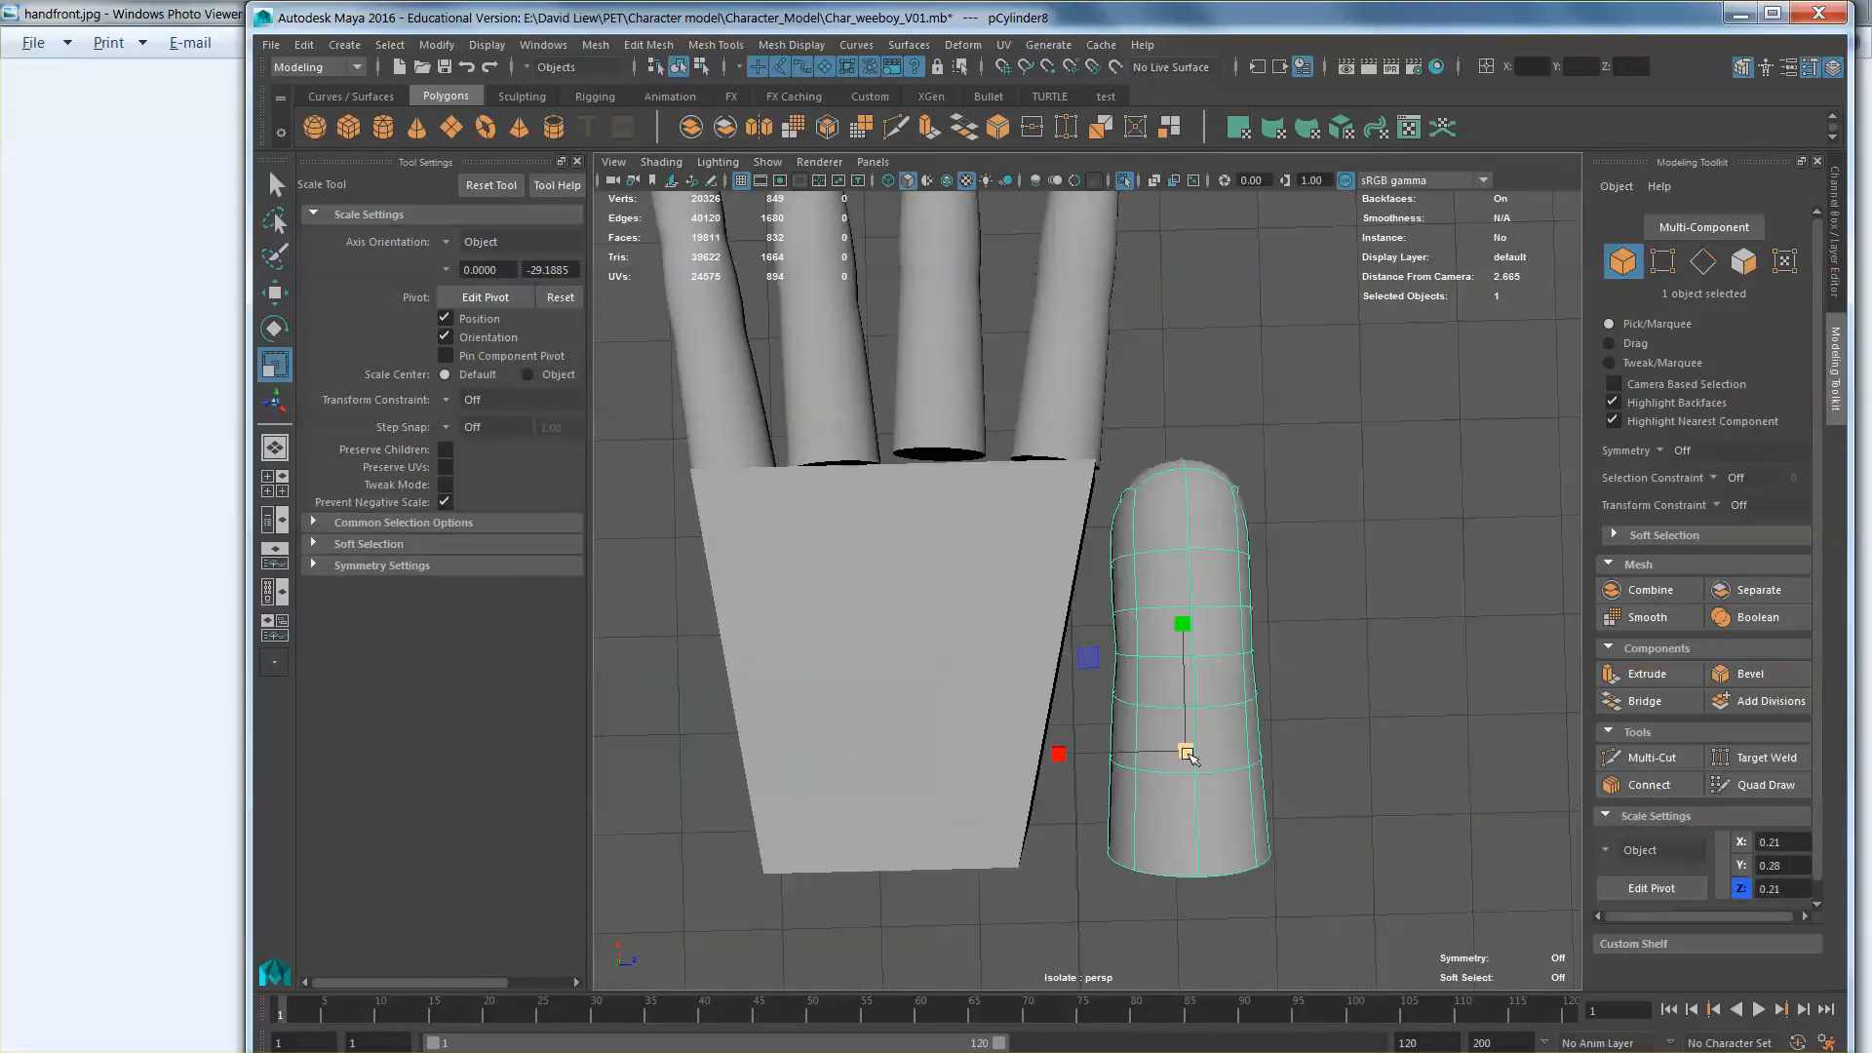
left_click_drag(1188, 752, 1095, 735)
scroll(1225, 353, "down", 3)
left_click(1254, 299)
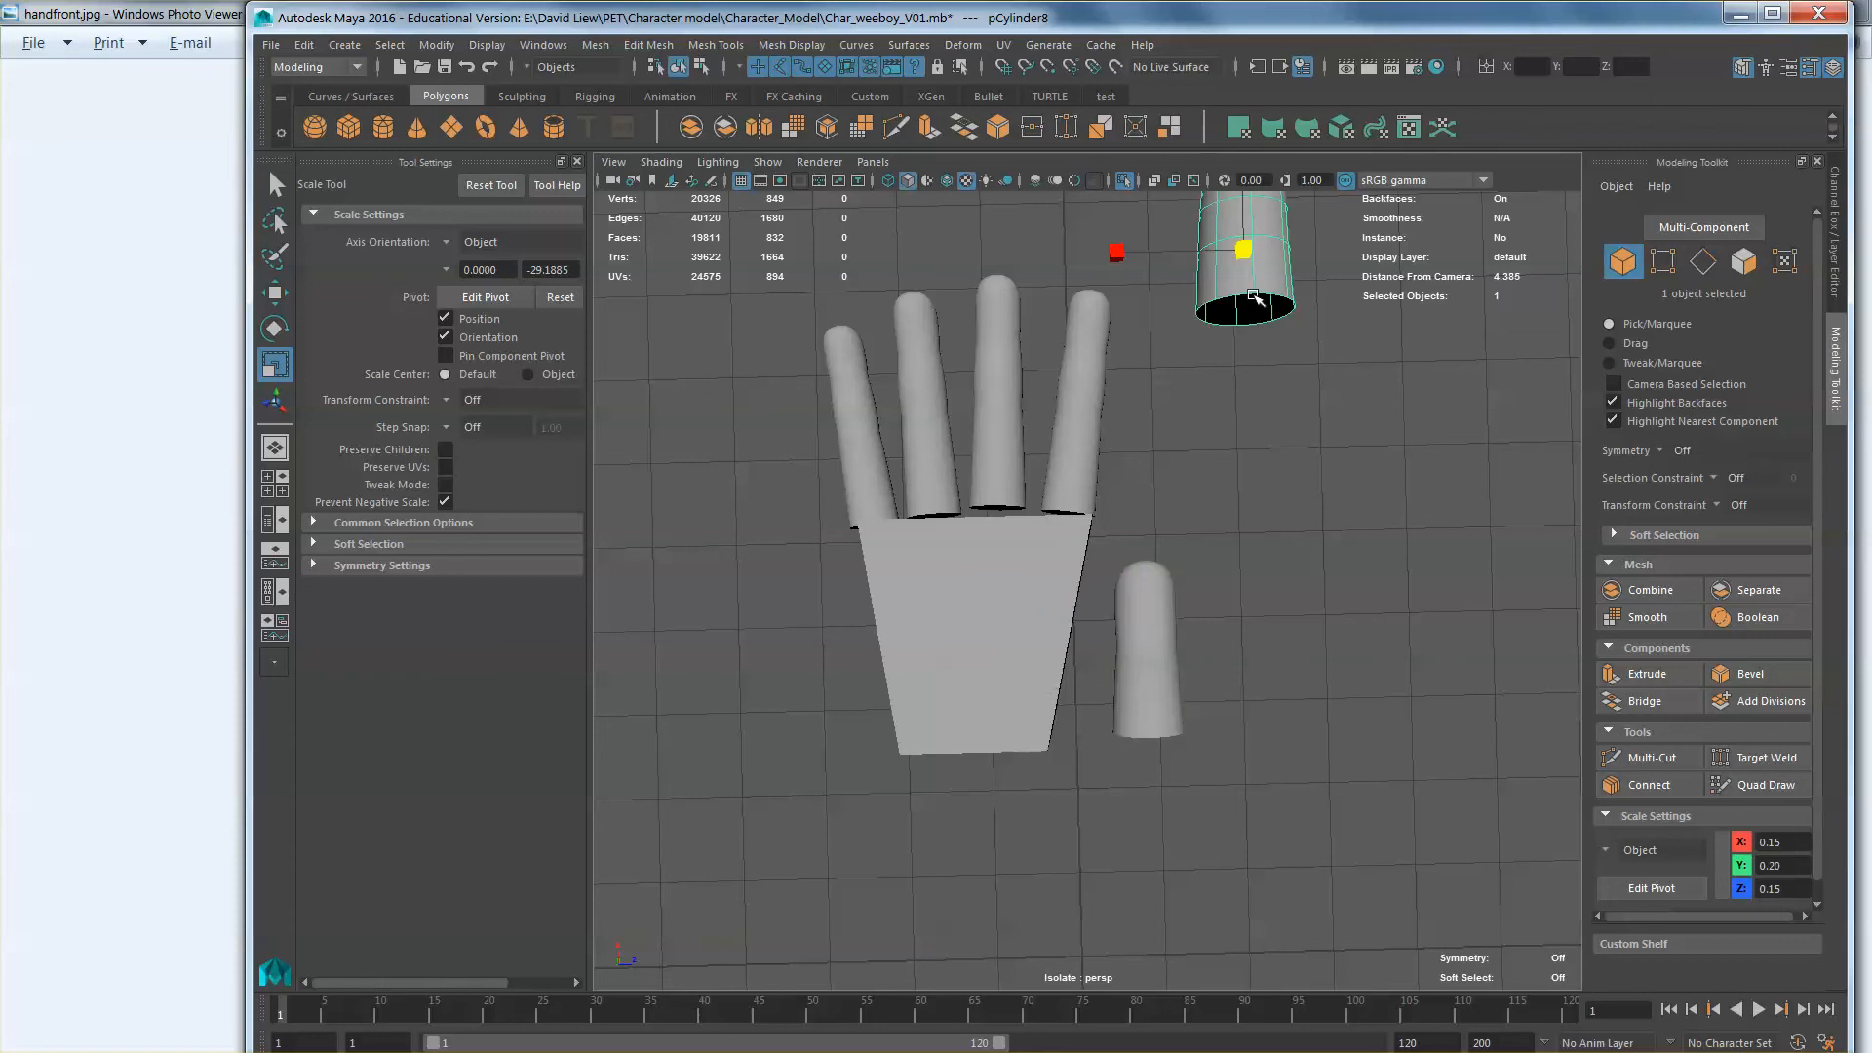
left_click(1153, 686)
scroll(1153, 689, "up", 3)
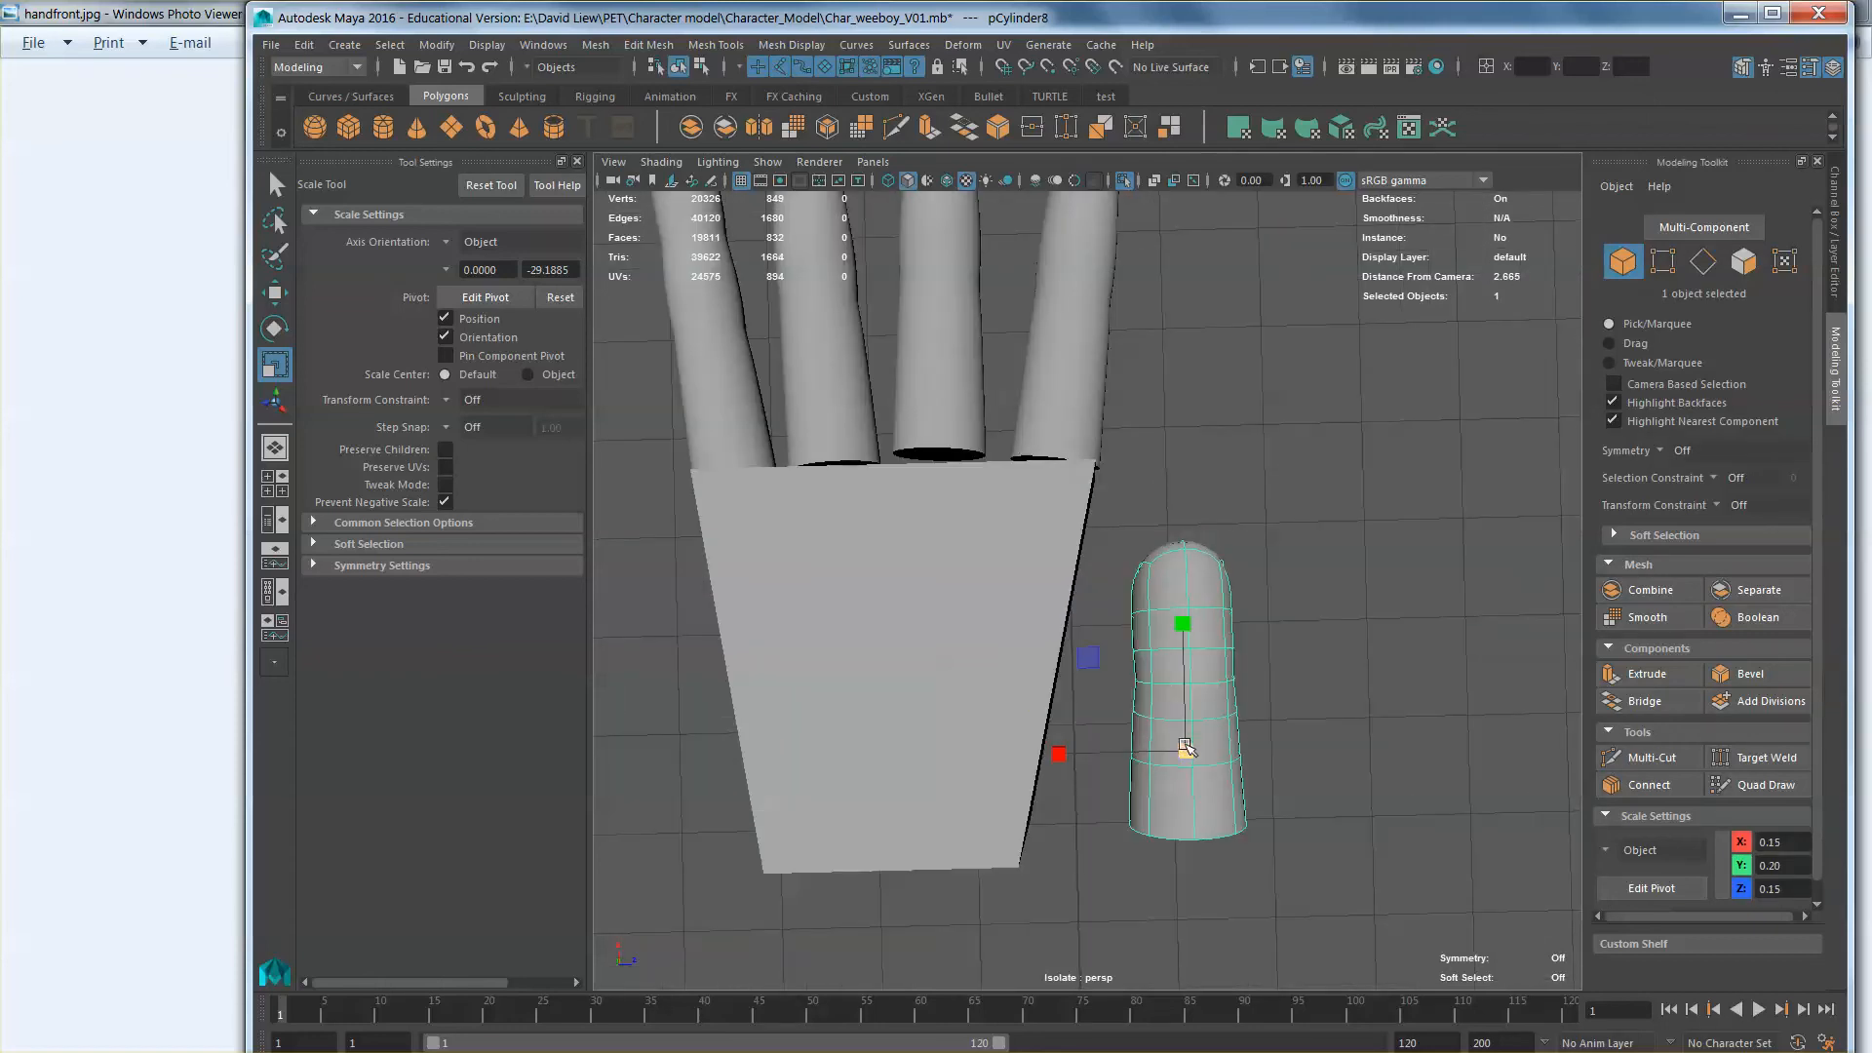
Step: Rotate the duplicated thumb diagonally outward and move it against the palm's side, to about X 2.49, Y 3.23
key("e")
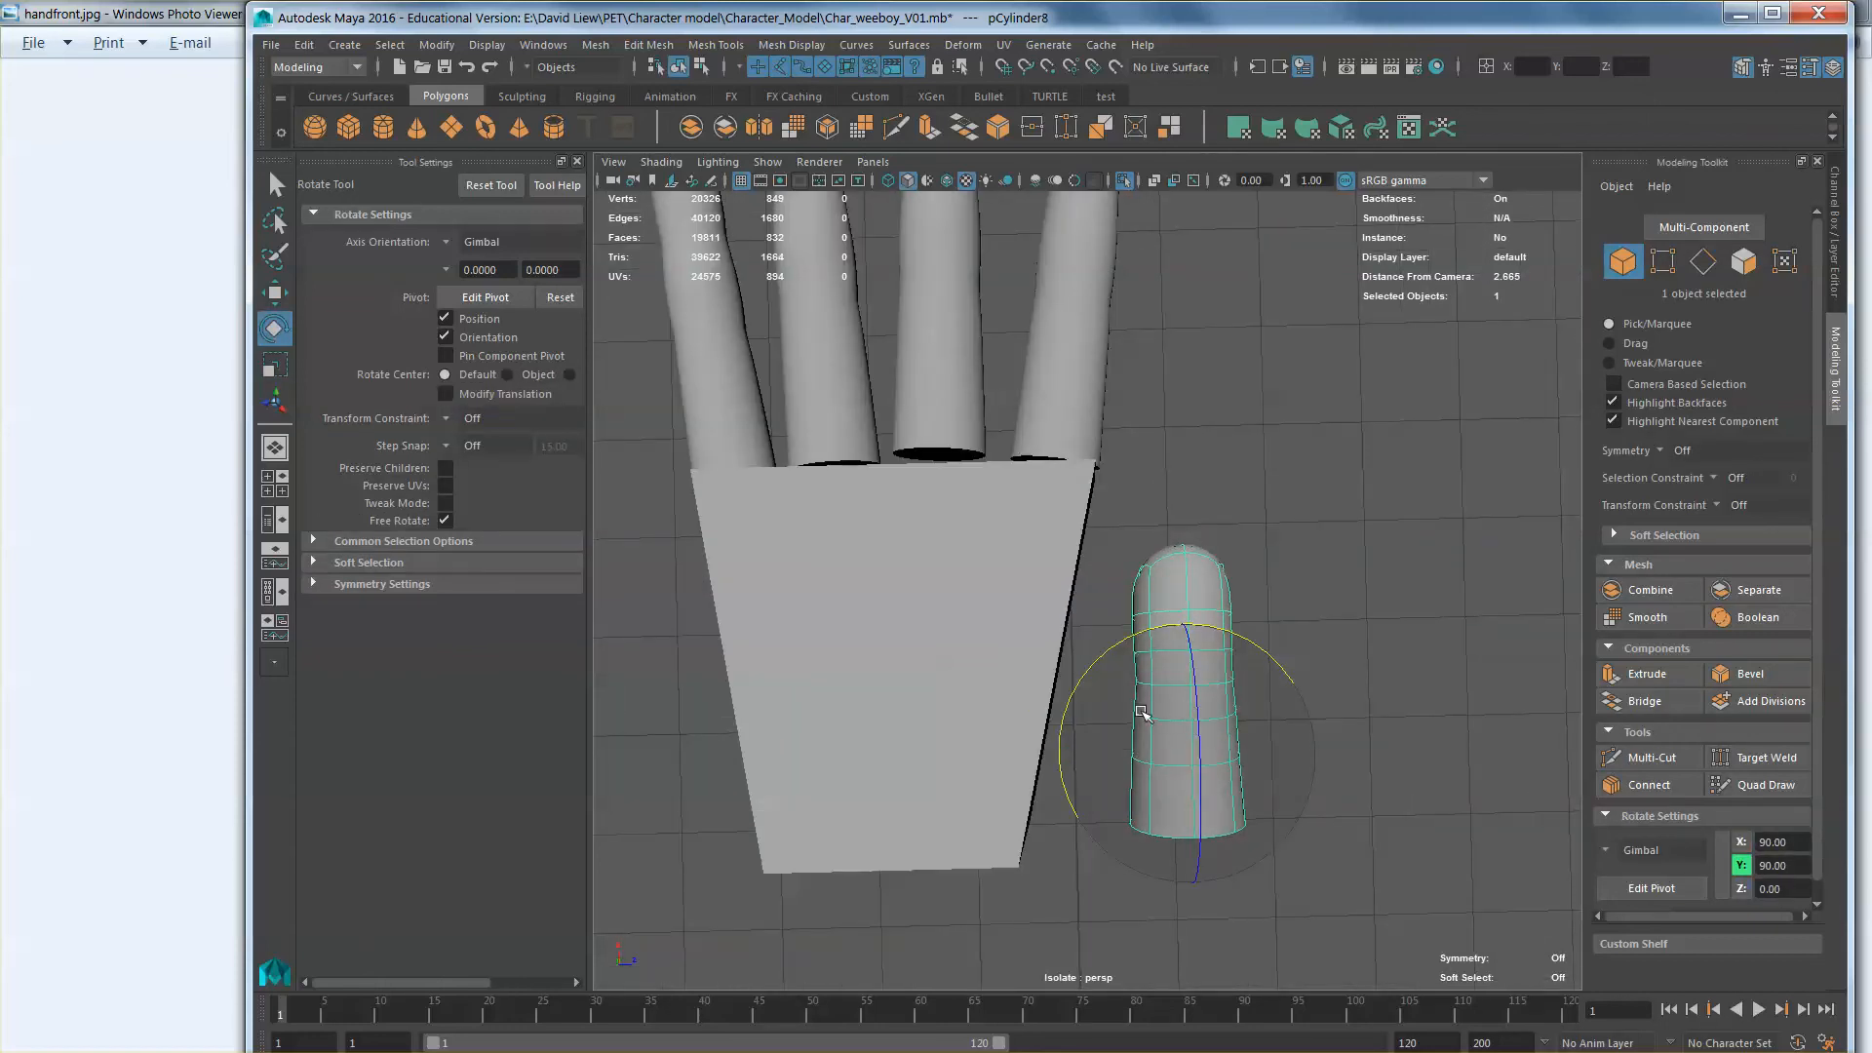
left_click_drag(1143, 712, 1129, 635, "alt")
key("w")
key("e")
key("w")
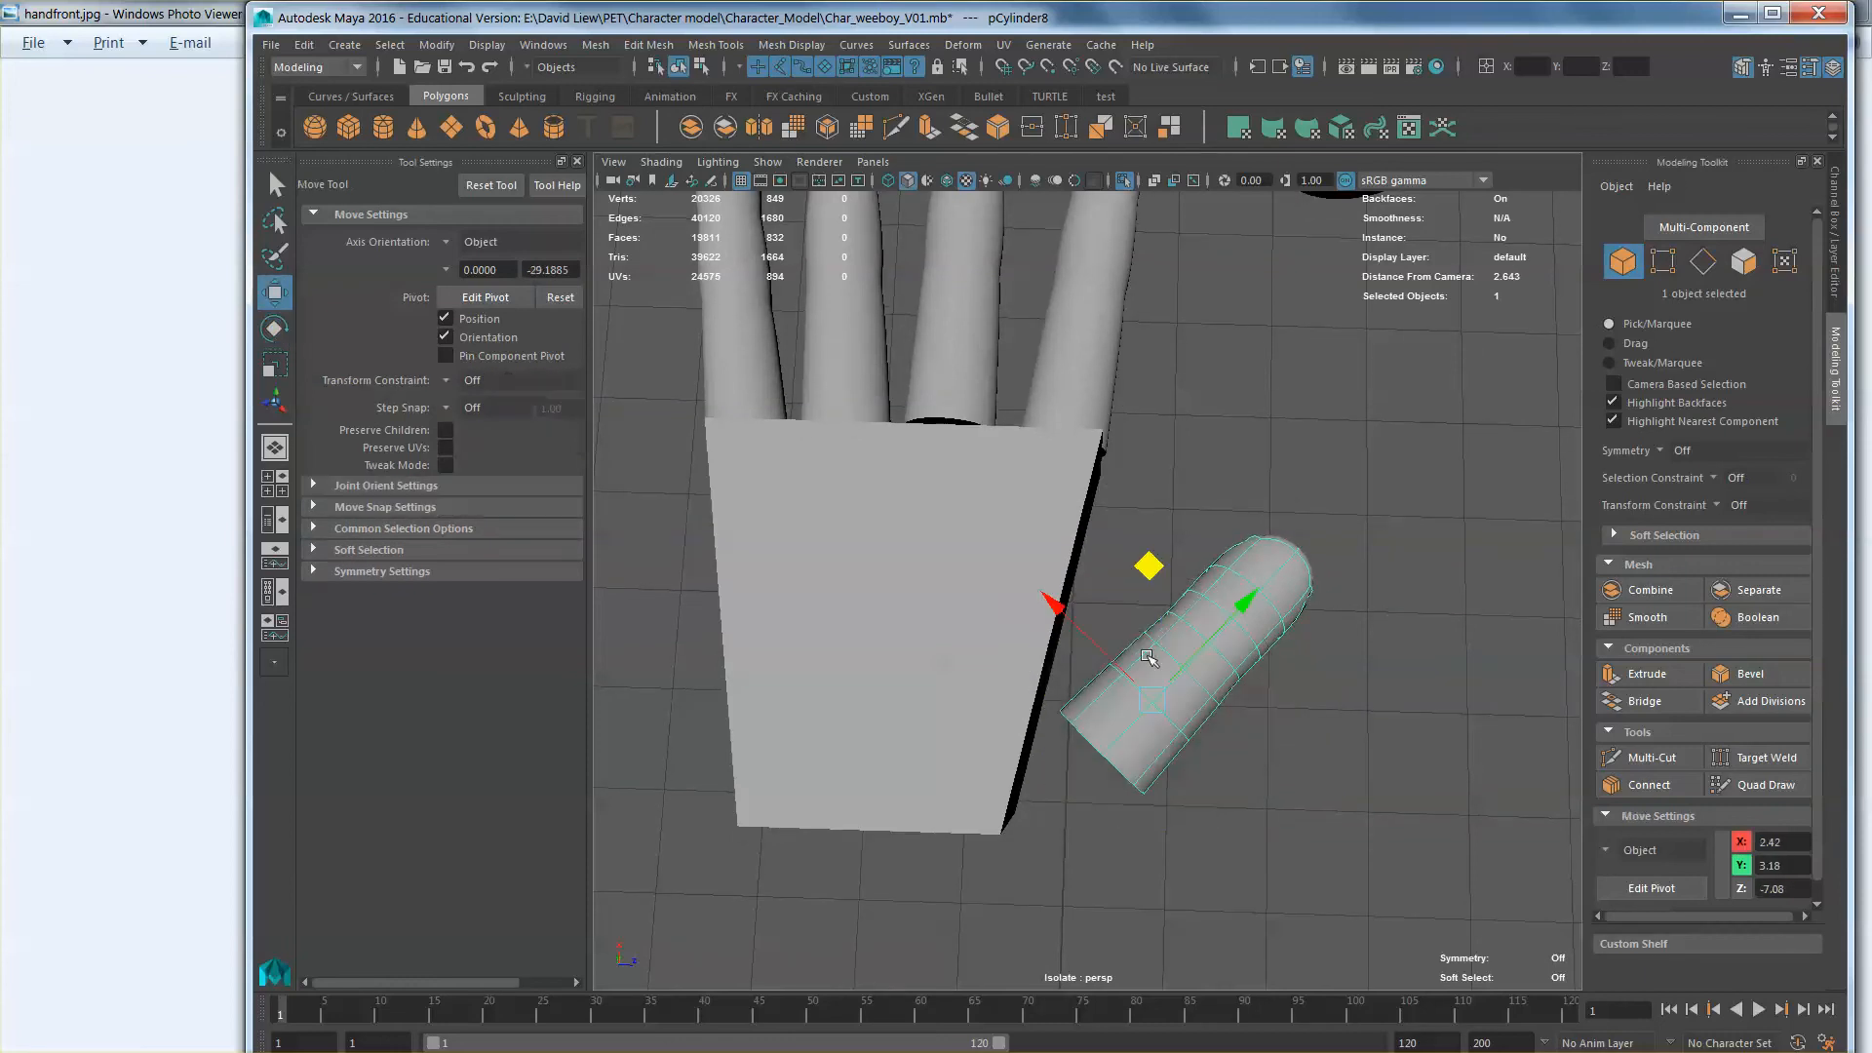
middle_click_drag(1149, 570, 1136, 535)
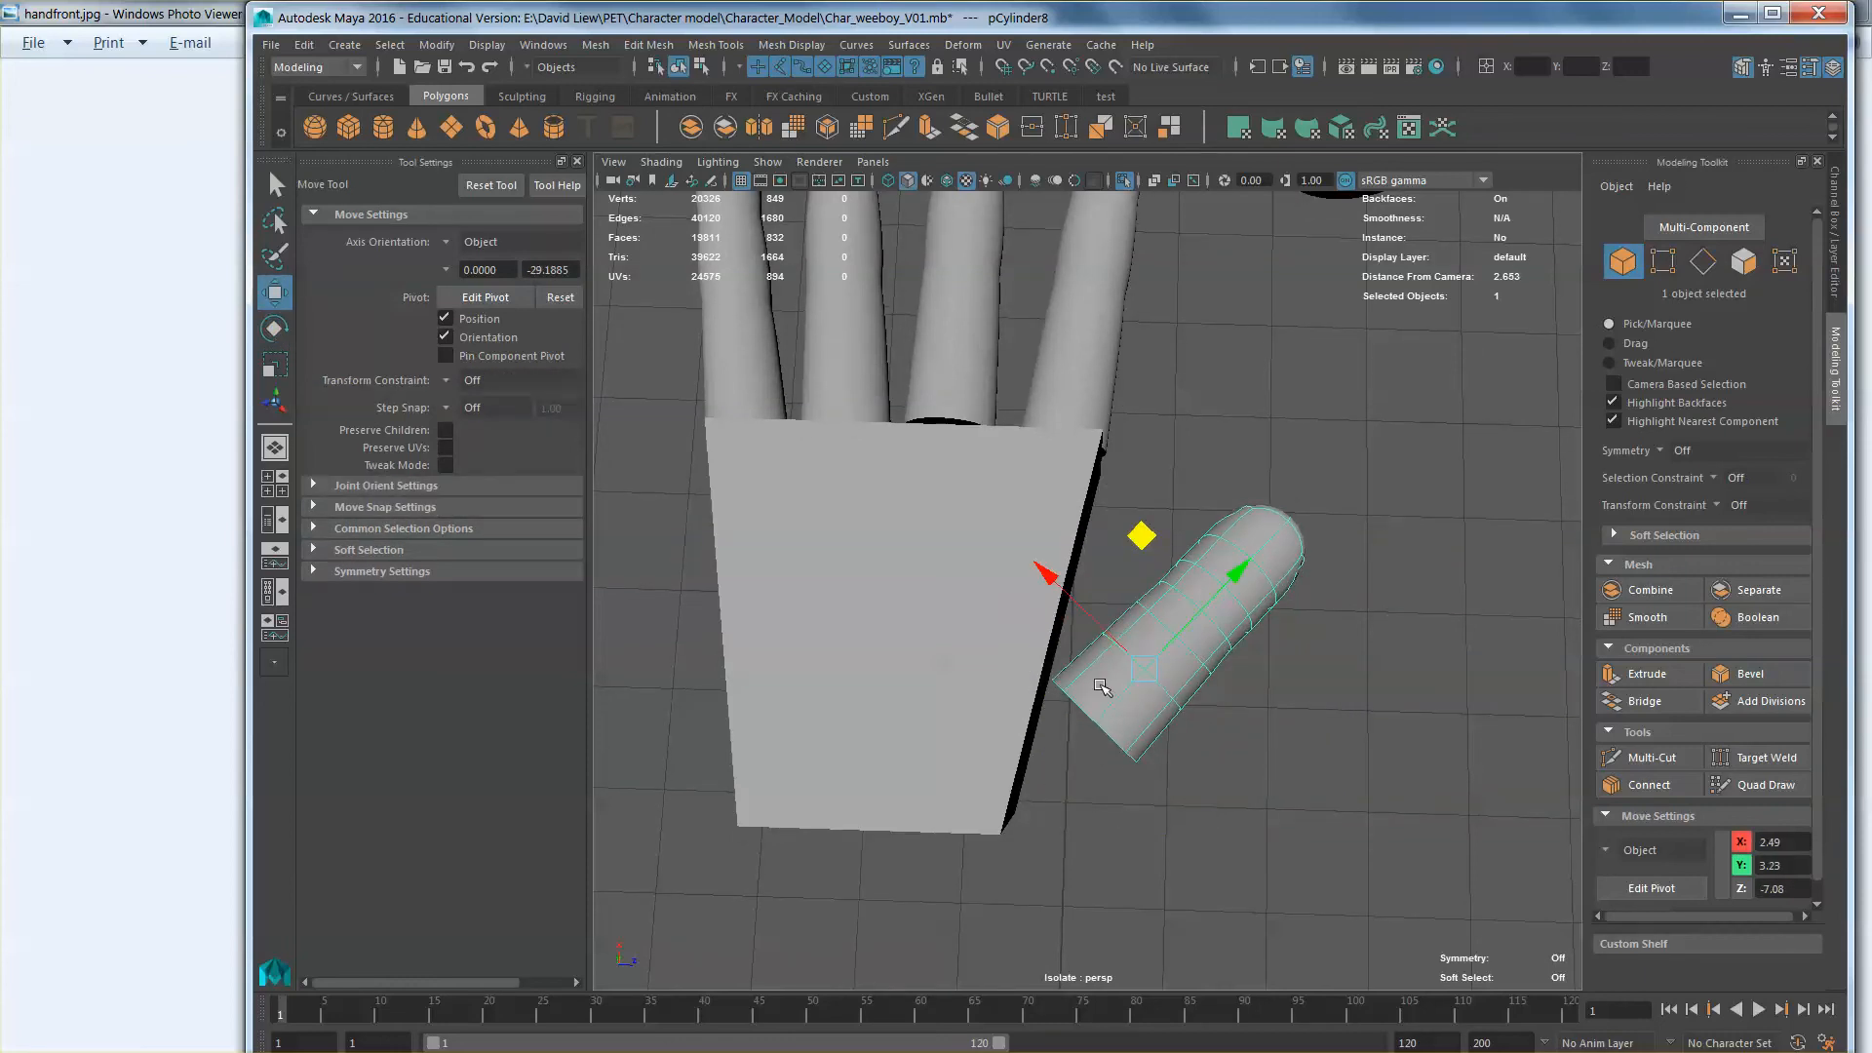
Step: Switch to Windows Photo Viewer and compare the thumb's placement and base with the handfront.jpg reference, returning to Maya
key("alt+Tab")
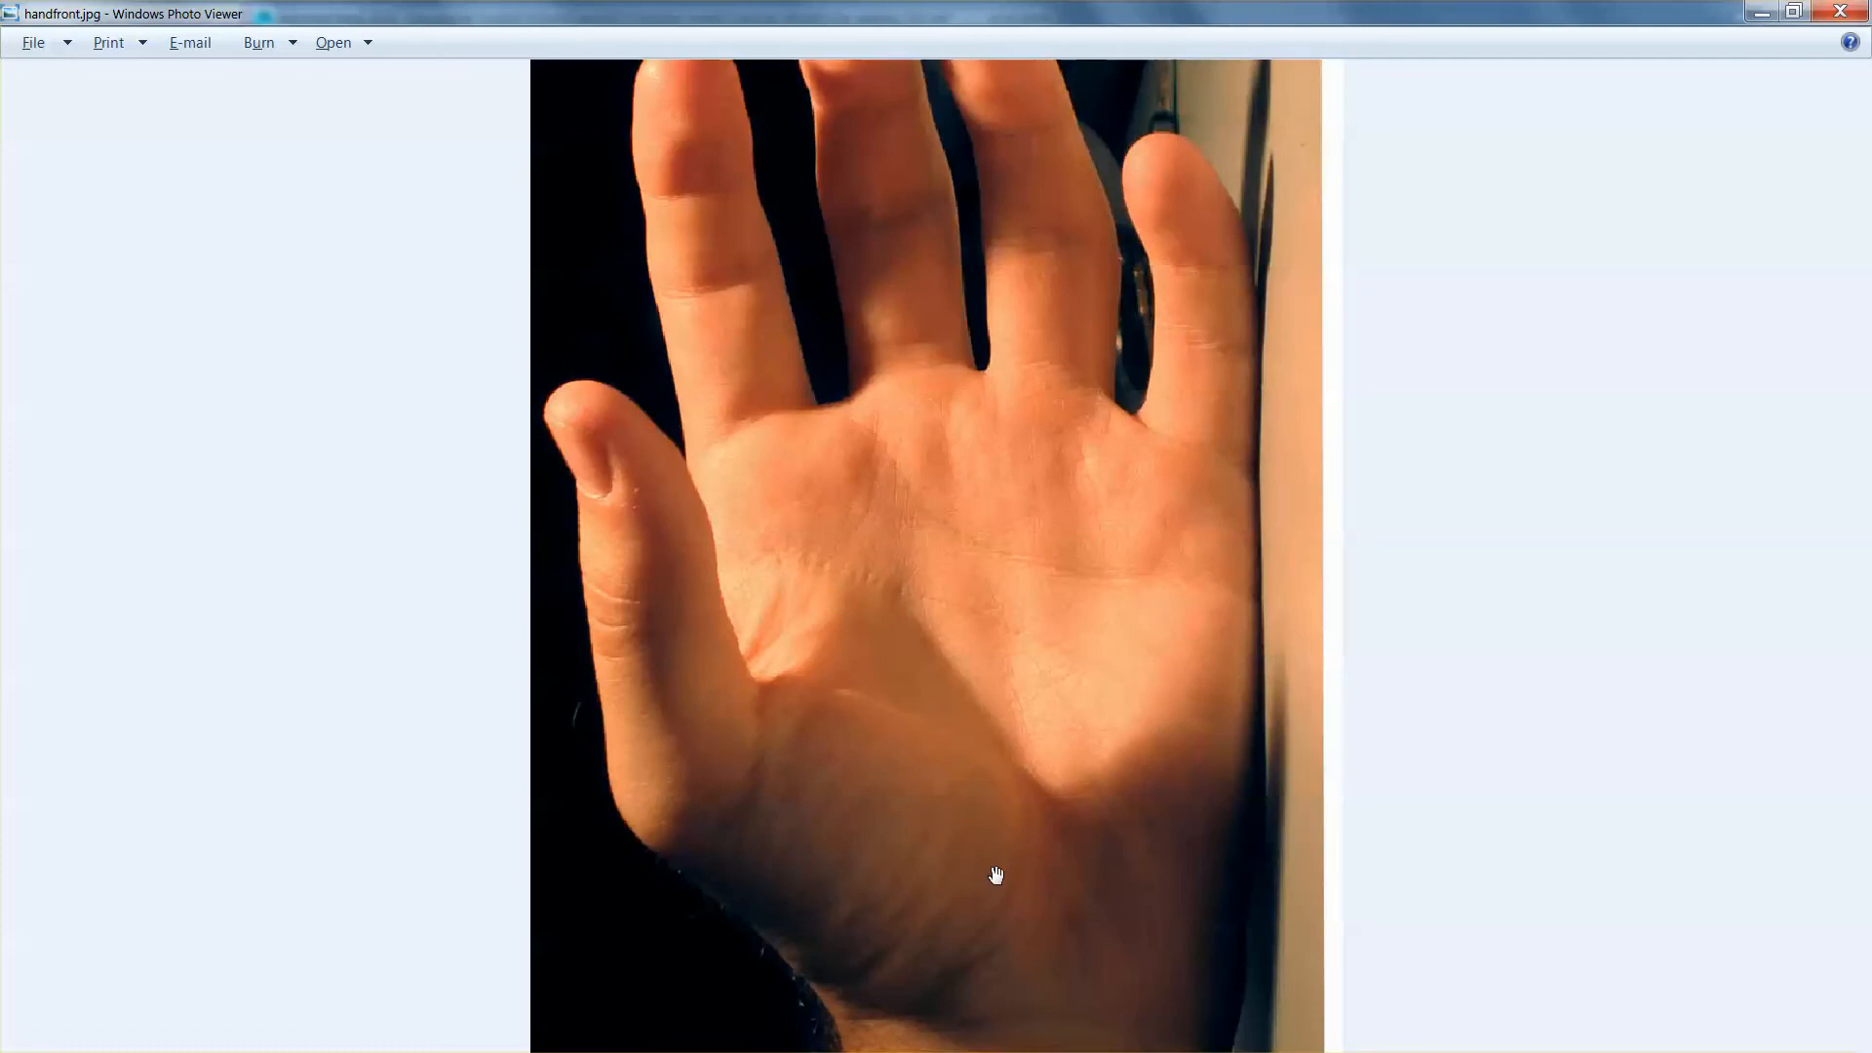
key("alt+Tab")
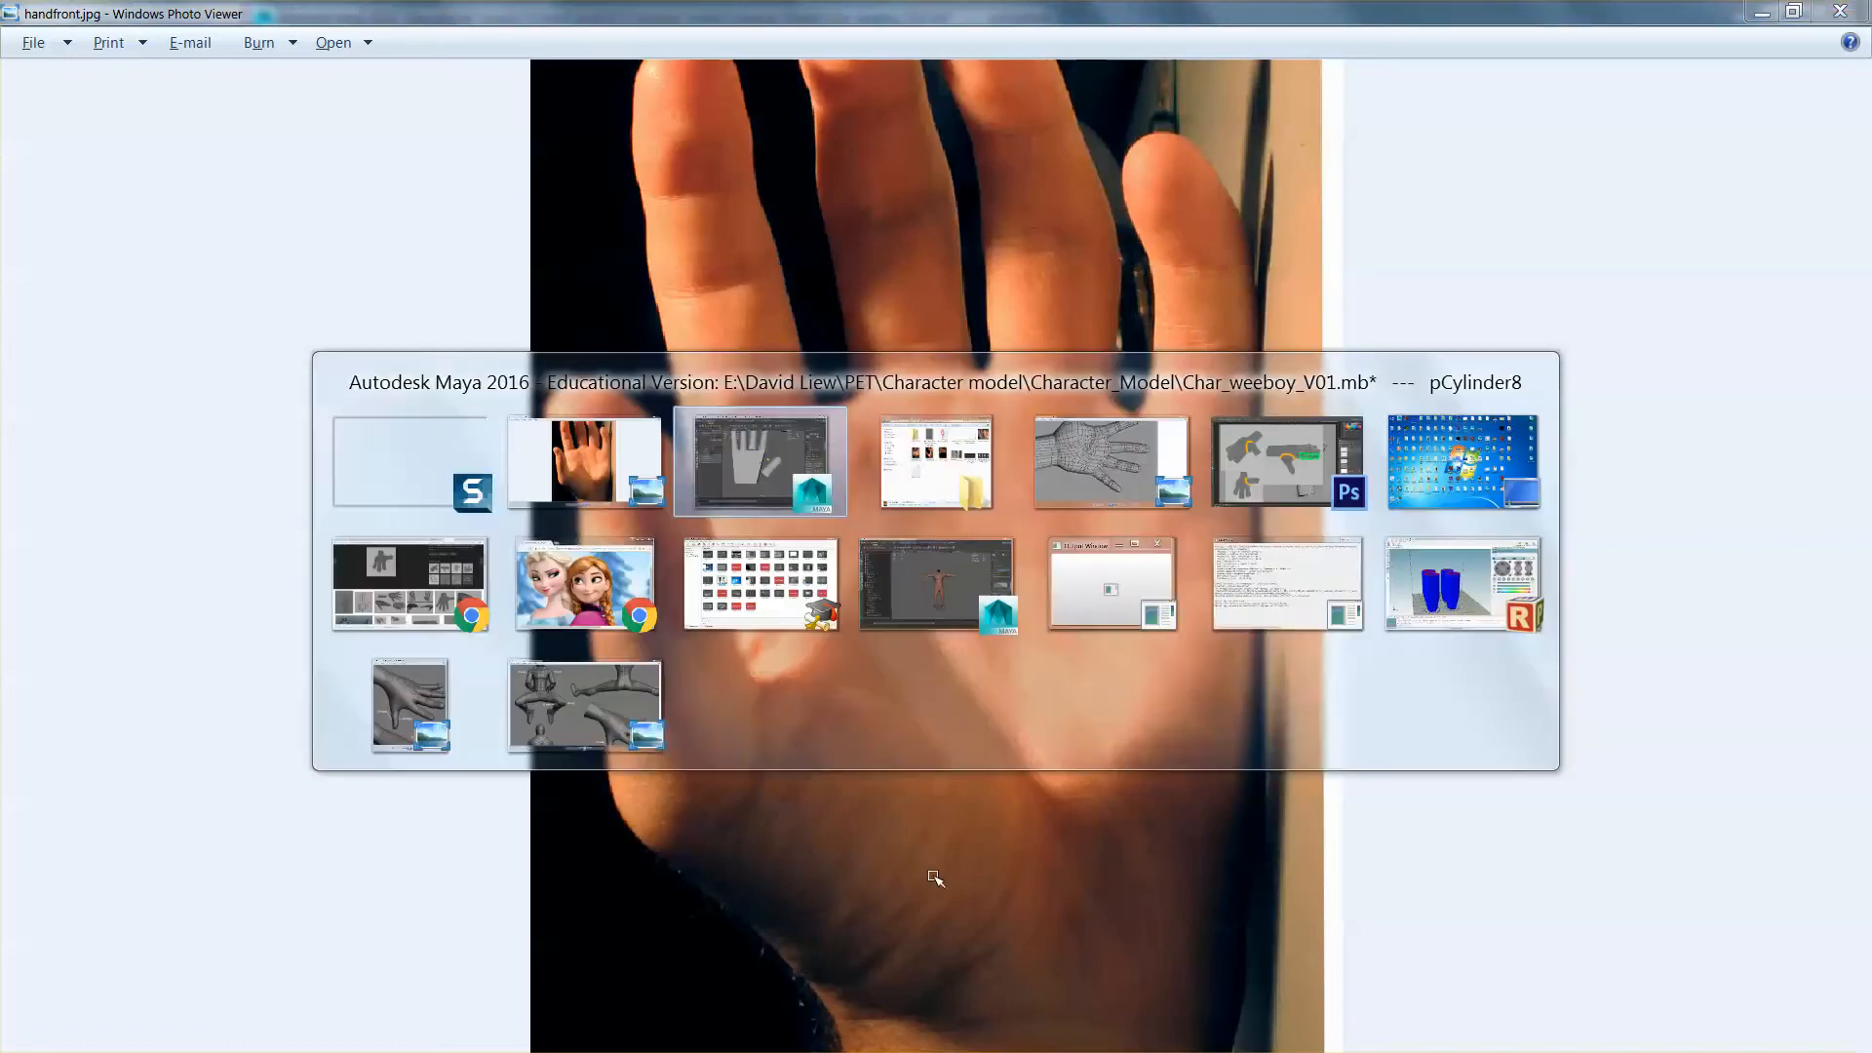
key("alt+Tab")
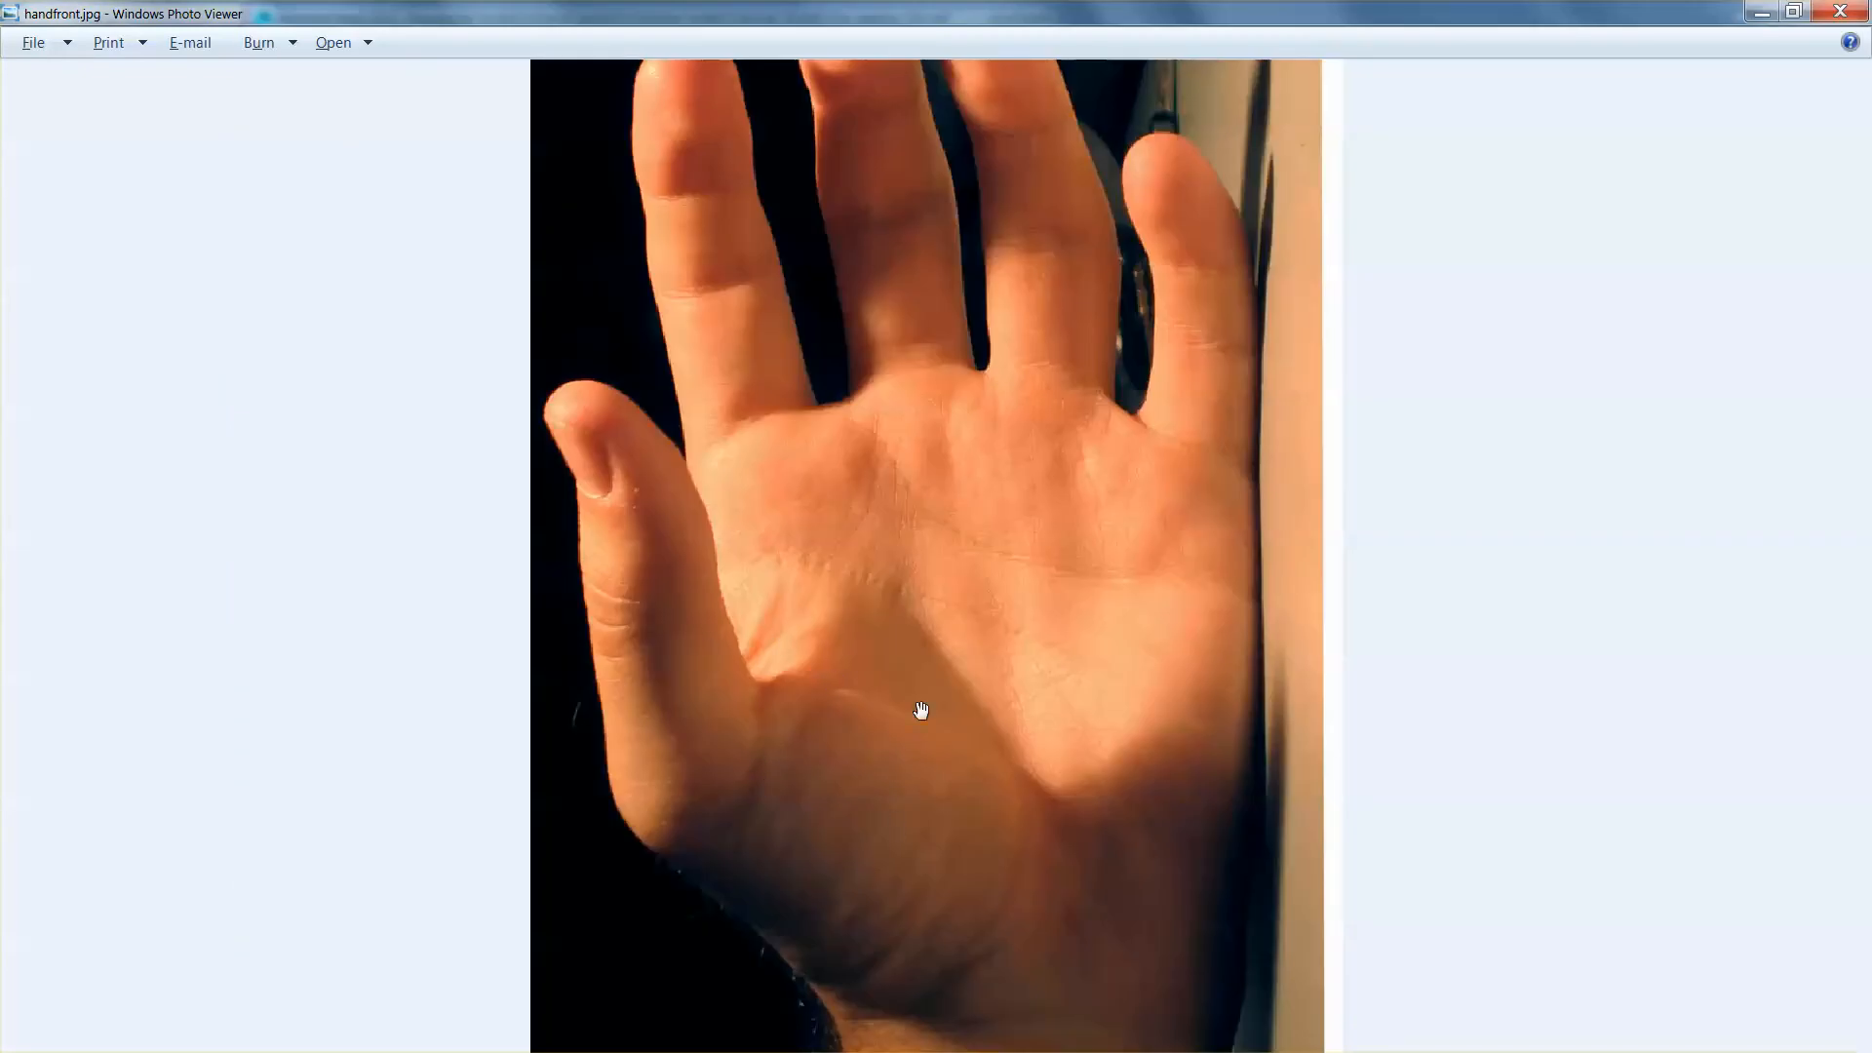
key("alt+Tab")
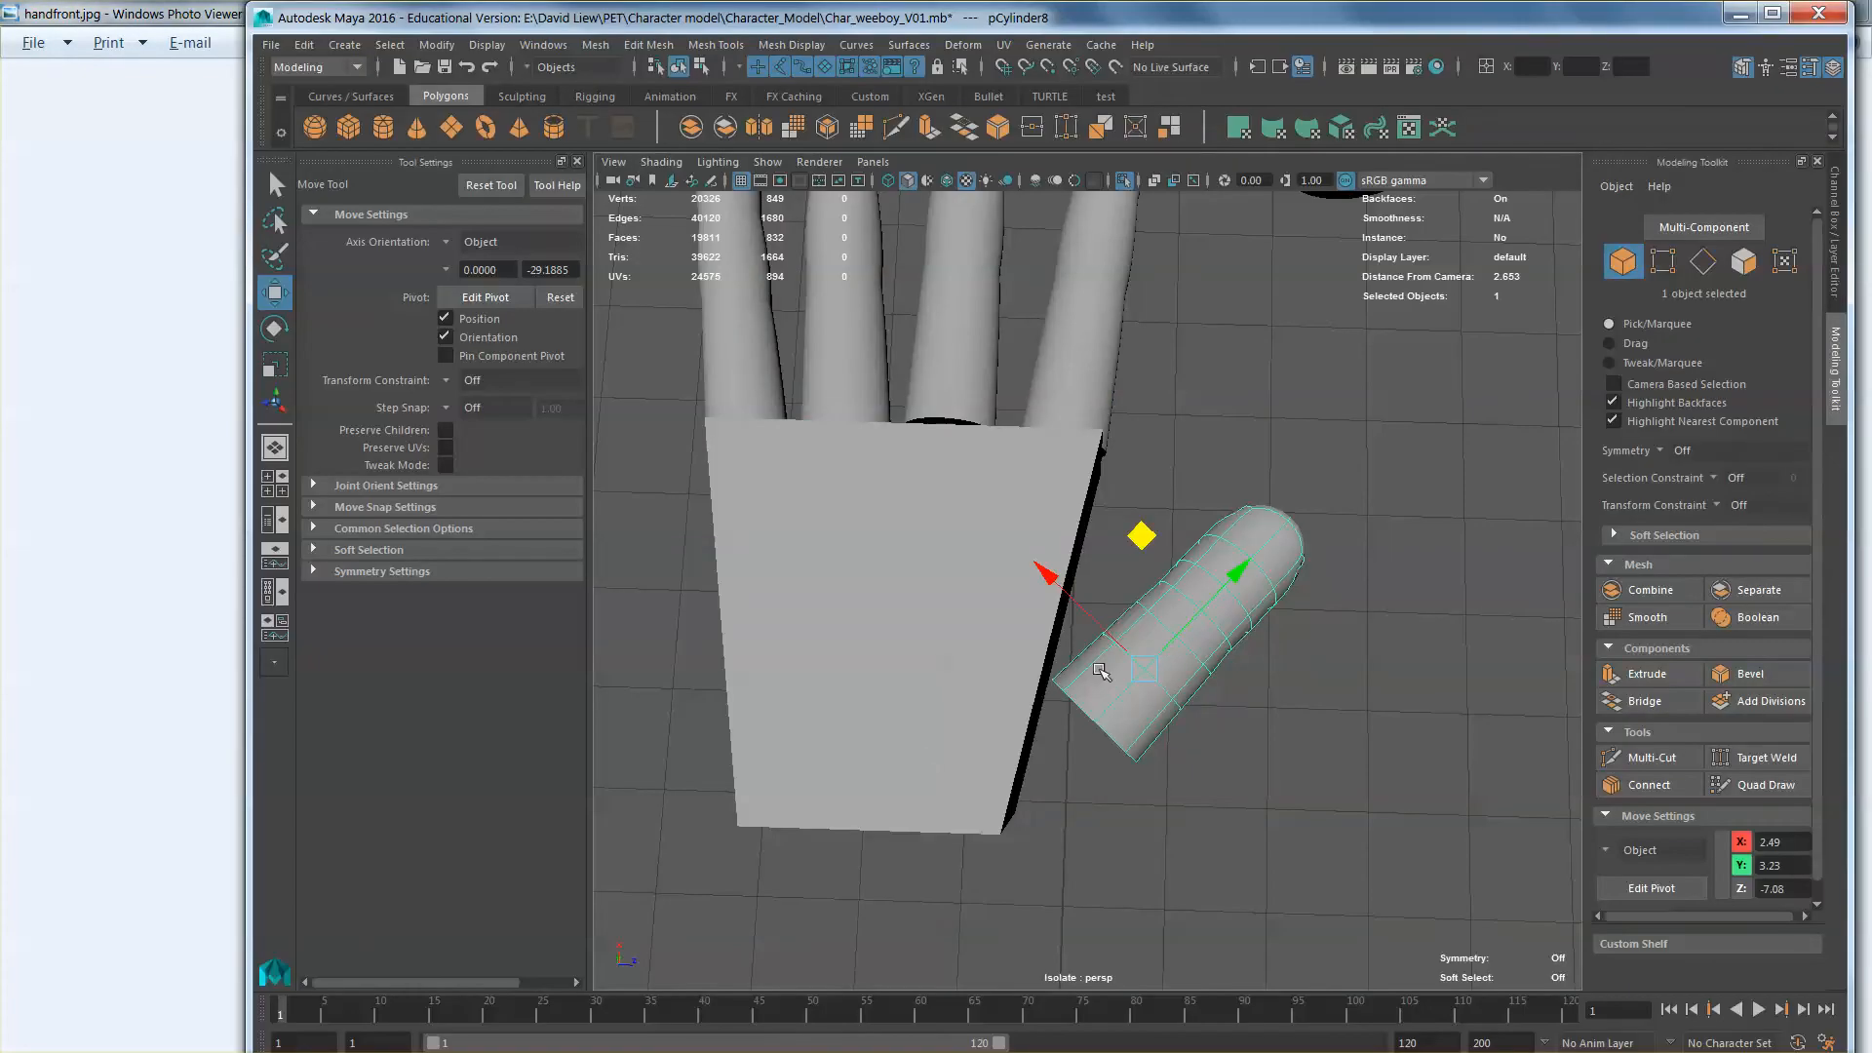
key("alt+Tab")
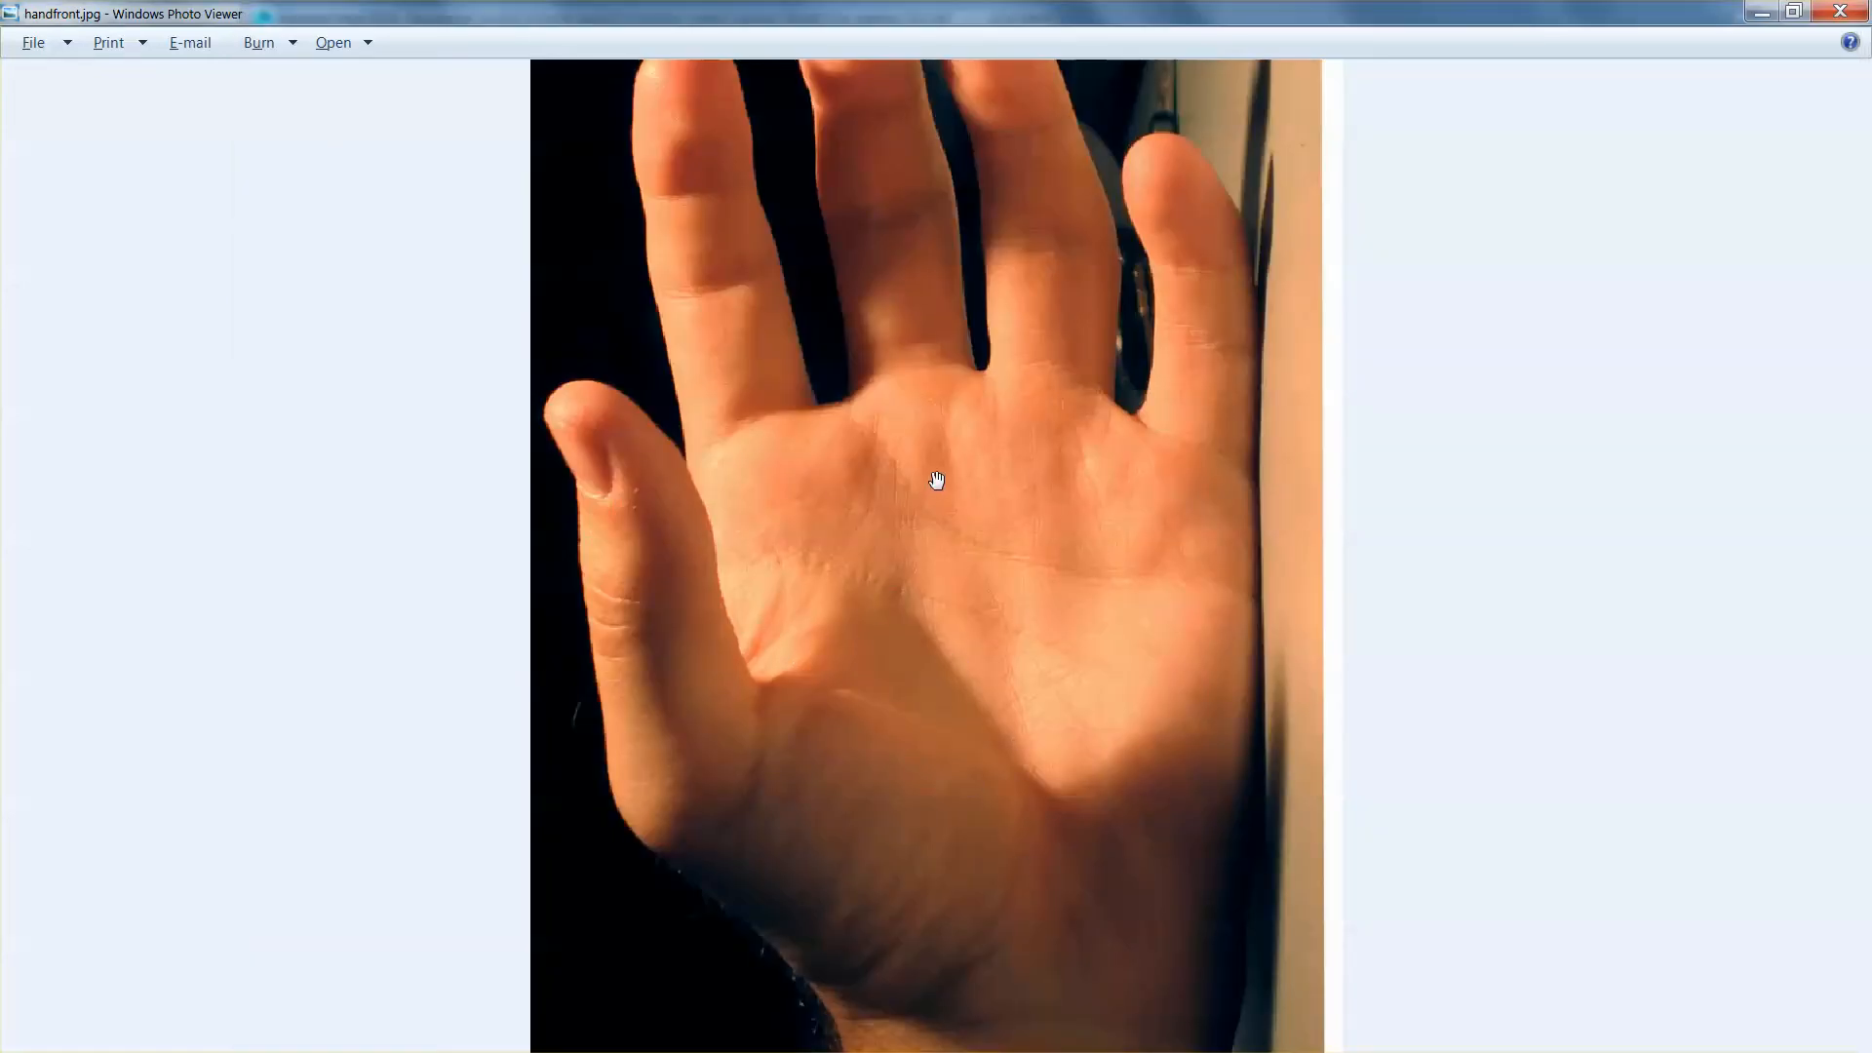
key("alt+Tab")
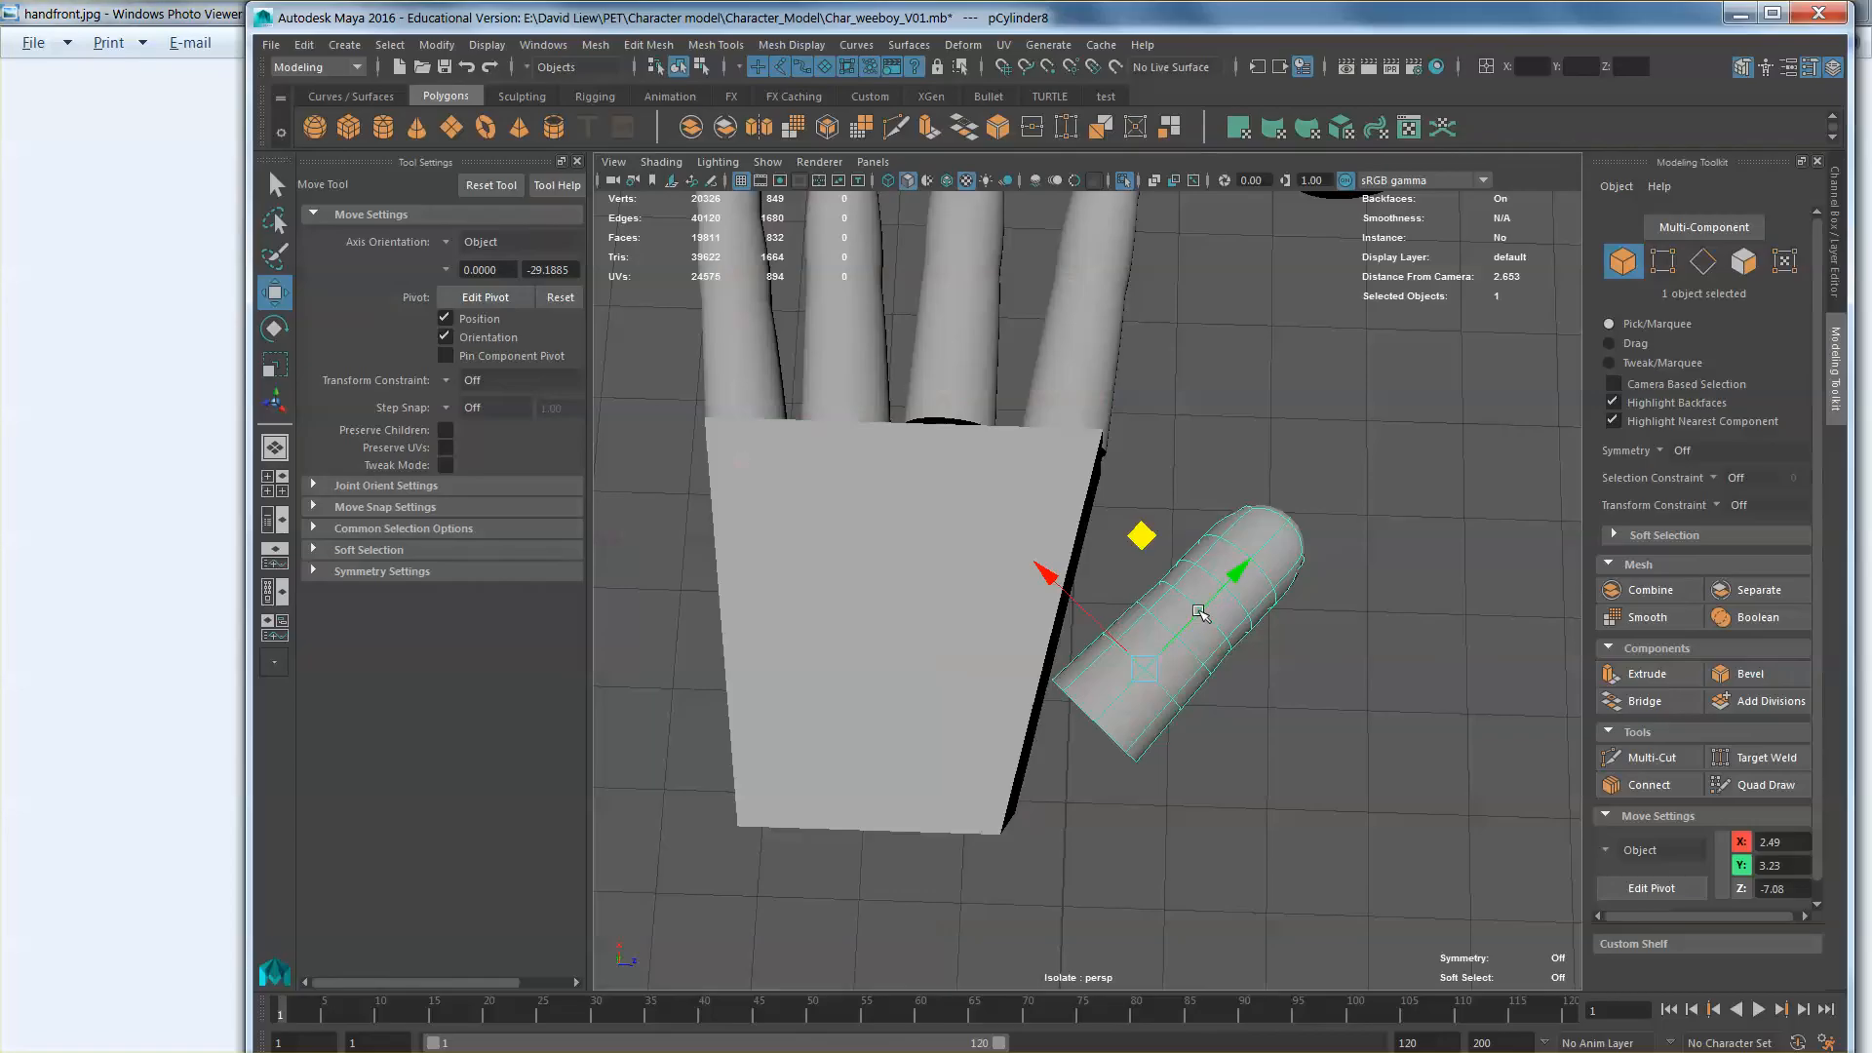
Step: Extrude the edge loop around the duplicated thumb's open base and scale the new loop outward into a flare
left_click_drag(1131, 698, 1136, 581, "alt")
right_click_drag(1135, 576, 1134, 523)
scroll(1152, 602, "up", 4)
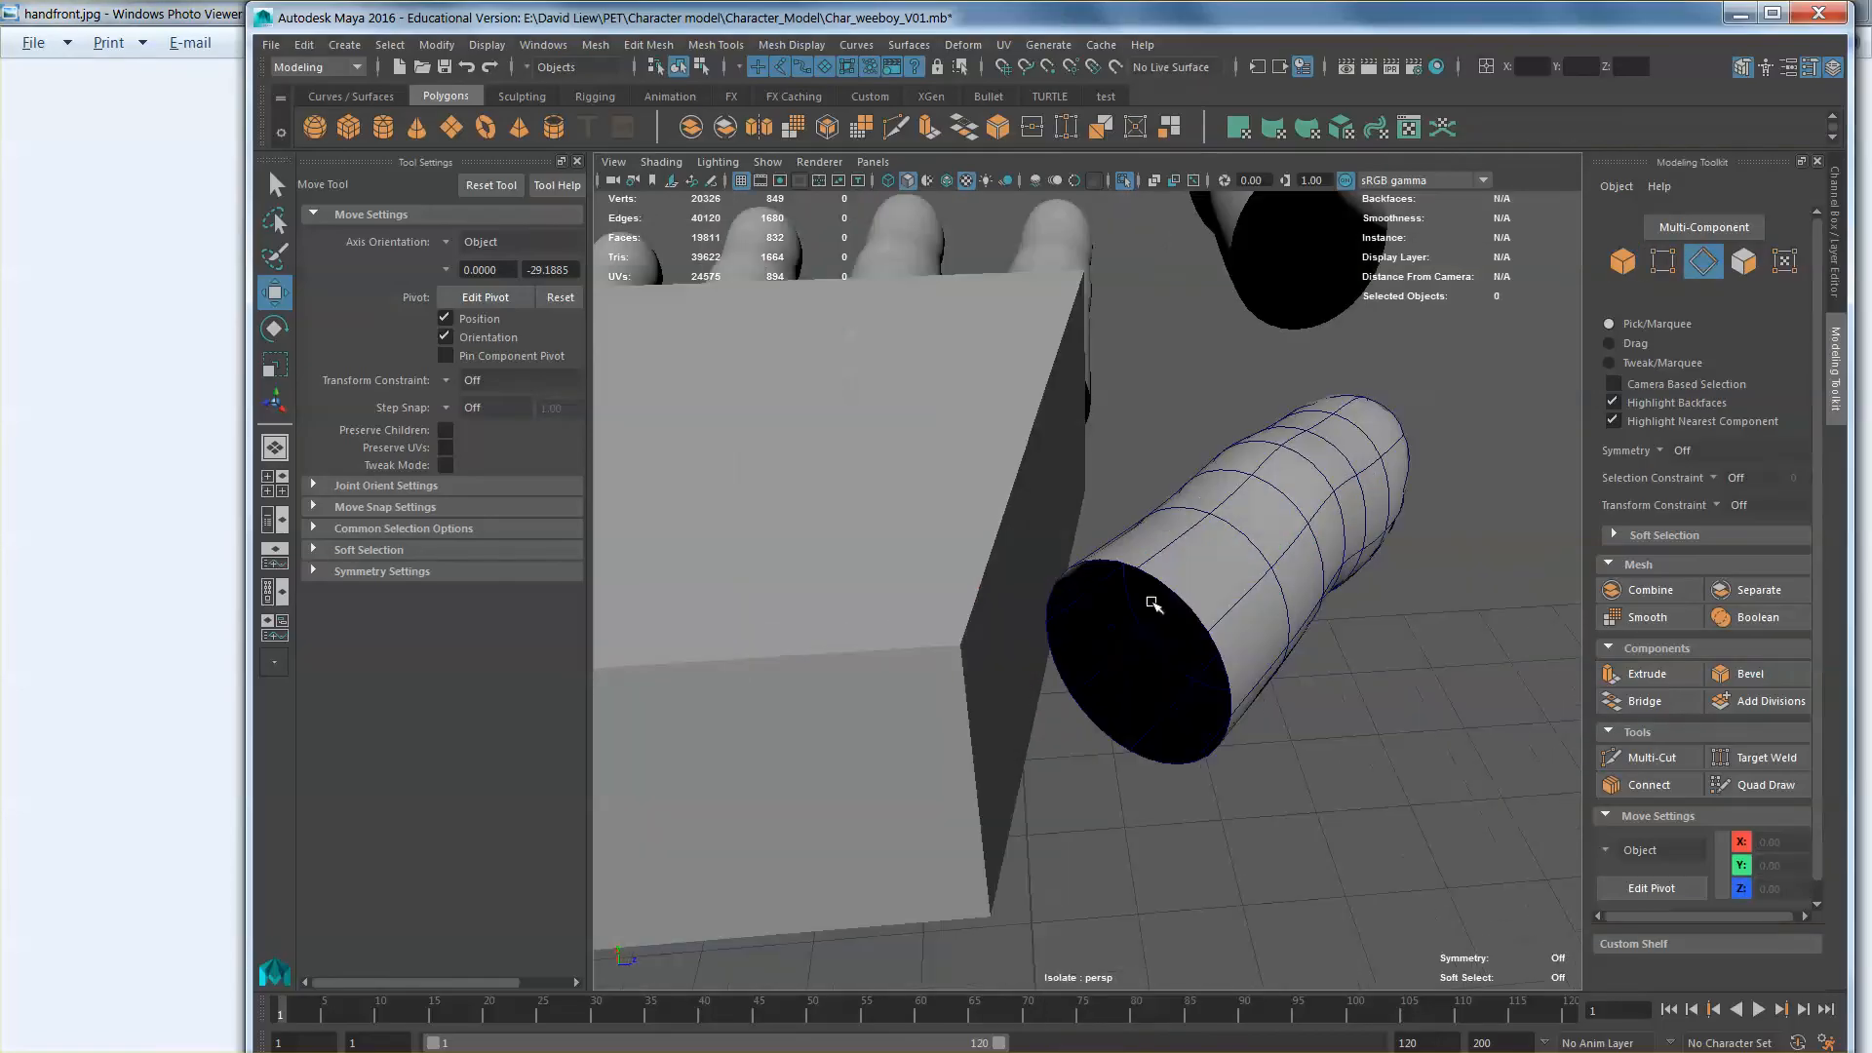
double_click(1188, 599)
left_click_drag(1188, 599, 1273, 826, "alt")
key("ctrl+e")
key("w")
key("r")
key("w")
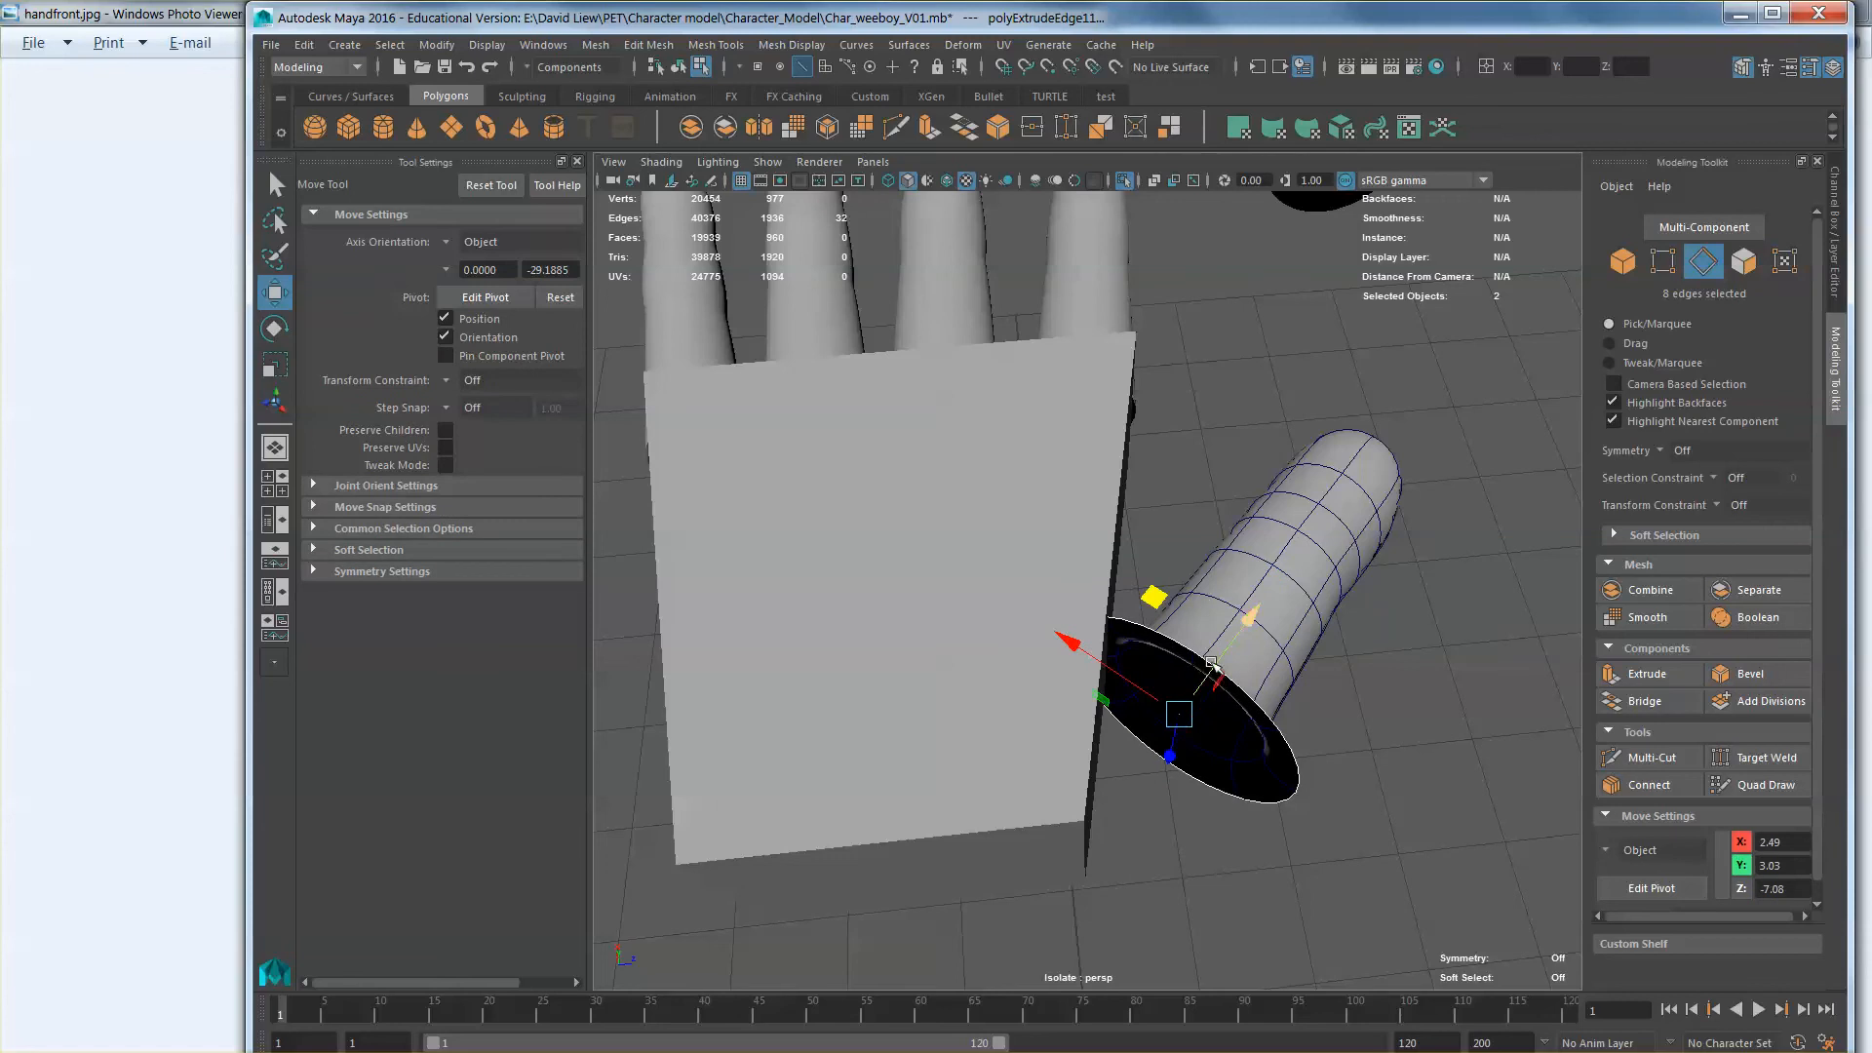
Step: Pull the extruded base loop away from the thumb, rotate it to face the palm's side, and set the rotation axis orientation to Object
left_click_drag(1164, 601, 1125, 640)
key("e")
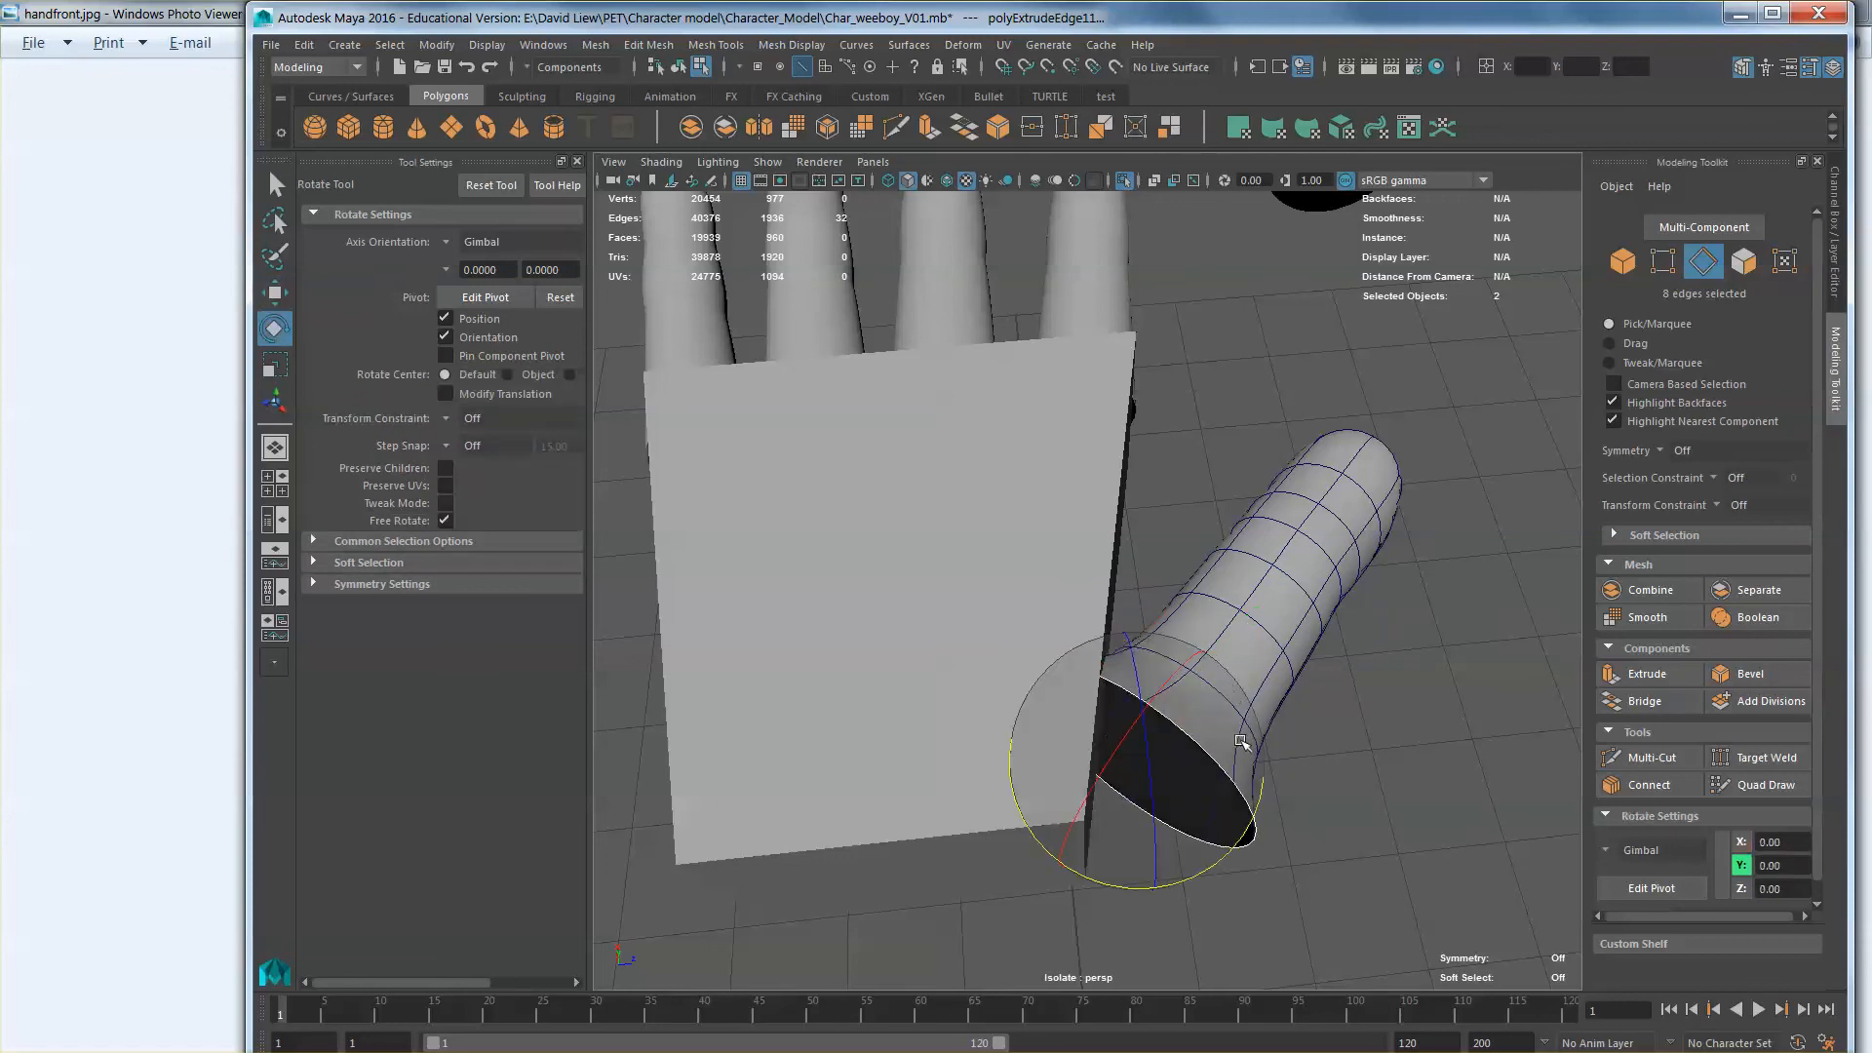
left_click_drag(1253, 815, 1154, 810)
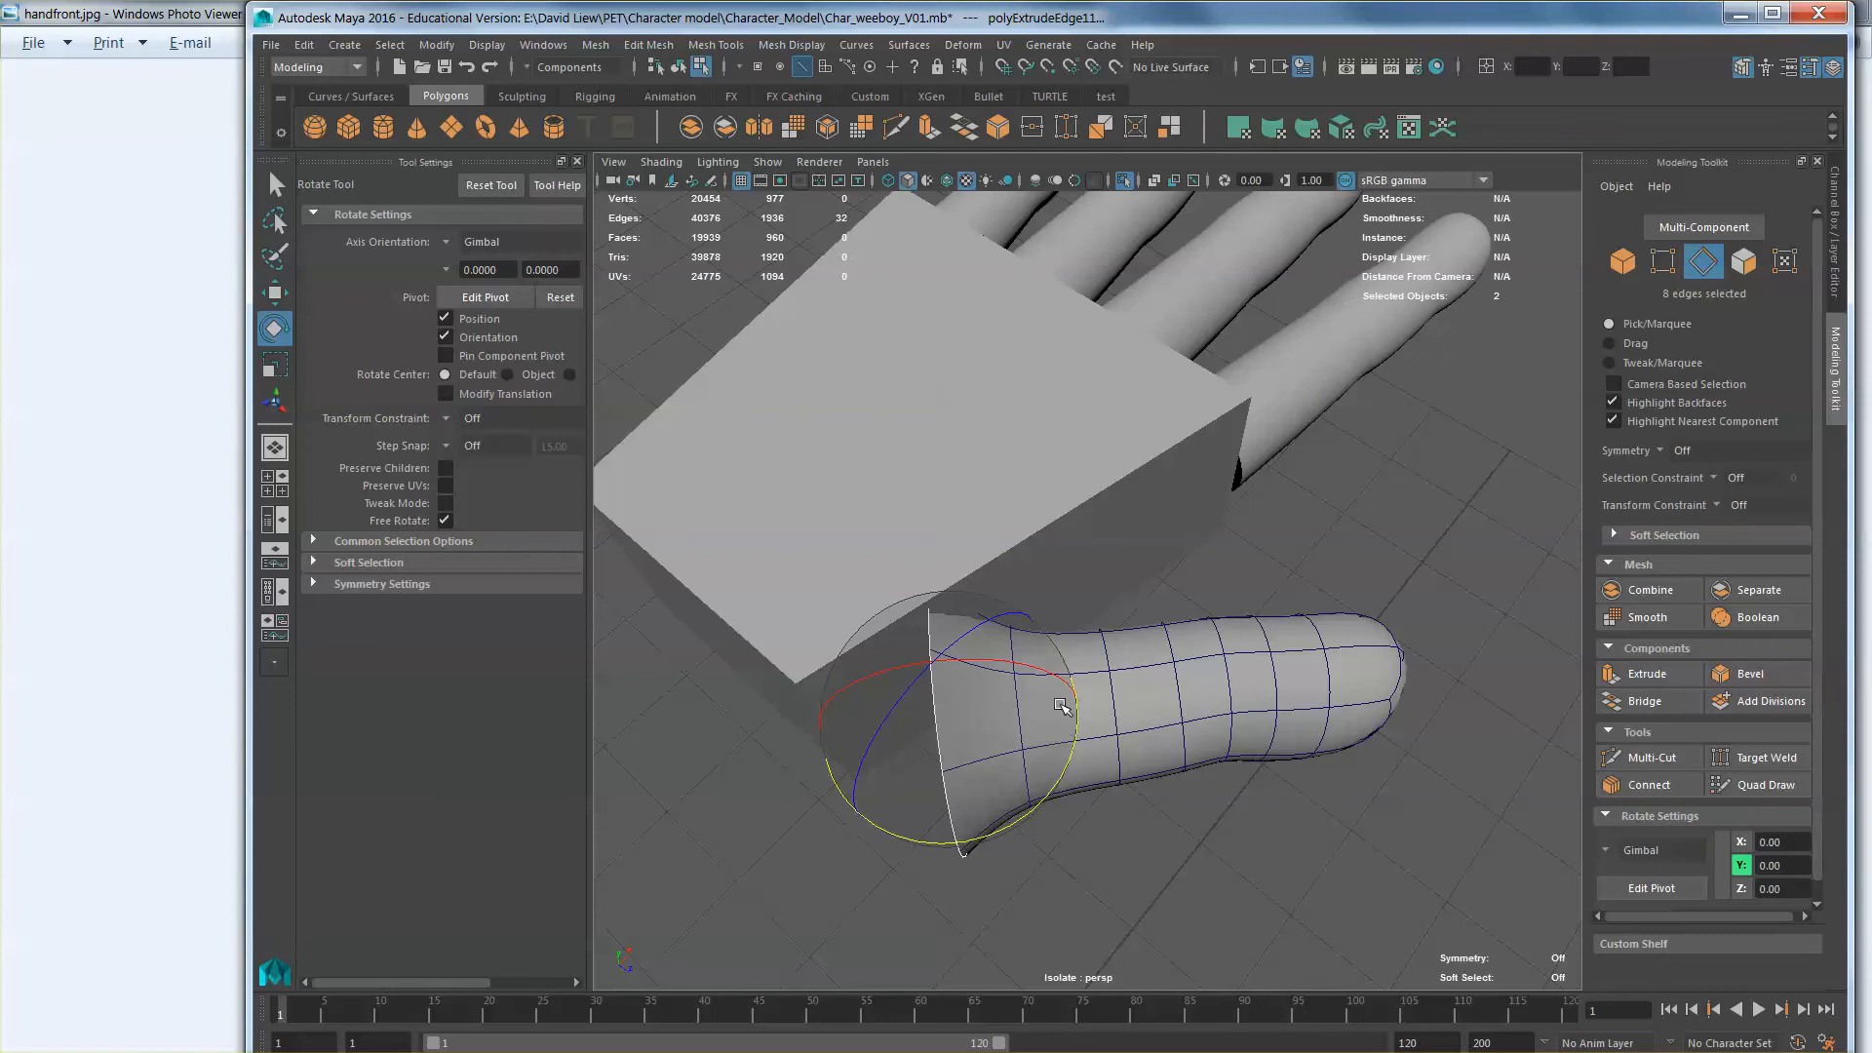
left_click_drag(909, 690, 833, 750)
left_click(455, 243)
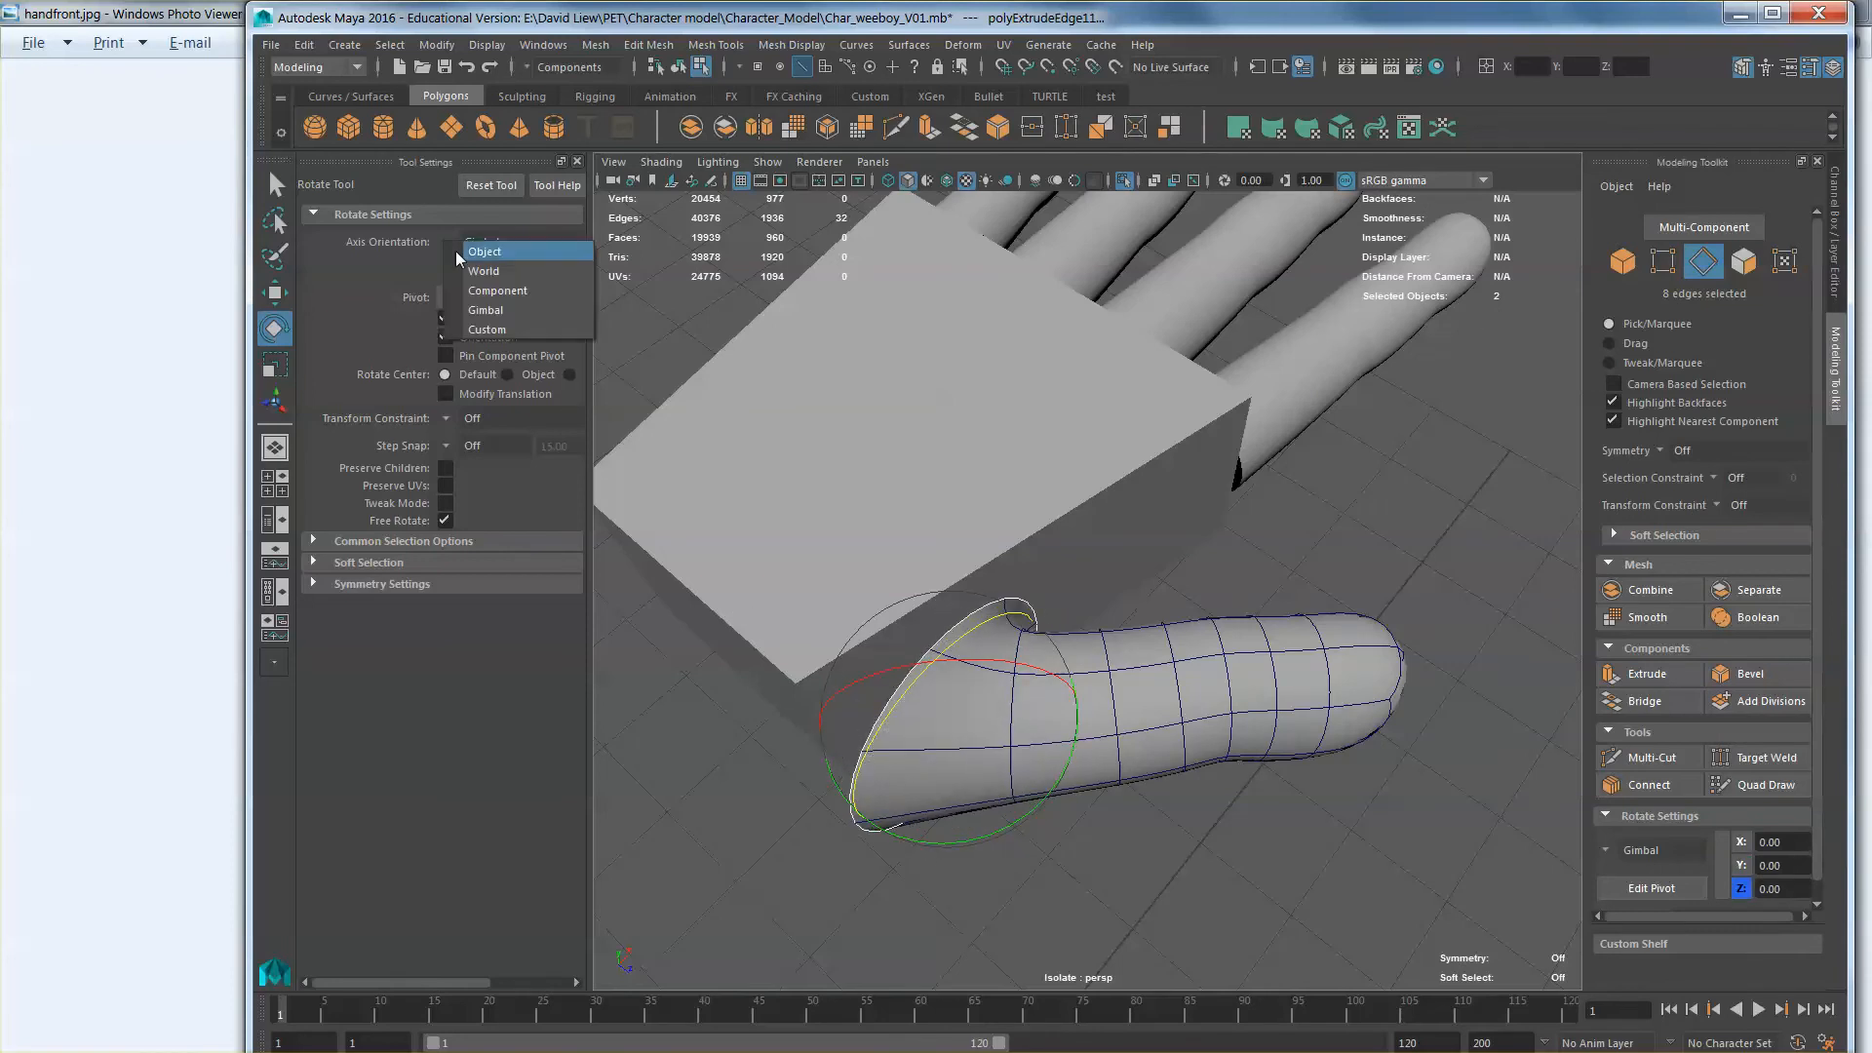
left_click(459, 251)
Step: Set the Move tool's axis orientation to World and shift the thumb's base loop toward the palm
left_click_drag(874, 531, 1209, 464, "alt")
key("w")
left_click_drag(1012, 472, 1053, 611, "alt")
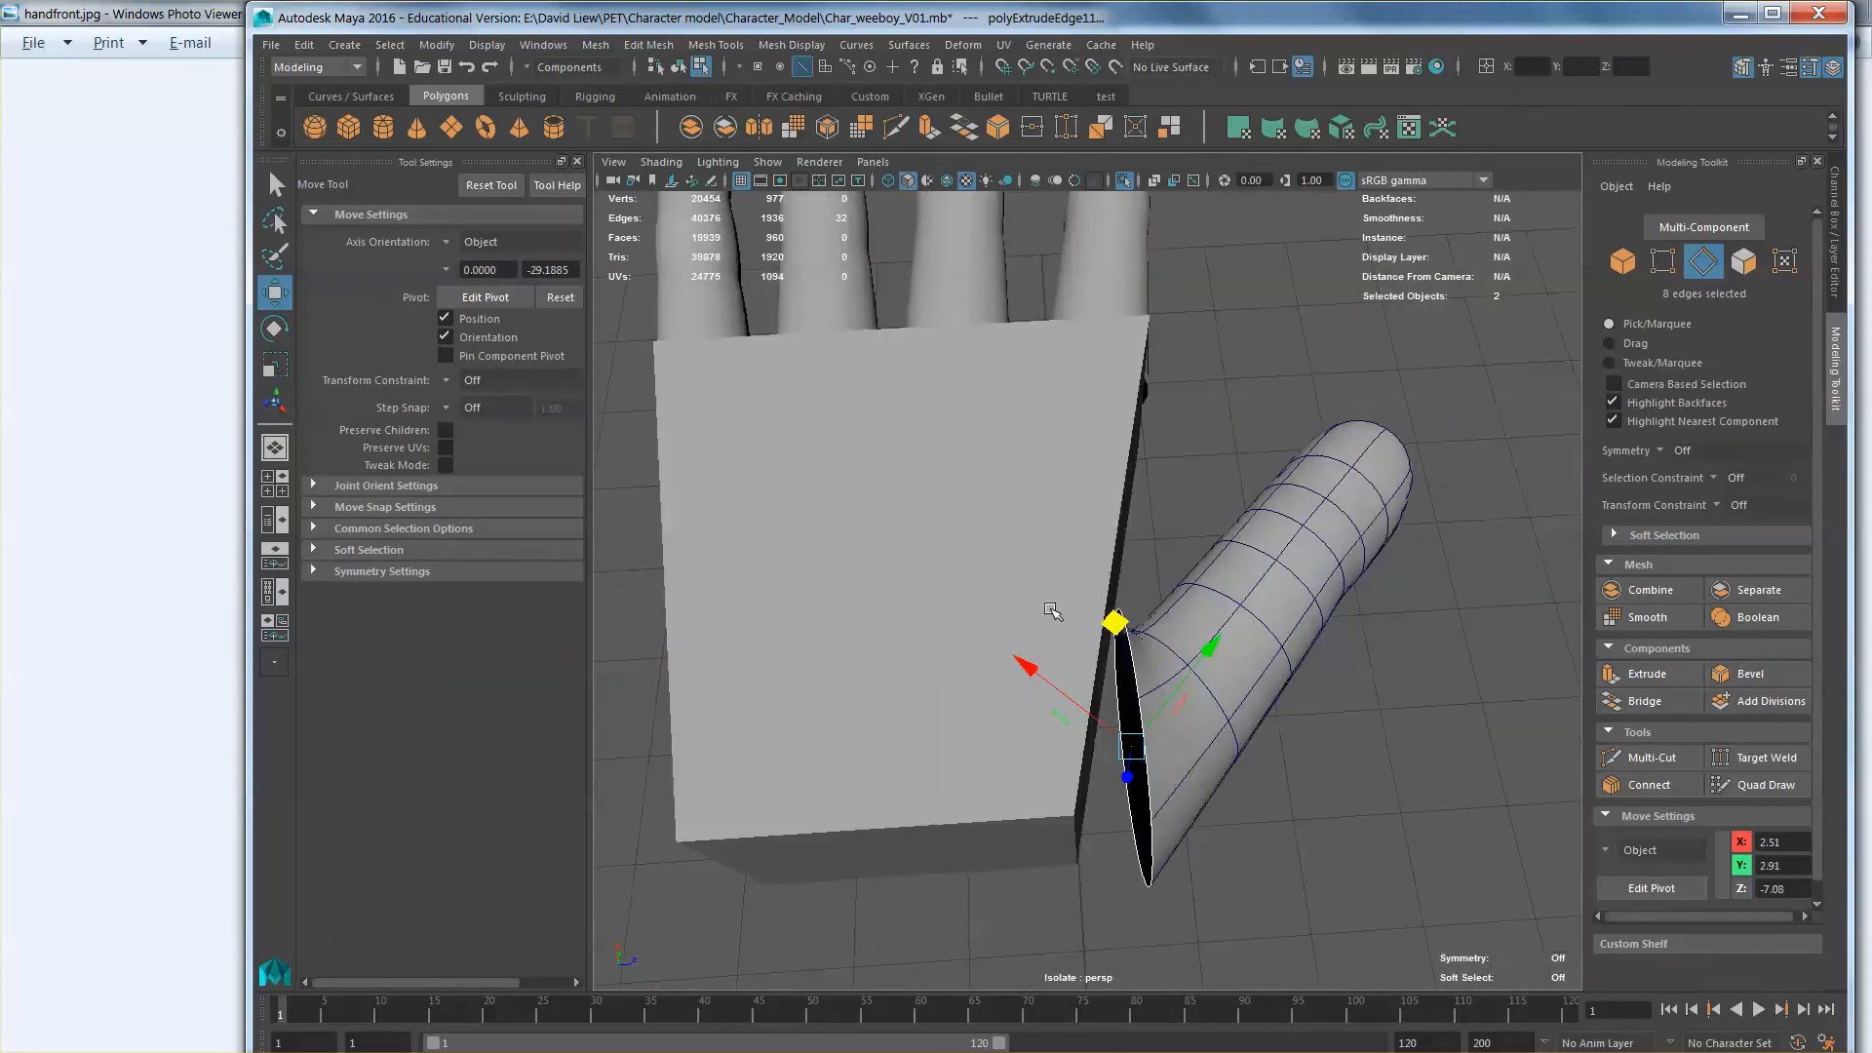
left_click(488, 242)
left_click(468, 260)
left_click_drag(1136, 741, 1236, 769, "alt")
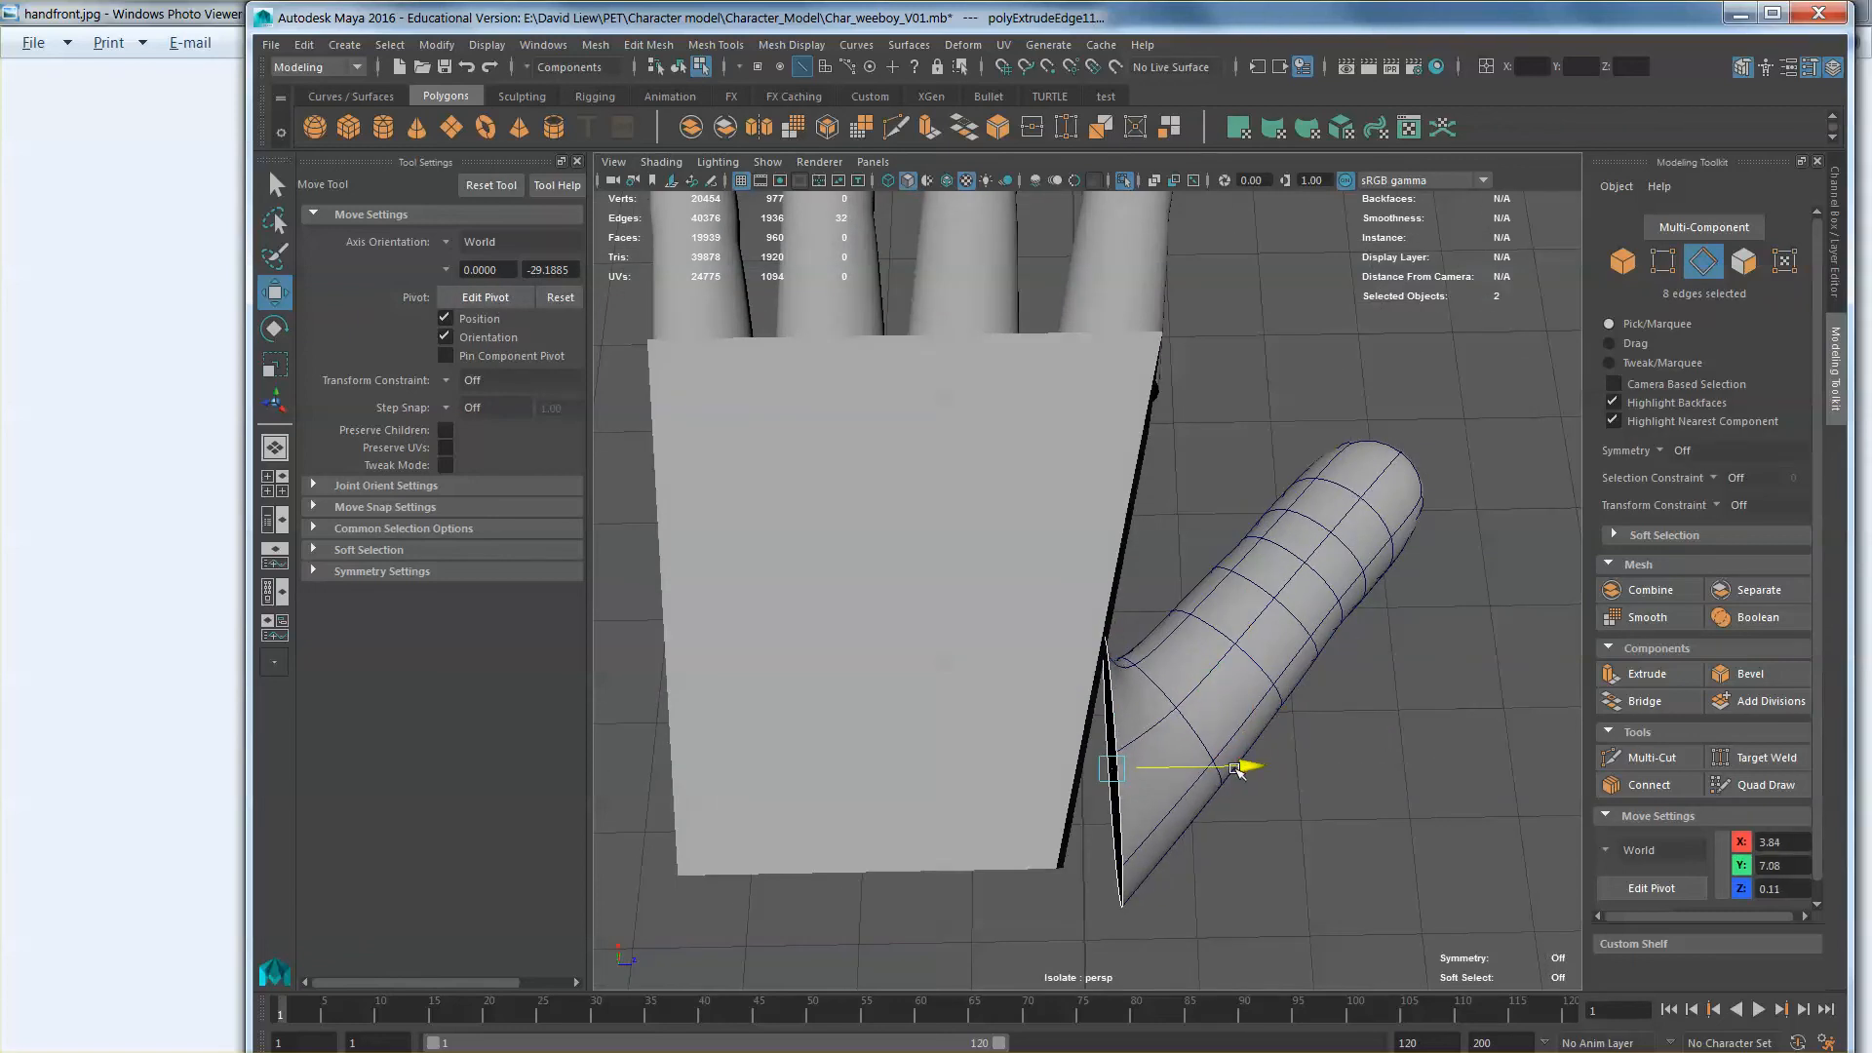
Step: Extrude the thumb's base loop again, adjust the new rim with scaling oriented to World, and return to object mode
left_click_drag(1125, 856, 1019, 604, "alt")
key("ctrl+e")
key("r")
left_click(449, 242)
left_click(484, 271)
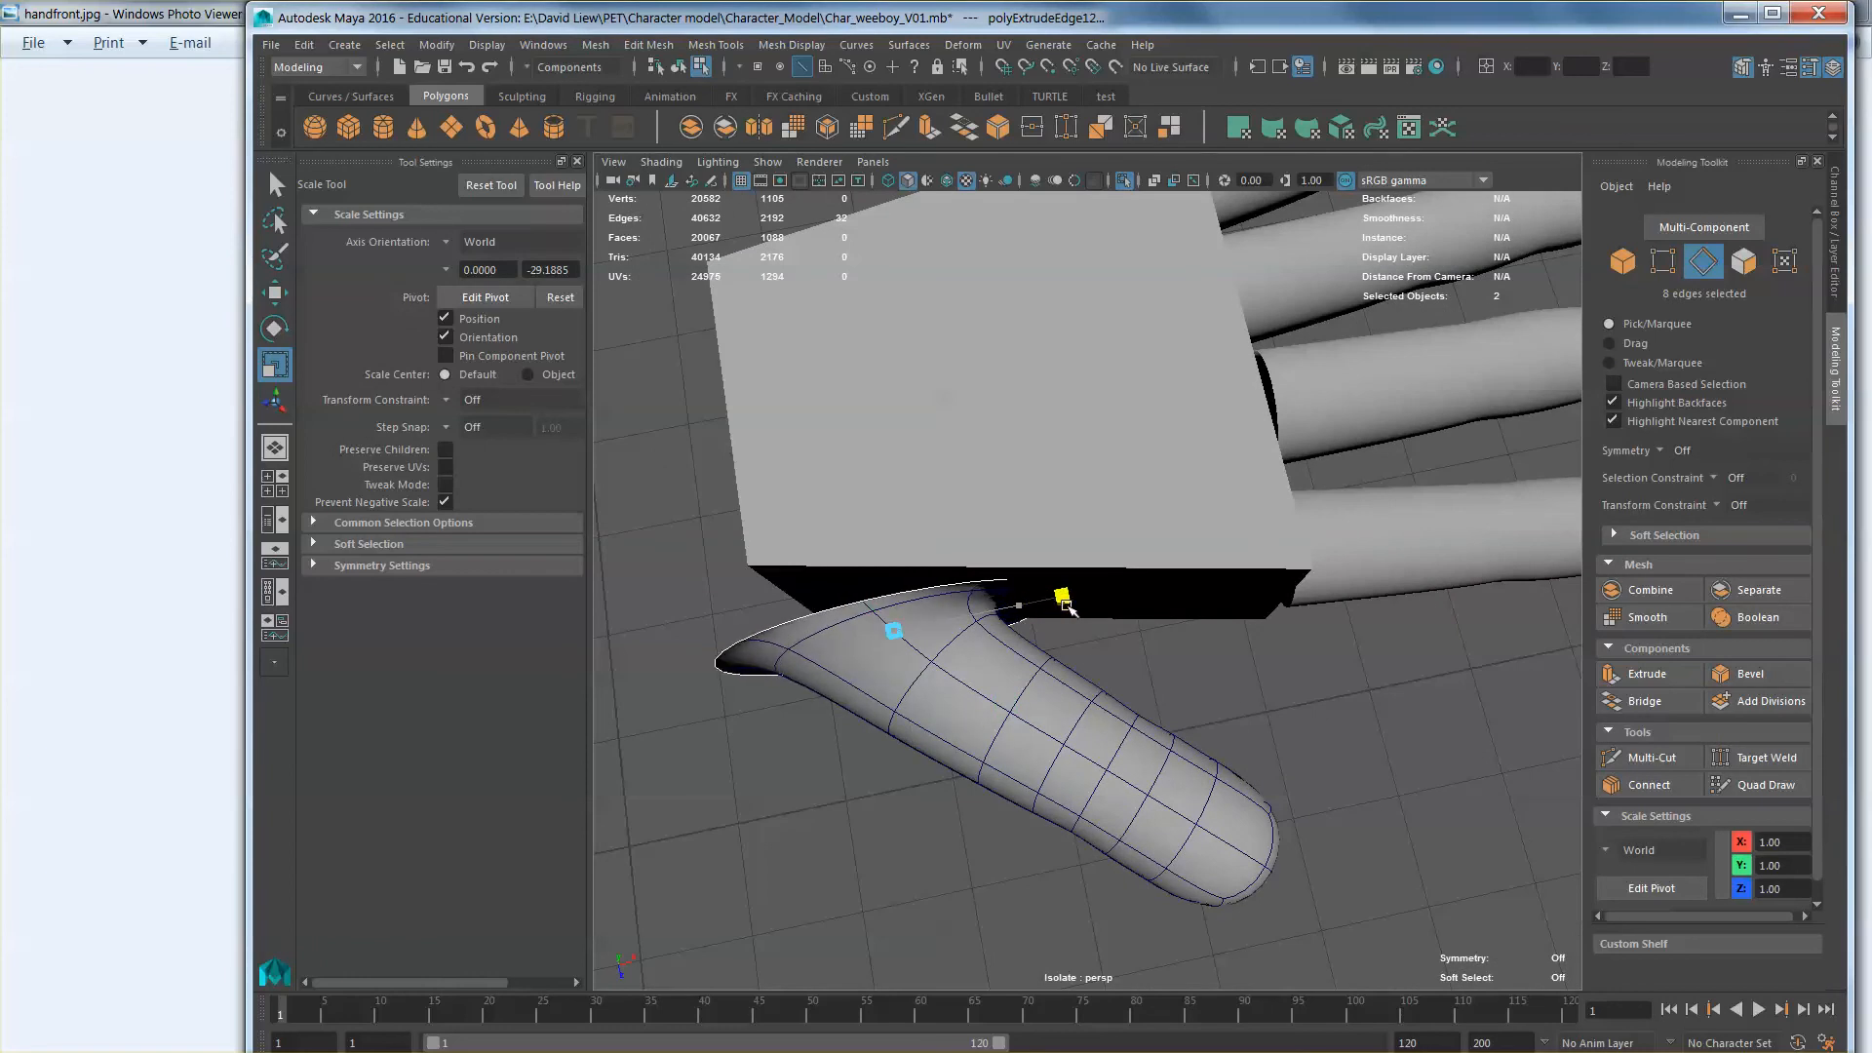
key("w")
left_click_drag(1069, 607, 1113, 506, "alt")
middle_click_drag(1113, 506, 1136, 551, "alt")
right_click_drag(1025, 588, 1027, 726)
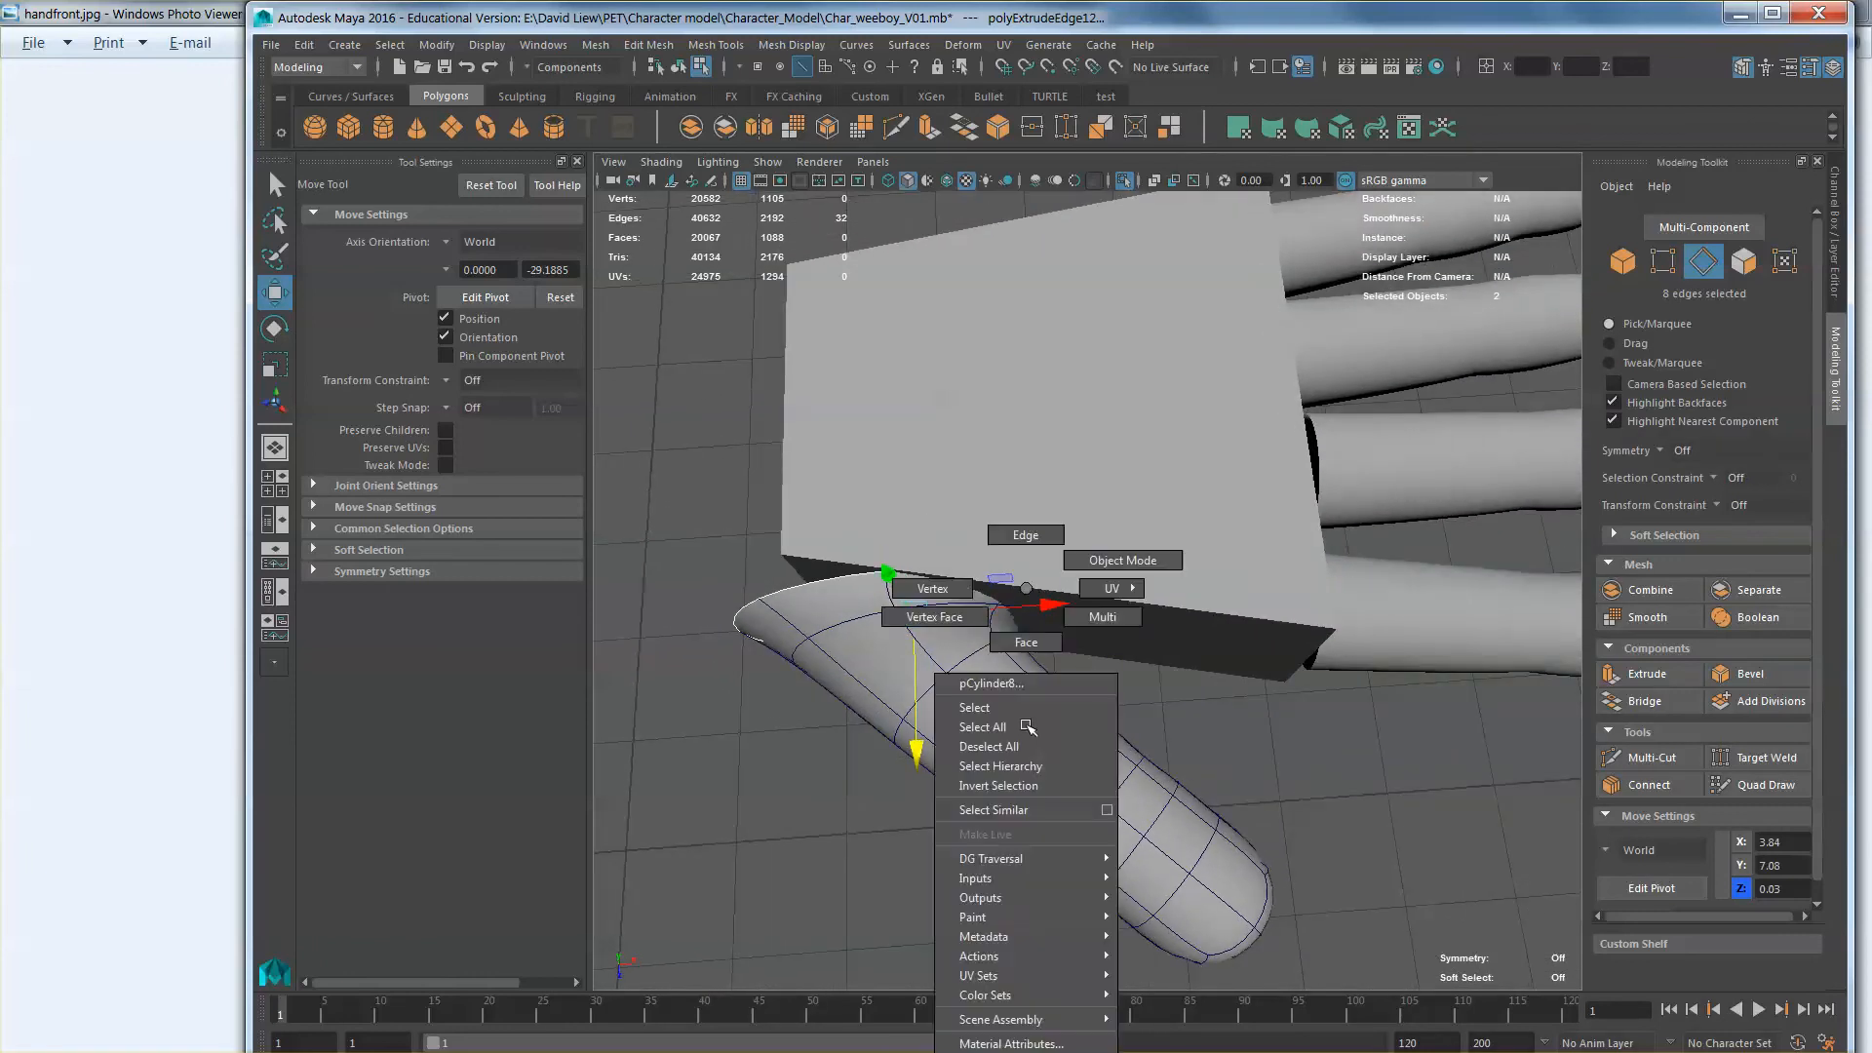
right_click_drag(1103, 561, 1102, 562)
Step: Select the ring of faces around the thumb's flared base rim
left_click_drag(1048, 687, 961, 622, "alt")
scroll(970, 588, "up", 3)
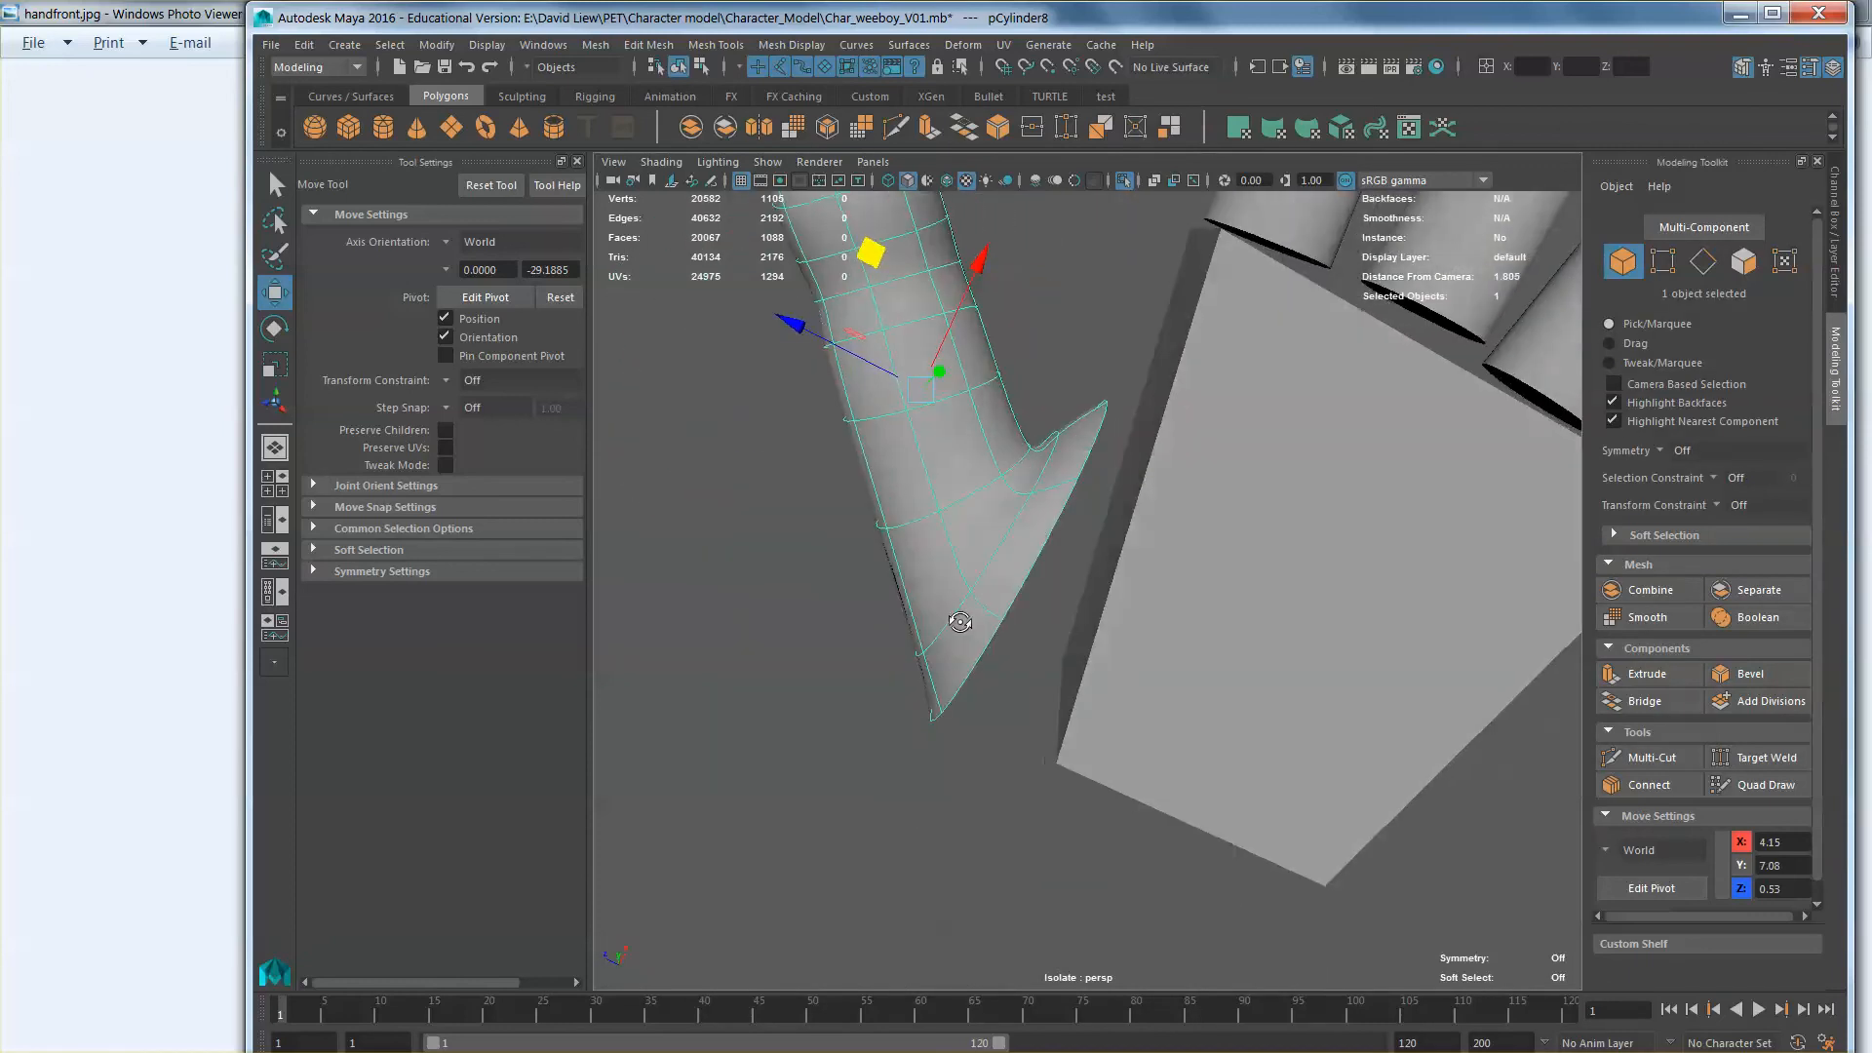
right_click_drag(1007, 535, 1007, 589)
double_click(961, 616)
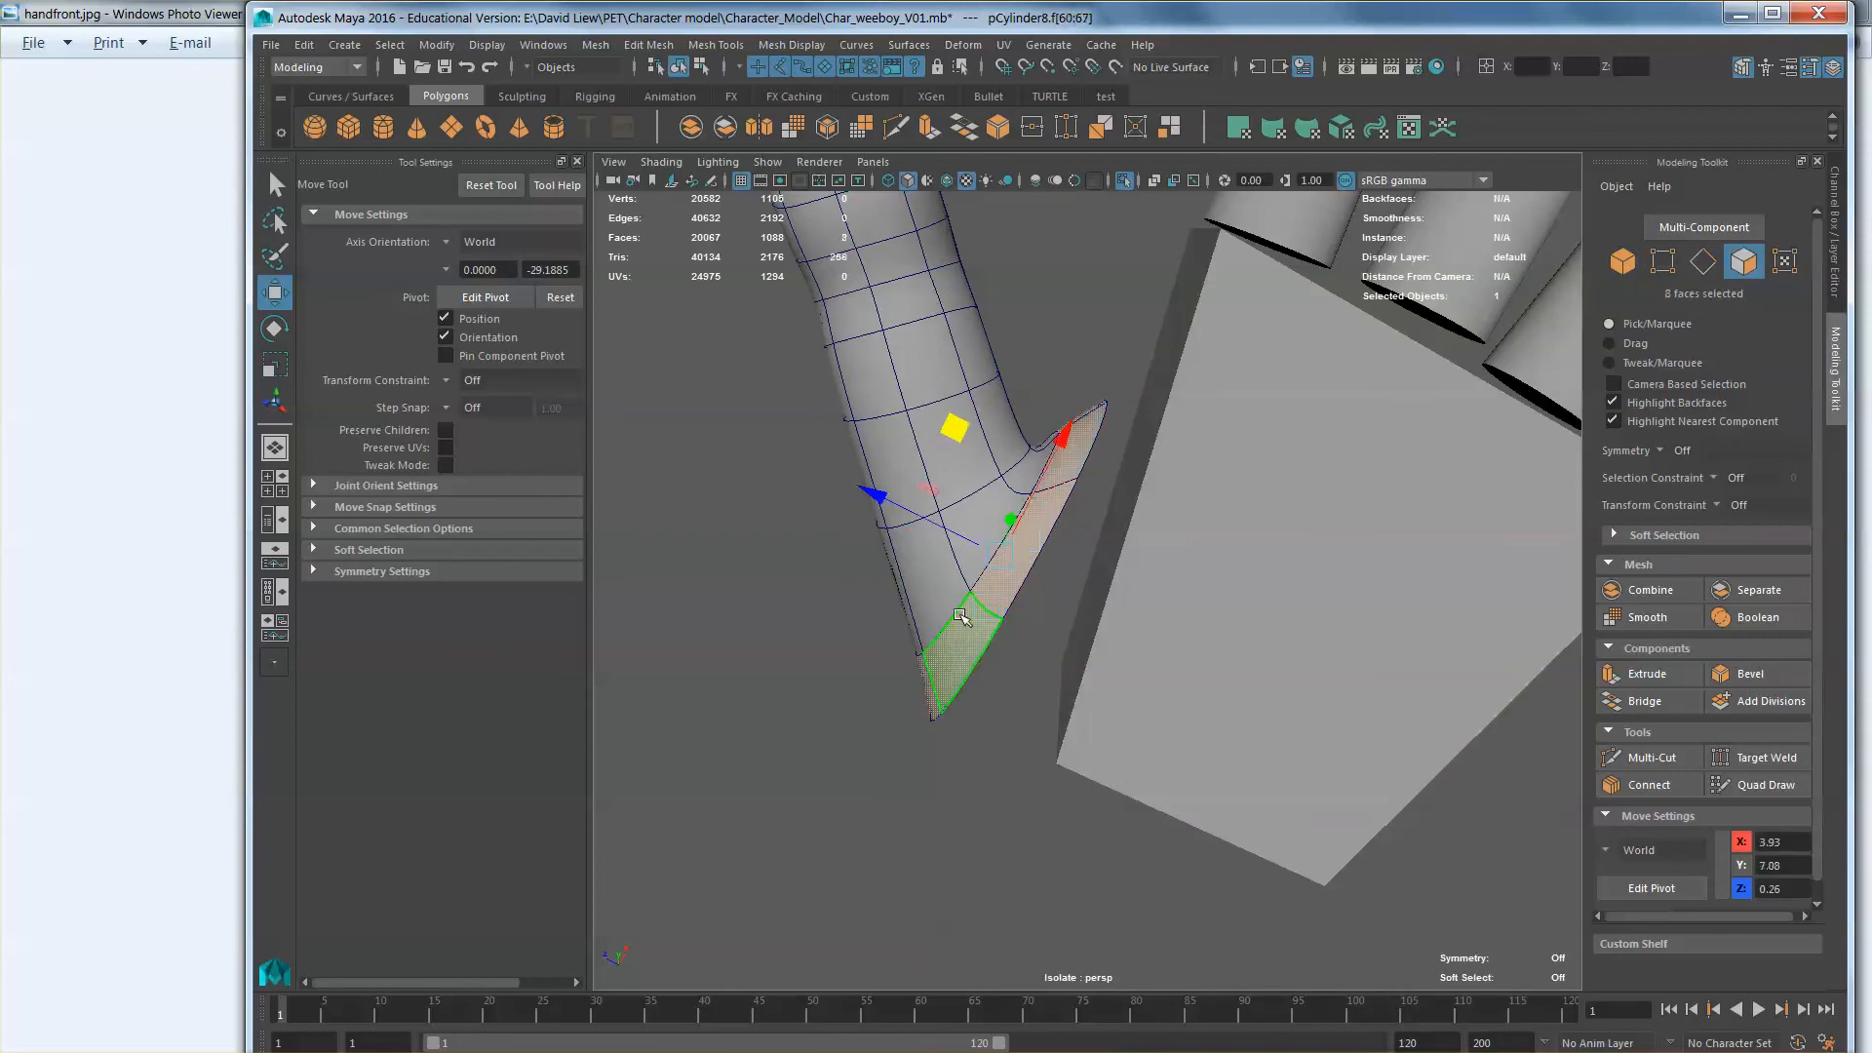
left_click_drag(961, 617, 1206, 611, "alt")
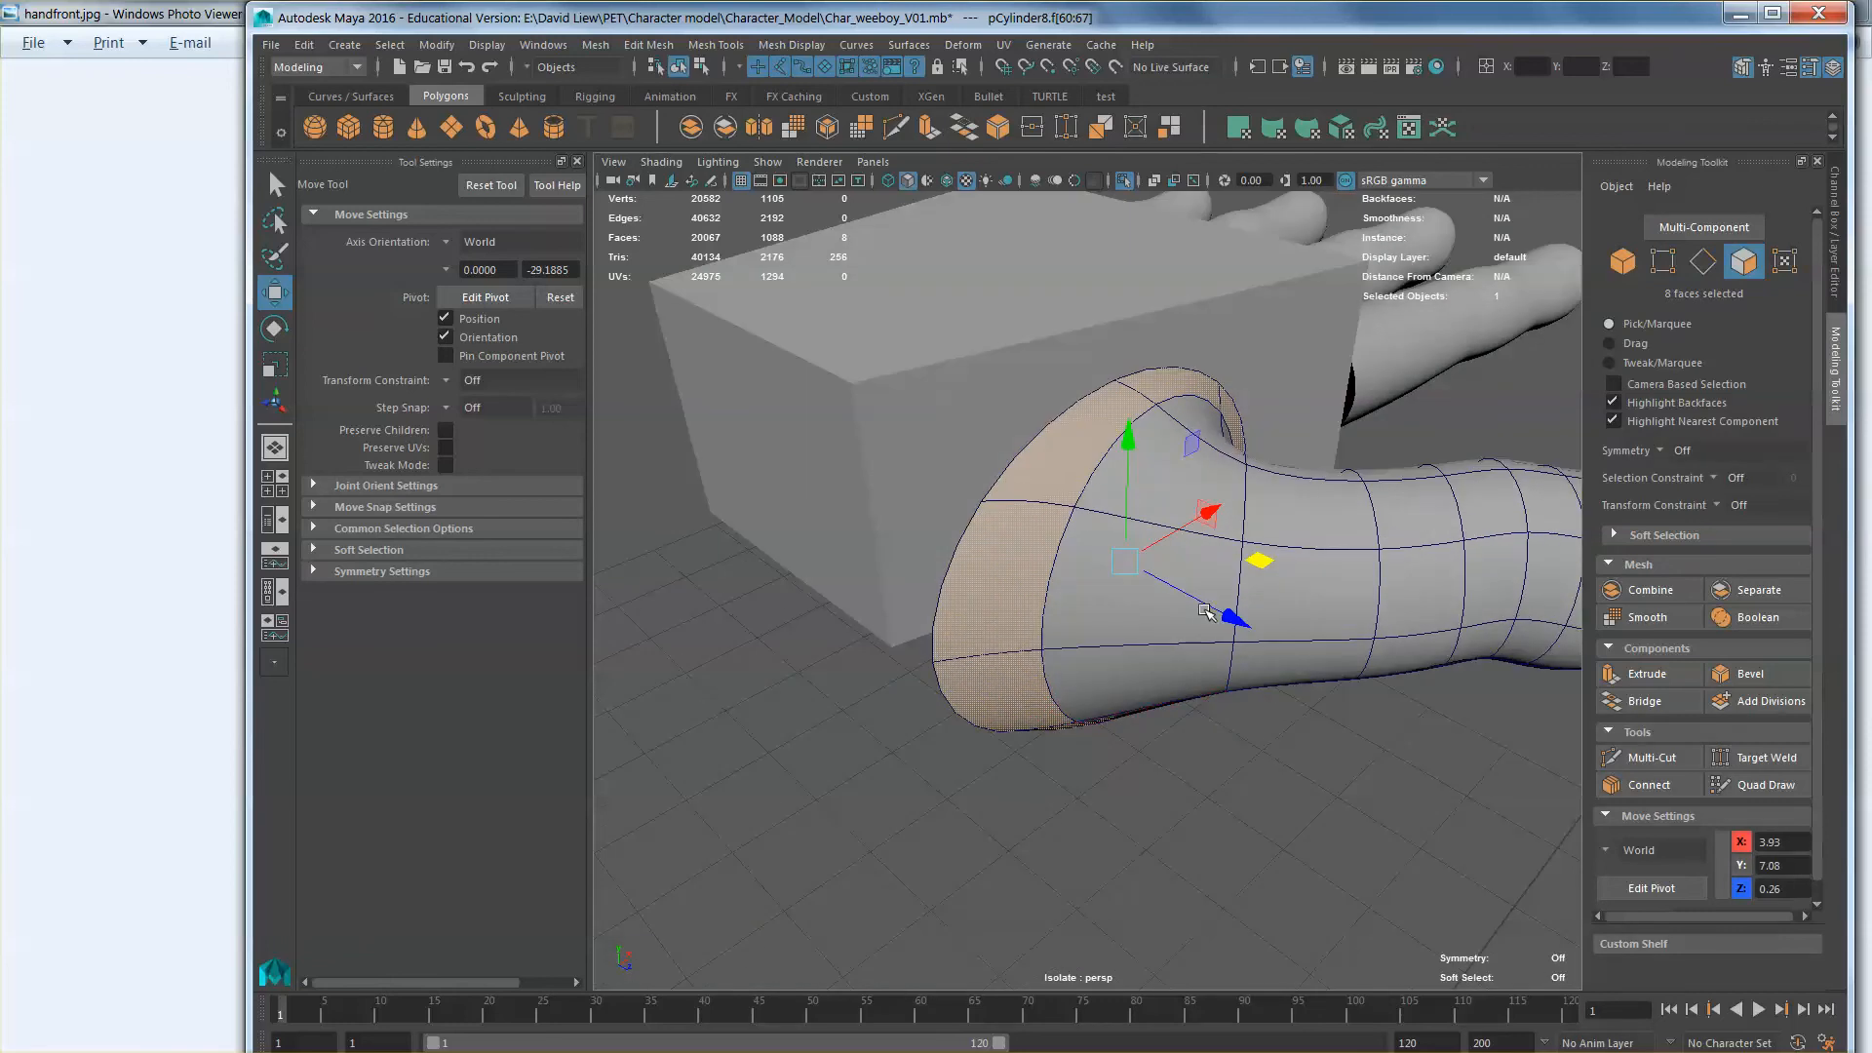
Step: Select the edge loop just inside the thumb's base rim and set the transform constraint to Edge Slide
right_click_drag(1099, 464, 1097, 411)
double_click(1062, 450)
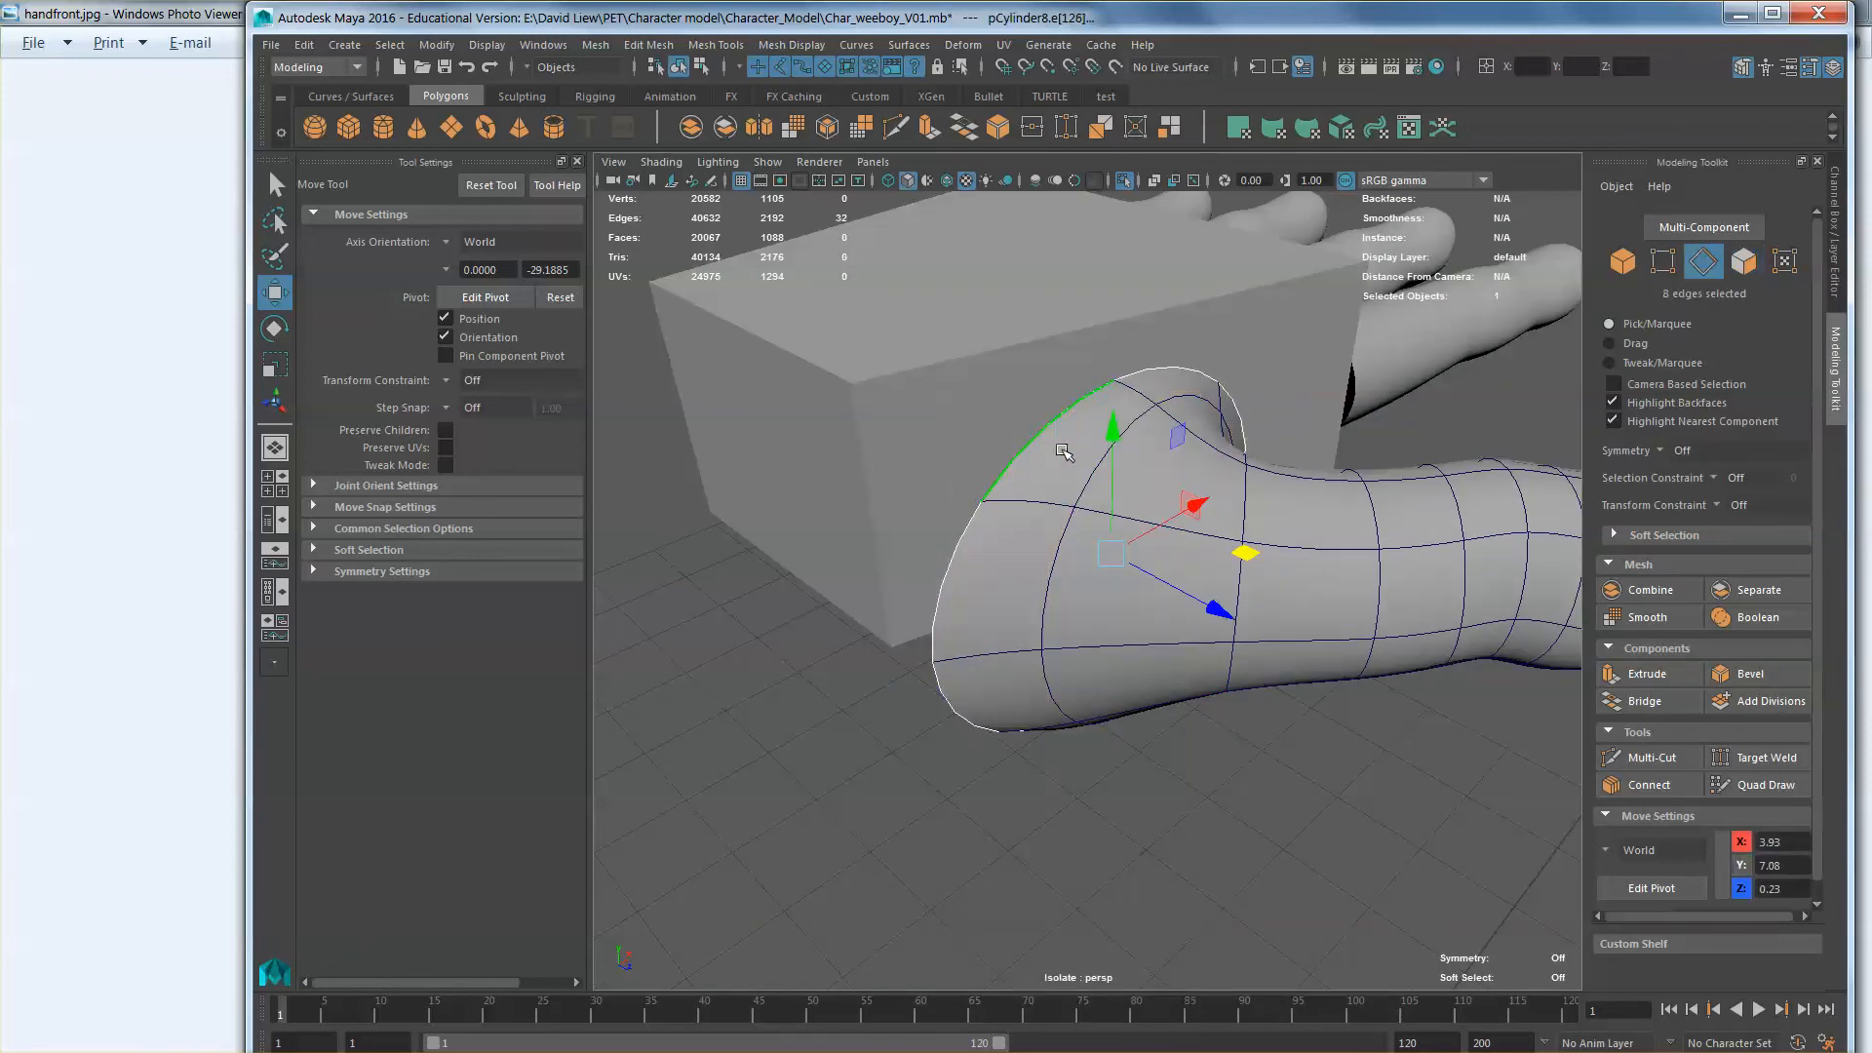
double_click(1092, 484, "shift")
double_click(1234, 546, "shift")
left_click_drag(1233, 546, 1203, 663, "alt")
double_click(1150, 653)
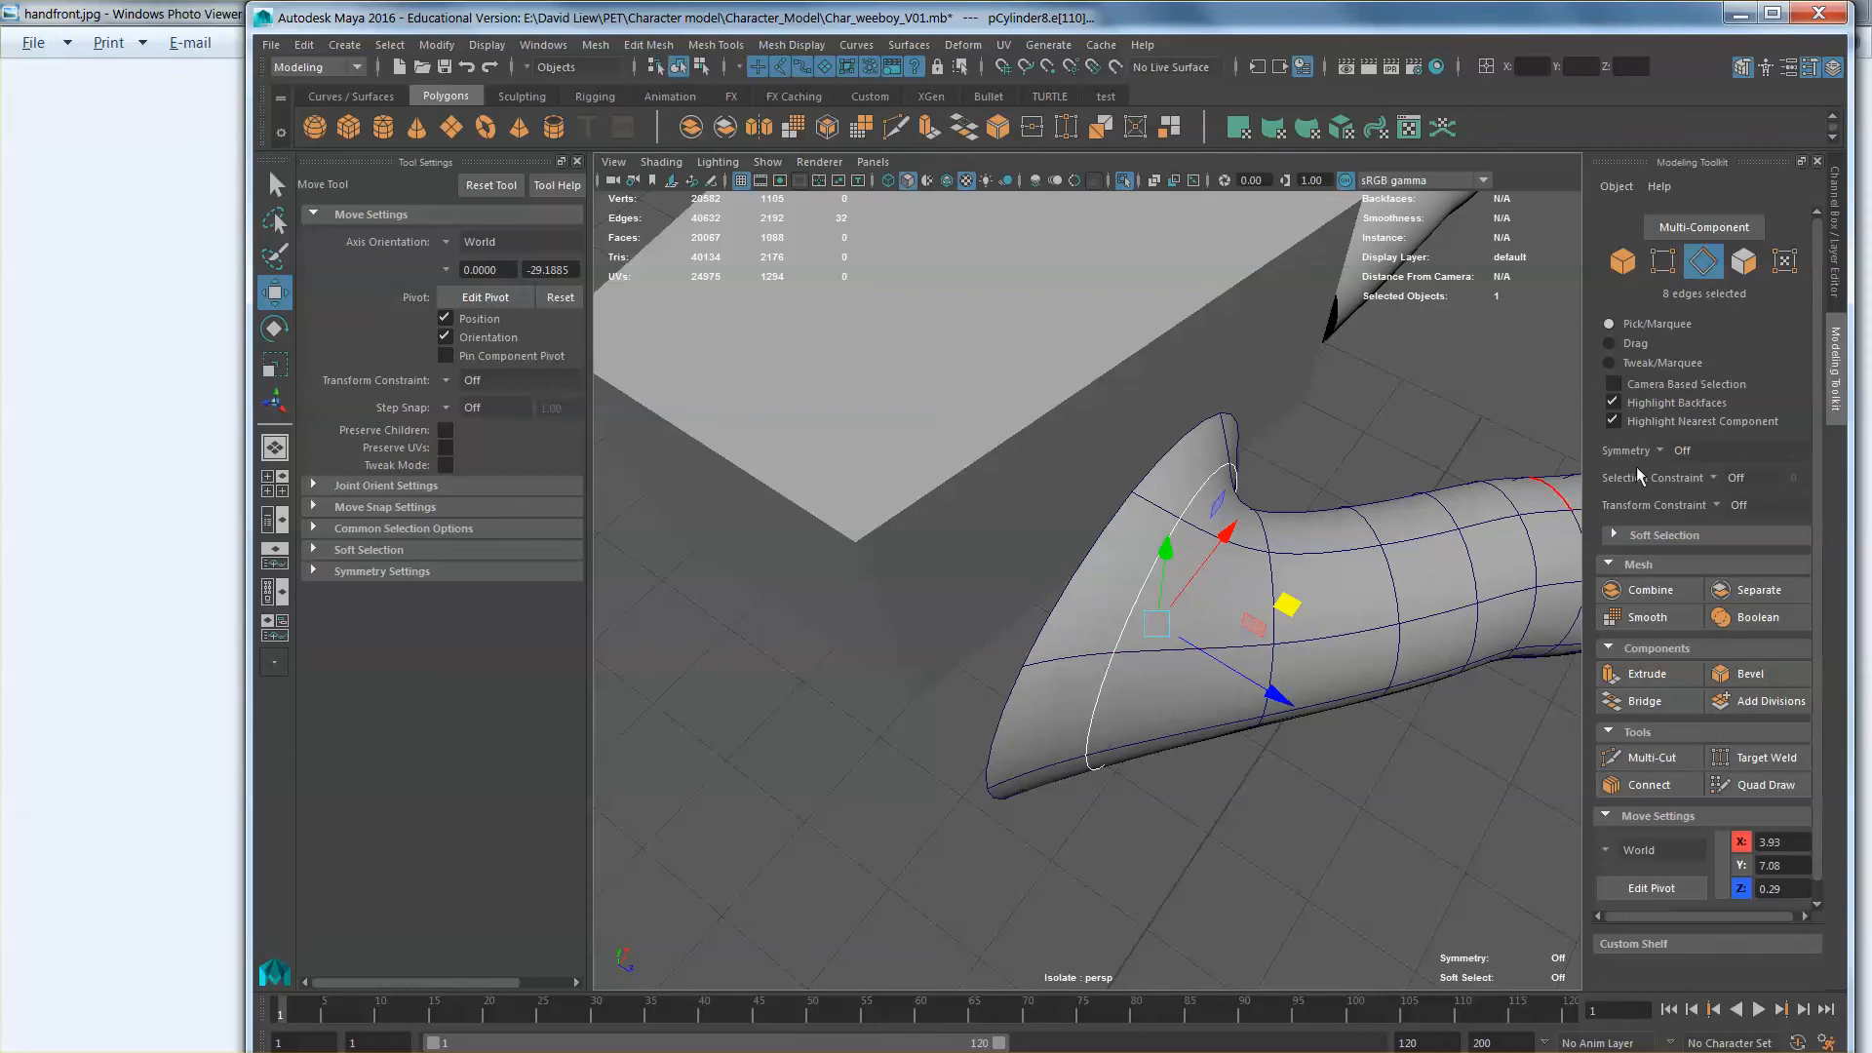
left_click_drag(1238, 572, 1277, 578, "alt")
left_click(1732, 506)
left_click(1736, 535)
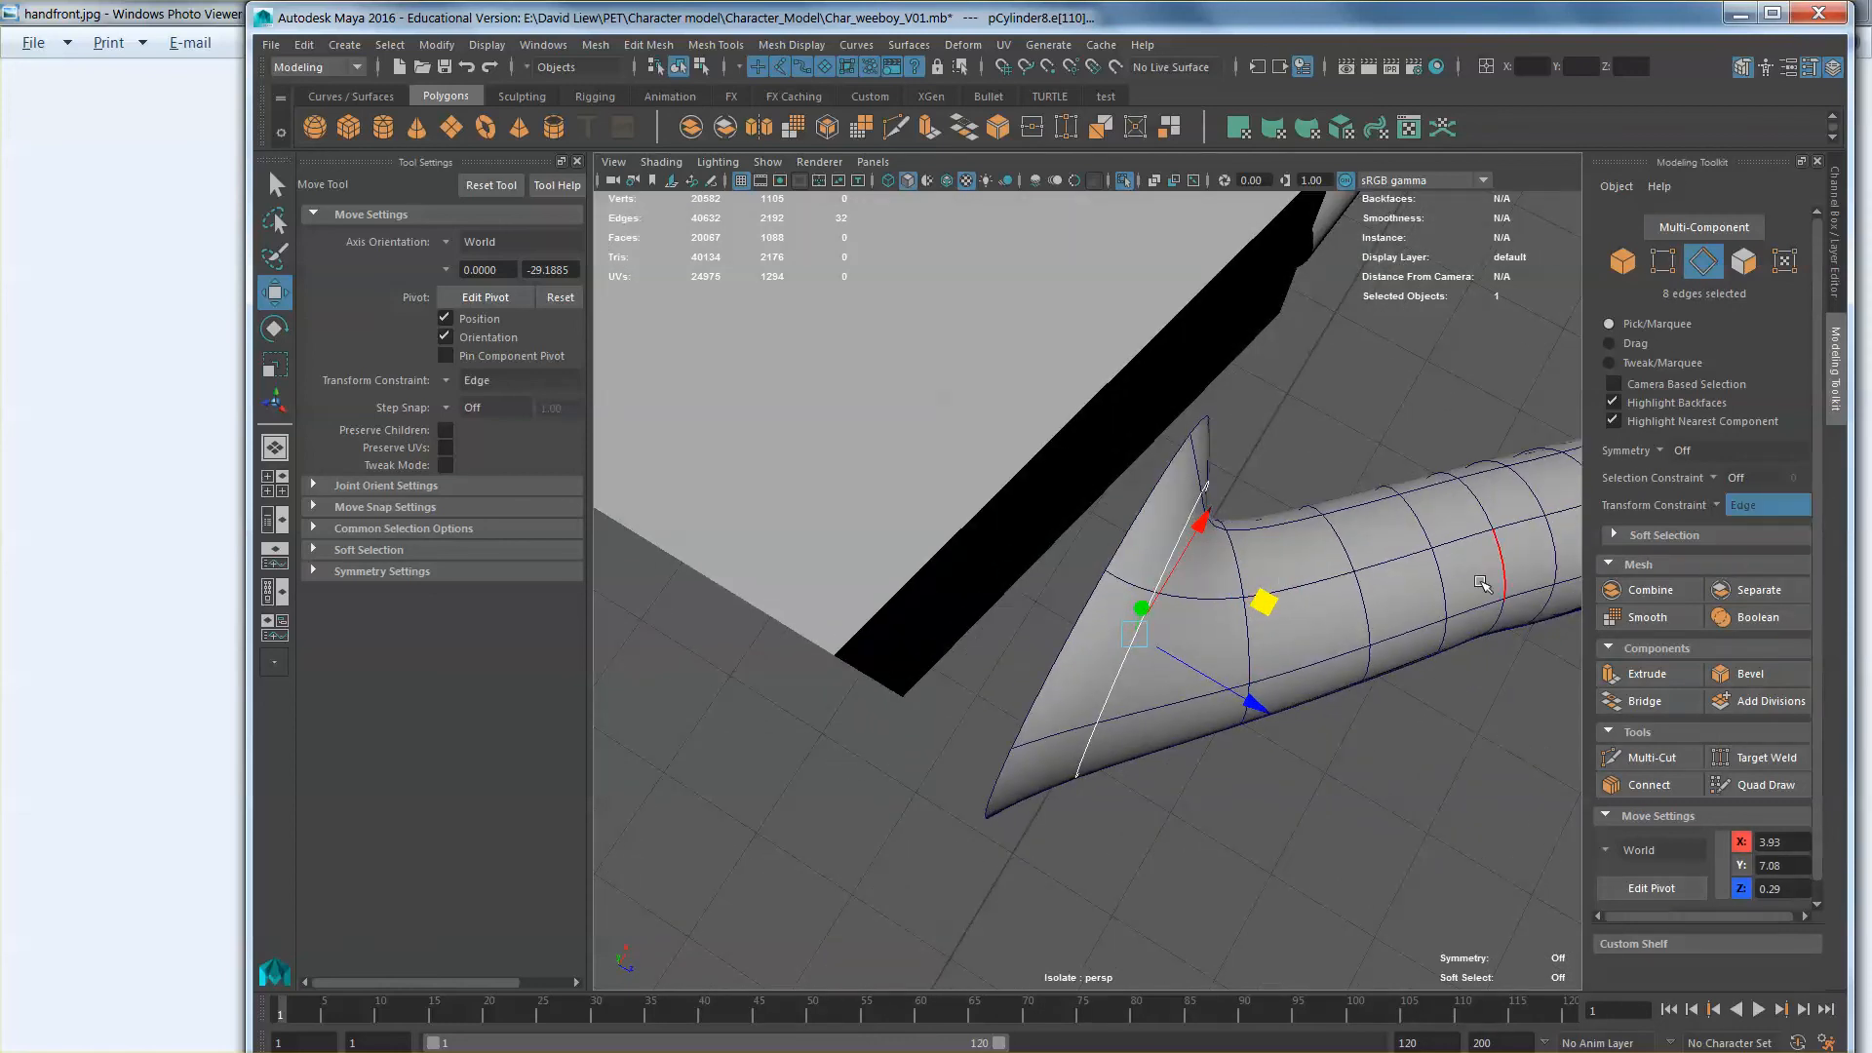
left_click_drag(1178, 677, 1025, 497, "alt")
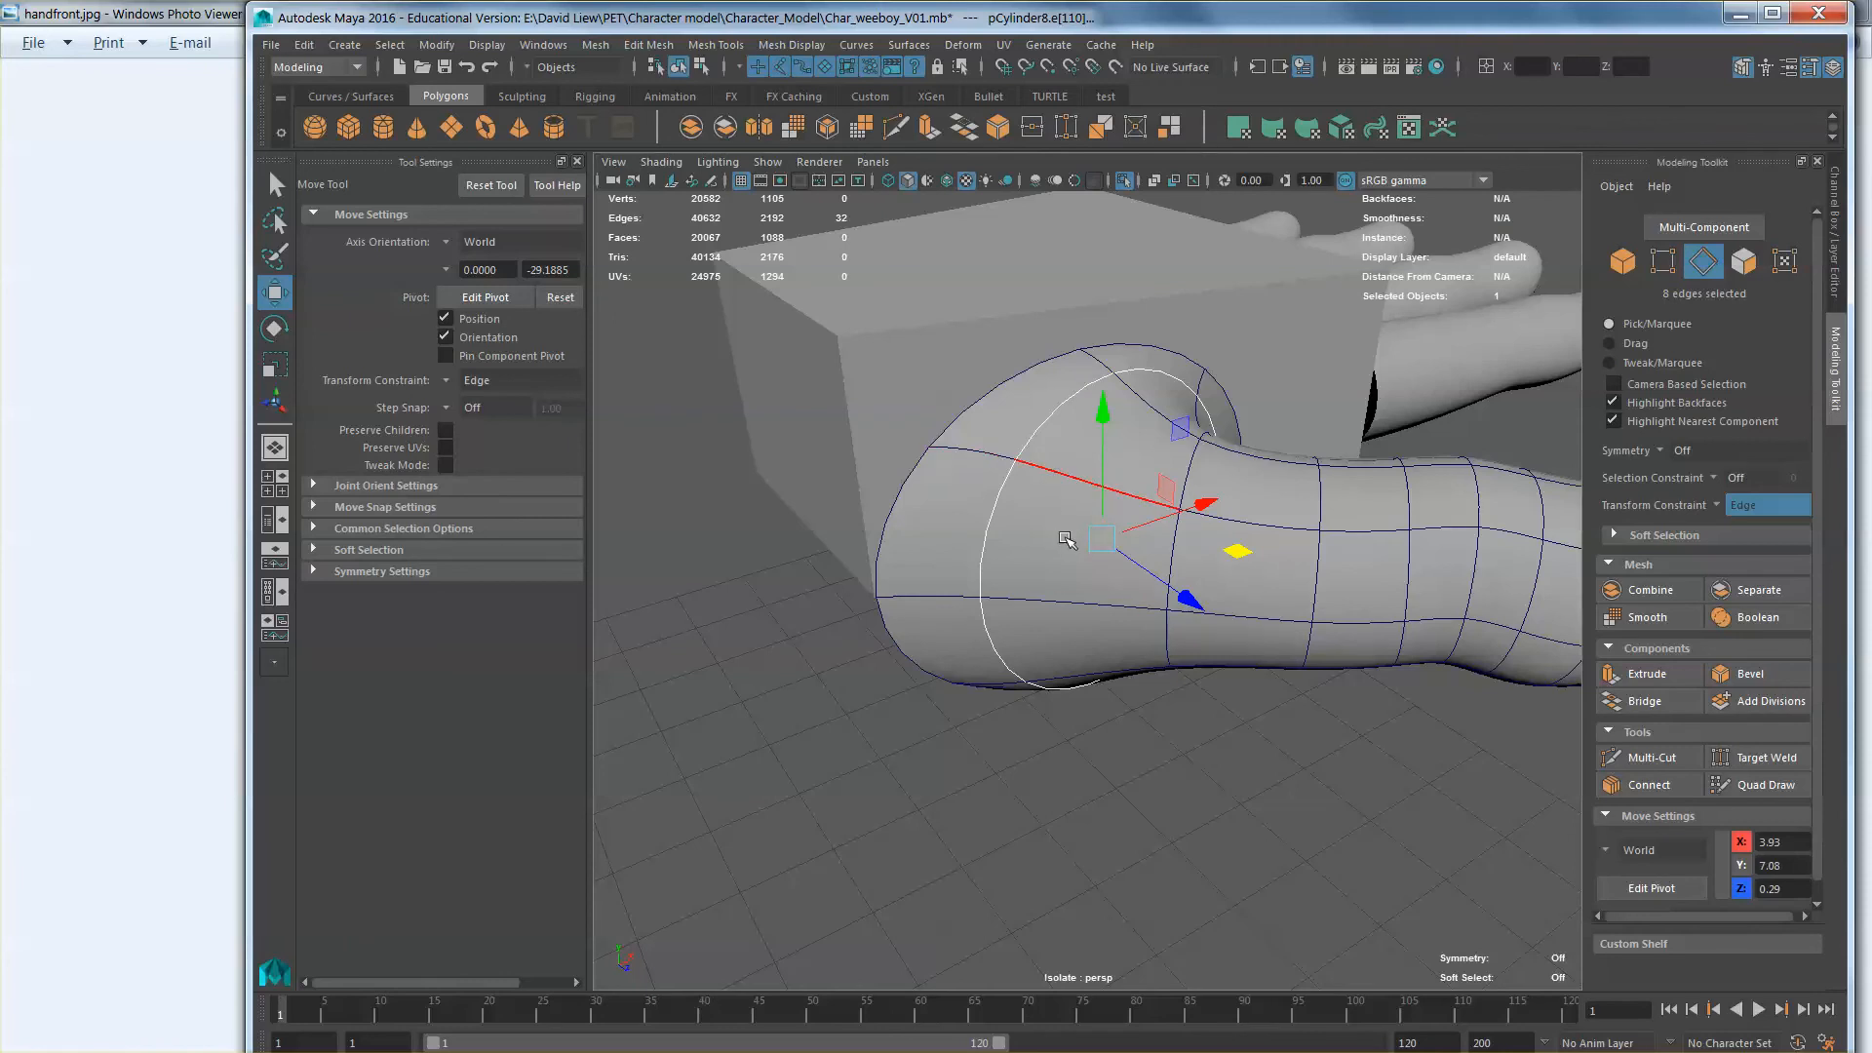
key("ctrl+F11")
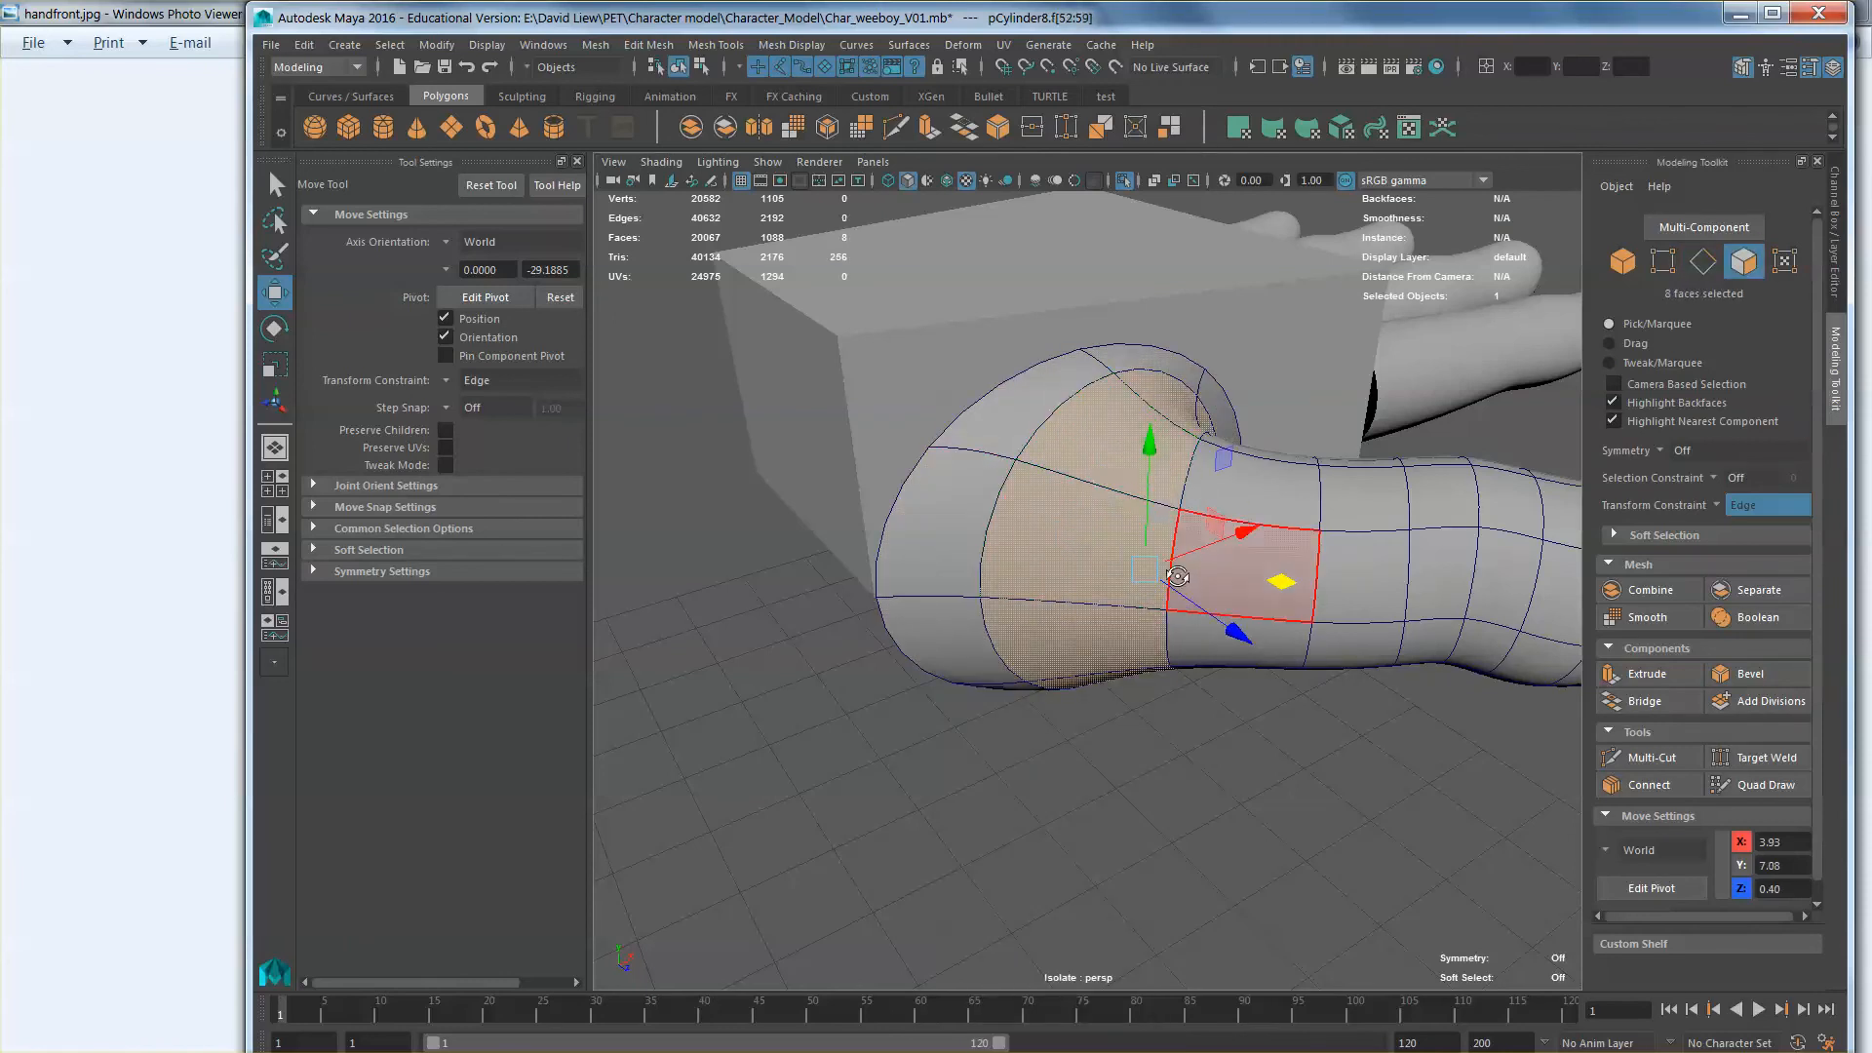
left_click_drag(1177, 576, 1166, 624, "alt")
left_click(1011, 570)
double_click(963, 650, "shift")
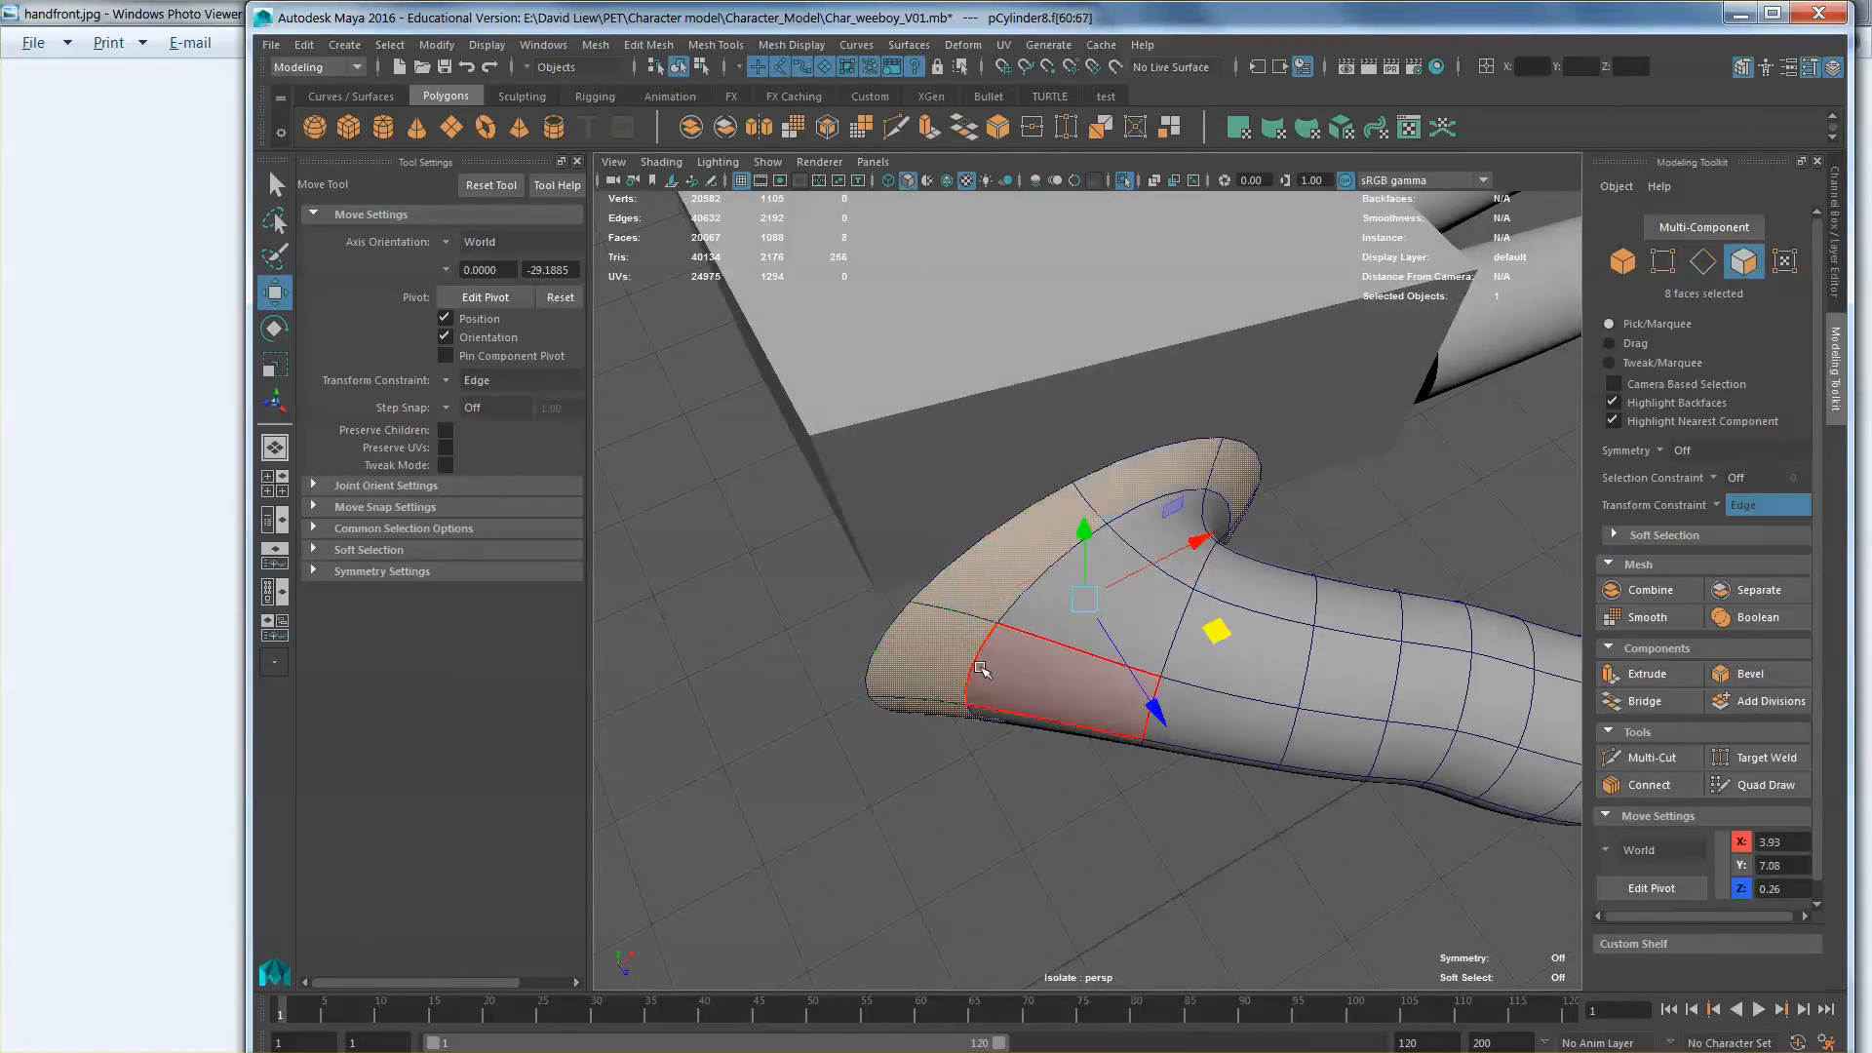
right_click_drag(1042, 577, 1051, 582, "shift")
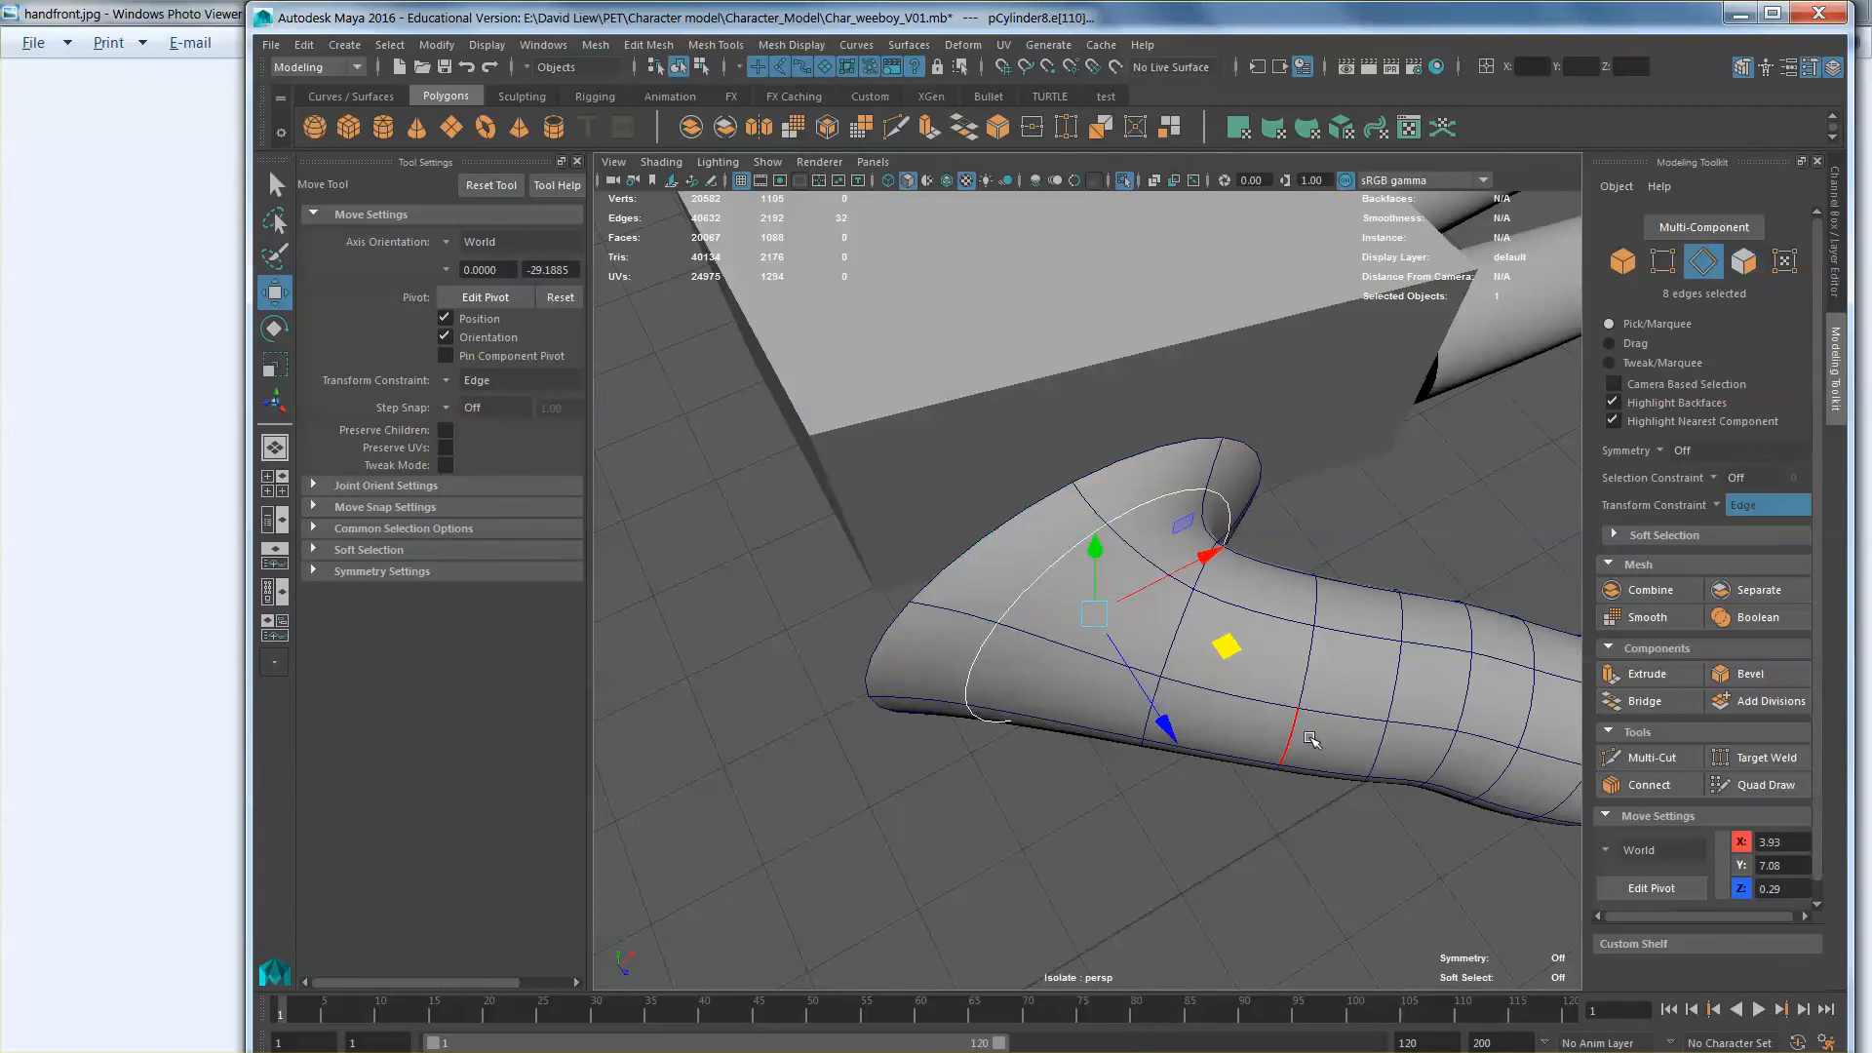
Step: Slide the selected loop along the thumb's flared base with the Edge Slide constraint, then return to object mode
left_click_drag(1310, 739, 1244, 709, "alt")
left_click(1722, 501)
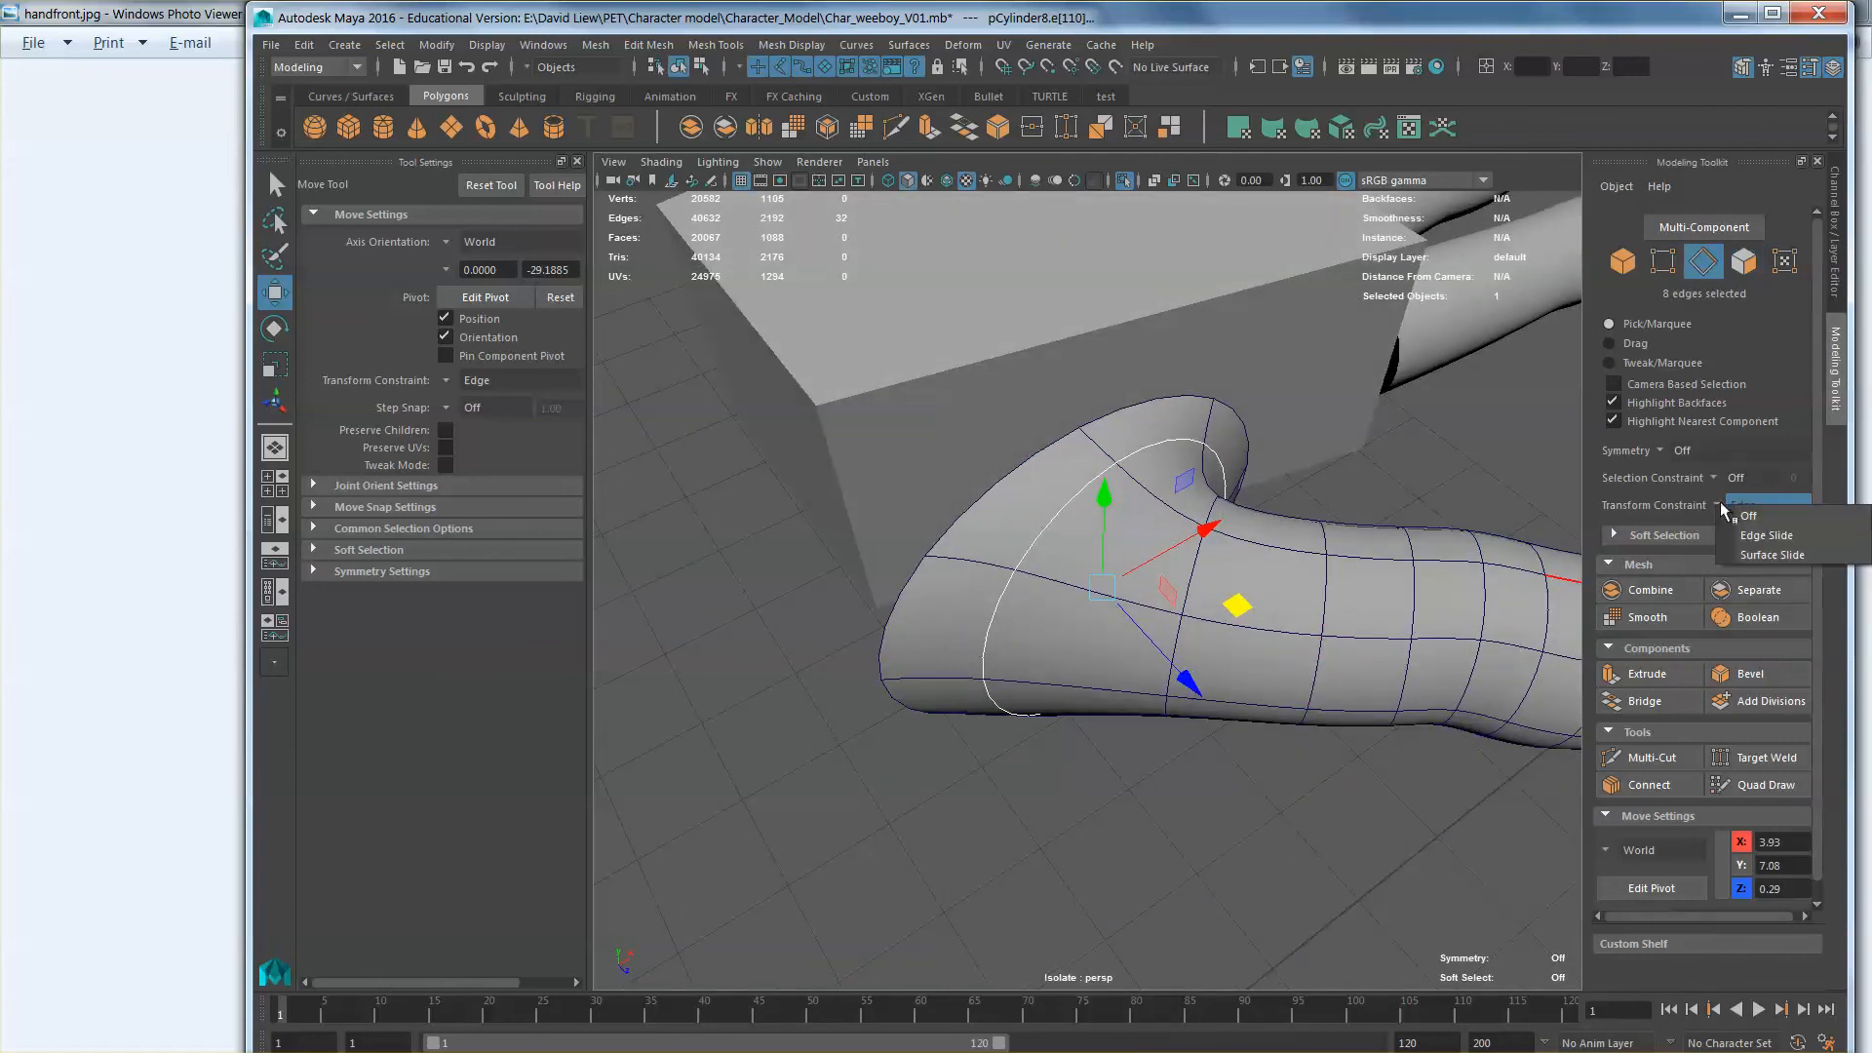
left_click(1770, 544)
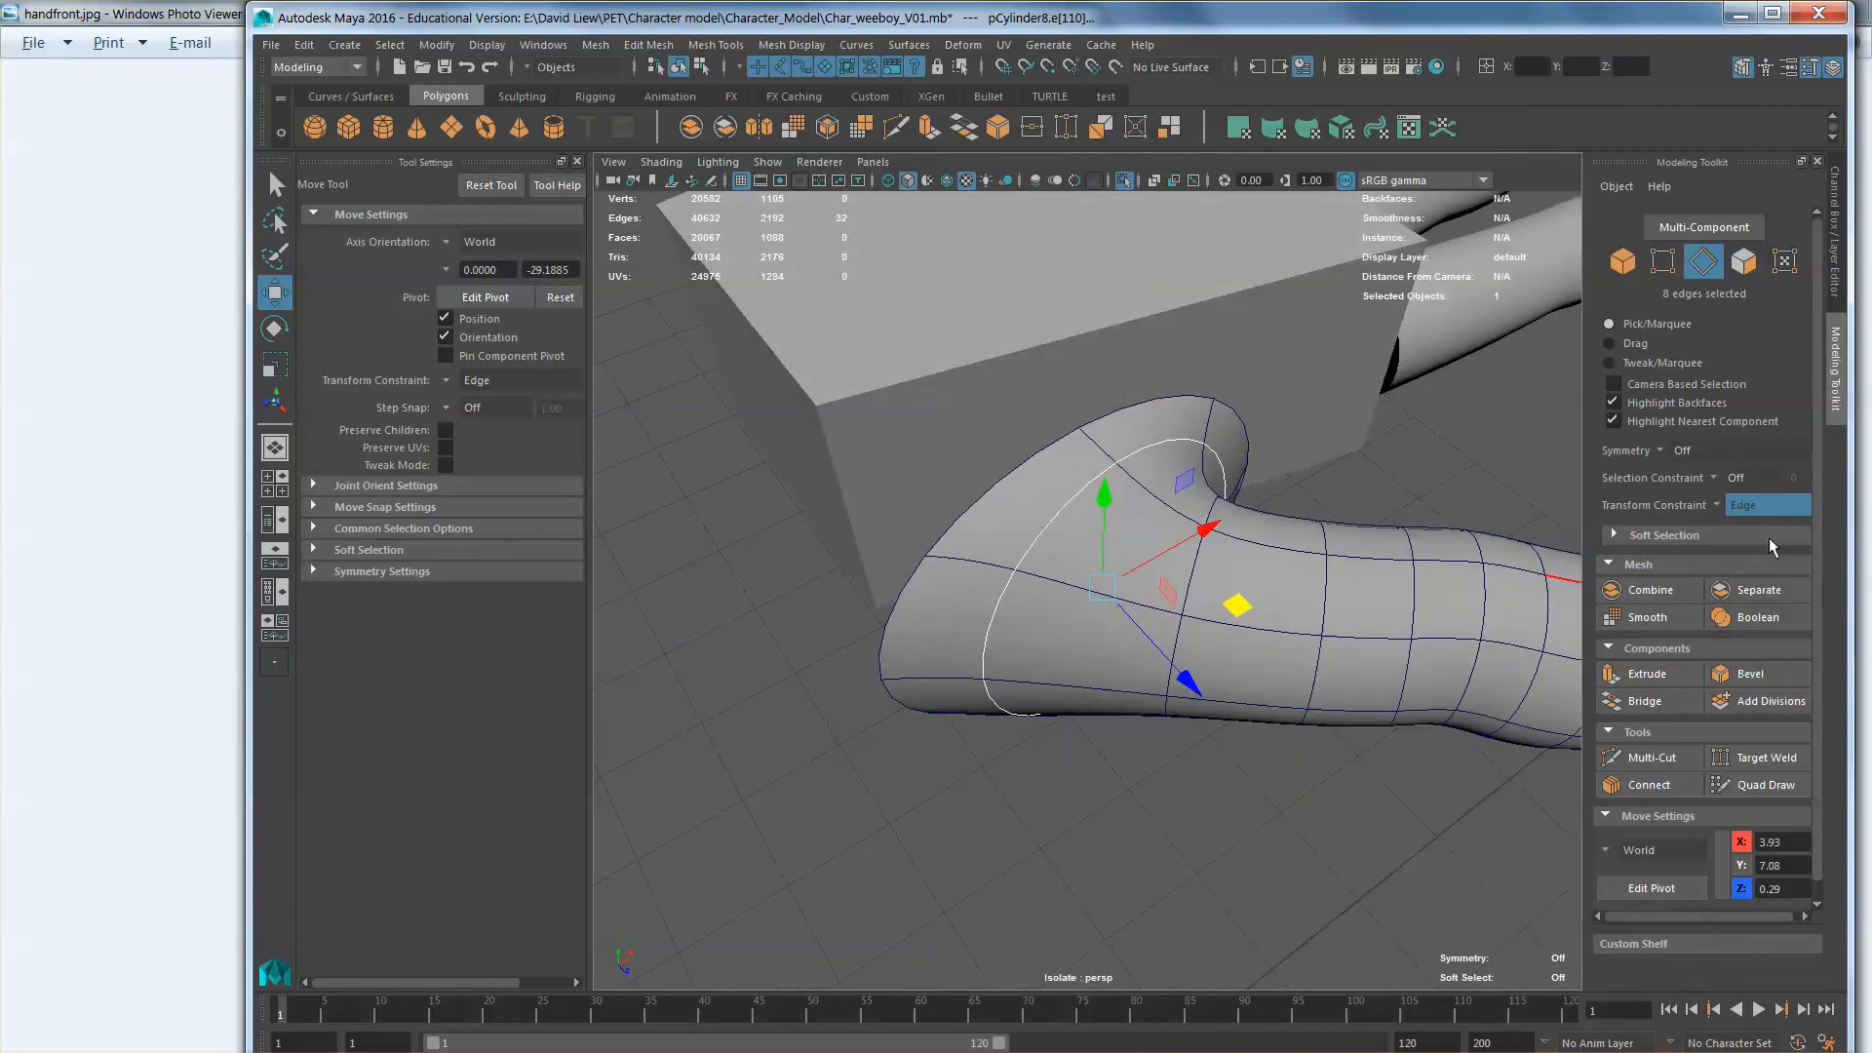
left_click_drag(1185, 674, 1199, 536)
right_click_drag(1198, 533, 1299, 505)
left_click(1303, 495)
Step: Select the thumb's vertices in the crook near its base rim, turn the transform constraint off, and reposition them
scroll(1238, 609, "down", 5)
left_click(1239, 609)
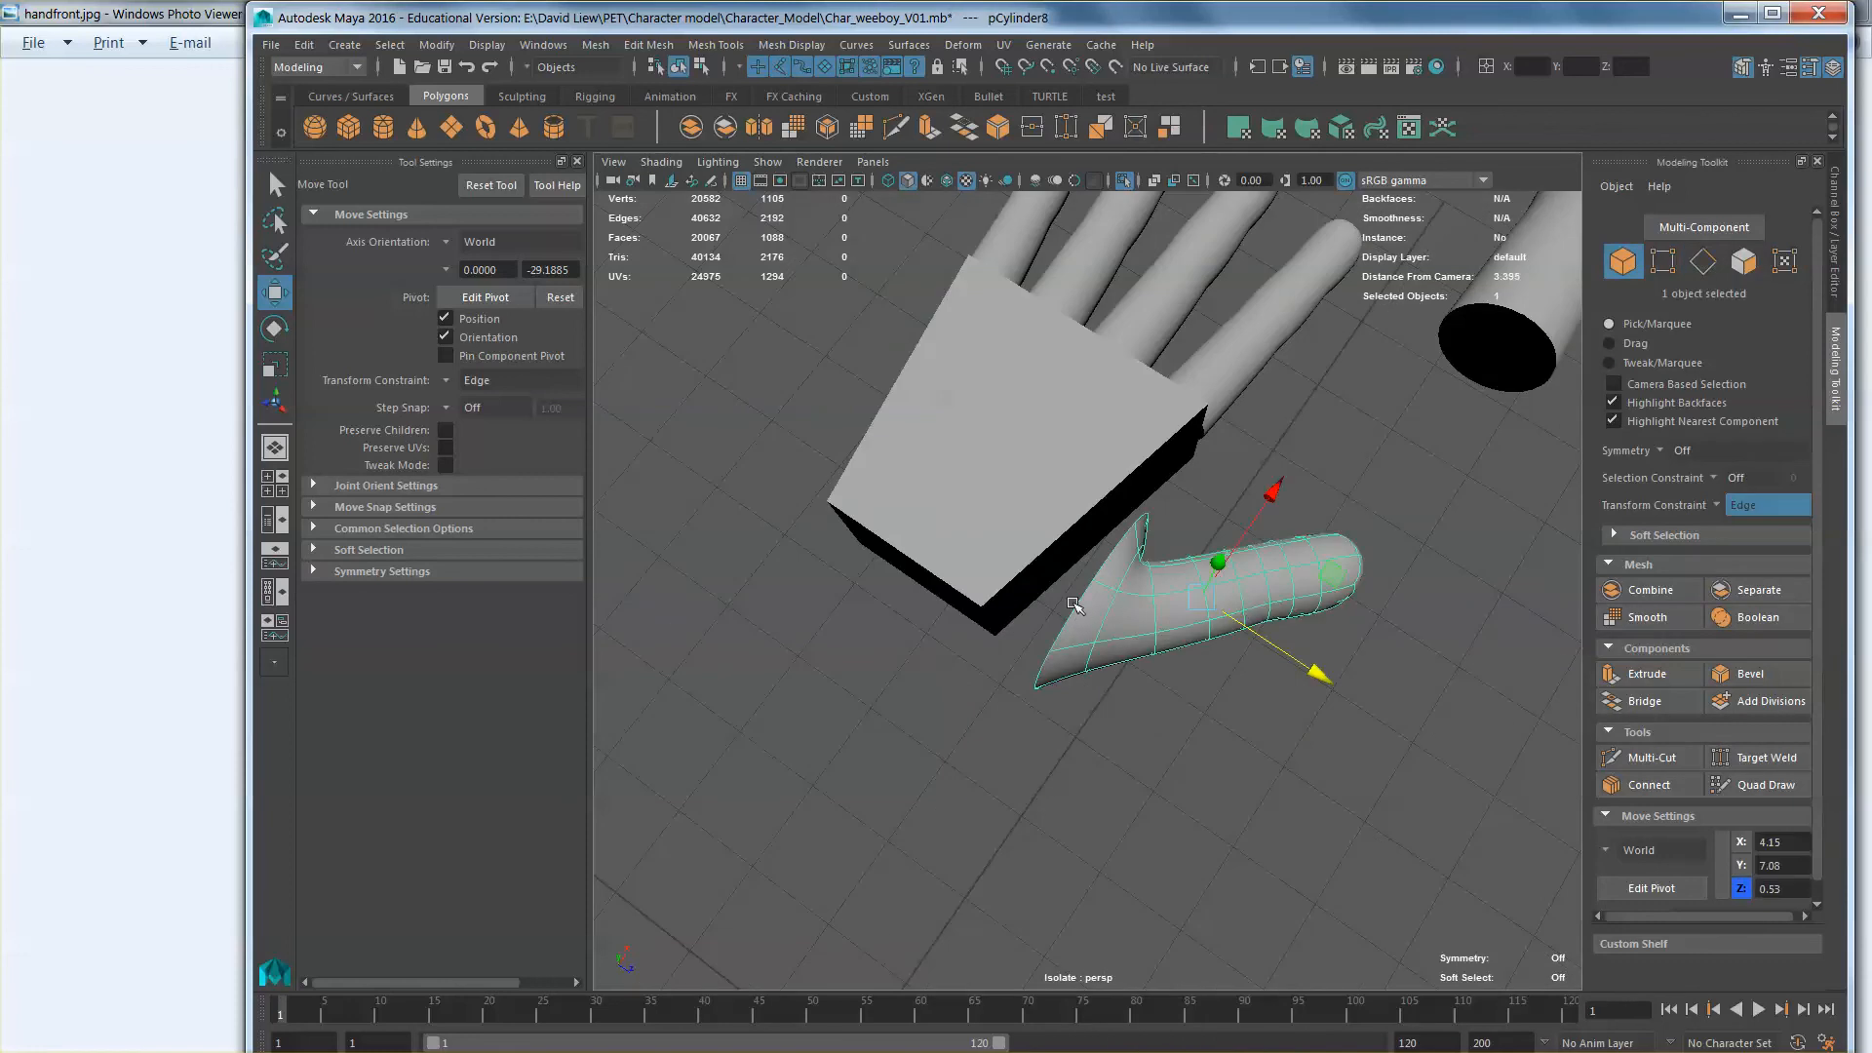
left_click_drag(1239, 608, 1200, 575, "alt")
scroll(1191, 567, "up", 6)
right_click_drag(1191, 562, 1131, 558)
left_click_drag(1187, 553, 1238, 612, "alt")
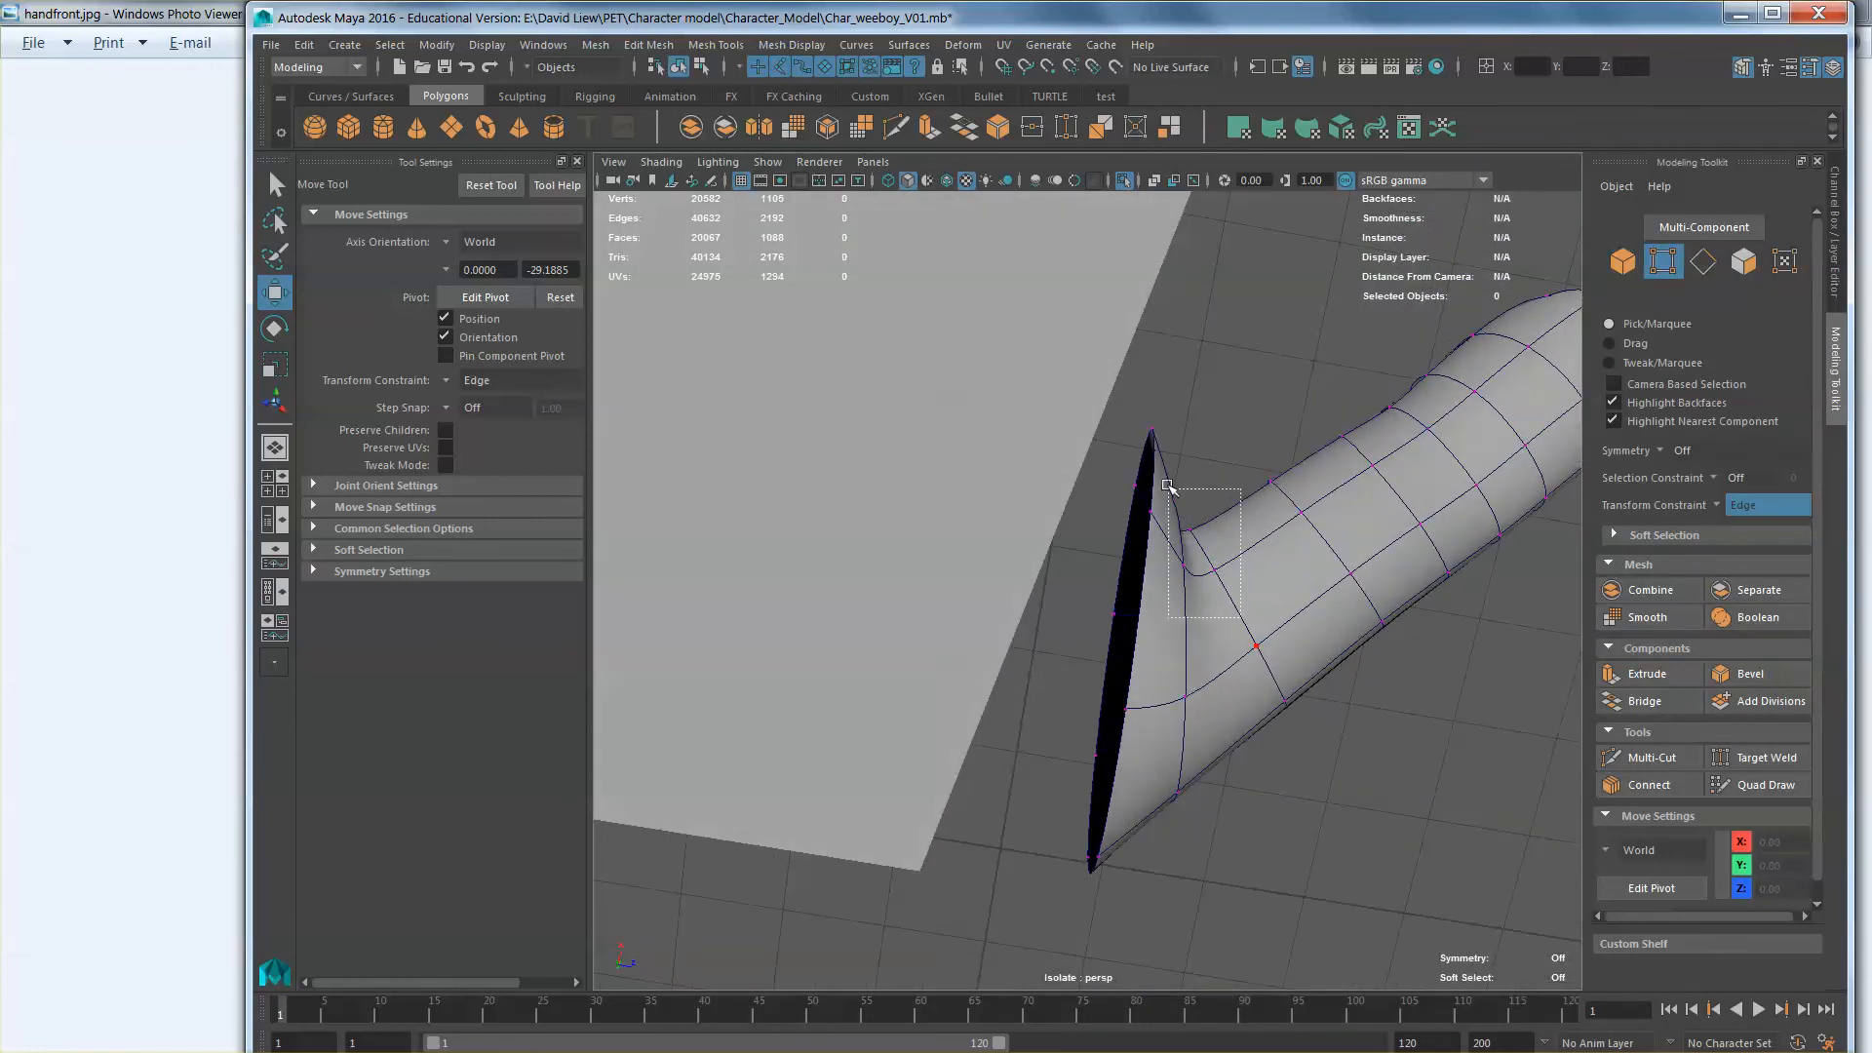
left_click_drag(1168, 485, 1168, 486)
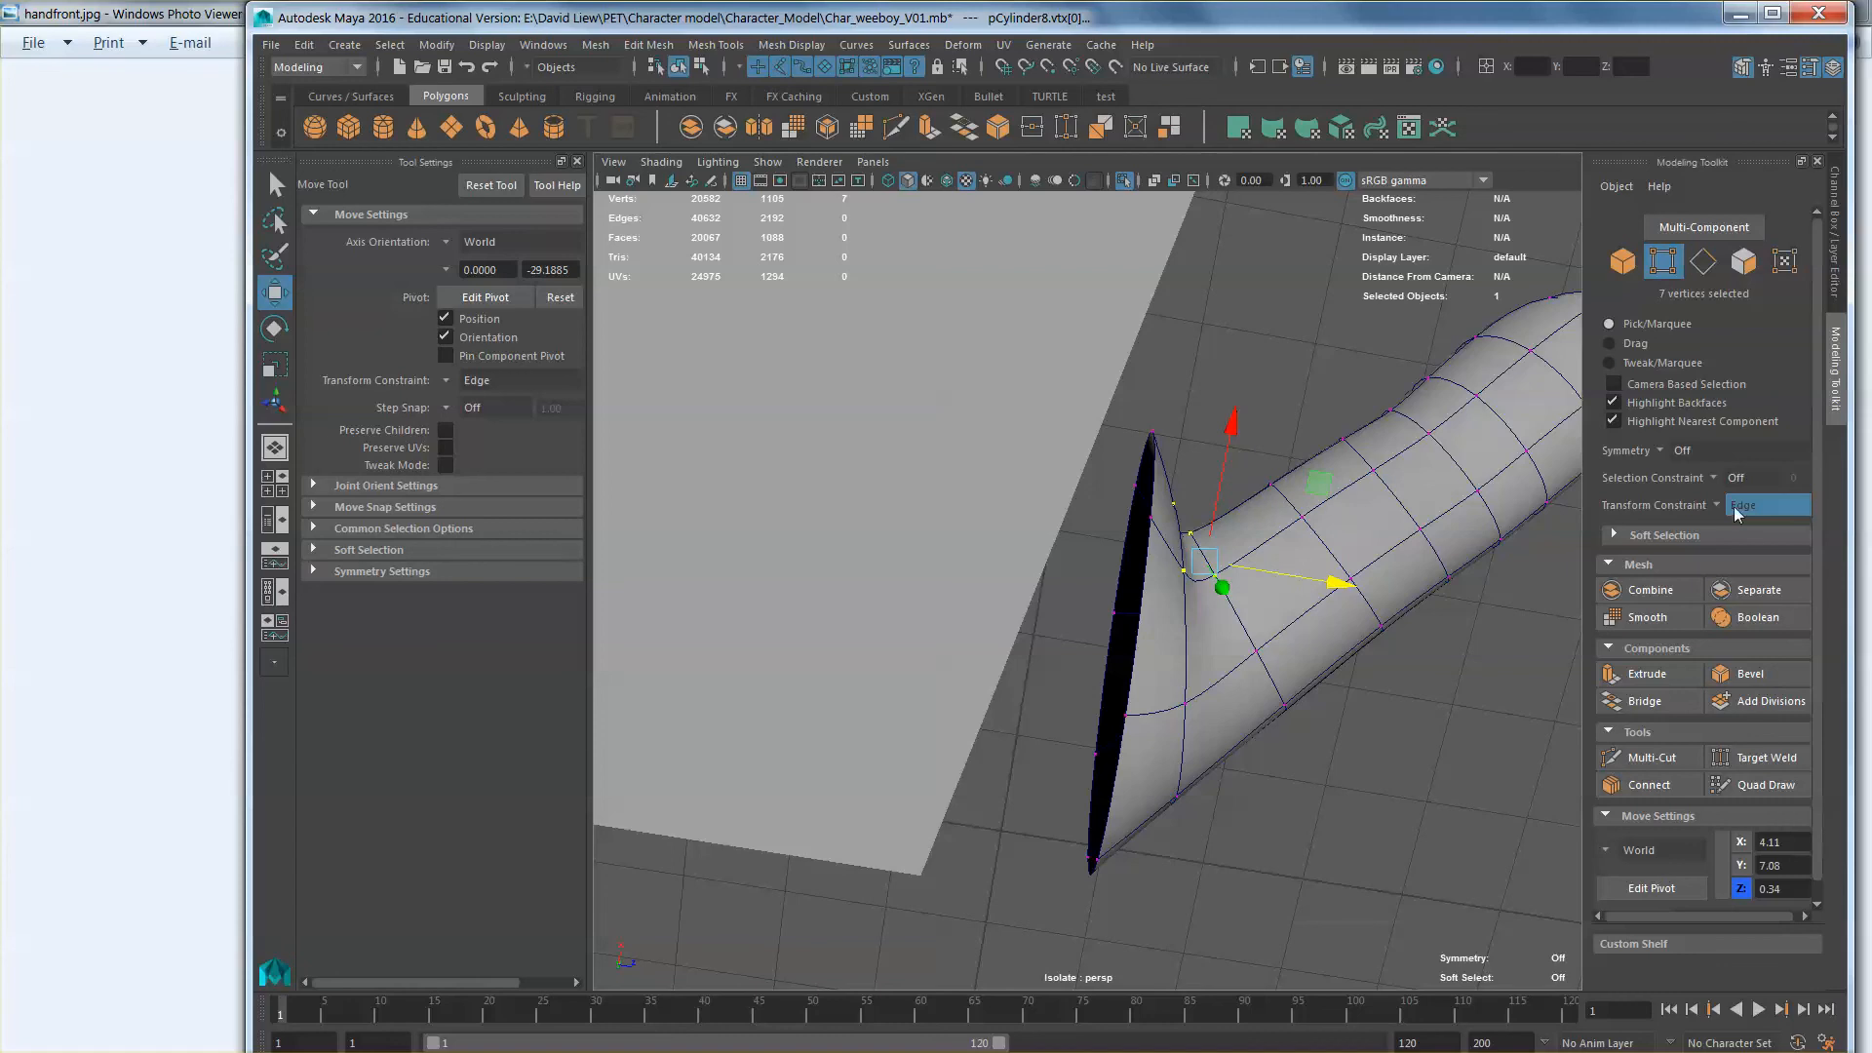
left_click(1734, 506)
left_click(1814, 513)
left_click_drag(1328, 488, 1333, 462)
left_click_drag(1306, 555, 1014, 625, "alt")
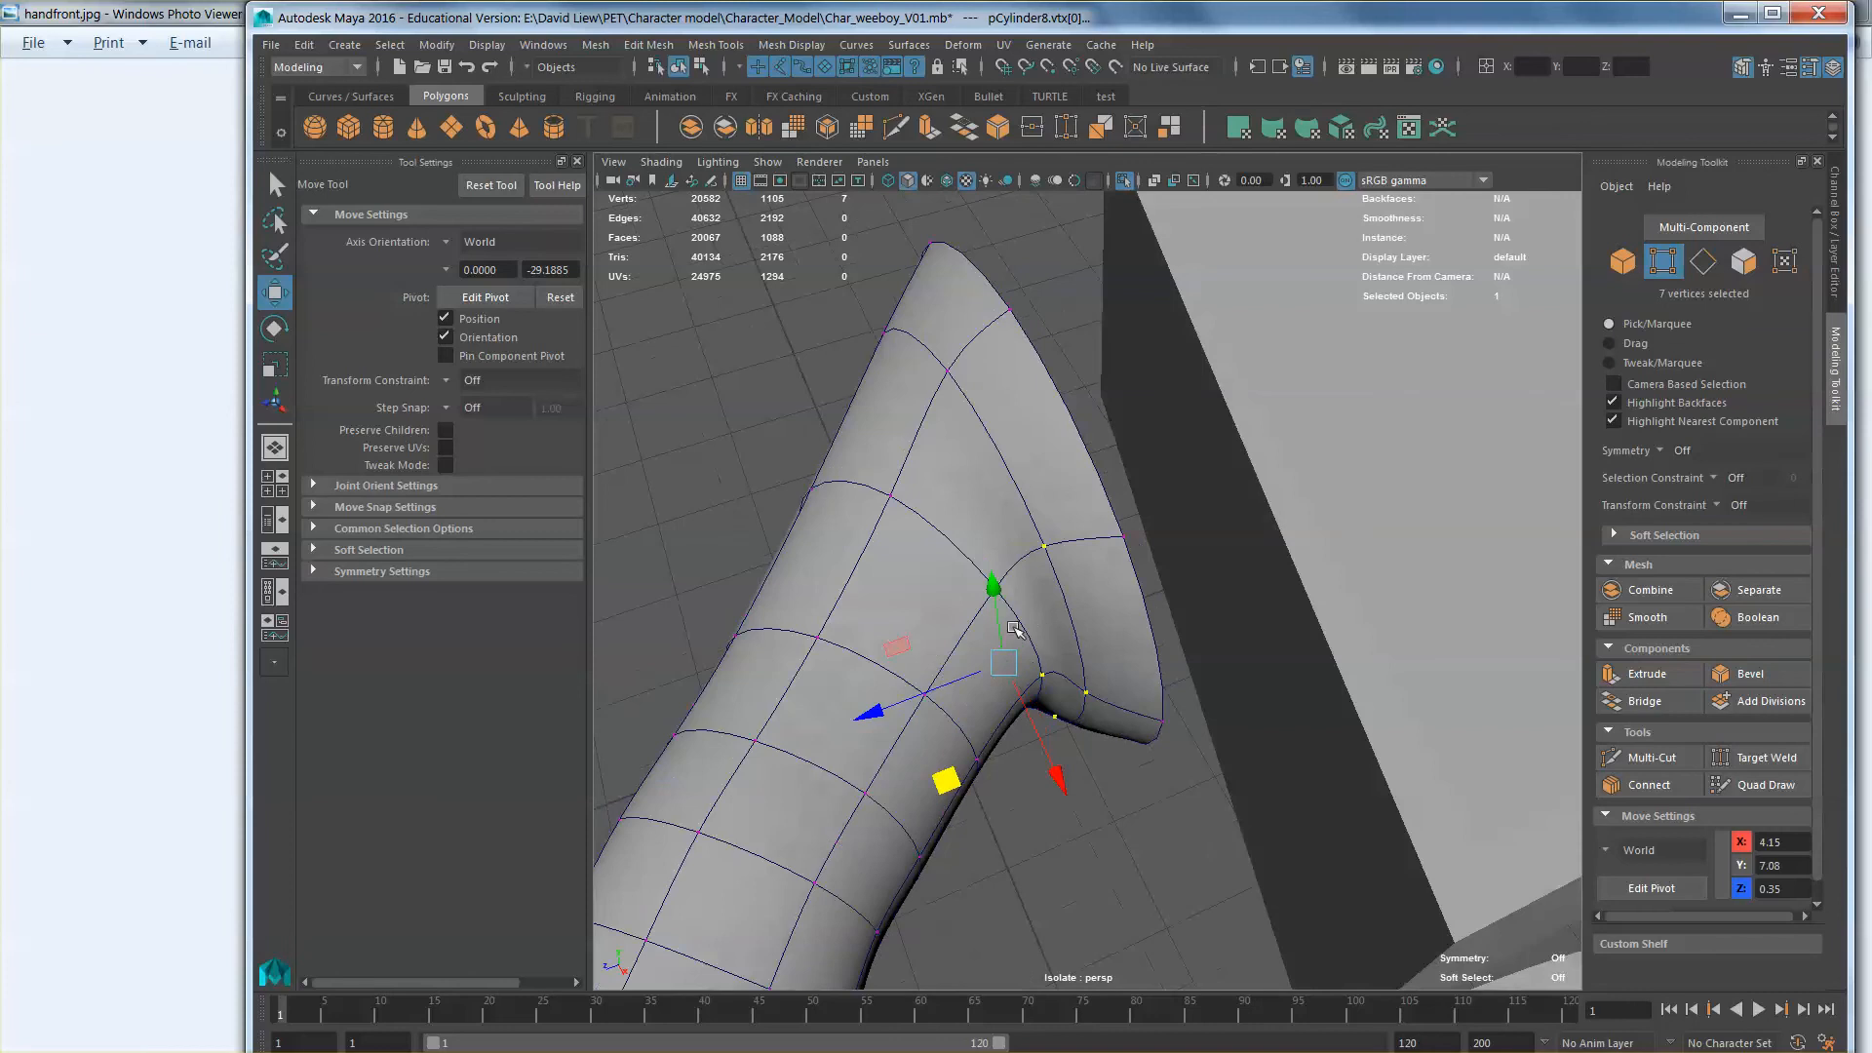
Step: Select the edges running through the crook of the thumb's base and move them to soften the bend
left_click(1012, 629)
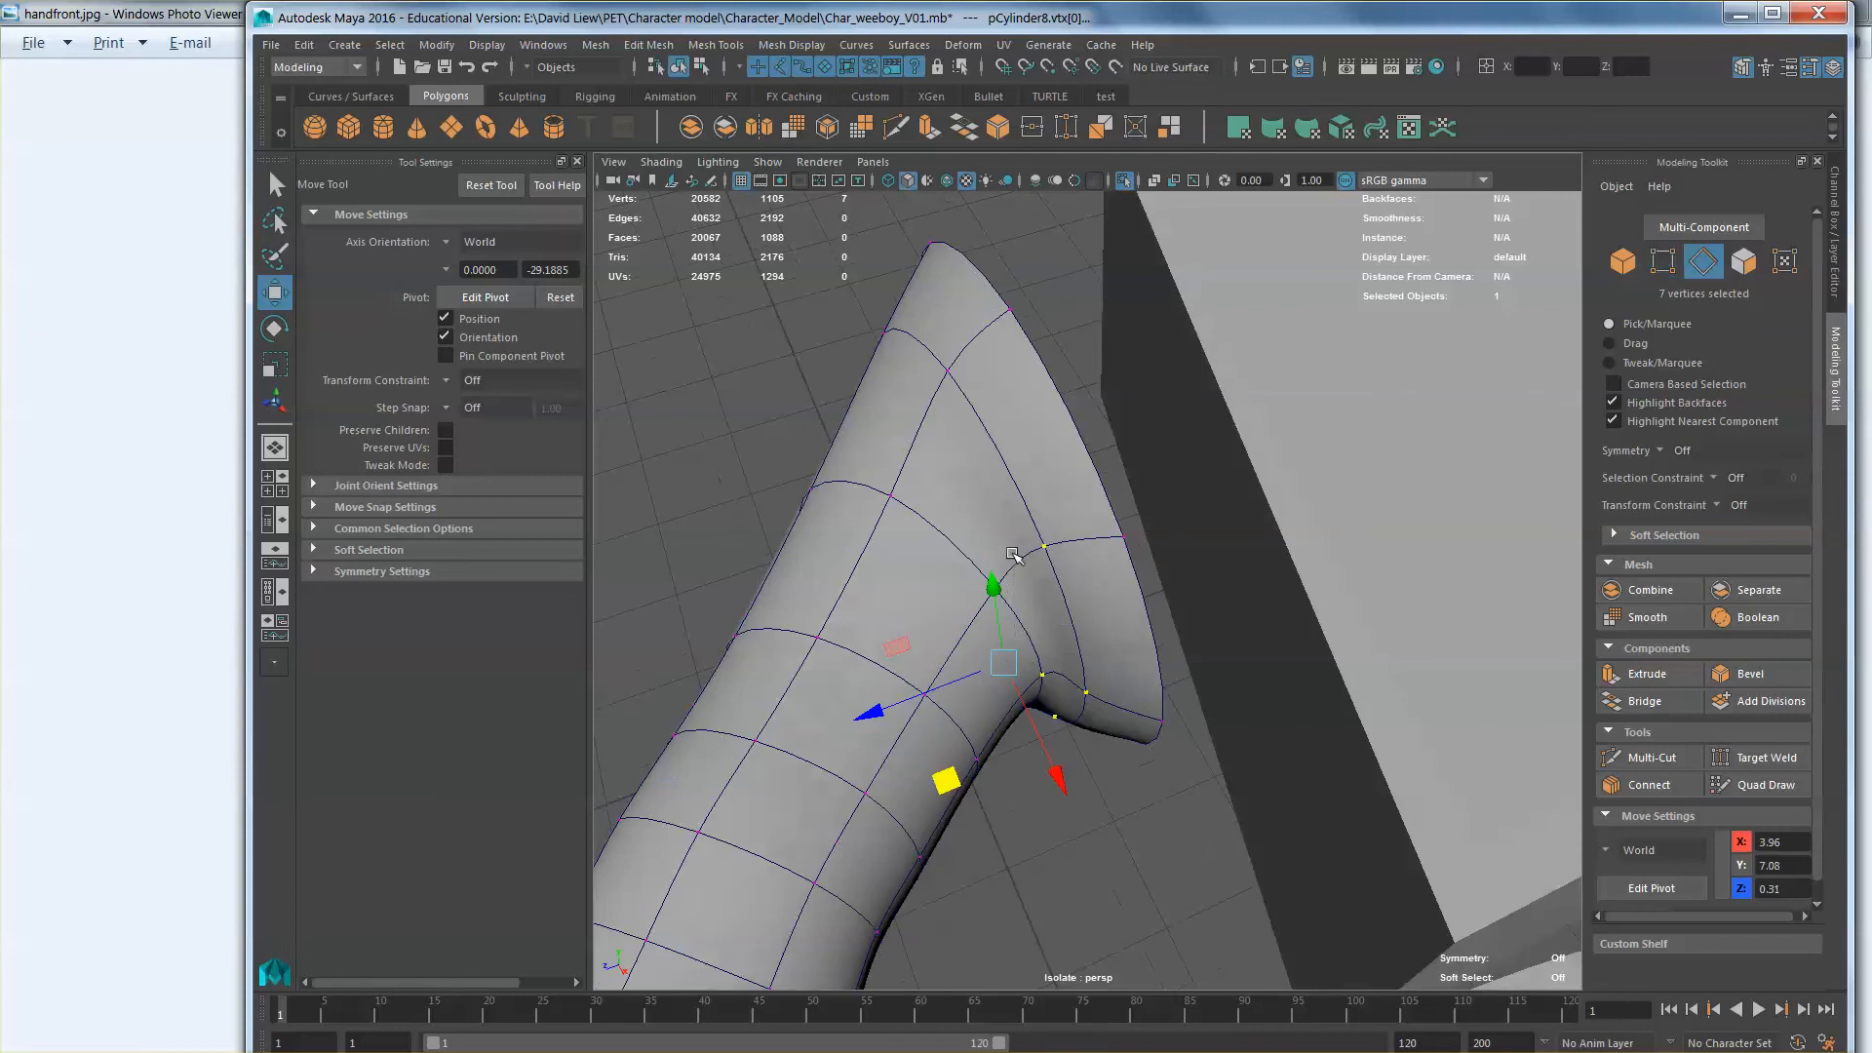
left_click(1040, 690, "shift")
left_click_drag(1040, 690, 1039, 517, "alt")
left_click_drag(1060, 414, 1053, 532)
left_click(1072, 427, "shift")
left_click(1072, 427, "shift")
left_click_drag(1003, 326, 1003, 305)
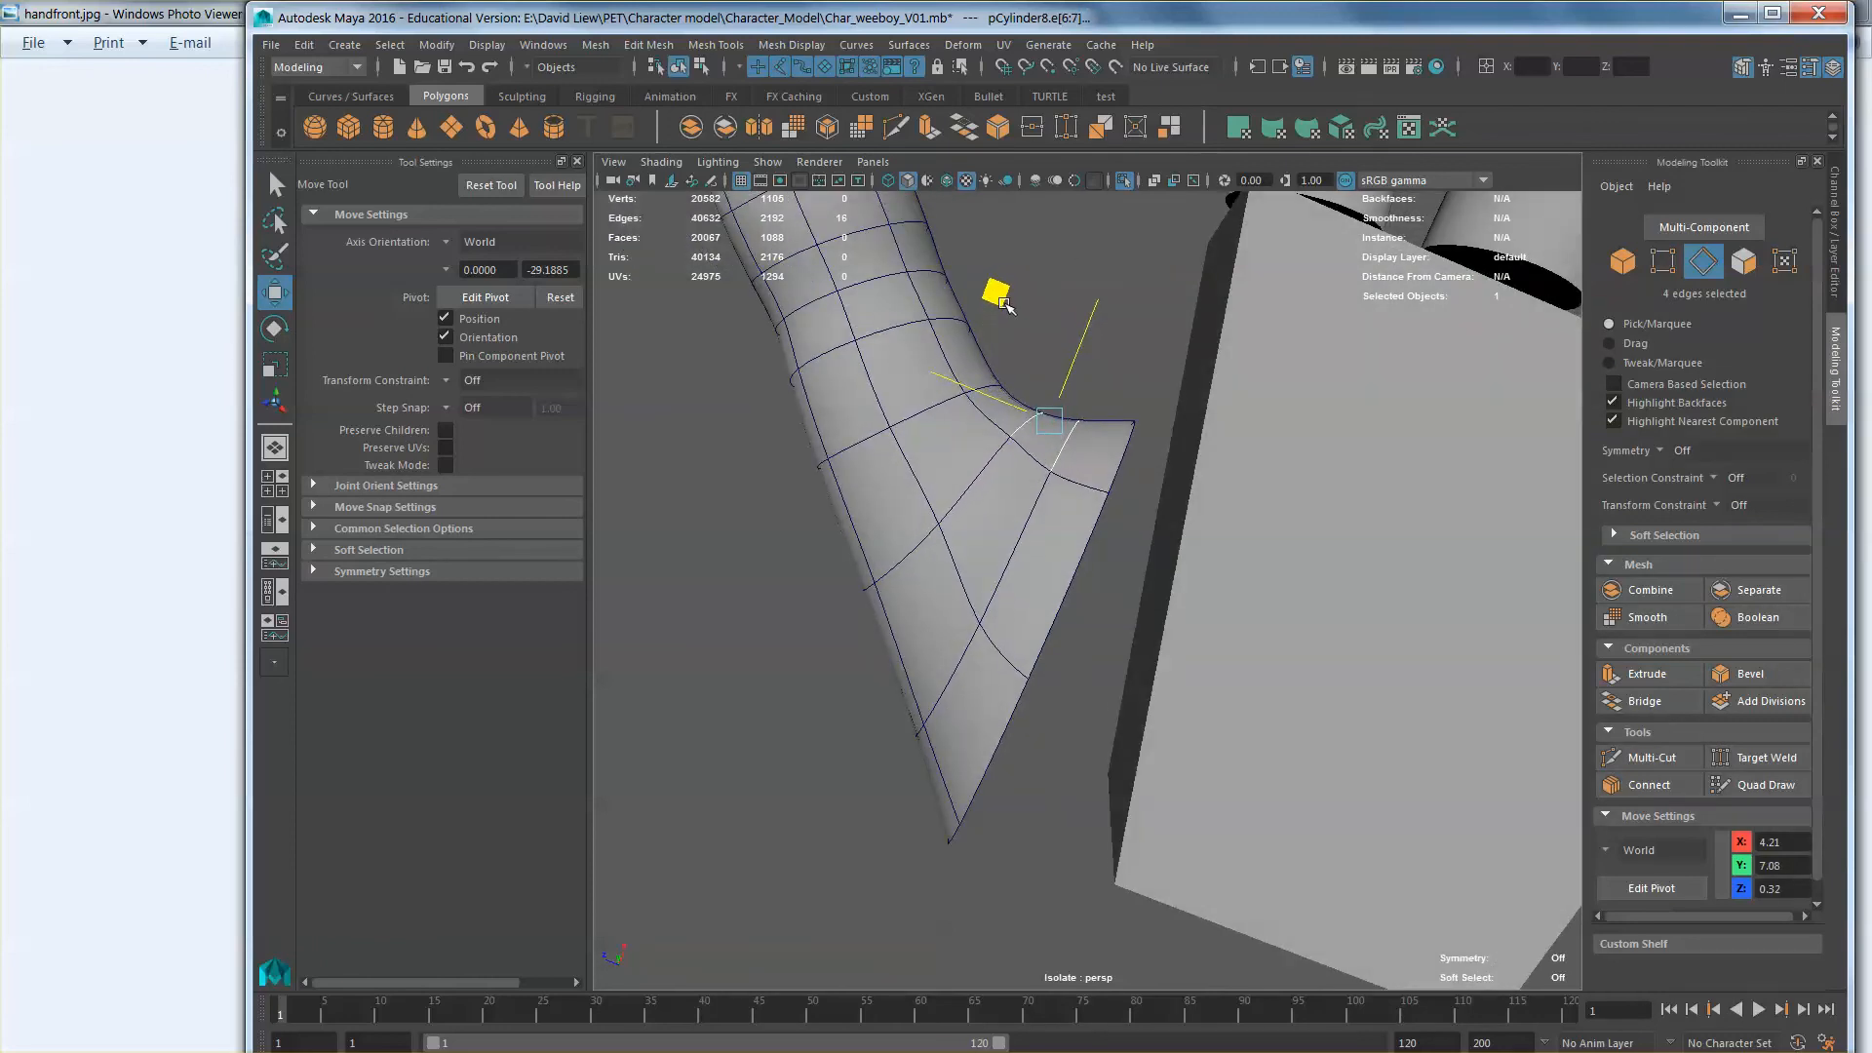
left_click_drag(1022, 526, 1295, 505, "alt")
left_click(940, 371, "shift")
left_click(938, 427, "shift")
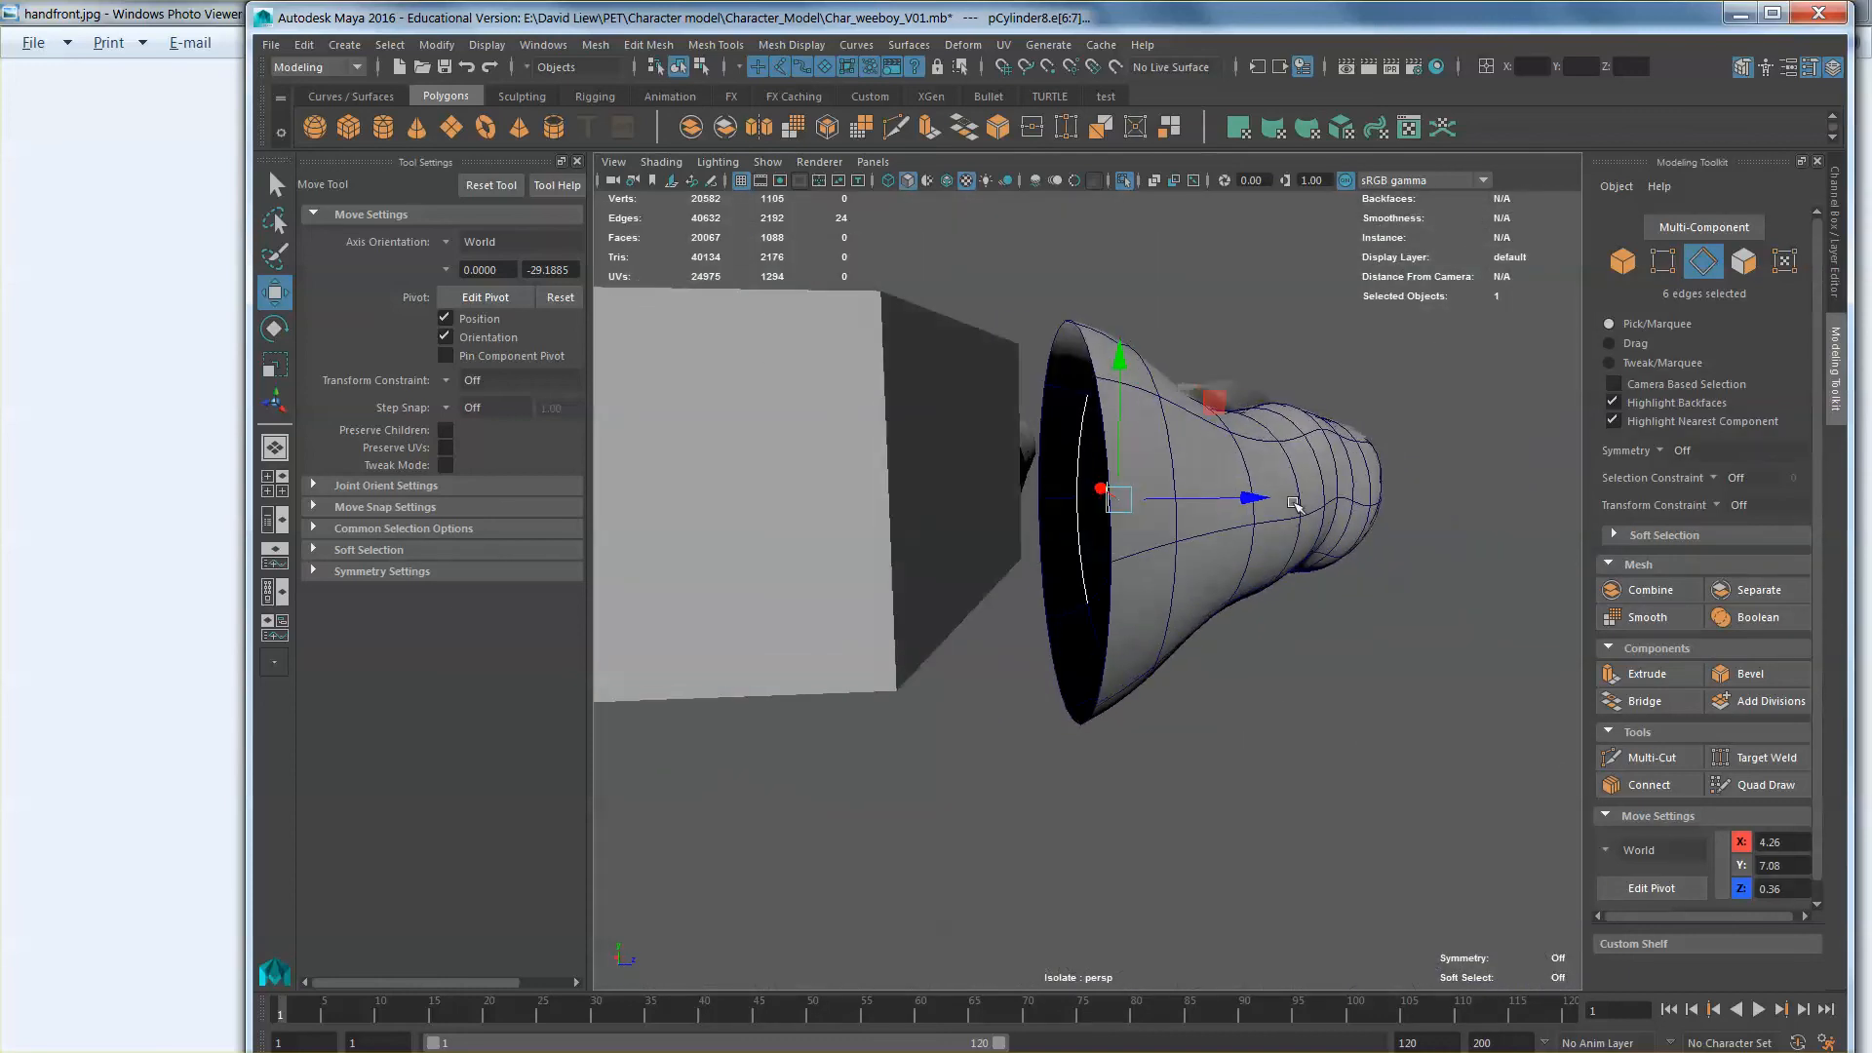
scroll(1212, 492, "down", 3)
left_click_drag(1161, 506, 1193, 544, "alt")
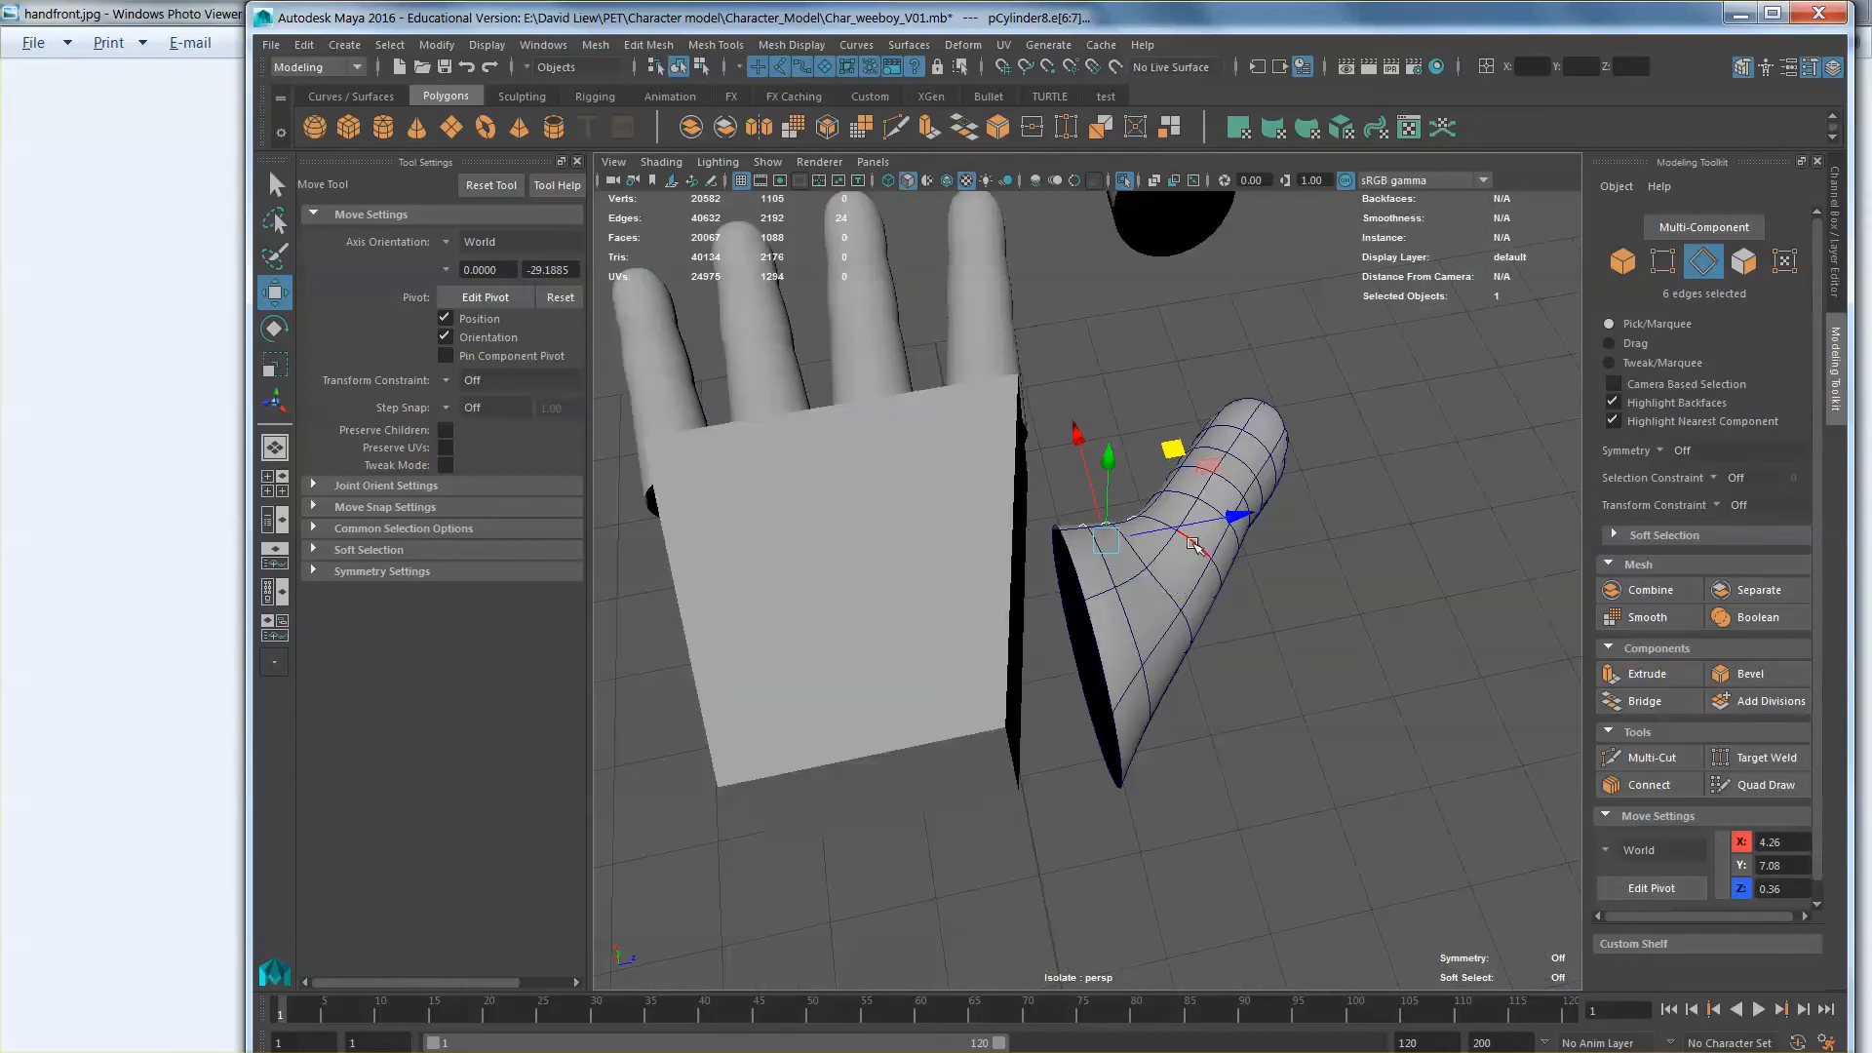
Step: Move the whole thumb against the palm's side in object mode and rotate it slightly to fit the palm
right_click_drag(1190, 578, 1263, 550)
left_click(1175, 585)
left_click_drag(1175, 585, 1219, 595, "alt")
middle_click_drag(1256, 495, 1199, 475)
key("e")
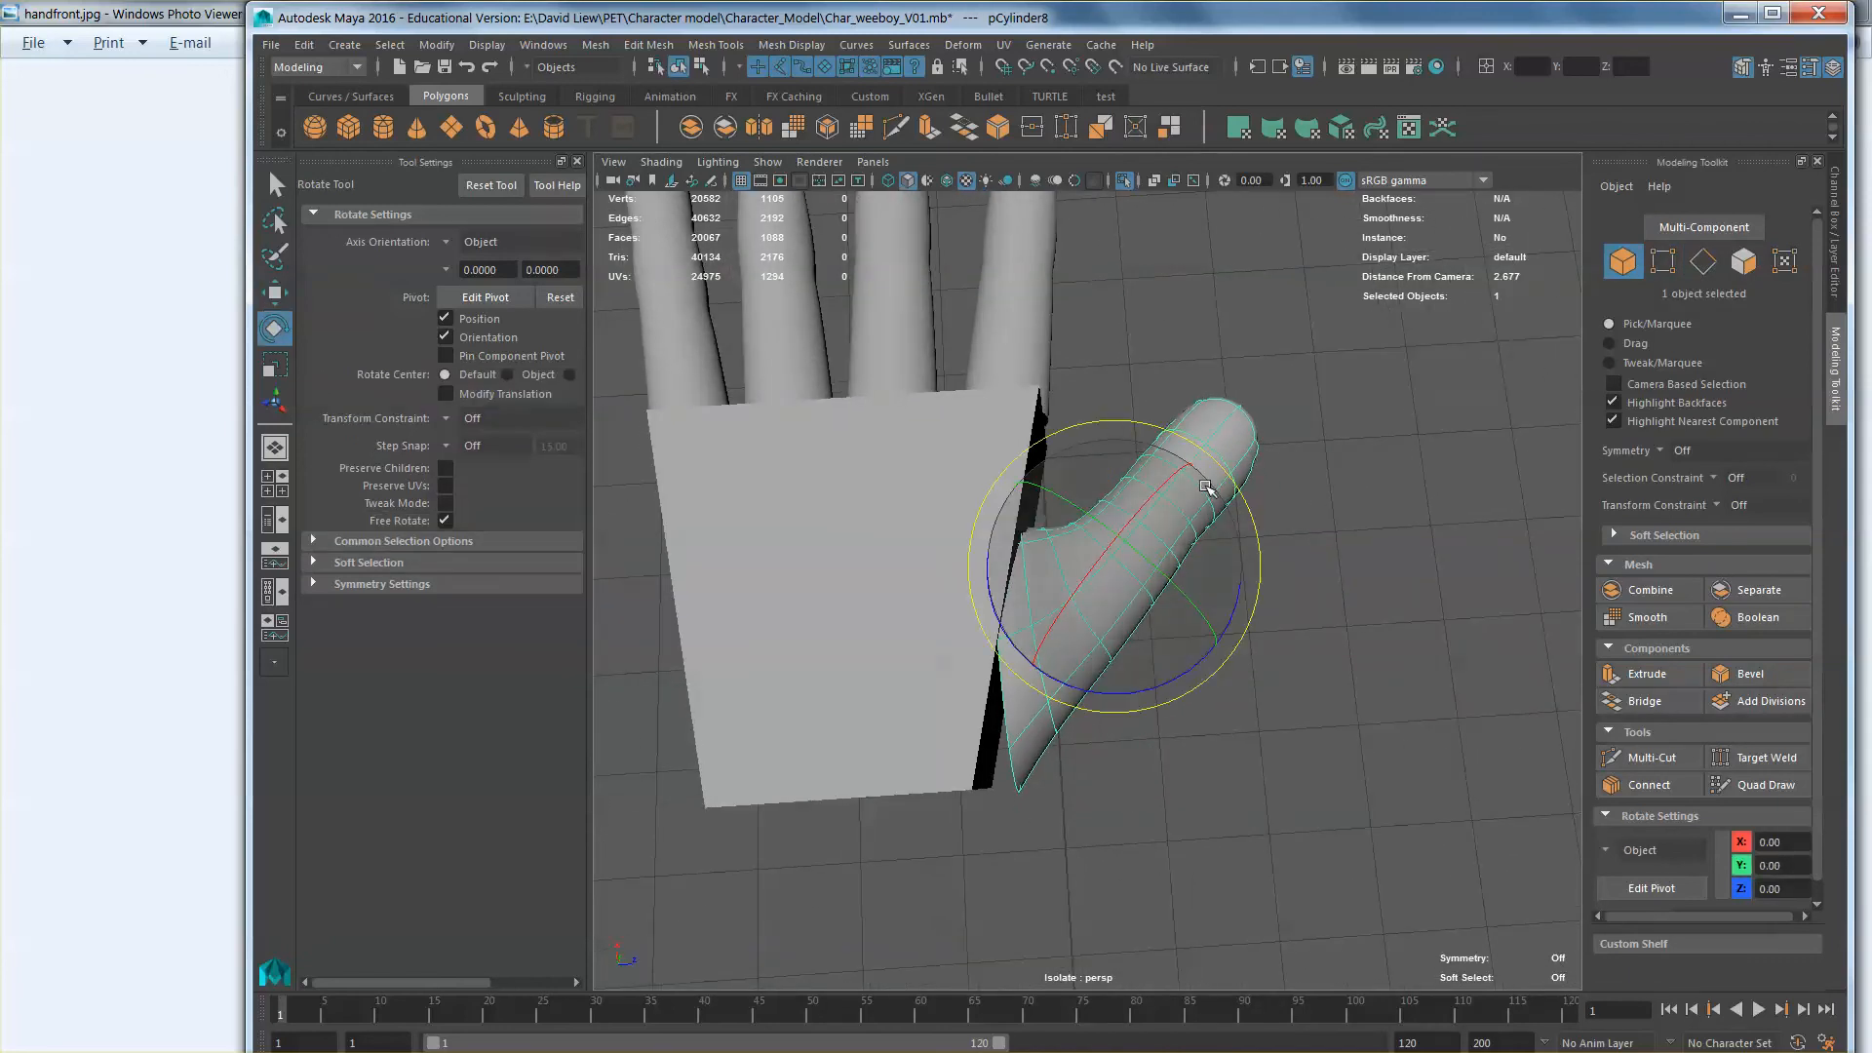
left_click_drag(1214, 489, 1230, 517, "alt")
left_click_drag(1236, 616, 1228, 628)
key("w")
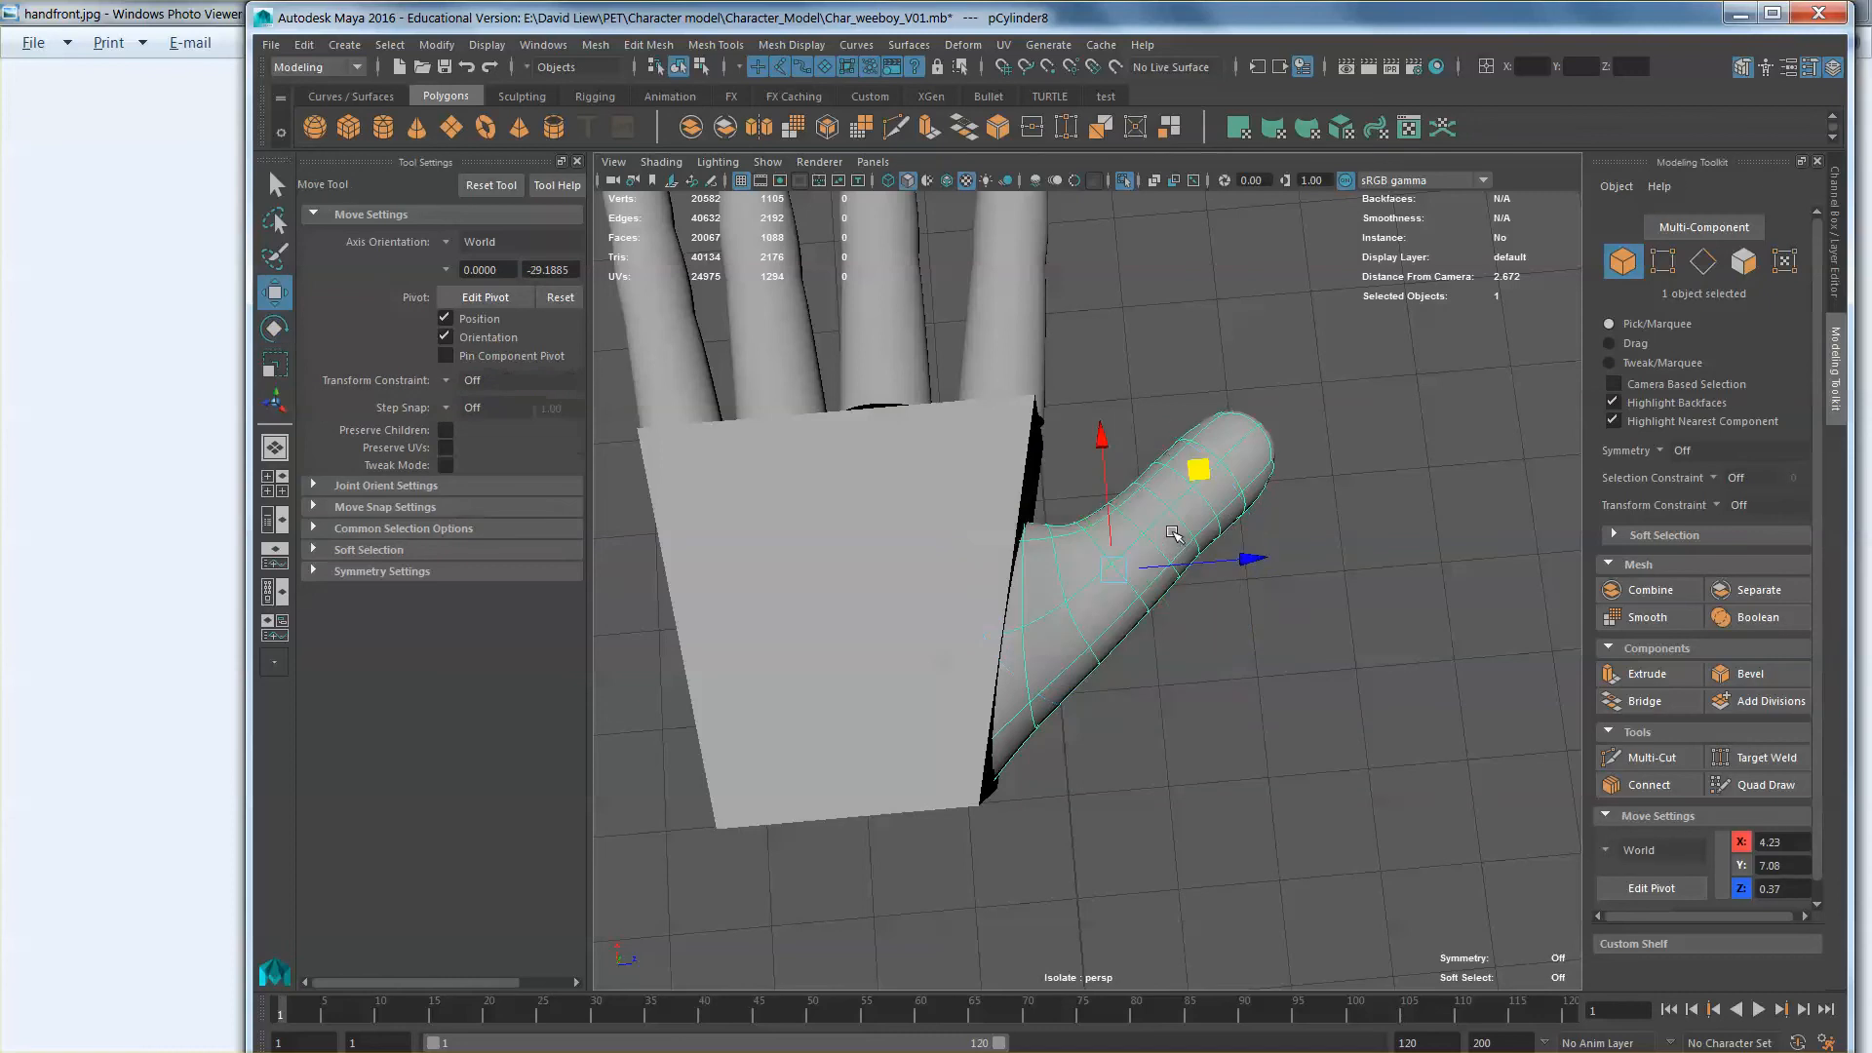
middle_click_drag(1200, 480, 1206, 494)
Step: Reshape the palm block by moving its corner vertices, widening the knuckle end and tapering toward the wrist
left_click(921, 566)
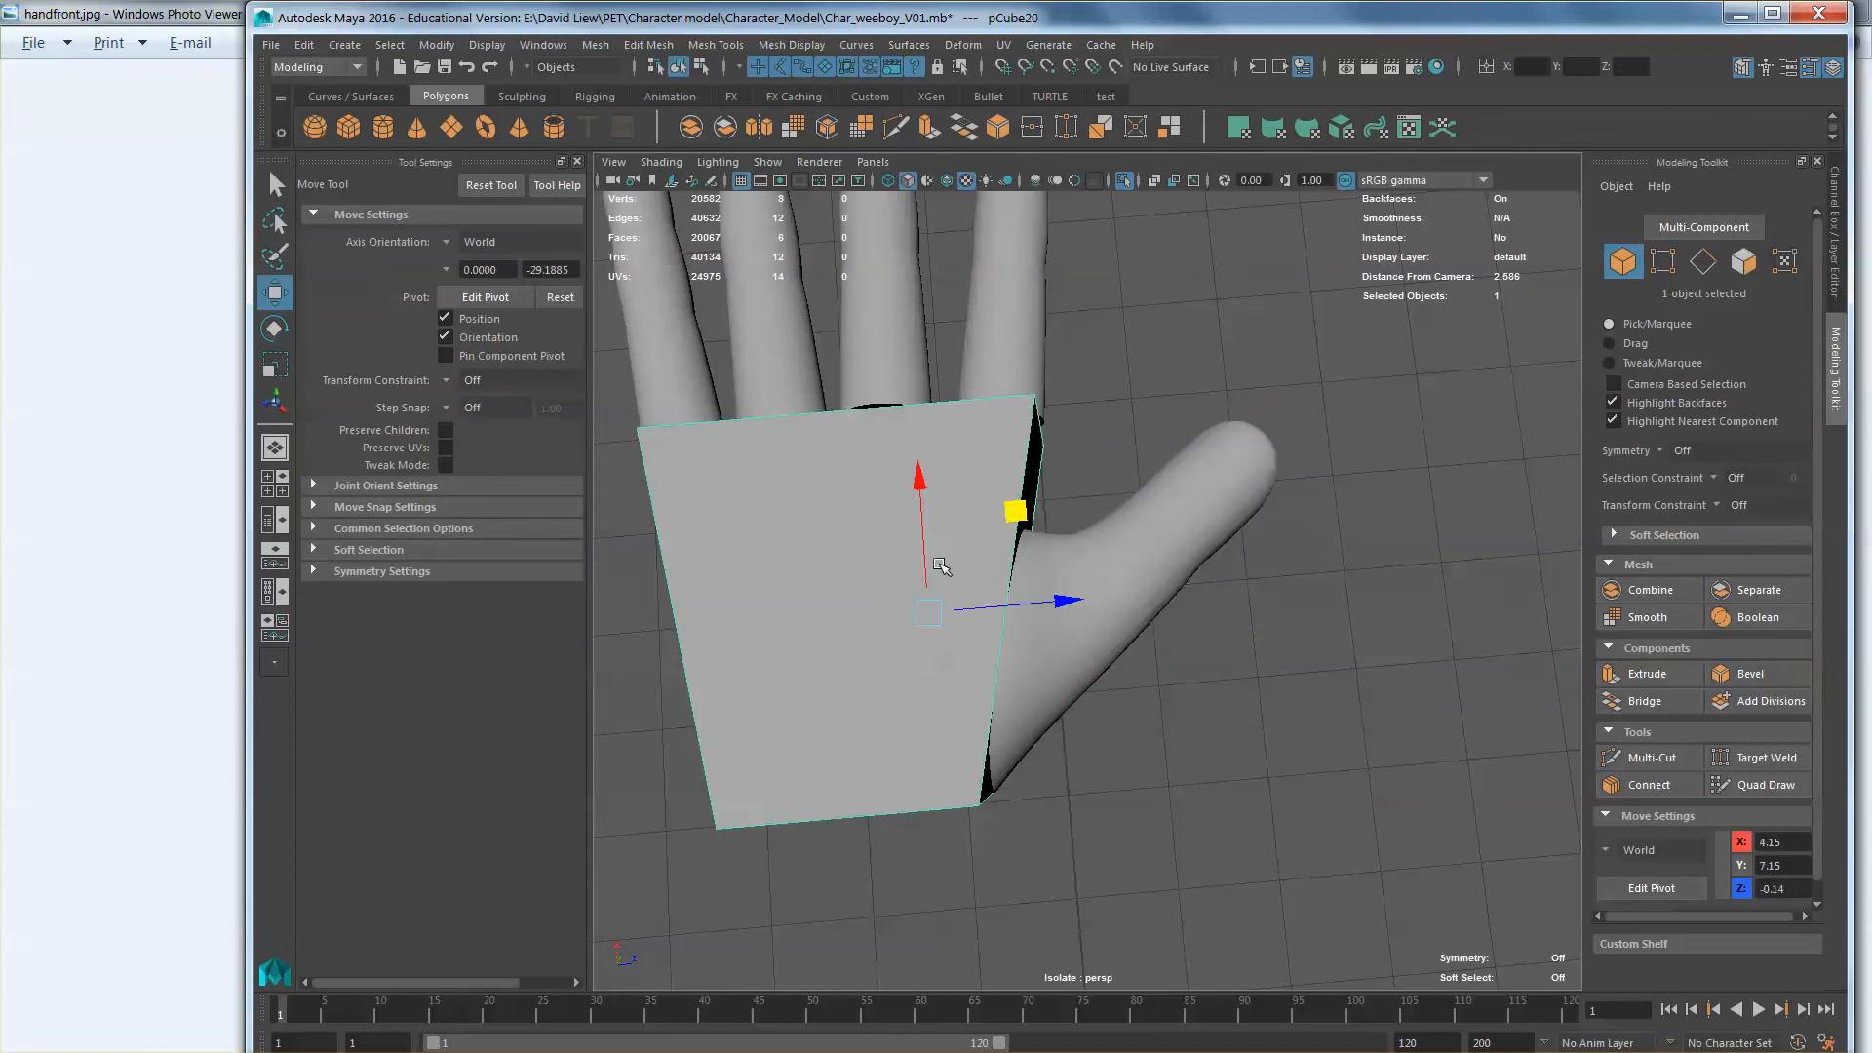
left_click_drag(932, 565, 1275, 594, "alt")
right_click_drag(1274, 594, 1261, 614, "alt")
middle_click_drag(1261, 614, 1223, 645, "alt")
left_click_drag(1222, 645, 1196, 582, "alt")
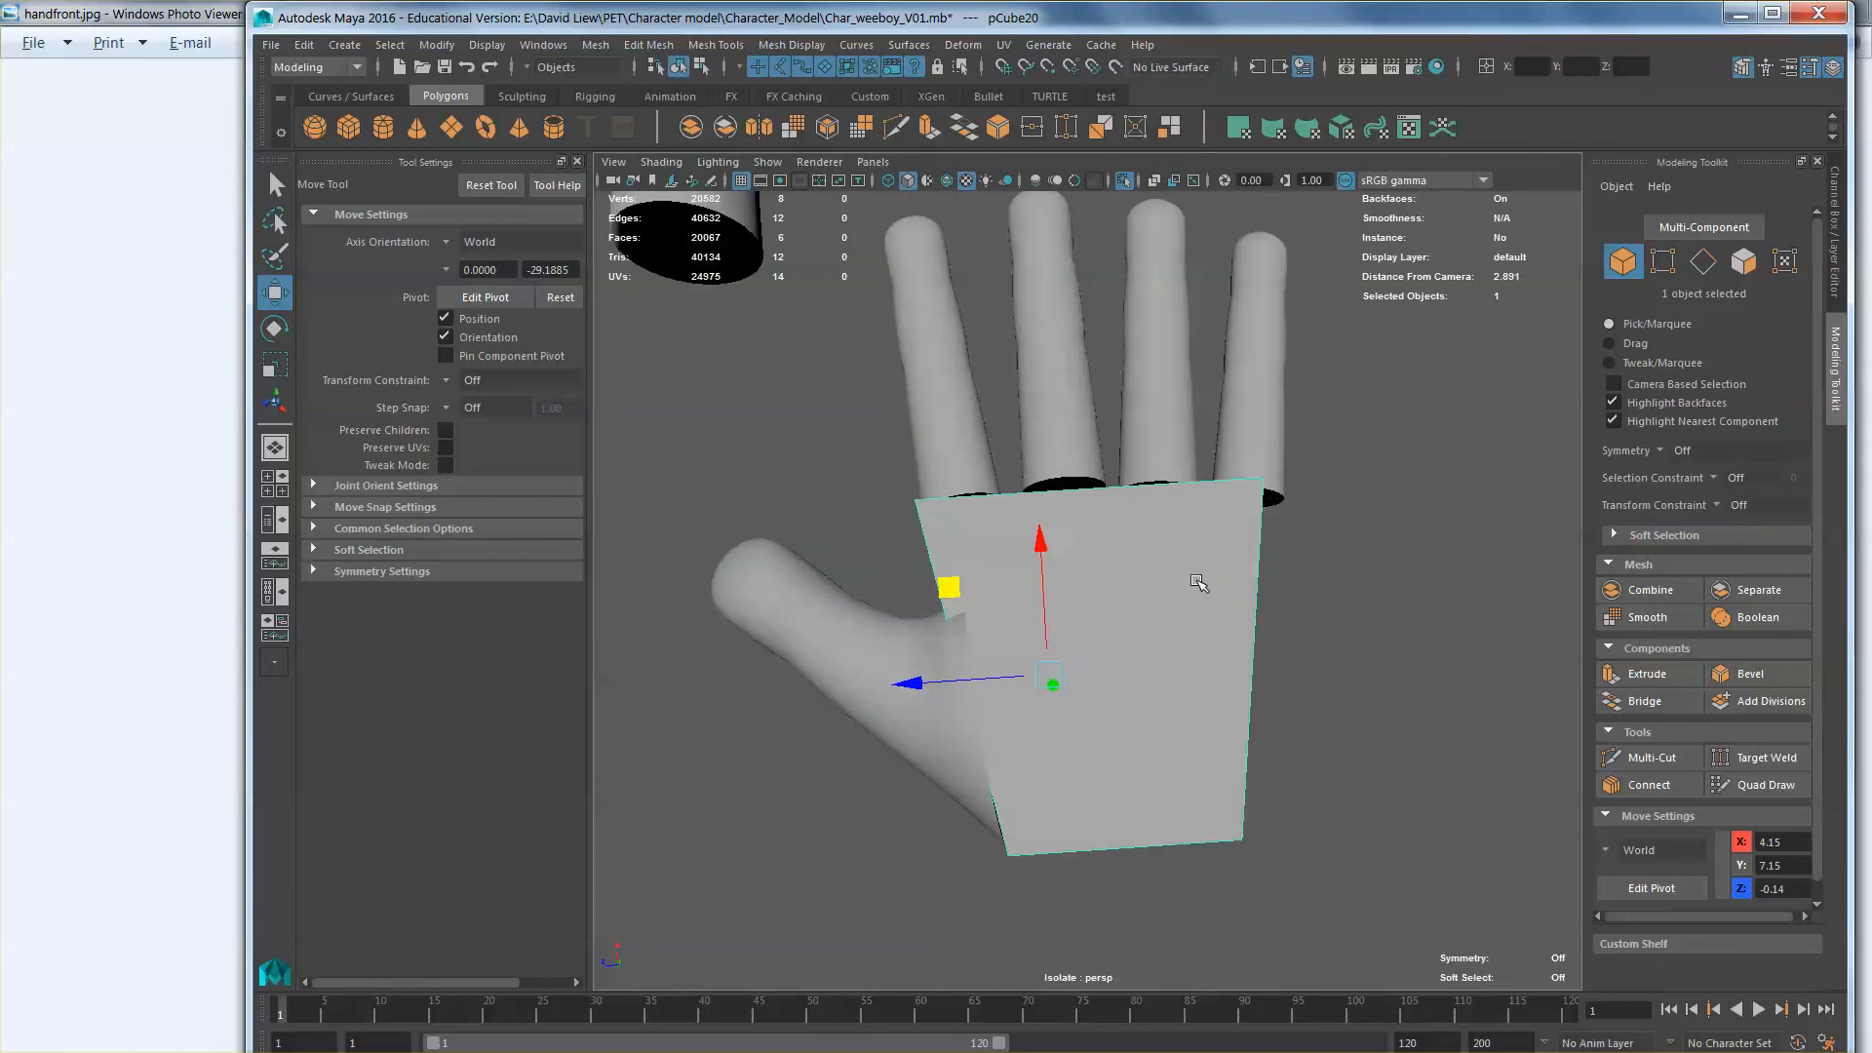
left_click(1662, 260)
left_click_drag(1275, 505, 1110, 502)
left_click_drag(1145, 407, 1186, 415)
middle_click_drag(1219, 566, 1216, 501, "alt")
left_click_drag(1341, 653, 1266, 772)
left_click_drag(1265, 772, 1231, 705, "alt")
left_click_drag(1295, 771, 1157, 791)
left_click_drag(1164, 605, 1160, 633, "alt")
Step: Select the palm block's crosswise edges at the knuckle and wrist ends and connect them with a lengthwise centre edge loop
right_click_drag(1157, 482, 1155, 432)
left_click(1138, 449)
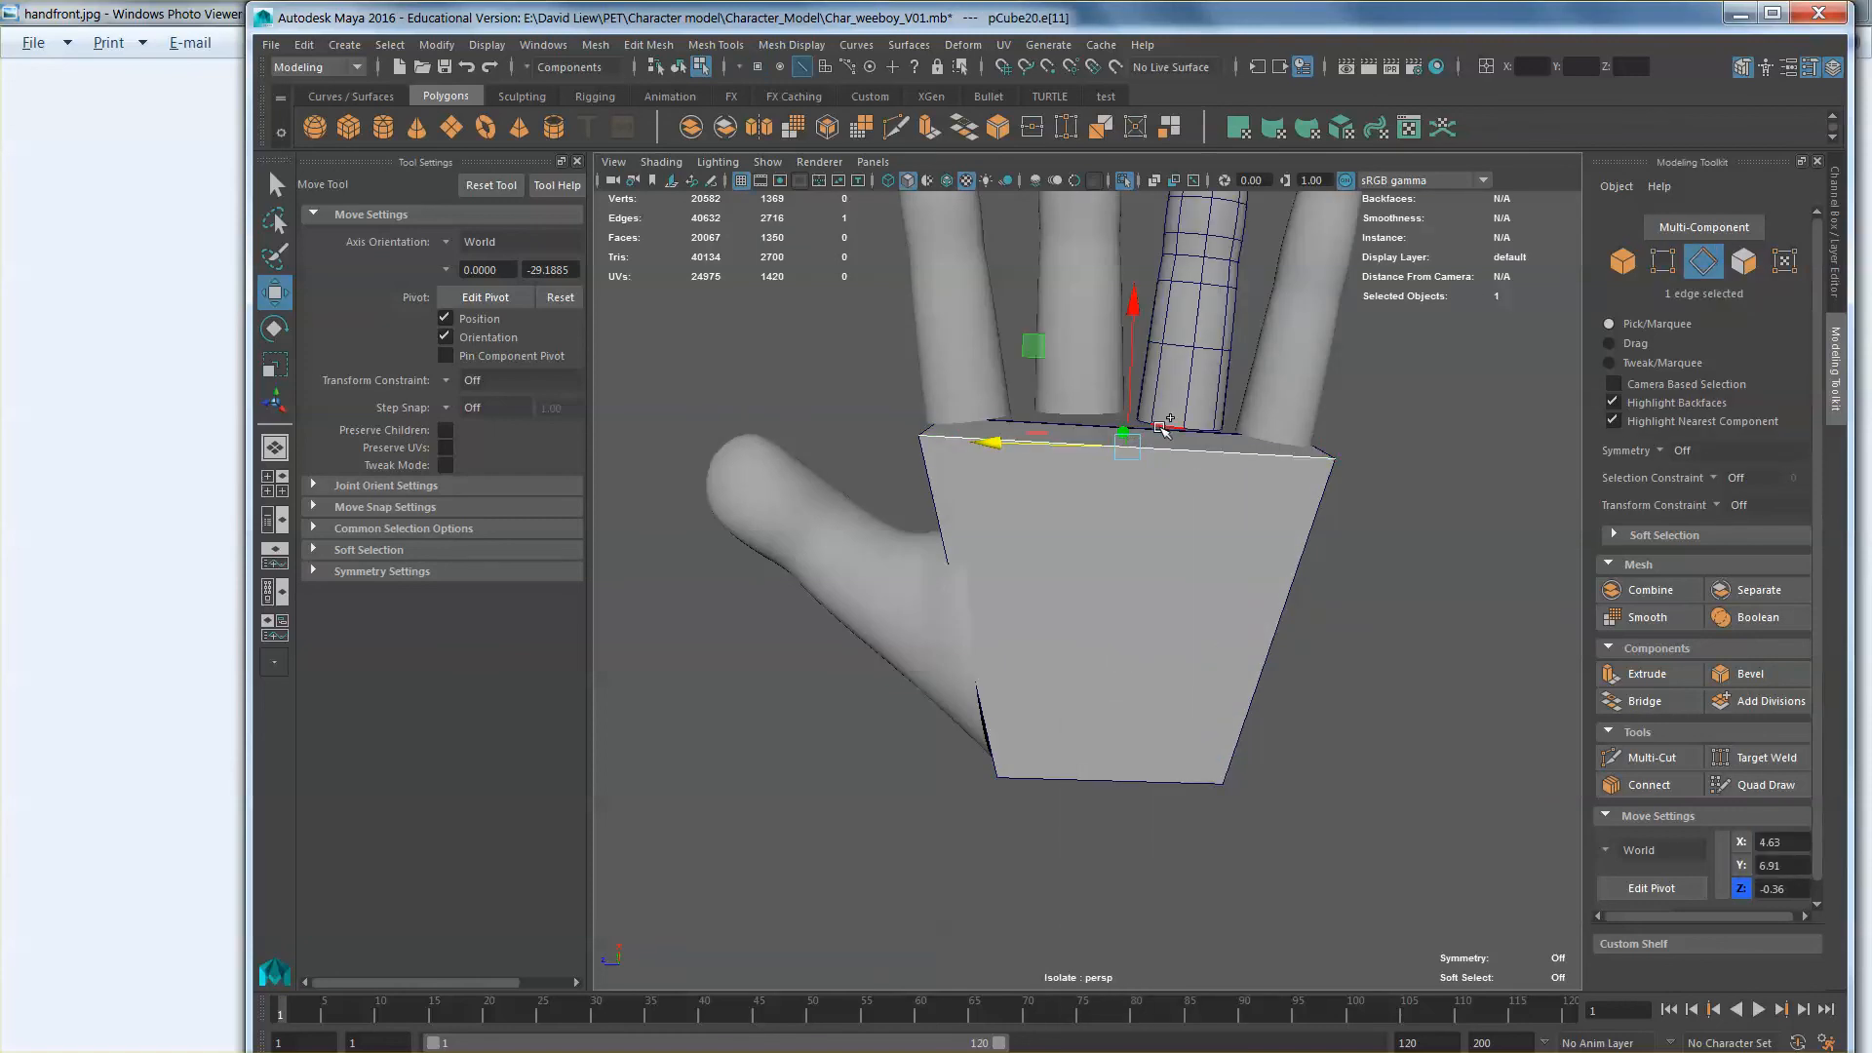
left_click(1150, 432, "shift")
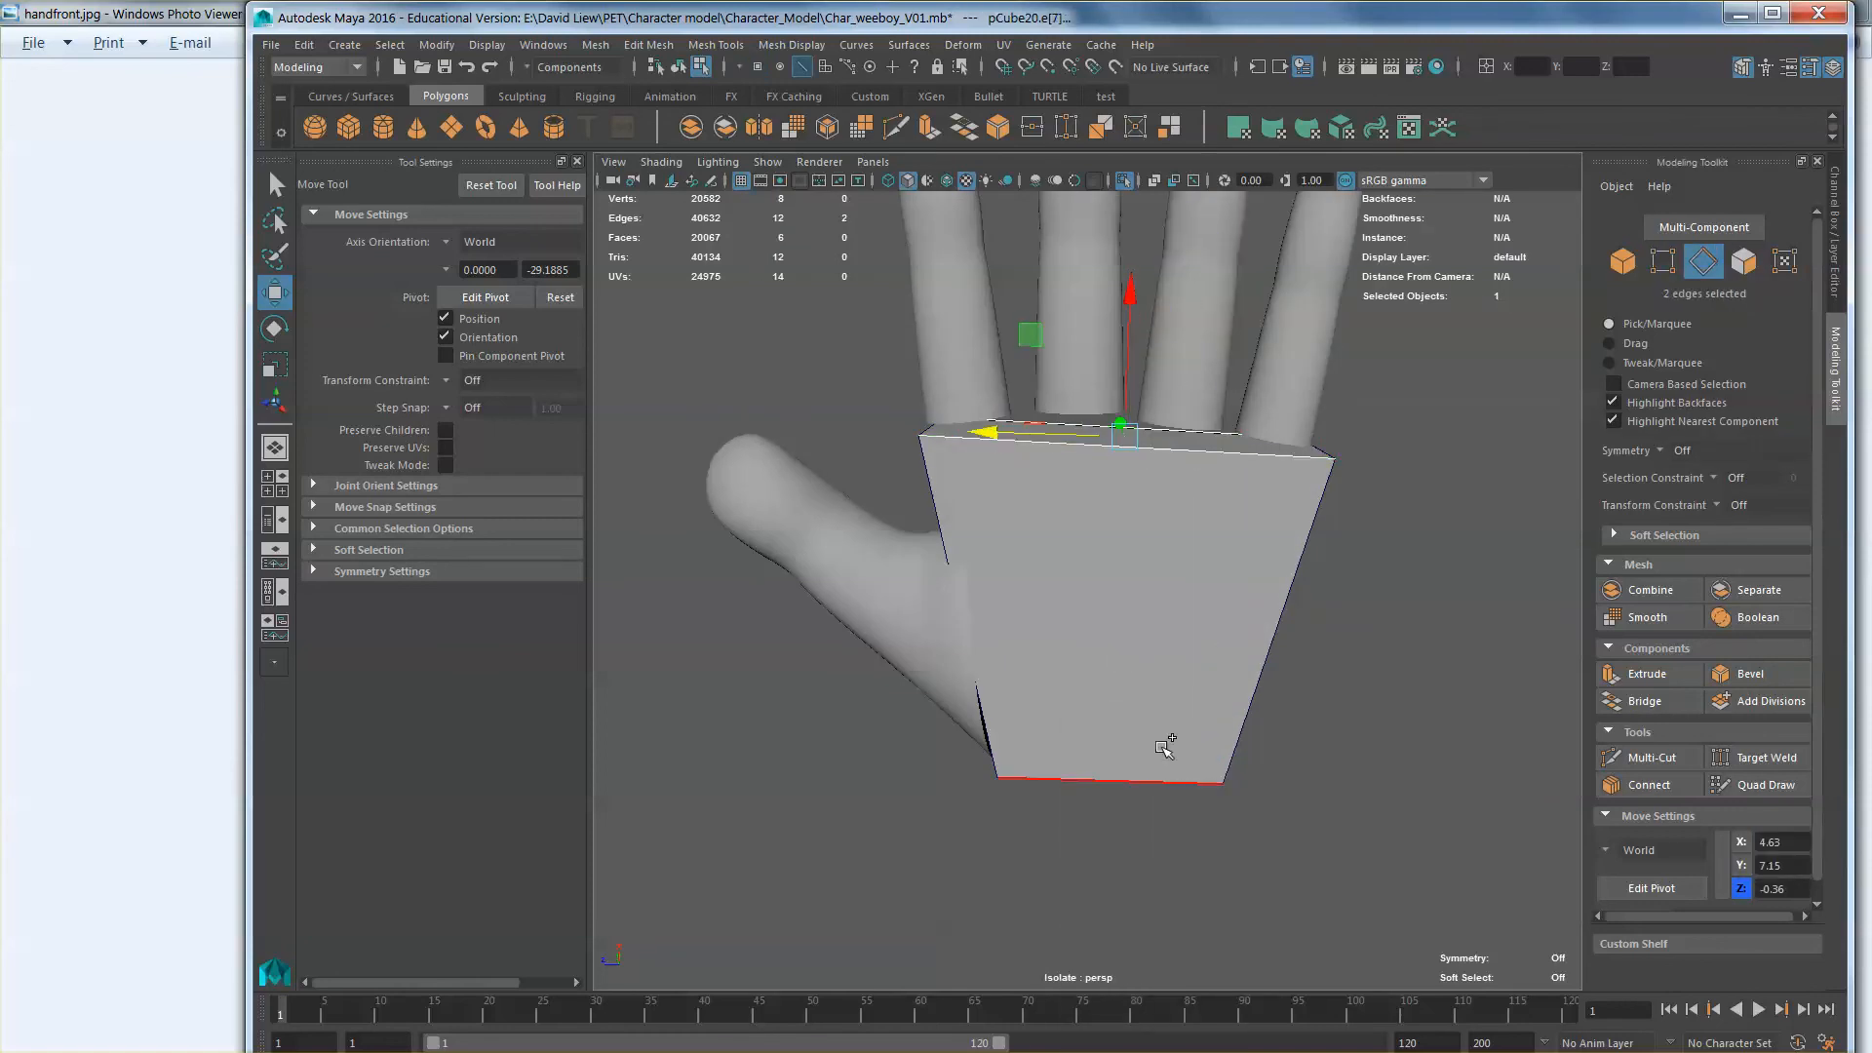
left_click(1119, 778, "shift")
left_click(1657, 786)
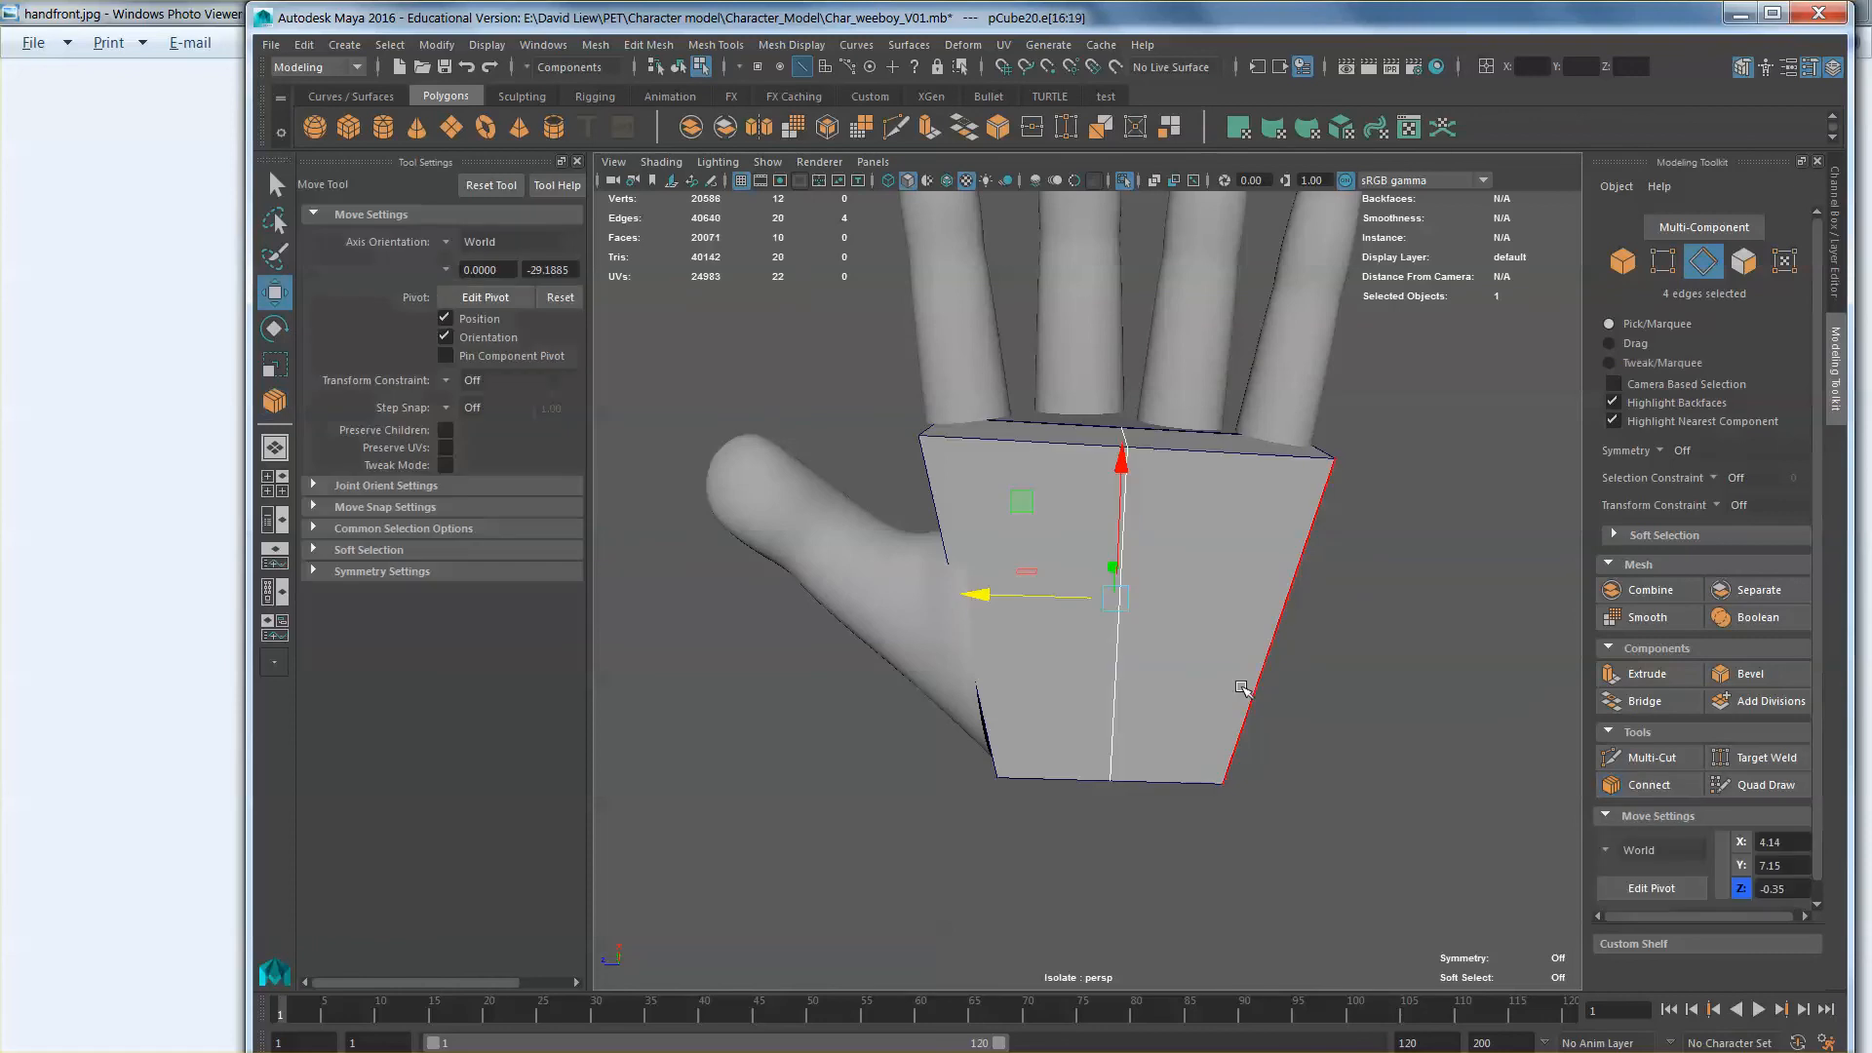
left_click_drag(1241, 686, 1465, 744, "alt")
Step: Delete the two faces at the palm block's wrist end
right_click(1157, 558)
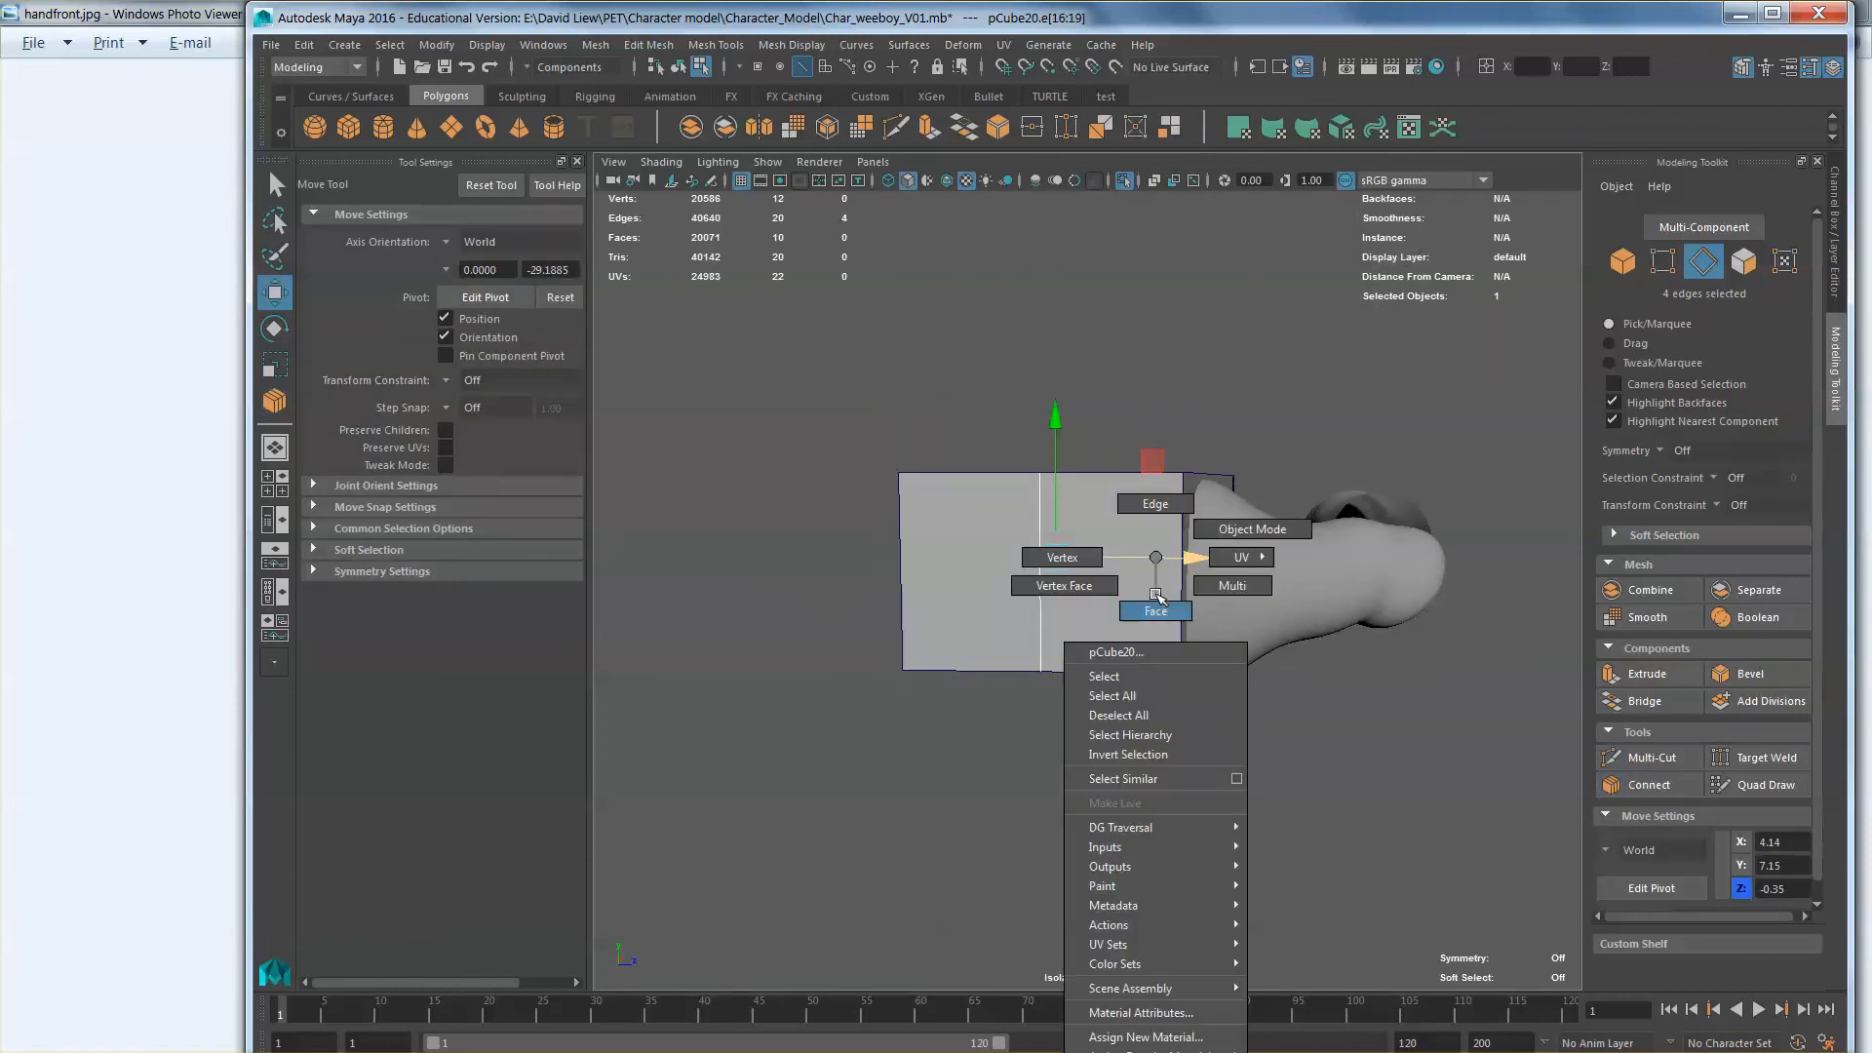
right_click_drag(1155, 593, 1155, 603)
left_click(1100, 601)
left_click(1023, 622, "shift")
key("Delete")
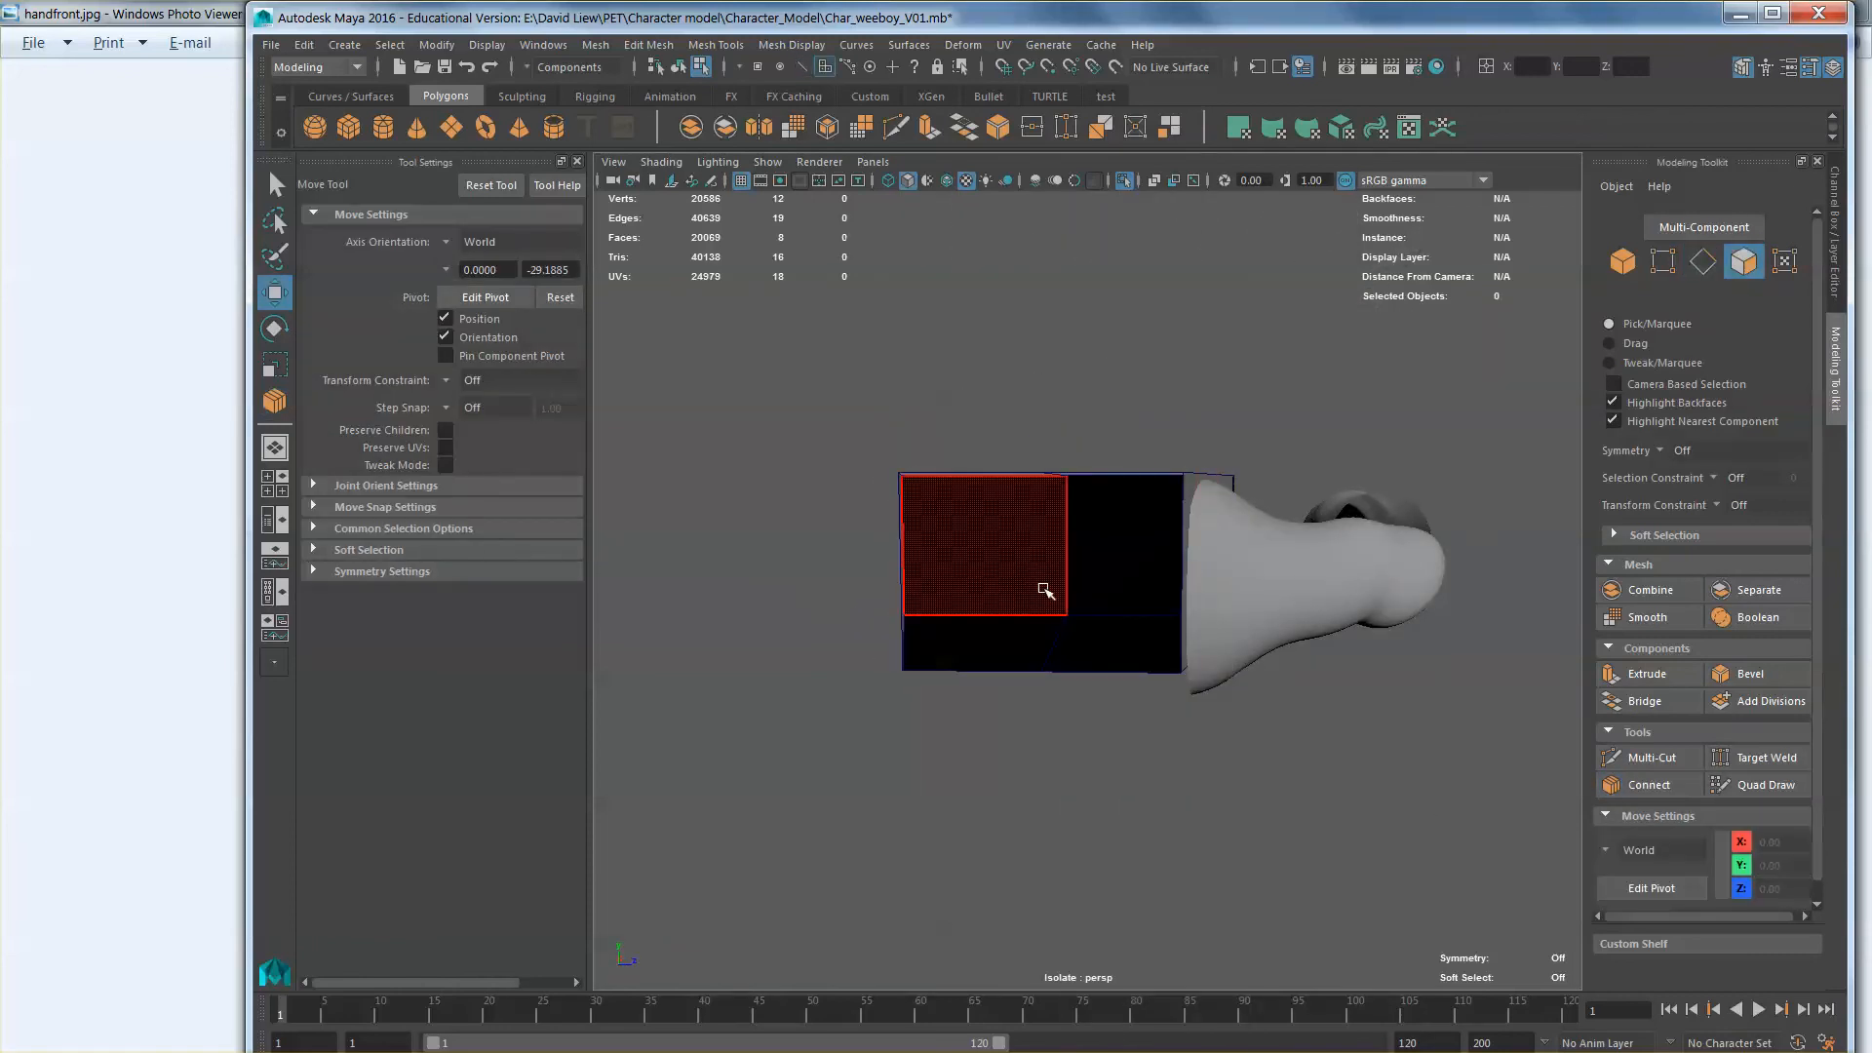
mouse_move(1045, 590)
left_mouse_down("alt")
mouse_move(1111, 625)
mouse_move(1077, 585)
left_mouse_up("alt")
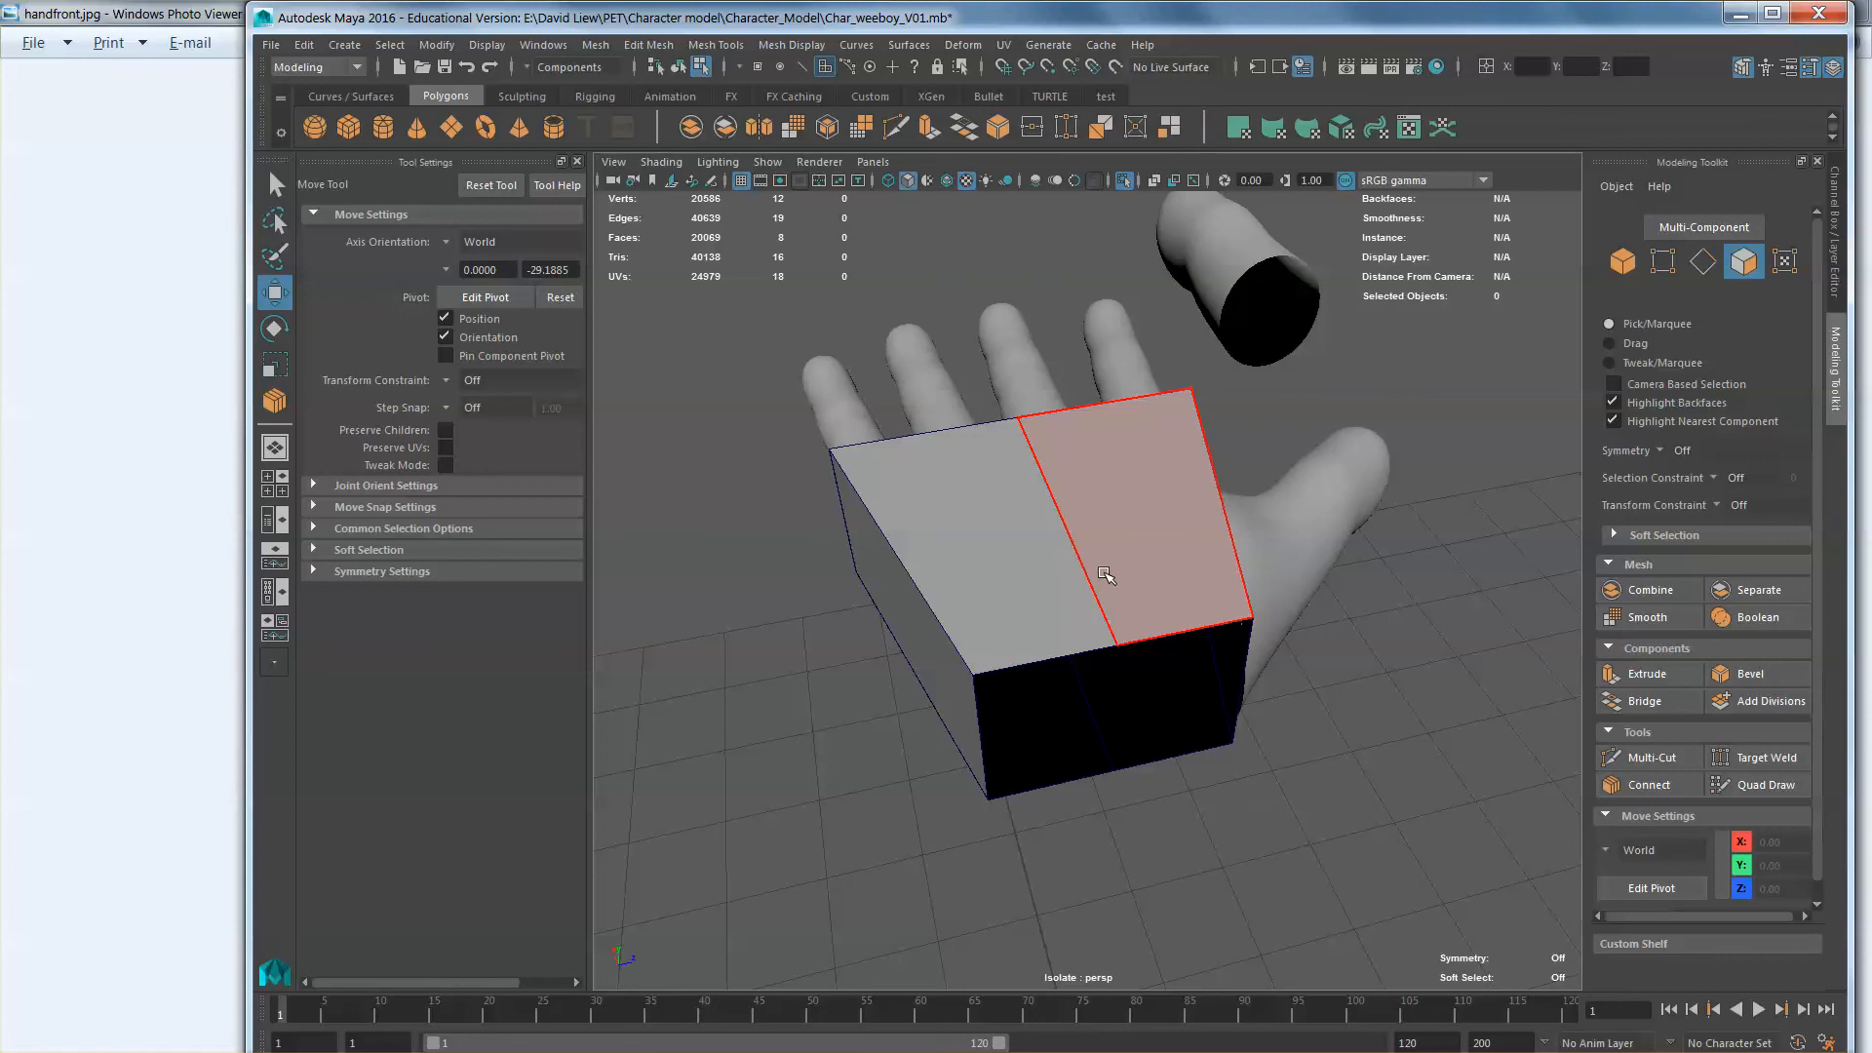
Step: Return the palm to object mode and scale it down vertically to make it thinner
mouse_move(1063, 534)
left_mouse_down("alt")
mouse_move(1203, 503)
mouse_move(1086, 535)
left_mouse_up("alt")
key("F8")
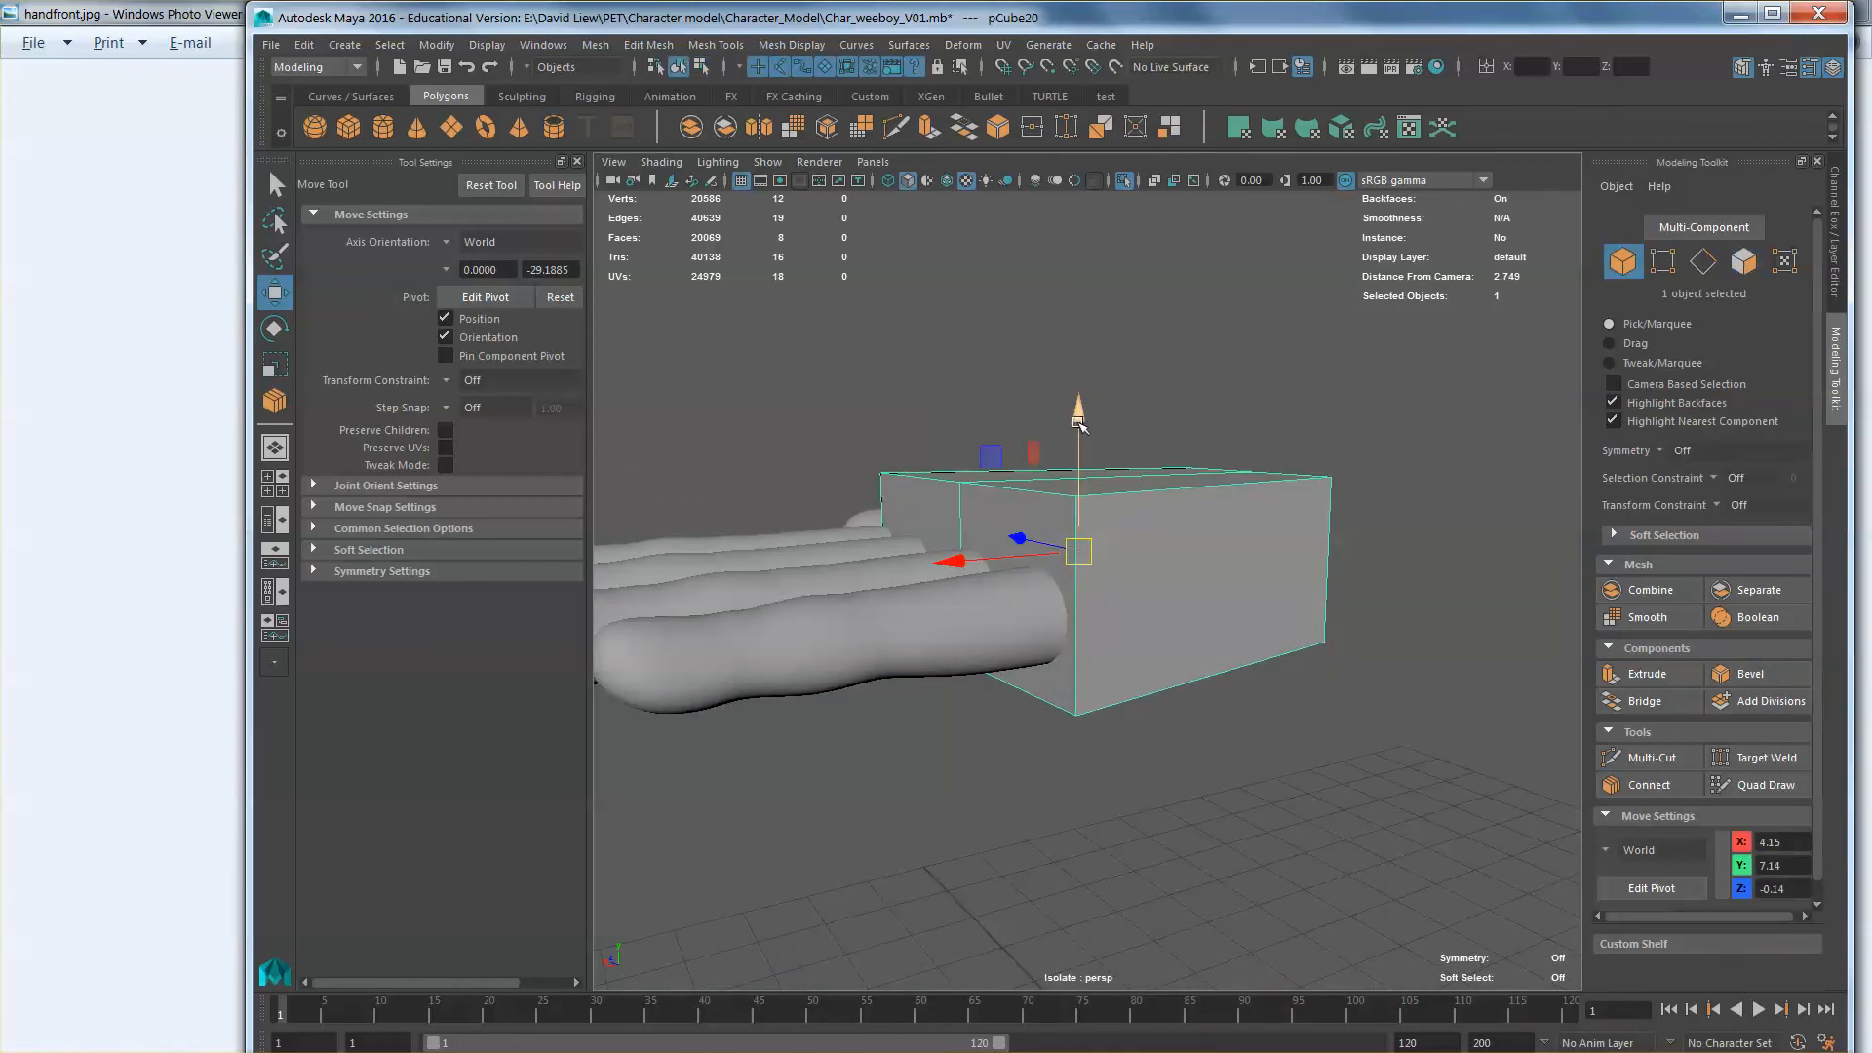
key("r")
left_click_drag(1079, 424, 1081, 463)
left_click_drag(1183, 525, 1097, 516, "alt")
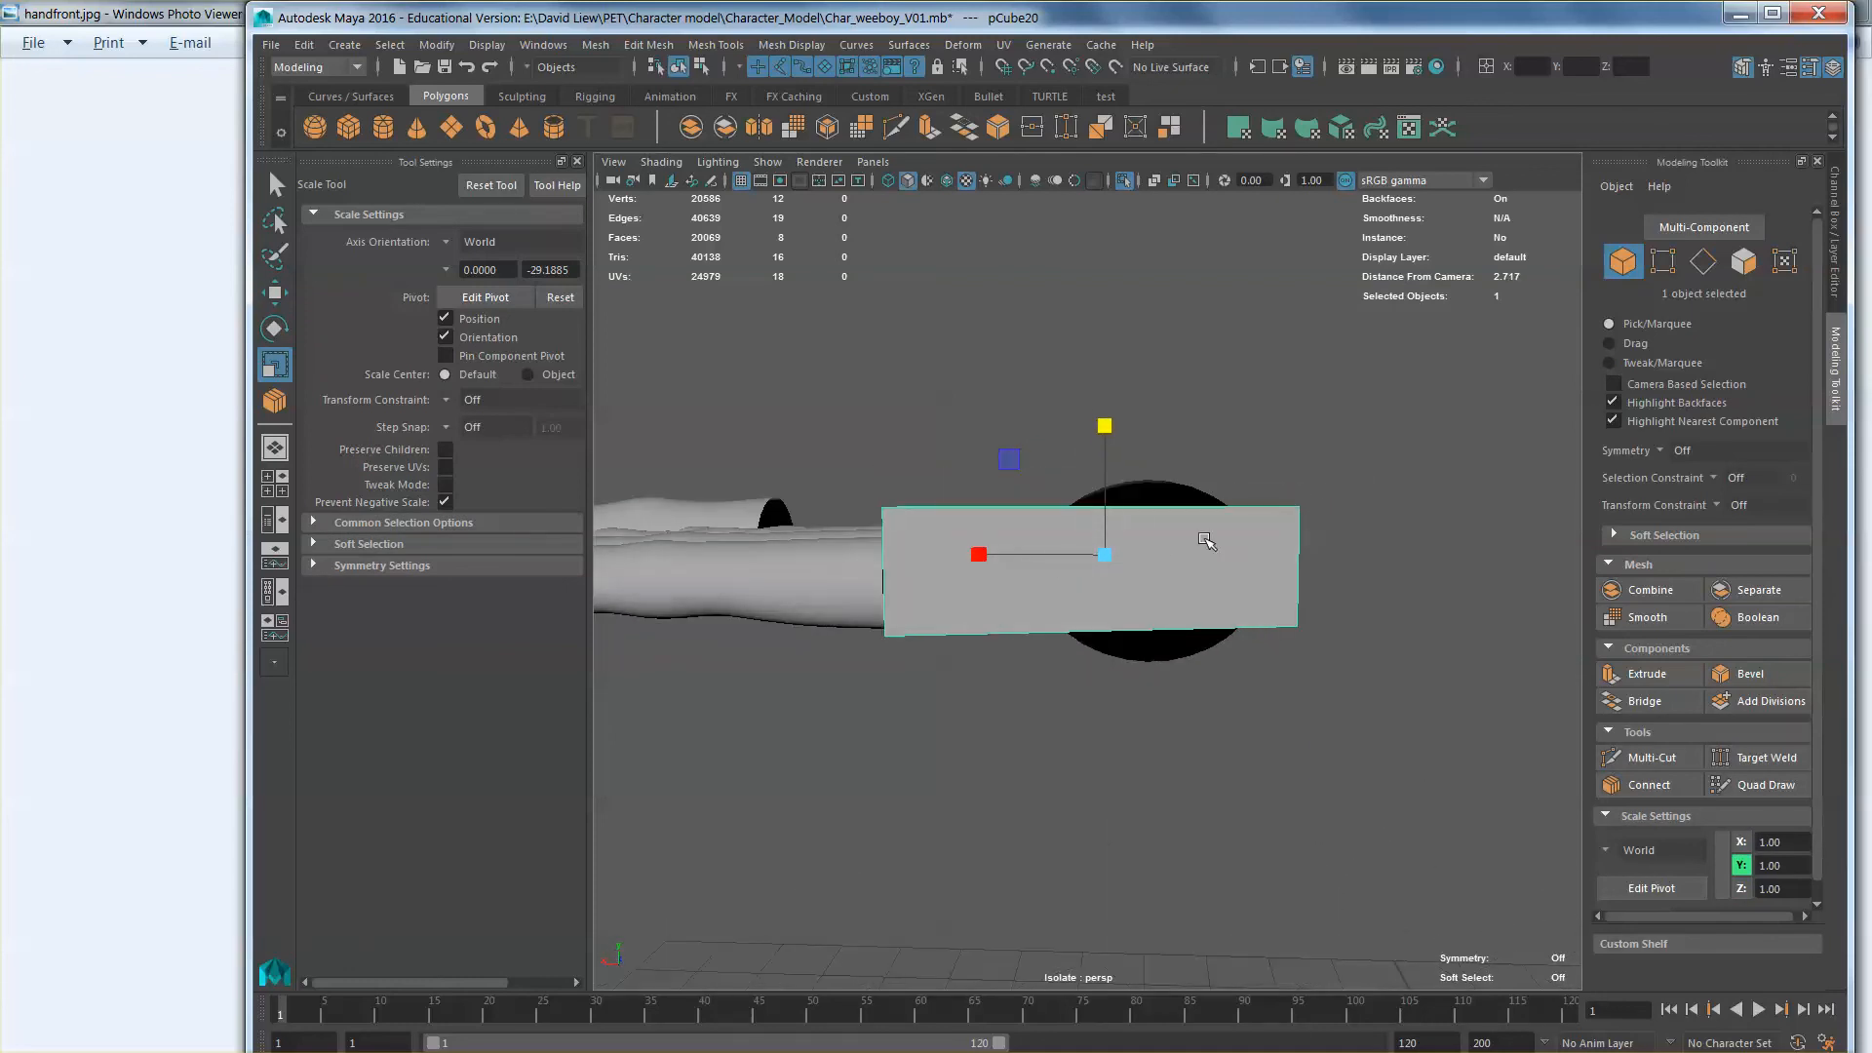
Step: Select the three lower vertices at the palm's wrist end and adjust their height
right_click_drag(1207, 540, 1145, 540)
left_click_drag(1179, 570, 1182, 574)
left_click_drag(1182, 573, 1492, 616, "alt")
key("w")
left_click_drag(1305, 594, 1299, 600, "alt")
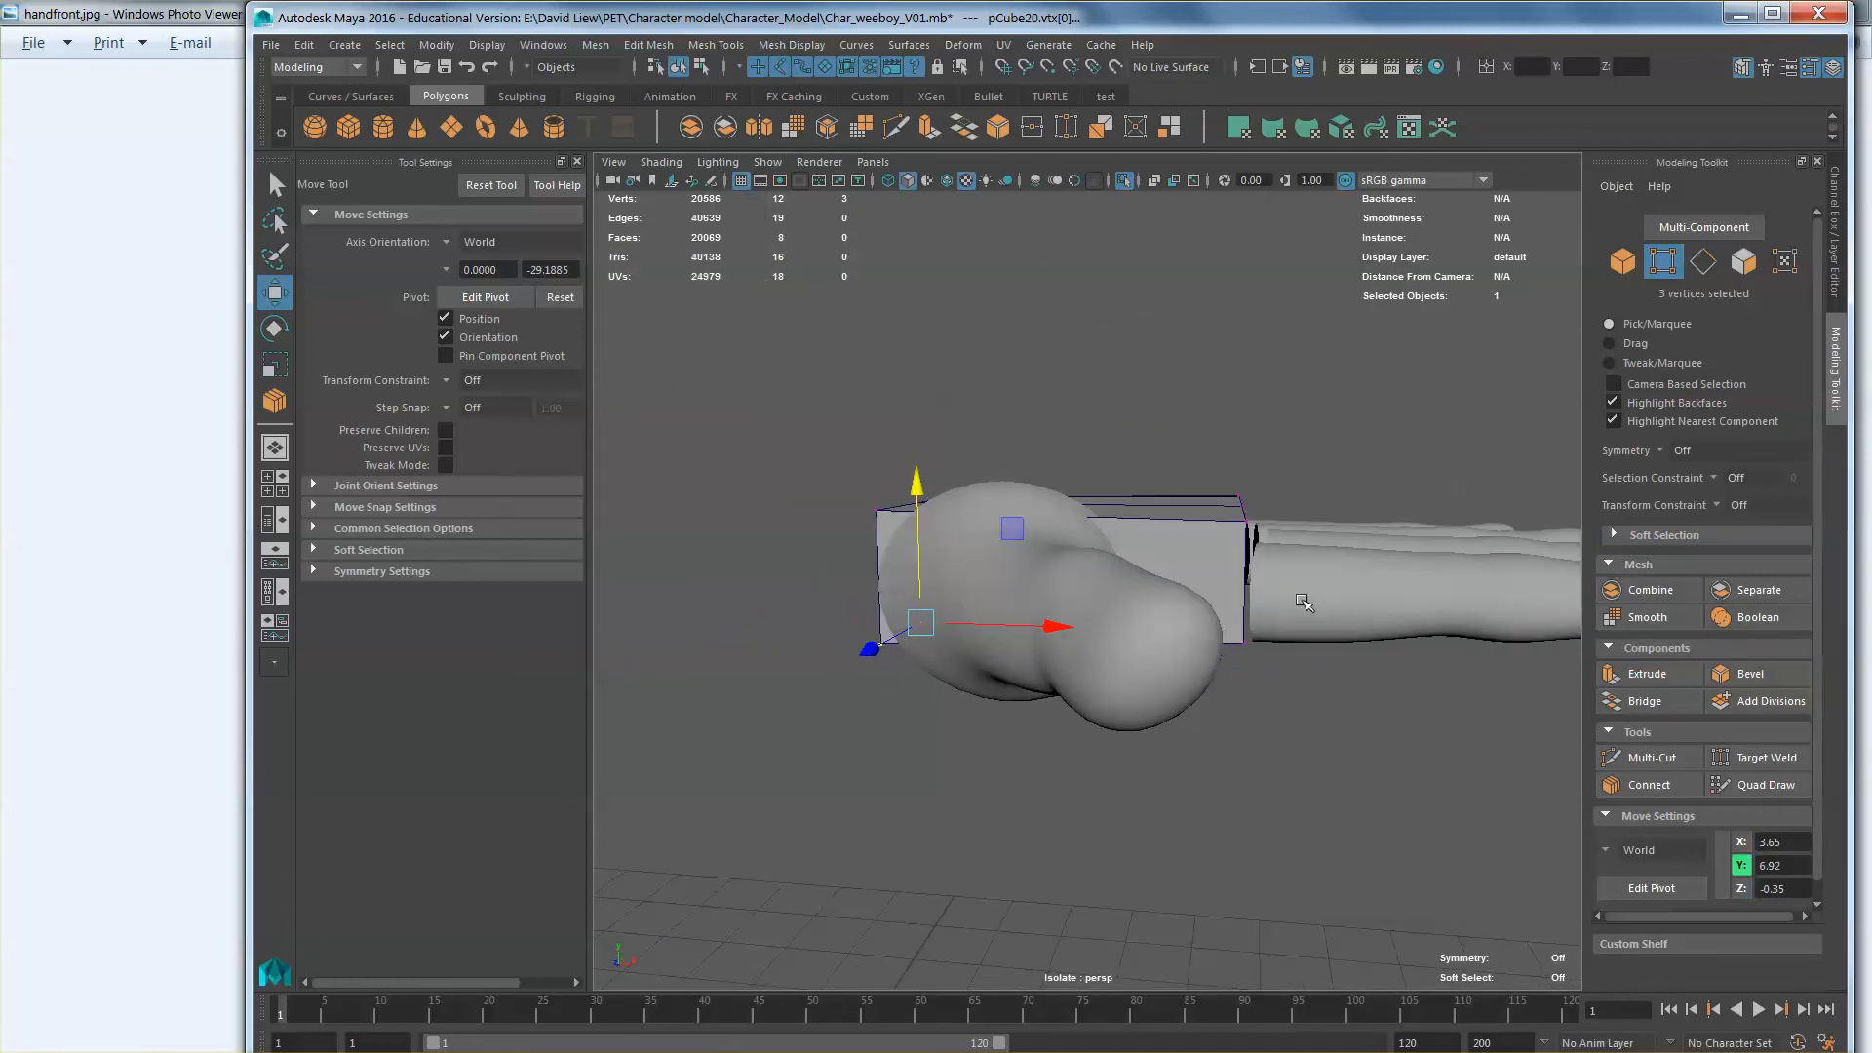
Step: Move the palm's knuckle-end vertices lengthwise so the end face slants, with its lower edge nearer the wrist
left_click_drag(1214, 506, 882, 468, "alt")
left_click_drag(992, 583, 991, 583)
left_click_drag(991, 583, 874, 546, "alt")
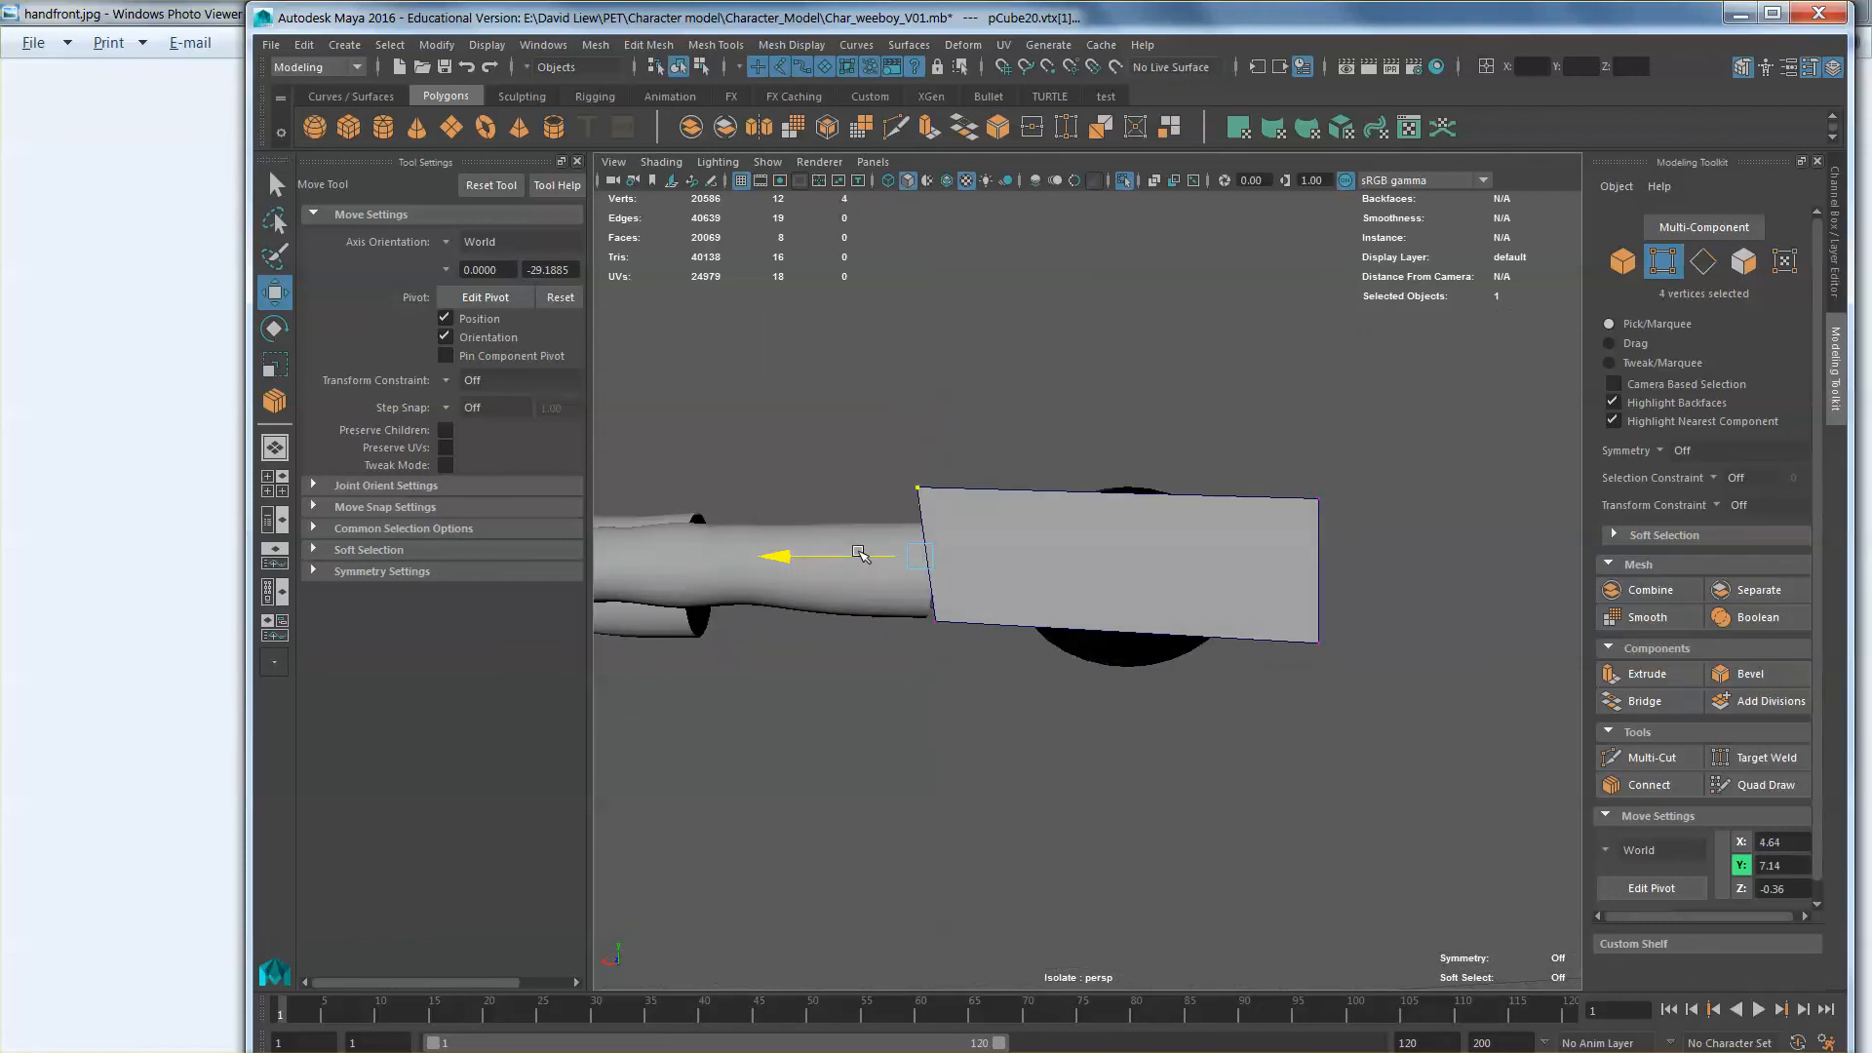
left_click_drag(981, 614, 987, 620, "alt")
left_click_drag(1008, 680, 882, 583)
left_click_drag(882, 583, 929, 607, "alt")
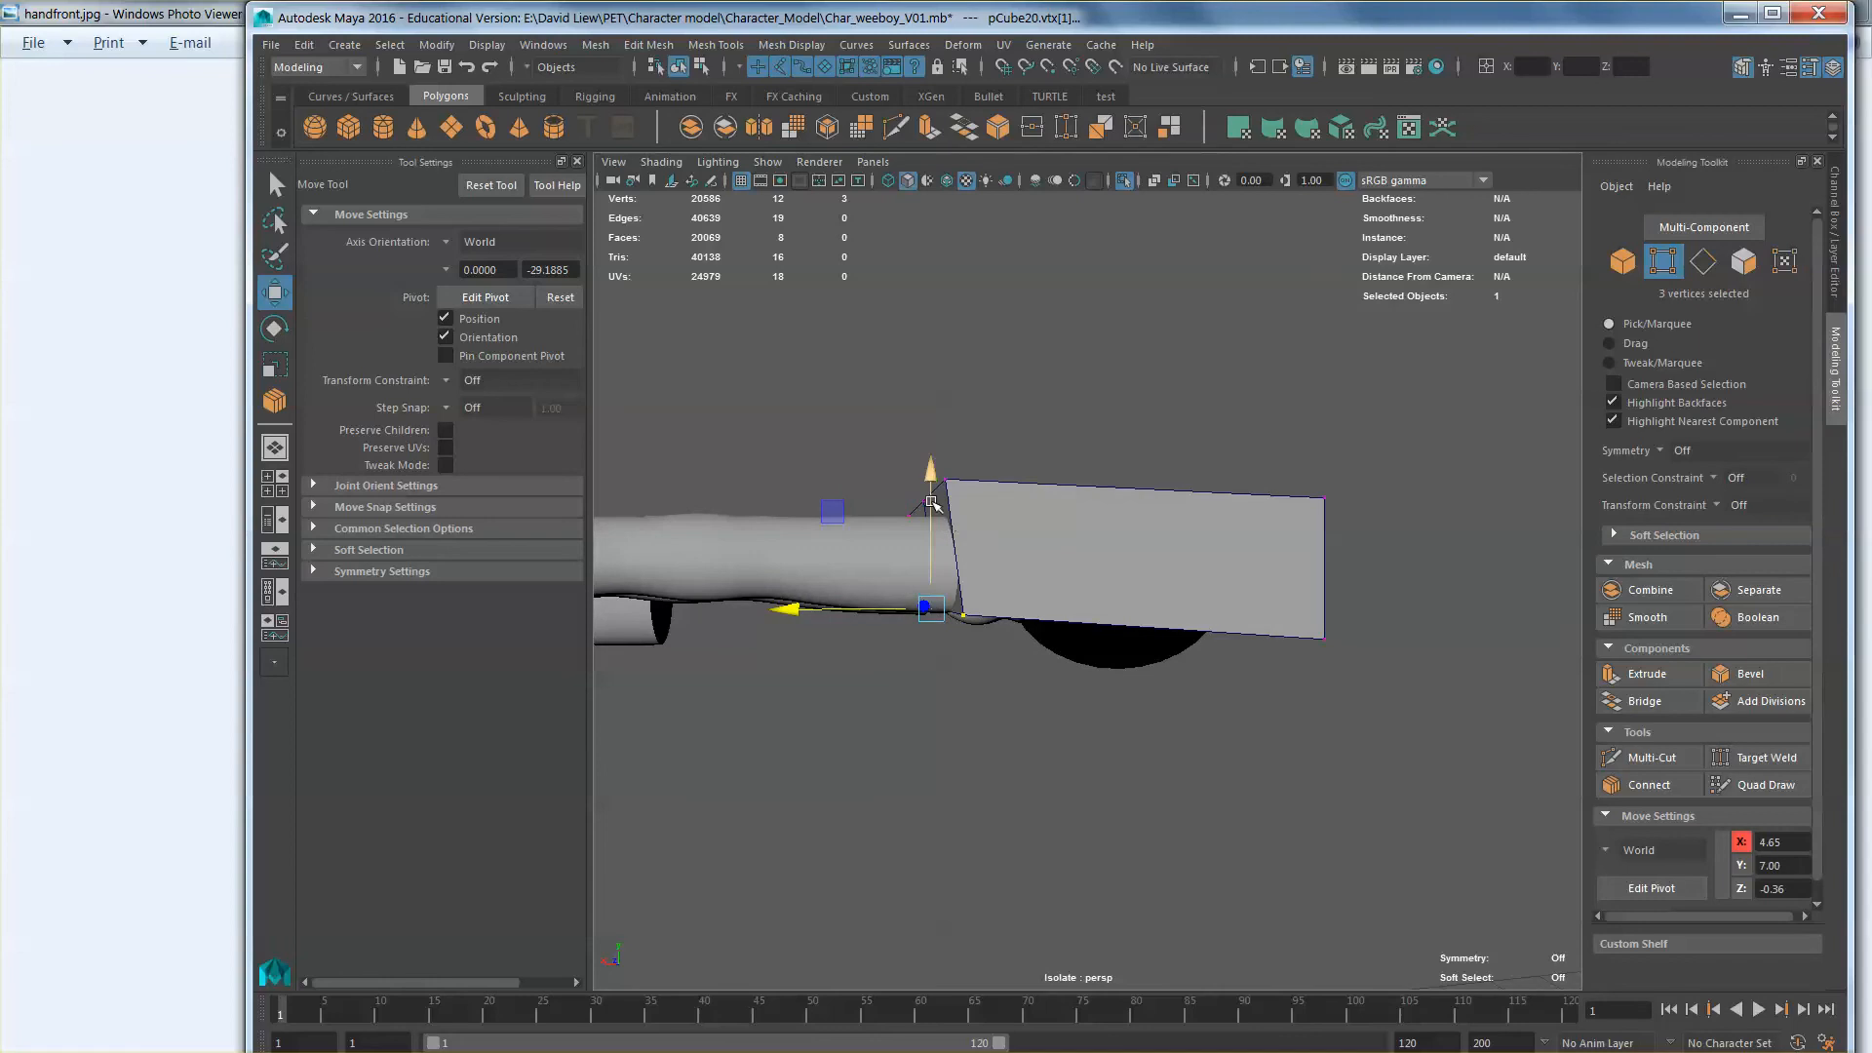
left_click_drag(931, 504, 1078, 526, "alt")
Step: Select the palm's six lengthwise edges and connect them with one segment across the middle
right_click_drag(1079, 527, 1079, 445)
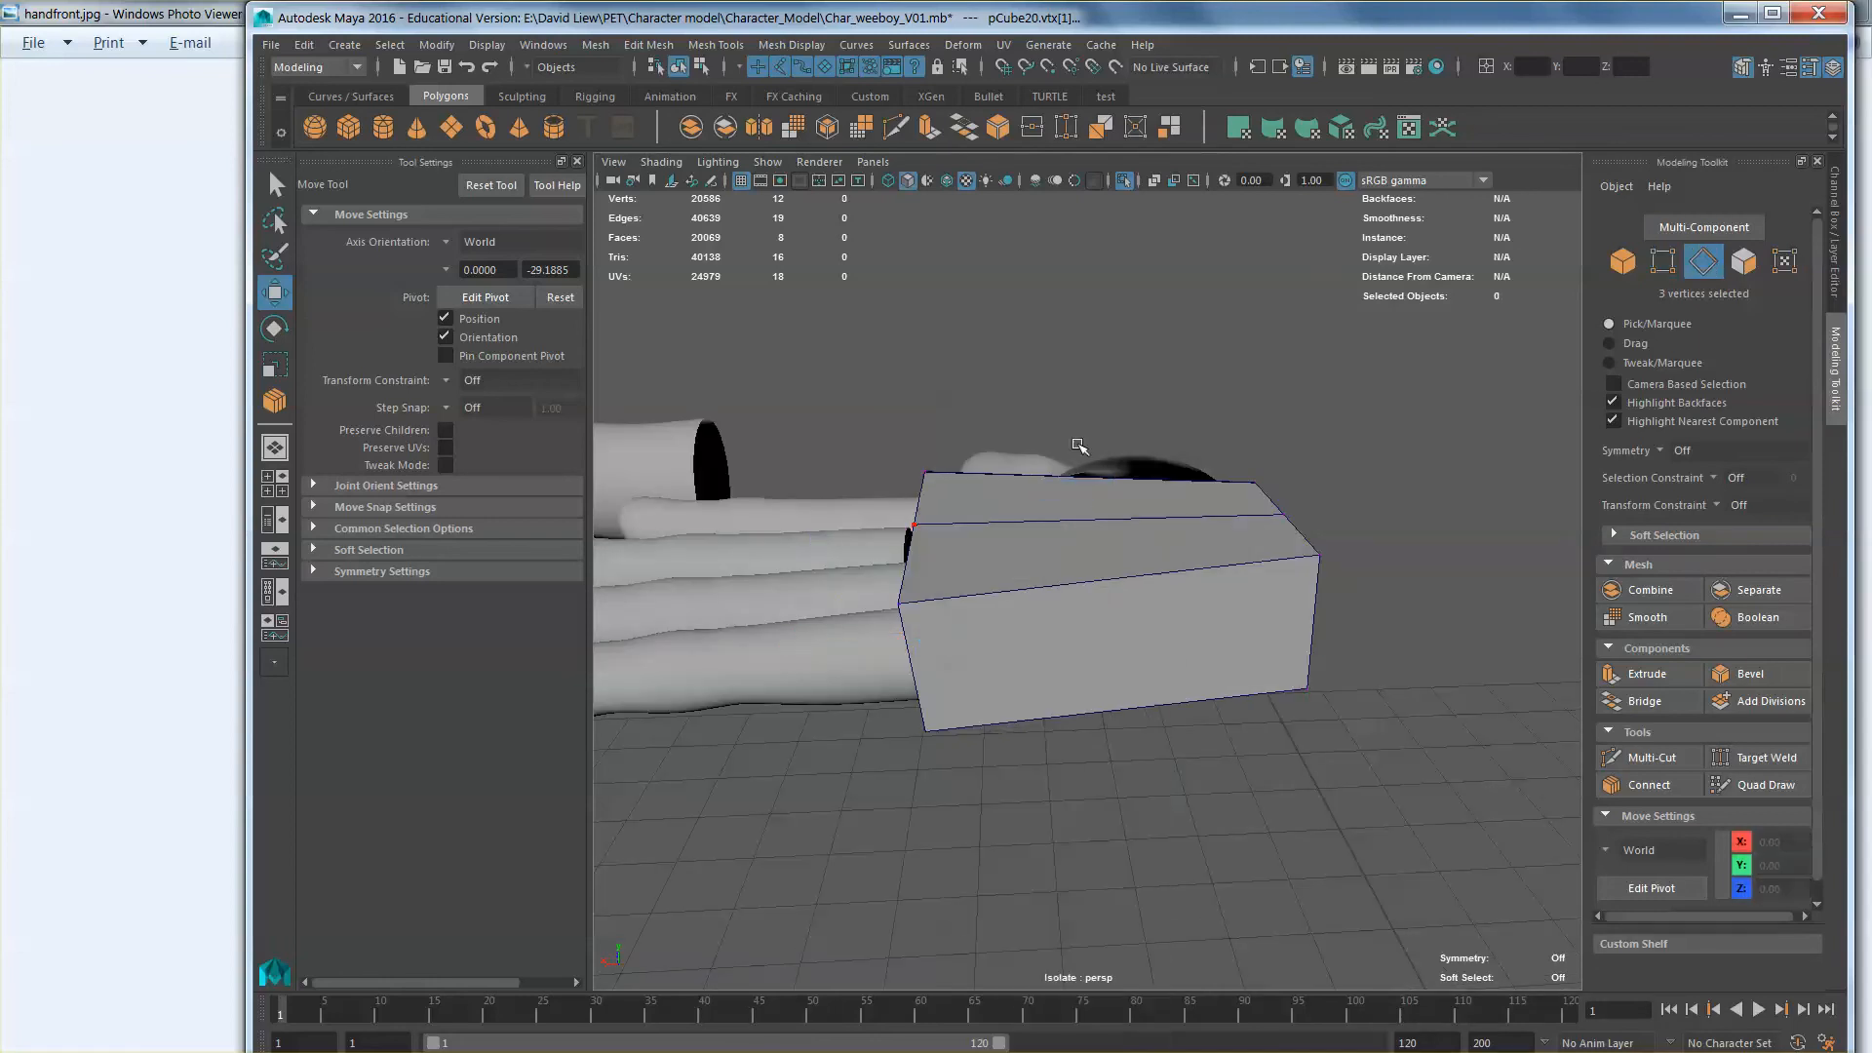
left_click_drag(1095, 386, 1139, 829)
left_click(1684, 787)
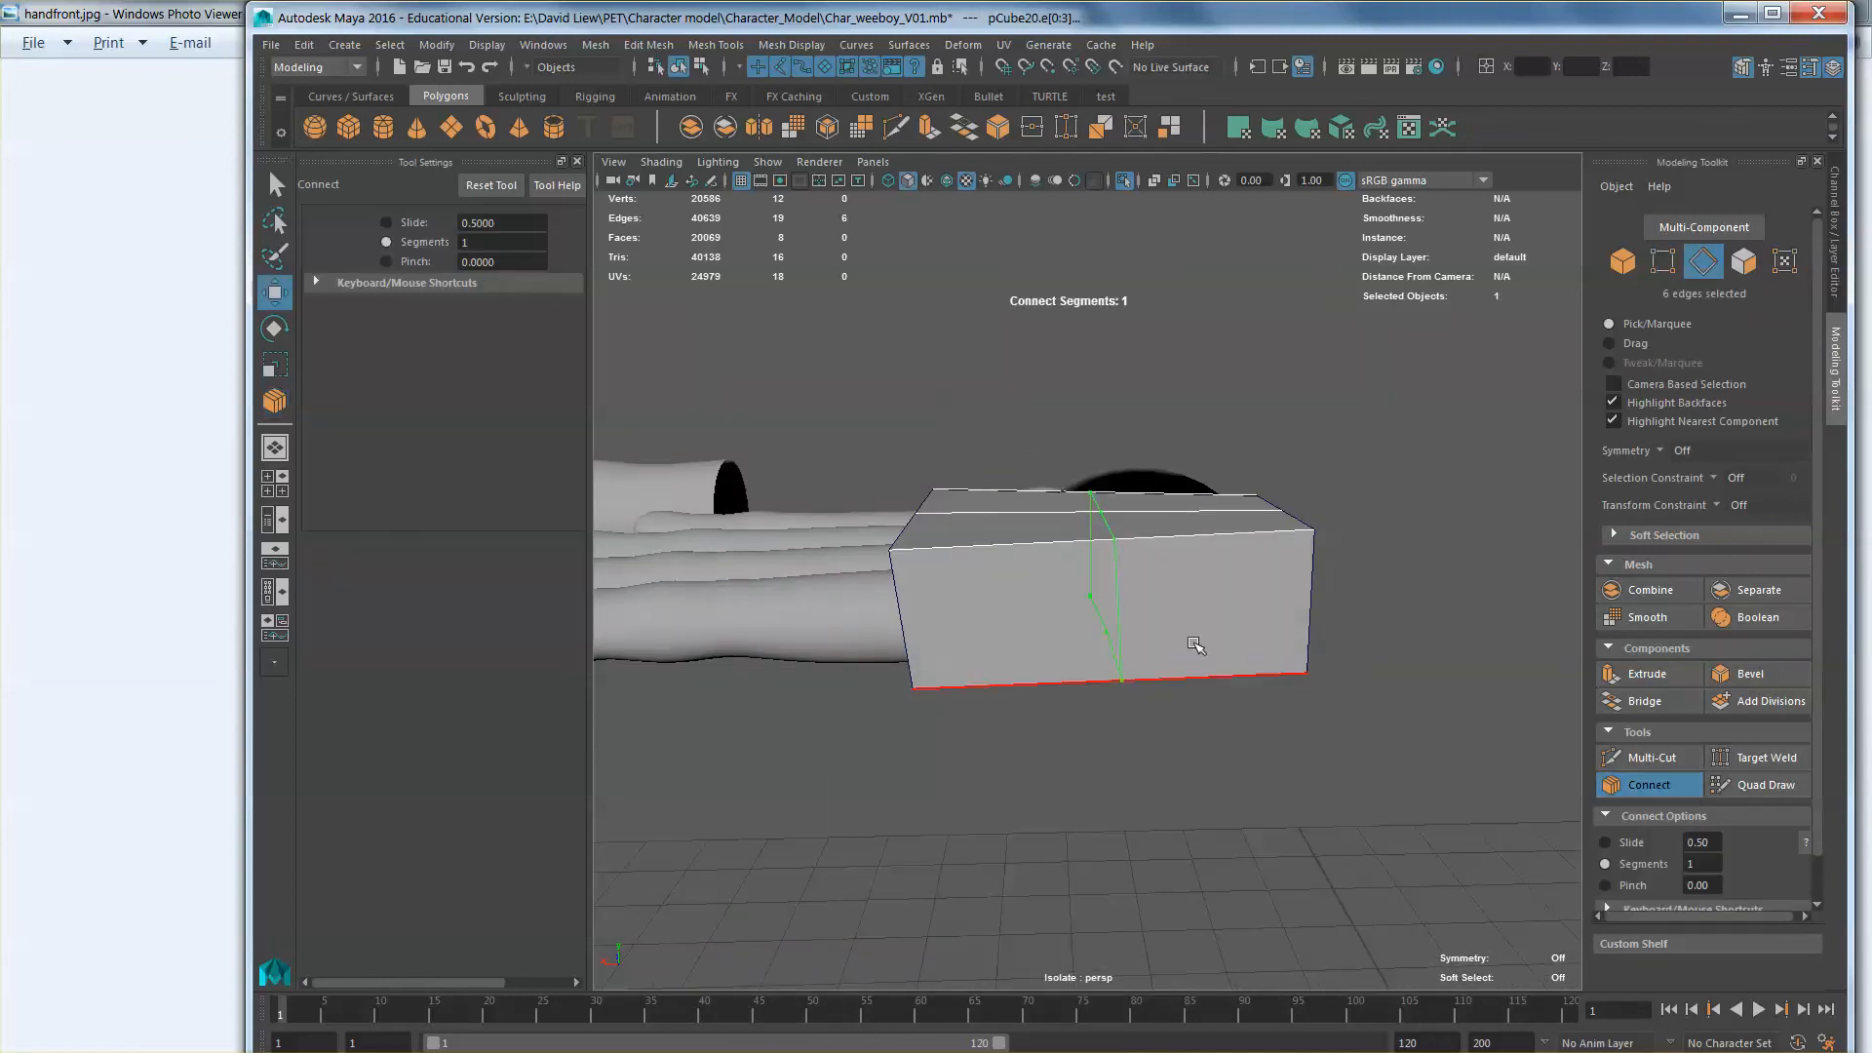
key("w")
Step: Select the three vertices on the underside of the palm's new middle loop and adjust their height slightly
left_click_drag(1195, 646, 1085, 610, "alt")
right_click_drag(1099, 607, 1006, 589)
left_click_drag(1151, 585, 1123, 675, "alt")
left_click_drag(1067, 600, 1067, 602)
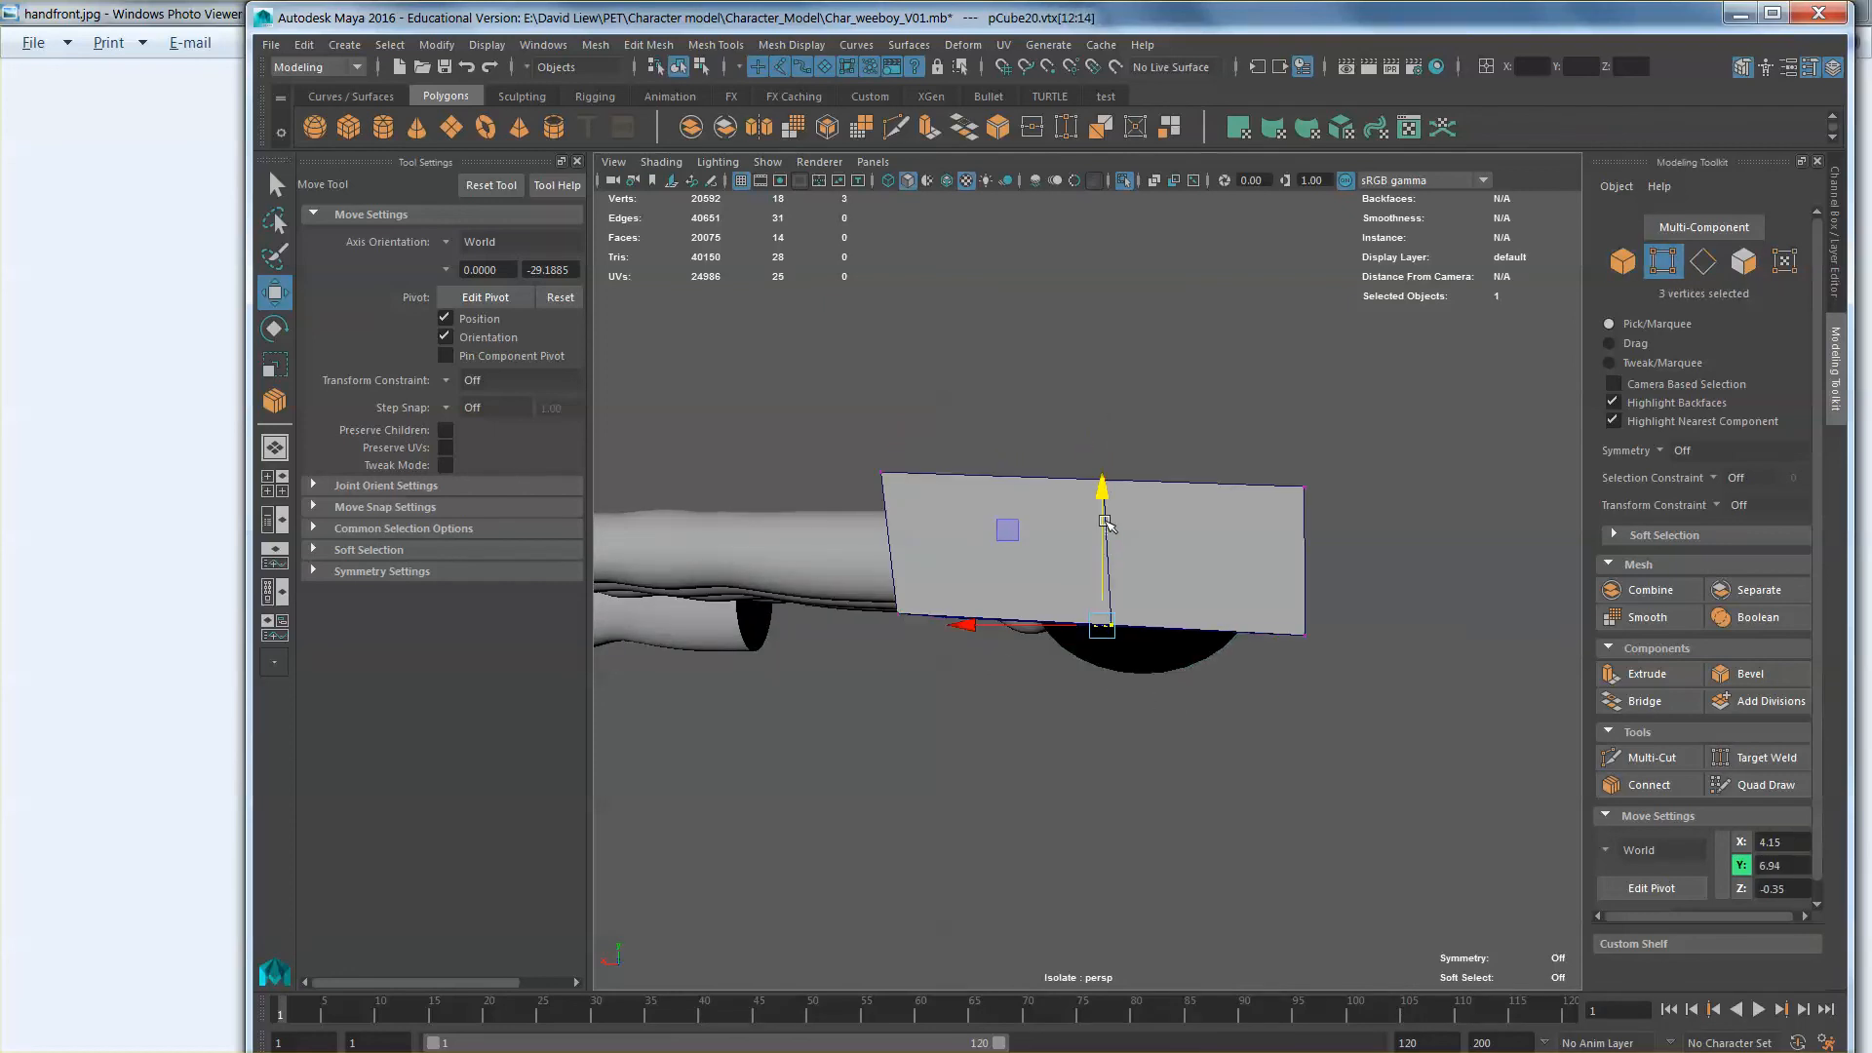
left_click_drag(1103, 529, 1103, 513)
Step: Delete the palm's faces at the wrist-end corner beside the thumb to open a gap there
left_click_drag(1103, 514, 1048, 588, "alt")
right_click_drag(1048, 588, 1048, 641)
left_click(1024, 683)
left_click_drag(1024, 683, 1216, 749, "alt")
left_click(1011, 464, "shift")
left_click_drag(1009, 456, 1102, 704, "alt")
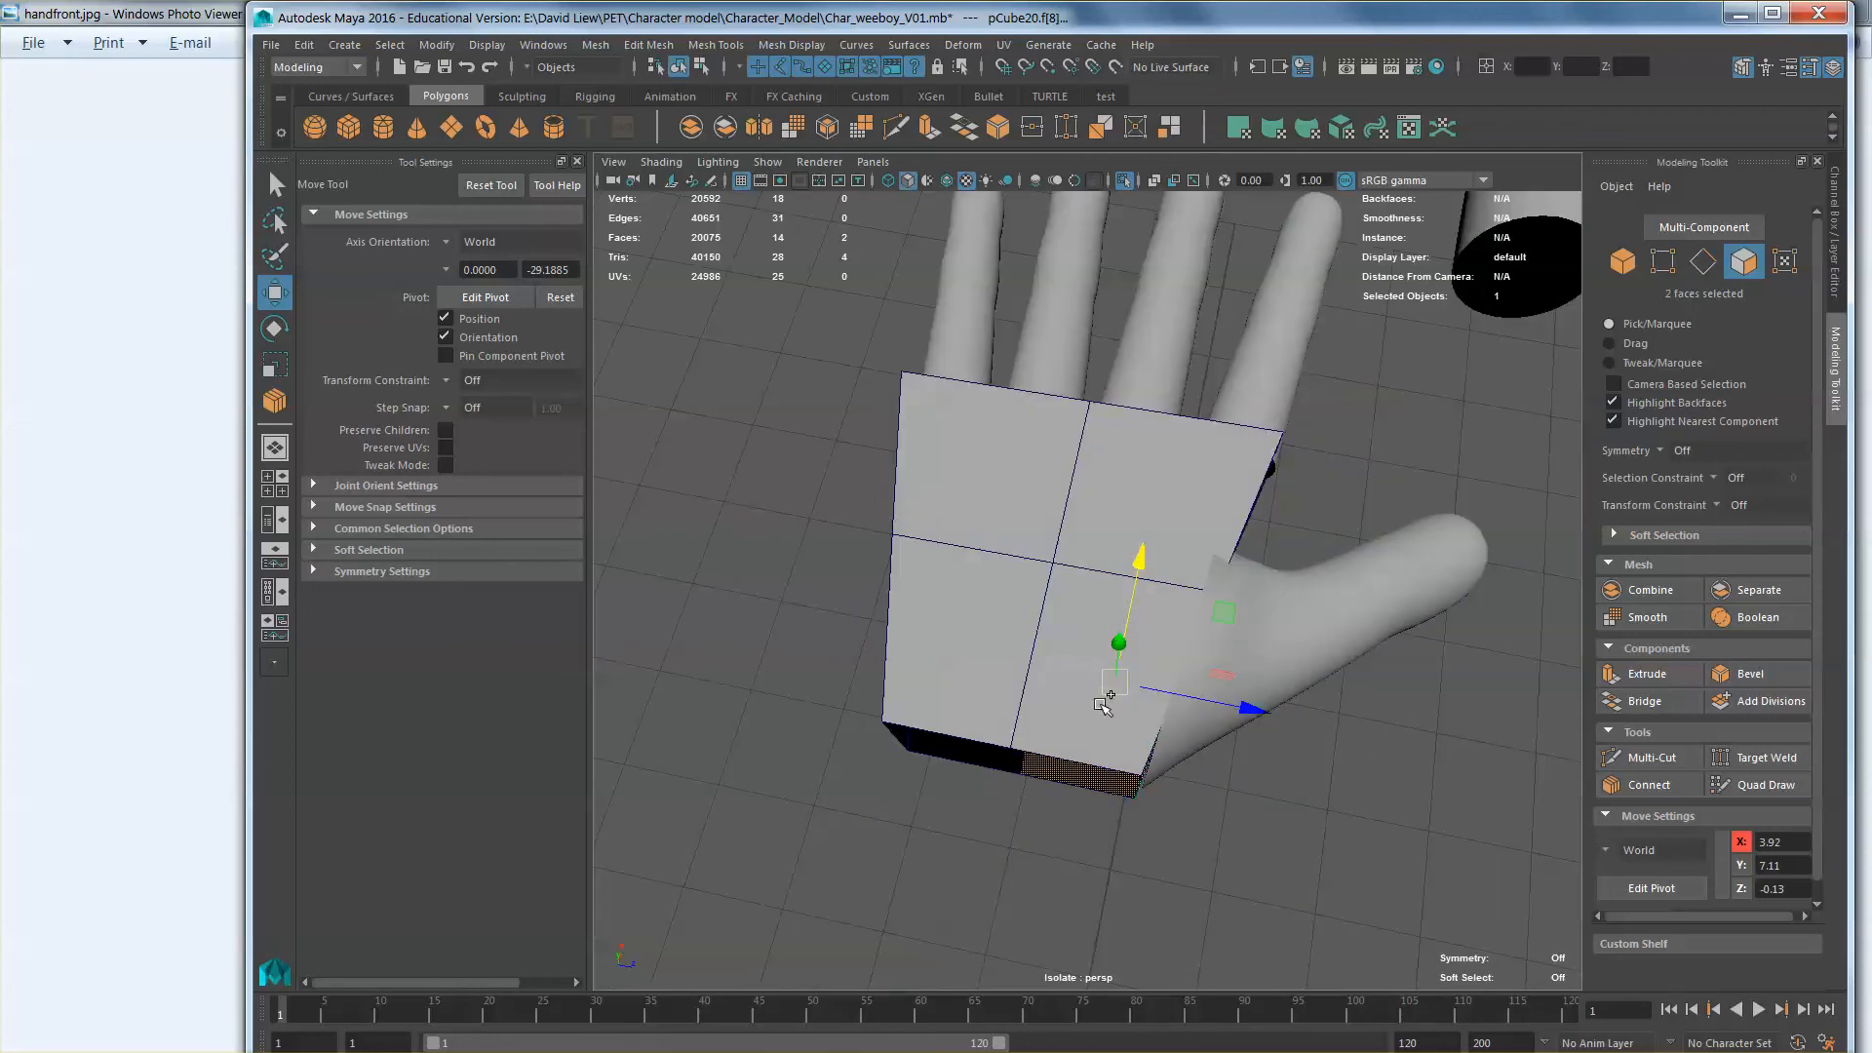
key("Delete")
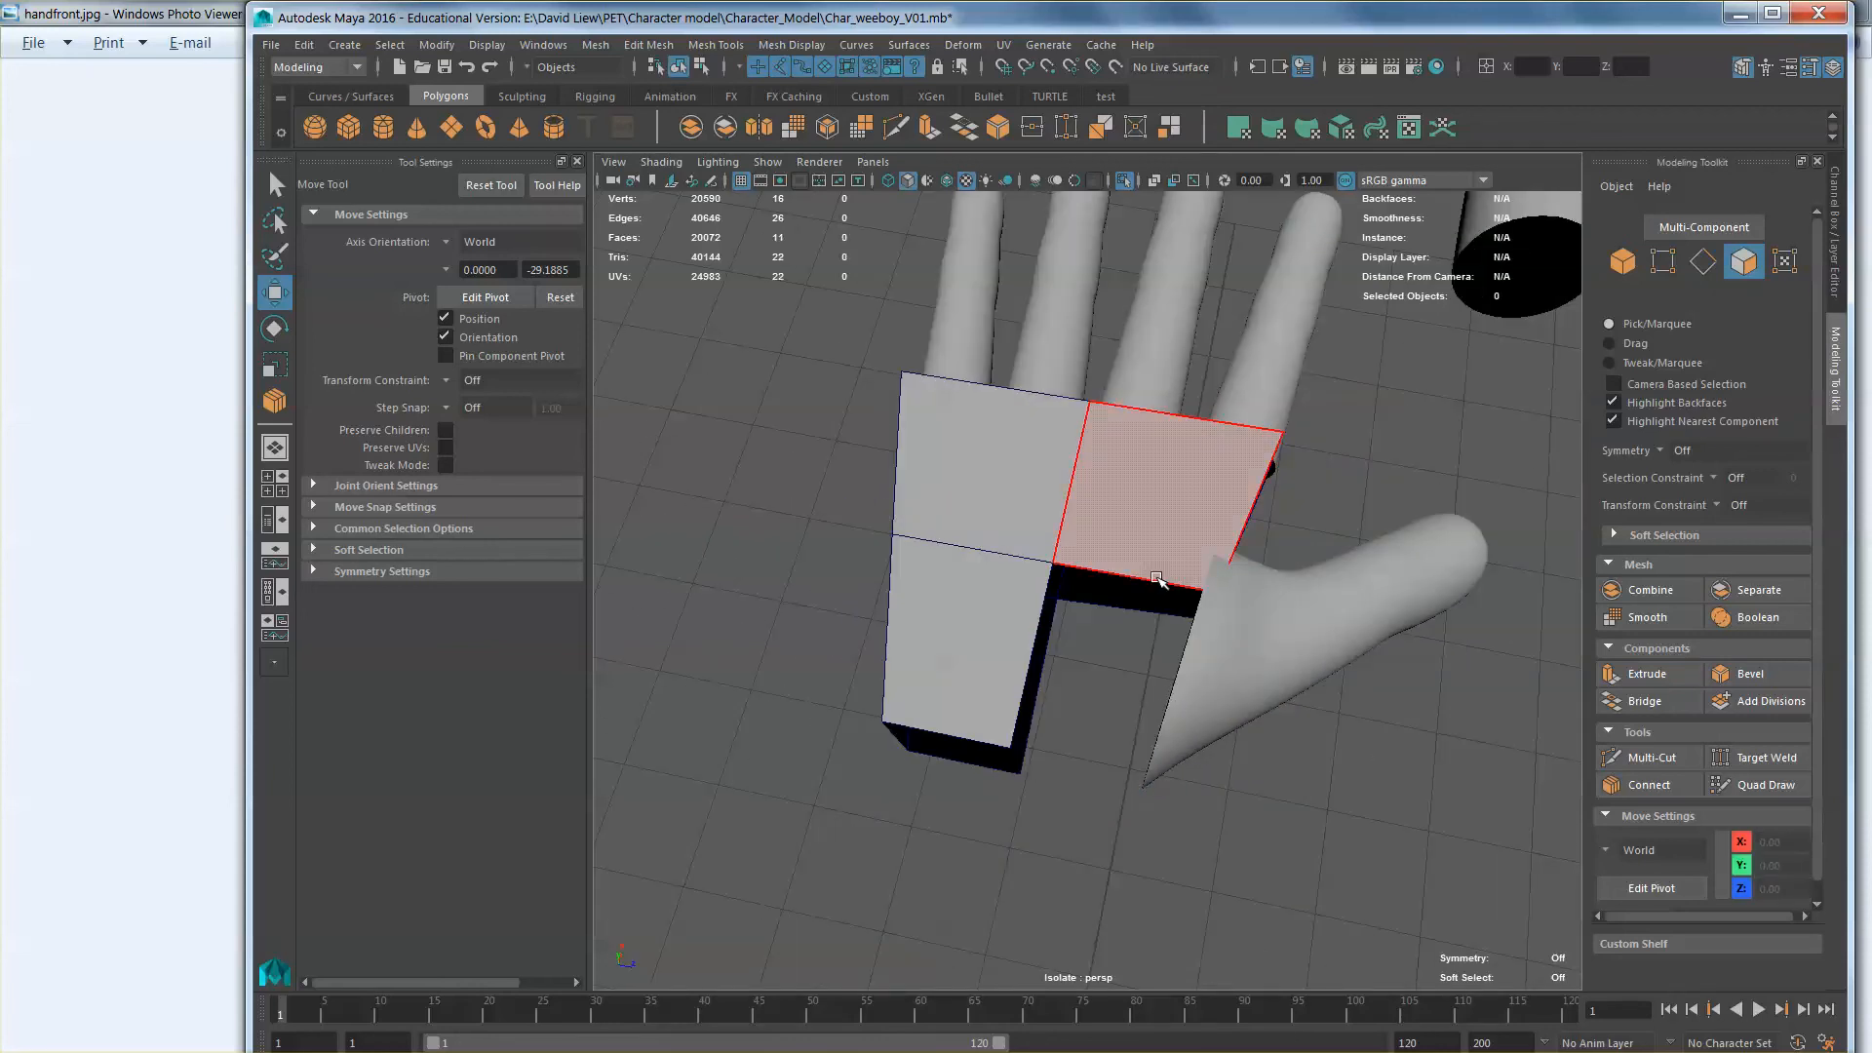
Step: Move the gap's thumb-side vertices towards the knuckles so the palm edge meets the upper part of the thumb's base
right_click_drag(1167, 576, 1106, 570)
left_click_drag(1171, 657, 1185, 680, "alt")
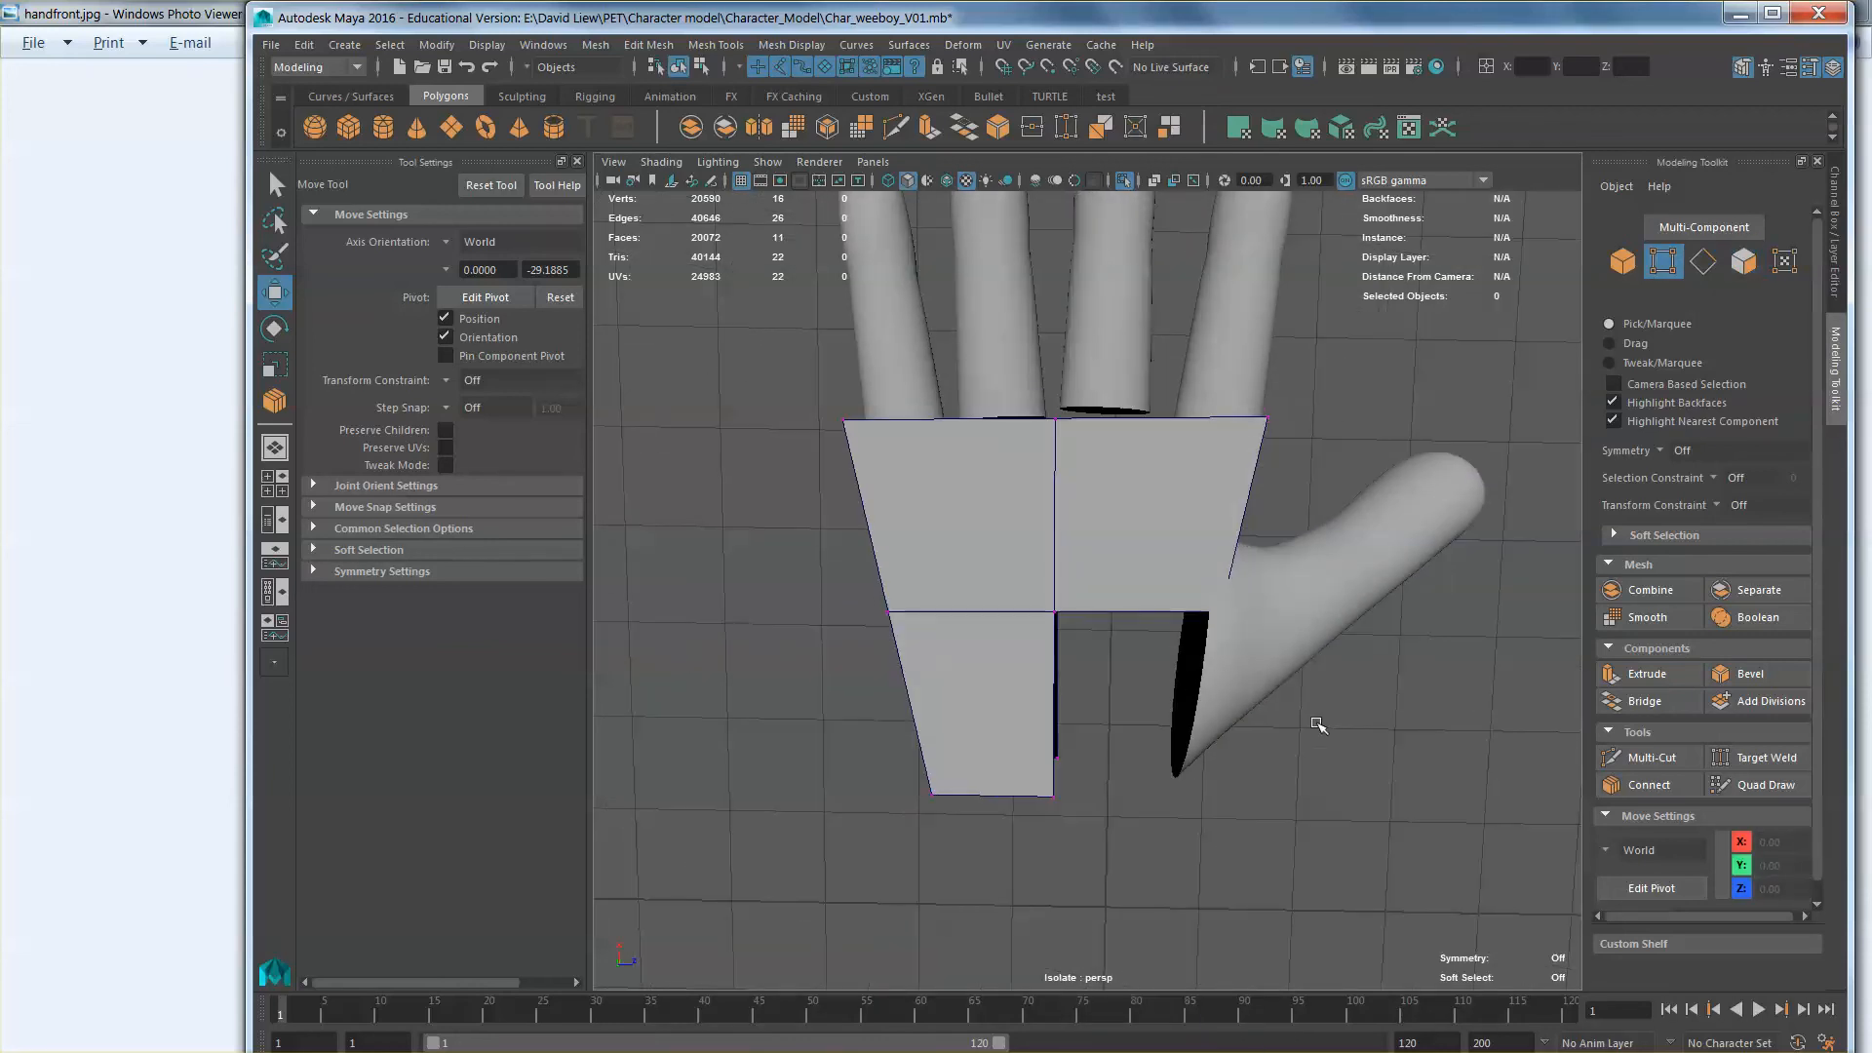
left_click_drag(1317, 720, 1158, 531)
left_click_drag(1173, 620, 1182, 601, "alt")
left_click_drag(1206, 504, 1202, 470)
left_click_drag(1168, 685, 1137, 544, "alt")
Step: Turn on wireframe on shaded and slightly raise the two middle lengthwise edges on the palm's upper face
left_click(1271, 604)
scroll(1199, 624, "up", 3)
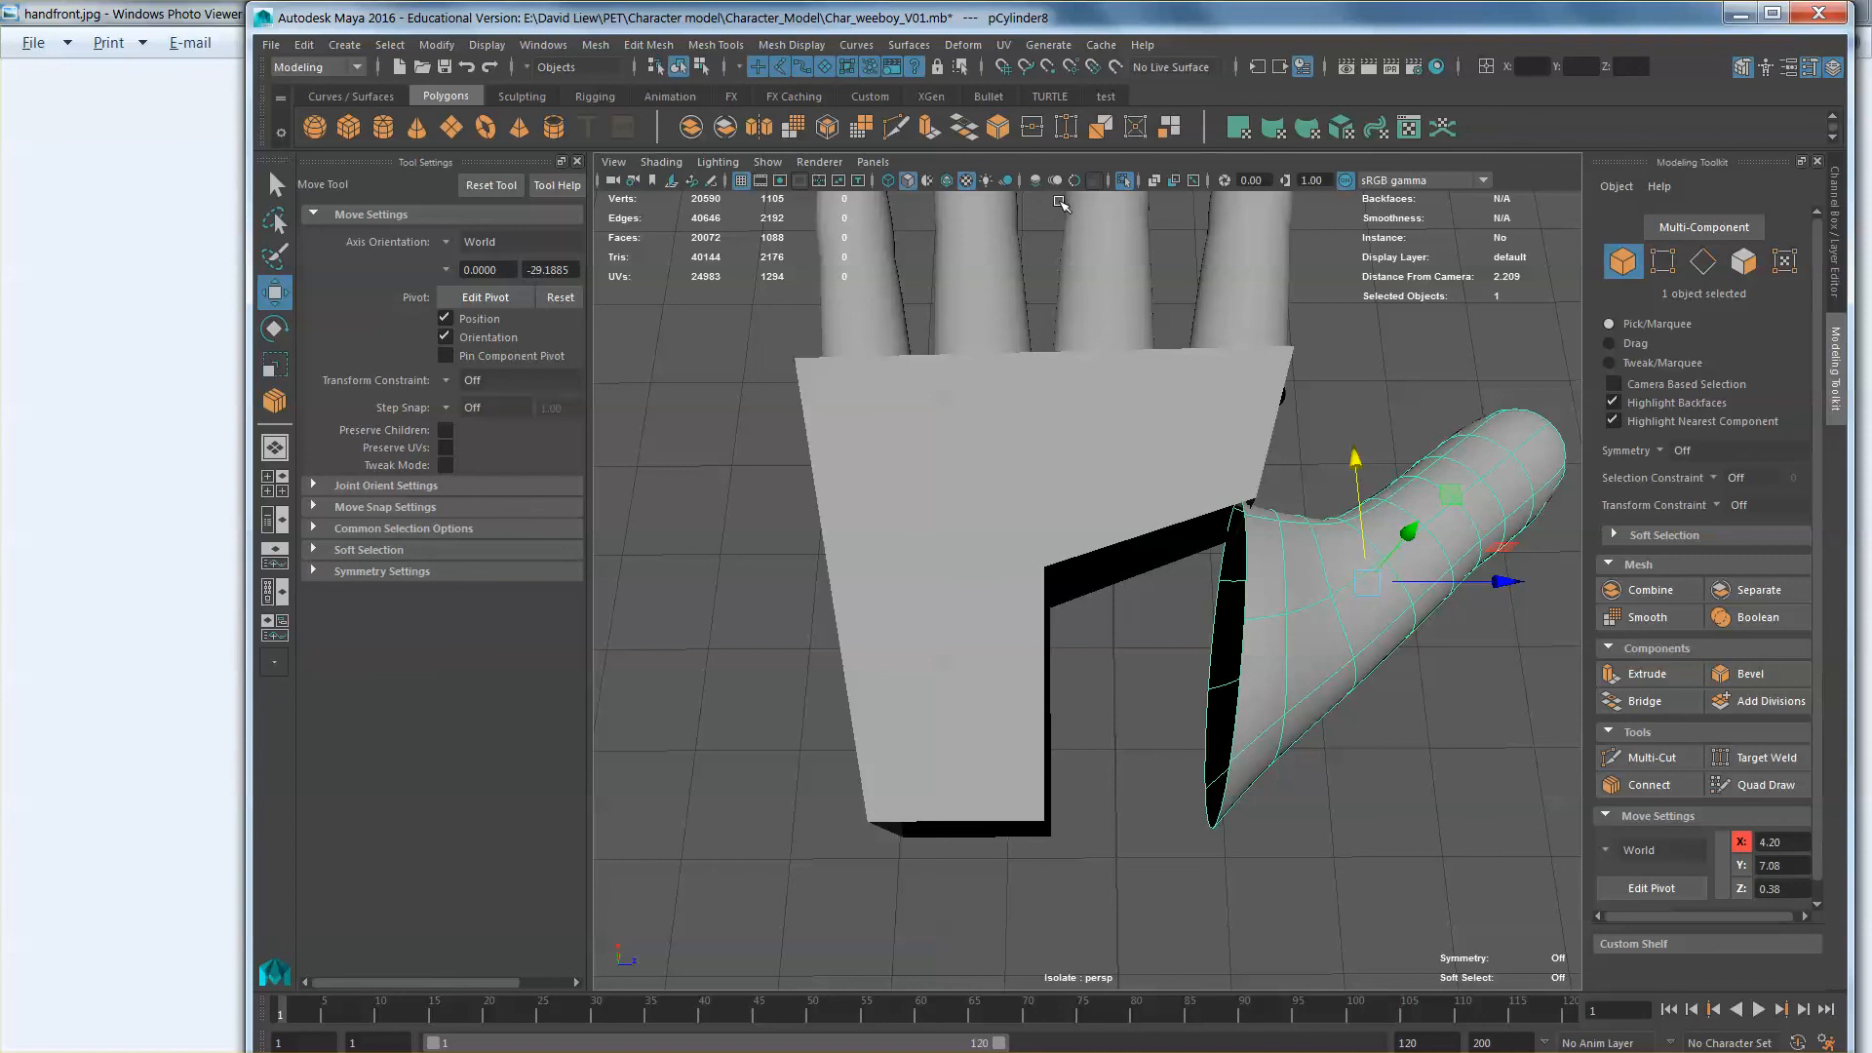
left_click(945, 183)
mouse_move(1165, 435)
left_mouse_down("alt")
mouse_move(1146, 408)
mouse_move(1089, 402)
left_mouse_up("alt")
left_click(1044, 466)
right_click_drag(1043, 466, 1041, 427)
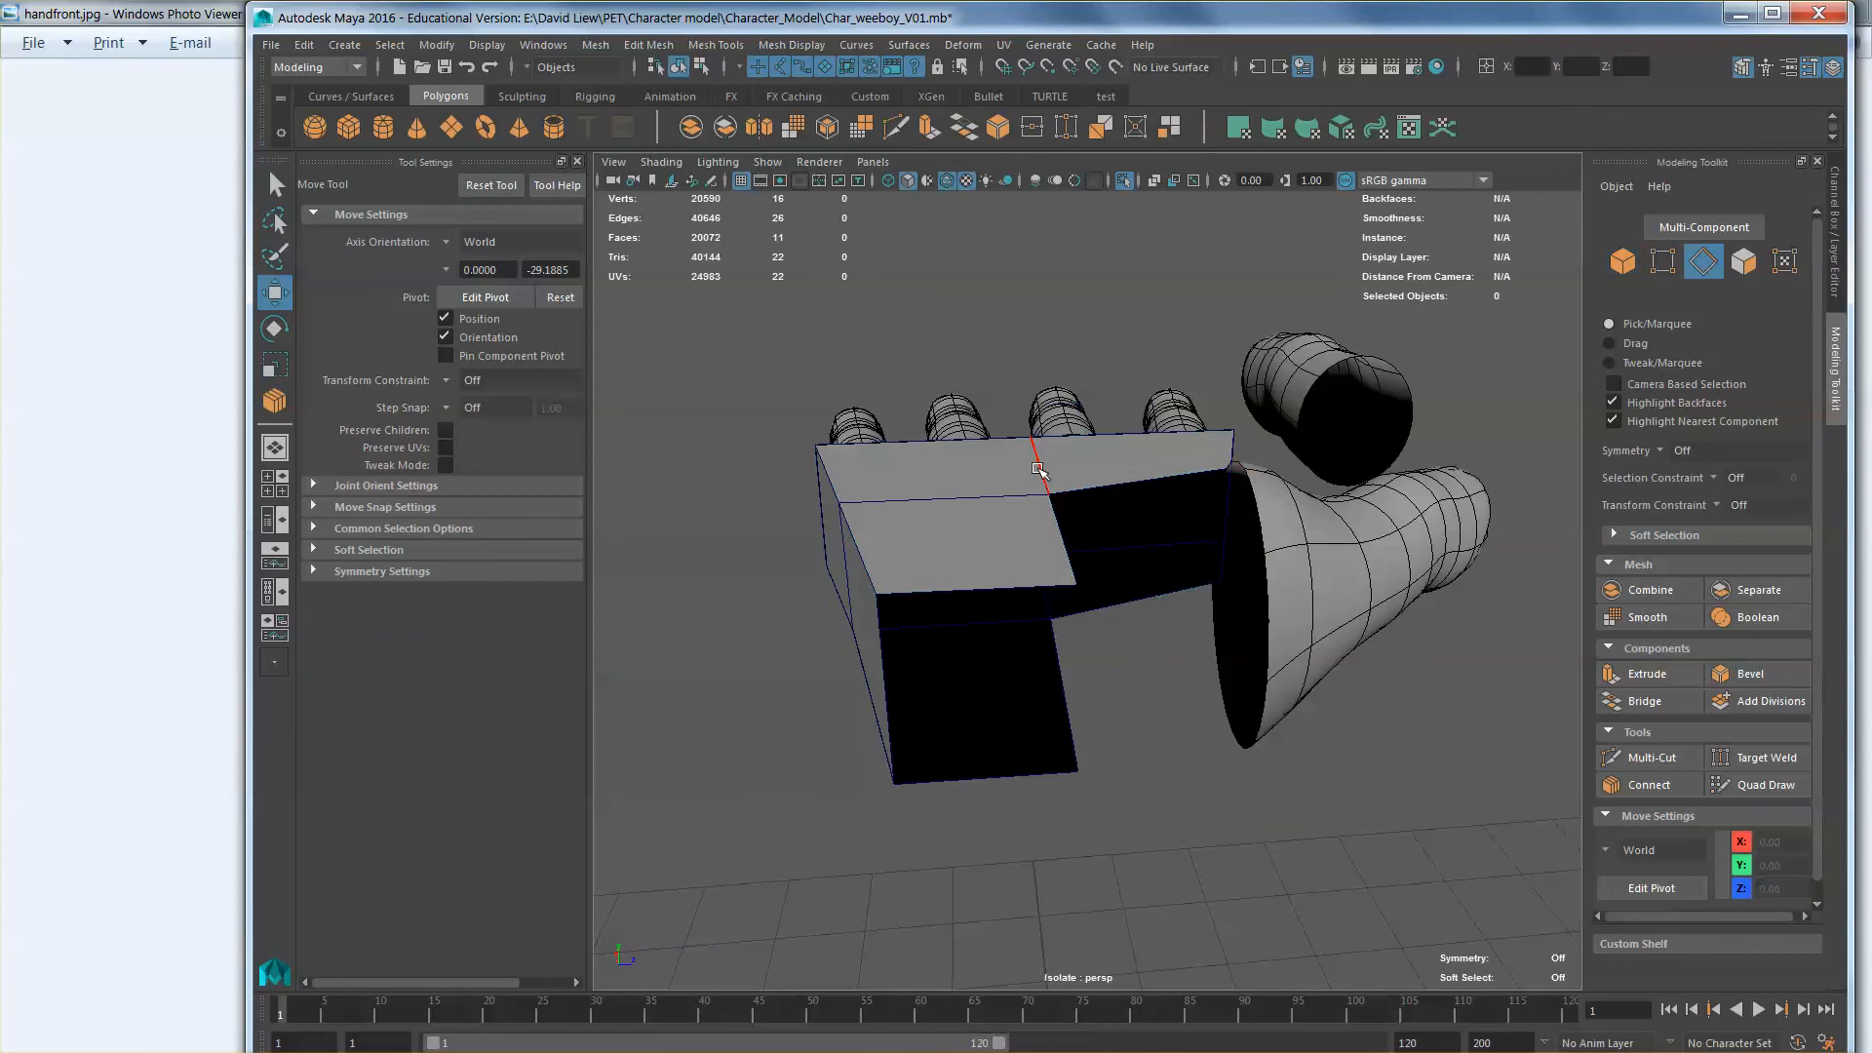
left_click(1040, 463)
left_click(1052, 527, "shift")
left_click_drag(1045, 402, 1033, 561)
Step: Select the four widthwise edges along the upper and lower rims of the palm's knuckle-end face
left_click_drag(990, 450, 1024, 517, "alt")
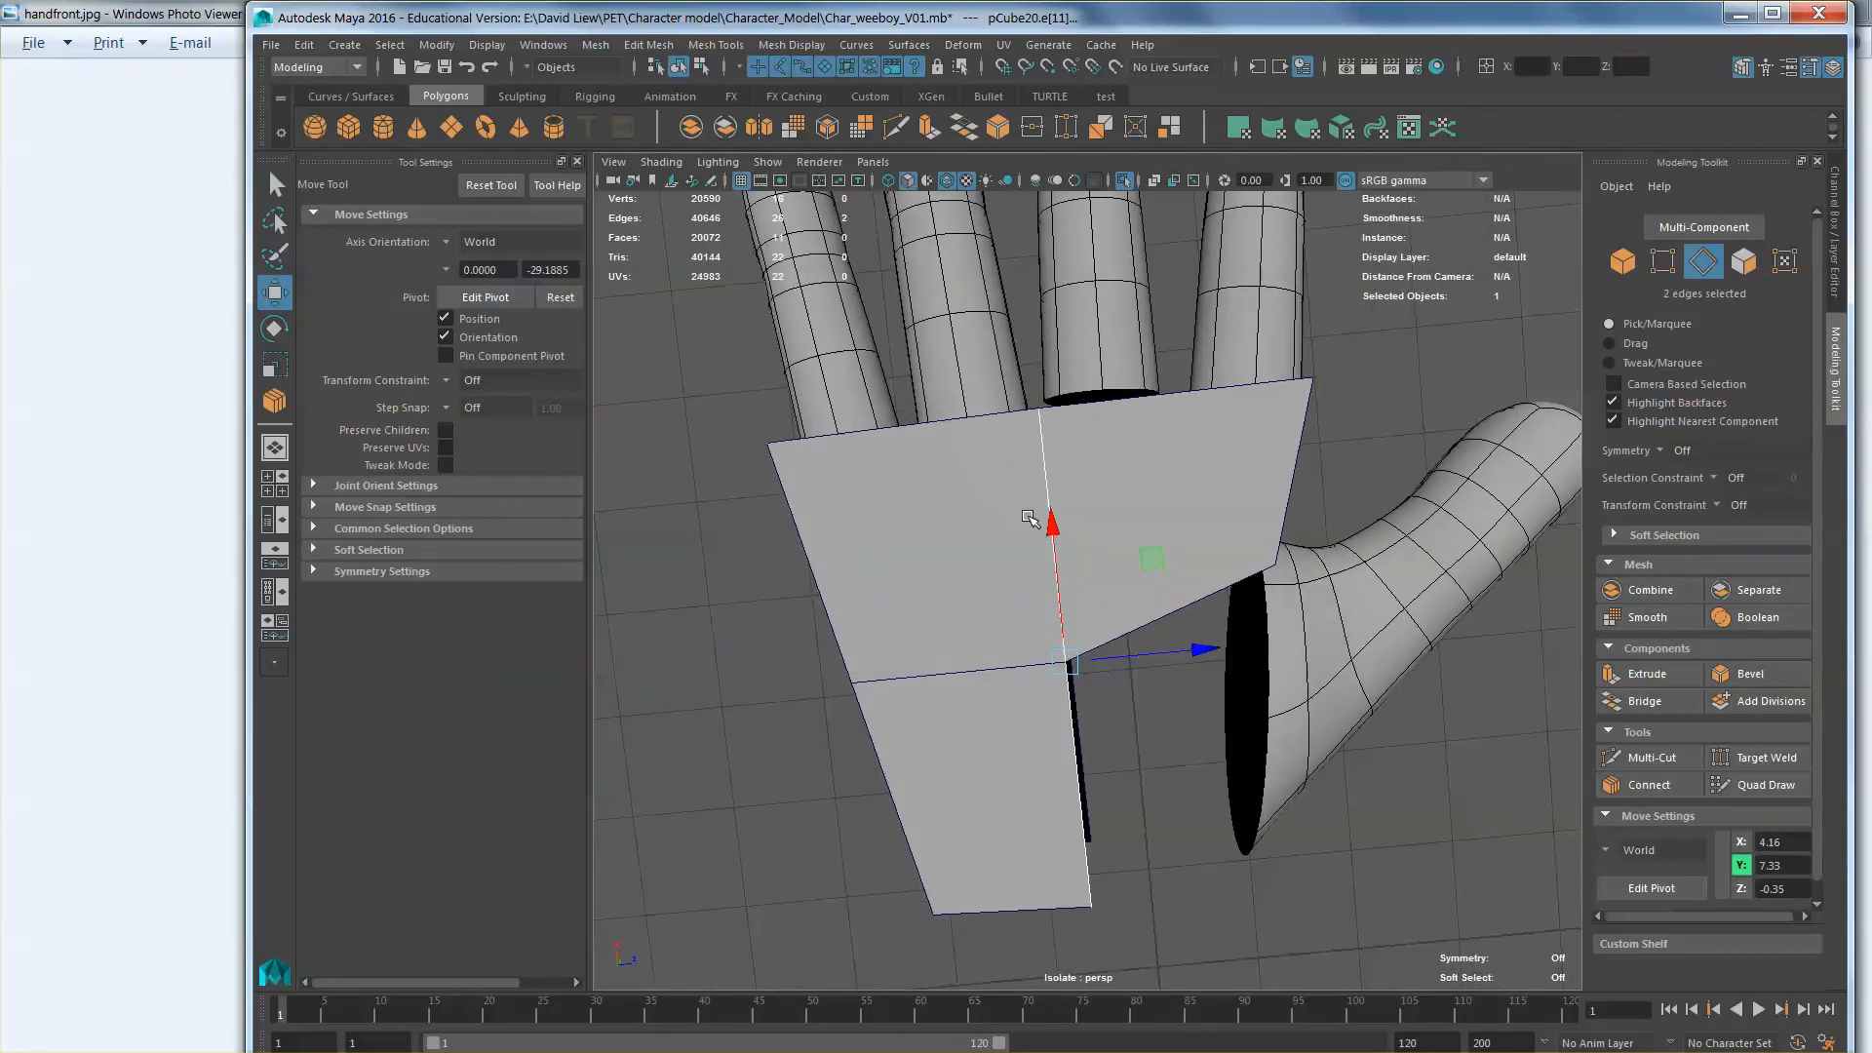
left_click(936, 430)
left_click_drag(939, 436, 931, 481, "alt")
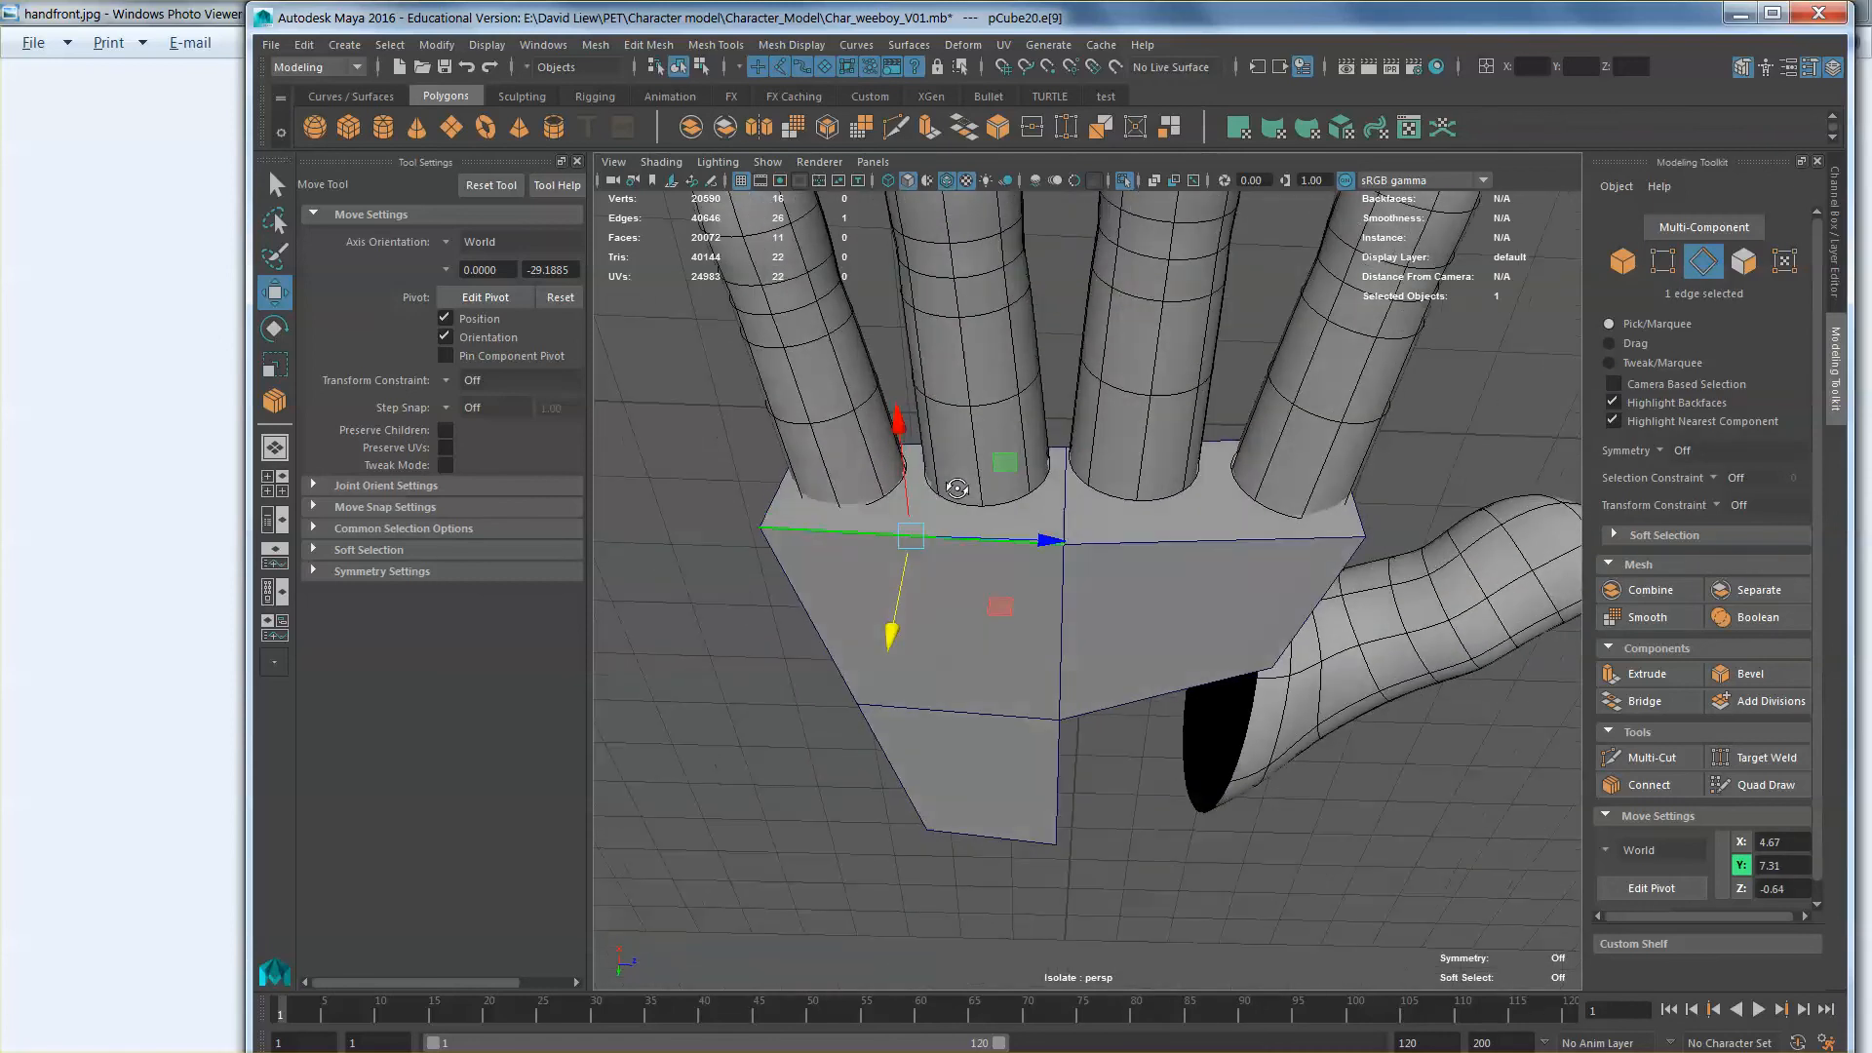
left_click(917, 454, "shift")
left_click(1195, 457, "shift")
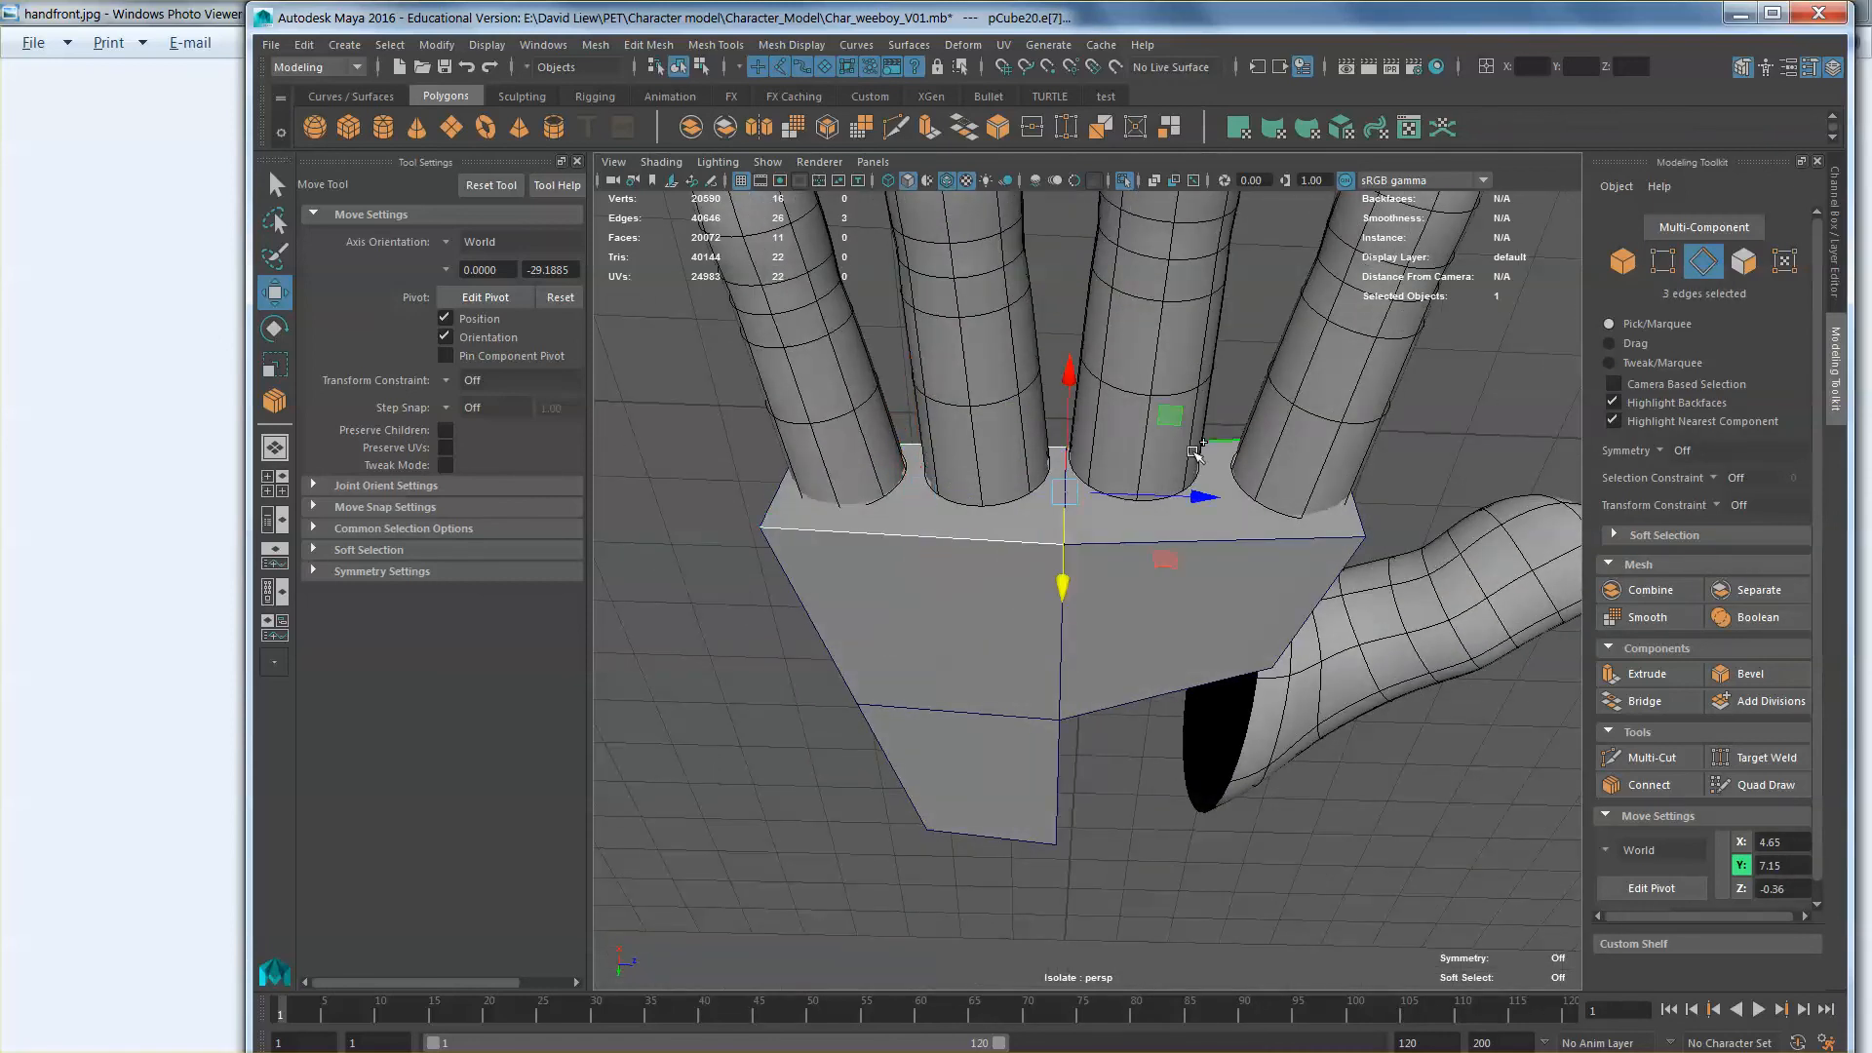
left_click(1216, 536, "shift")
scroll(1131, 590, "up", 3)
left_click_drag(956, 604, 979, 544, "alt")
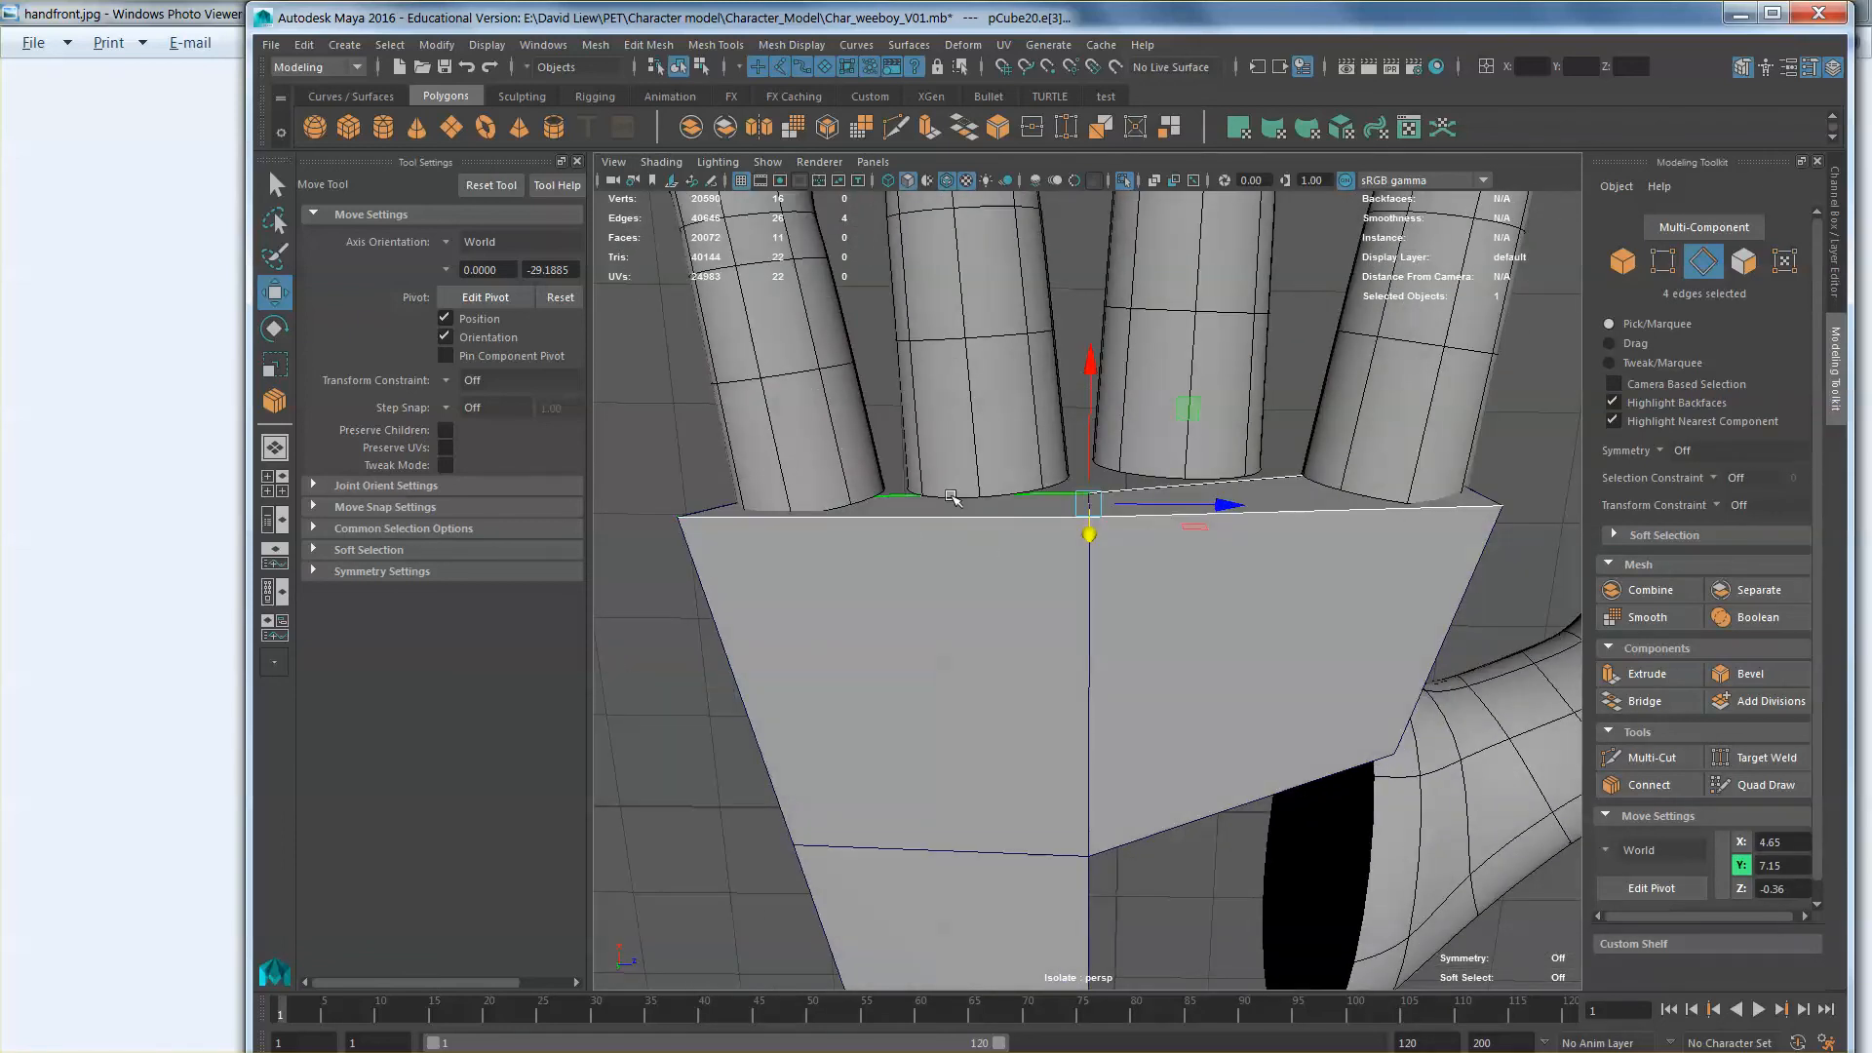
scroll(1004, 531, "up", 1)
scroll(1007, 536, "up", 1)
scroll(1024, 575, "down", 3)
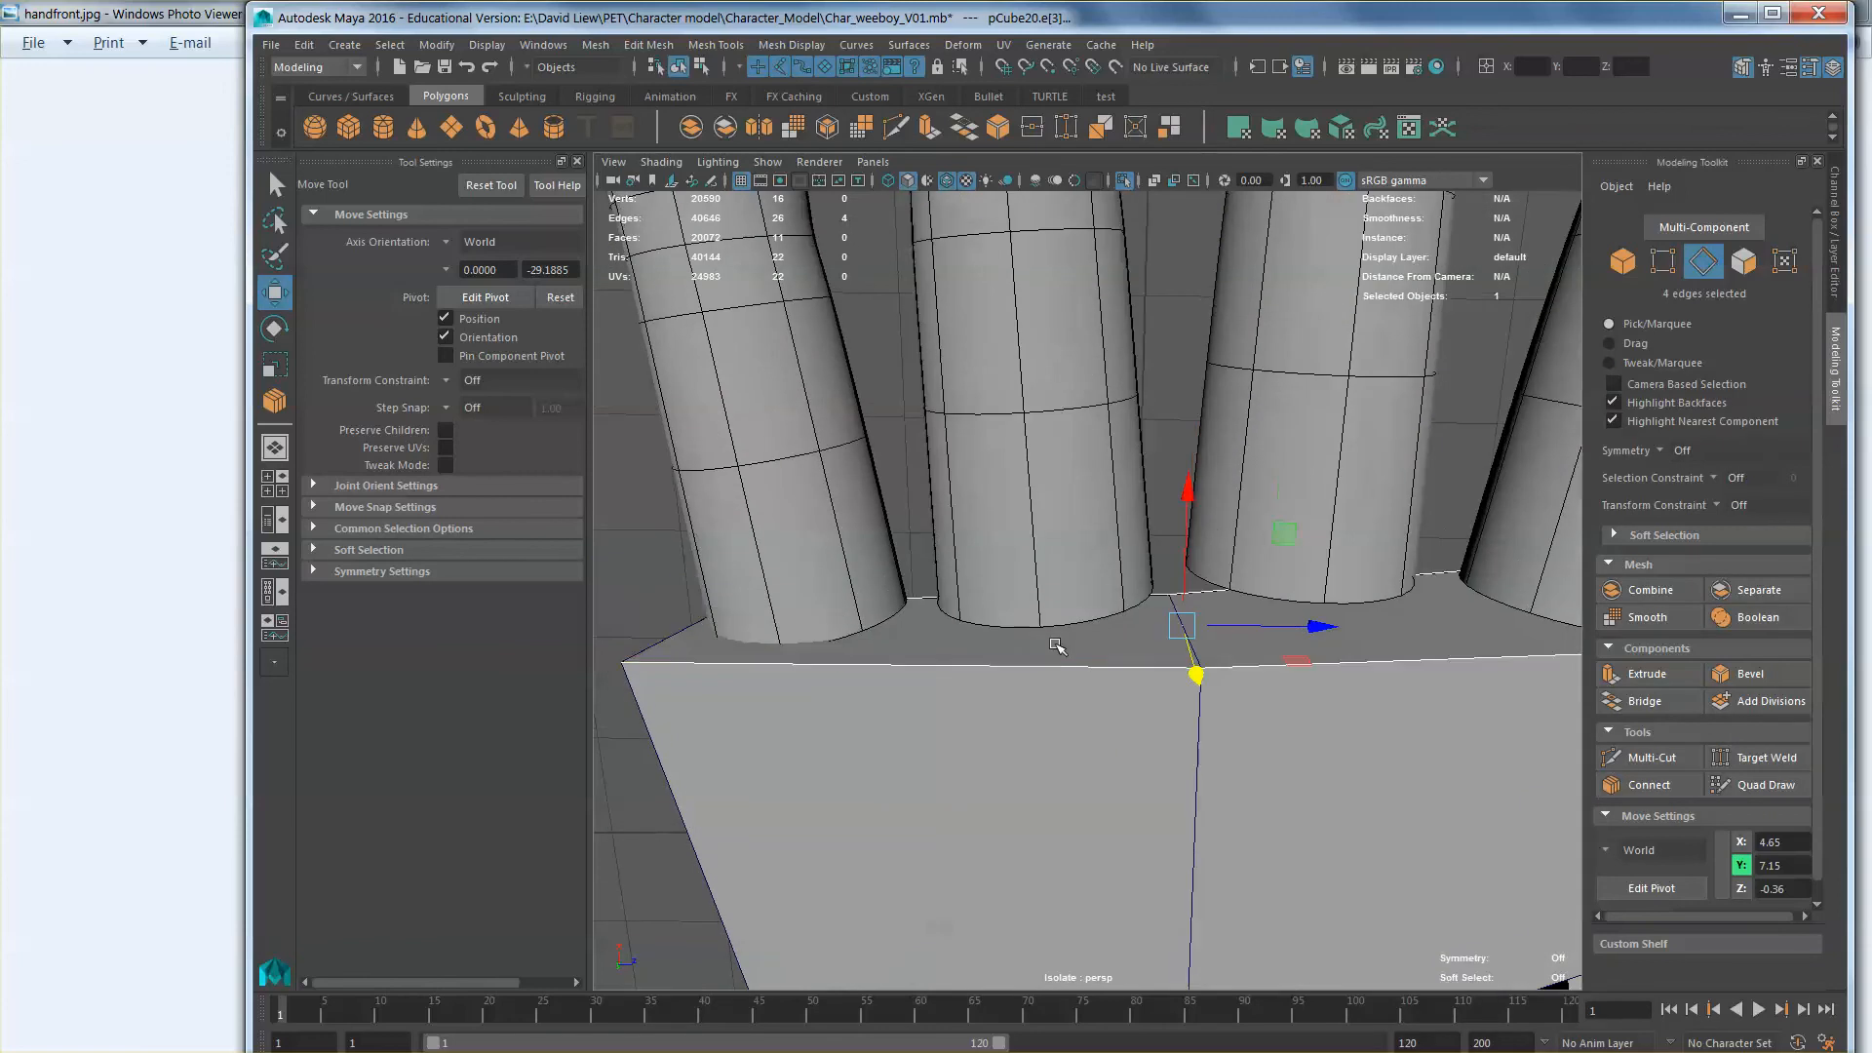
Step: Select the edge loop at the ring finger's base to check its edge count, and return to the palm's edge selection
left_click(1073, 546)
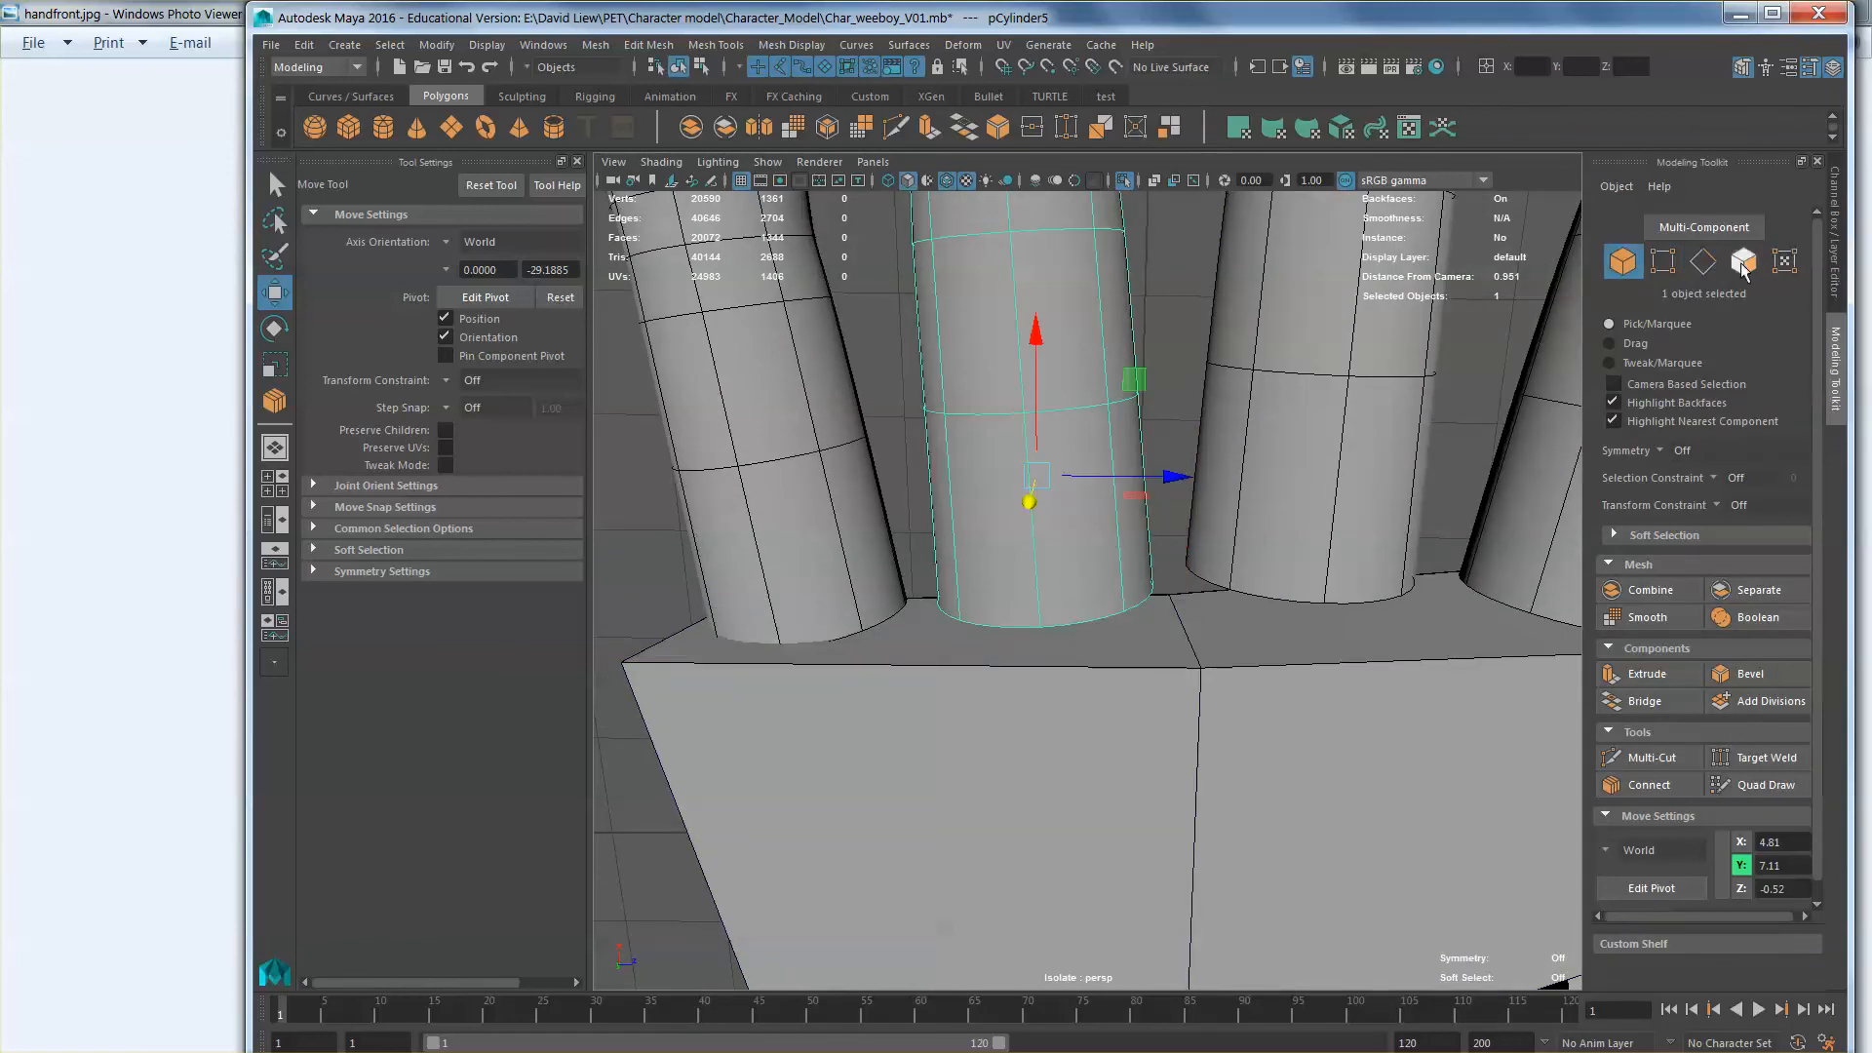
left_click(1702, 261)
double_click(1098, 618)
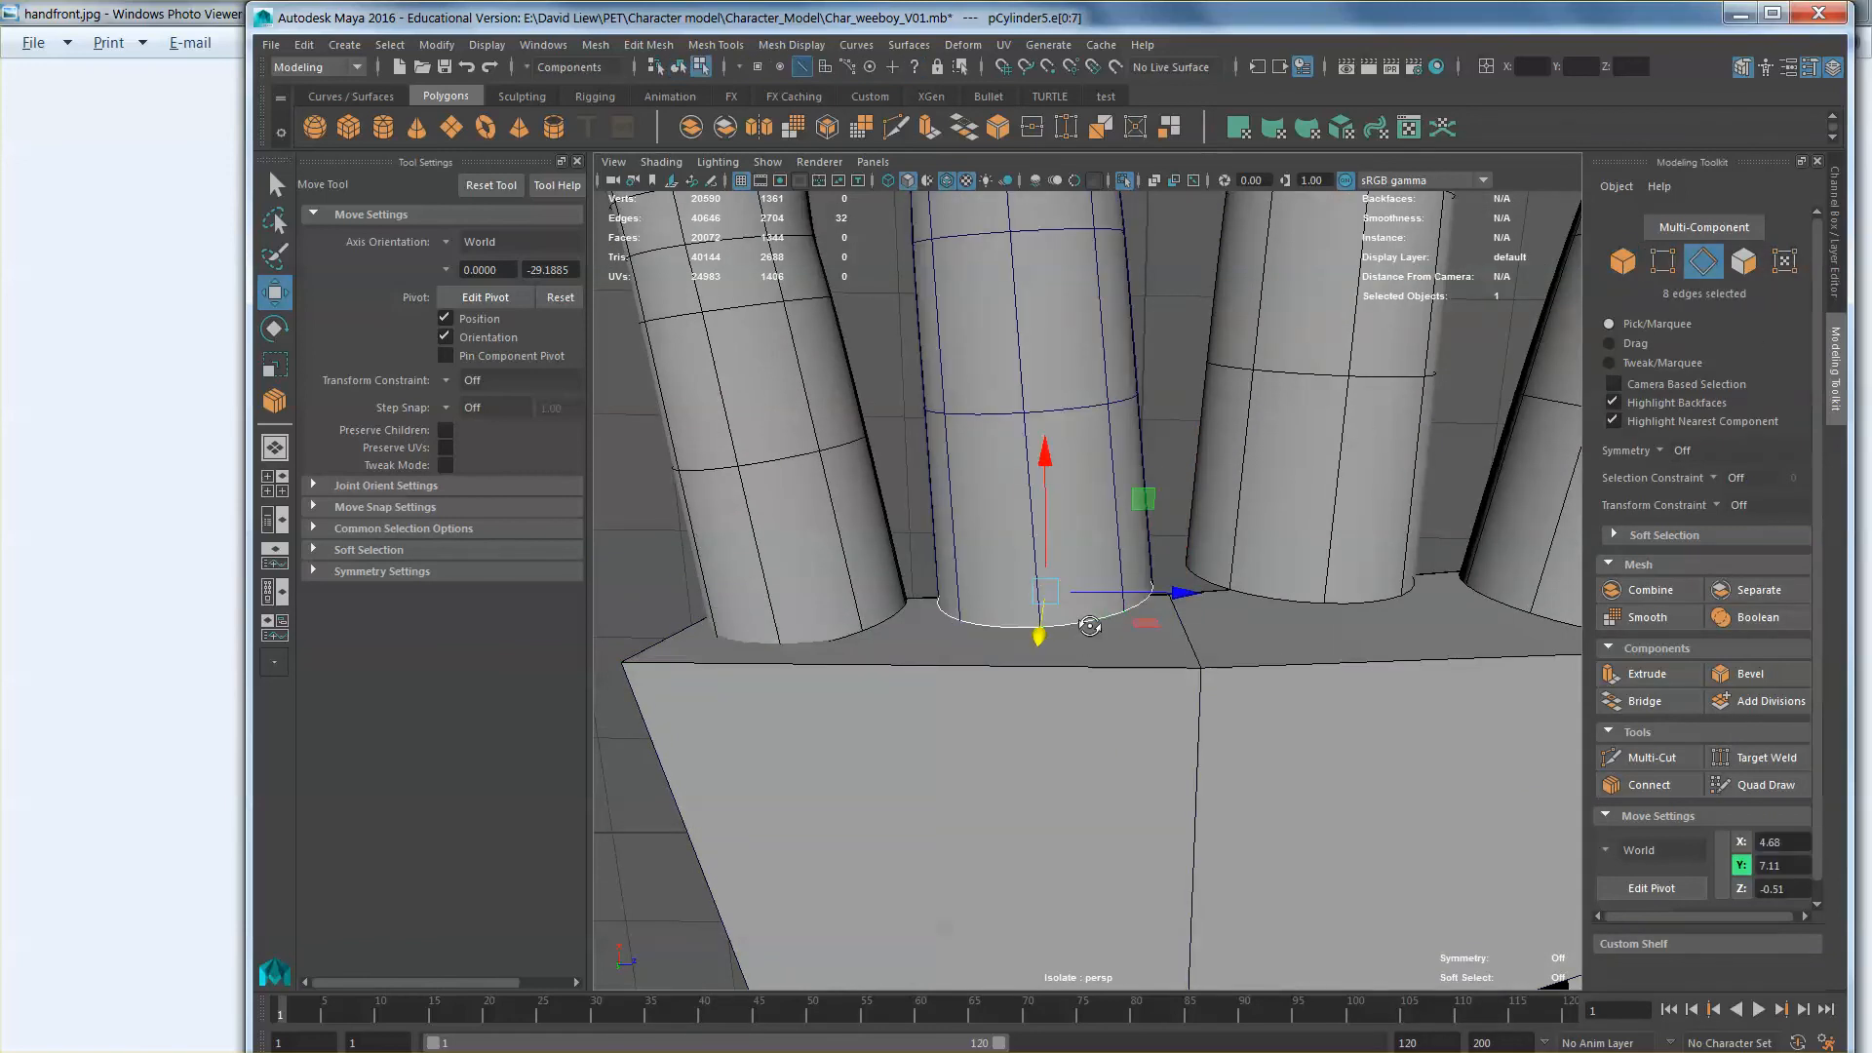
left_click_drag(1098, 618, 1658, 413, "alt")
left_click_drag(1097, 499, 1120, 596, "alt")
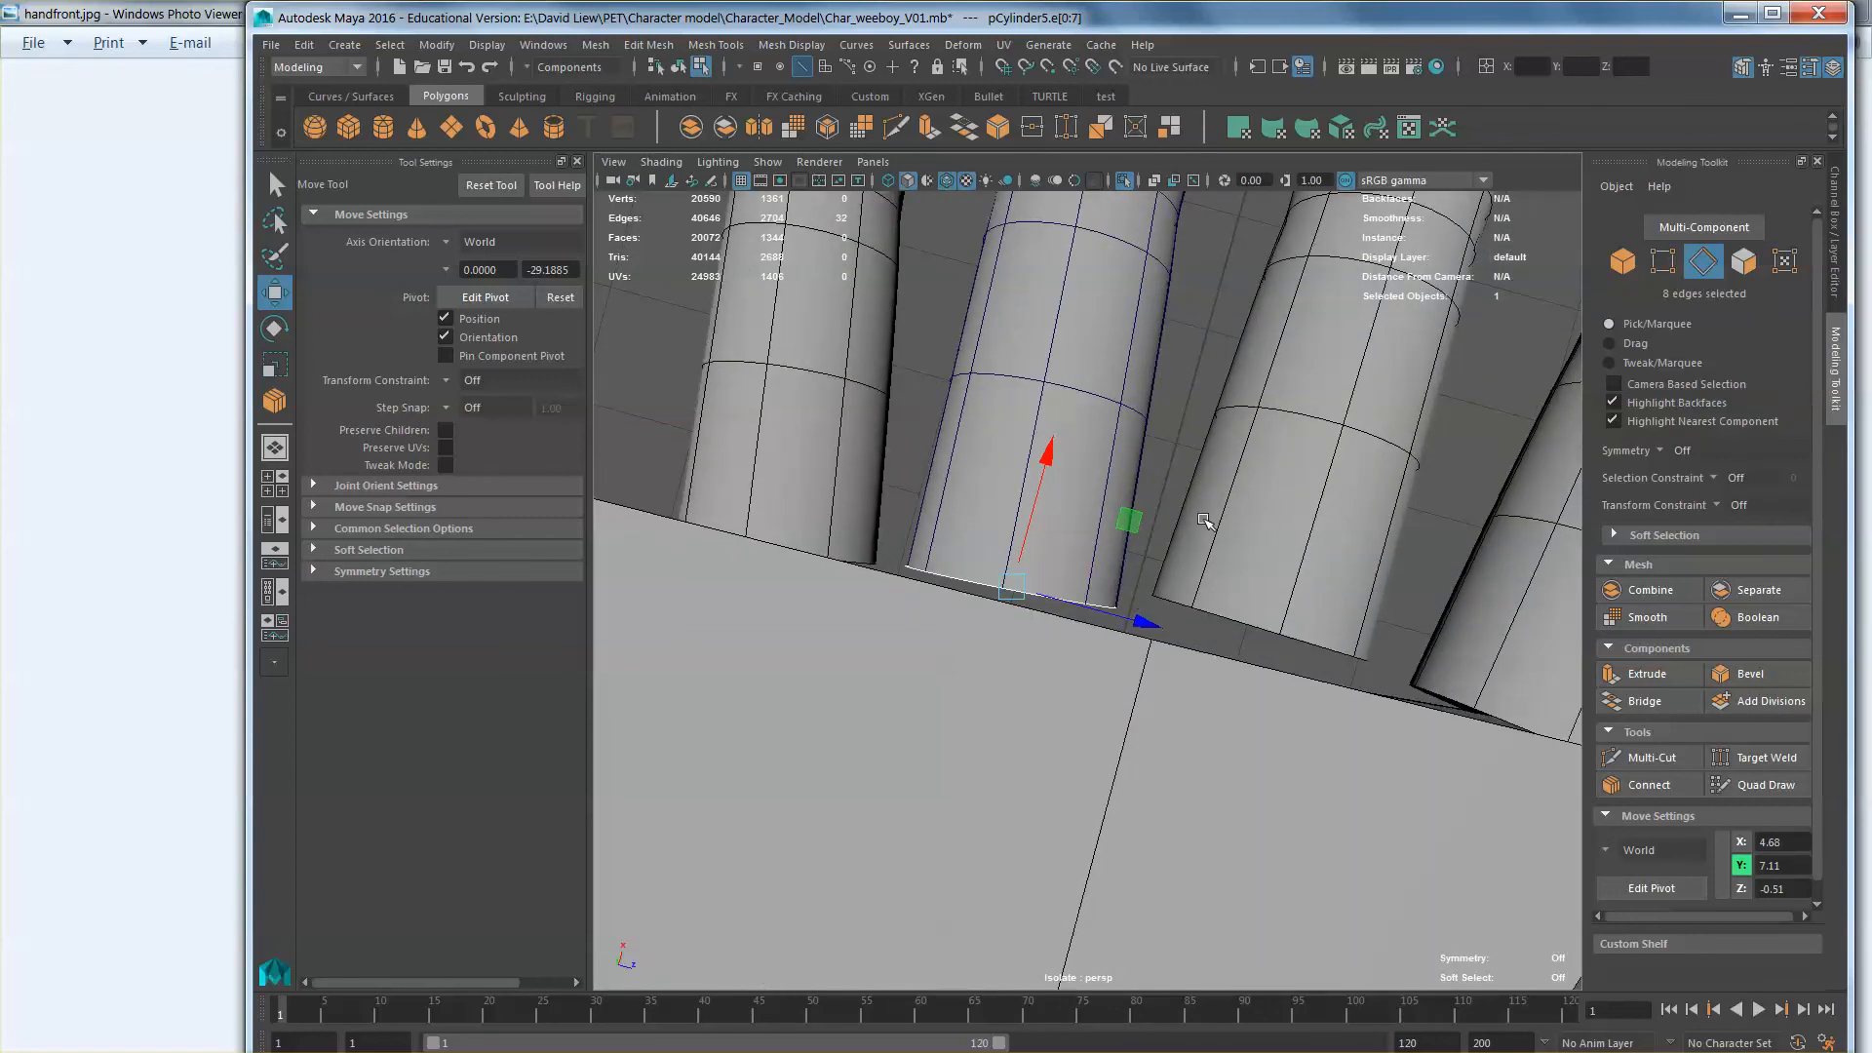
middle_click_drag(873, 497, 1044, 546, "alt")
left_click_drag(1044, 546, 1019, 587, "alt")
double_click(1028, 767)
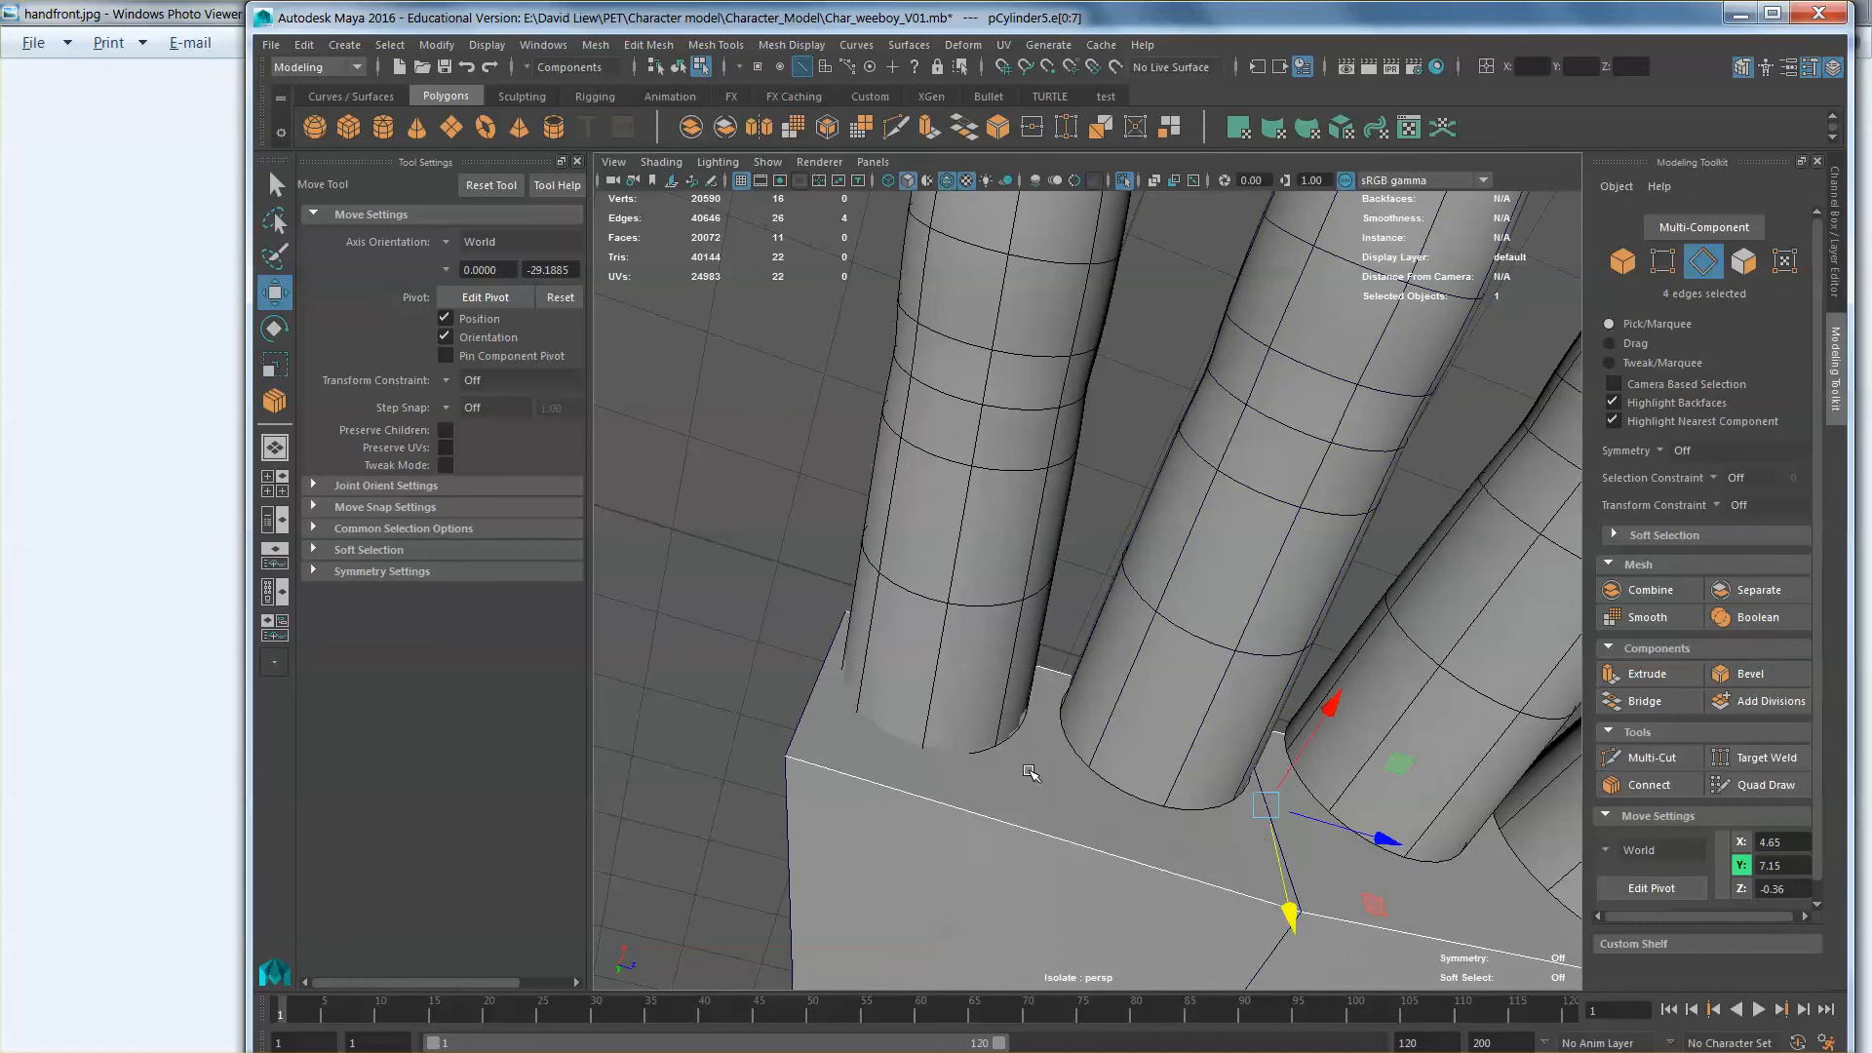
Step: Connect the four selected knuckle-end edges and scale the two new edges slightly apart across the palm's width
middle_click_drag(1093, 707, 1035, 677, "alt")
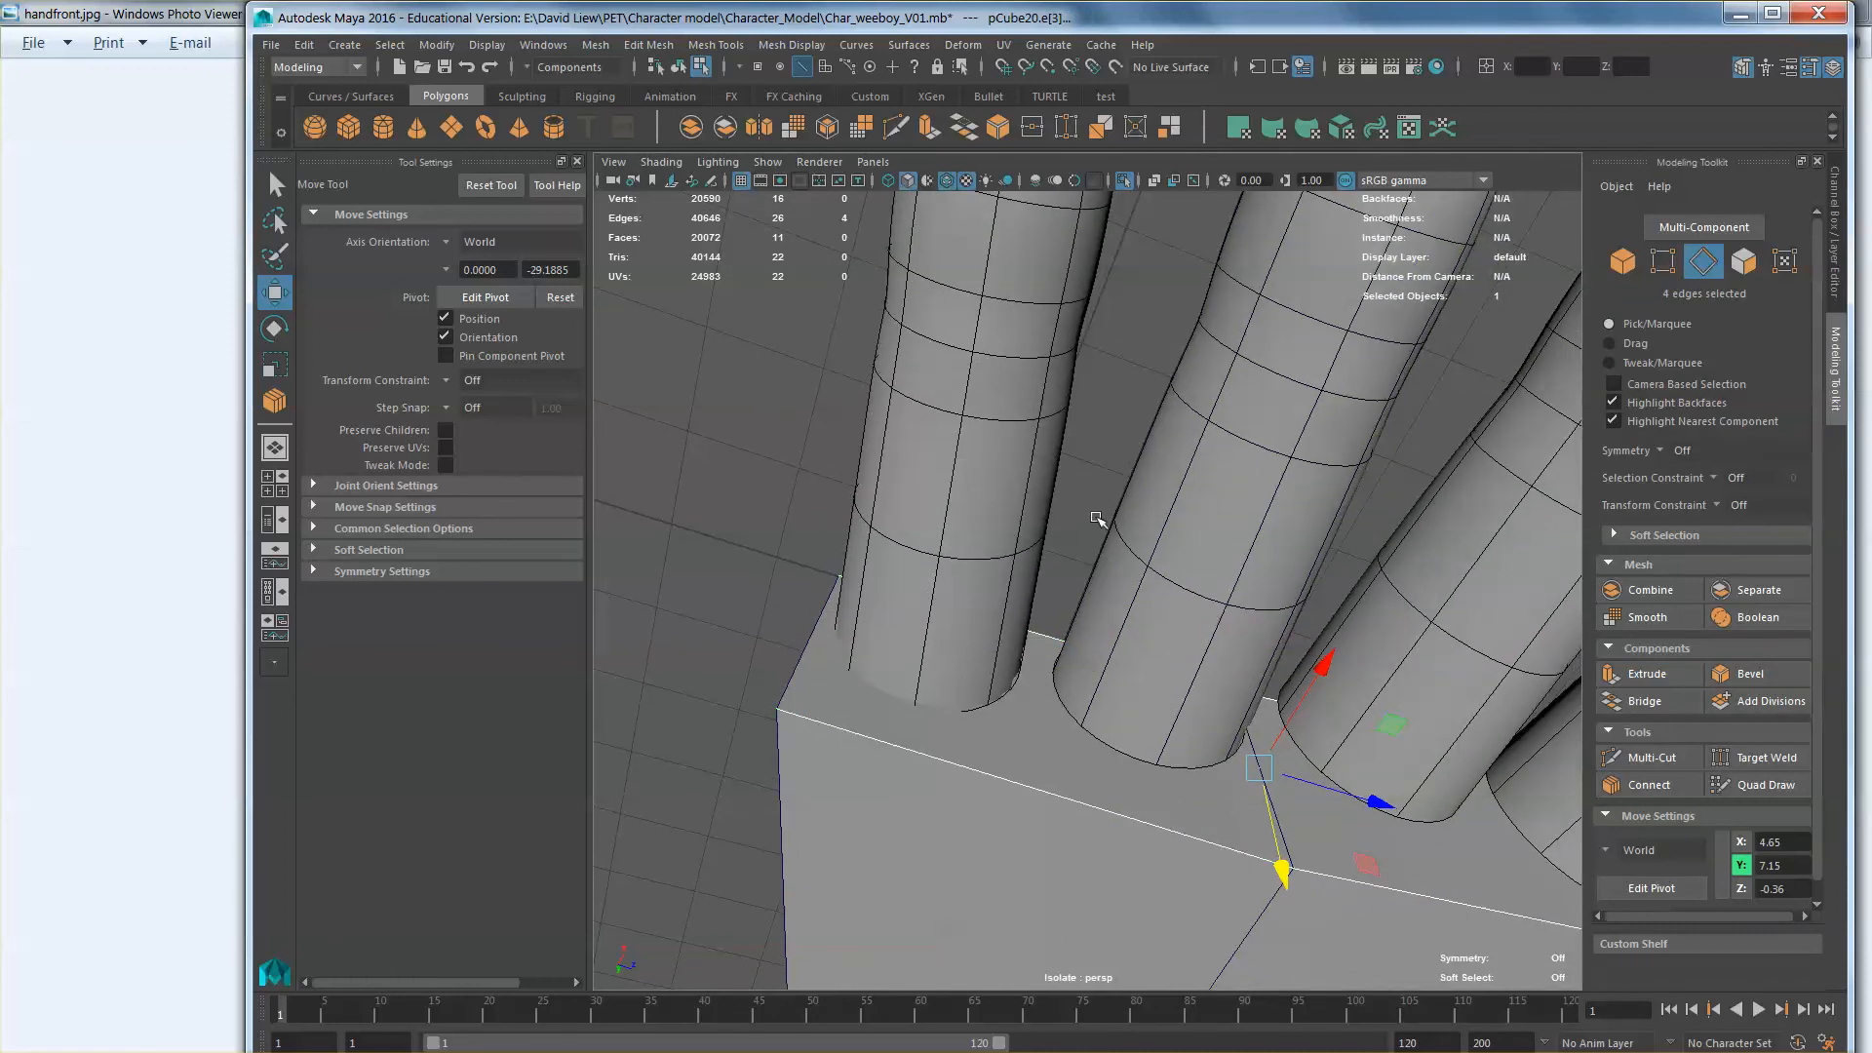
left_click_drag(1148, 555, 1092, 471, "alt")
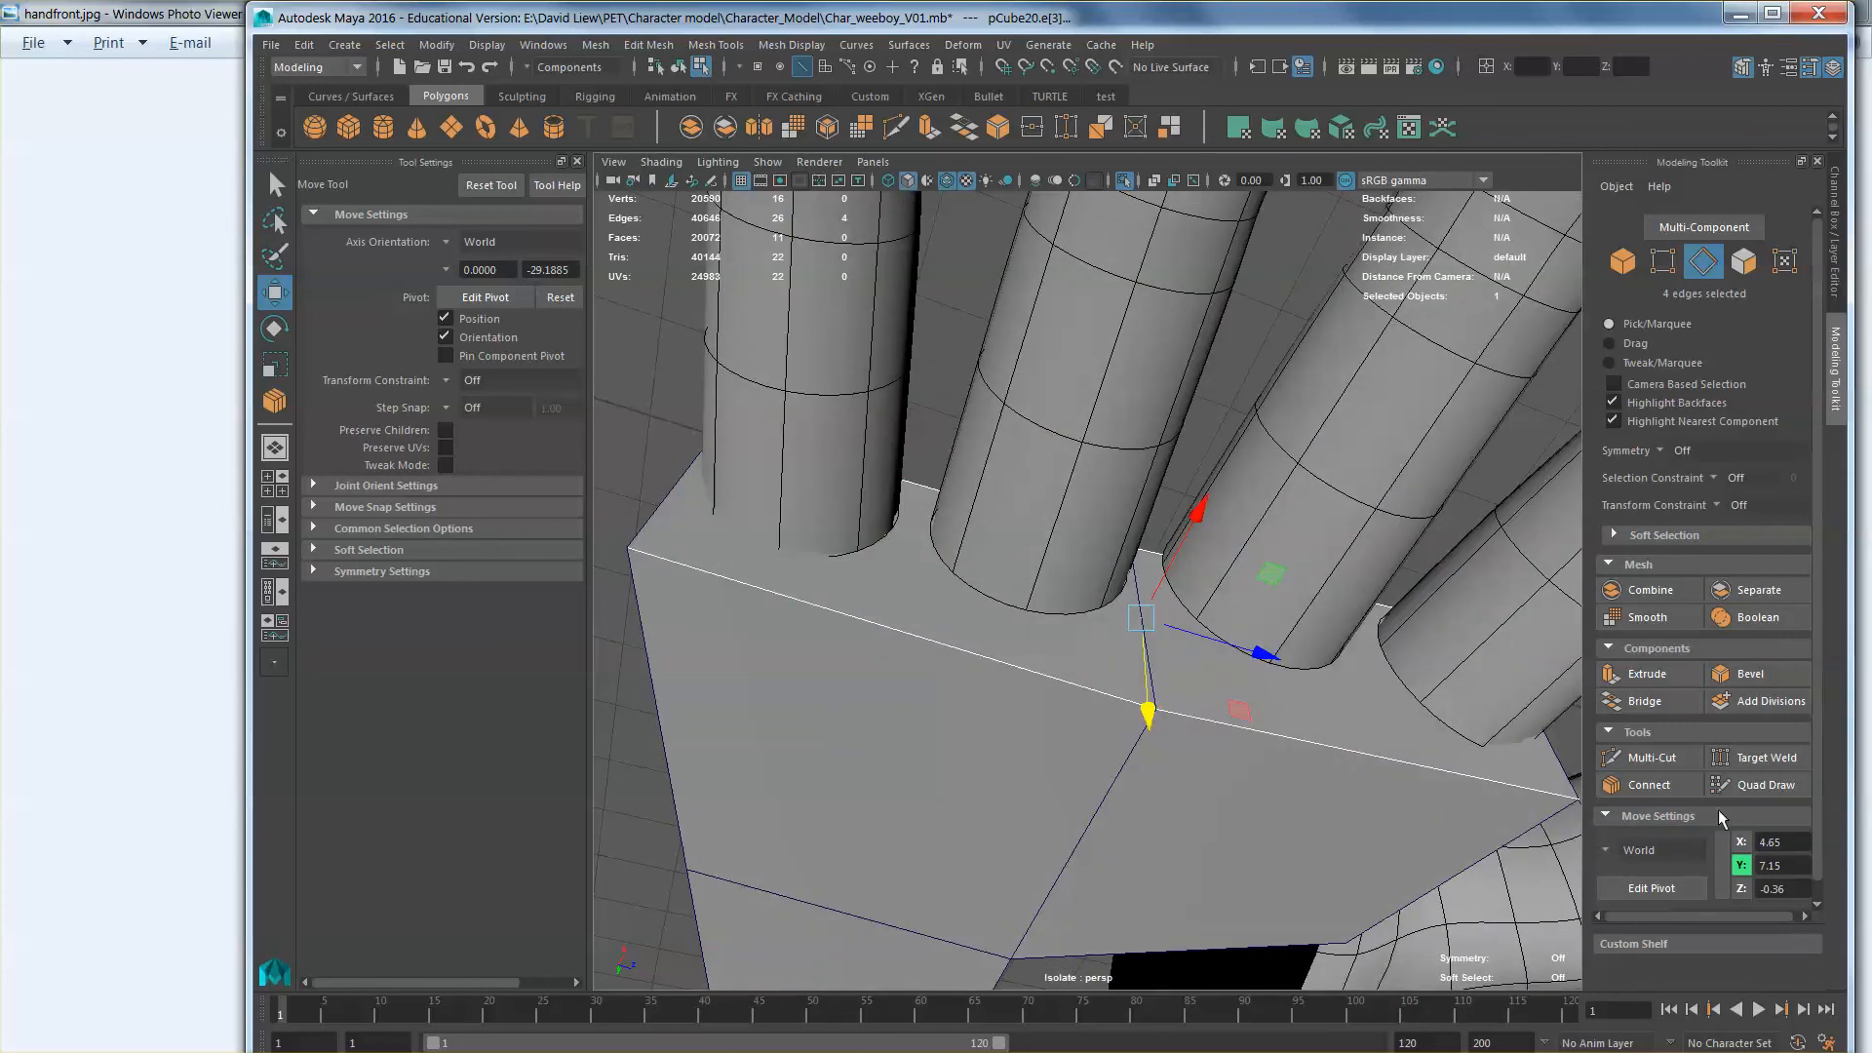
left_click(1656, 787)
key("Return")
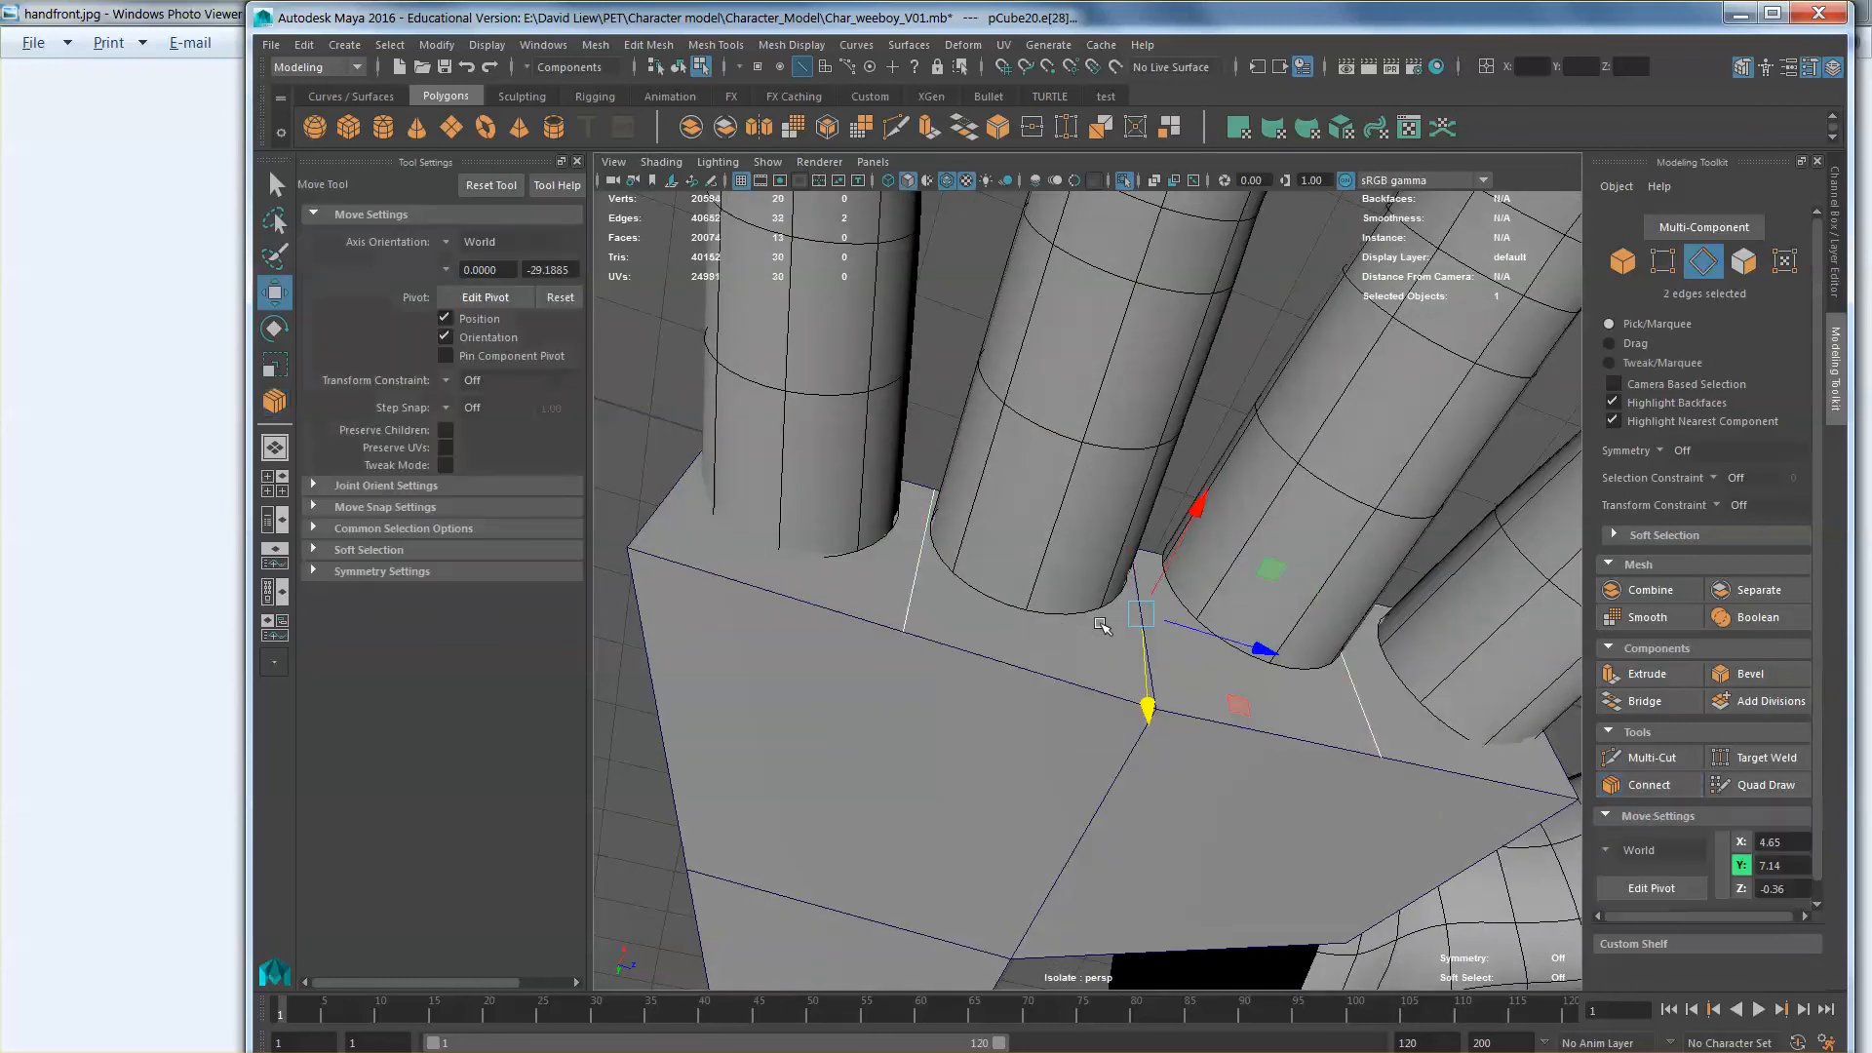
left_click_drag(1100, 625, 1028, 639, "alt")
key("r")
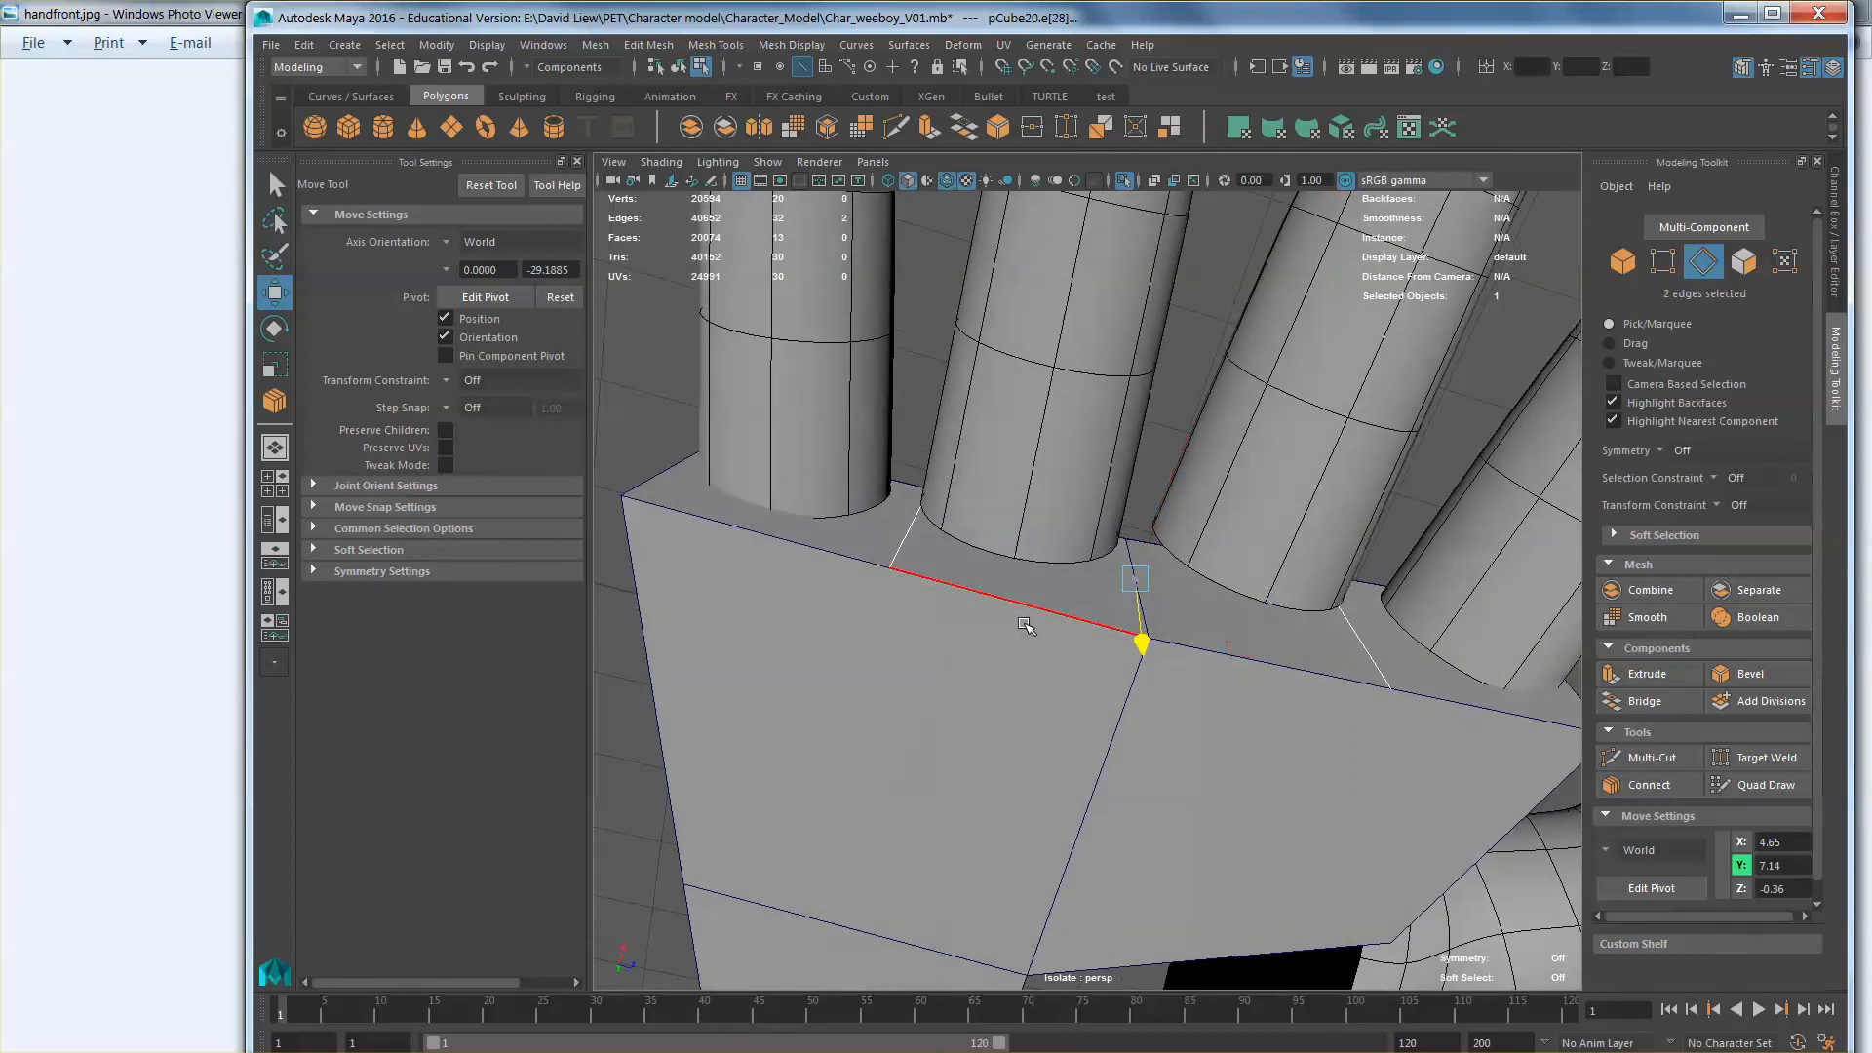
left_click(1253, 611)
left_click_drag(1253, 611, 1005, 624, "alt")
left_click_drag(858, 595, 994, 585, "alt")
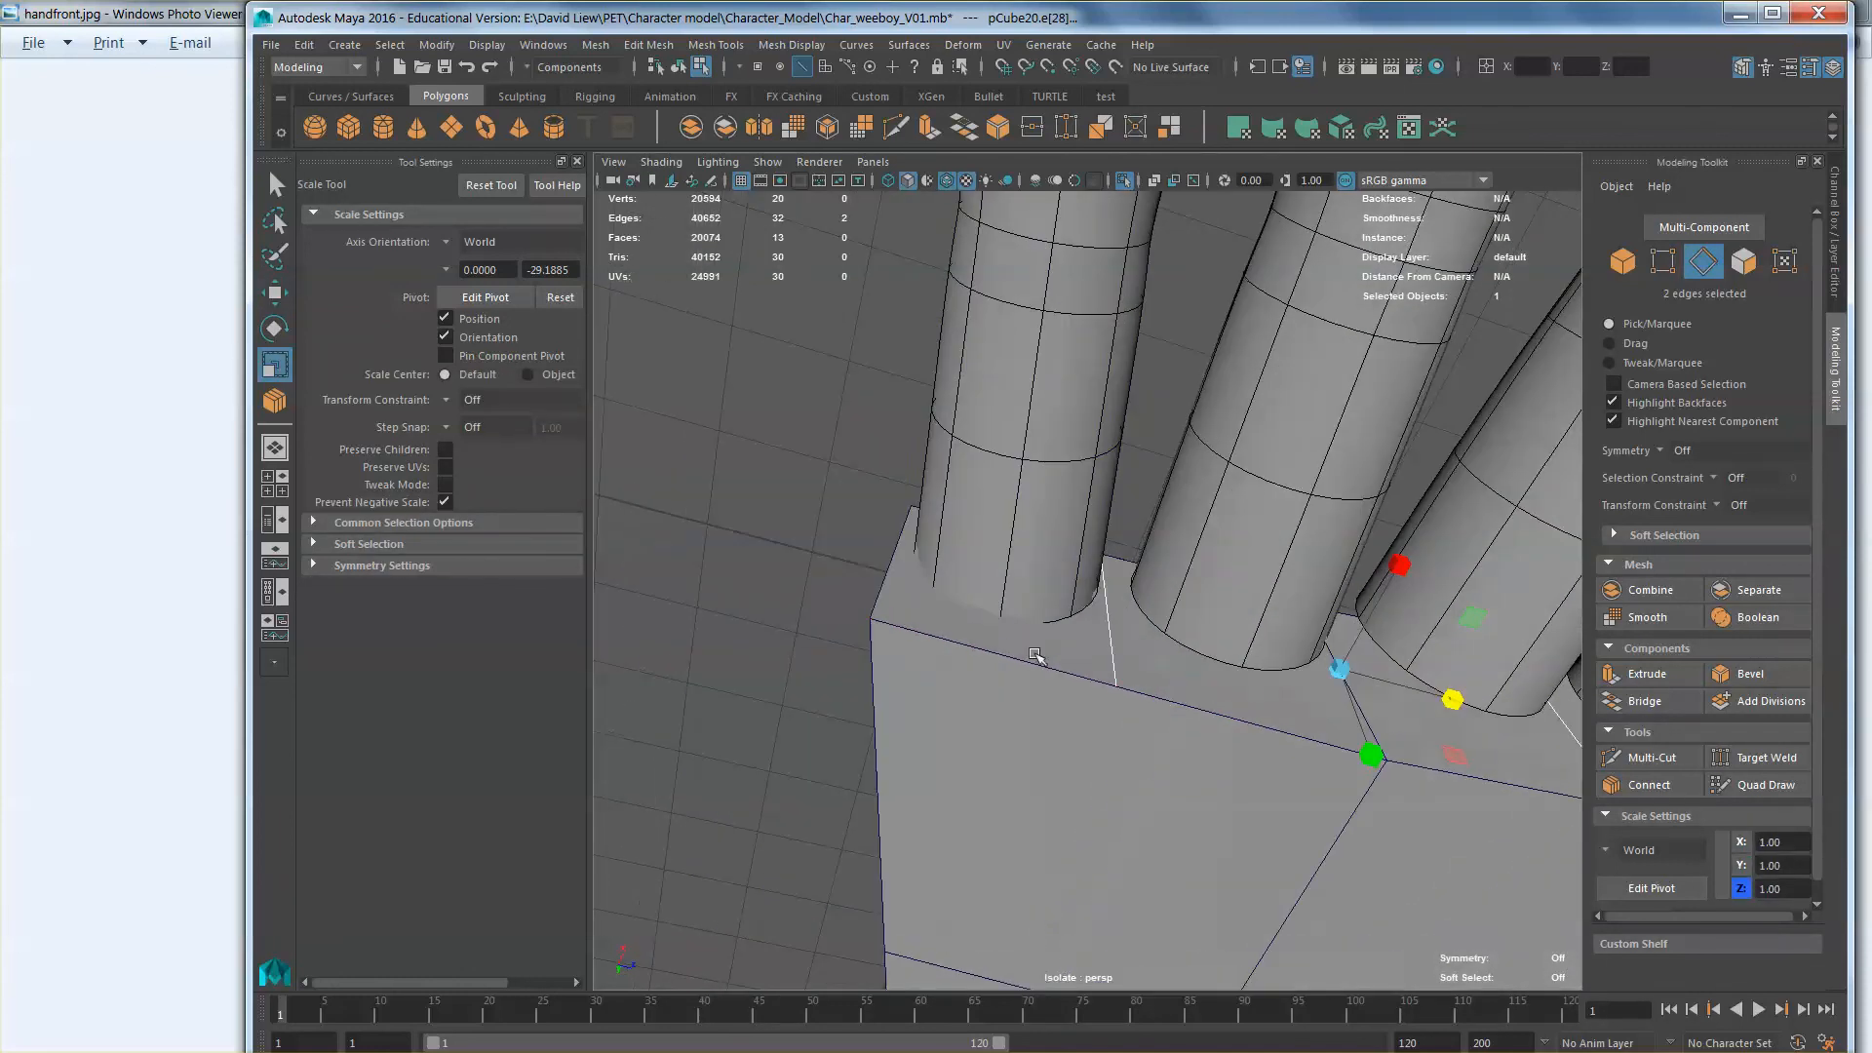
right_click_drag(994, 585, 994, 635)
left_click(1047, 636)
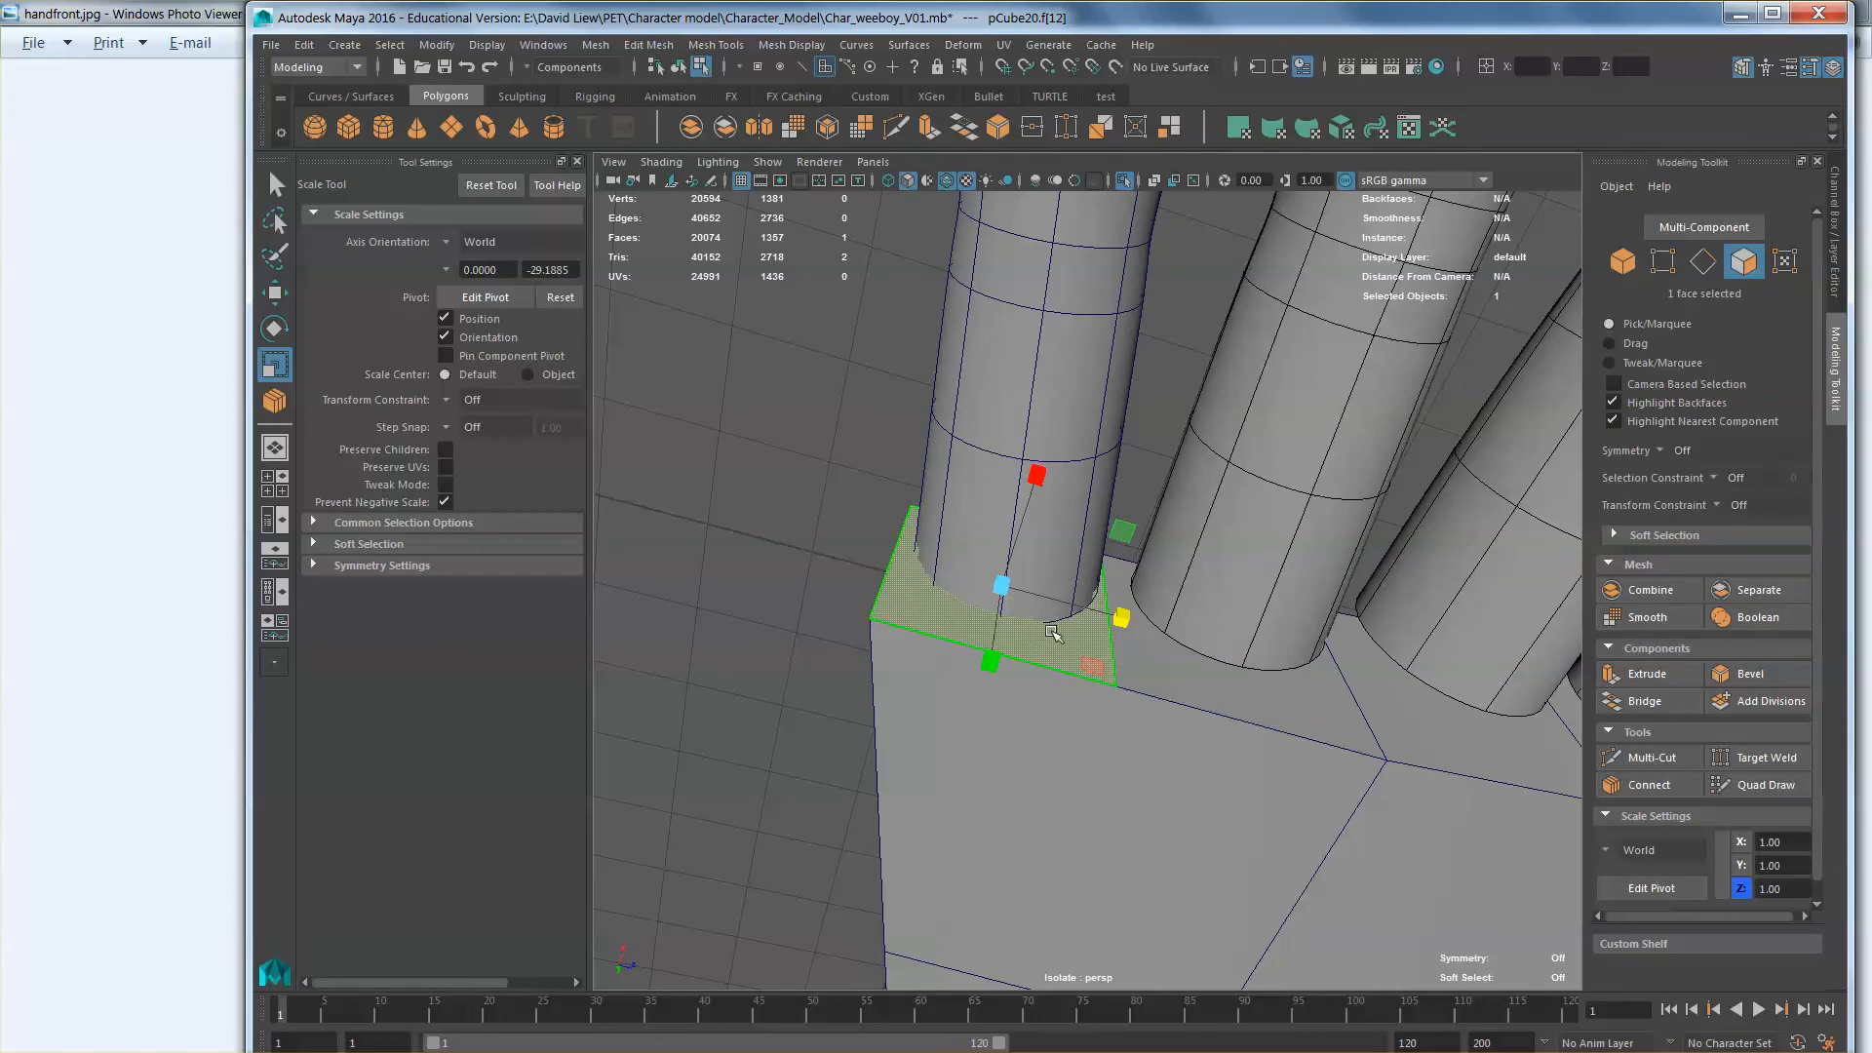
key("Delete")
left_click(1698, 263)
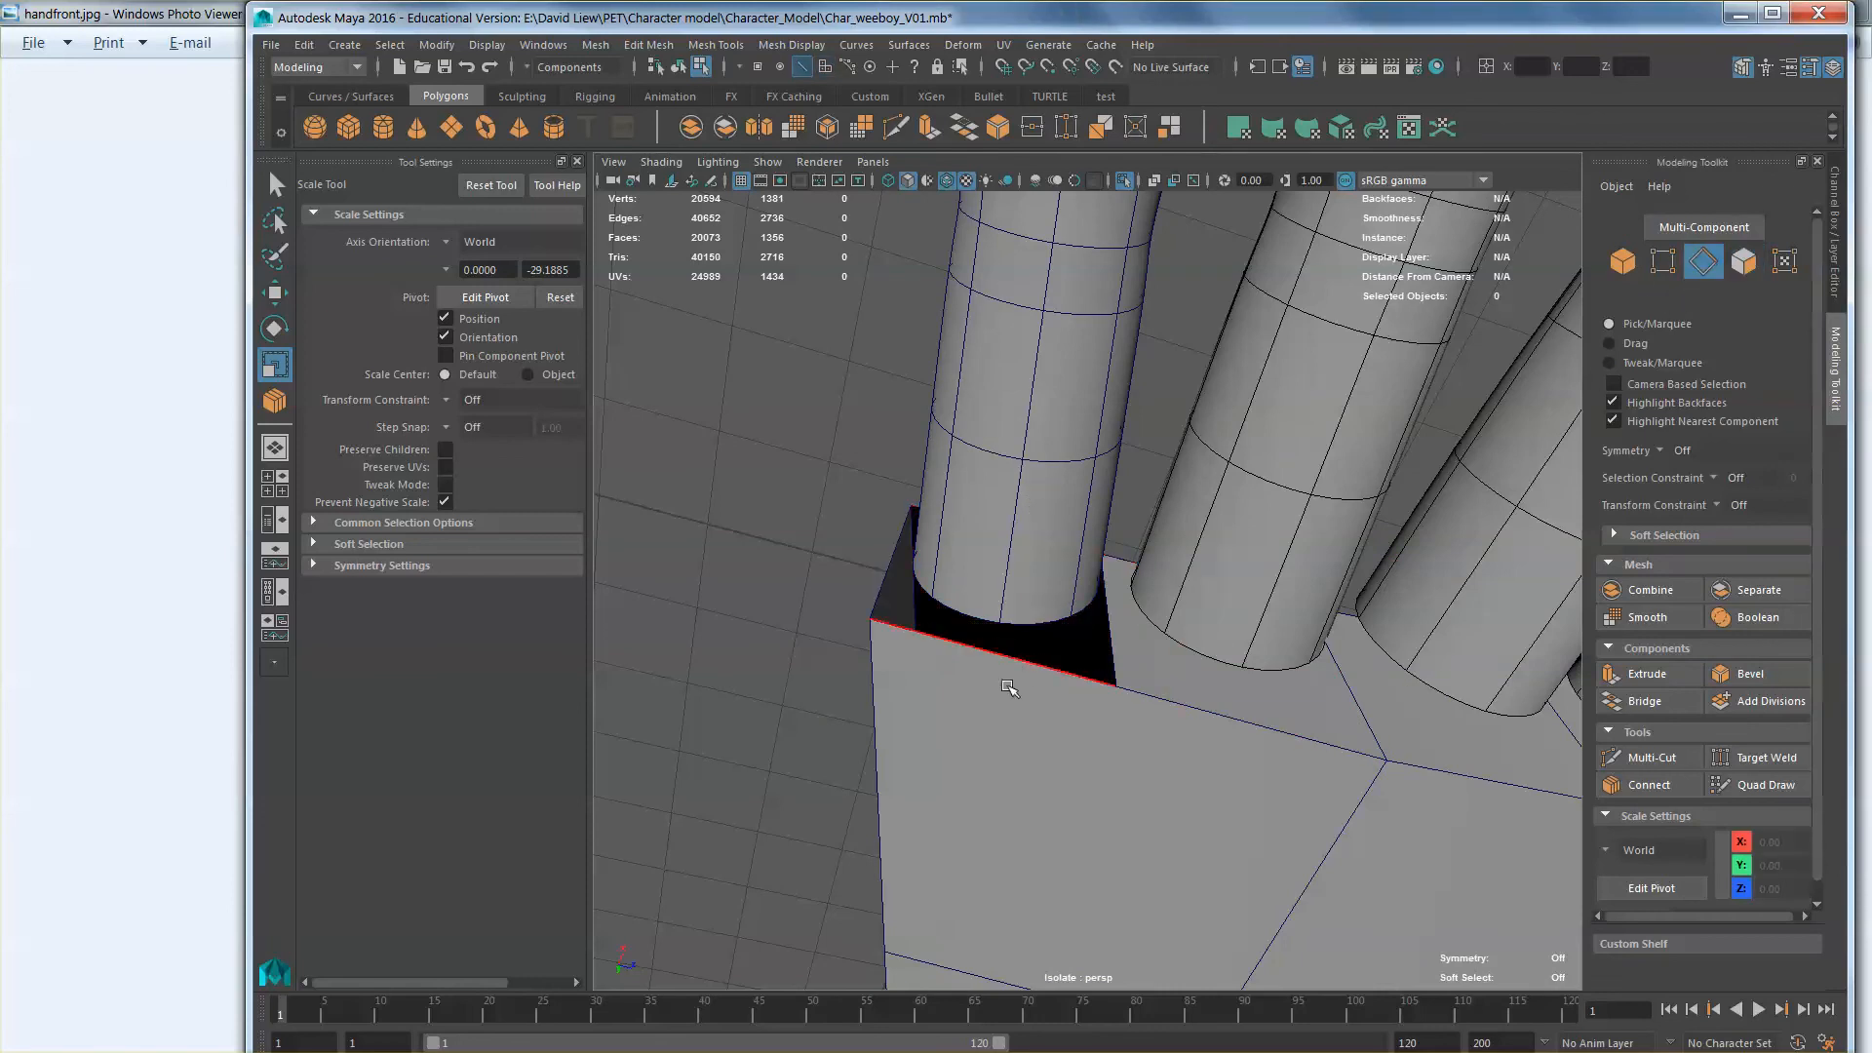
double_click(1027, 663)
left_click_drag(1174, 619, 1643, 332, "alt")
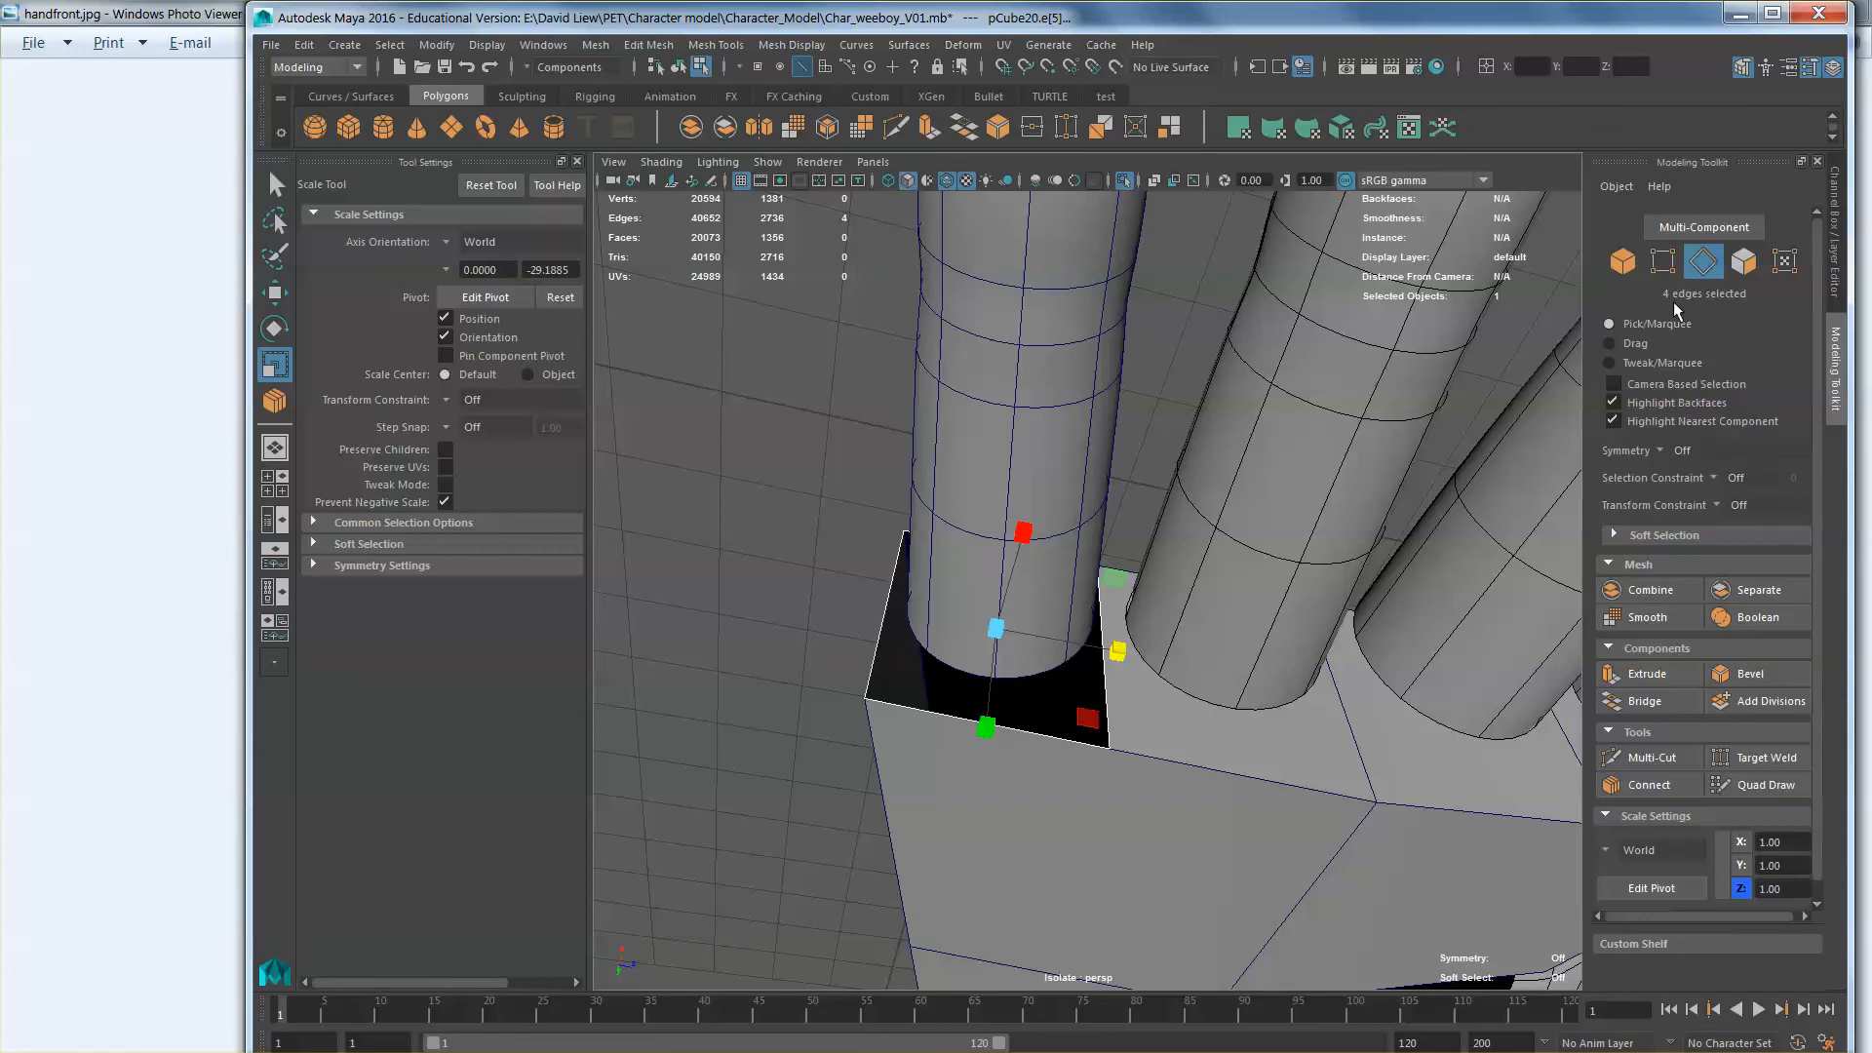
key("ctrl+z")
key("ctrl+z")
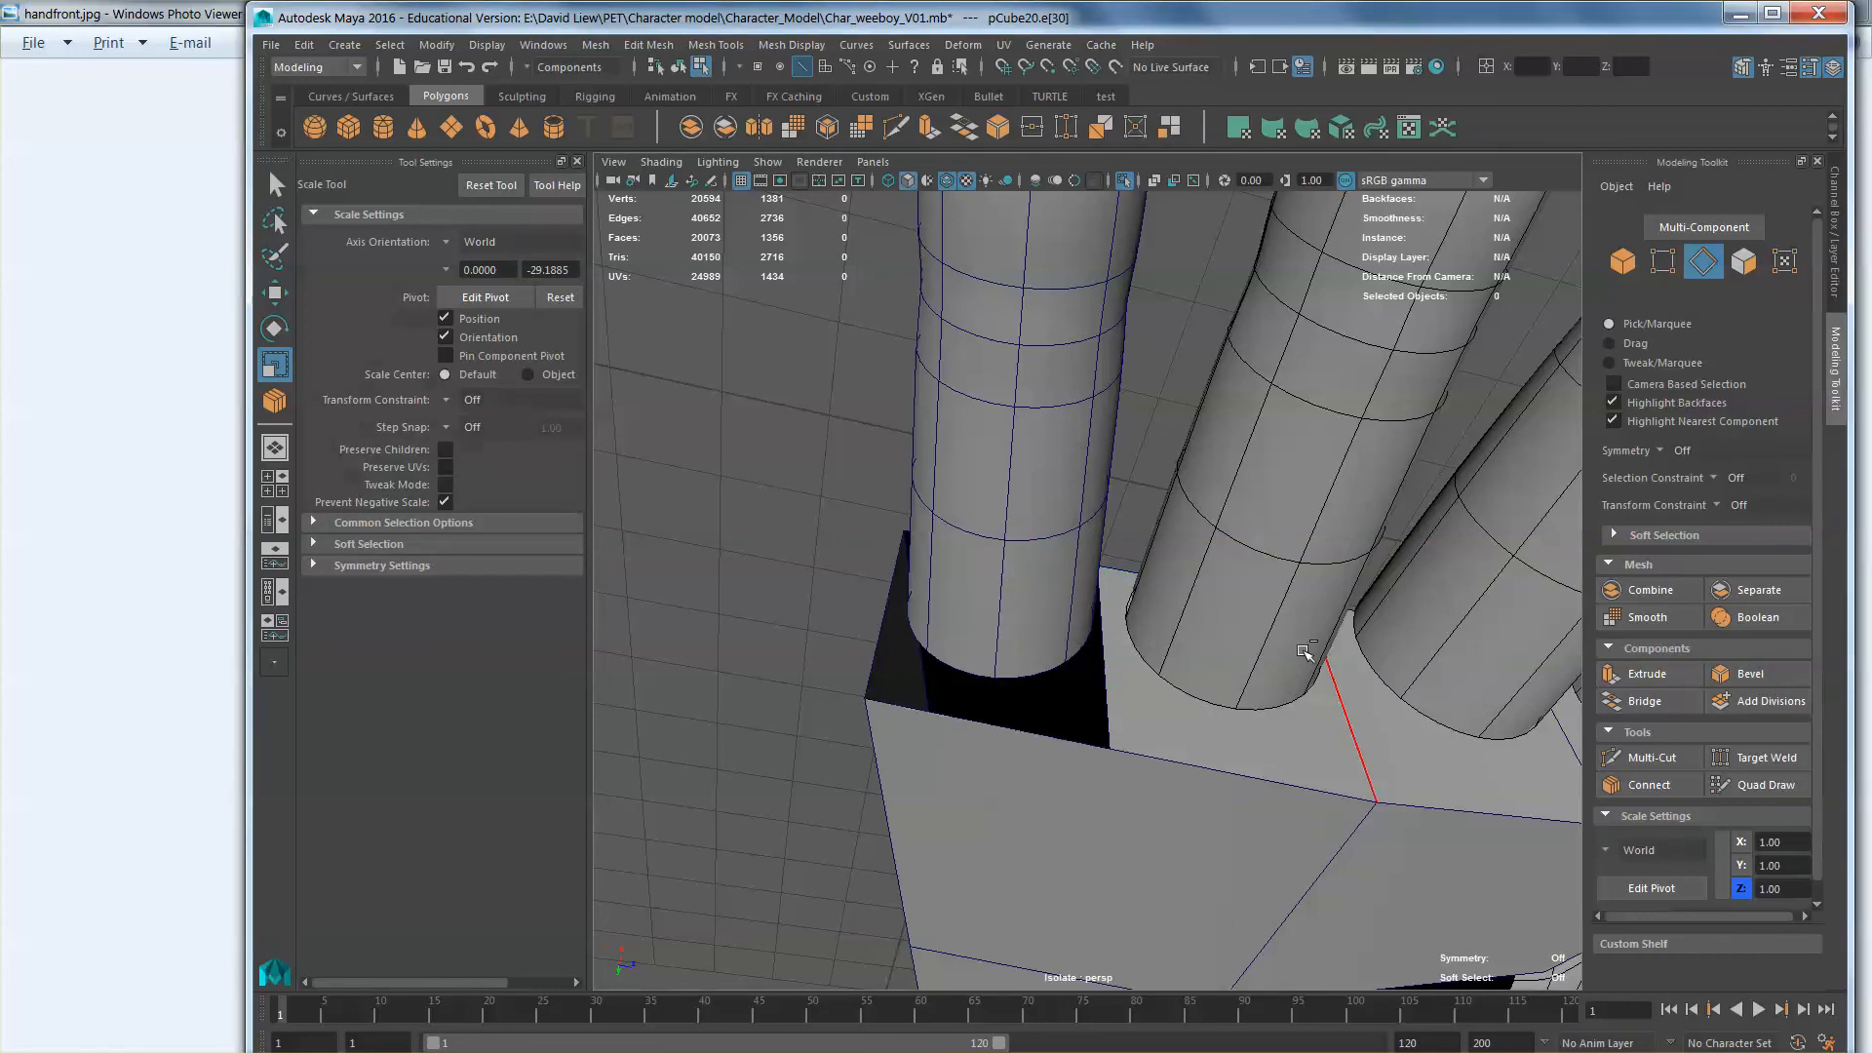
key("ctrl+z")
Step: Select the ring of eight vertical edges around the palm and connect them with one loop at mid-thickness
left_click(1108, 683)
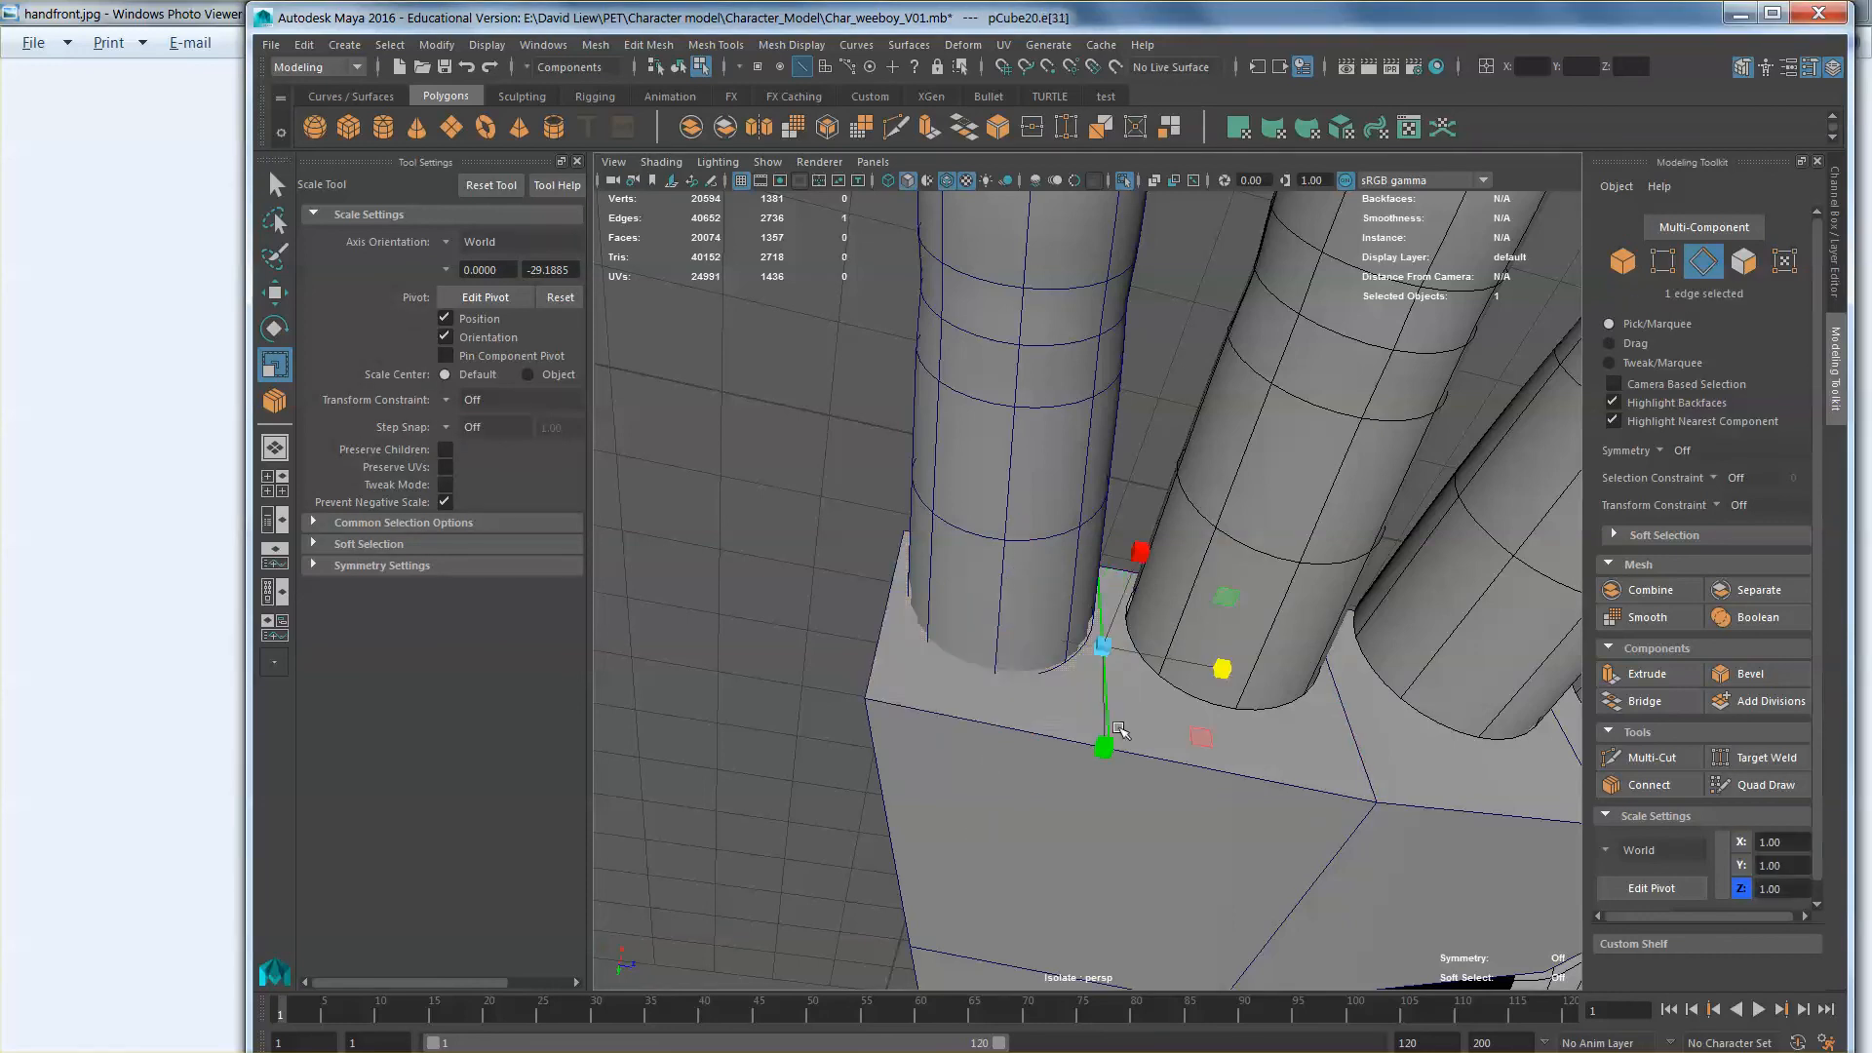
left_click_drag(1107, 683, 1023, 719, "alt")
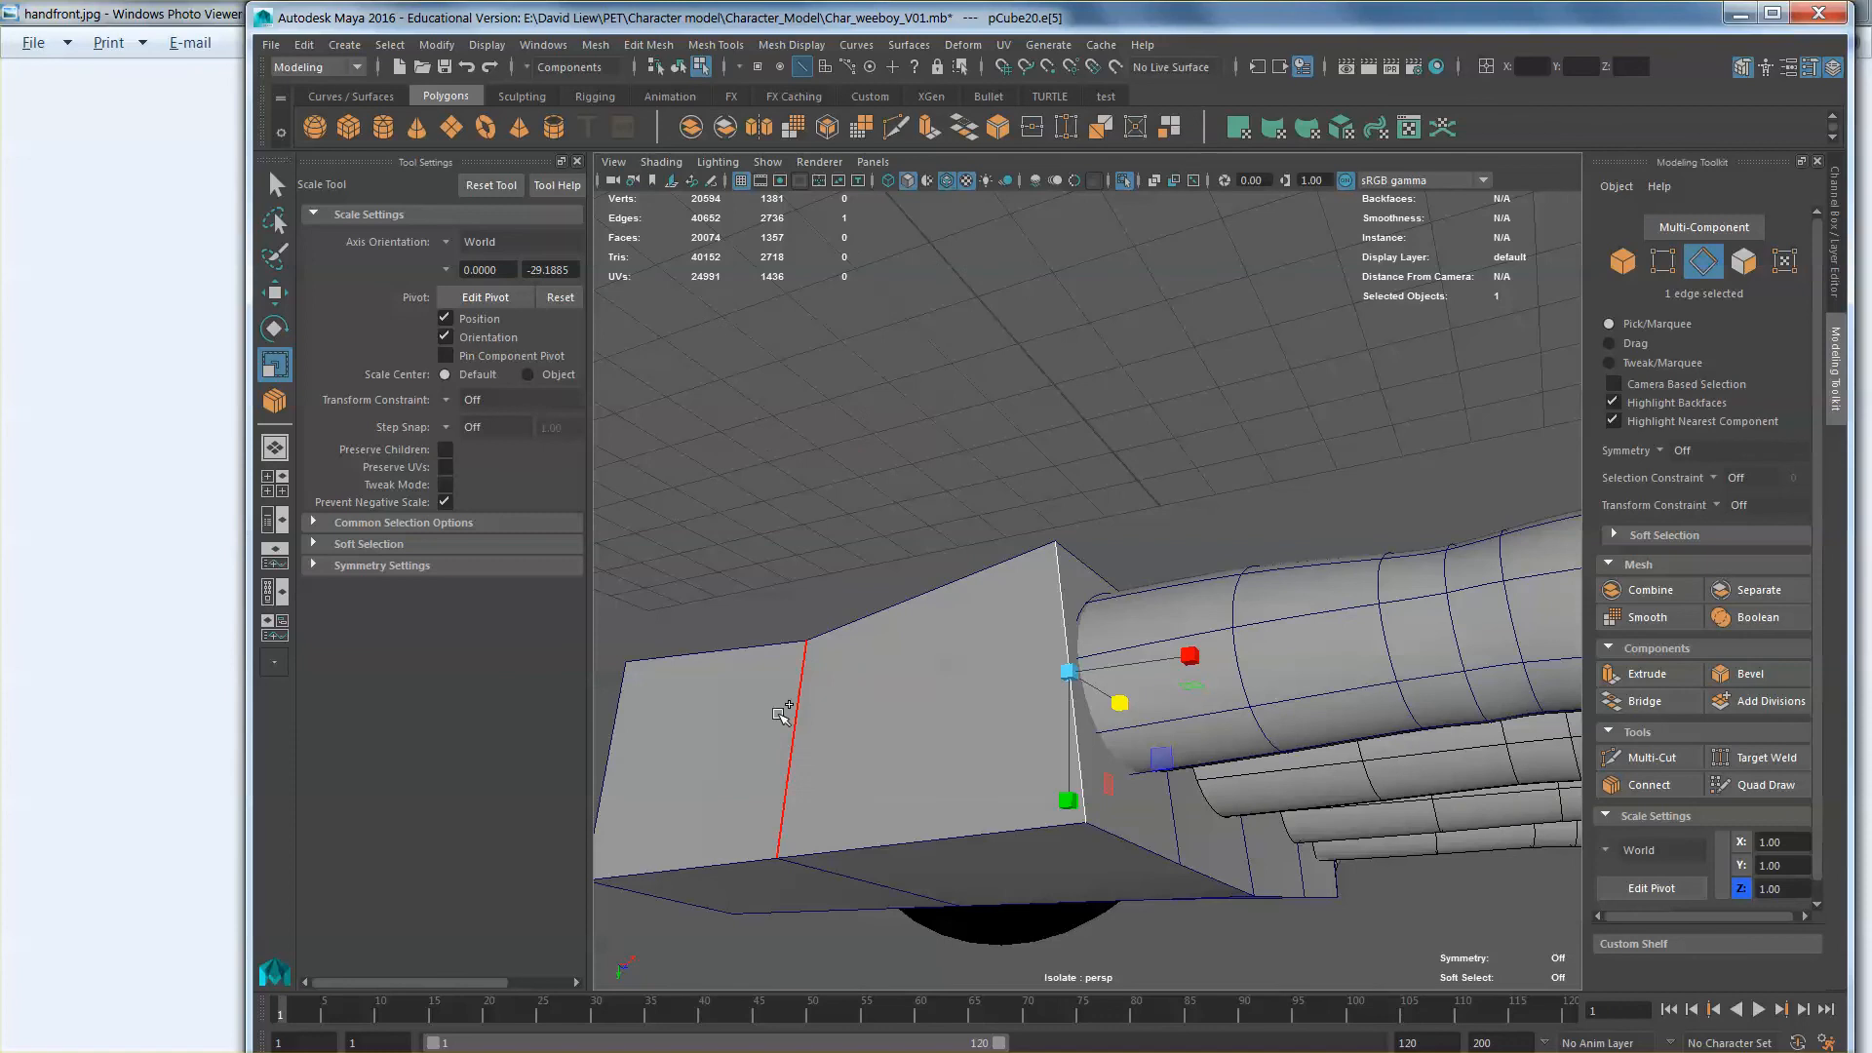
double_click(786, 714)
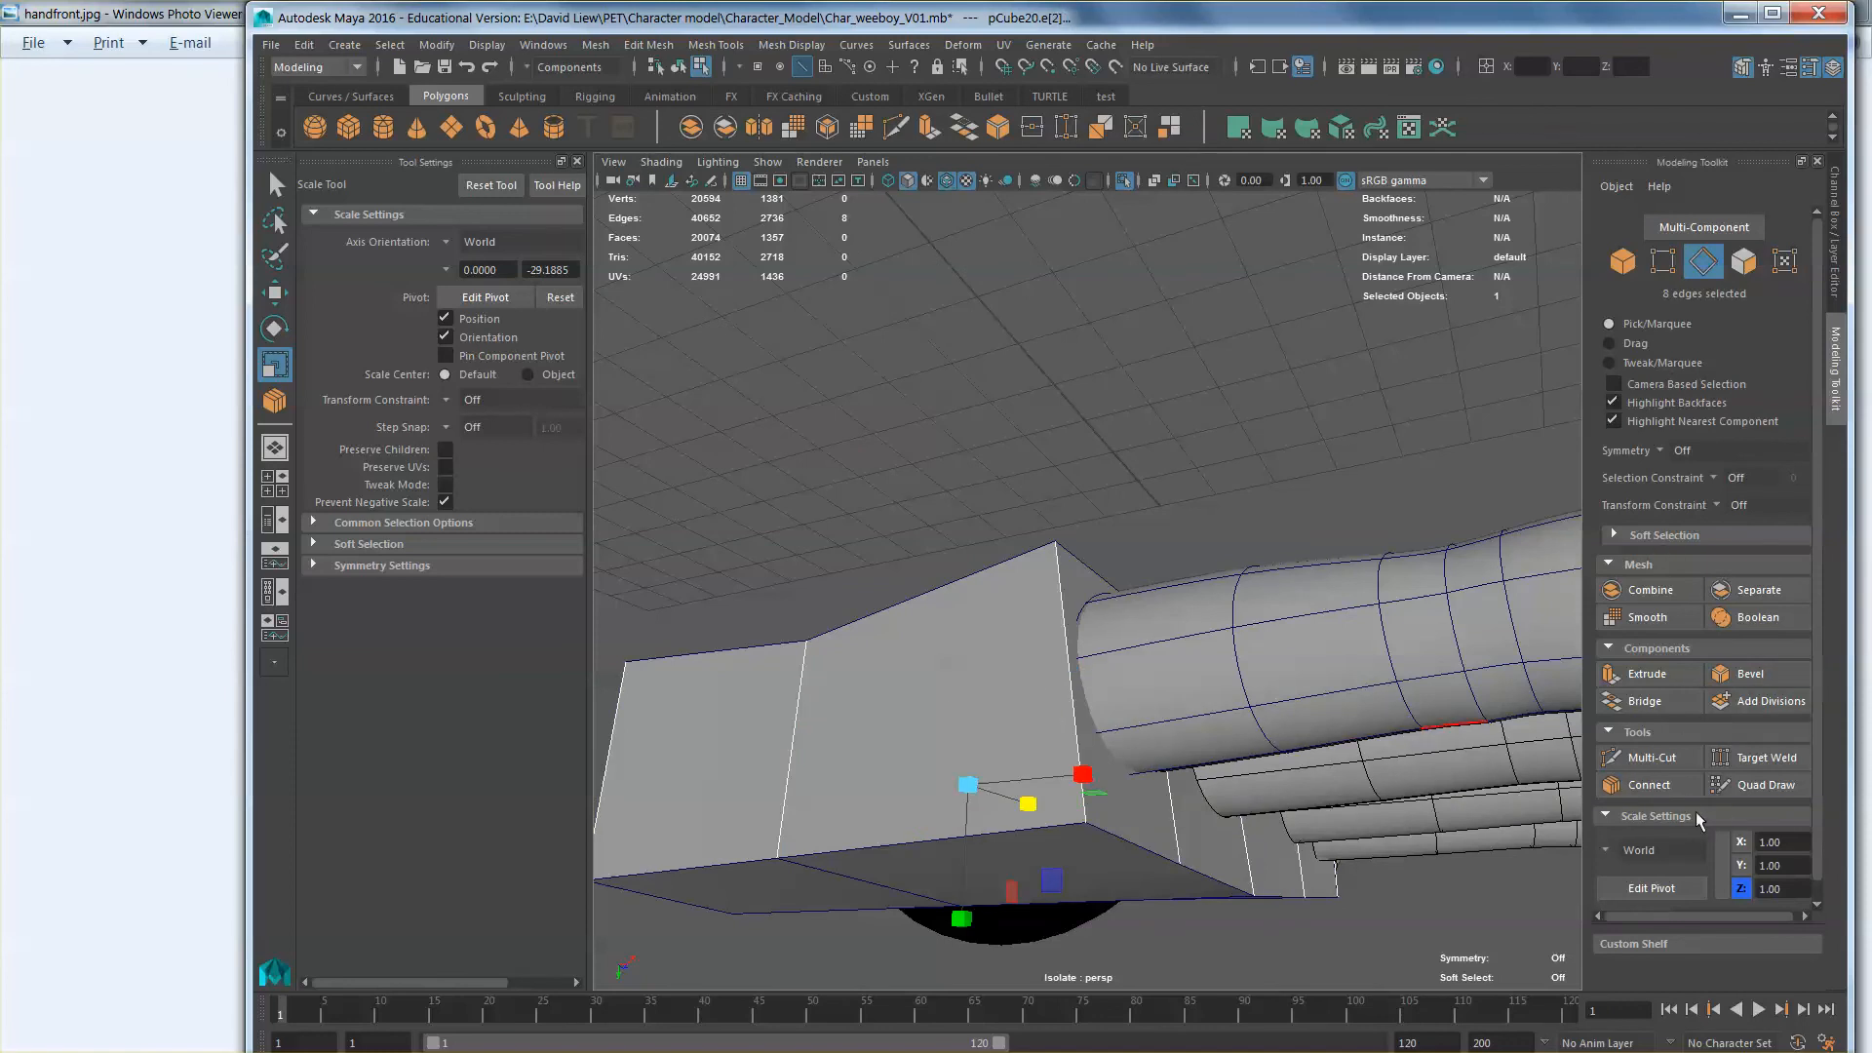
left_click(1649, 785)
key("w")
left_click_drag(1131, 702, 1014, 710, "alt")
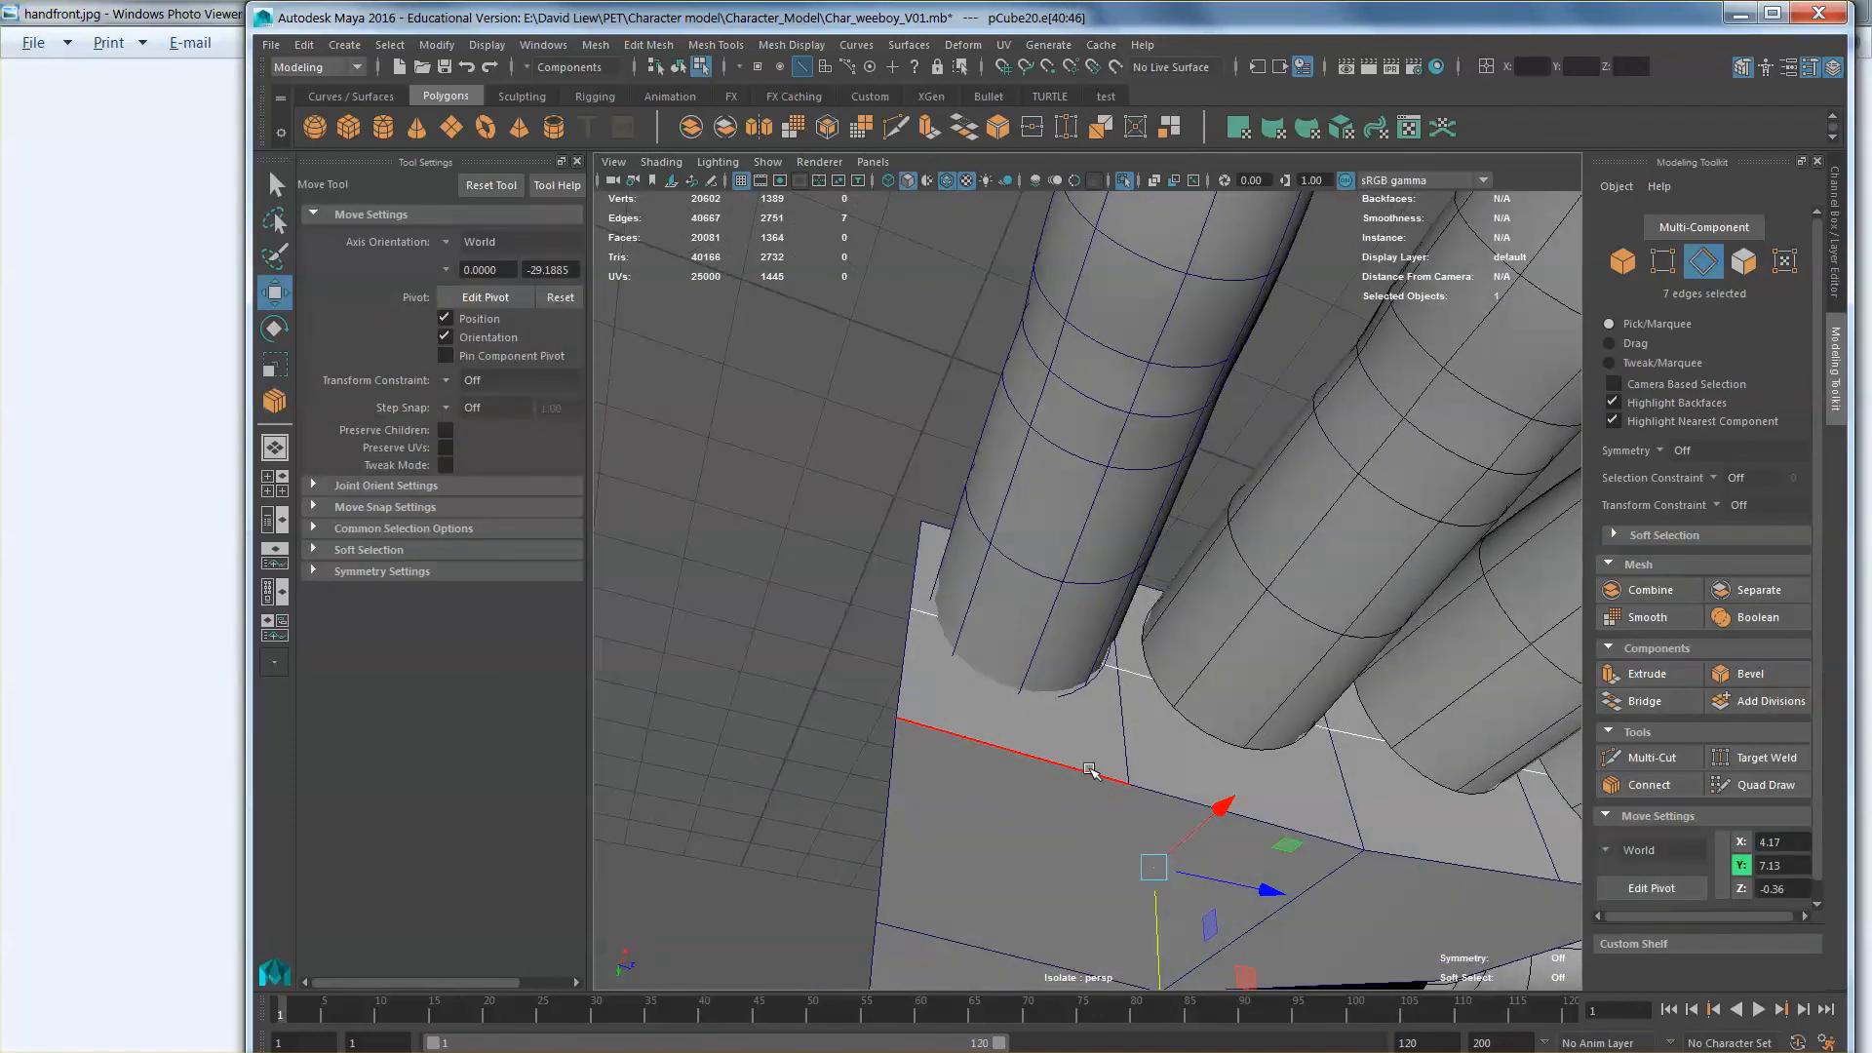
Step: Select the border edges of the knuckle-end section behind the little finger to check how many there are
left_click(1089, 770)
left_click(1123, 737, "shift")
left_click(1116, 654, "shift")
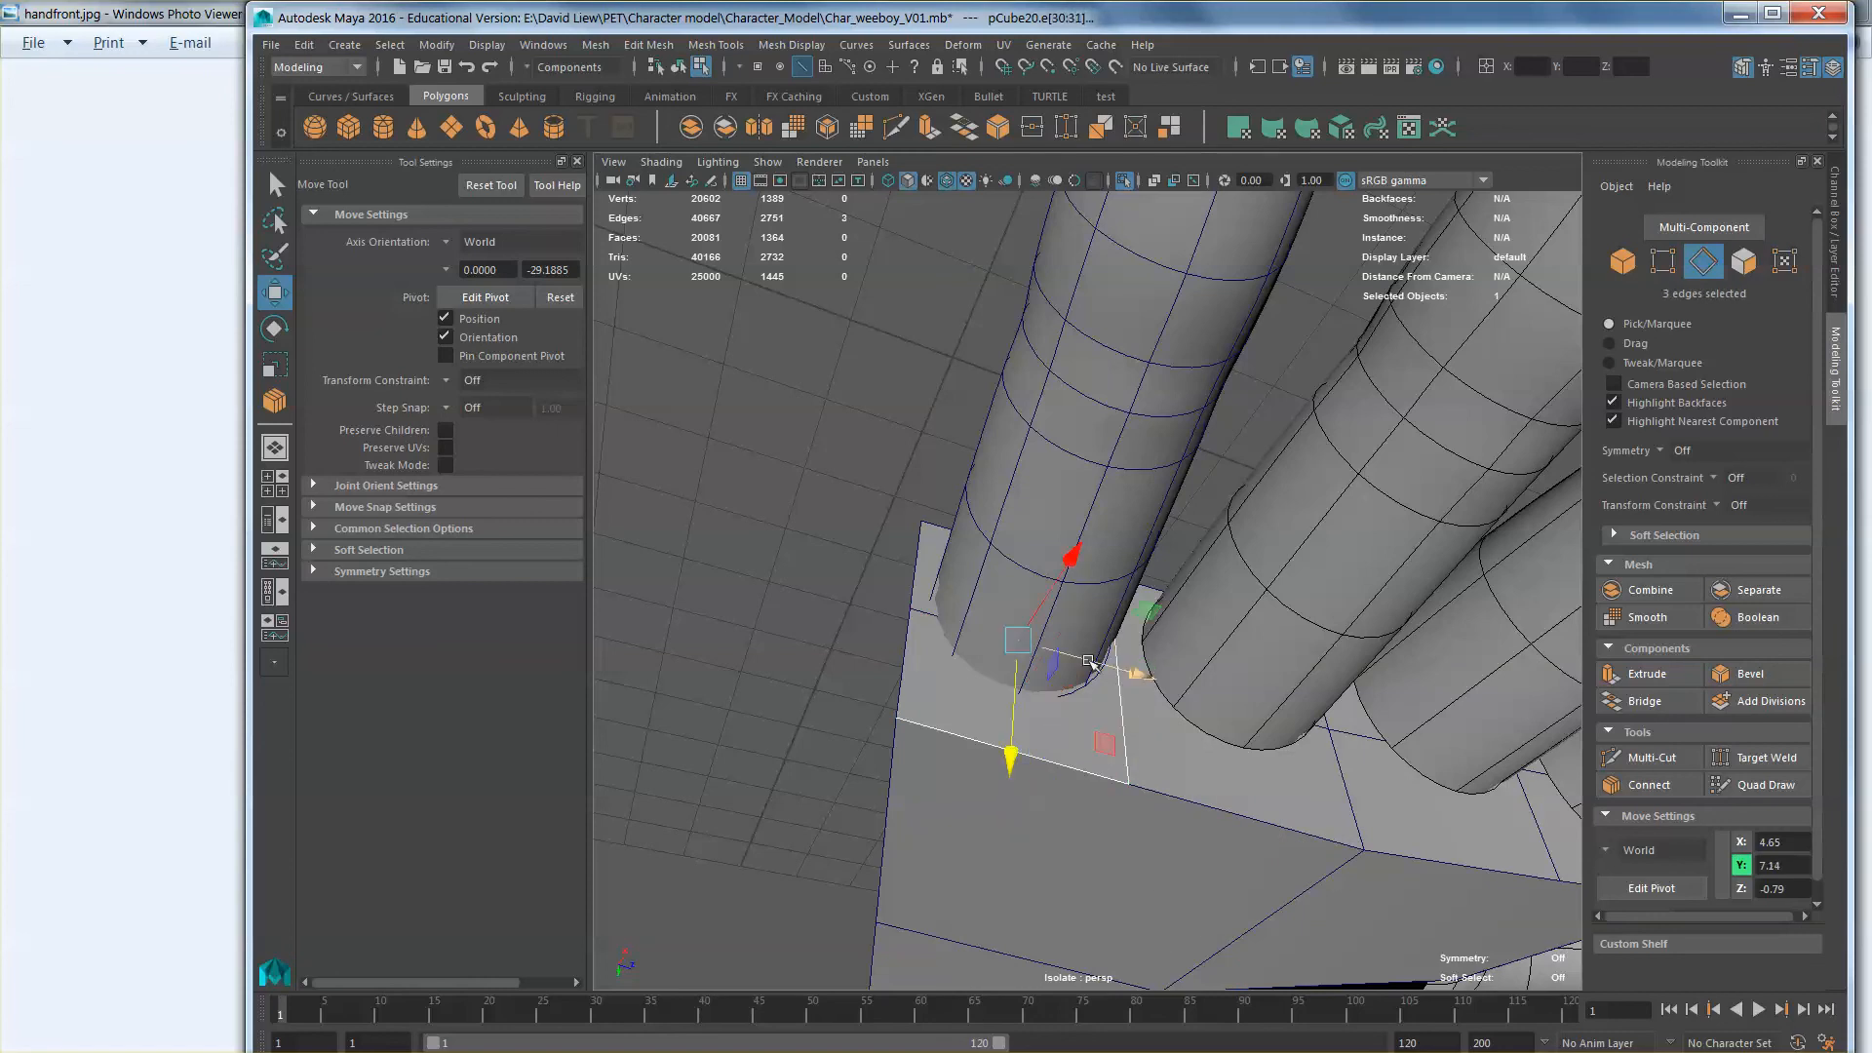
left_click(916, 587, "shift")
left_click(905, 665, "shift")
left_click_drag(905, 665, 983, 705, "alt")
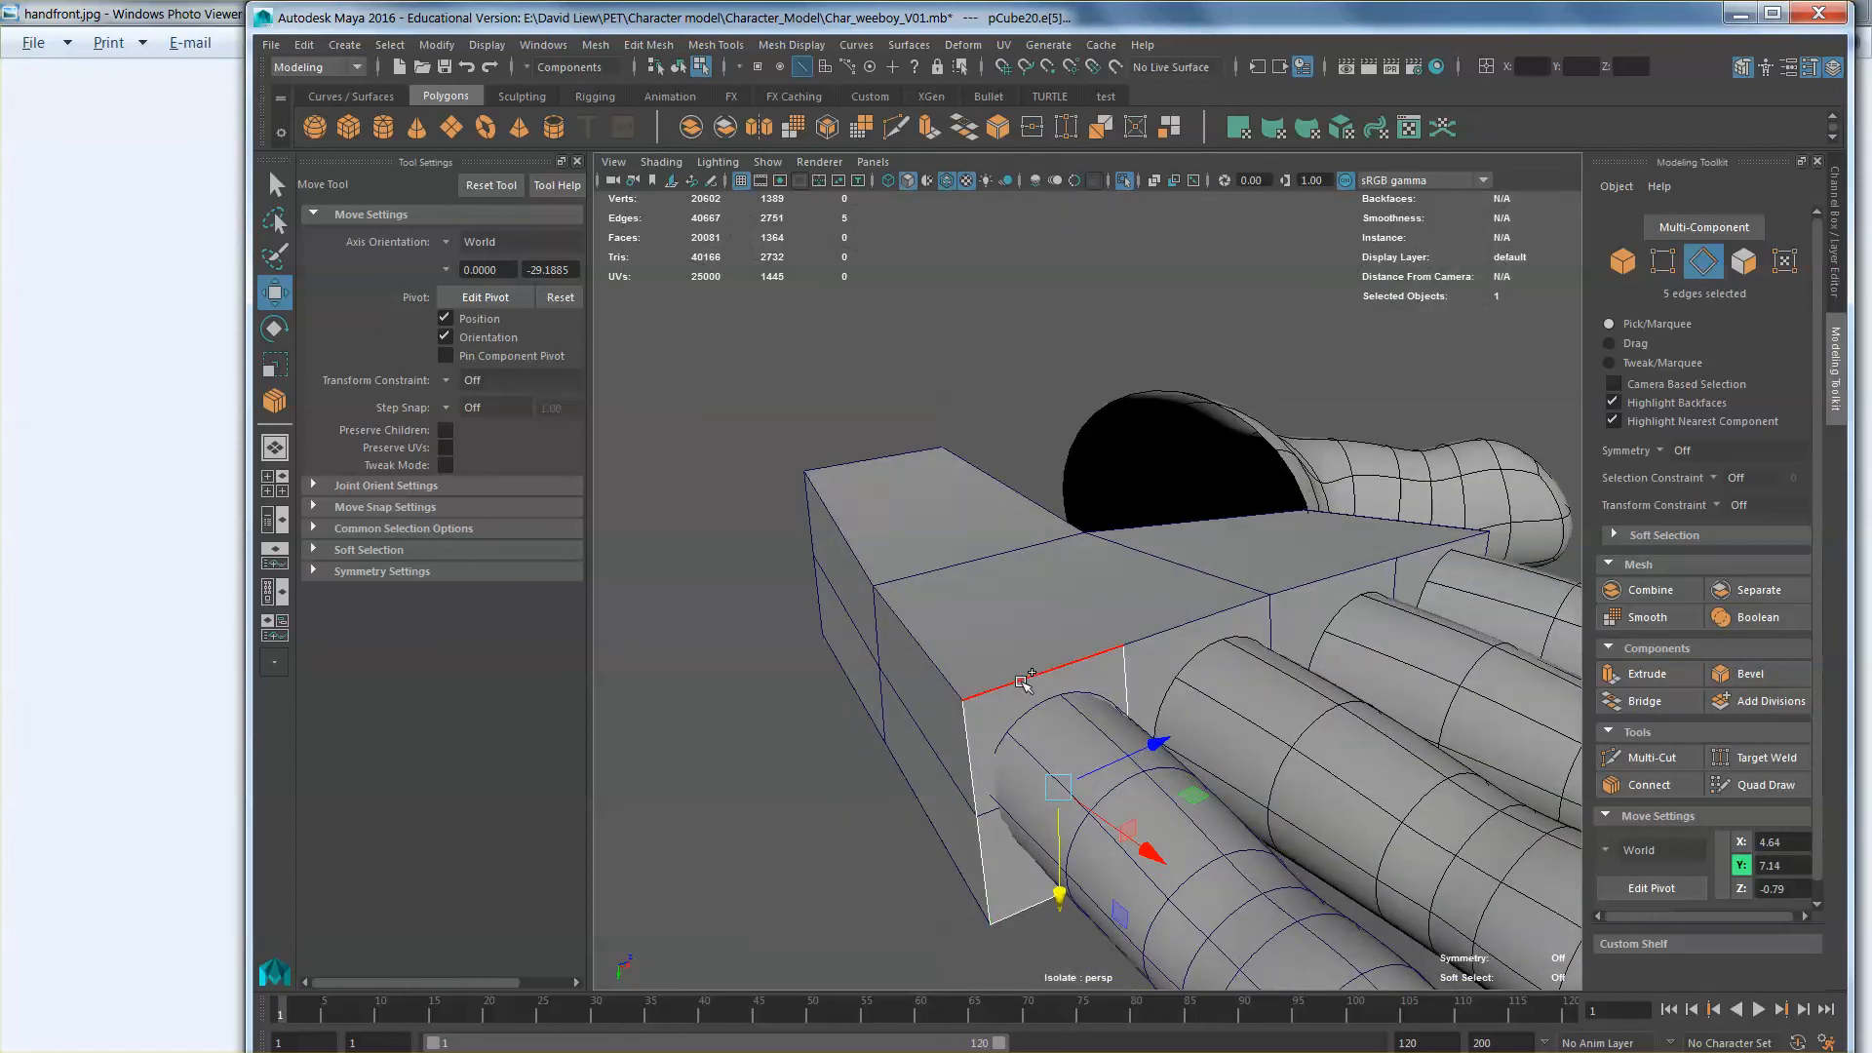
left_click(1023, 681, "shift")
Step: Connect the upper, middle and lower widthwise edges behind the little finger to split that section vertically
left_click(970, 568)
left_click(1010, 682)
left_click_drag(1034, 795, 1539, 704, "alt")
left_click(985, 729, "shift")
left_click(1051, 673, "shift")
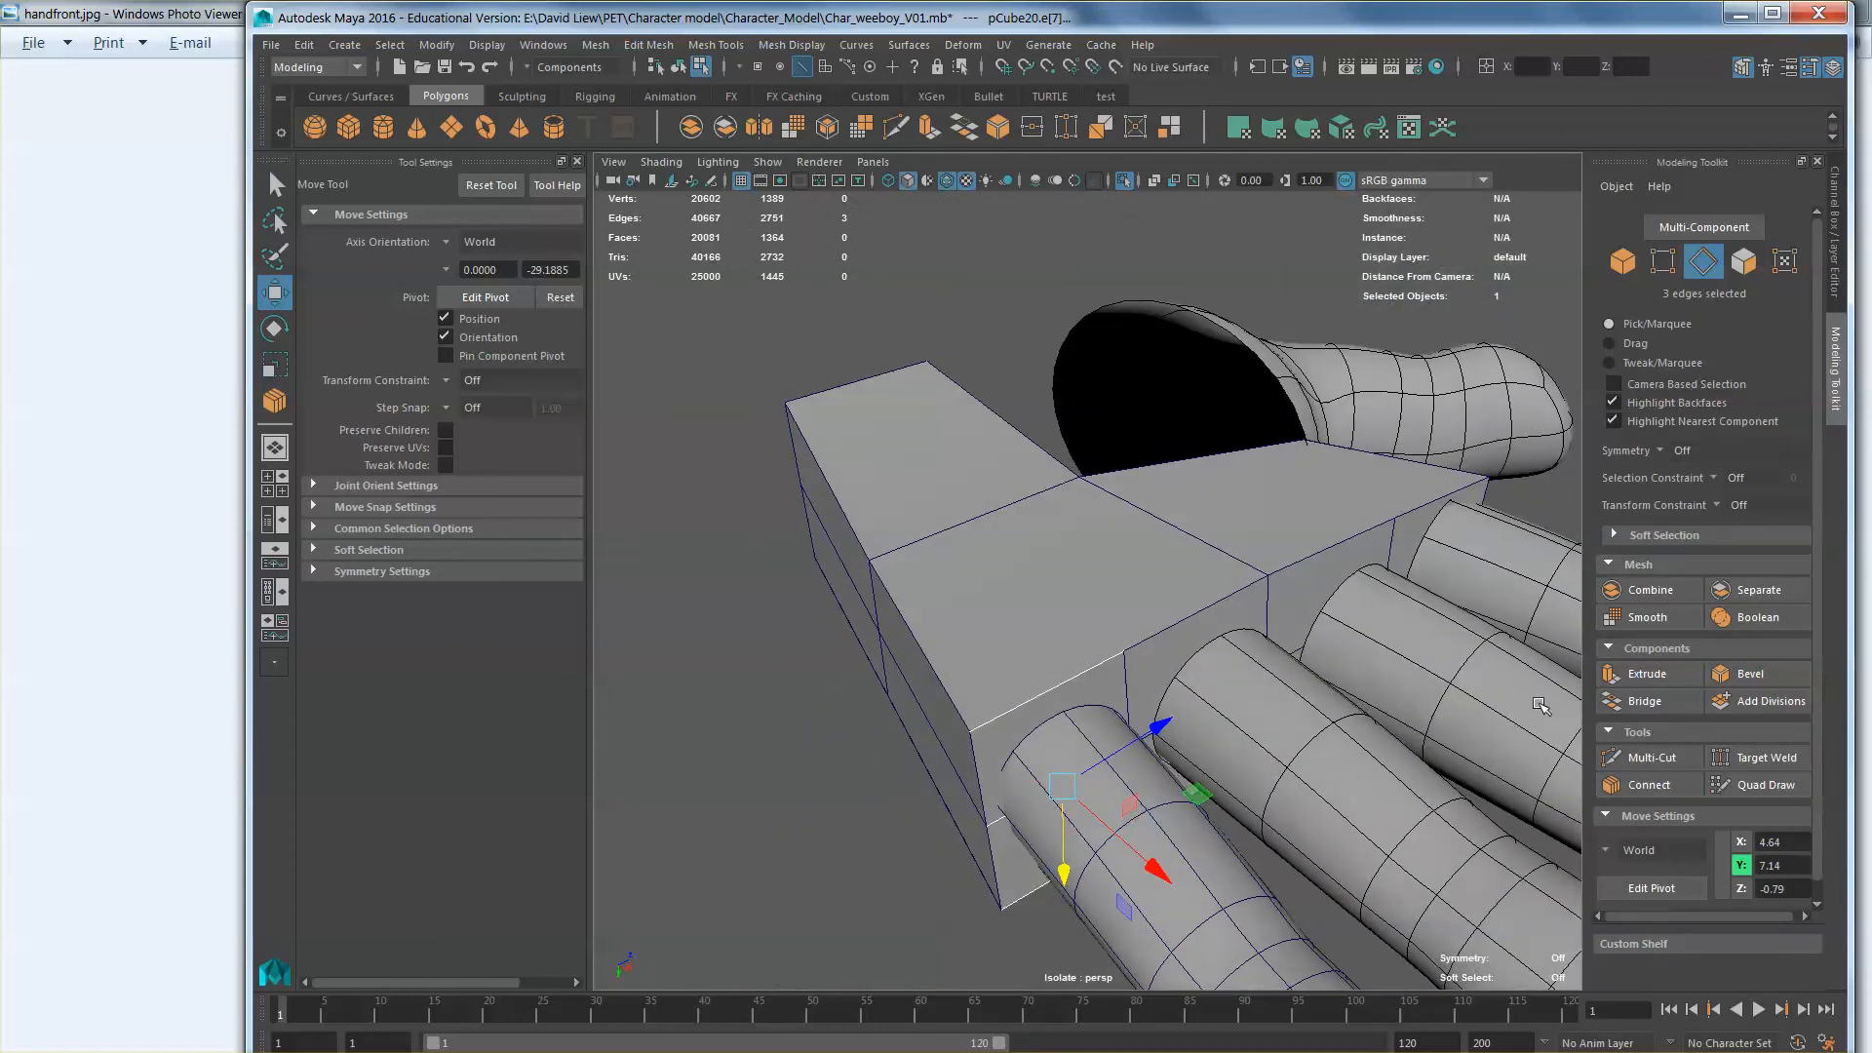
left_click(1649, 784)
key("w")
Step: Select the border edges around the subdivided section behind the little finger to check their count against the finger's base
left_click_drag(1094, 745, 1086, 701, "alt")
left_click(1027, 678)
left_click(1085, 662, "shift")
key("q")
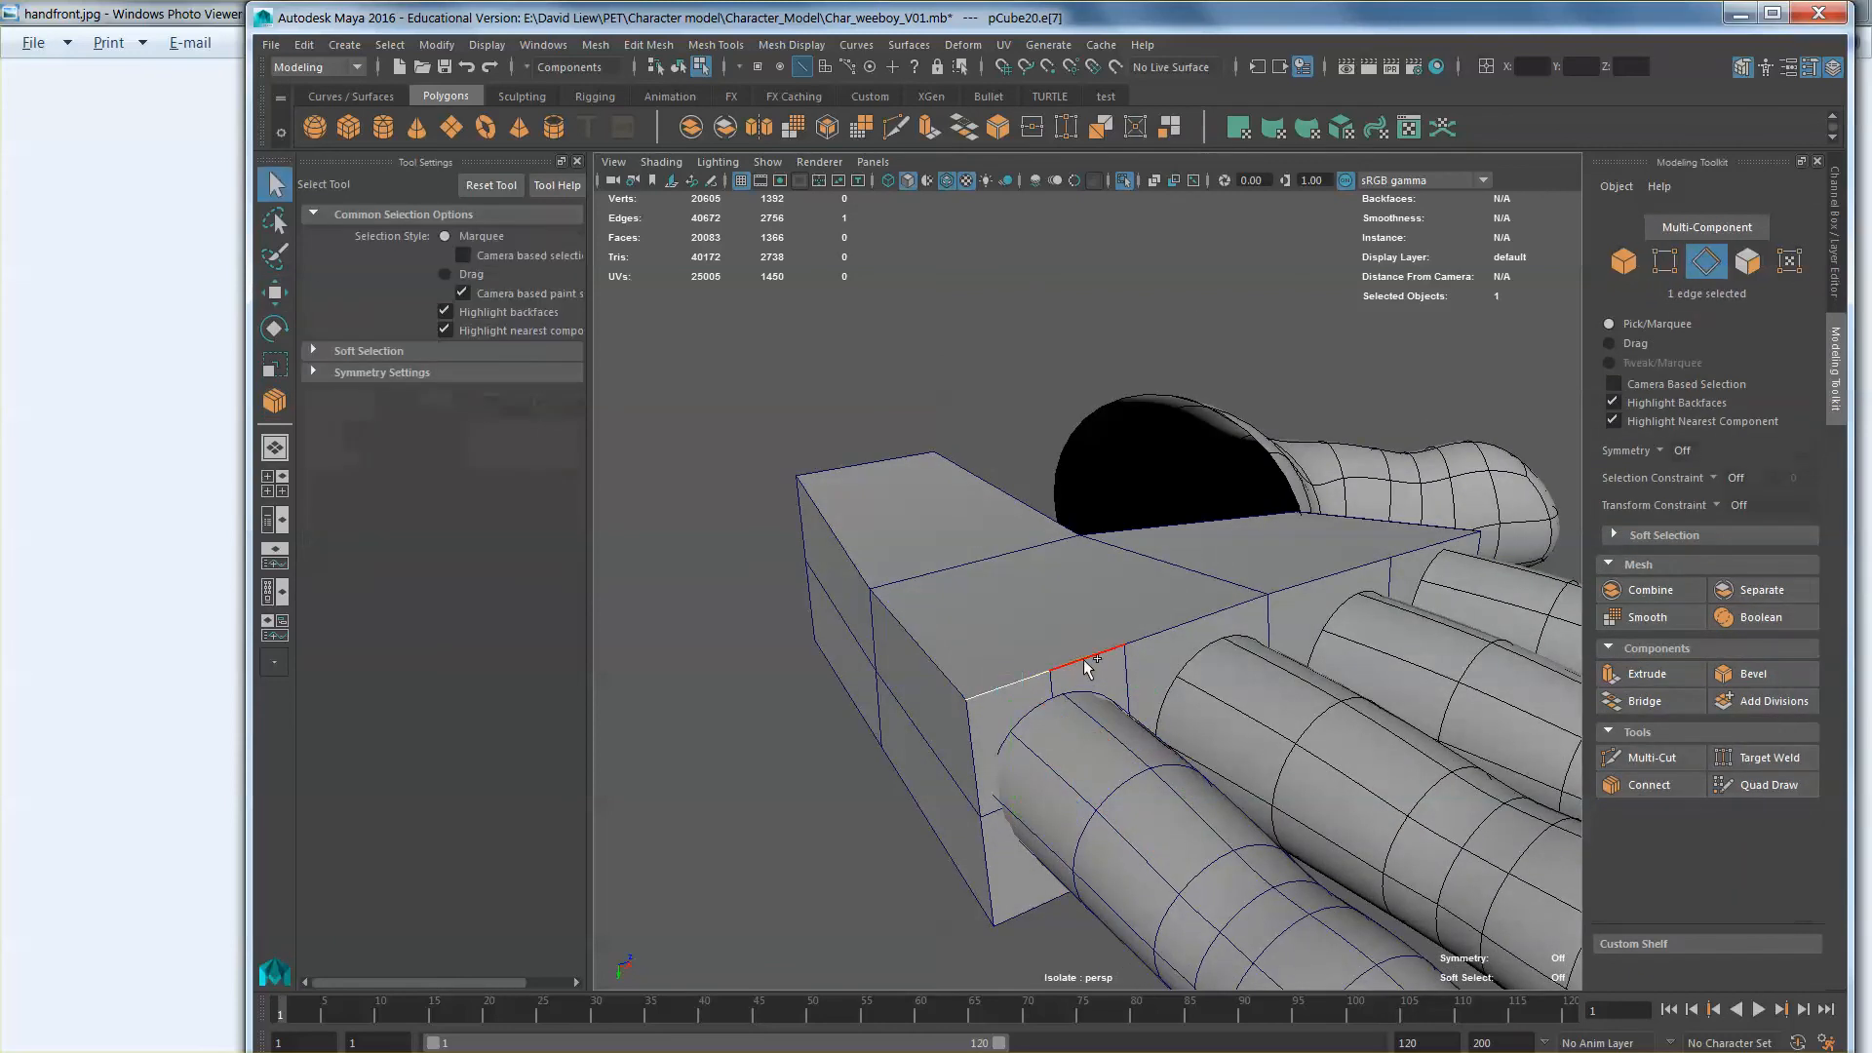
left_click(1086, 661, "shift")
left_click(986, 733, "shift")
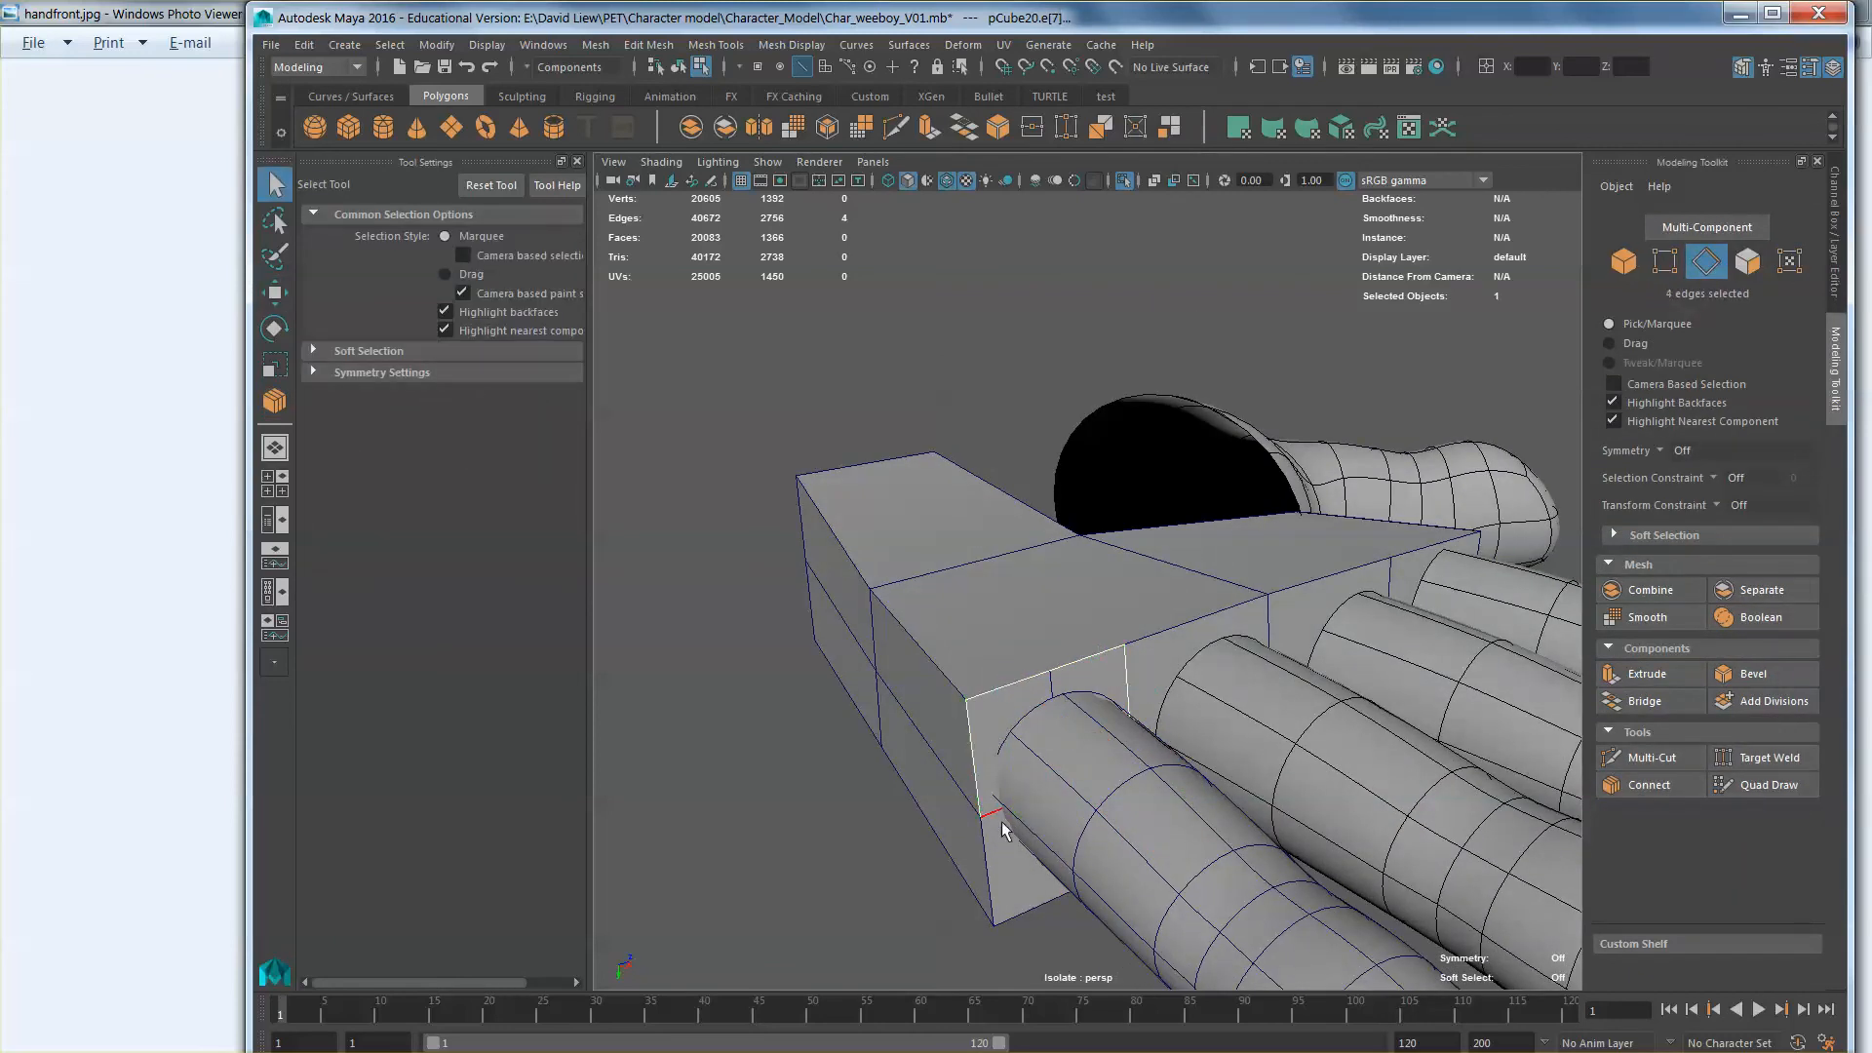
left_click_drag(1000, 821, 980, 794, "alt")
left_click(979, 796, "shift")
left_click(1017, 879, "shift")
left_click(1100, 879, "shift")
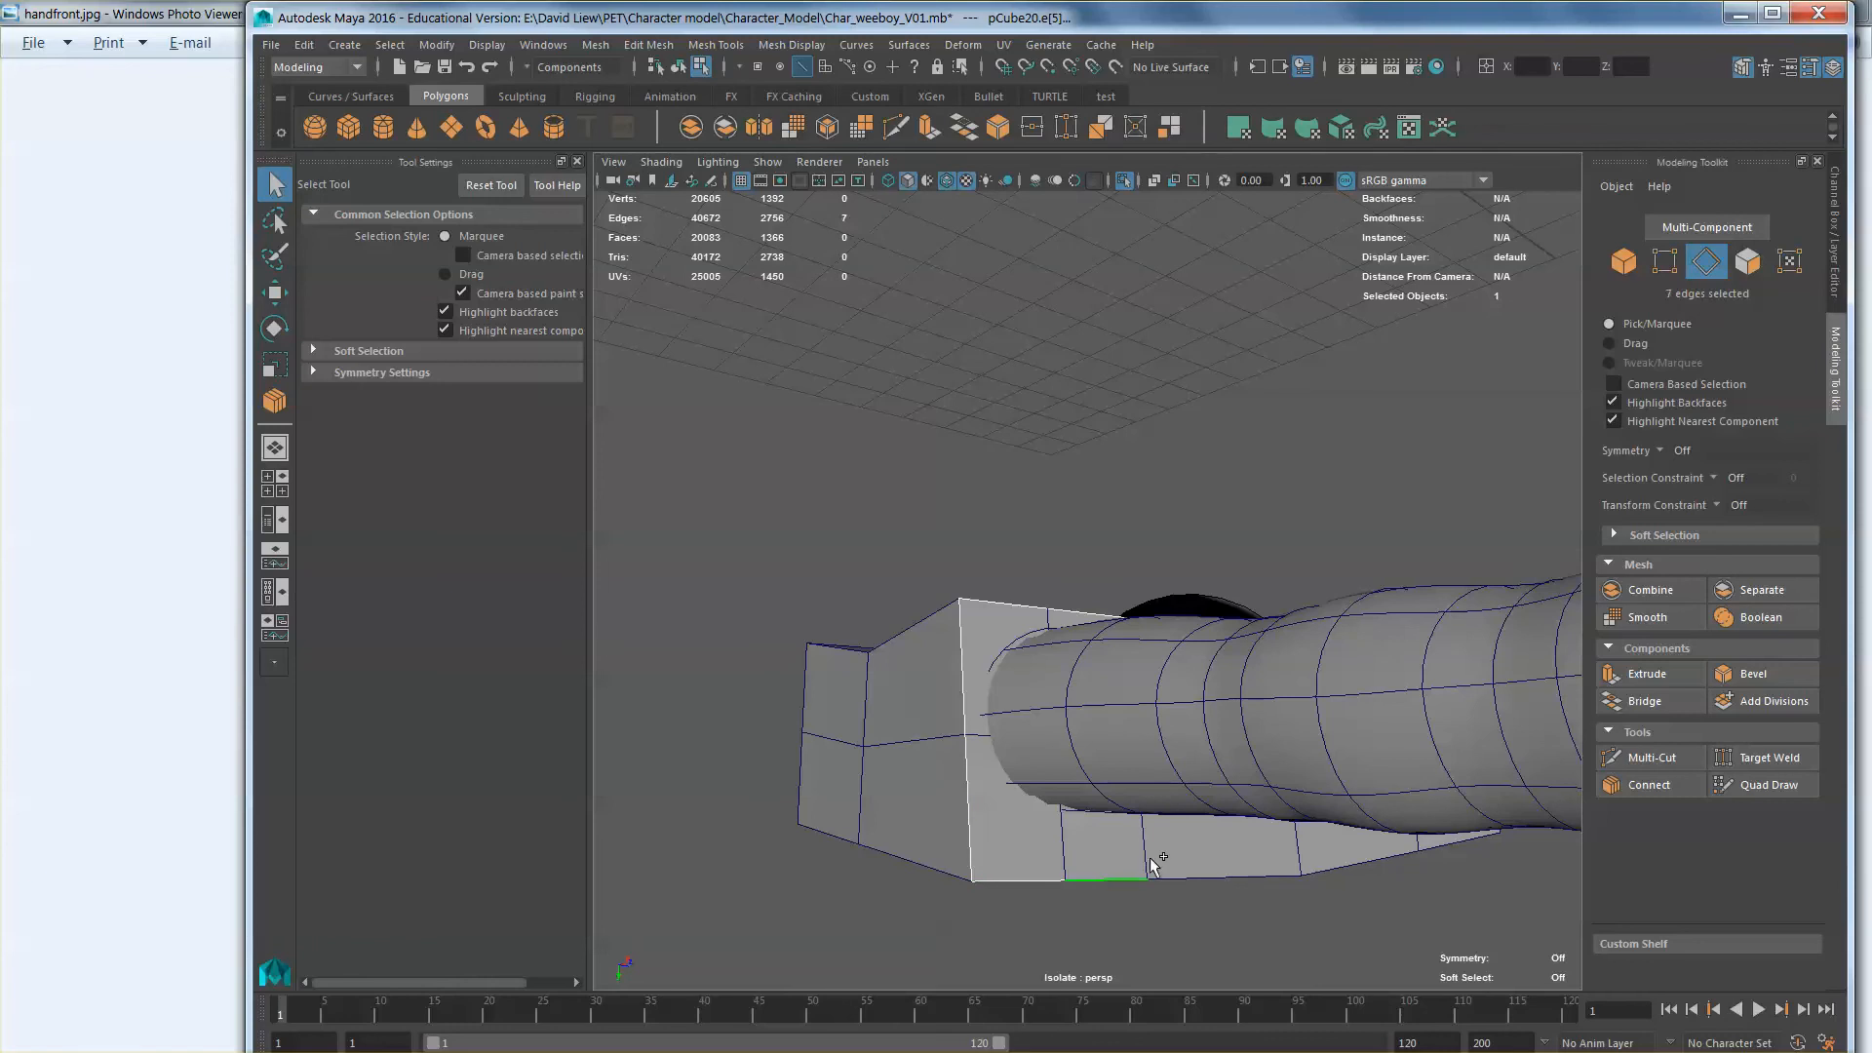
left_click_drag(1155, 860, 1061, 838, "alt")
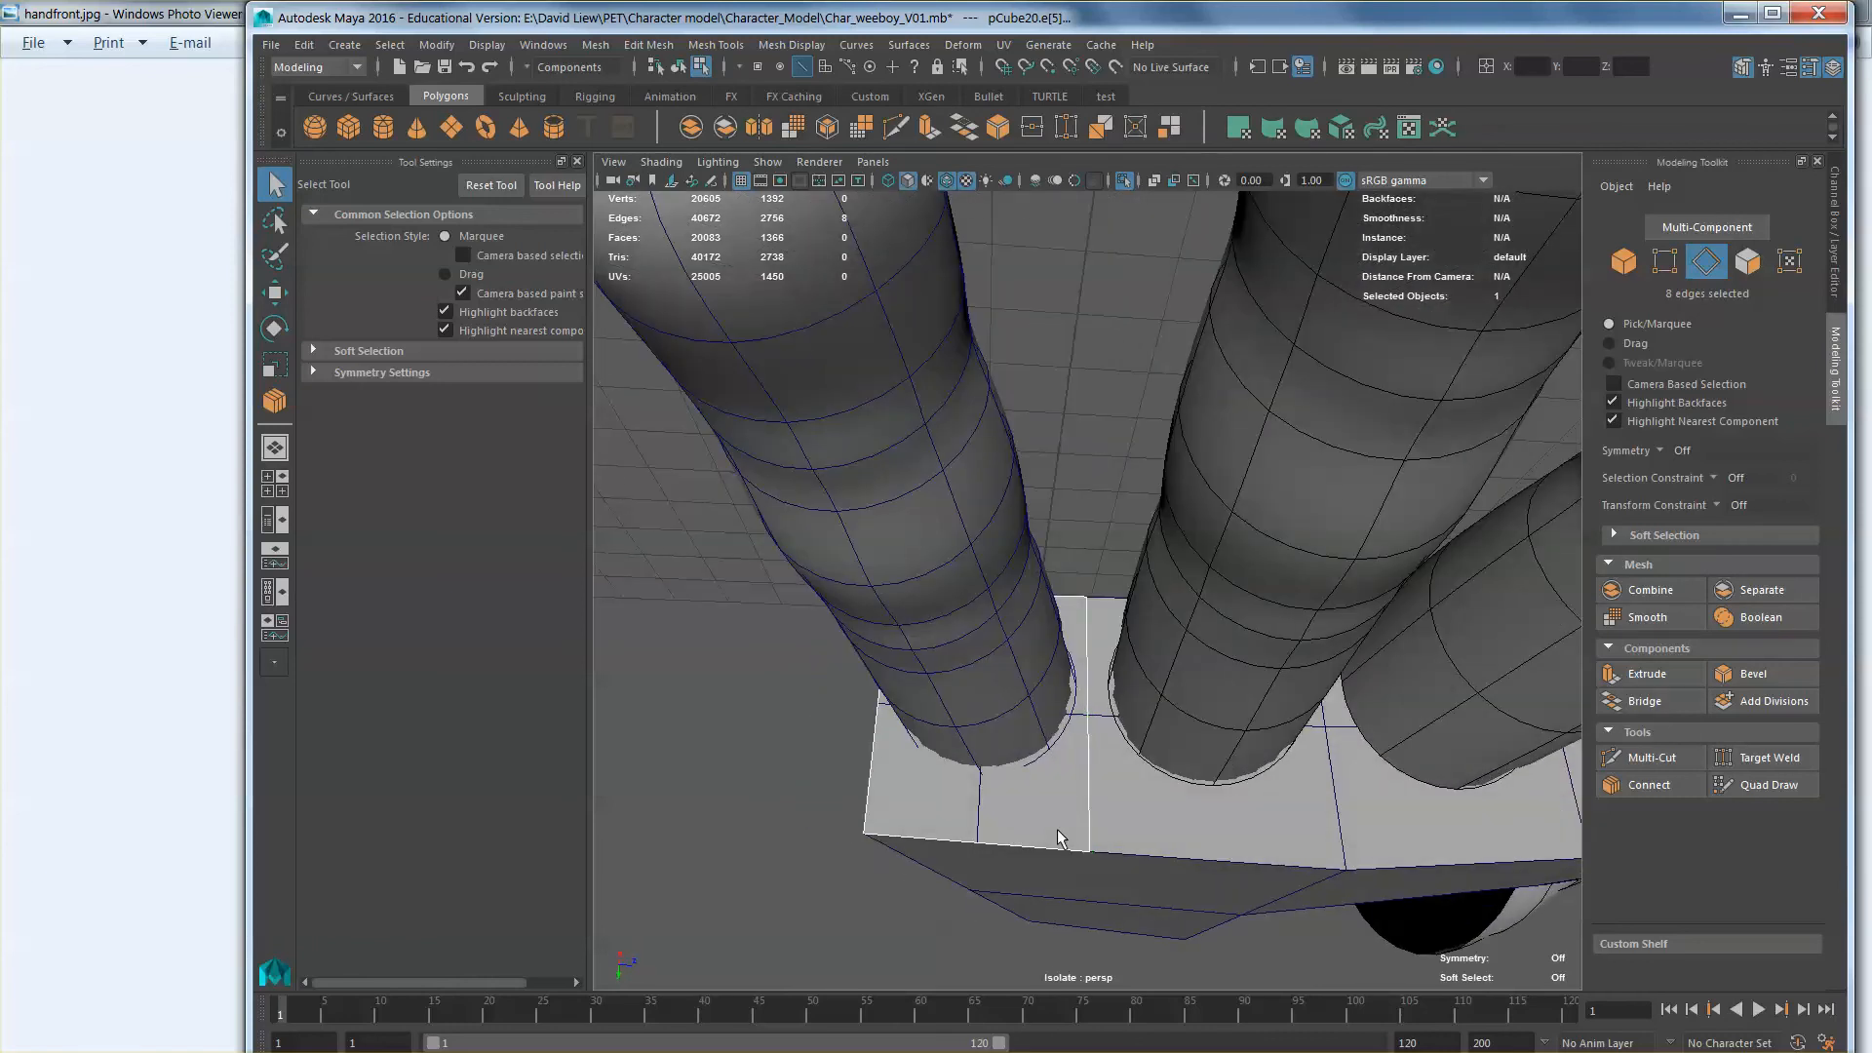
Step: Select the four knuckle-end faces of the palm behind the little finger and delete them
left_click_drag(1026, 773, 1084, 777, "alt")
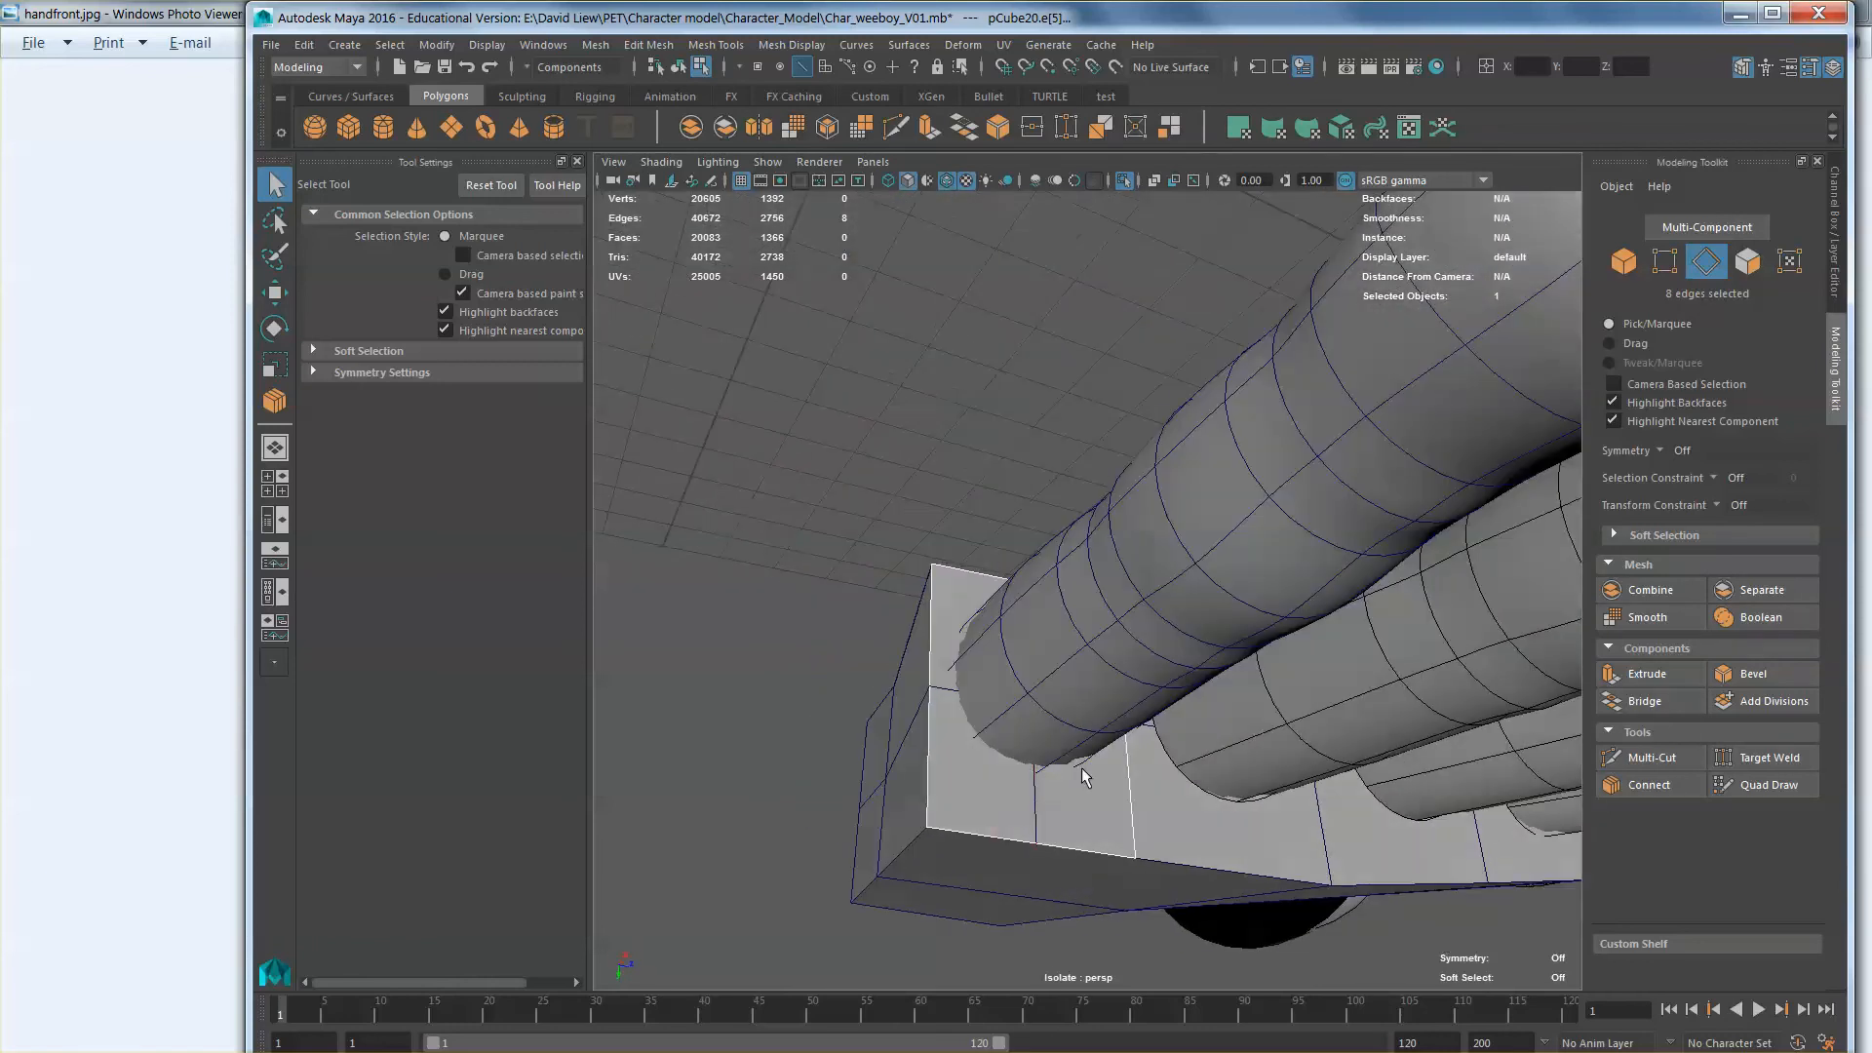
right_click_drag(1077, 633, 1076, 674, "shift")
left_click(961, 620, "shift")
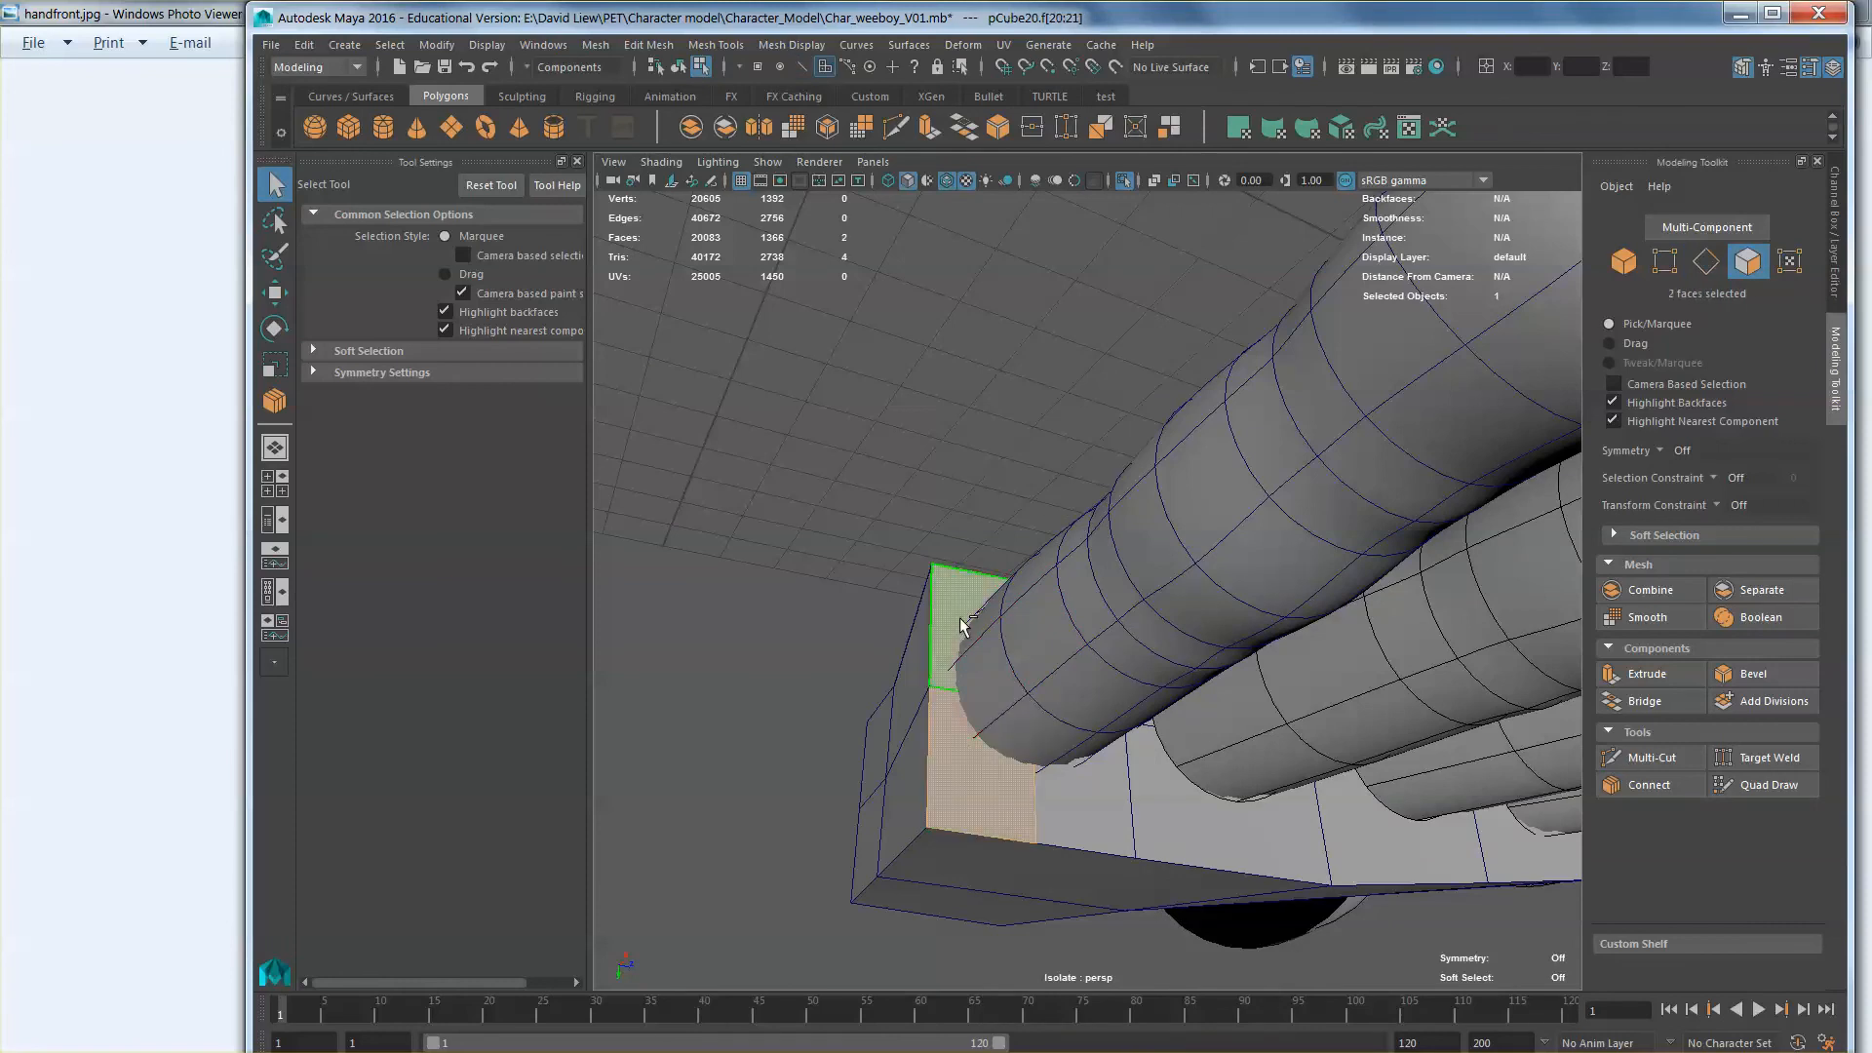
left_click(1078, 784, "shift")
left_click_drag(1069, 671, 1090, 716, "alt")
left_click(1118, 683, "shift")
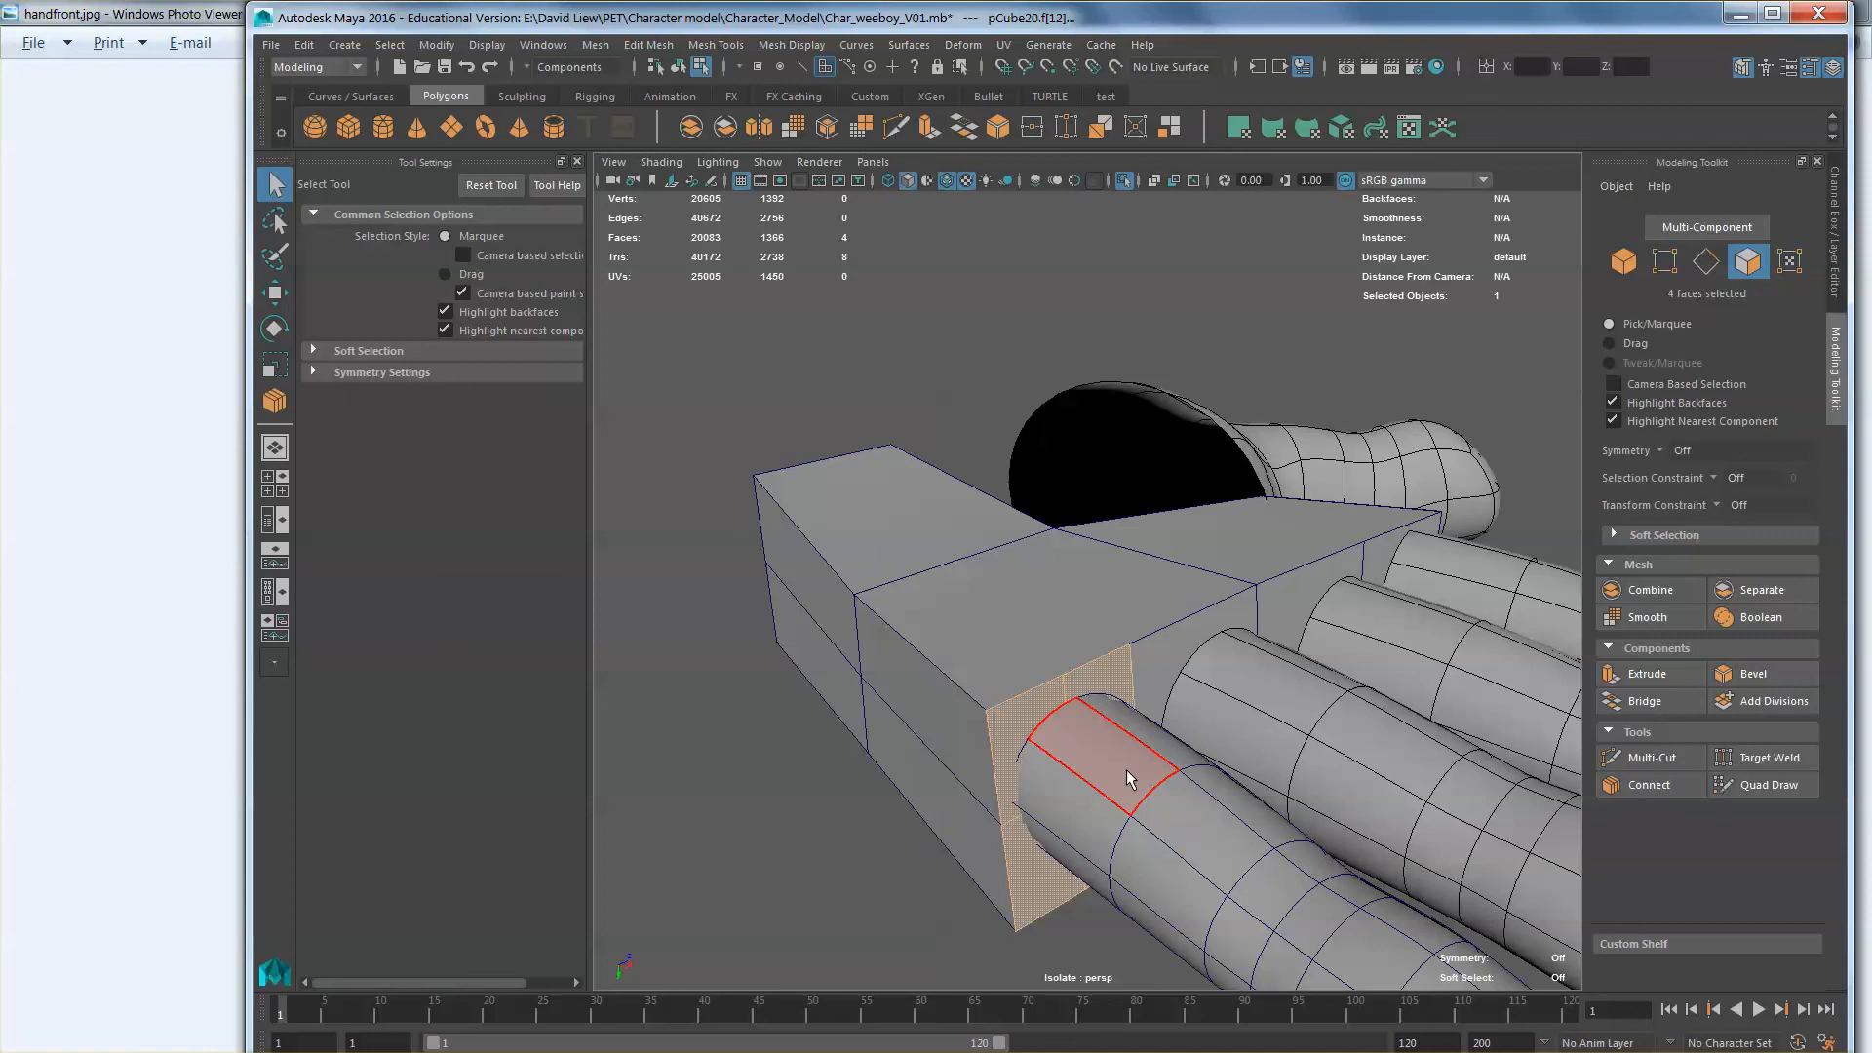
left_click_drag(1099, 766, 1113, 810, "alt")
scroll(1069, 714, "down", 4)
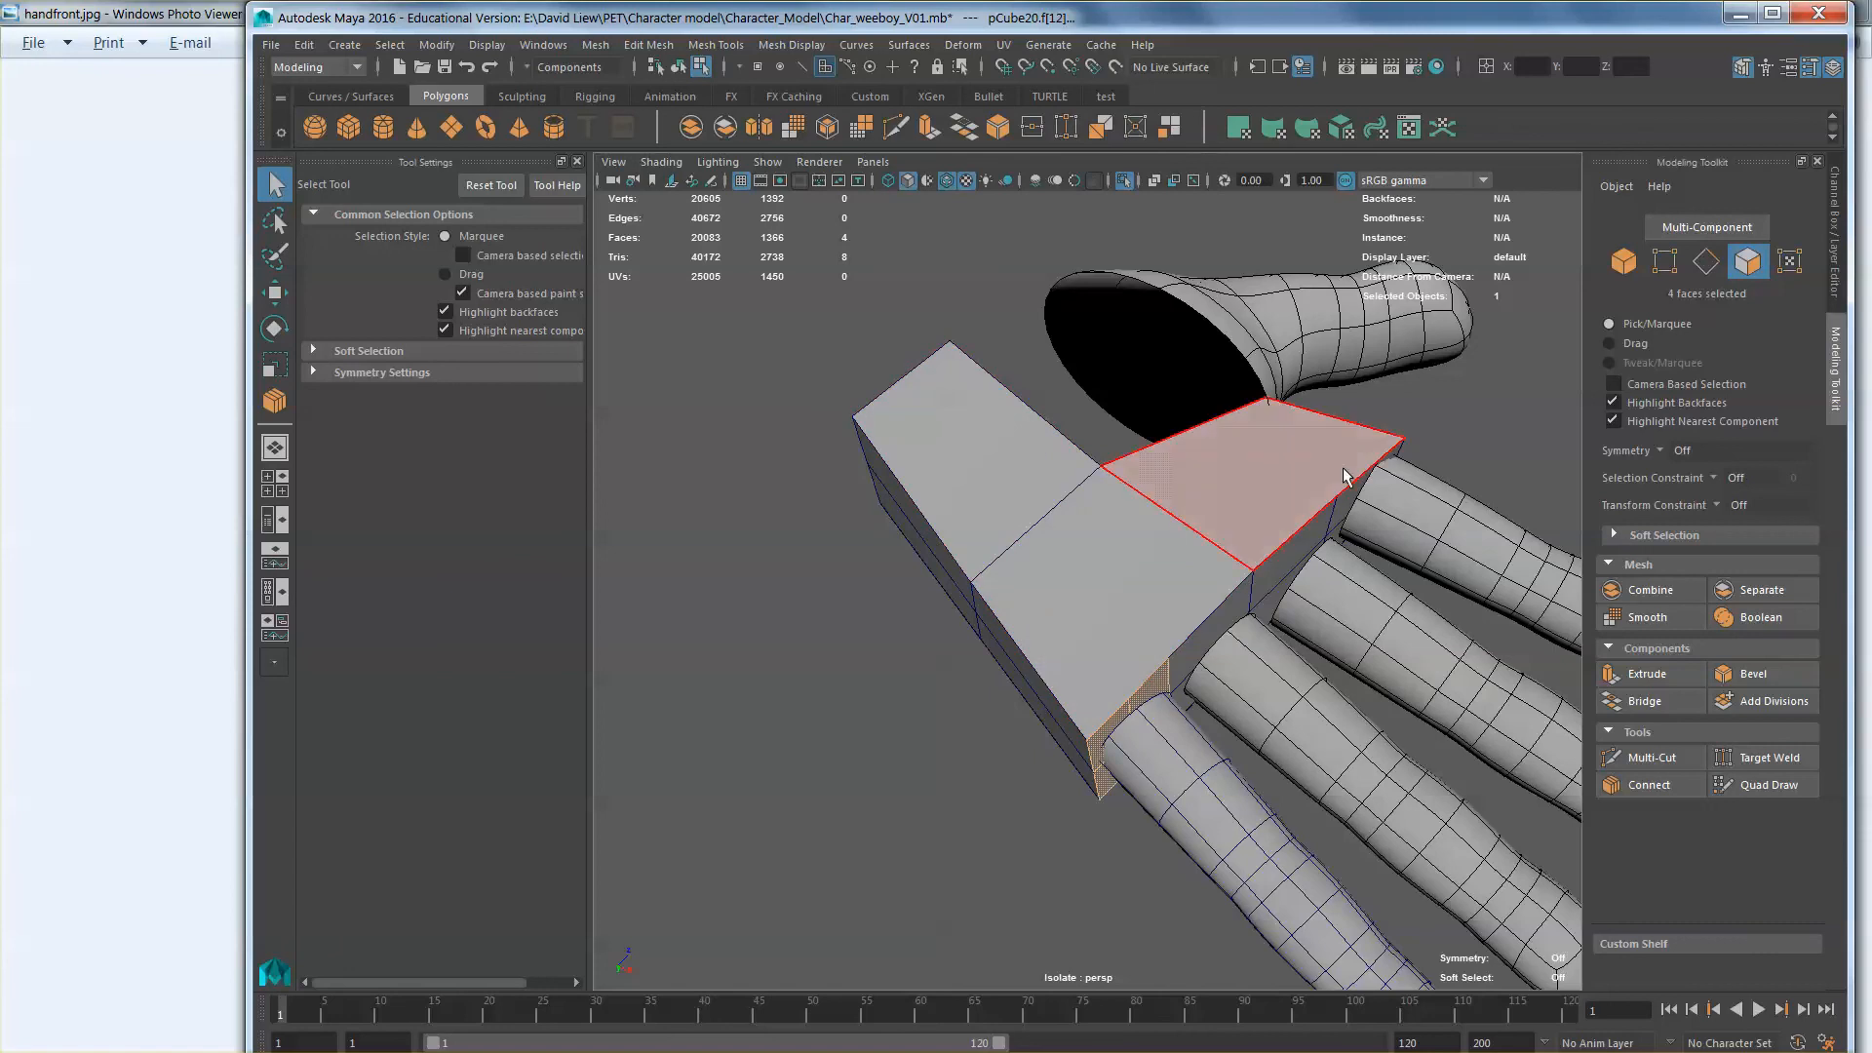
left_click_drag(1128, 502, 1118, 617, "alt")
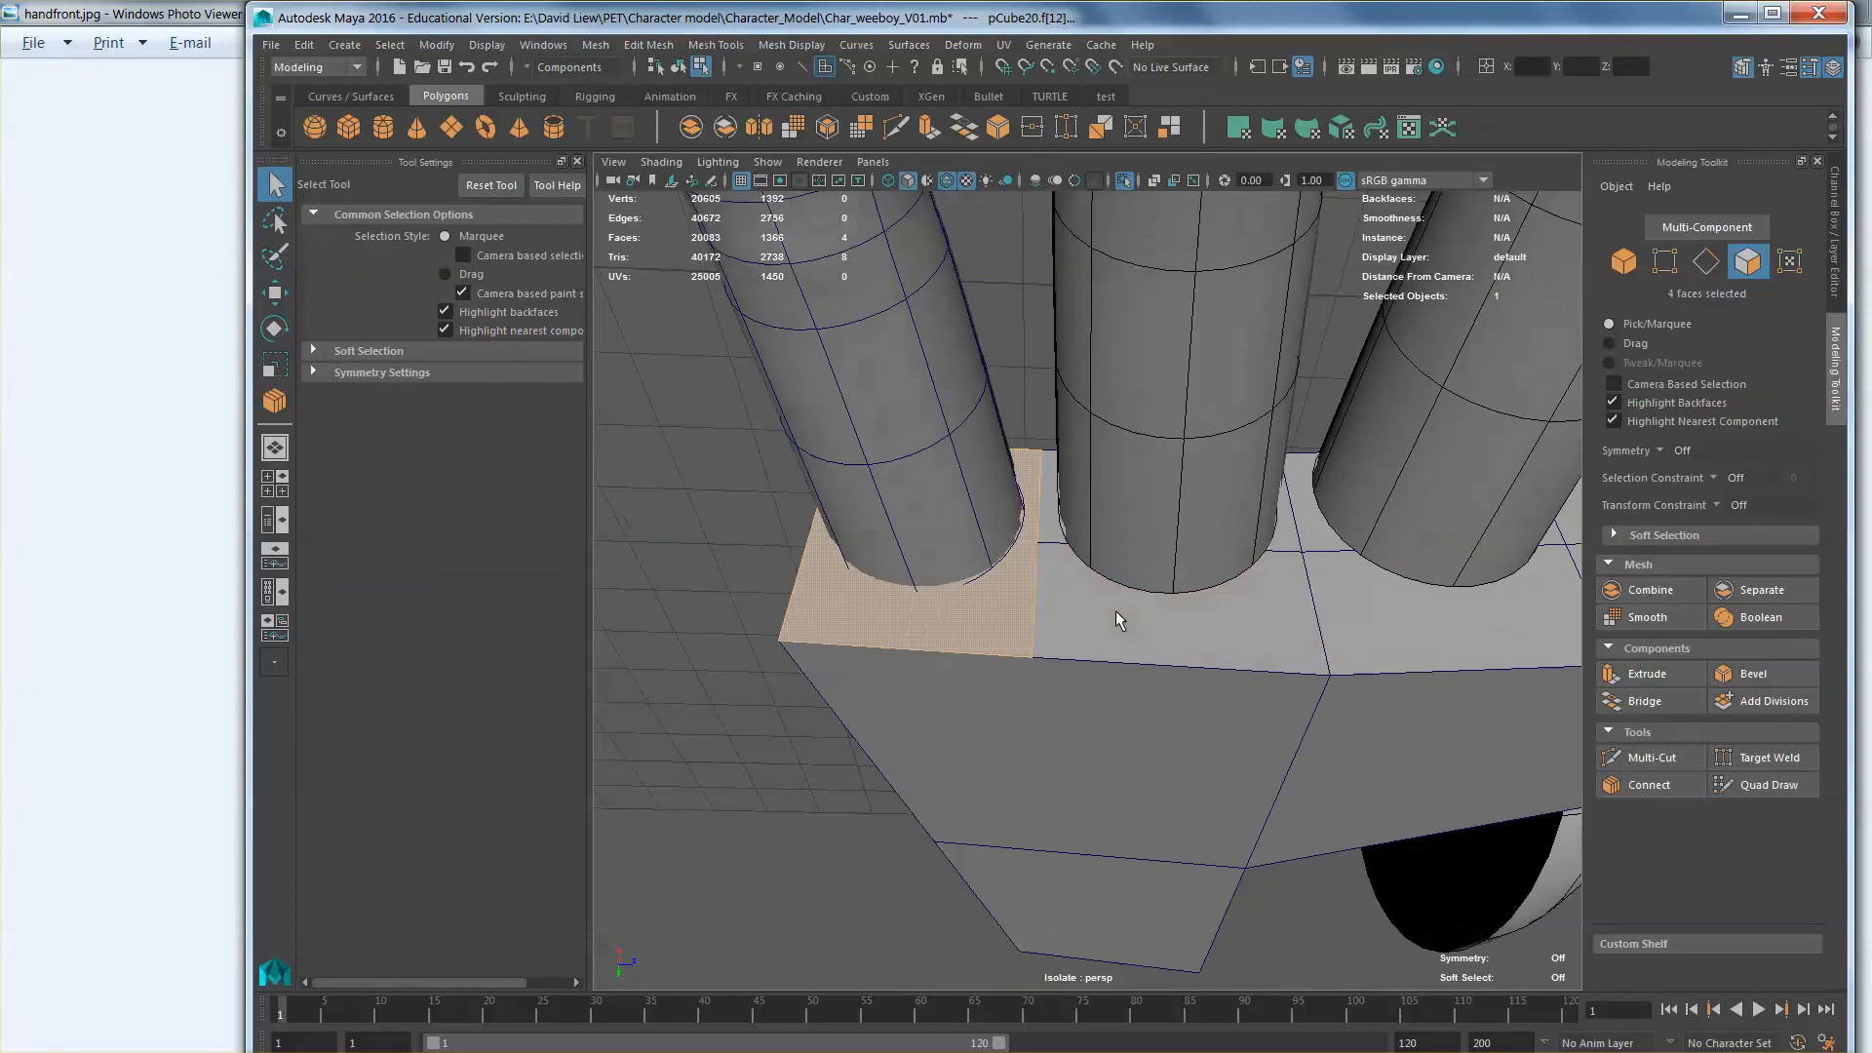
left_click_drag(997, 577, 1119, 741, "alt")
key("Delete")
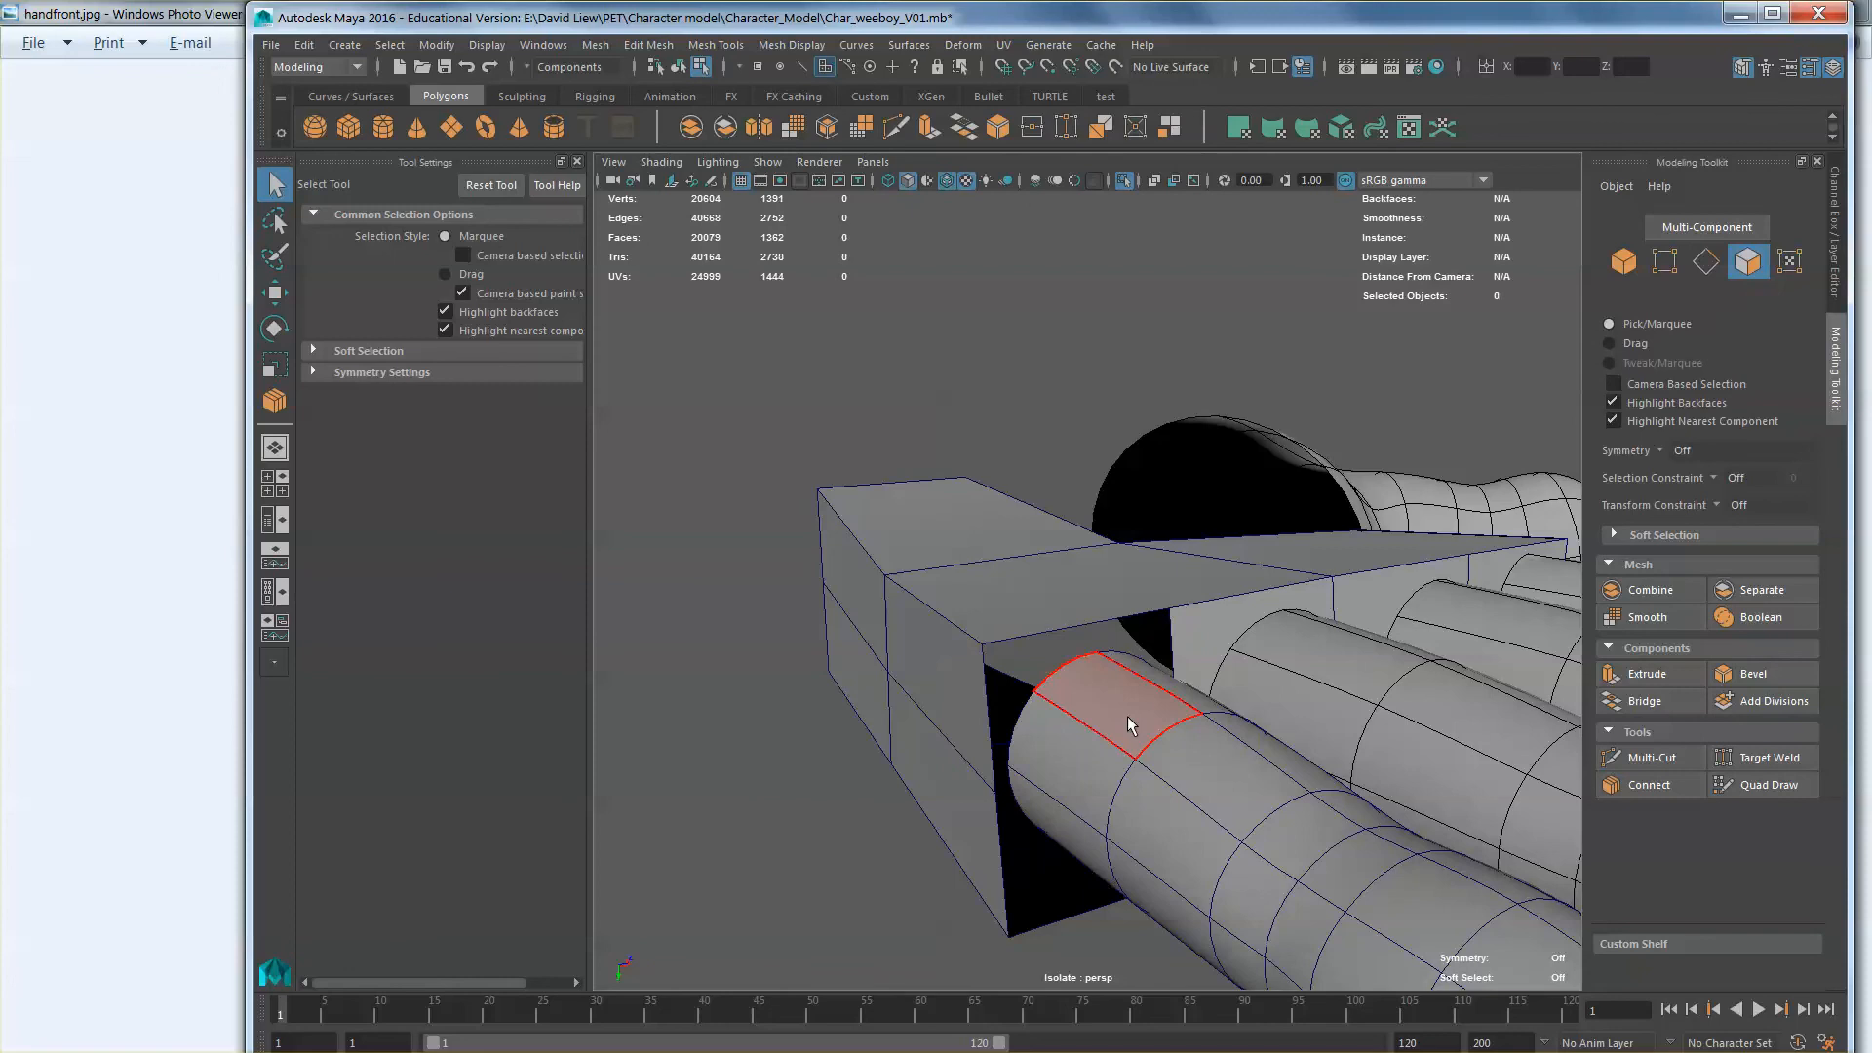
Step: Combine the palm and the little finger into a single mesh
right_click_drag(1170, 596, 1235, 570)
left_click(1178, 598)
left_click_drag(1177, 599, 1188, 631, "alt")
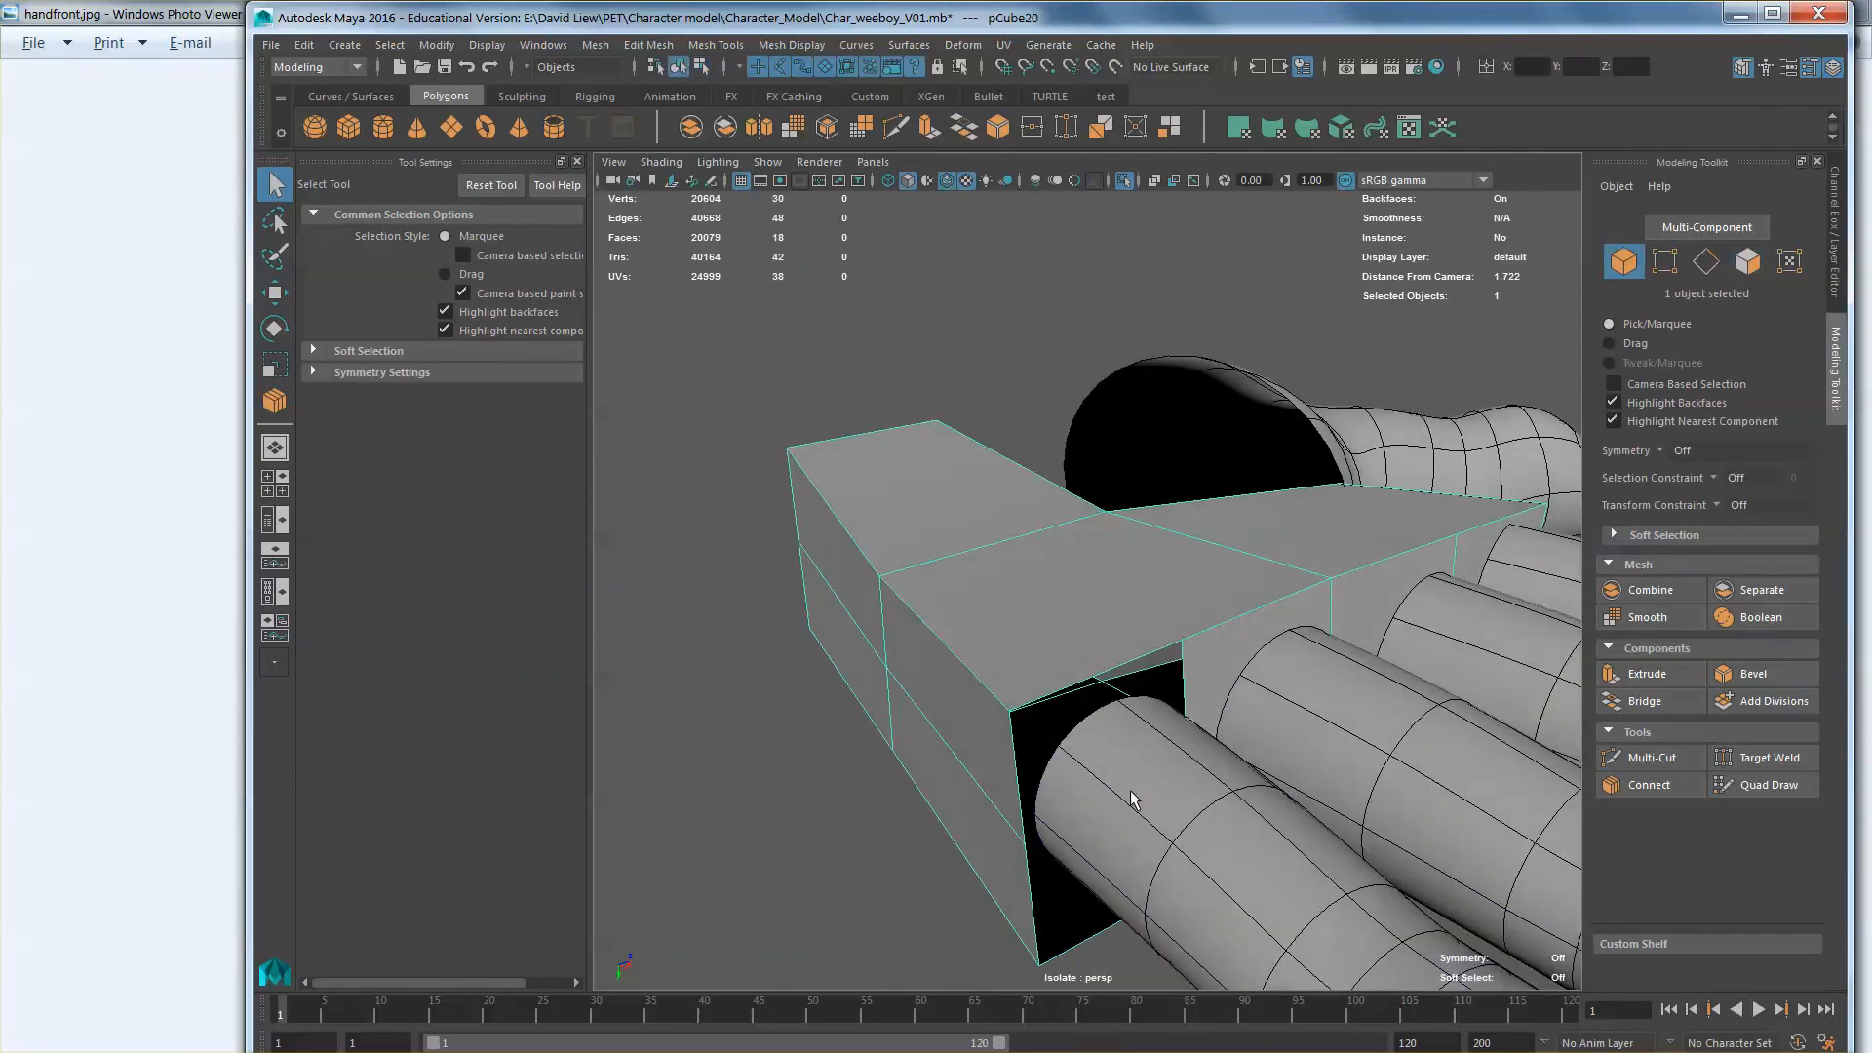
left_click(1143, 765, "shift")
scroll(1145, 768, "down", 4)
left_click_drag(1145, 775, 834, 285, "alt")
scroll(1079, 629, "up", 3)
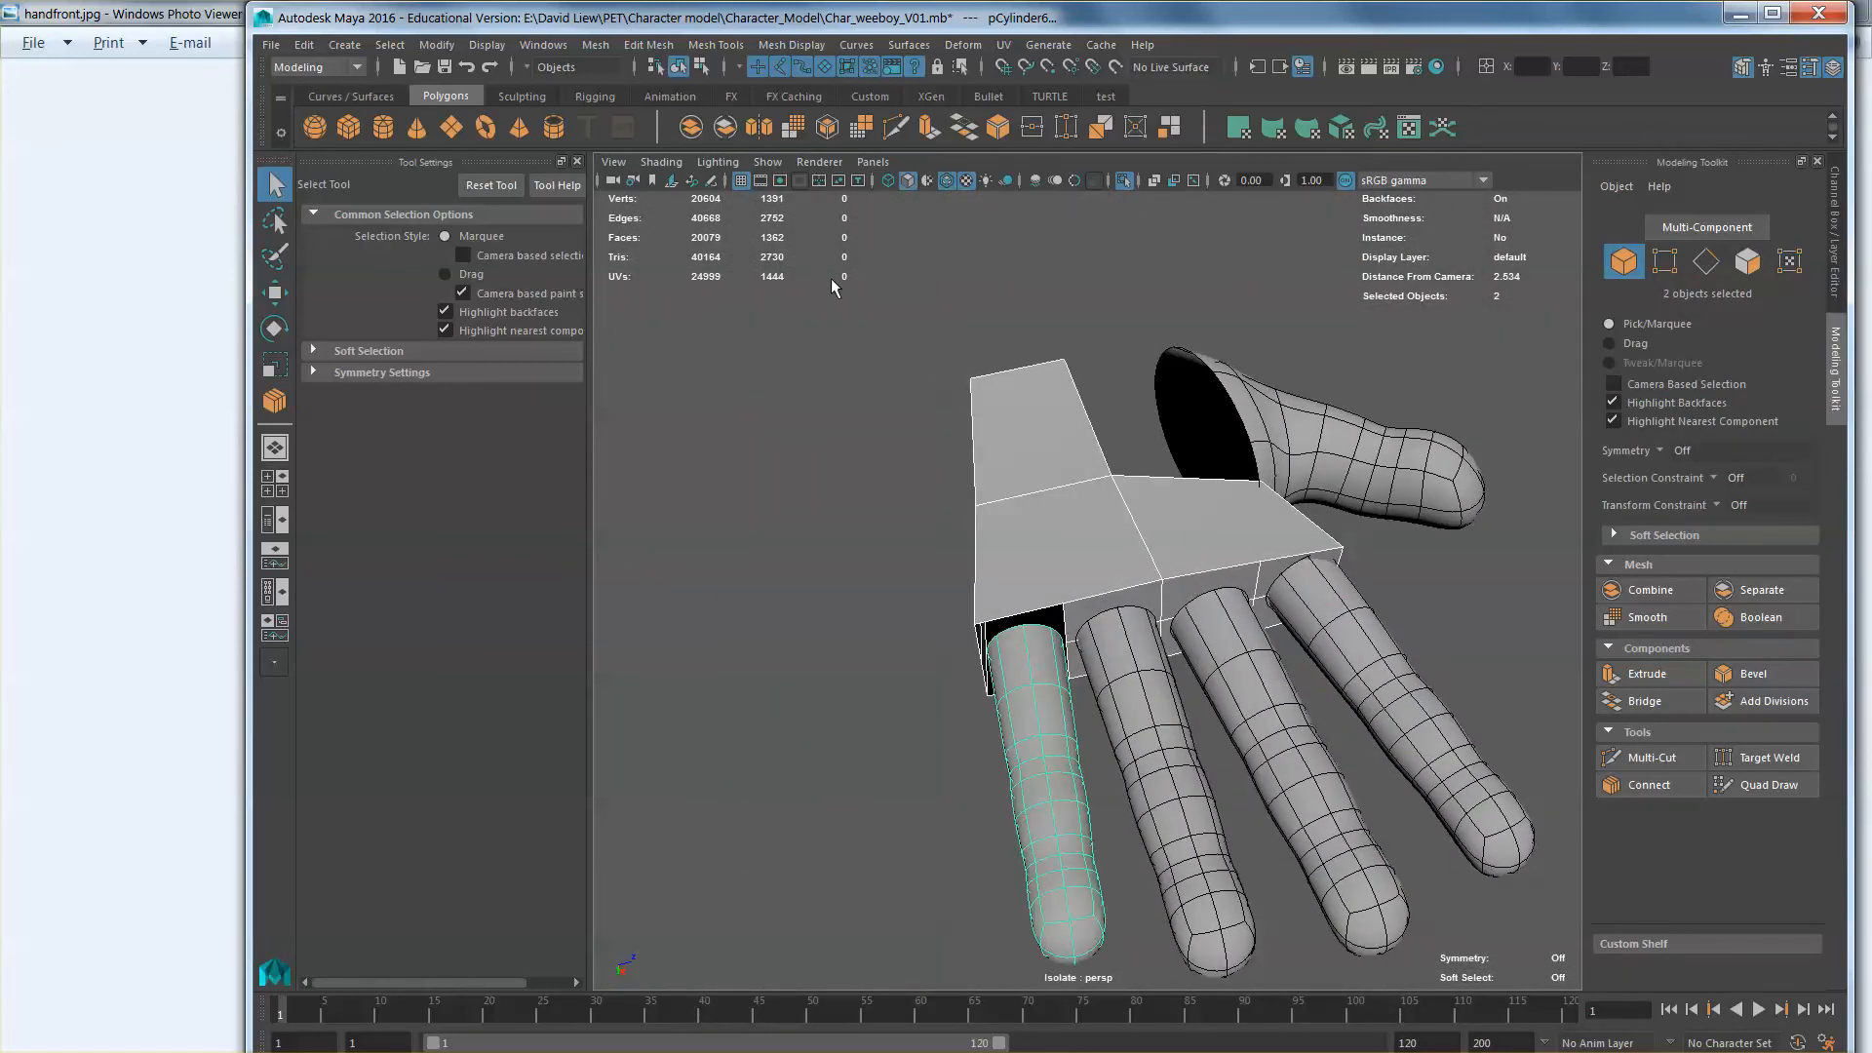
left_click(690, 129)
Step: Select the border edges of the palm opening and of the little finger's open base, and bridge them
scroll(1173, 589, "up", 5)
left_click_drag(1173, 589, 1112, 598, "alt")
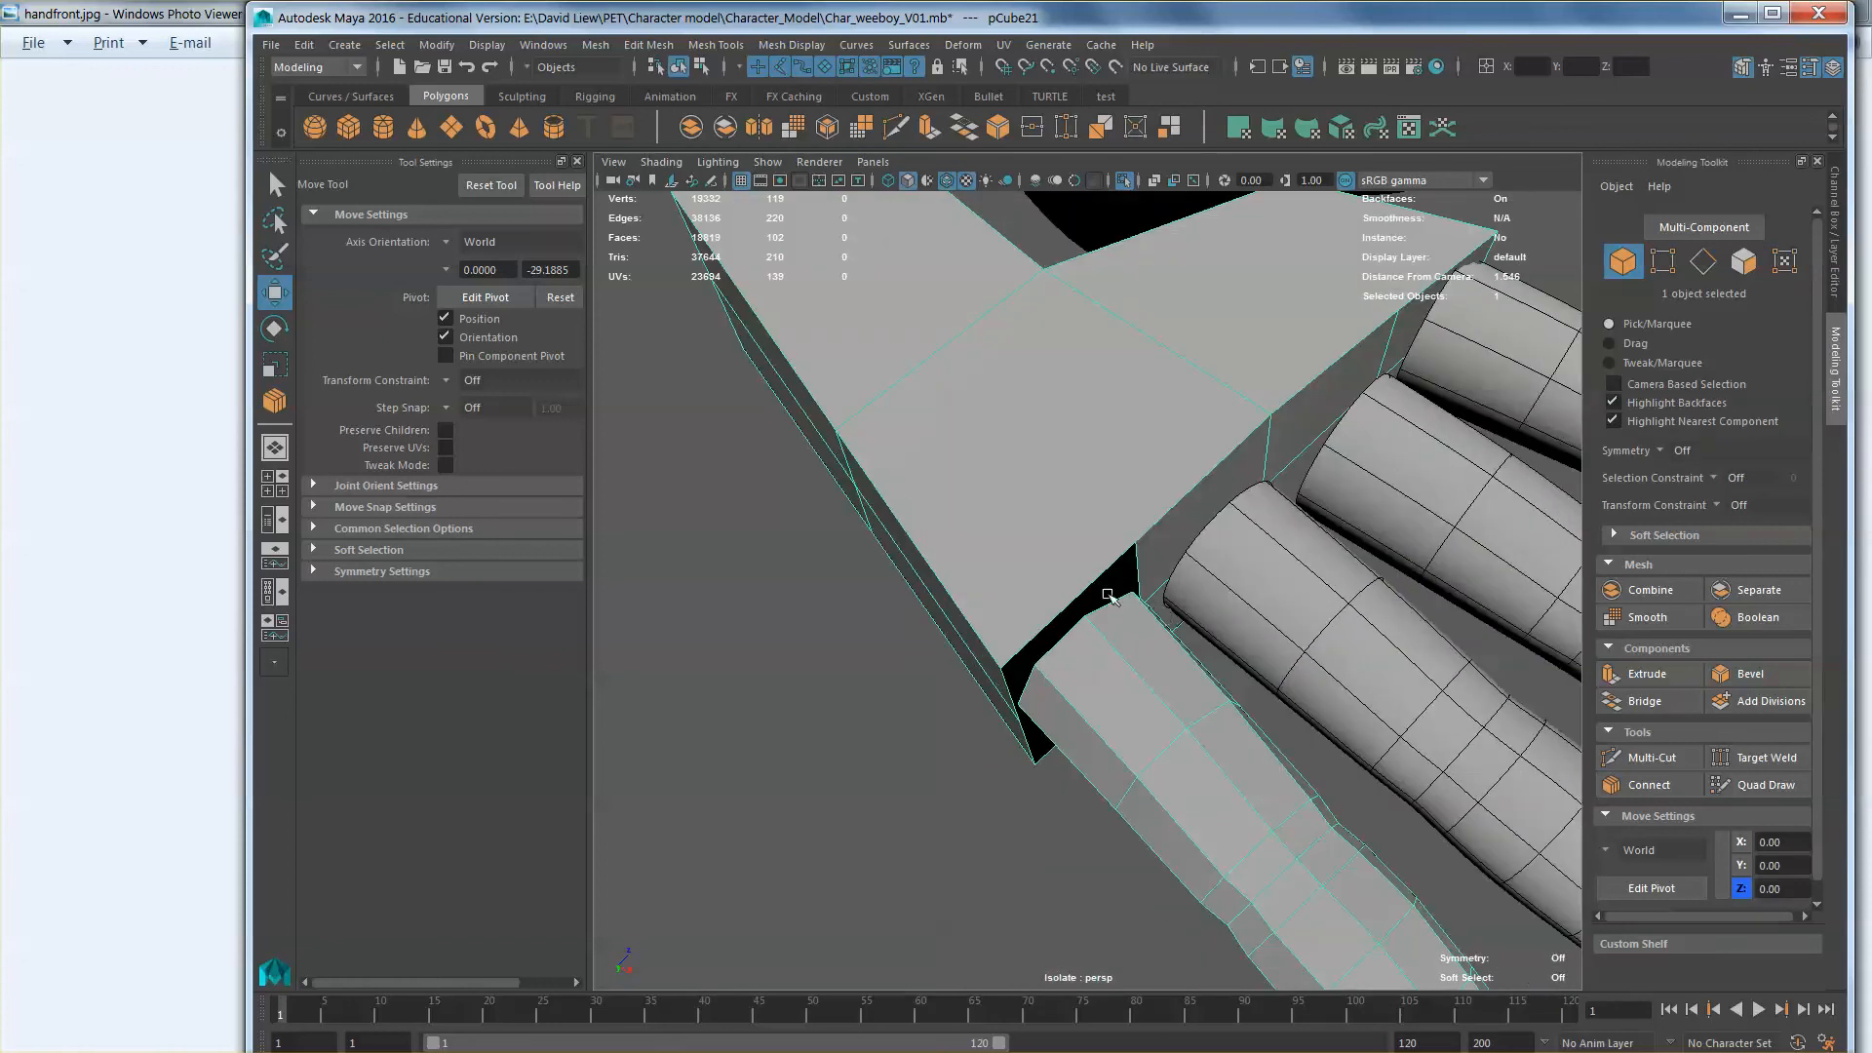
right_click_drag(1111, 599, 1099, 568)
left_click(1102, 574)
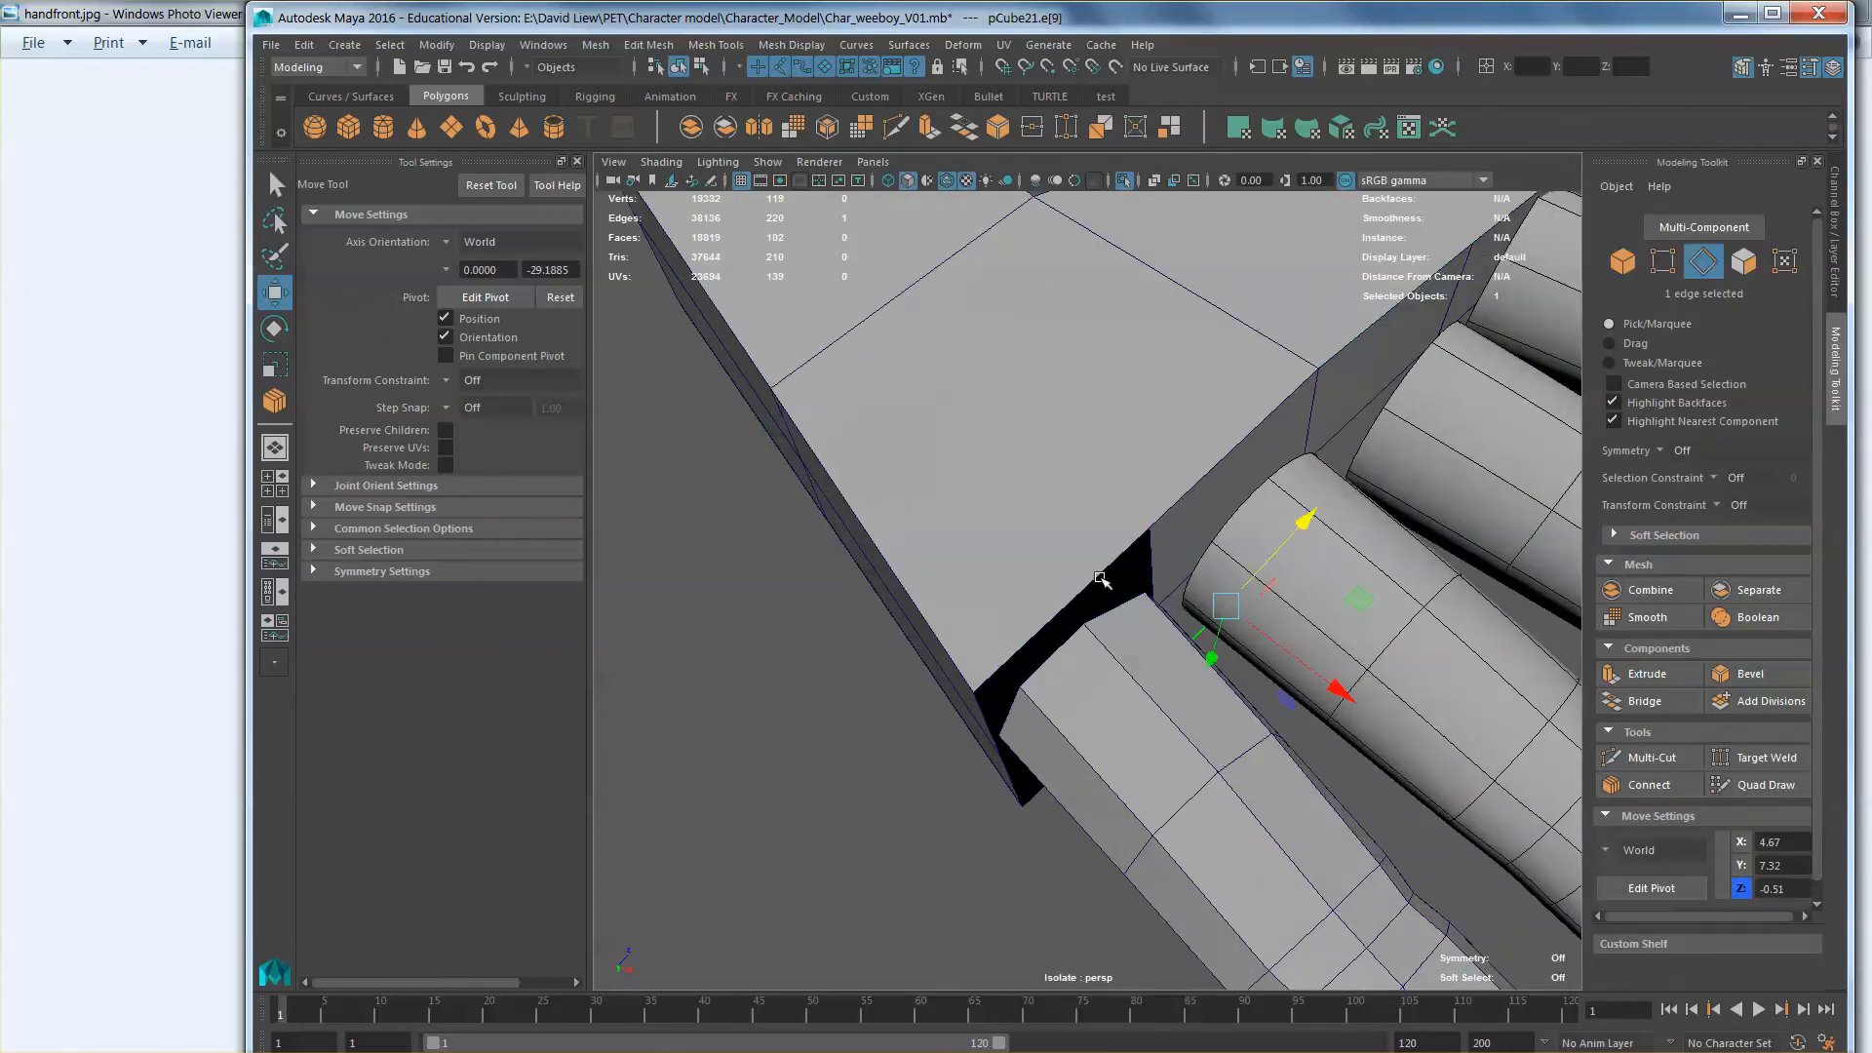
left_click(1086, 655, "shift")
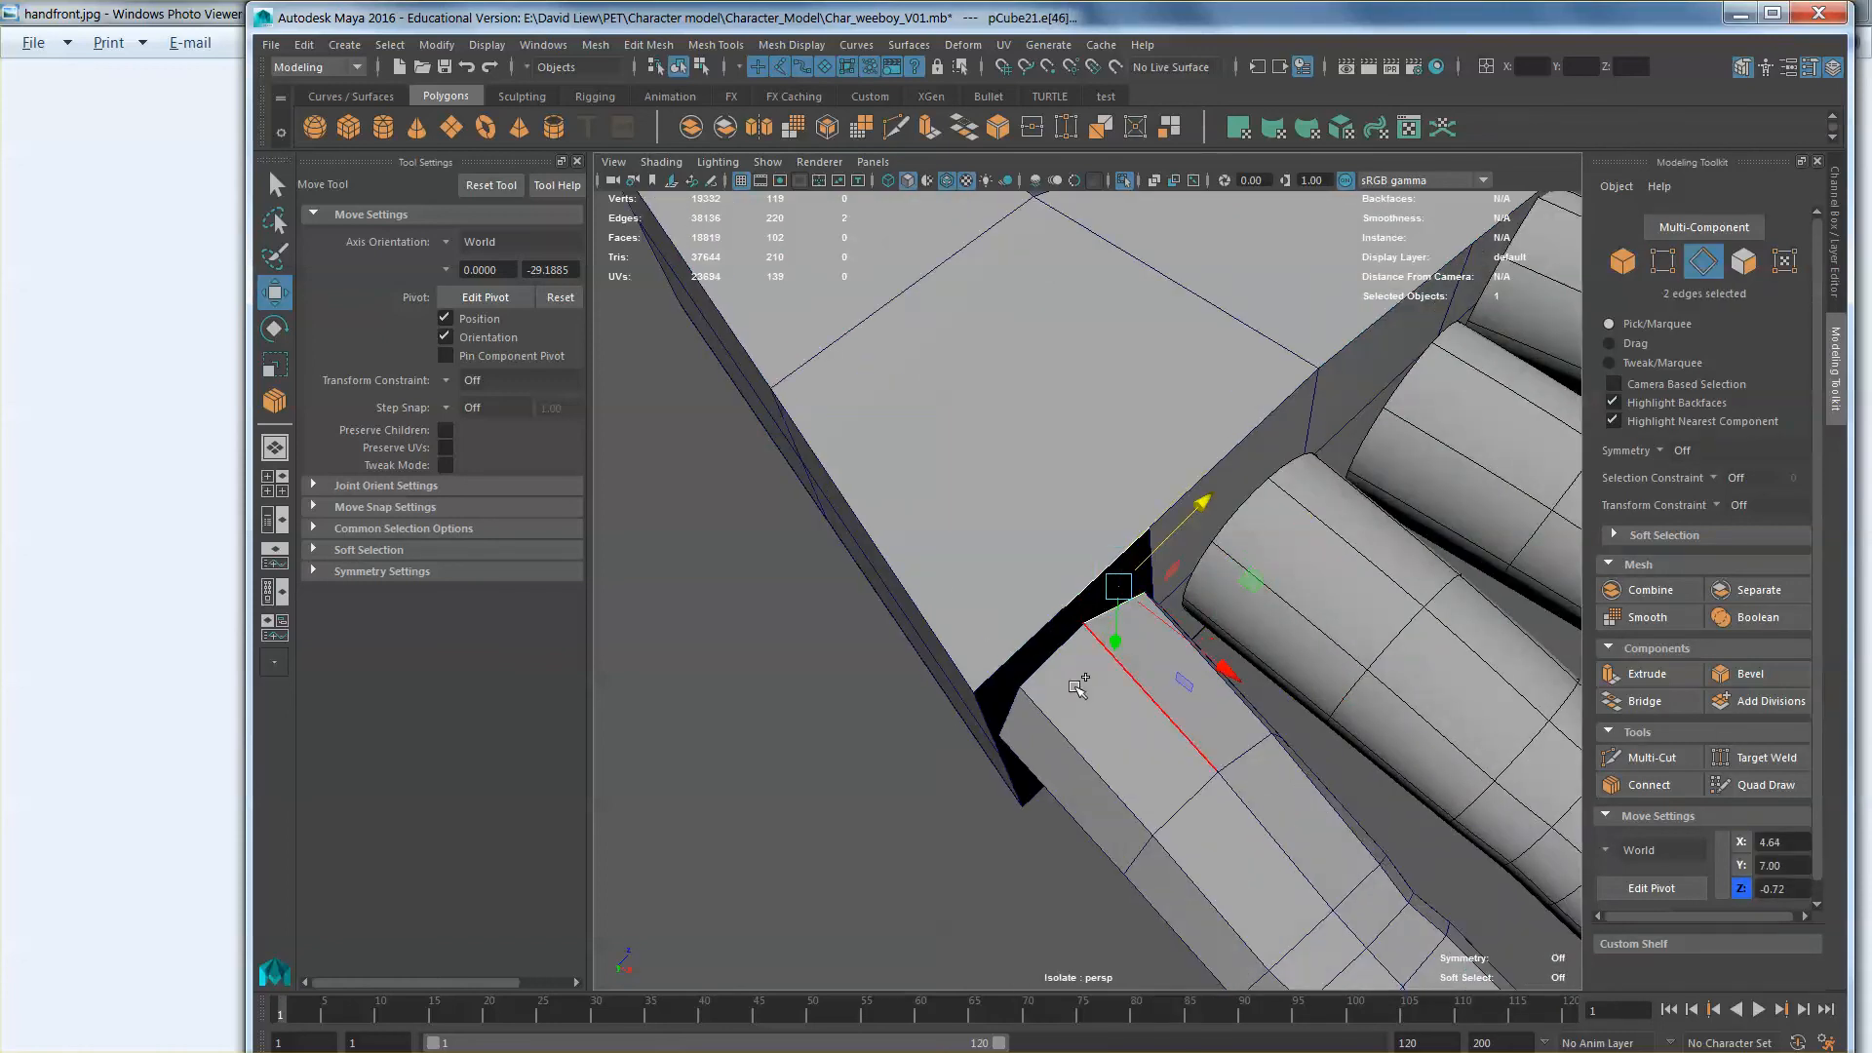
left_click(1032, 632)
double_click(1050, 661)
double_click(1050, 662, "shift")
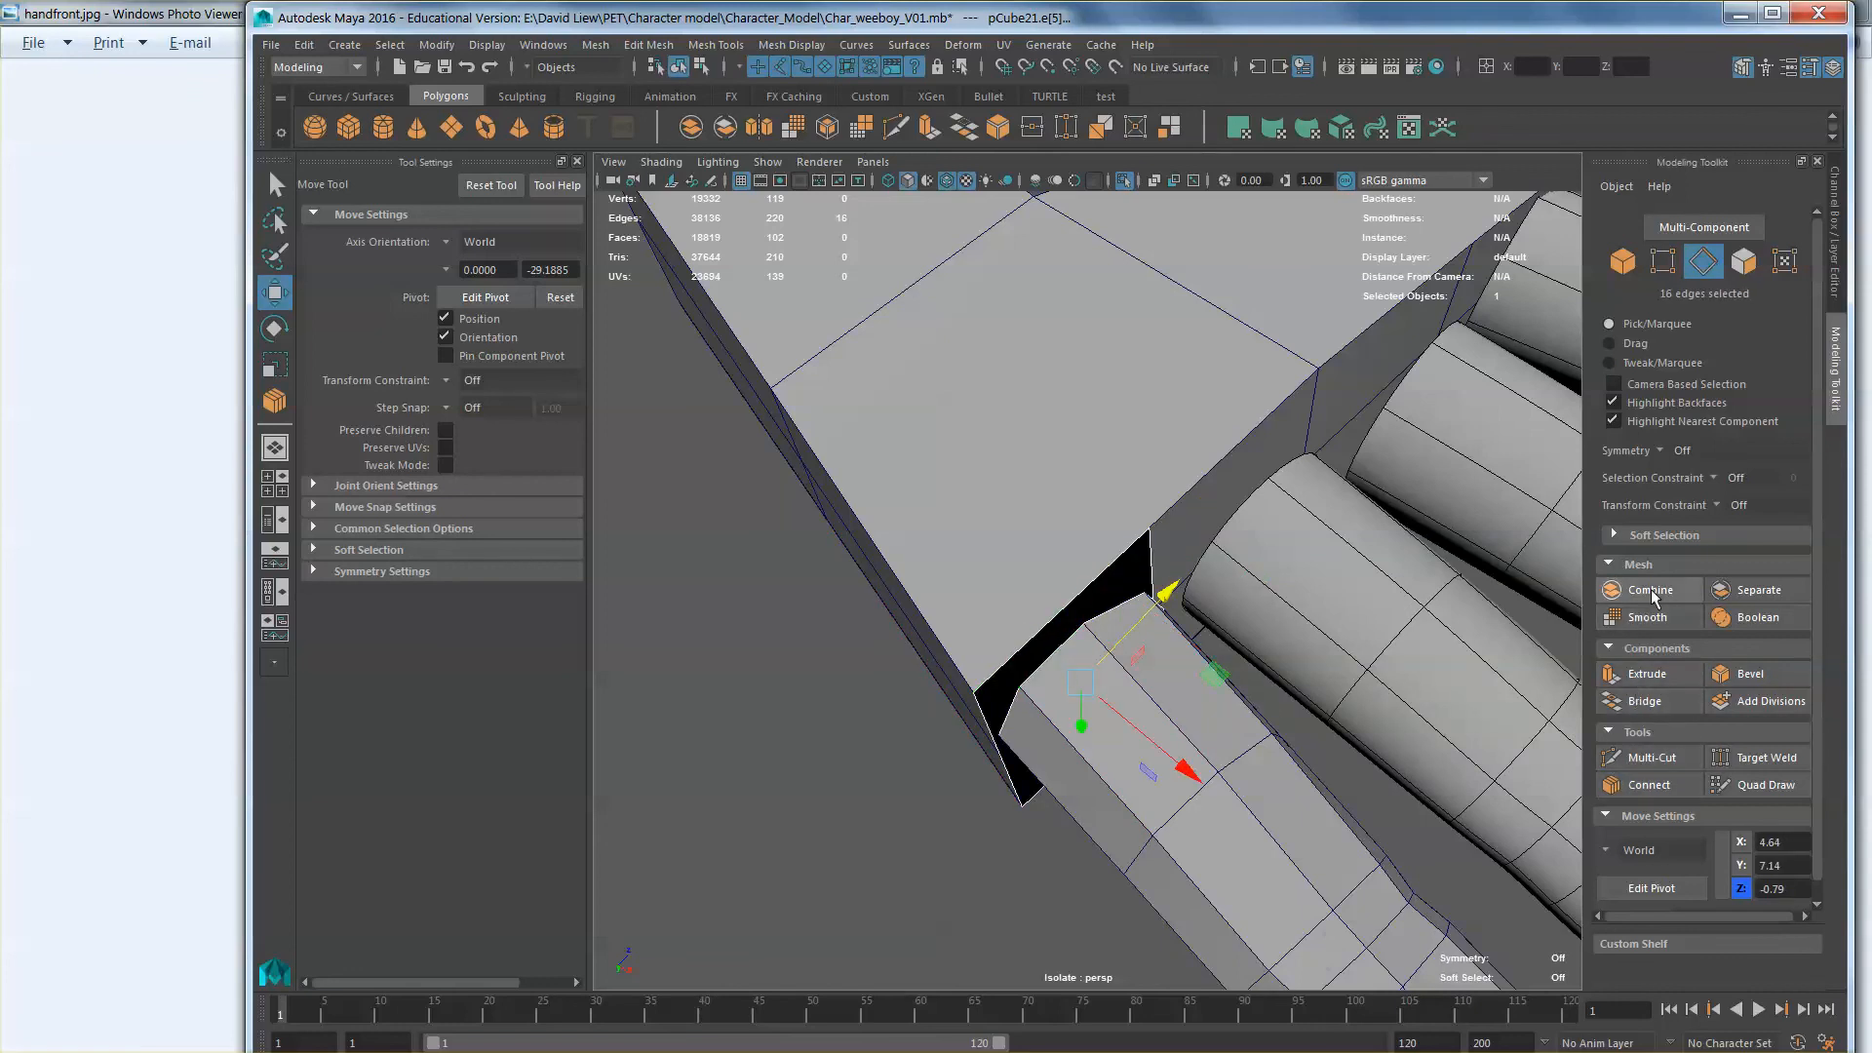
left_click(1665, 699)
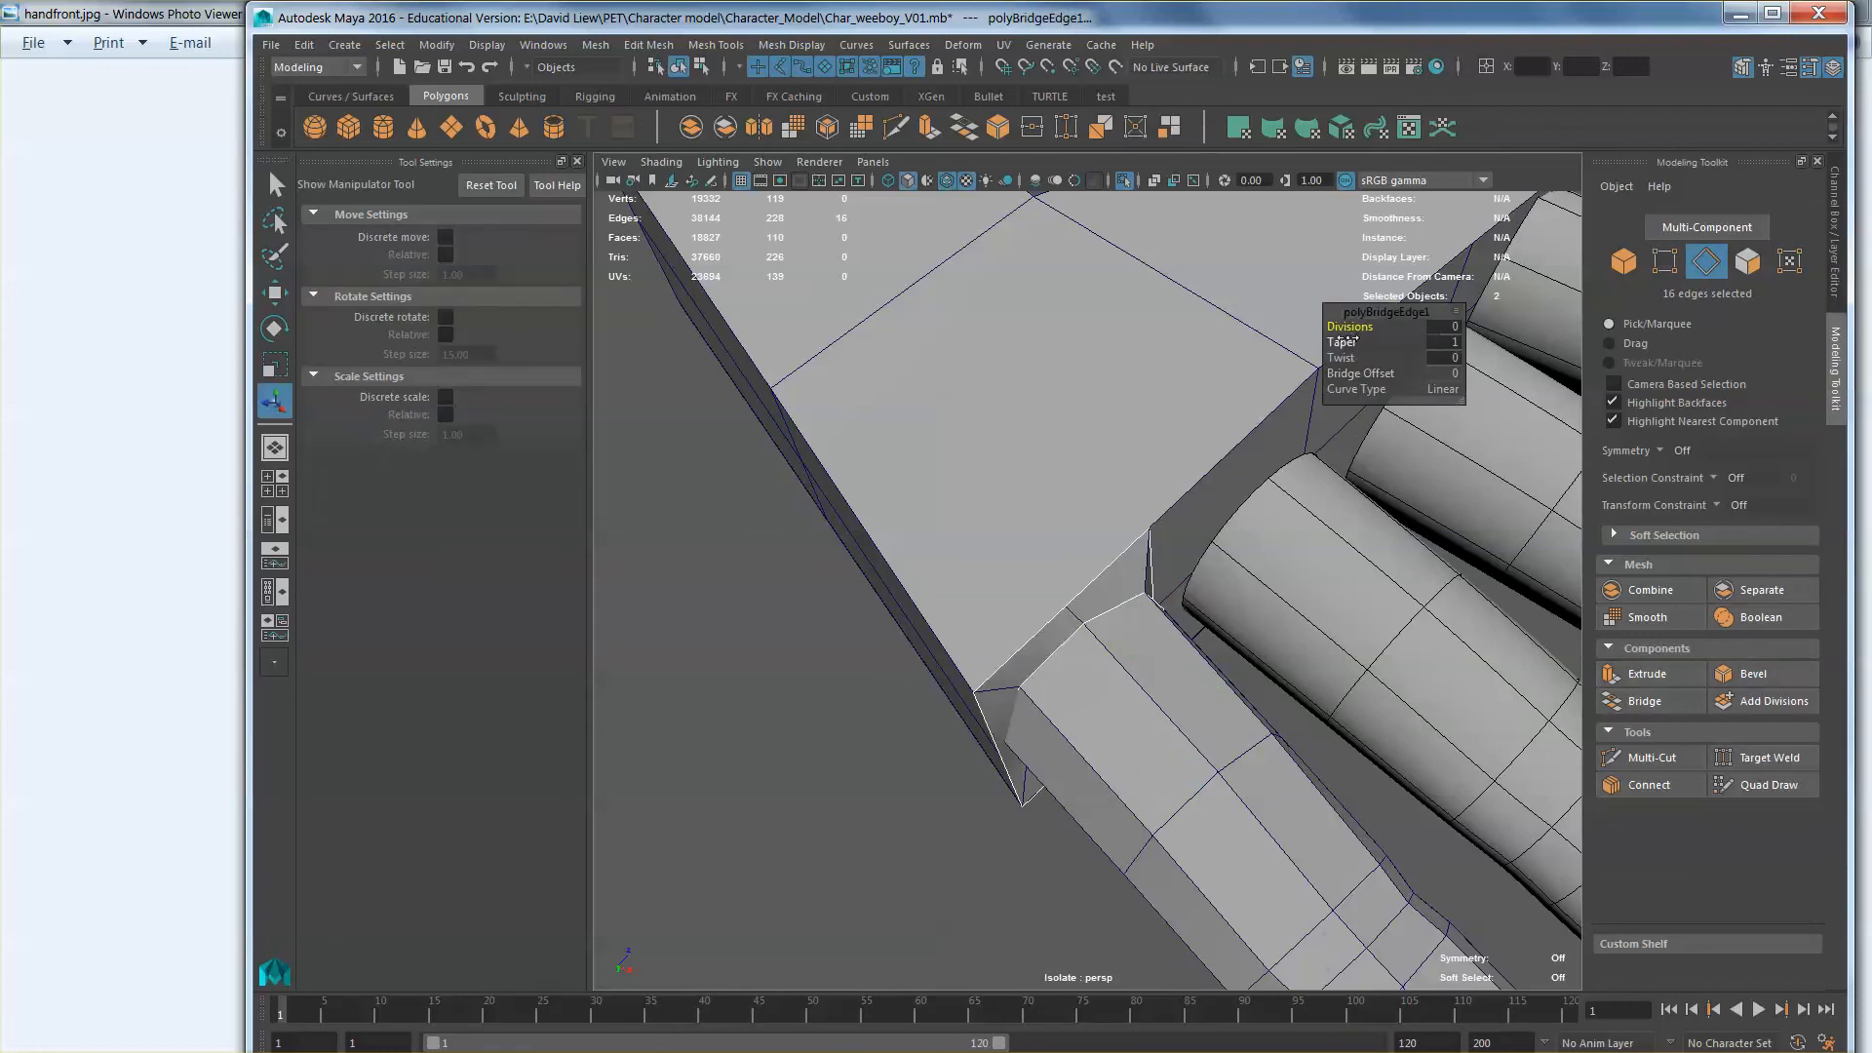
Step: Select the upper and lower corner vertices on the palm's outer side beside the bridged little finger
left_click_drag(1146, 629, 1071, 448, "alt")
key("w")
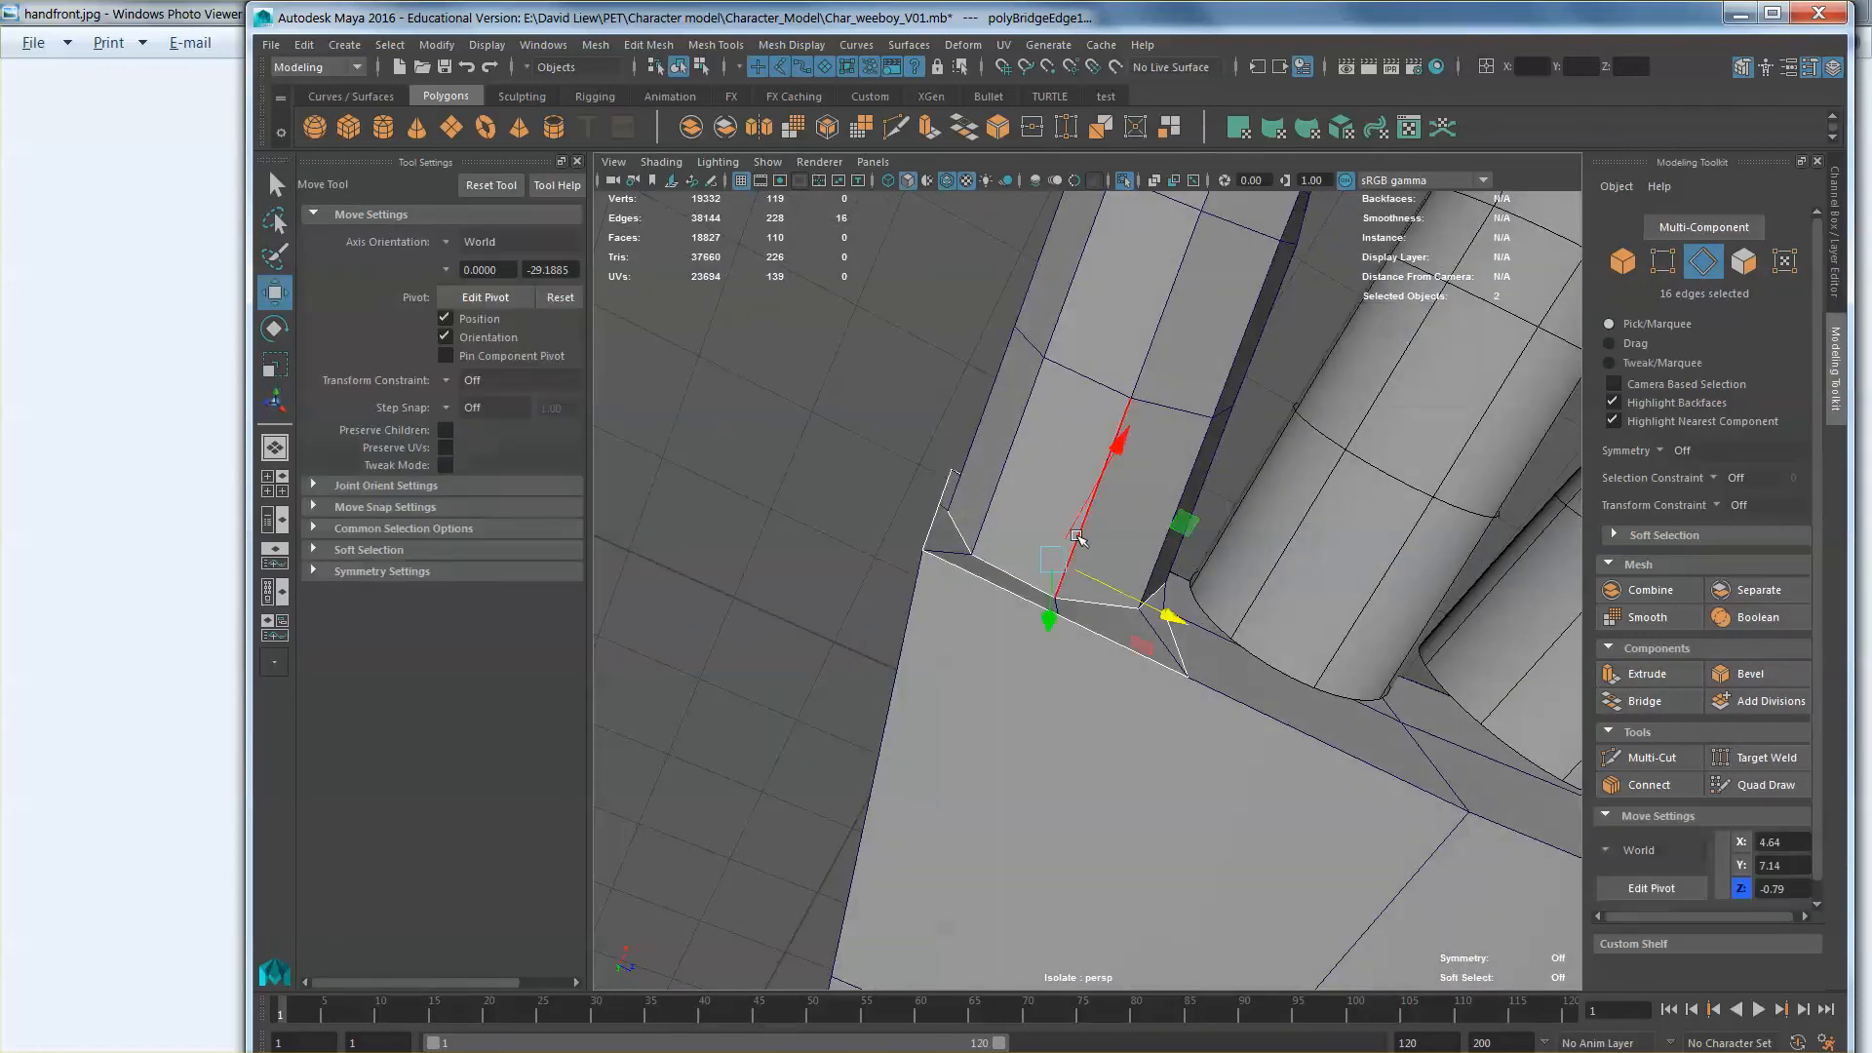
left_click_drag(1076, 535, 1292, 783, "alt")
left_click(1034, 588)
key("ctrl+z")
key("e")
key("w")
right_click_drag(1042, 588, 955, 588)
left_click(1045, 693)
left_click_drag(1058, 751, 1039, 639, "alt")
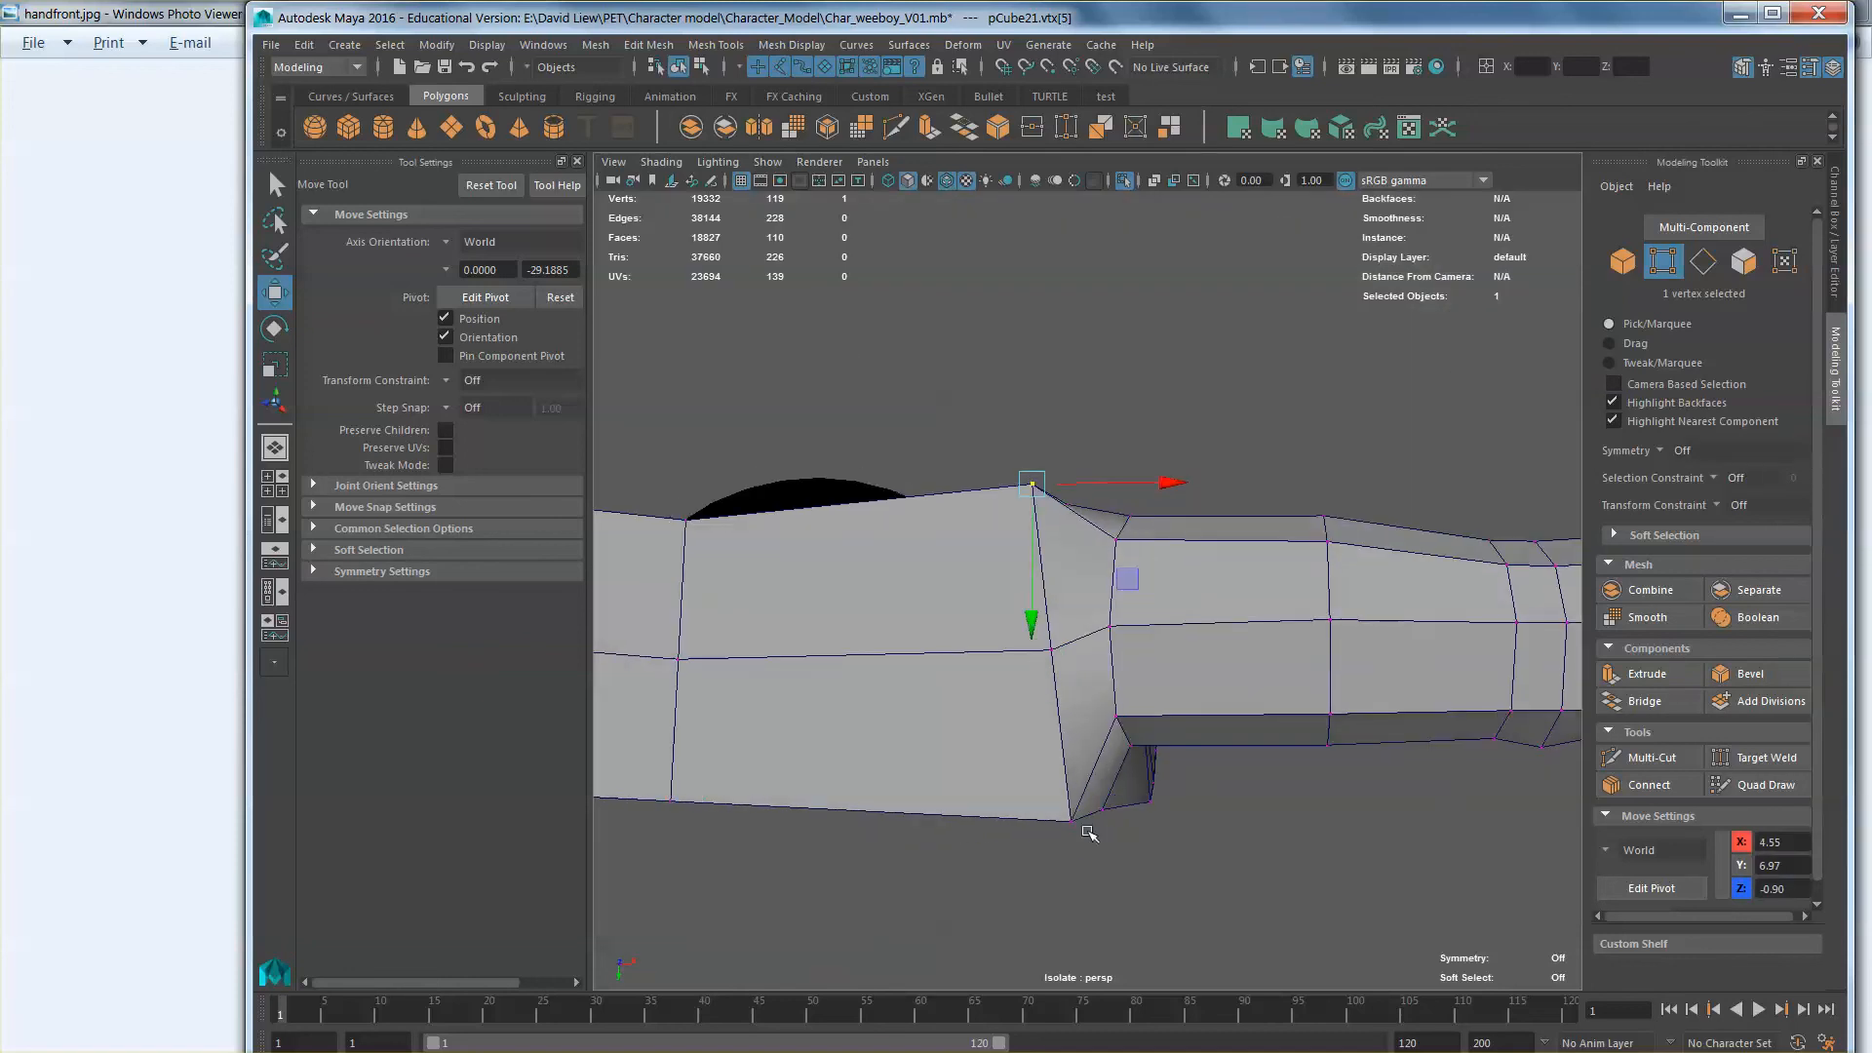
left_click(1072, 819, "shift")
left_click_drag(1072, 819, 1293, 748, "alt")
Step: Preview the bridged little finger smoothed, return to the unsmoothed display, and undo the recent vertex selection changes
key("3")
middle_click_drag(1147, 651, 1160, 680, "alt")
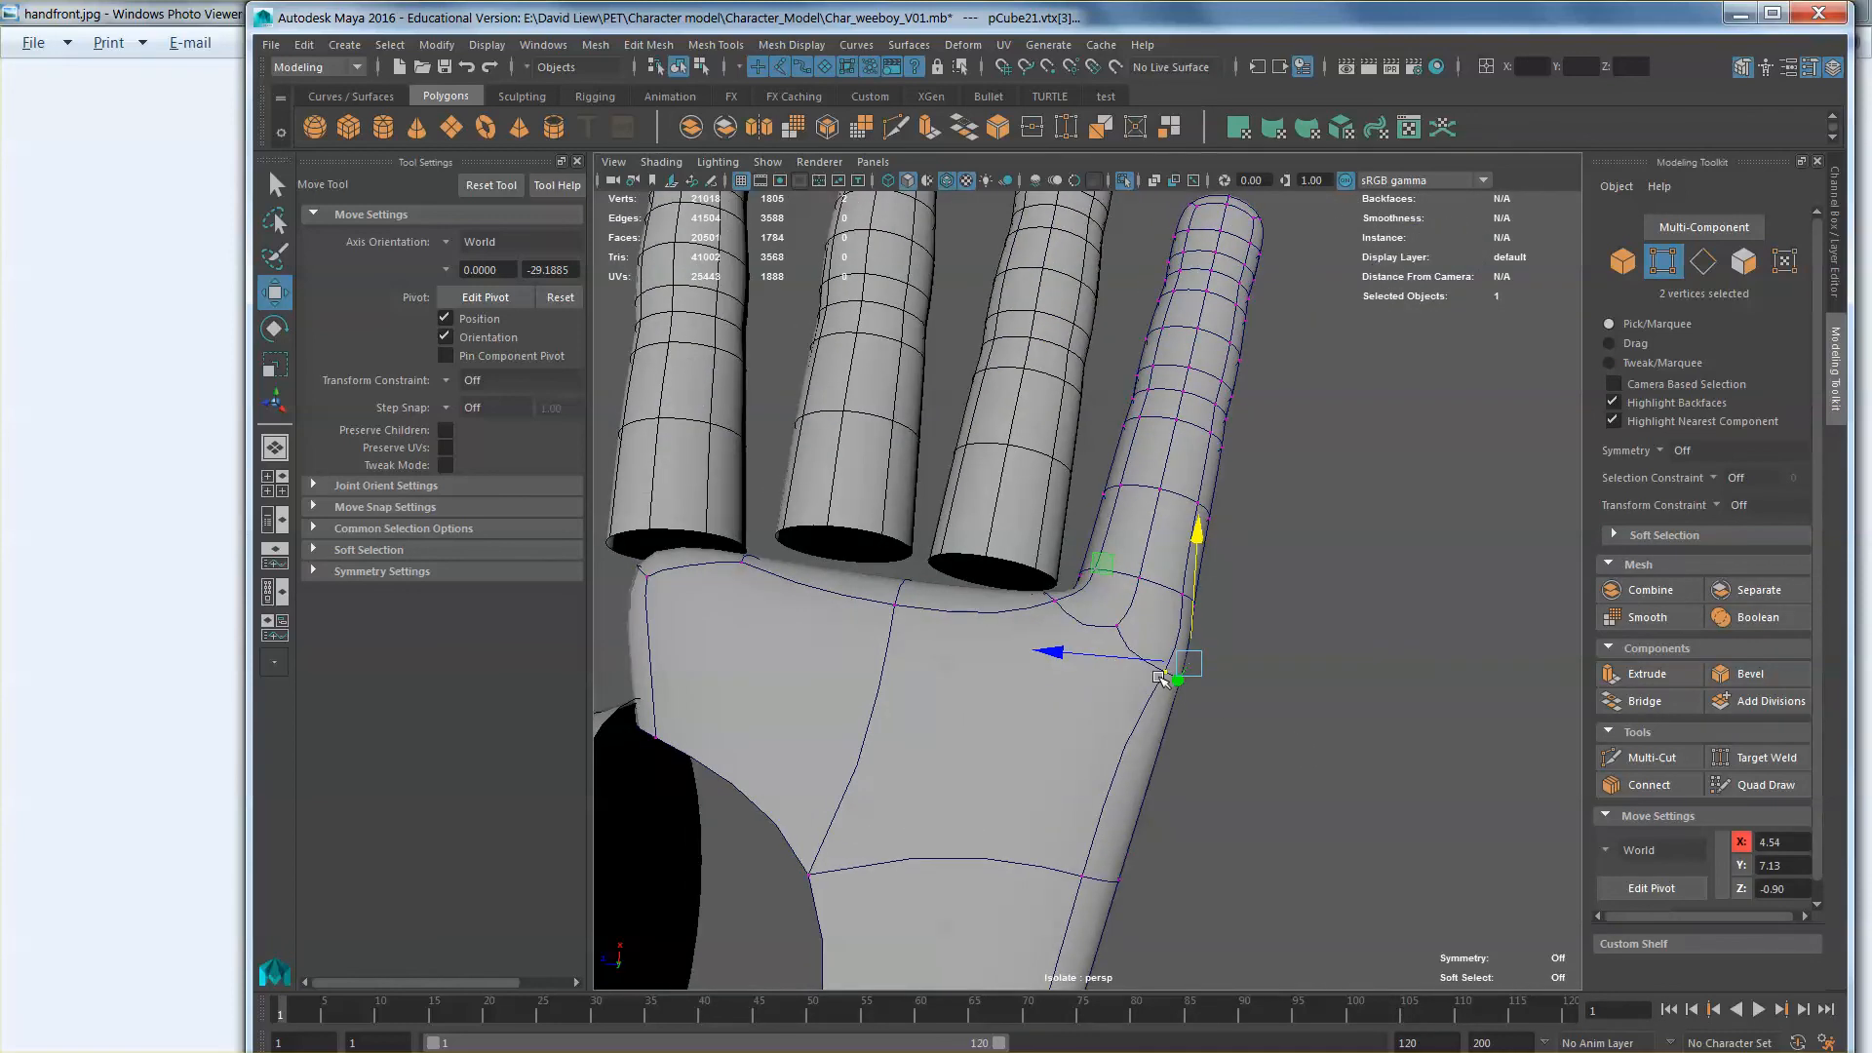
key("1")
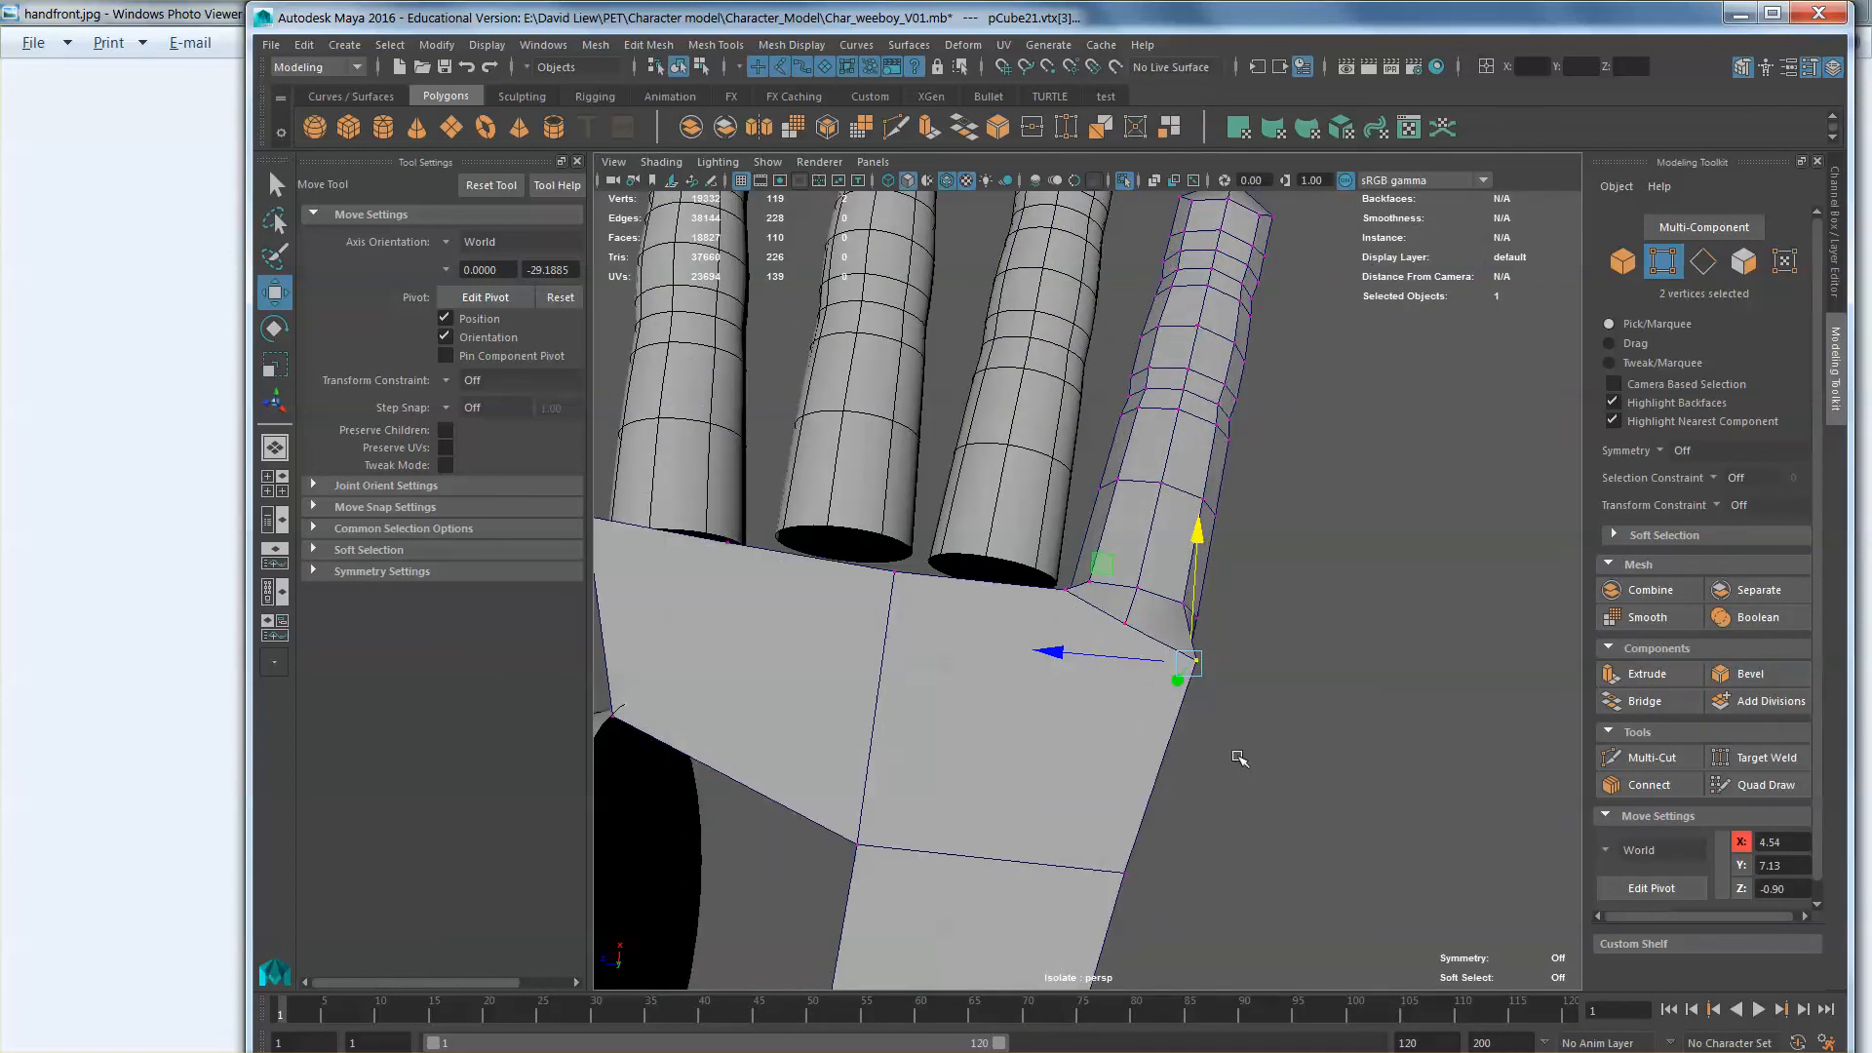
left_click_drag(1239, 757, 1051, 673, "alt")
left_click_drag(1096, 641, 1032, 704, "alt")
key("ctrl+z")
key("ctrl+z")
key("ctrl+z")
key("ctrl+z")
key("ctrl+z")
key("ctrl+z")
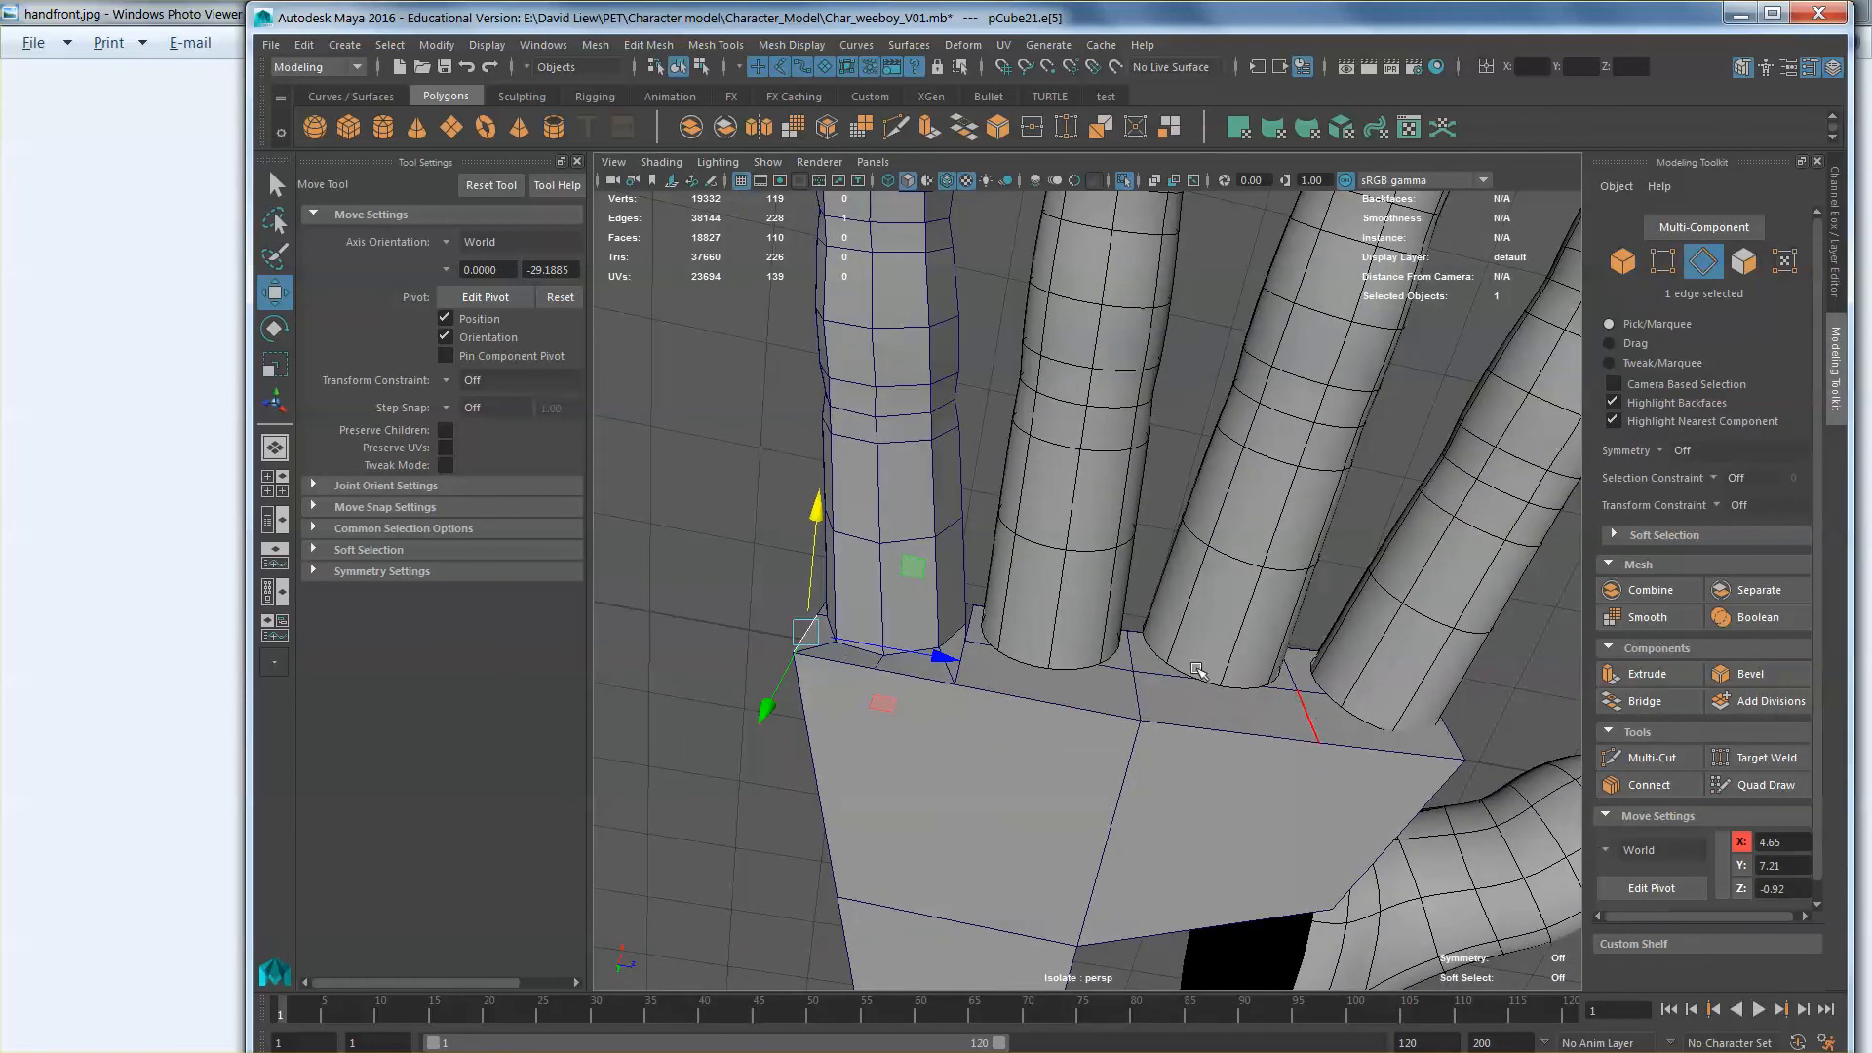
Step: Connect the upper, middle and lower widthwise edges behind the ring, middle and index fingers to split each section vertically
left_click_drag(1197, 670, 1141, 733, "alt")
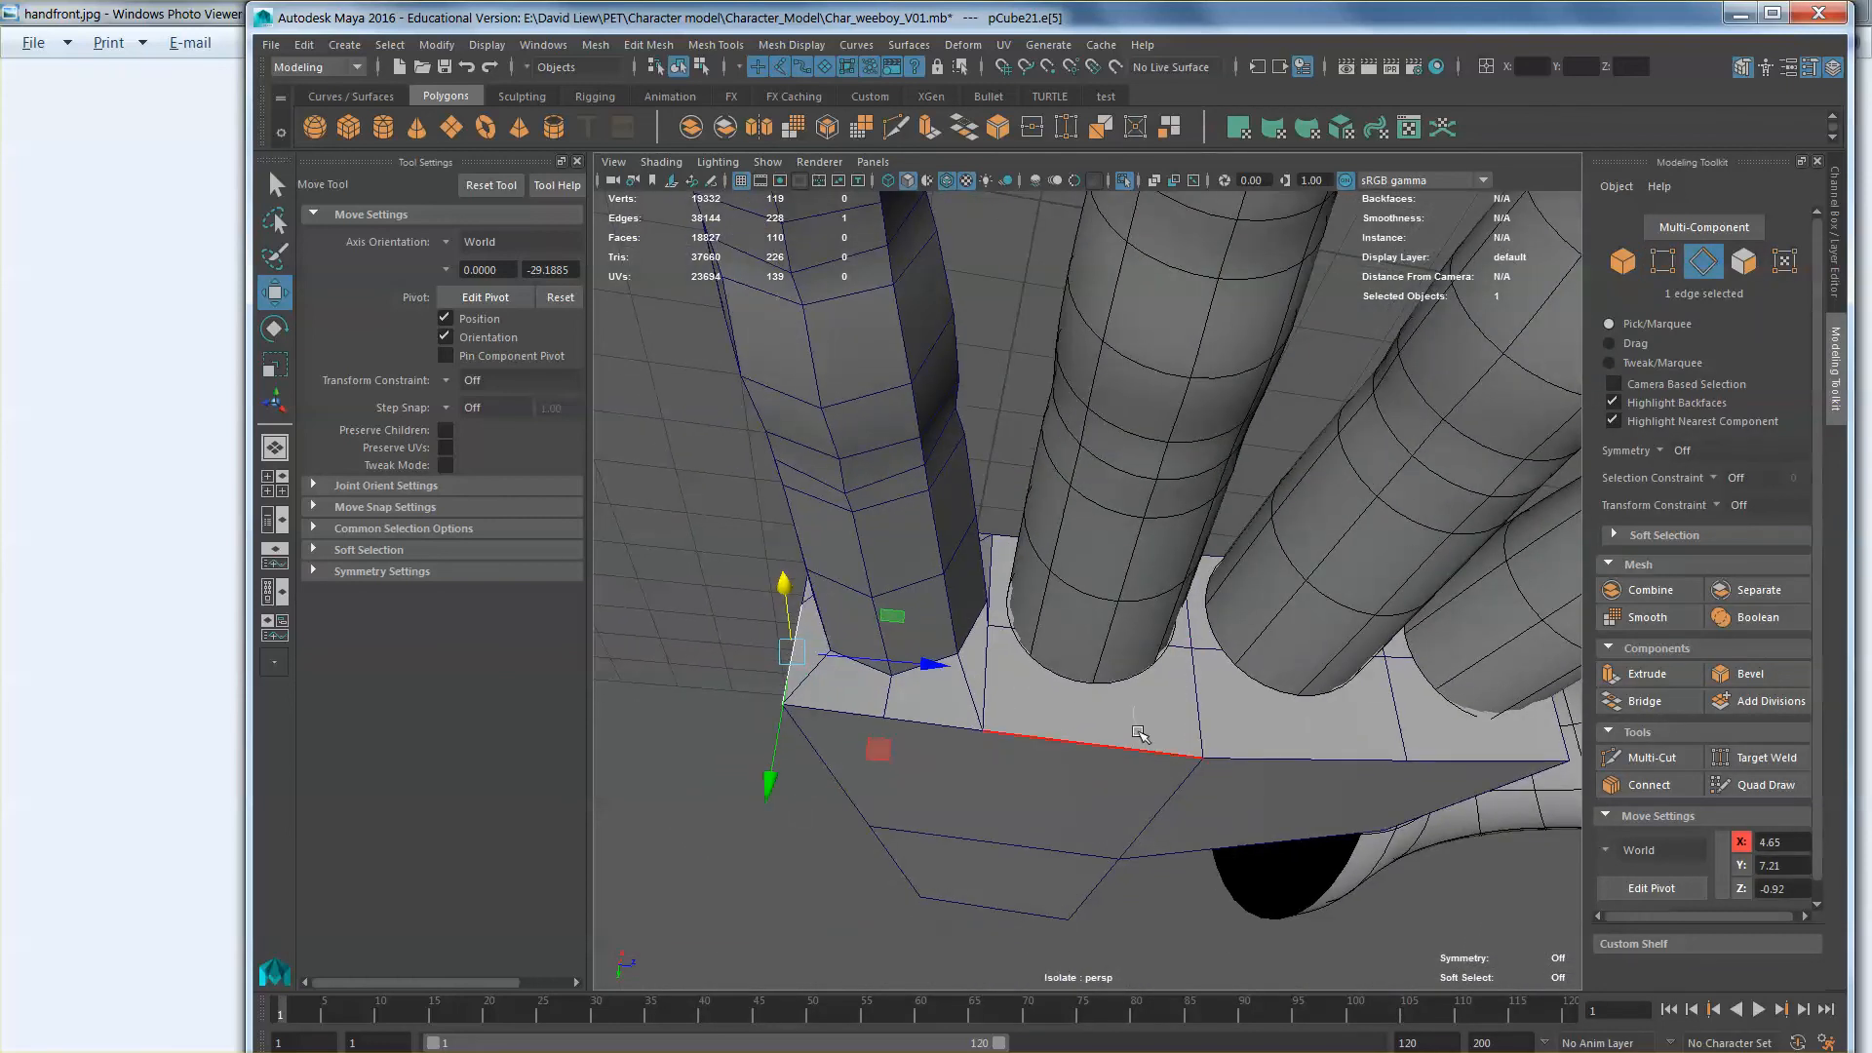
right_click_drag(1139, 733, 1131, 534)
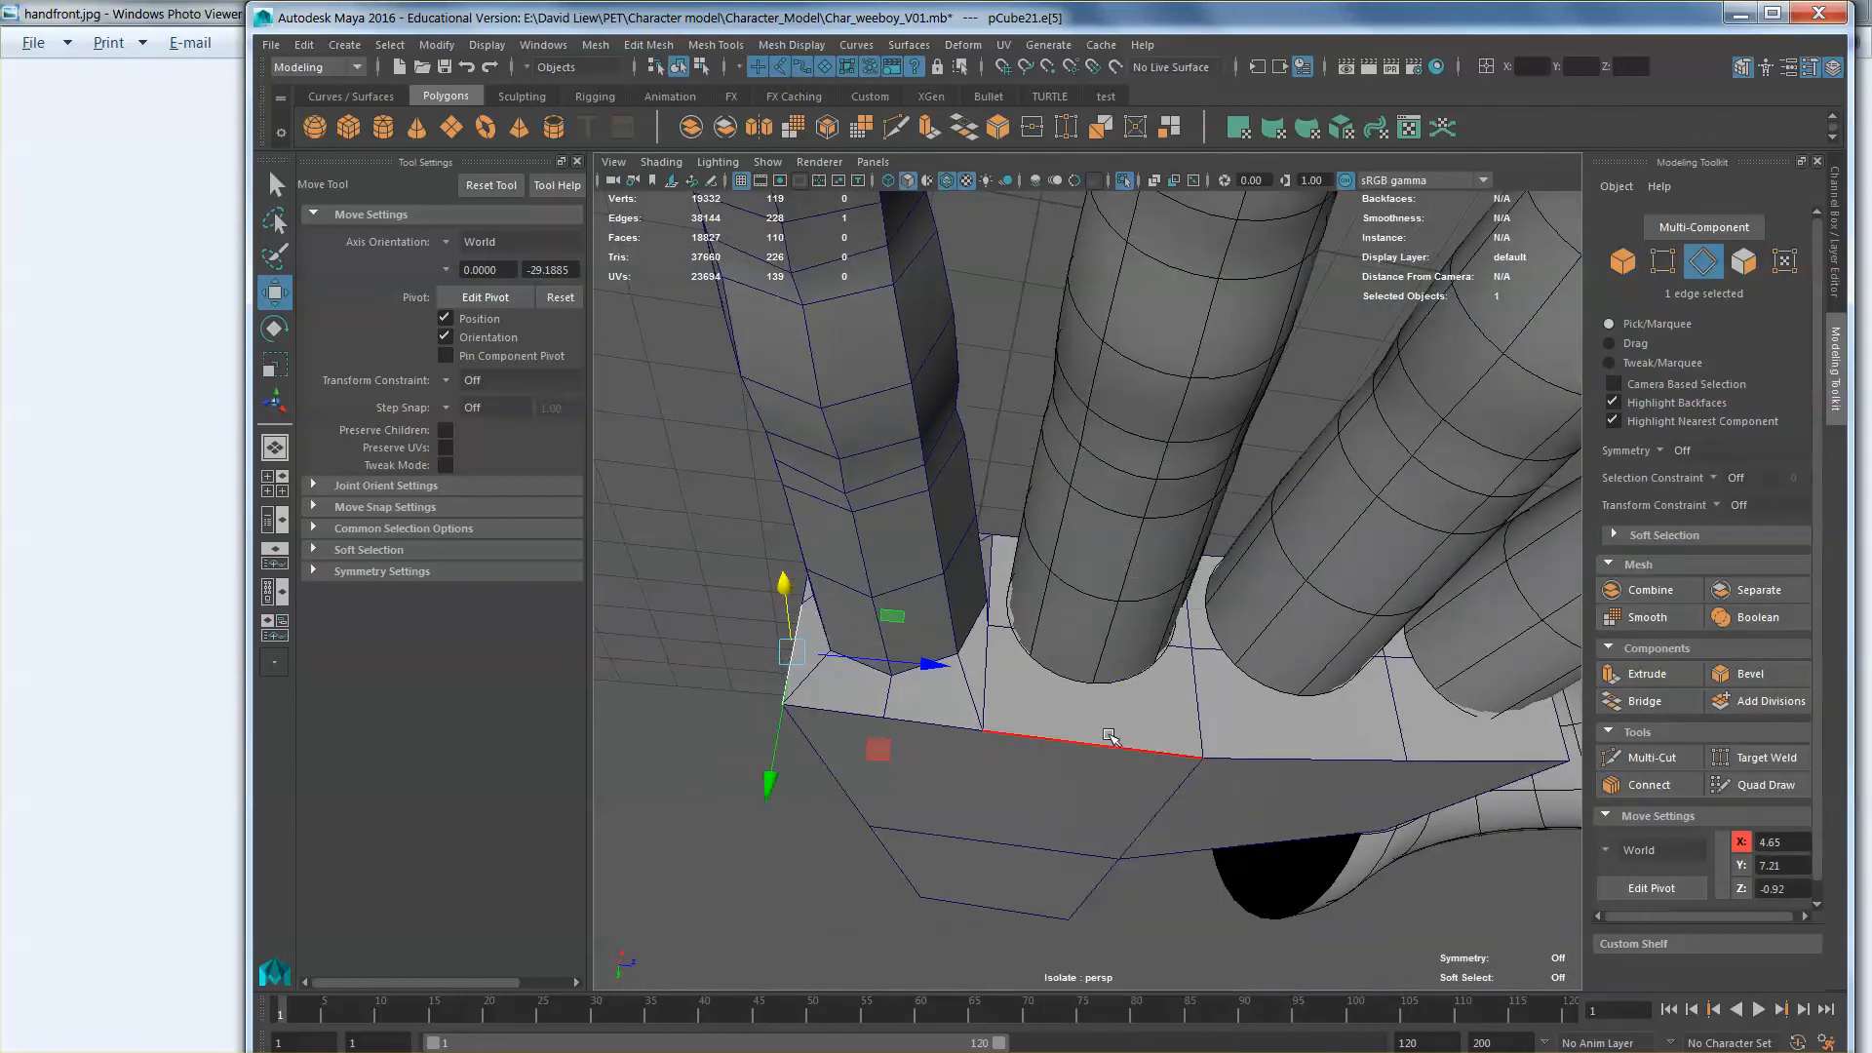
left_click(1158, 663, "shift")
left_click_drag(1131, 629, 1122, 570, "alt")
left_click(1139, 493, "shift")
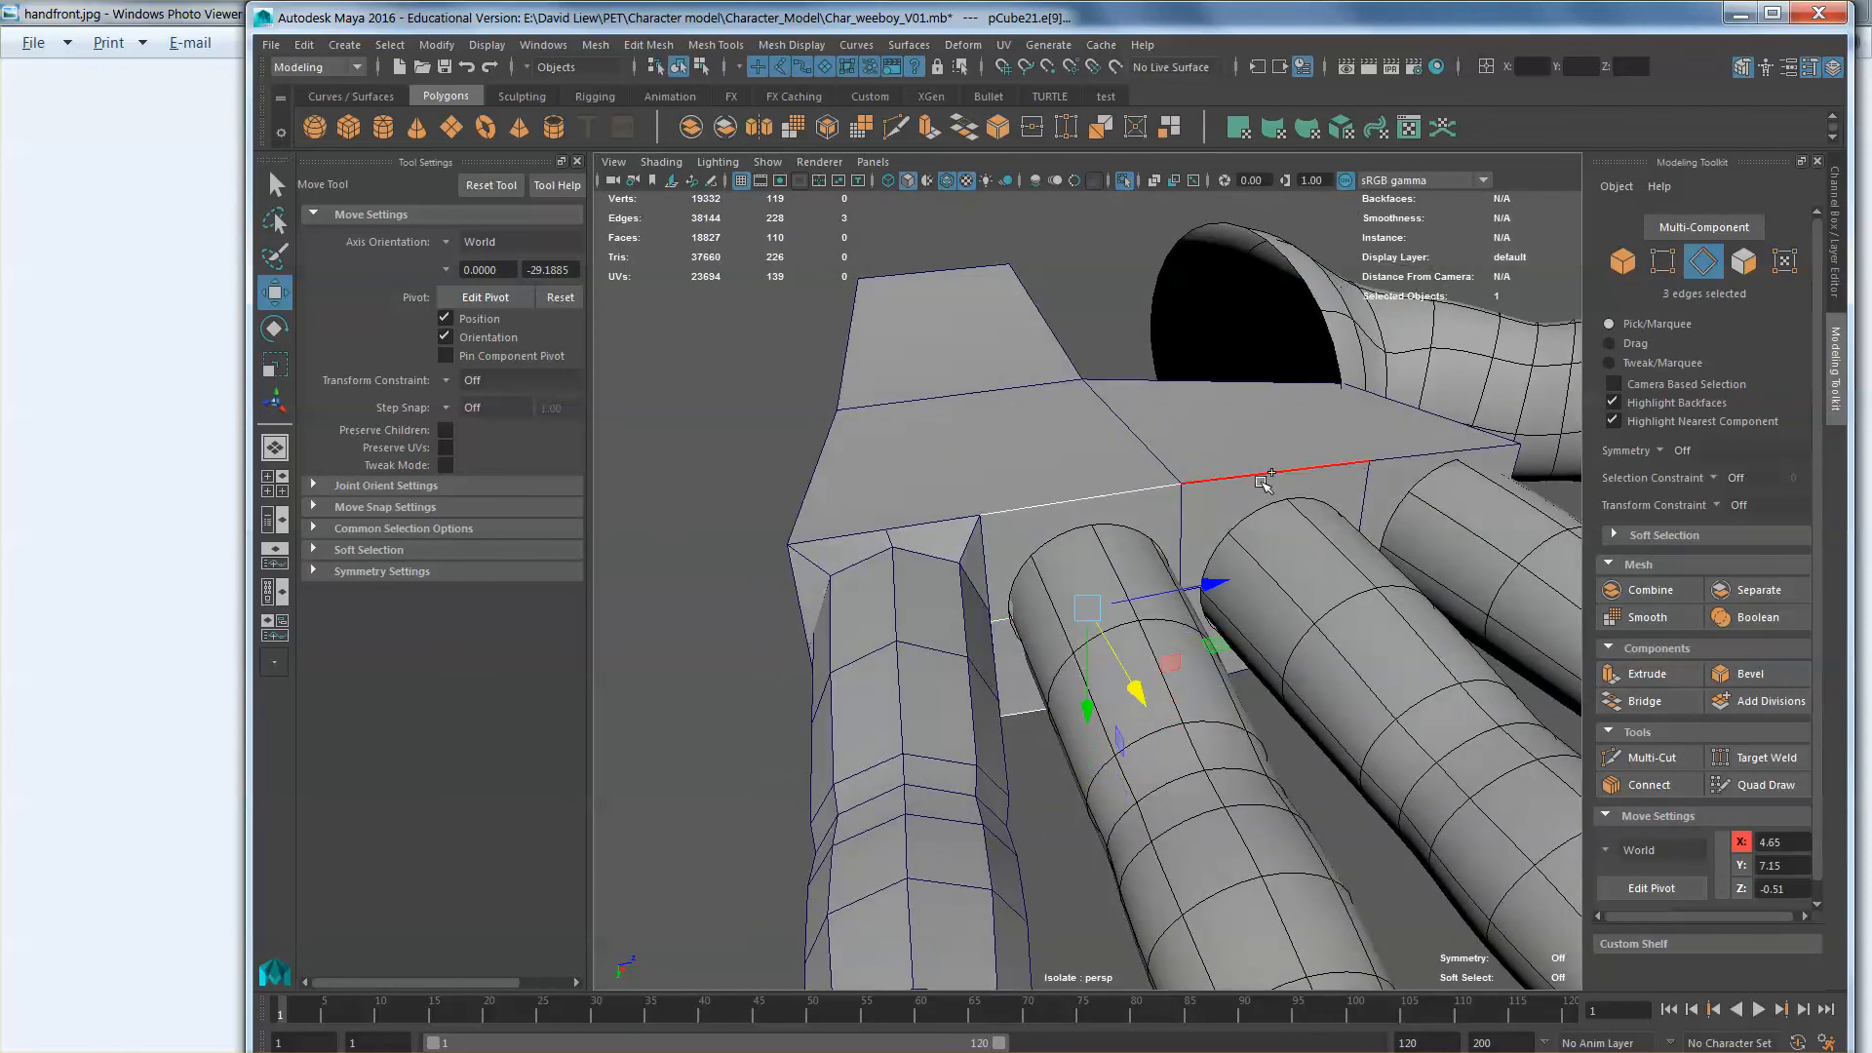
left_click(1263, 480, "shift")
double_click(1263, 480, "shift")
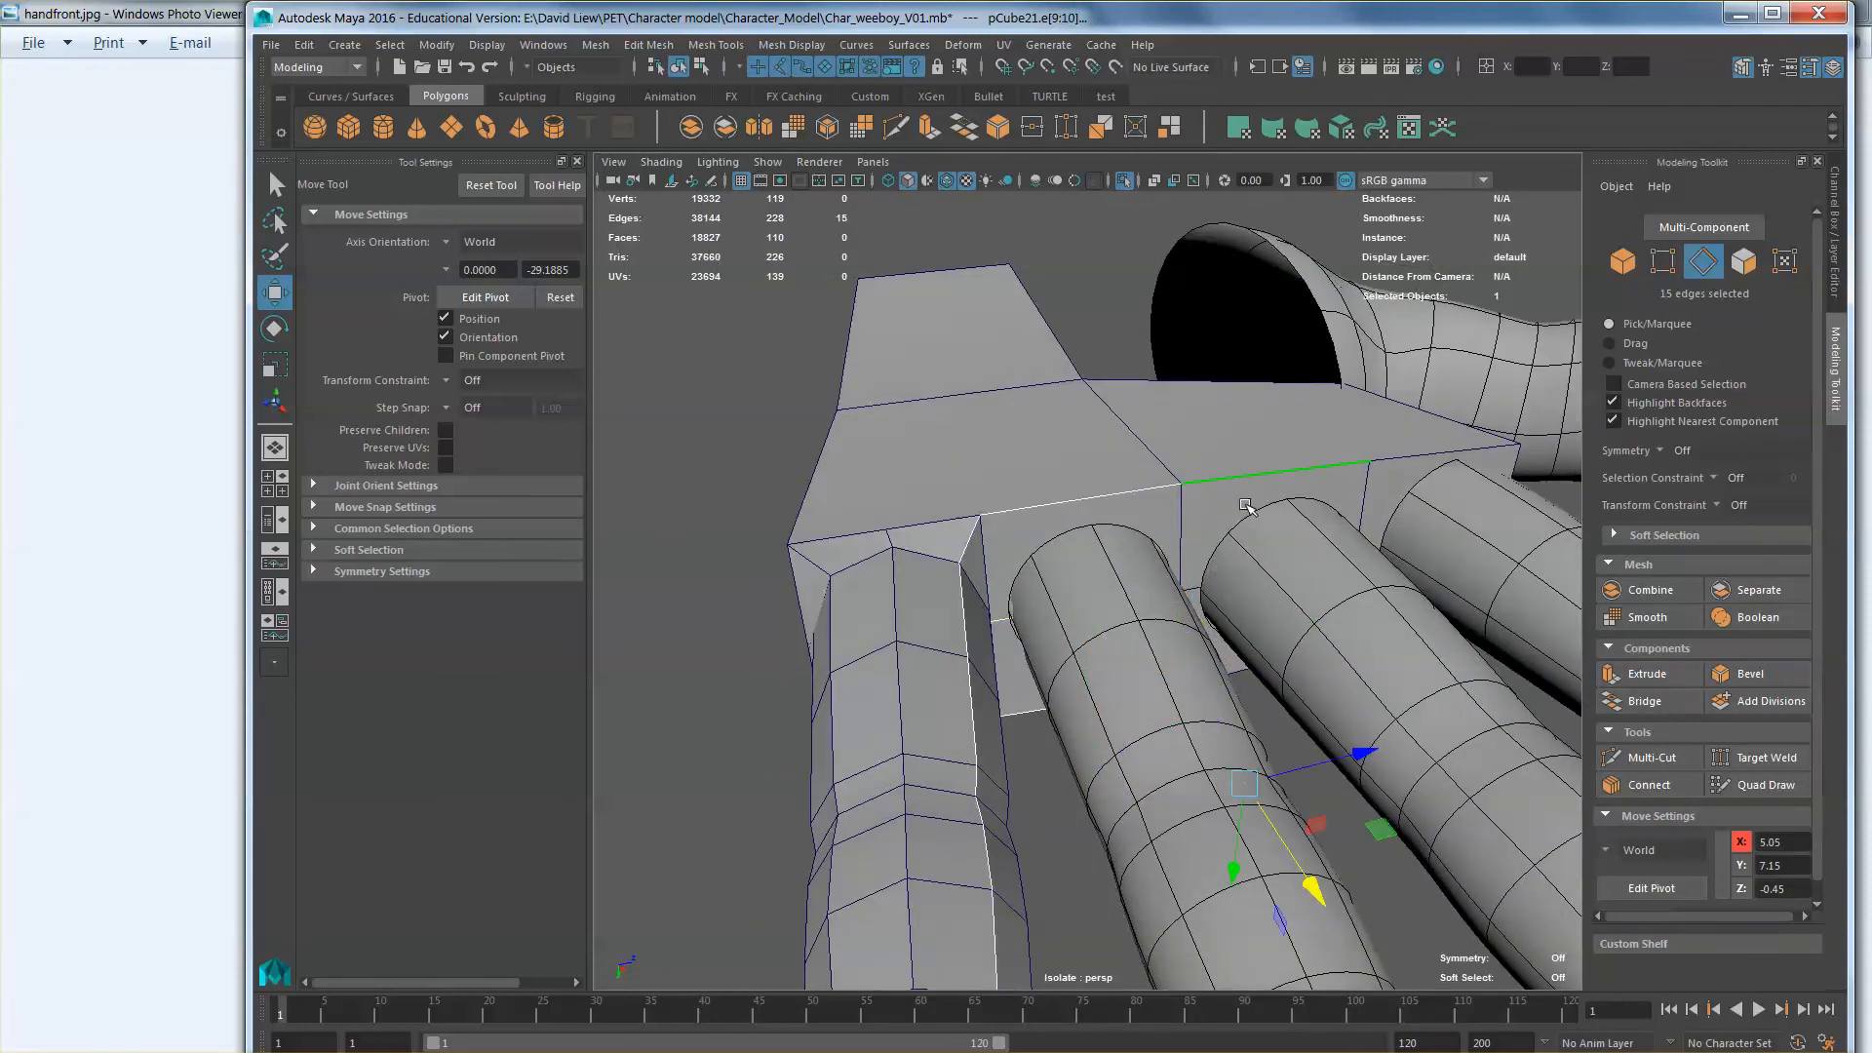
key("ctrl+z")
left_click(1353, 468, "shift")
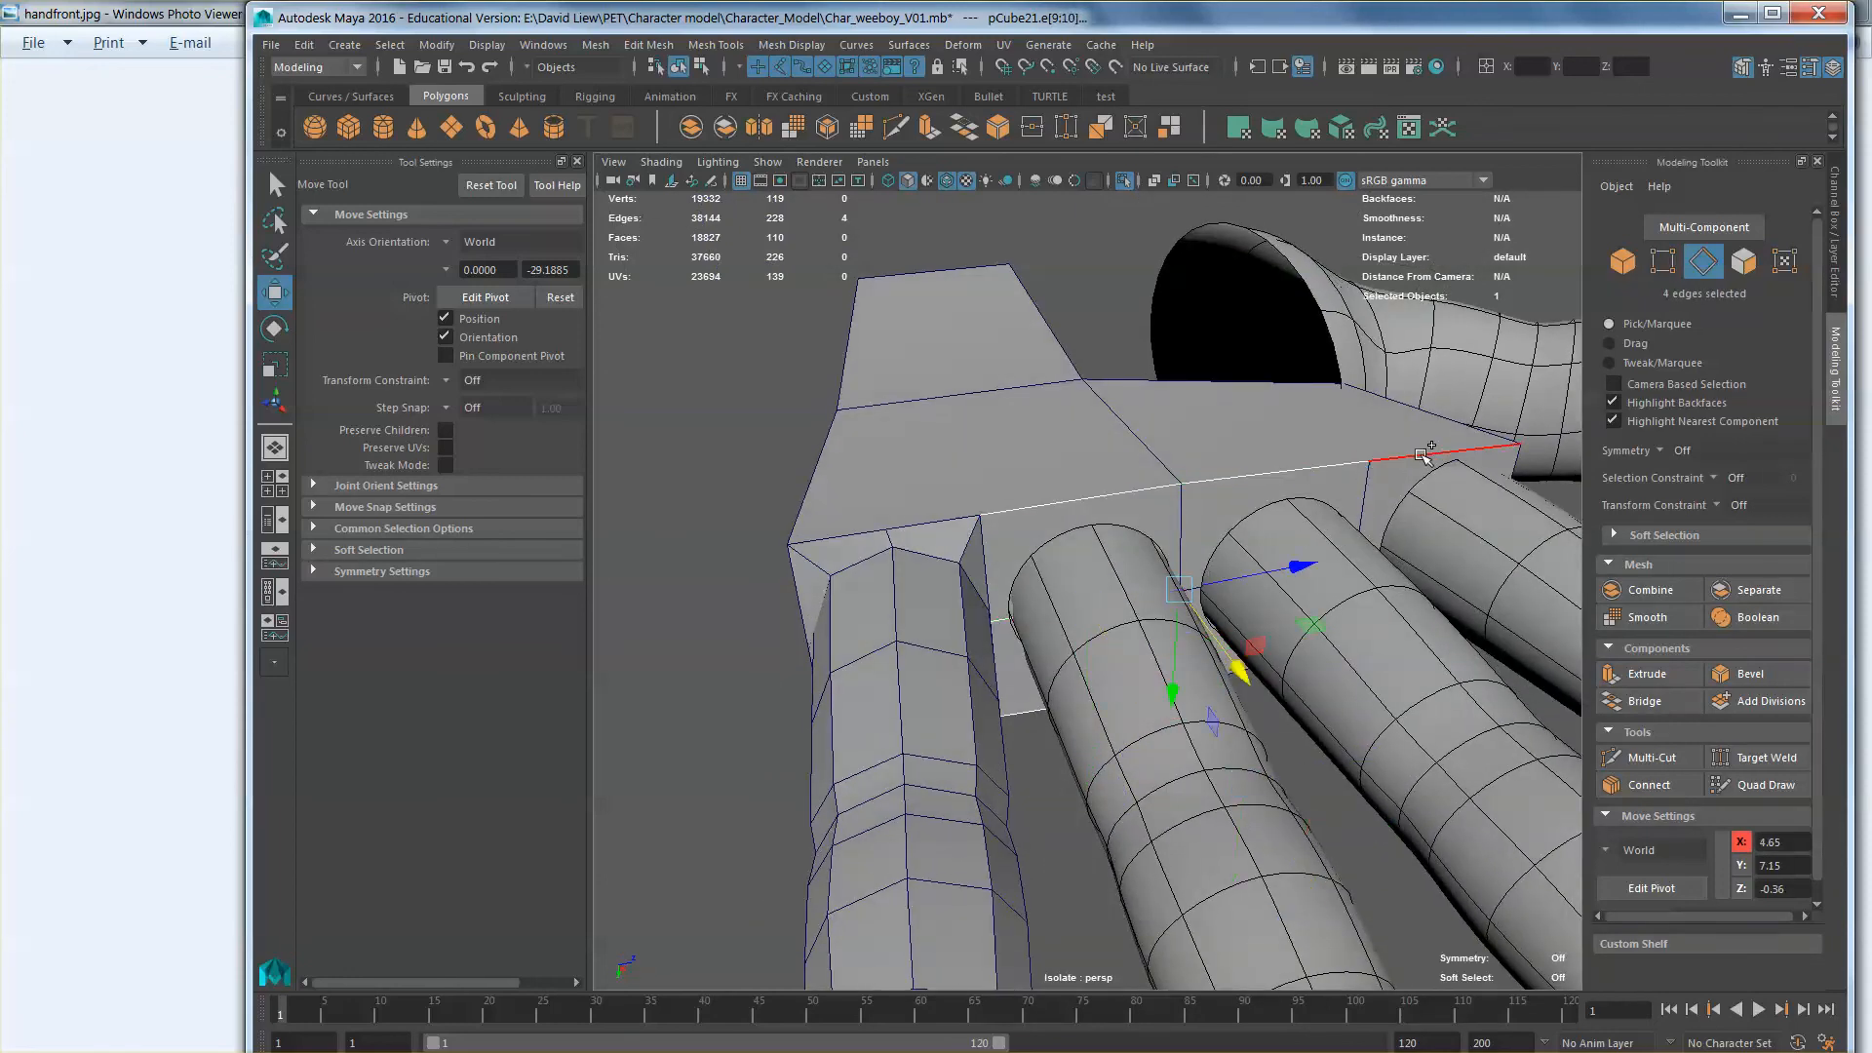
left_click(1429, 452, "shift")
left_click_drag(1315, 553, 1221, 609, "alt")
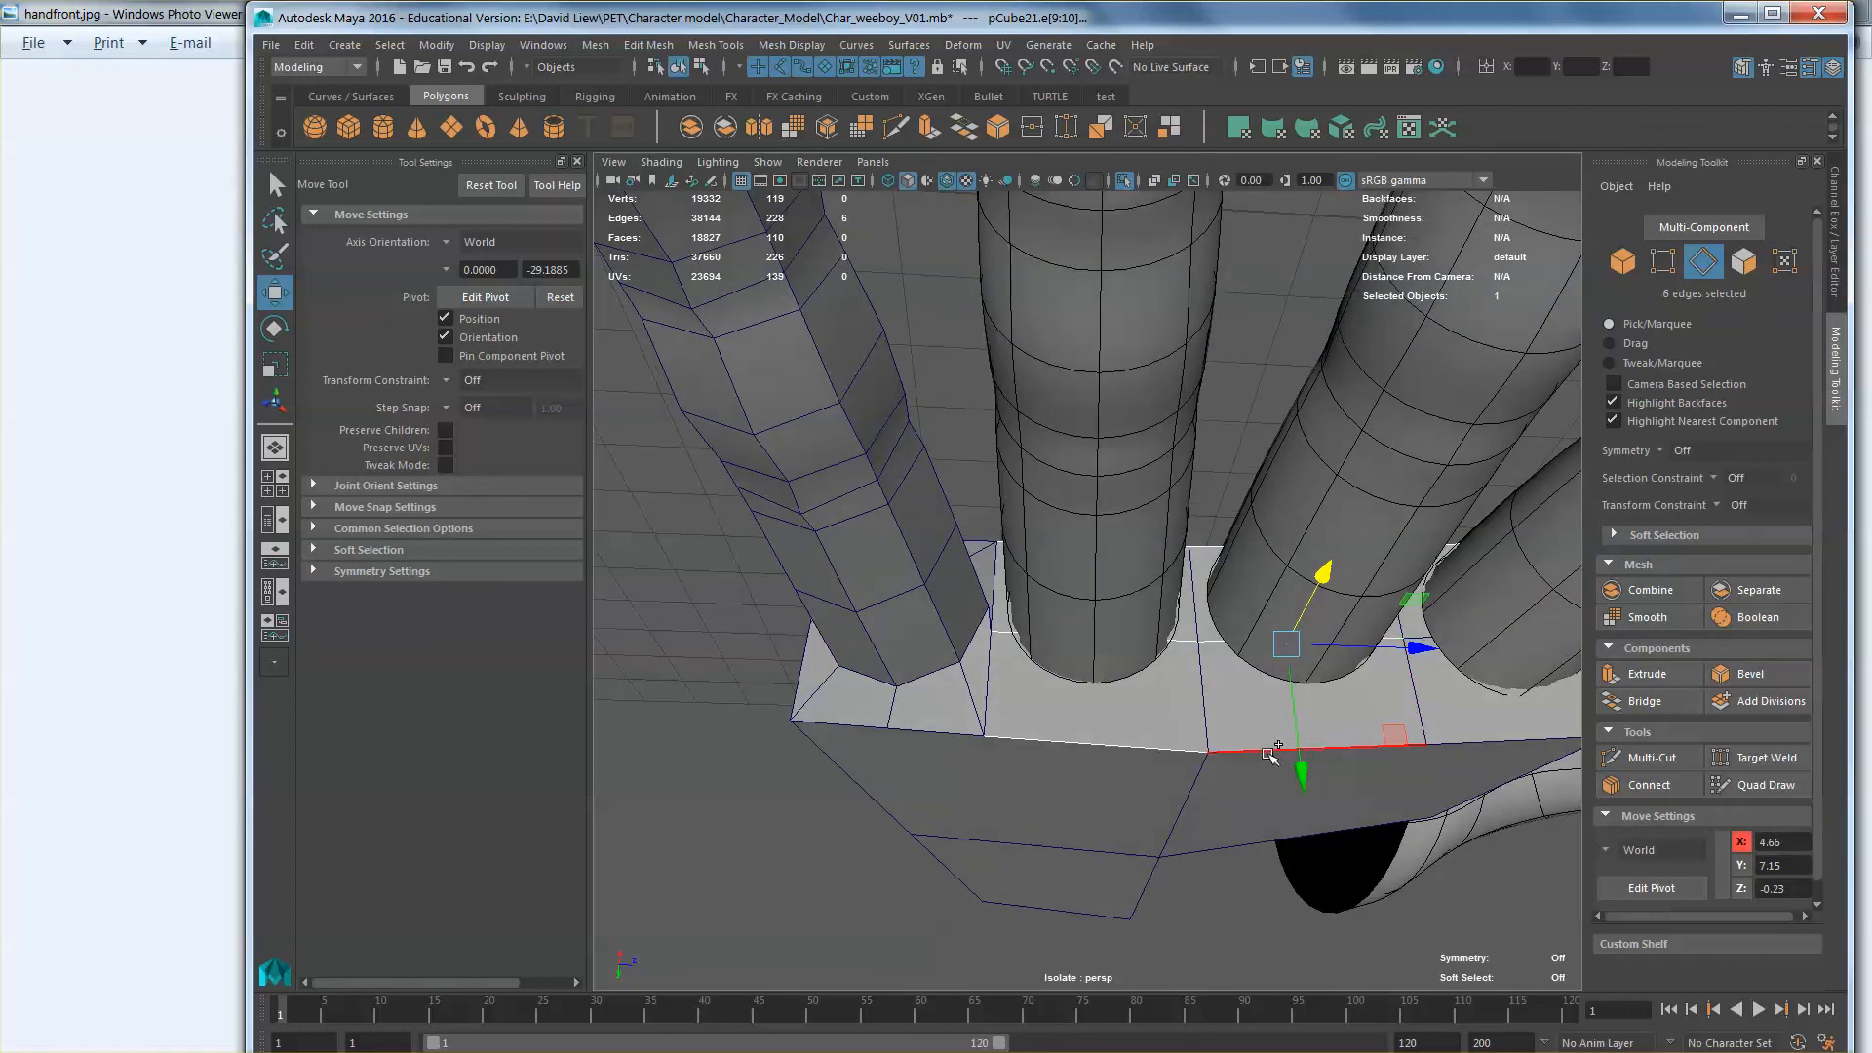
left_click(1489, 739, "shift")
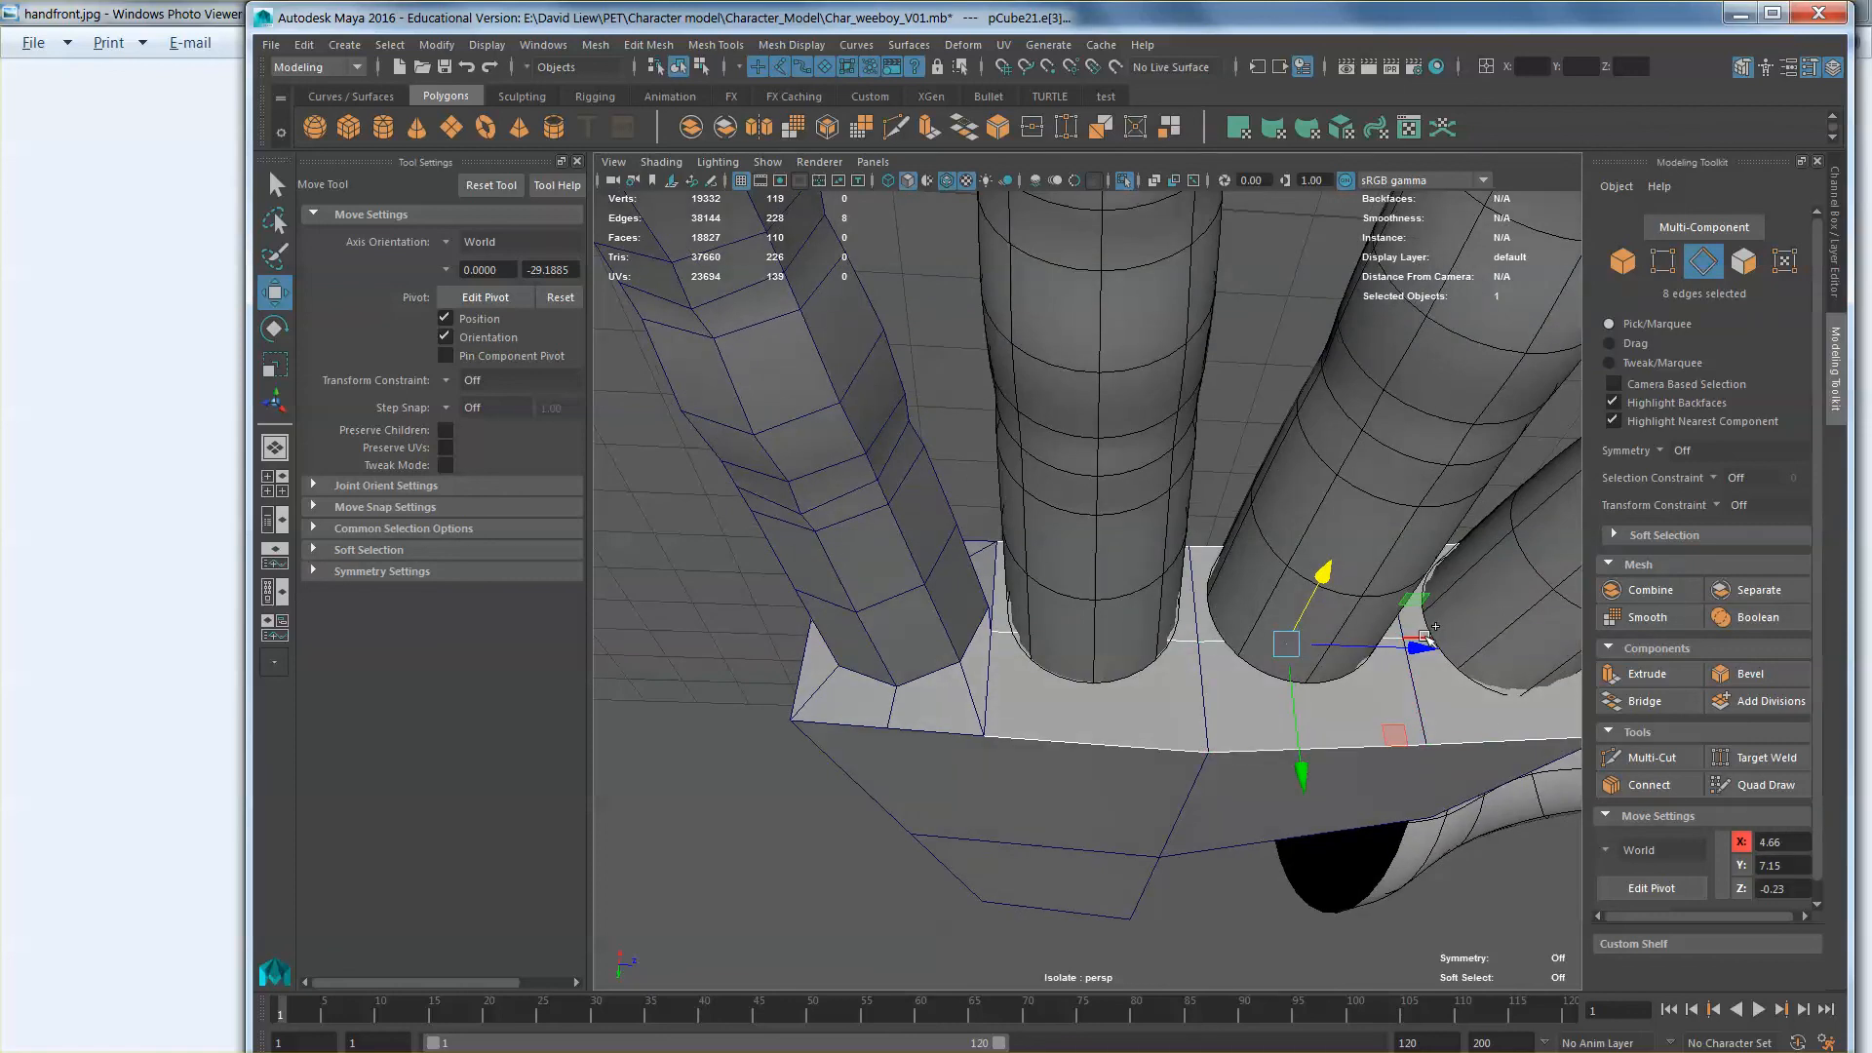
middle_click_drag(1336, 676, 1307, 671, "alt")
left_click(1642, 786)
key("w")
middle_click_drag(1211, 712, 1104, 691, "alt")
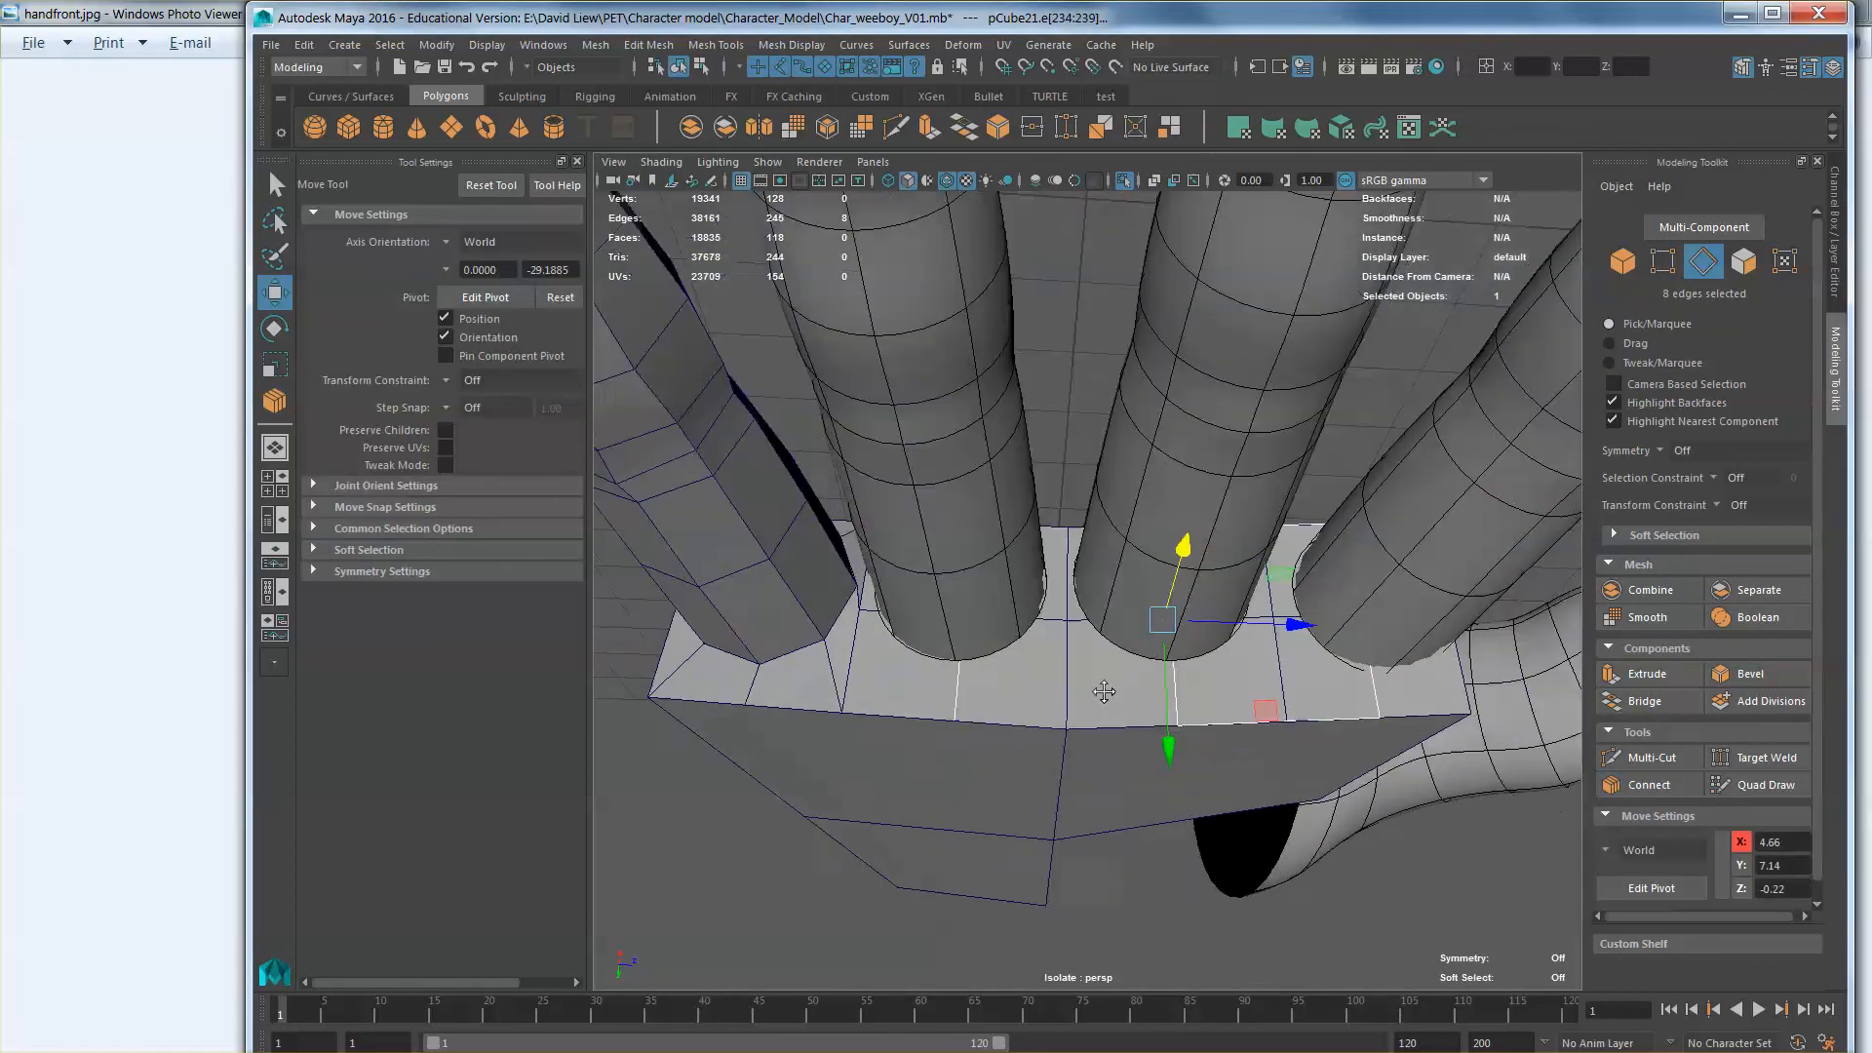
Step: Select the twelve knuckle-end faces of the palm behind the ring, middle and index fingers and delete them
left_click_drag(1104, 691, 1173, 804, "alt")
right_click_drag(1002, 530, 1006, 561)
left_click(936, 454)
left_click(1004, 475, "shift")
left_click_drag(1004, 475, 1043, 602, "alt")
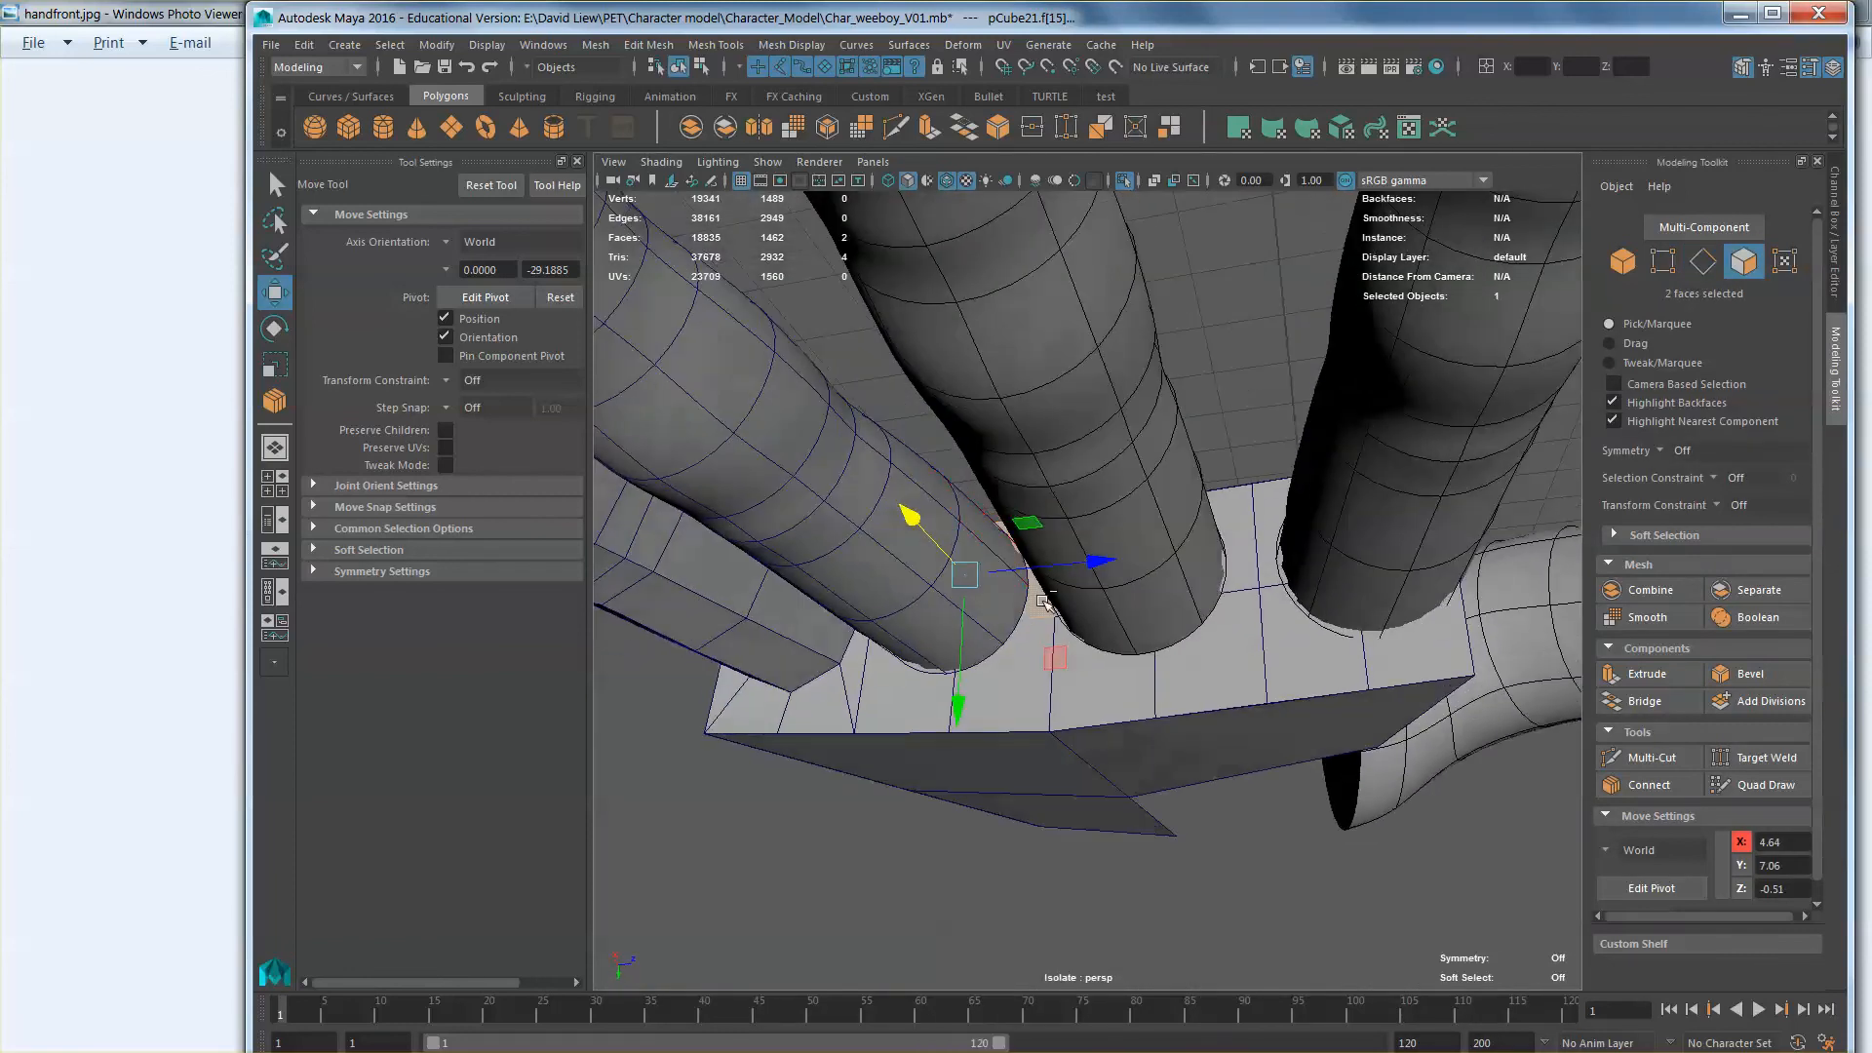
left_click(1004, 682, "shift")
left_click(1097, 672, "shift")
left_click(1204, 663, "shift")
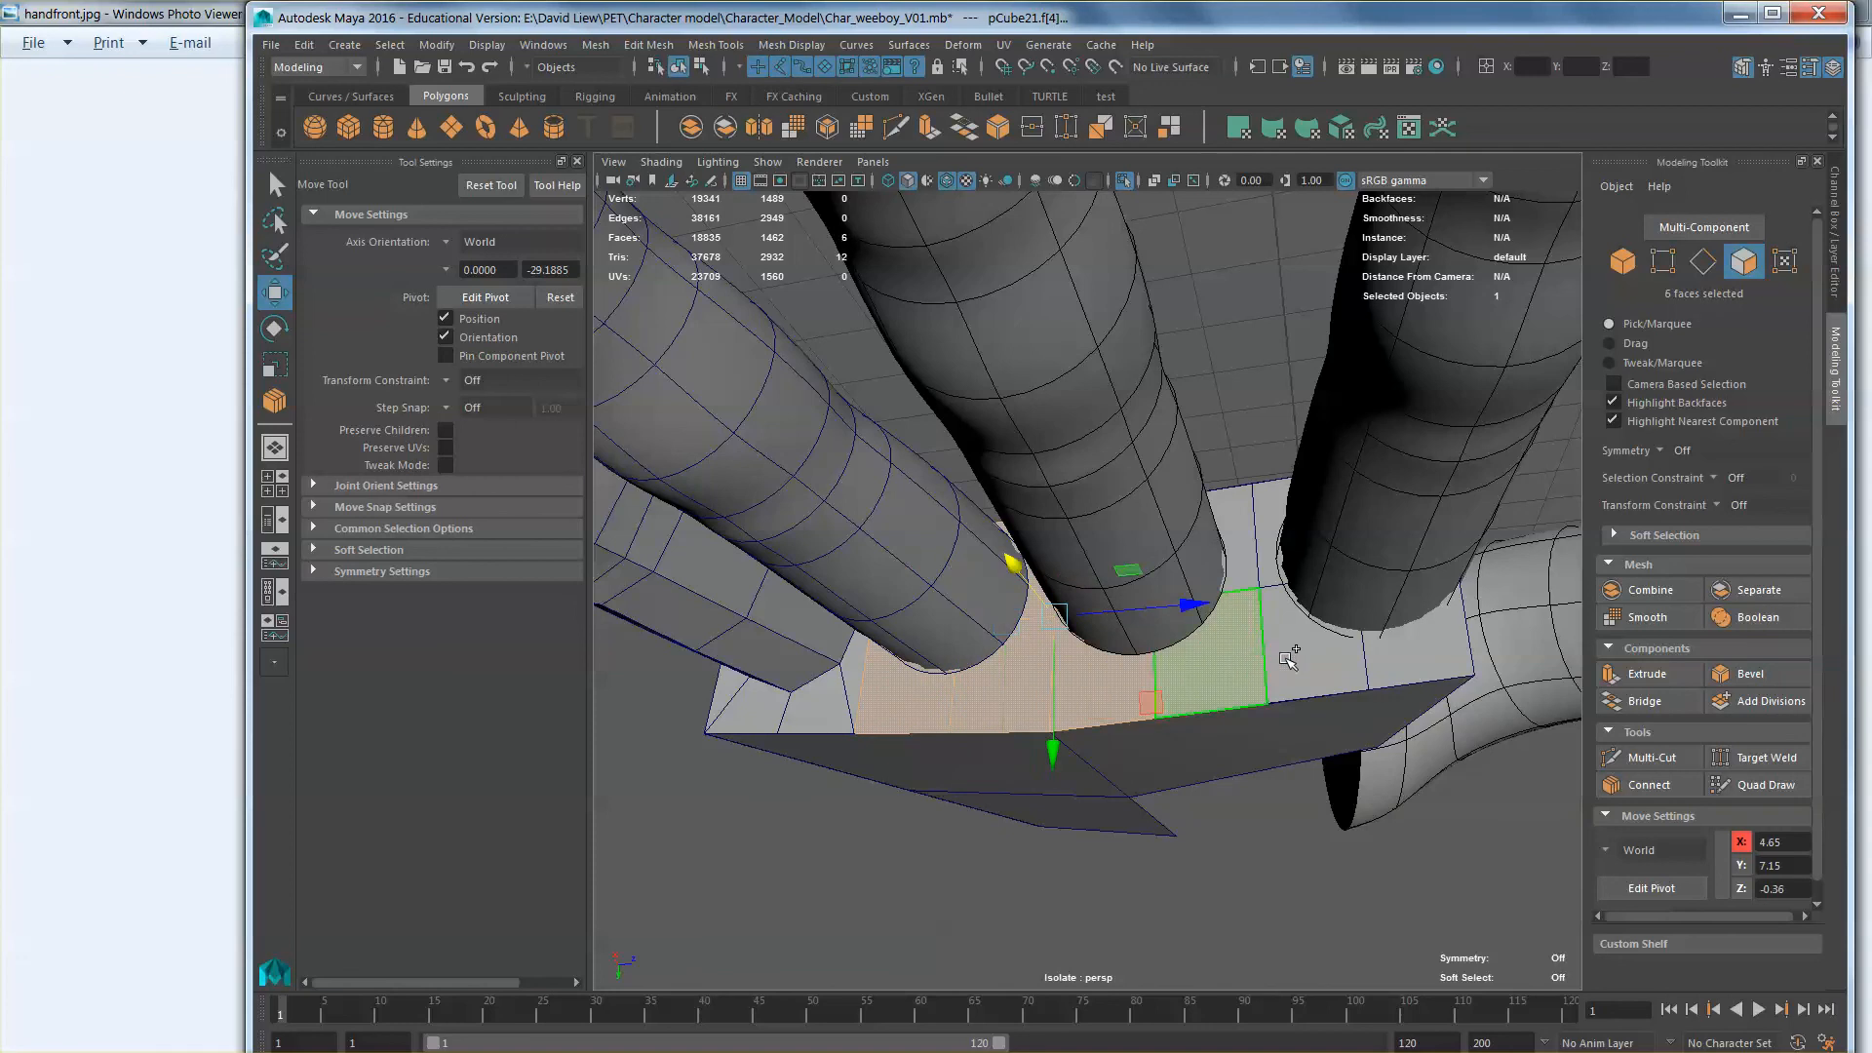
left_click(1311, 653, "shift")
left_click(1429, 656, "shift")
left_click(1273, 522, "shift")
left_click(1209, 526, "shift")
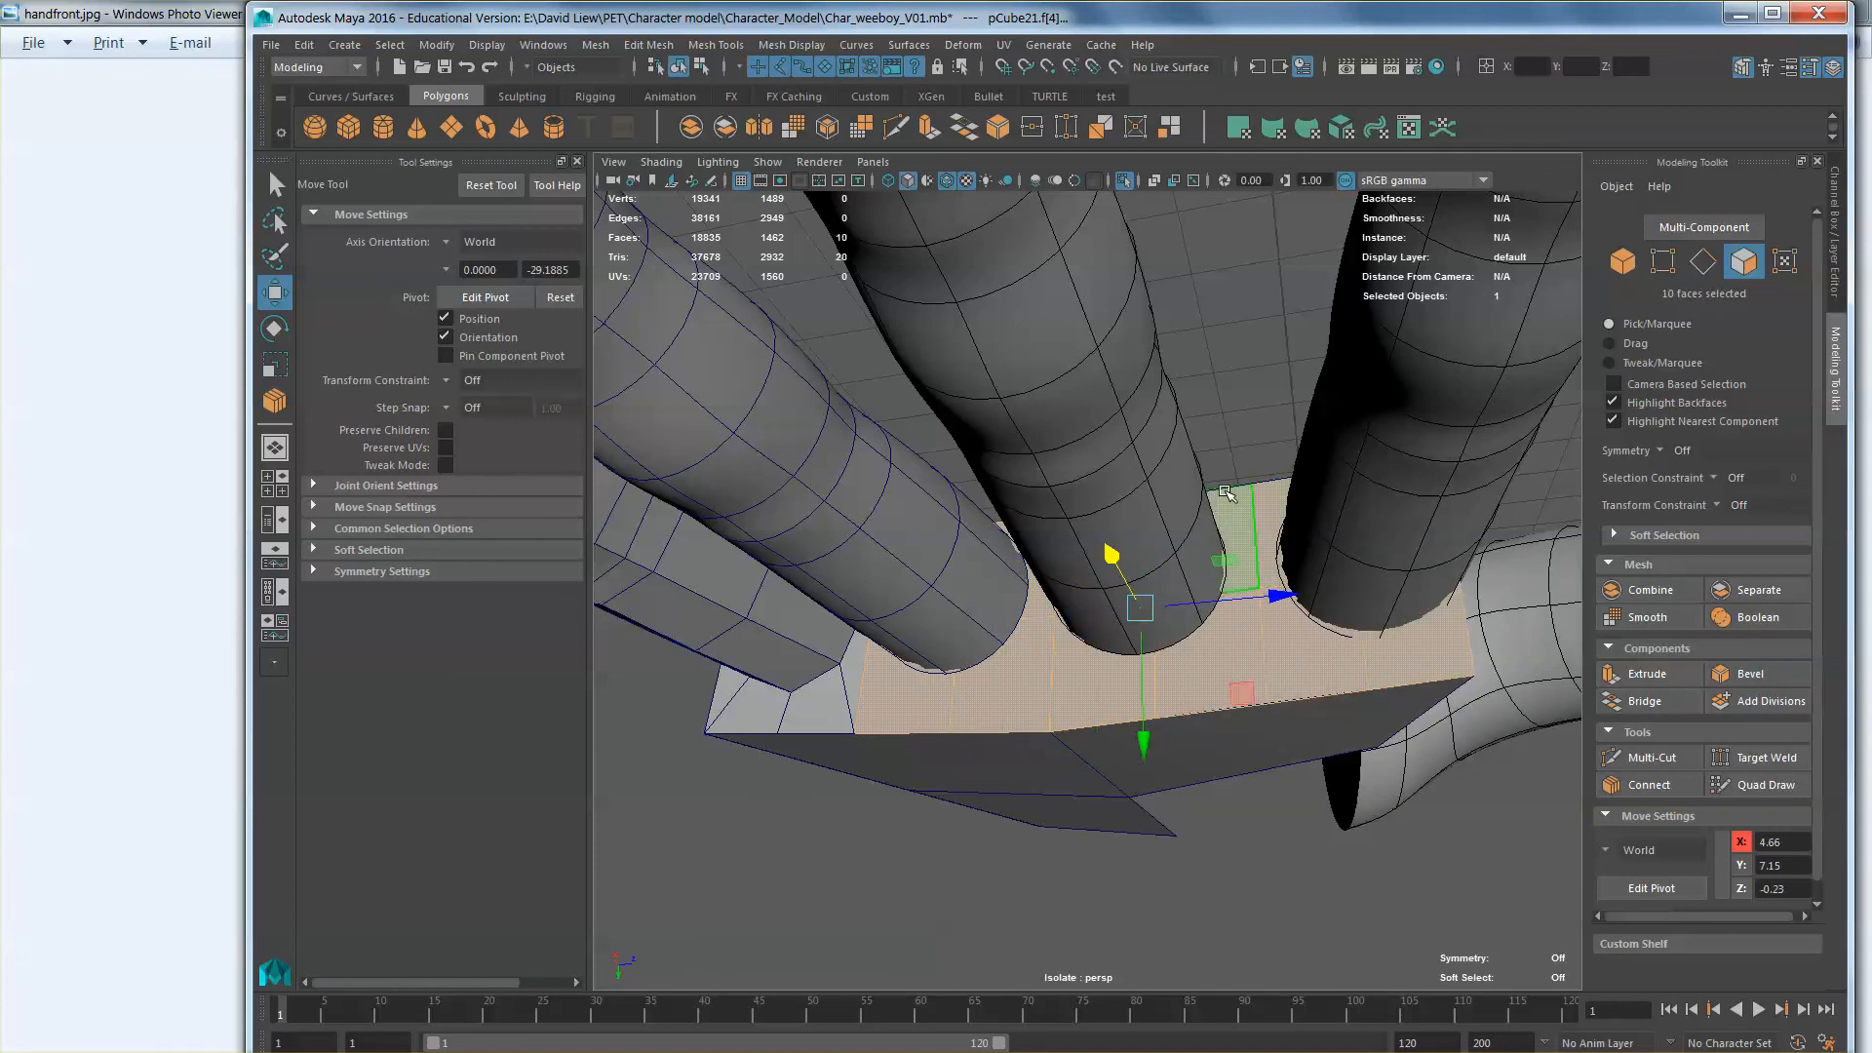
left_click_drag(1209, 526, 1317, 539, "alt")
left_click(1348, 566, "shift")
left_click(1397, 577, "shift")
key("Delete")
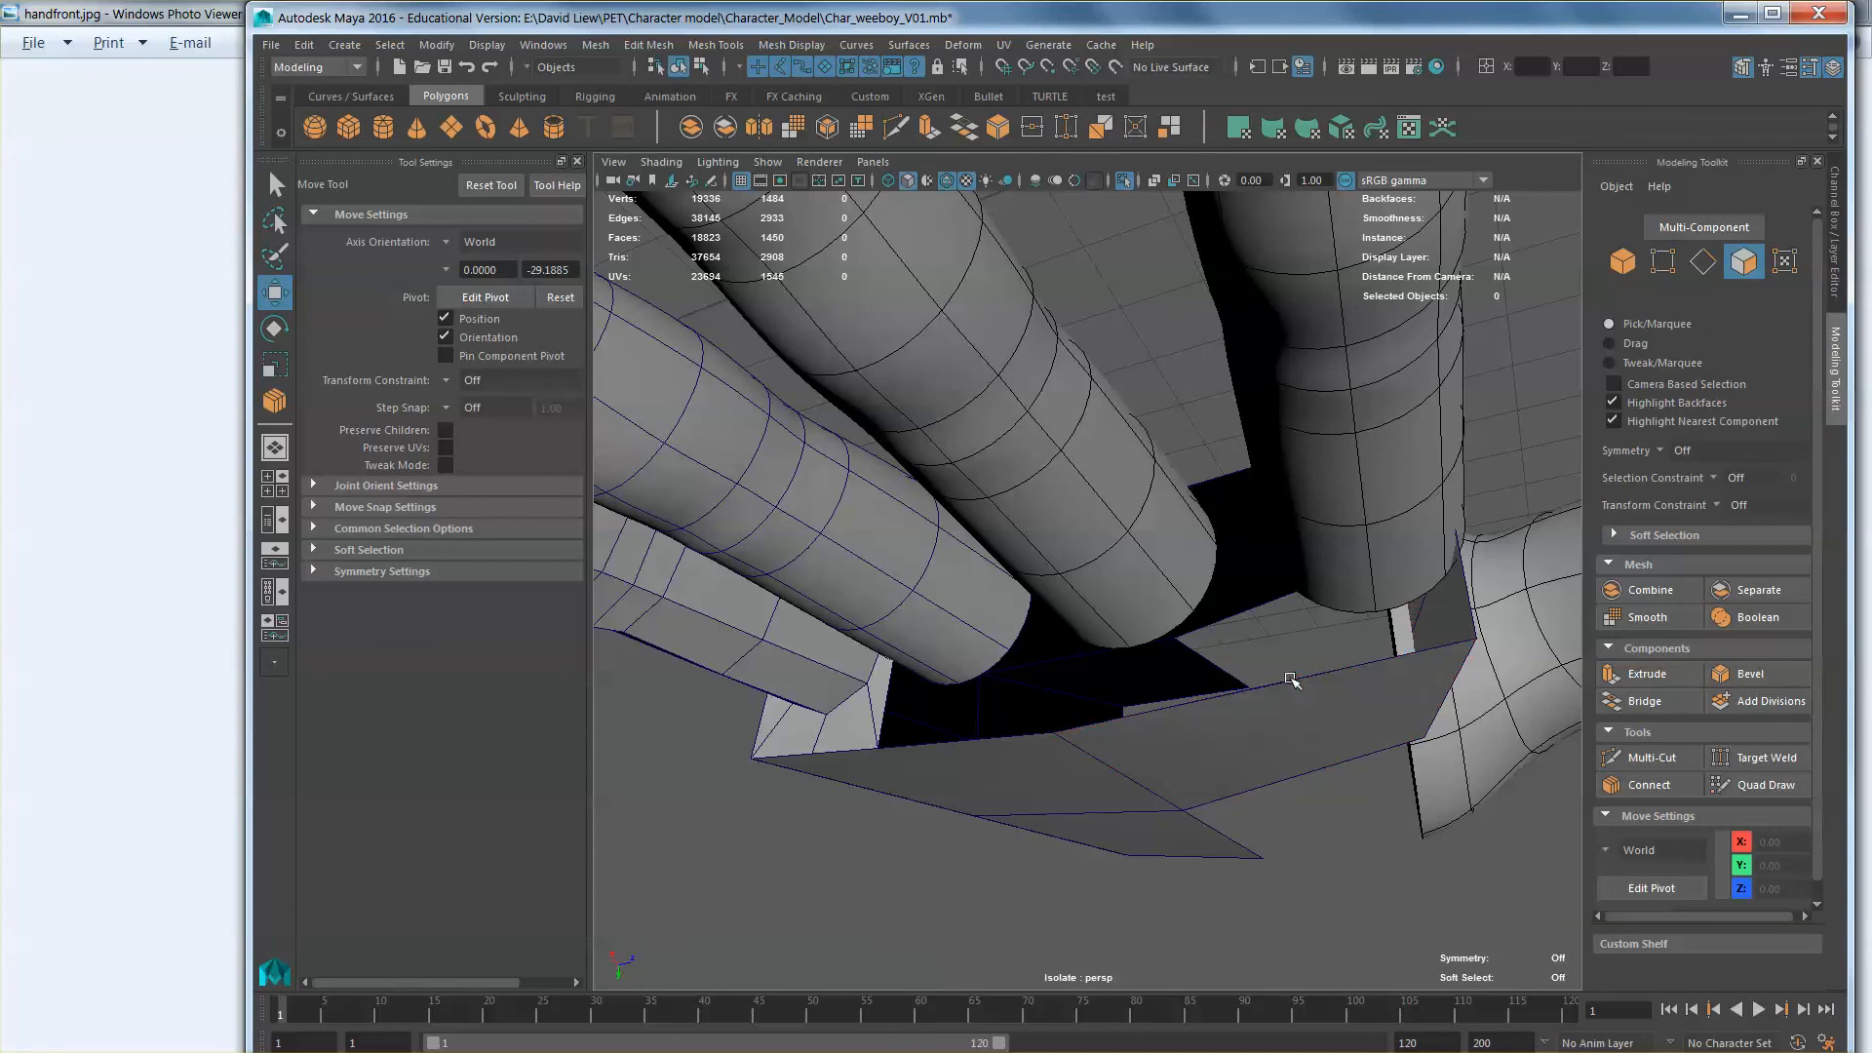
Step: Combine the index, middle and ring fingers with the palm mesh
right_click(1287, 542)
left_click(1340, 538)
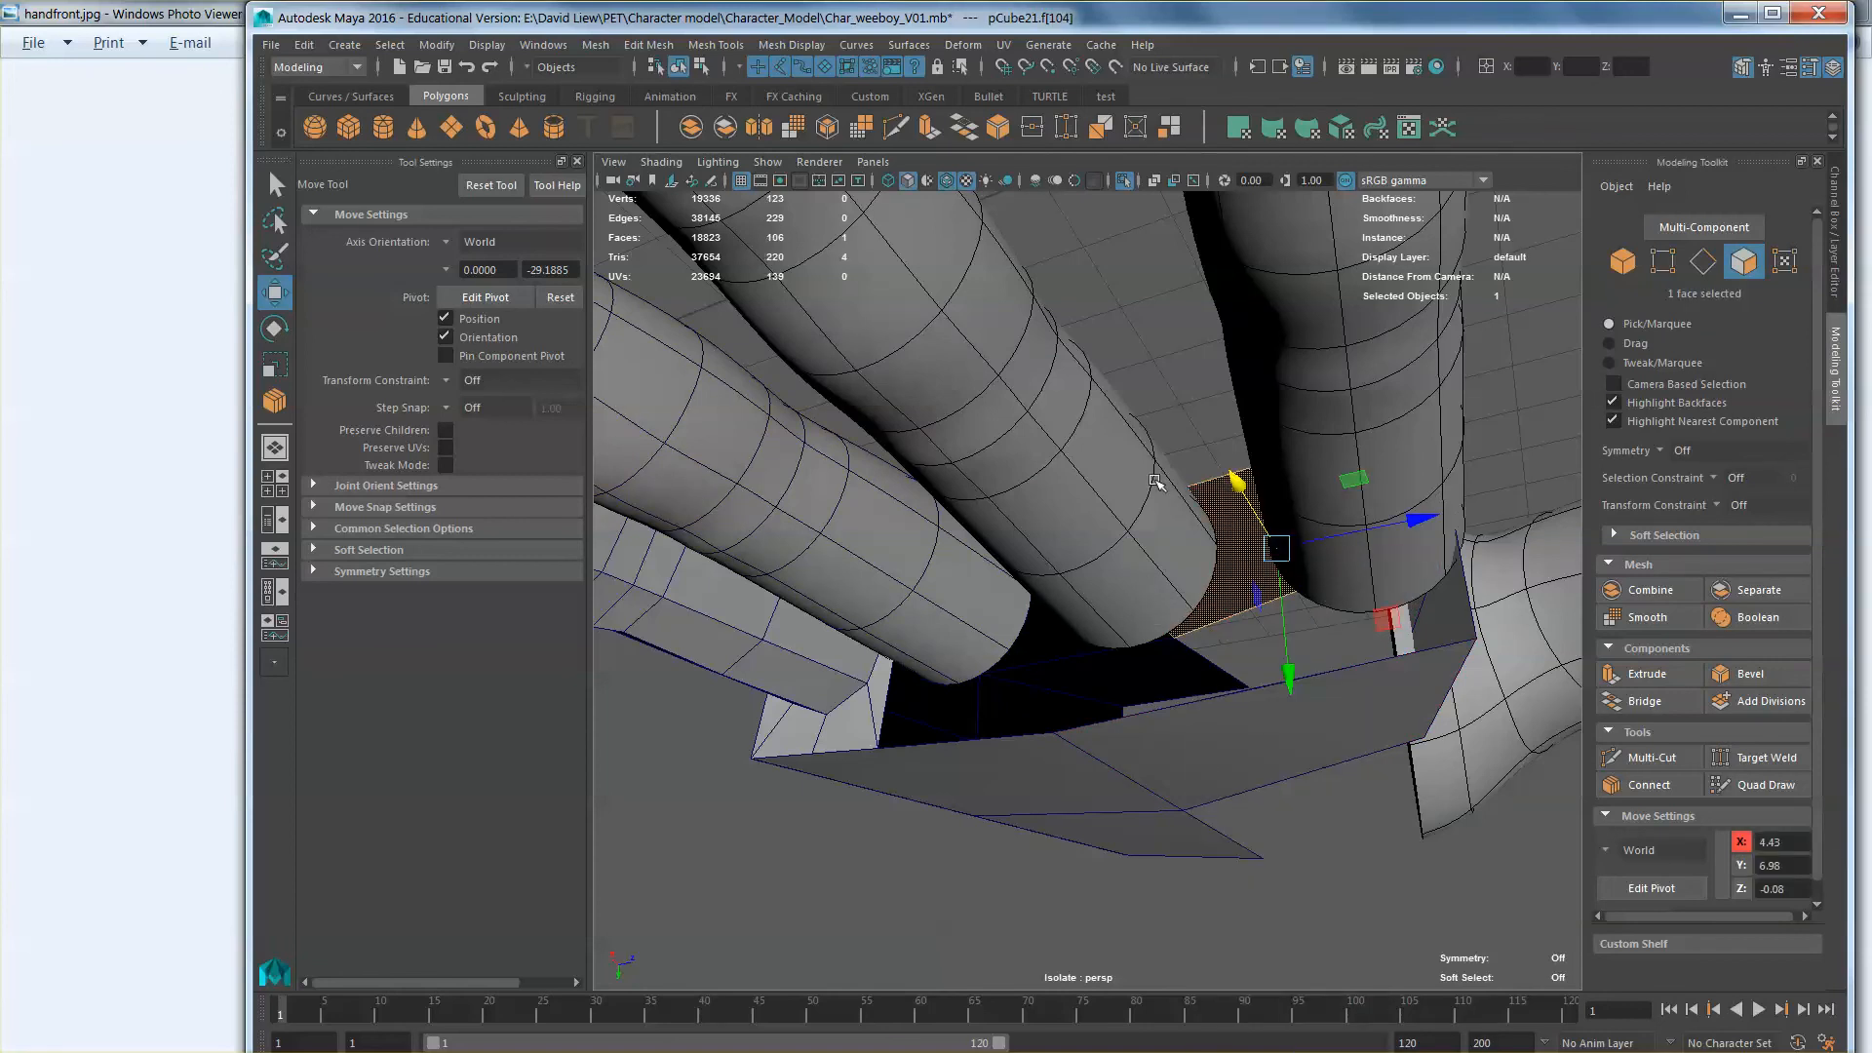
right_click(1155, 480)
left_click_drag(1195, 495, 1280, 681, "alt")
left_click(1255, 653)
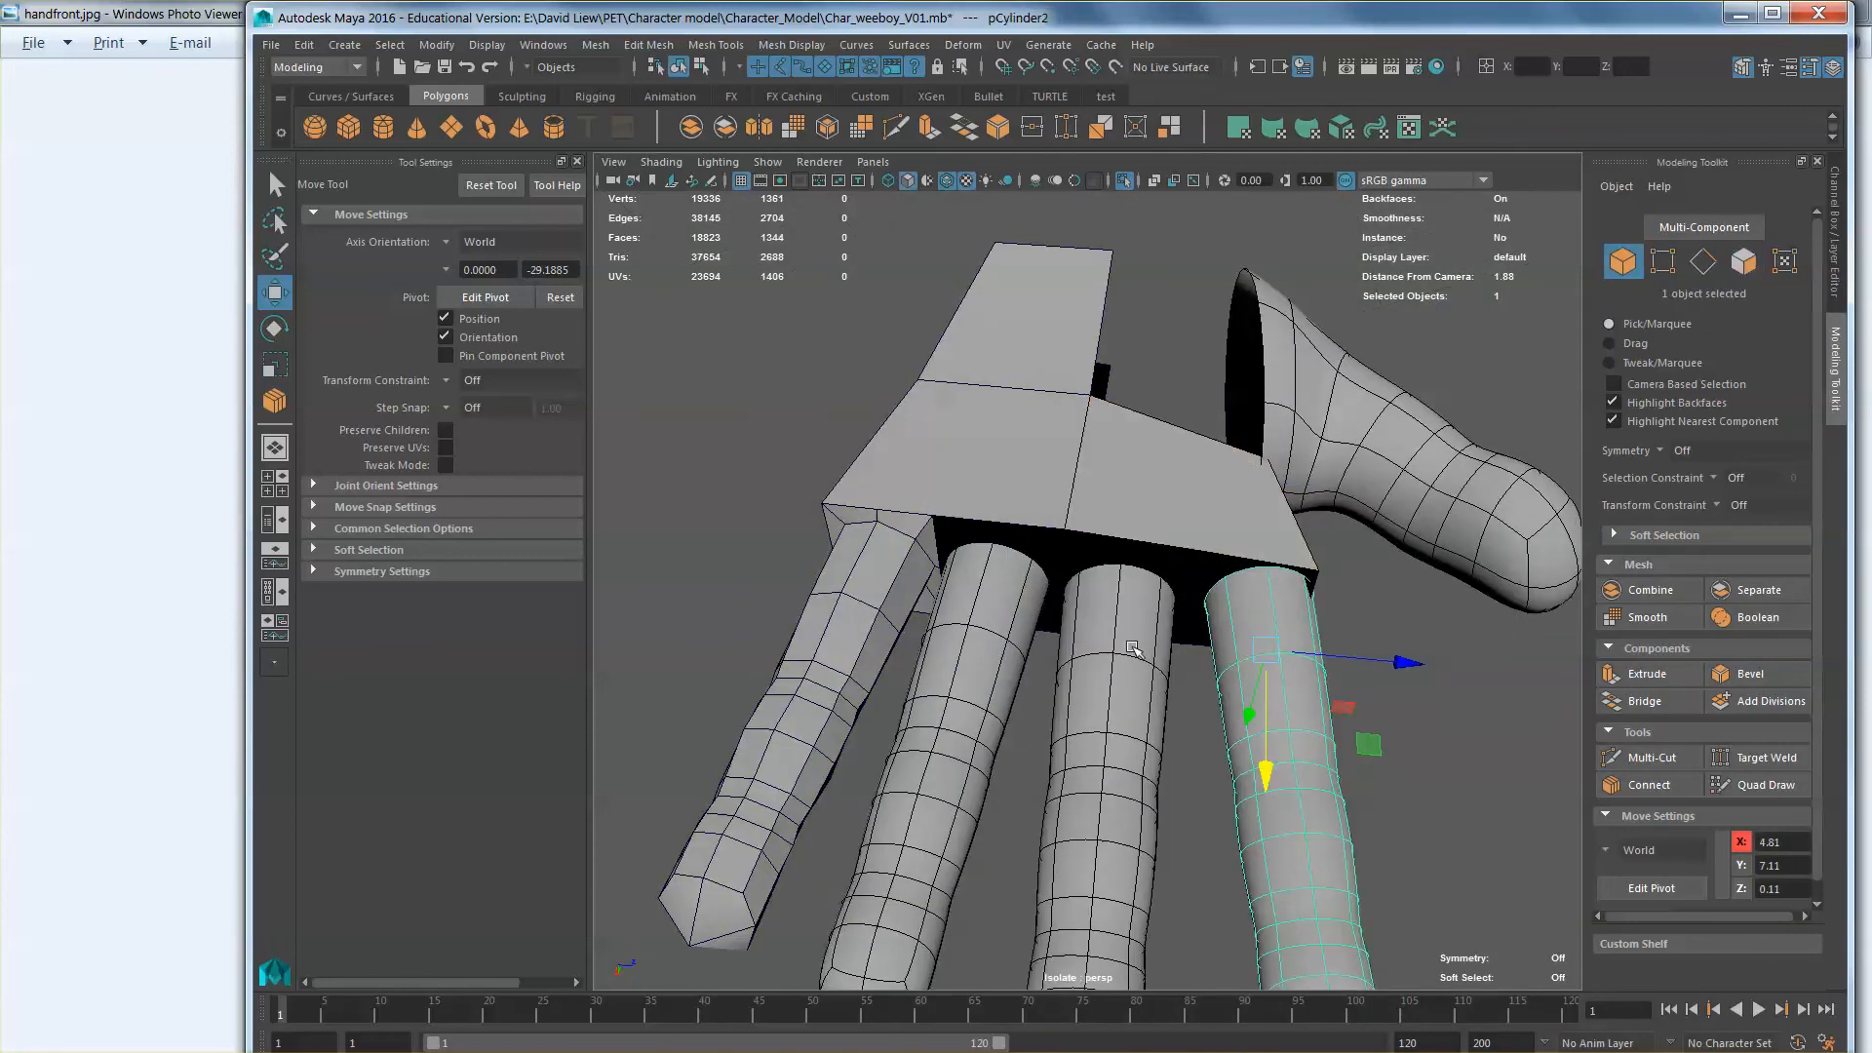
left_click(1132, 648, "shift")
left_click(977, 645, "shift")
left_click(1040, 509, "shift")
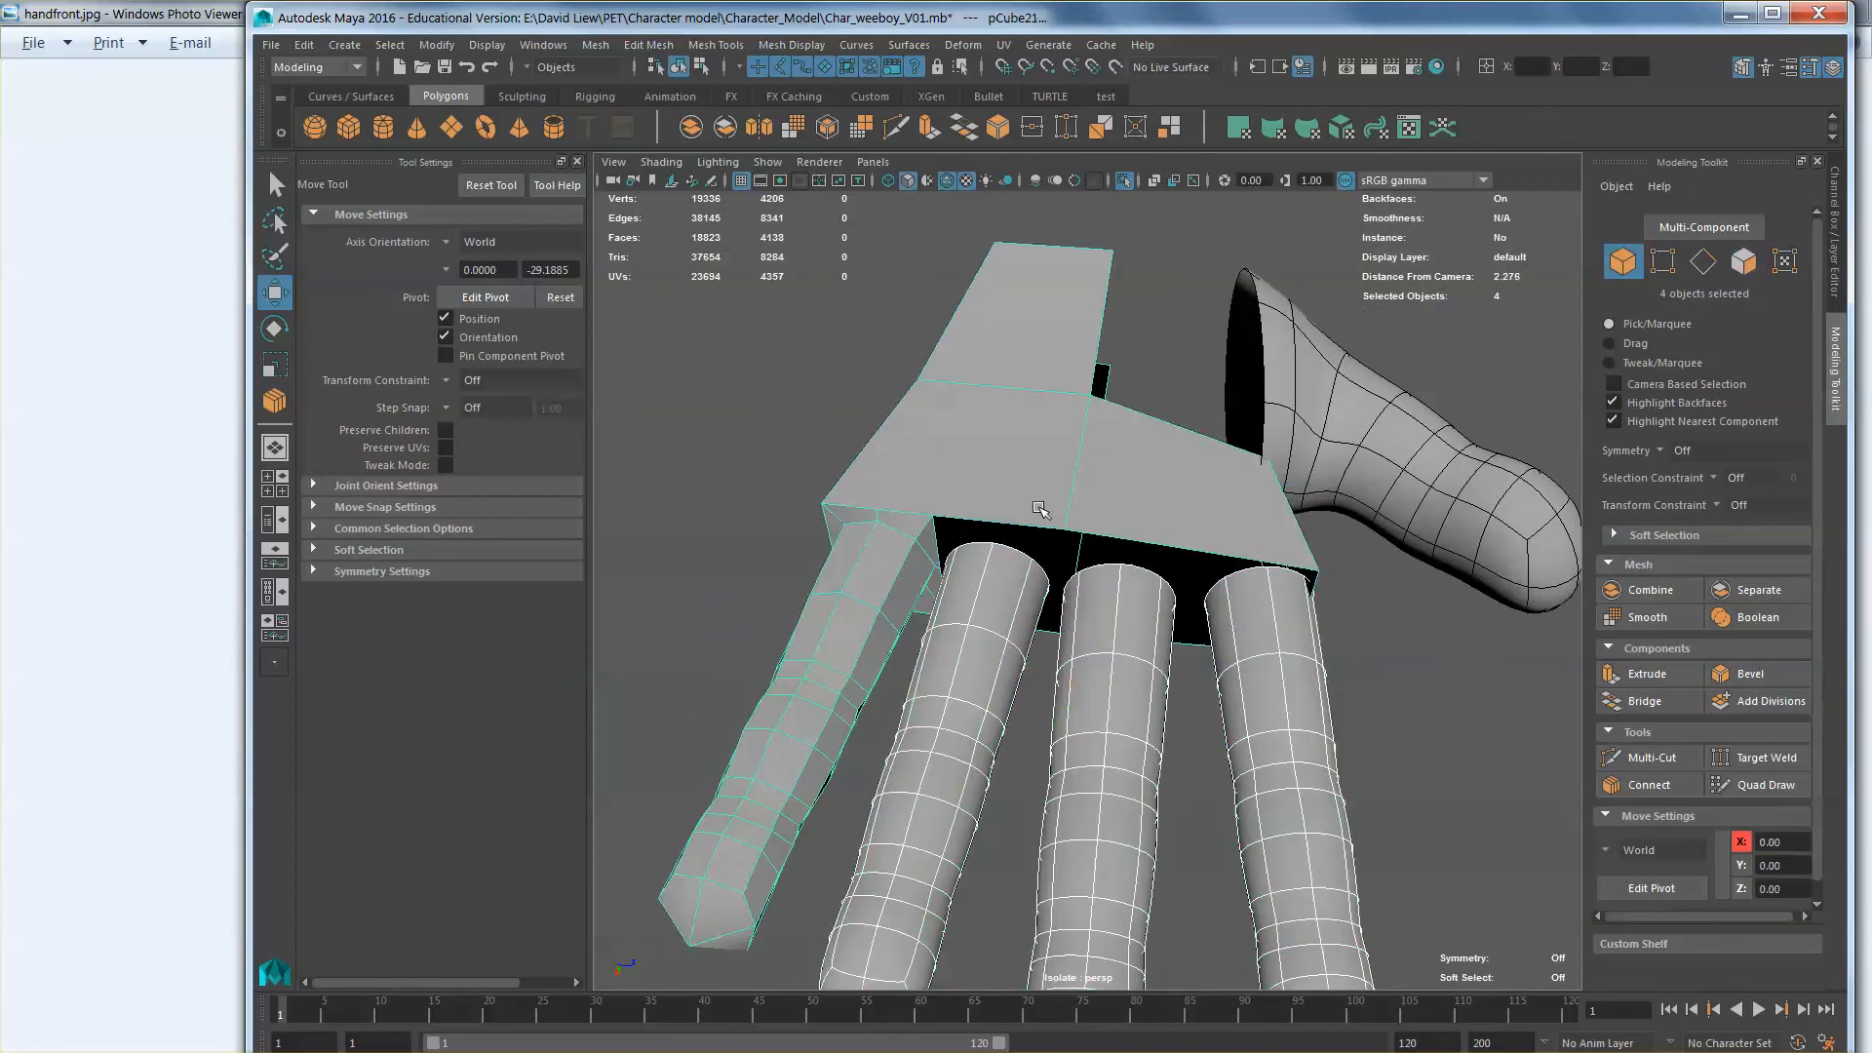
left_click(699, 135)
Step: Show the combined hand unsmoothed and select only the palm opening's border edges behind the ring finger
left_click_drag(1151, 546, 1222, 610, "alt")
right_click_drag(1098, 498, 1096, 442)
scroll(1085, 483, "up", 3)
key("1")
double_click(1089, 508)
scroll(1091, 511, "up", 2)
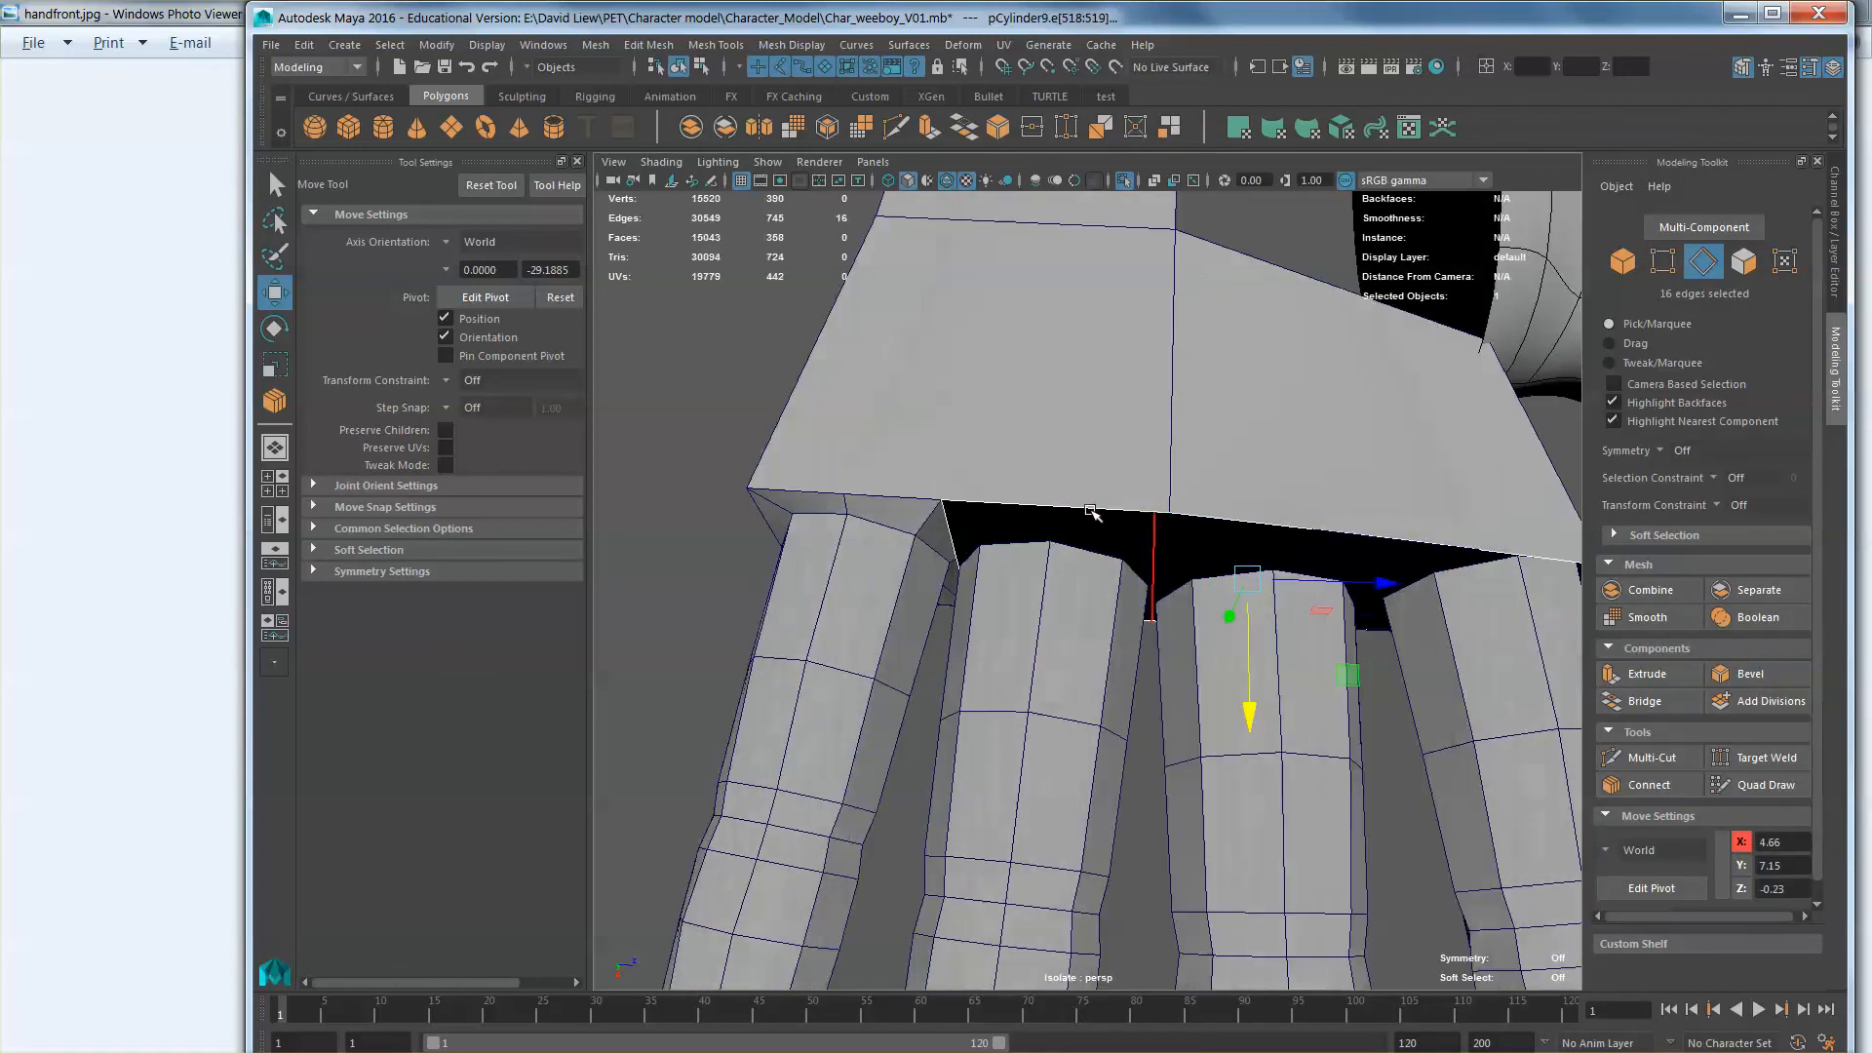
left_click_drag(1231, 437, 1376, 738, "ctrl")
middle_click_drag(1364, 712, 1272, 727, "alt")
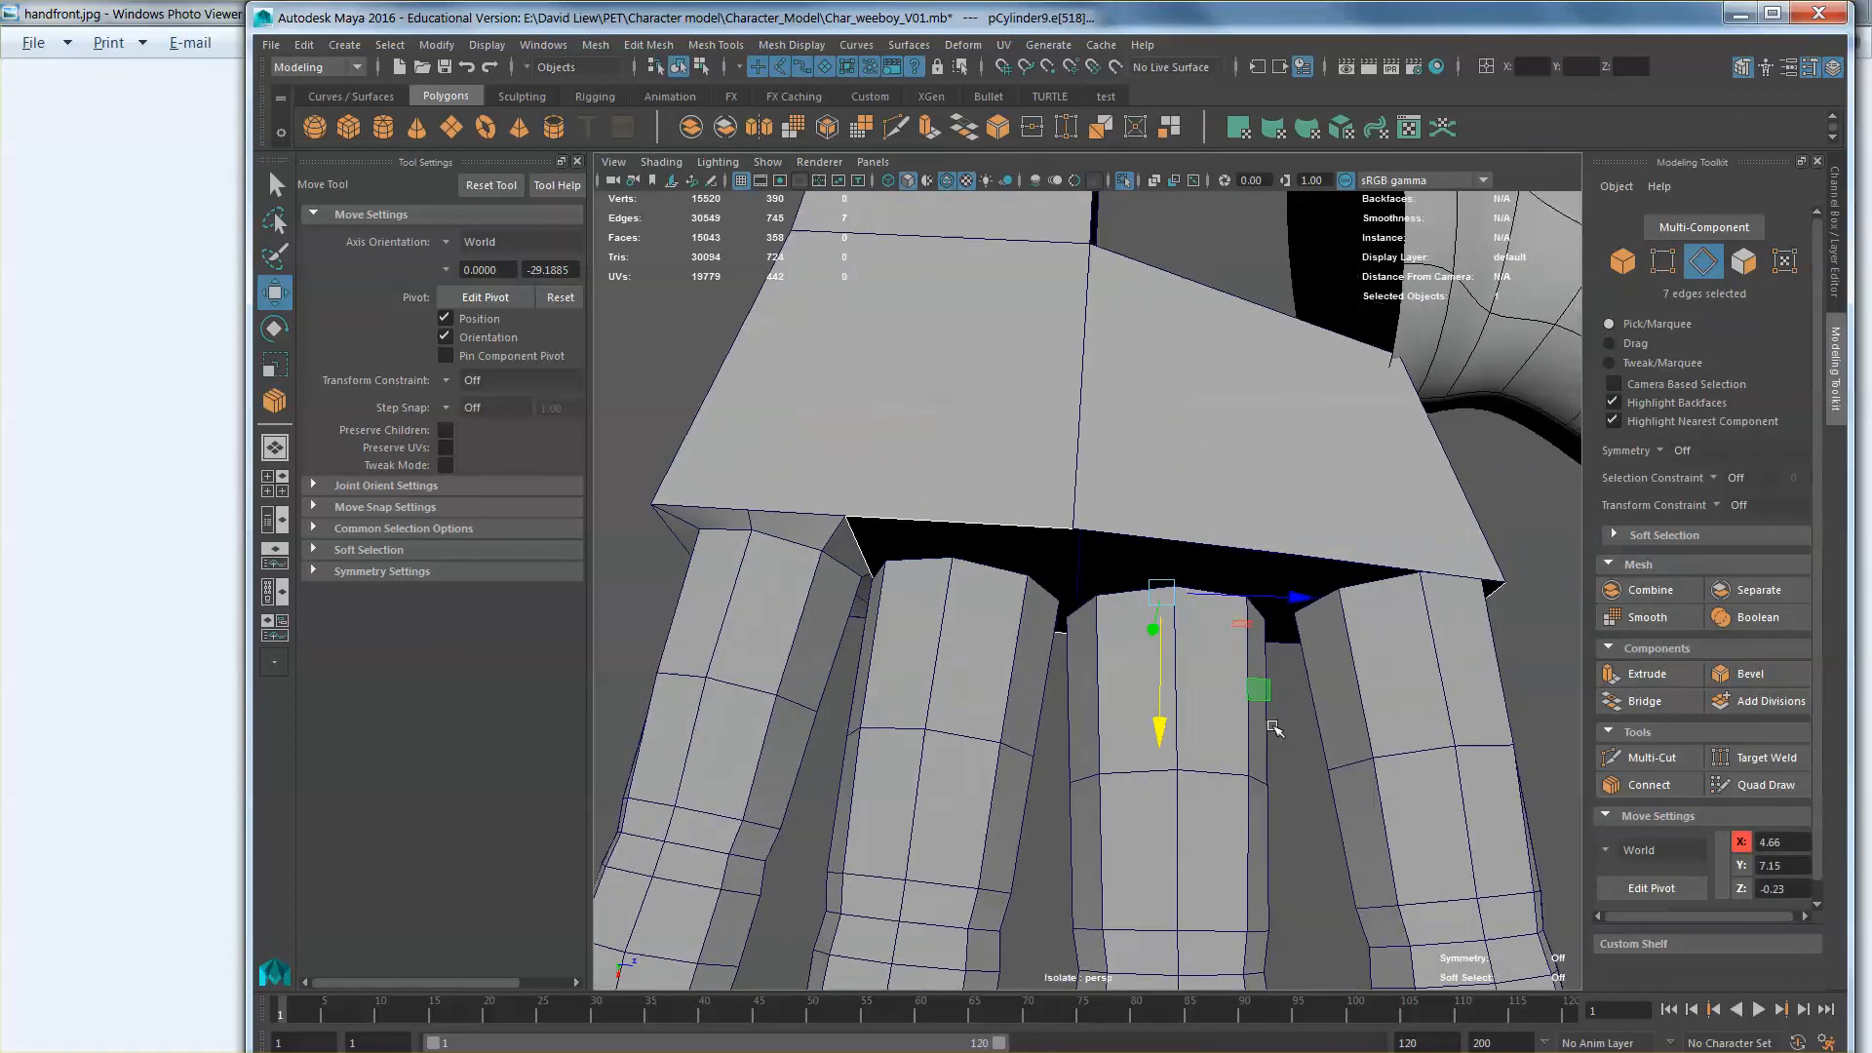
left_click_drag(1340, 478, 1529, 825, "ctrl")
middle_click_drag(1133, 666, 1267, 700, "alt")
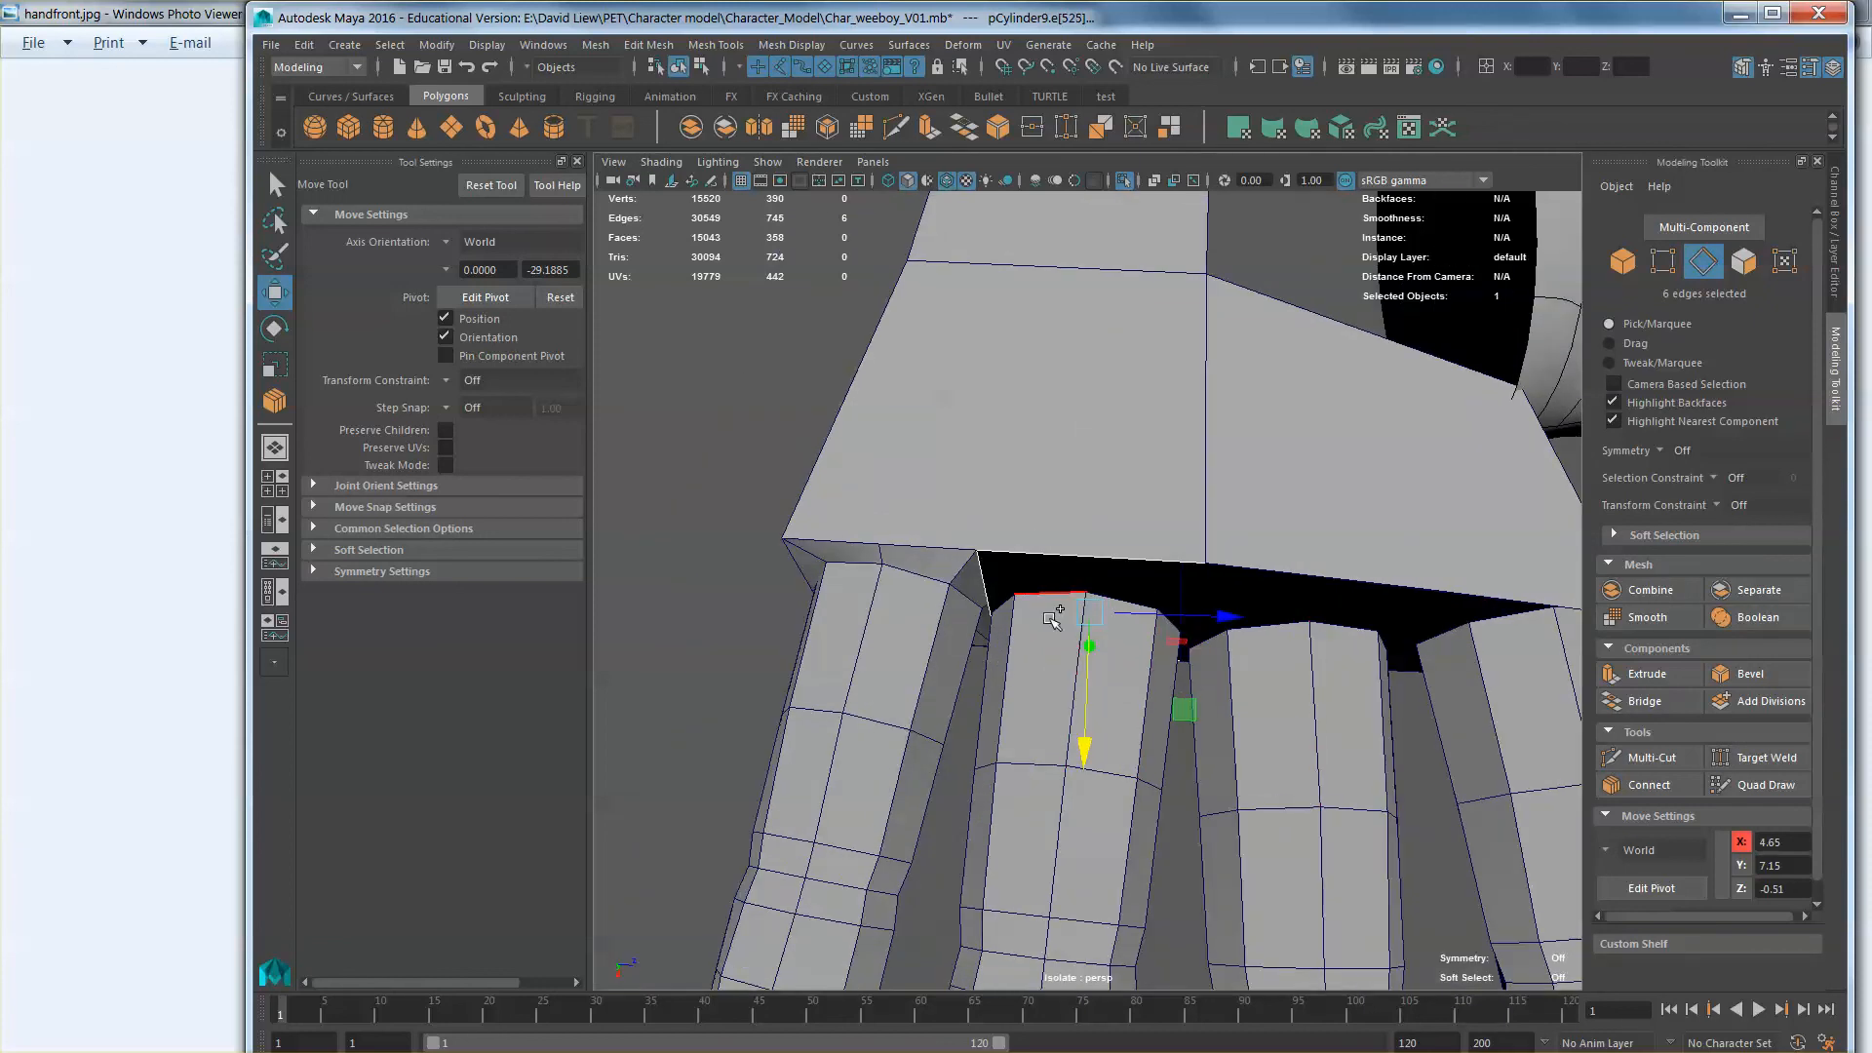
Step: Add the ring finger's base edge loop to the selection and try to bridge it to the palm edges
double_click(1052, 608, "shift")
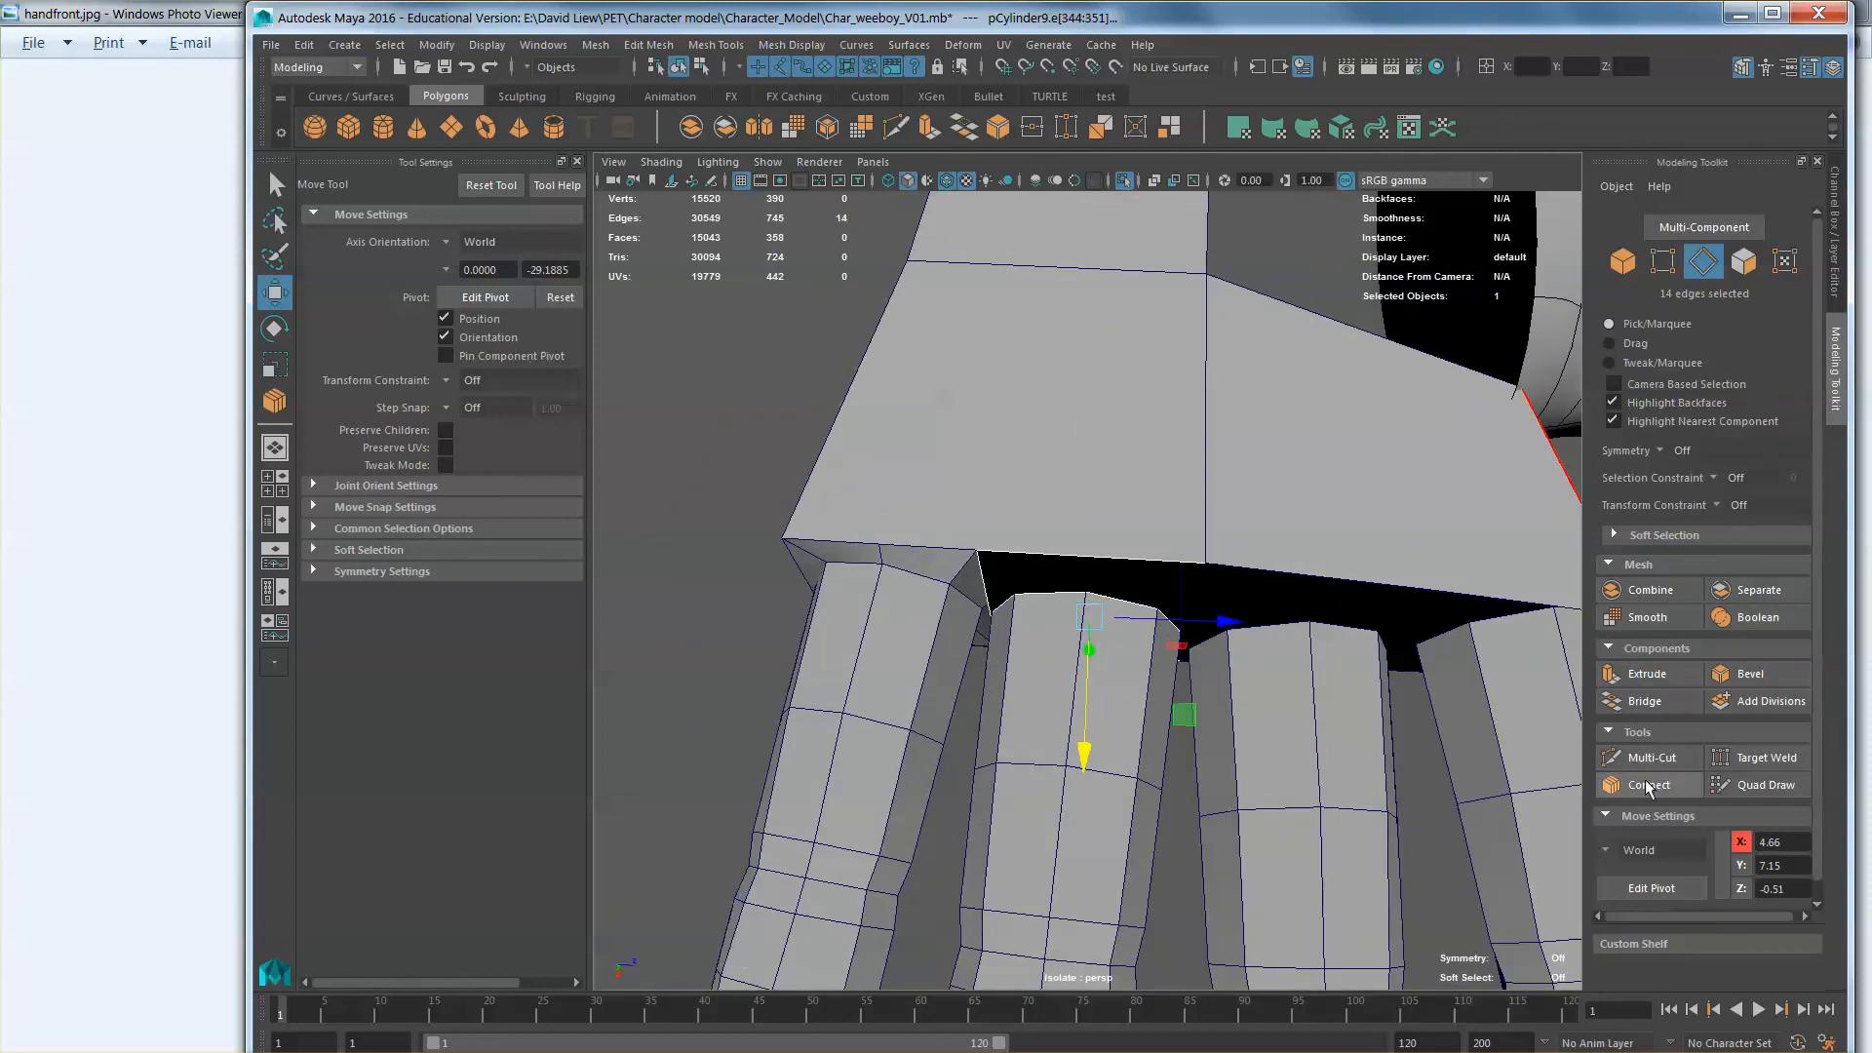
left_click(1647, 709)
left_click_drag(1368, 721, 1217, 682, "alt")
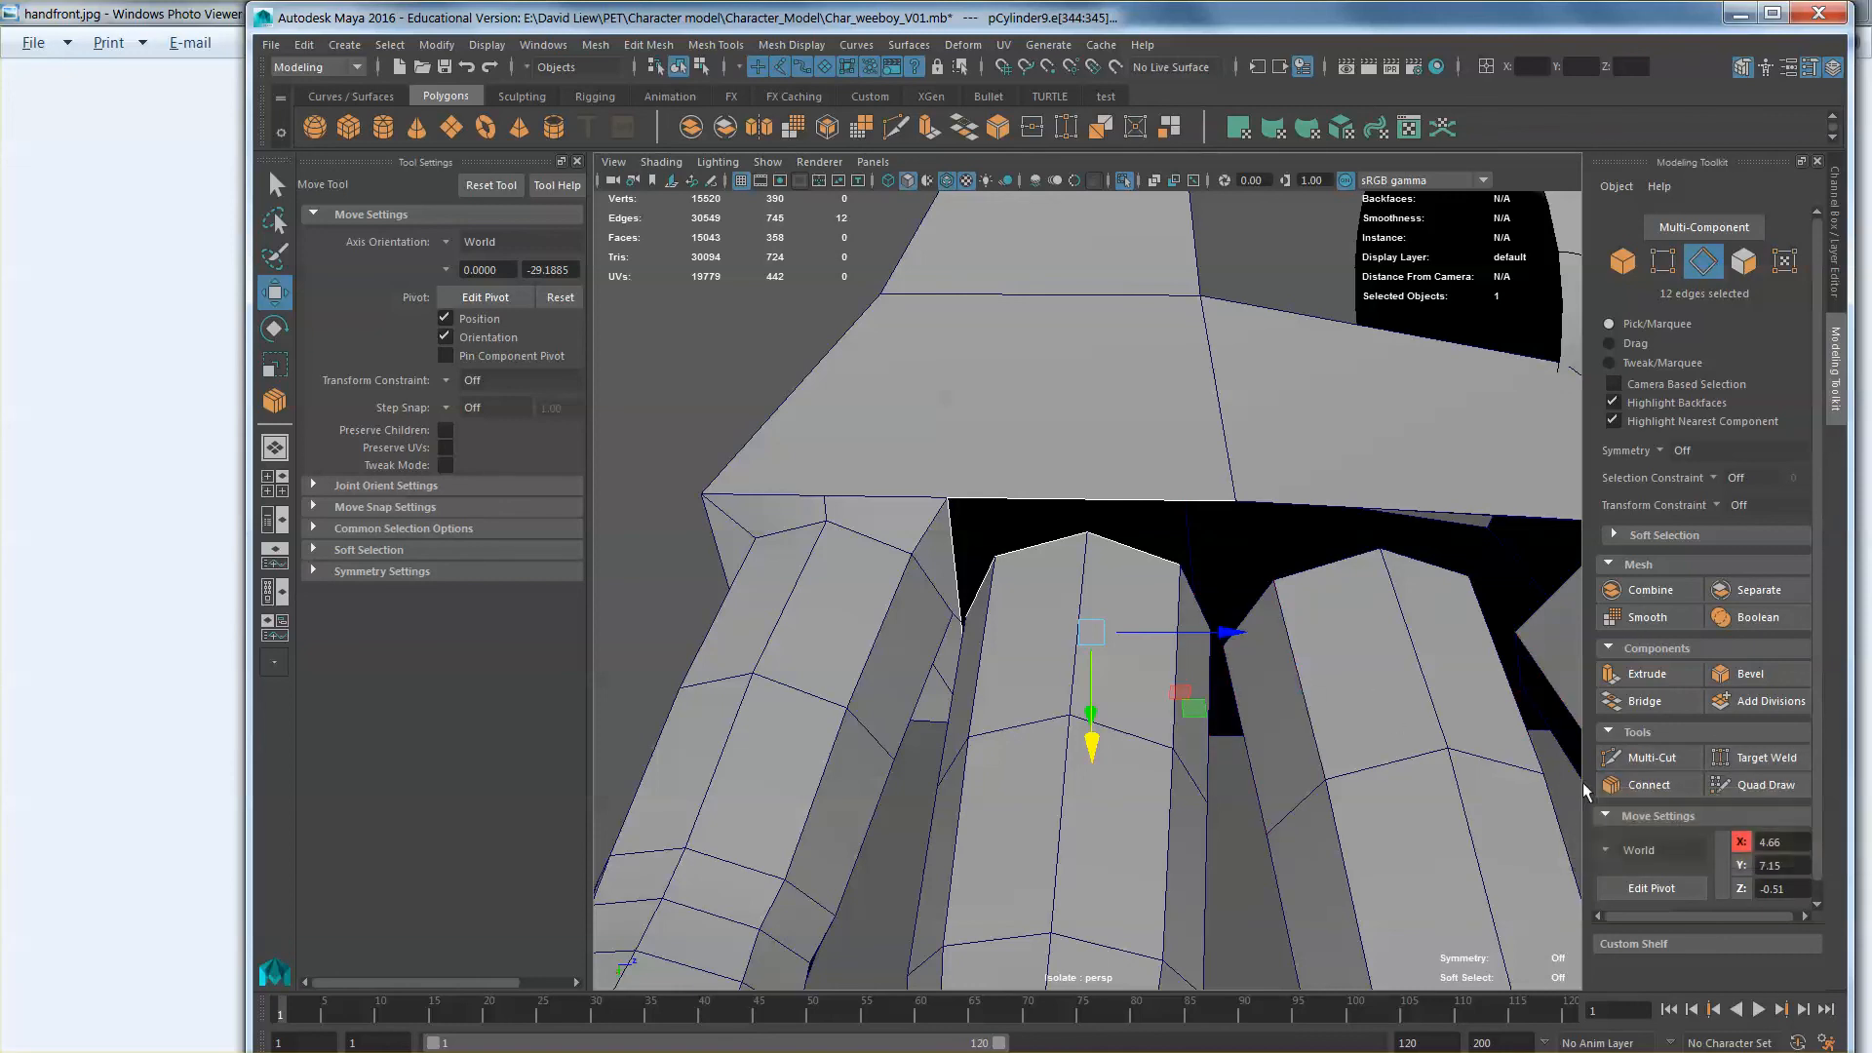
left_click(1654, 710)
left_click_drag(1166, 643, 1297, 641, "alt")
key("w")
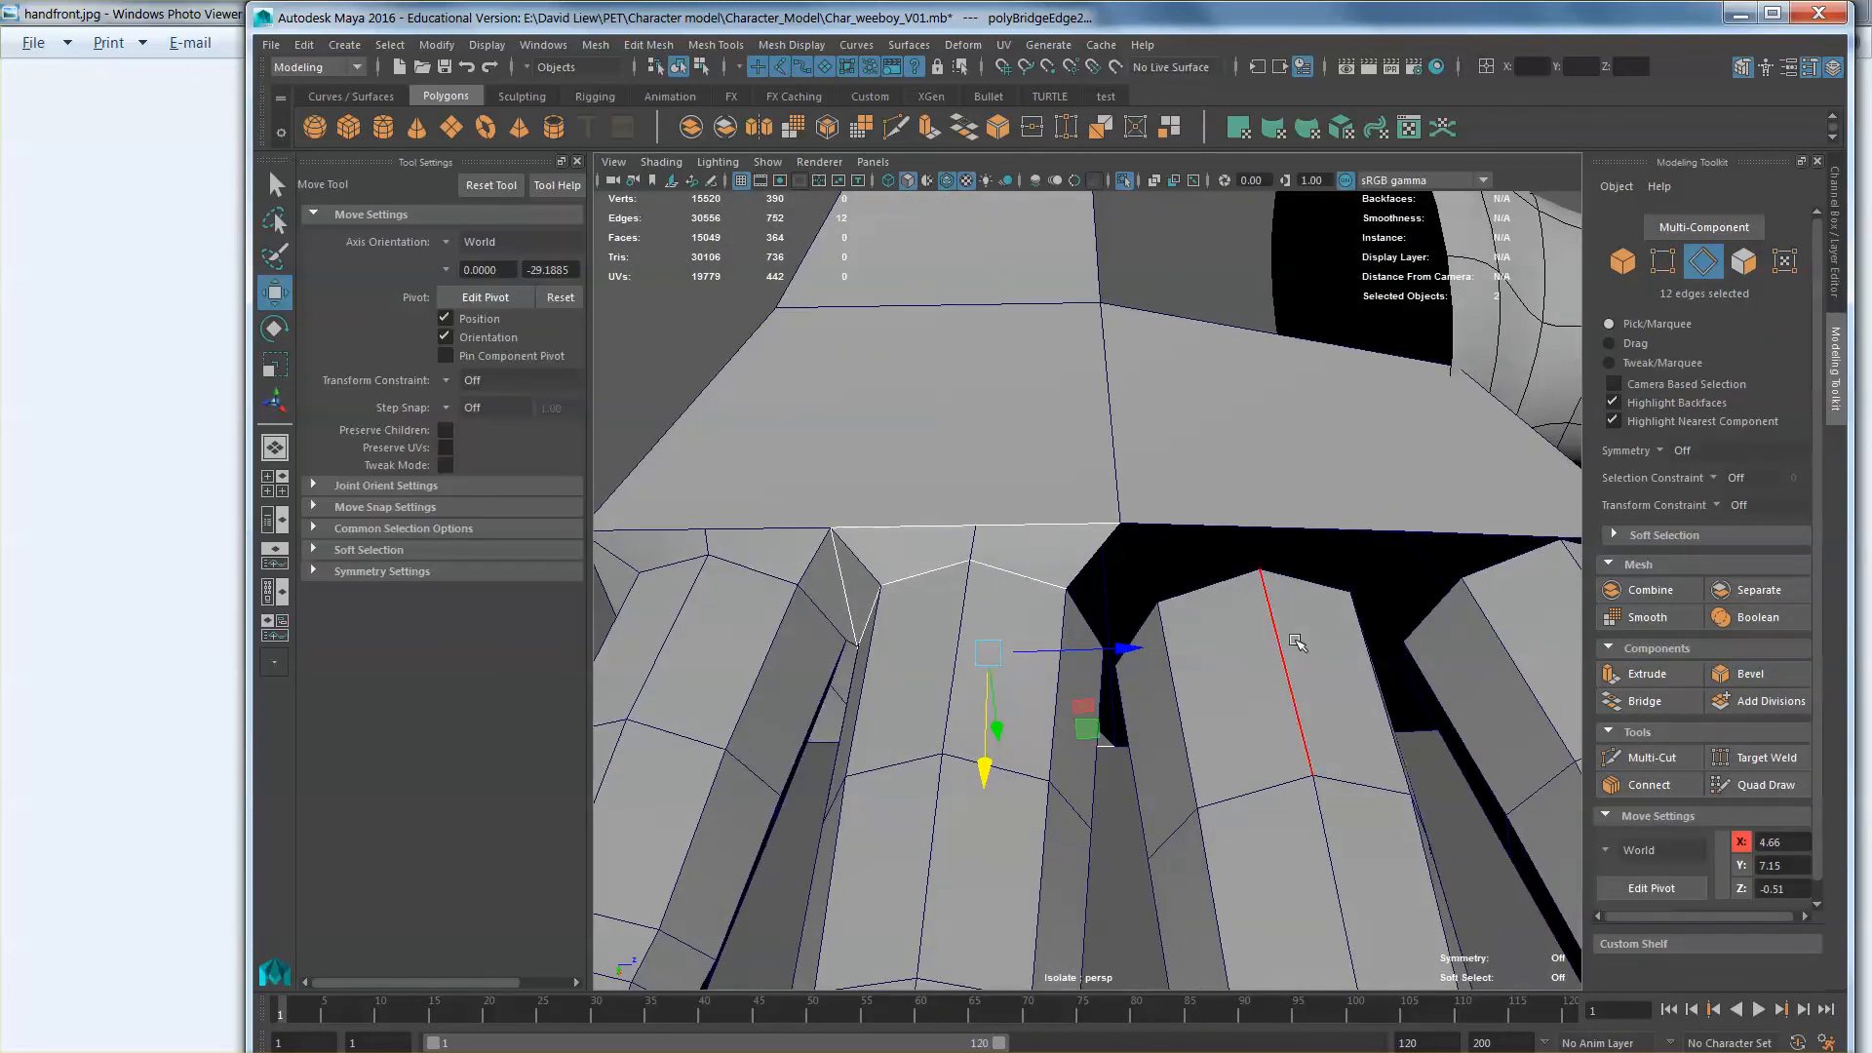
Step: Undo the ring finger bridge and the combining of the fingers, back to before the twelve knuckle-end palm faces were deleted
key("ctrl+z")
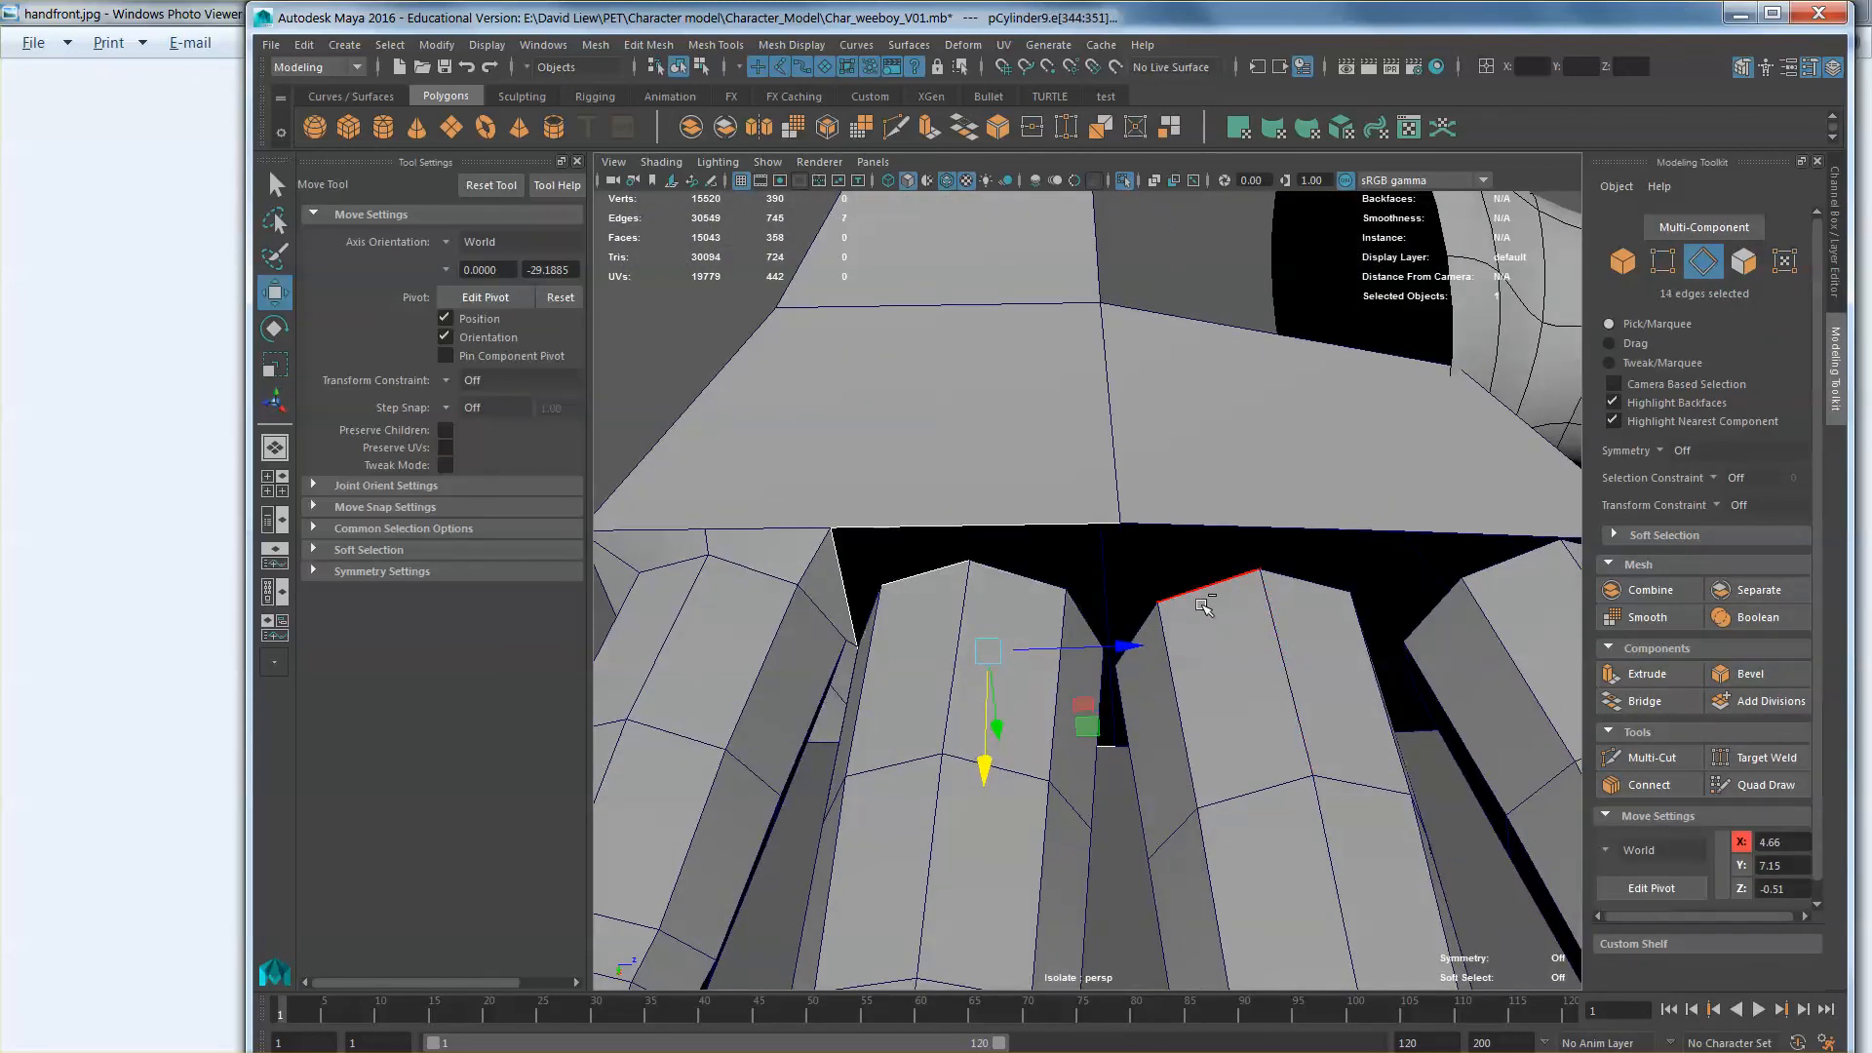
double_click(1202, 602)
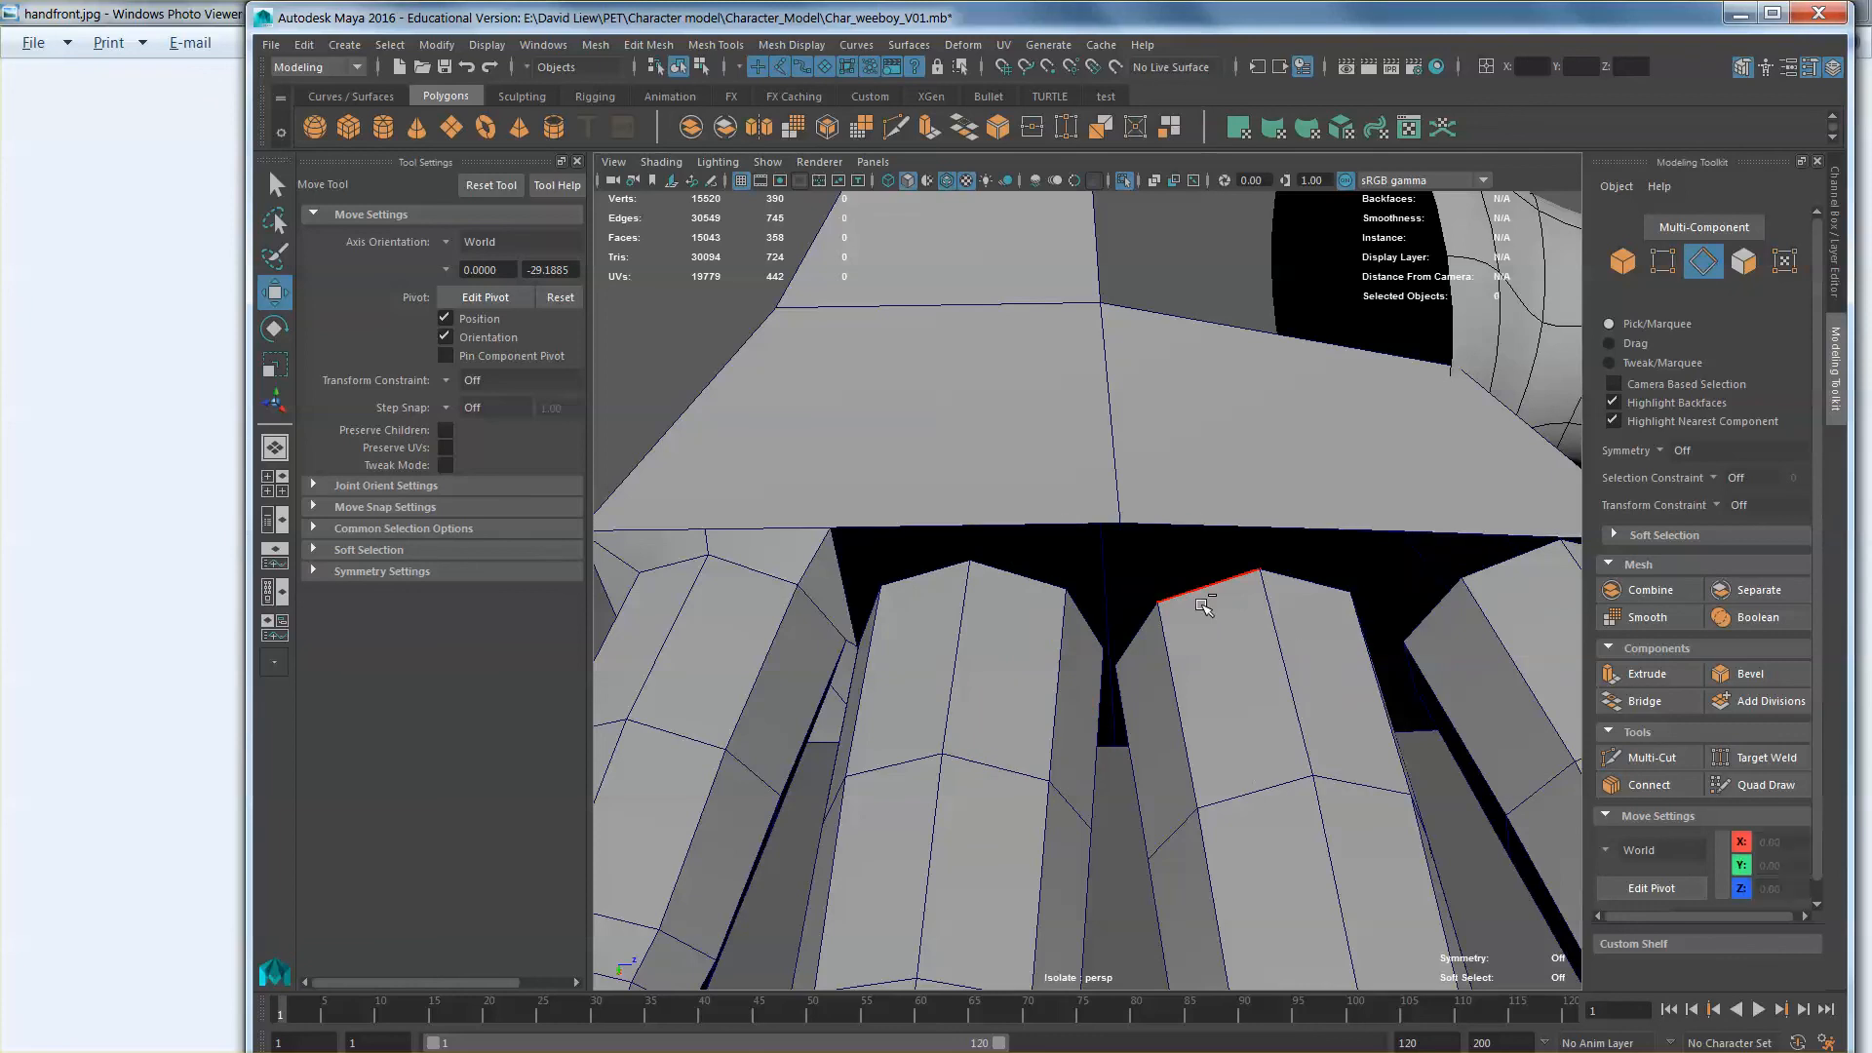
key("F8")
key("3")
key("ctrl+z")
key("ctrl+z")
key("ctrl+z")
key("ctrl+z")
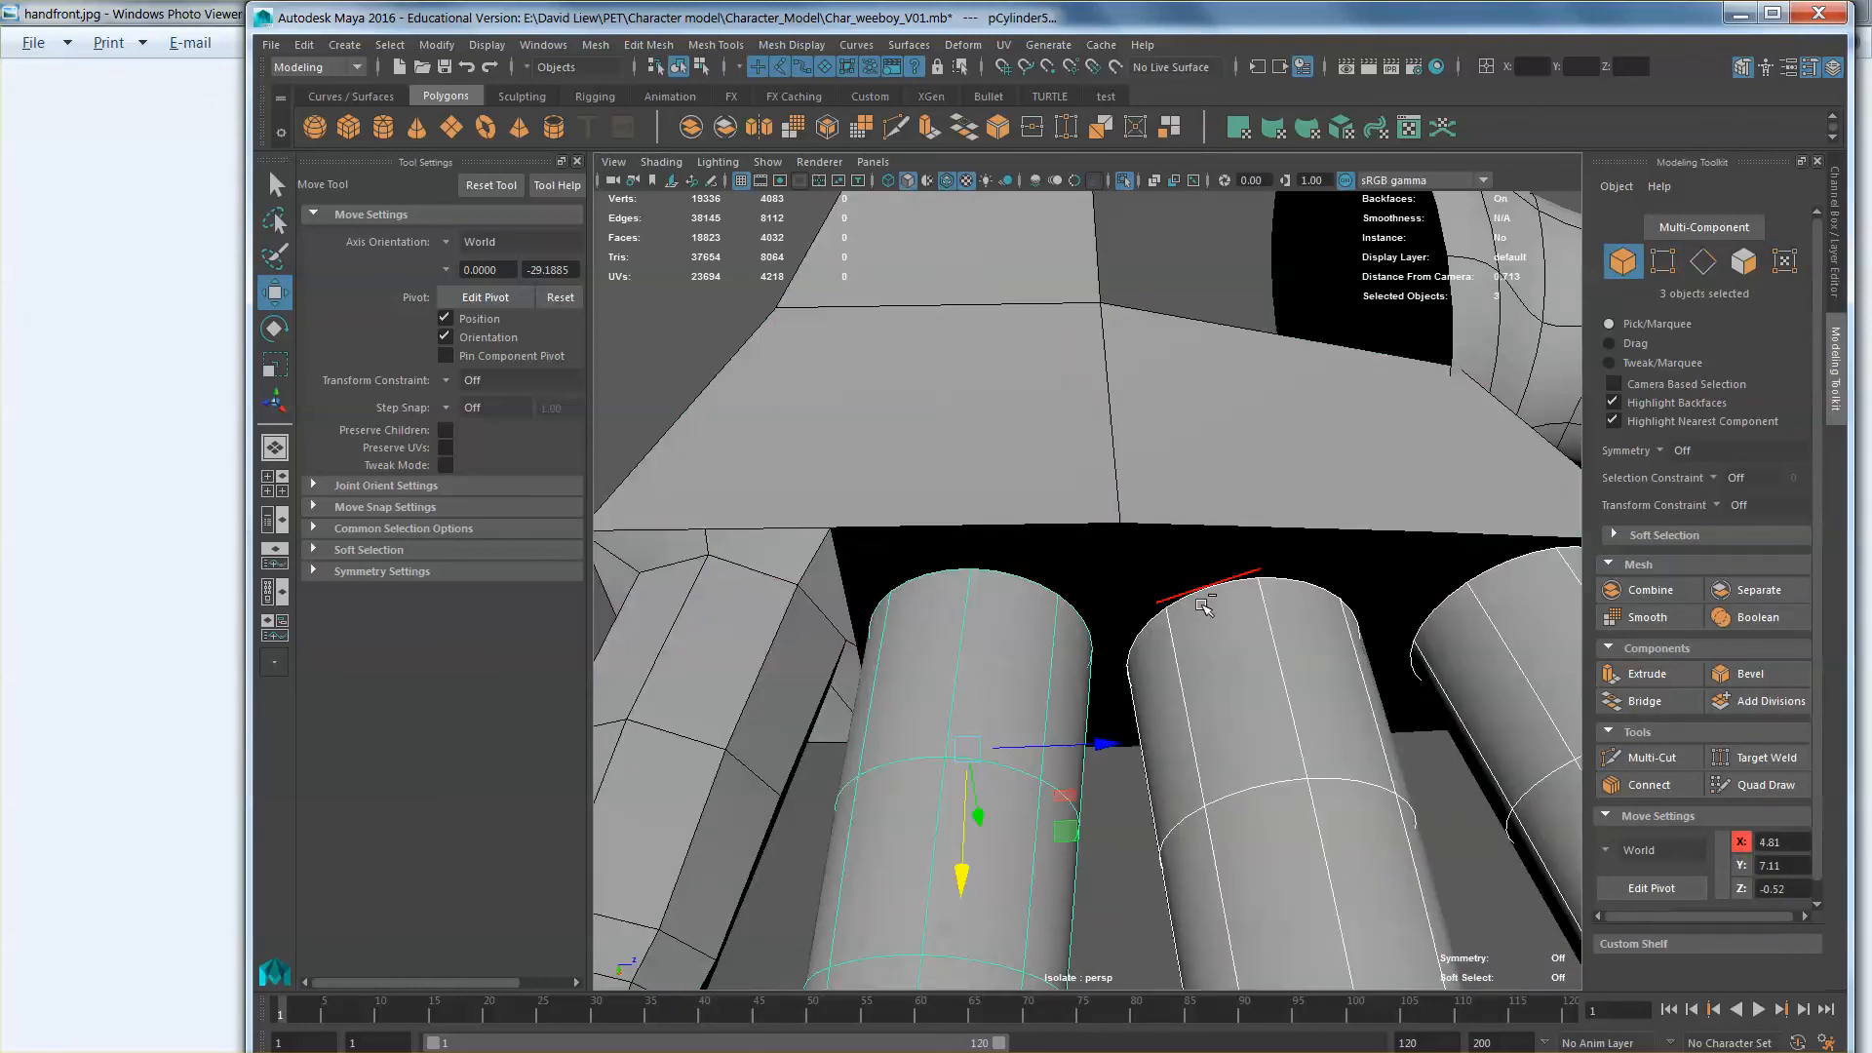
key("ctrl+z")
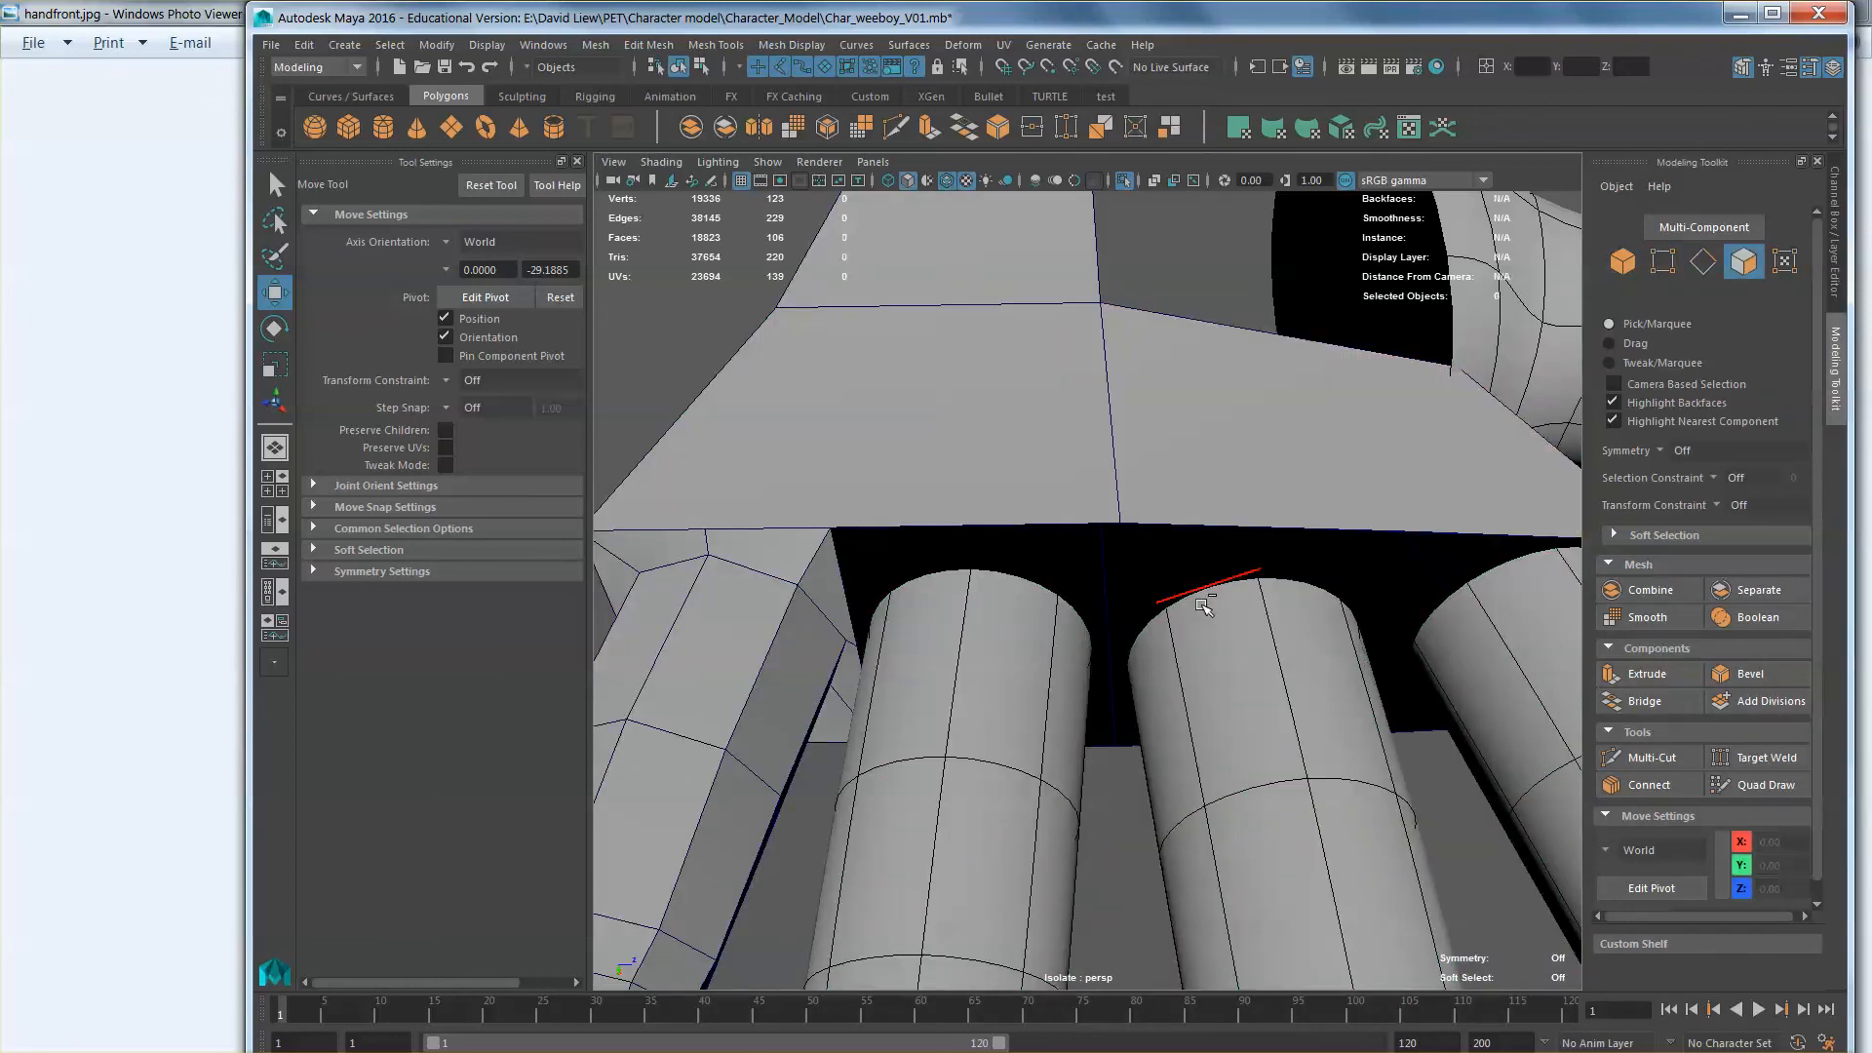
key("ctrl+z")
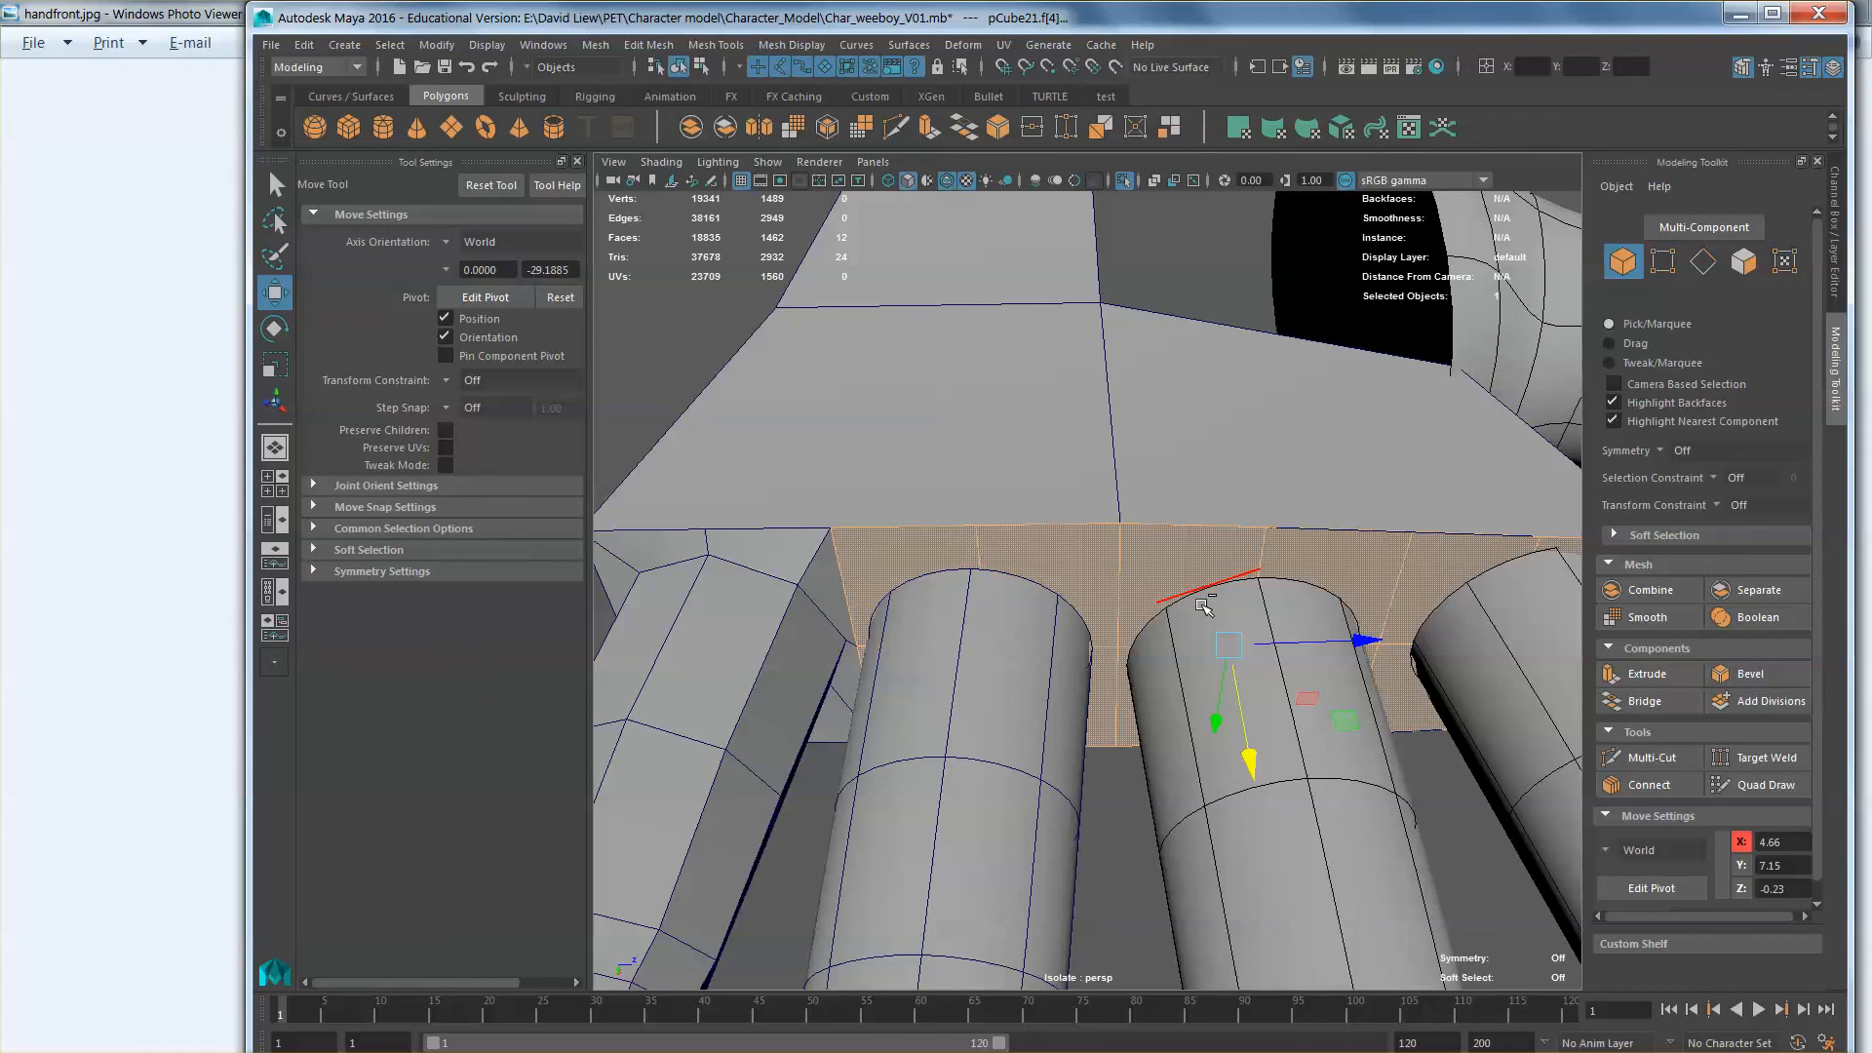
middle_click_drag(1252, 591, 1182, 606, "alt")
scroll(1182, 606, "down", 2)
right_click_drag(1177, 593, 1178, 620)
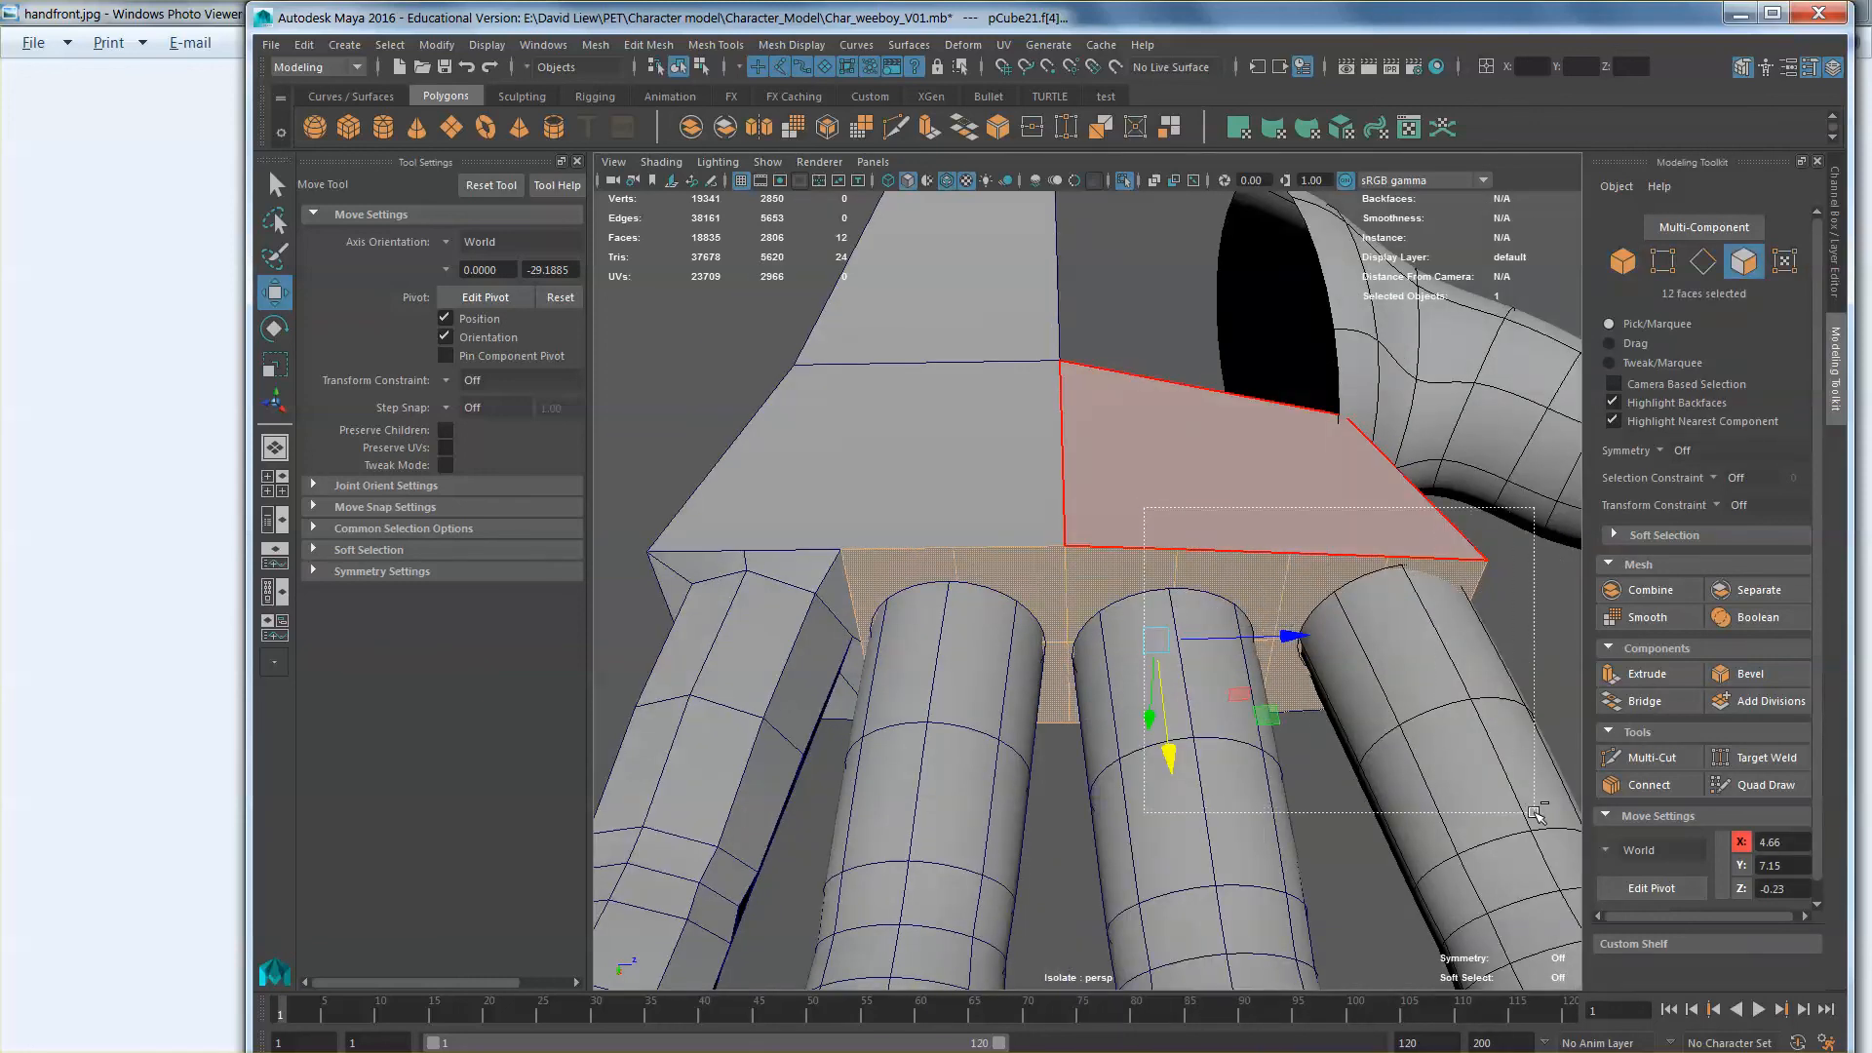
left_click_drag(1137, 523, 1398, 831)
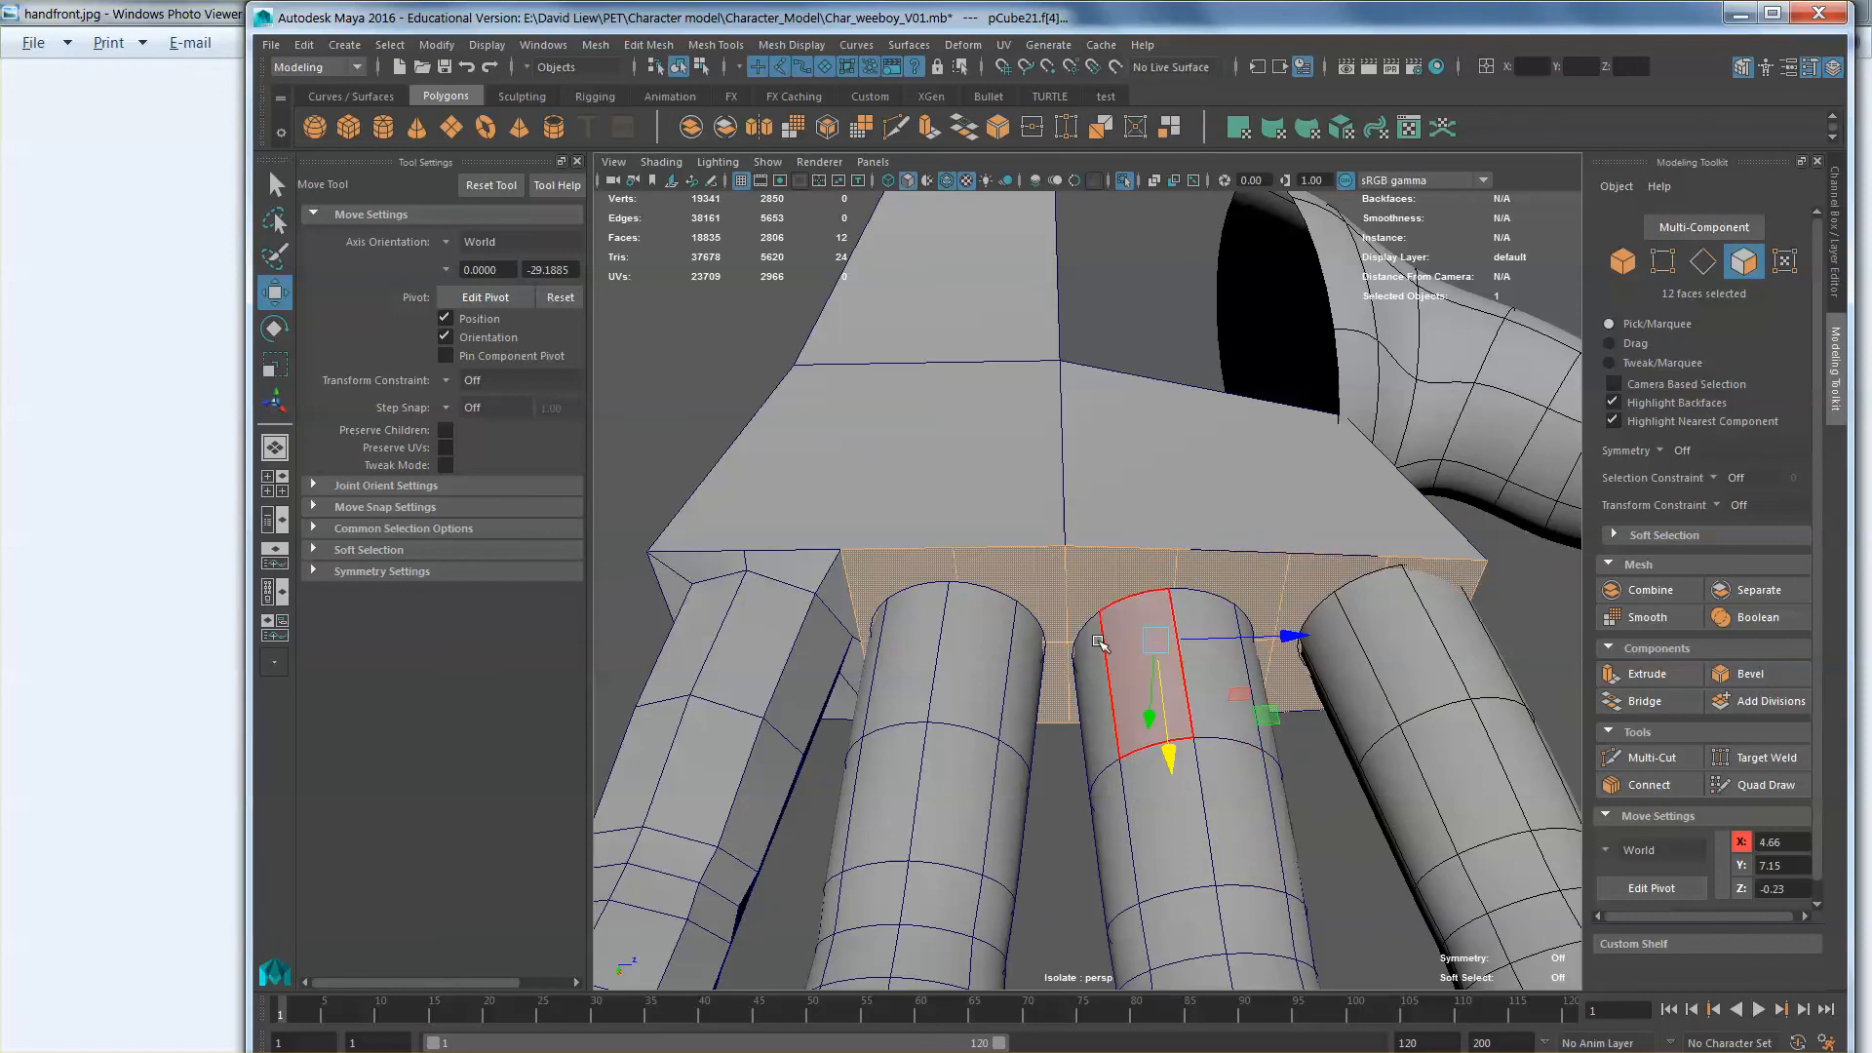
right_click_drag(1100, 589, 1208, 566)
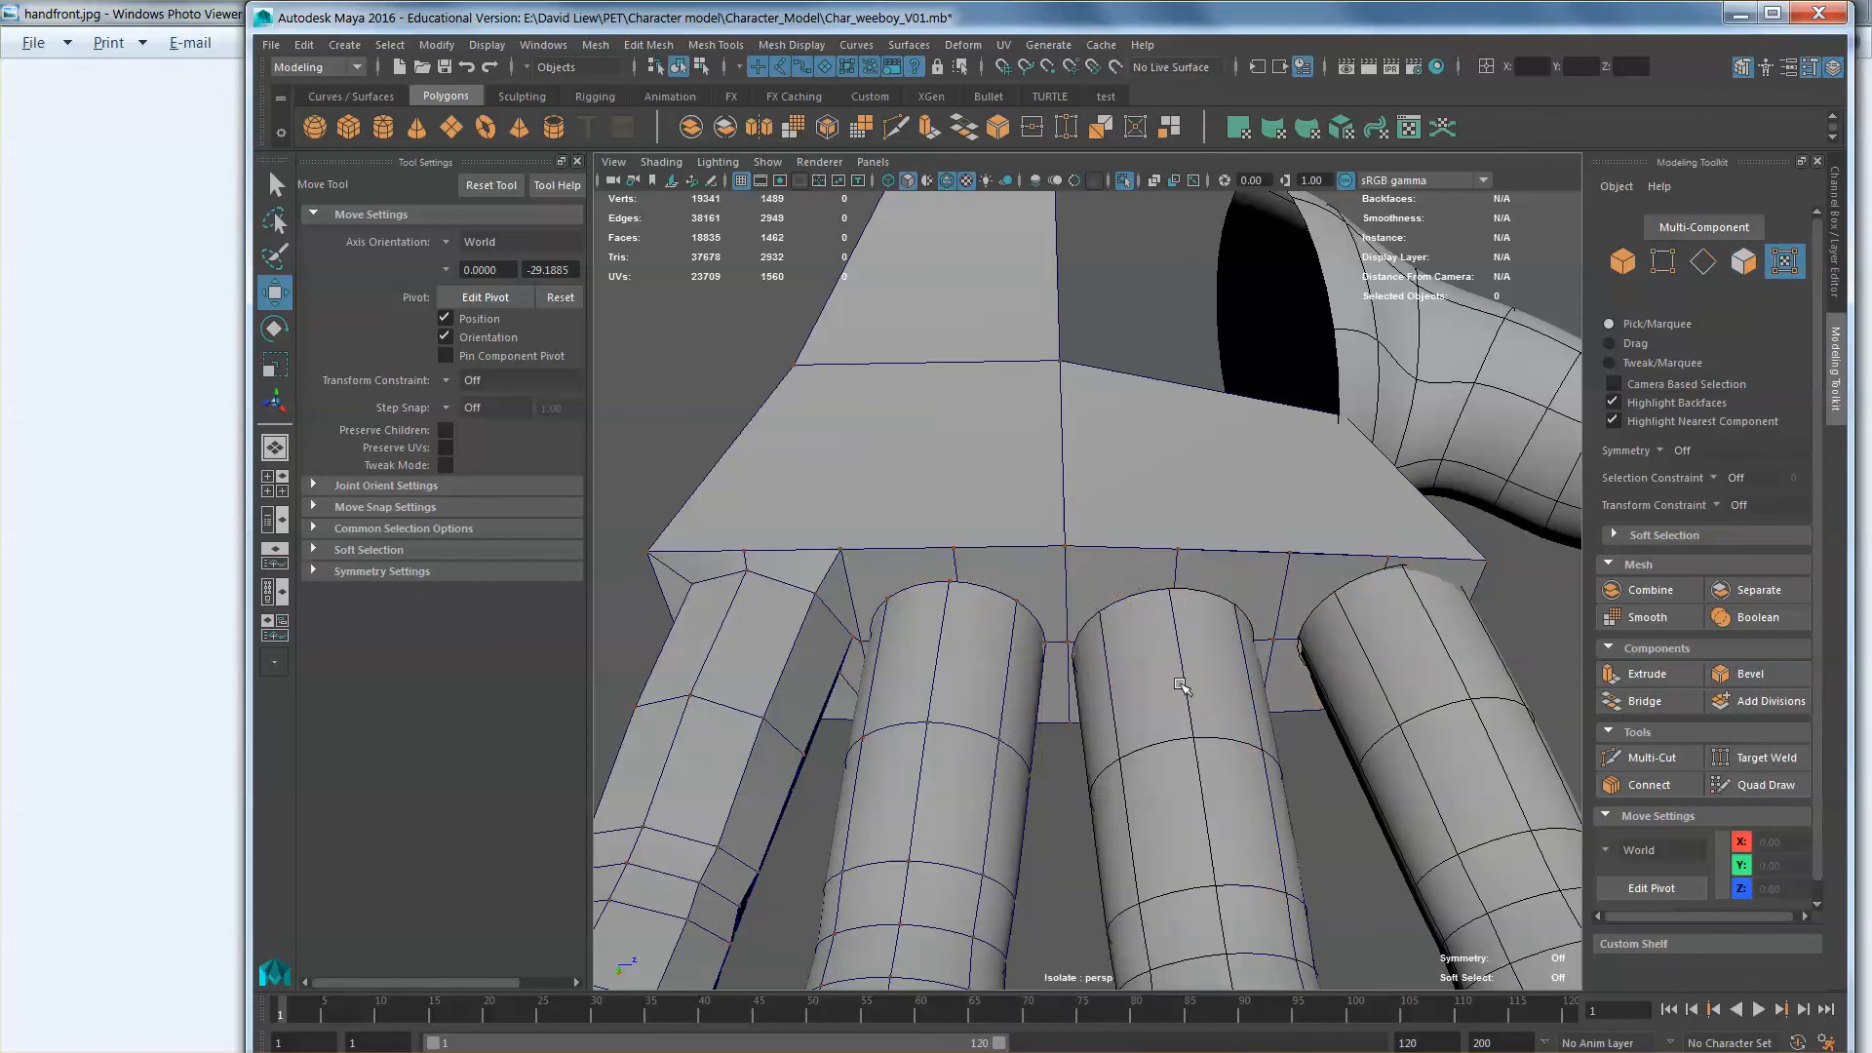
left_click(1173, 686)
Step: Combine only the ring finger with the palm mesh
right_click_drag(959, 524, 1122, 490)
left_click(1306, 401)
left_click(1718, 231)
left_click(1718, 229)
left_click(1150, 364)
left_click(1112, 524)
left_click(921, 693, "shift")
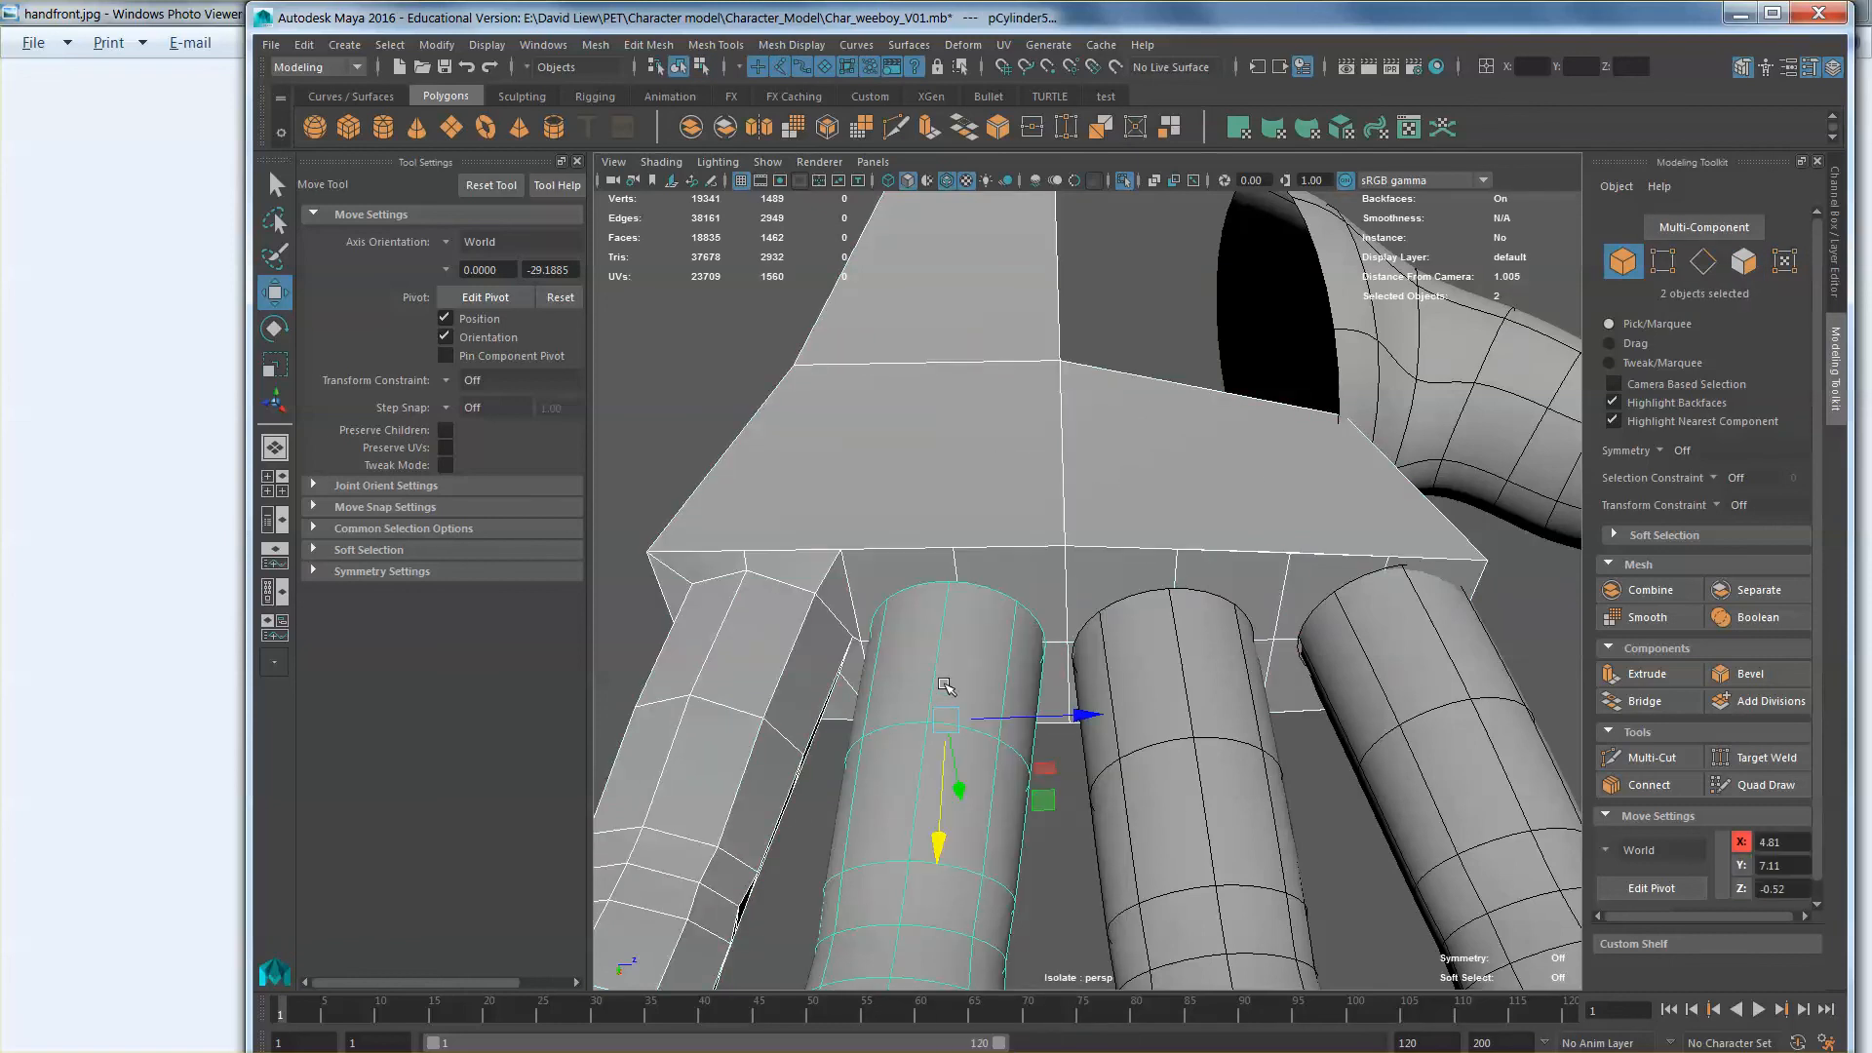
middle_click_drag(943, 682, 997, 682, "alt")
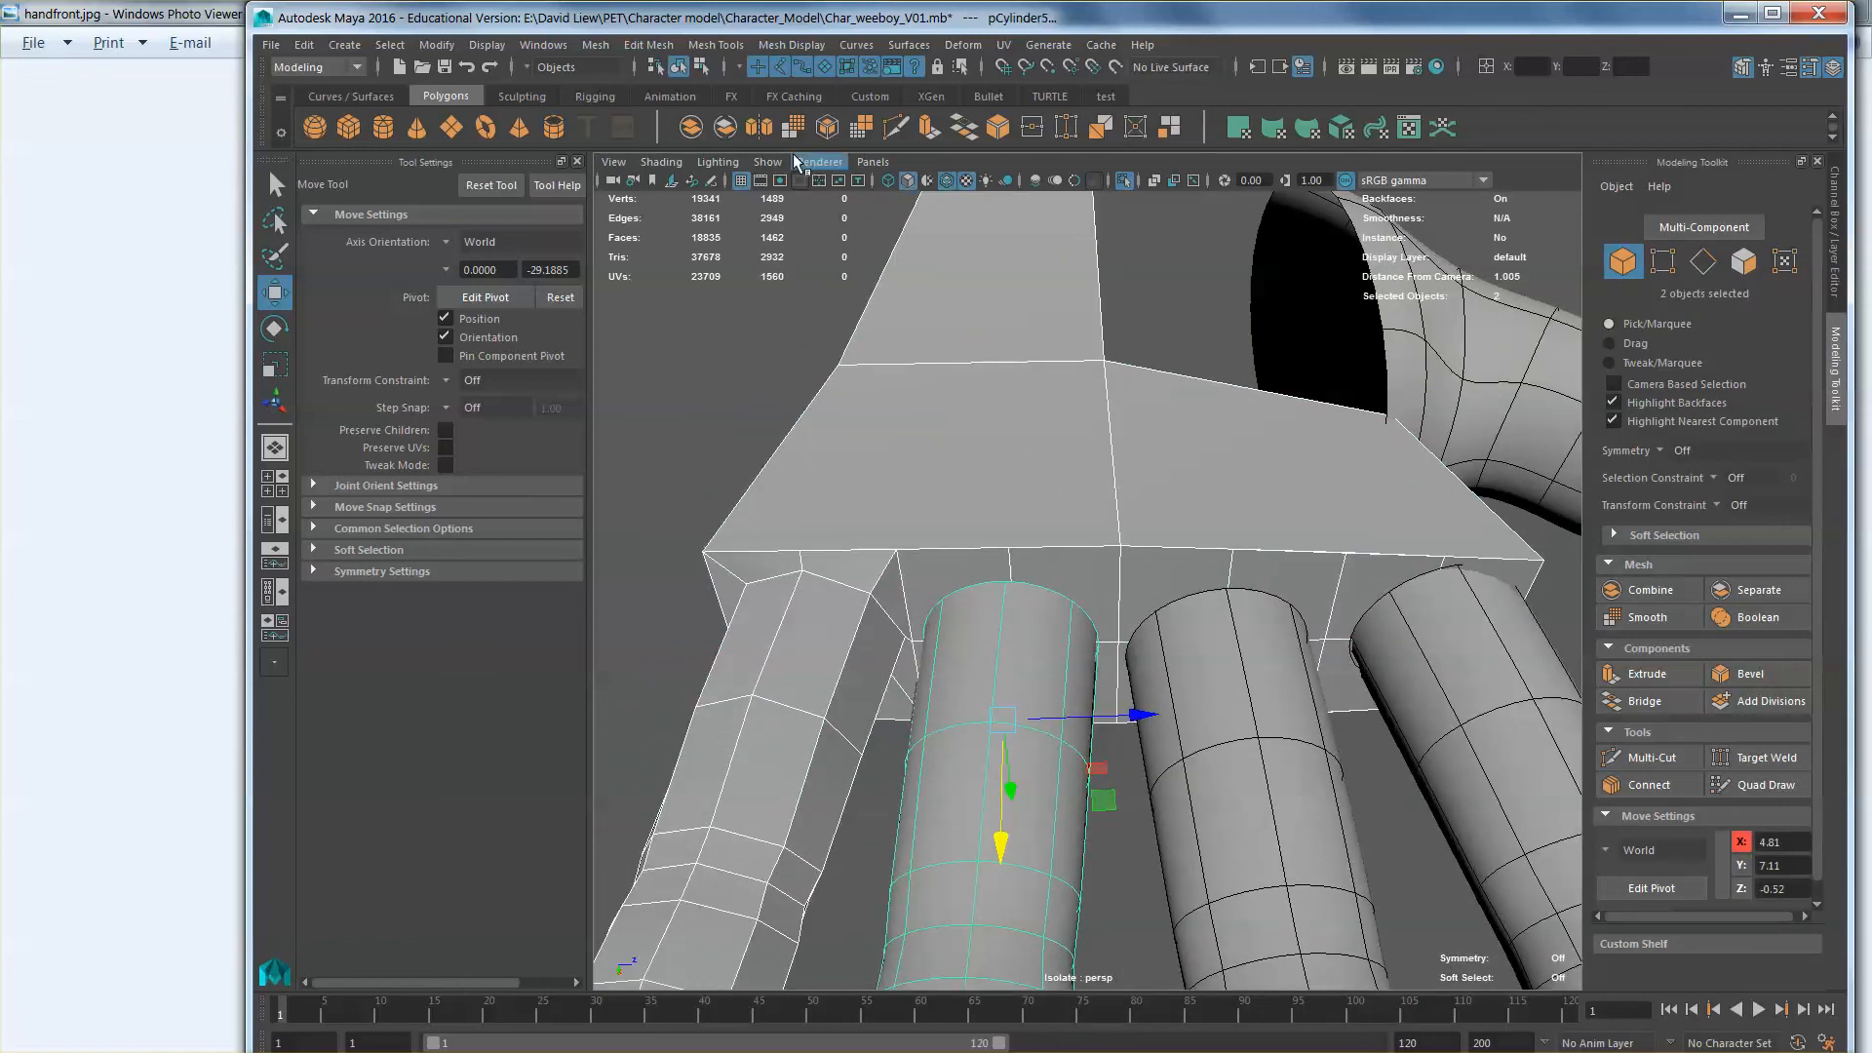
left_click(724, 126)
Step: Select the four knuckle-end palm faces behind the ring finger and delete them
right_click_drag(1079, 560, 1078, 610)
left_click(963, 582)
left_click_drag(1049, 565, 963, 532, "alt")
left_click(955, 663, "shift")
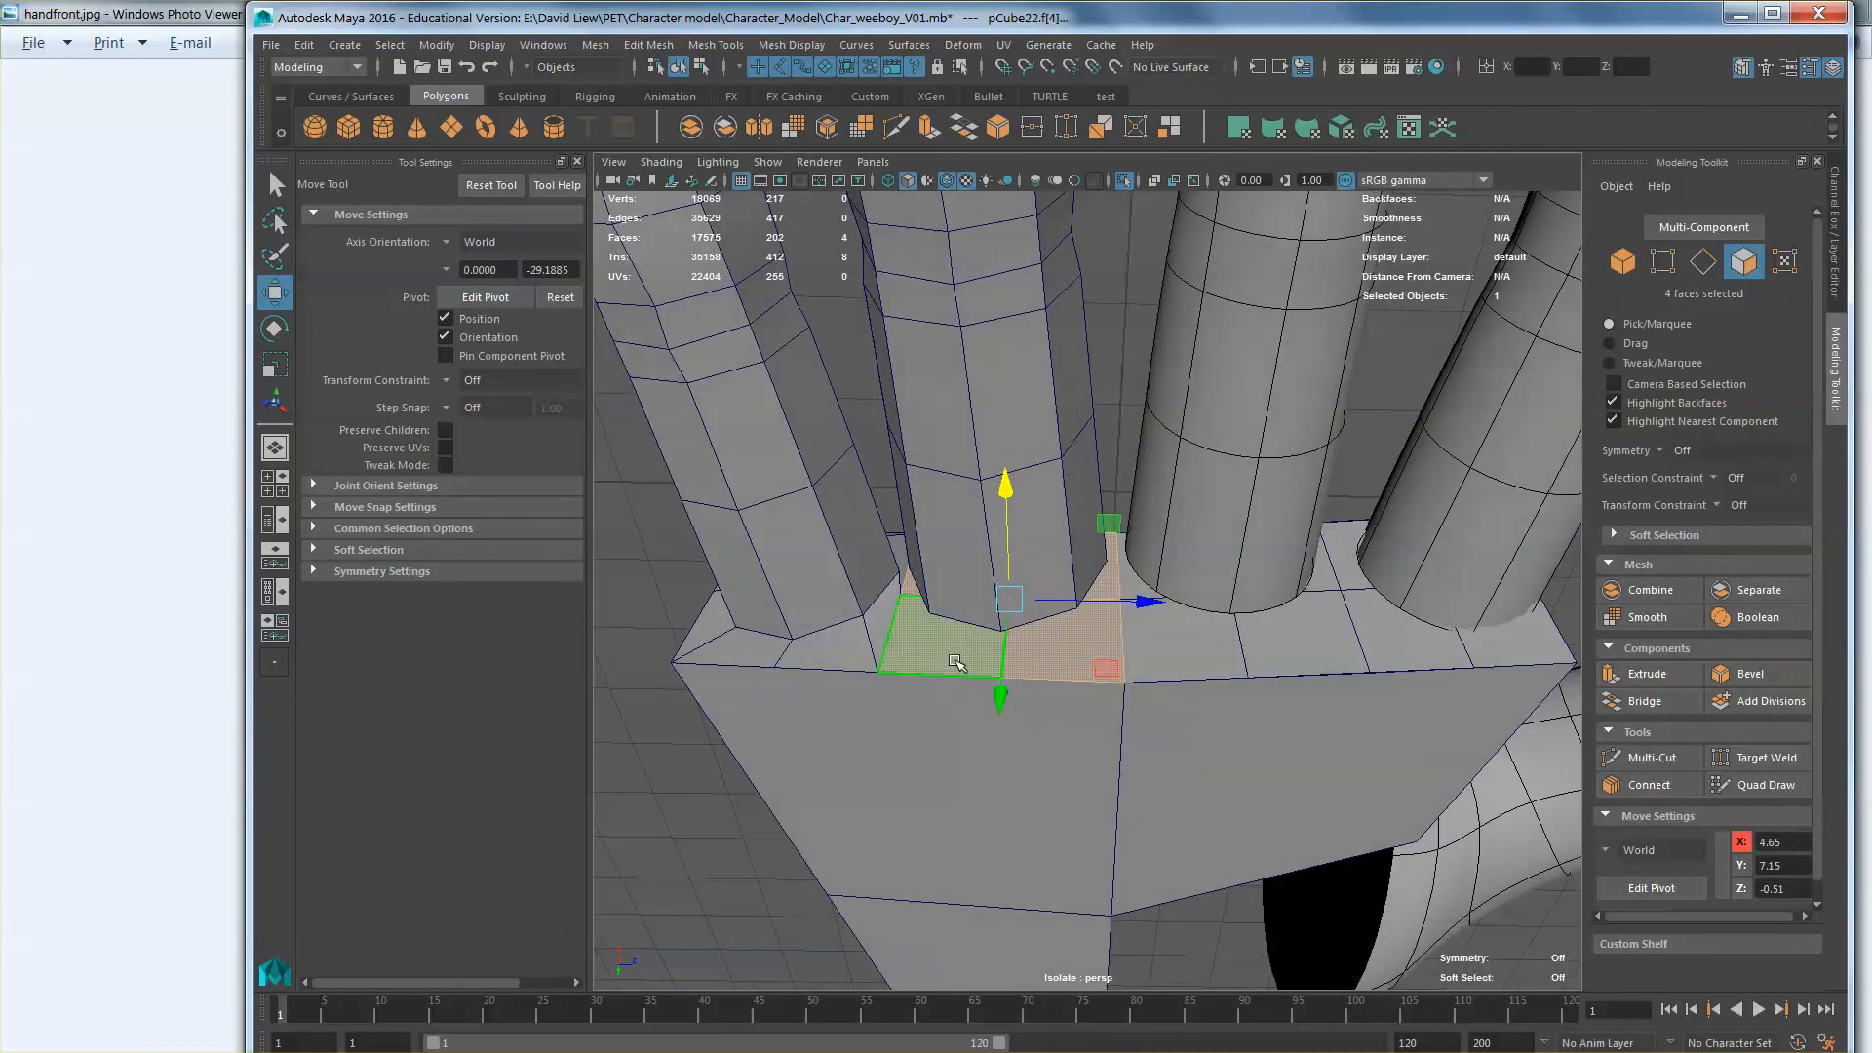
key("Delete")
Step: Bridge the ring finger's base edge loop to the border edges of the palm opening behind it
left_click_drag(956, 650, 1056, 571, "alt")
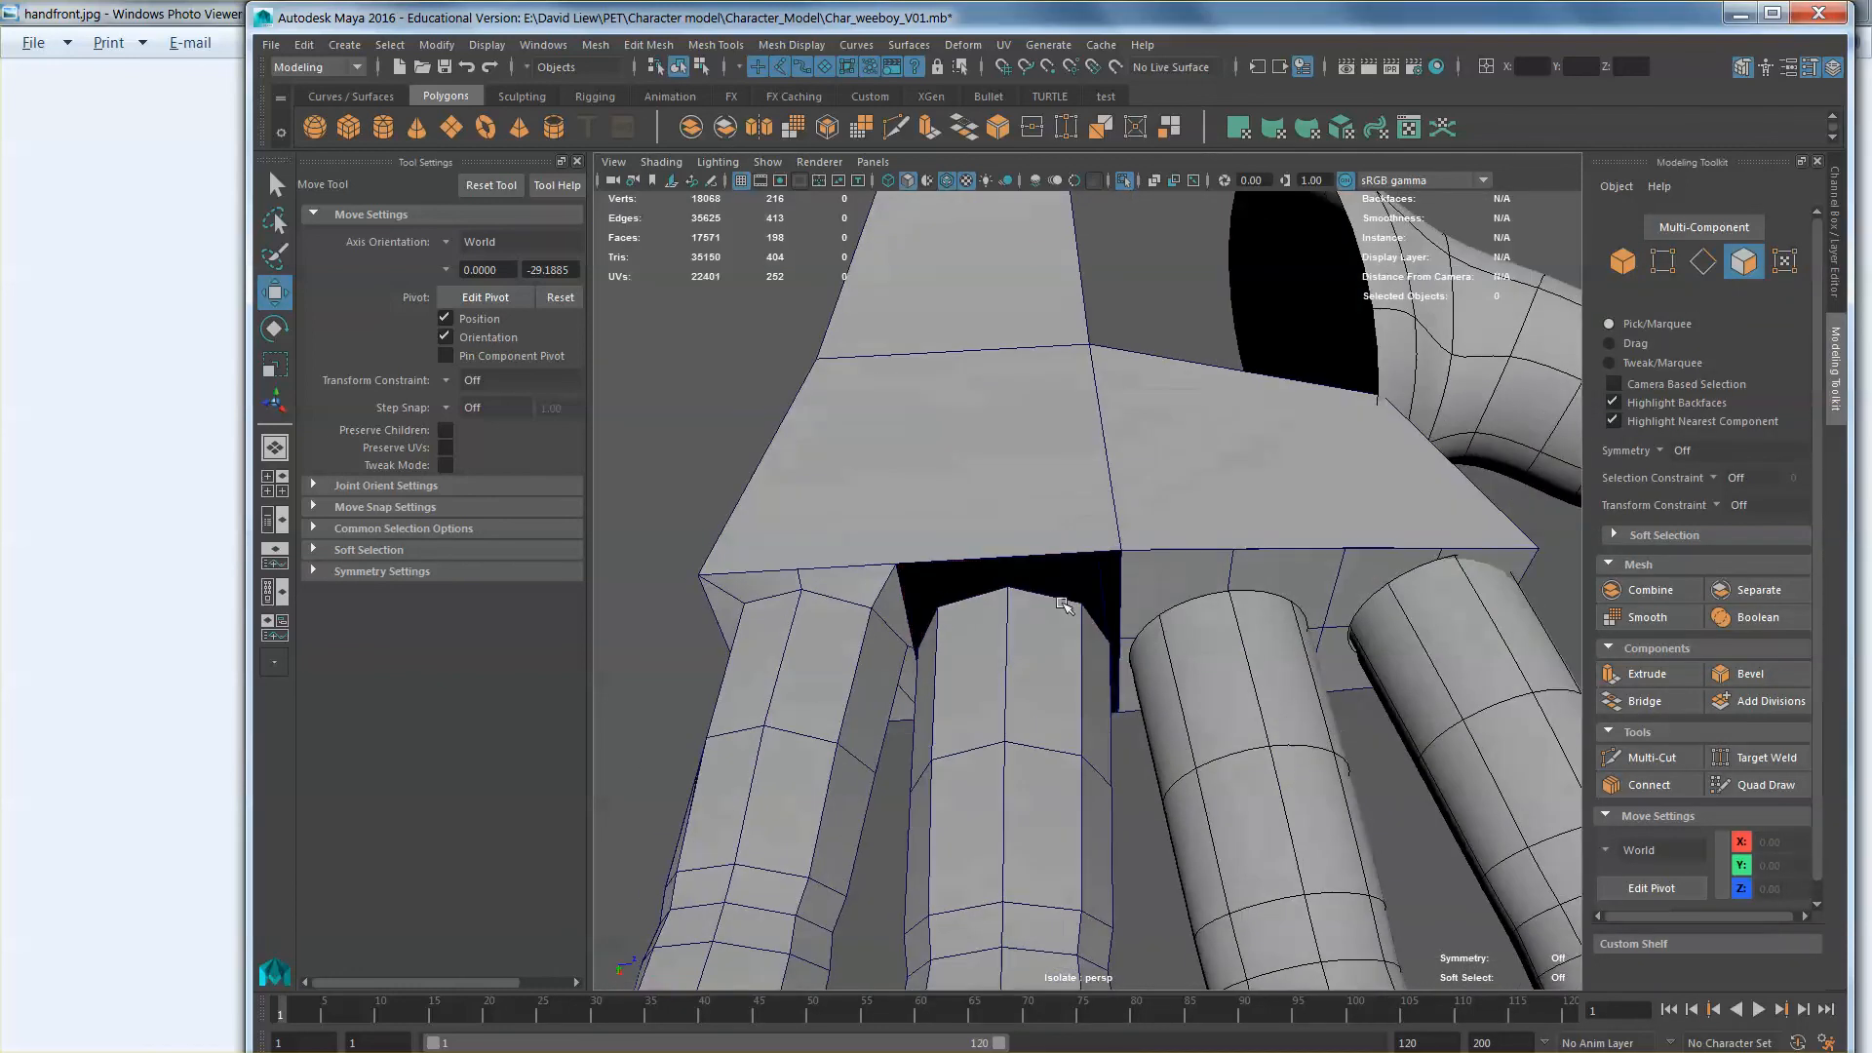
right_click_drag(1056, 572, 1053, 517)
double_click(1040, 561)
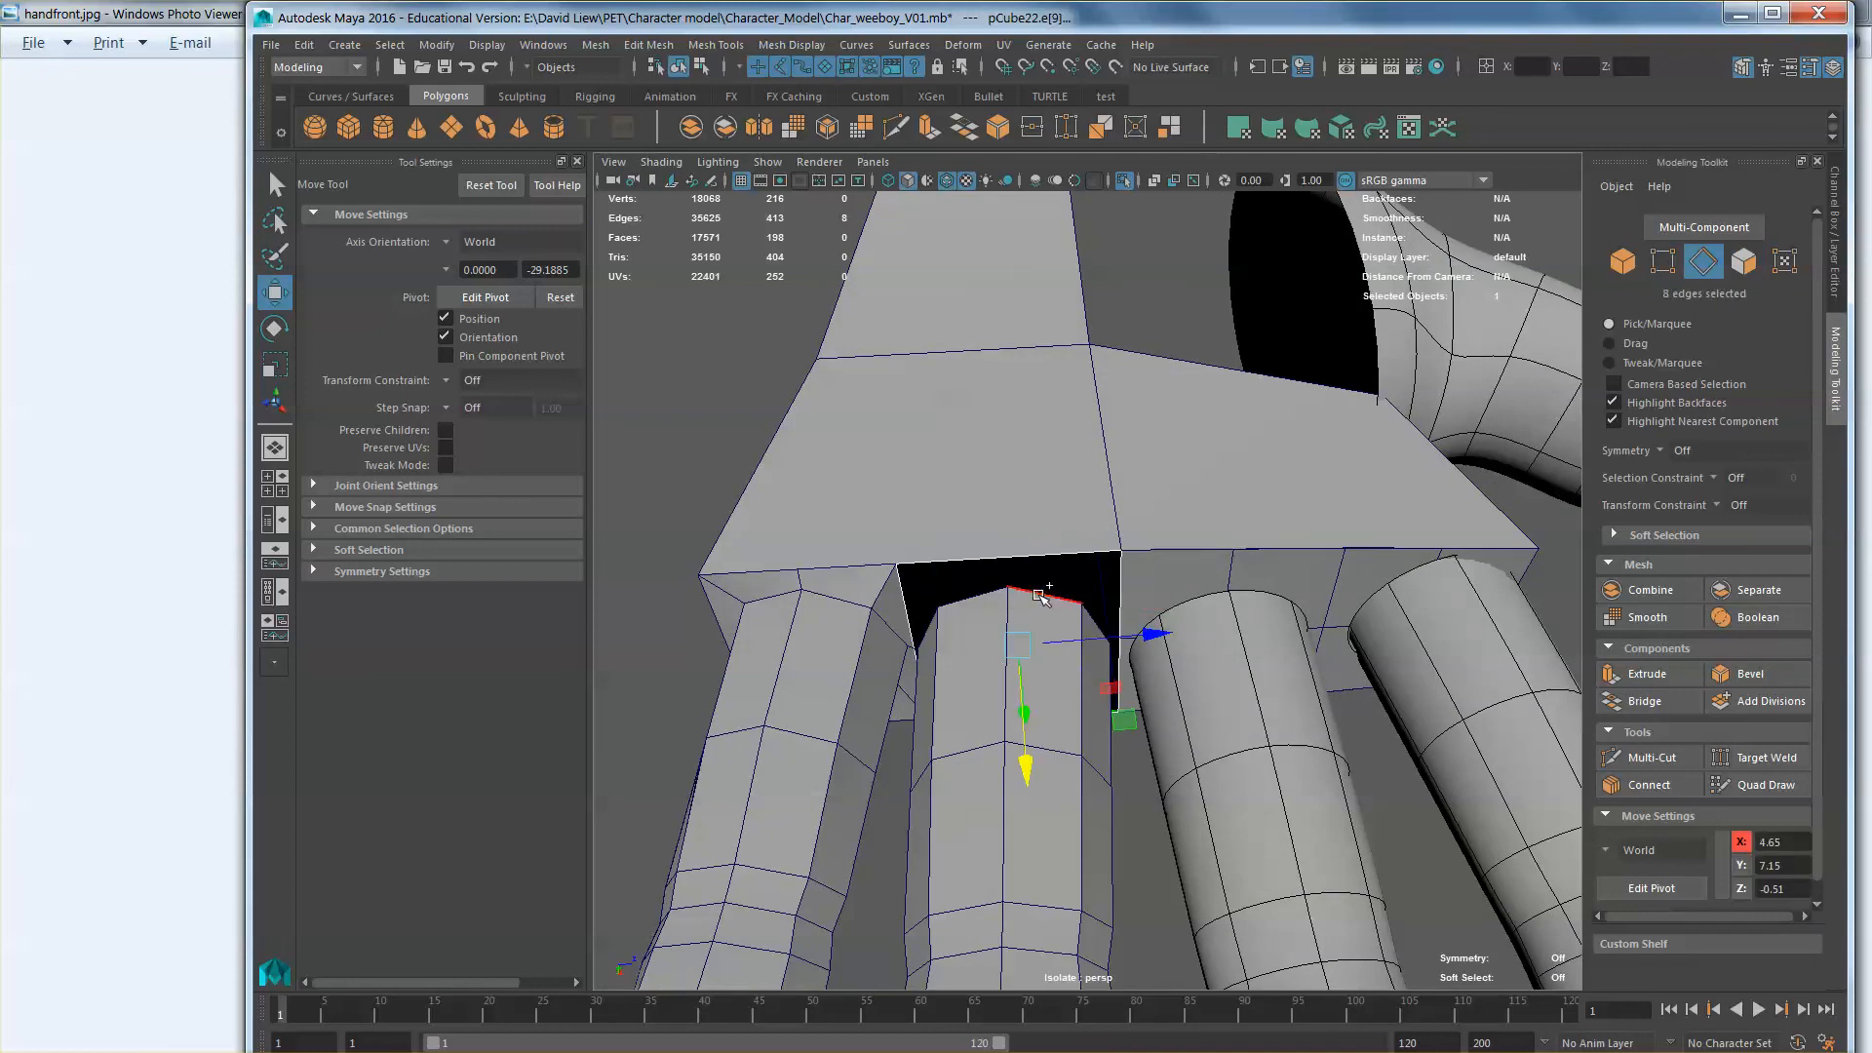
left_click(1644, 701)
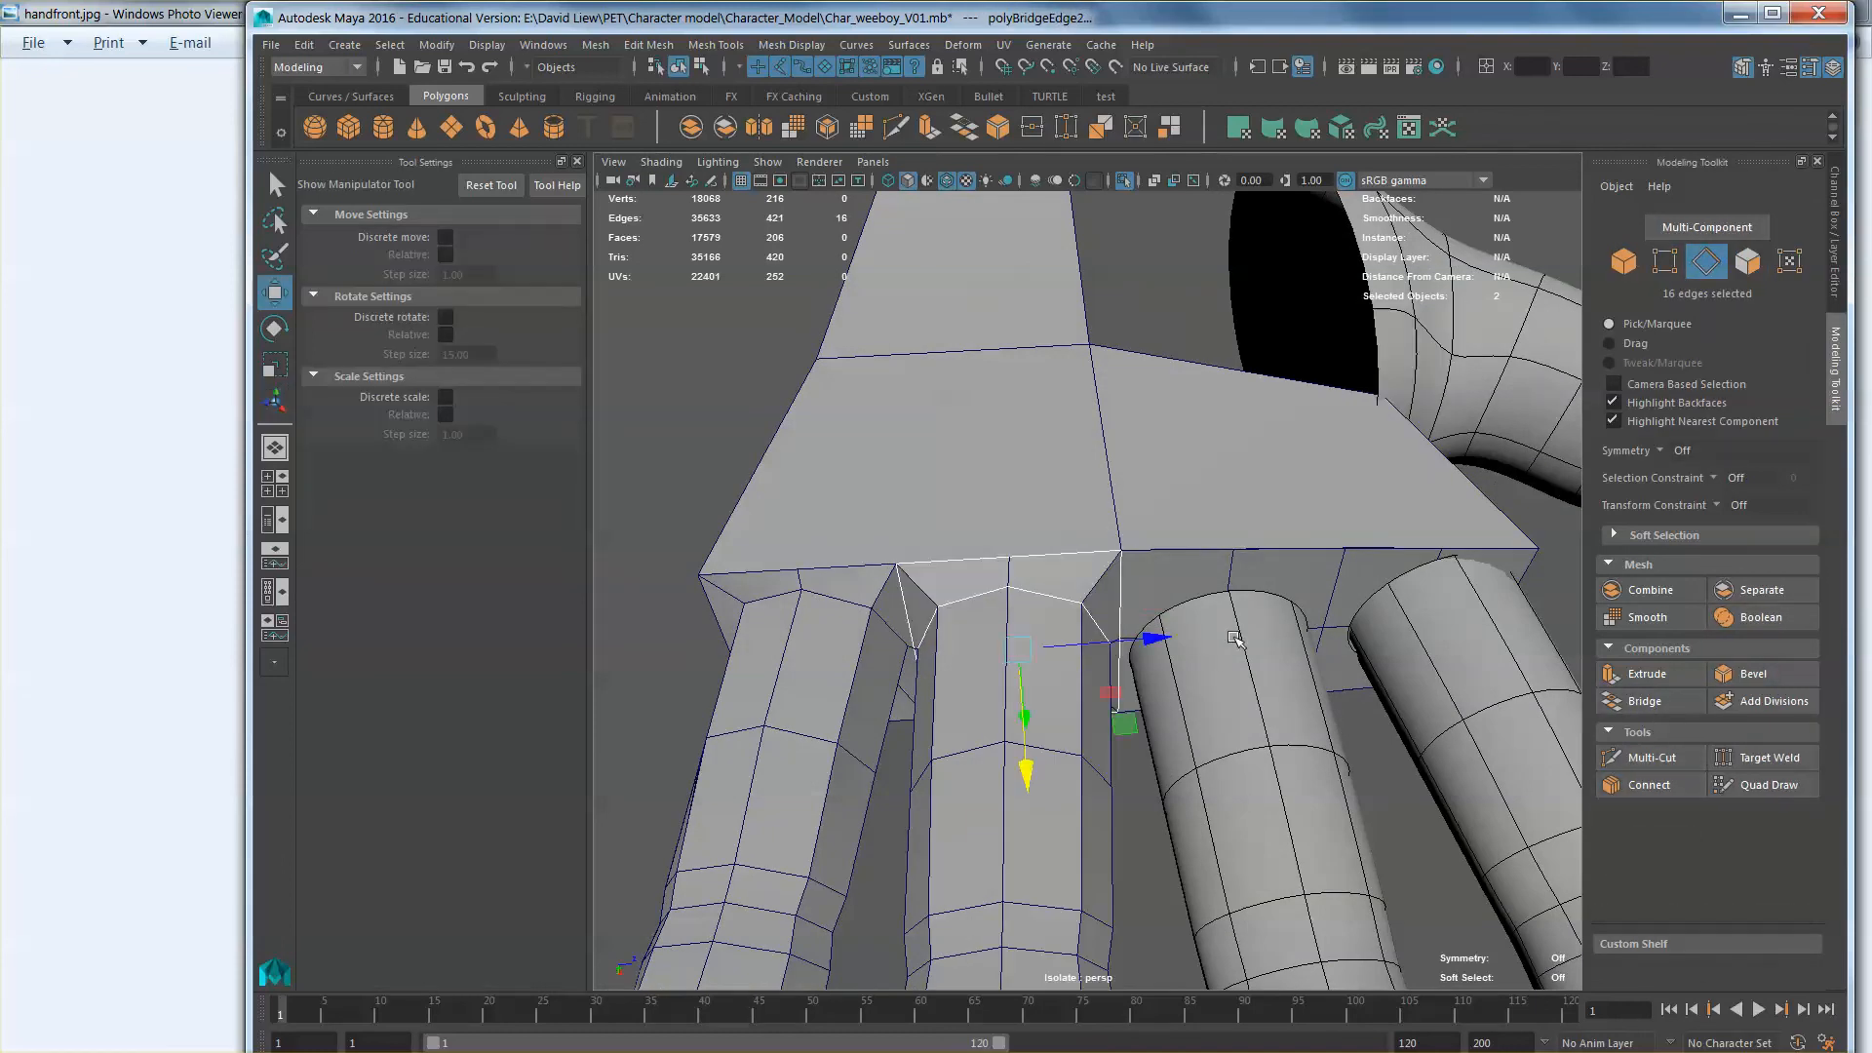
Step: Select the four knuckle-end palm faces behind the middle finger and delete them
right_click_drag(1263, 591, 1270, 635)
left_click(1221, 583)
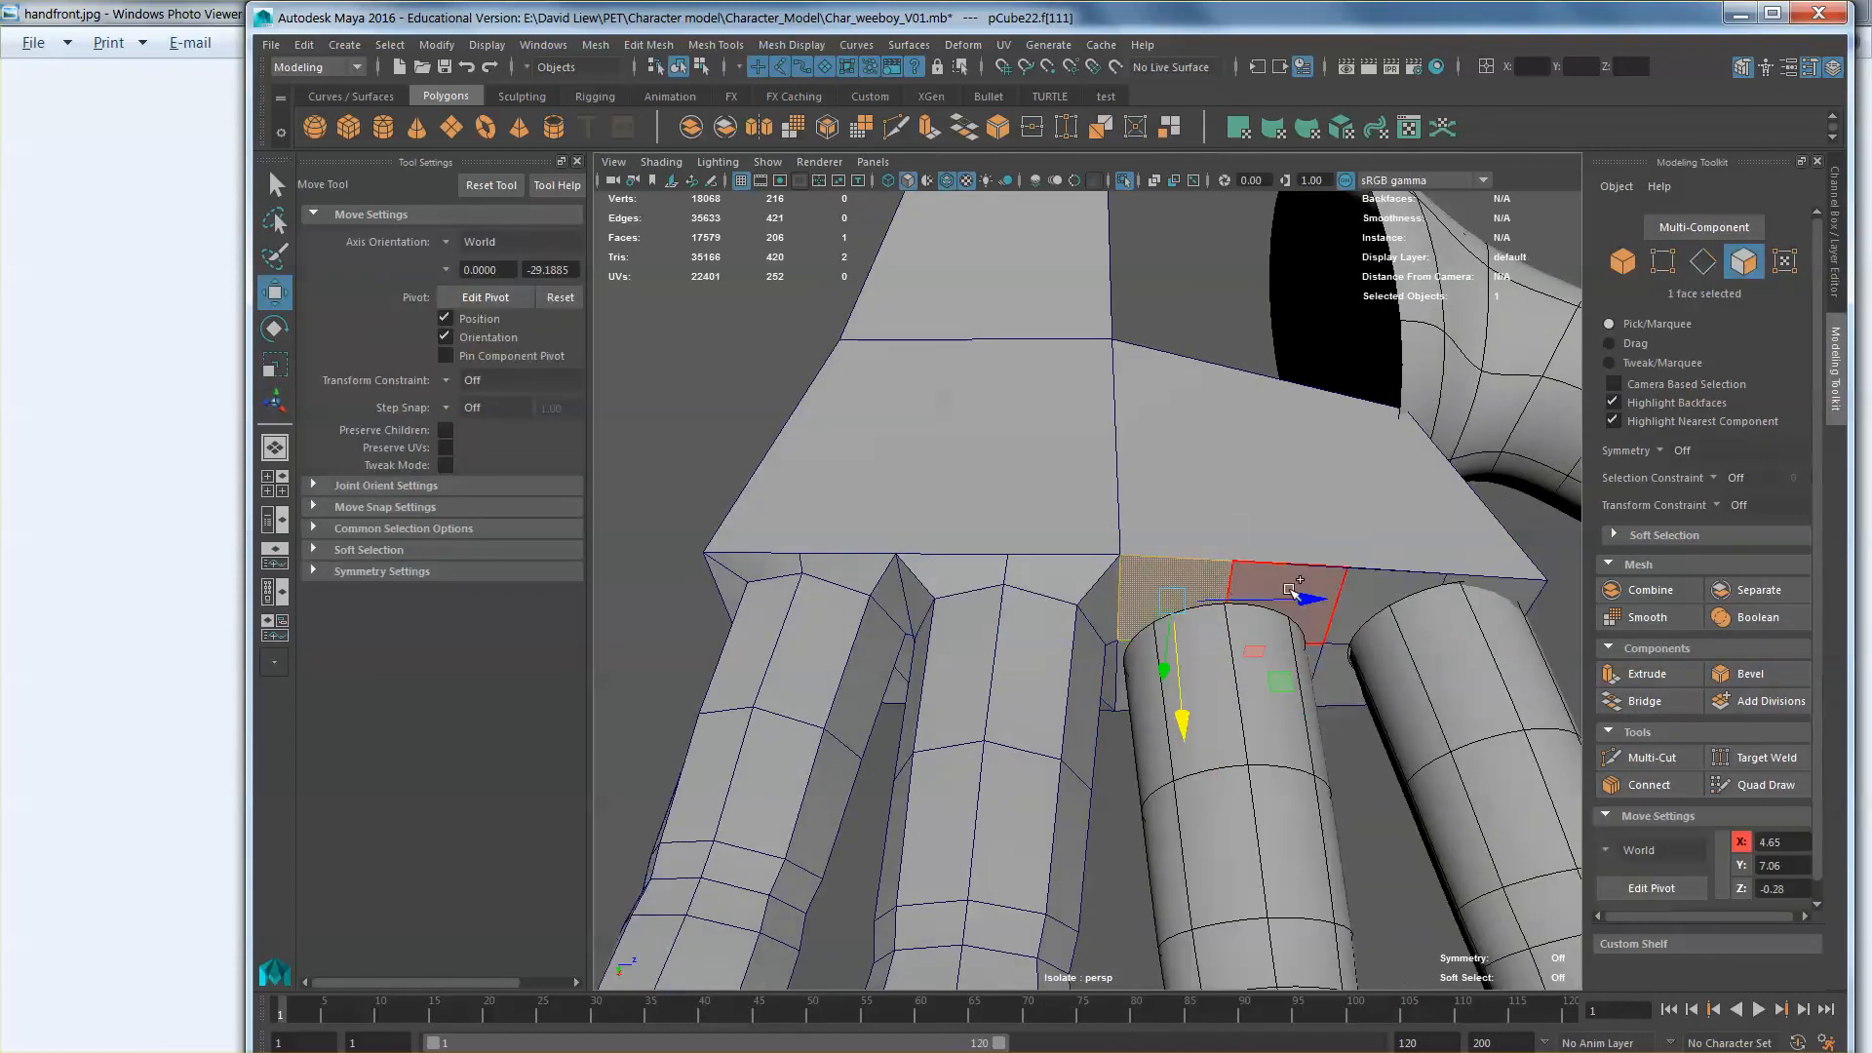
left_click(1291, 589, "shift")
left_click_drag(1336, 677, 1257, 594, "alt")
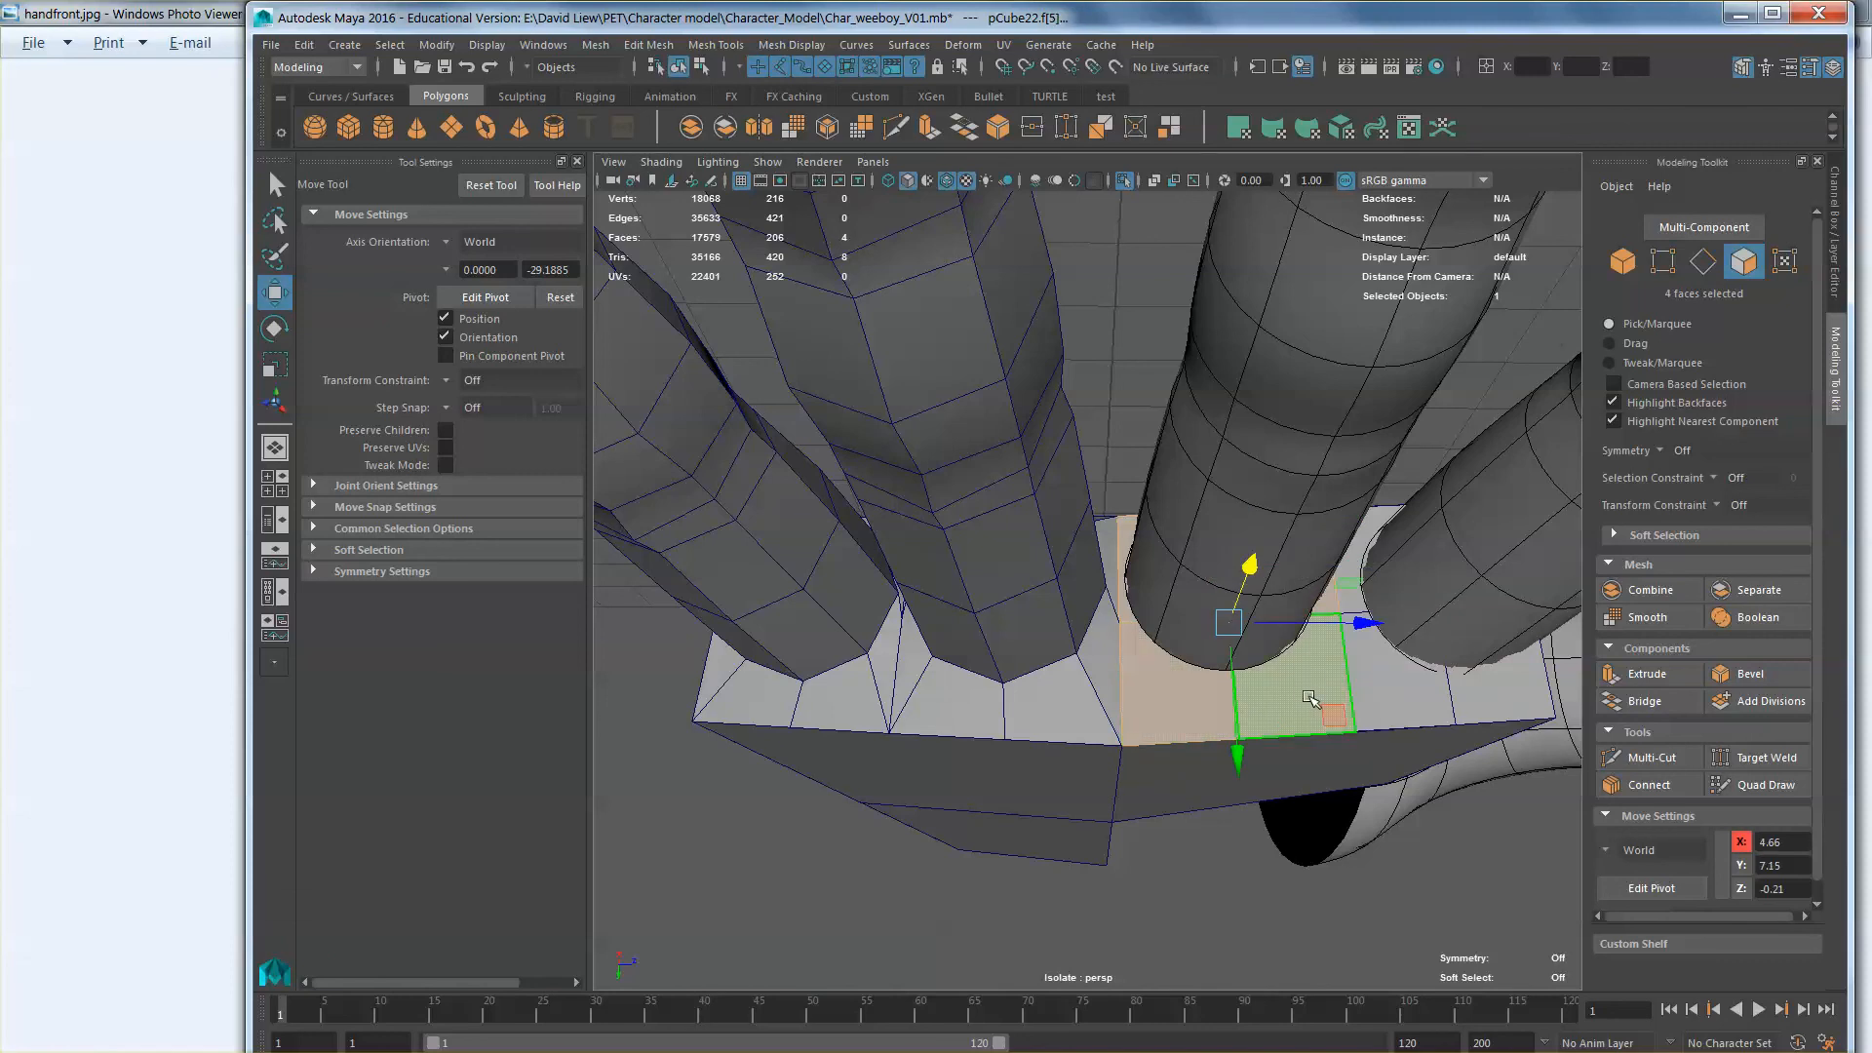
key("Delete")
Step: Combine the middle finger with the palm mesh
right_click_drag(1245, 596, 1299, 556)
left_click(1266, 594)
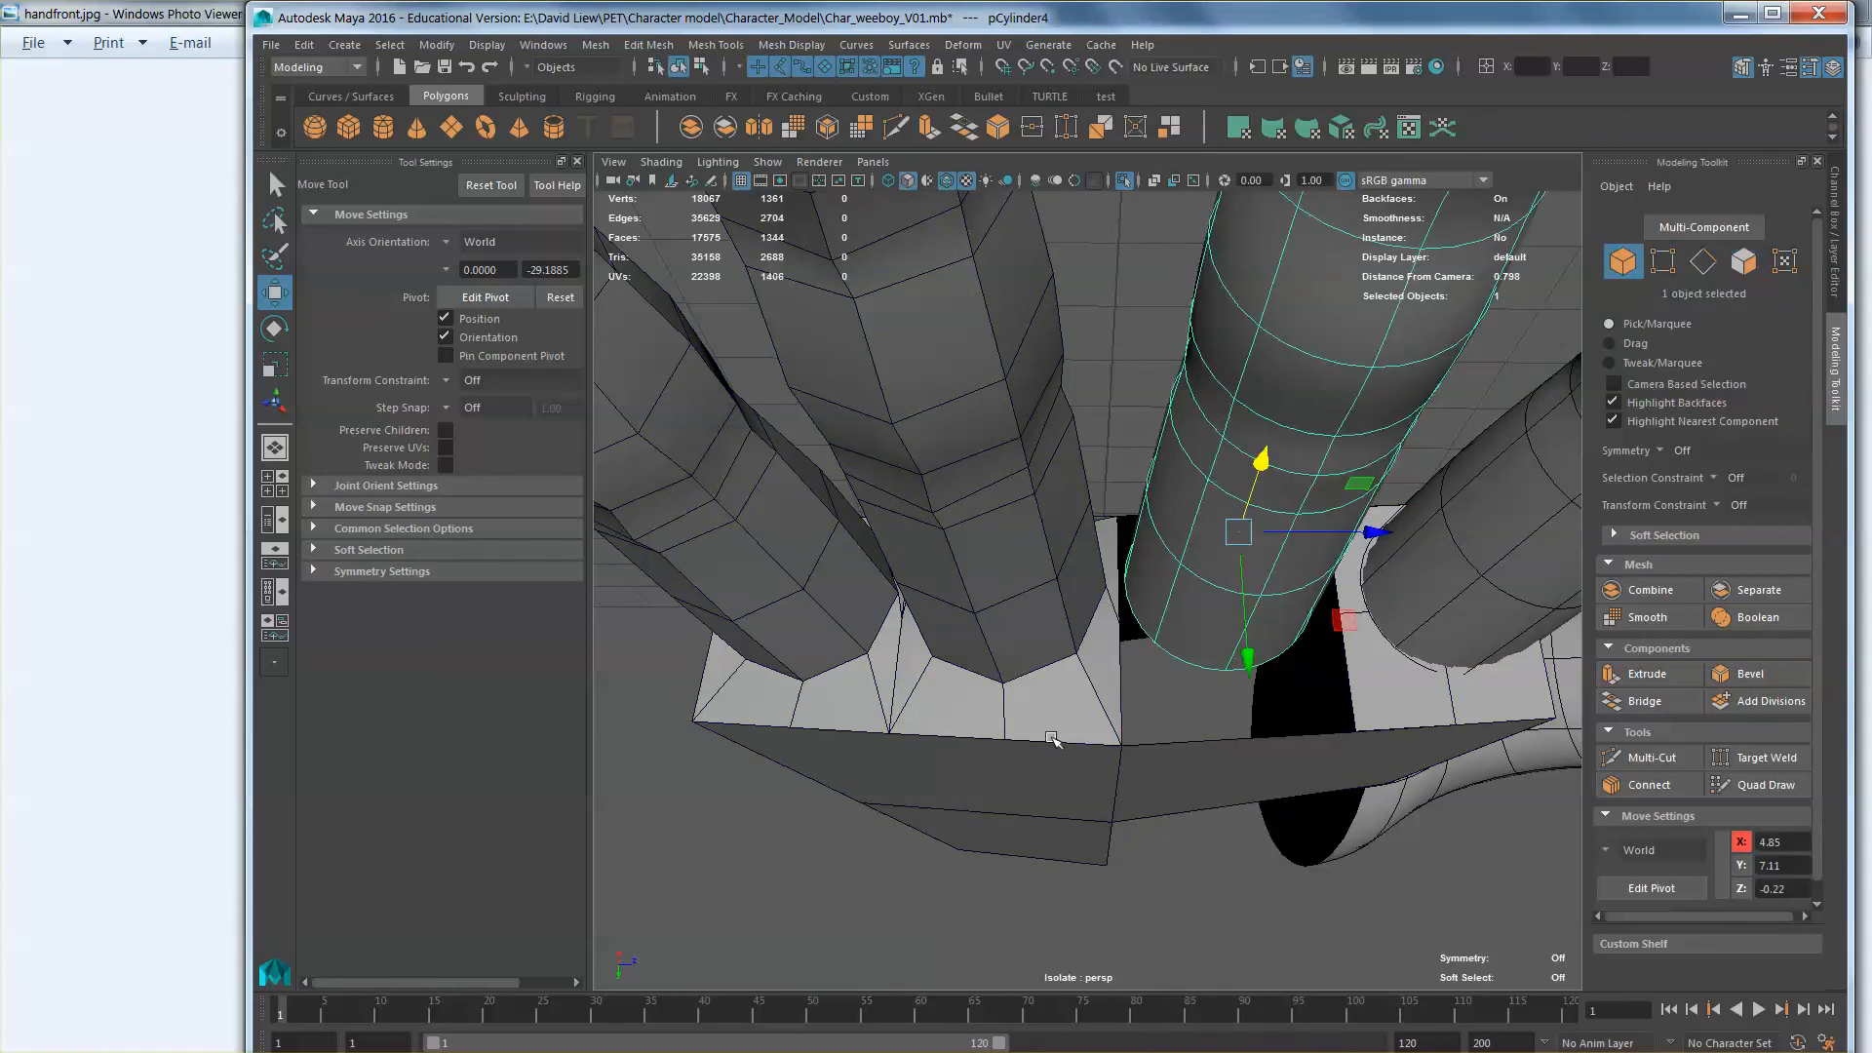
left_click(1050, 736, "shift")
left_click(1651, 590)
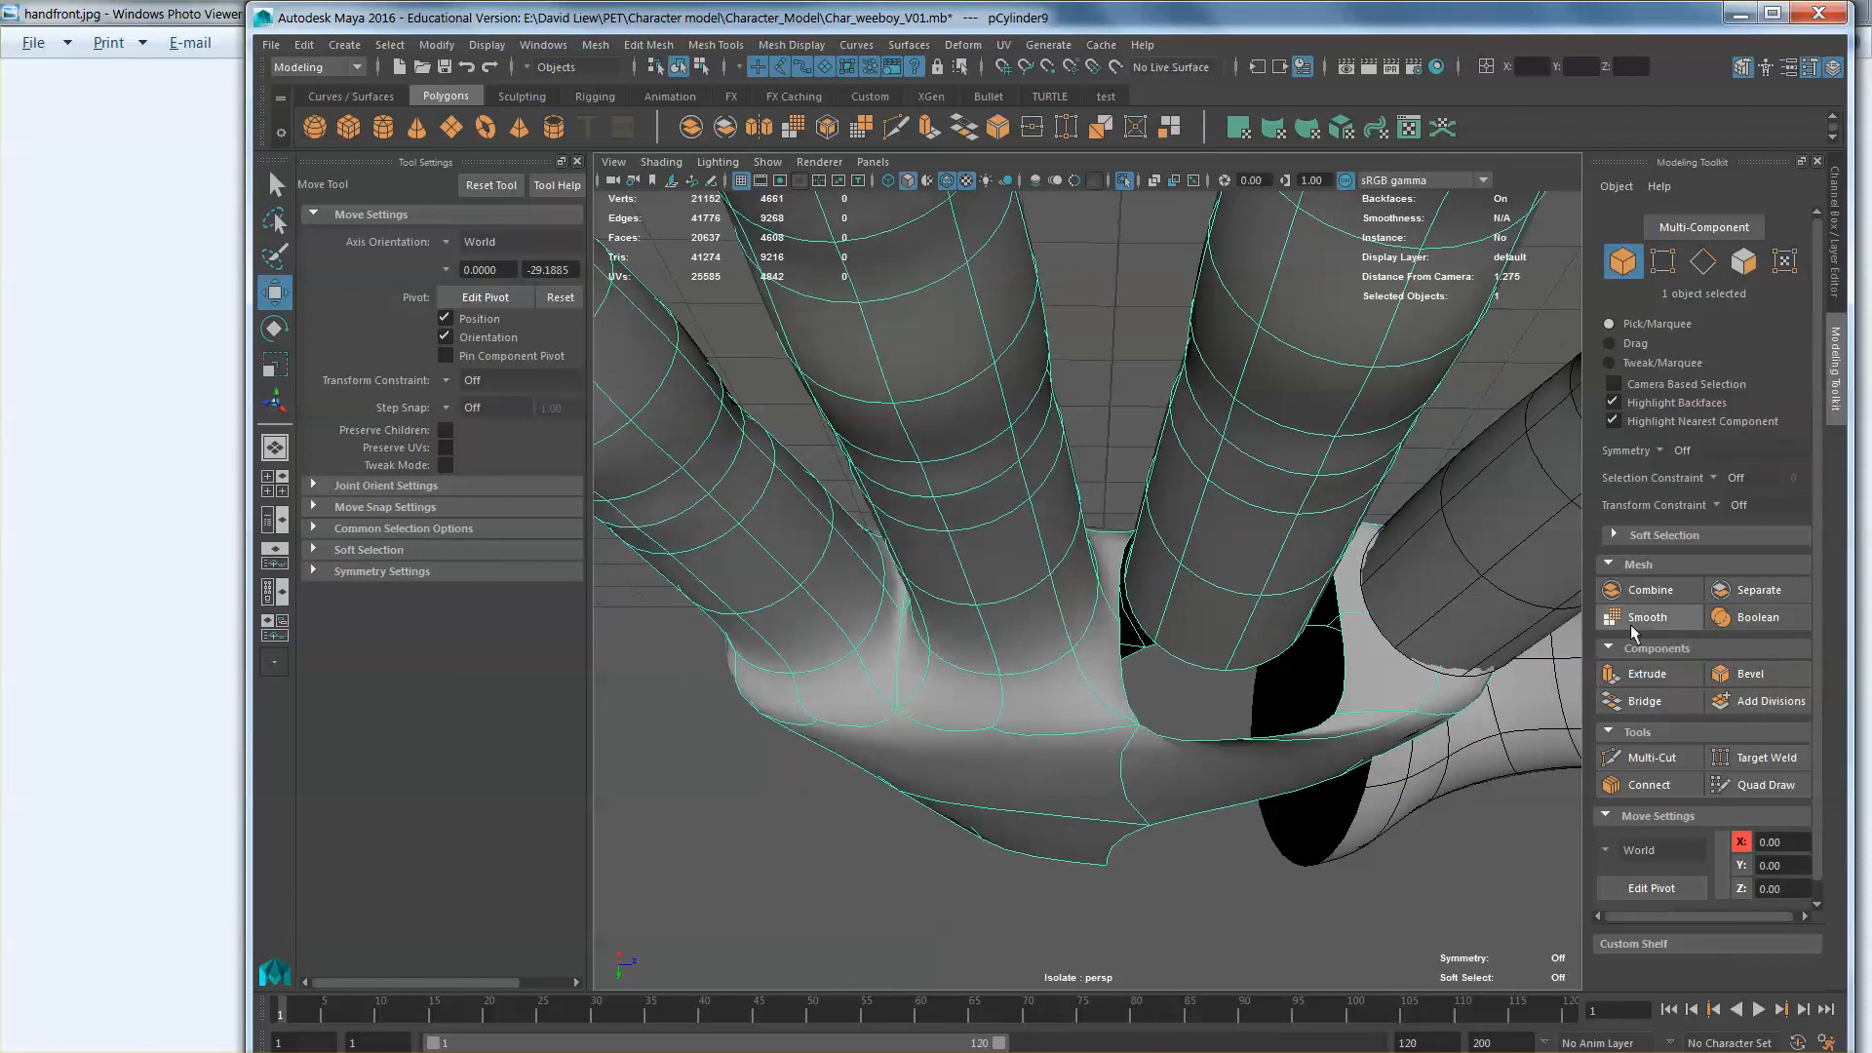
Step: Bridge the middle finger's base edge loop to the border edges of the palm opening behind it
right_click_drag(1267, 579, 1265, 569)
left_click_drag(1265, 571, 1128, 611, "alt")
double_click(1187, 558)
double_click(1205, 611, "shift")
left_click(1641, 702)
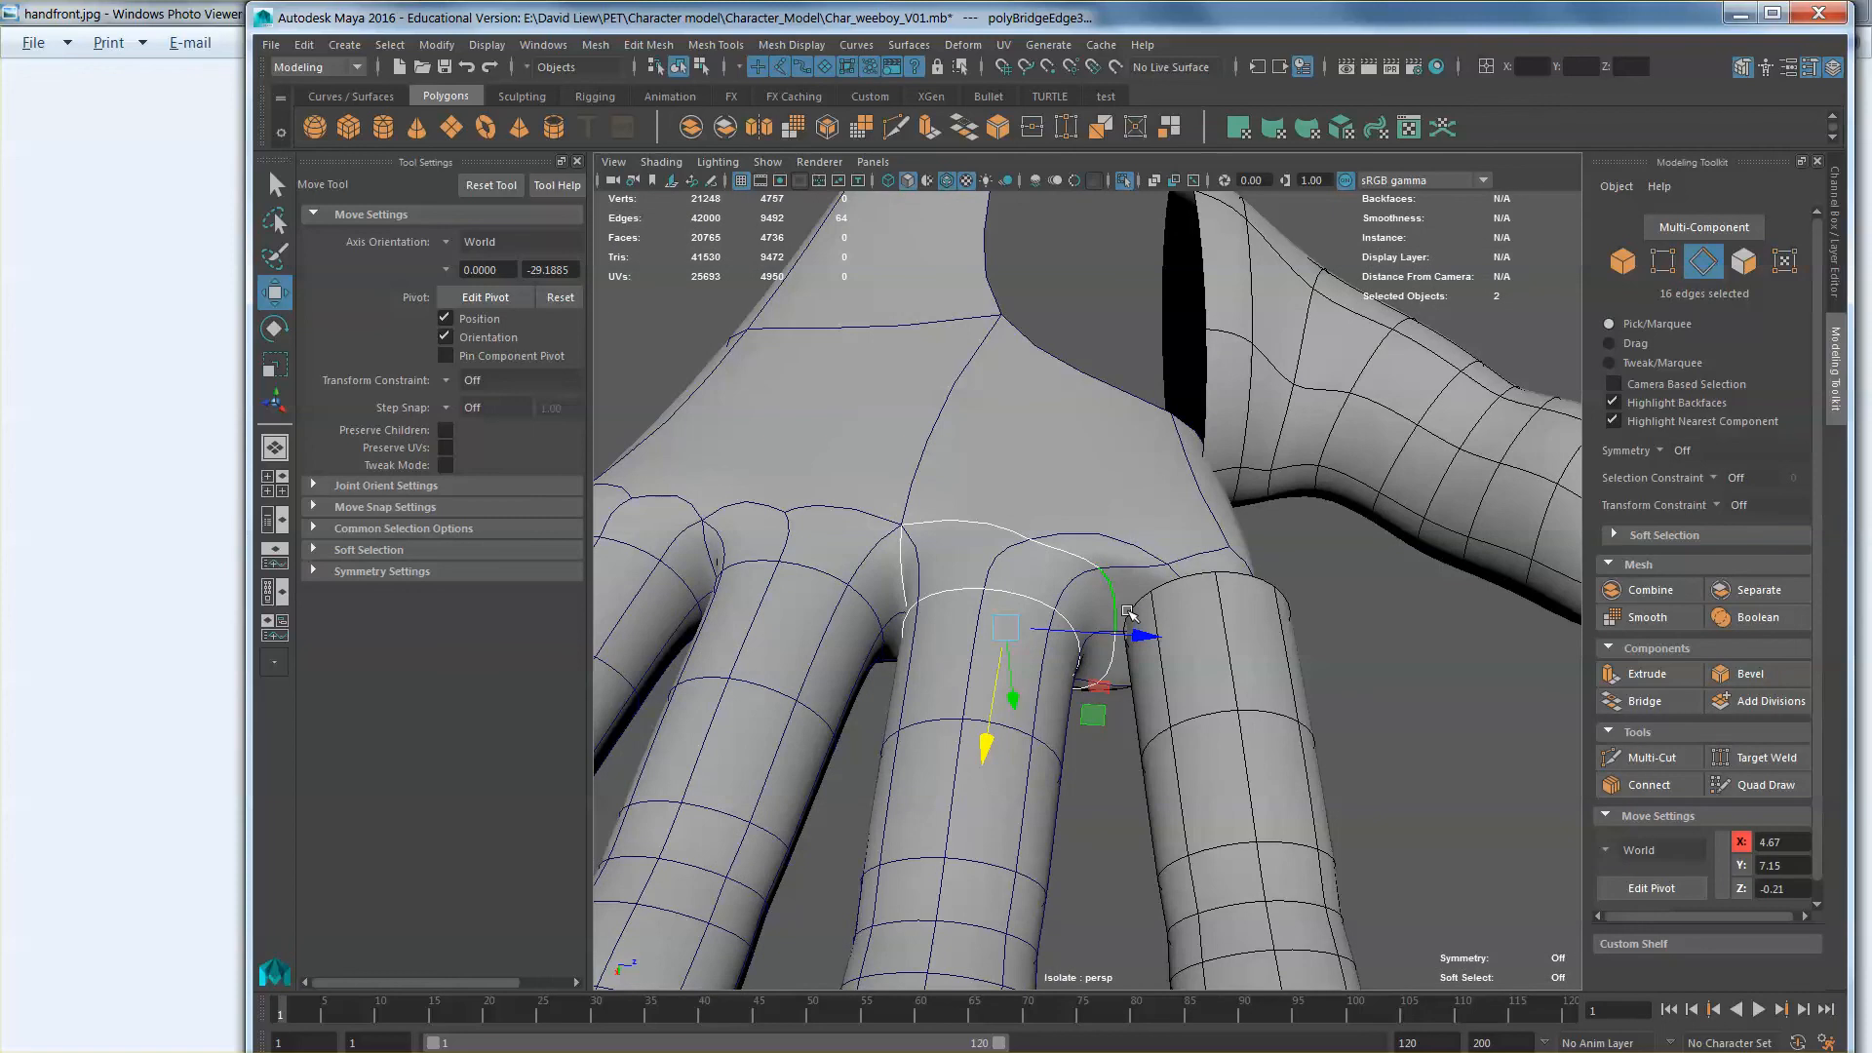
Step: Return the hand to the unsmoothed display and delete the four knuckle-end palm faces behind the index finger
key("1")
right_click_drag(1168, 512, 1170, 564)
left_click(1154, 583)
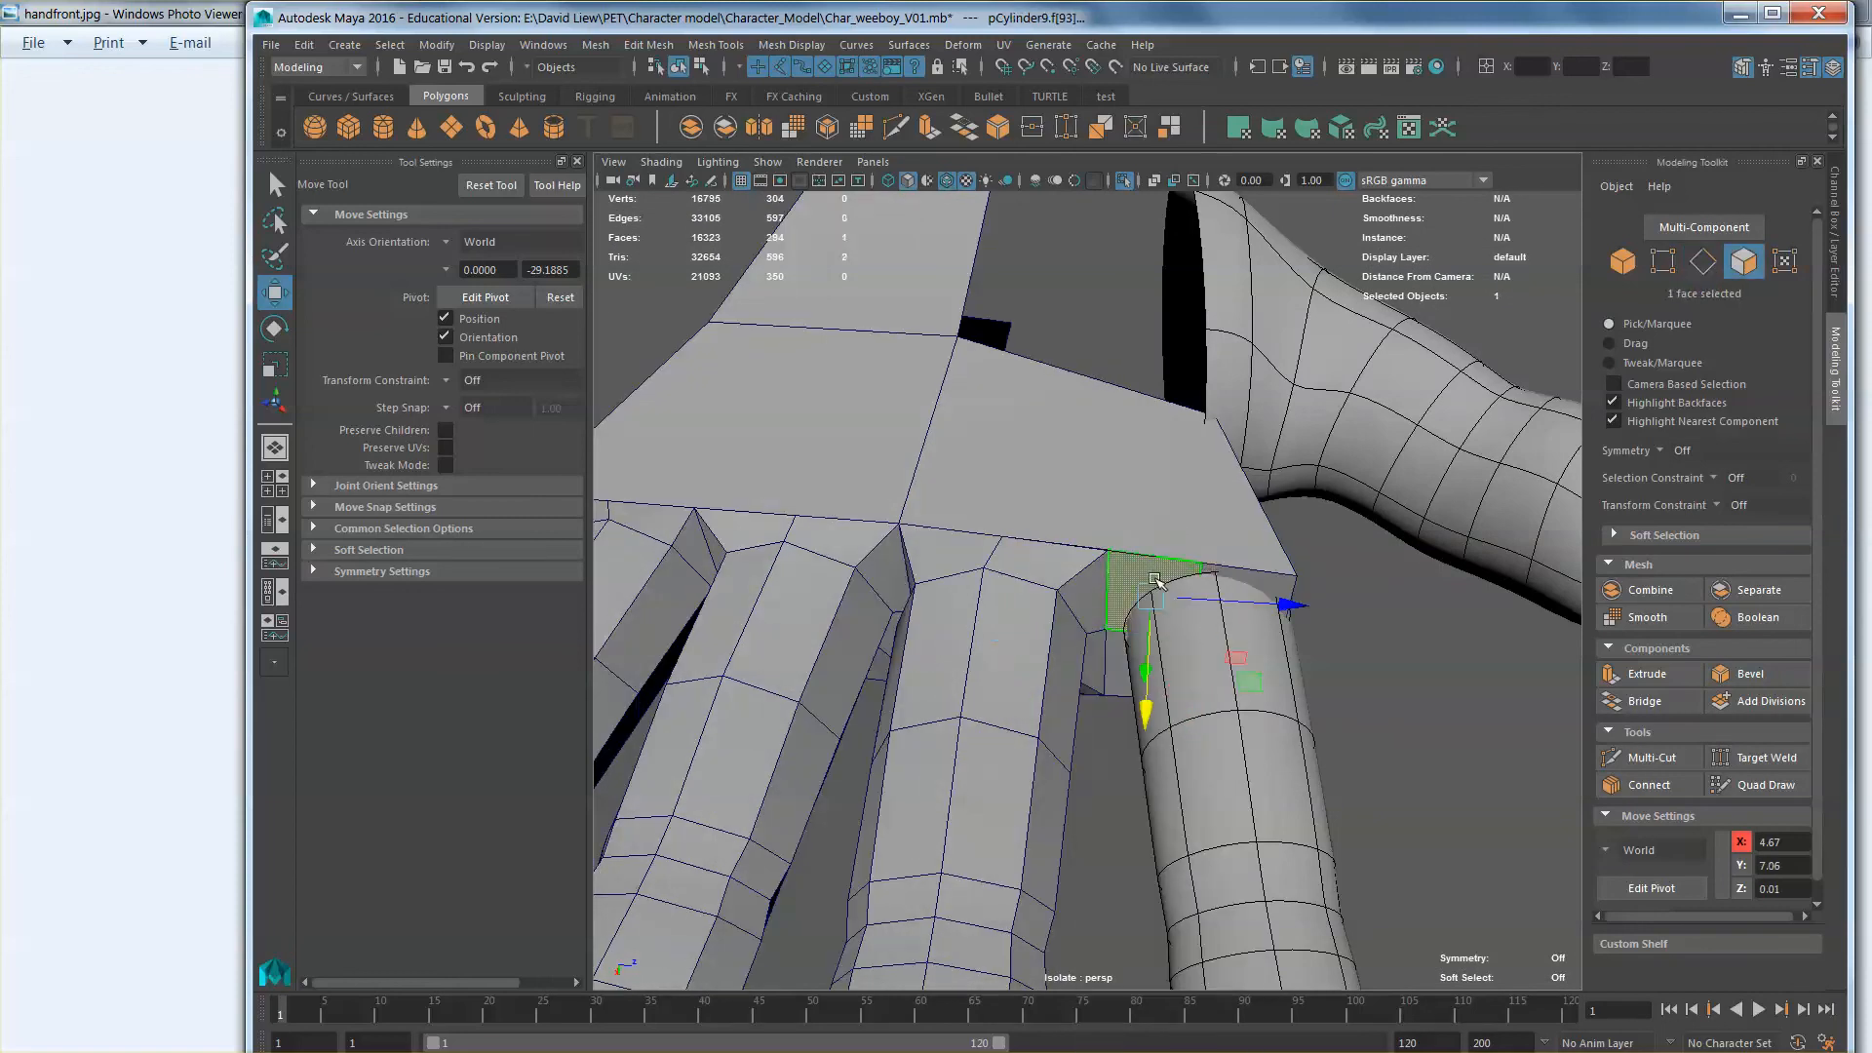
double_click(1235, 582, "shift")
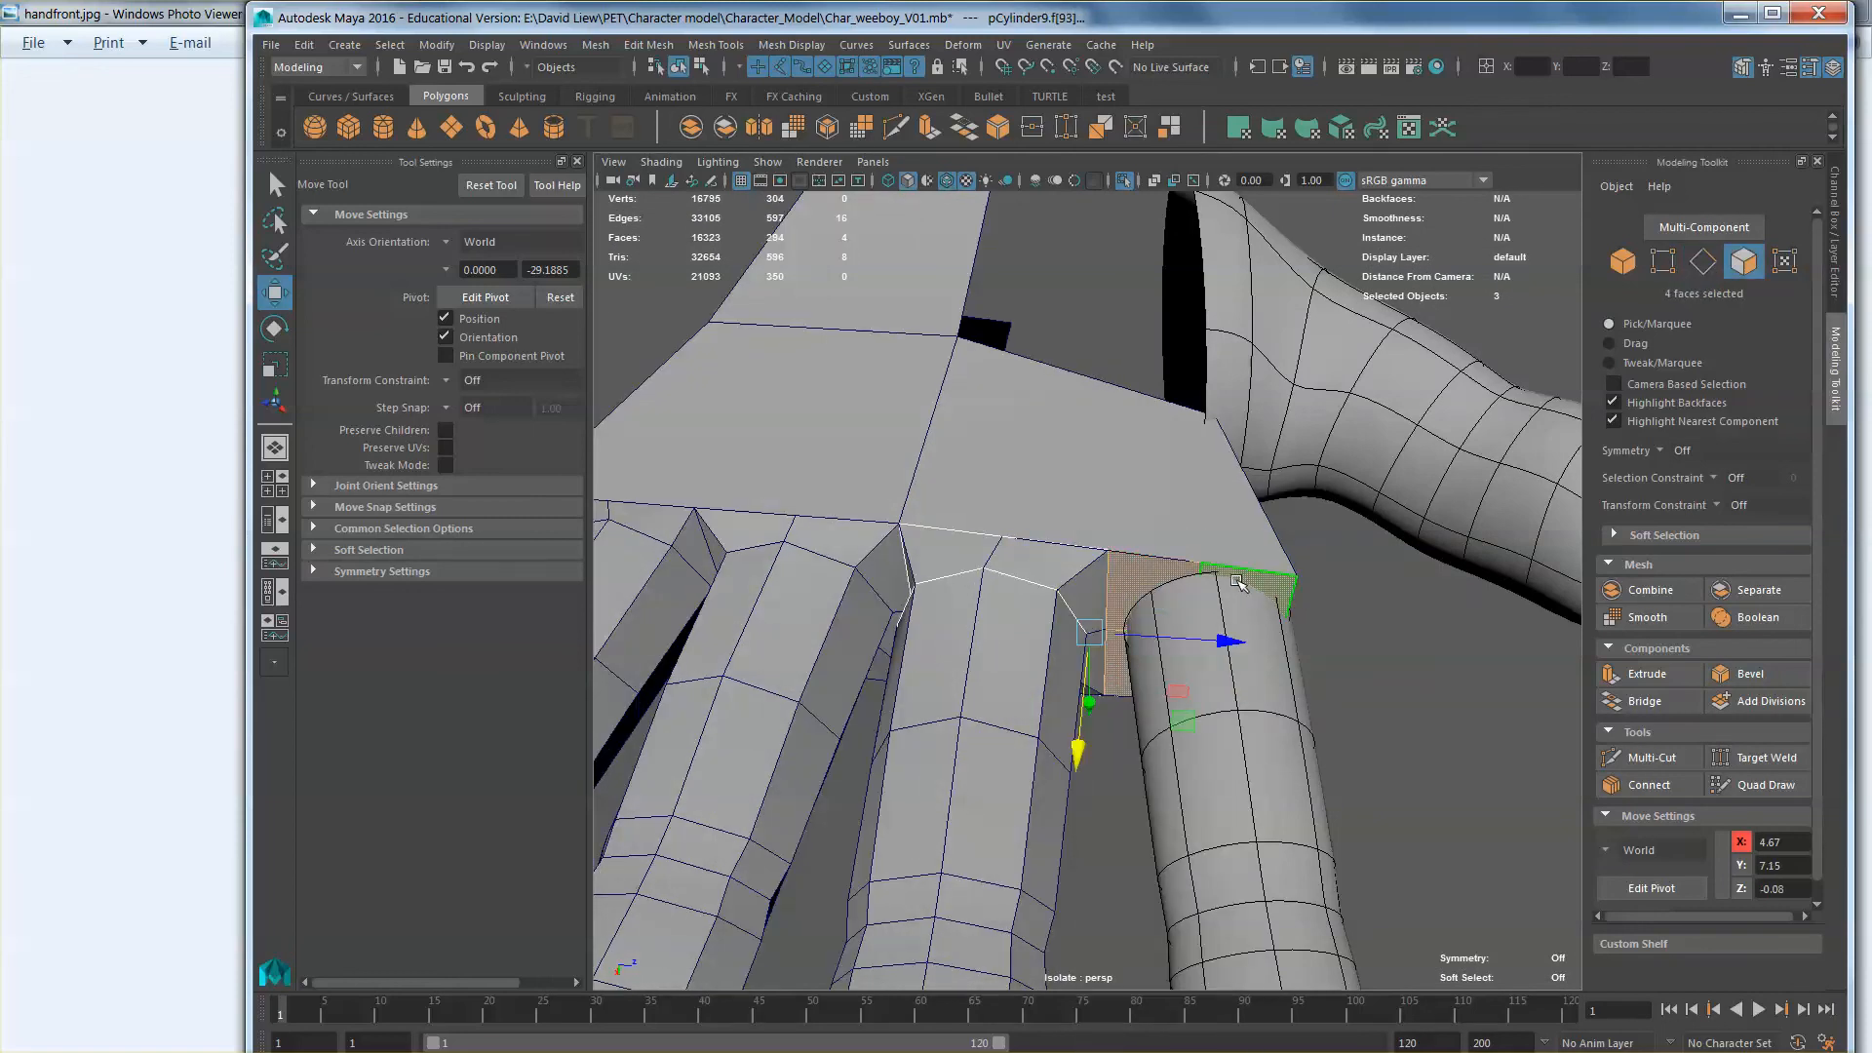
key("Delete")
key("ctrl+z")
left_click(1167, 591)
left_click(1253, 582, "shift")
left_click_drag(1252, 590, 1184, 419, "alt")
left_click(1143, 716, "shift")
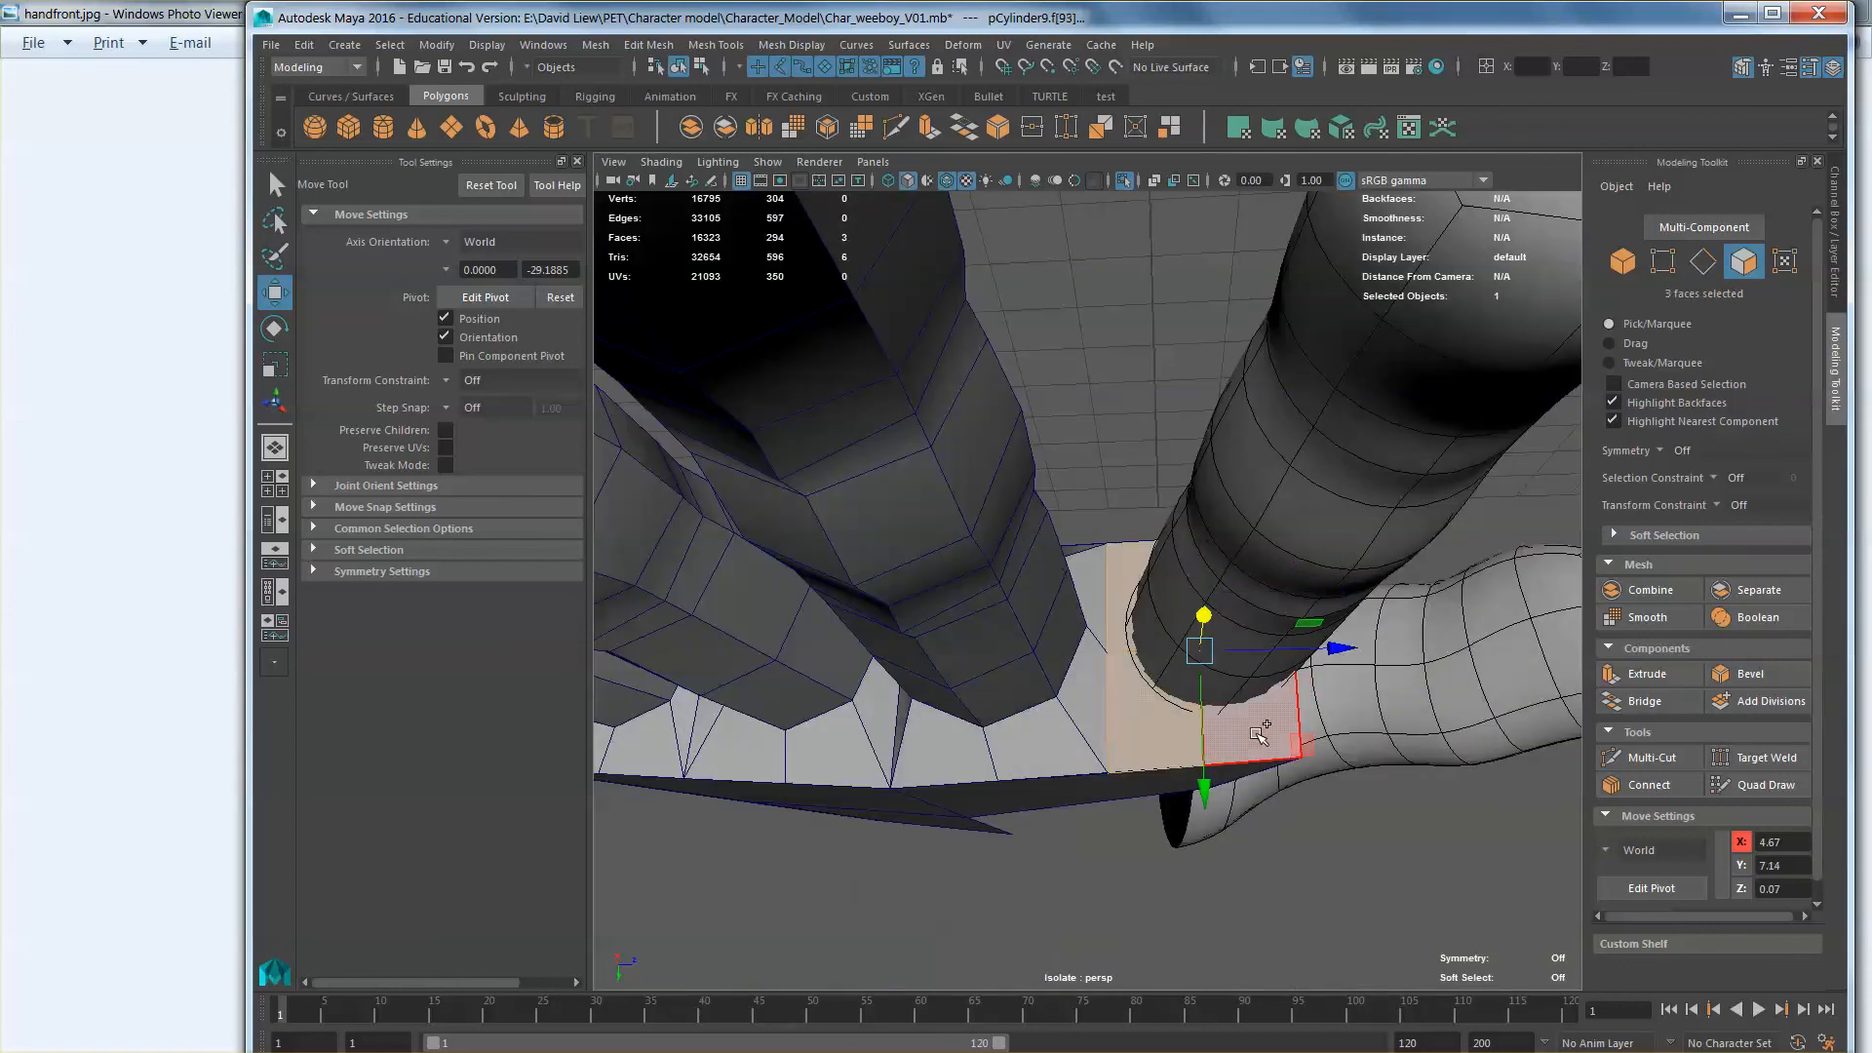
key("Delete")
Step: Combine the index finger with the hand mesh
left_click(1242, 593)
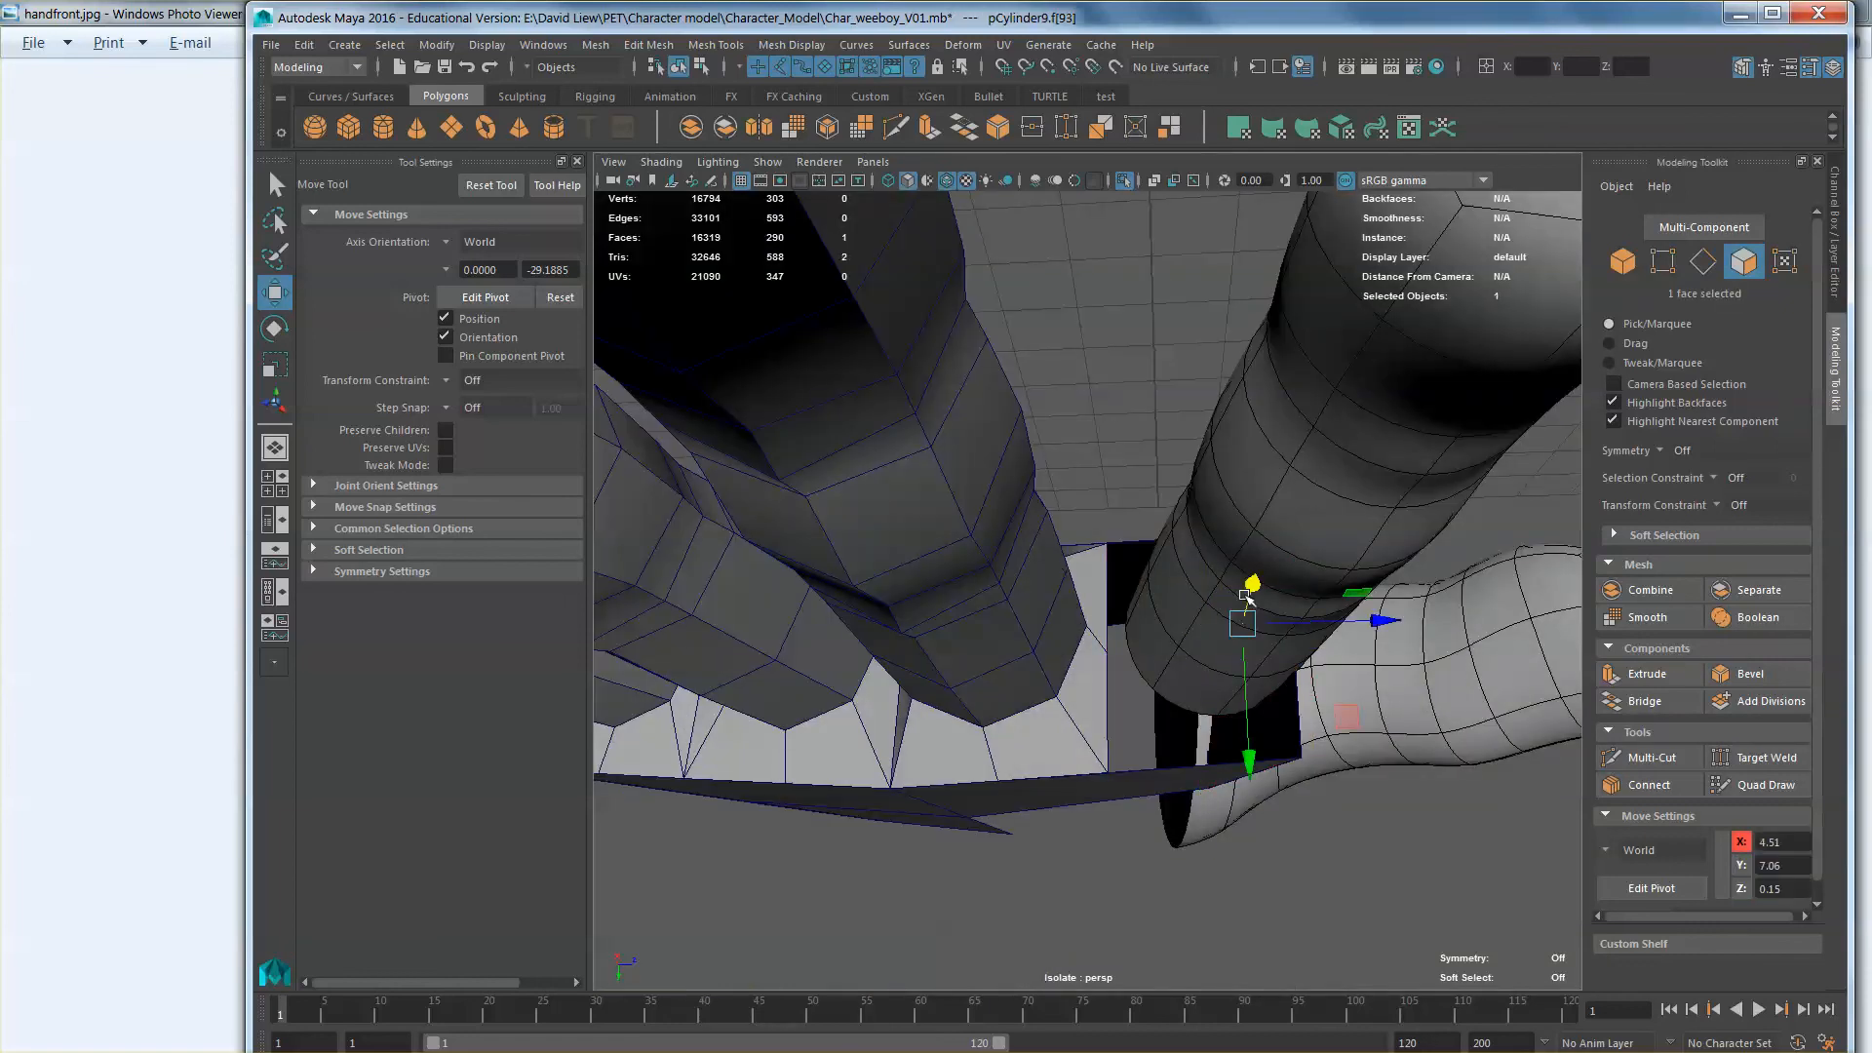
left_click_drag(1238, 525, 1246, 651, "alt")
right_click_drag(1234, 587, 1316, 559)
left_click(1185, 536)
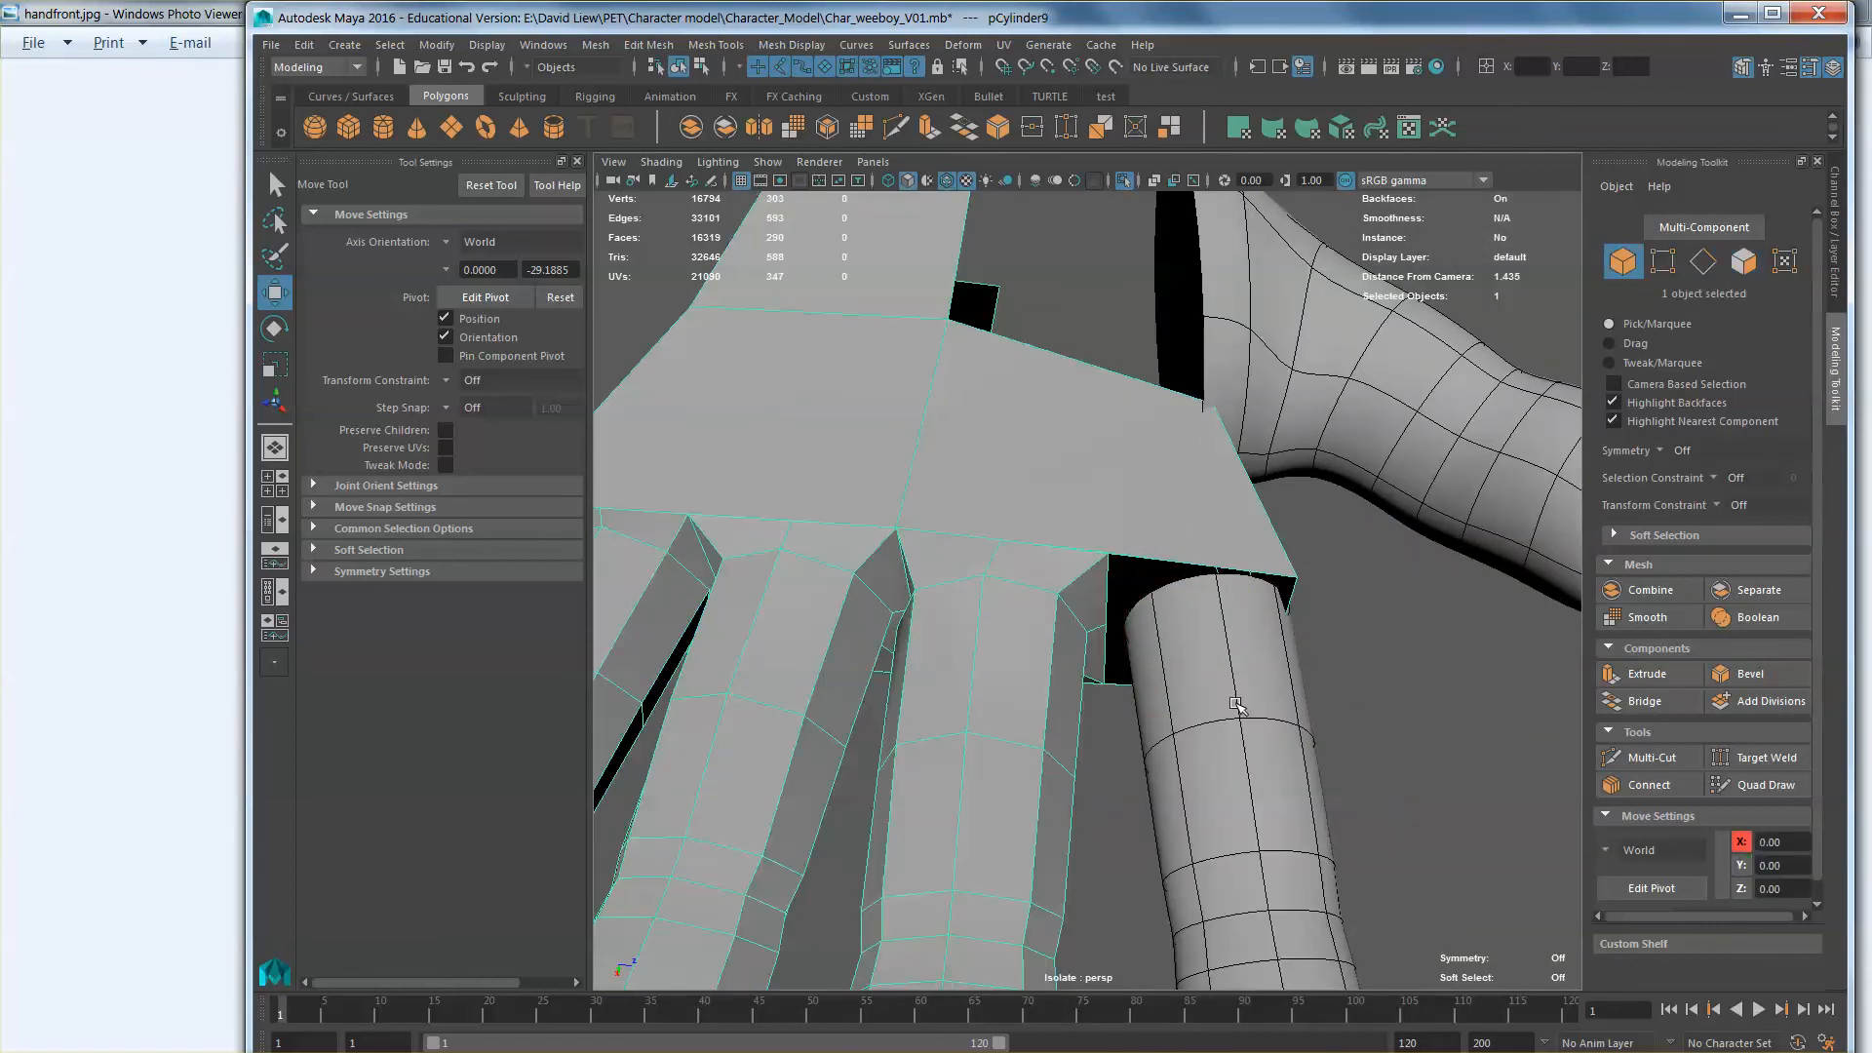
left_click(1219, 616, "shift")
left_click(702, 127)
Step: Try selecting the palm opening's edge loop behind the index finger, and pull its corner vertex beside the middle finger toward the fingertips
right_click_drag(1198, 531, 1197, 488)
double_click(1197, 561)
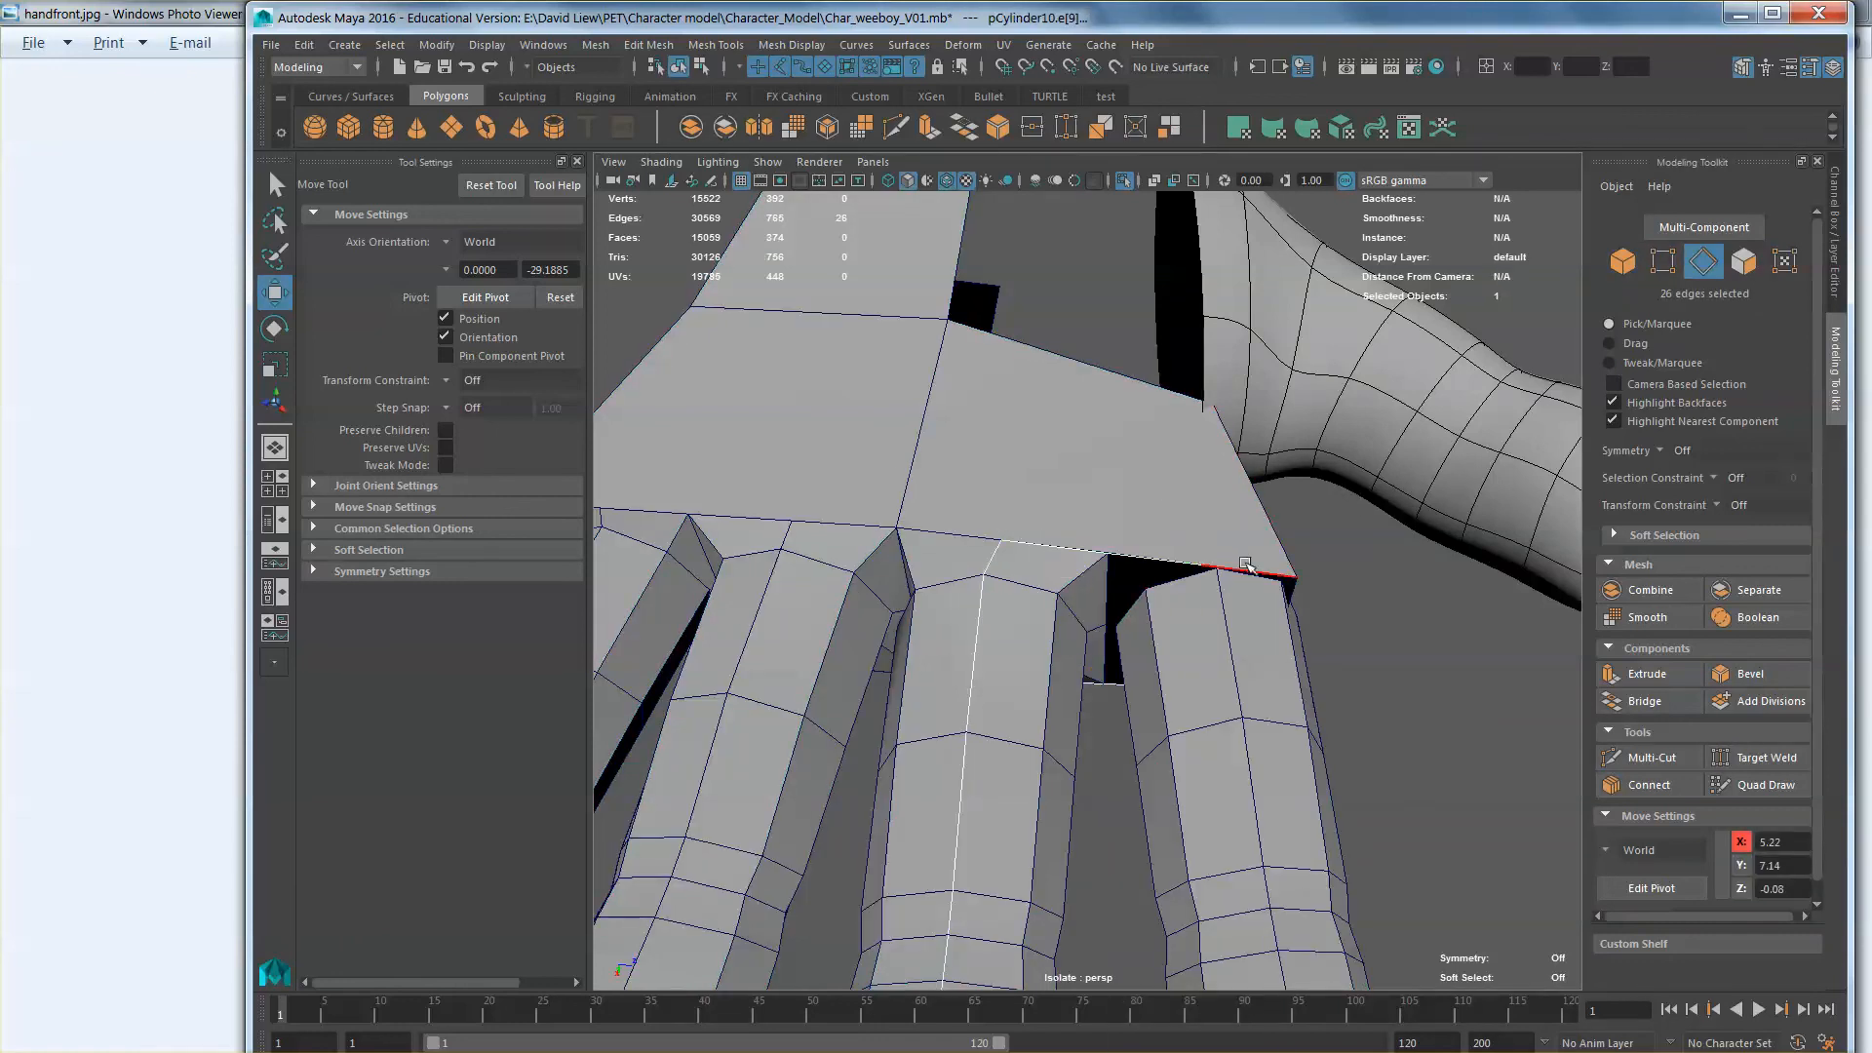
scroll(1131, 556, "up", 5)
right_click_drag(1160, 487, 1063, 481)
left_click(1153, 460)
left_click_drag(1149, 539, 1137, 662)
scroll(1143, 603, "down", 8)
left_click_drag(1098, 559, 1109, 592, "alt")
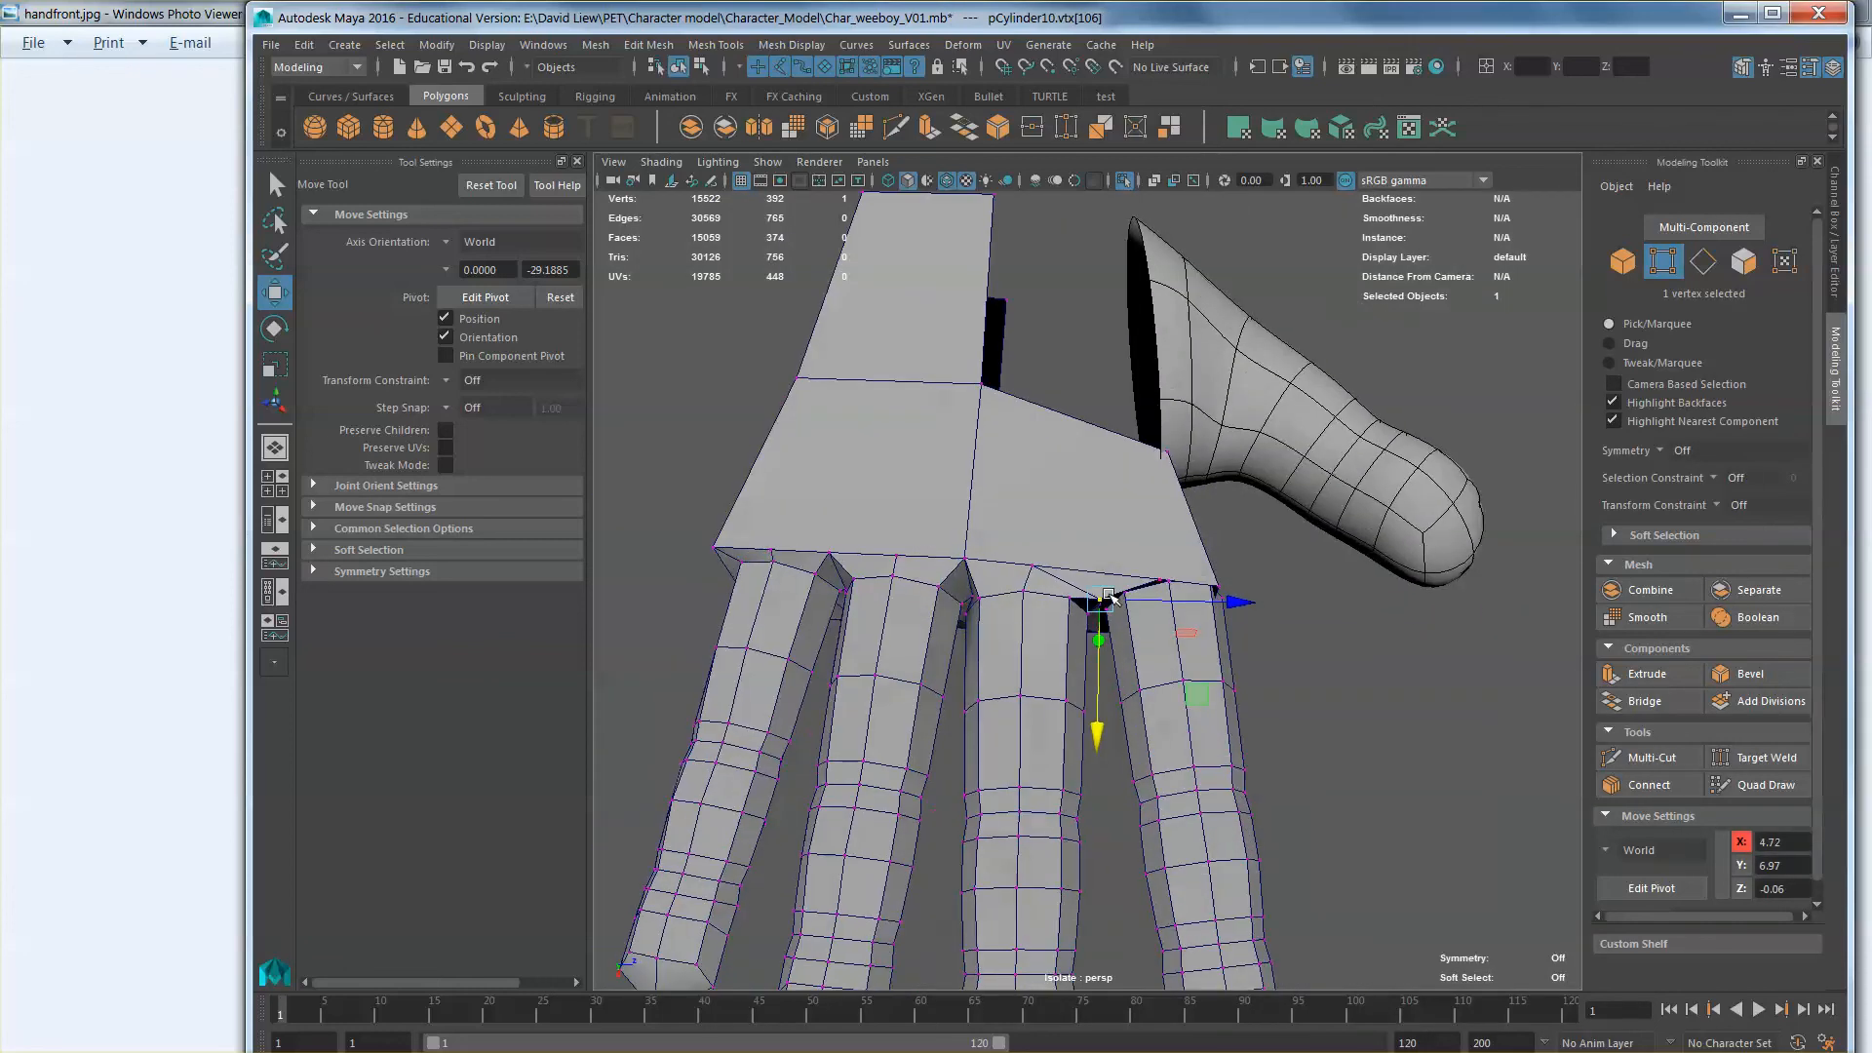
Step: Undo the vertex move, index finger combining and face deletion, back to before the middle finger was bridged
key("ctrl+z")
key("ctrl+z")
key("ctrl+z")
key("ctrl+z")
key("ctrl+z")
key("ctrl+z")
key("ctrl+z")
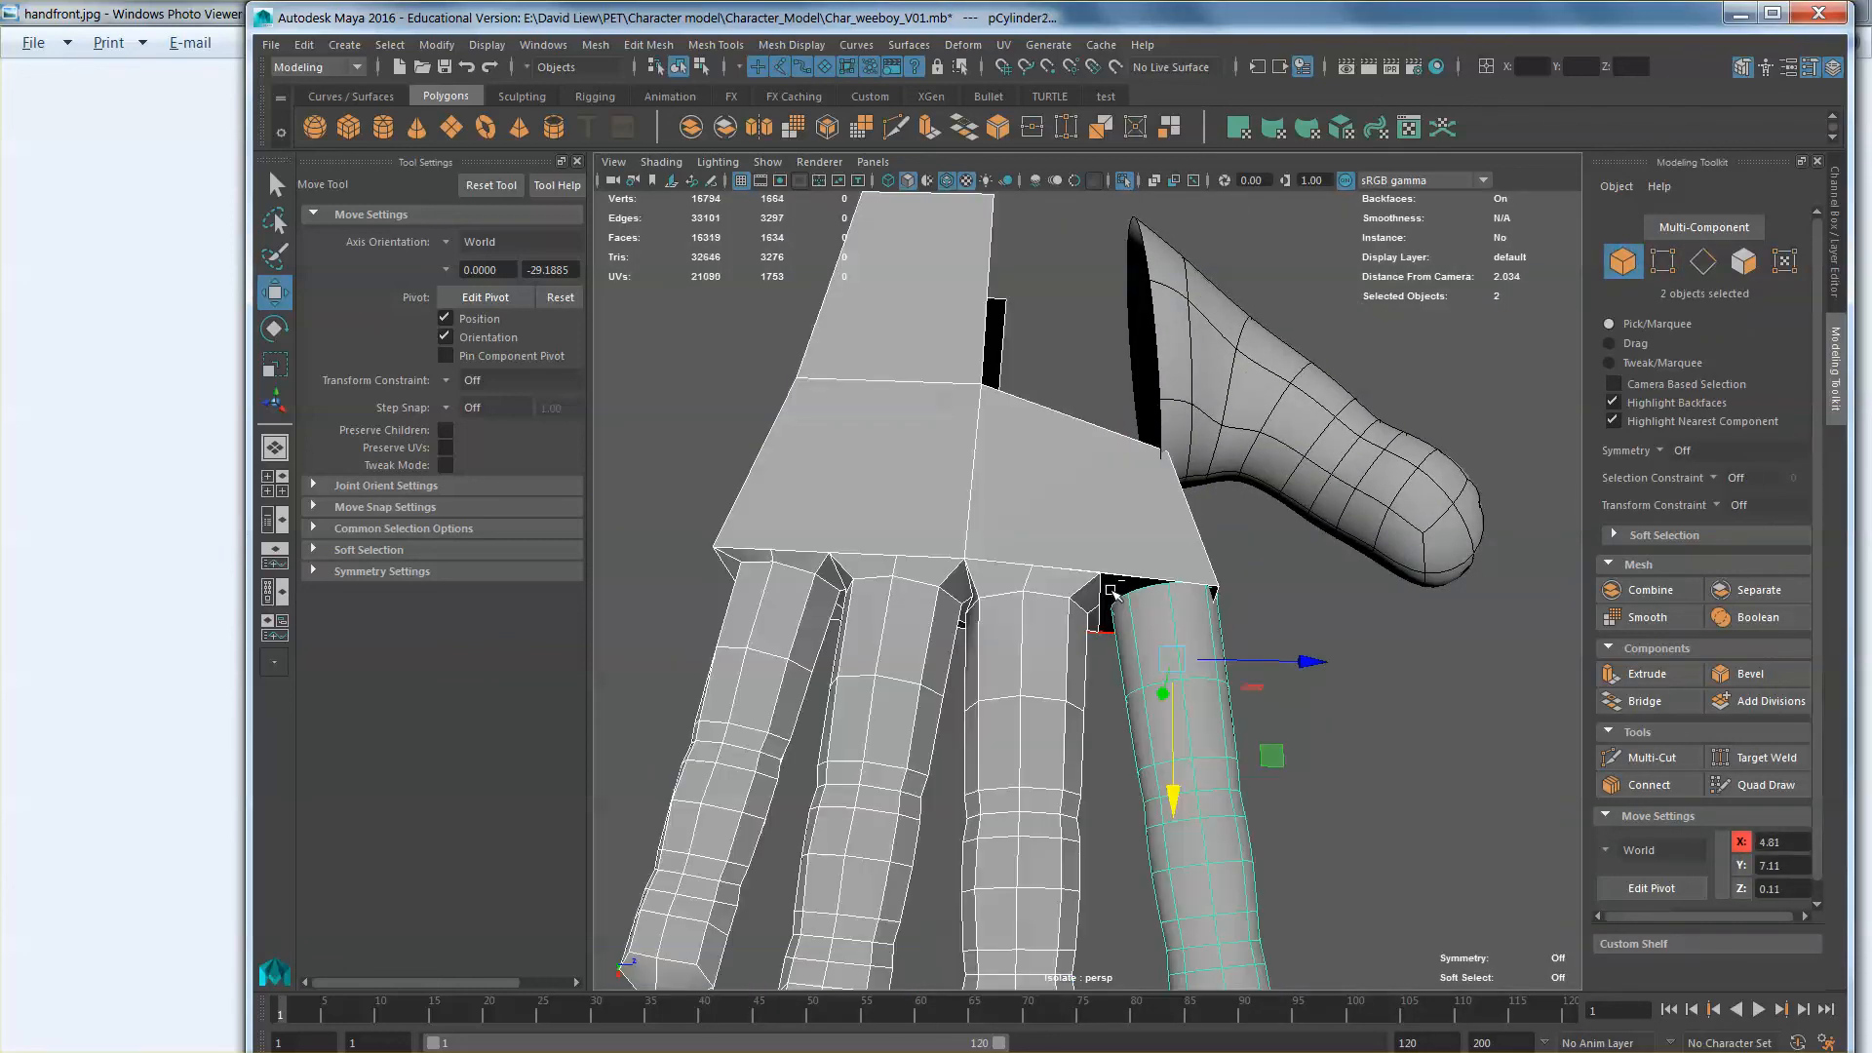
key("ctrl+z")
key("ctrl+z")
key("ctrl+z")
key("ctrl+z")
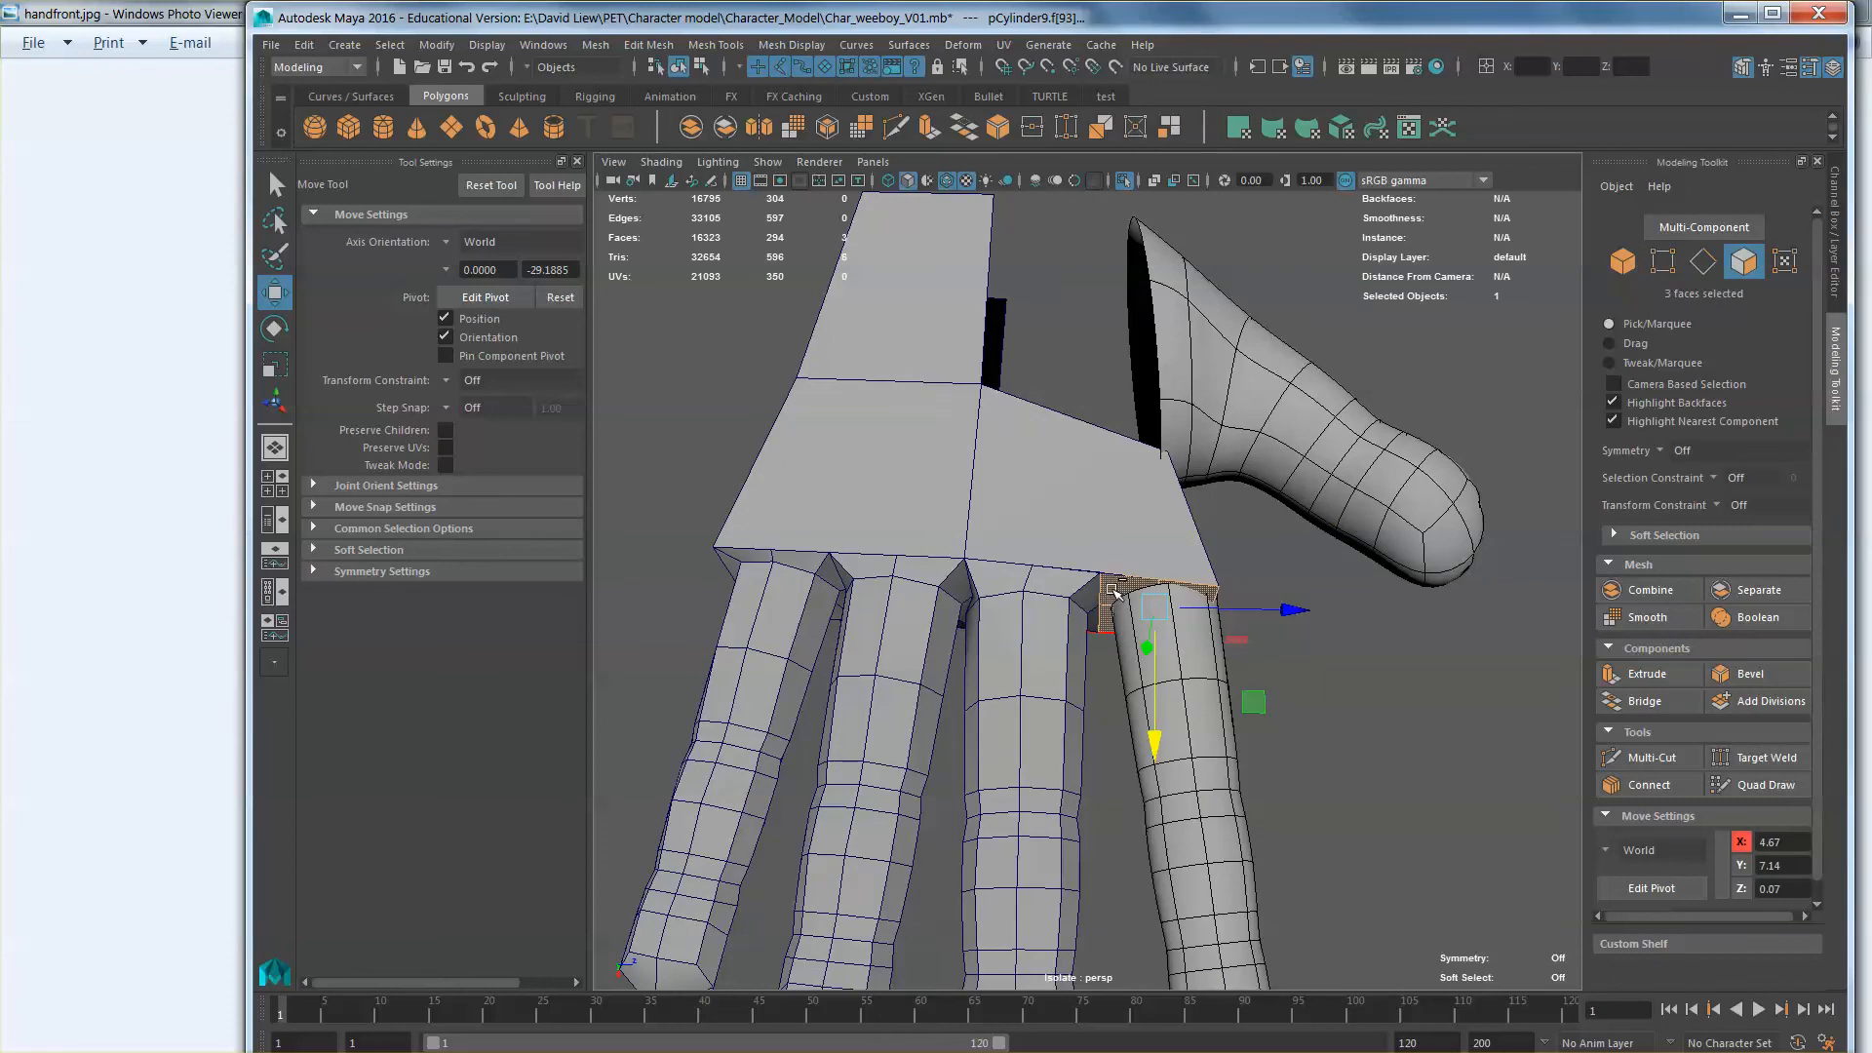
key("ctrl+z")
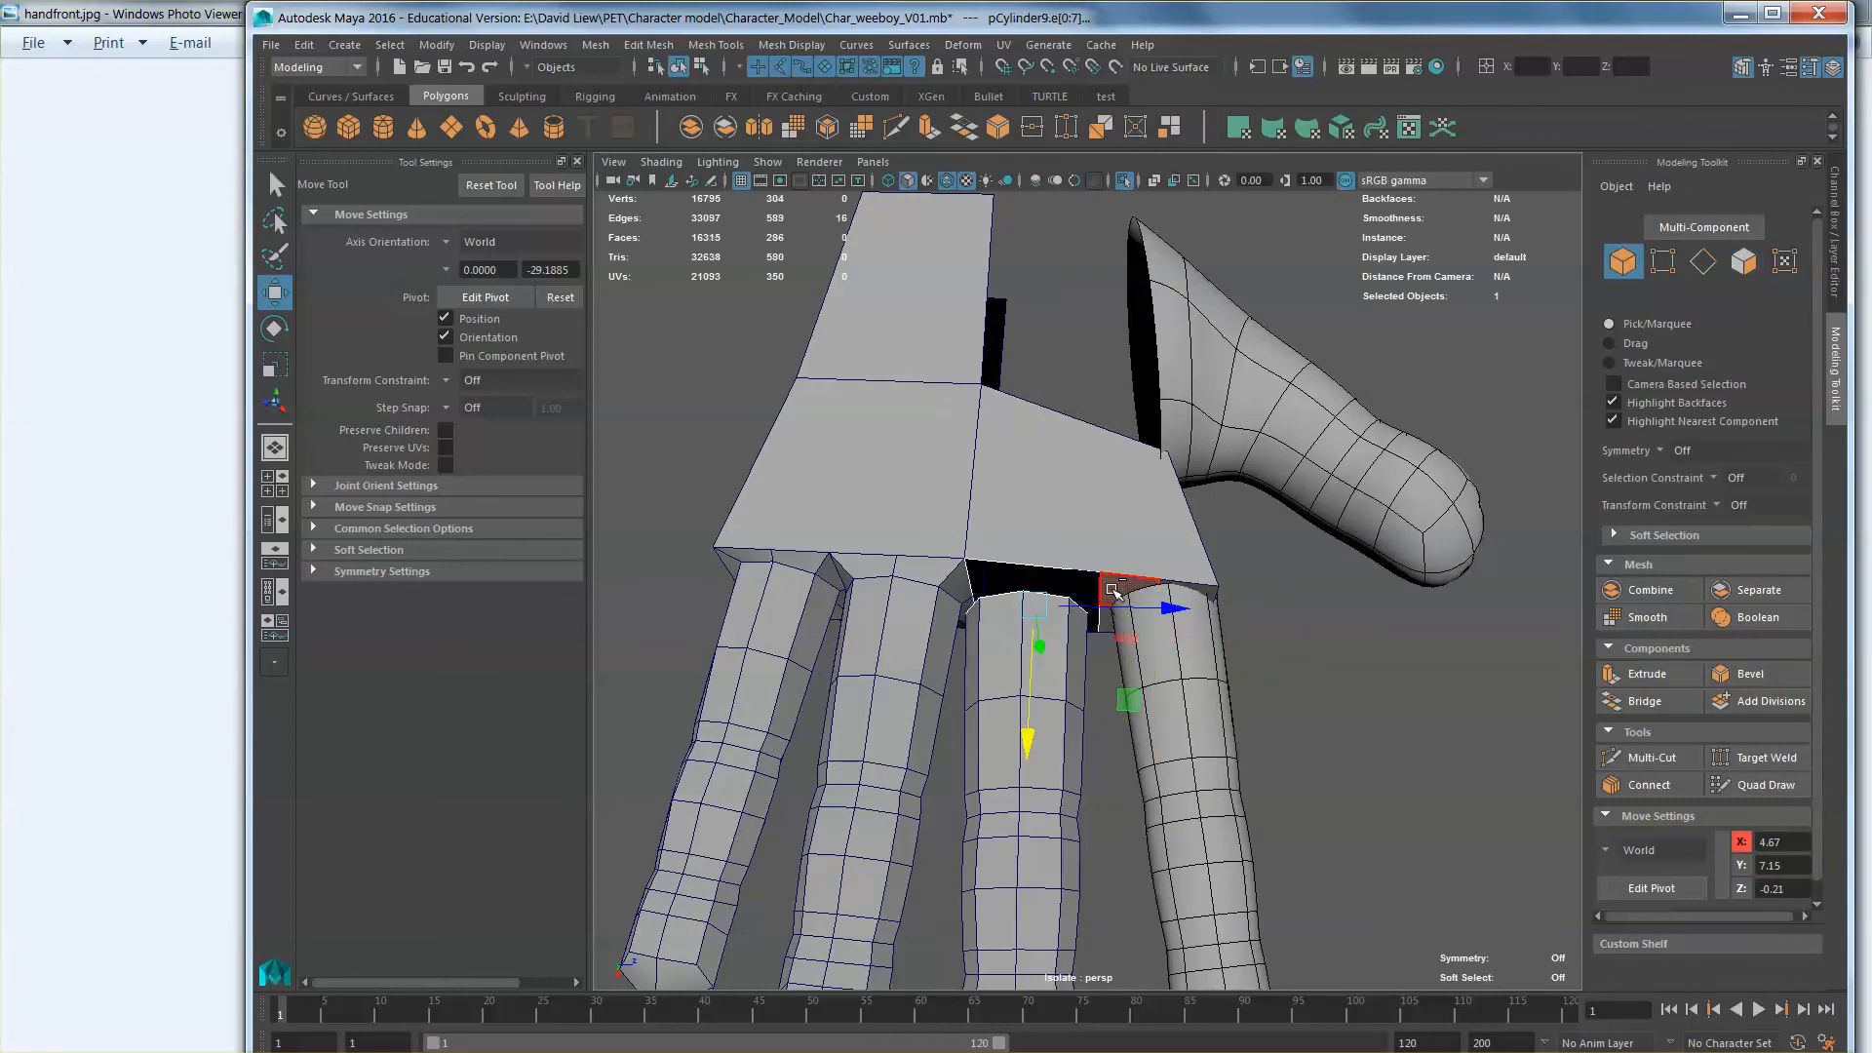
Step: Try moving the palm opening's upper corner vertex between the middle and index fingers, and undo the move
scroll(1094, 589, "up", 3)
left_click_drag(1082, 570, 1058, 541, "alt")
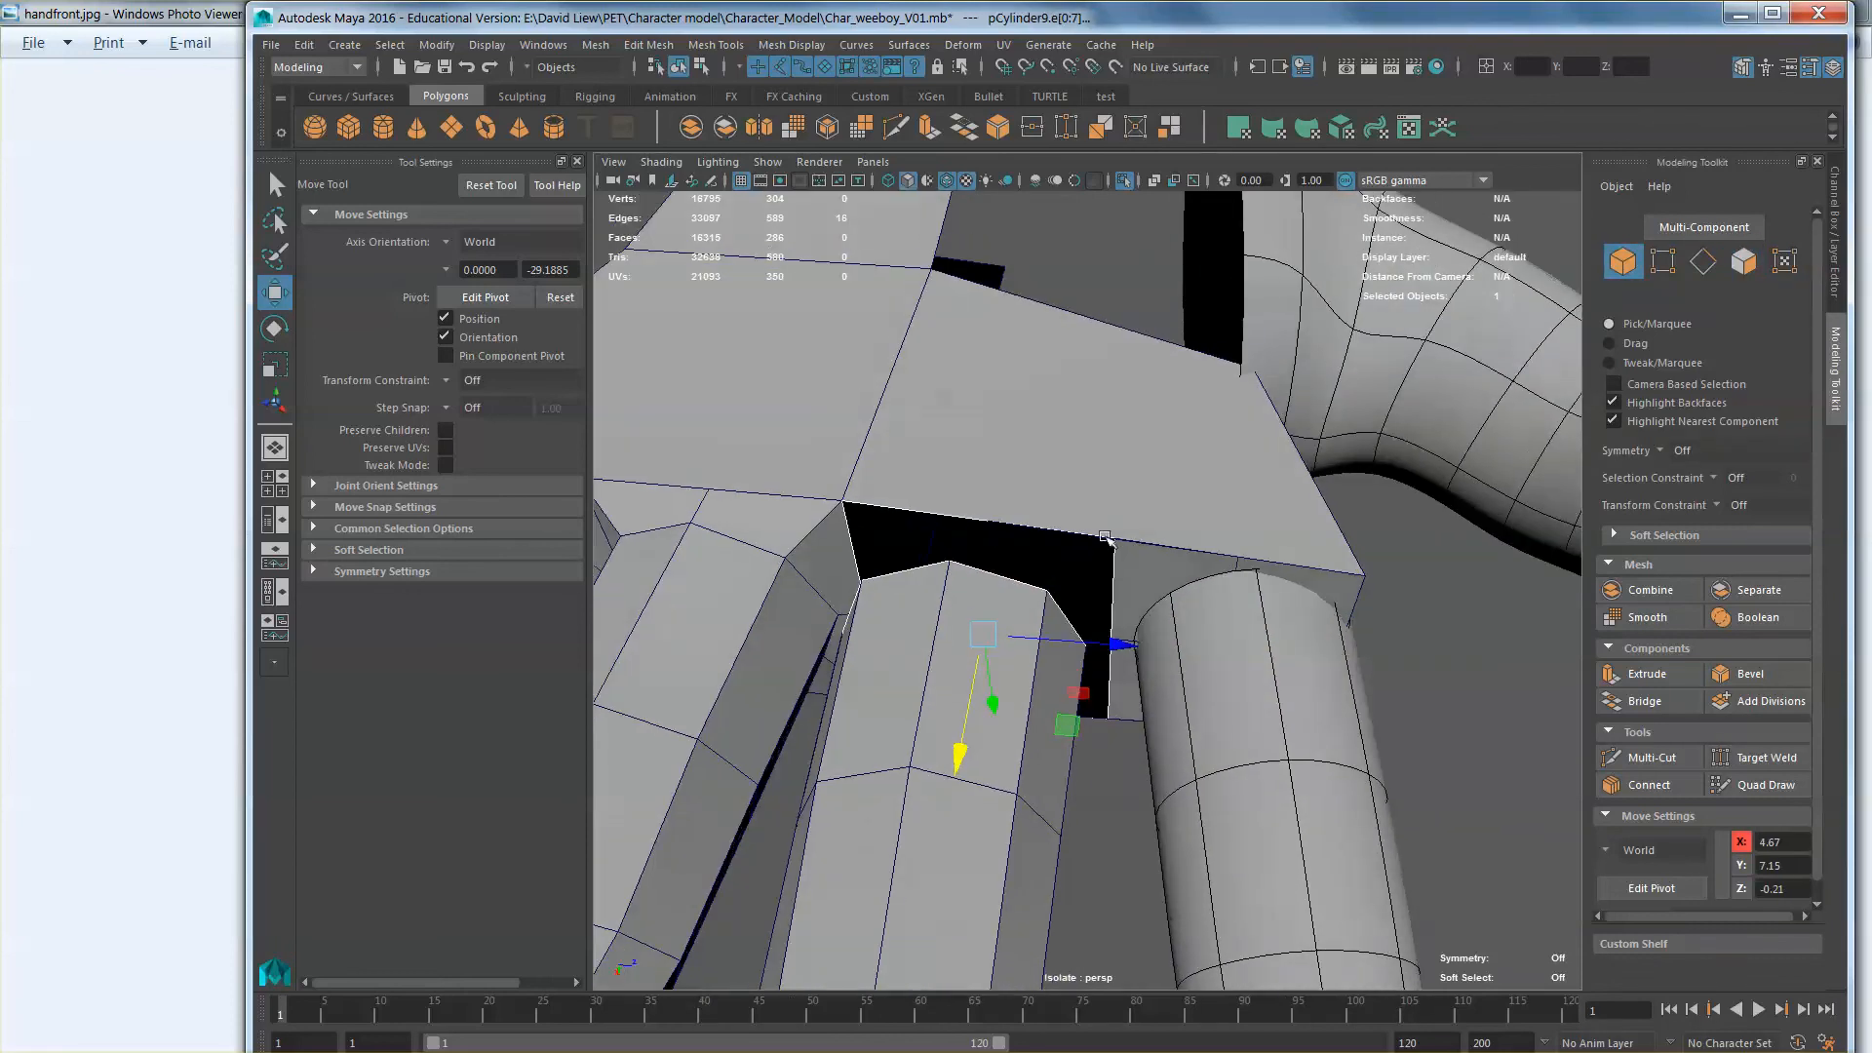
left_click(1071, 551)
right_click_drag(1103, 535, 1018, 536)
left_click(1115, 534)
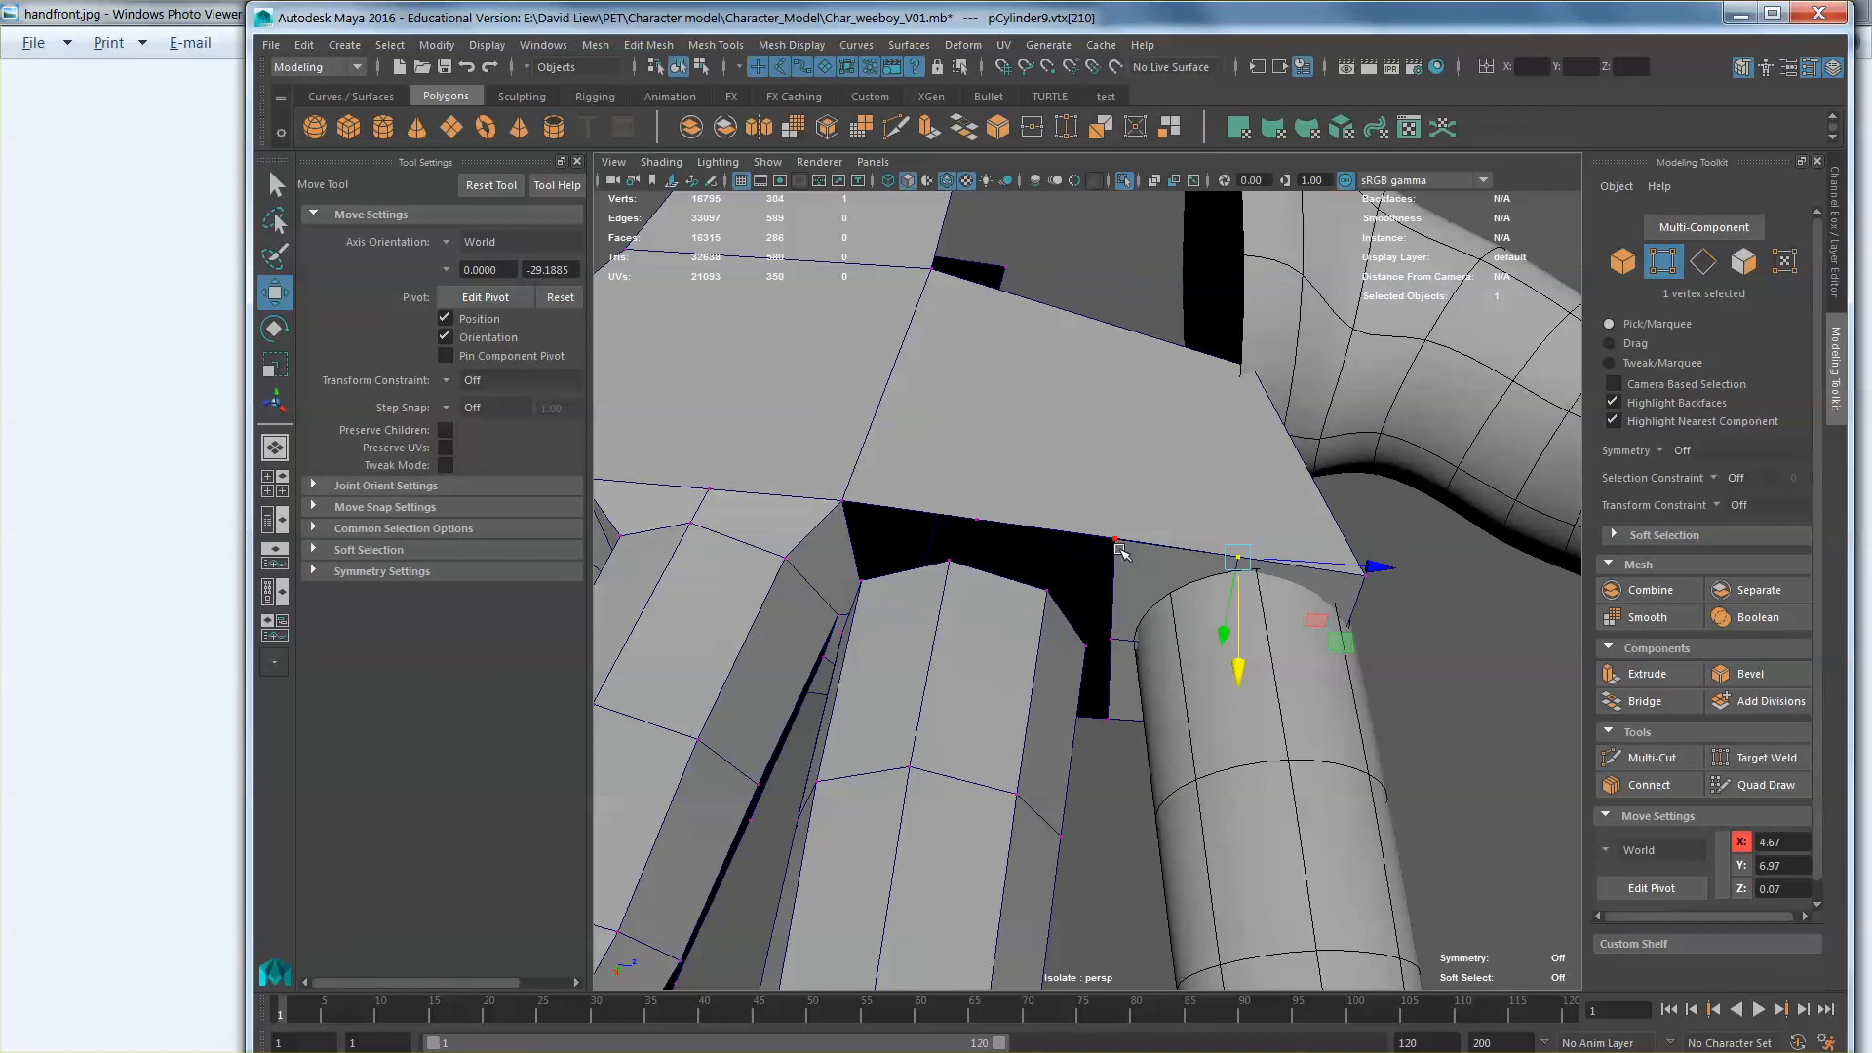
left_click_drag(1114, 541, 1097, 626)
key("ctrl+z")
scroll(1098, 581, "up", 3)
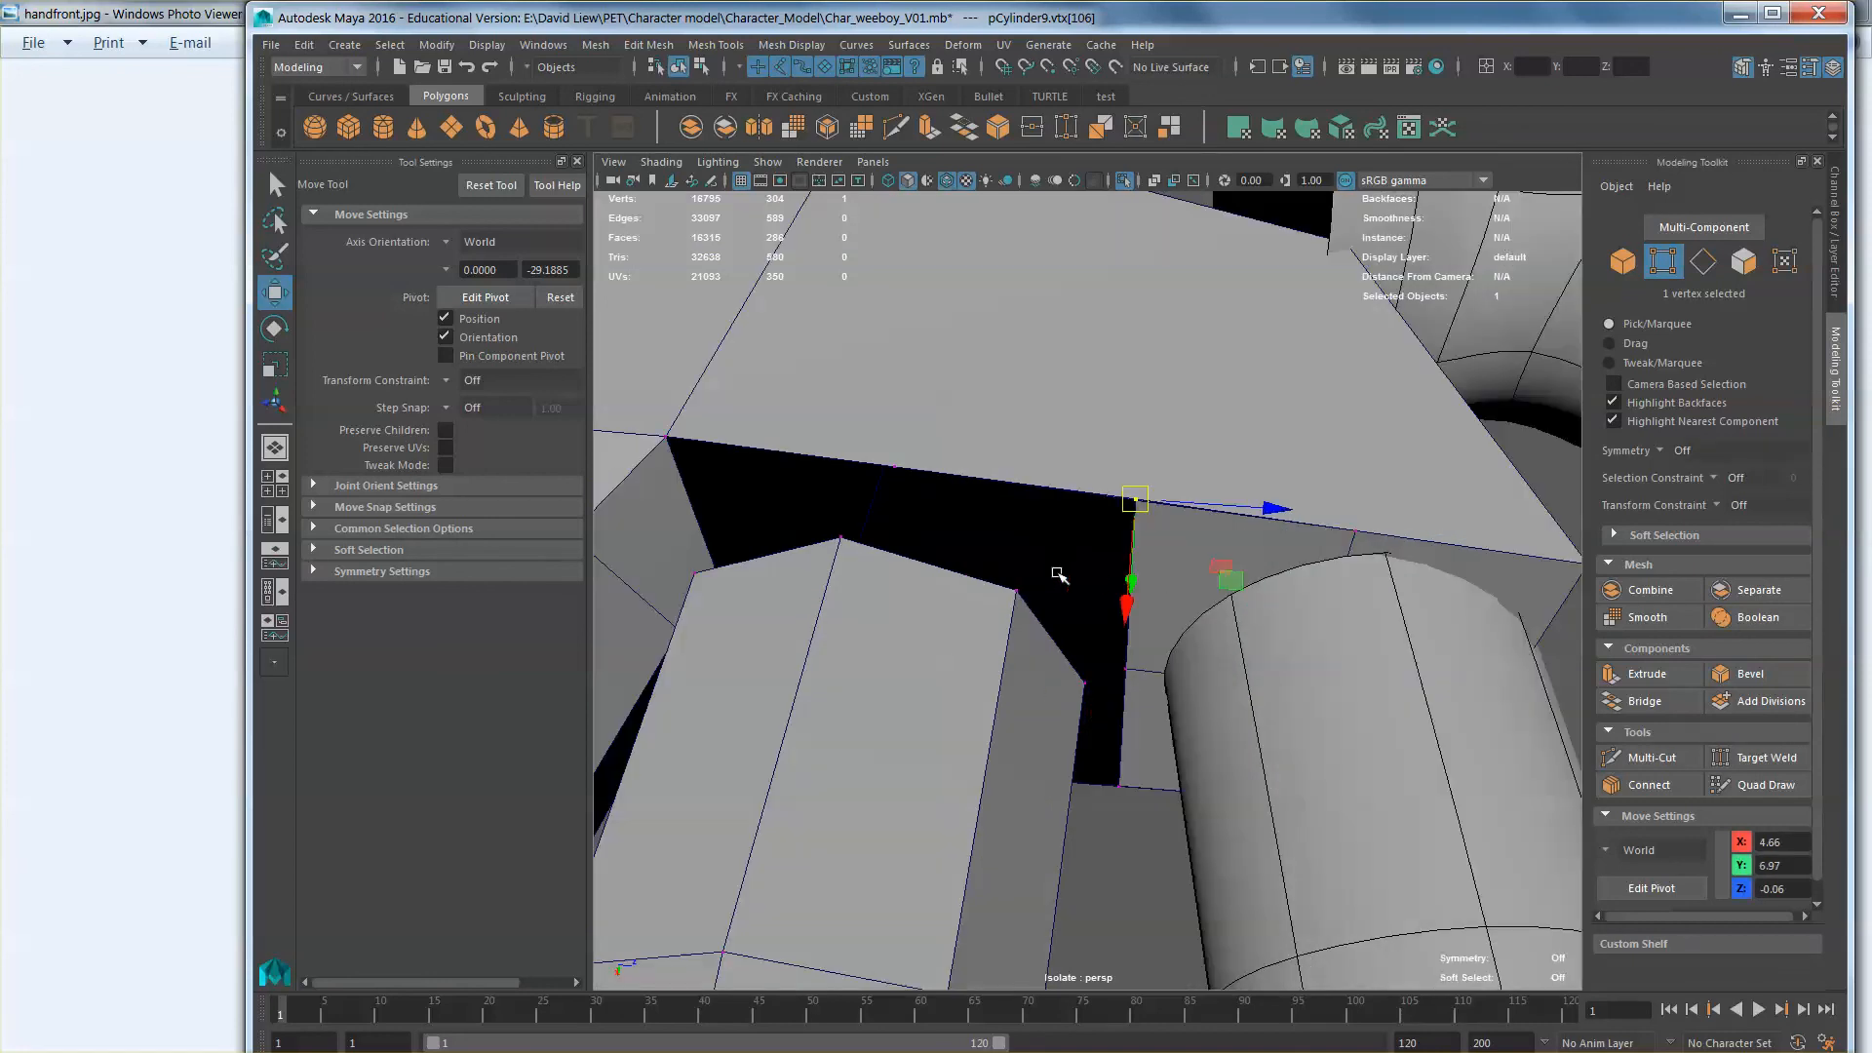
Step: Try picking and shifting the vertex midway along the palm opening's upper edge behind the middle finger, and undo the change
left_click(895, 470)
left_click(897, 490)
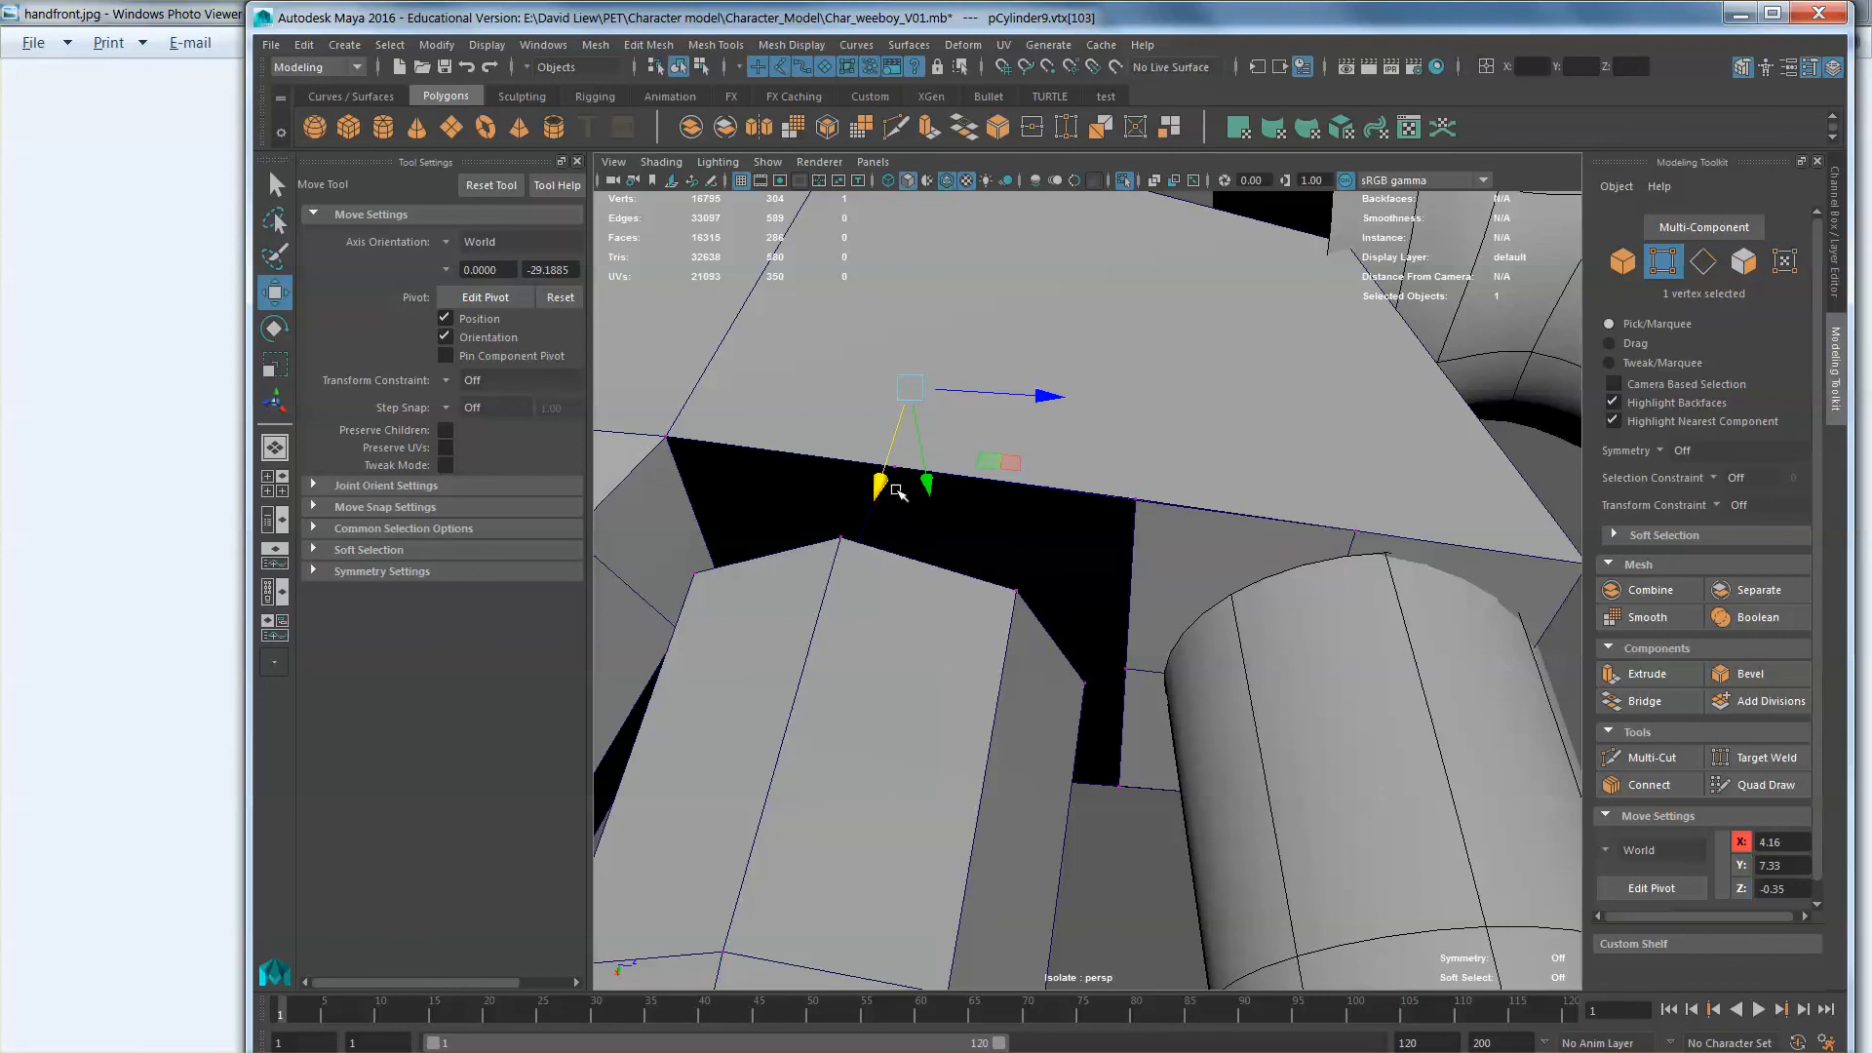
left_click(910, 523)
left_click(896, 469)
mouse_move(896, 469)
left_mouse_down("alt")
mouse_move(893, 517)
mouse_move(928, 483)
left_mouse_up("alt")
key("ctrl+z")
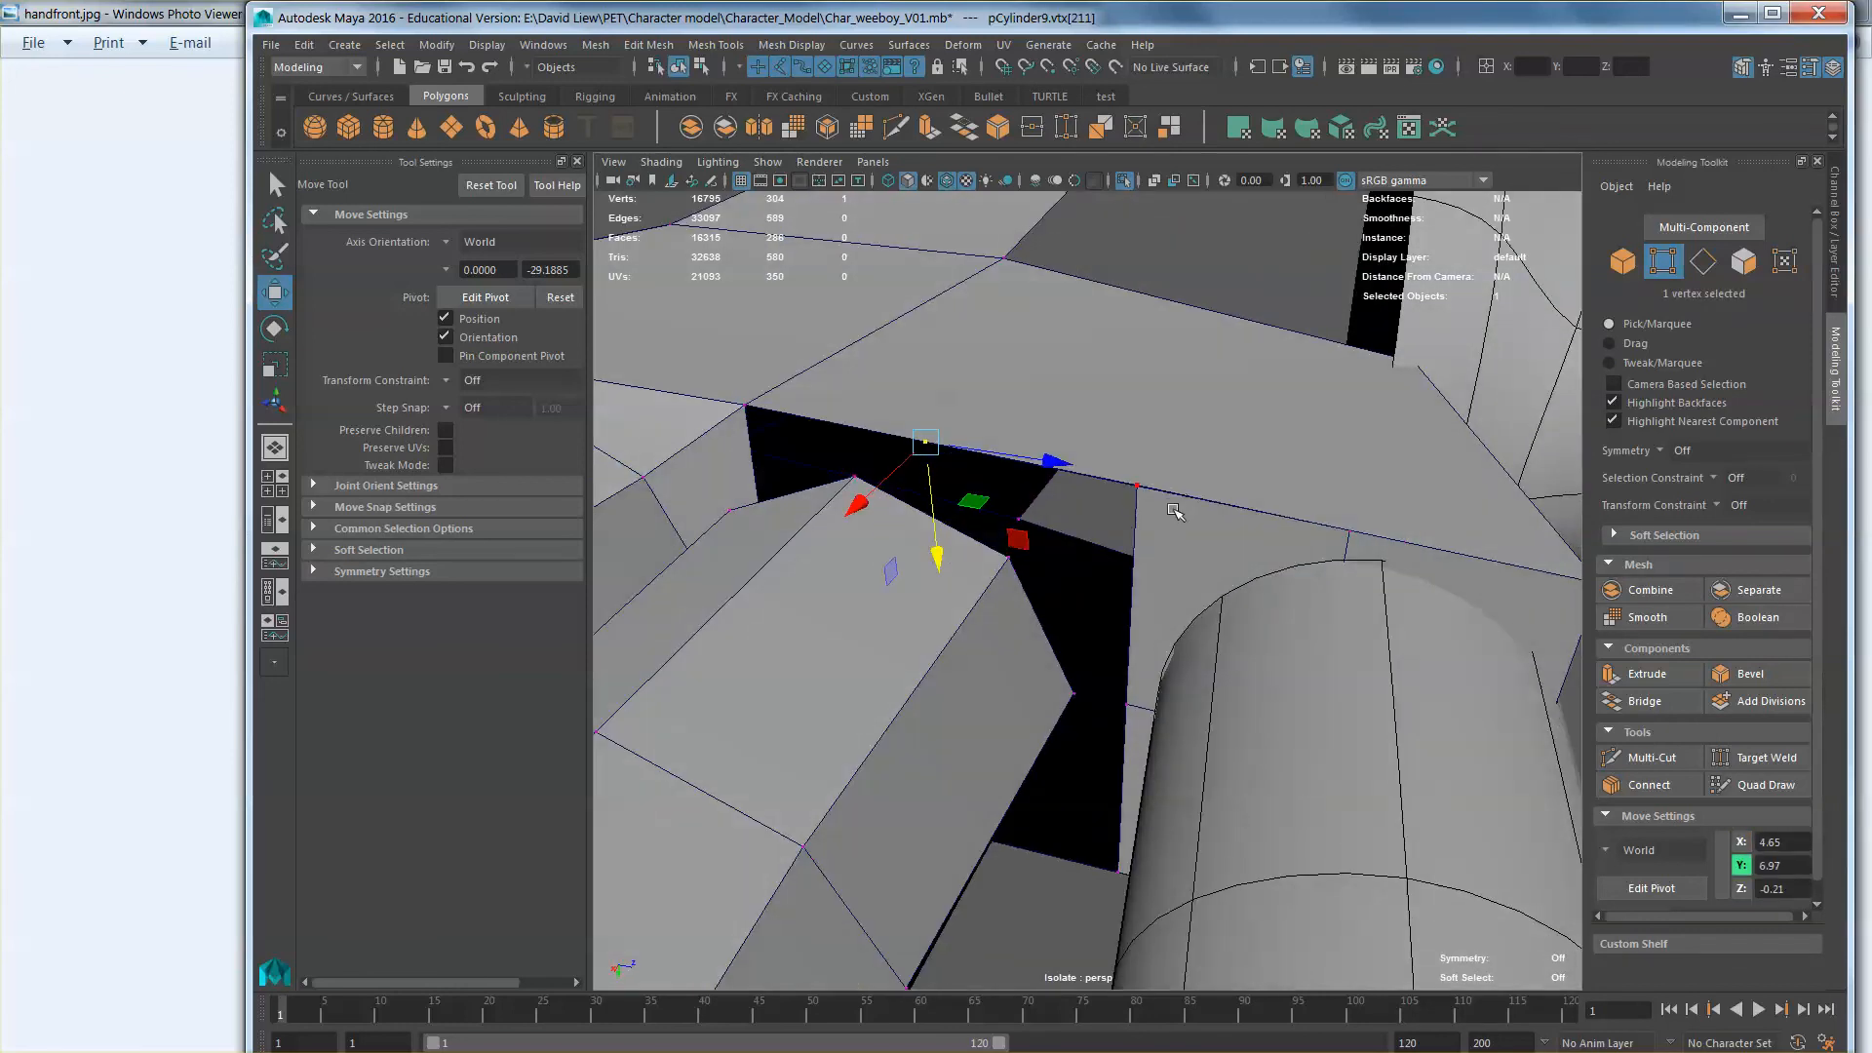
Step: Delete the stray edge that overlaps the palm opening's upper border between the middle and index fingers
right_click_drag(1173, 508, 1172, 463)
left_click(1177, 488)
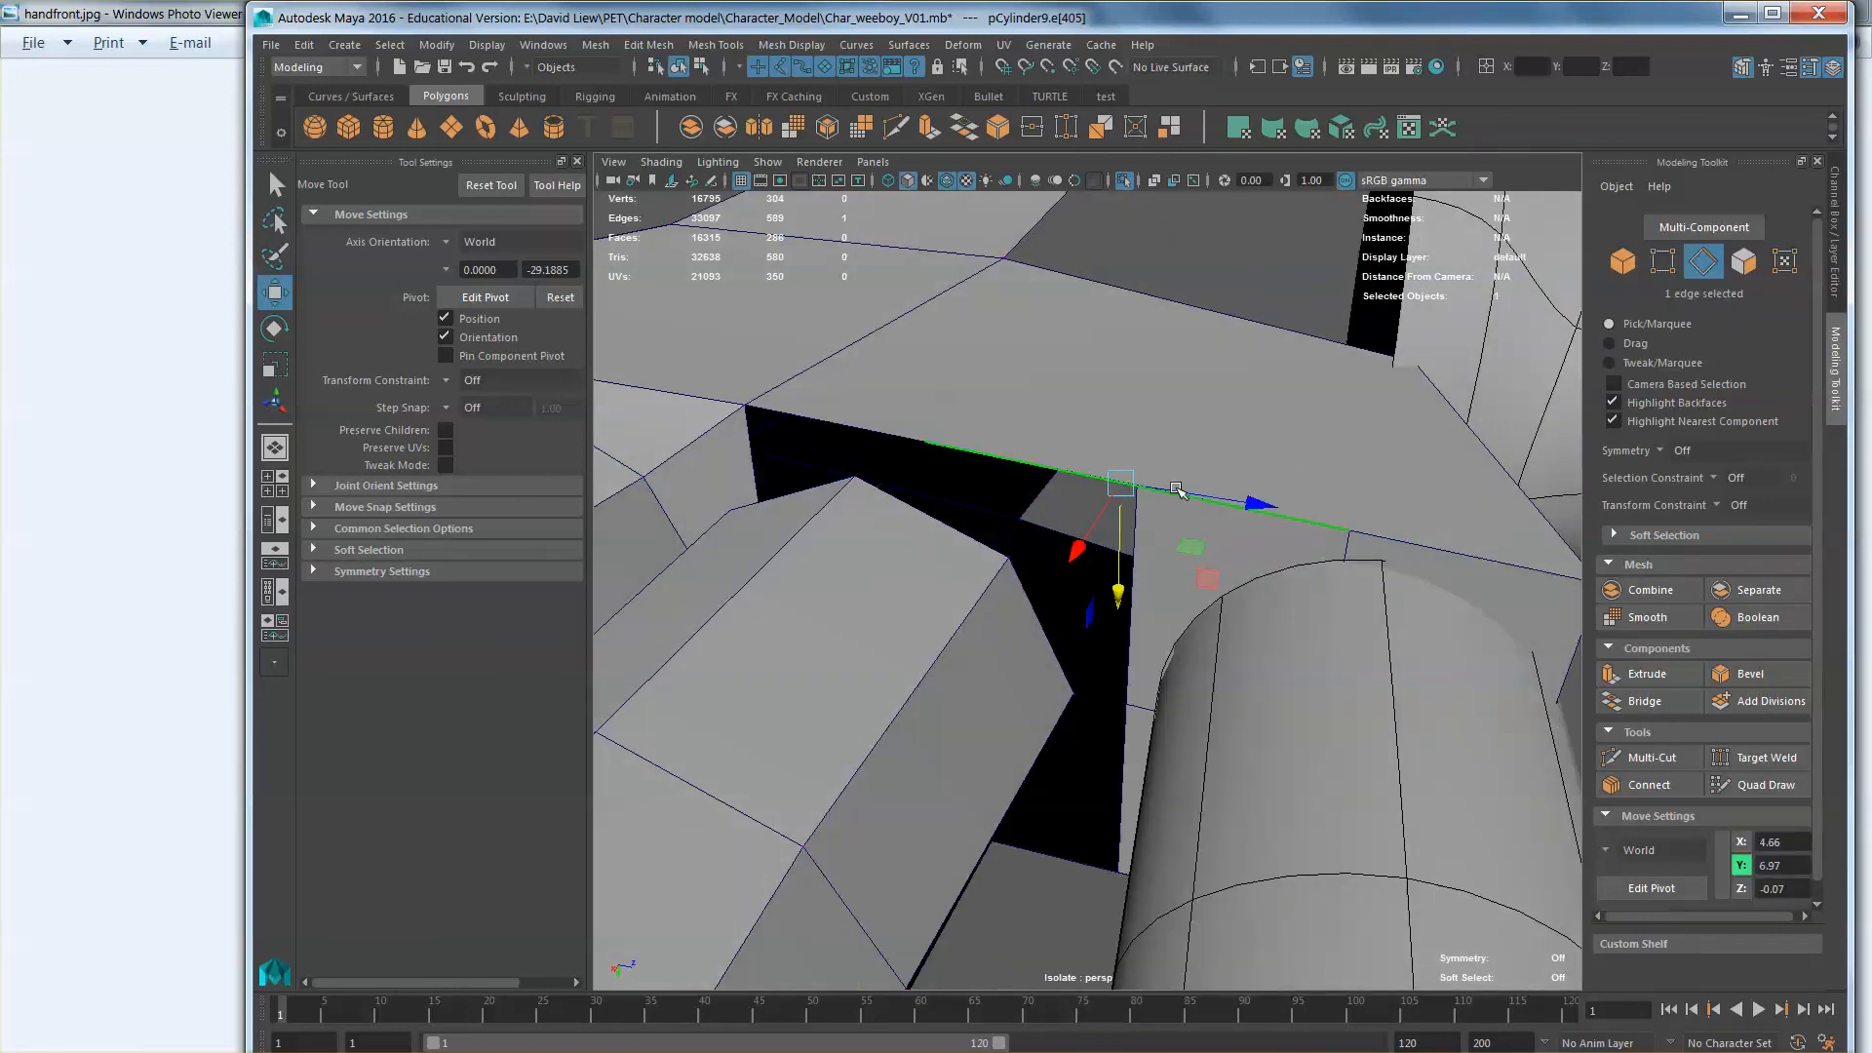
key("Delete")
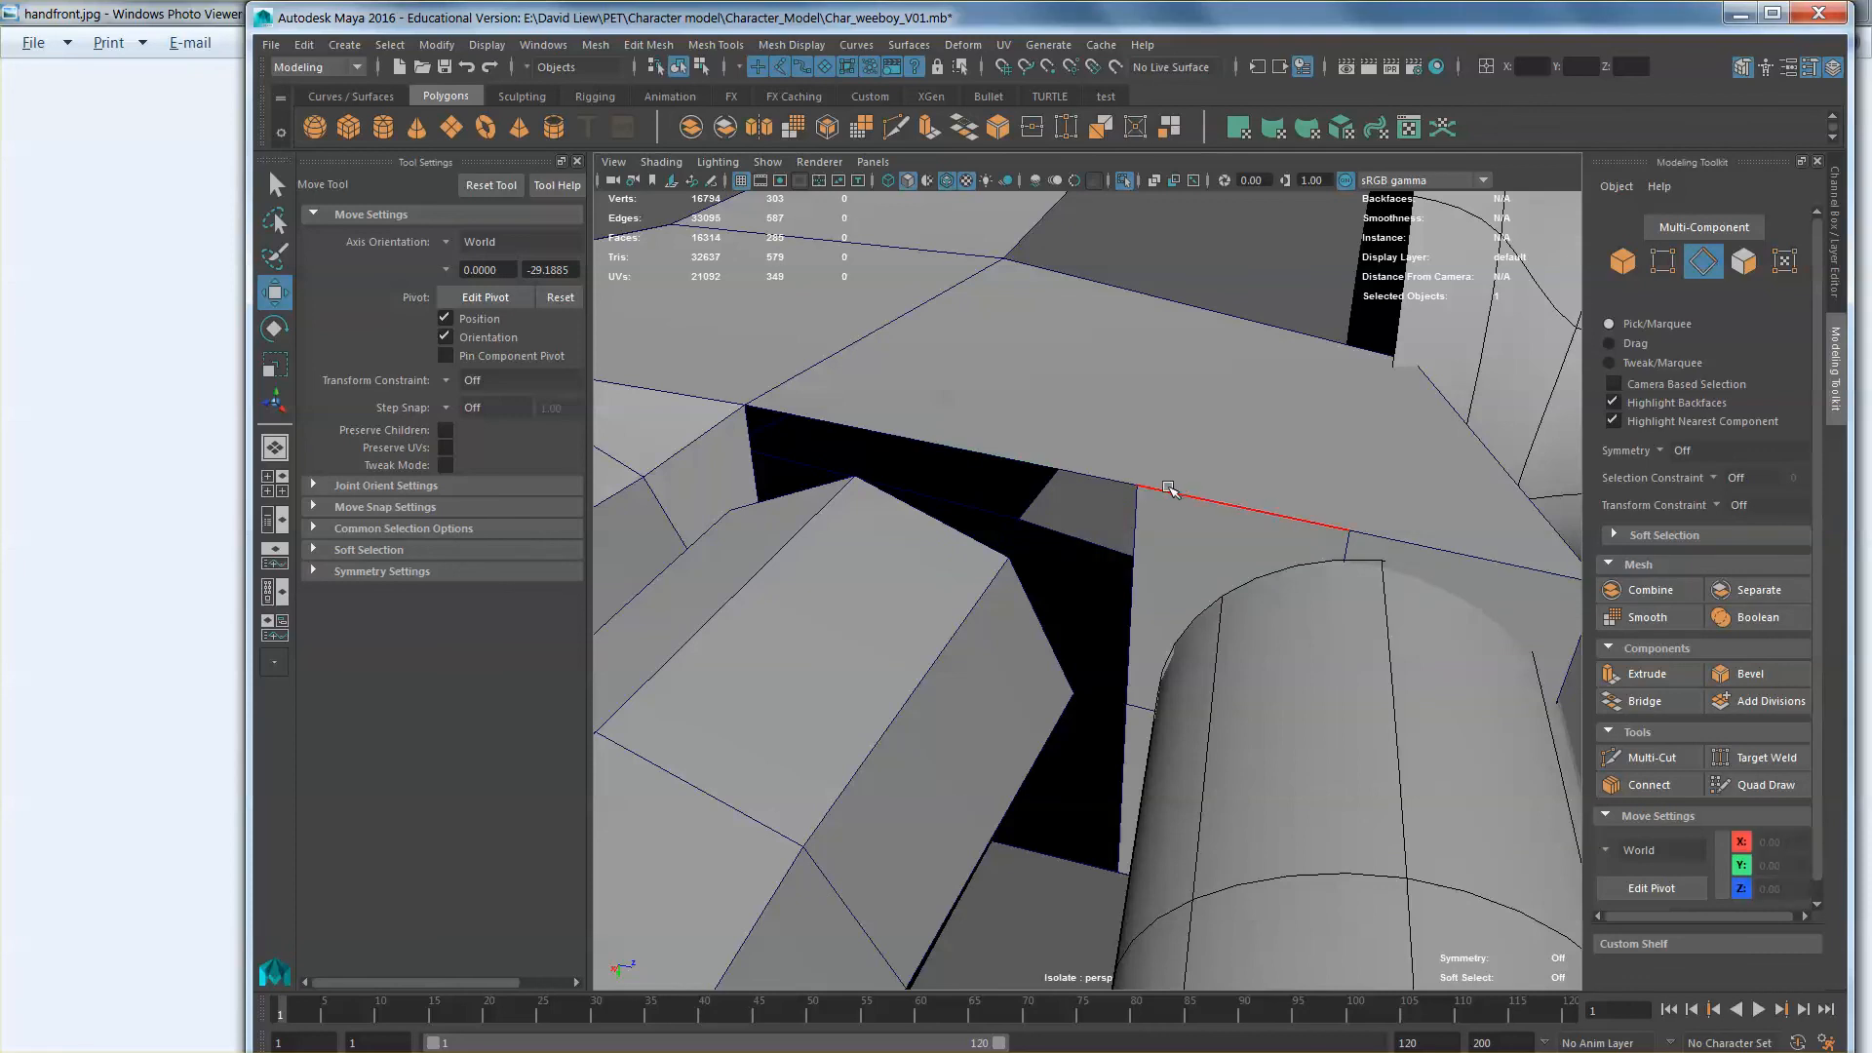
Step: Try selecting the palm opening's and middle finger's border loops for bridging, and clear the selection to check the opening's vertices
right_click_drag(1170, 489, 1067, 418)
left_click(1141, 489)
double_click(1013, 549)
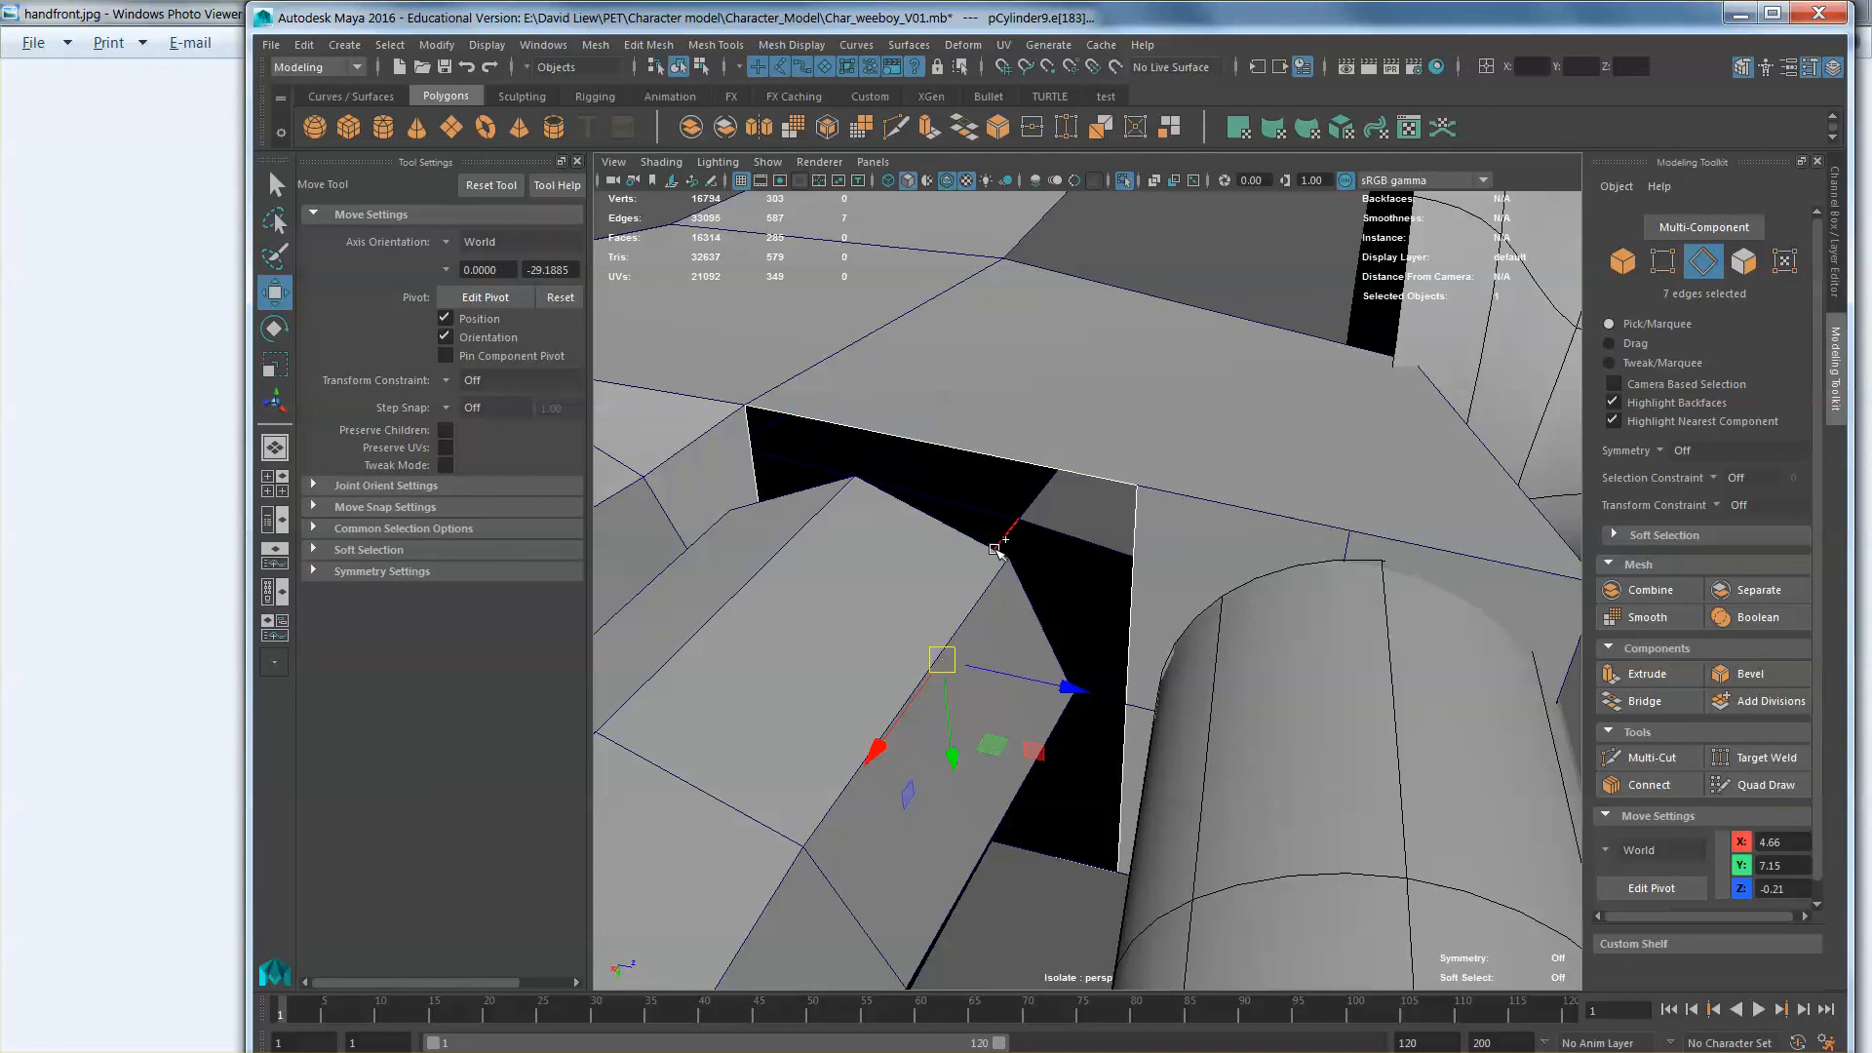
double_click(984, 554, "shift")
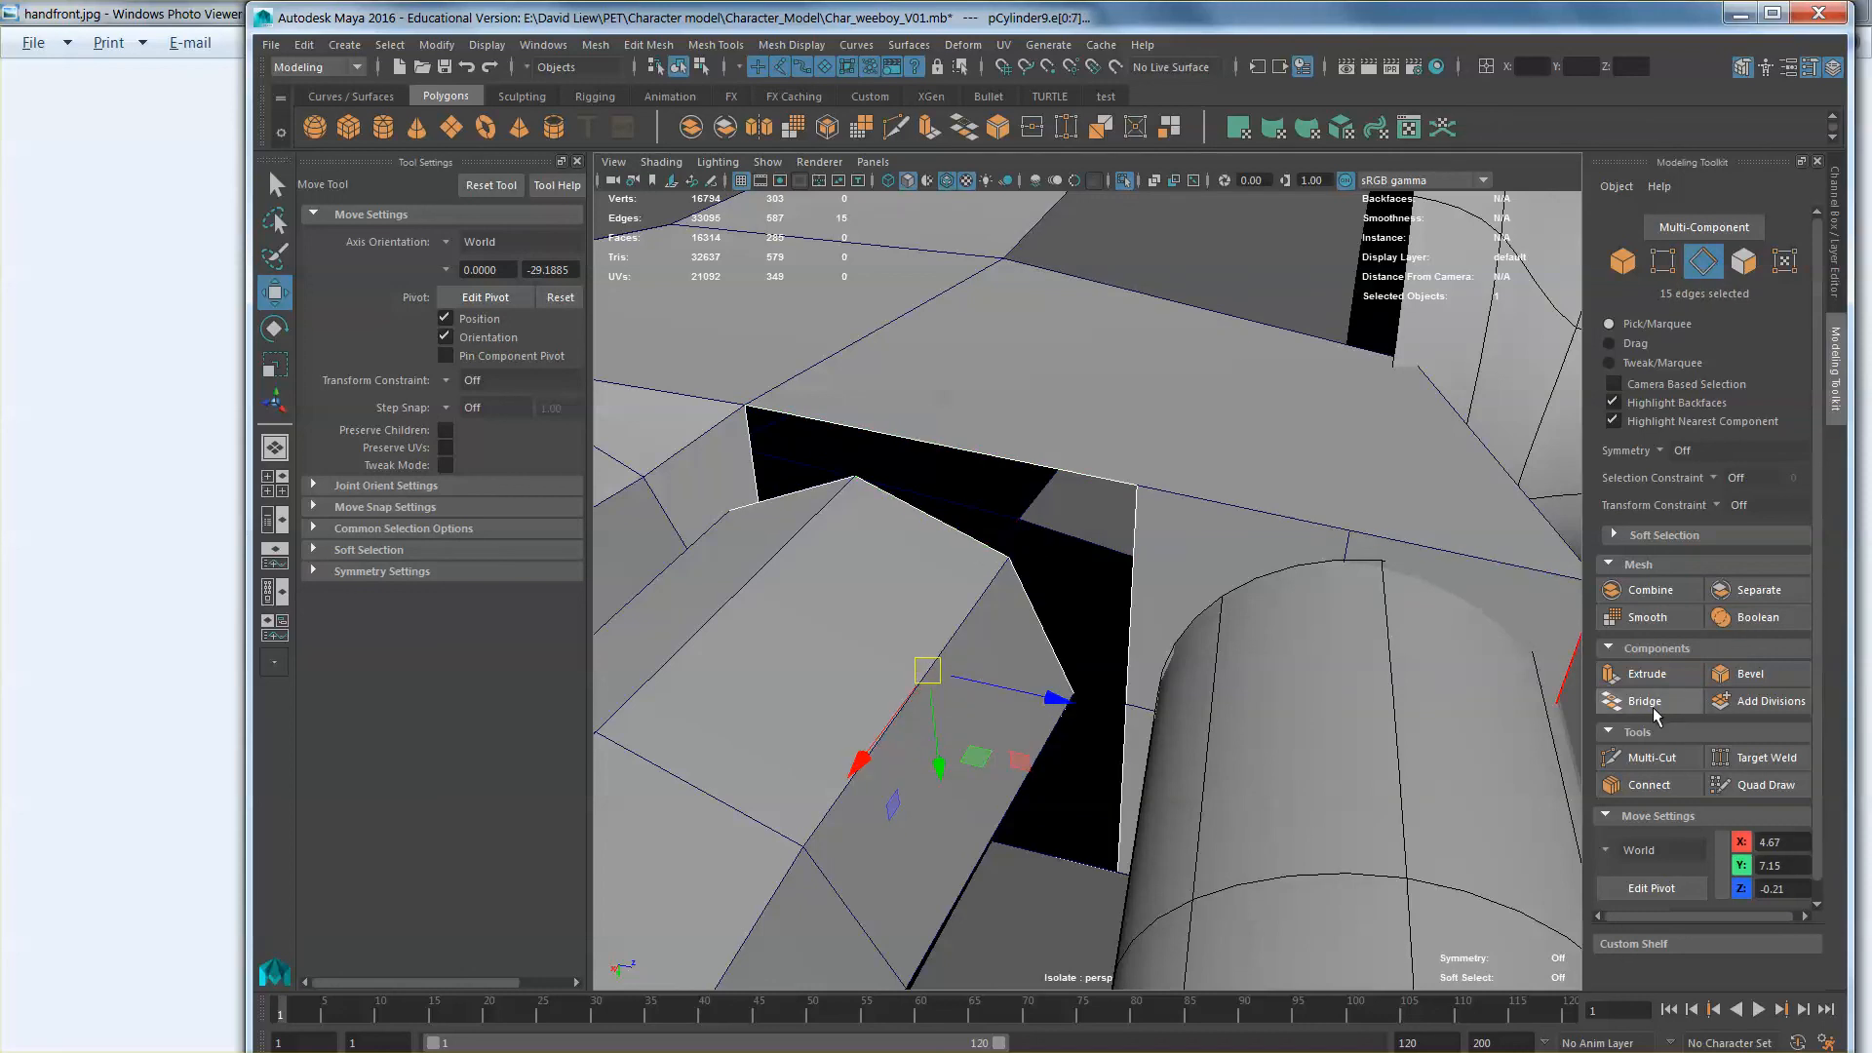
right_click_drag(1031, 539, 1092, 509)
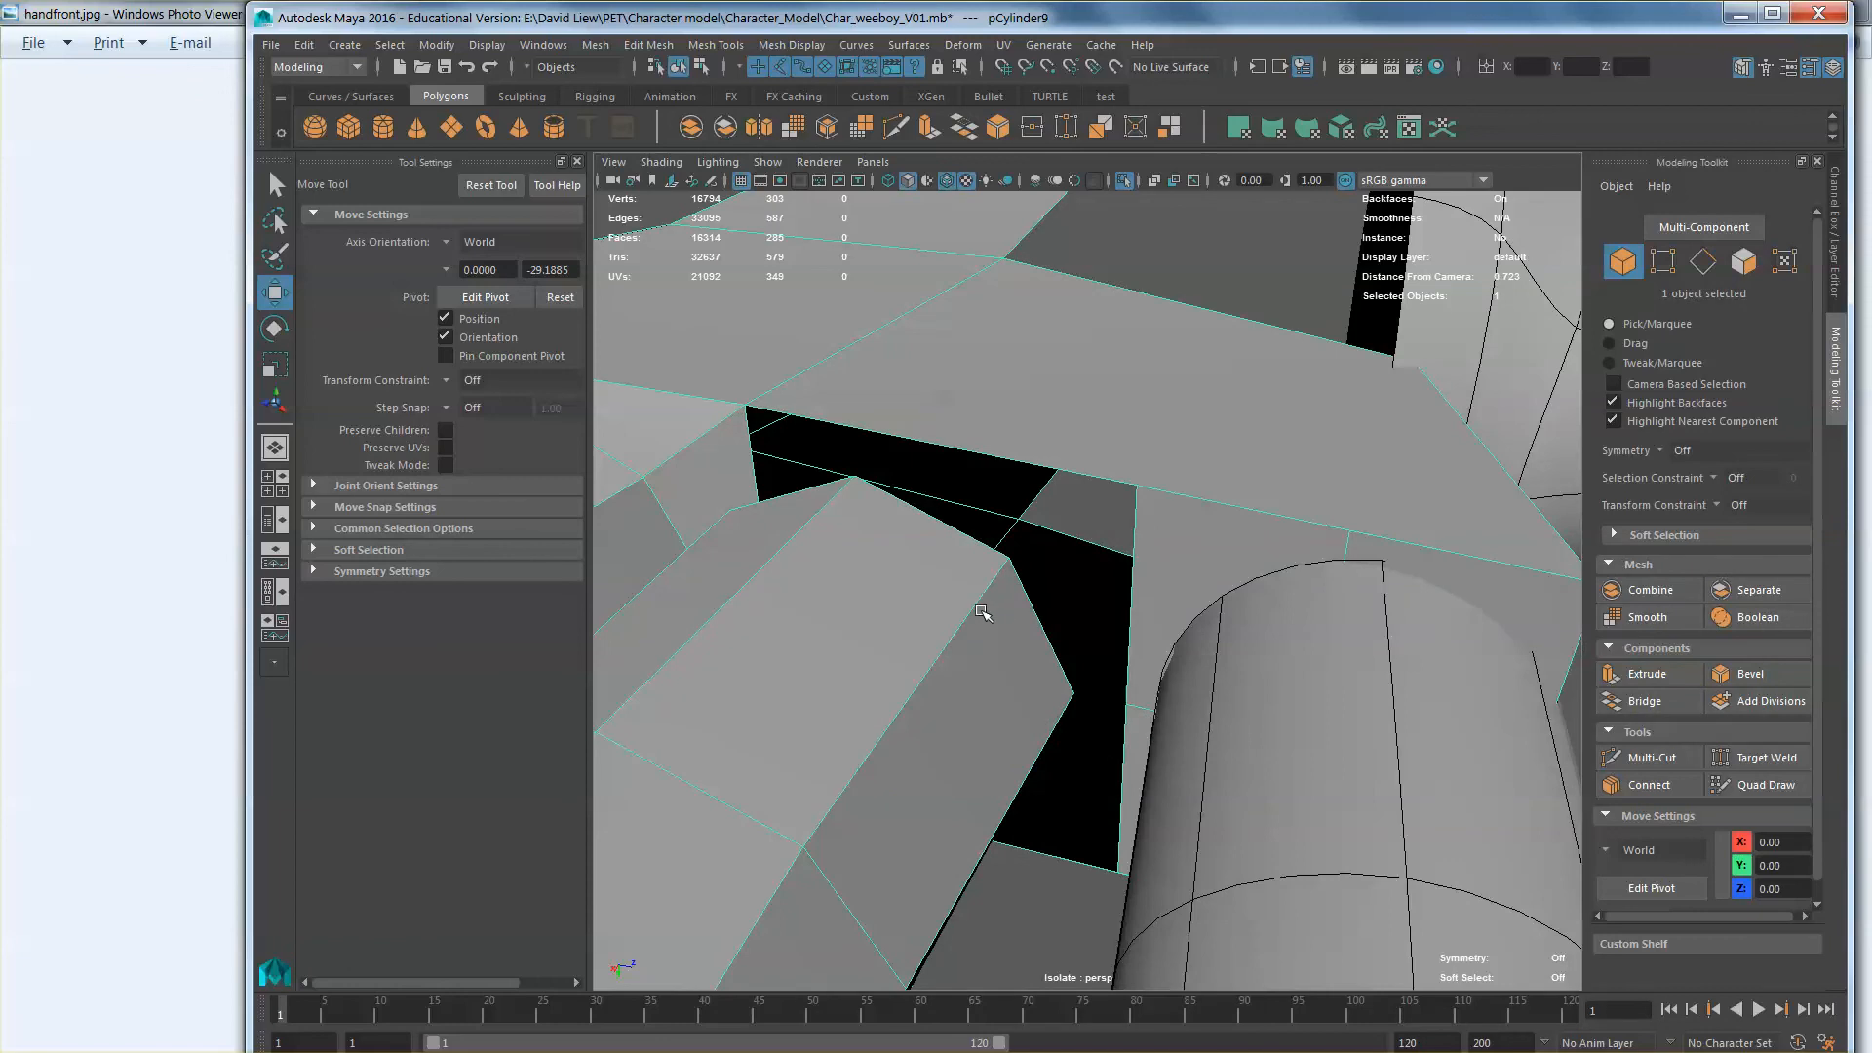
right_click_drag(982, 612, 965, 536)
double_click(1058, 475)
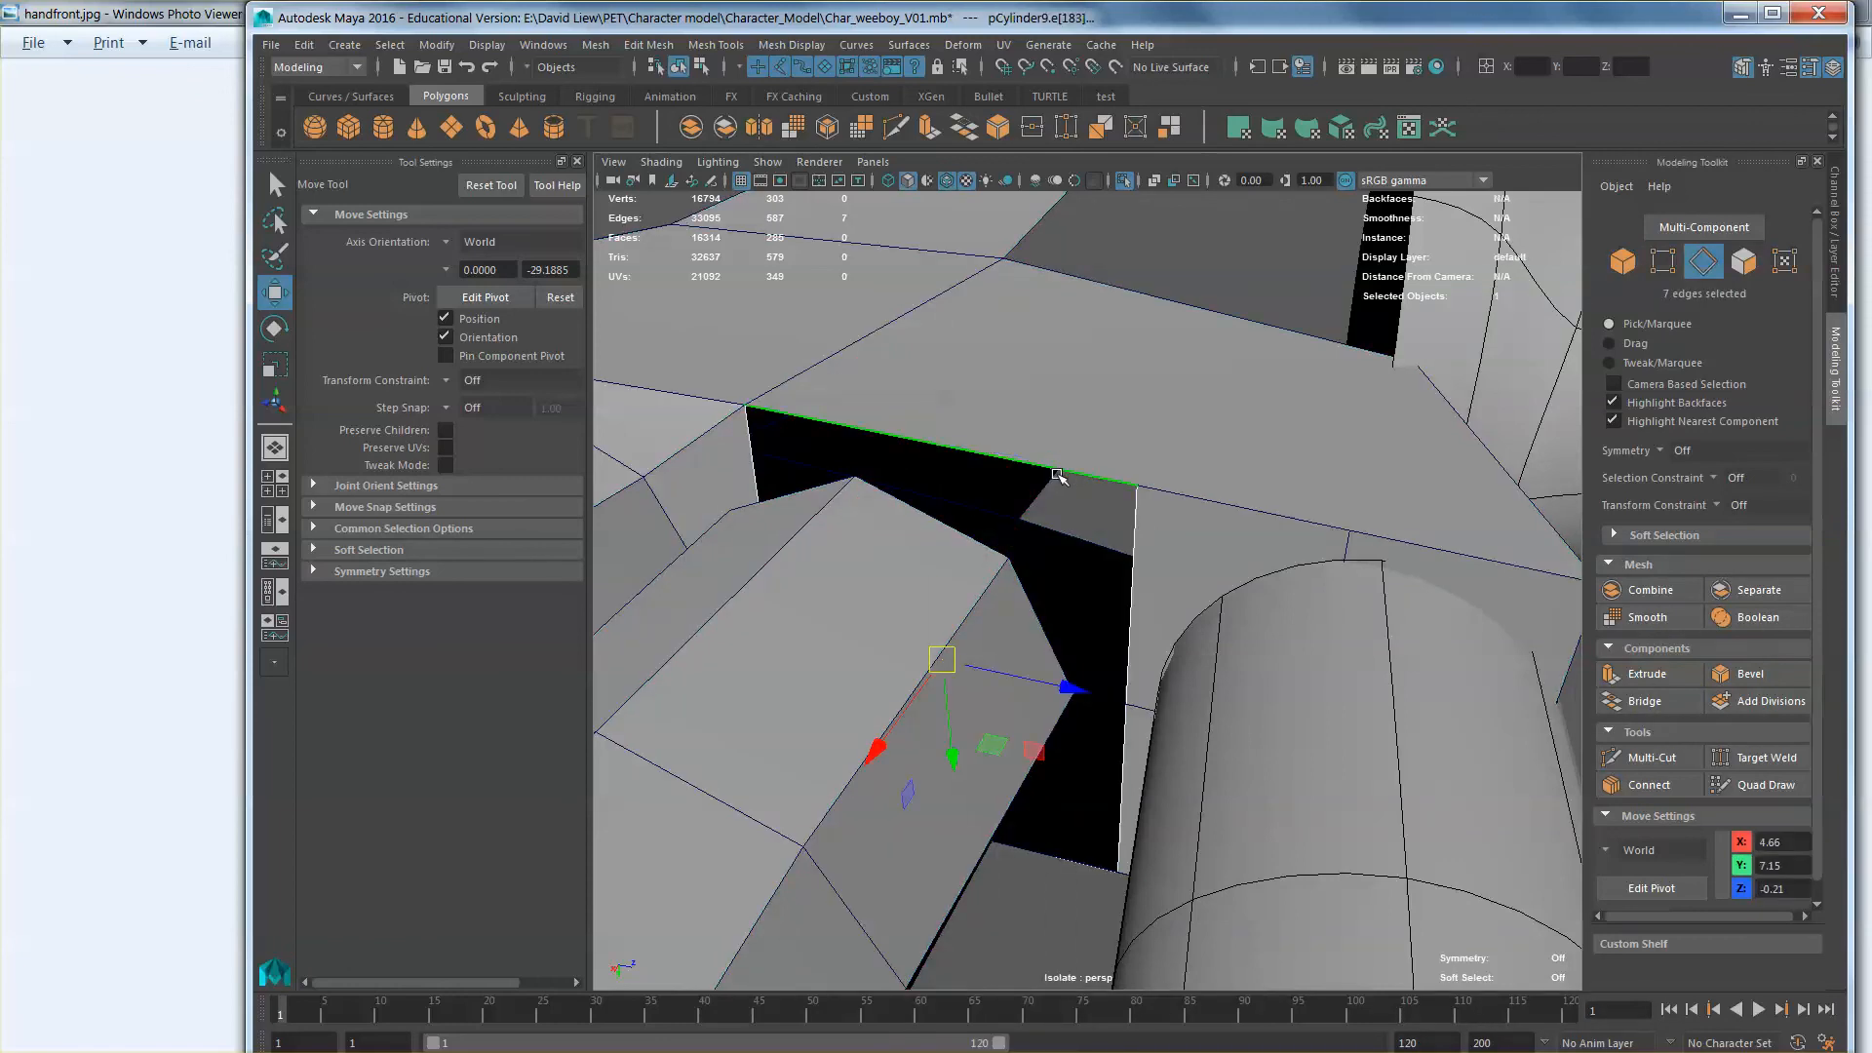
left_click_drag(1058, 476, 1105, 650, "alt")
left_click(1663, 262)
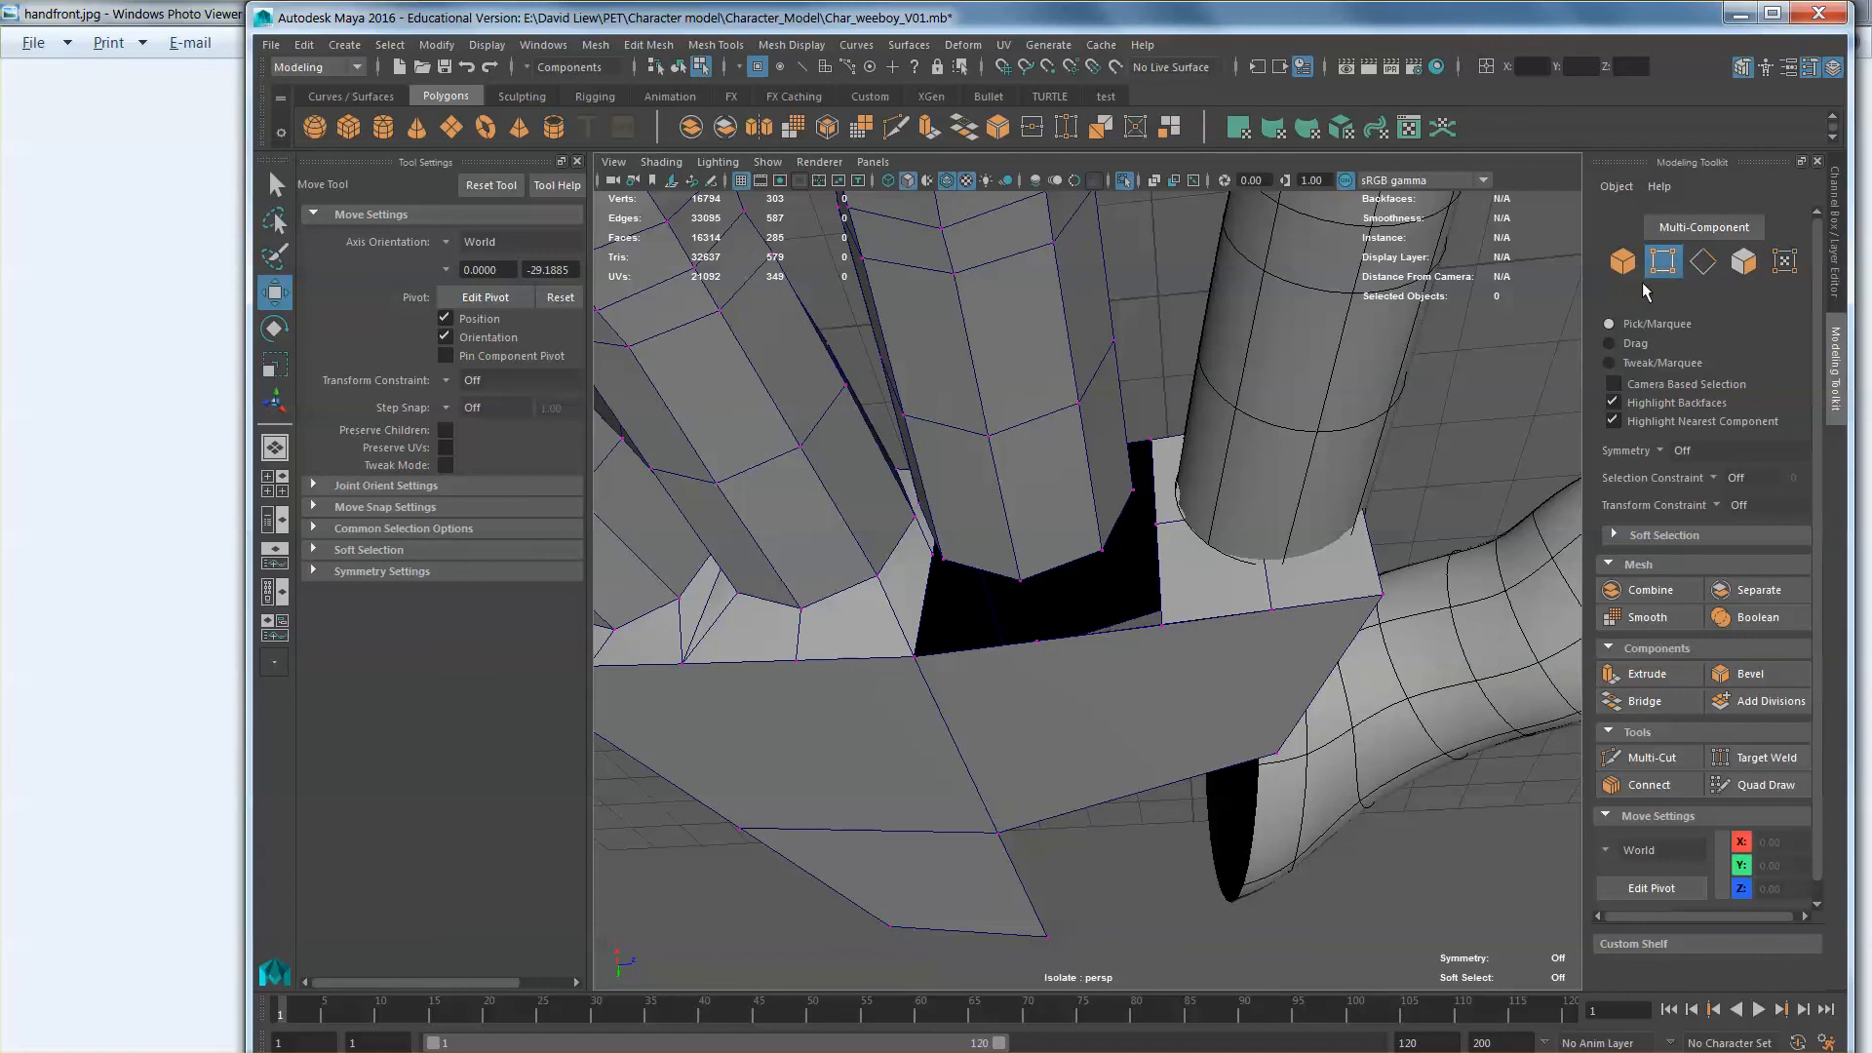
Step: Connect the palm opening's upper edge behind the middle finger to the opposite edge on the wrist side with one segment
left_click_drag(1182, 452, 1064, 540, "alt")
right_click_drag(1064, 540, 1062, 490)
left_click(1070, 567)
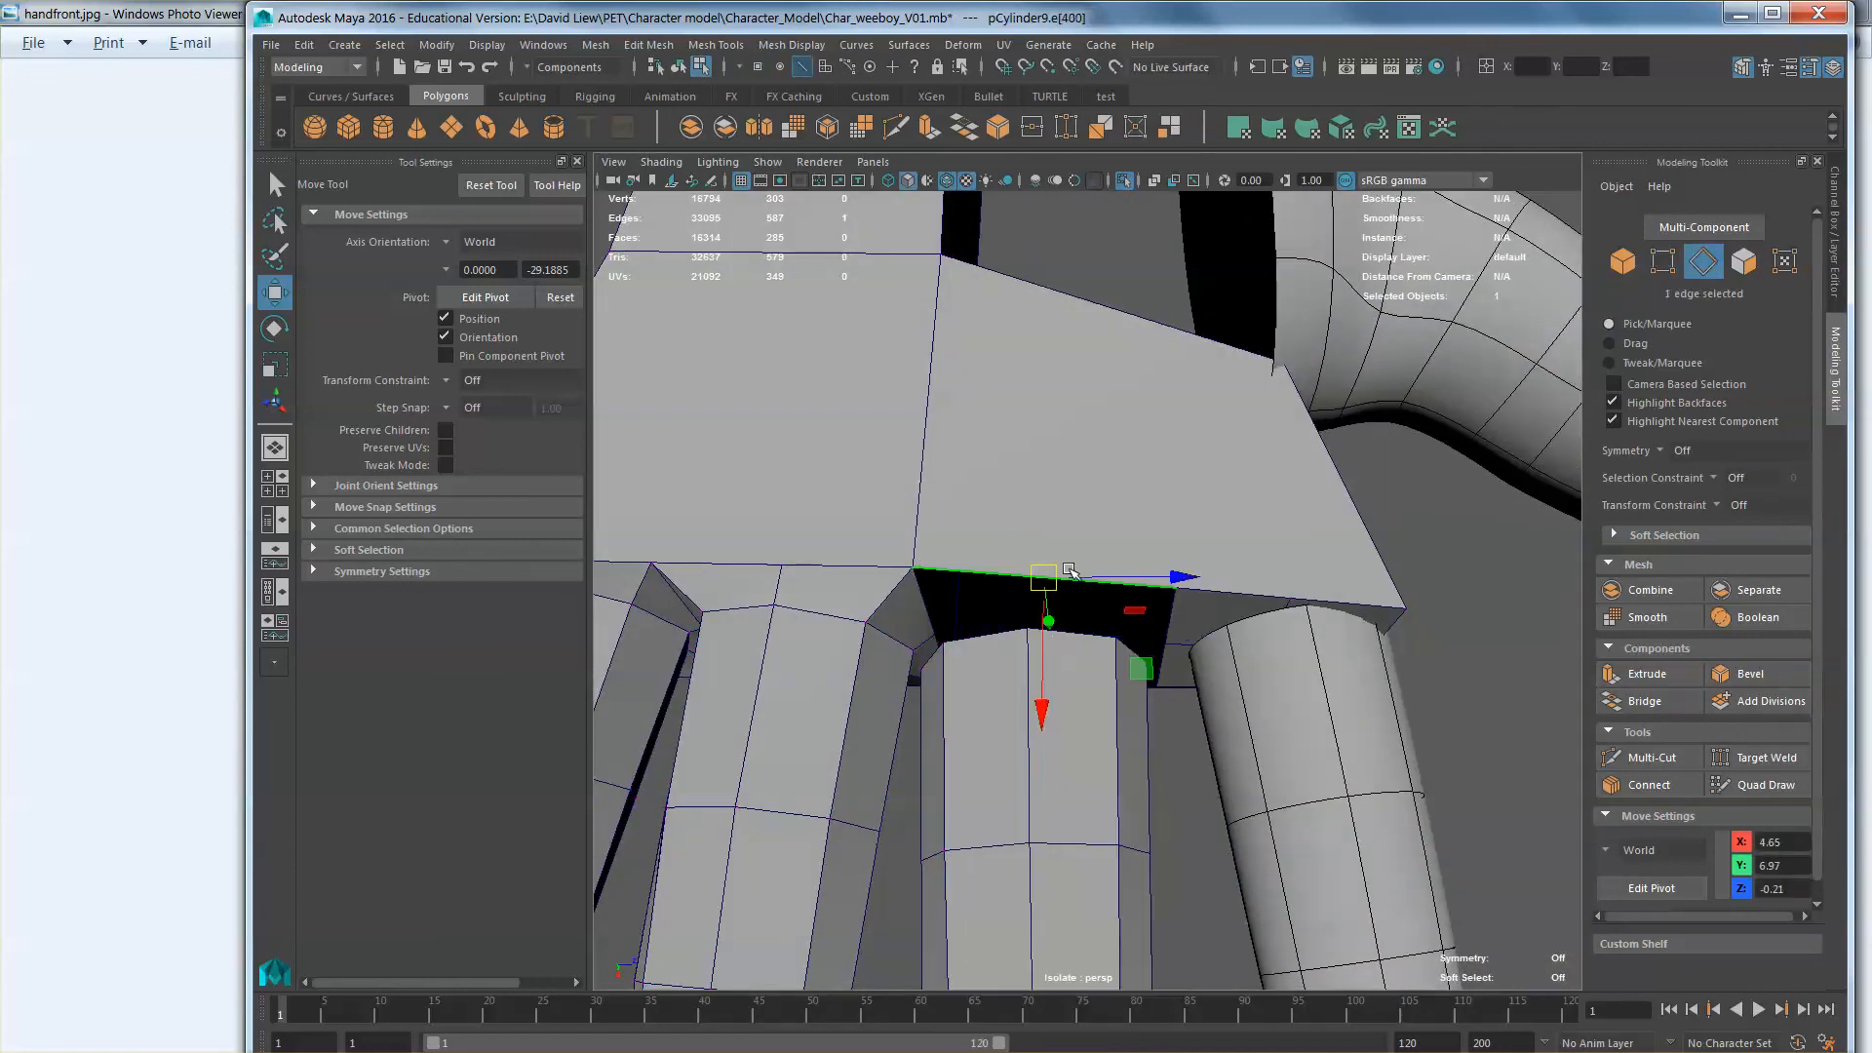
left_click(1099, 331, "shift")
left_click(1648, 784)
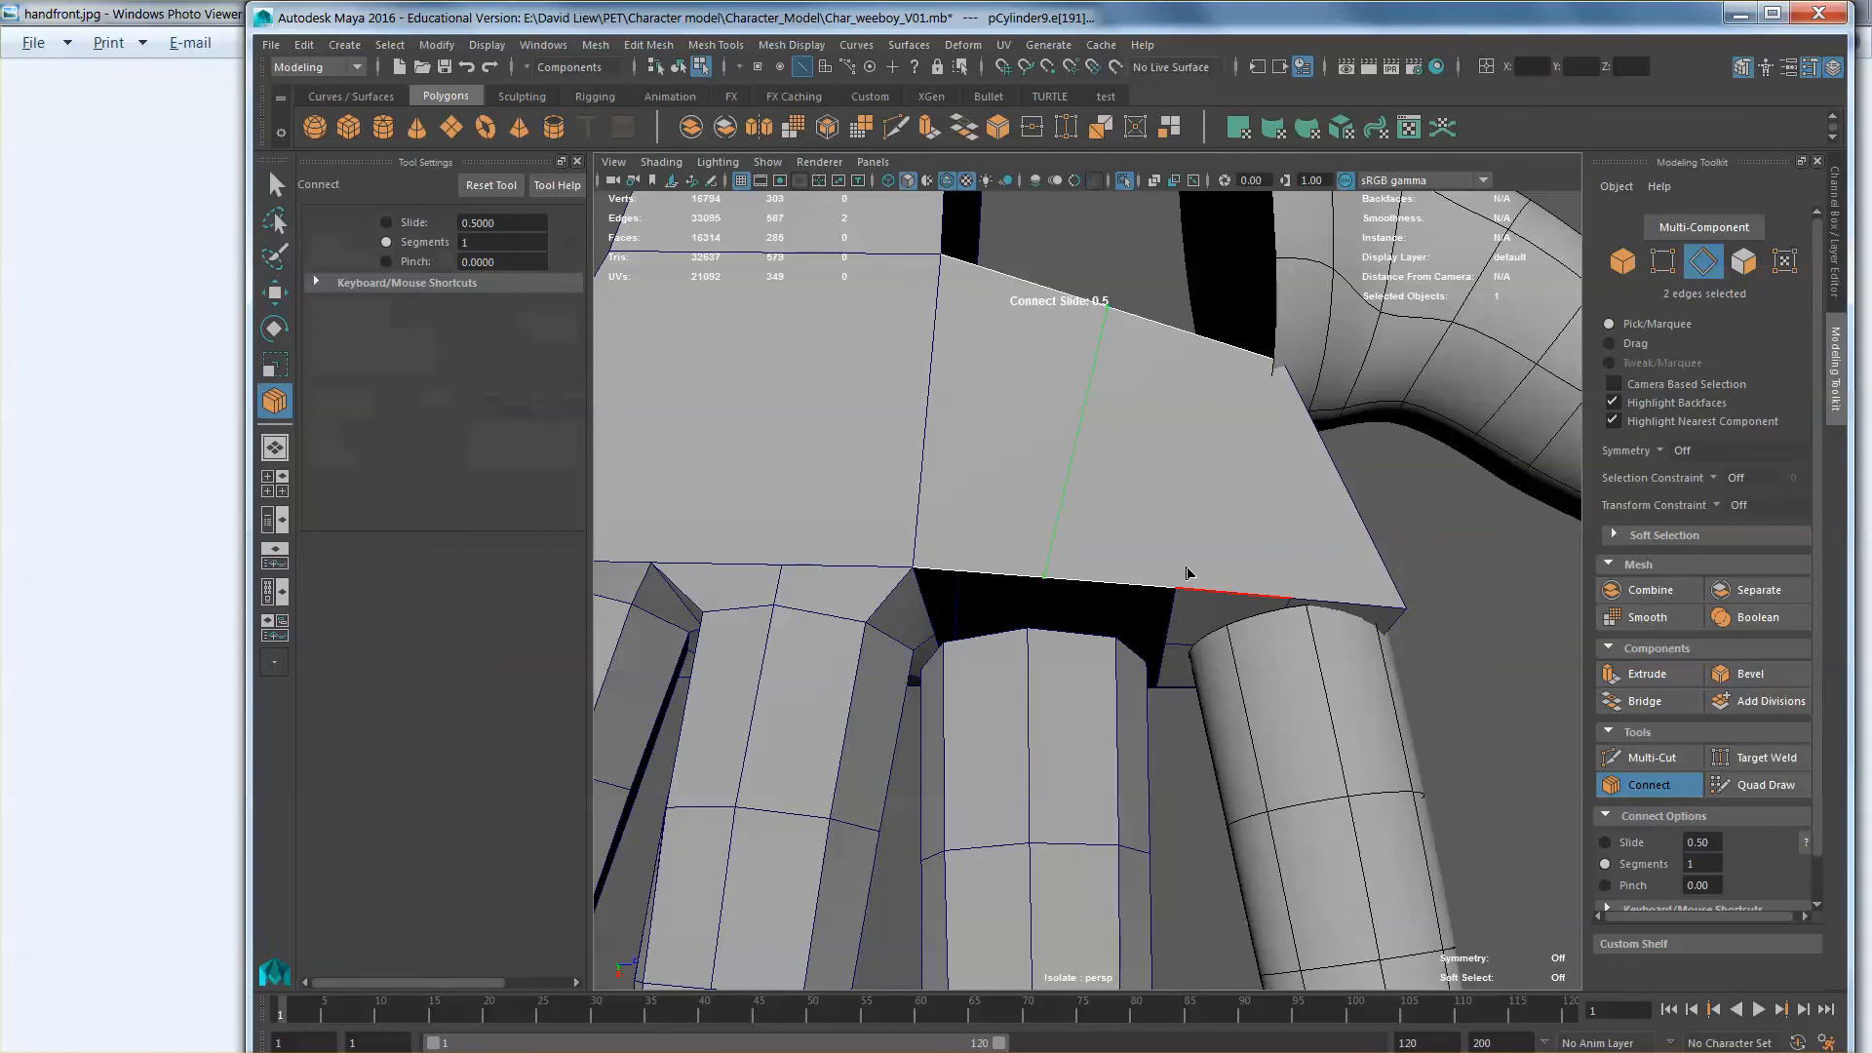
key("w")
Step: Bridge the border loop of the palm opening with the middle finger's base loop
right_click_drag(1080, 537, 1108, 450)
left_click(1097, 707, "shift")
left_click(1095, 704, "shift")
double_click(1077, 621)
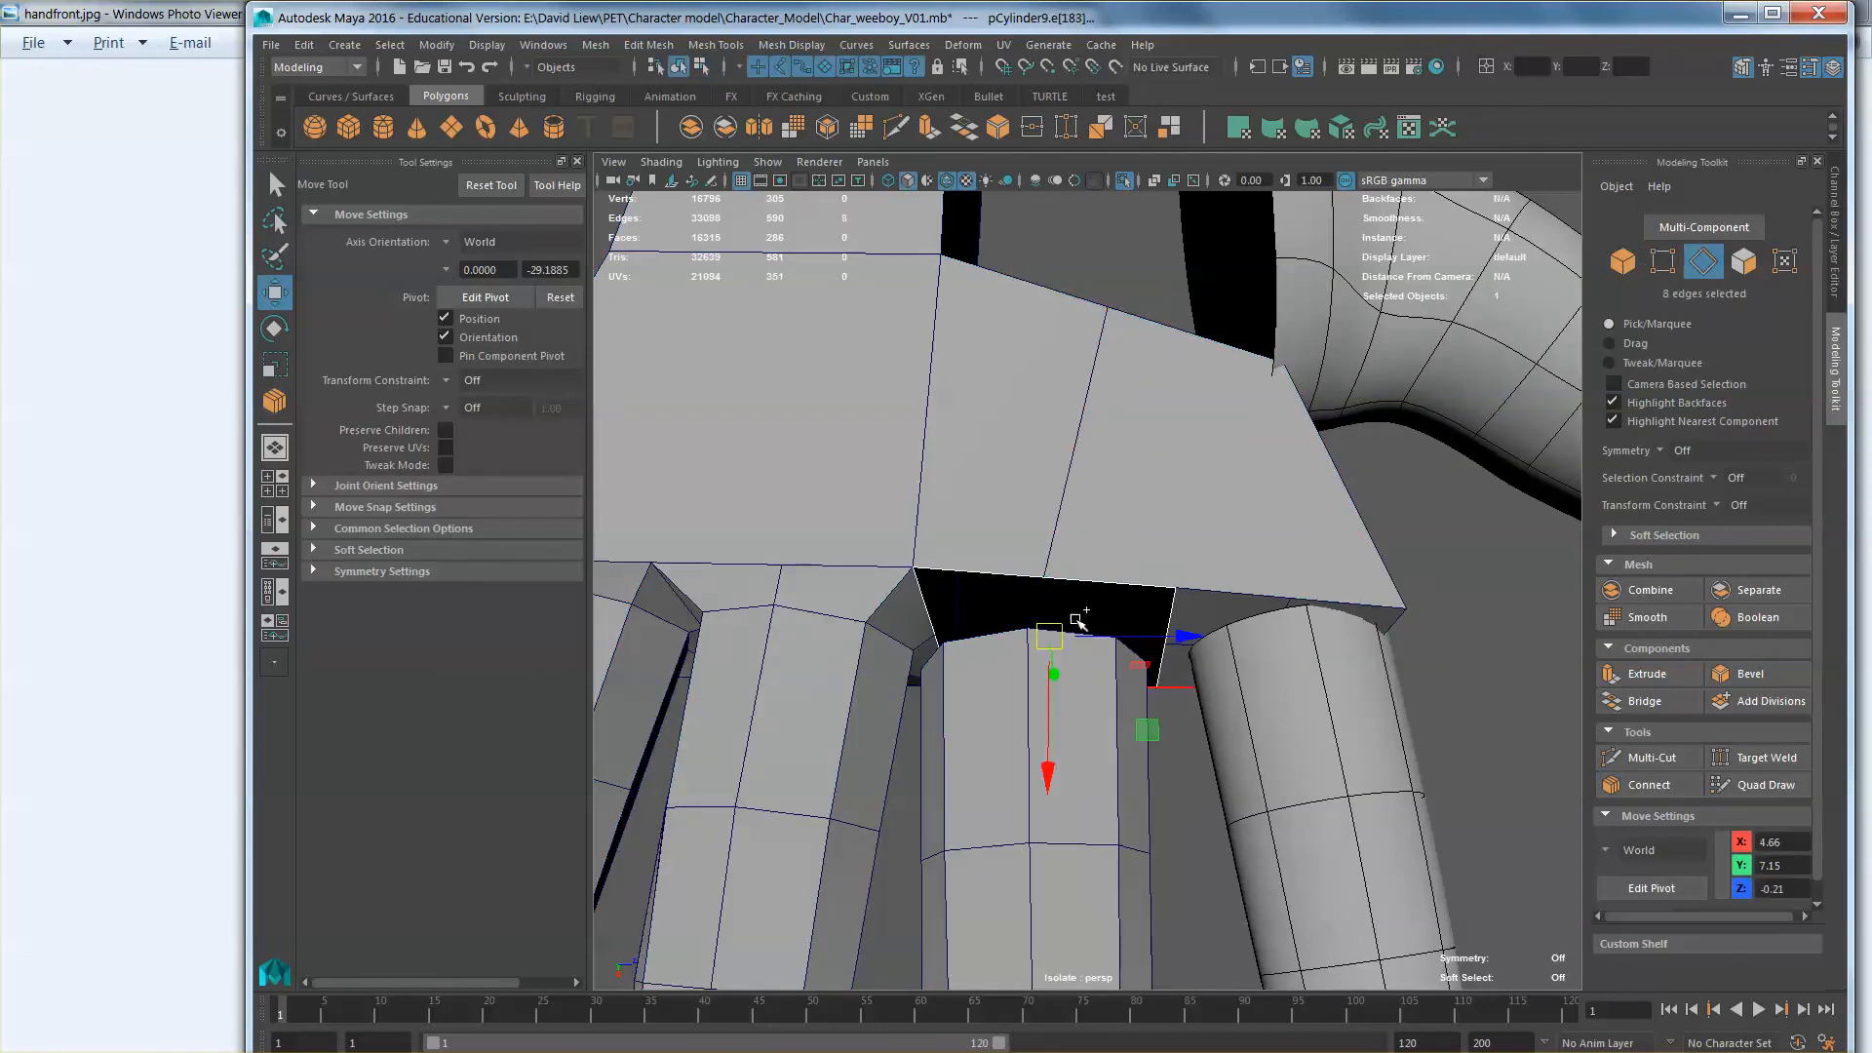
double_click(988, 639, "shift")
left_click(1679, 703)
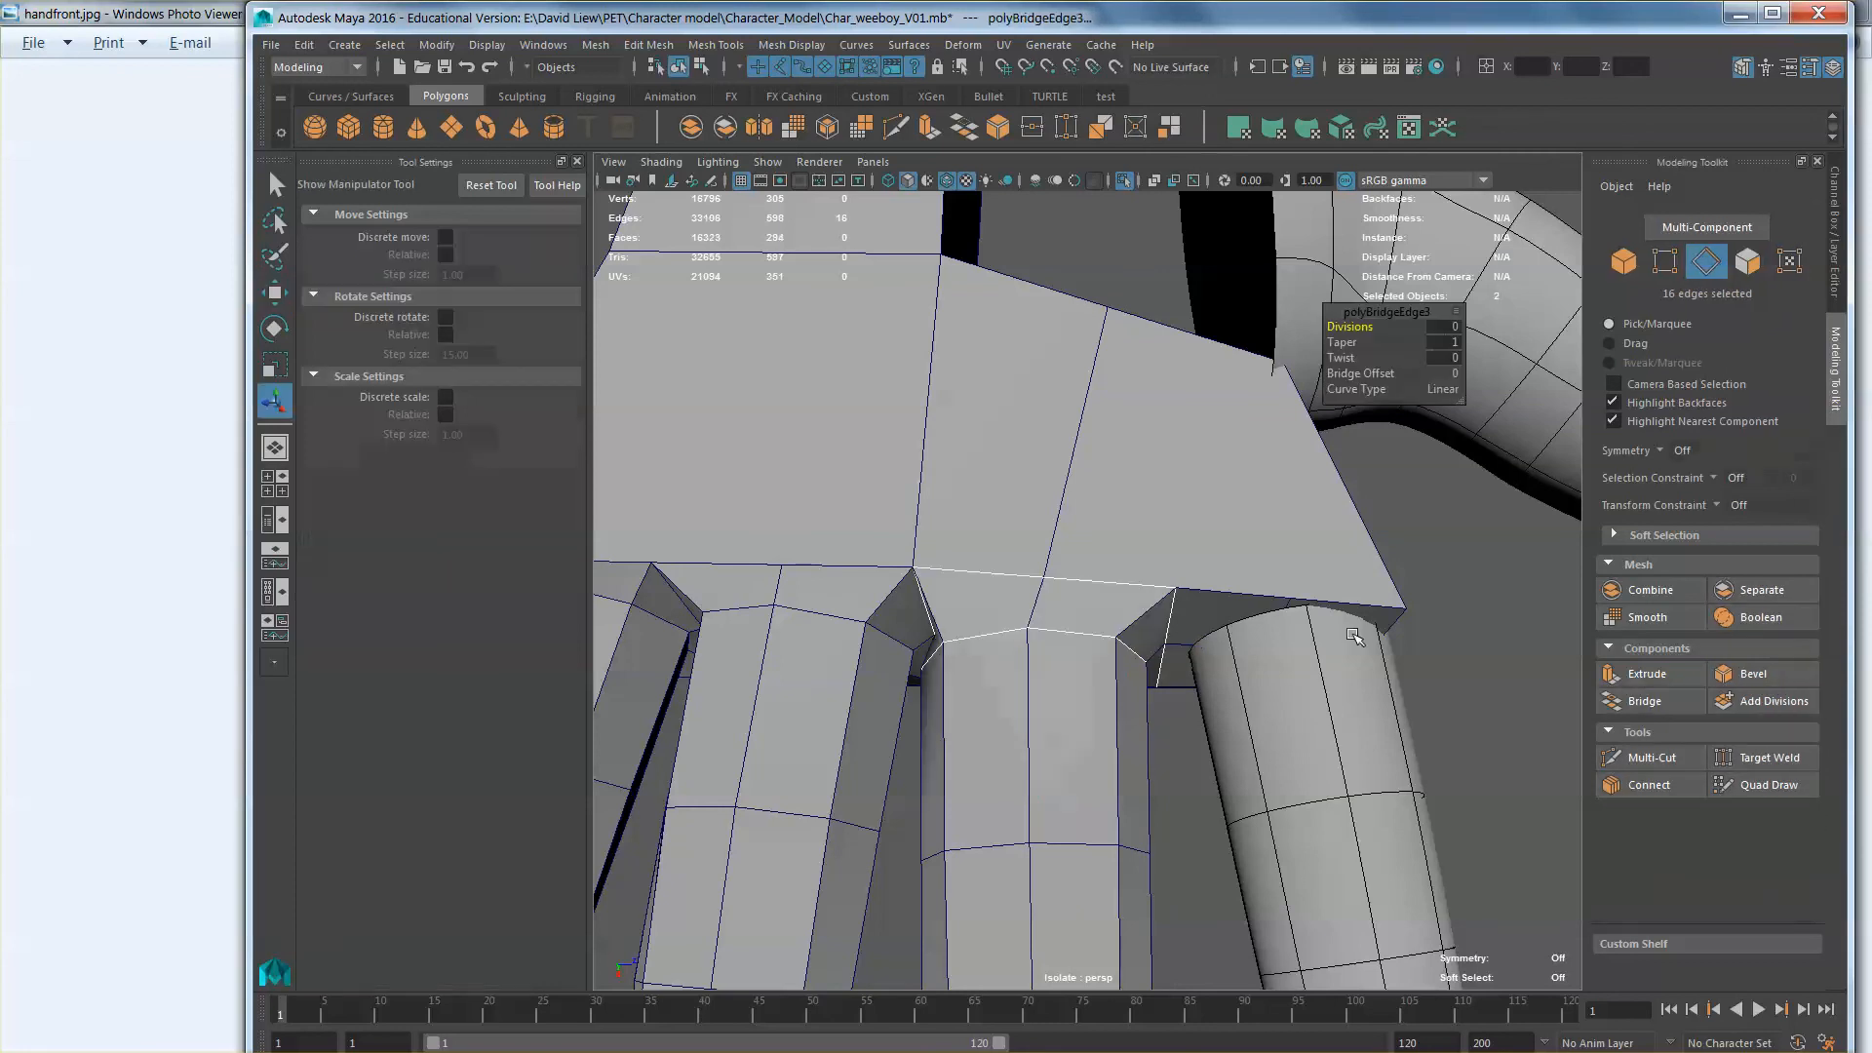
key("w")
Step: Delete the four knuckle-end palm faces behind the index finger
right_click_drag(1057, 493, 1187, 576)
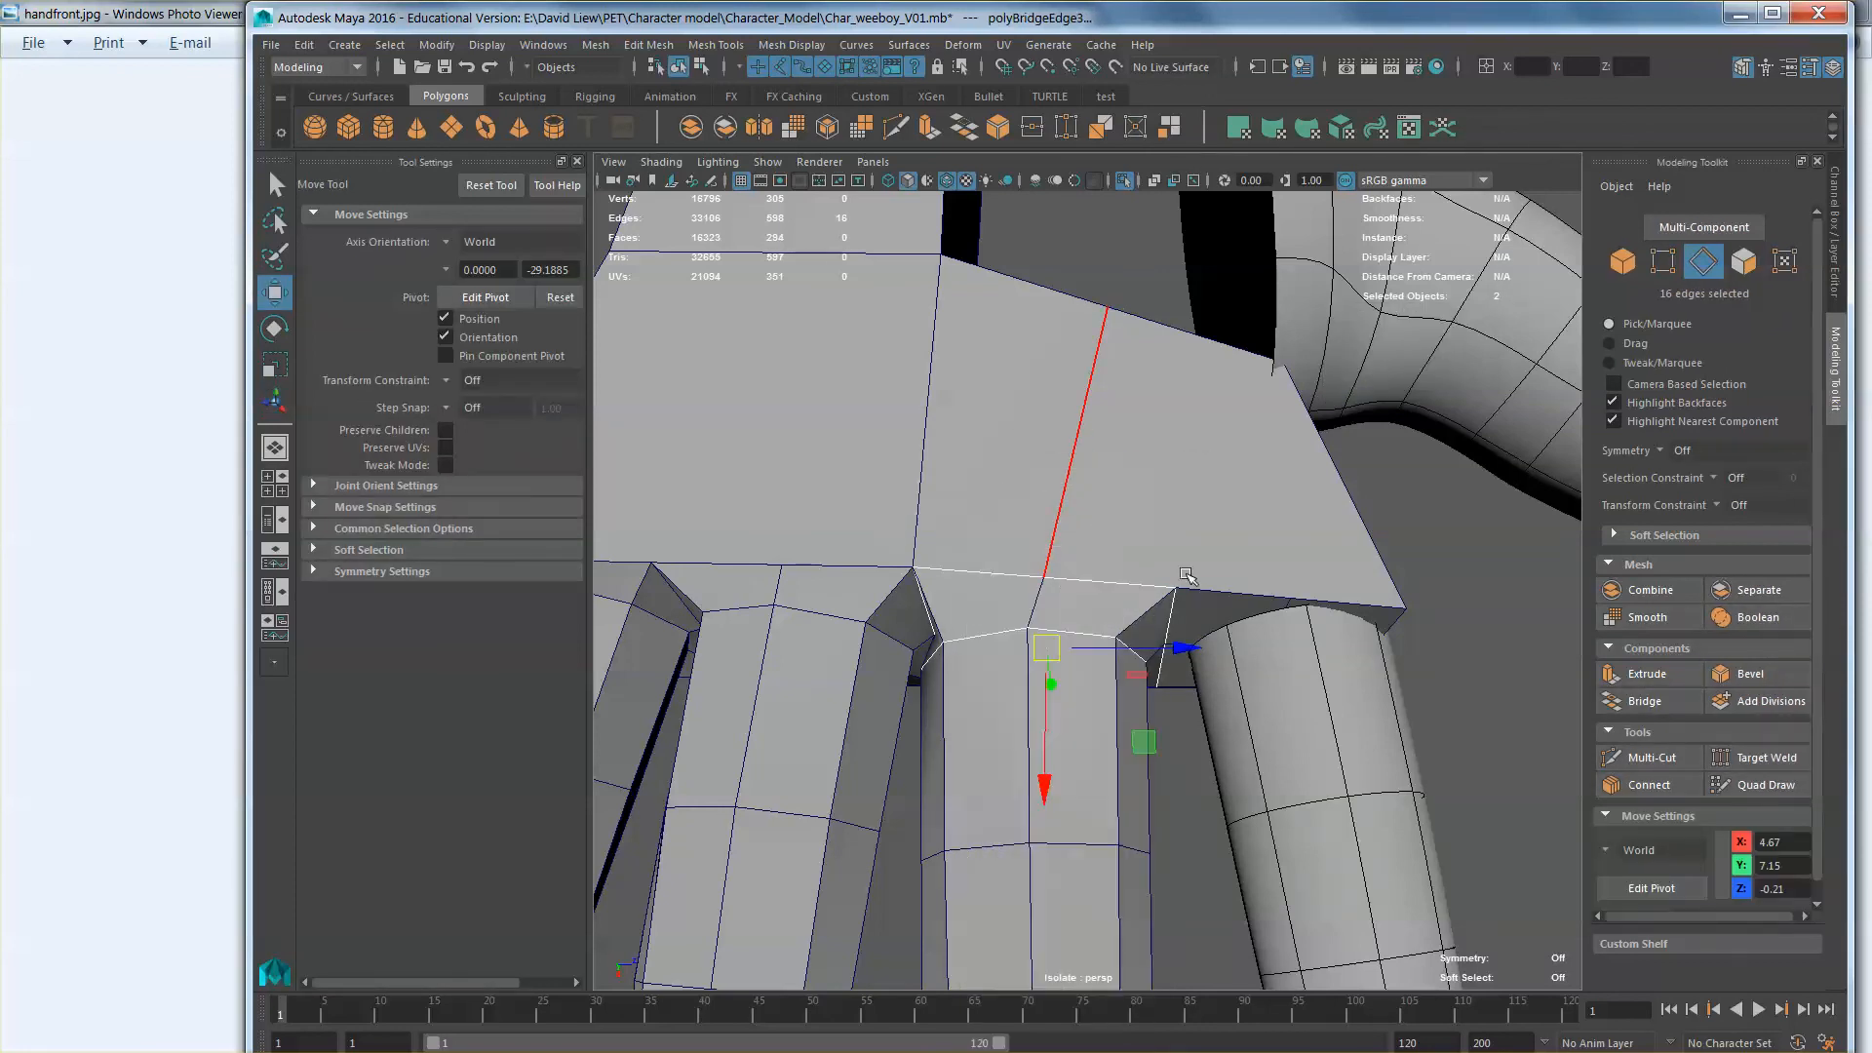
middle_click_drag(1233, 587, 986, 526, "alt")
right_click_drag(992, 527, 996, 559)
left_click(968, 539)
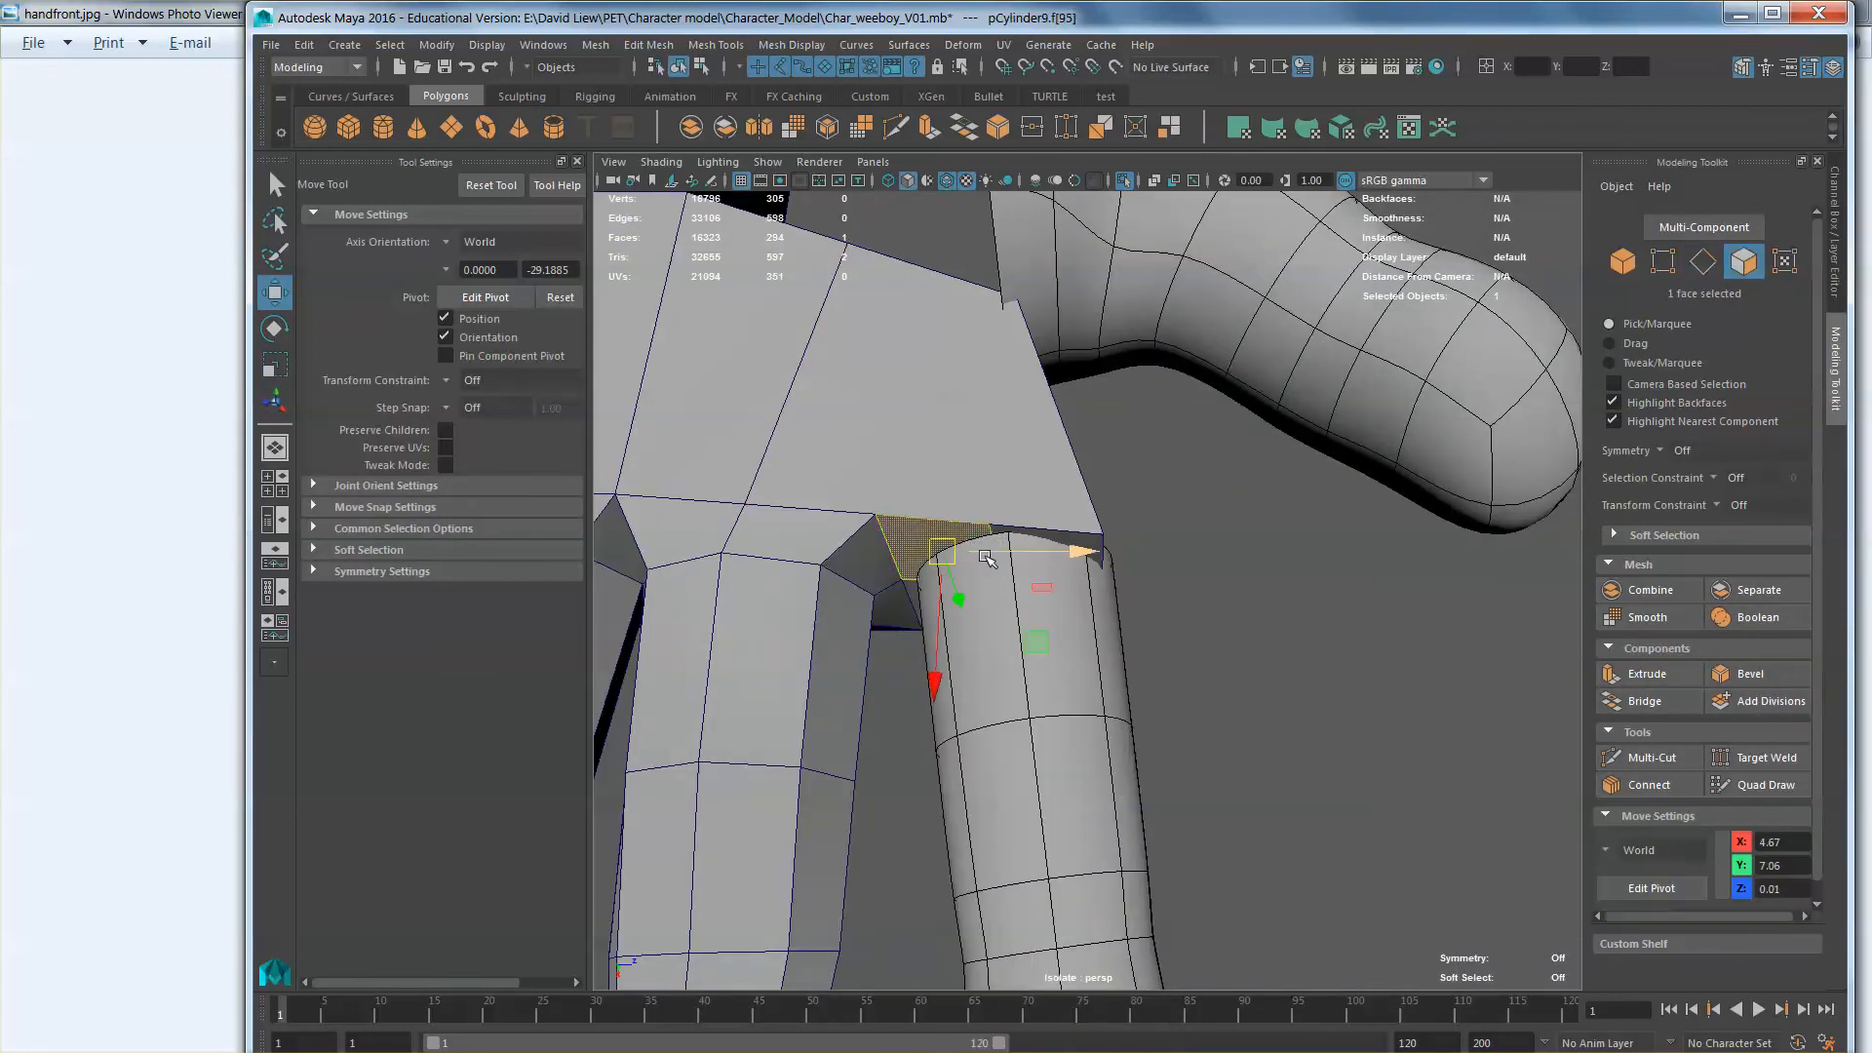
left_click(1019, 546, "shift")
left_click_drag(1019, 546, 940, 503, "alt")
left_click(1074, 617, "shift")
key("Delete")
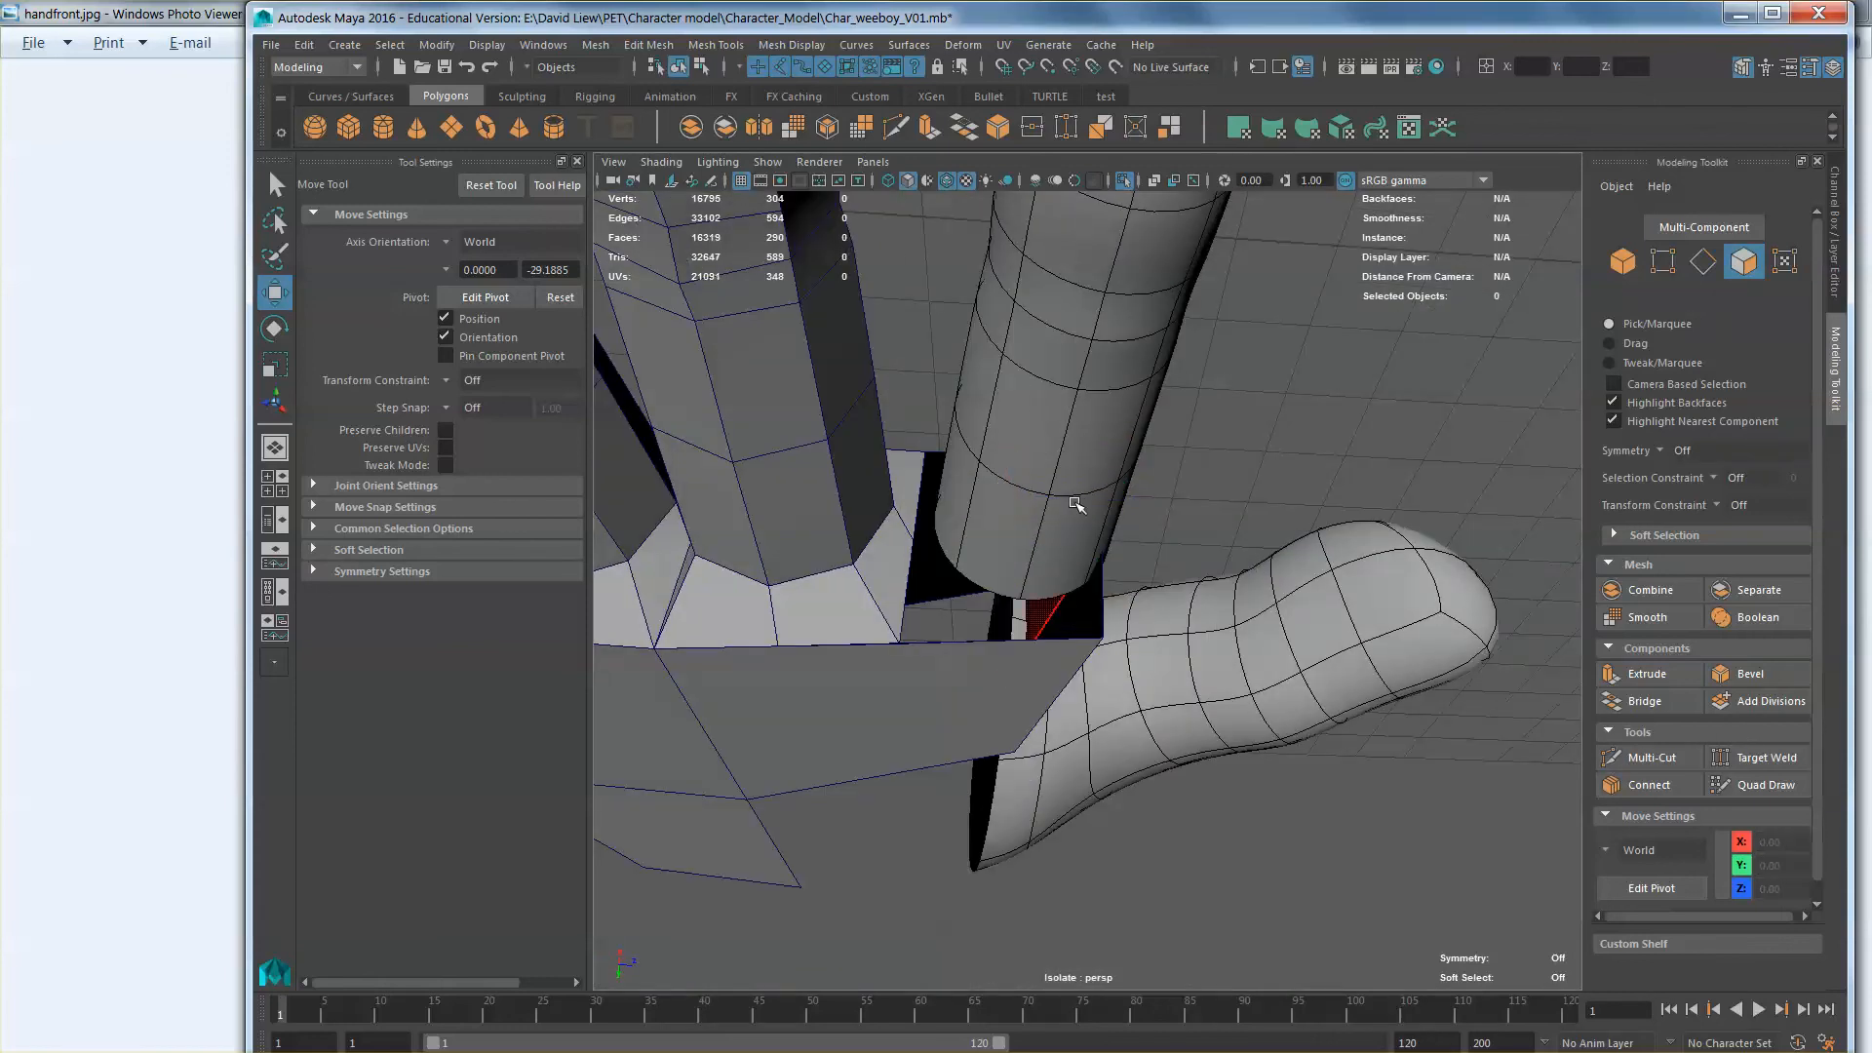
Step: Combine the index finger with the hand mesh and return it to the unsmoothed display
right_click_drag(1075, 504, 1019, 450)
left_click(847, 636, "shift")
left_click(691, 129)
key("1")
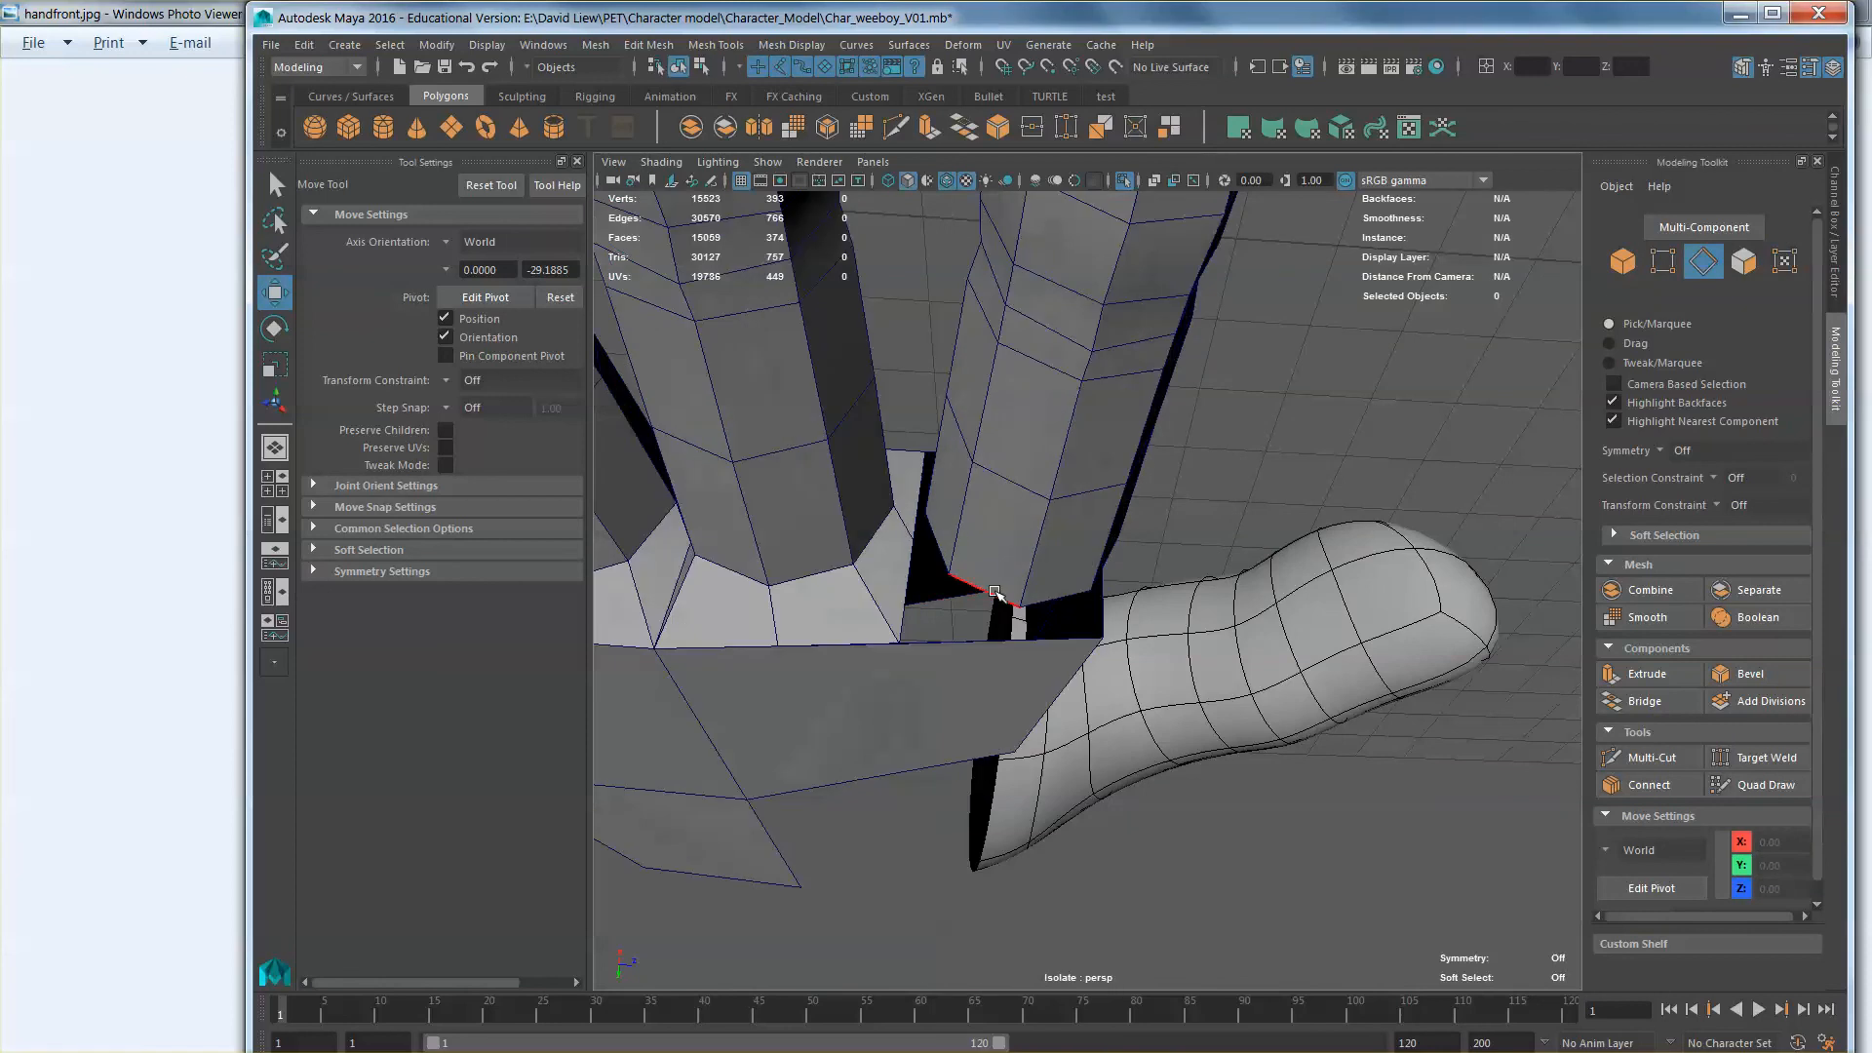
Step: Try bridging the palm opening's border loop with the index finger's base loop, and undo the bridge
double_click(995, 592)
left_click_drag(959, 619, 949, 637, "alt")
double_click(952, 646, "shift")
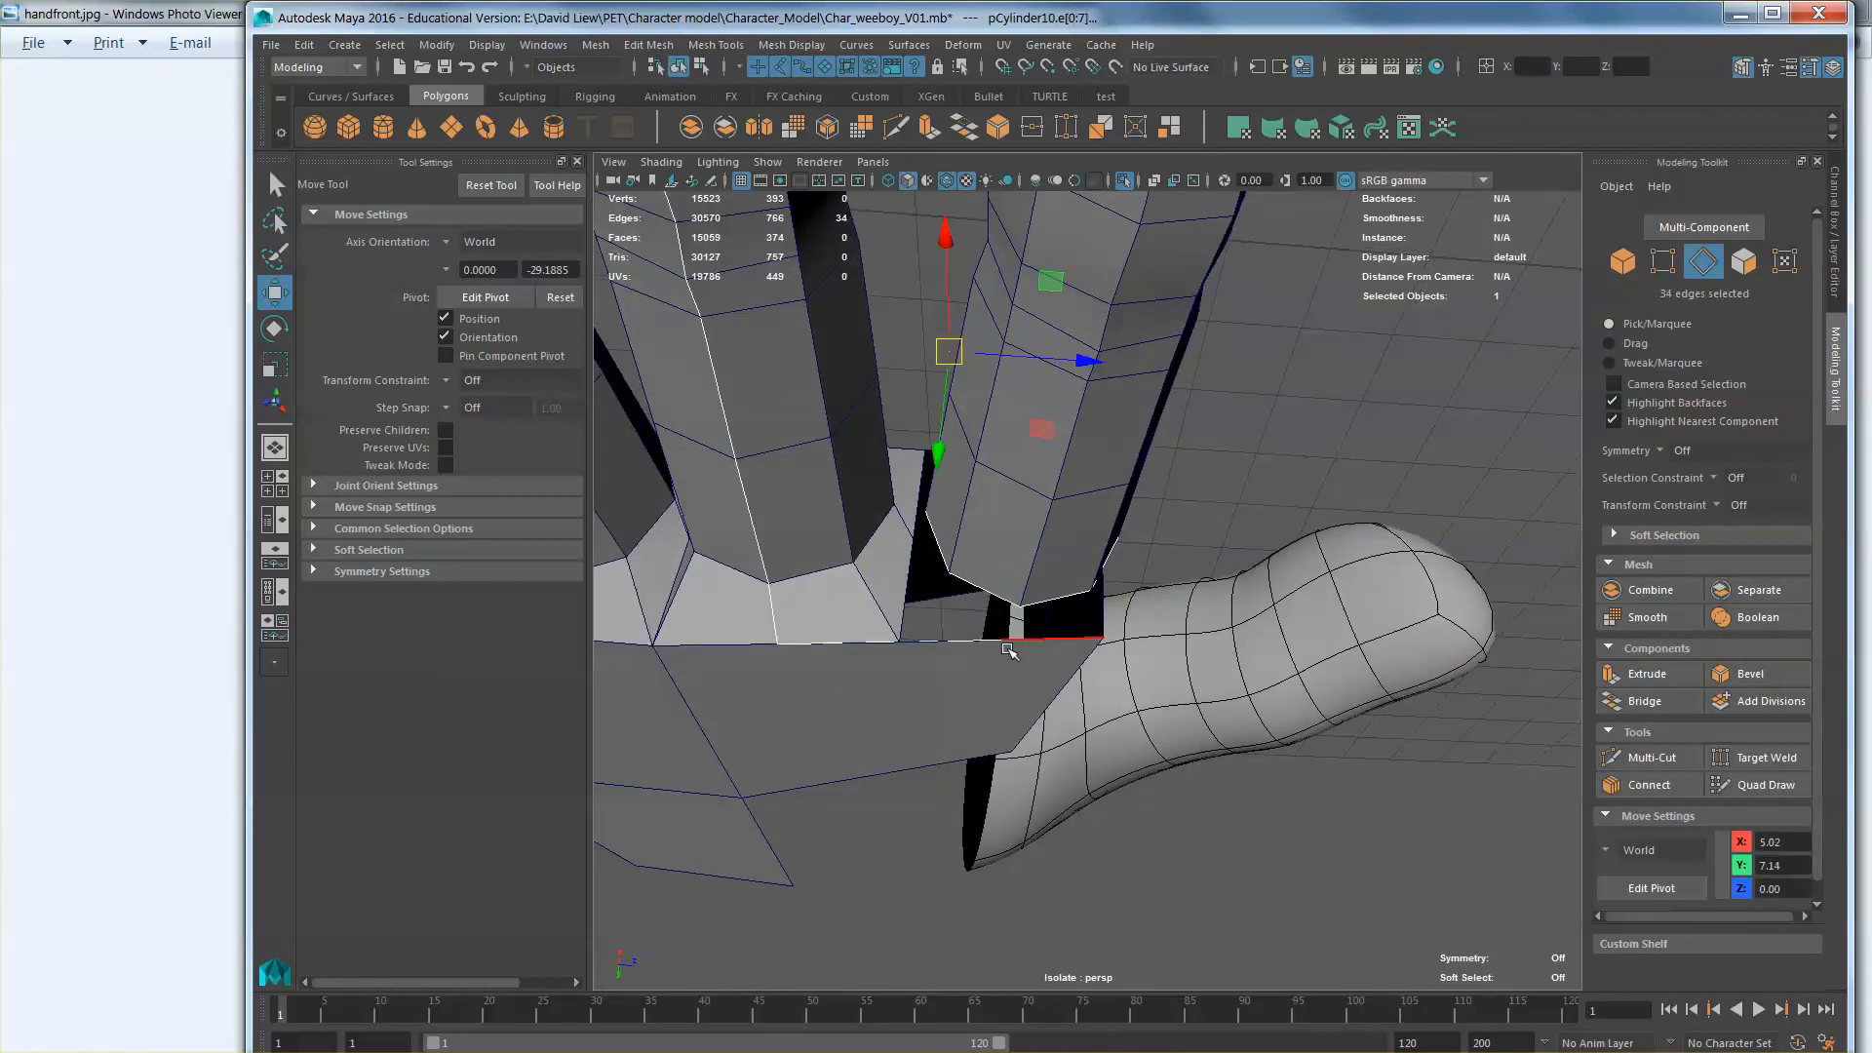
double_click(975, 641)
double_click(1096, 606, "shift")
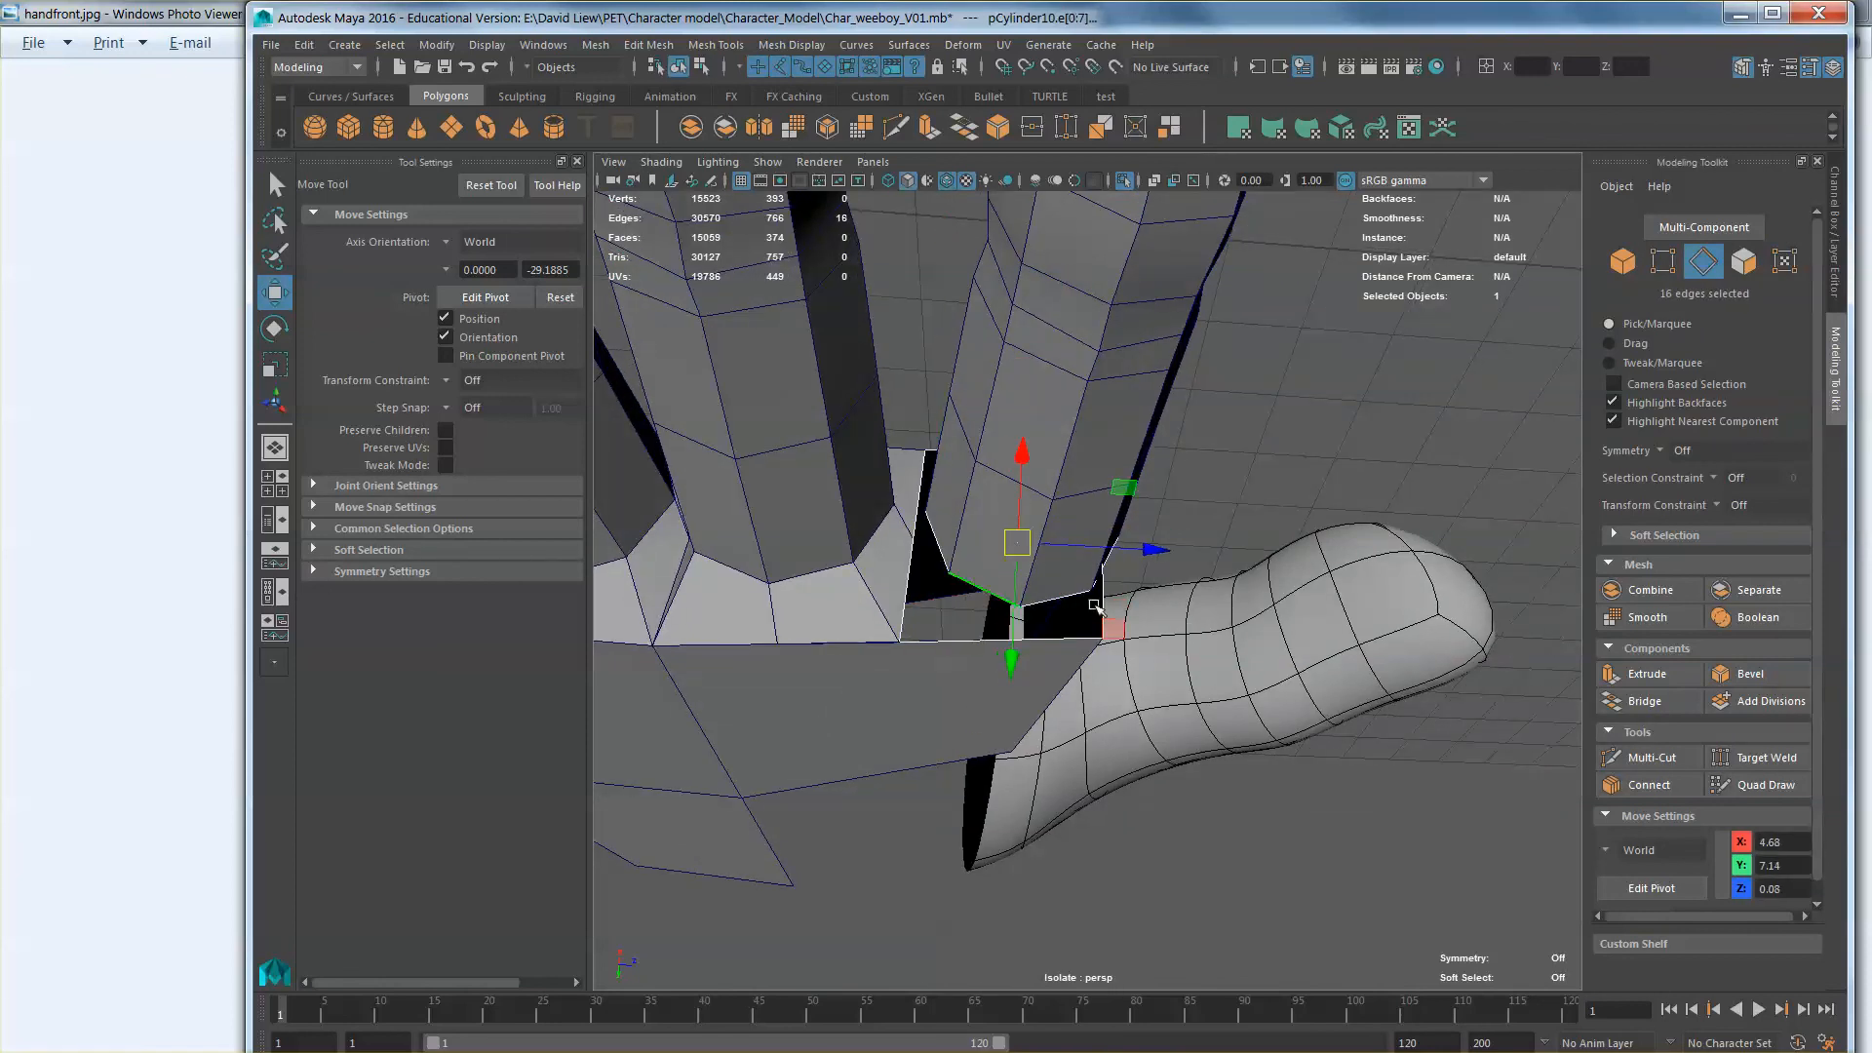
left_click(1645, 701)
left_click_drag(1121, 585, 1022, 531, "alt")
key("ctrl+z")
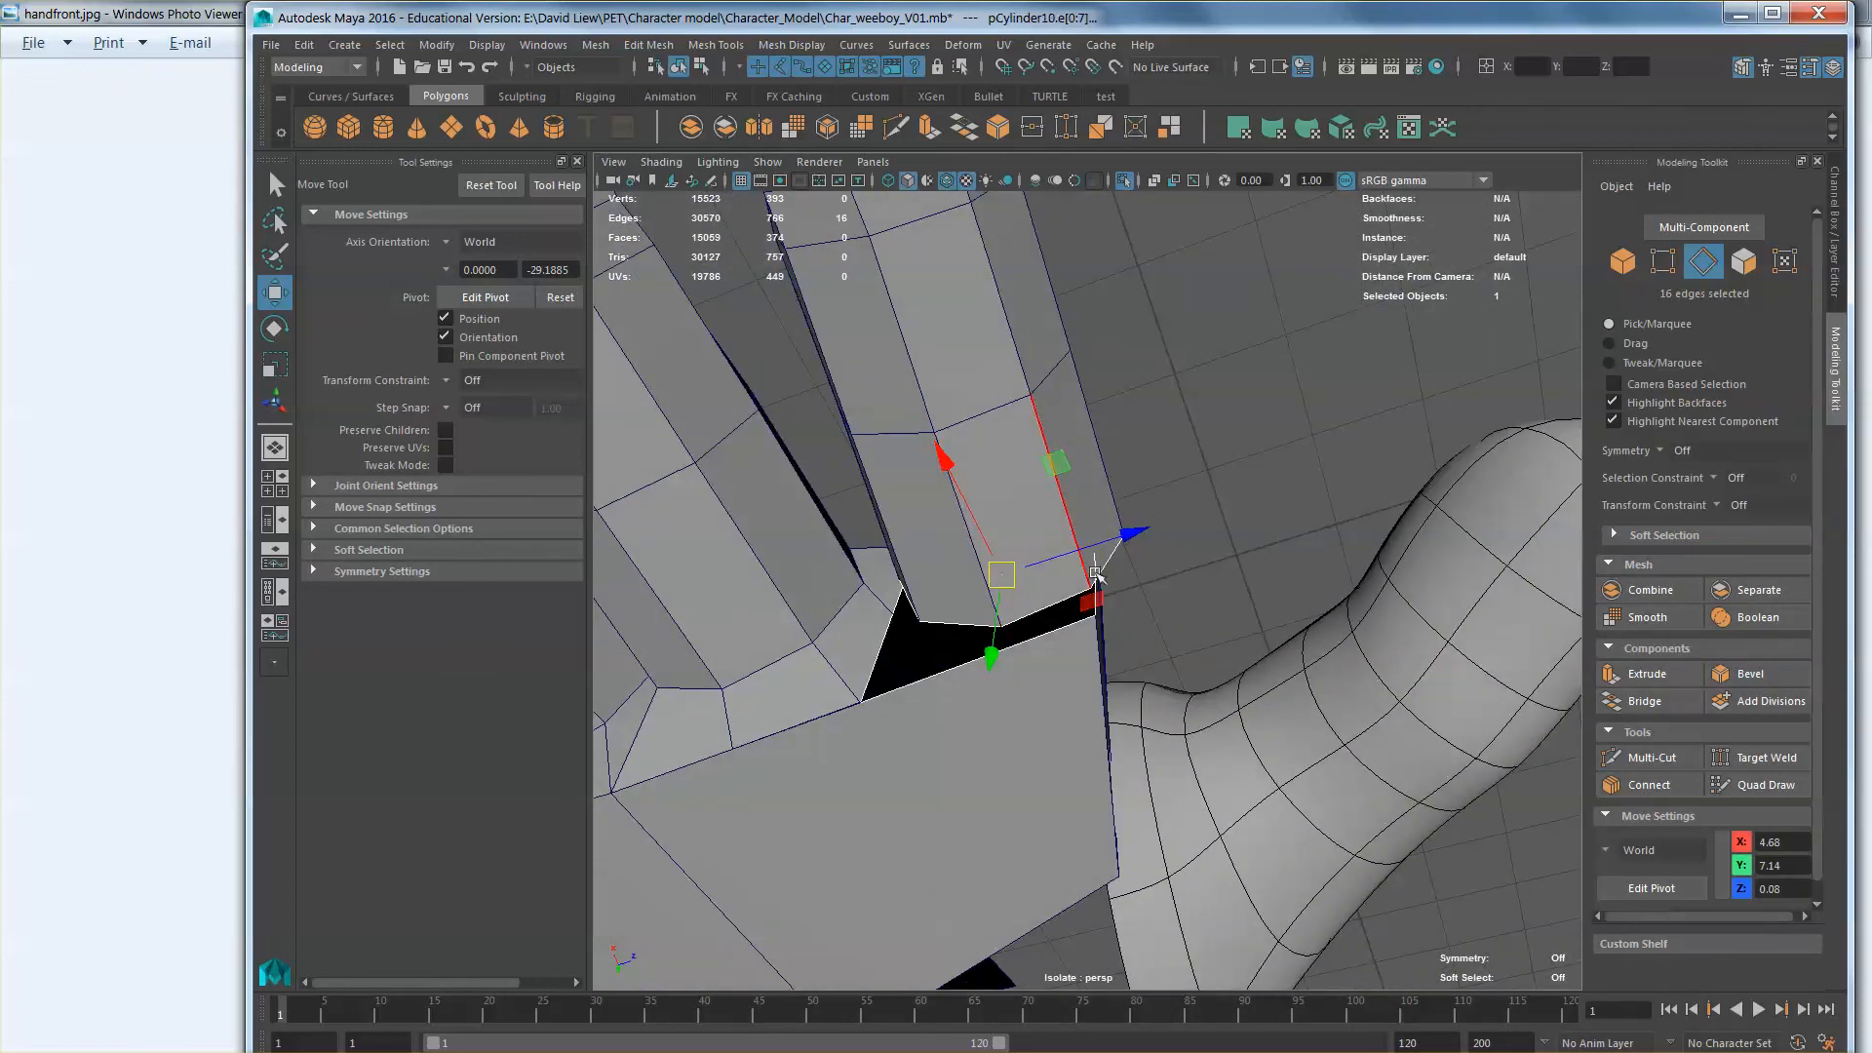
Step: Bridge the thumb-side edges of the index finger's base to the matching side edges of the palm opening
left_click_drag(1097, 634, 1088, 487, "alt")
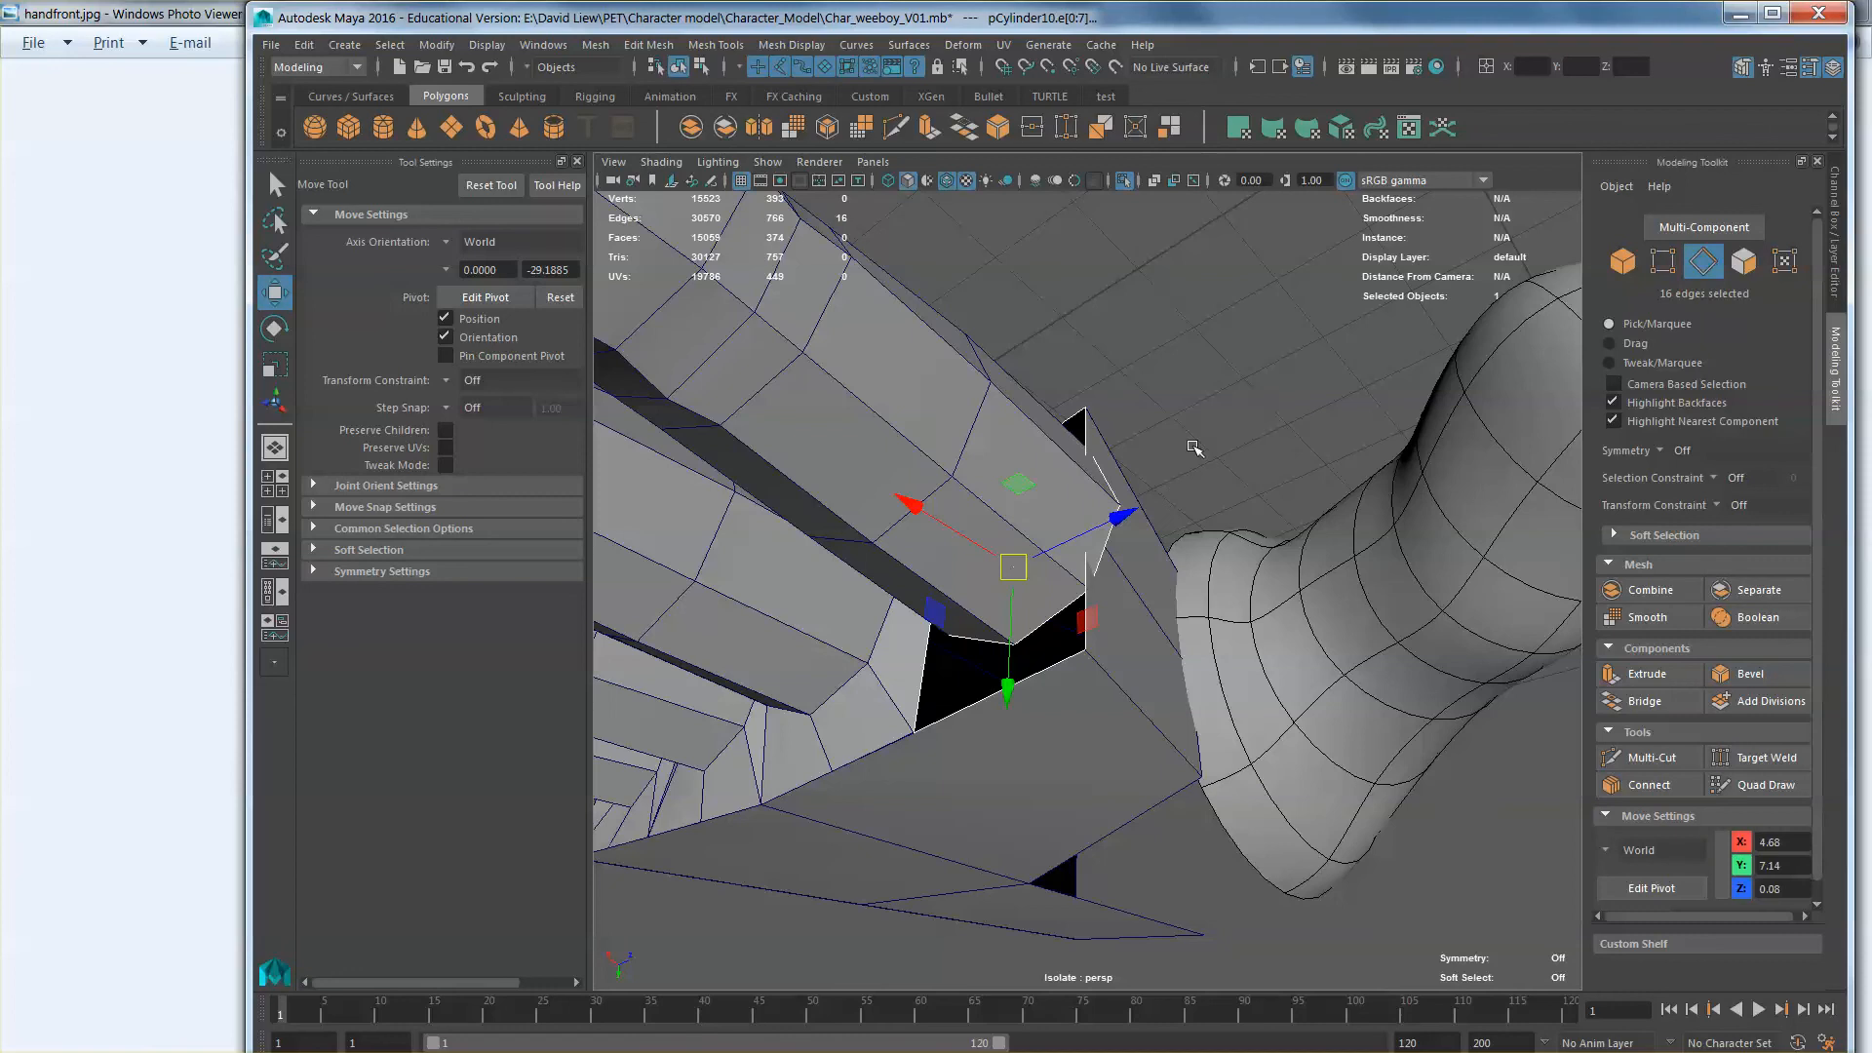
left_click(1088, 439)
left_click(1090, 475)
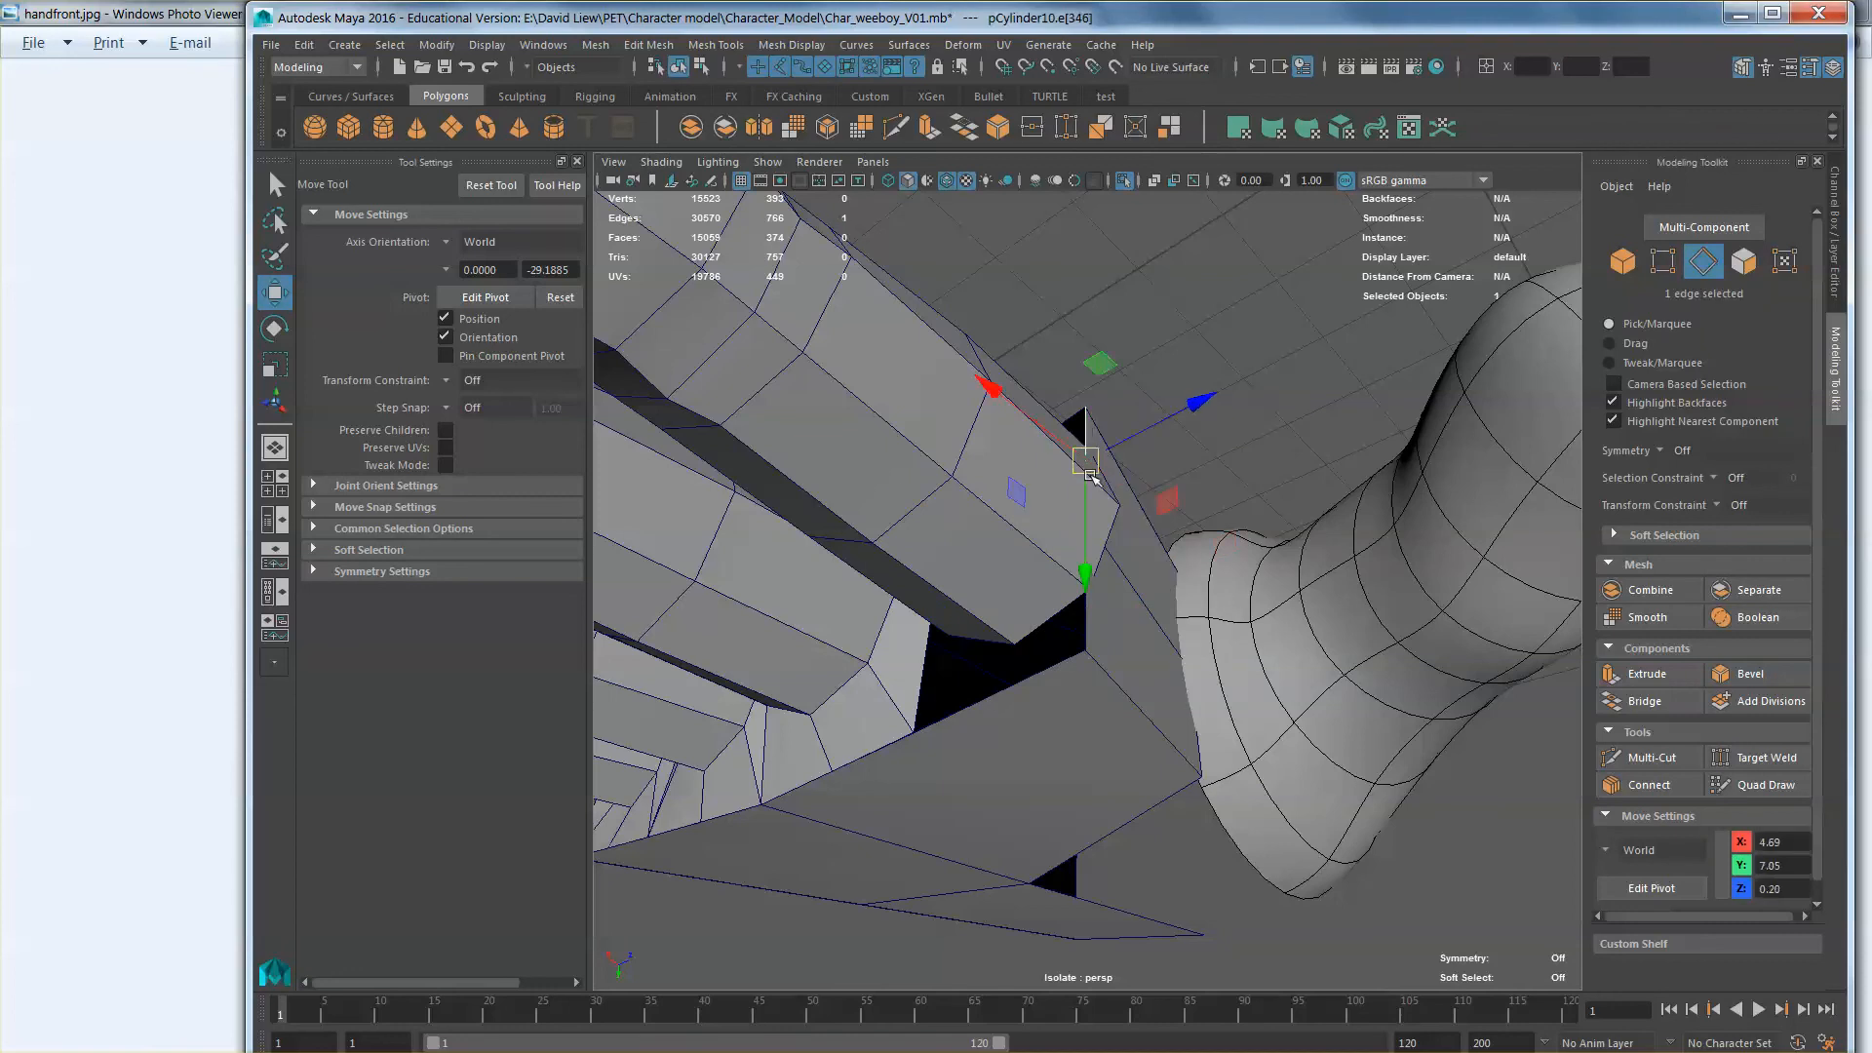
left_click(1085, 635, "shift")
left_click_drag(1141, 550, 1136, 498, "alt")
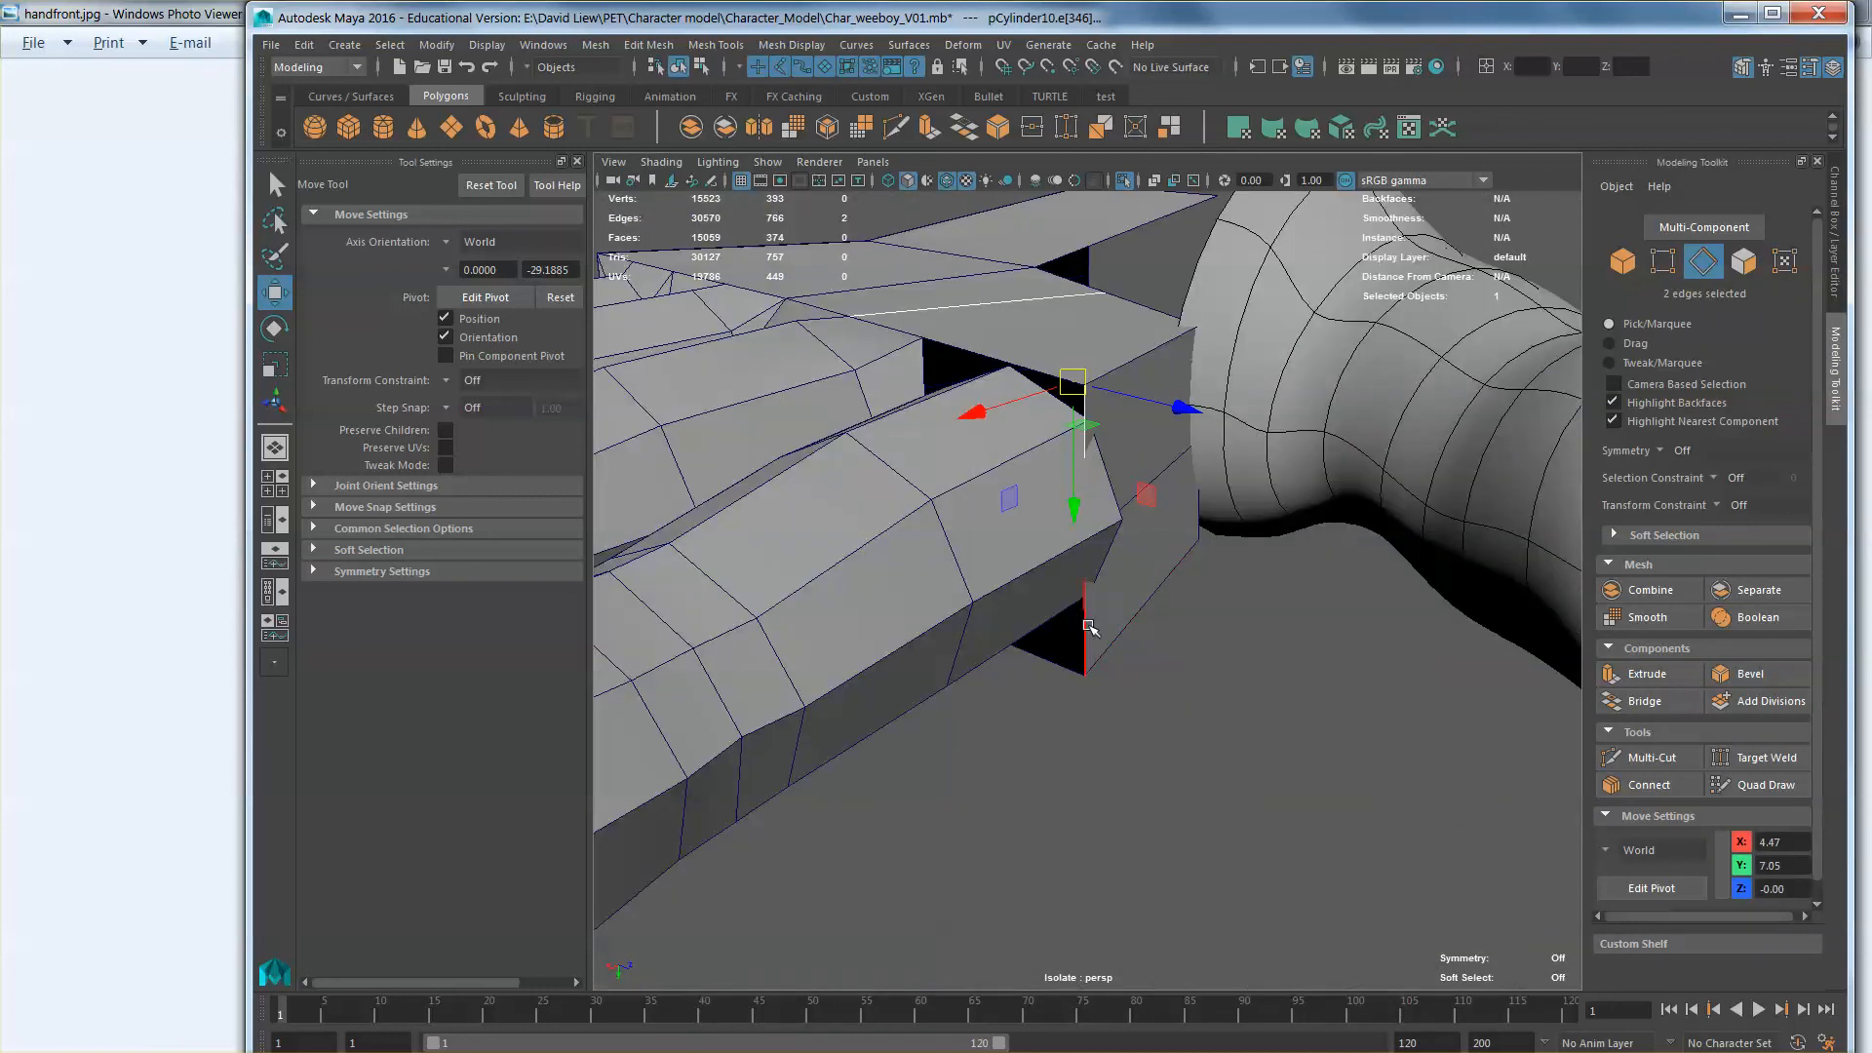
left_click_drag(1020, 460, 1104, 566, "alt")
left_click(1121, 492, "shift")
left_click_drag(1121, 492, 1119, 544, "alt")
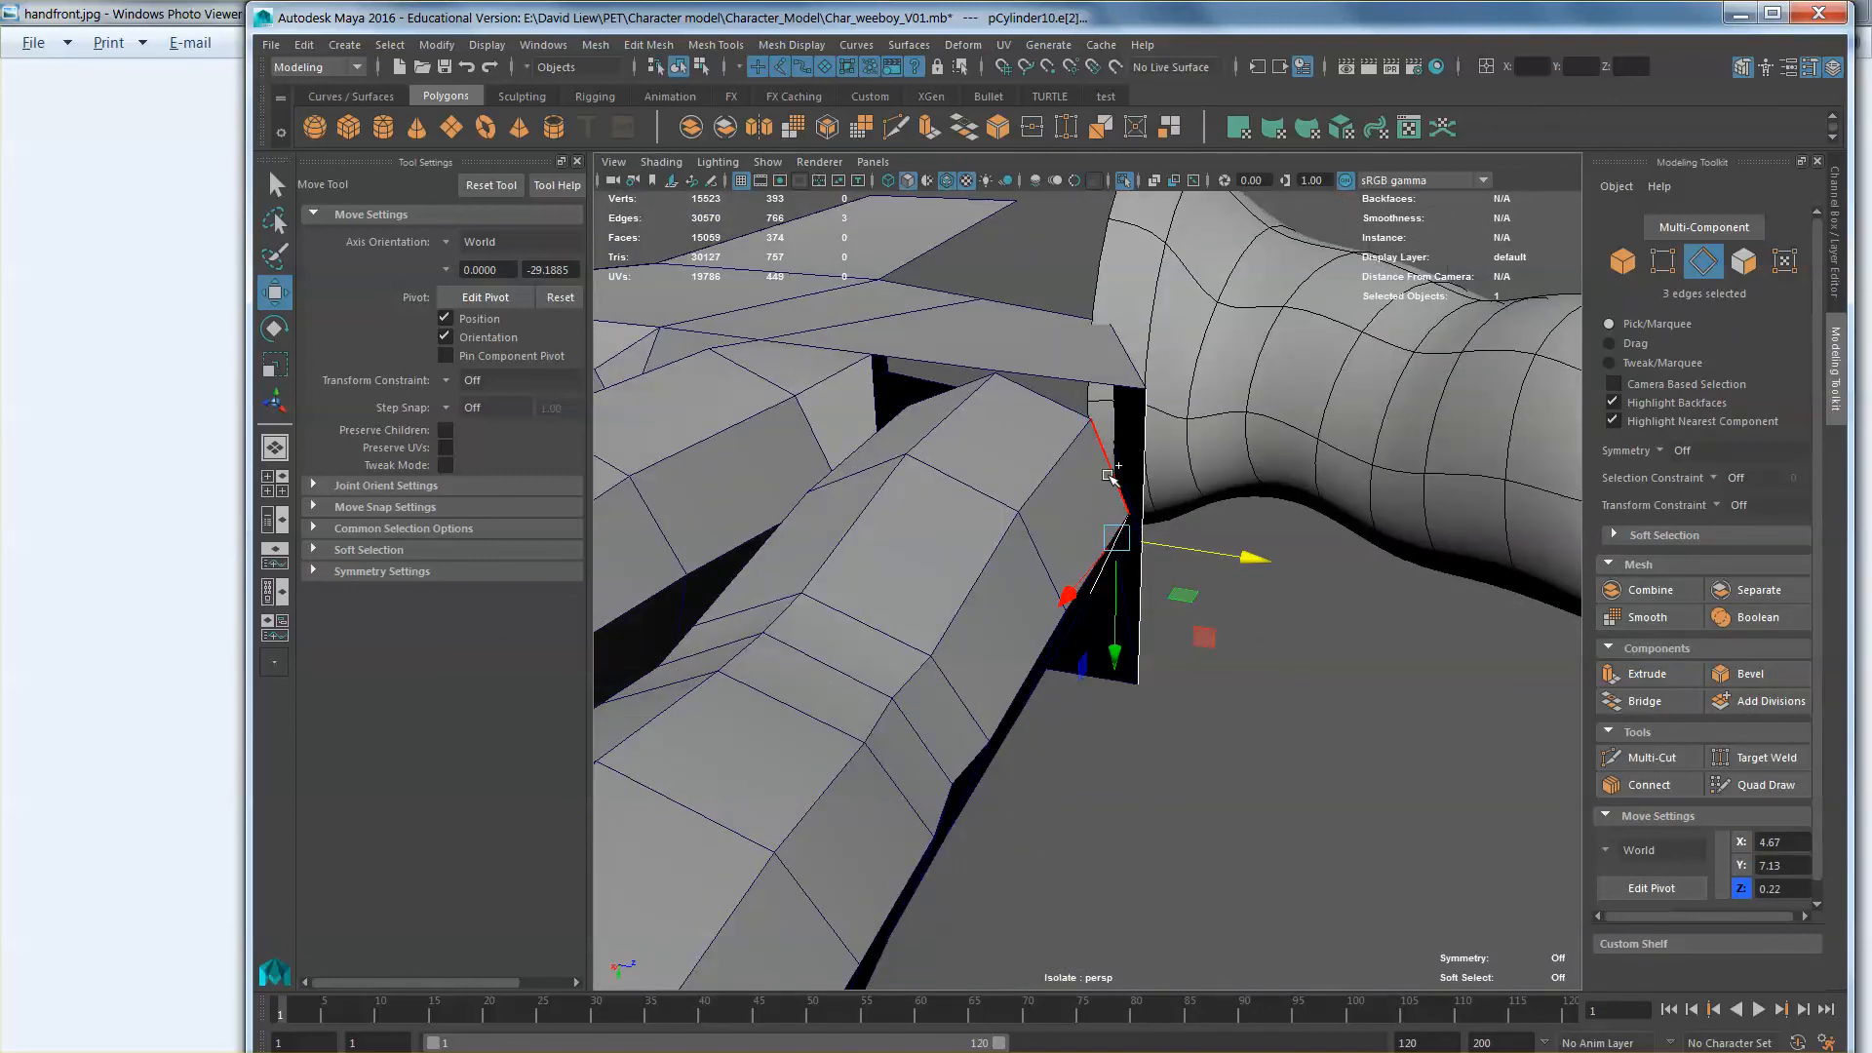
left_click(1642, 701)
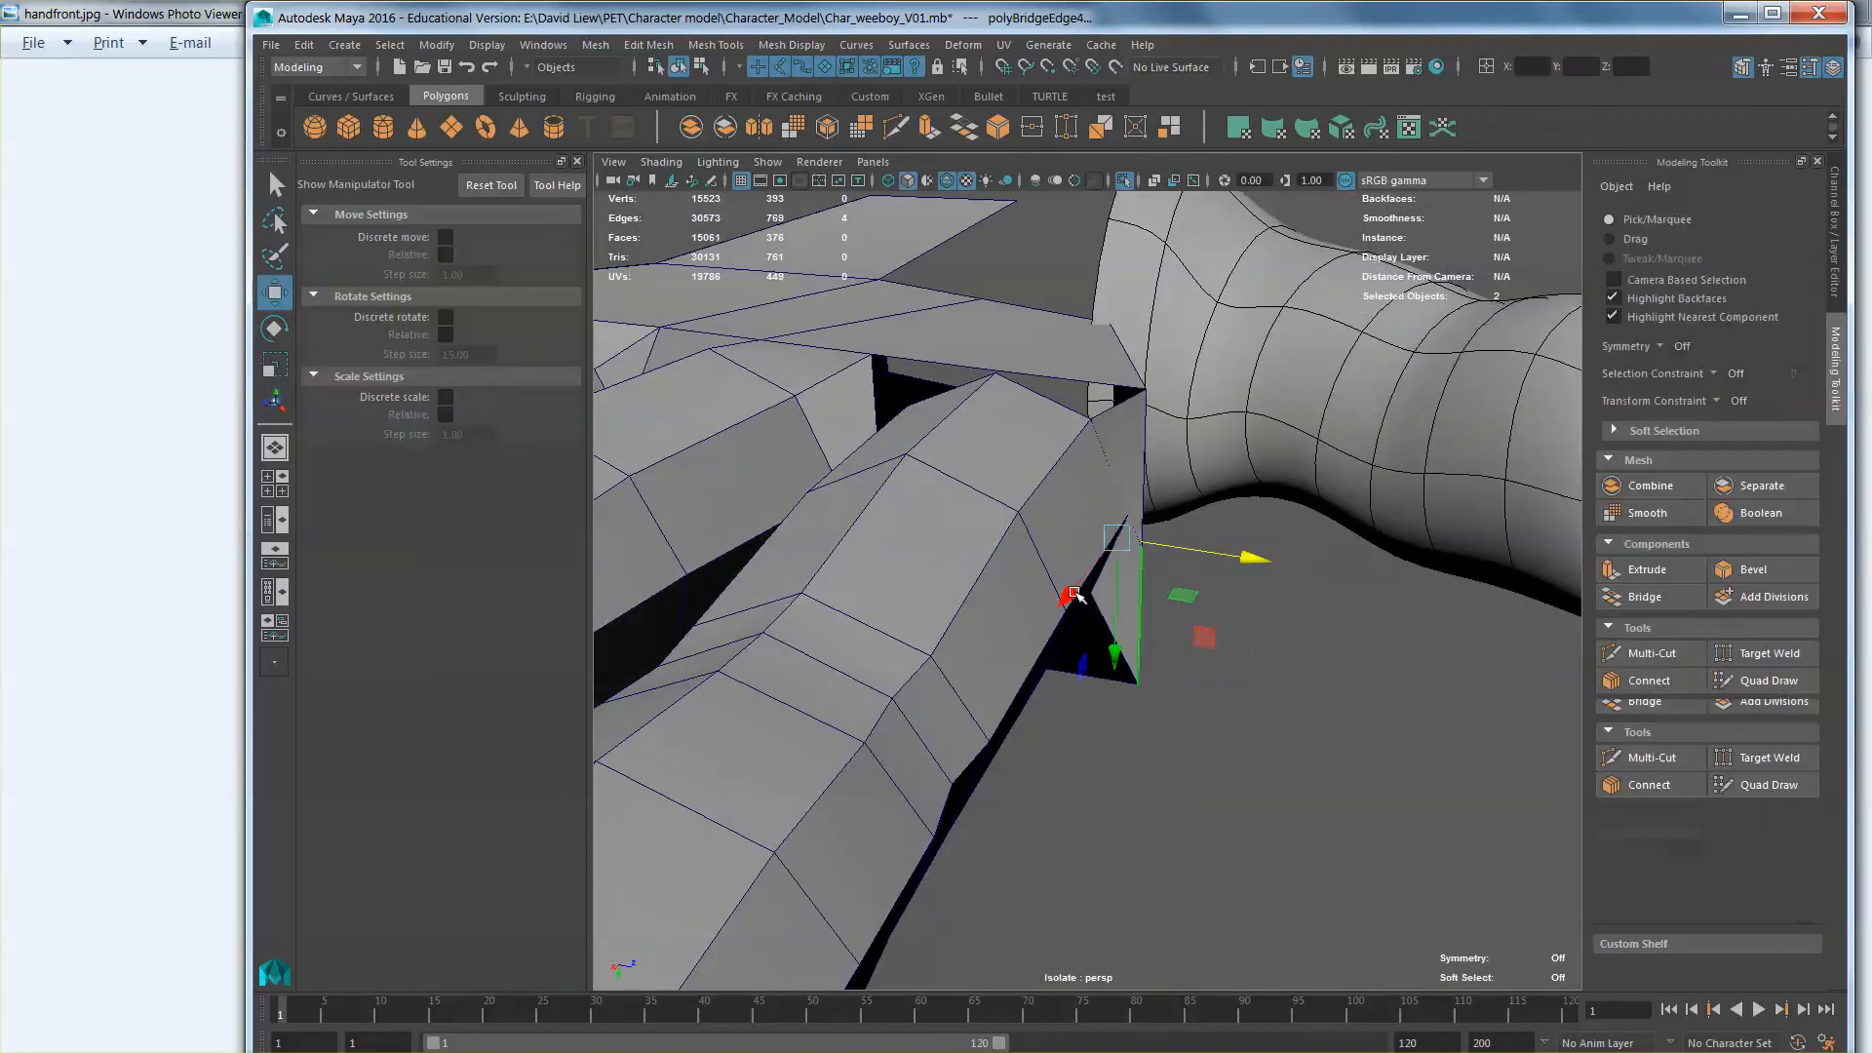
Step: Try selecting the underside edges of the index finger's base and the facing palm opening edges for bridging
left_click_drag(1074, 593, 1085, 442, "alt")
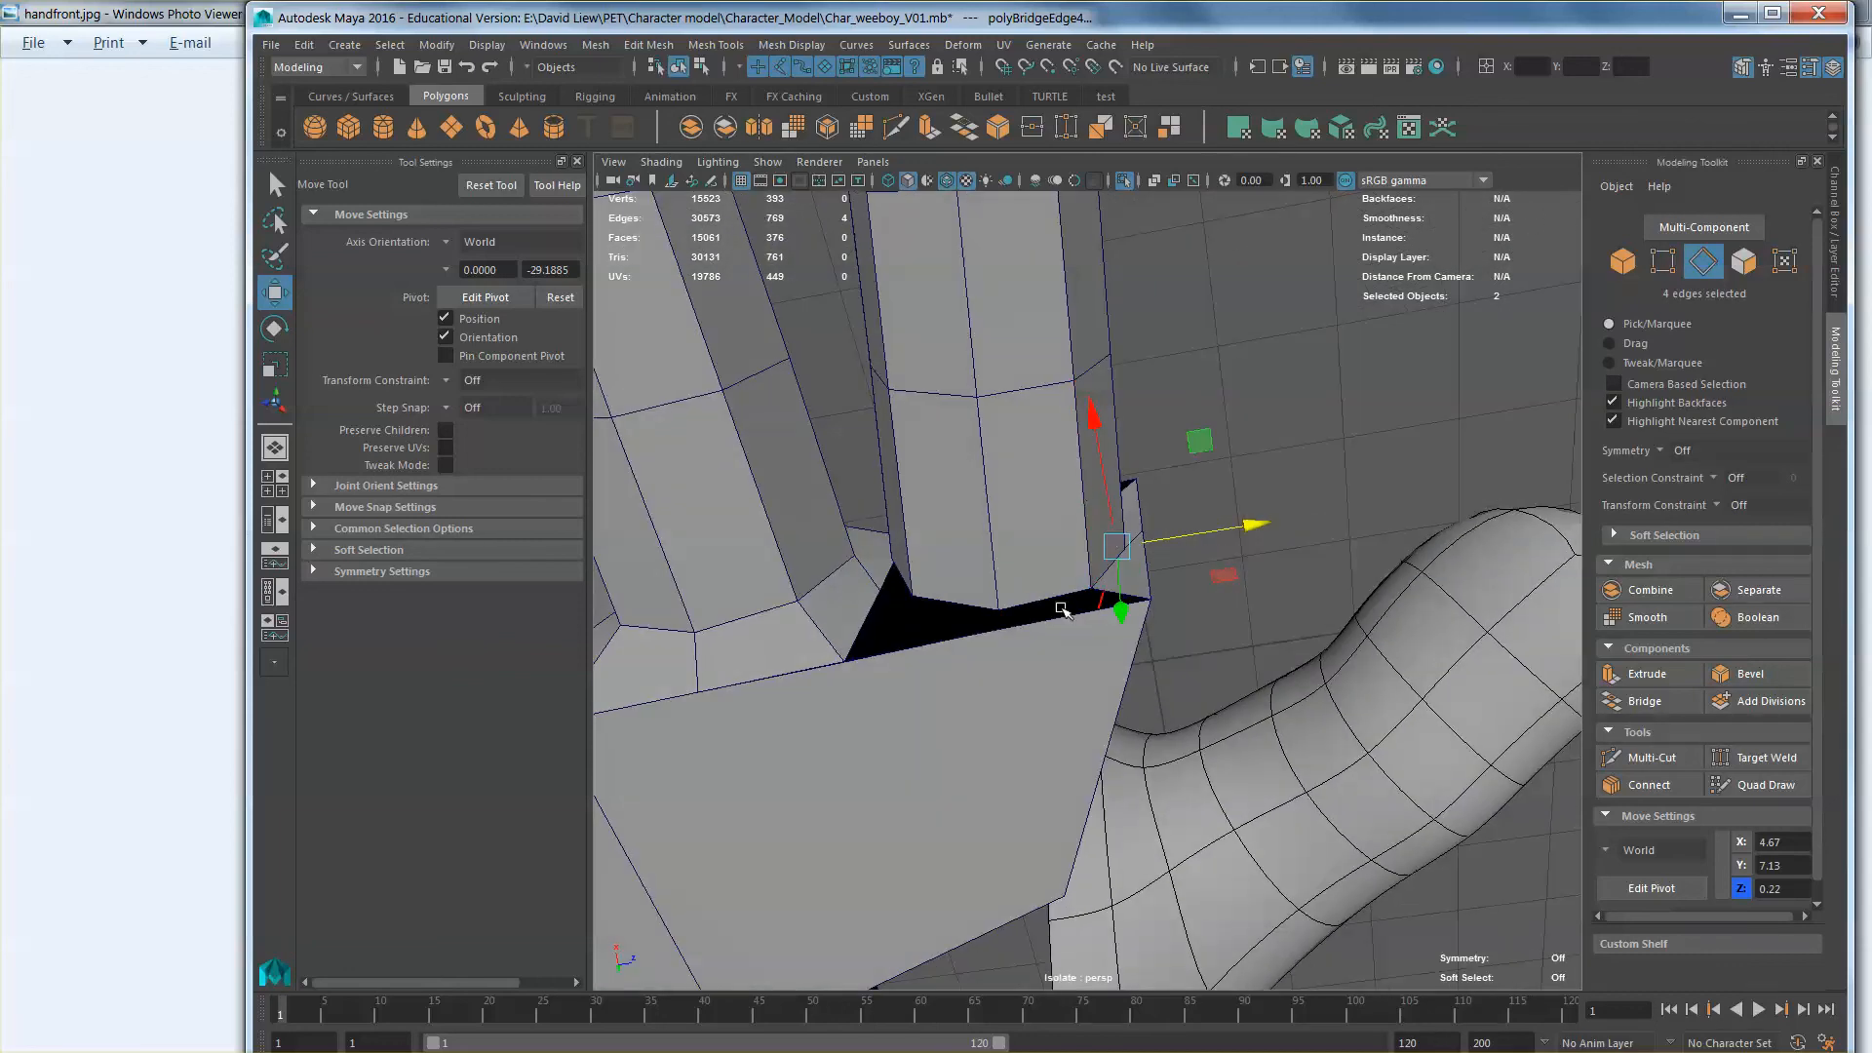
left_click(1061, 599)
left_click(968, 629, "shift")
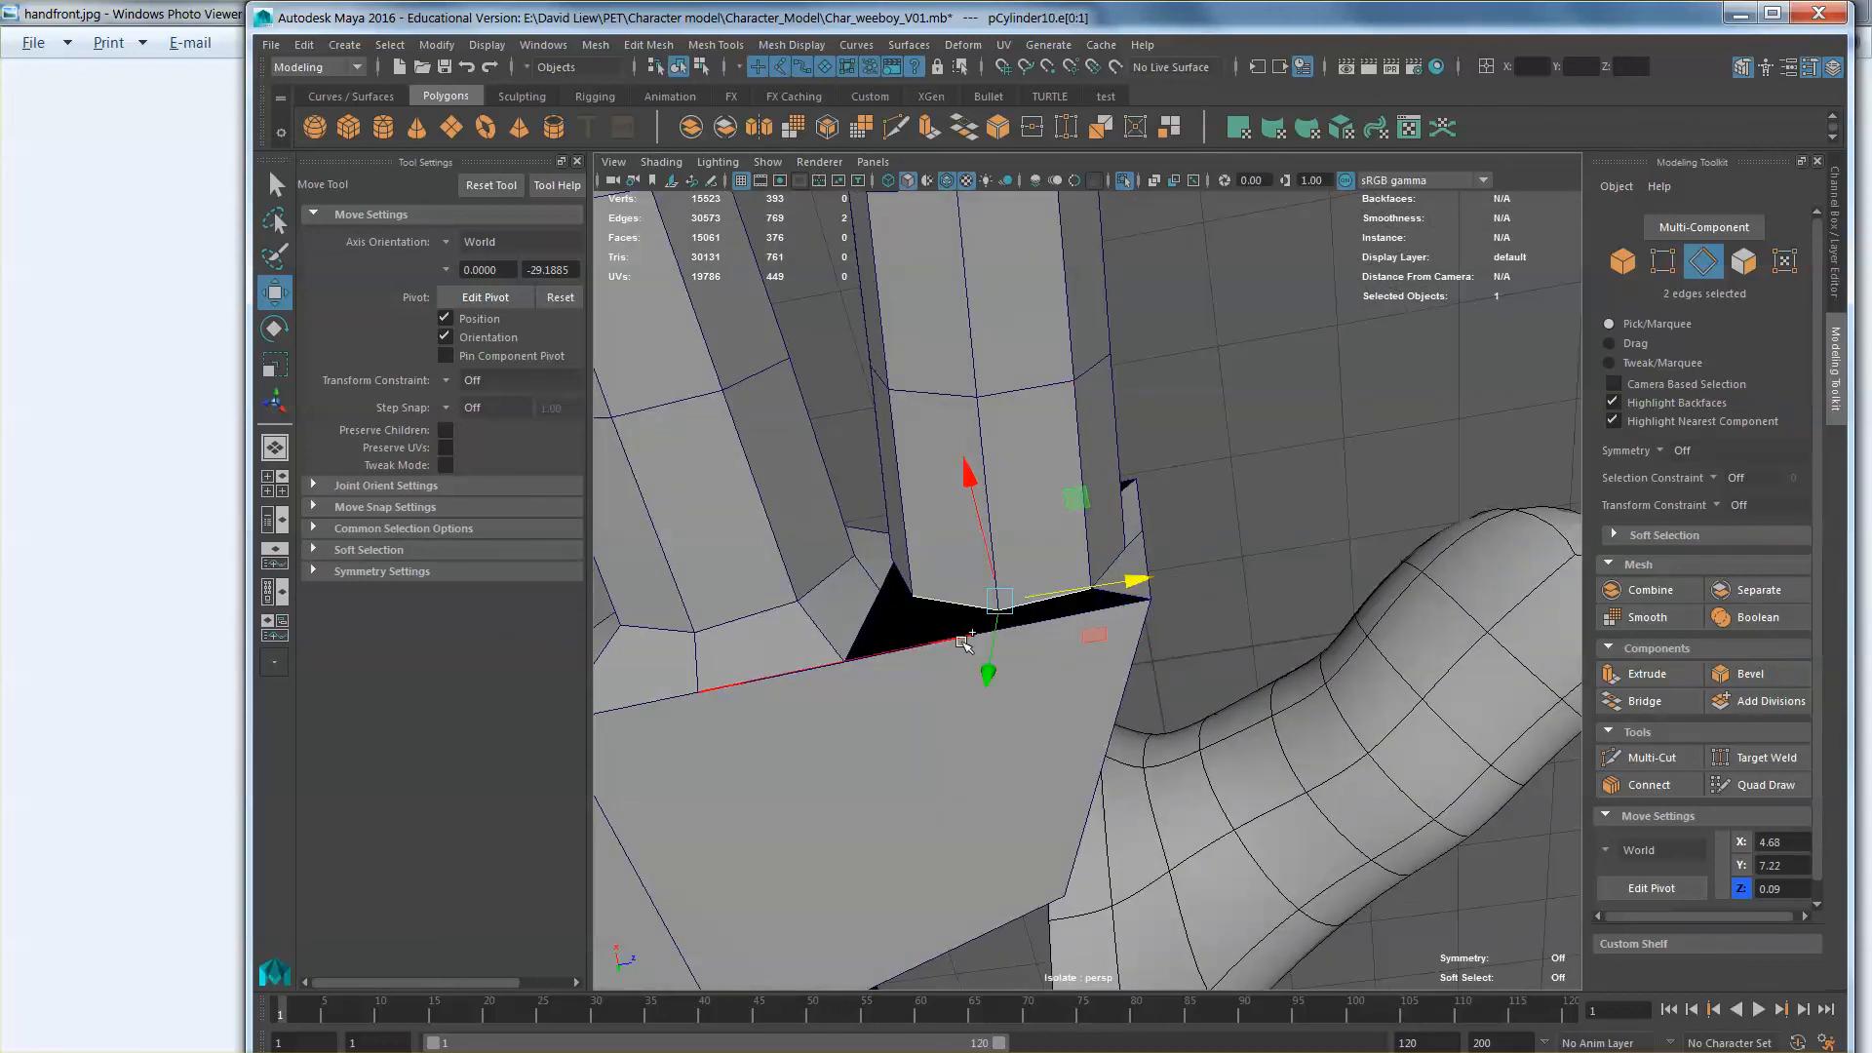
left_click(1054, 636, "shift")
middle_click_drag(848, 622, 1012, 615, "alt")
scroll(1012, 614, "up", 3)
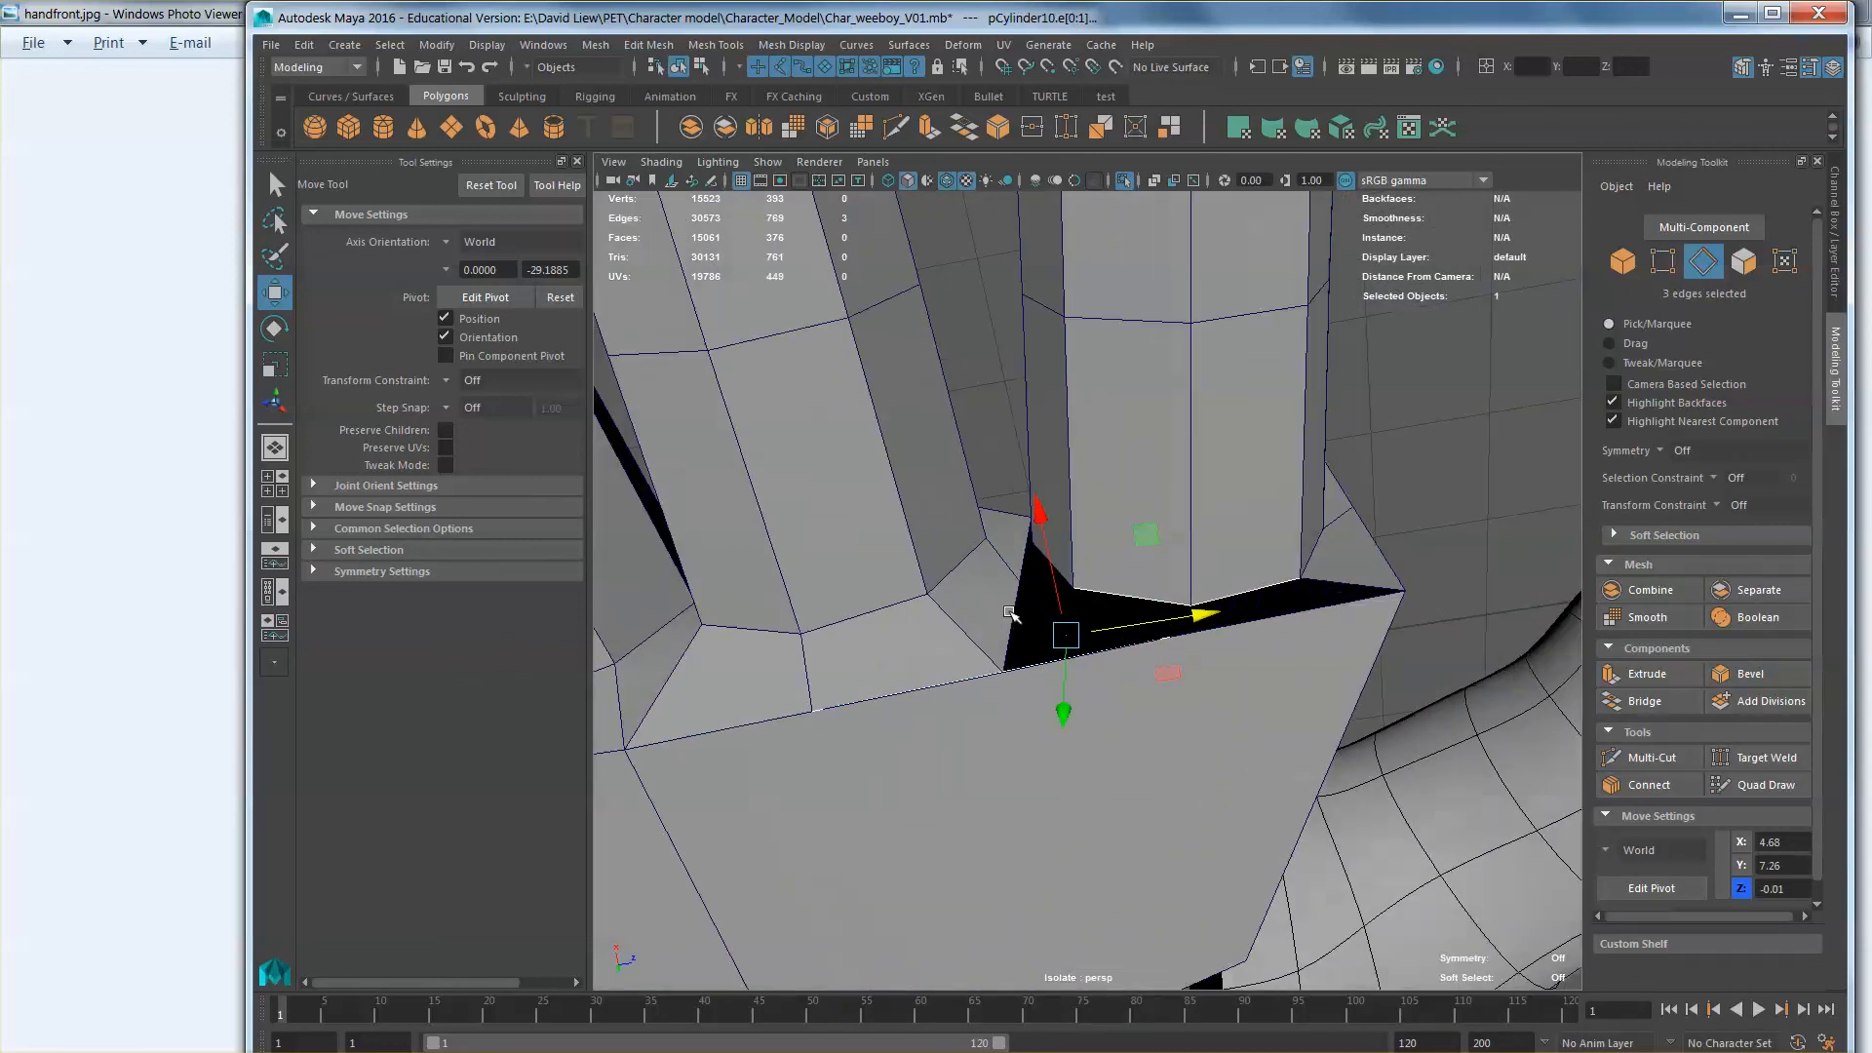
Step: Pull the middle vertex of the palm opening's underside edge away from the index finger and delete the stray overlapping edge
right_click_drag(965, 634, 989, 591)
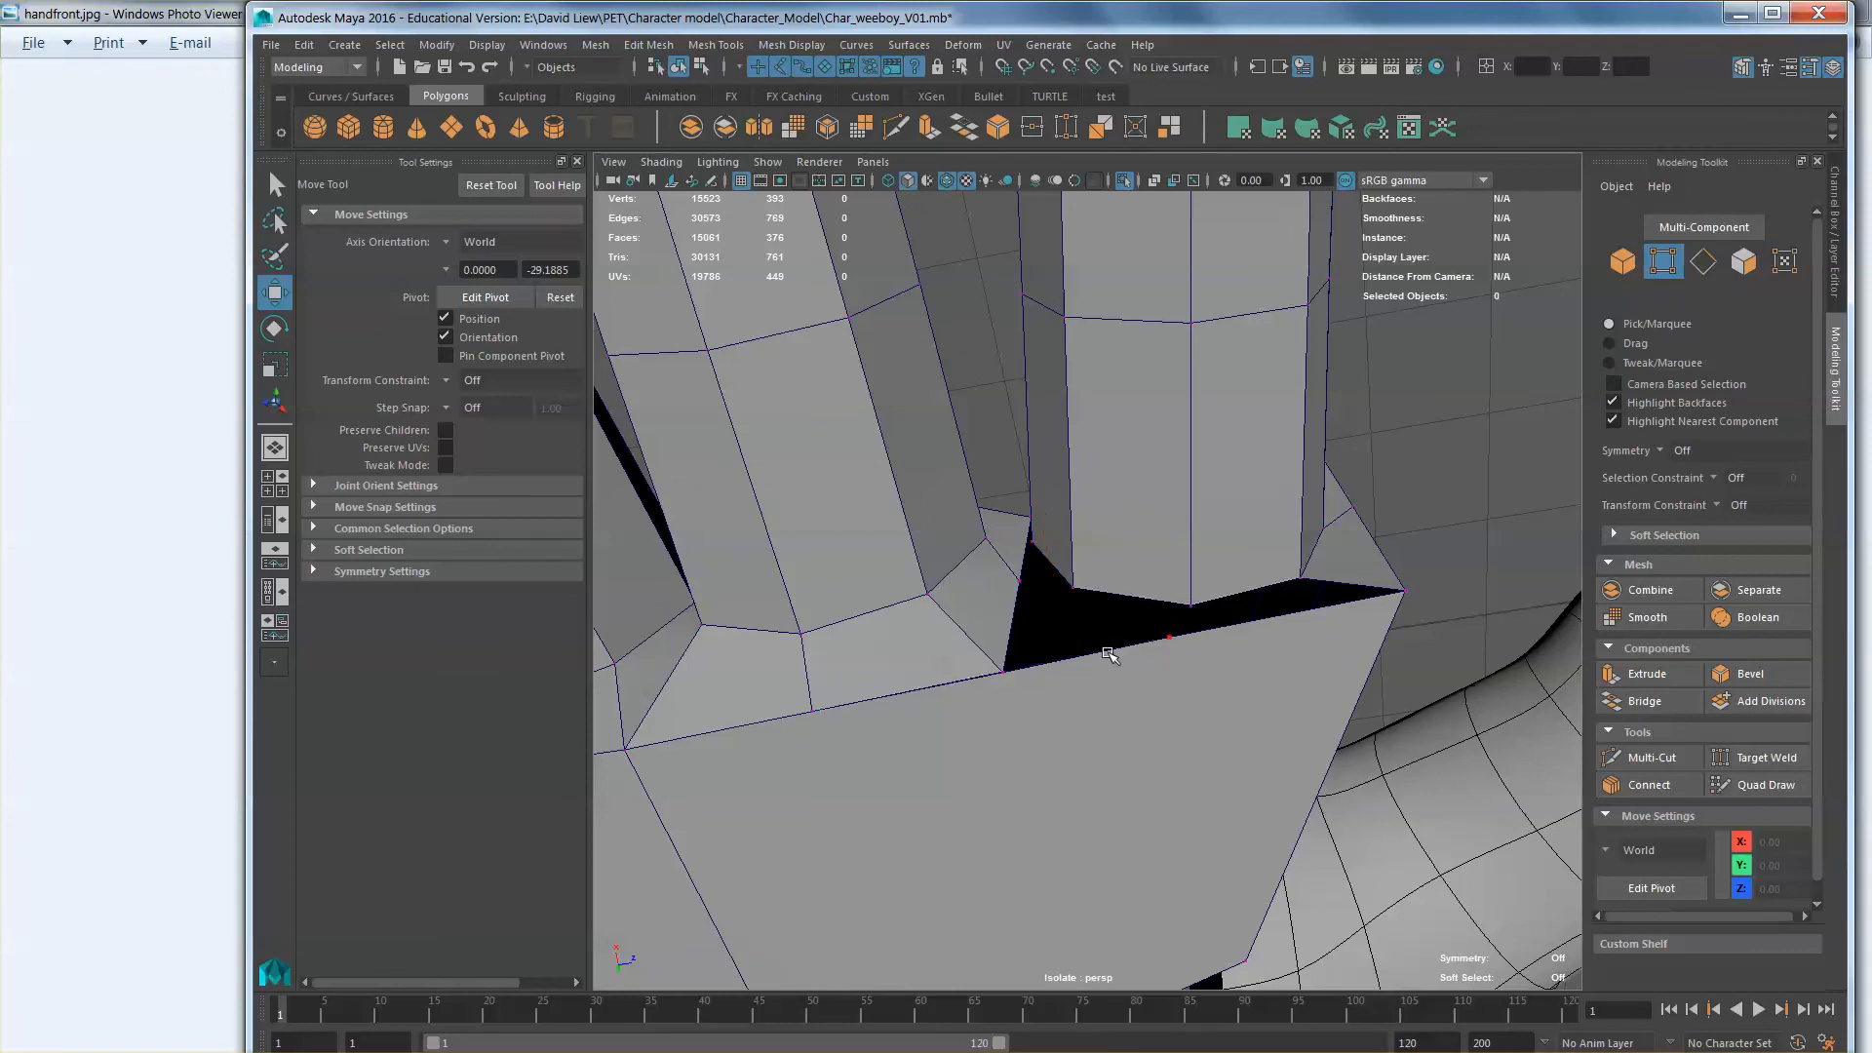
left_click(1170, 638)
left_click_drag(1175, 606, 1058, 715)
right_click_drag(1058, 715, 1062, 551)
left_click(1001, 714)
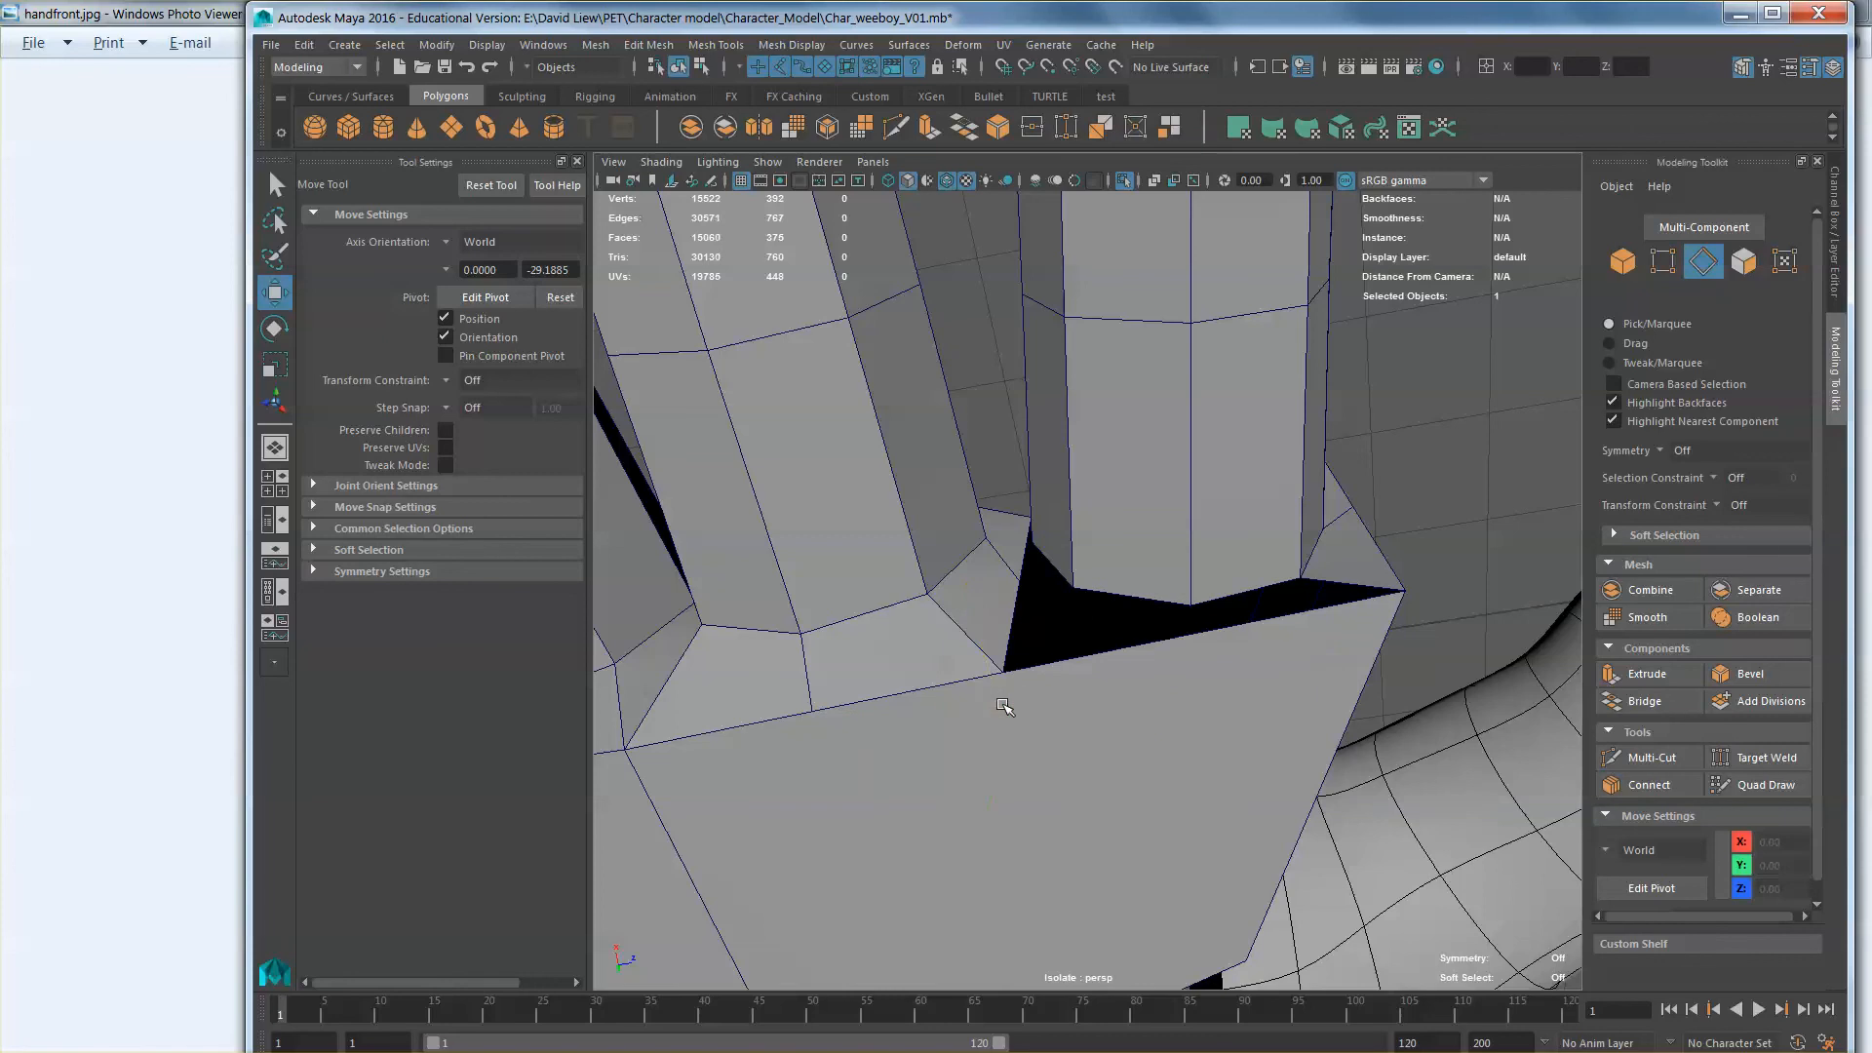
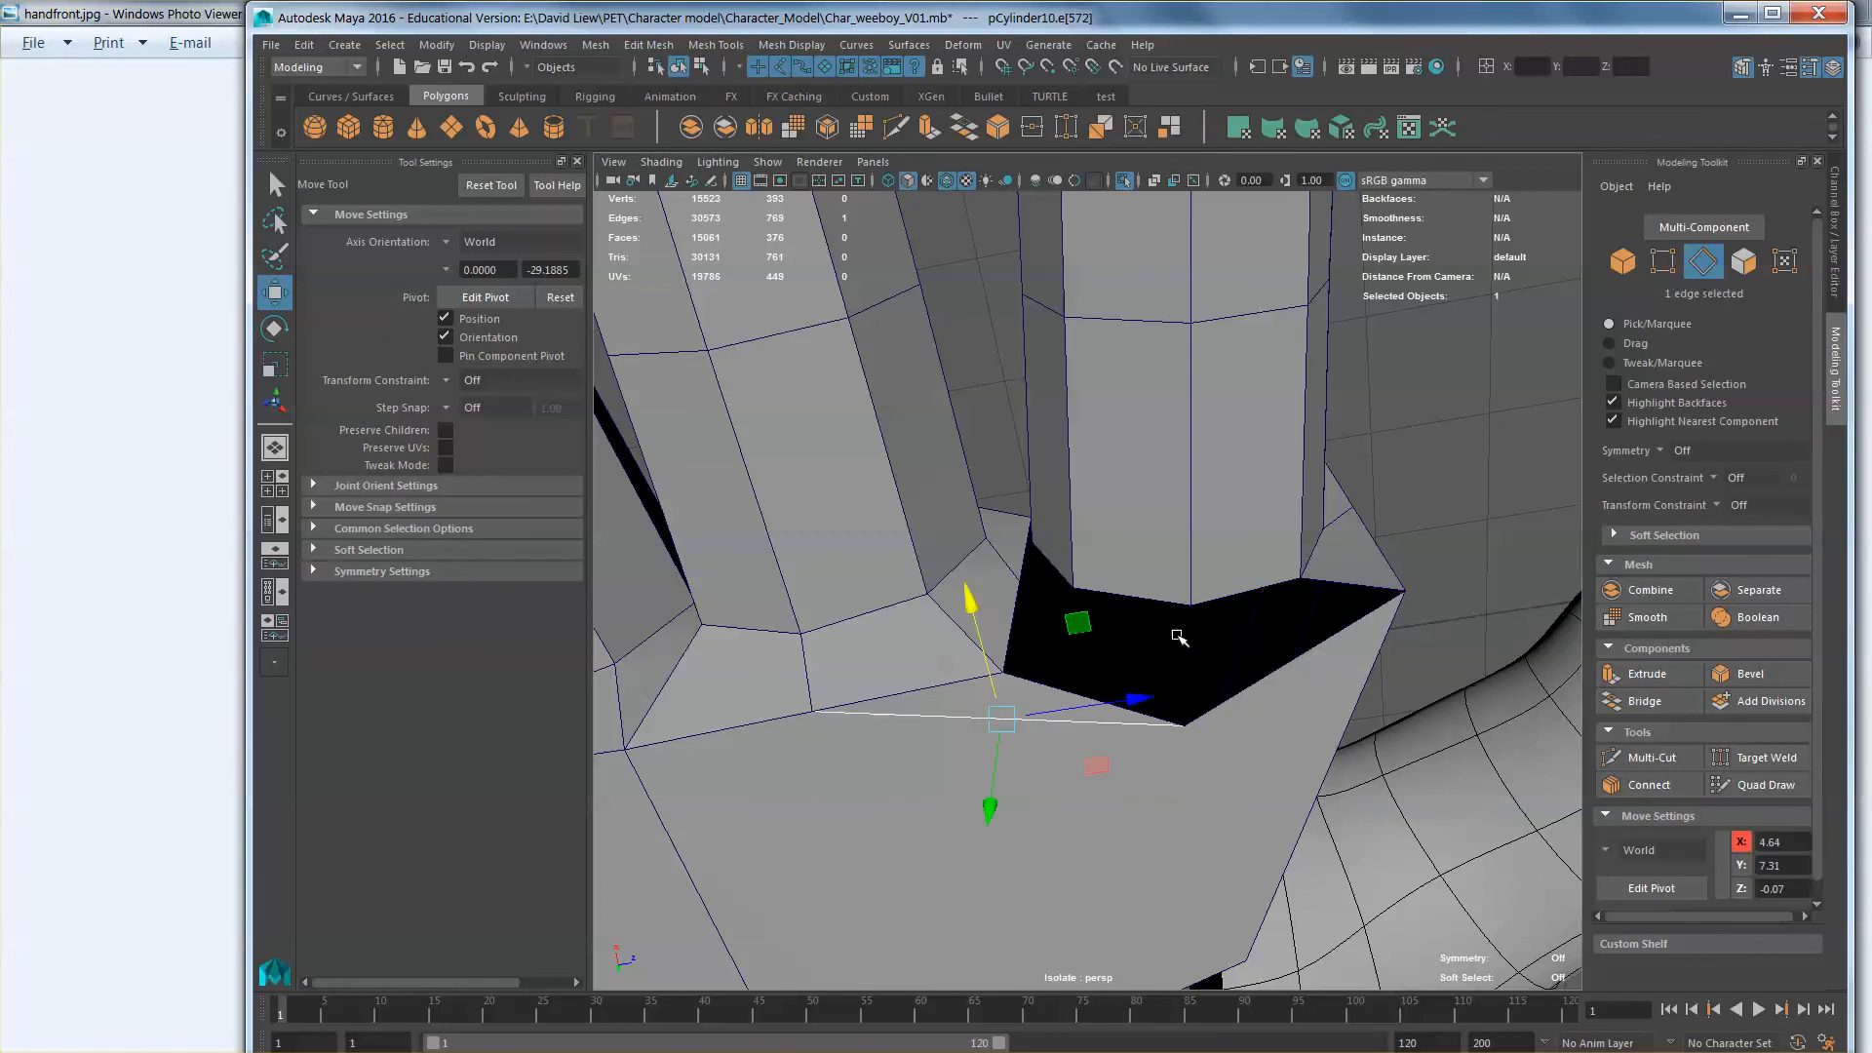
key("Delete")
right_click_drag(1103, 667, 1113, 540)
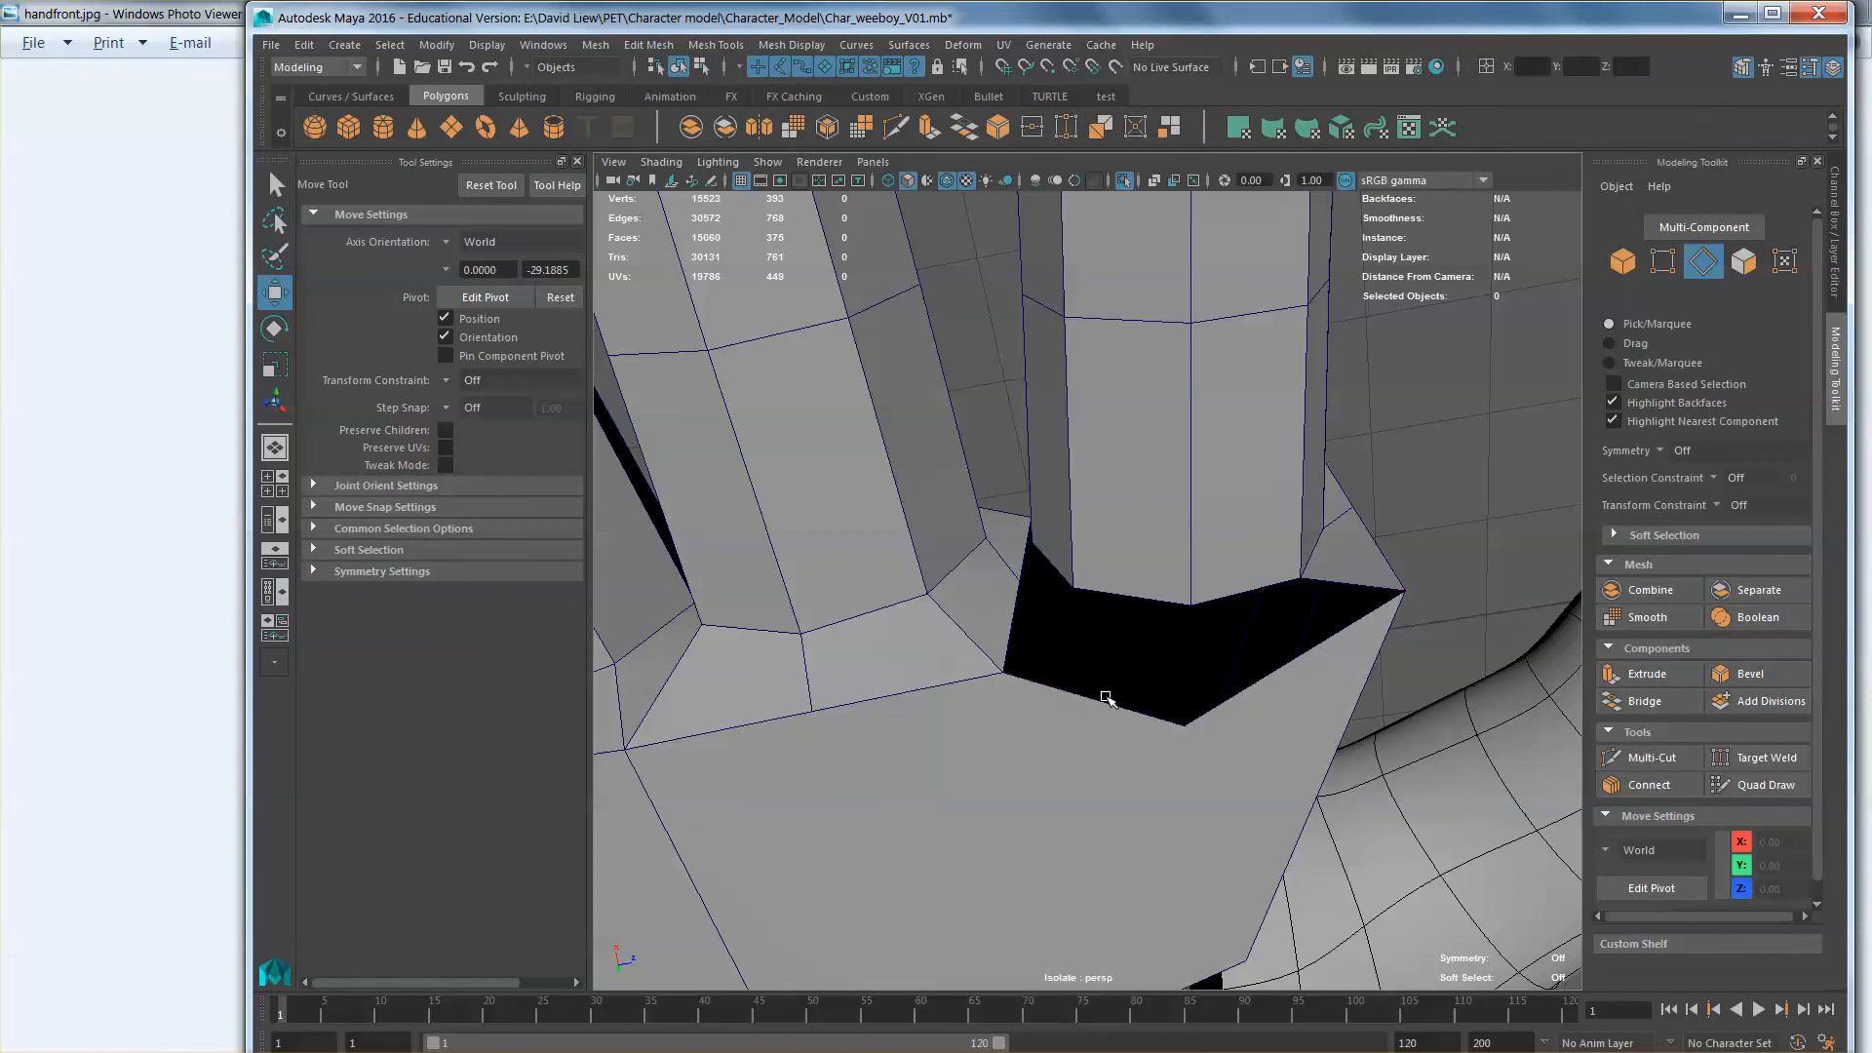
Step: Bridge the two underside edges of the palm opening to the facing edges of the index finger's base
left_click(1094, 695)
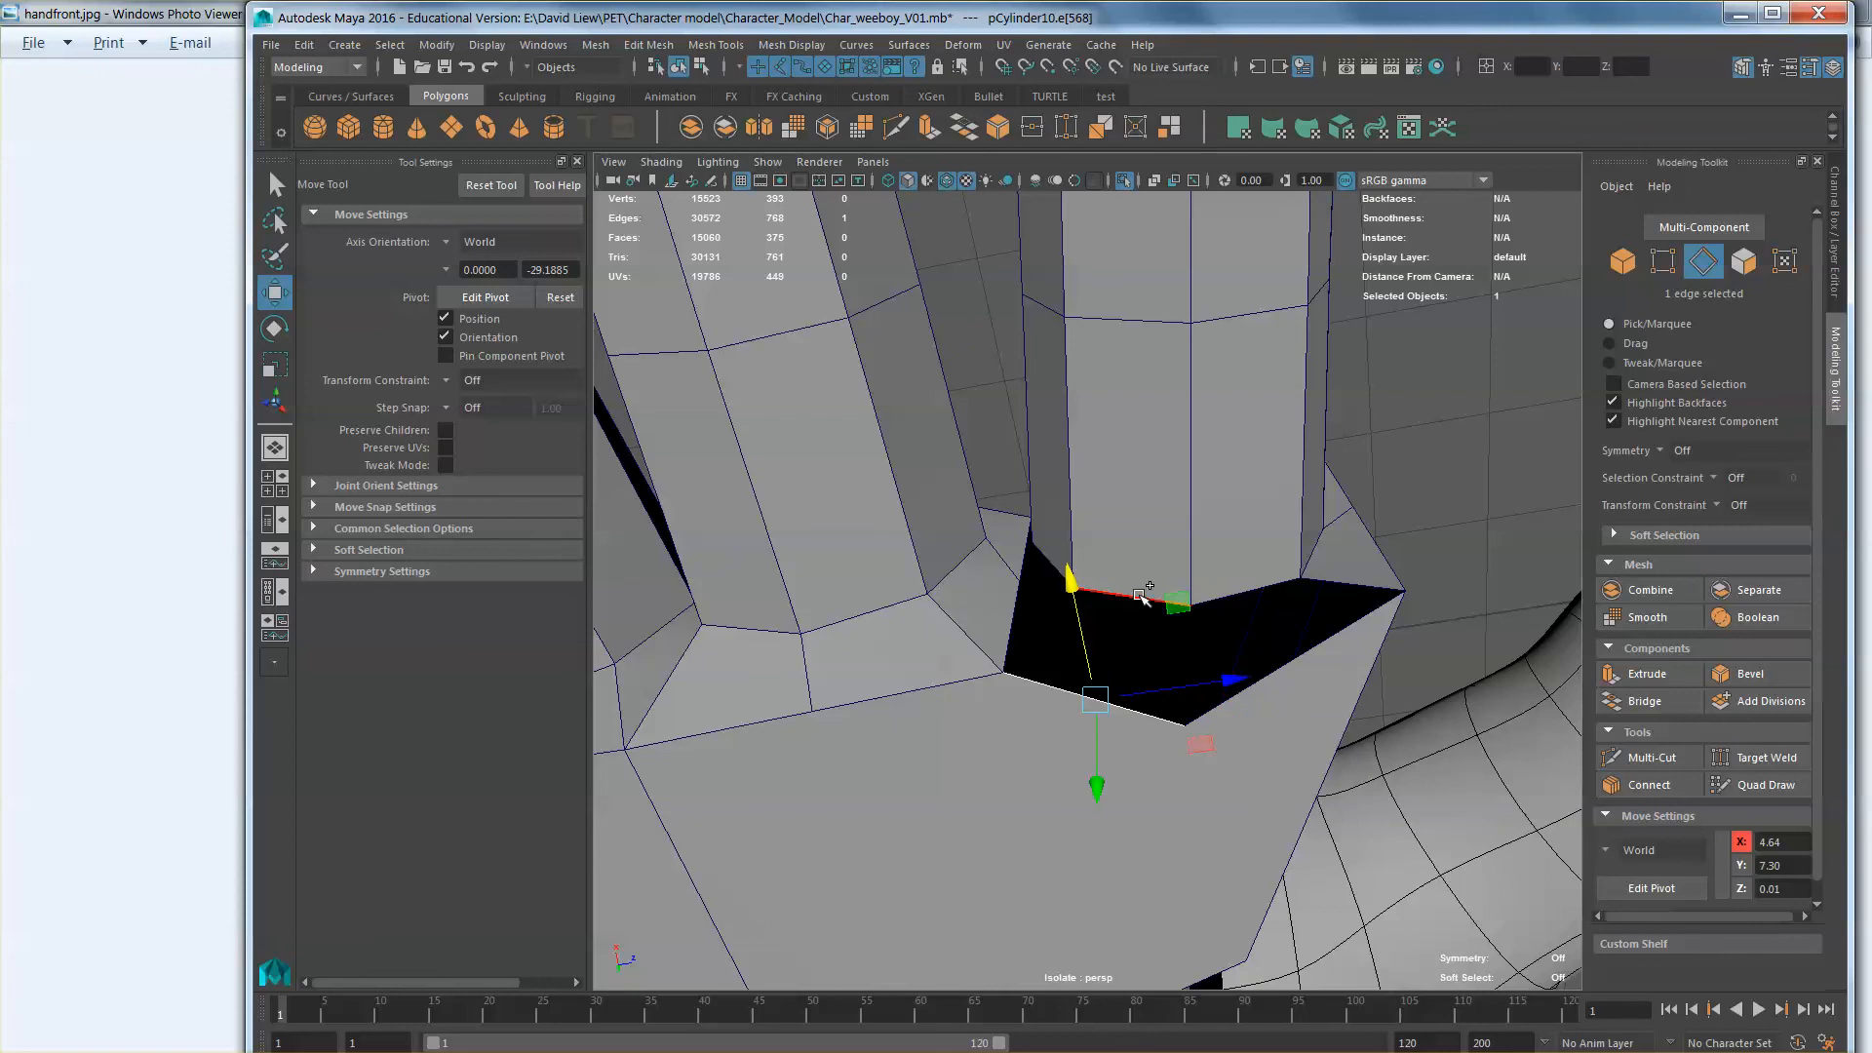
left_click(1131, 598, "shift")
left_click(1644, 701)
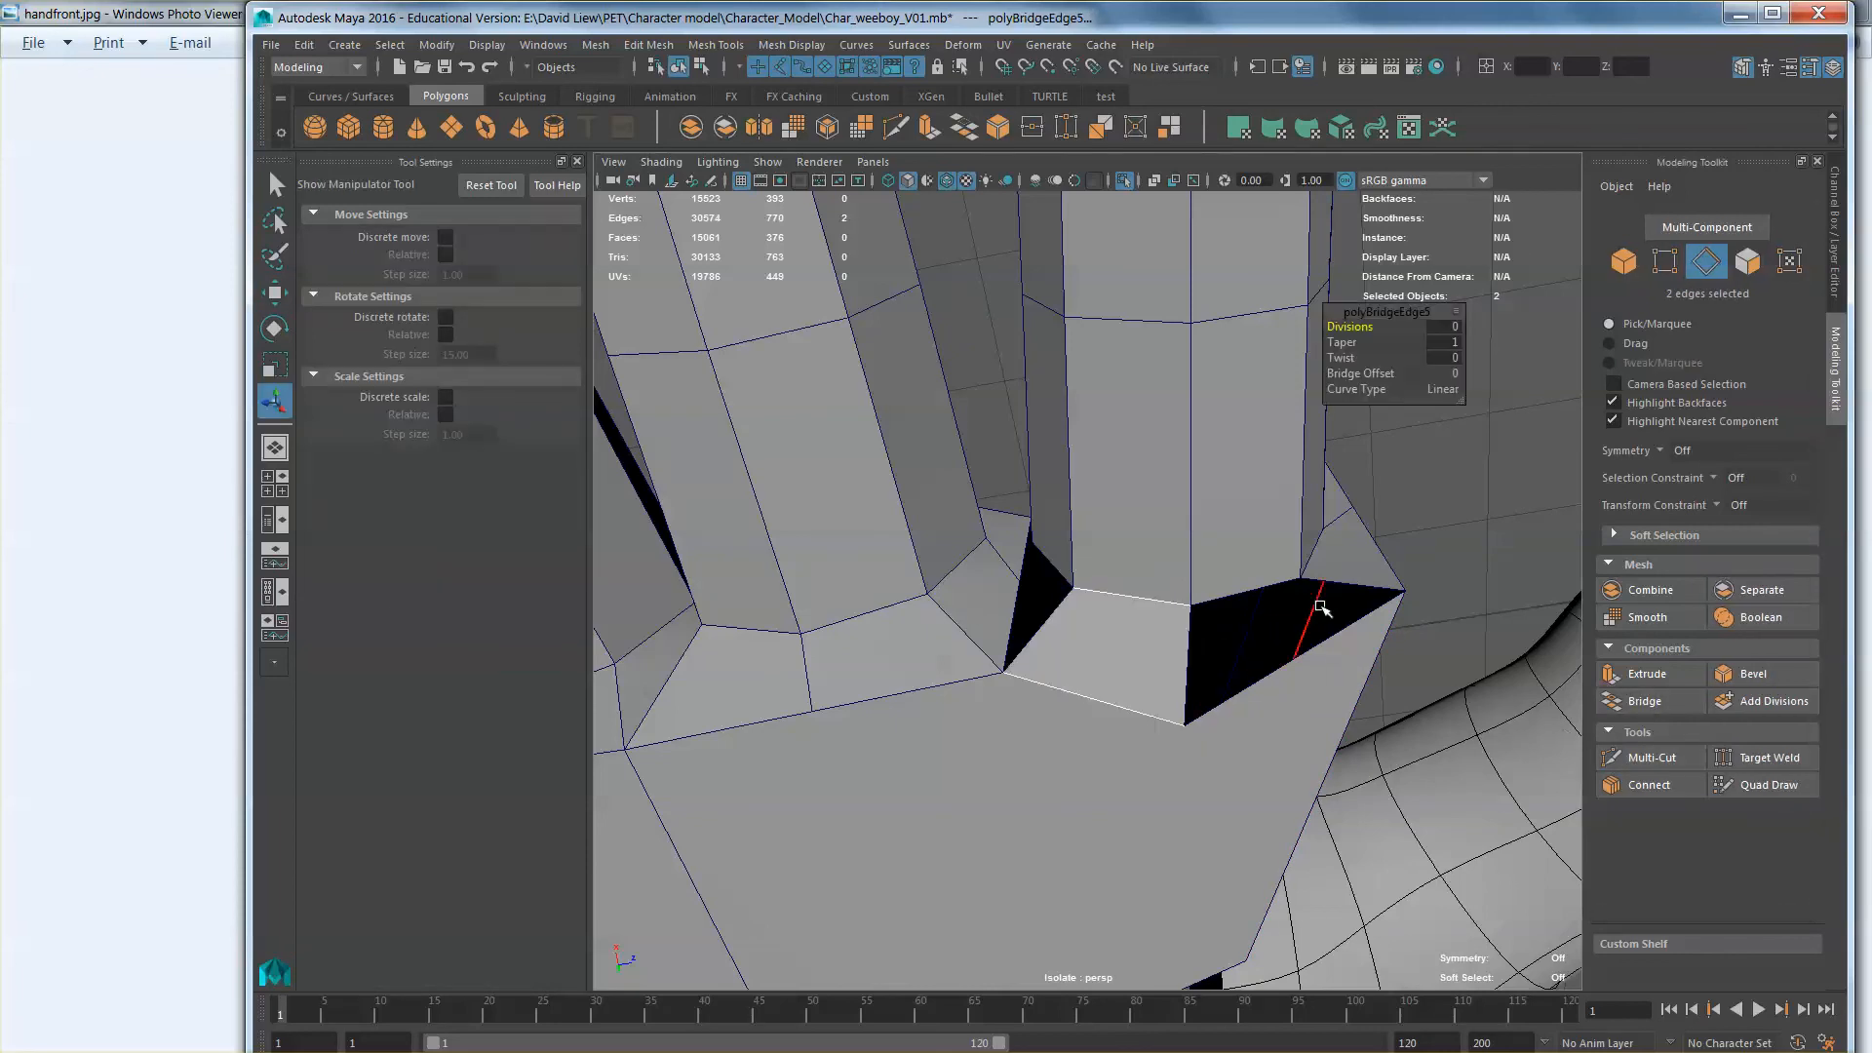
key("w")
left_click(1270, 587)
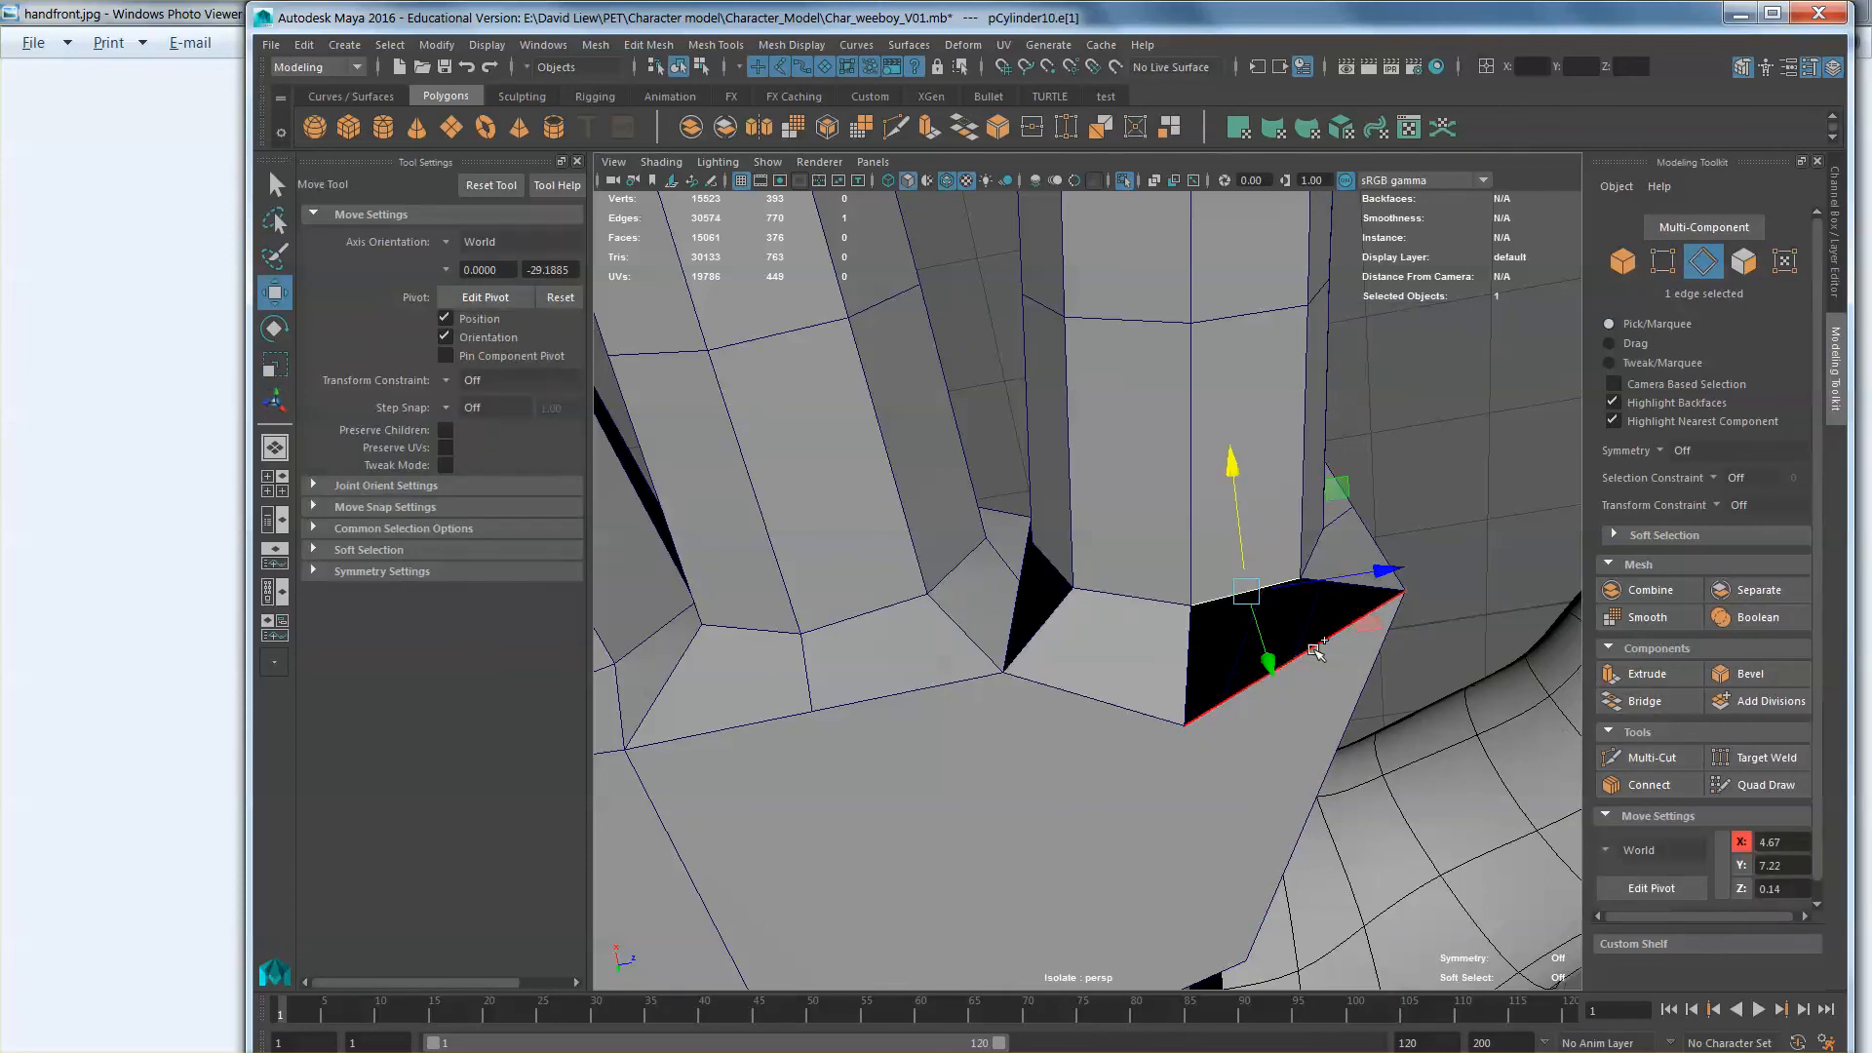
left_click(1316, 639, "shift")
left_click(1318, 644, "shift")
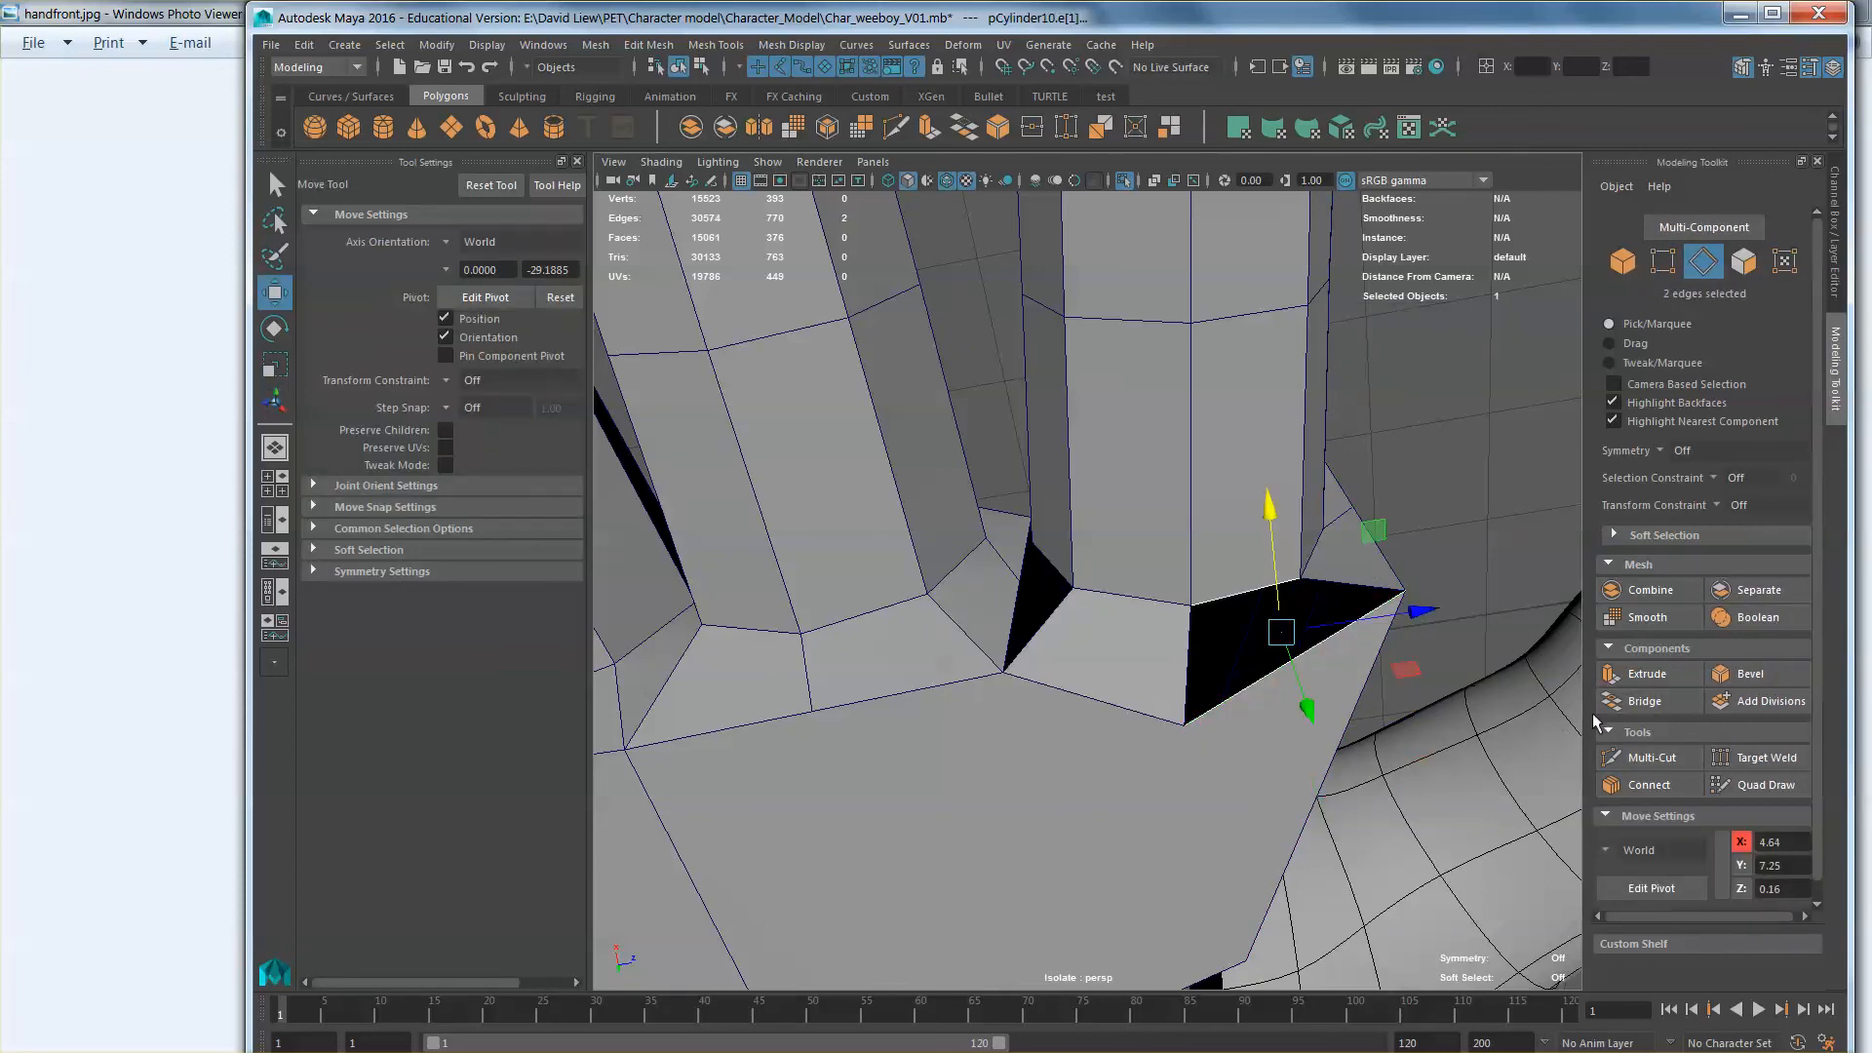
left_click(1643, 703)
Step: Bridge the two palm opening edges beside the middle finger to the facing side edges of the index finger's base
left_click_drag(1078, 582, 1035, 661, "alt")
key("w")
left_click(1072, 563)
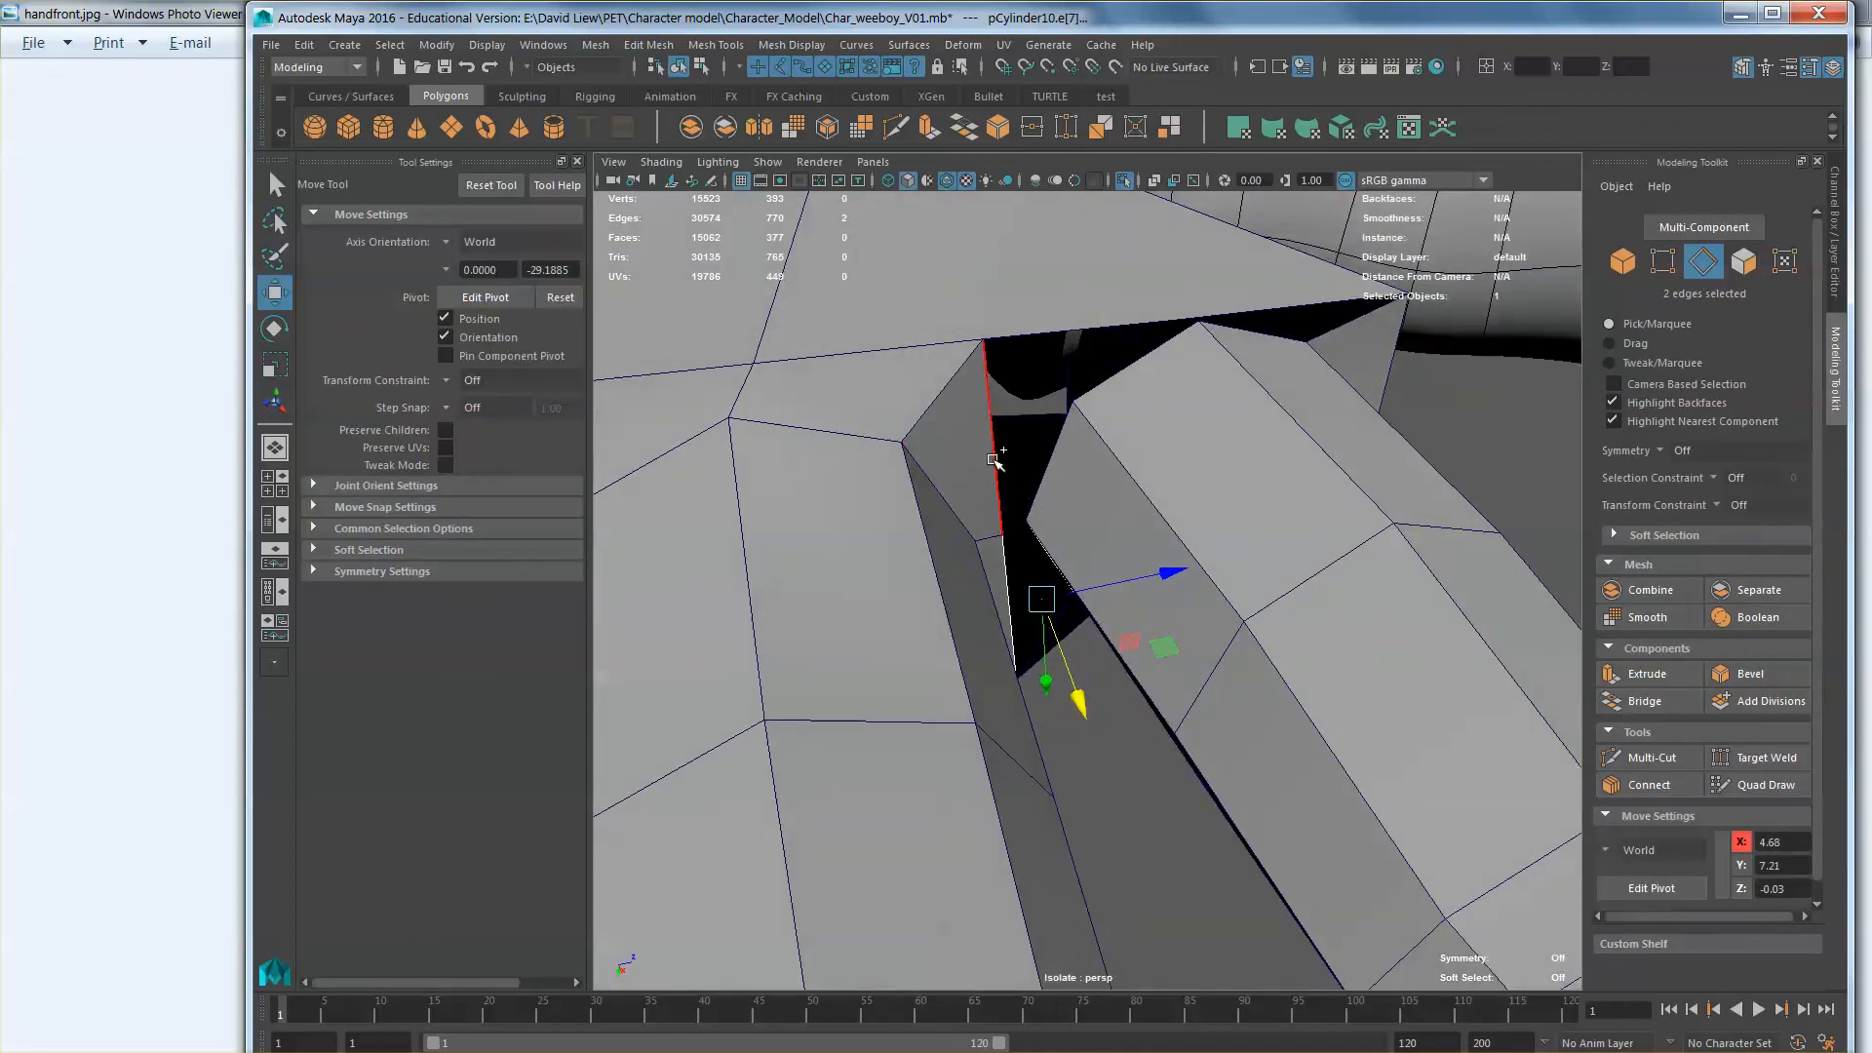
left_click(998, 456, "shift")
left_click(1052, 462, "shift")
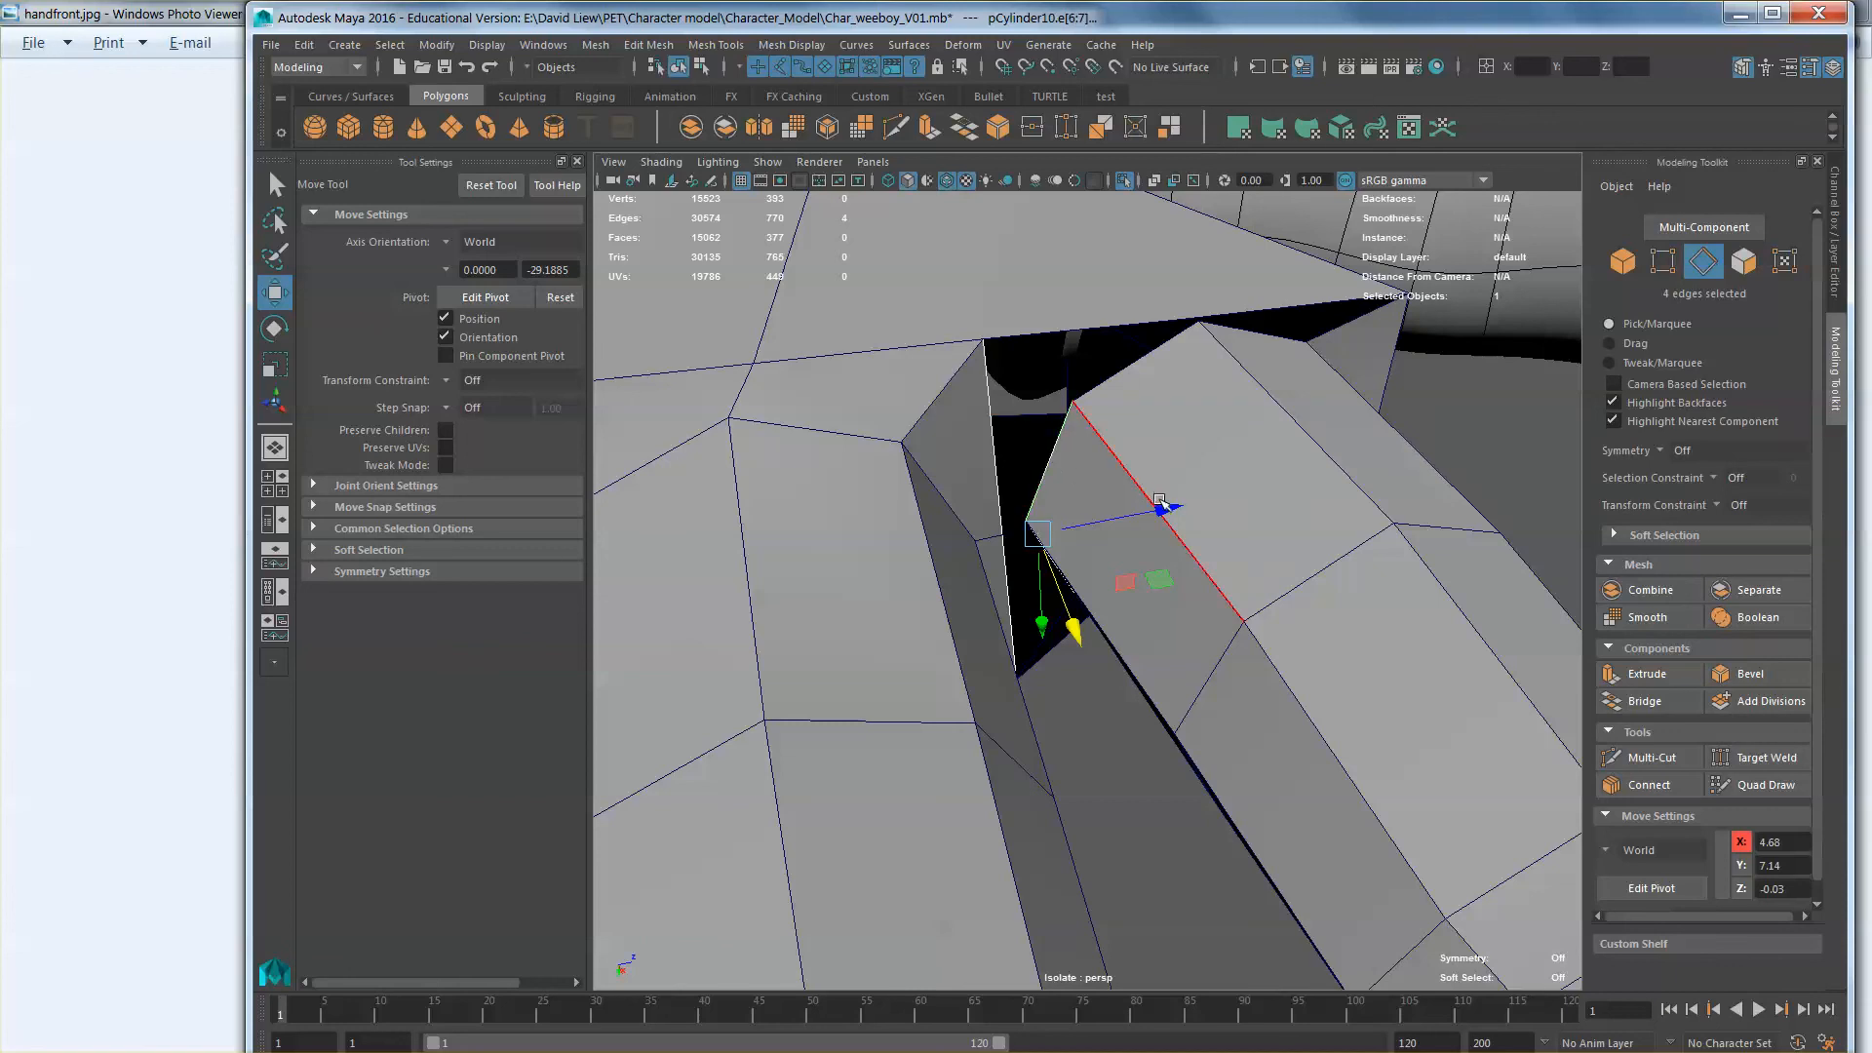
left_click_drag(1052, 463, 1102, 546, "alt")
left_click(1645, 701)
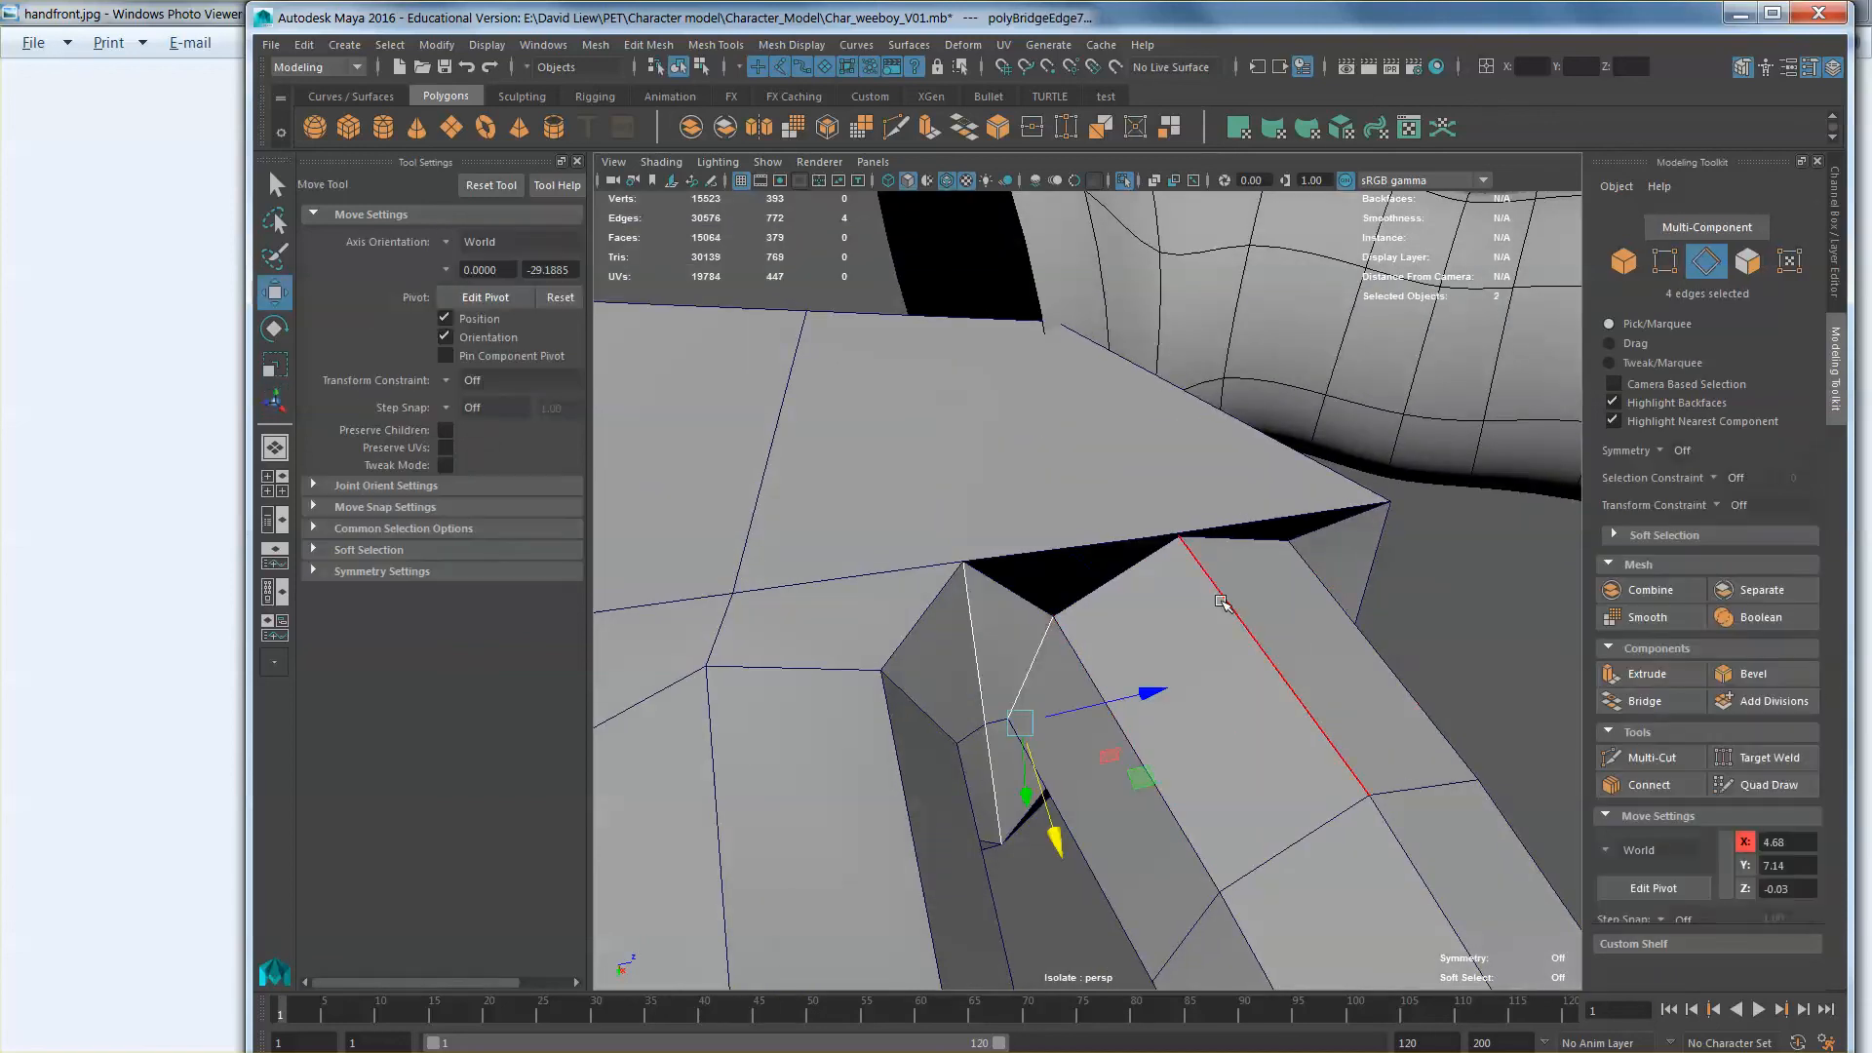
Step: Bridge the two remaining edge pairs between the index finger's base and the palm on the opposite side of the hand
left_click_drag(1063, 613, 1059, 657, "alt")
left_click(1079, 639)
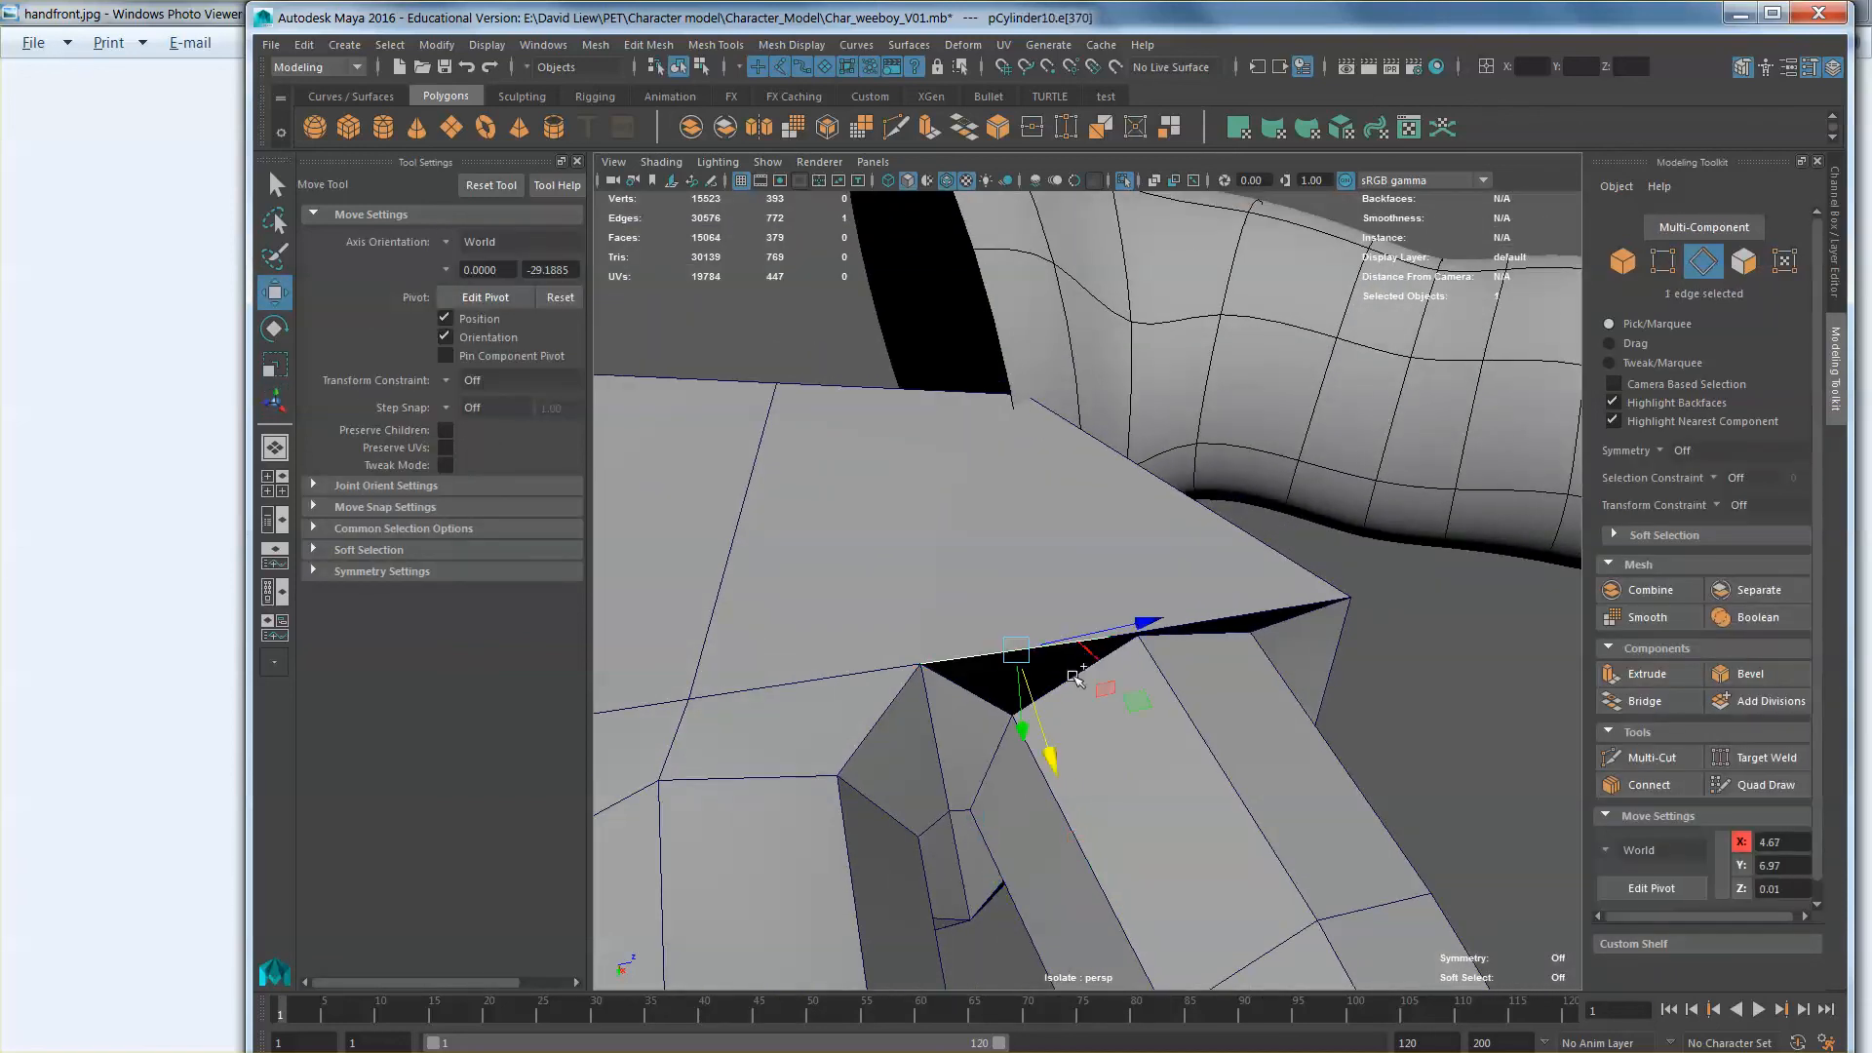
left_click(1082, 677, "shift")
left_click(1649, 785)
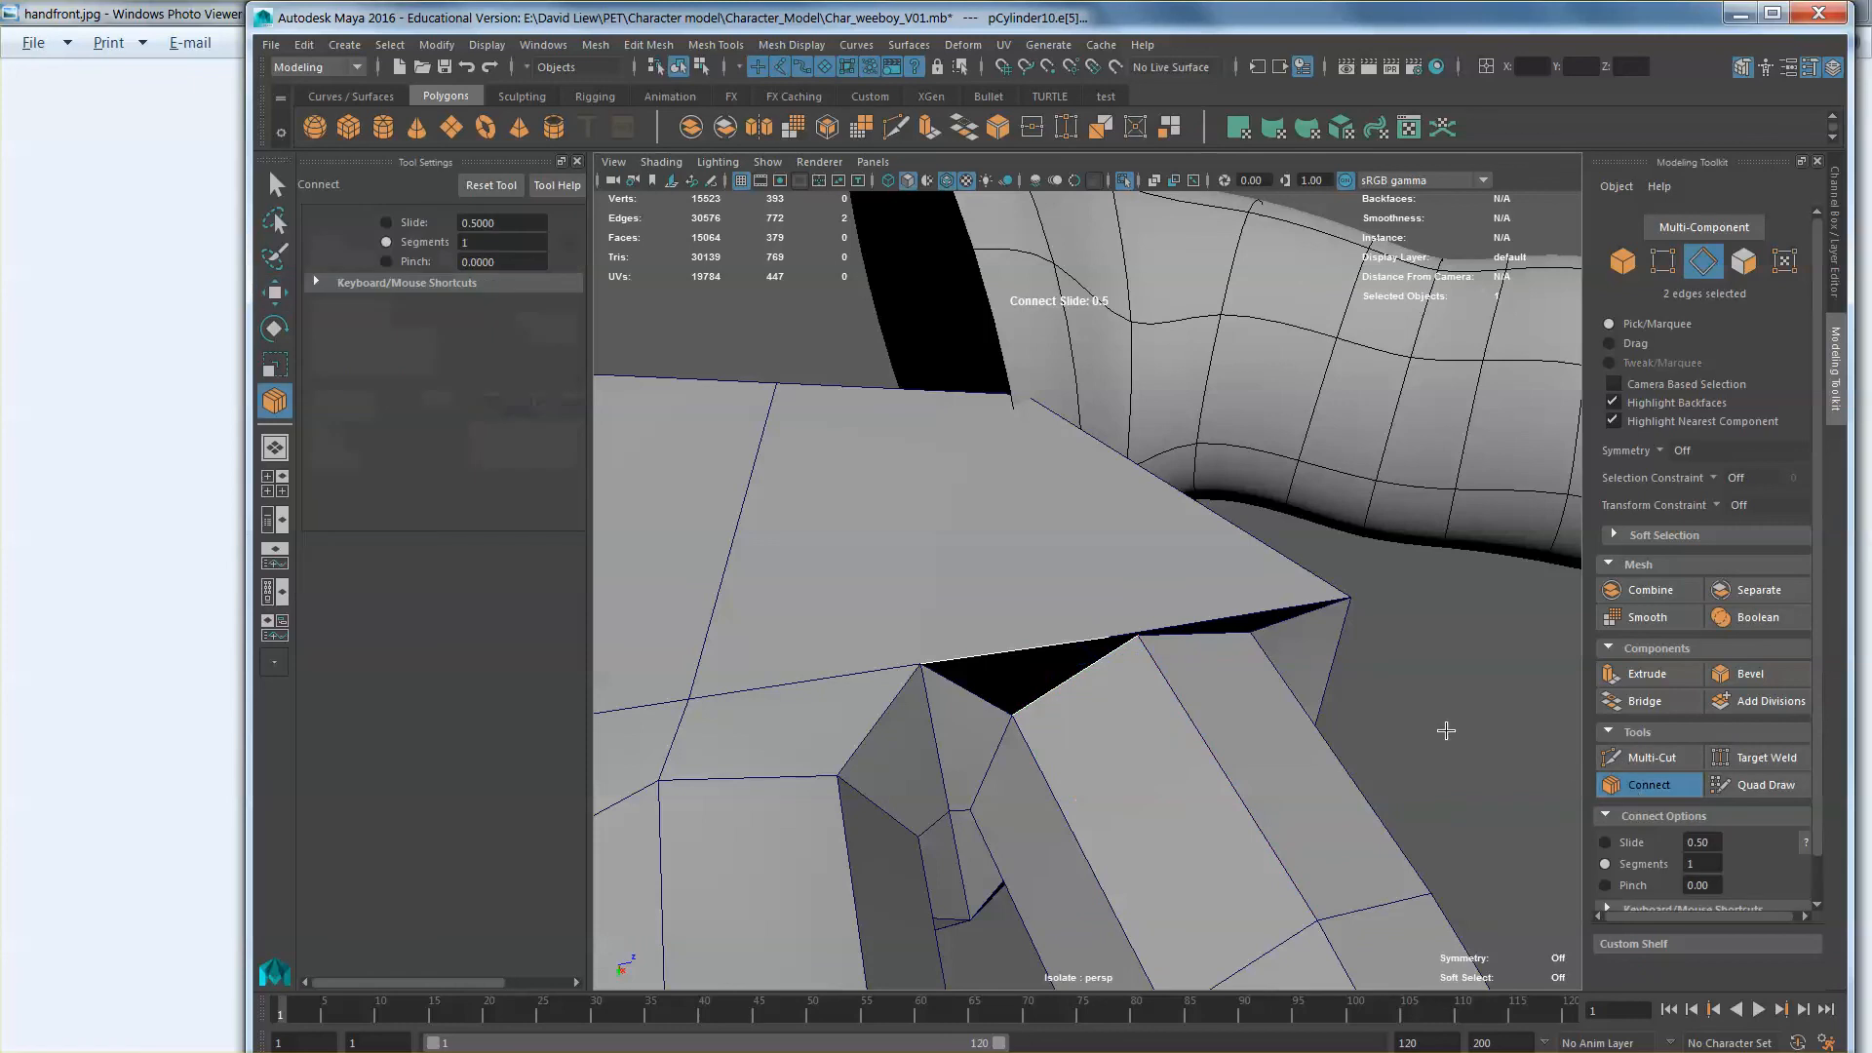
left_click(1645, 701)
key("w")
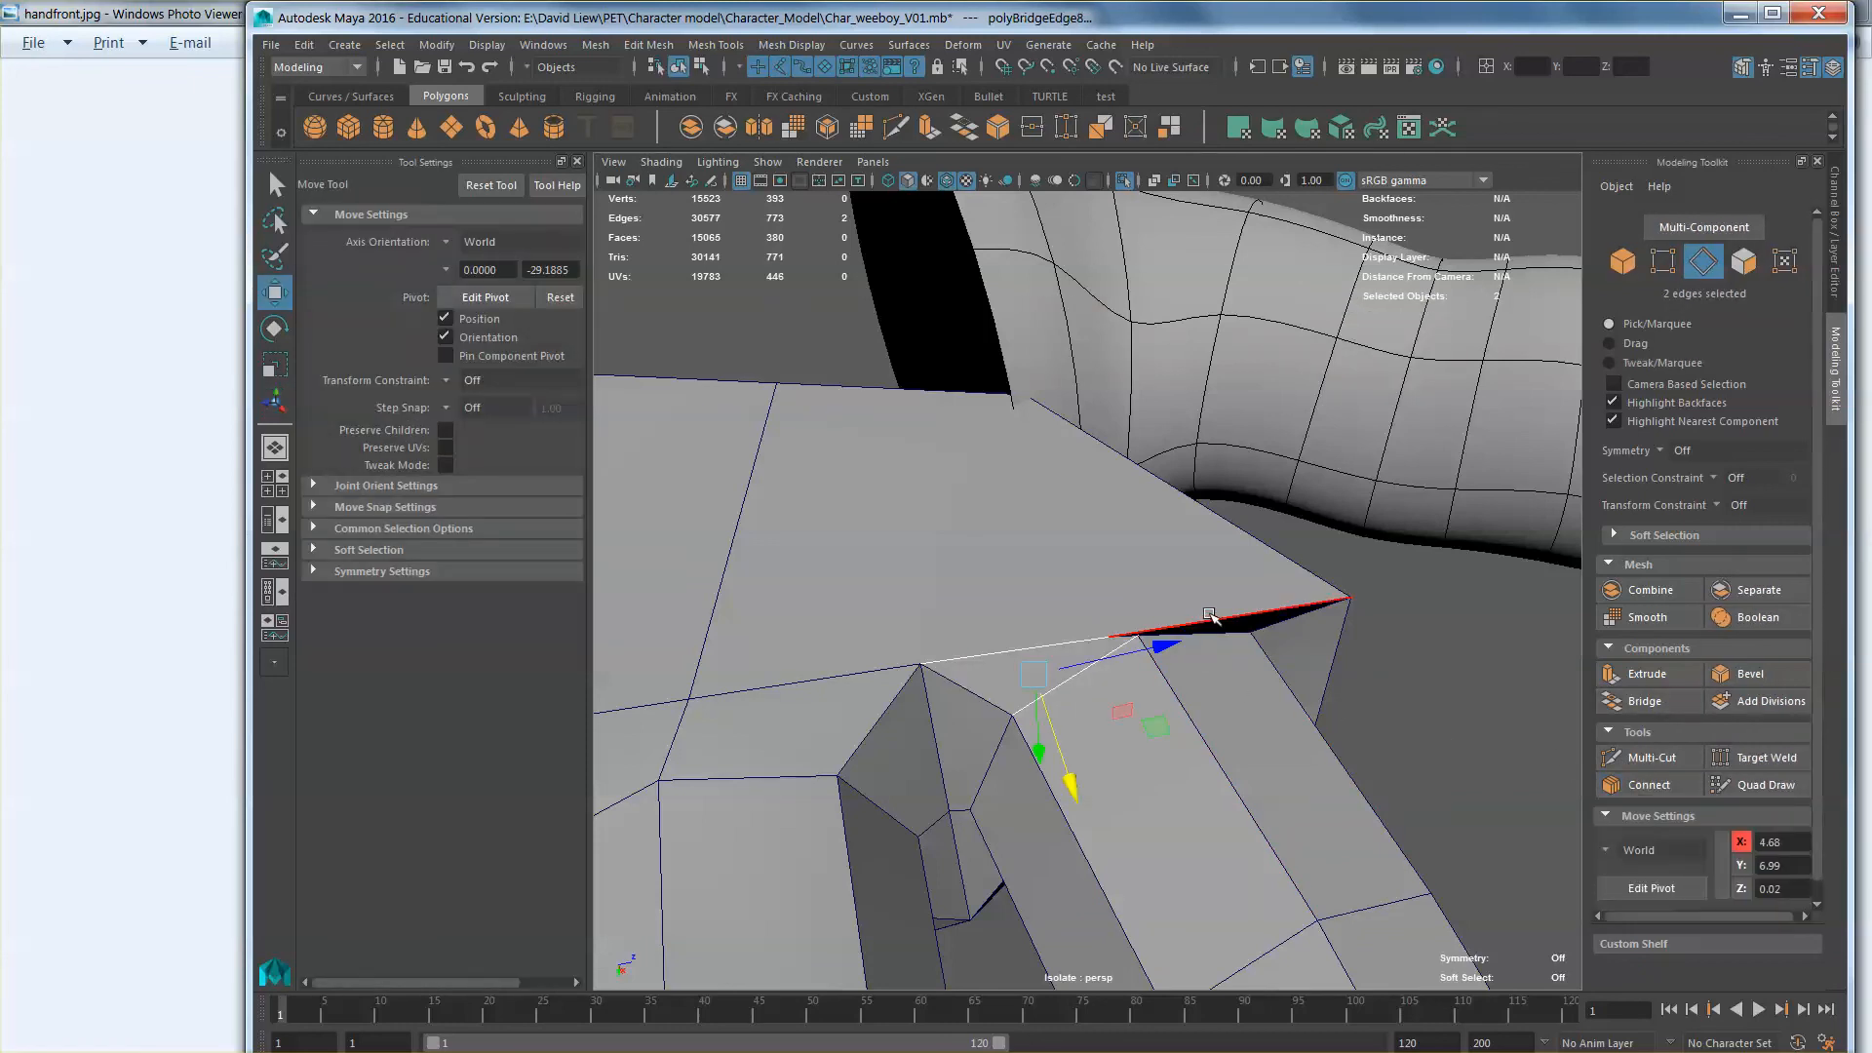
left_click(1209, 615)
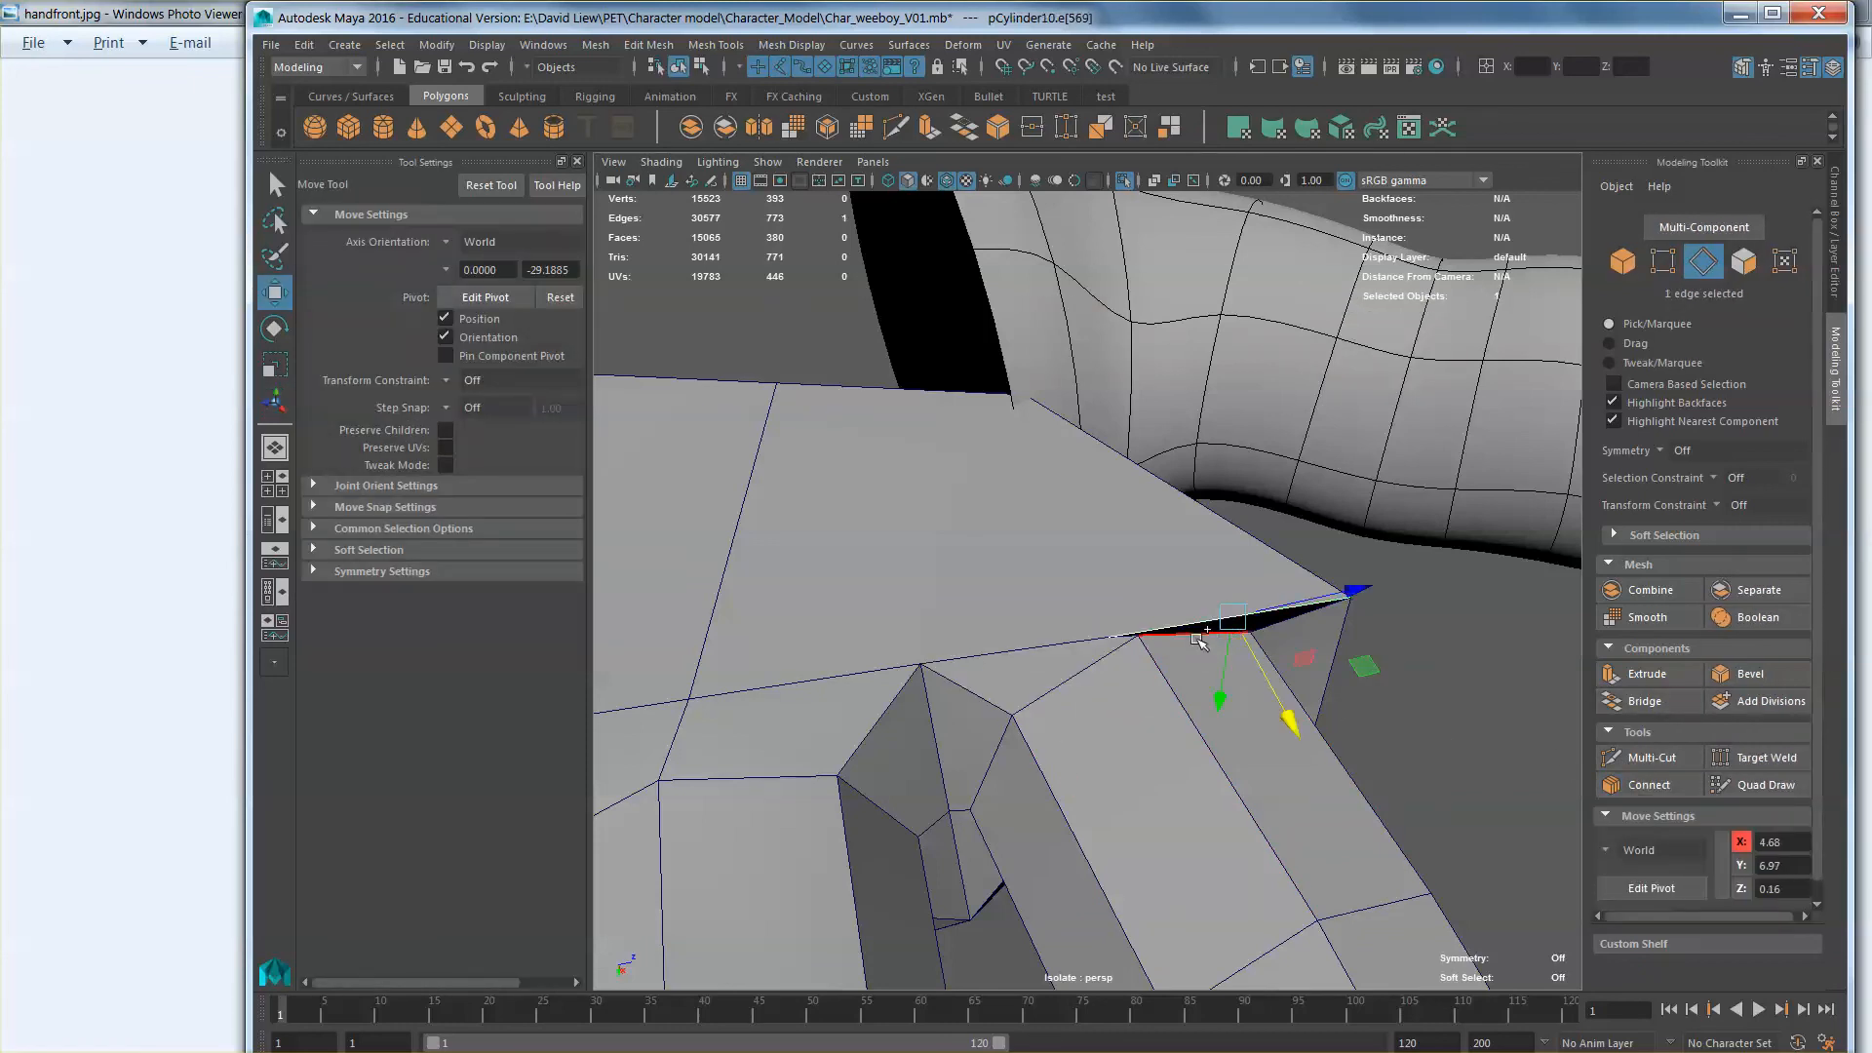
left_click(1650, 709)
key("w")
Step: Move the palm's three thumb-side corner vertices beside the index finger back toward the wrist, using the smooth preview to judge the shape
scroll(1240, 676, "down", 5)
left_click_drag(1236, 675, 1166, 726, "alt")
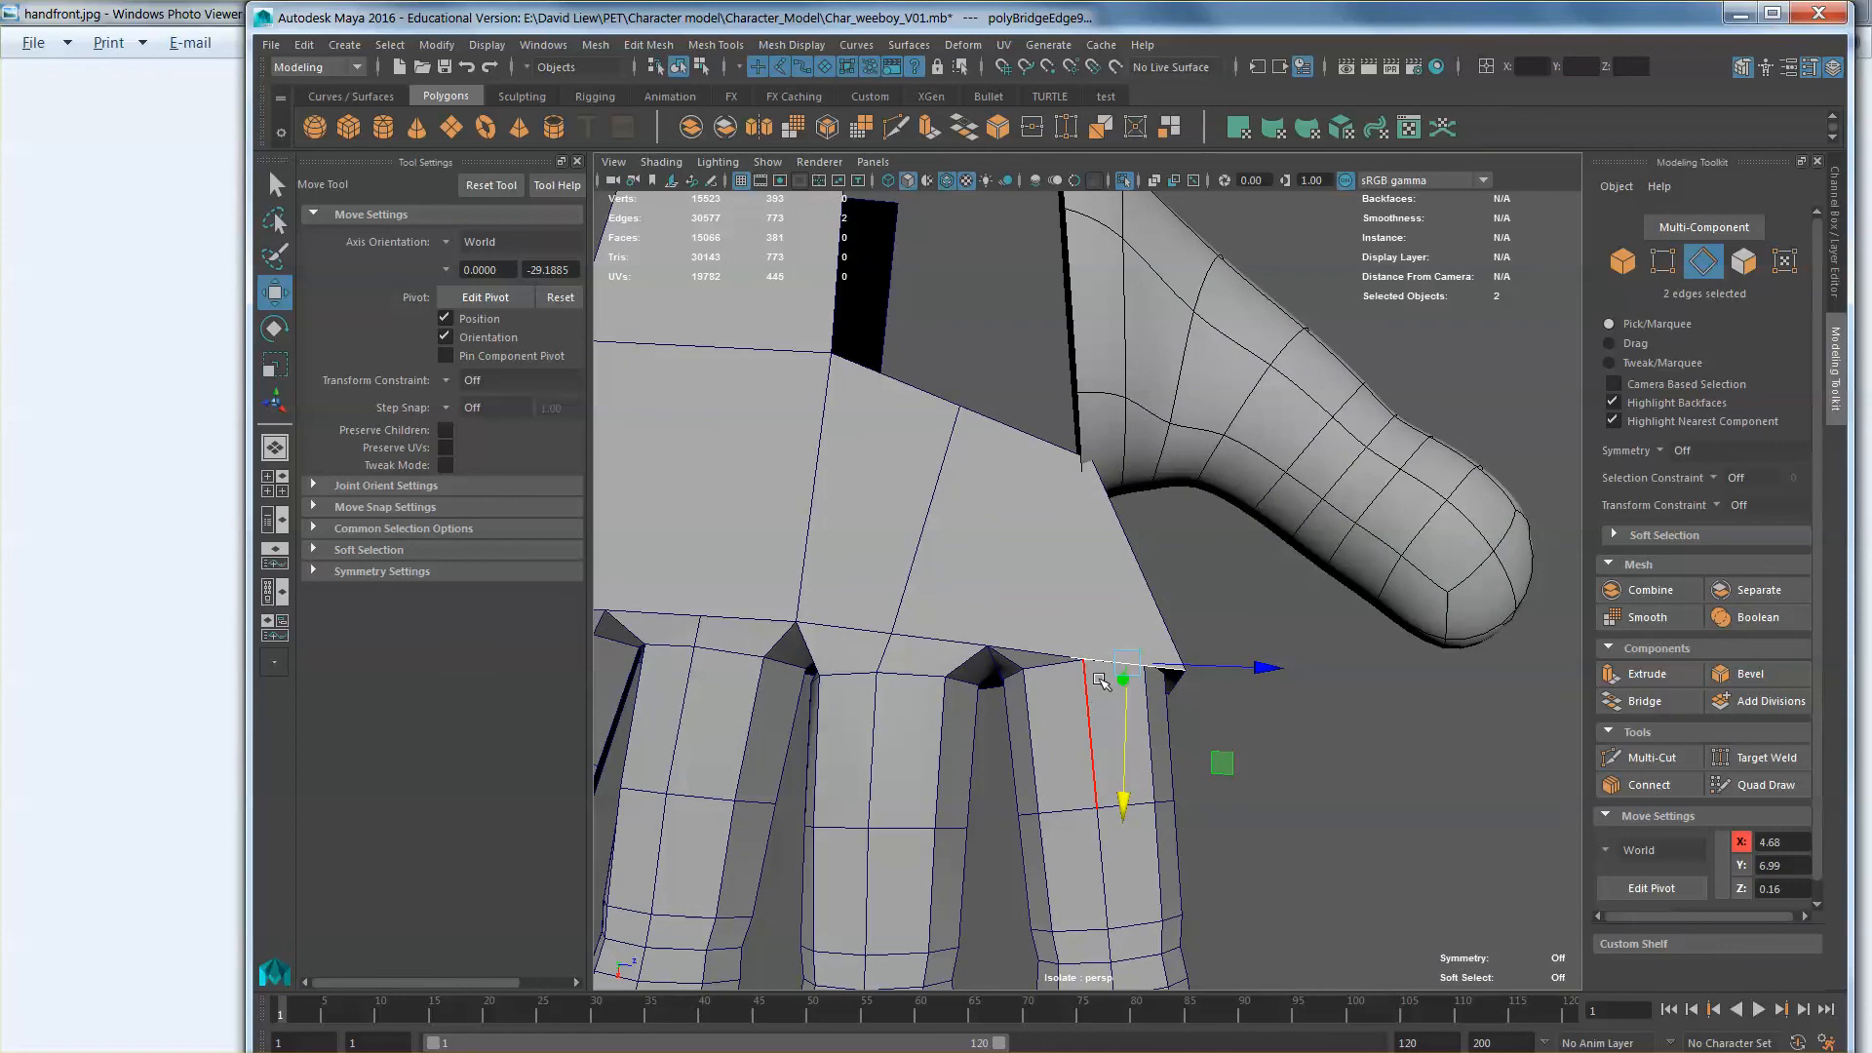
right_click_drag(1158, 658, 1161, 624)
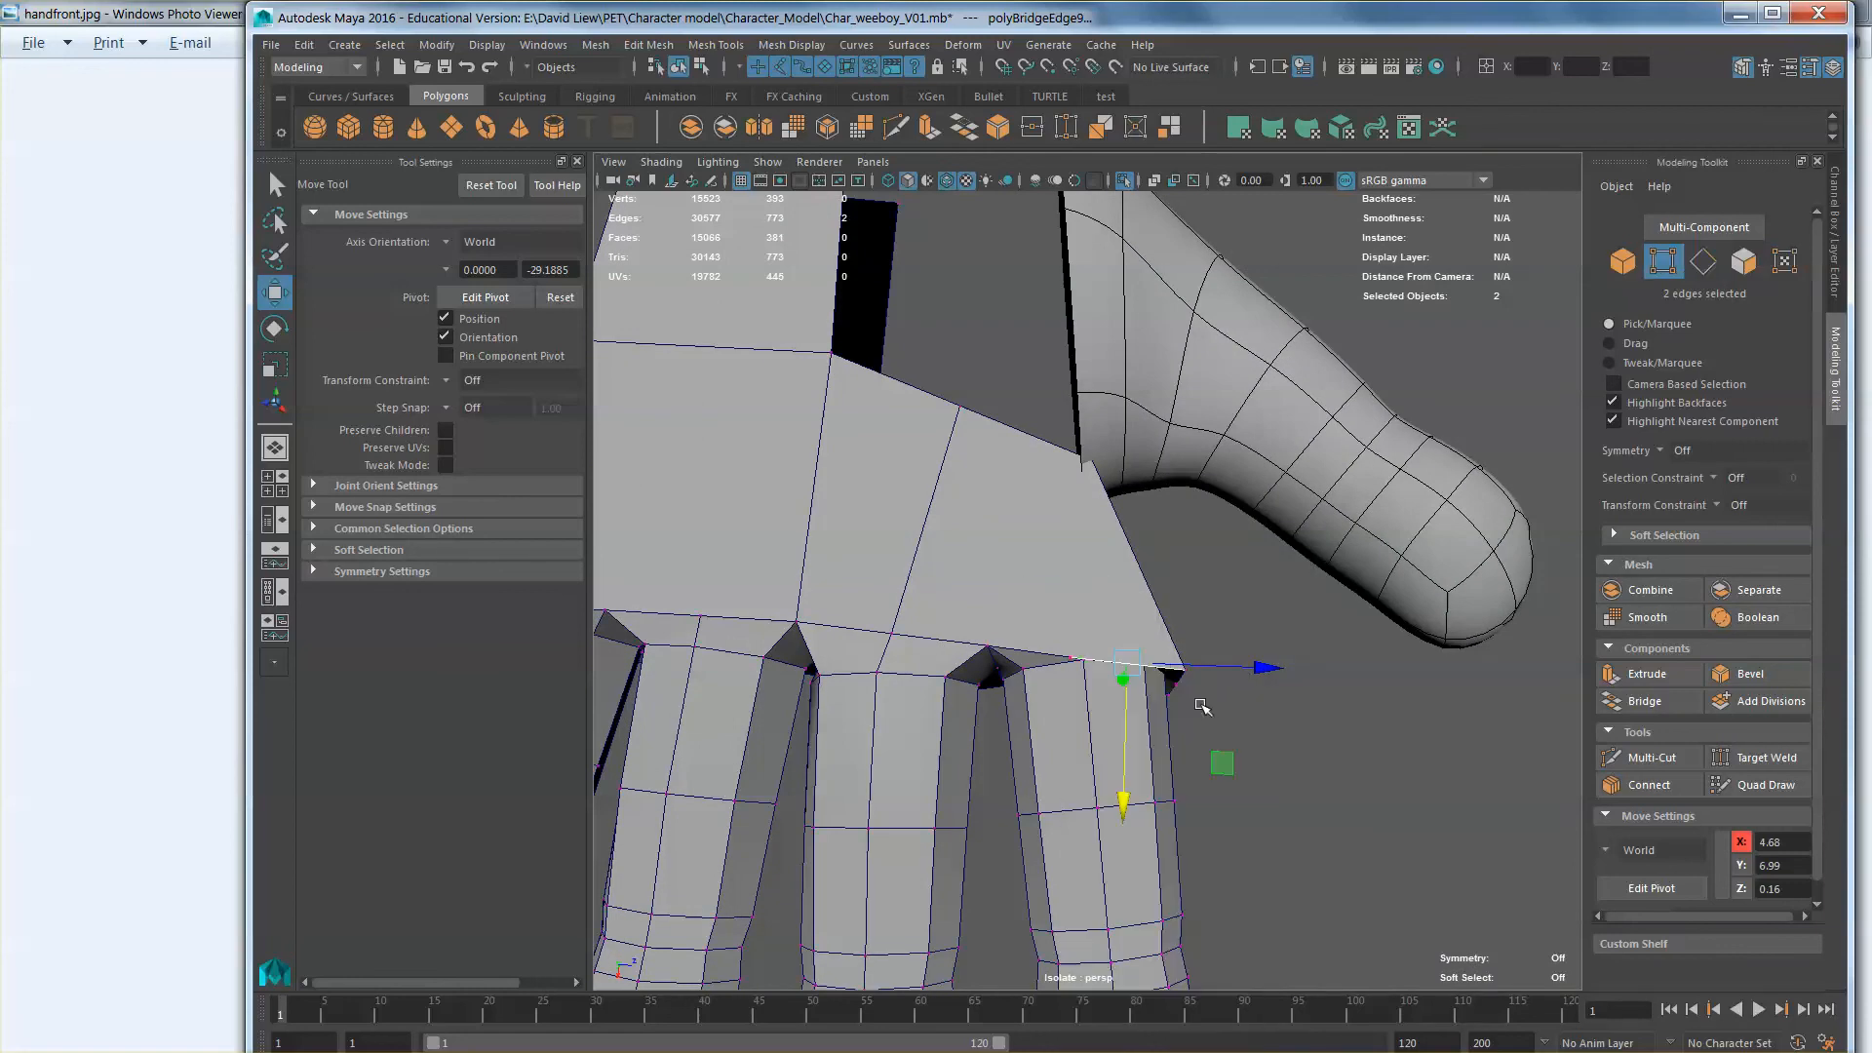
left_click_drag(1170, 658, 1138, 641)
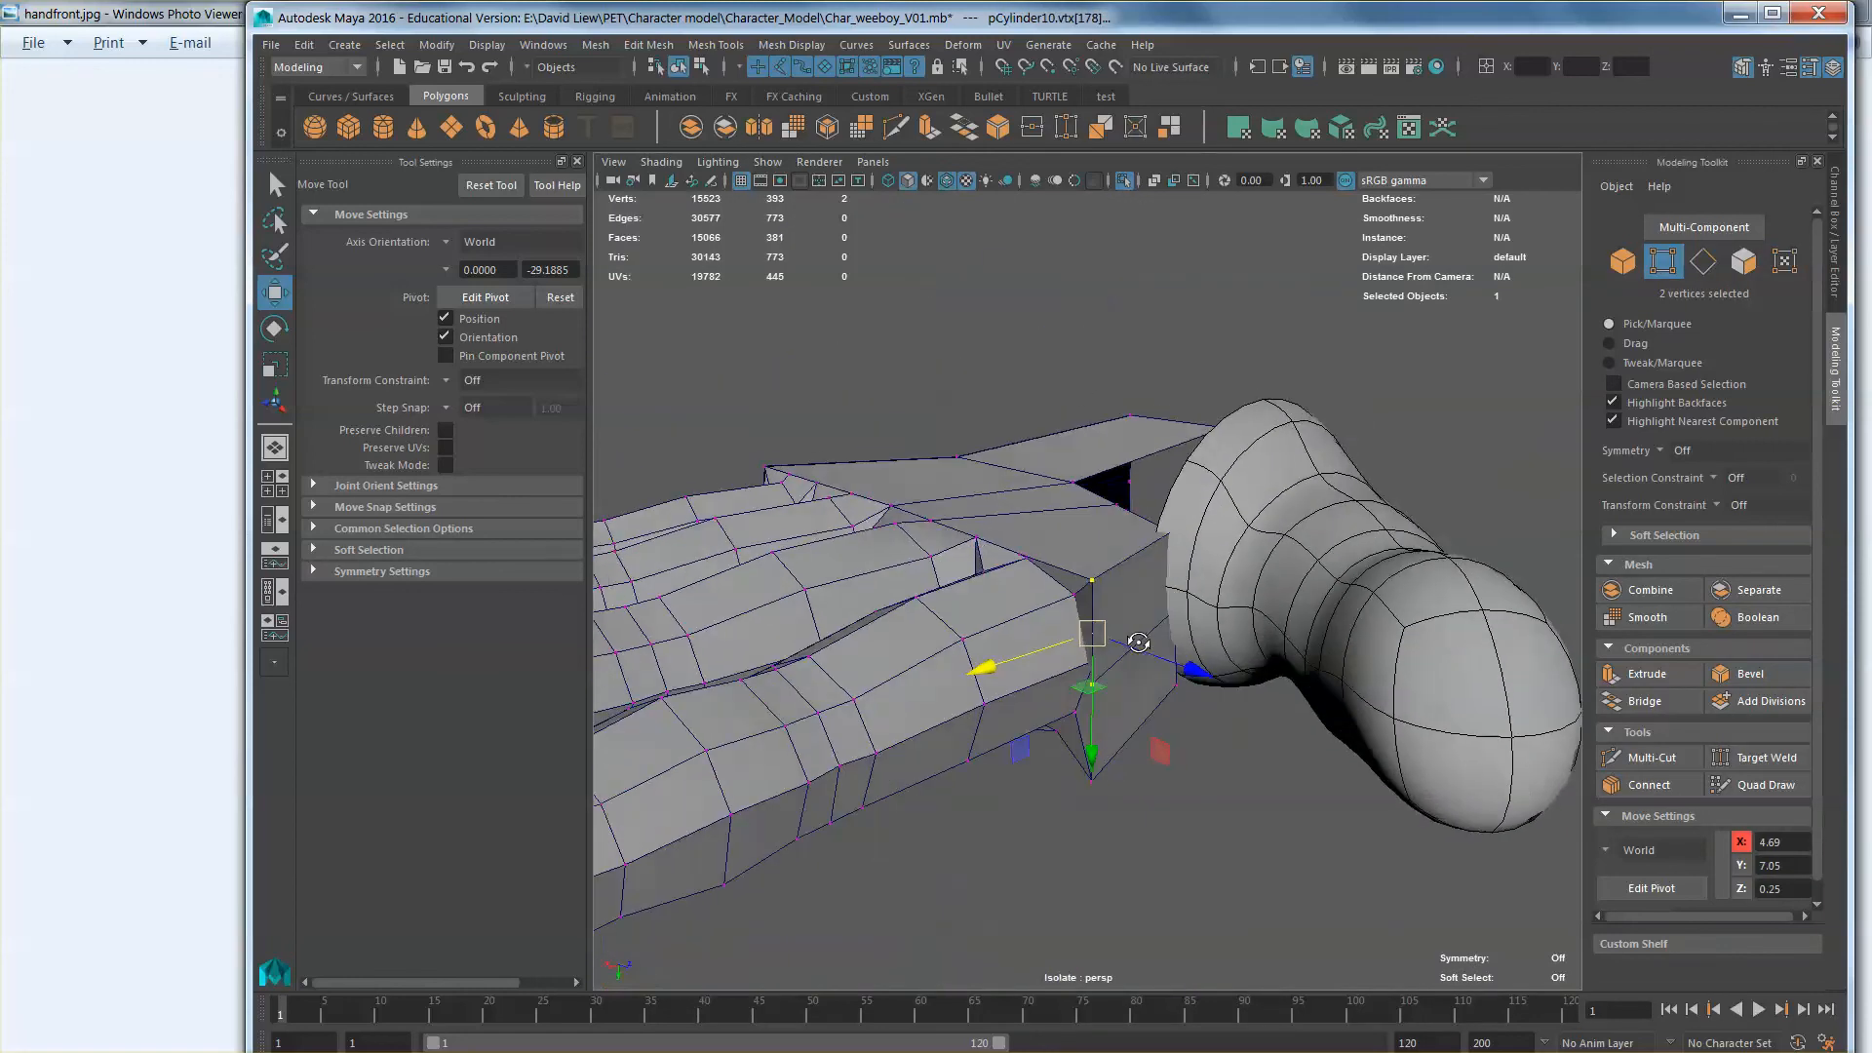
left_click_drag(1131, 812, 1133, 753, "shift")
scroll(1133, 752, "down", 2)
middle_click_drag(1075, 705, 1176, 769, "alt")
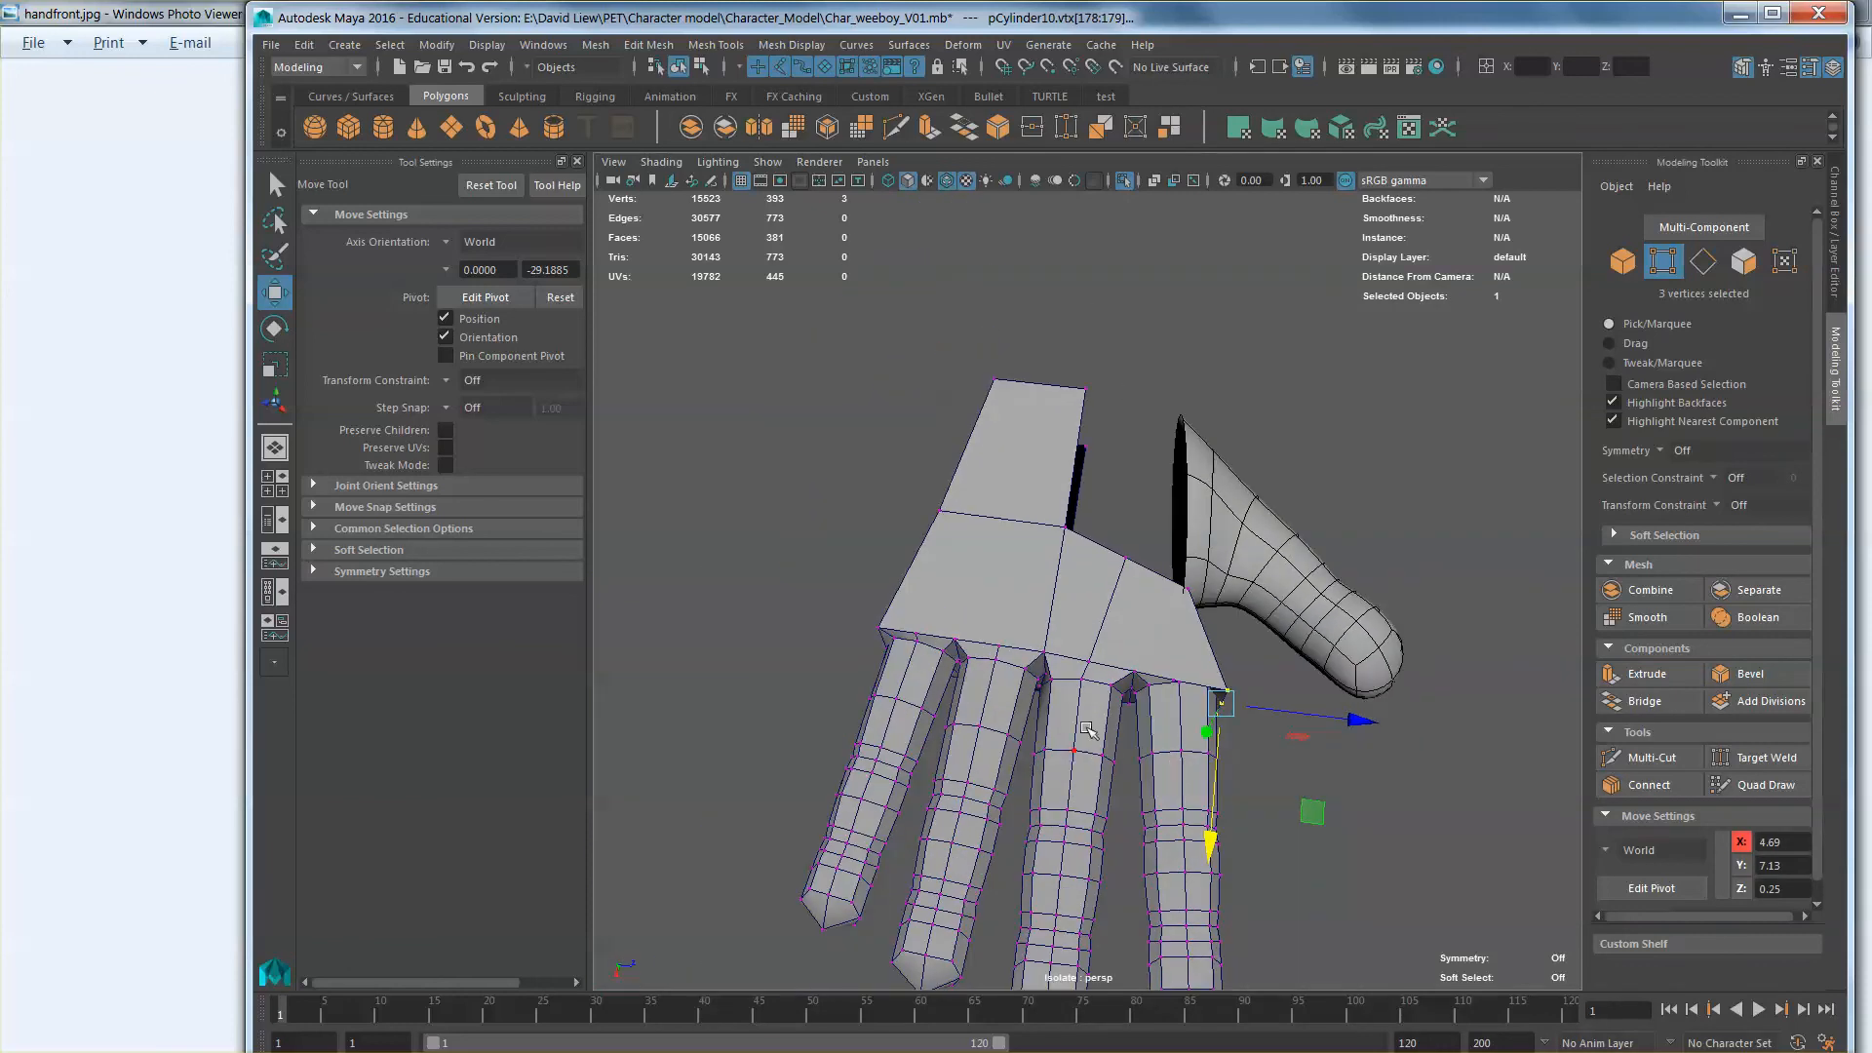
scroll(1089, 729, "down", 2)
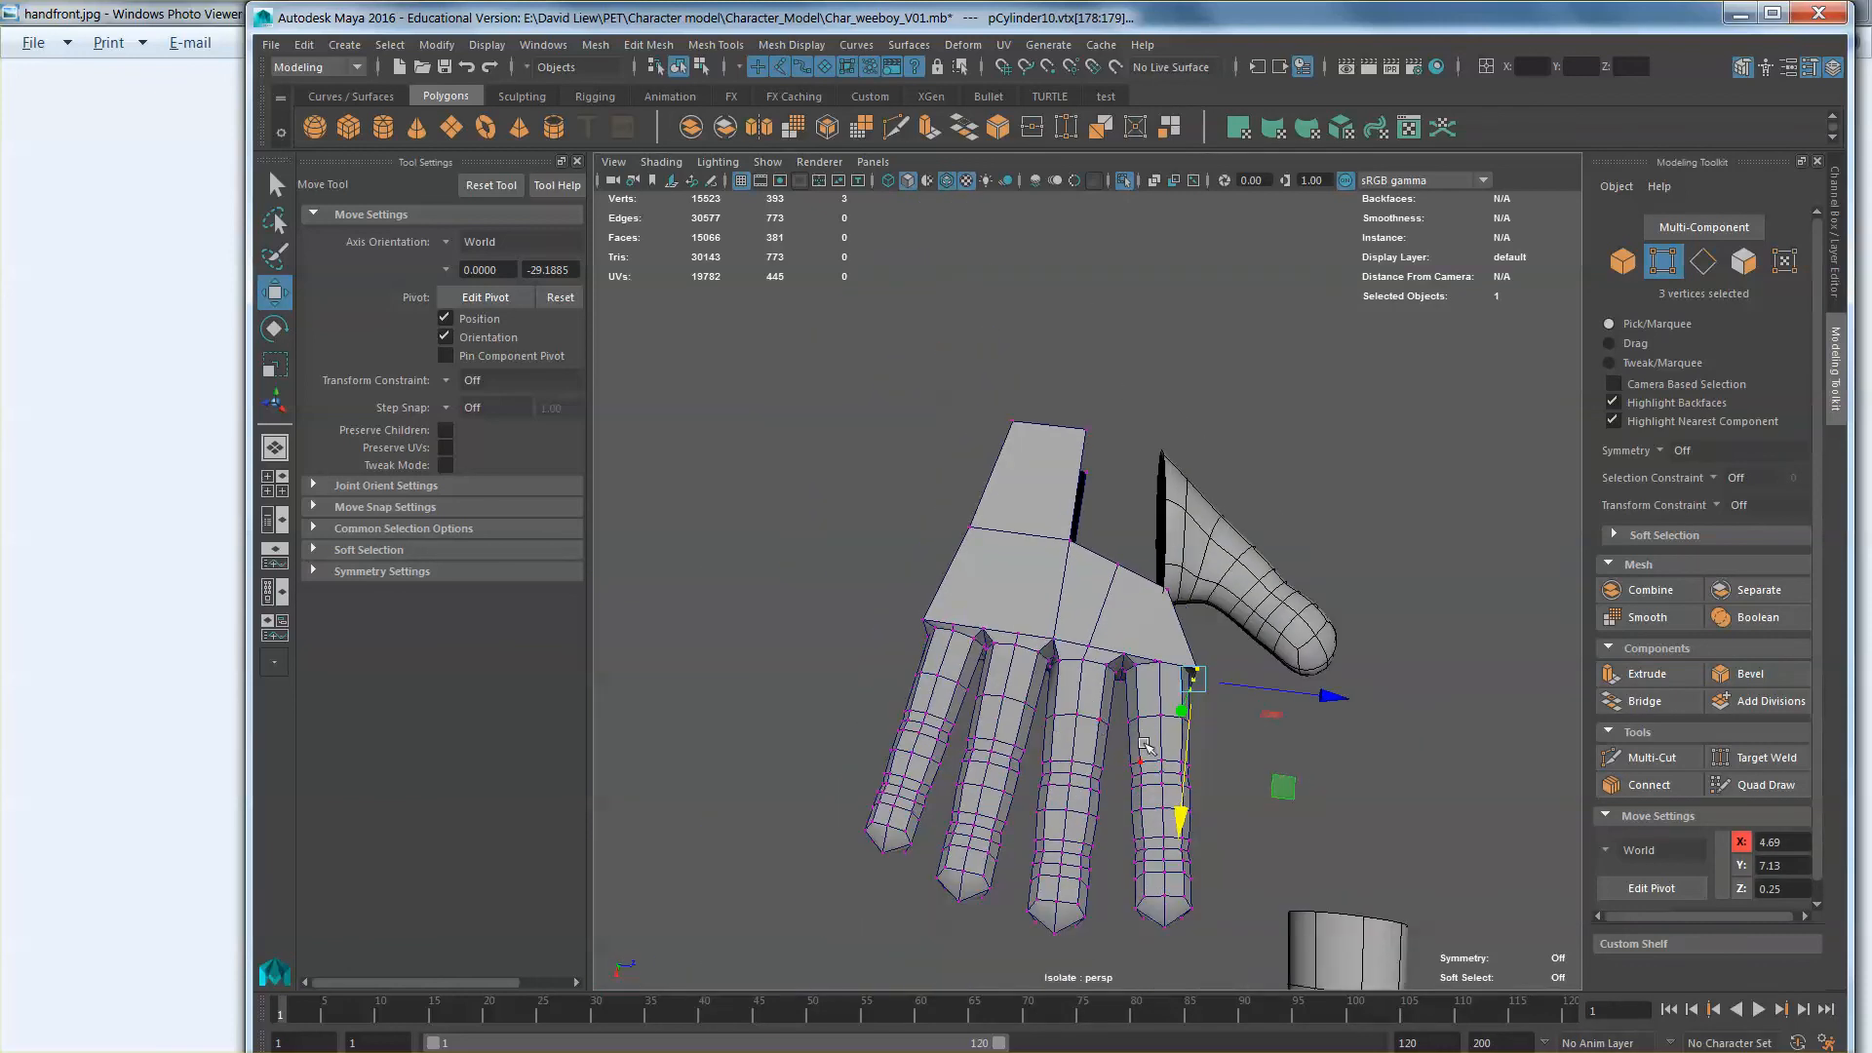
scroll(1145, 746, "up", 3)
left_click_drag(1143, 741, 1102, 592, "alt")
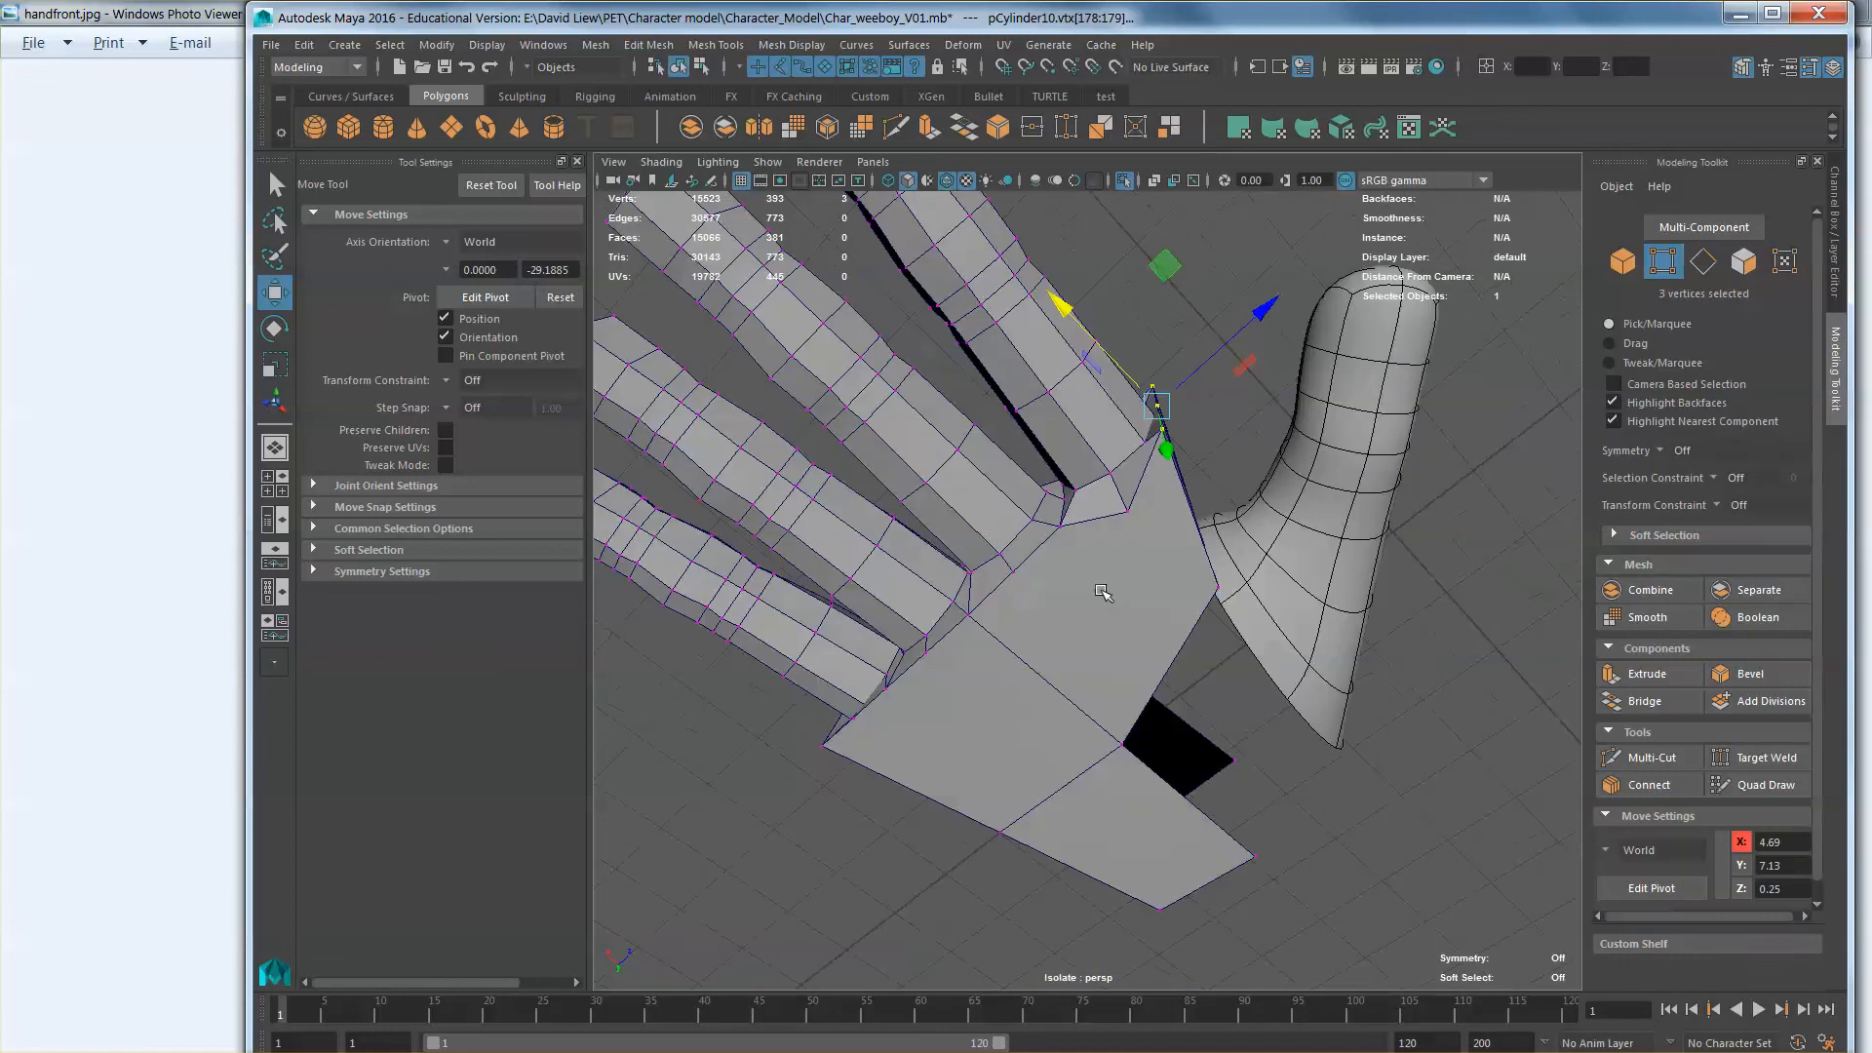
left_click_drag(1145, 523, 1182, 616, "alt")
key("3")
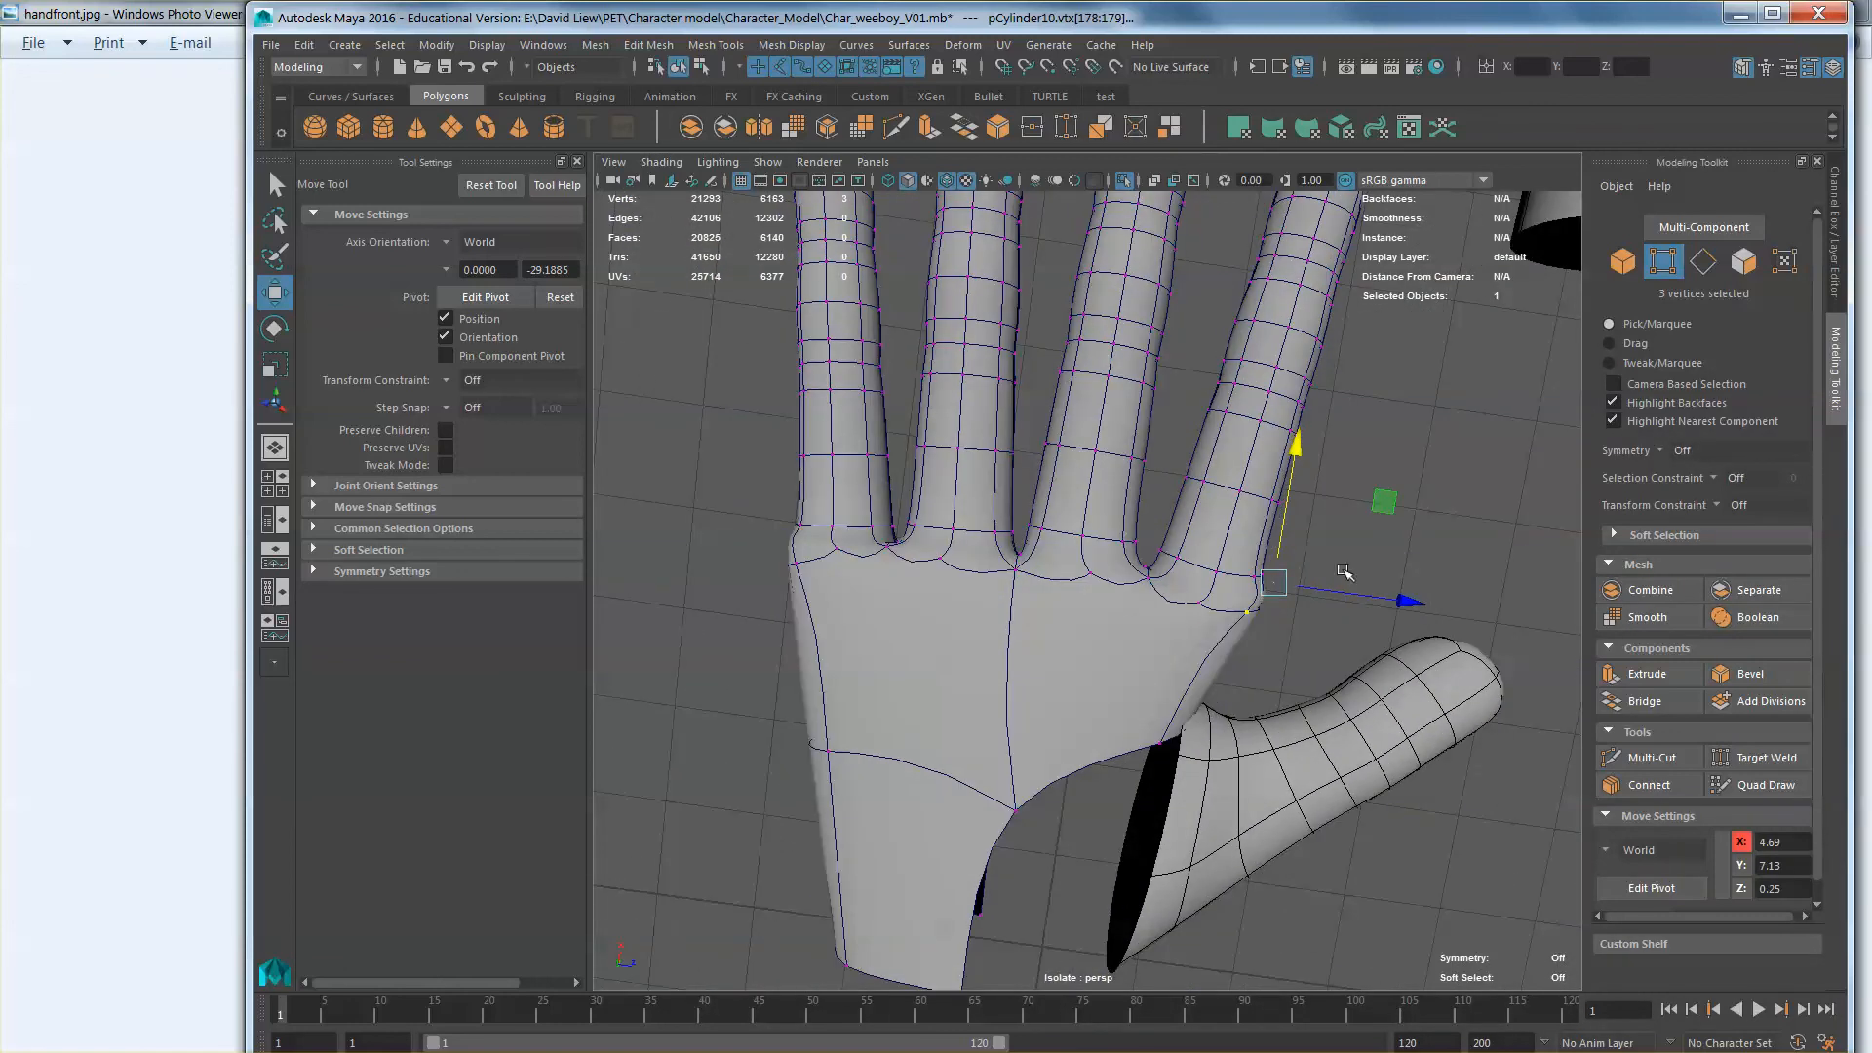
left_click_drag(1384, 502, 1370, 540)
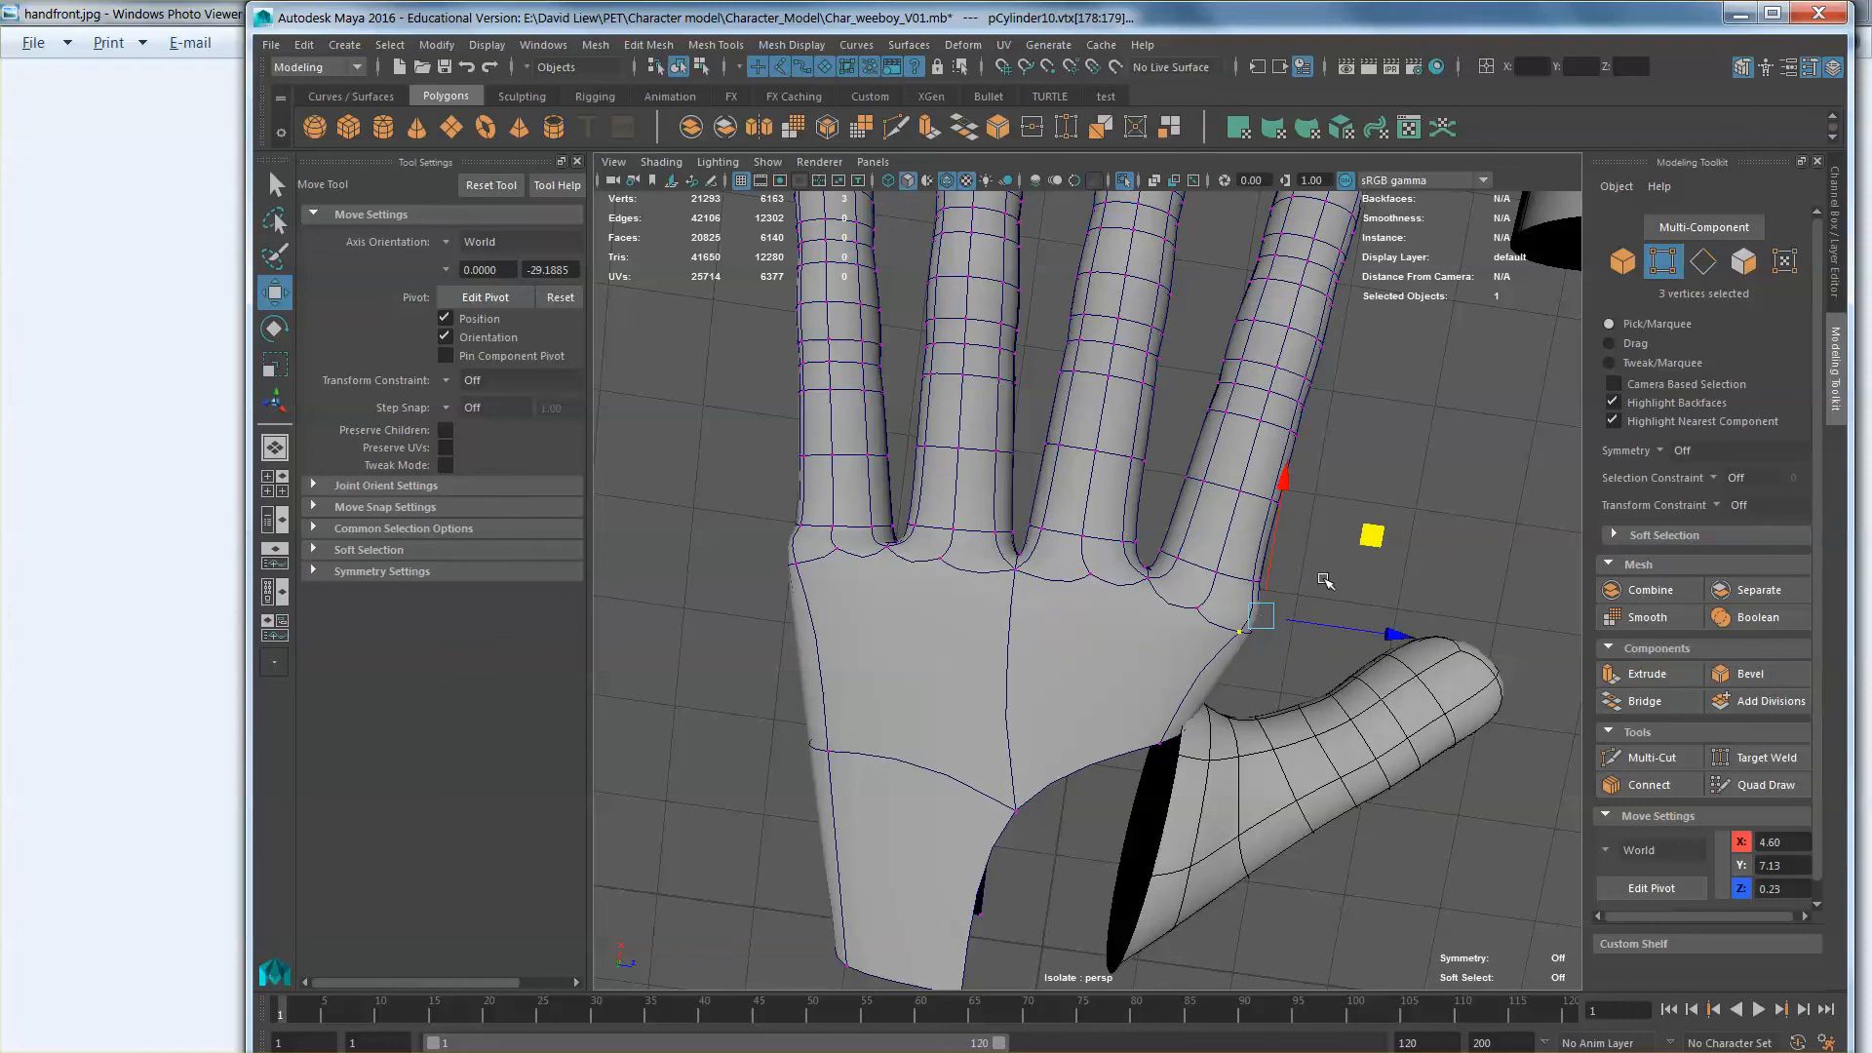
key("1")
Step: Select the middle palm-edge vertices behind the index finger on both sides of the hand and adjust their position
scroll(1228, 644, "up", 2)
left_click_drag(1209, 600, 1207, 596)
left_click_drag(1214, 565, 1258, 840, "alt")
scroll(1233, 617, "up", 1)
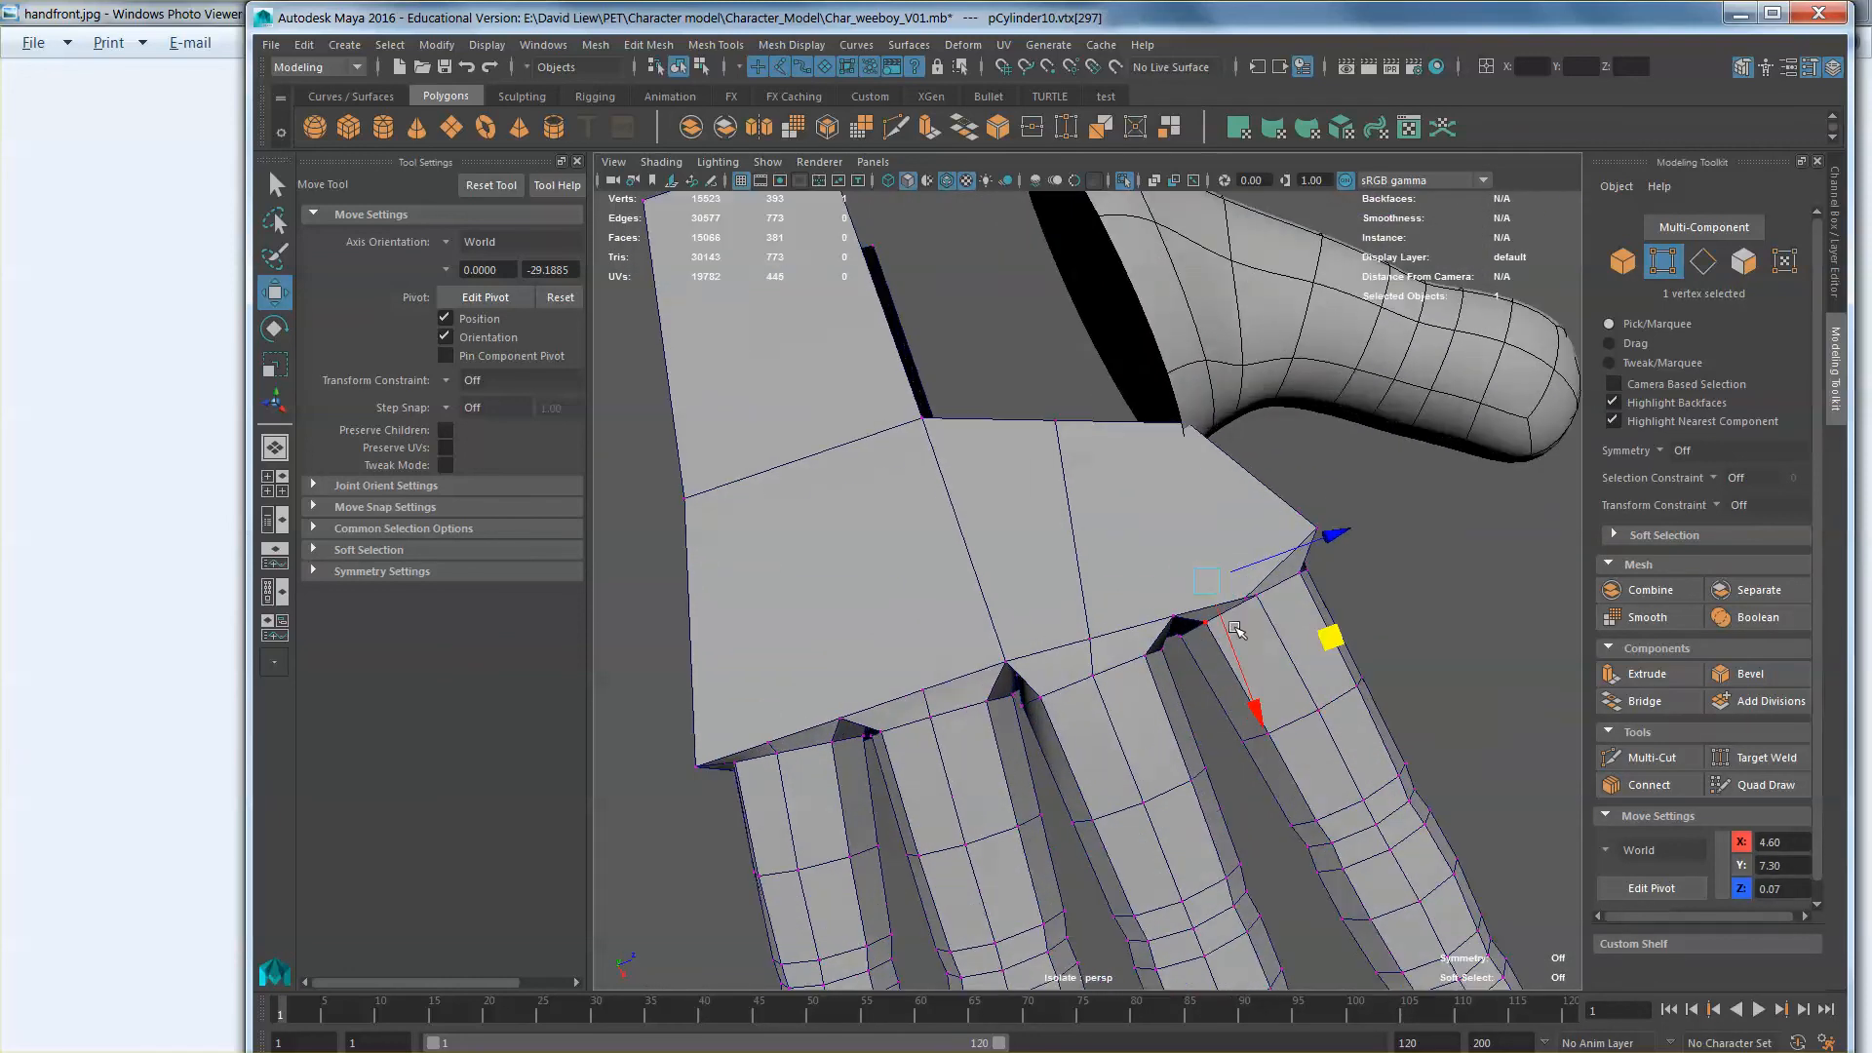
left_click(1241, 600, "shift")
left_click_drag(1270, 708, 1265, 691)
left_click_drag(1342, 629, 1345, 627)
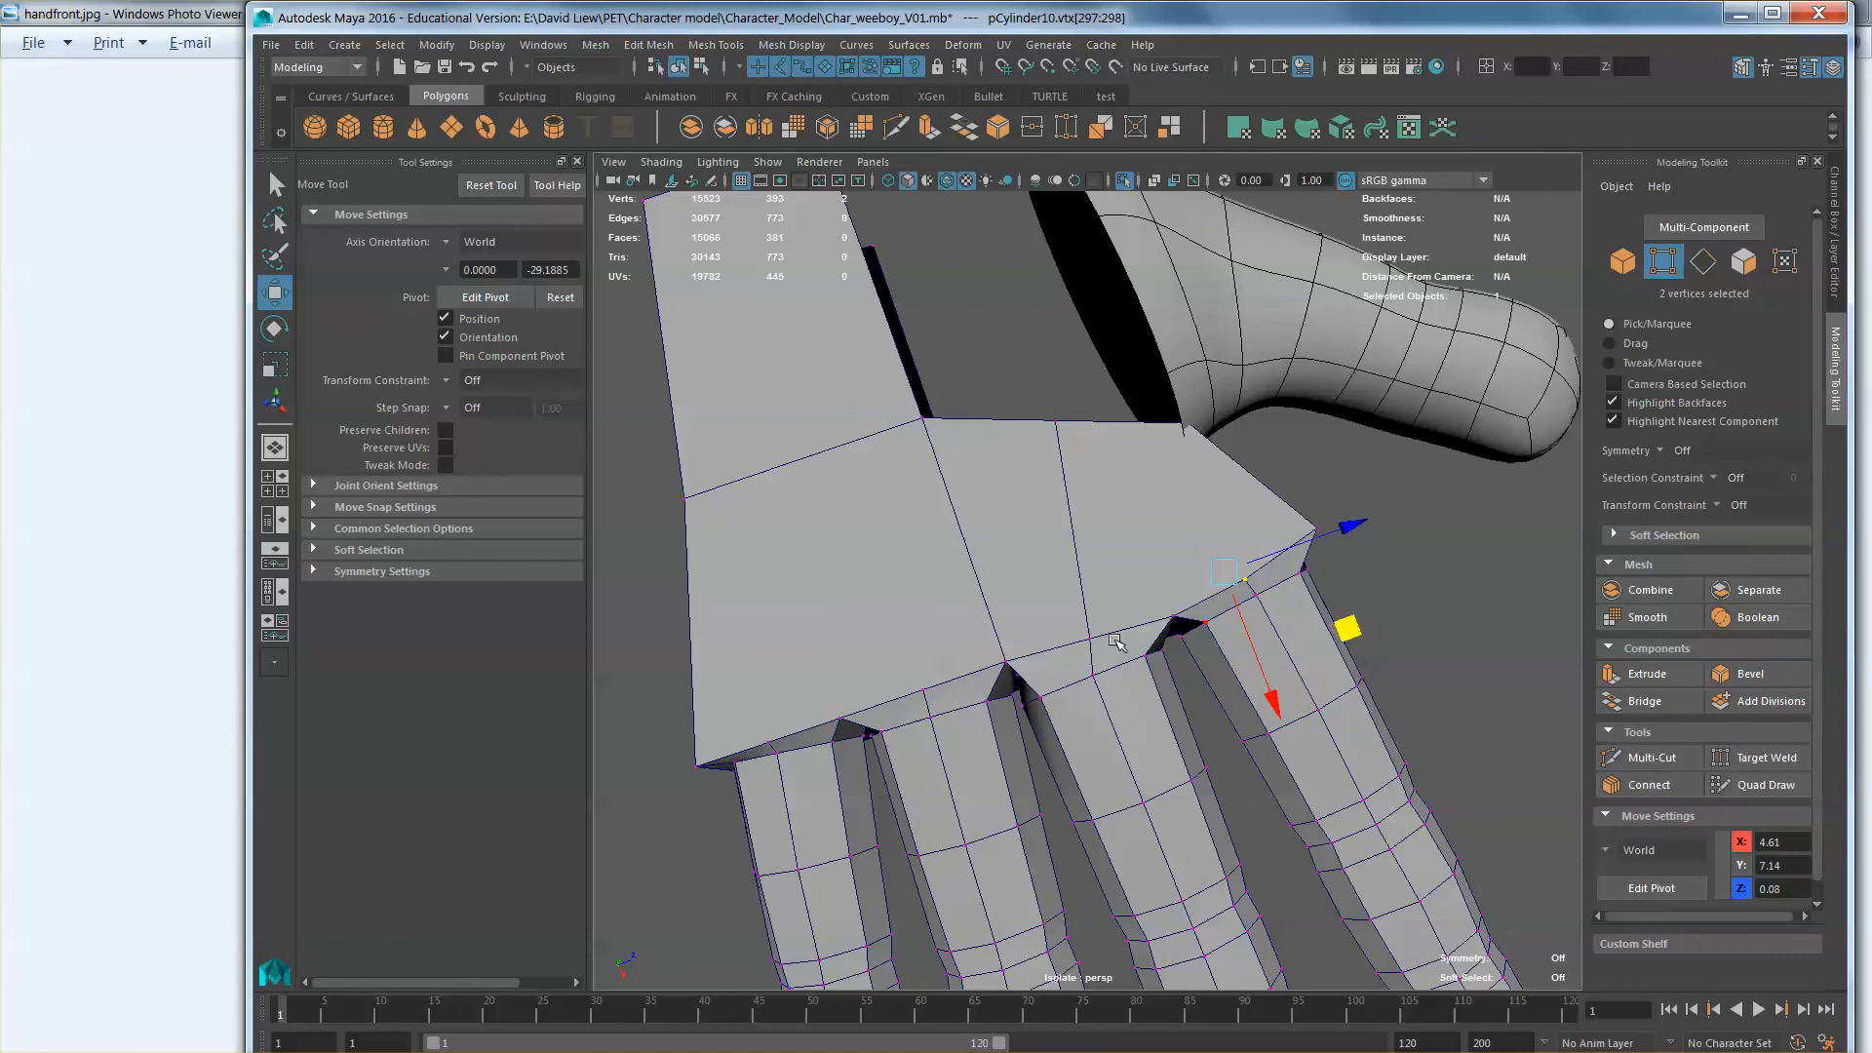
Step: Move the palm's three outer corner vertices beside the little finger back toward the wrist and scale them
middle_click_drag(590, 795, 760, 728, "alt")
left_click_drag(759, 728, 974, 574, "alt")
left_click(872, 704)
left_click(846, 636, "shift")
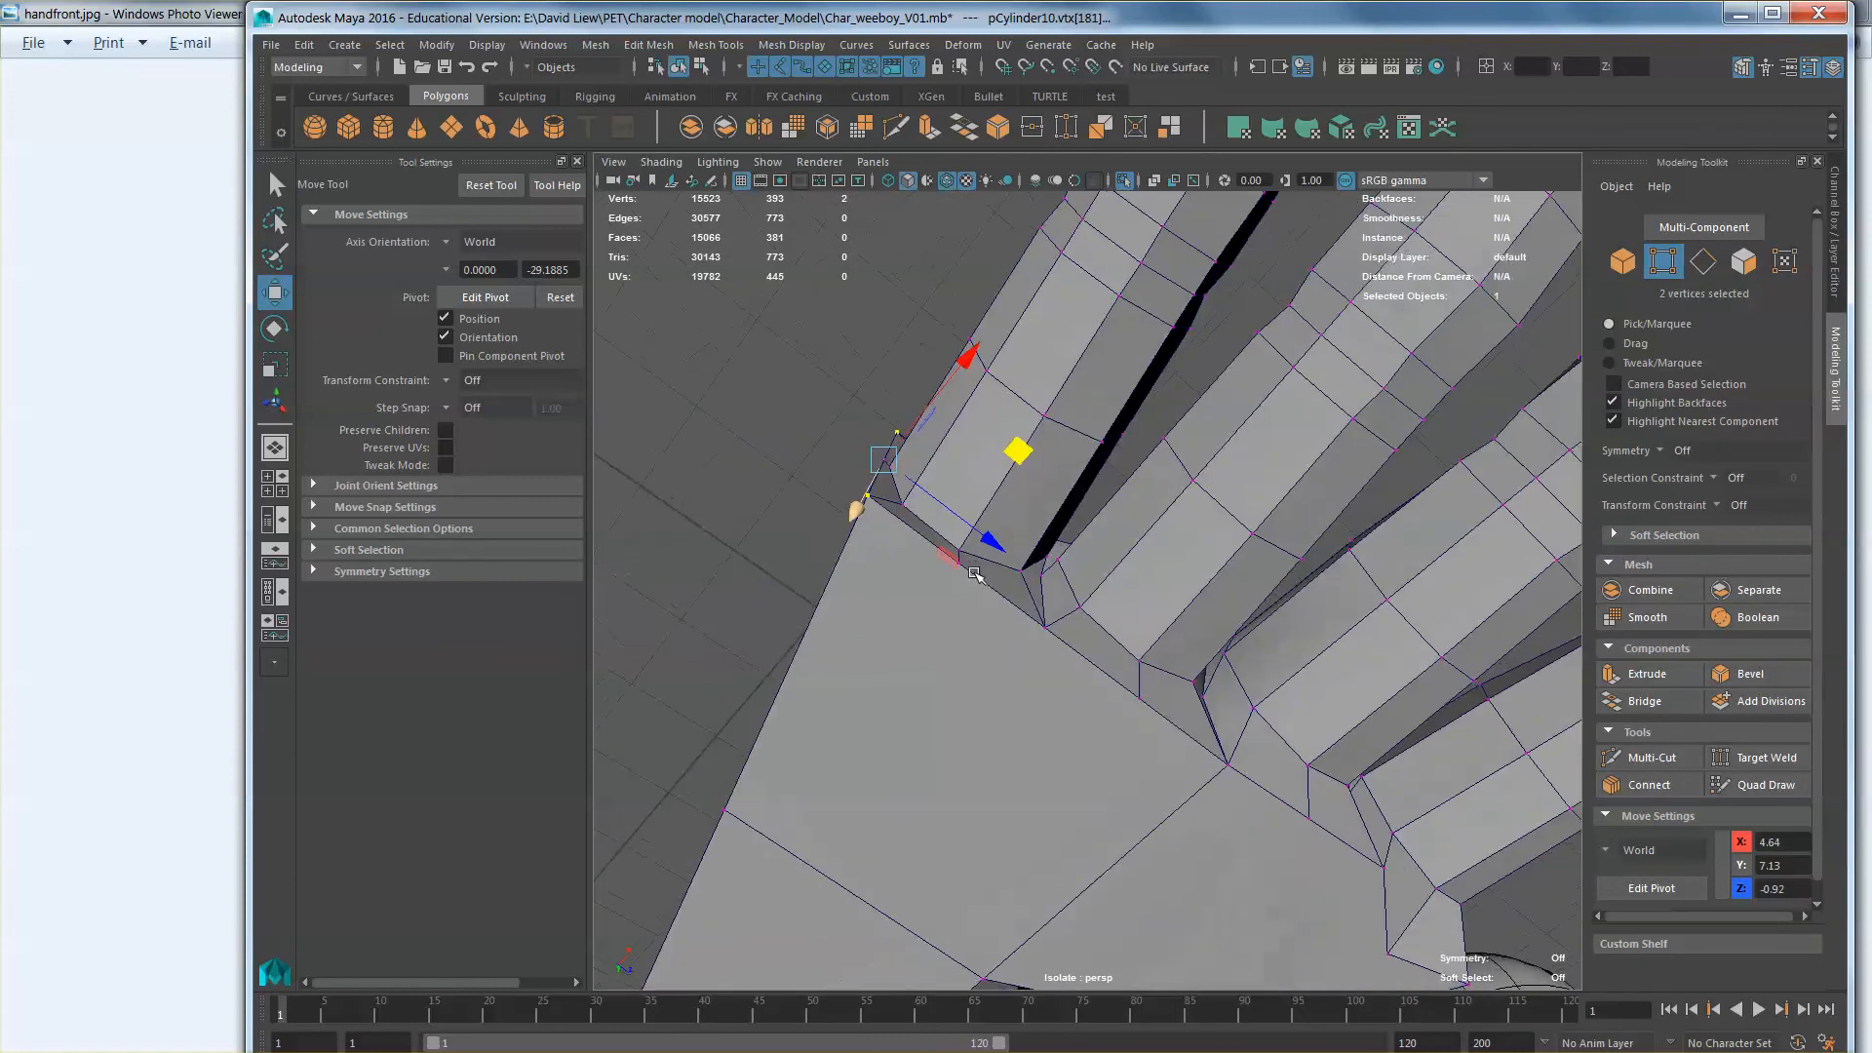
left_click_drag(1018, 462, 1009, 508)
key("ctrl+z")
left_click_drag(906, 544, 900, 489, "alt")
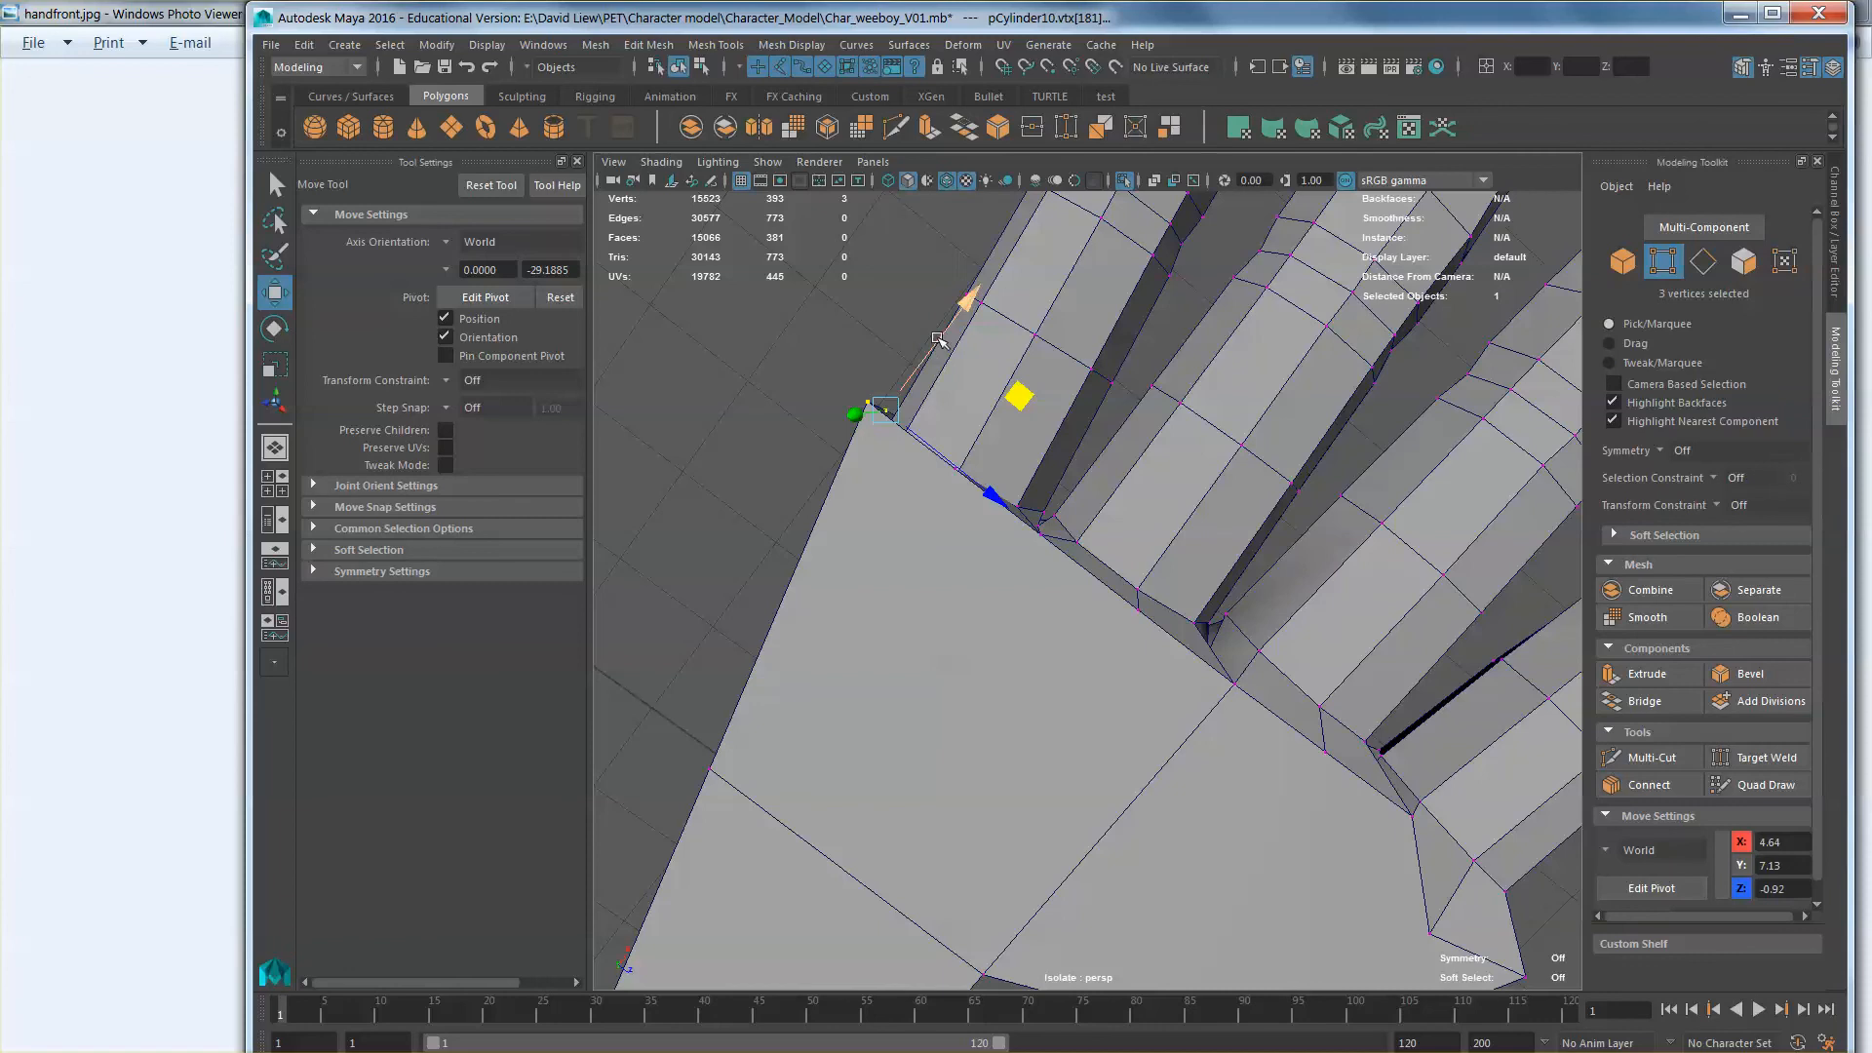
left_click_drag(939, 337, 898, 394)
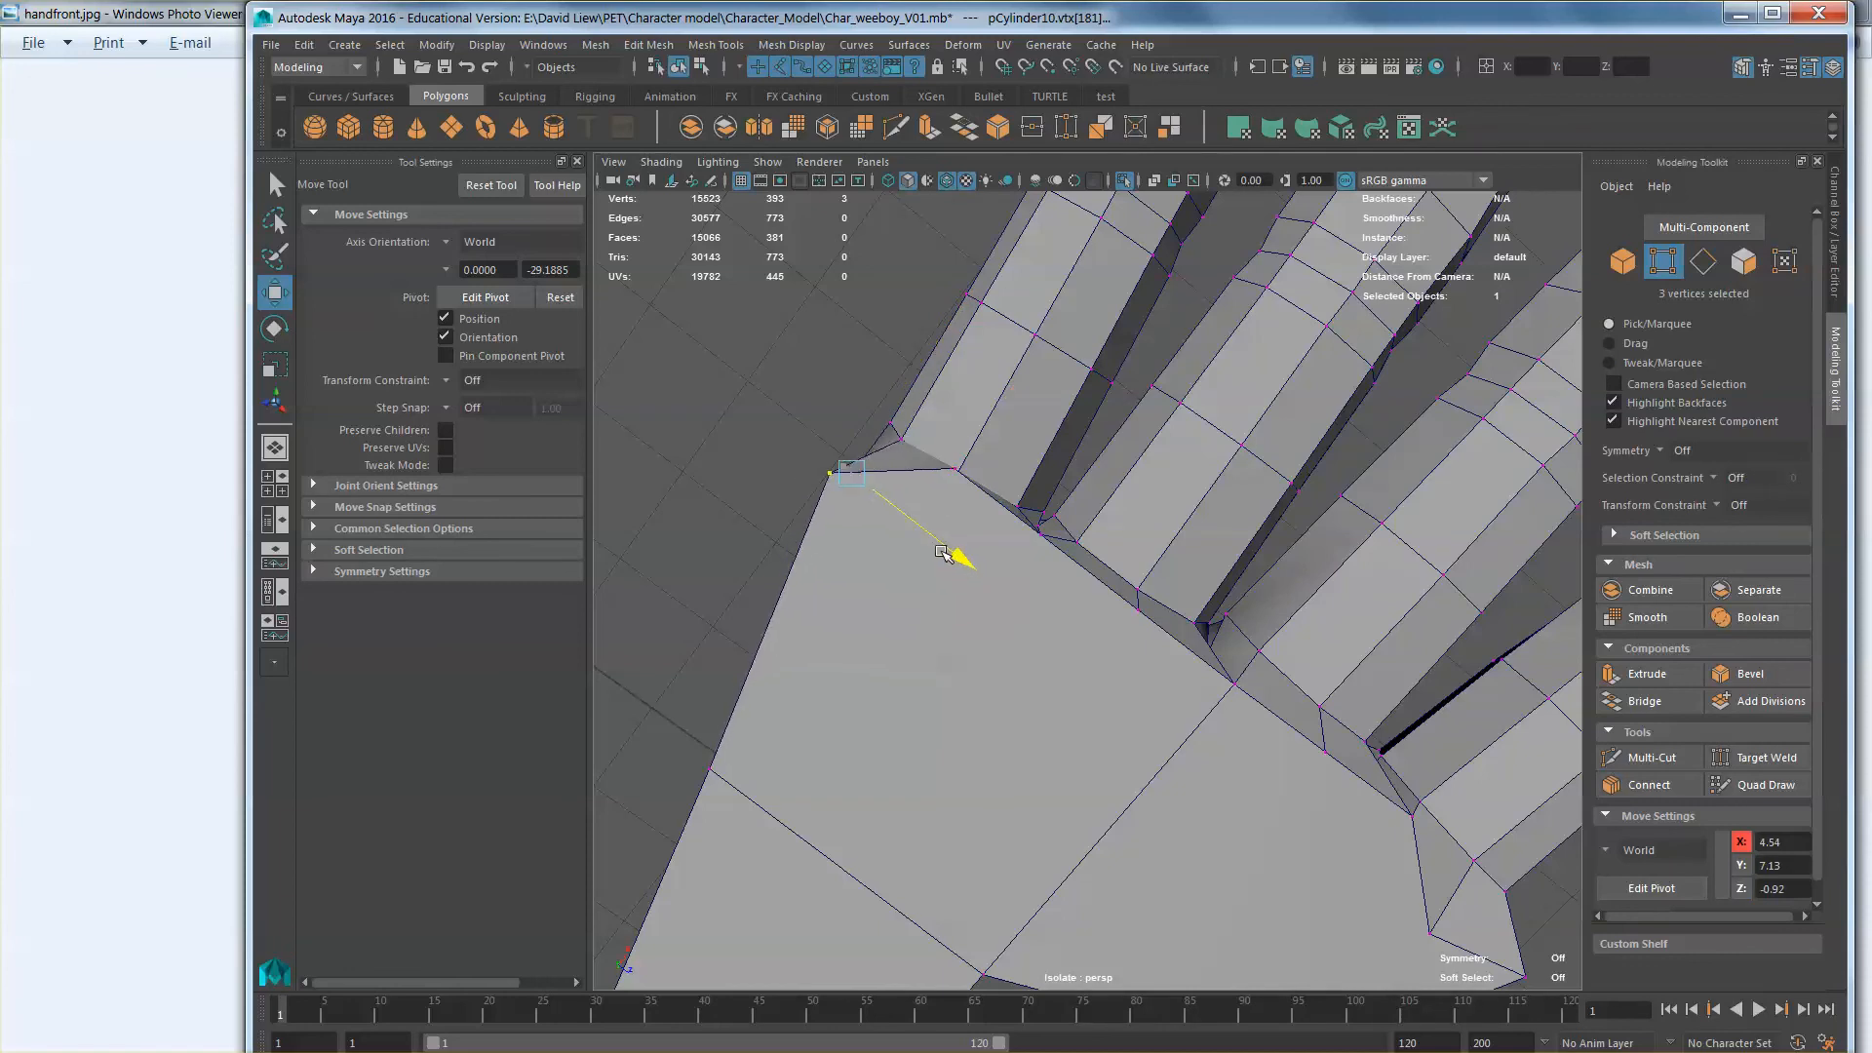
left_click_drag(954, 543, 934, 446, "alt")
key("r")
left_click_drag(977, 383, 1023, 660)
scroll(1195, 672, "down", 2)
left_click_drag(1196, 673, 1087, 576, "alt")
Step: Cut an edge across the palm from the middle of the ring finger's base to the wrist-side edge with Multi-Cut
right_click_drag(1087, 576, 1599, 758)
left_click(1650, 757)
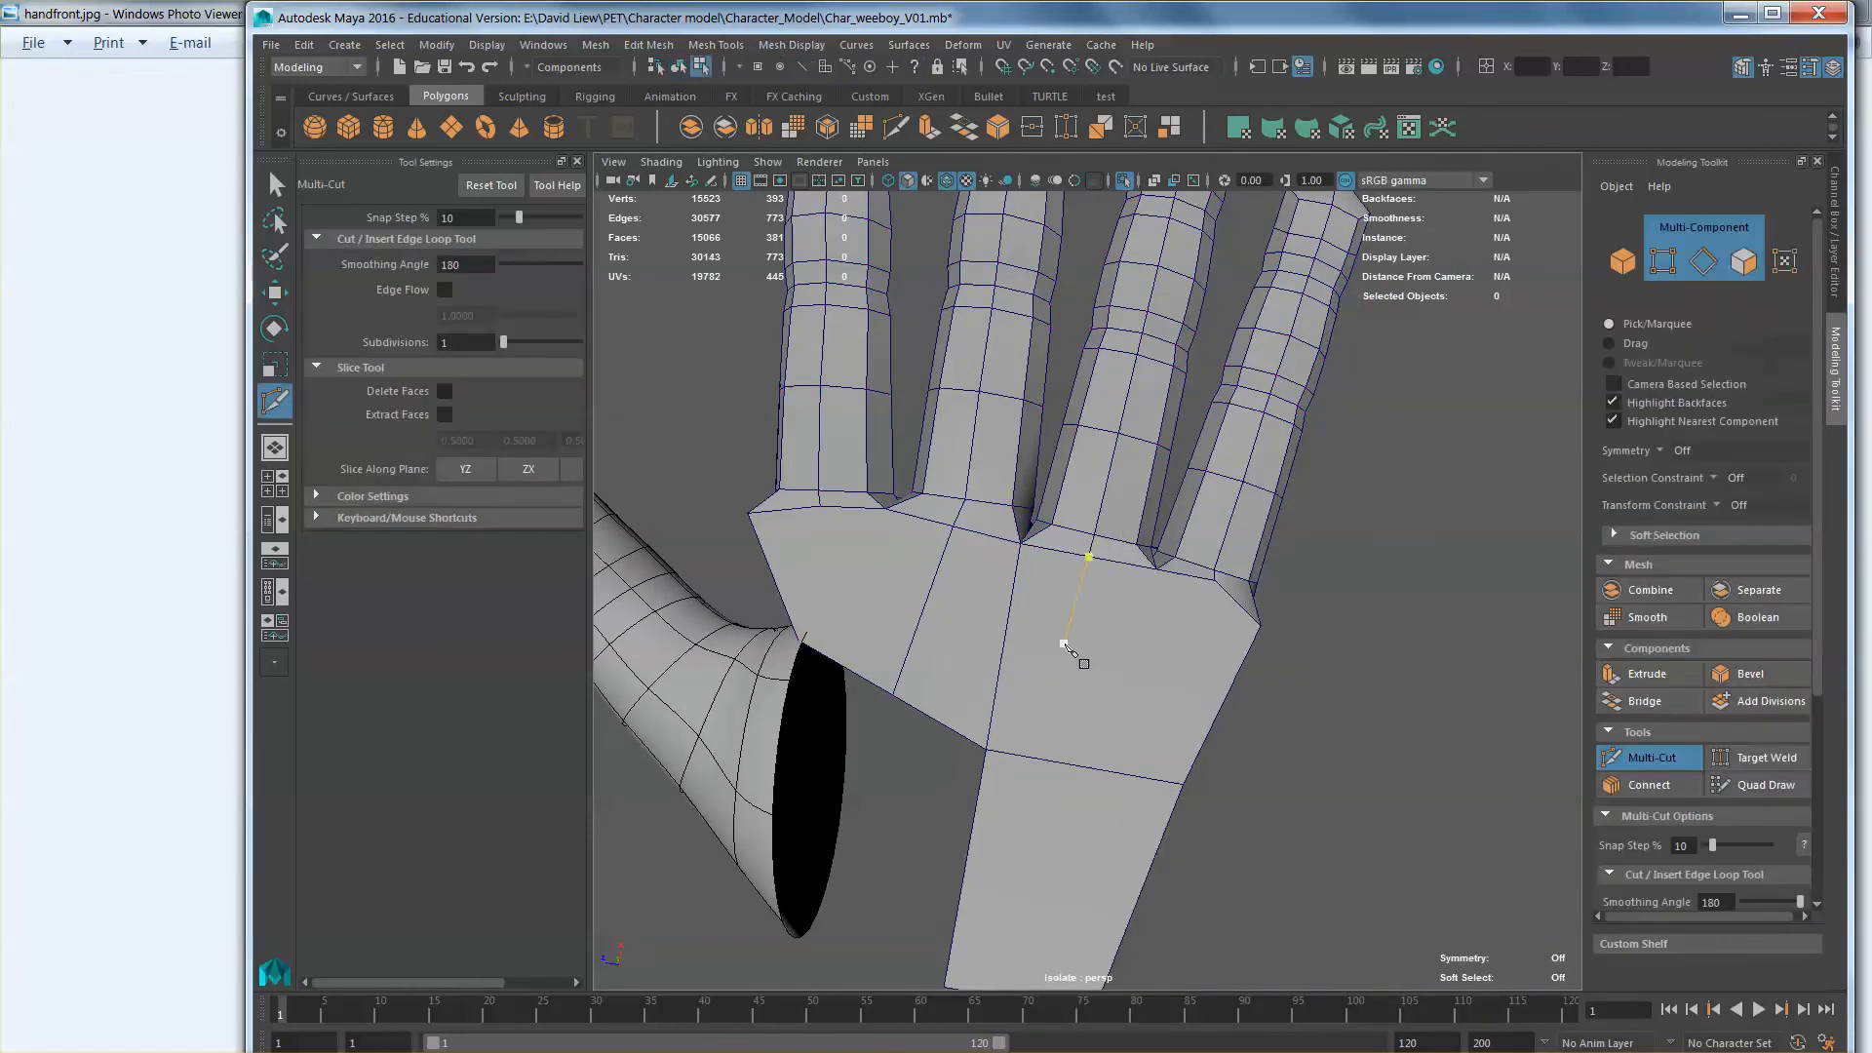
left_click(1094, 526)
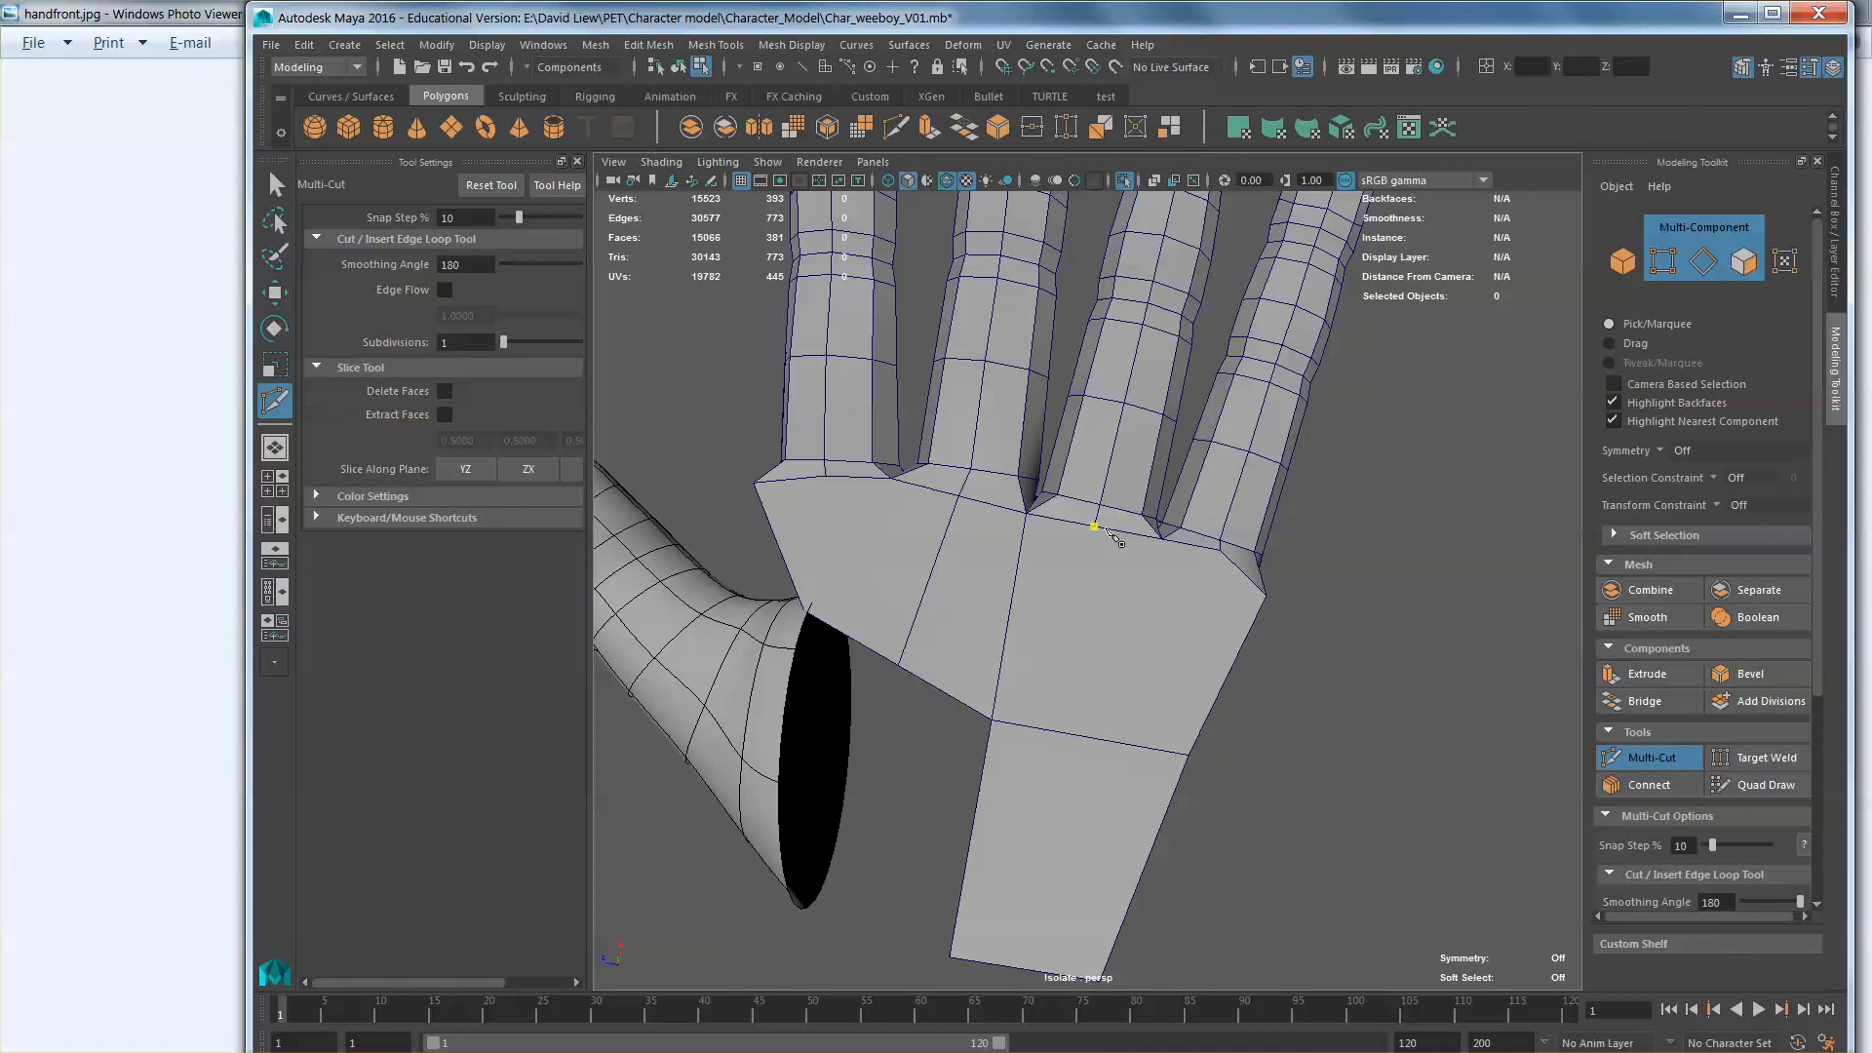
left_click(1058, 734)
key("w")
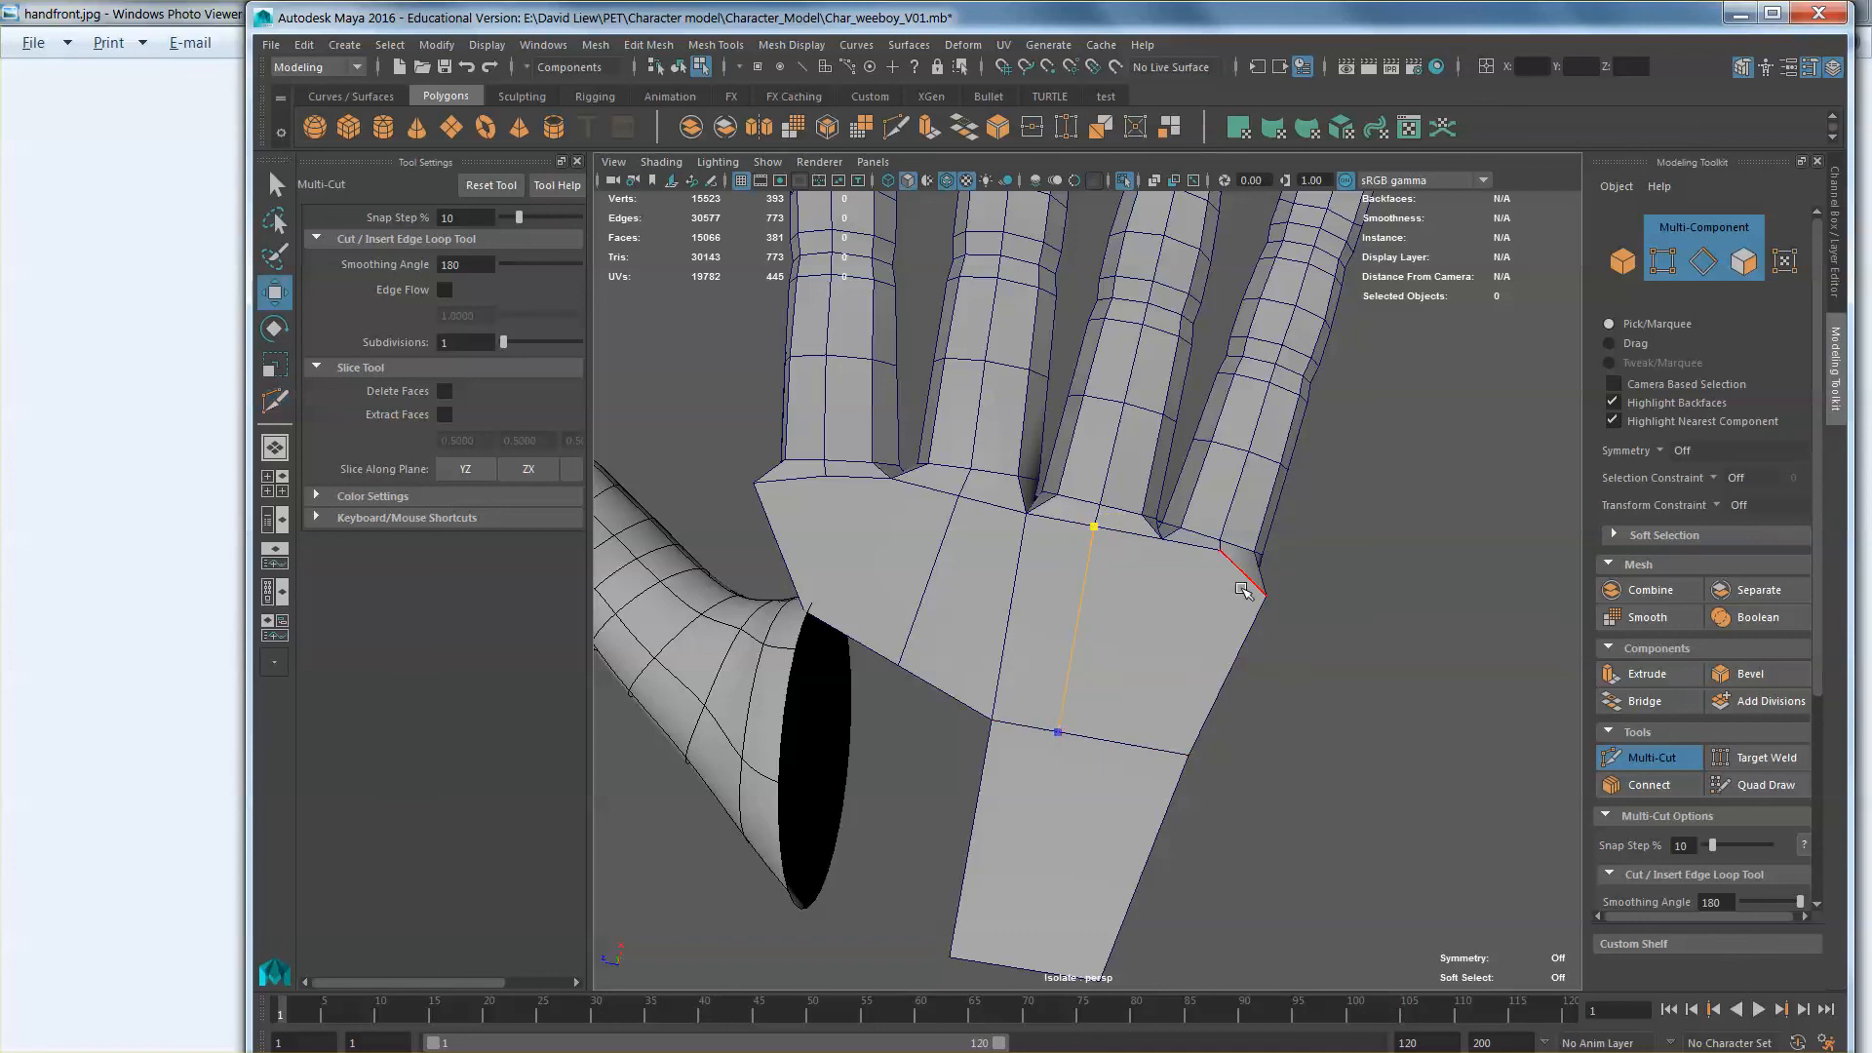
Step: Cut edges to the palm's wrist-side edge from the little finger's base middle and from the gap between ring and little fingers
left_click(1620, 758)
left_click(1221, 552)
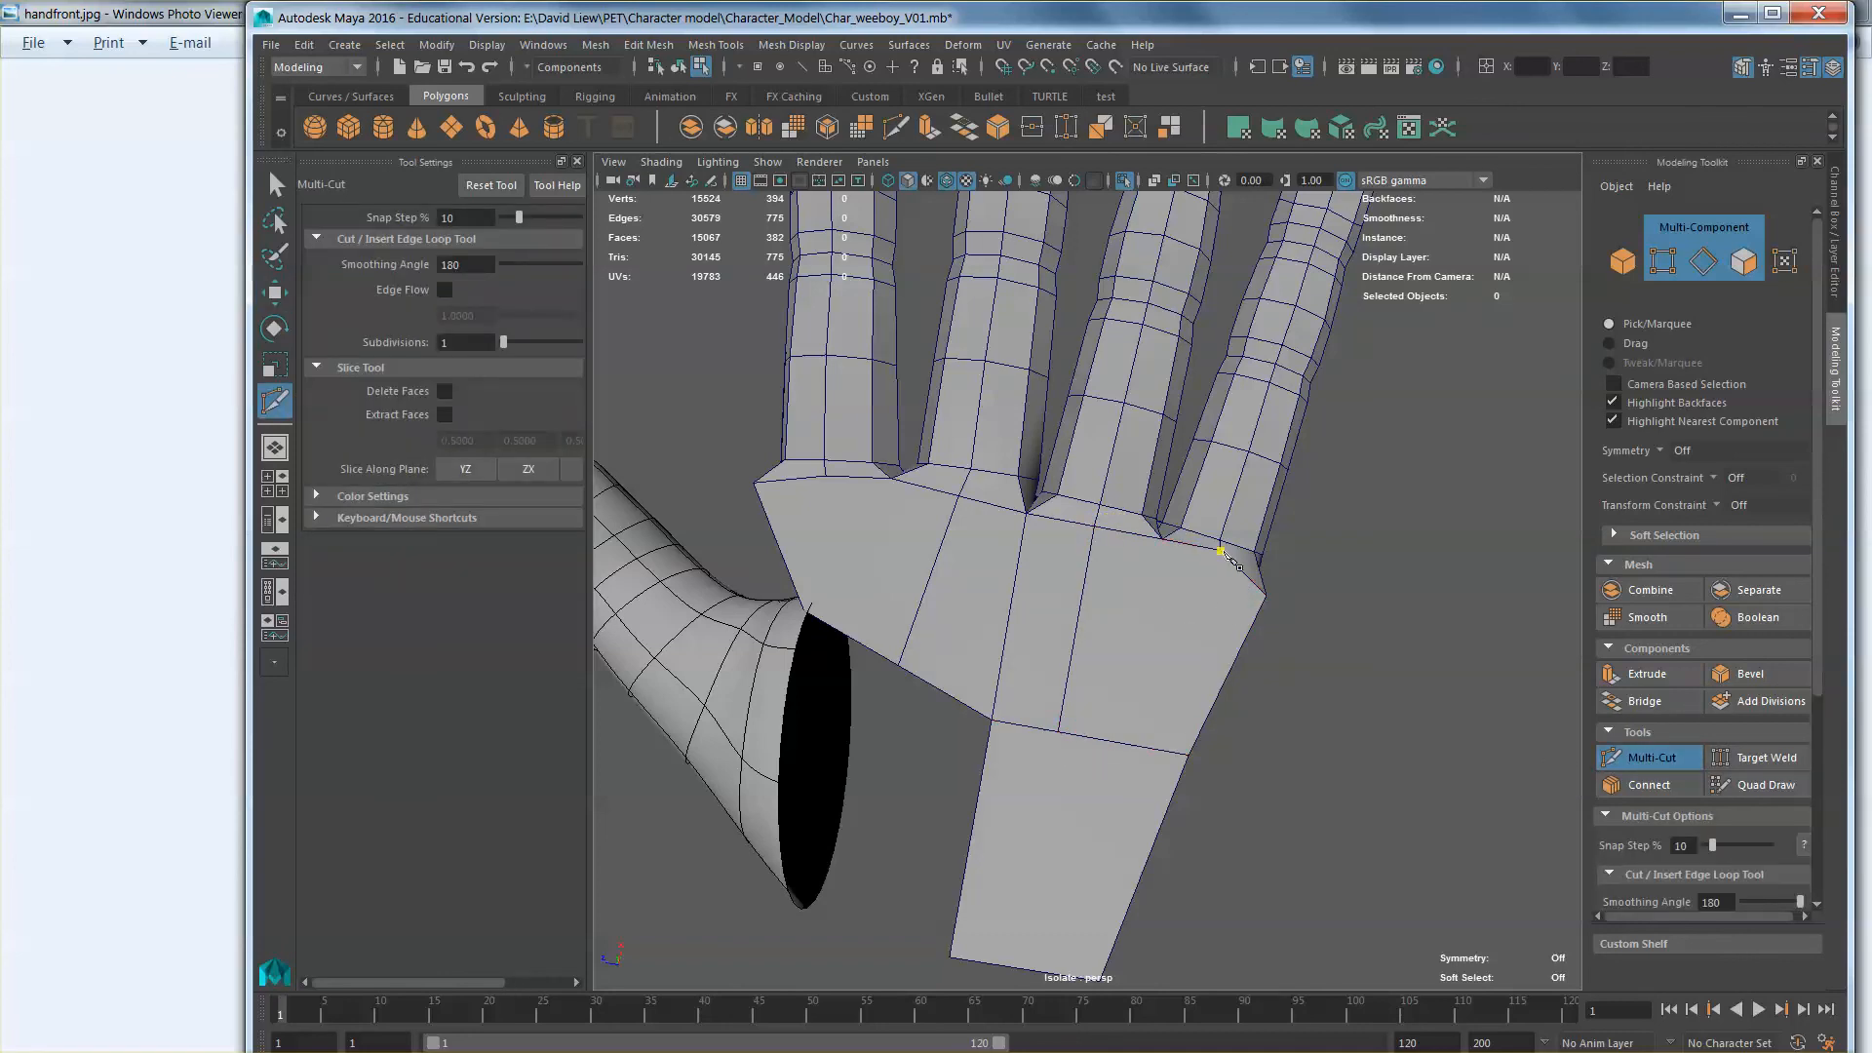
left_click(1151, 749)
key("w")
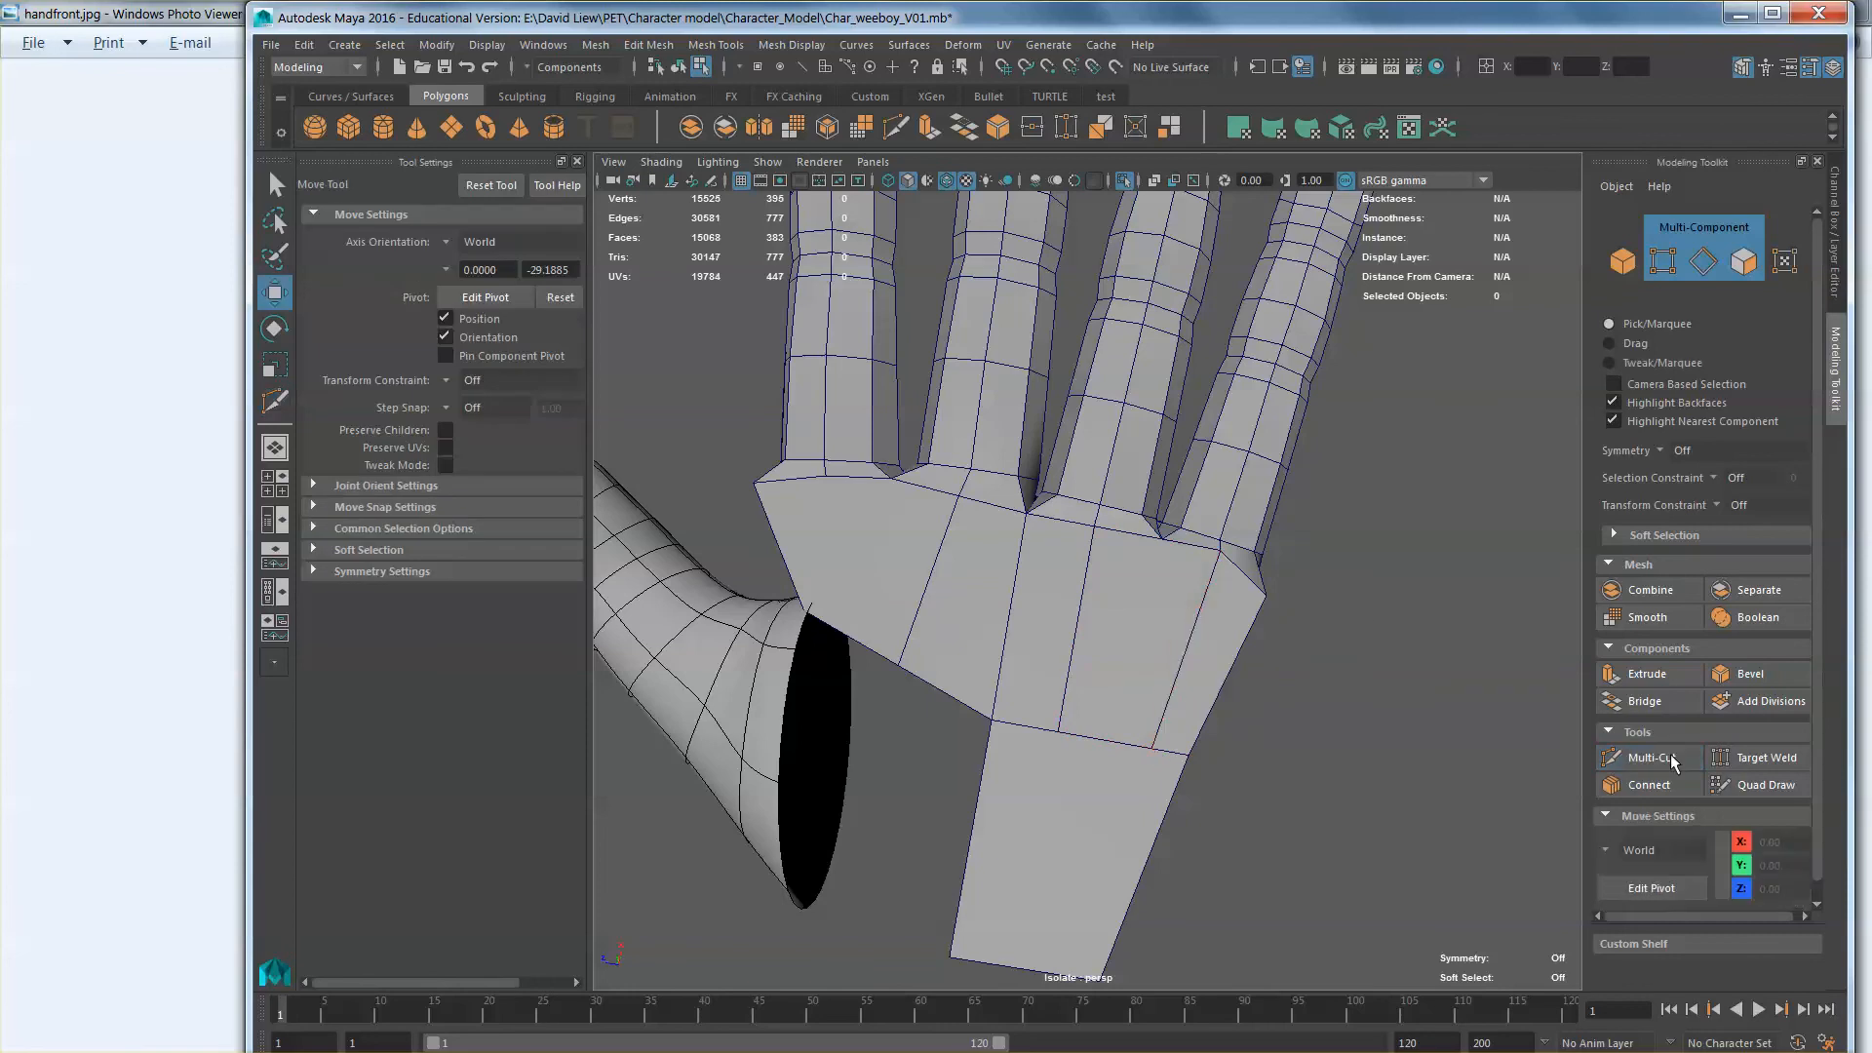
left_click(1650, 757)
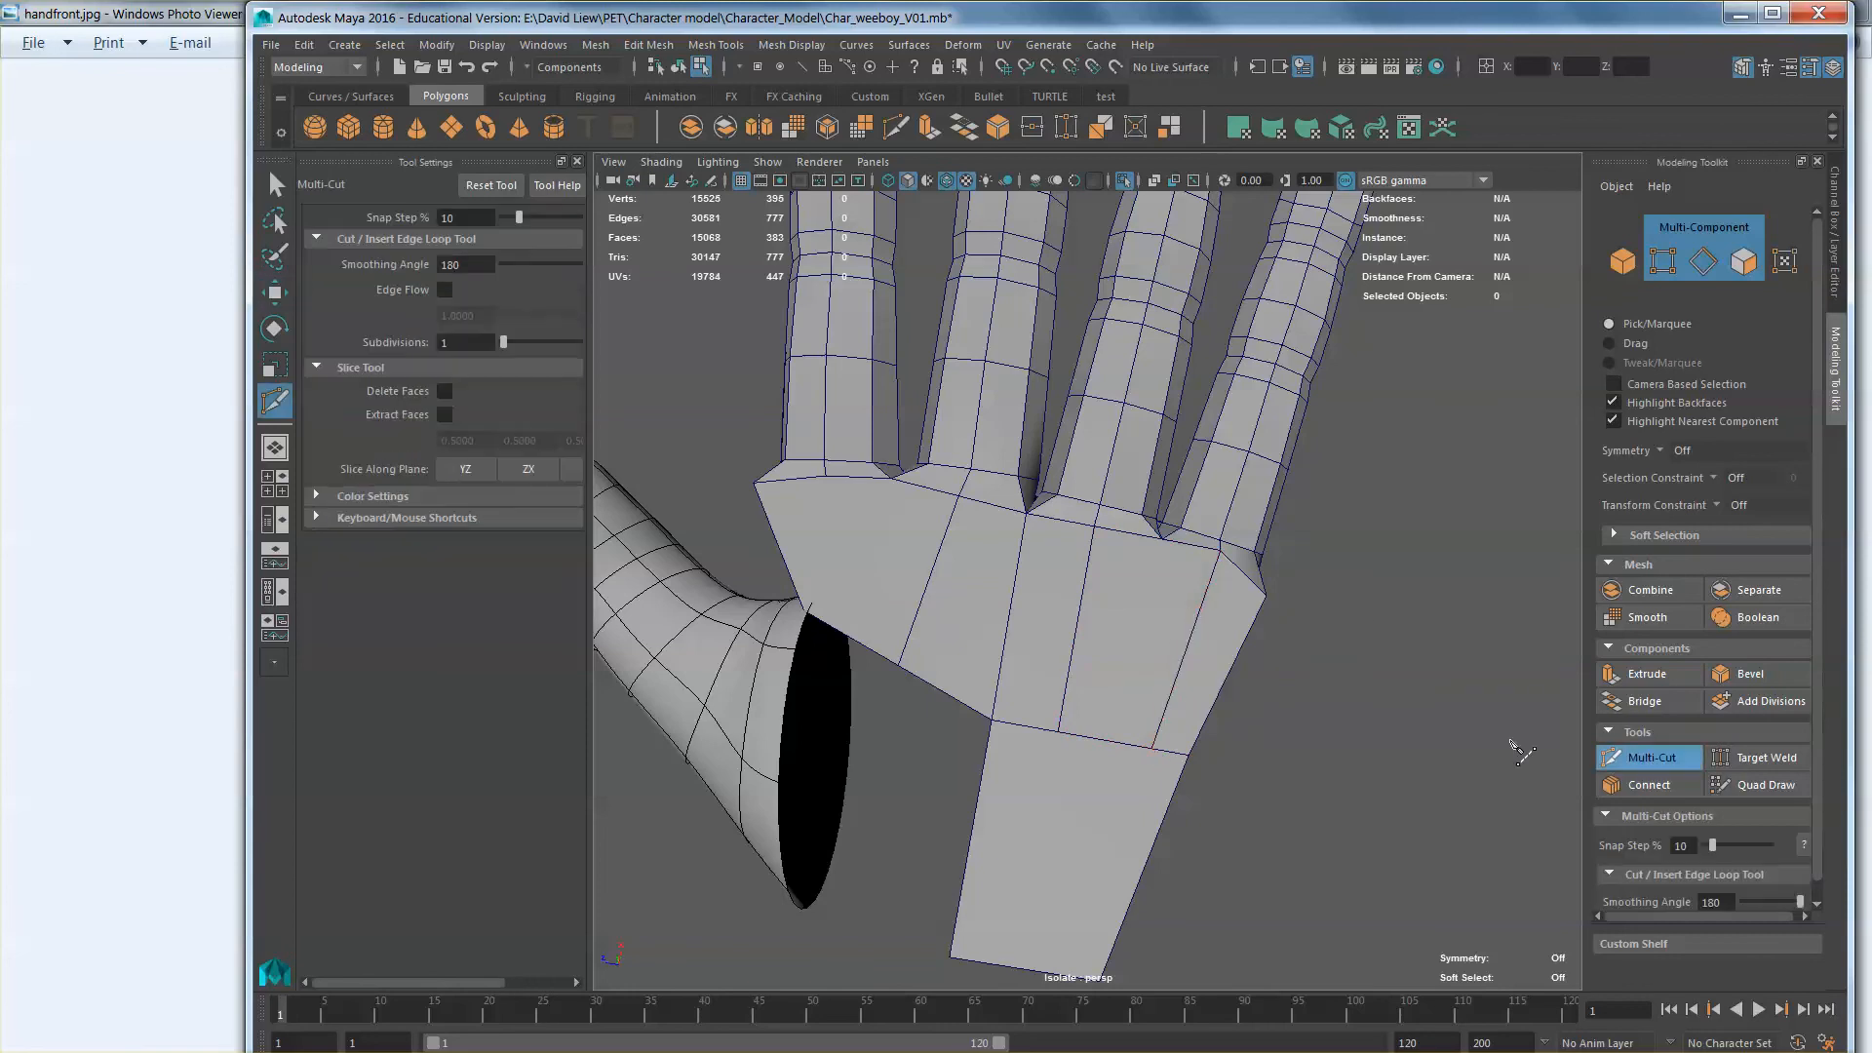
left_click(1105, 740)
key("w")
left_click_drag(1106, 740, 1115, 770, "alt")
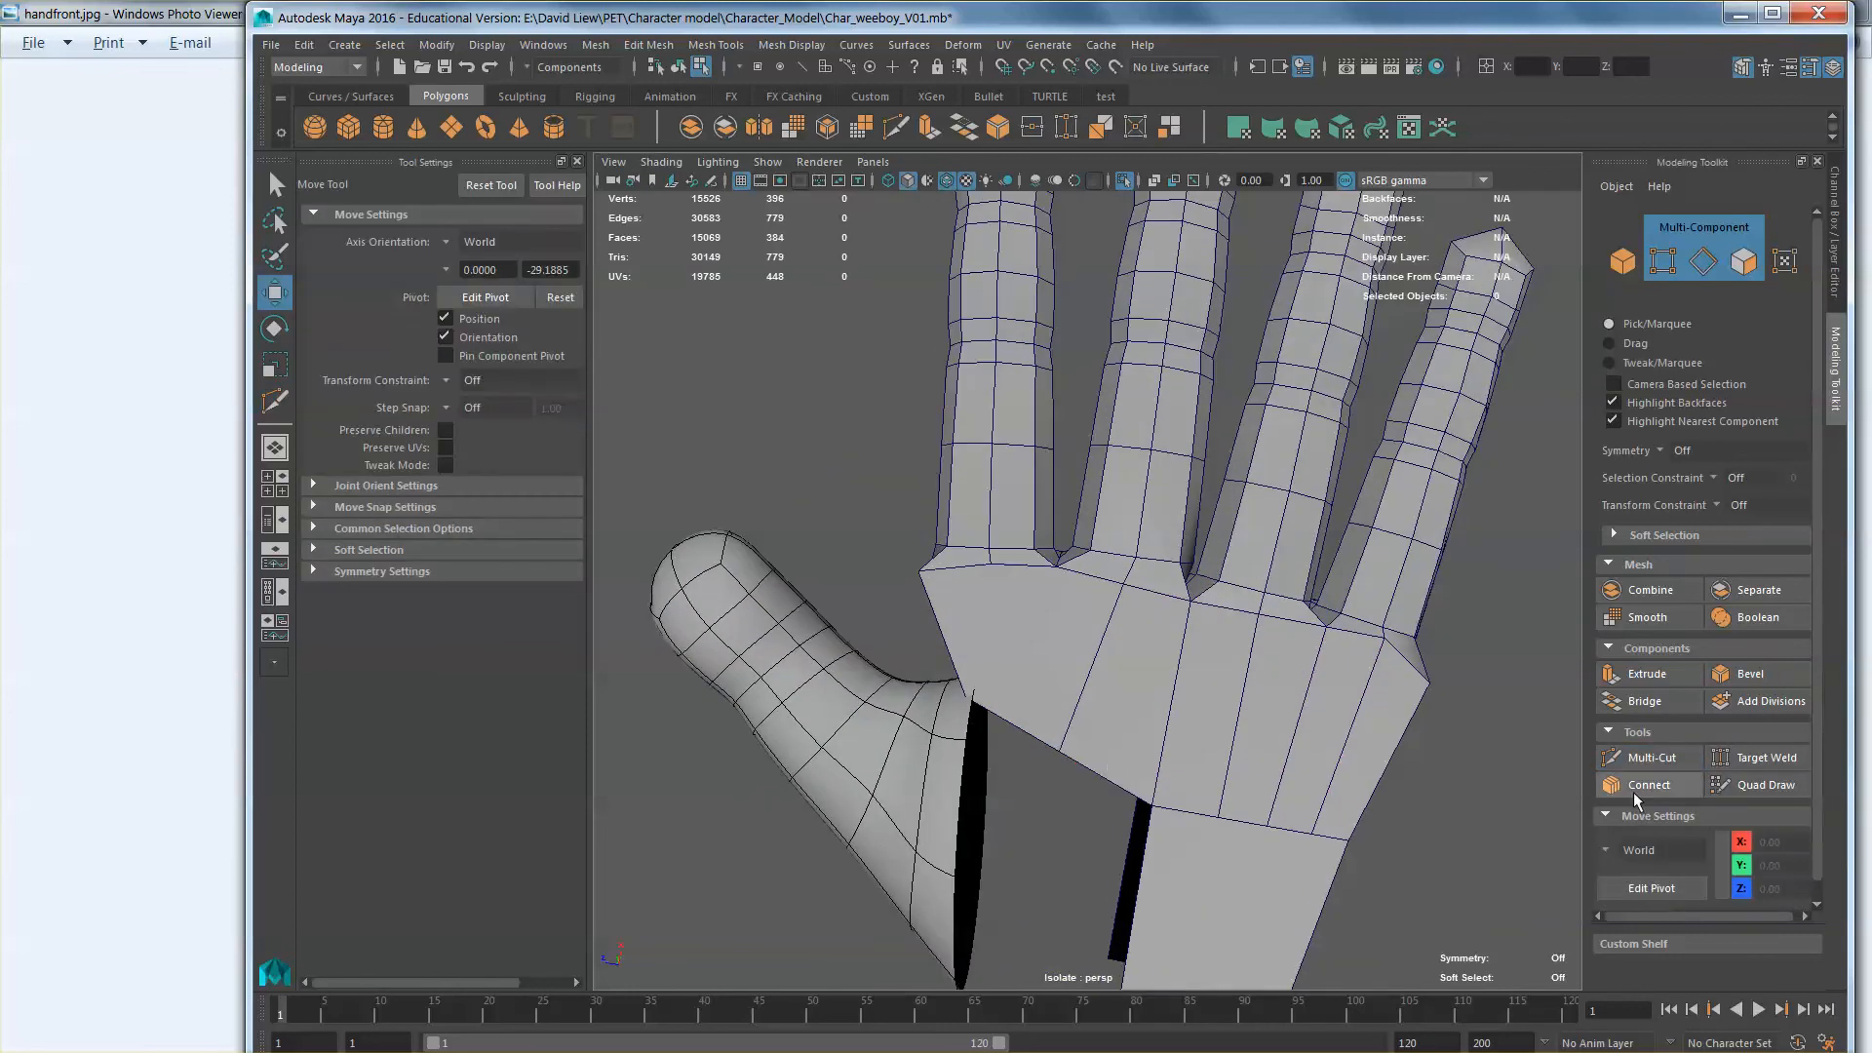
Step: Cut edges to the palm's thumb-side edge from the gap between index and middle fingers and from the index finger's base middle
left_click(1652, 759)
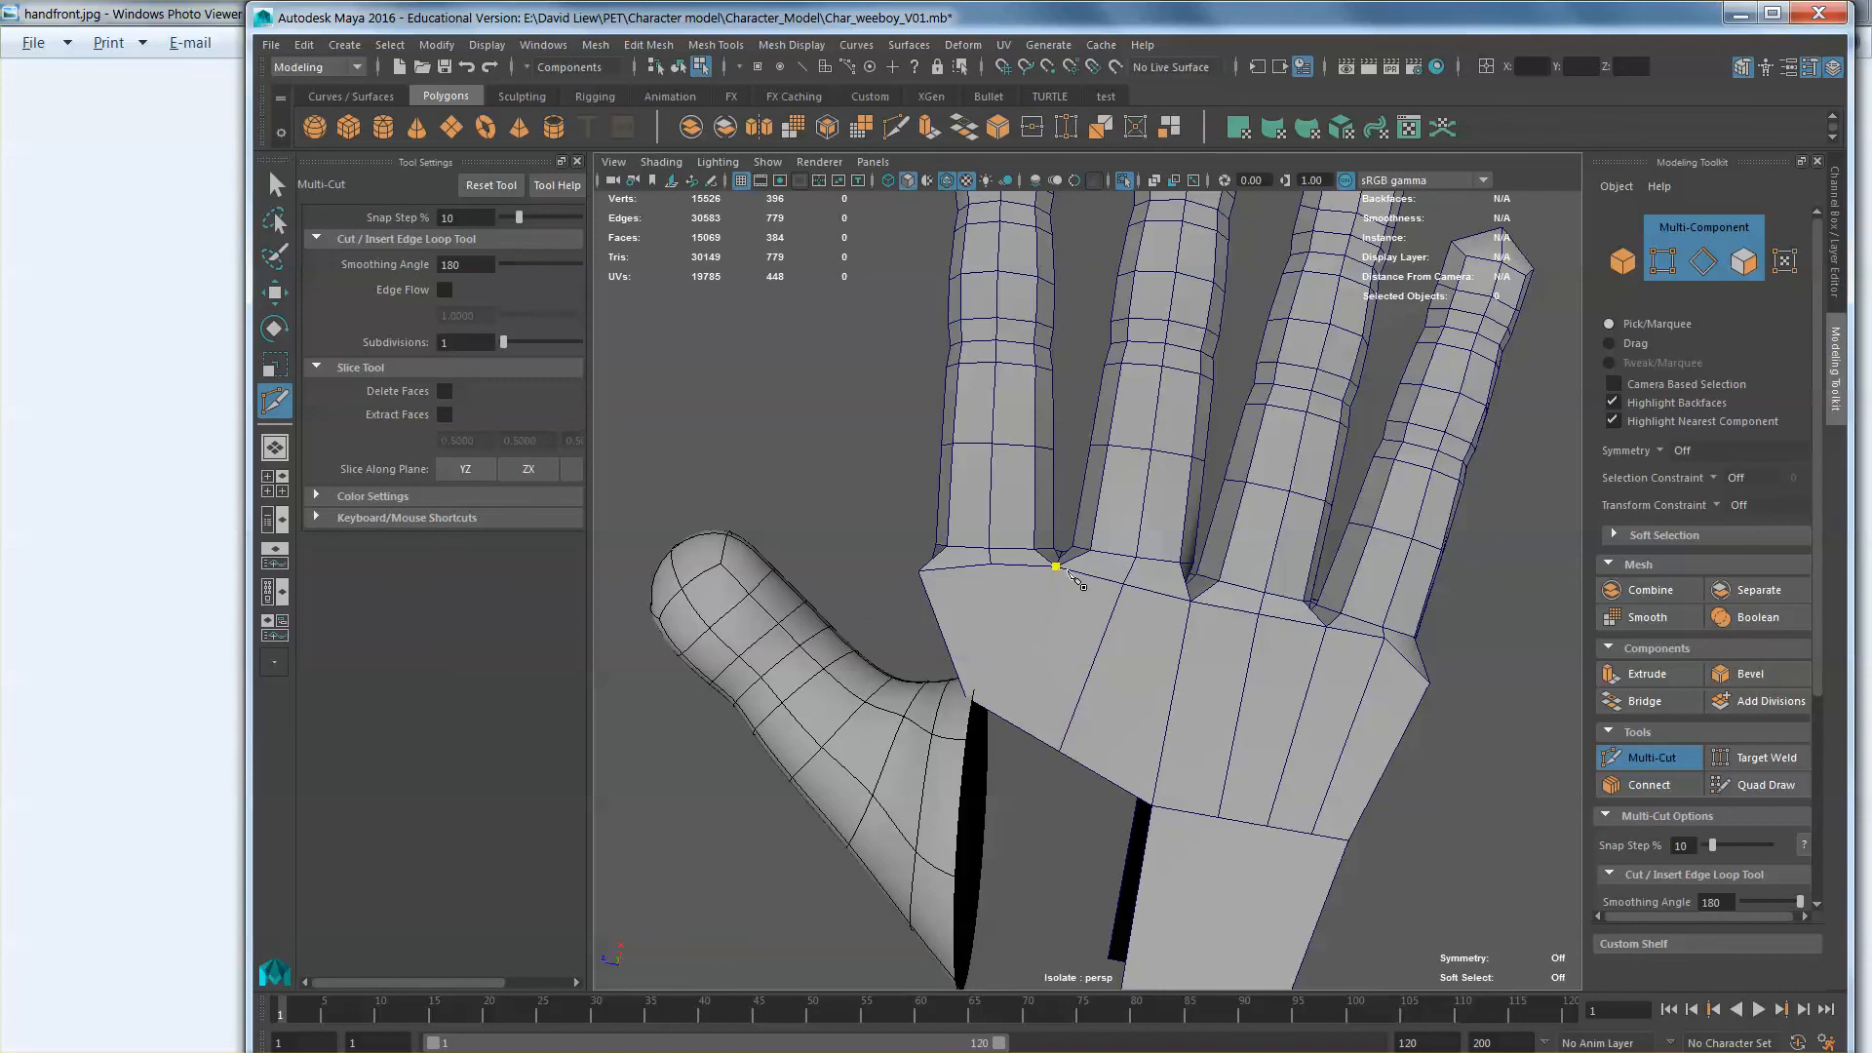
left_click(1032, 738)
key("w")
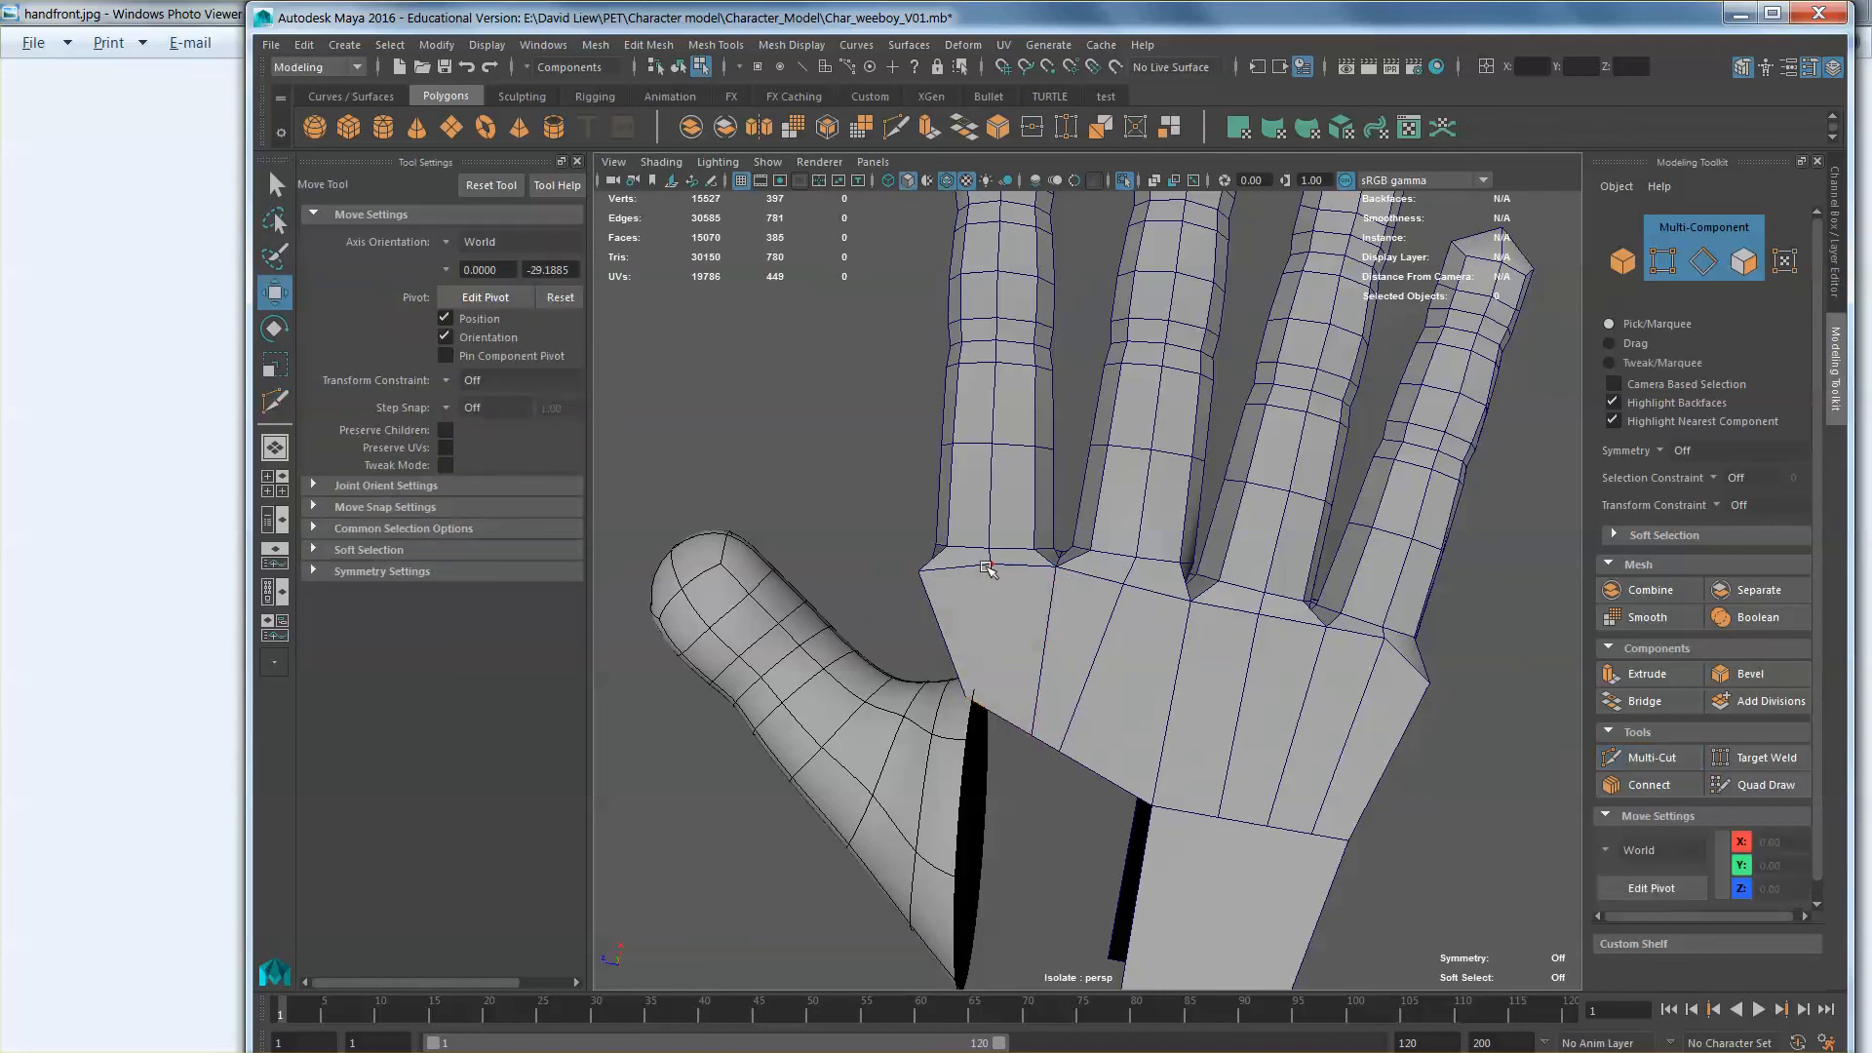
left_click(1619, 760)
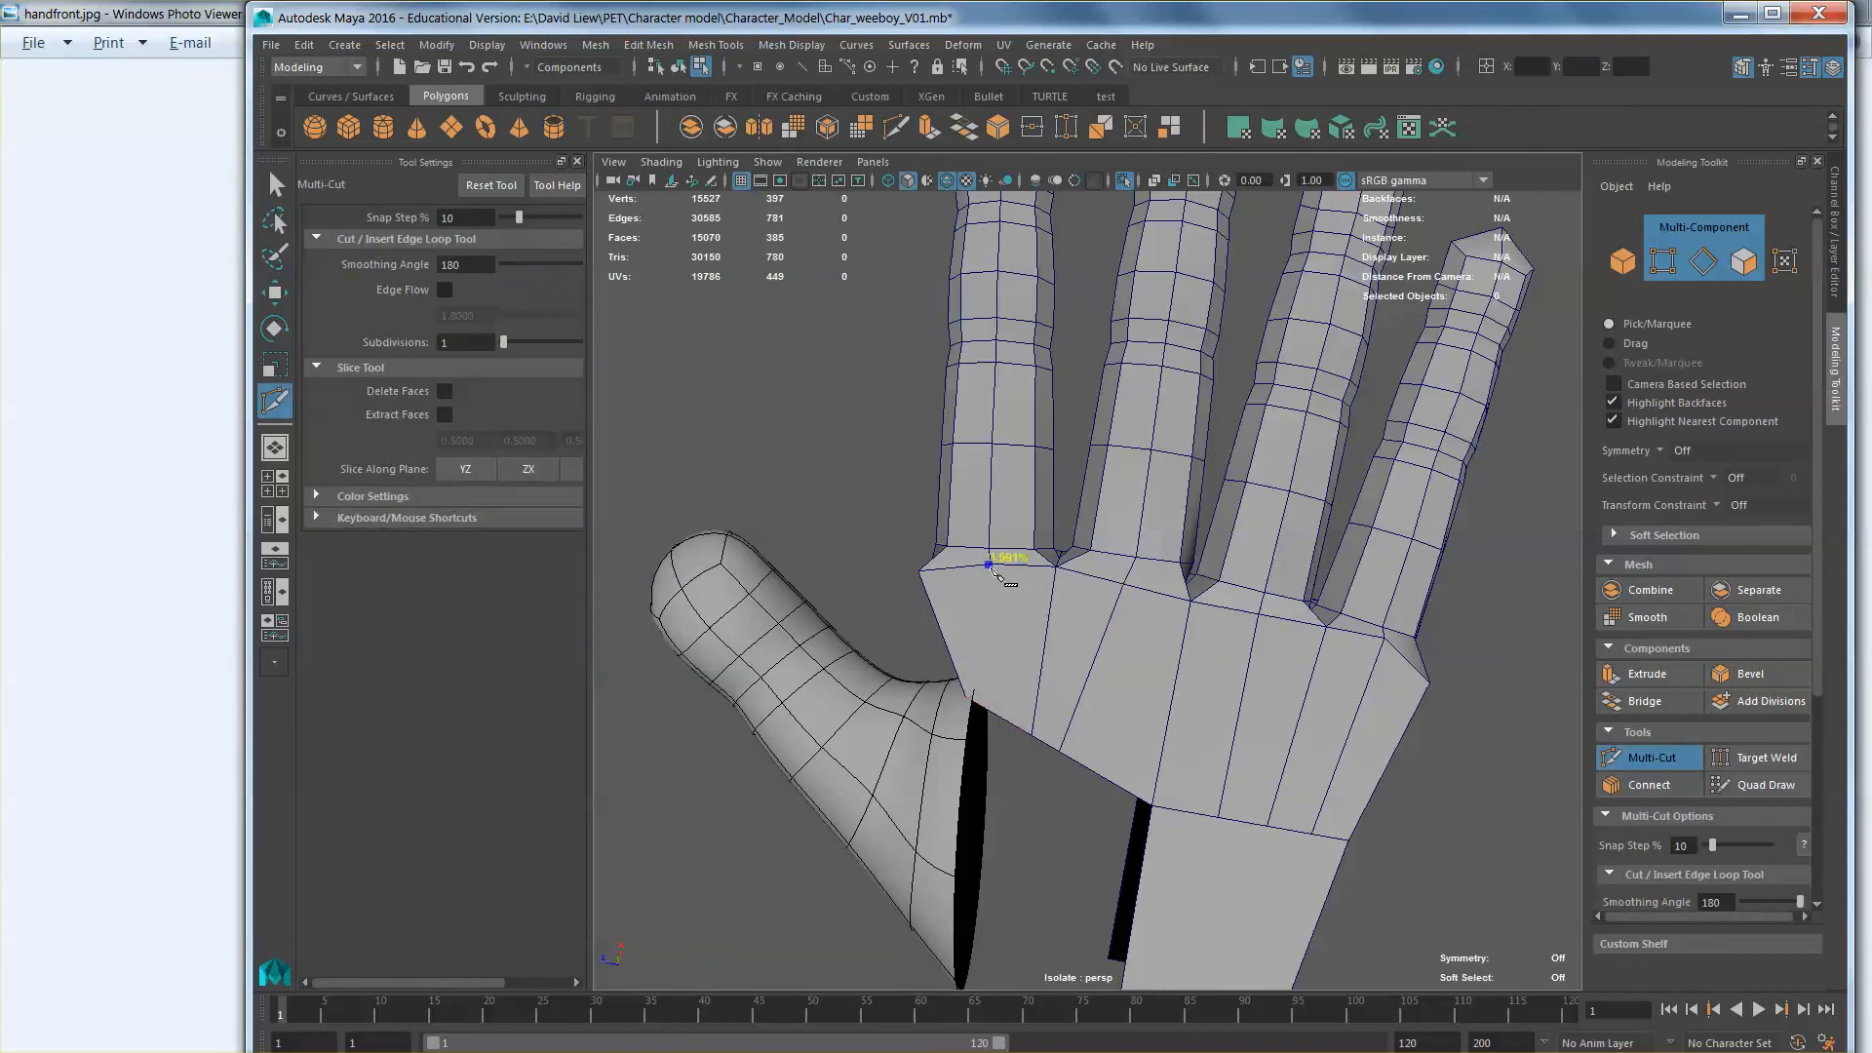
left_click(998, 709)
key("w")
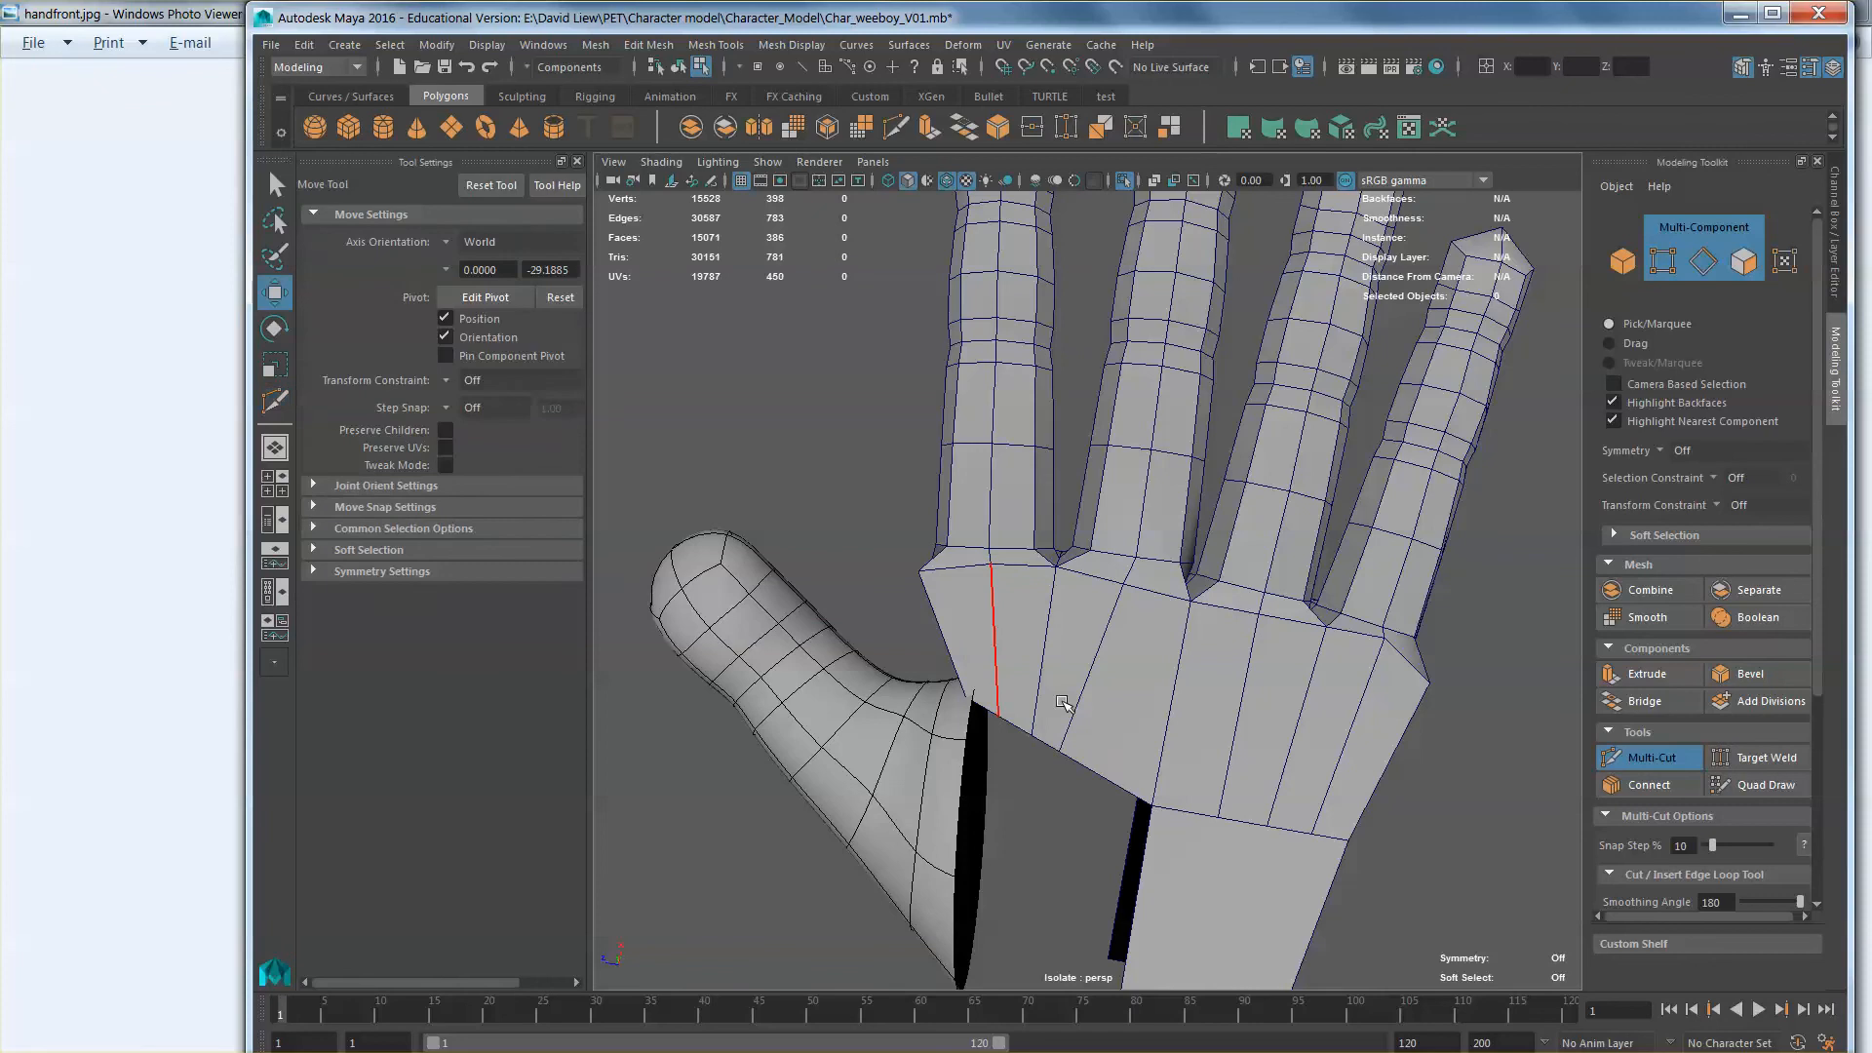
Step: Move the vertex where the index-middle gap cut meets the palm's thumb-side edge closer to the wrist corner
middle_click_drag(1161, 712, 1162, 660, "alt")
left_click(1657, 275)
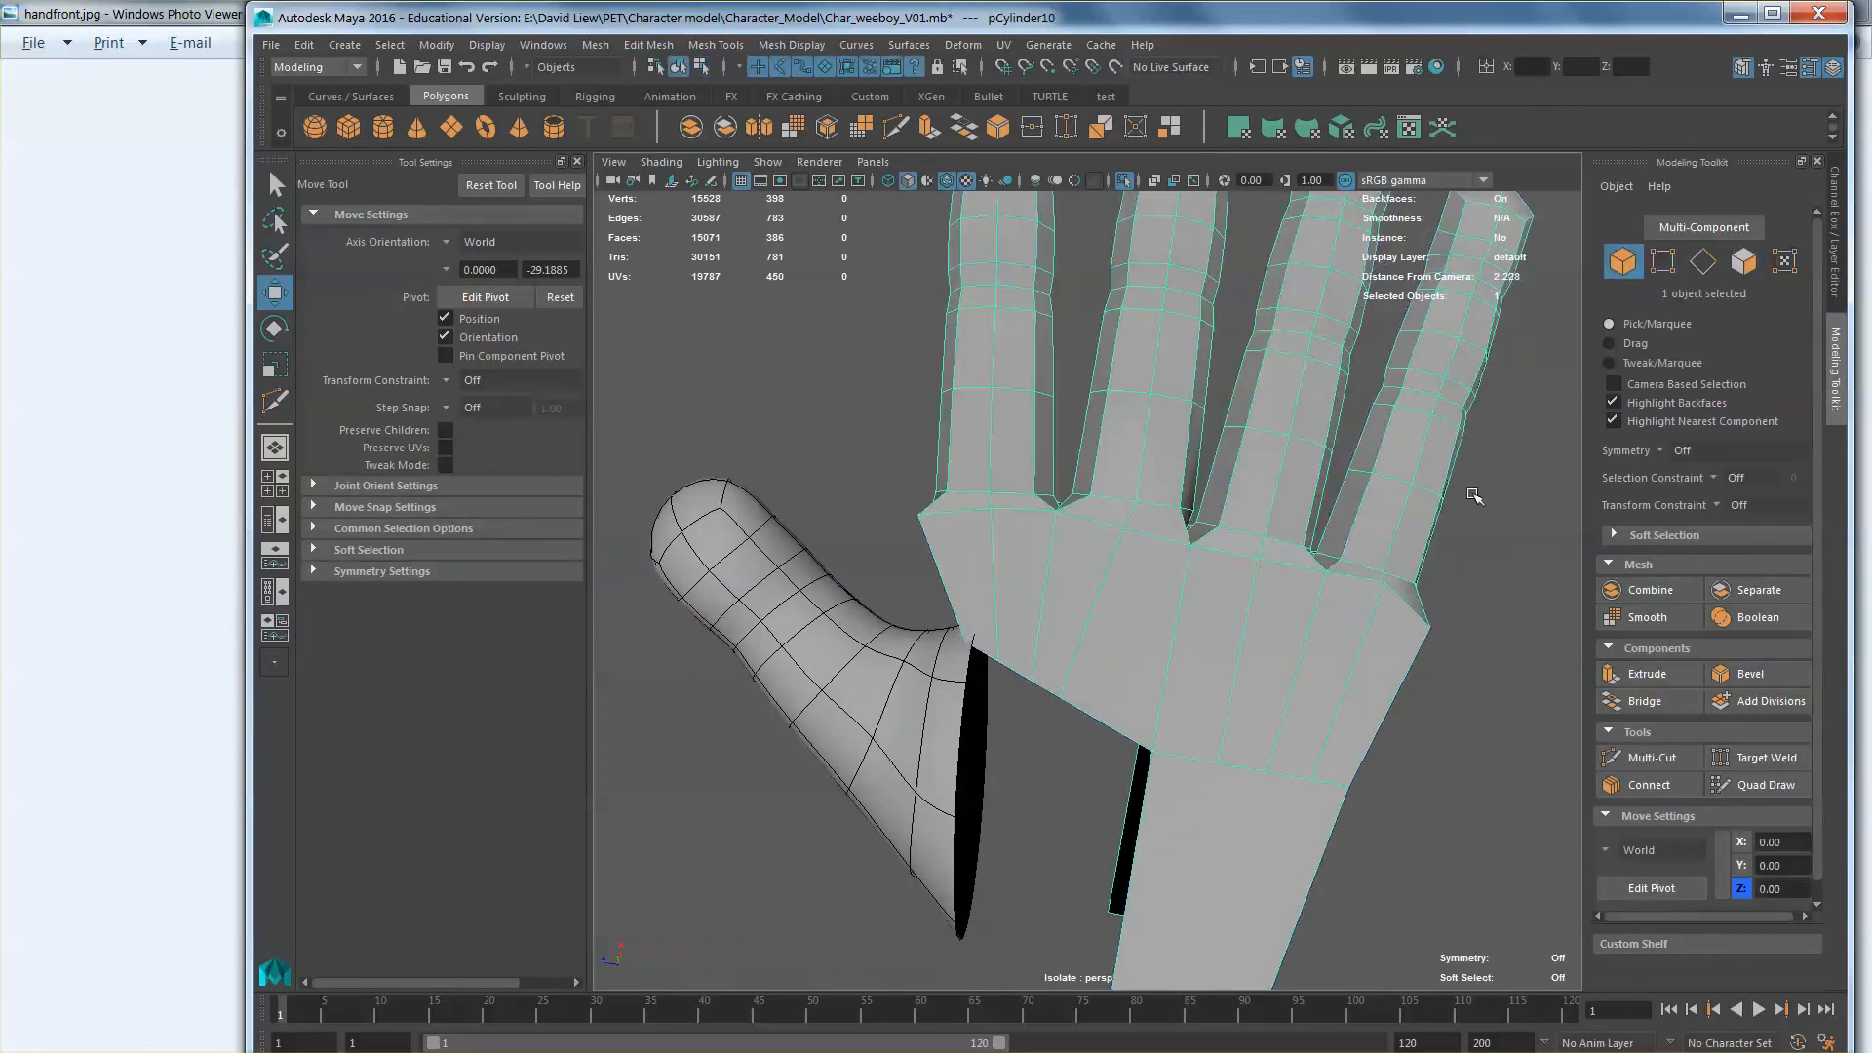
key("F8")
left_click(1069, 709)
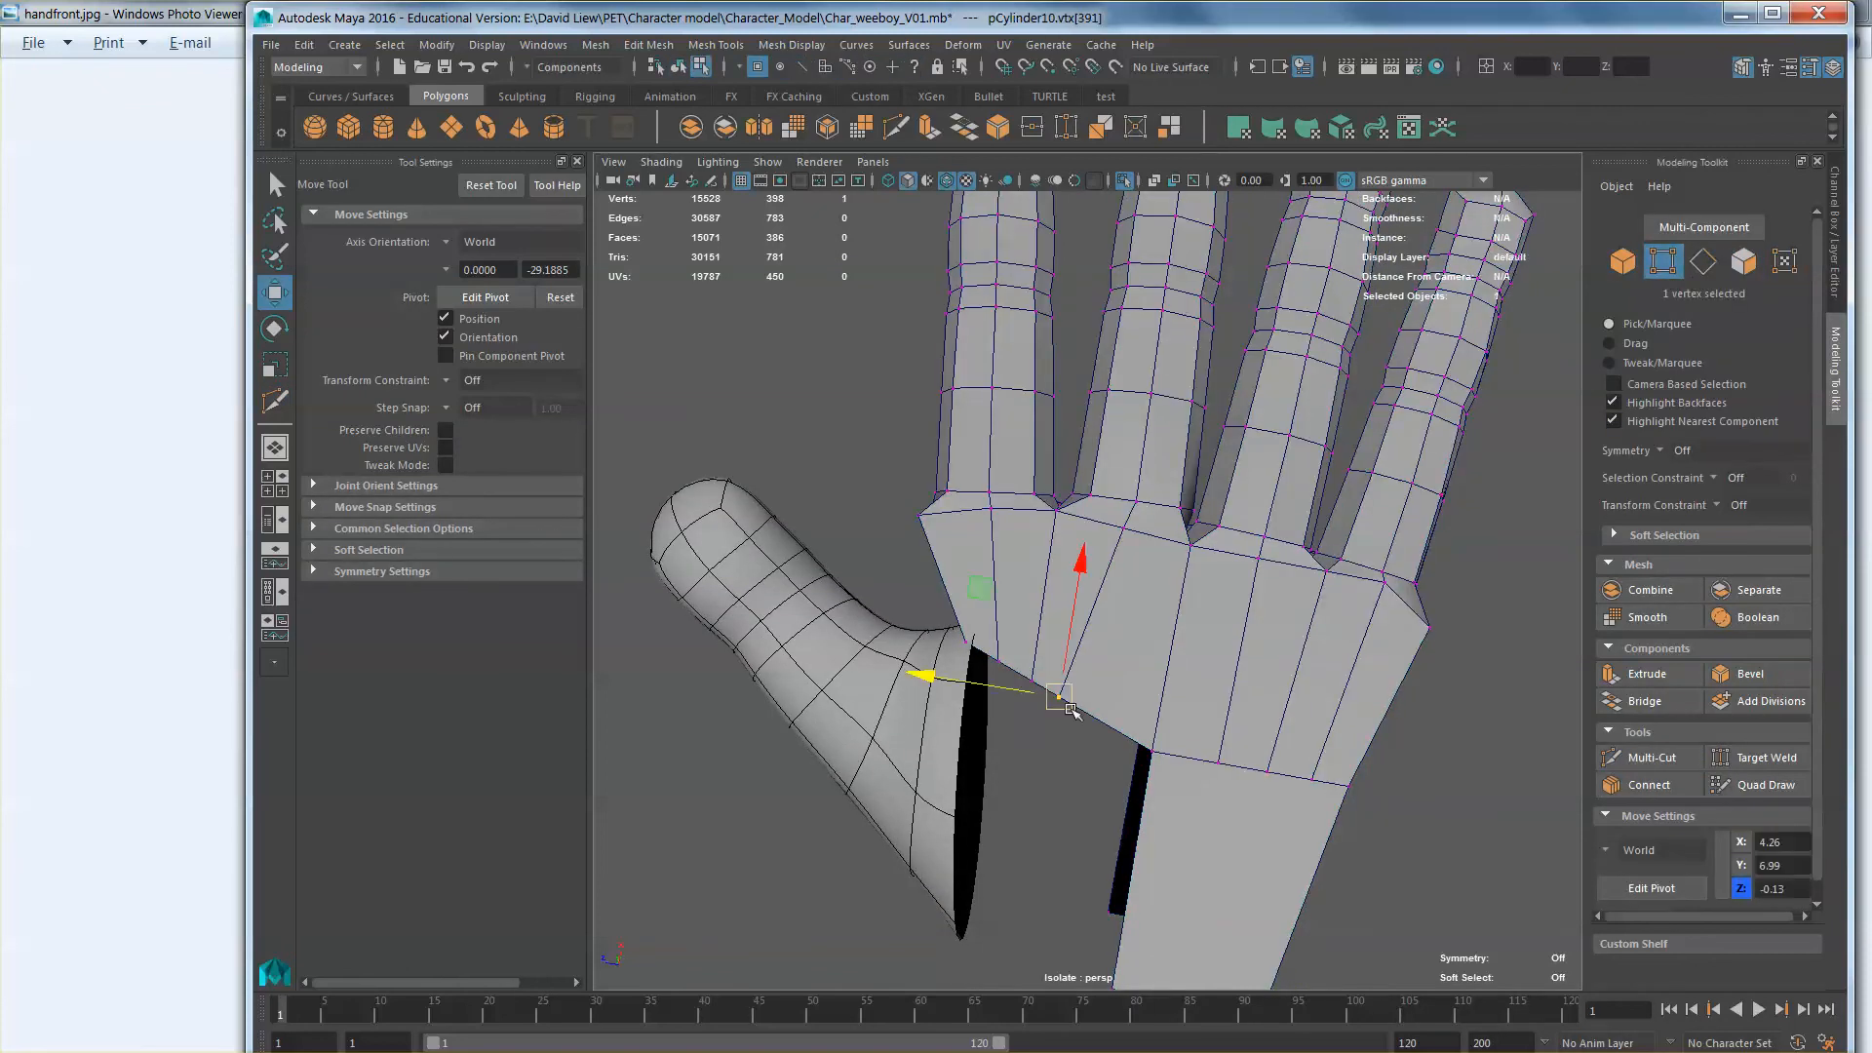
left_click_drag(980, 589, 1022, 618)
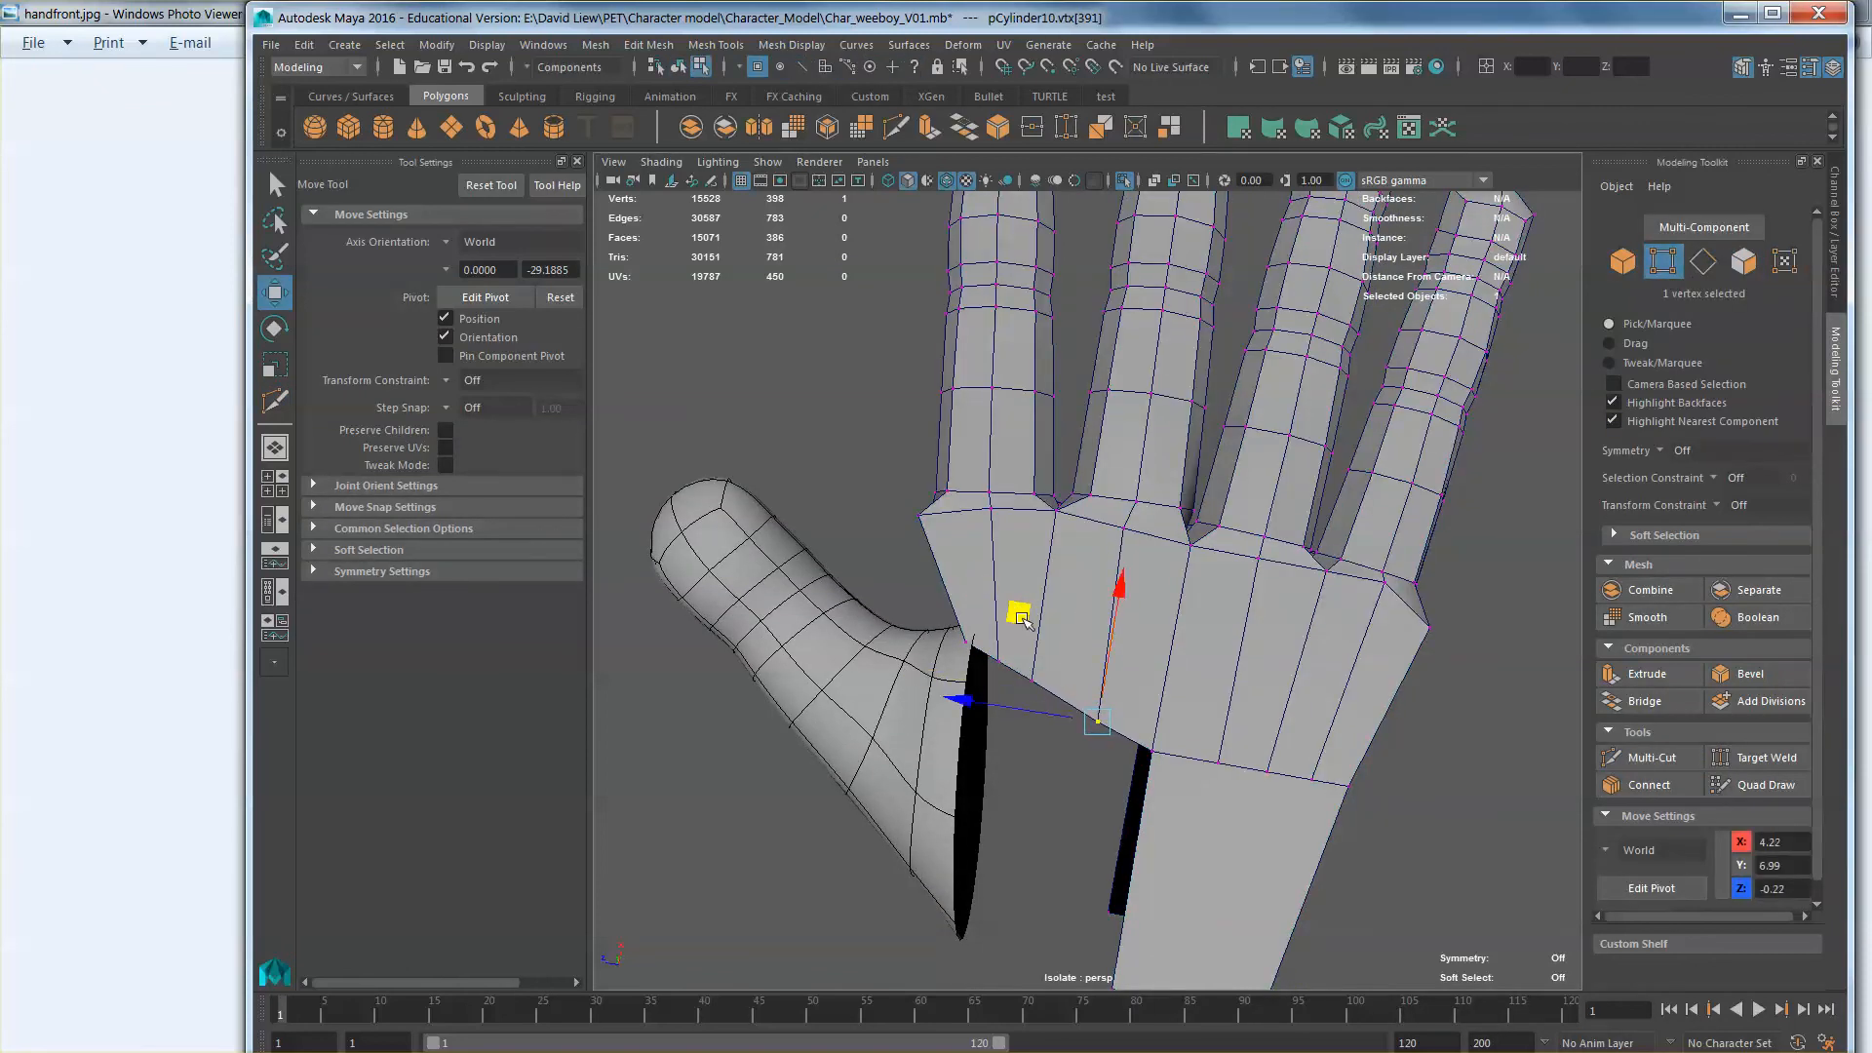
Step: Cut an edge on the back of the hand from the index finger's base middle to the thumb-side edge with Multi-Cut
left_click_drag(1105, 758, 1140, 670, "alt")
right_click_drag(1141, 670, 1353, 679, "alt")
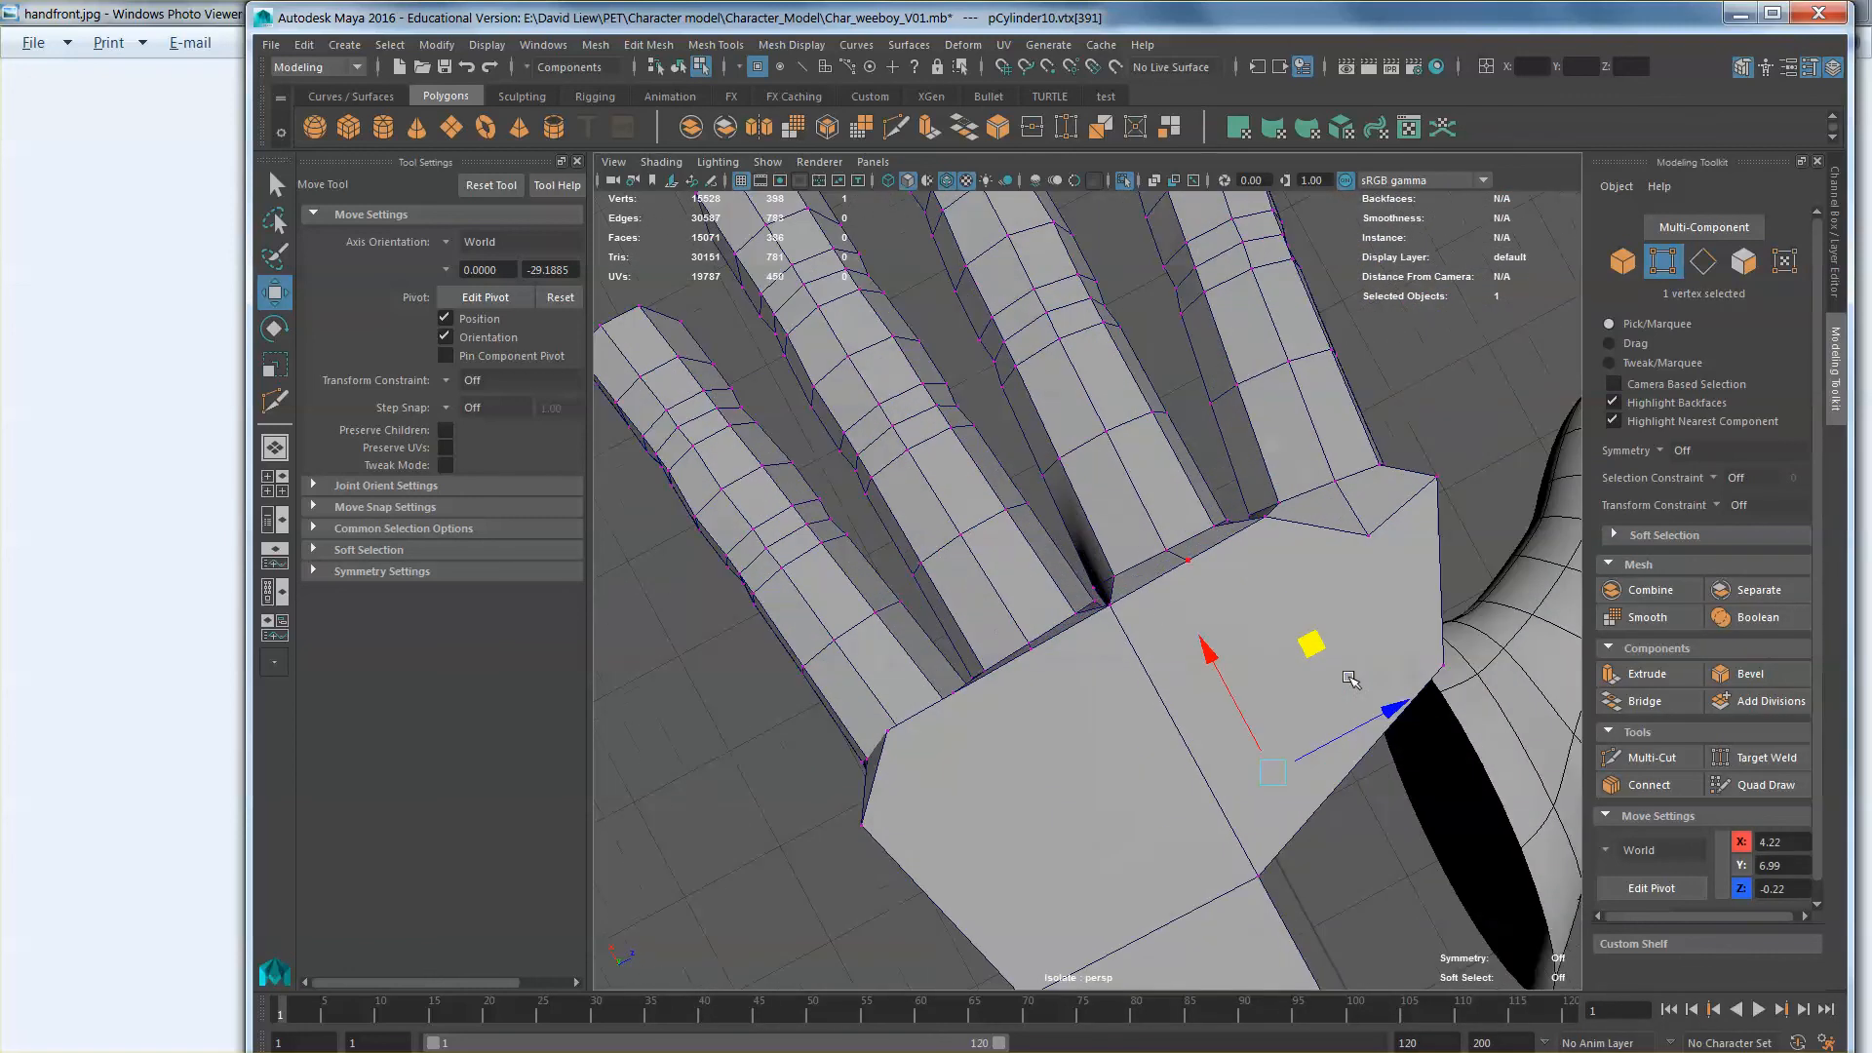
left_click(1639, 758)
left_click_drag(1337, 719, 1301, 651, "alt")
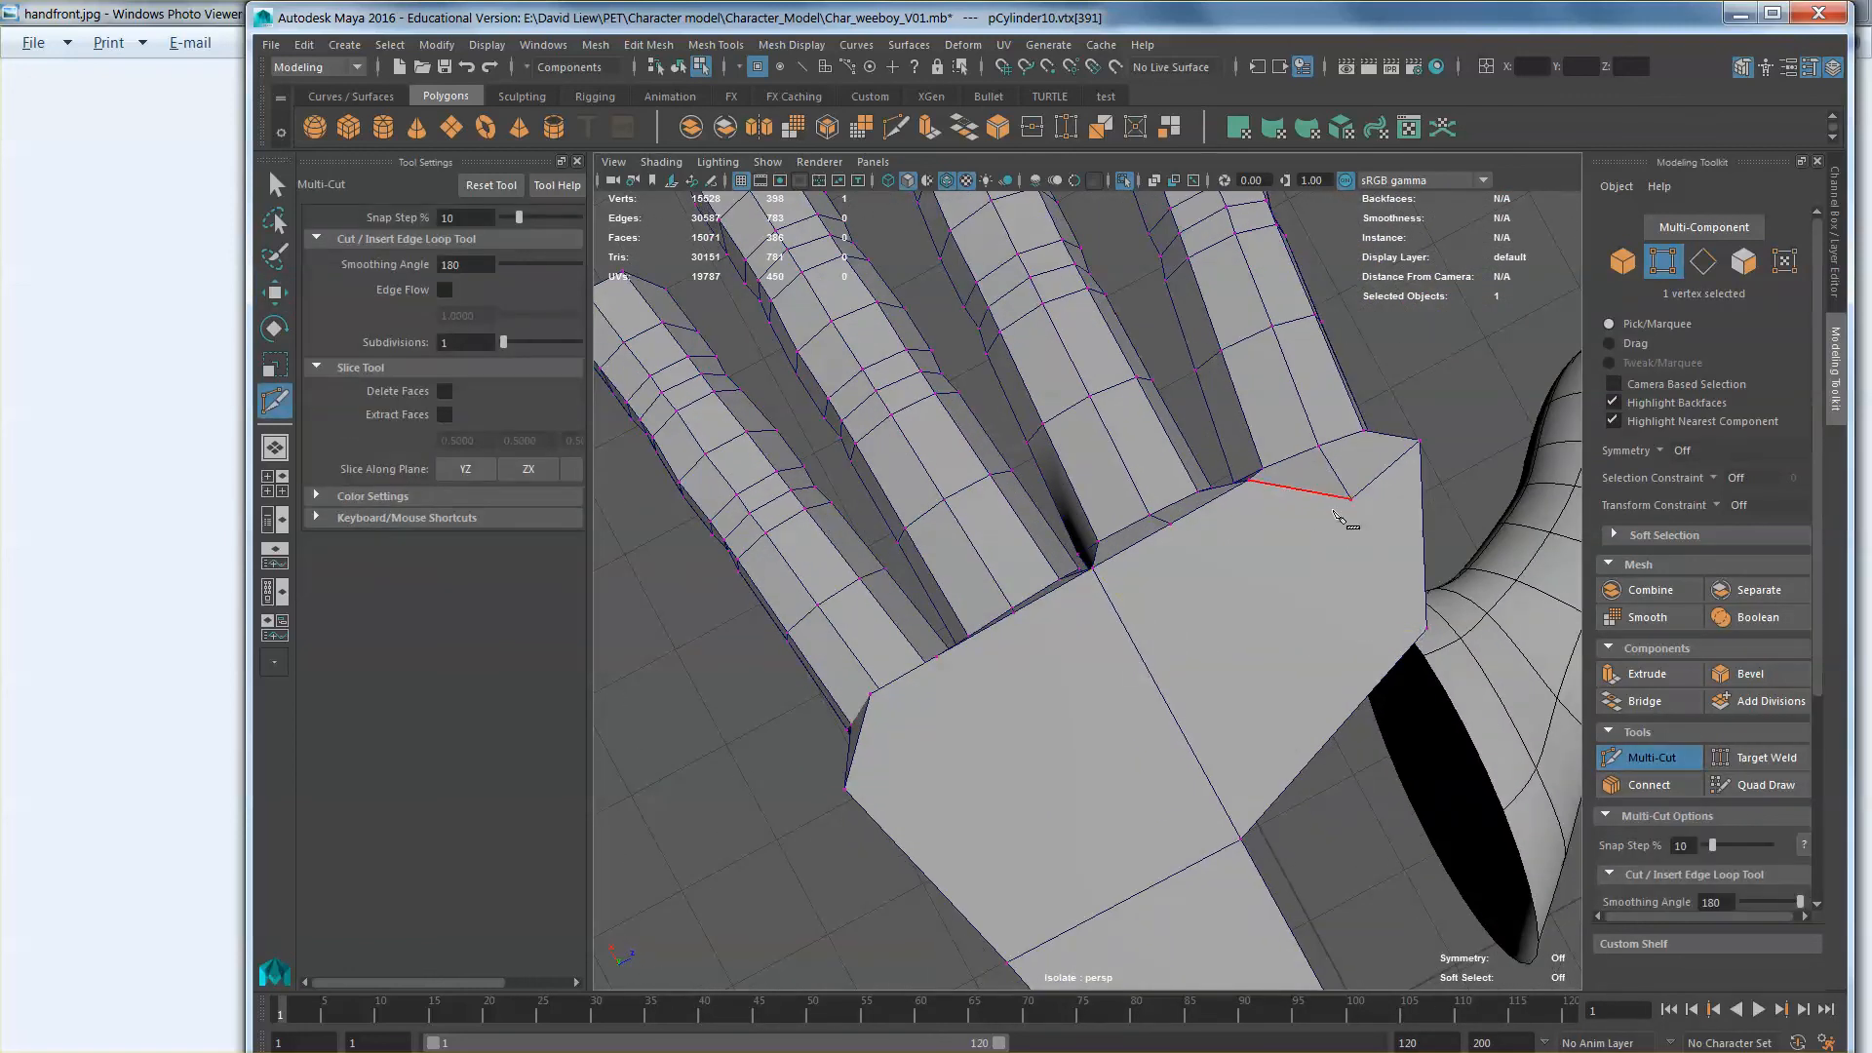
left_click(1401, 655)
key("w")
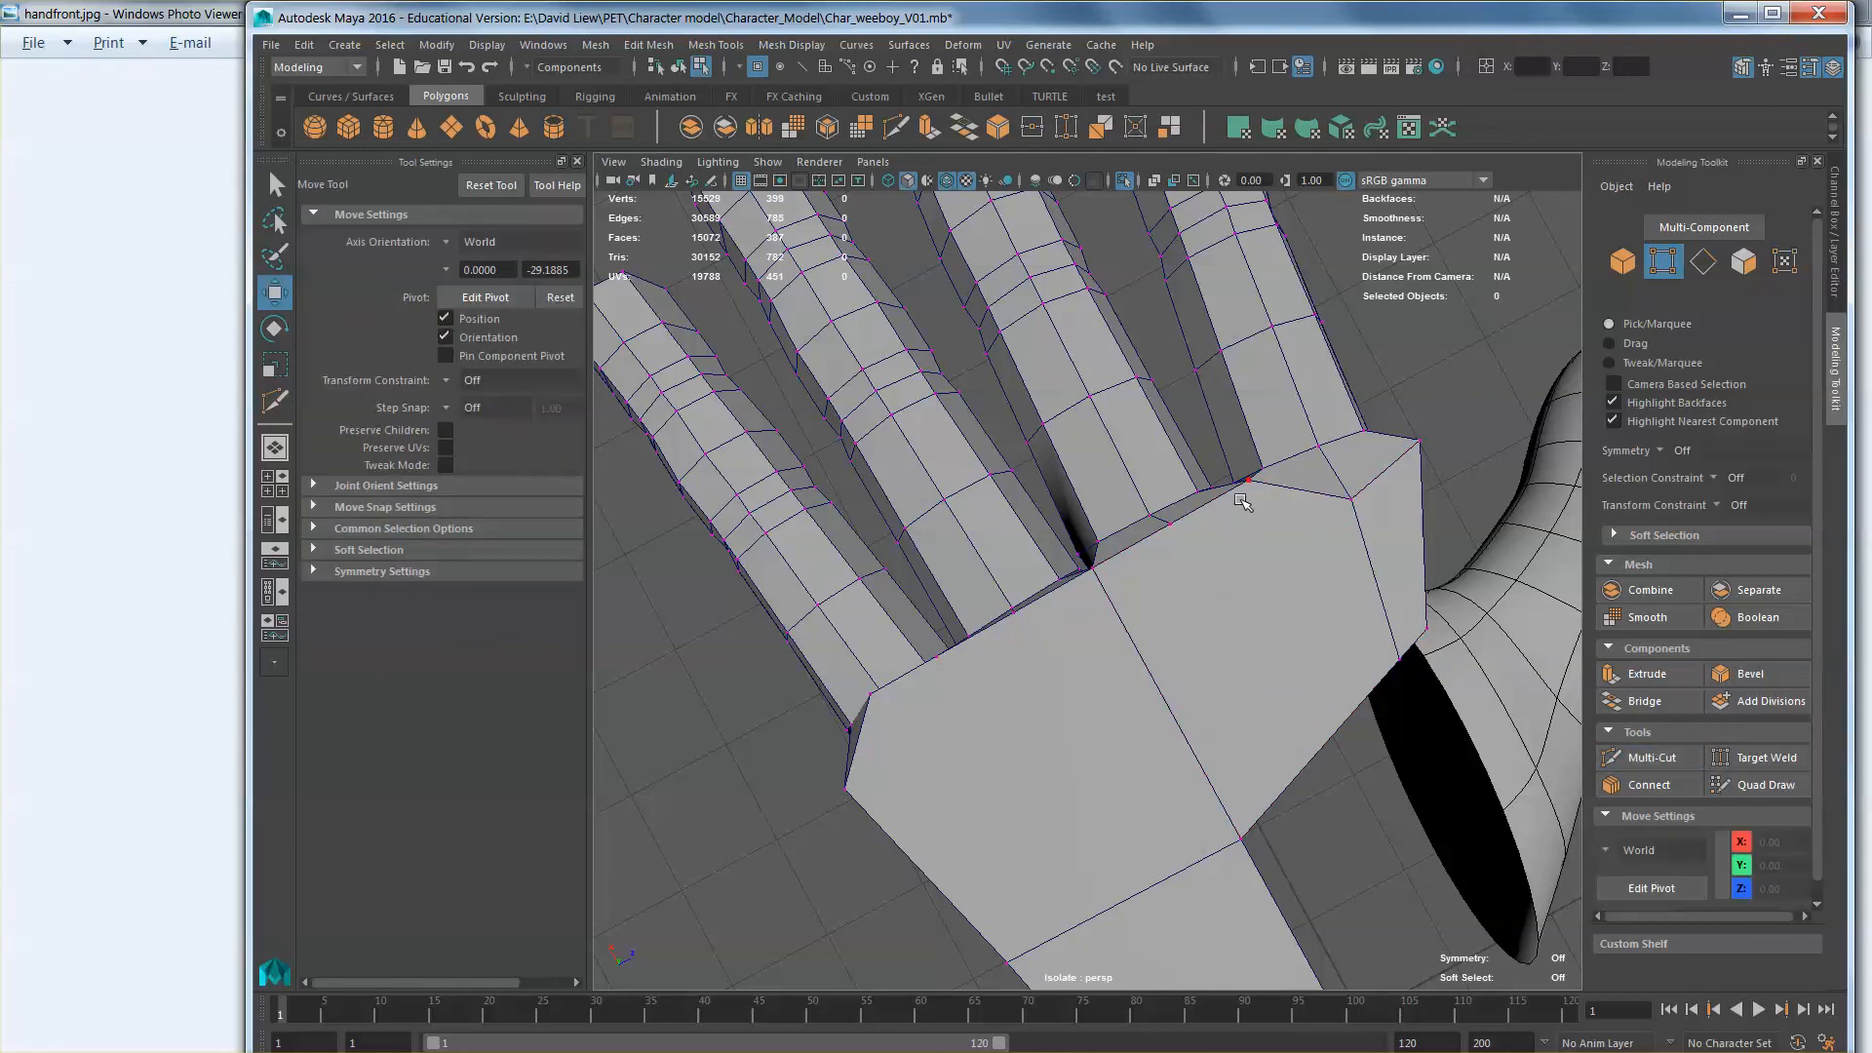
Step: Cut edges on the back of the hand to the thumb-side edge from the middle finger's base middle and the index-middle gap
left_click(1639, 758)
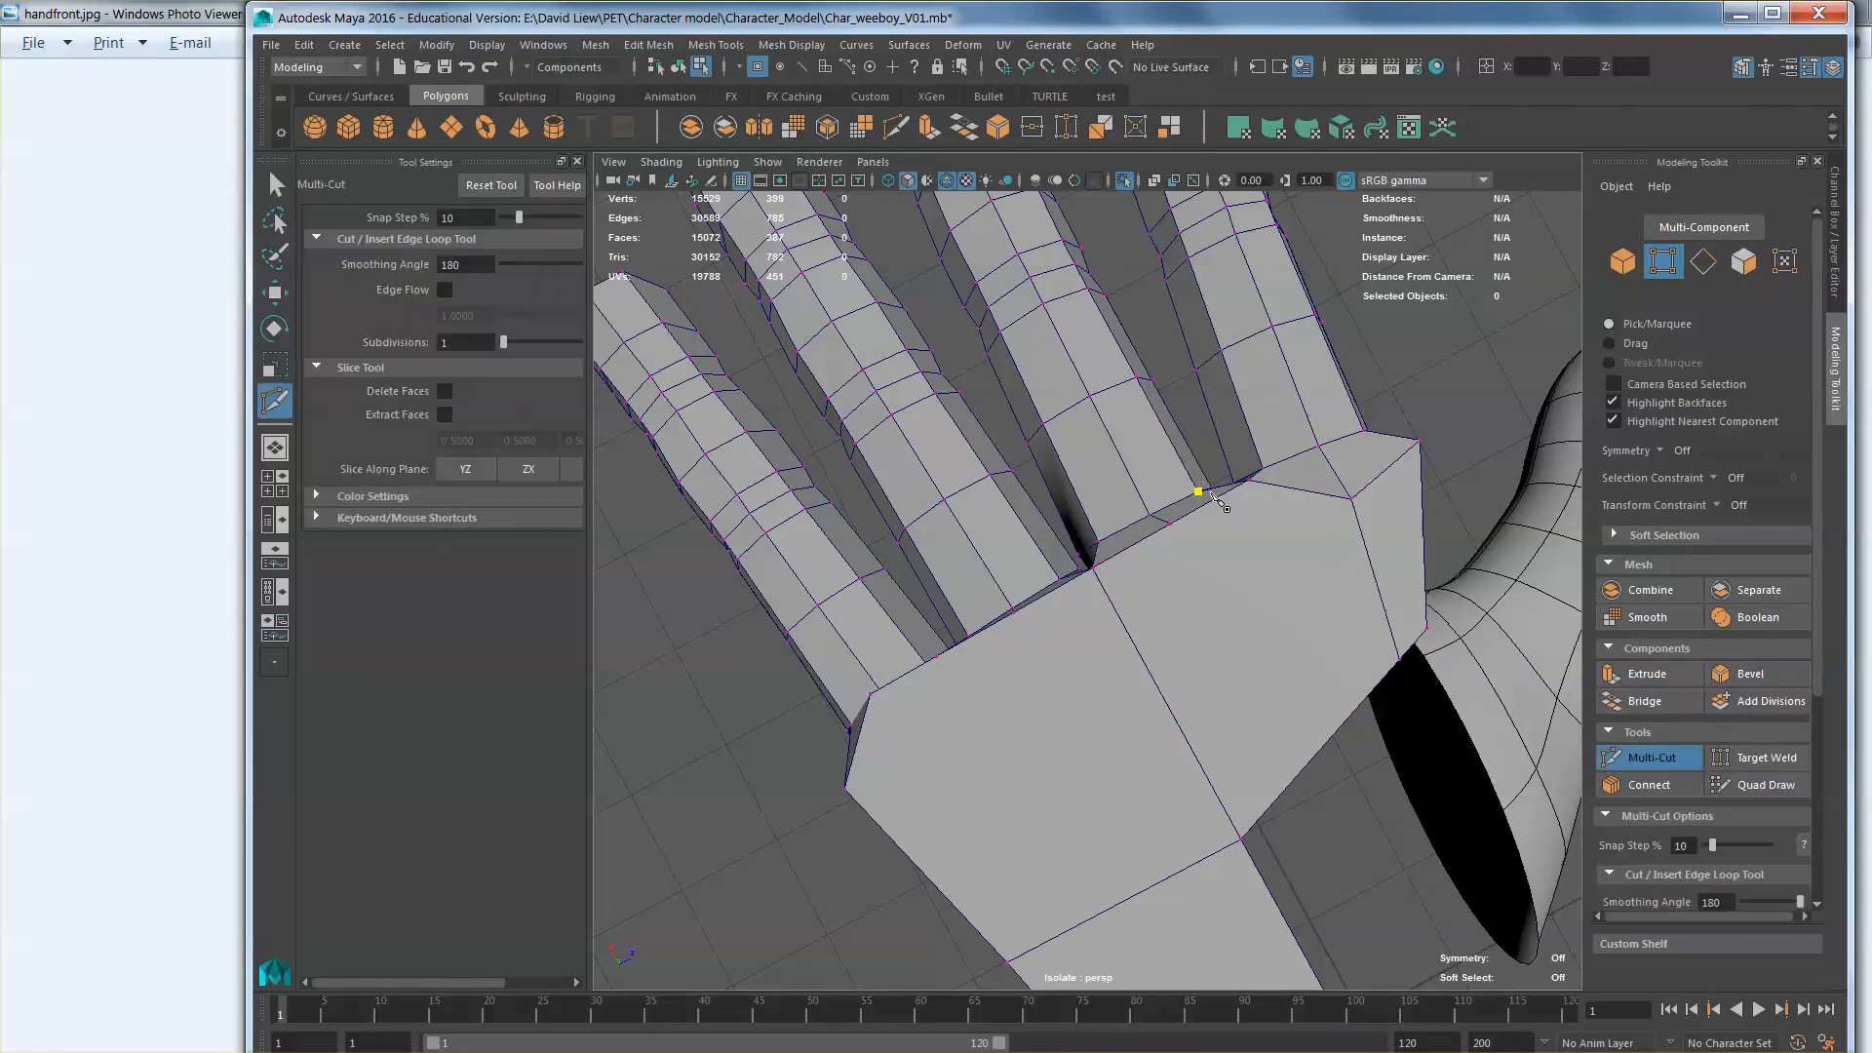
left_click_drag(1273, 512, 1270, 532, "alt")
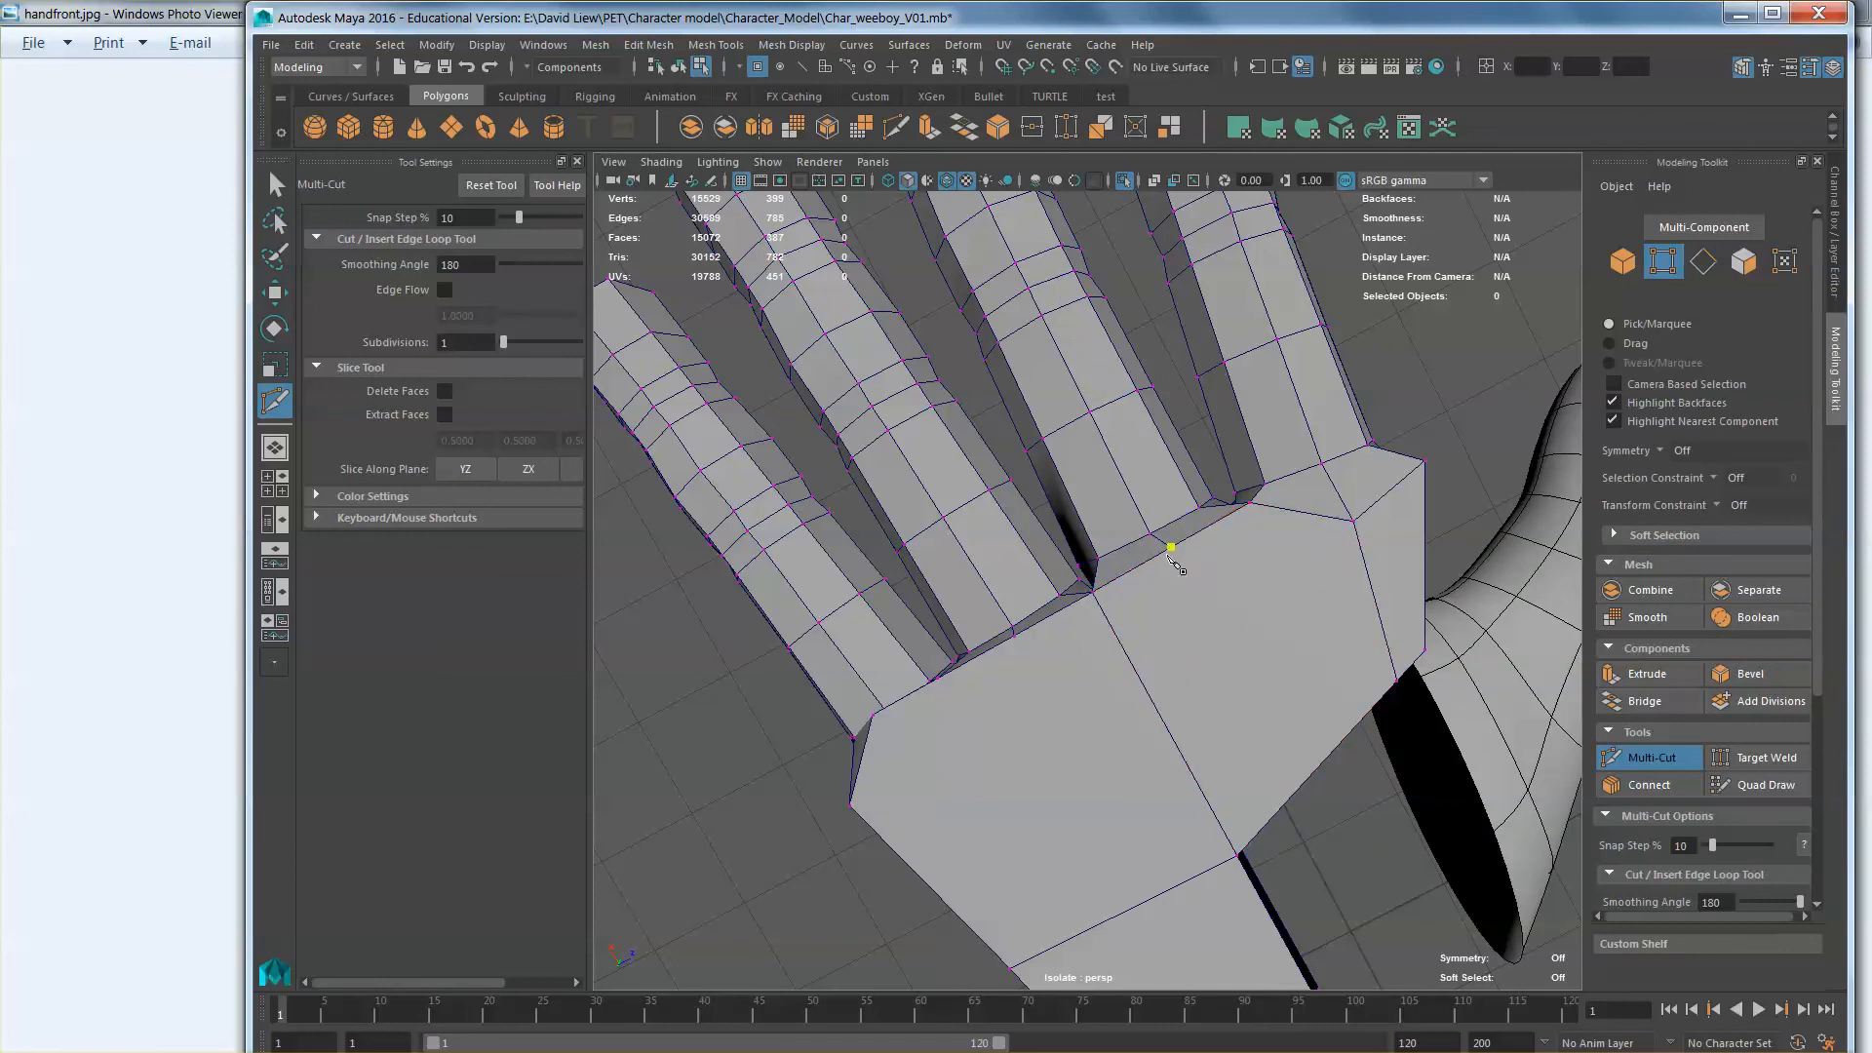
key("w")
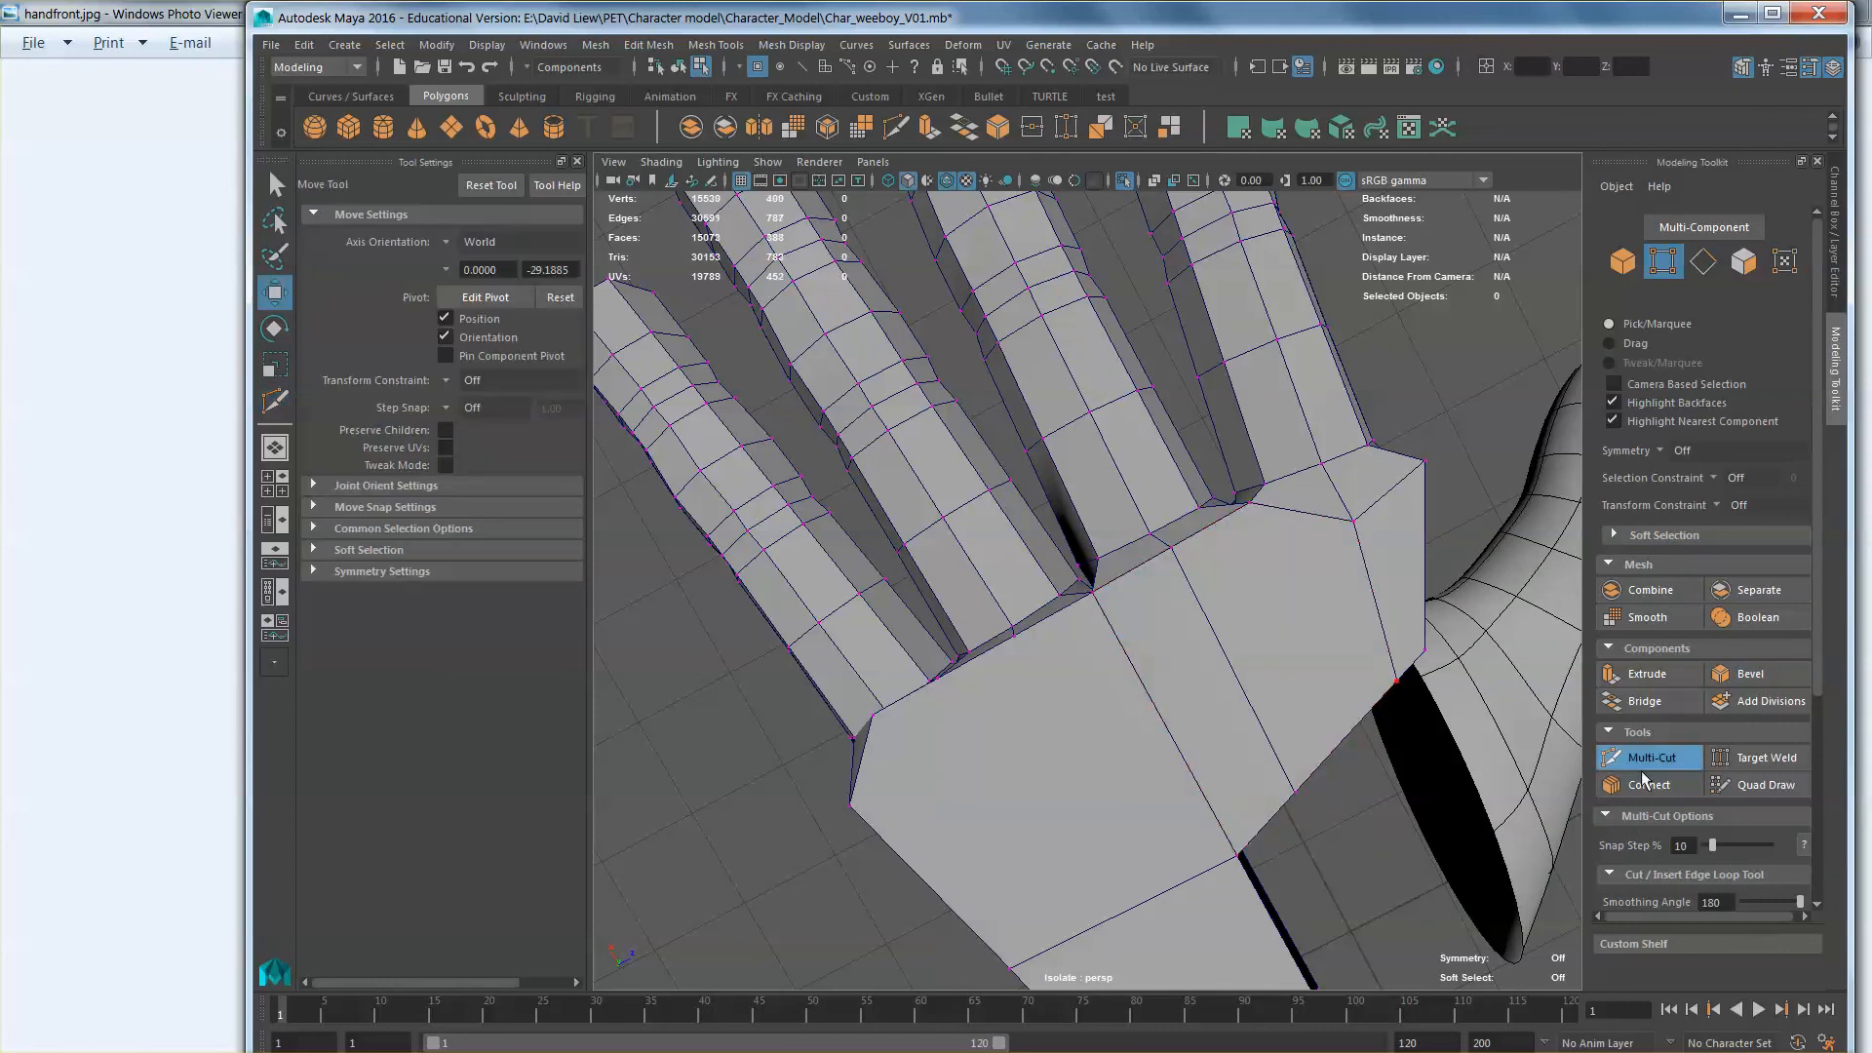
left_click(1650, 763)
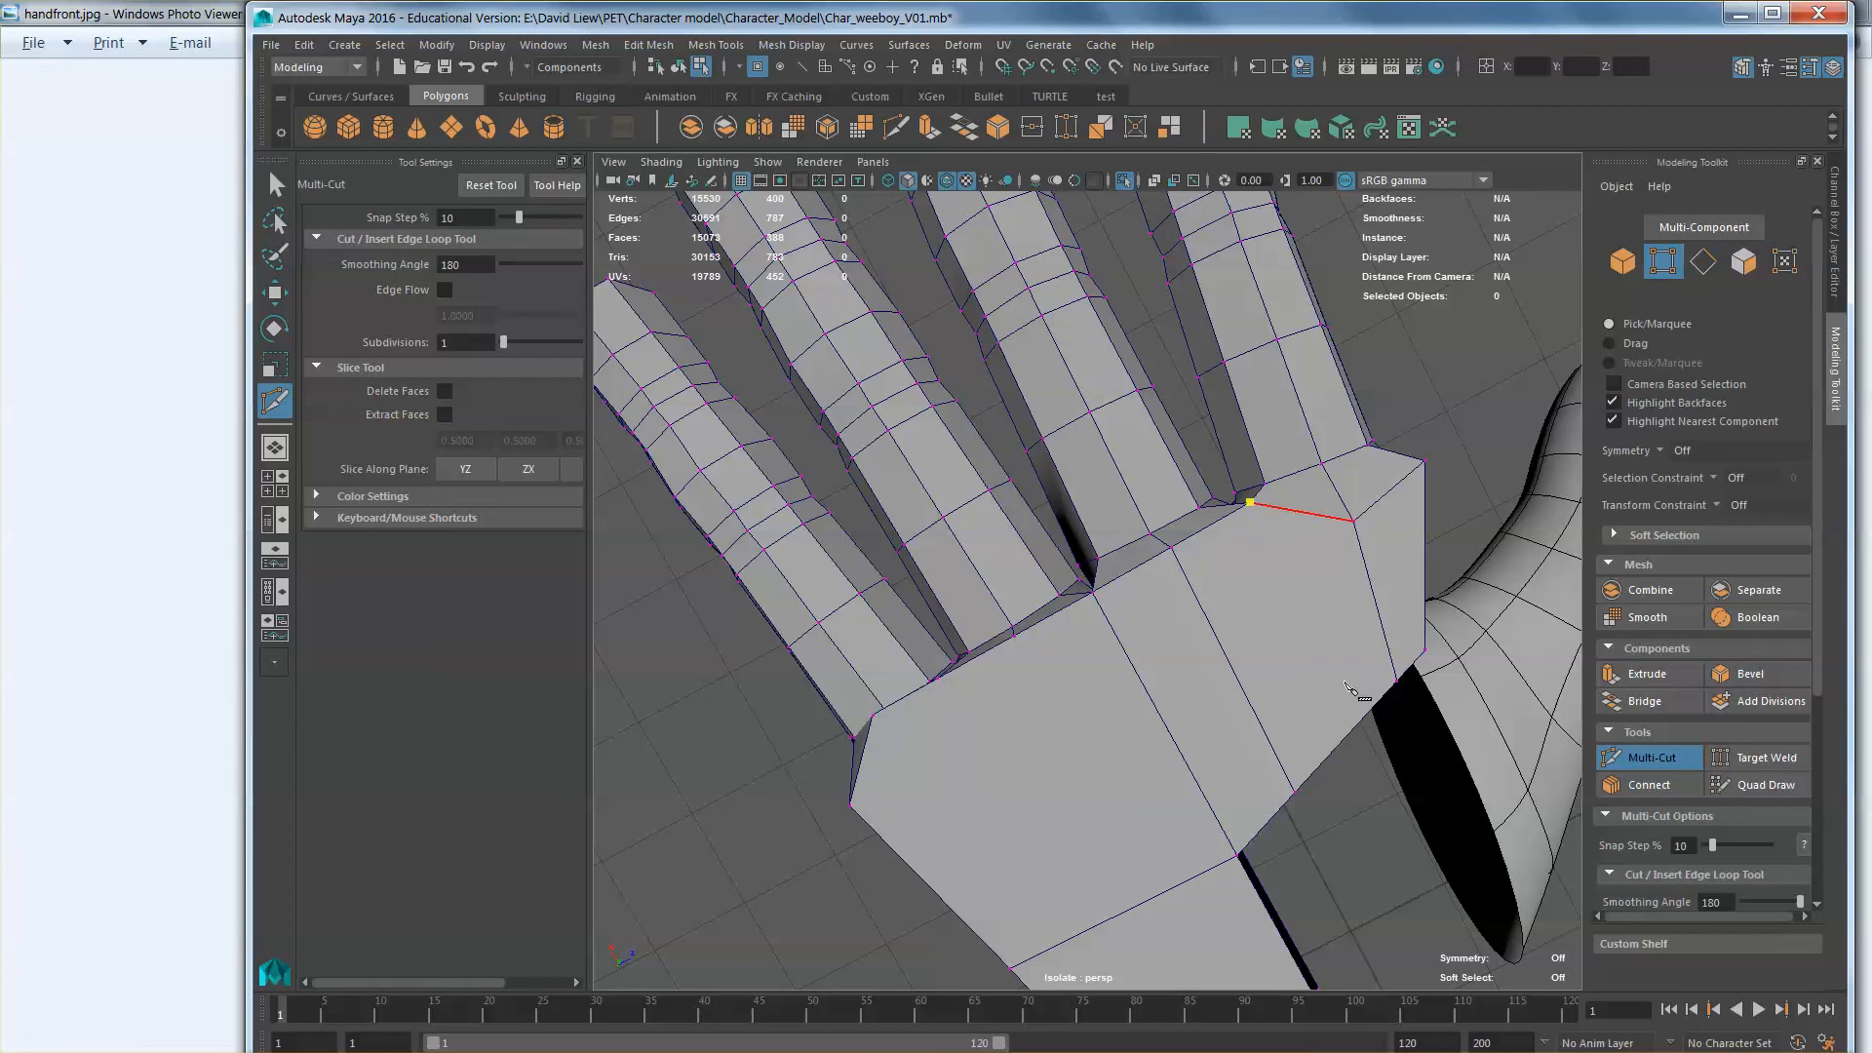
key("w")
Step: Cut an edge from the ring finger's base middle across the back of the hand to the open wrist end
middle_click_drag(1216, 706, 1286, 586, "alt")
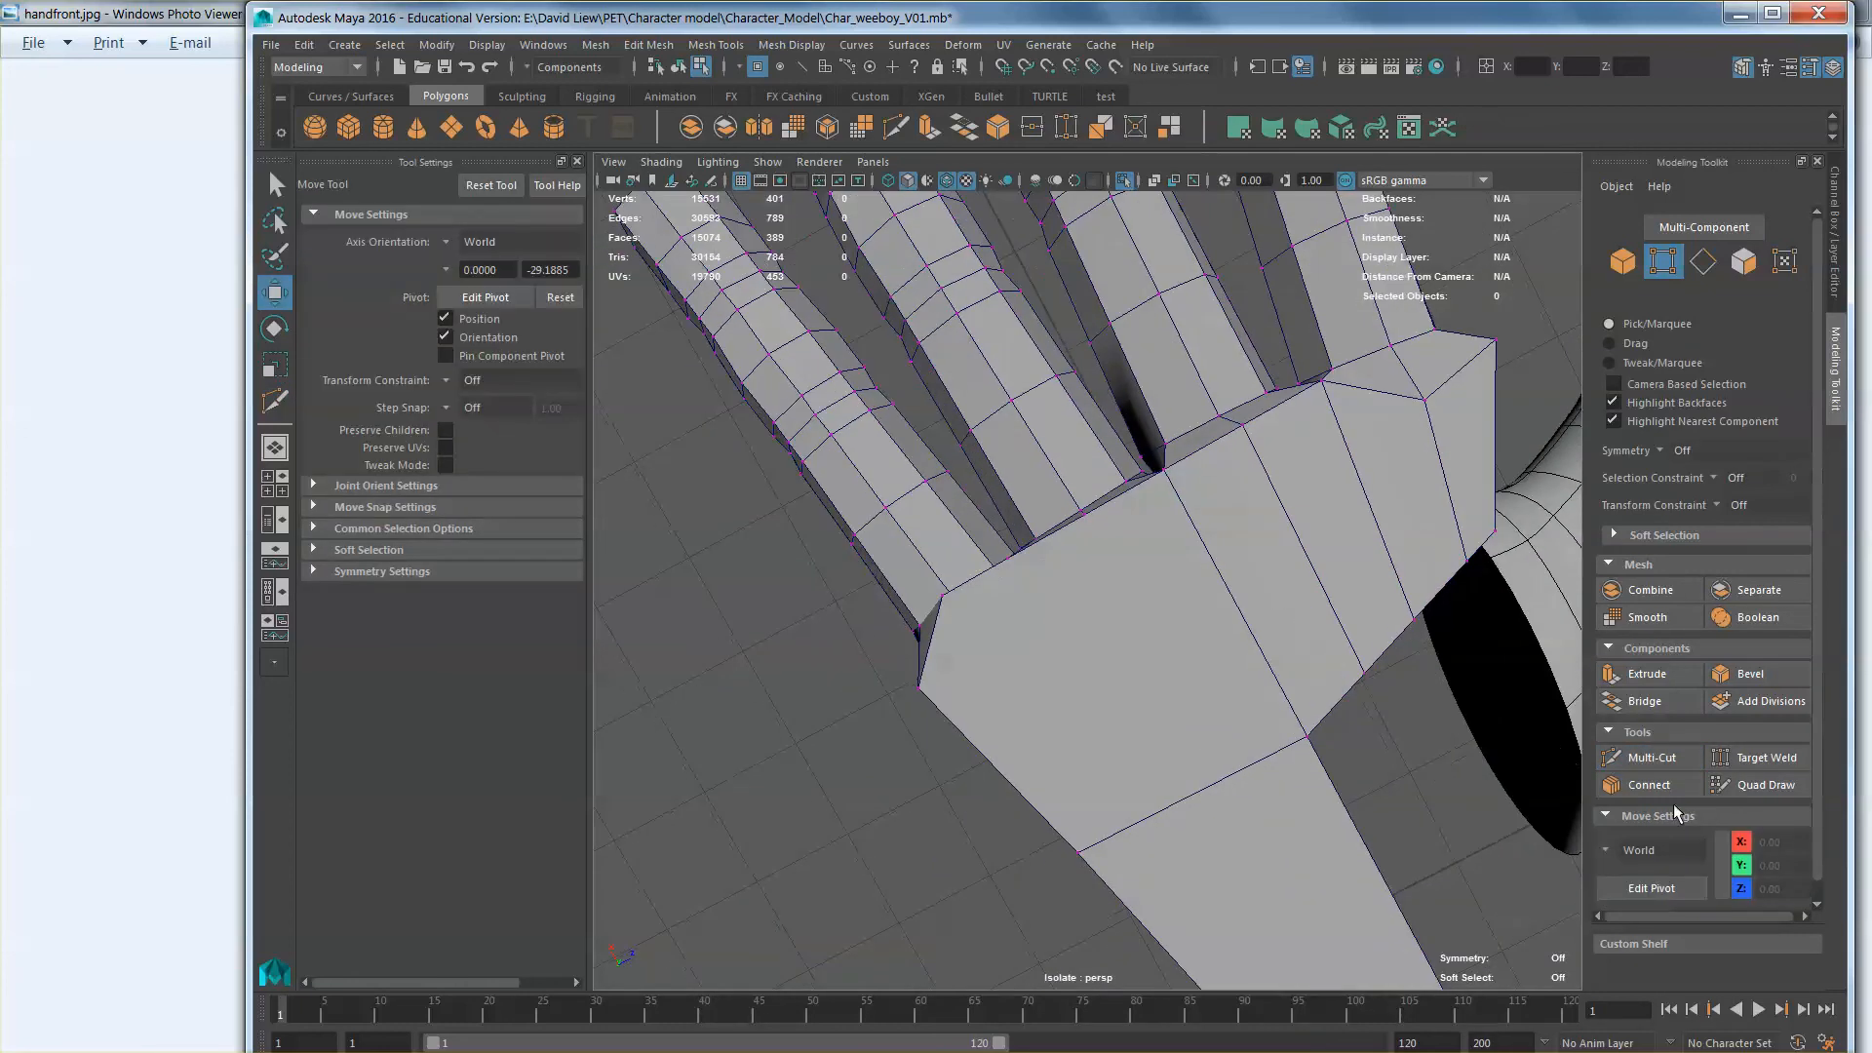
left_click(1653, 761)
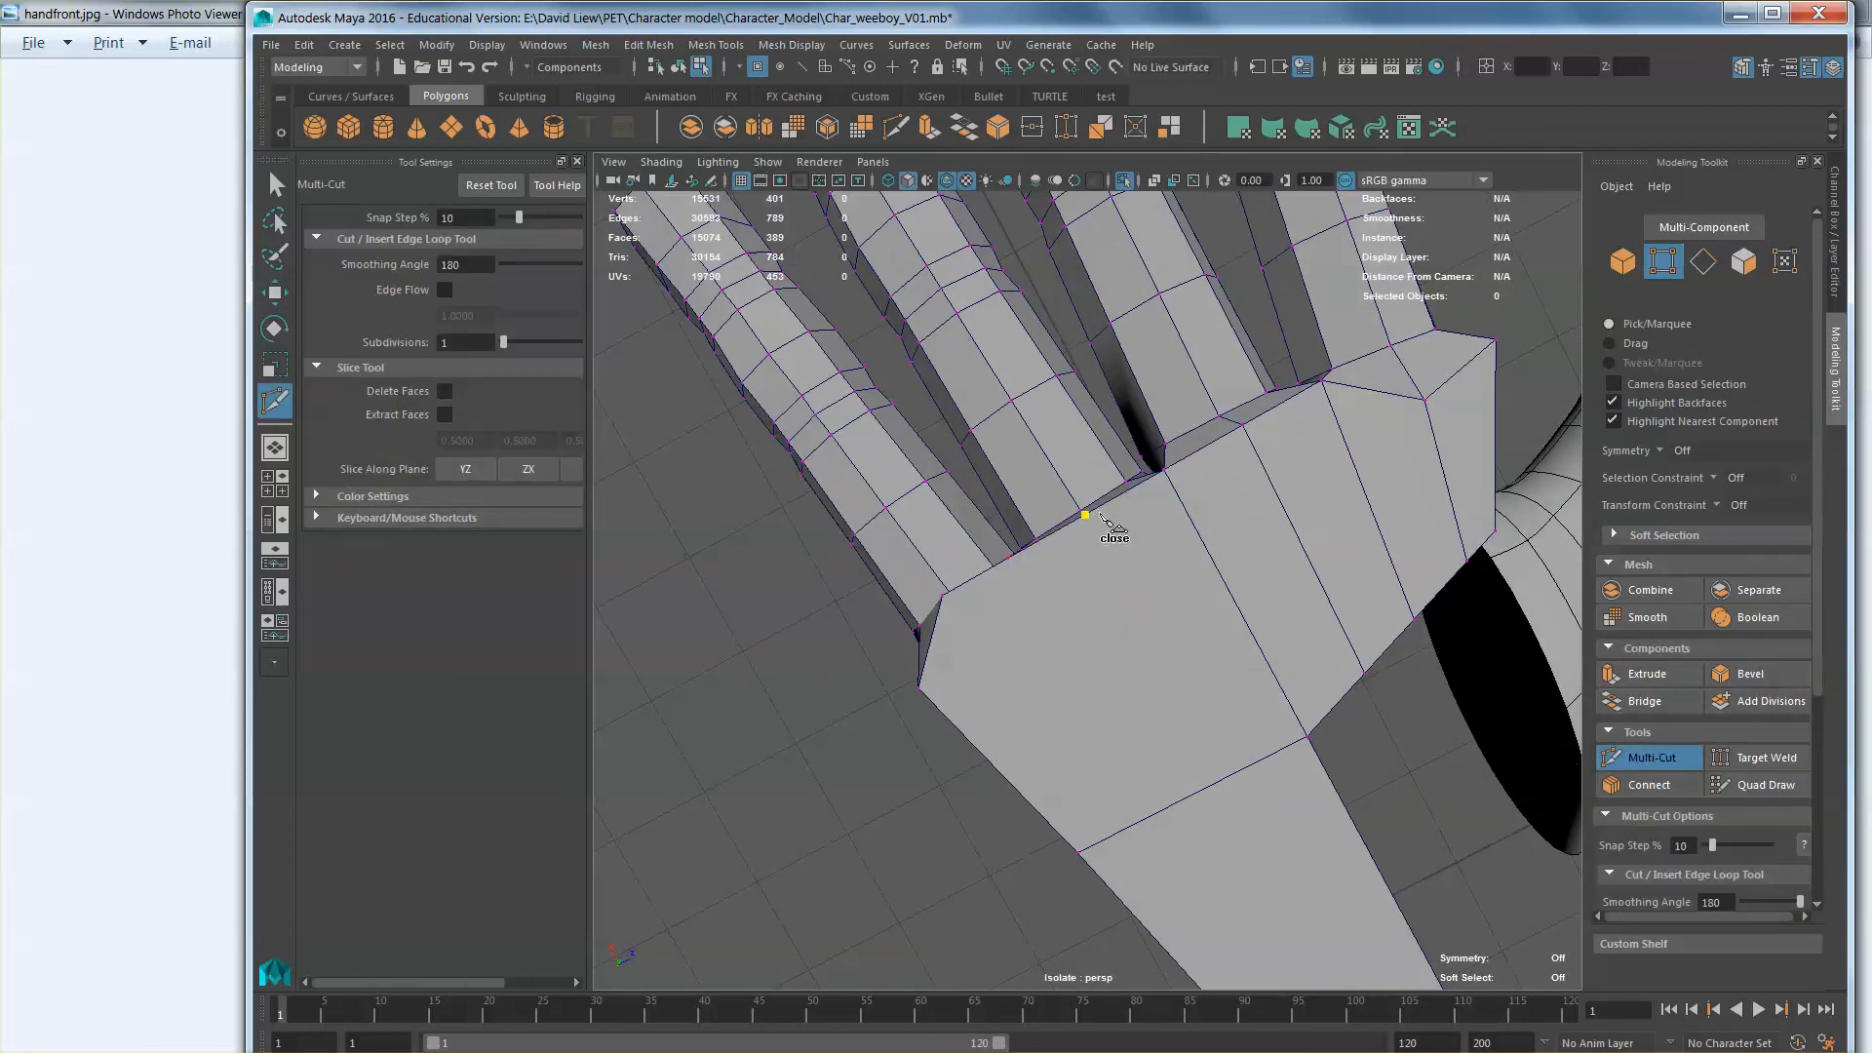
left_click(1221, 783)
middle_click_drag(1221, 783, 1170, 709, "alt")
left_click(1271, 776)
scroll(1169, 708, "down", 3)
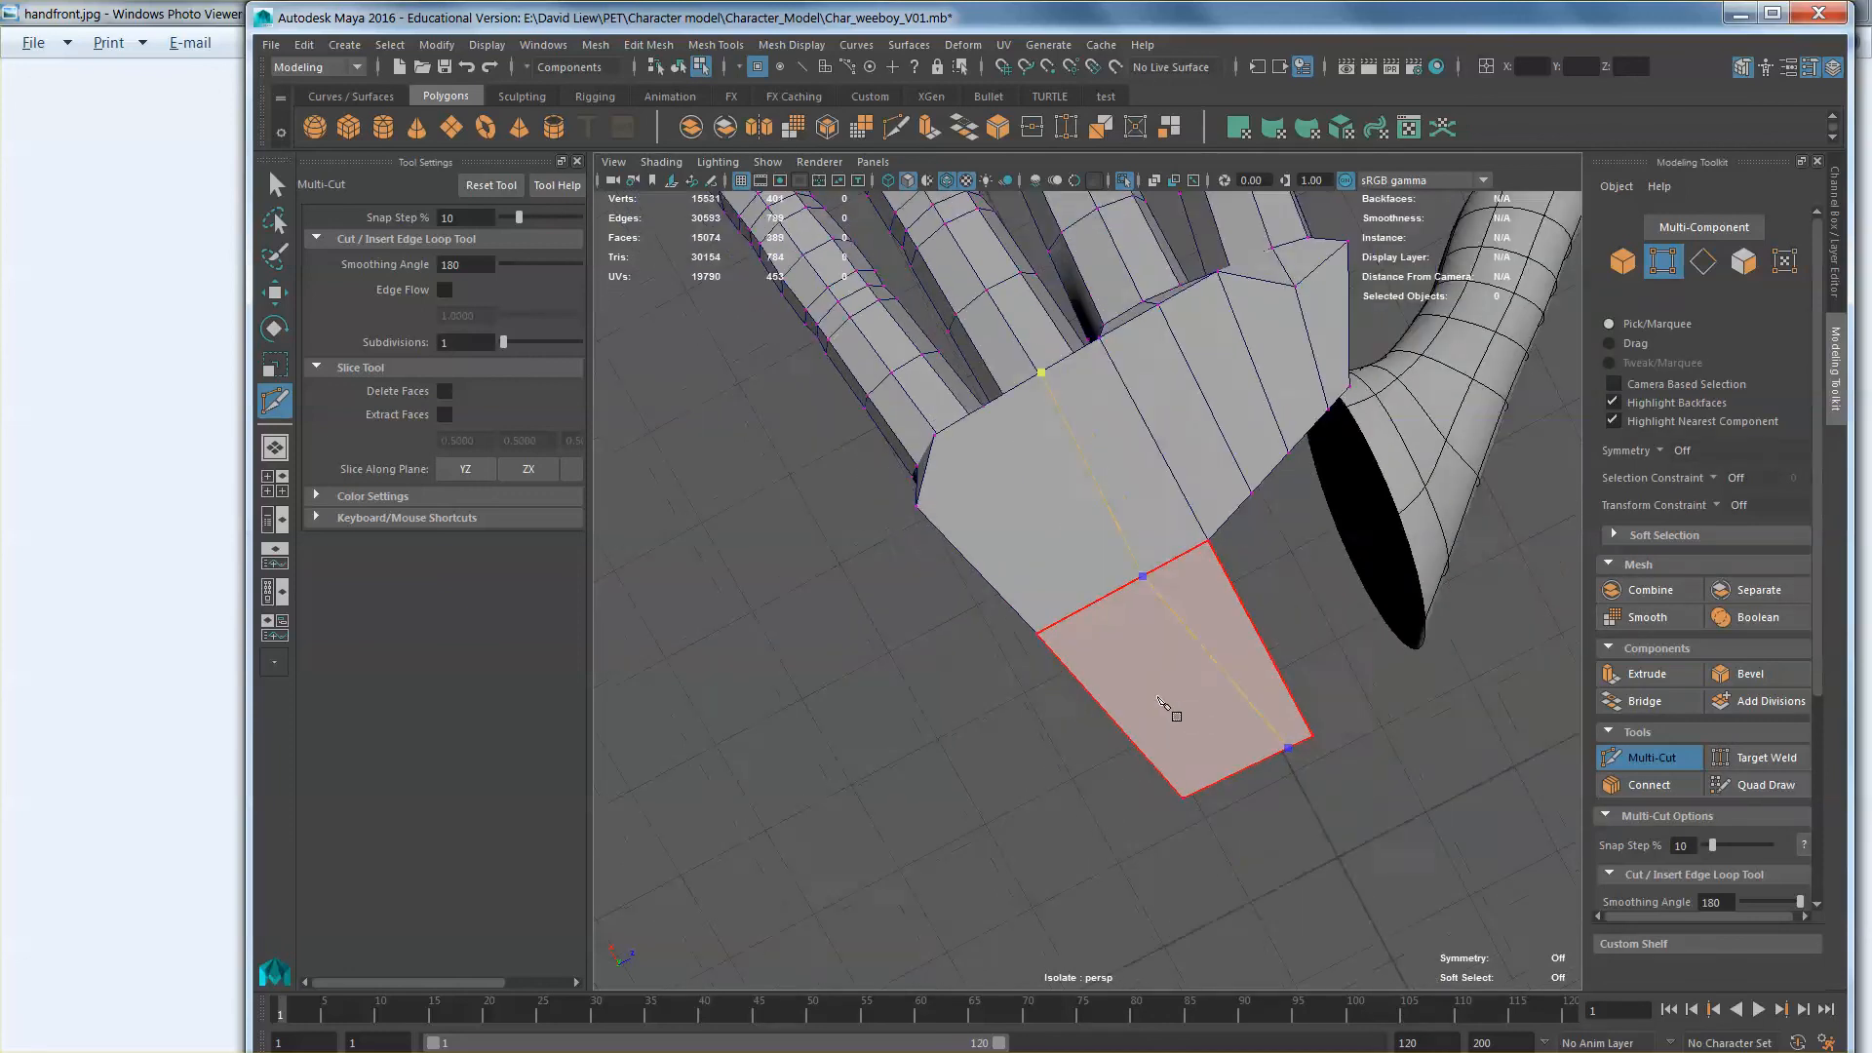
left_click_drag(1168, 708, 1222, 729, "alt")
key("w")
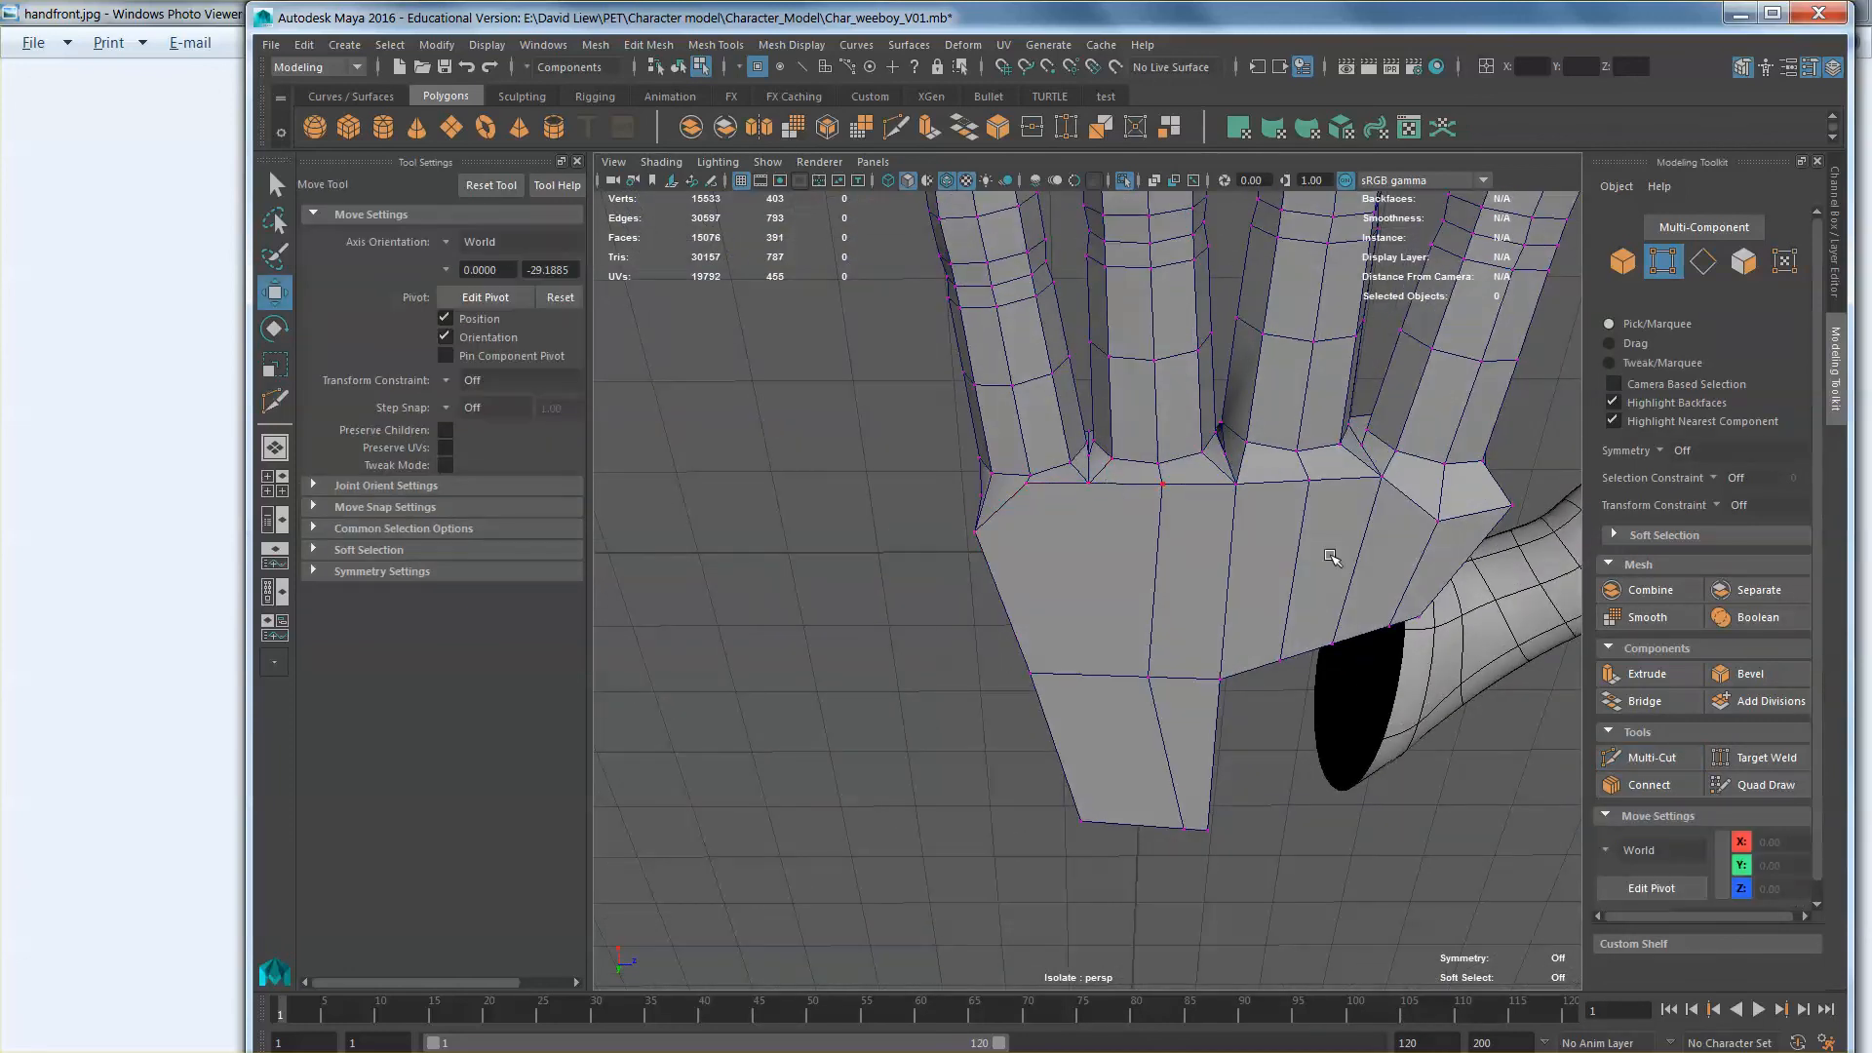
Step: Cut edges down to the cross edge before the wrist section from the ring-little finger gap and the little finger's base middle
left_click(1650, 760)
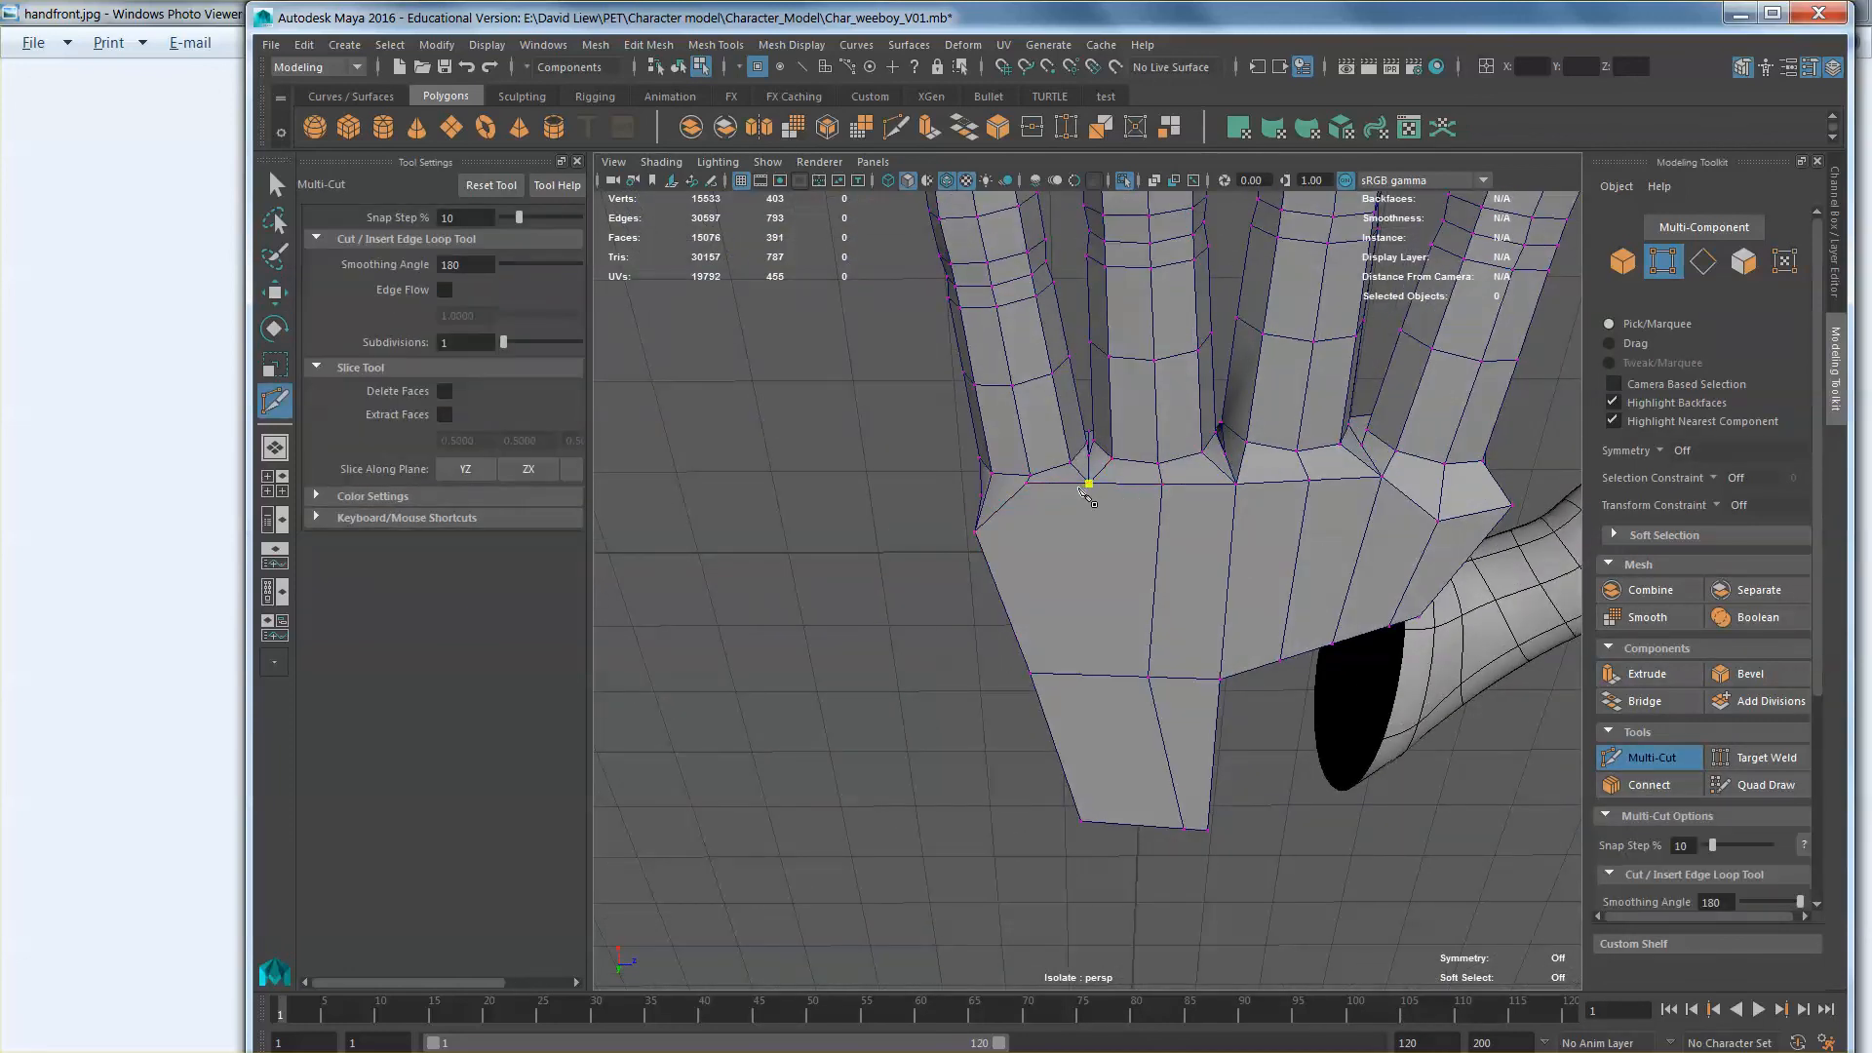
left_click(1114, 674)
key("w")
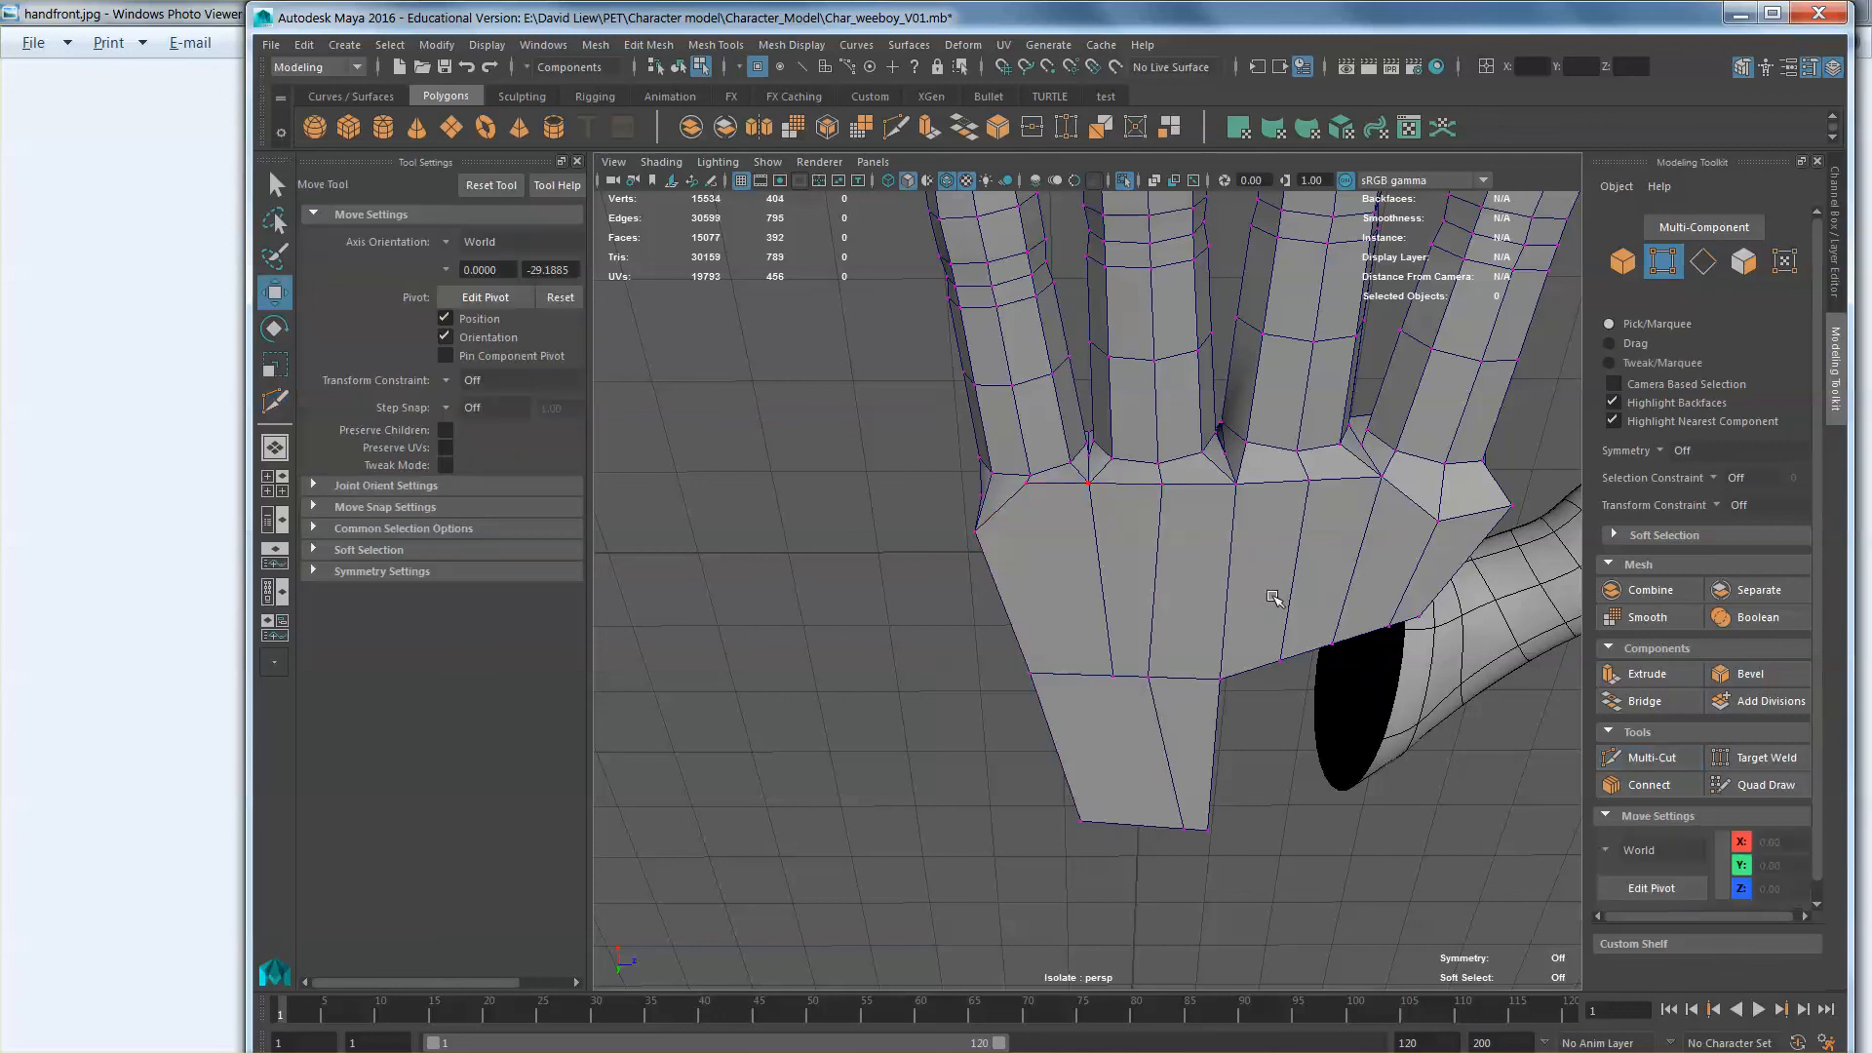
left_click(1663, 764)
left_click(1041, 484)
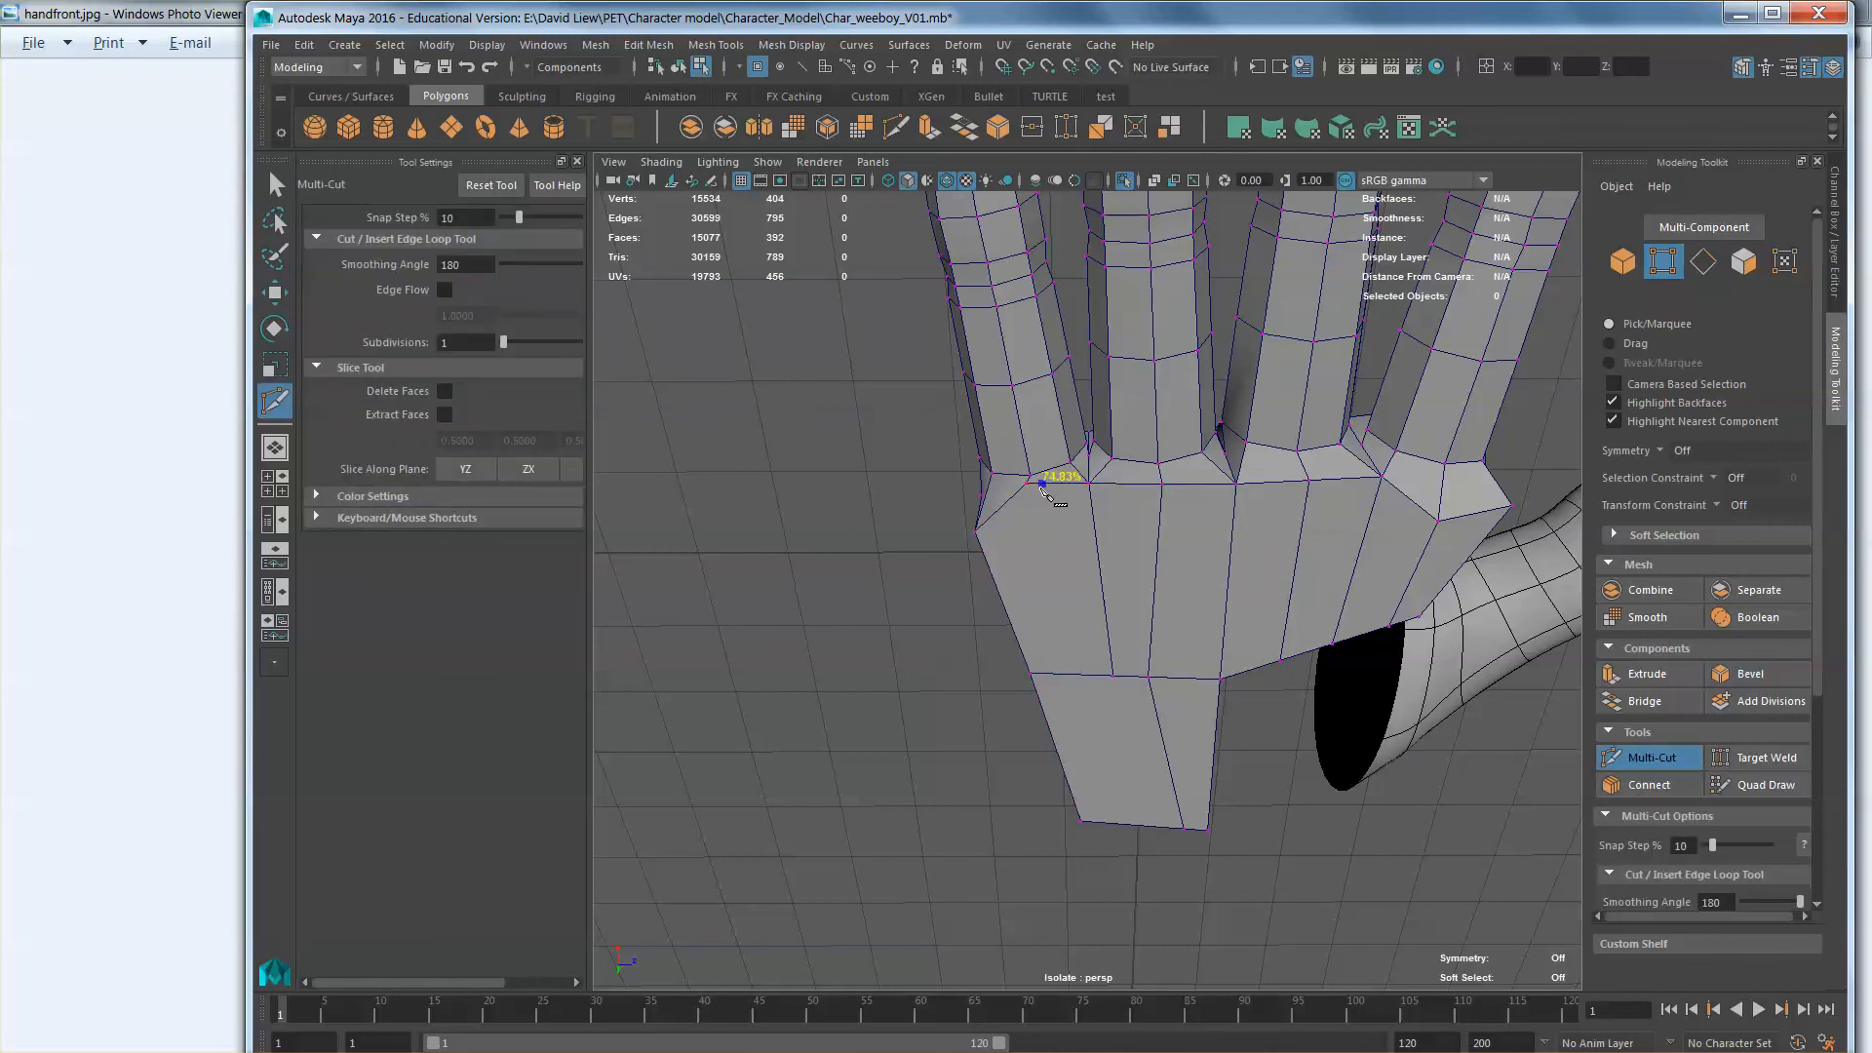
left_click(1077, 672)
key("w")
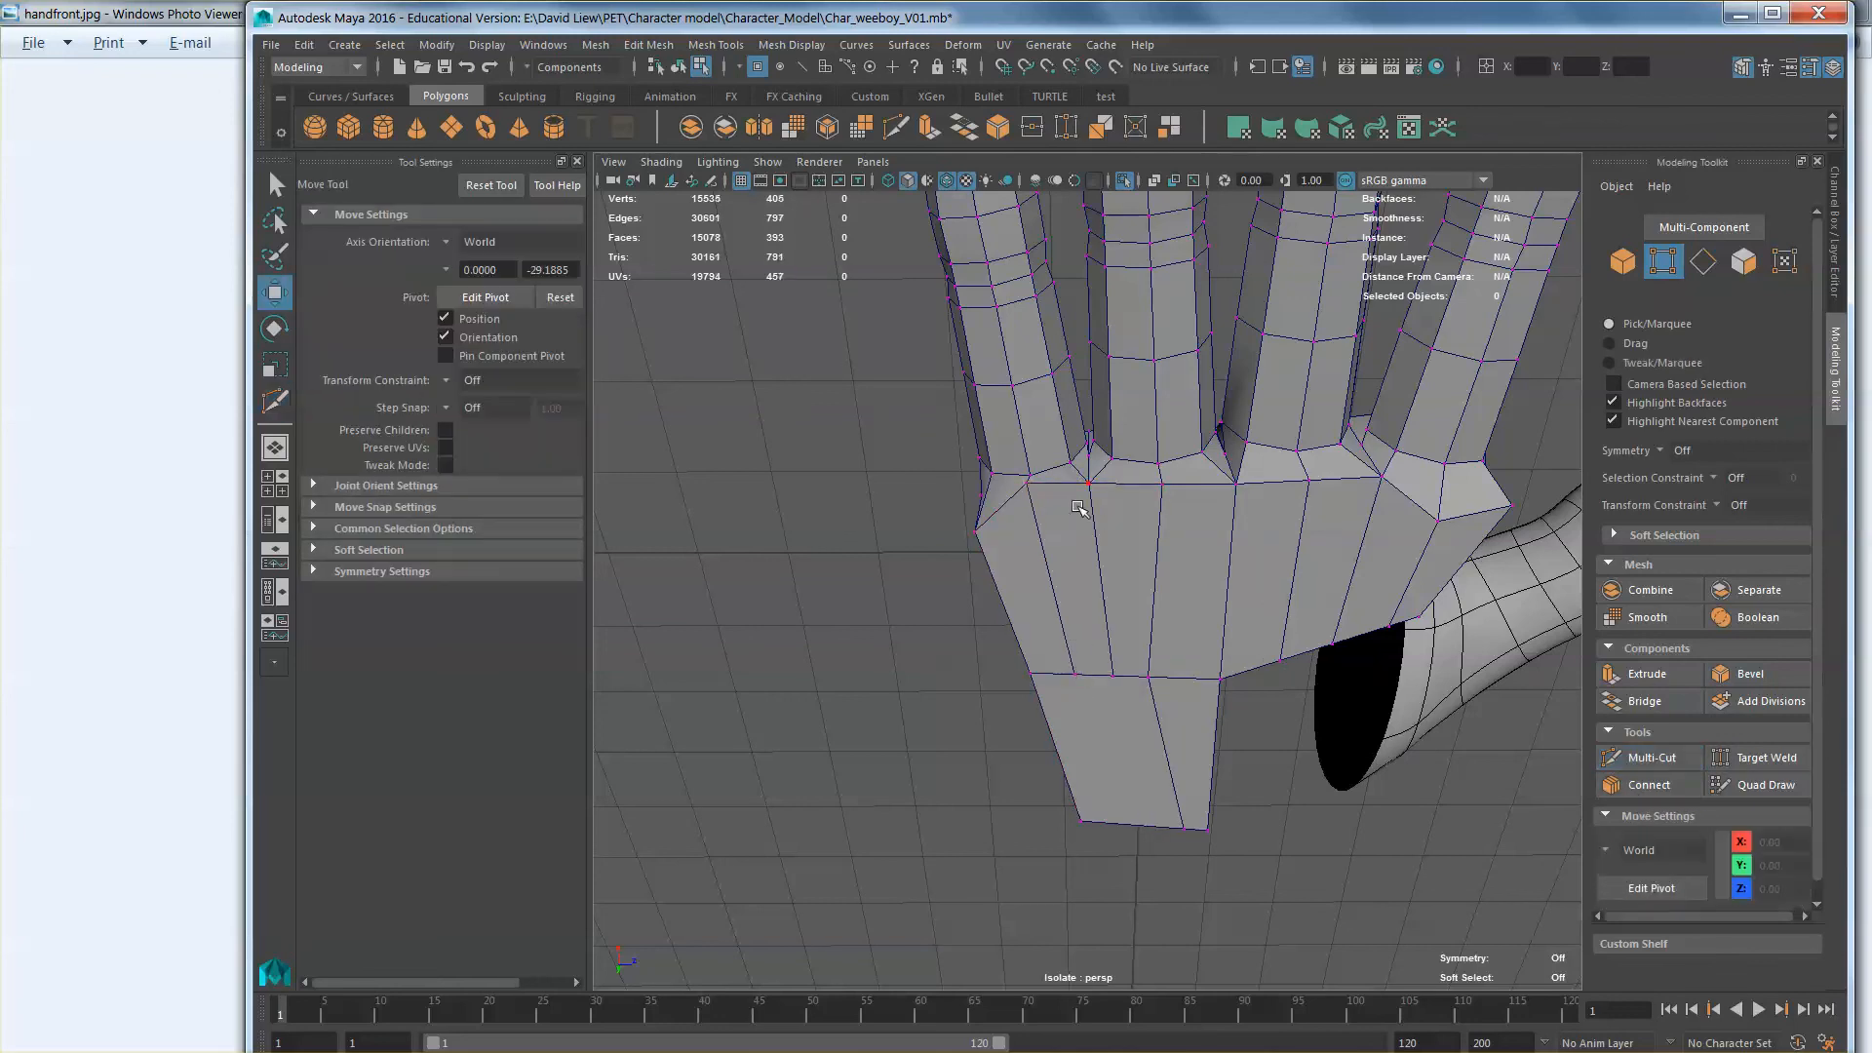
Step: Select the row of edges along the finger bases on the back of the hand, excluding the outermost ones, and shift it slightly
left_click_drag(1038, 507, 1029, 528, "alt")
right_click_drag(1103, 566, 1103, 517)
left_click_drag(1107, 592, 1082, 512, "alt")
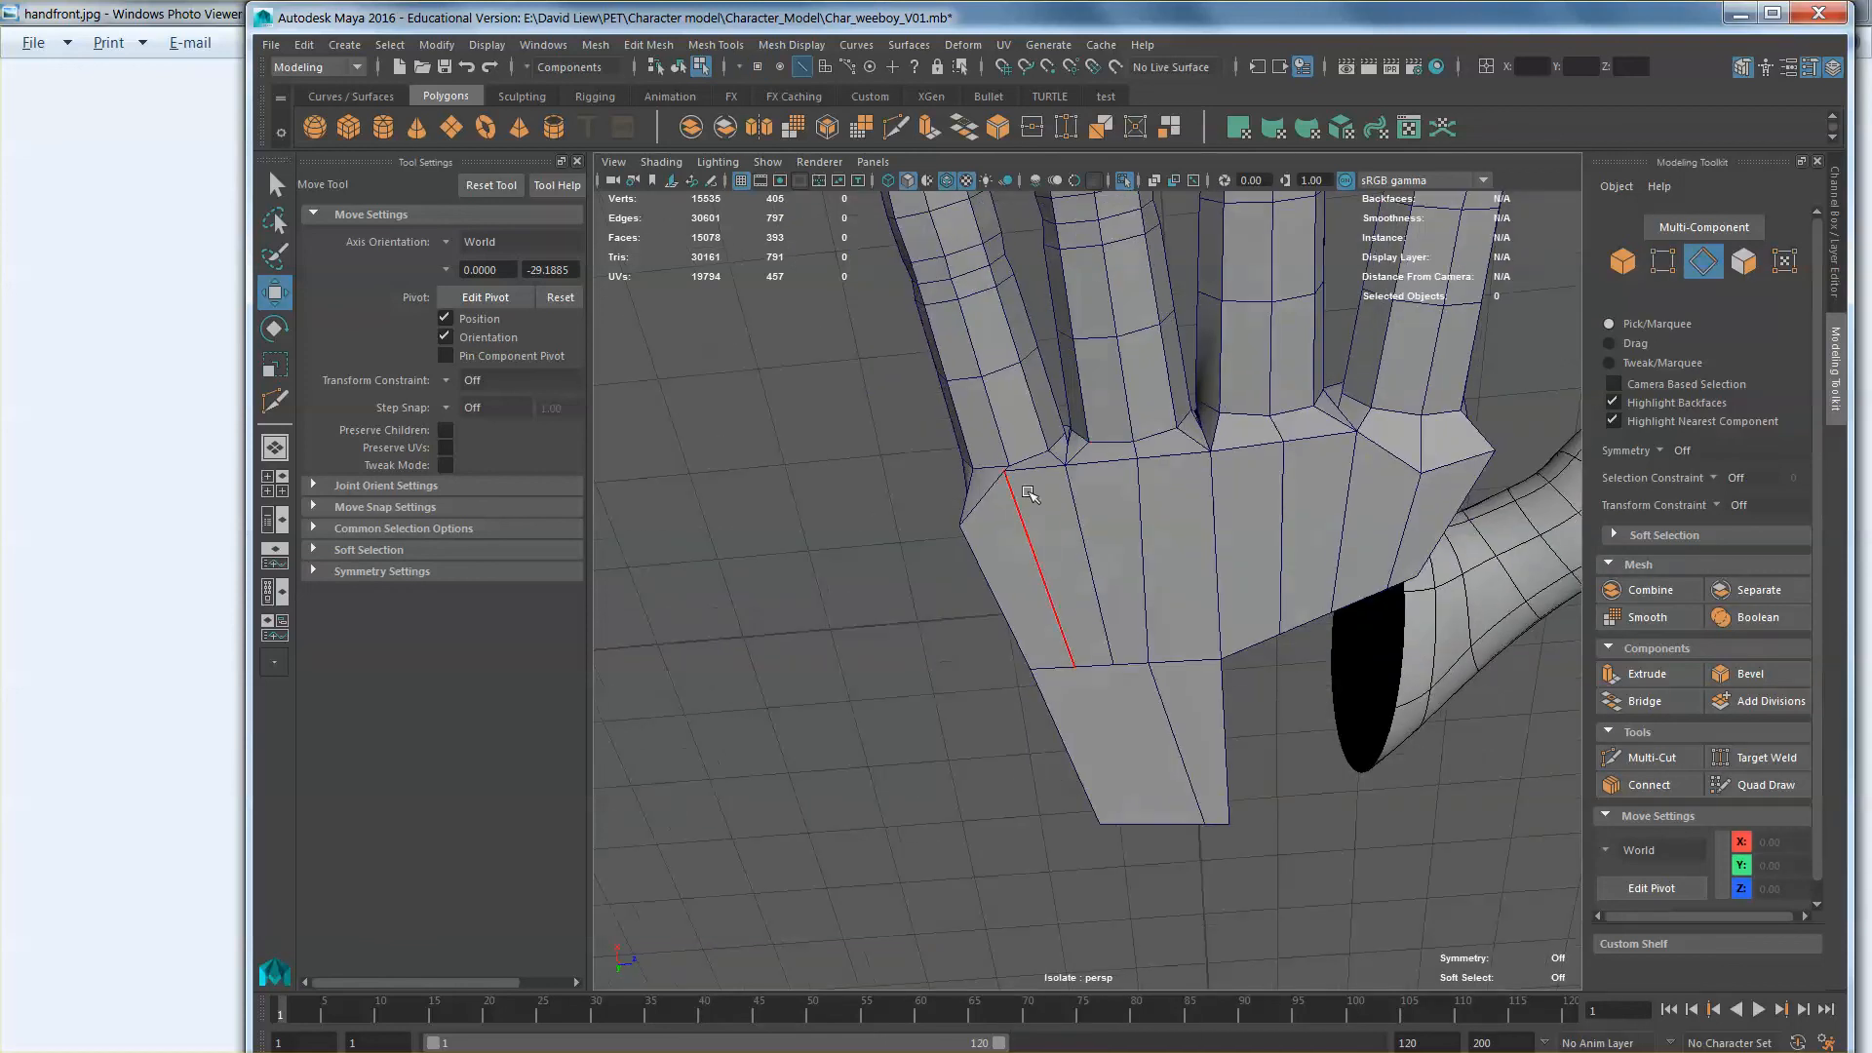
double_click(1029, 469)
left_click_drag(972, 562, 923, 480, "ctrl")
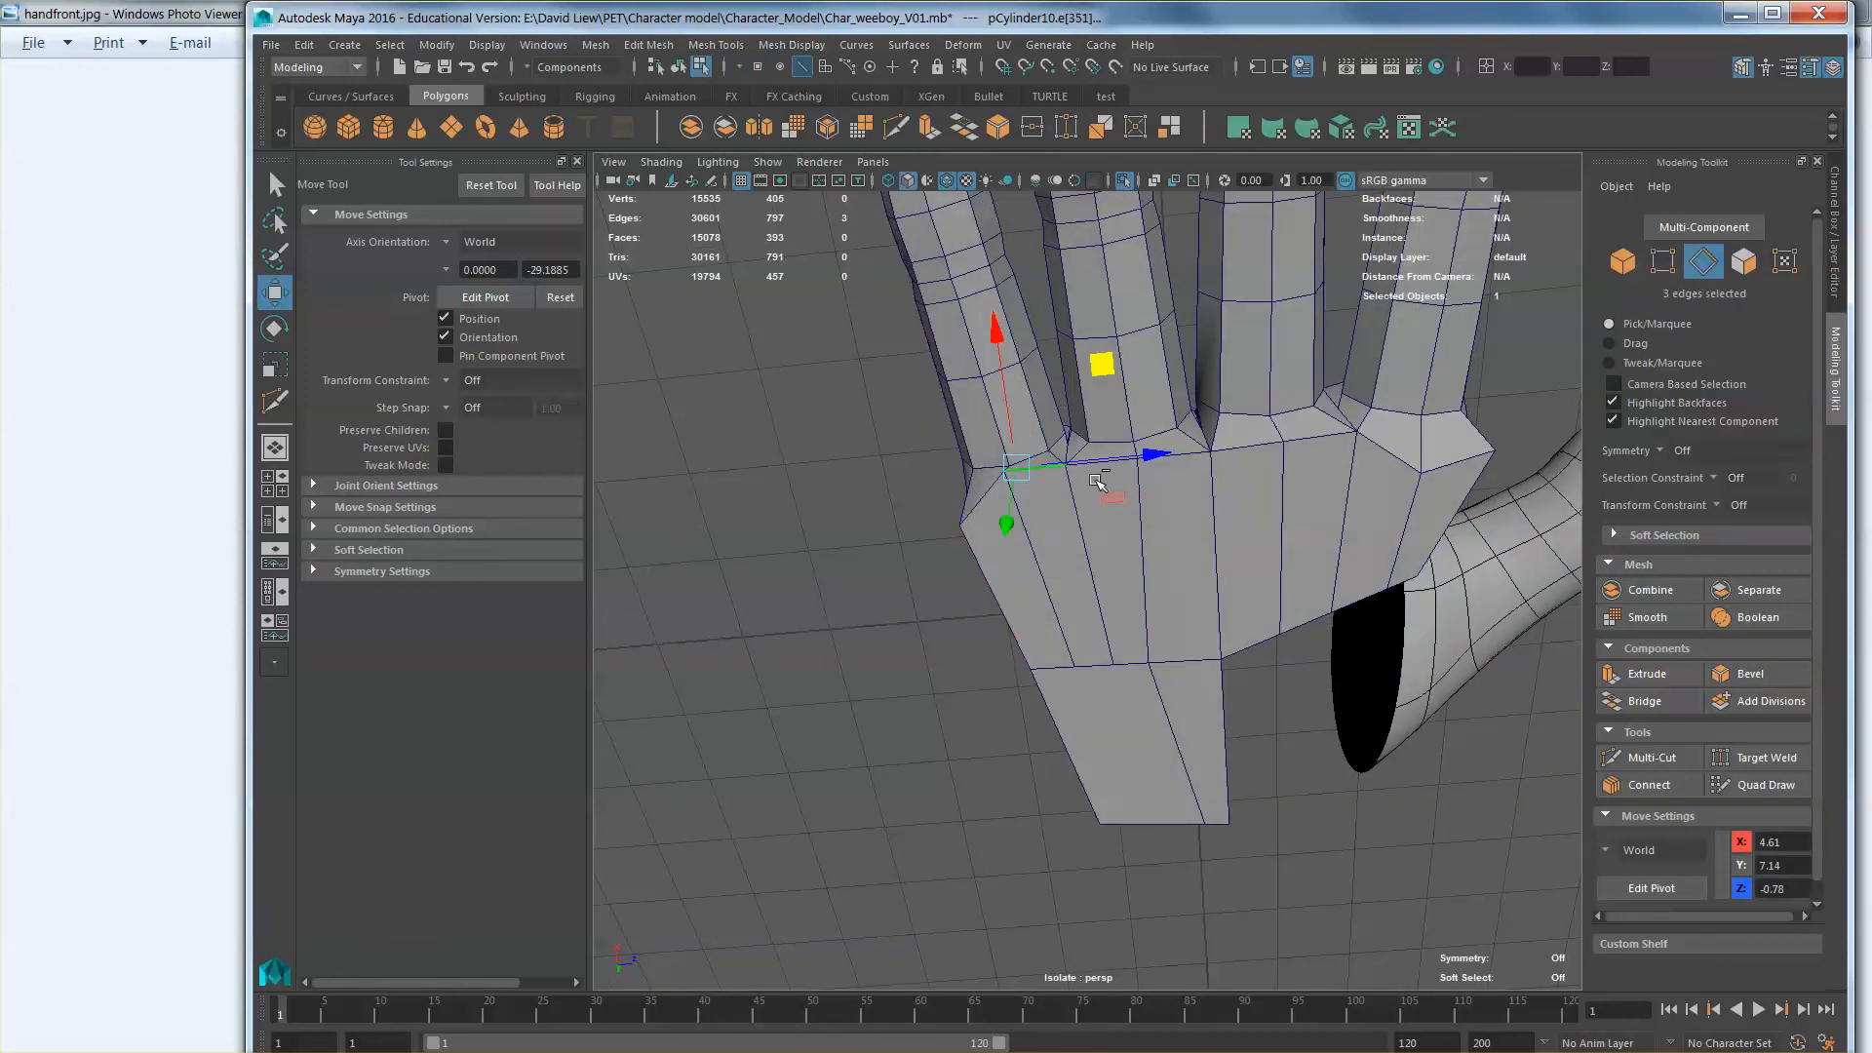
key("q")
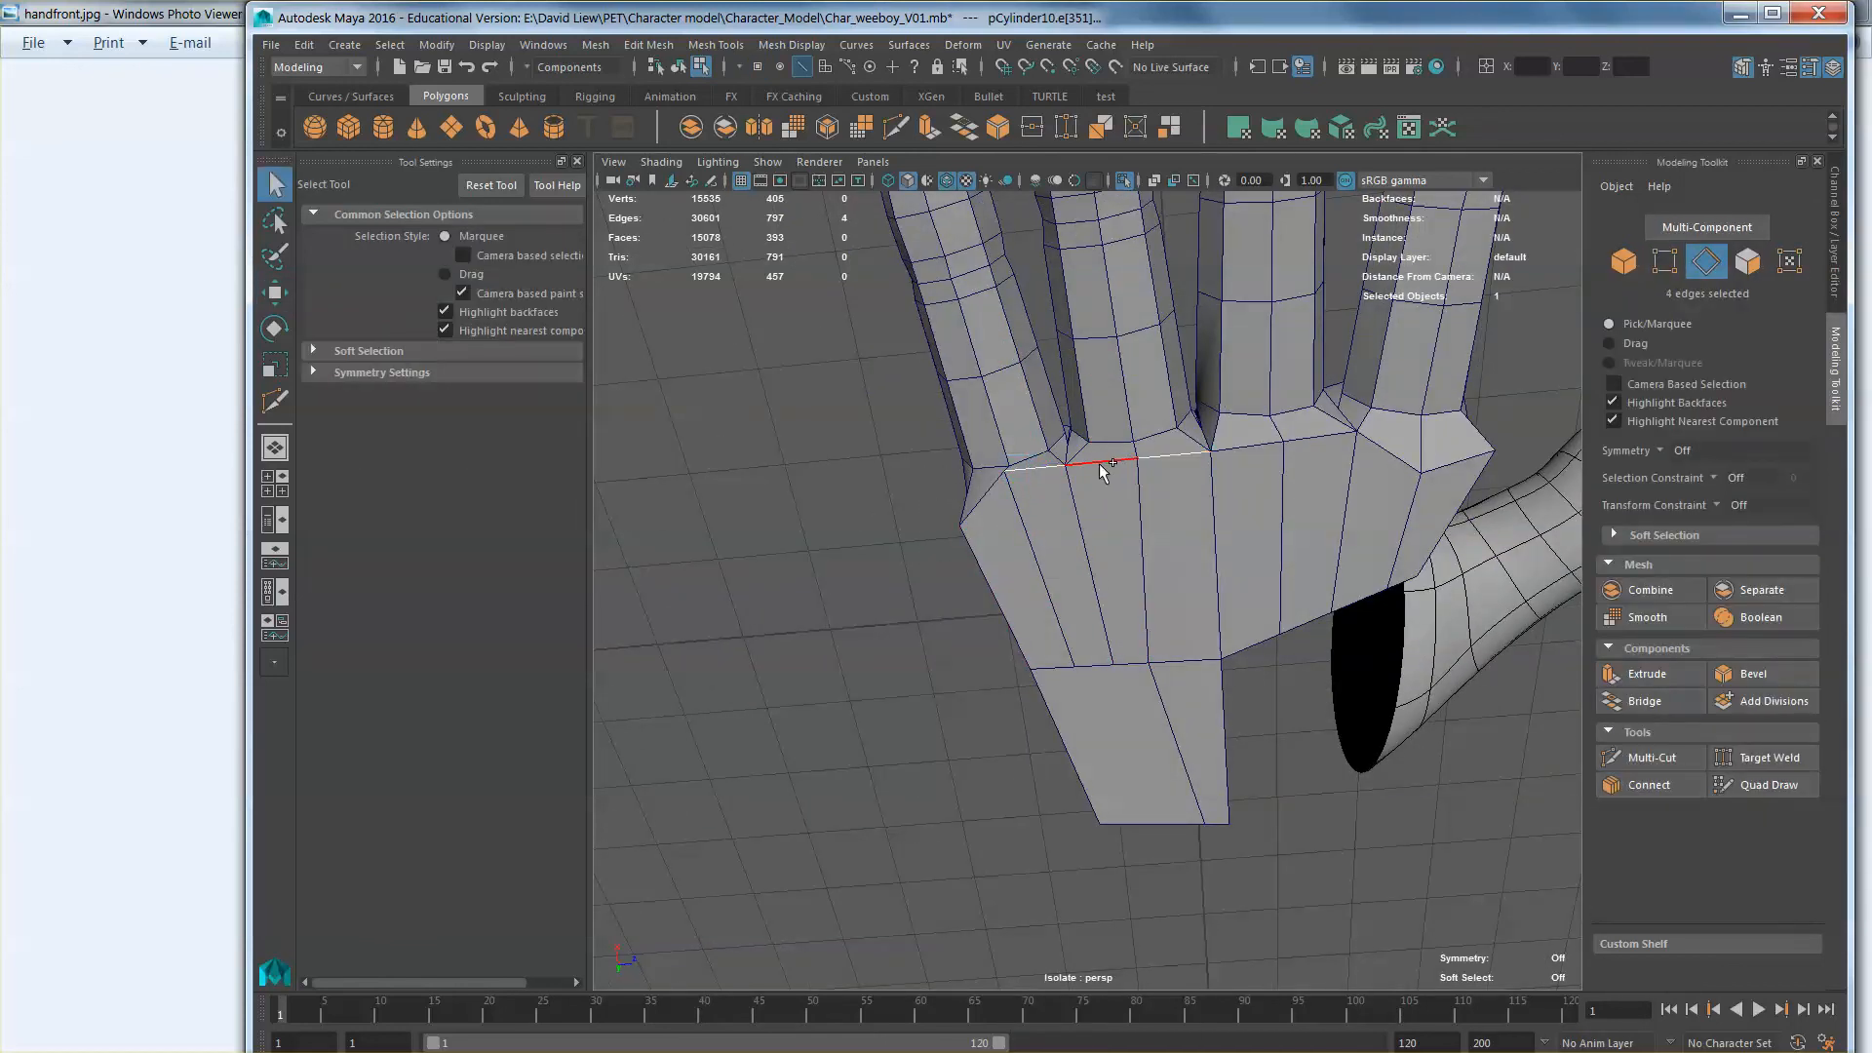
left_click(1265, 452, "shift")
left_click(1301, 445, "shift")
mouse_move(1211, 535)
left_mouse_down("alt")
mouse_move(1179, 579)
mouse_move(1177, 524)
left_mouse_up("alt")
left_click(1338, 365, "shift")
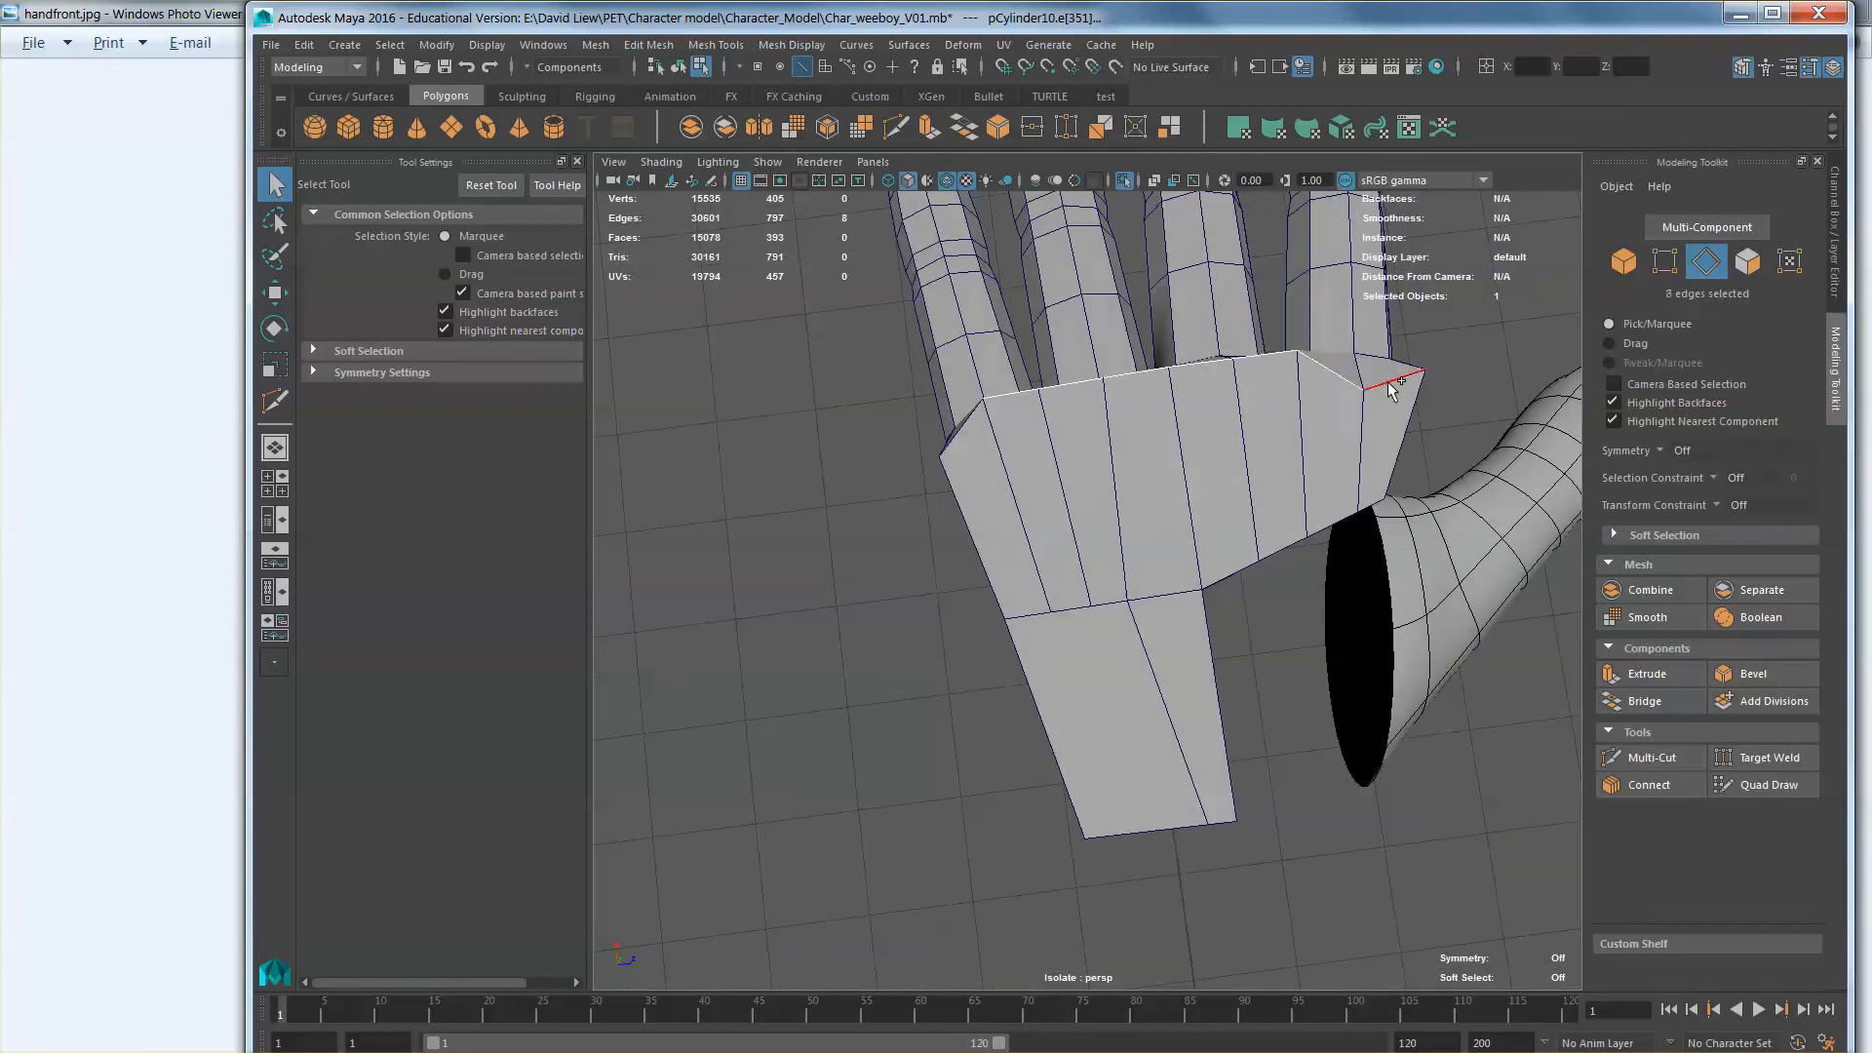
left_click(1395, 379, "shift")
key("r")
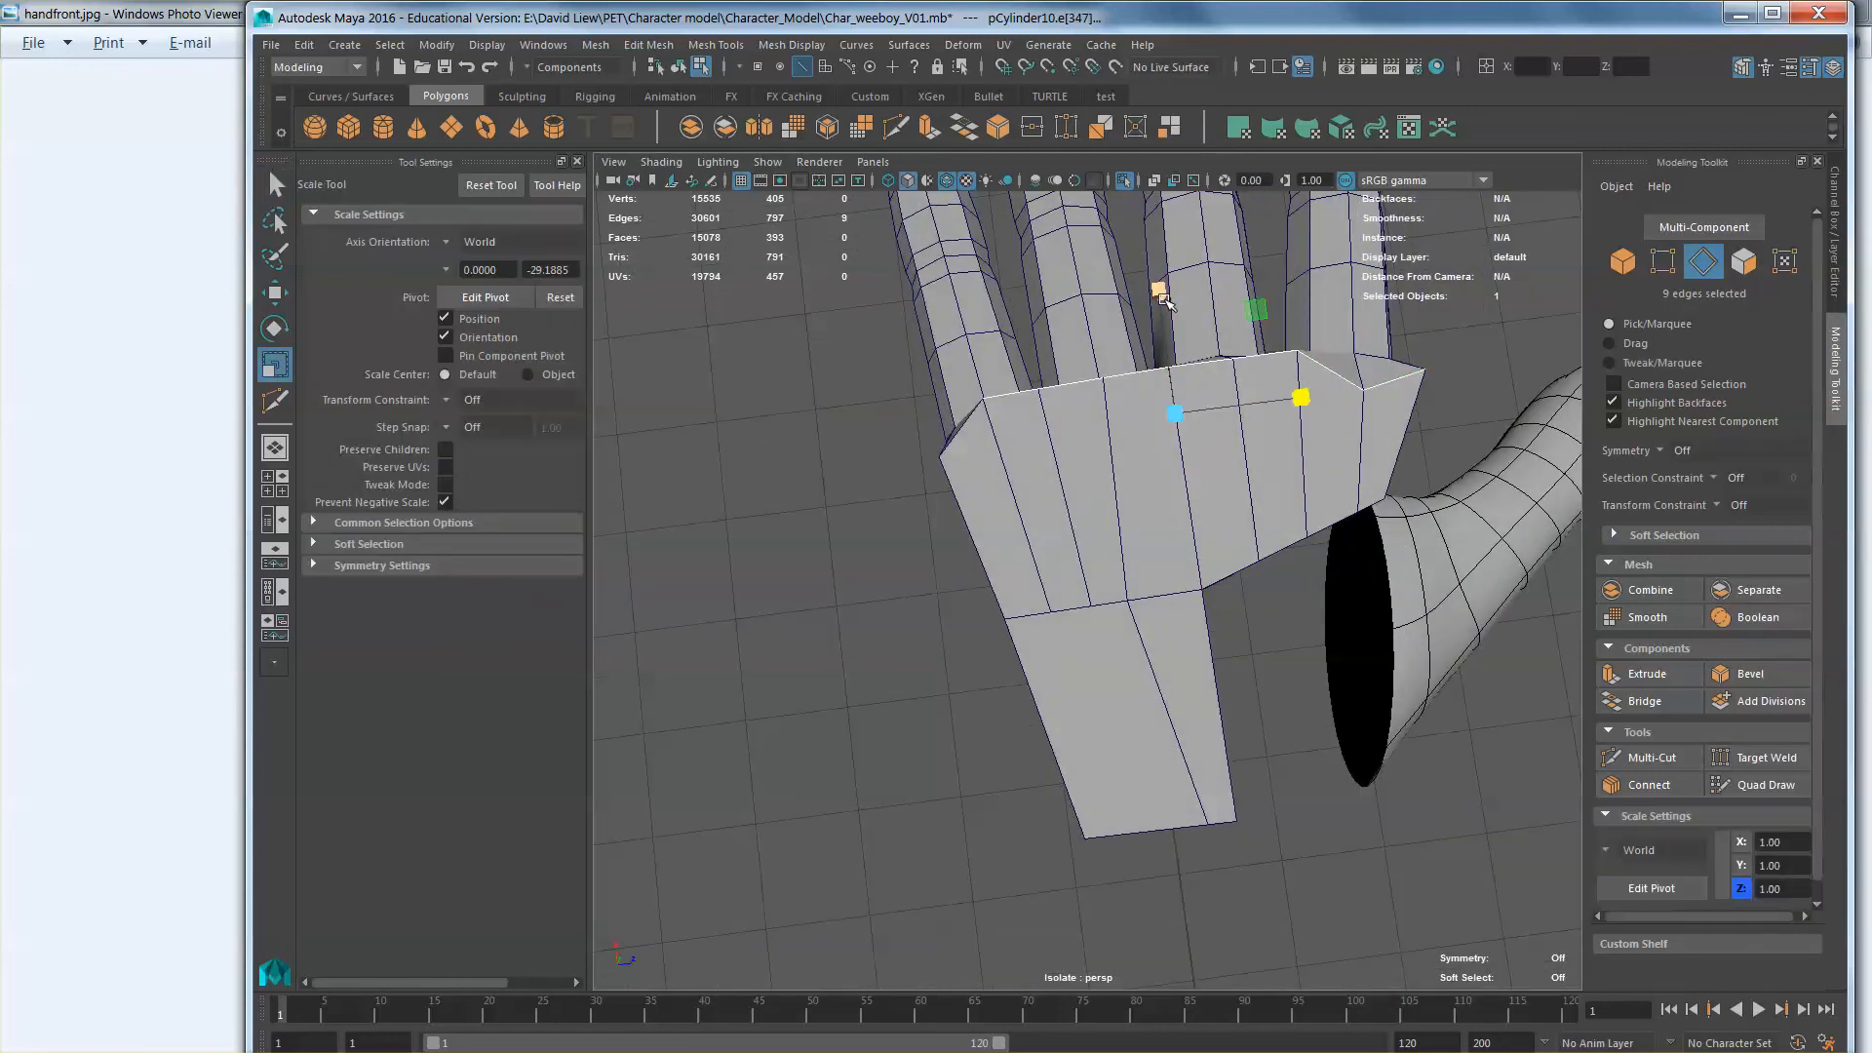
key("w")
left_click_drag(1170, 321, 1032, 569, "alt")
key("ctrl+z")
scroll(1030, 569, "down", 2)
left_click_drag(905, 592, 978, 543, "ctrl")
middle_click_drag(943, 453, 975, 465)
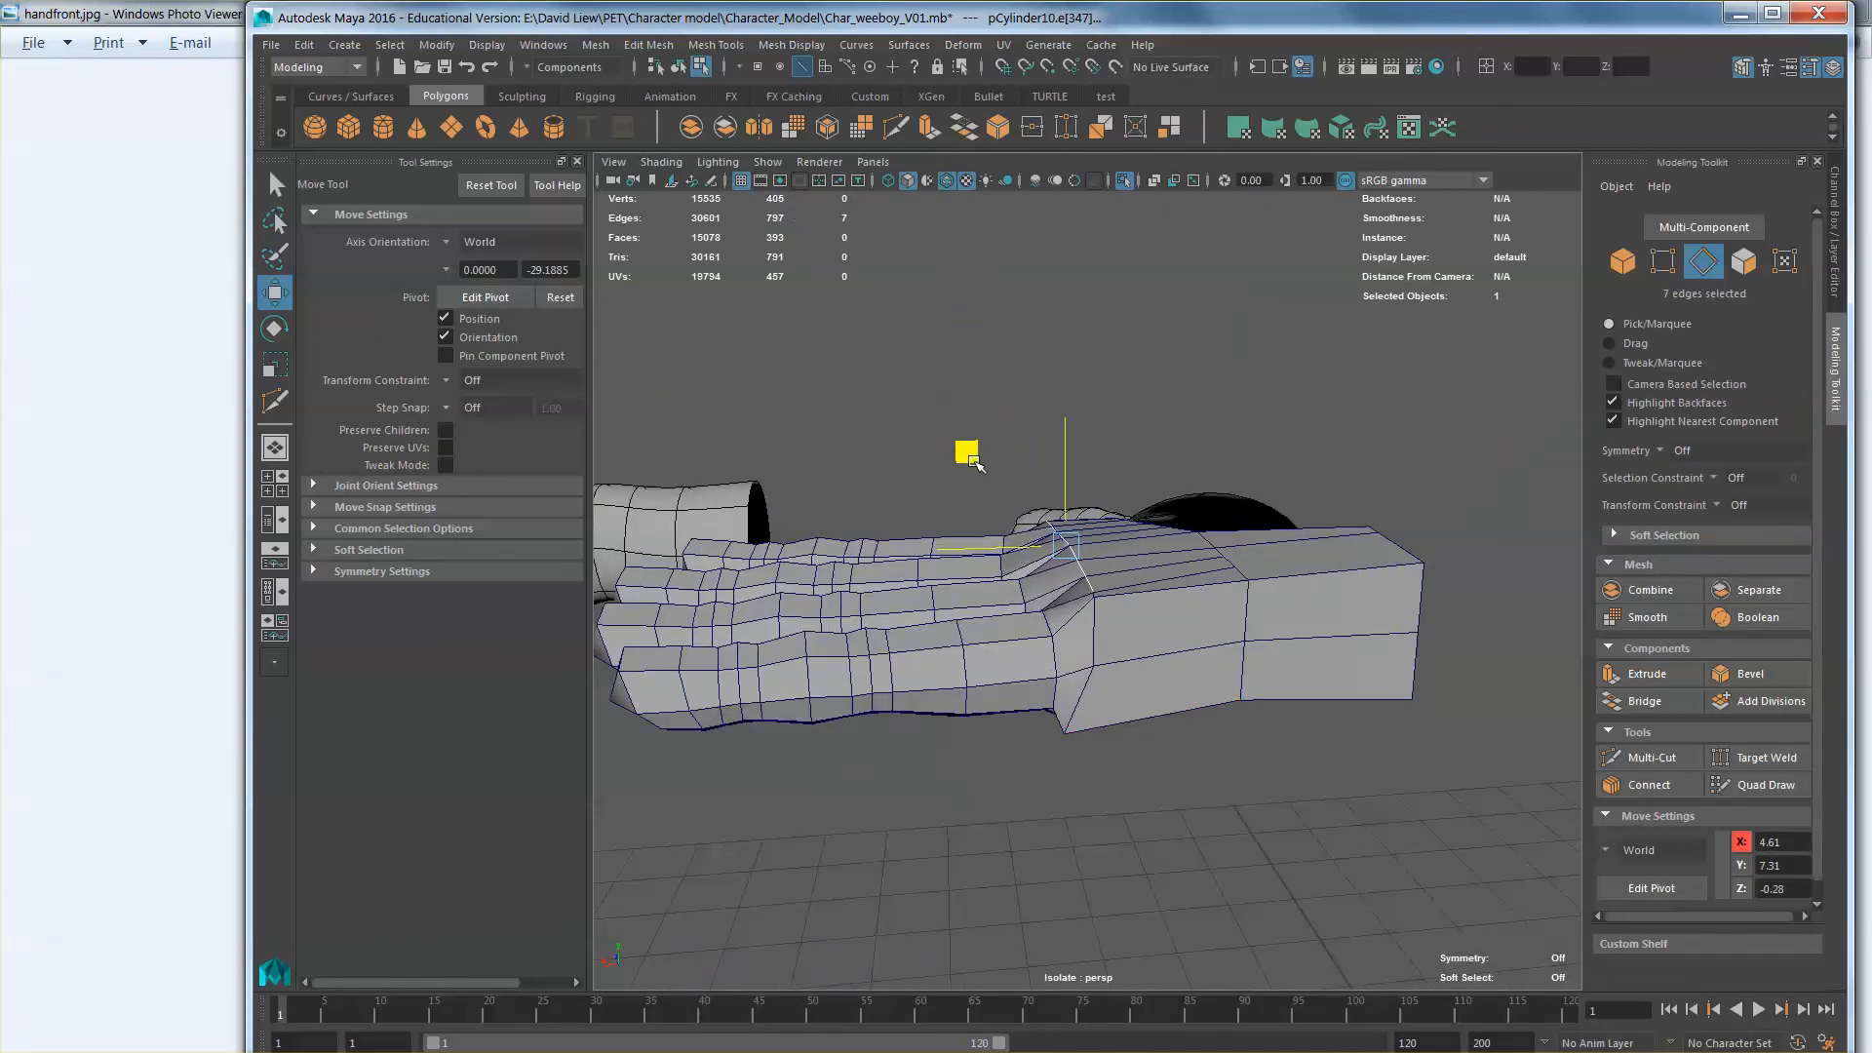
Step: Select the border edge loop around the hand's open thumb side and wrist to check its edge count
left_click_drag(972, 464, 1064, 545, "alt")
middle_click_drag(1064, 544, 1035, 535, "alt")
left_click(1134, 491)
left_click_drag(1133, 492, 994, 578, "alt")
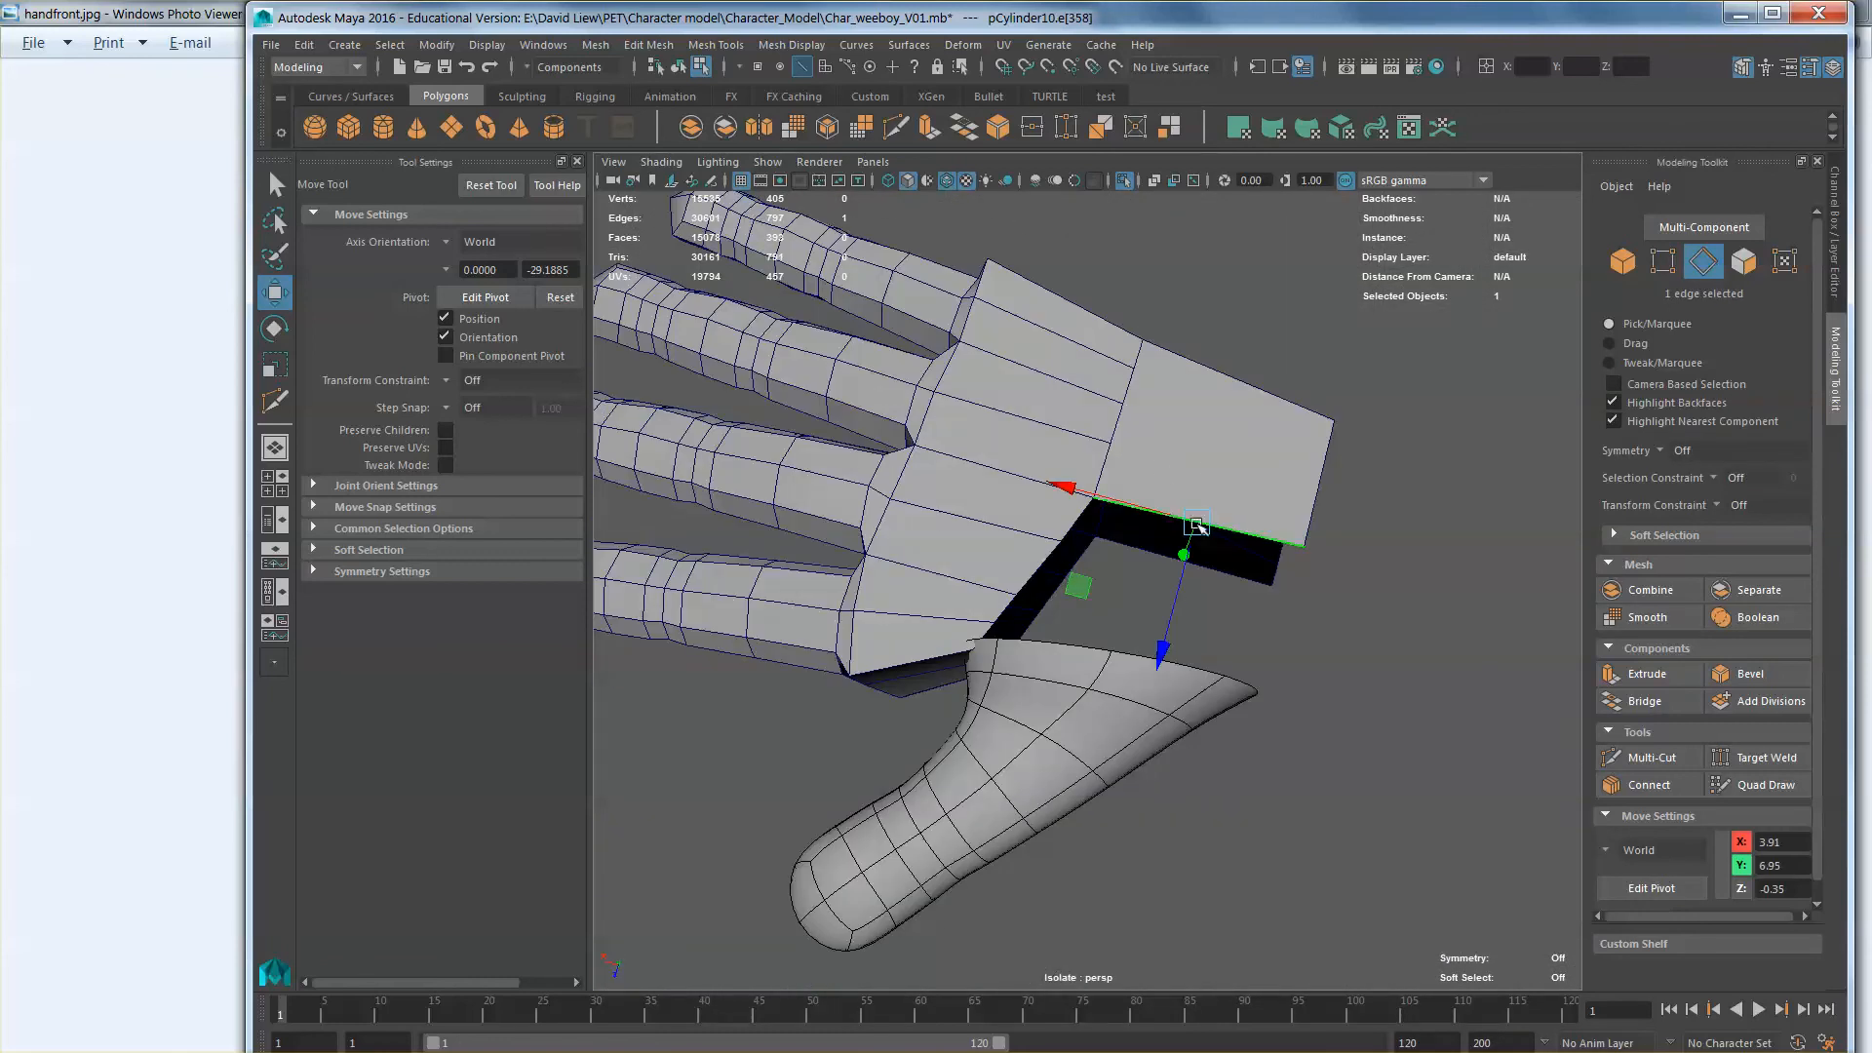
left_click_drag(1189, 558, 1009, 538, "alt")
left_click_drag(1079, 588, 1052, 600, "alt")
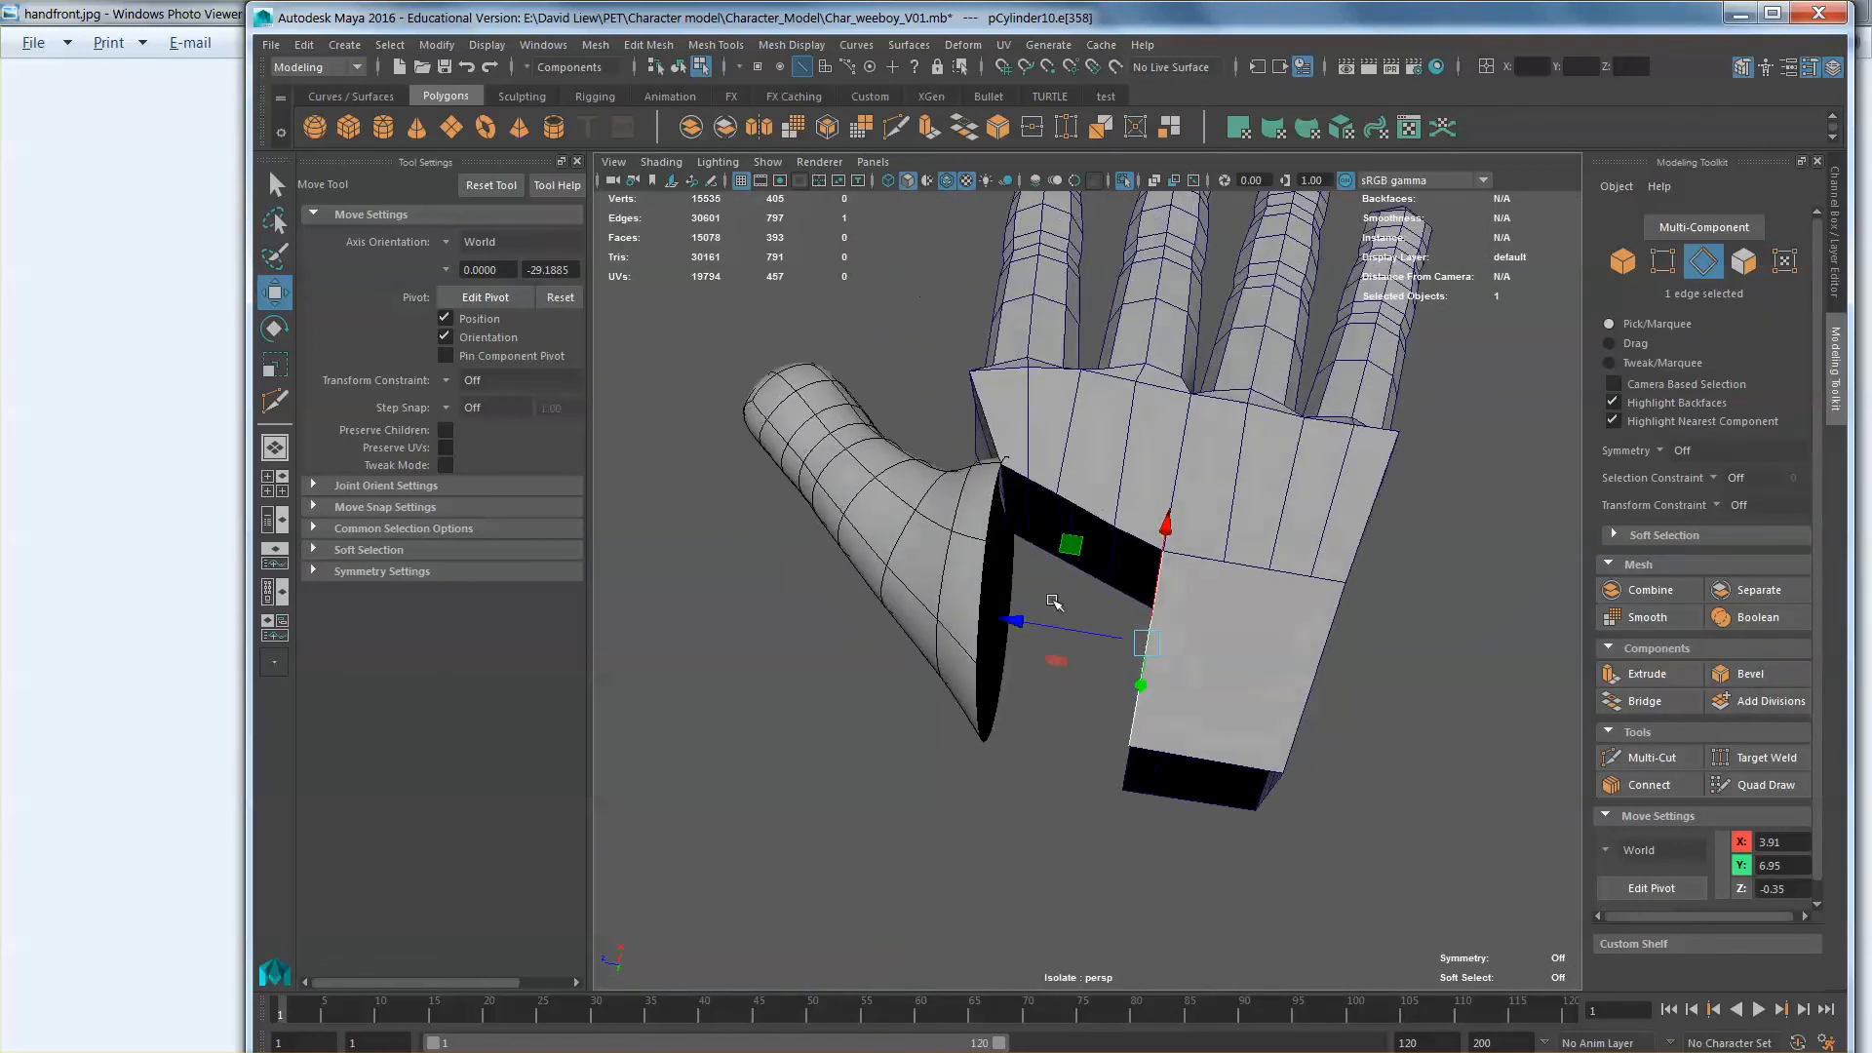
double_click(1093, 515)
left_click_drag(1094, 515, 1096, 520, "alt")
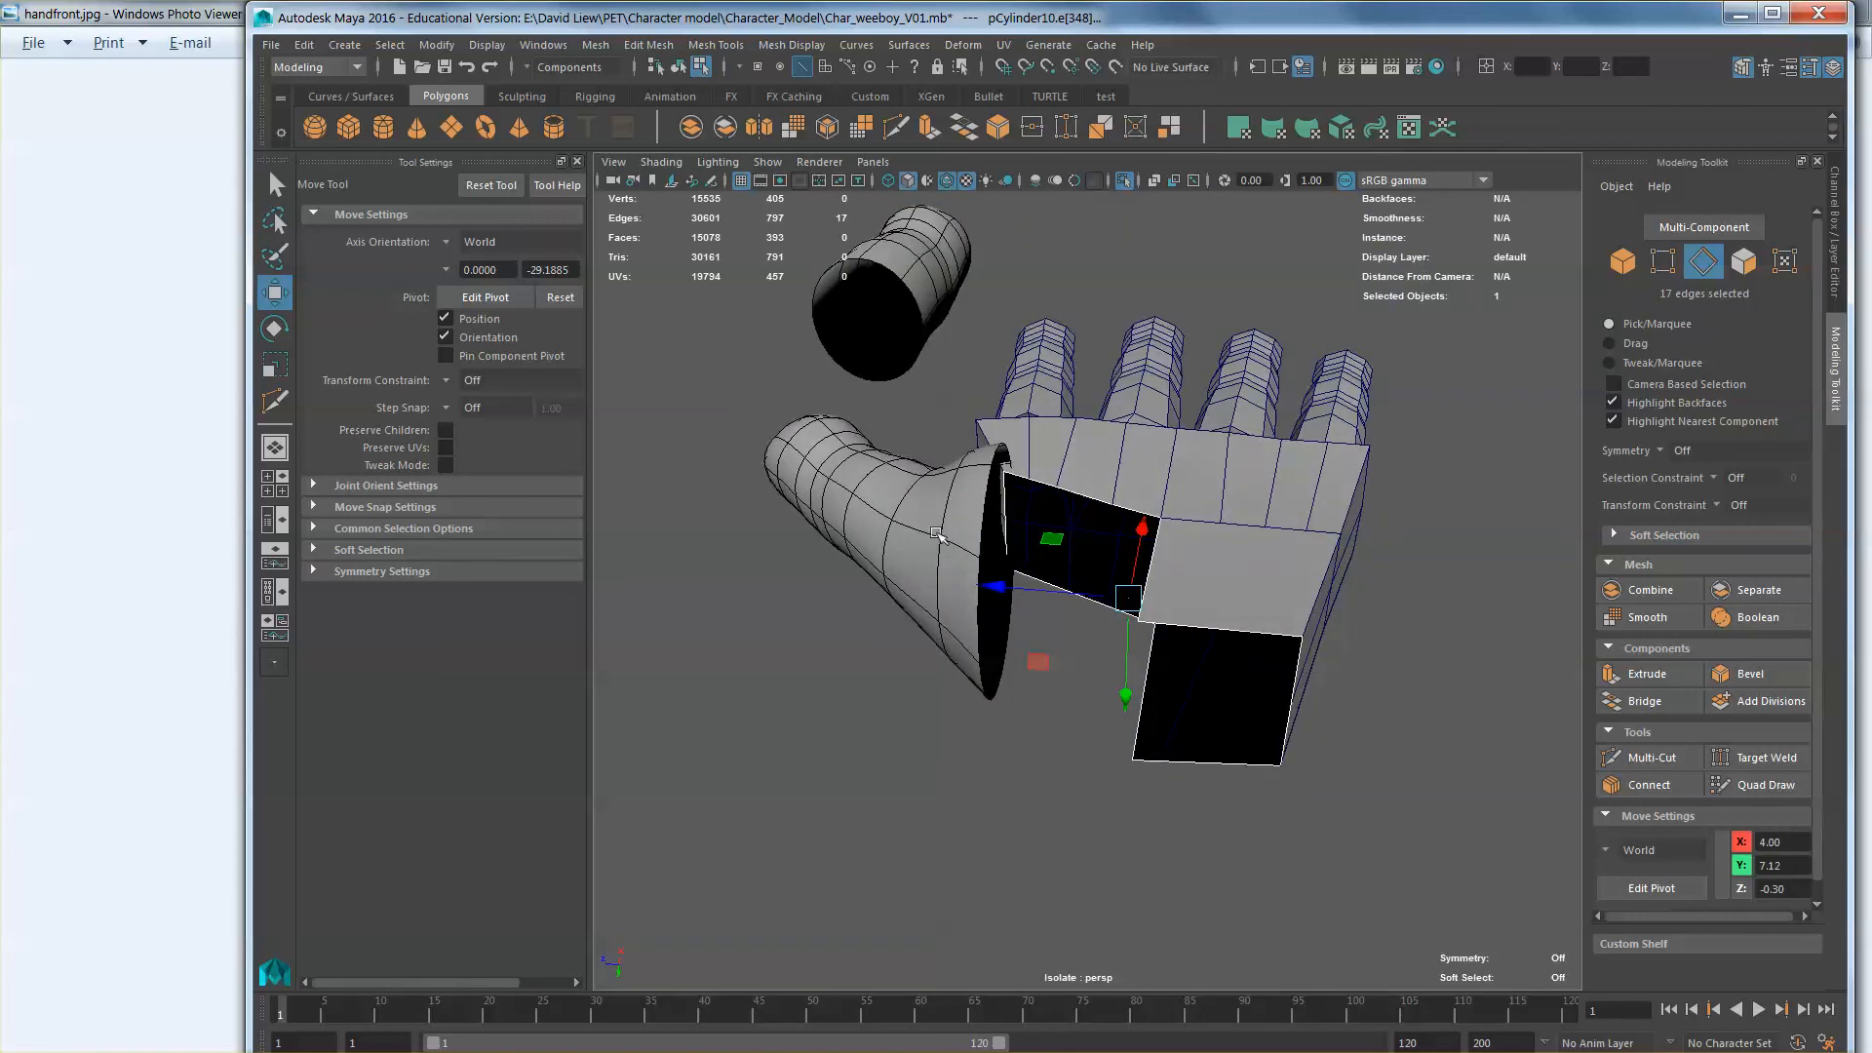
Step: Select the border edge loop at the thumb's open base to compare it with the hand's opening
left_click(934, 533)
right_click_drag(940, 535, 1004, 506)
left_click(948, 538)
left_click_drag(995, 556, 965, 600, "alt")
left_click(1704, 263)
scroll(898, 526, "up", 4)
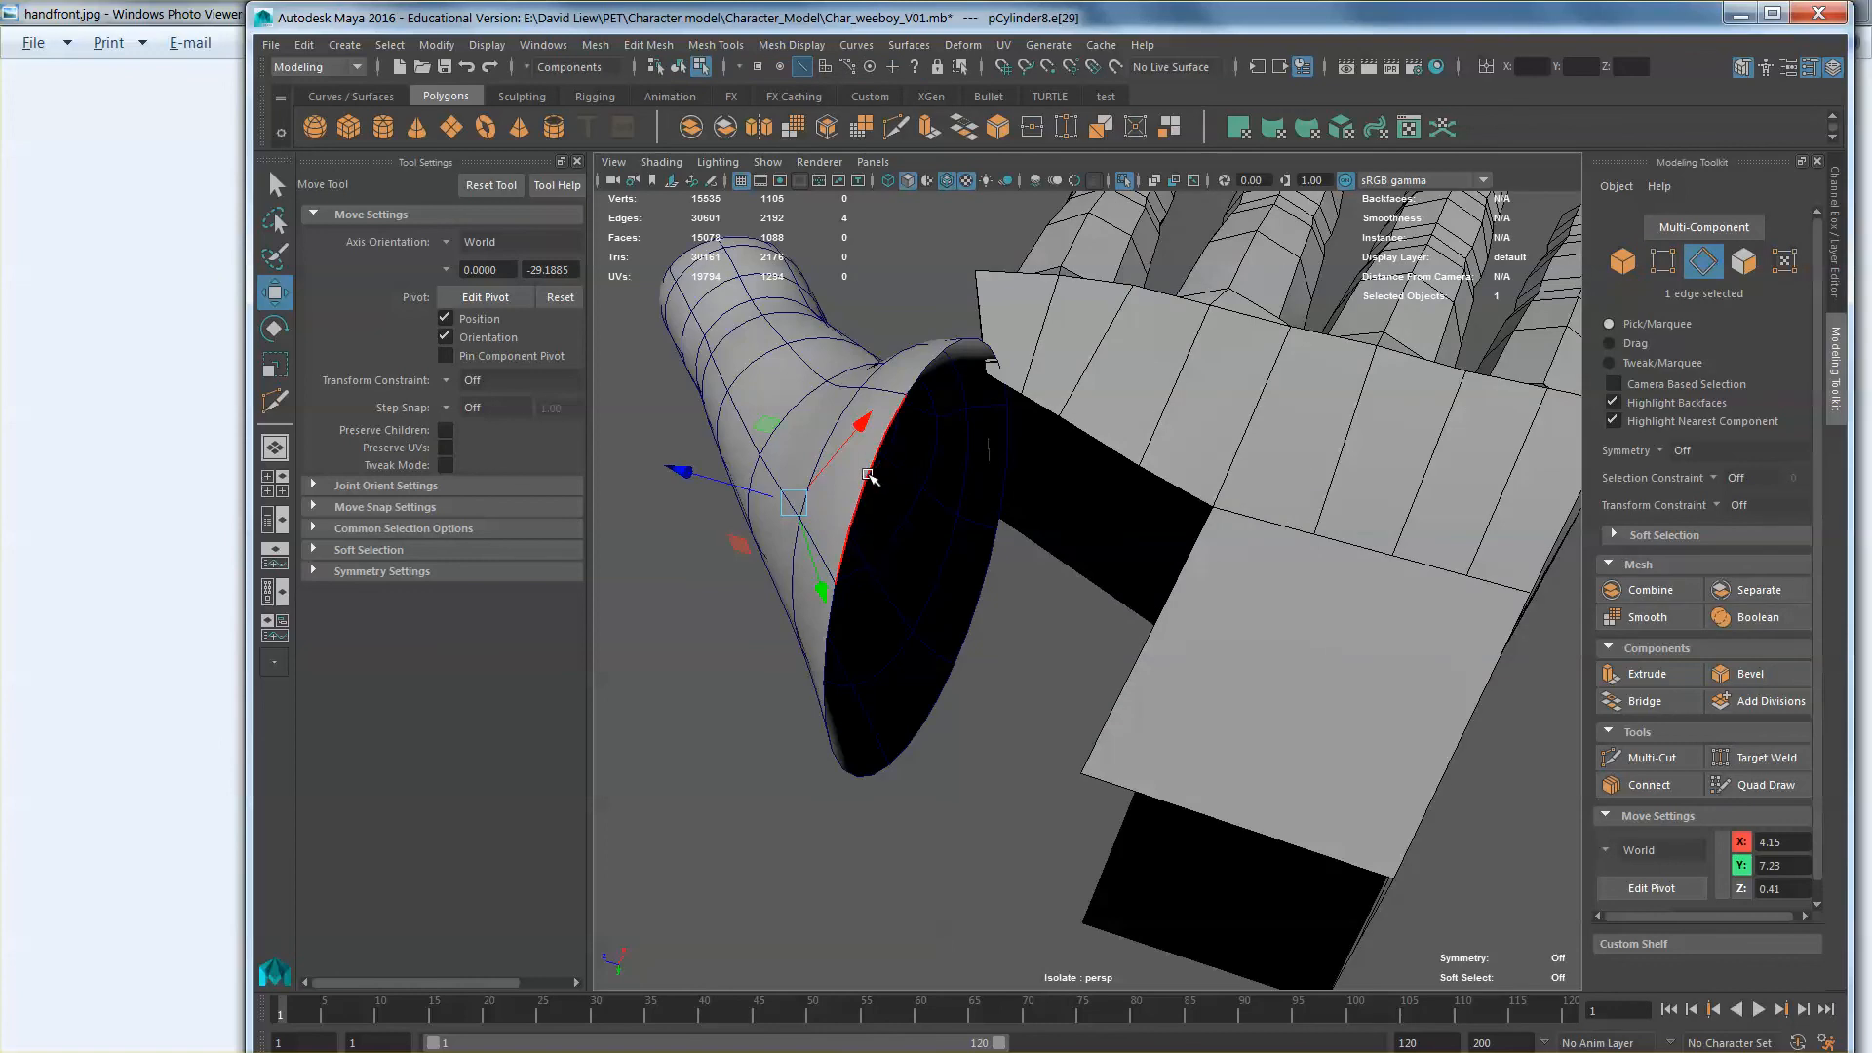
double_click(874, 474)
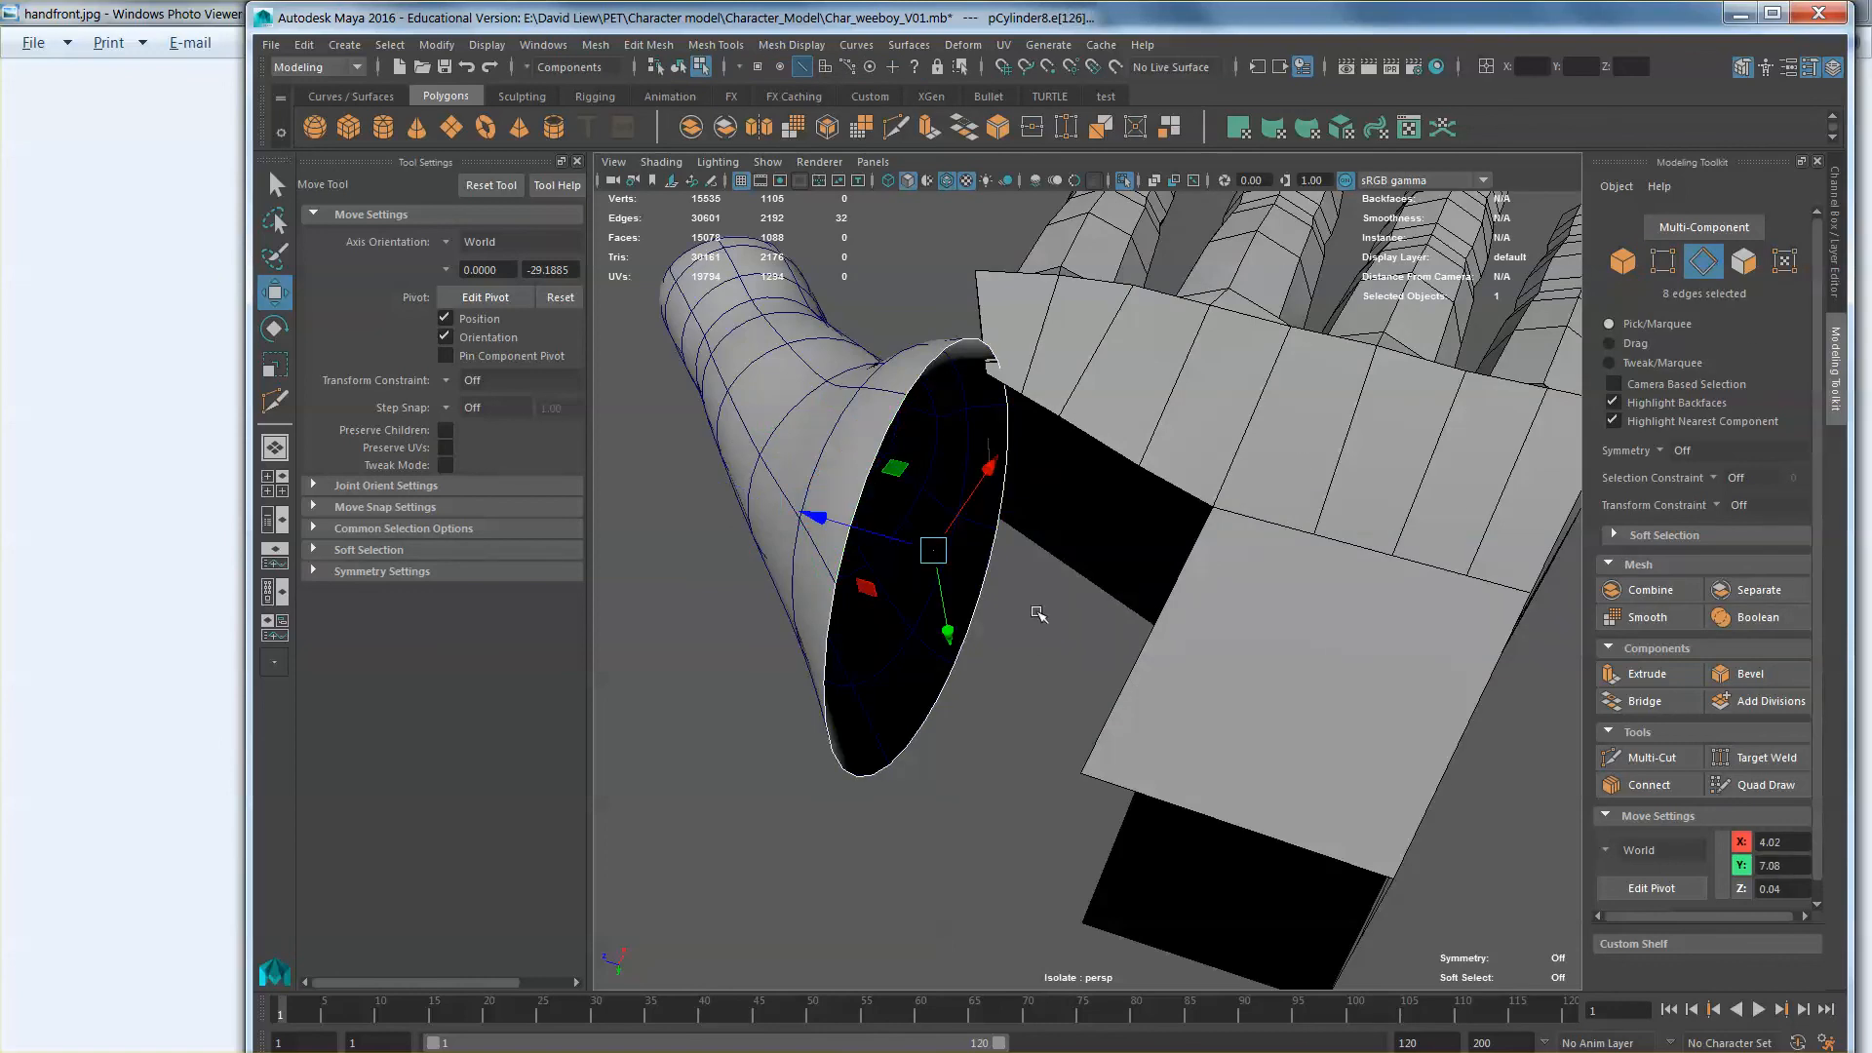
Step: Reselect the hand's open border loop and examine the gap between the thumb base and the palm from several angles
left_click_drag(1051, 602, 1091, 645, "alt")
double_click(1197, 528)
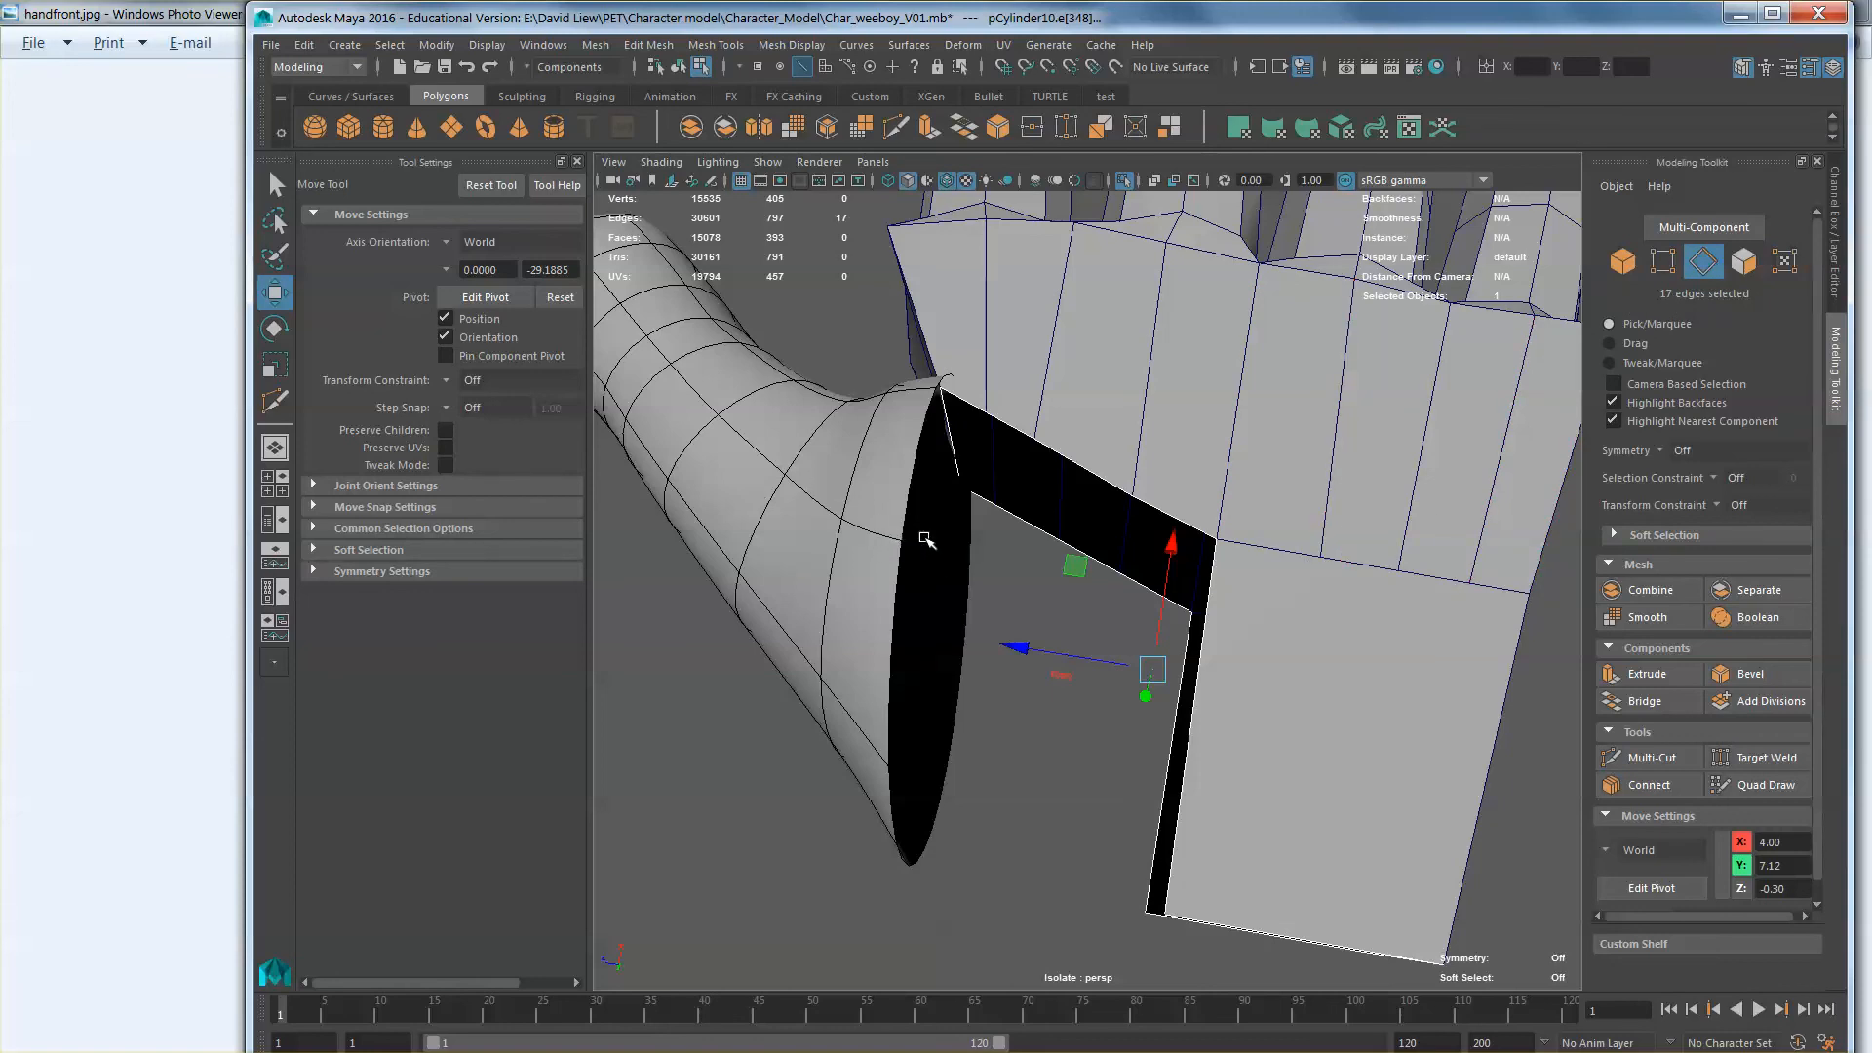
scroll(1167, 558, "down", 5)
middle_click_drag(1167, 558, 1160, 629, "alt")
scroll(1095, 630, "down", 3)
left_click_drag(1056, 626, 1129, 679, "alt")
scroll(1129, 679, "up", 3)
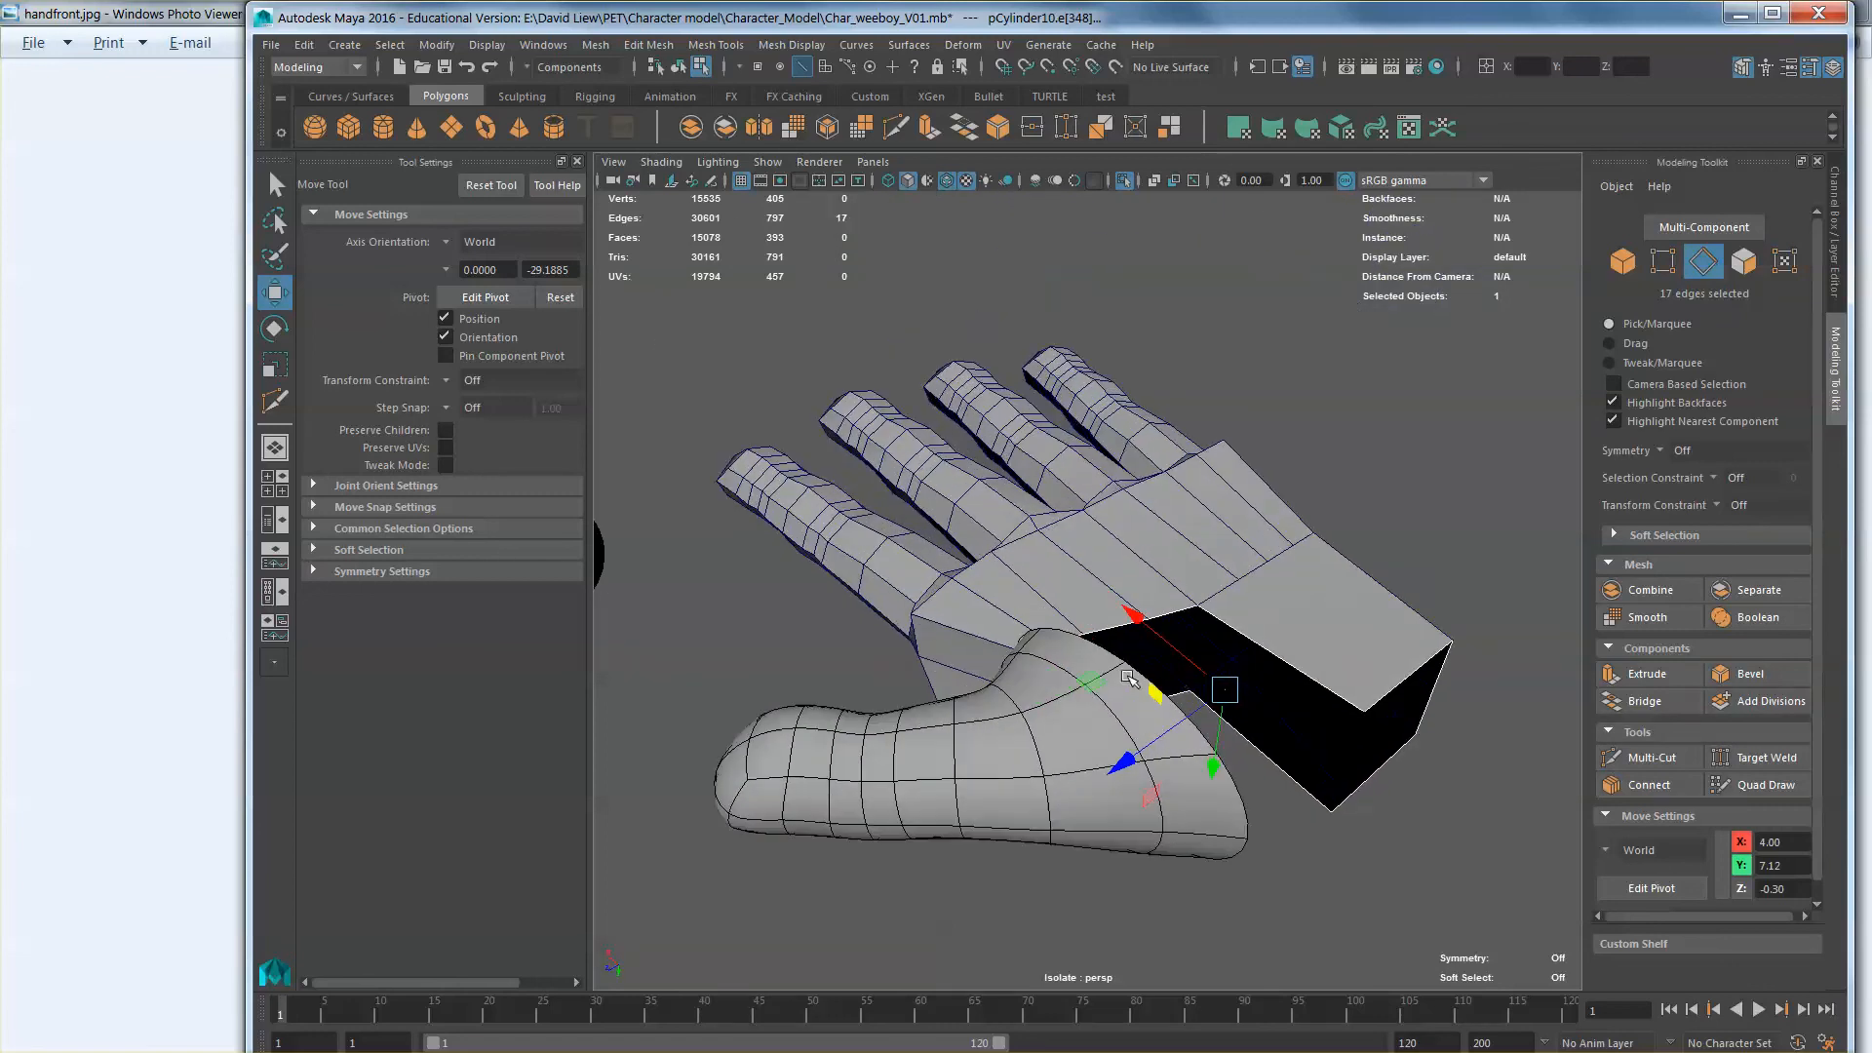